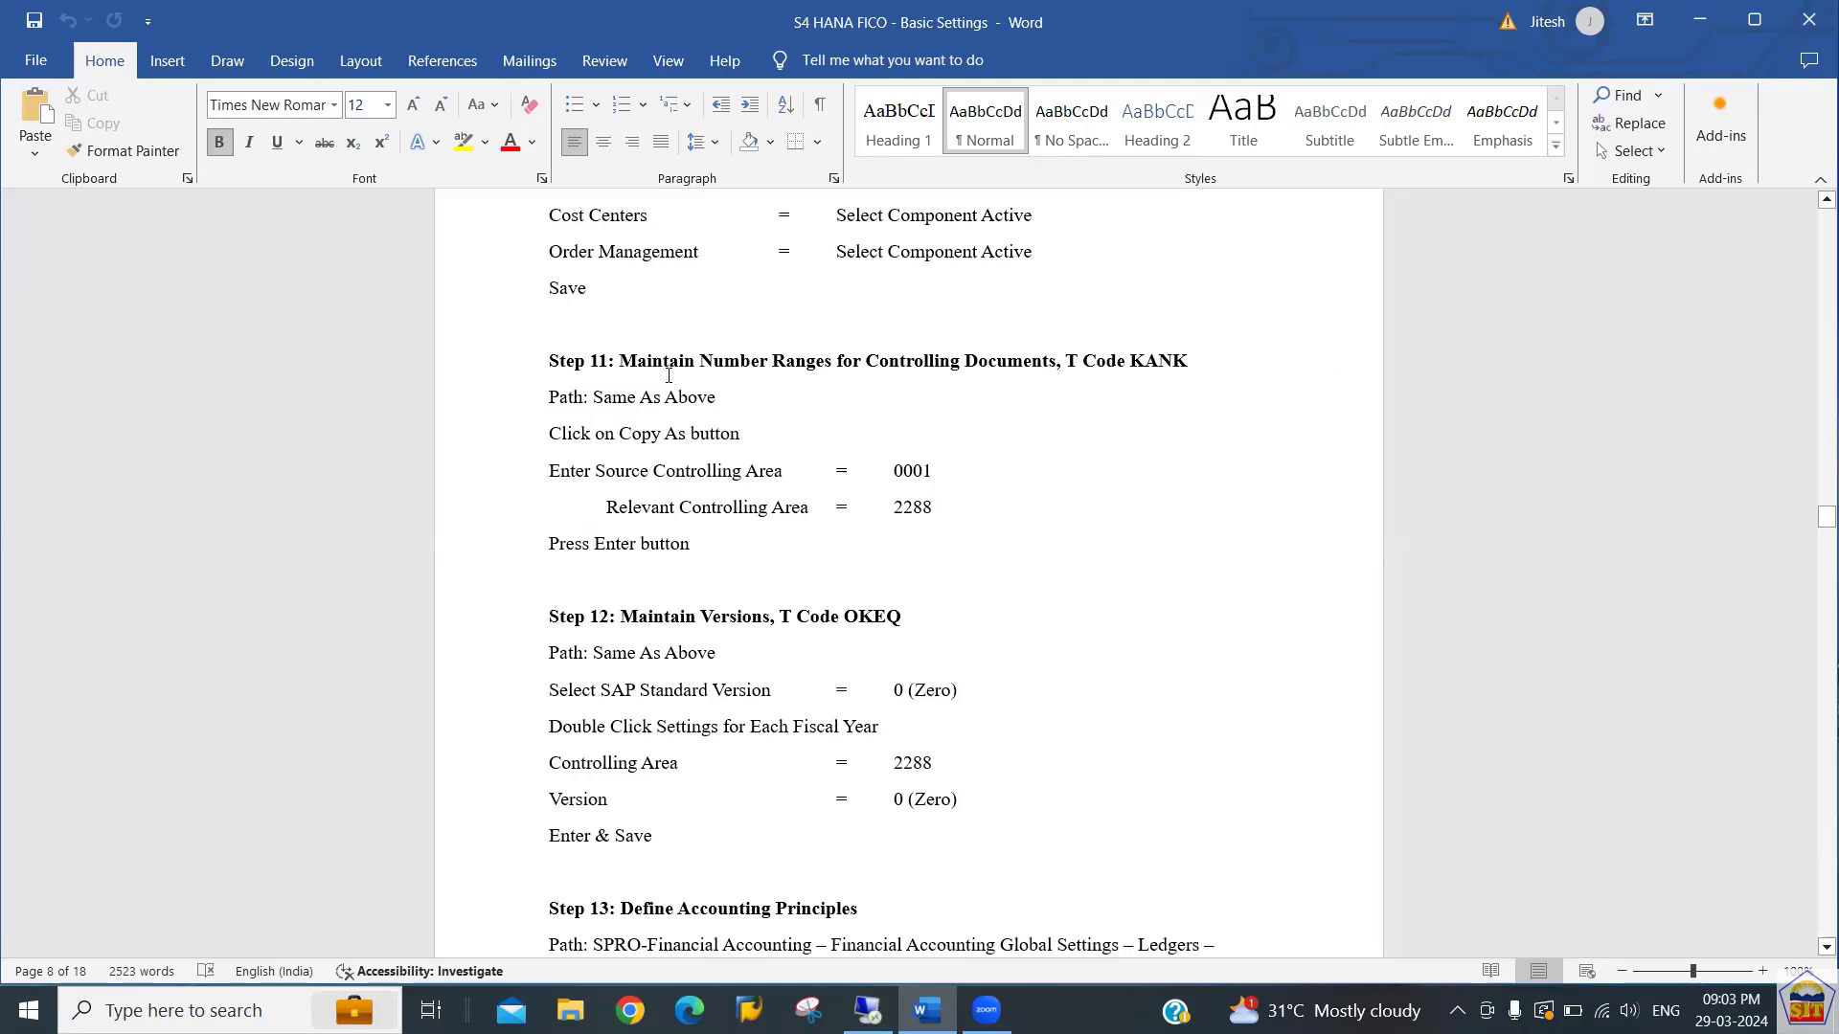
Read the Step 12 heading, Maintain Versions, in the Word notes and highlight its transaction code OKEQ.
key(Down)
key(Down)
key(Down)
key(Up)
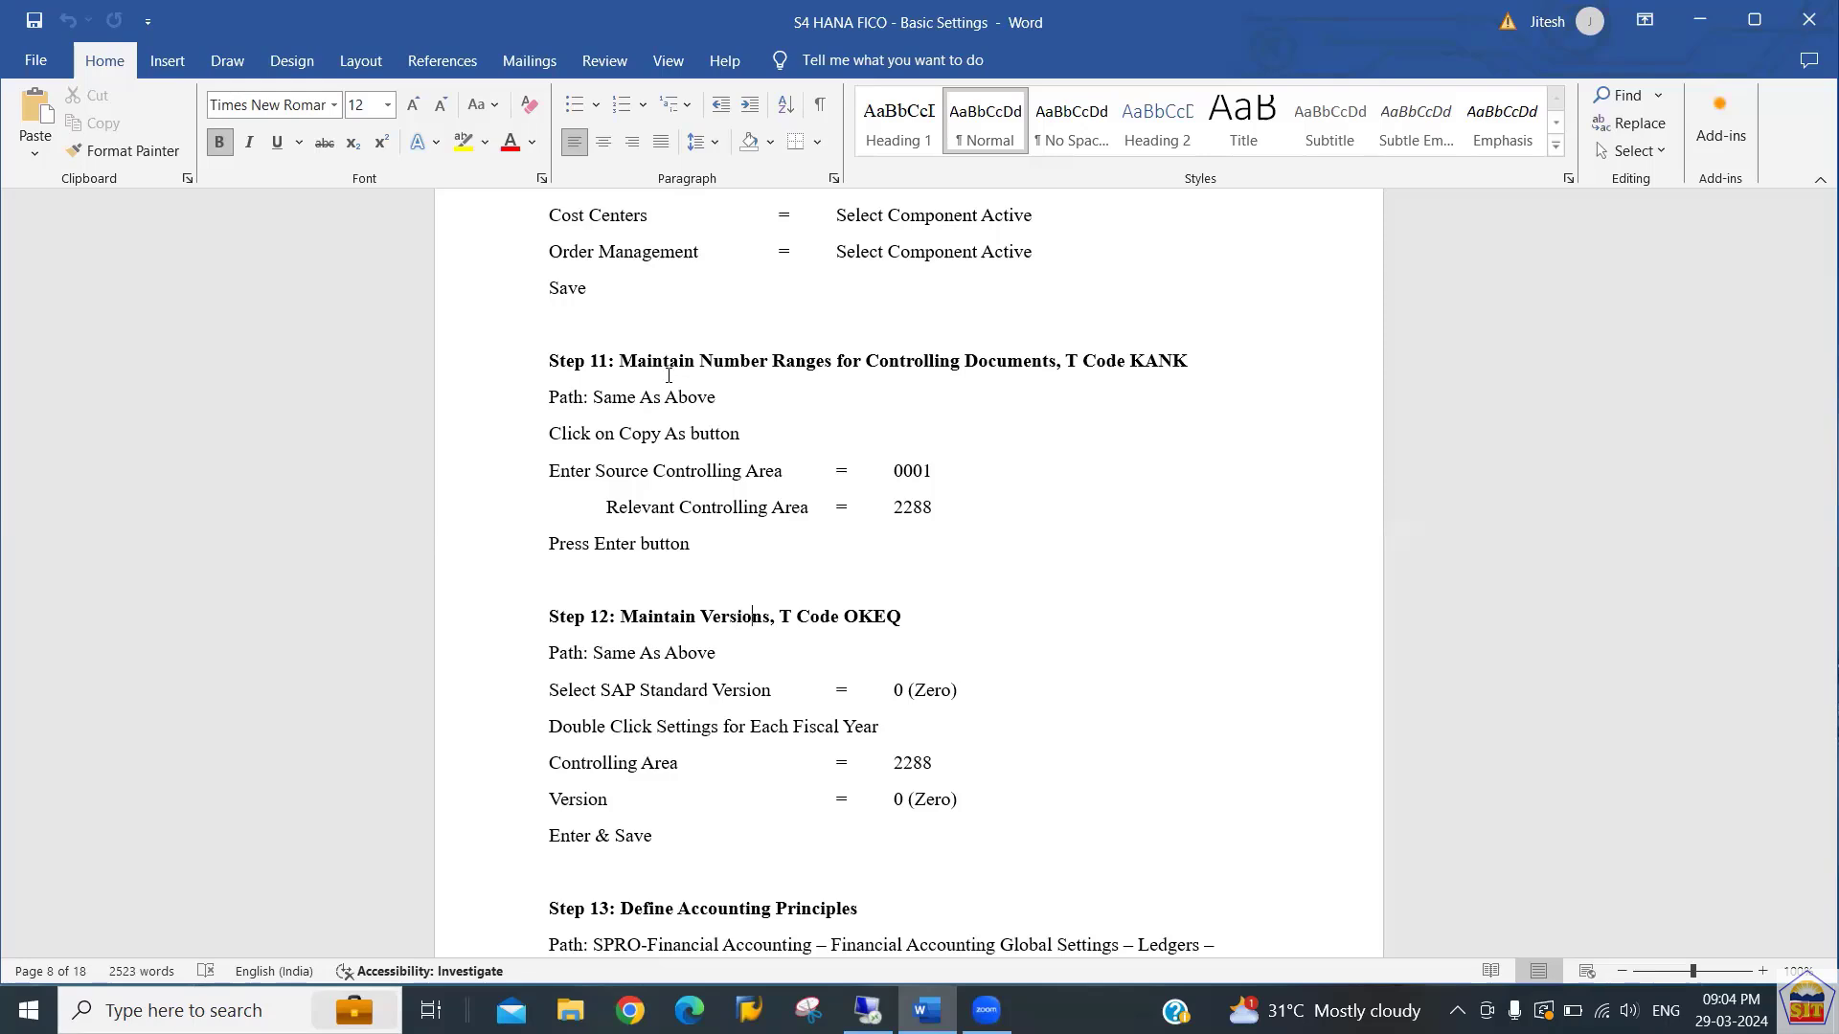
key(Left)
key(Left)
key(Left)
key(shift+Right)
key(shift+Right)
key(shift+Right)
key(shift+Right)
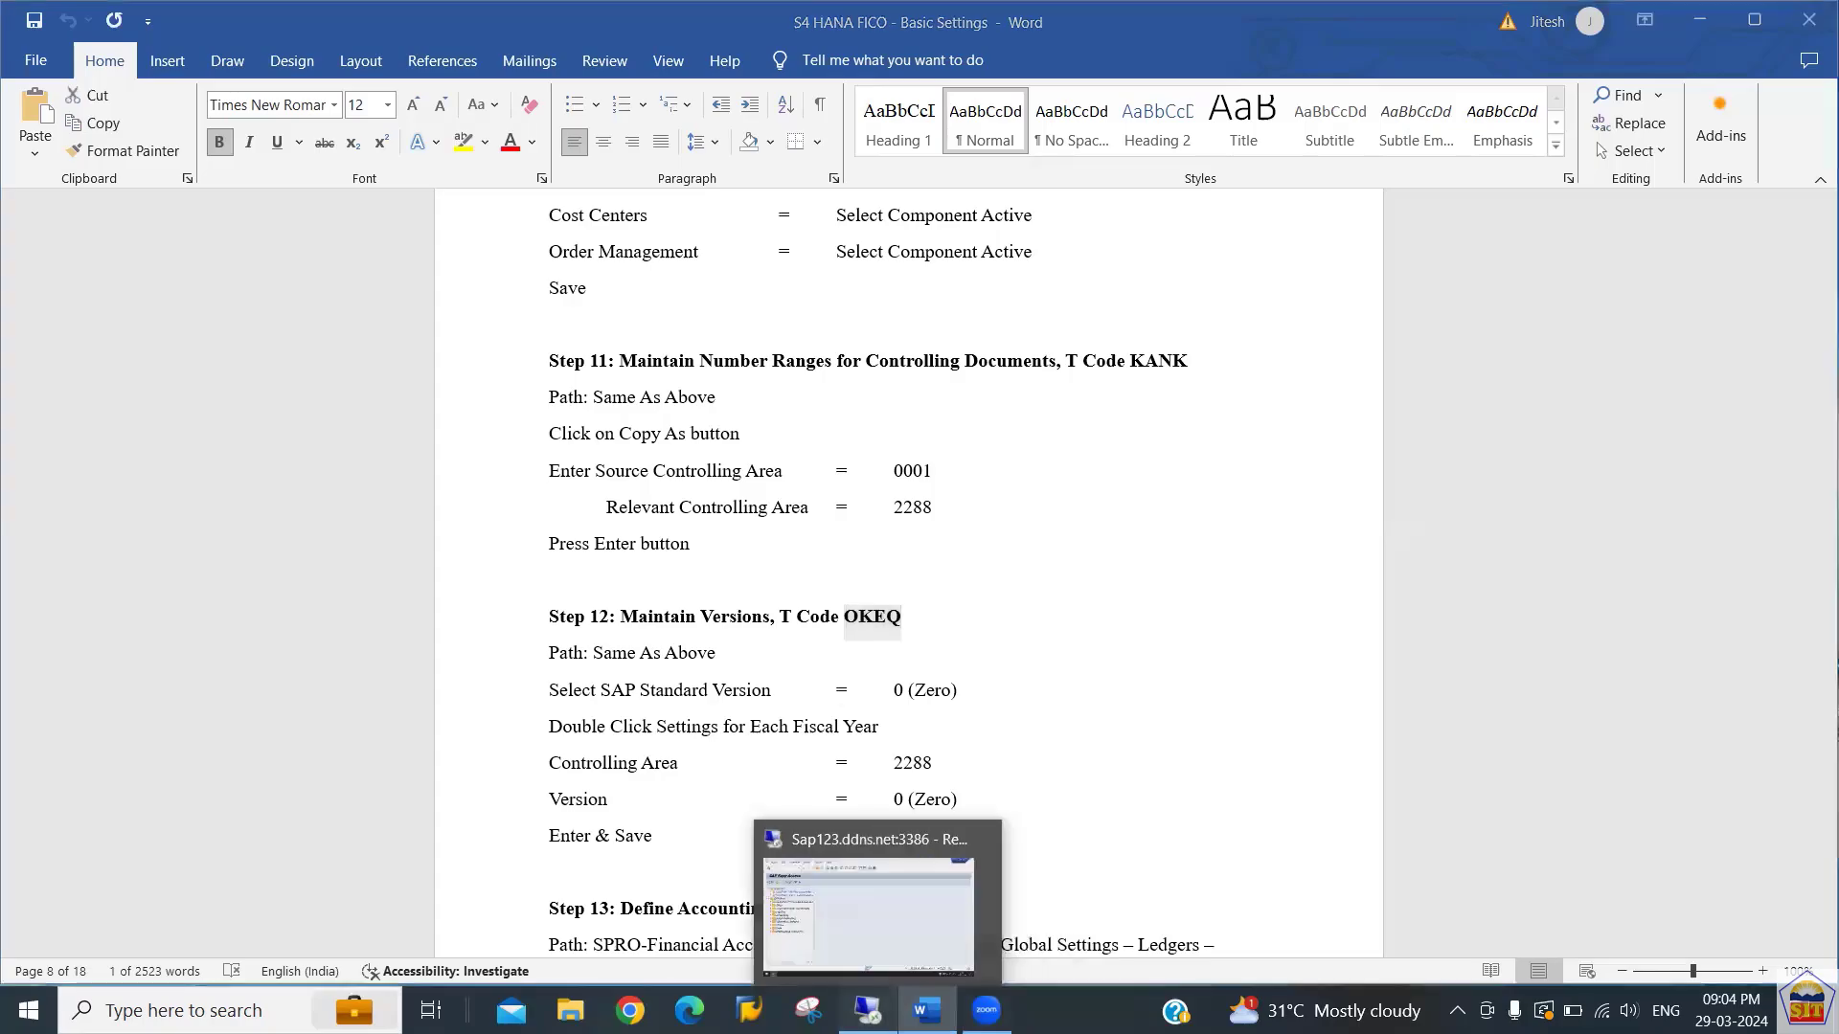
Switch to the SAP remote session and open transaction OKEQ.
click(868, 1010)
text(OKEQ)
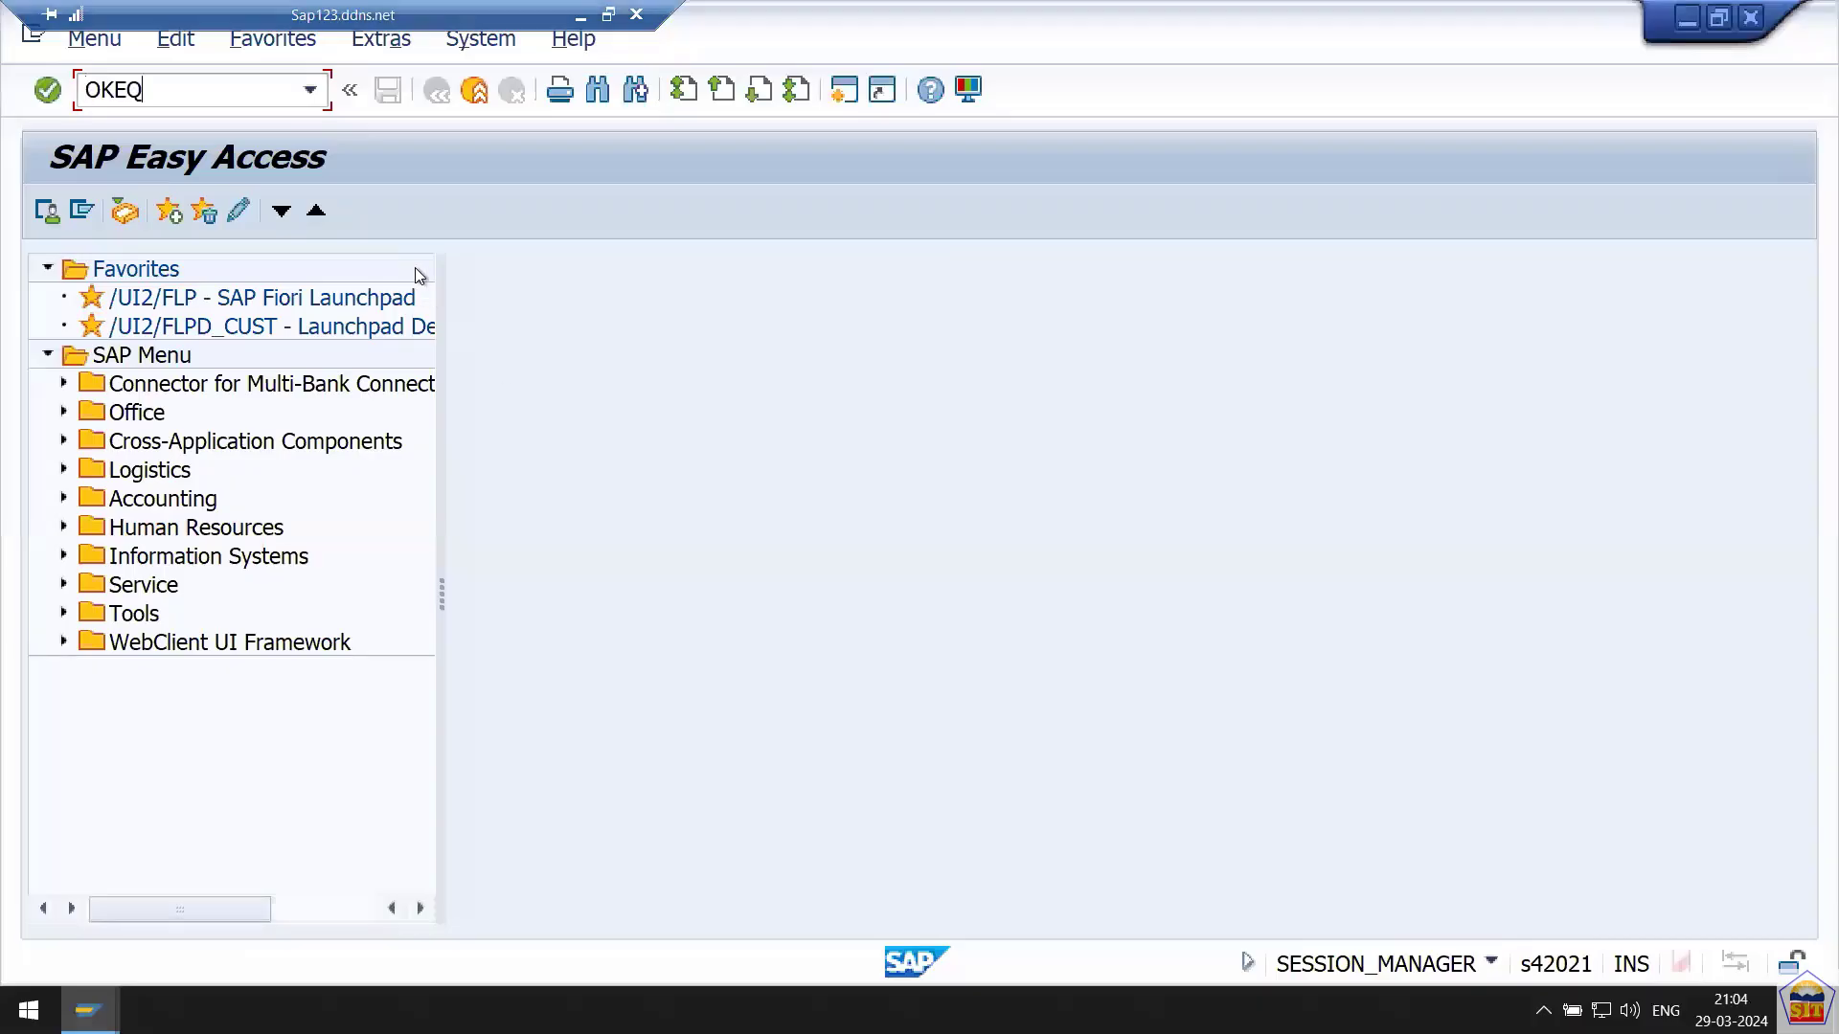
key(Return)
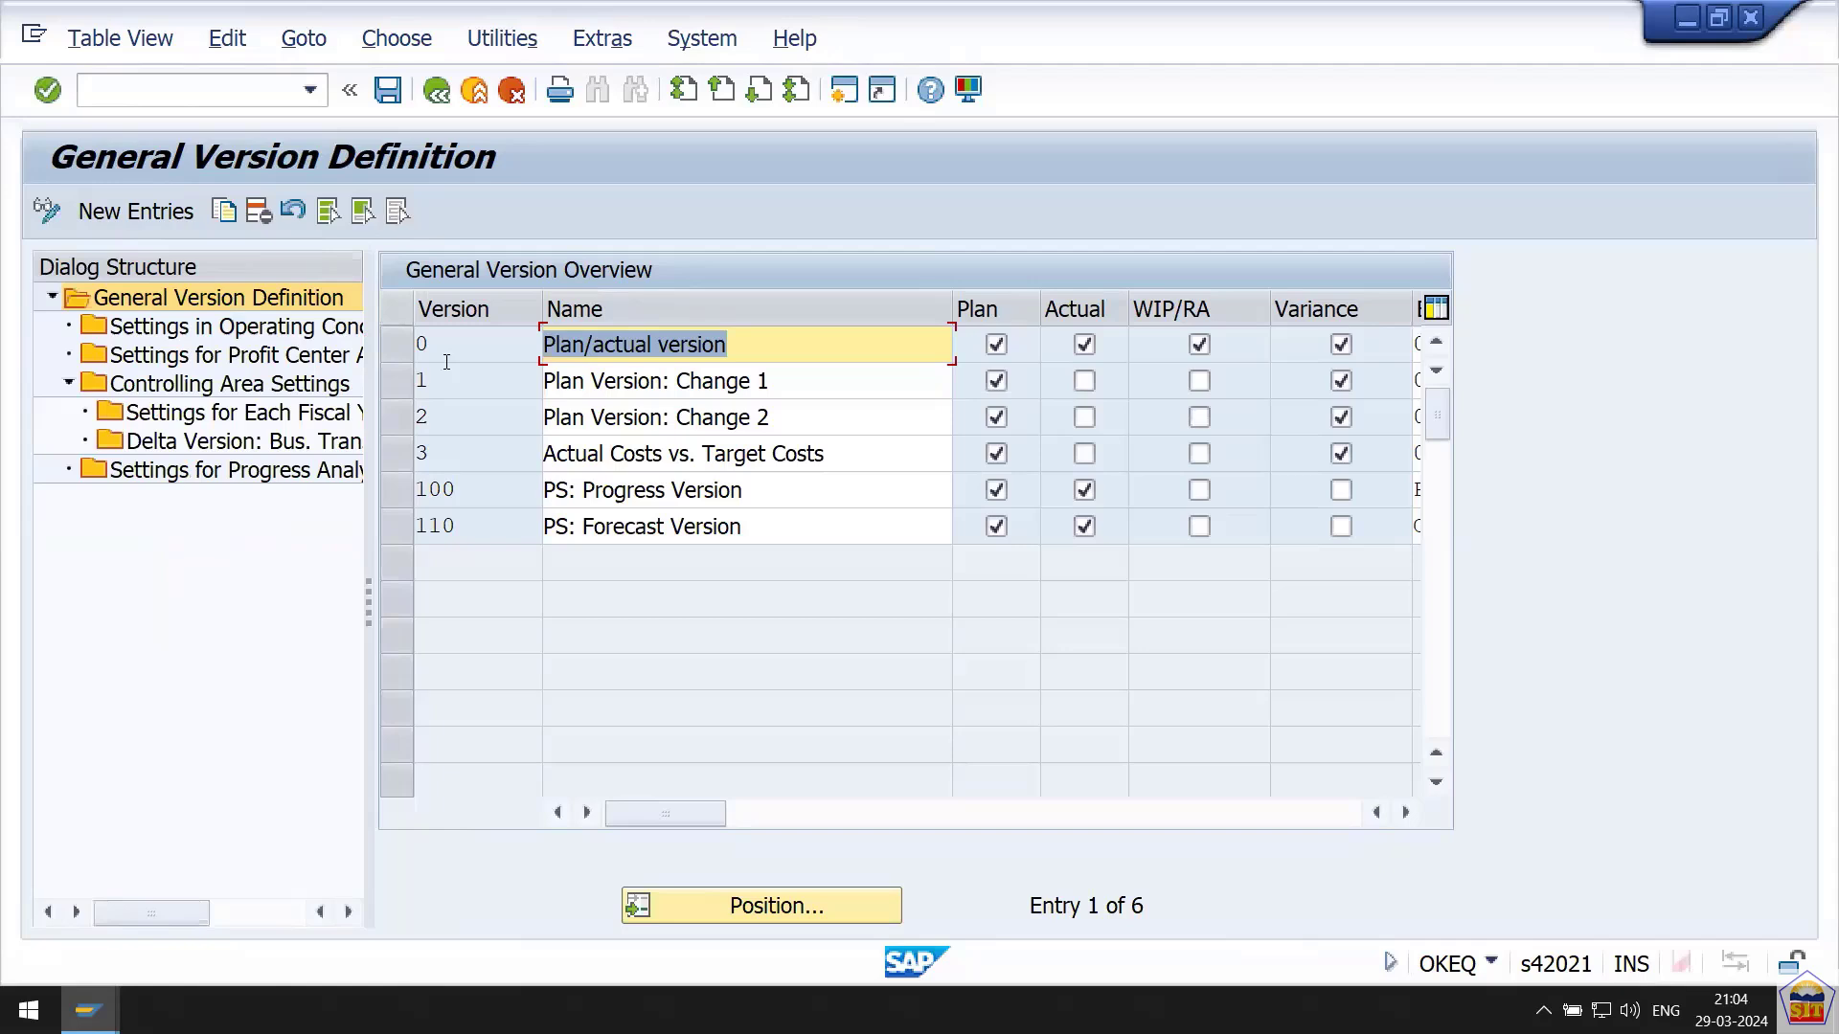
Open the Settings for Each Fiscal Year of version 0 (Plan/actual version) for controlling area 2266.
click(399, 356)
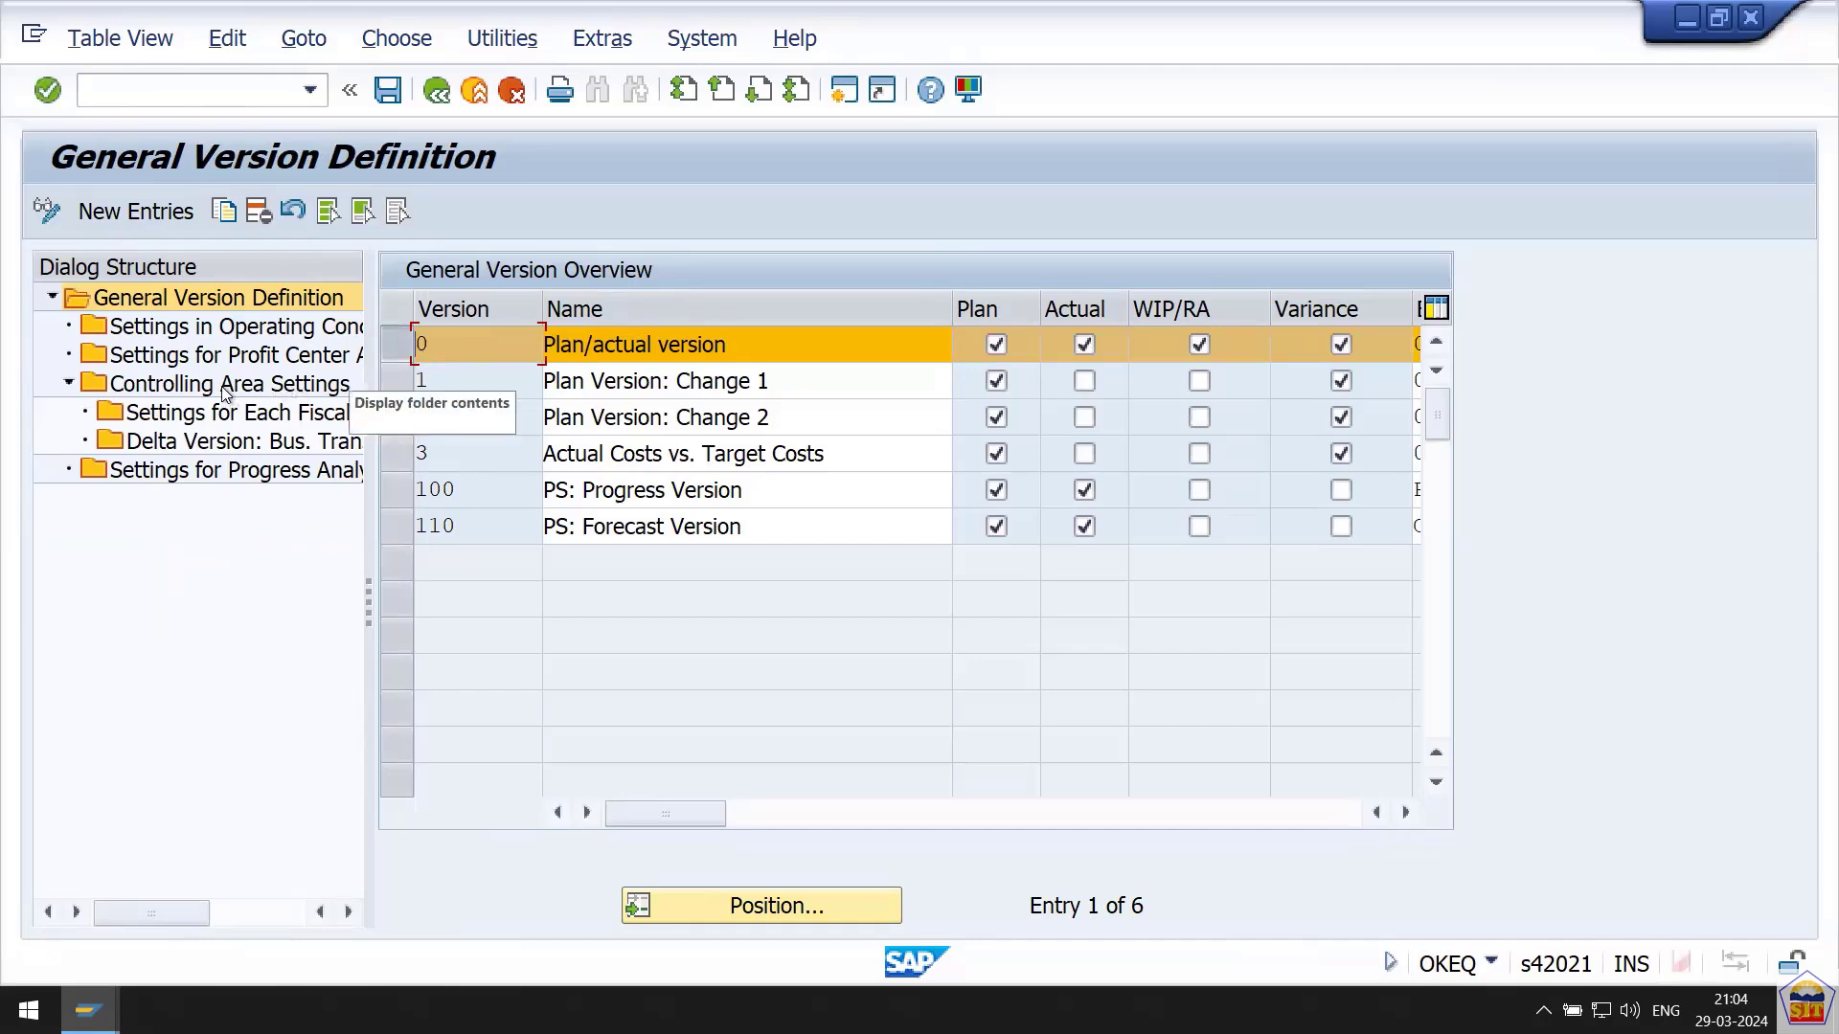
double_click(290, 417)
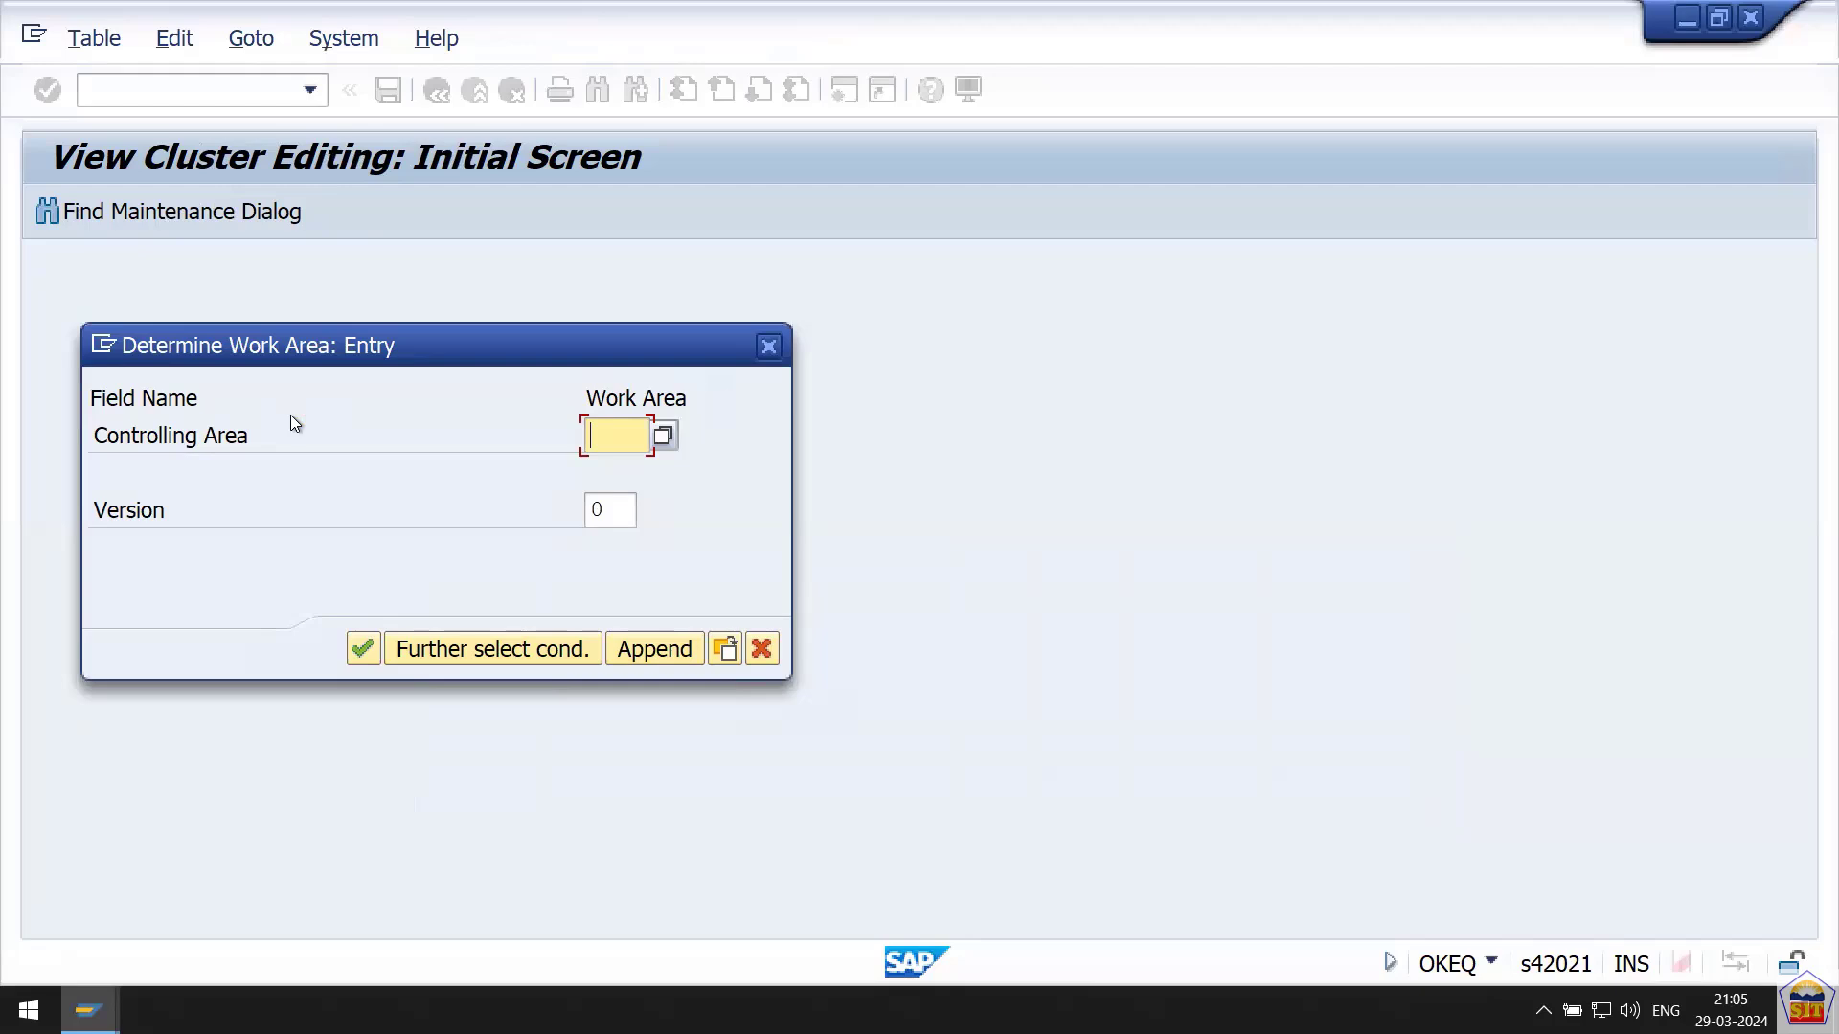
text(2266)
key(Tab)
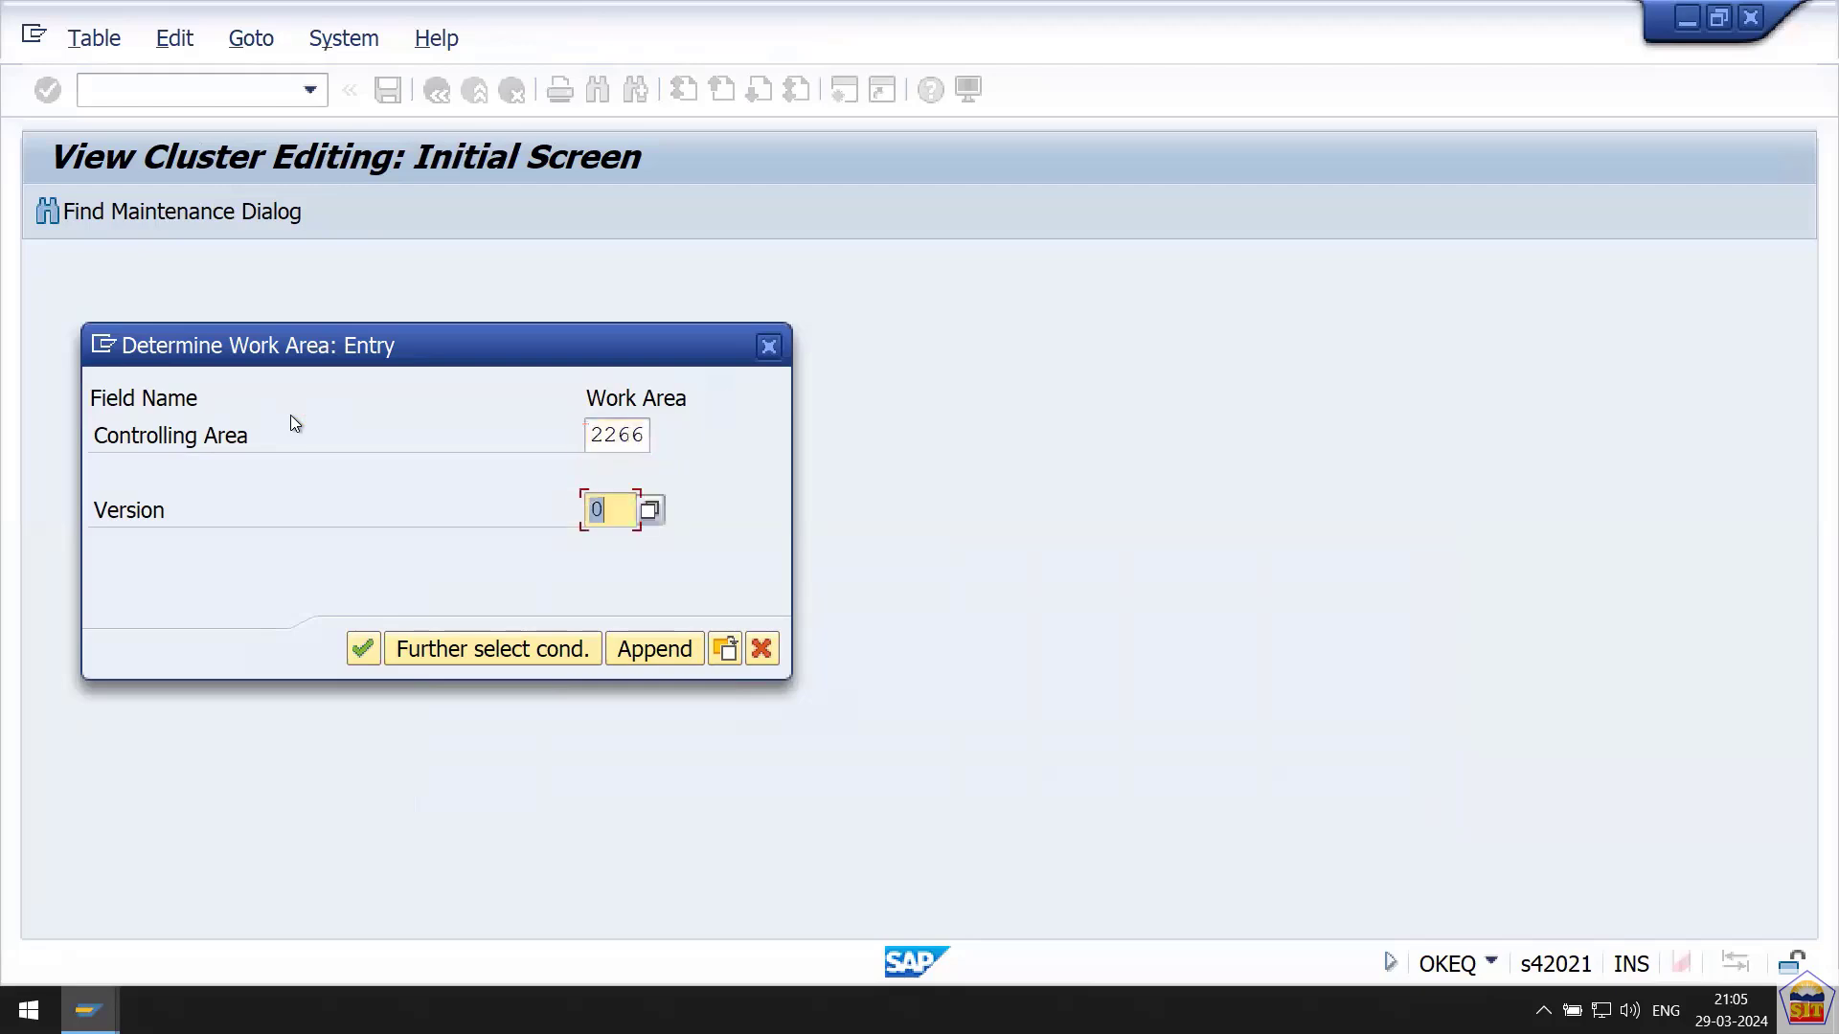
key(Tab)
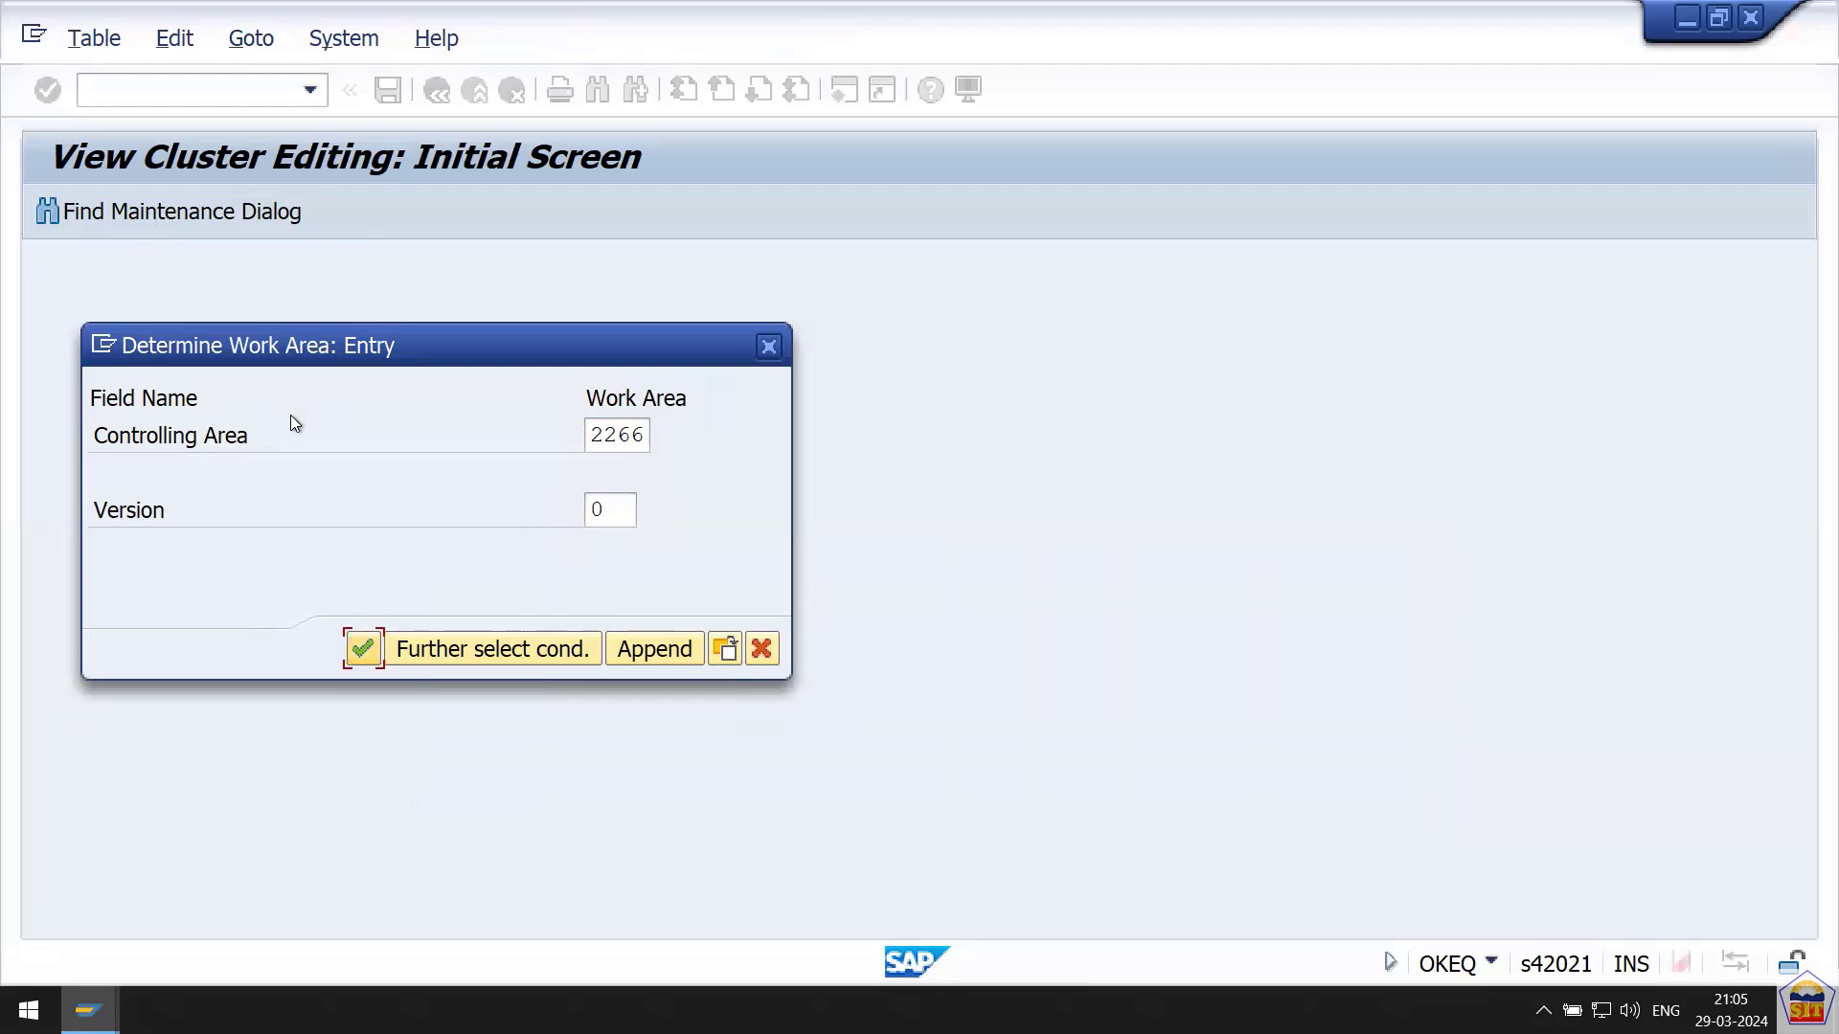
key(Return)
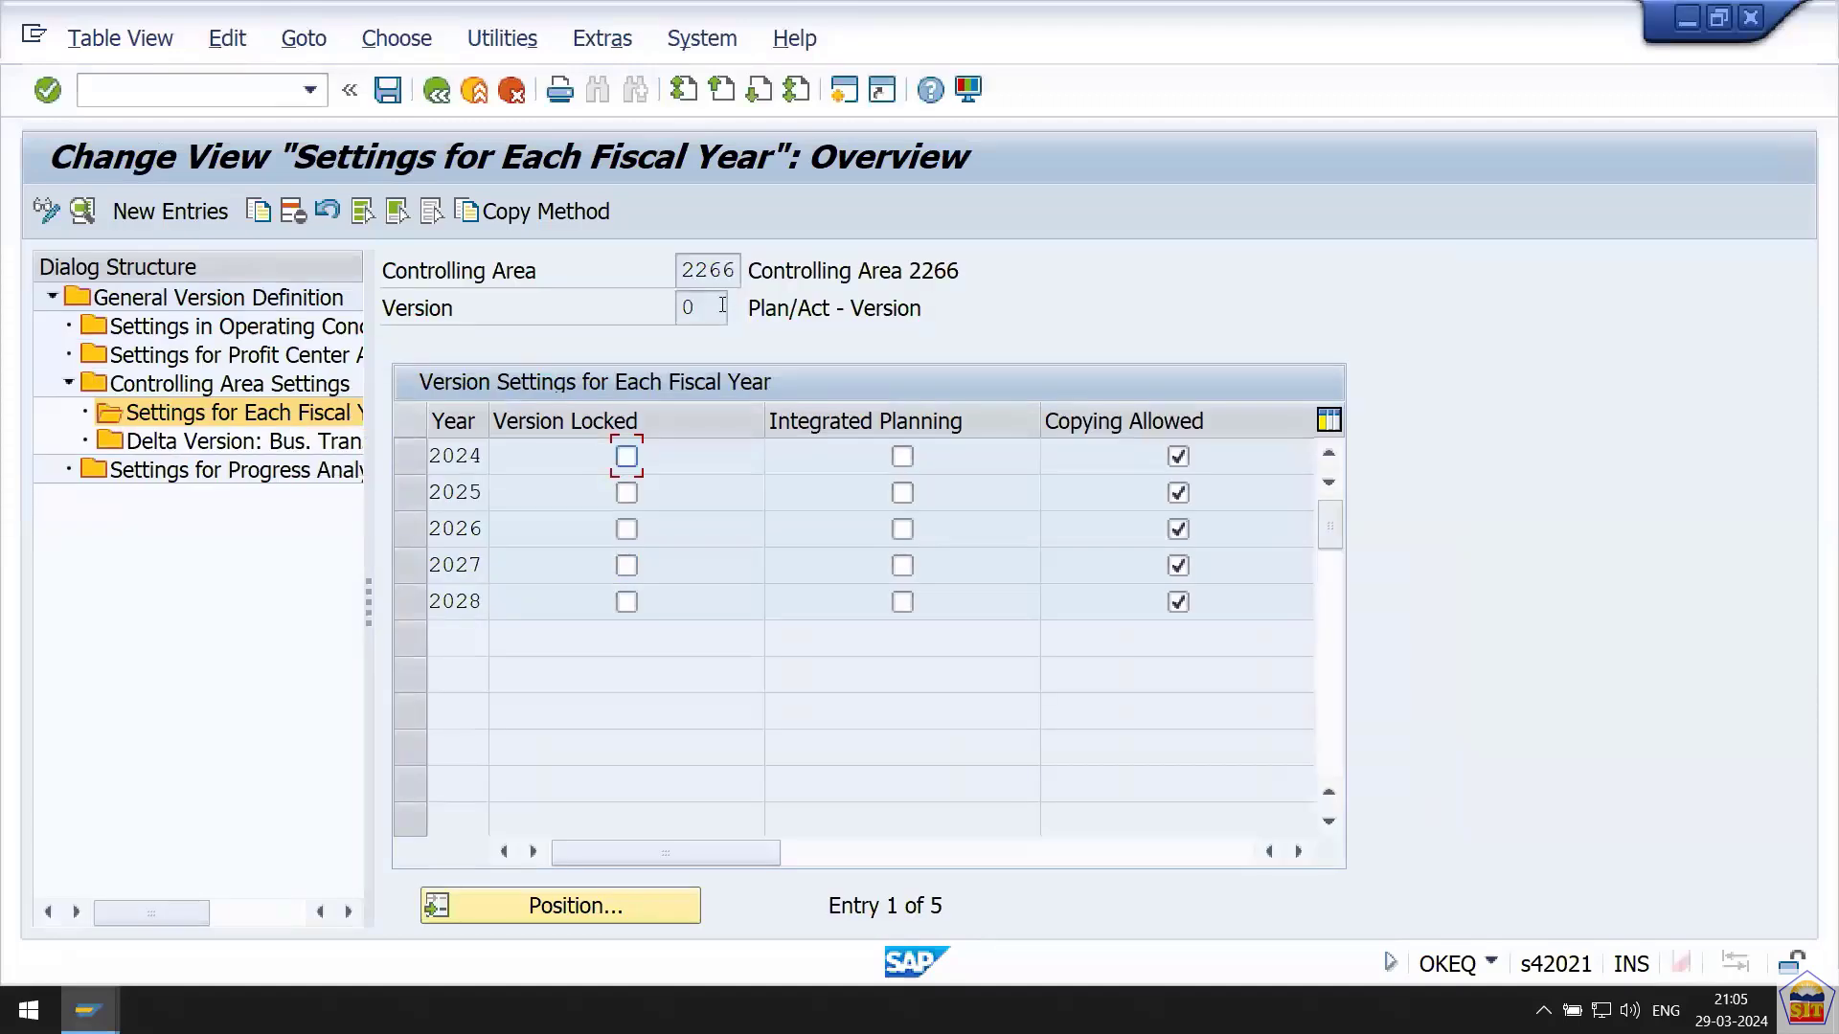
Examine the version number and the range of fiscal years maintained for the controlling area.
drag(717, 308, 678, 317)
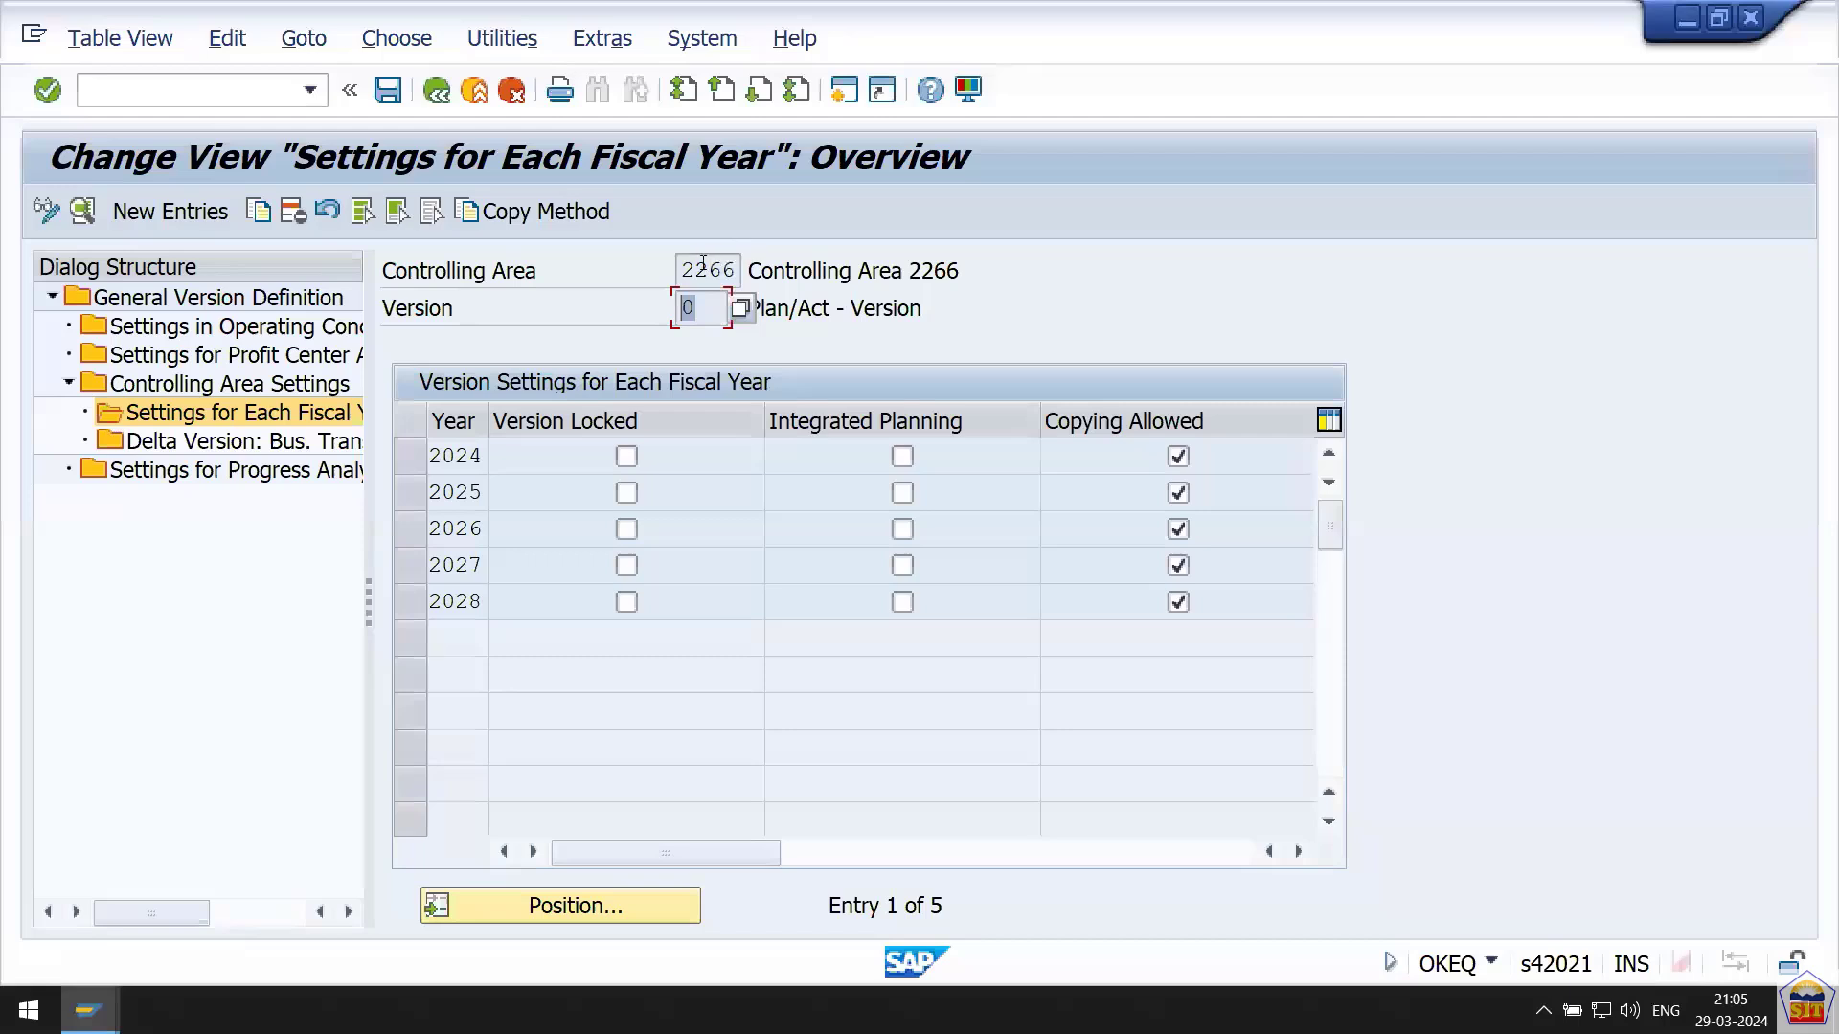
click(455, 456)
drag(456, 456, 483, 457)
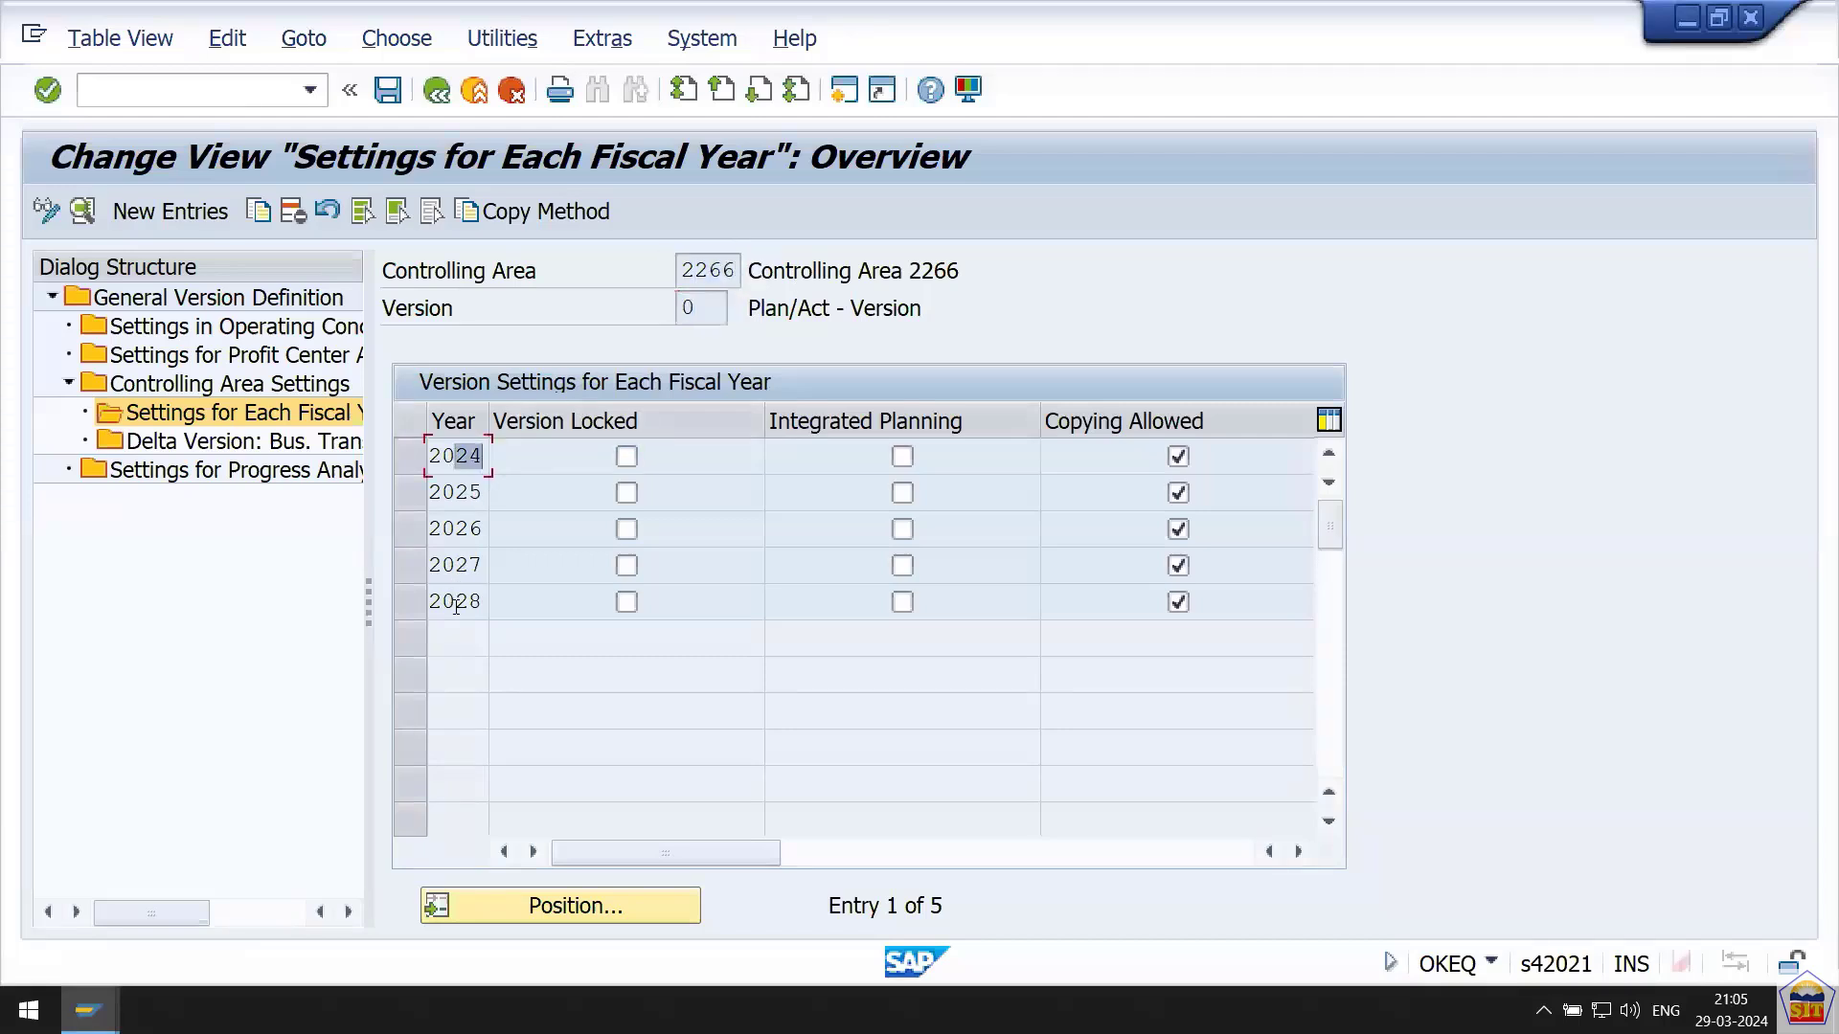
drag(456, 603, 485, 611)
click(705, 314)
double_click(705, 314)
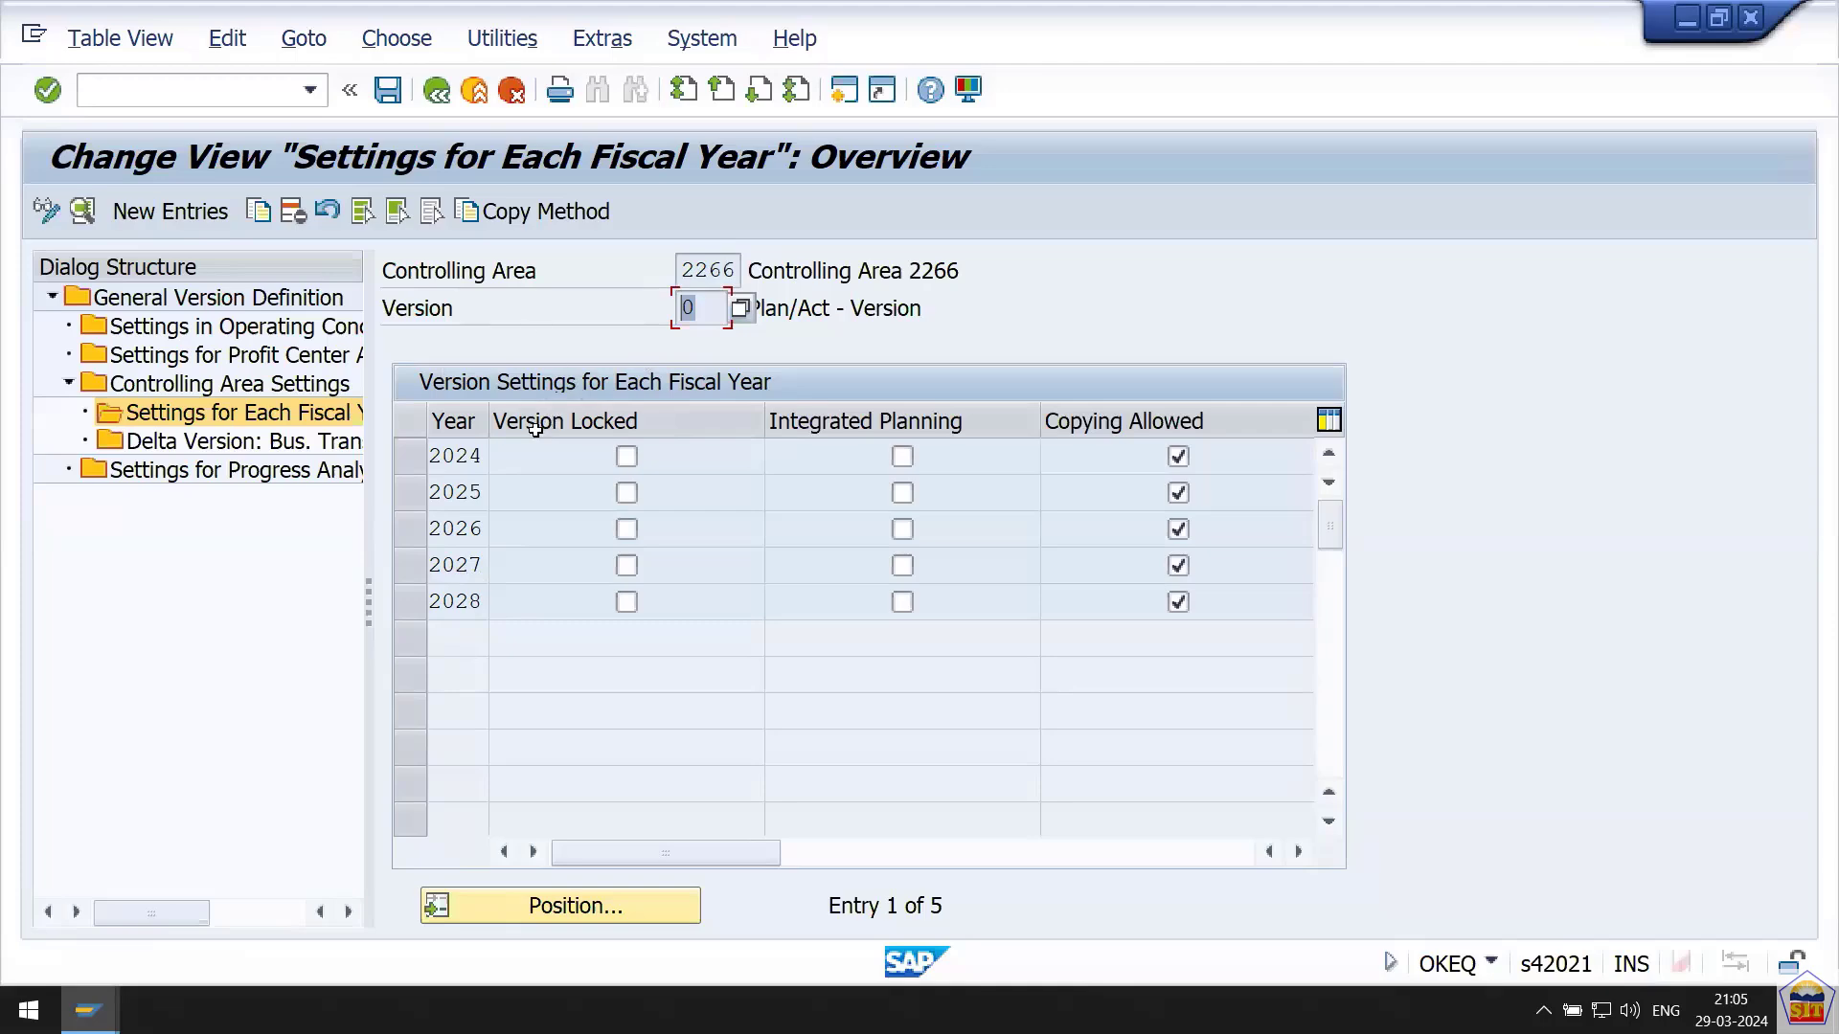
click(458, 601)
drag(458, 601, 487, 603)
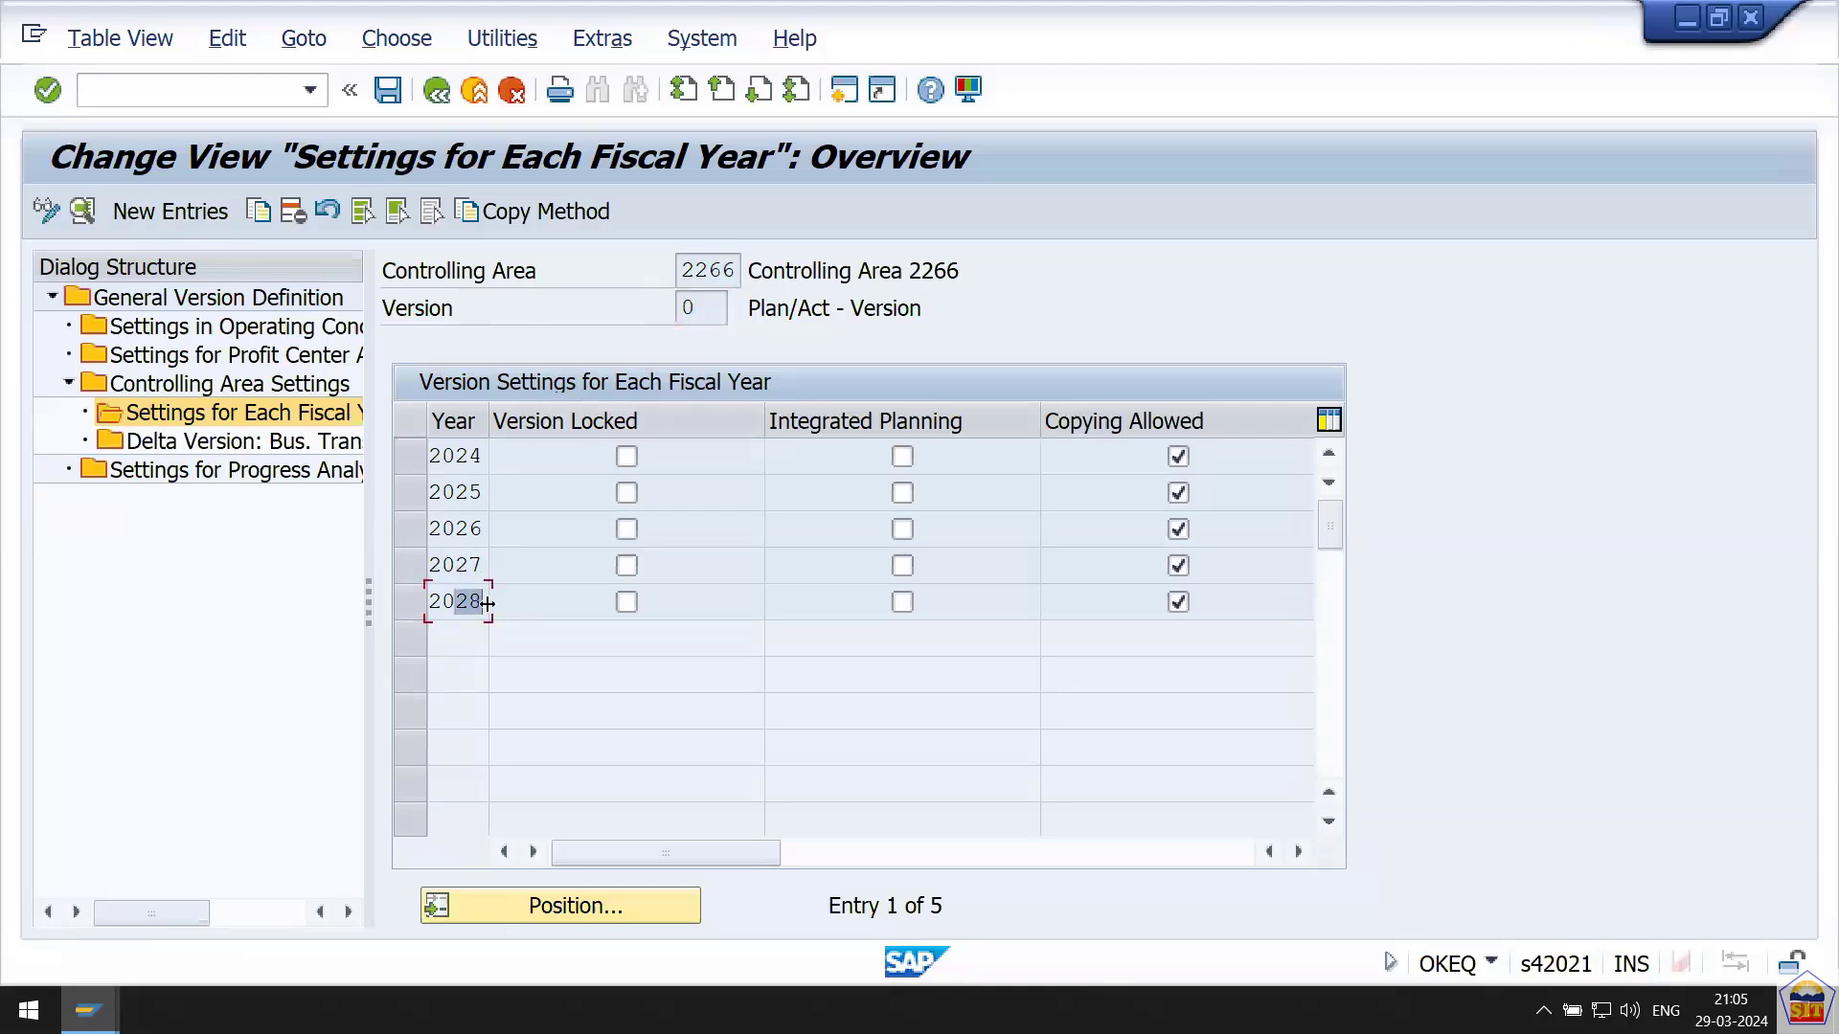
drag(446, 601, 508, 618)
Copy the 2028 fiscal year entry to a new entry for fiscal year 2029 and check it in the overview.
click(409, 614)
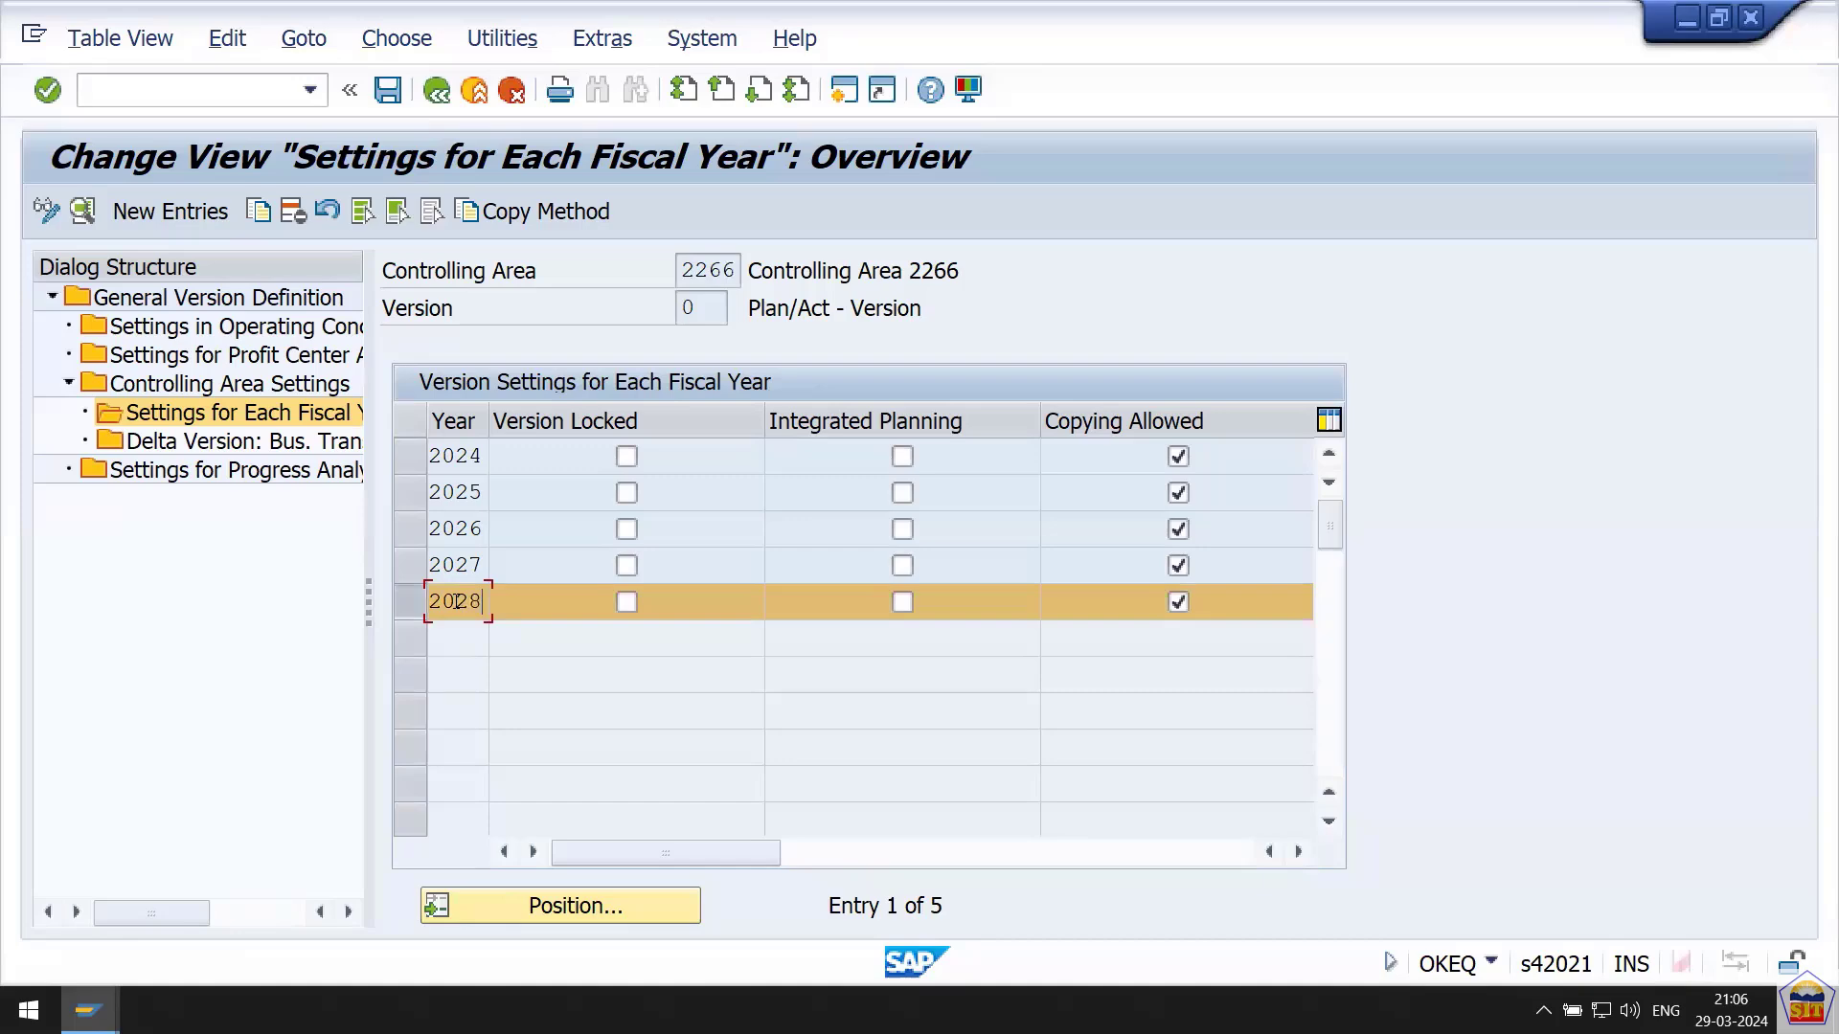
click(259, 212)
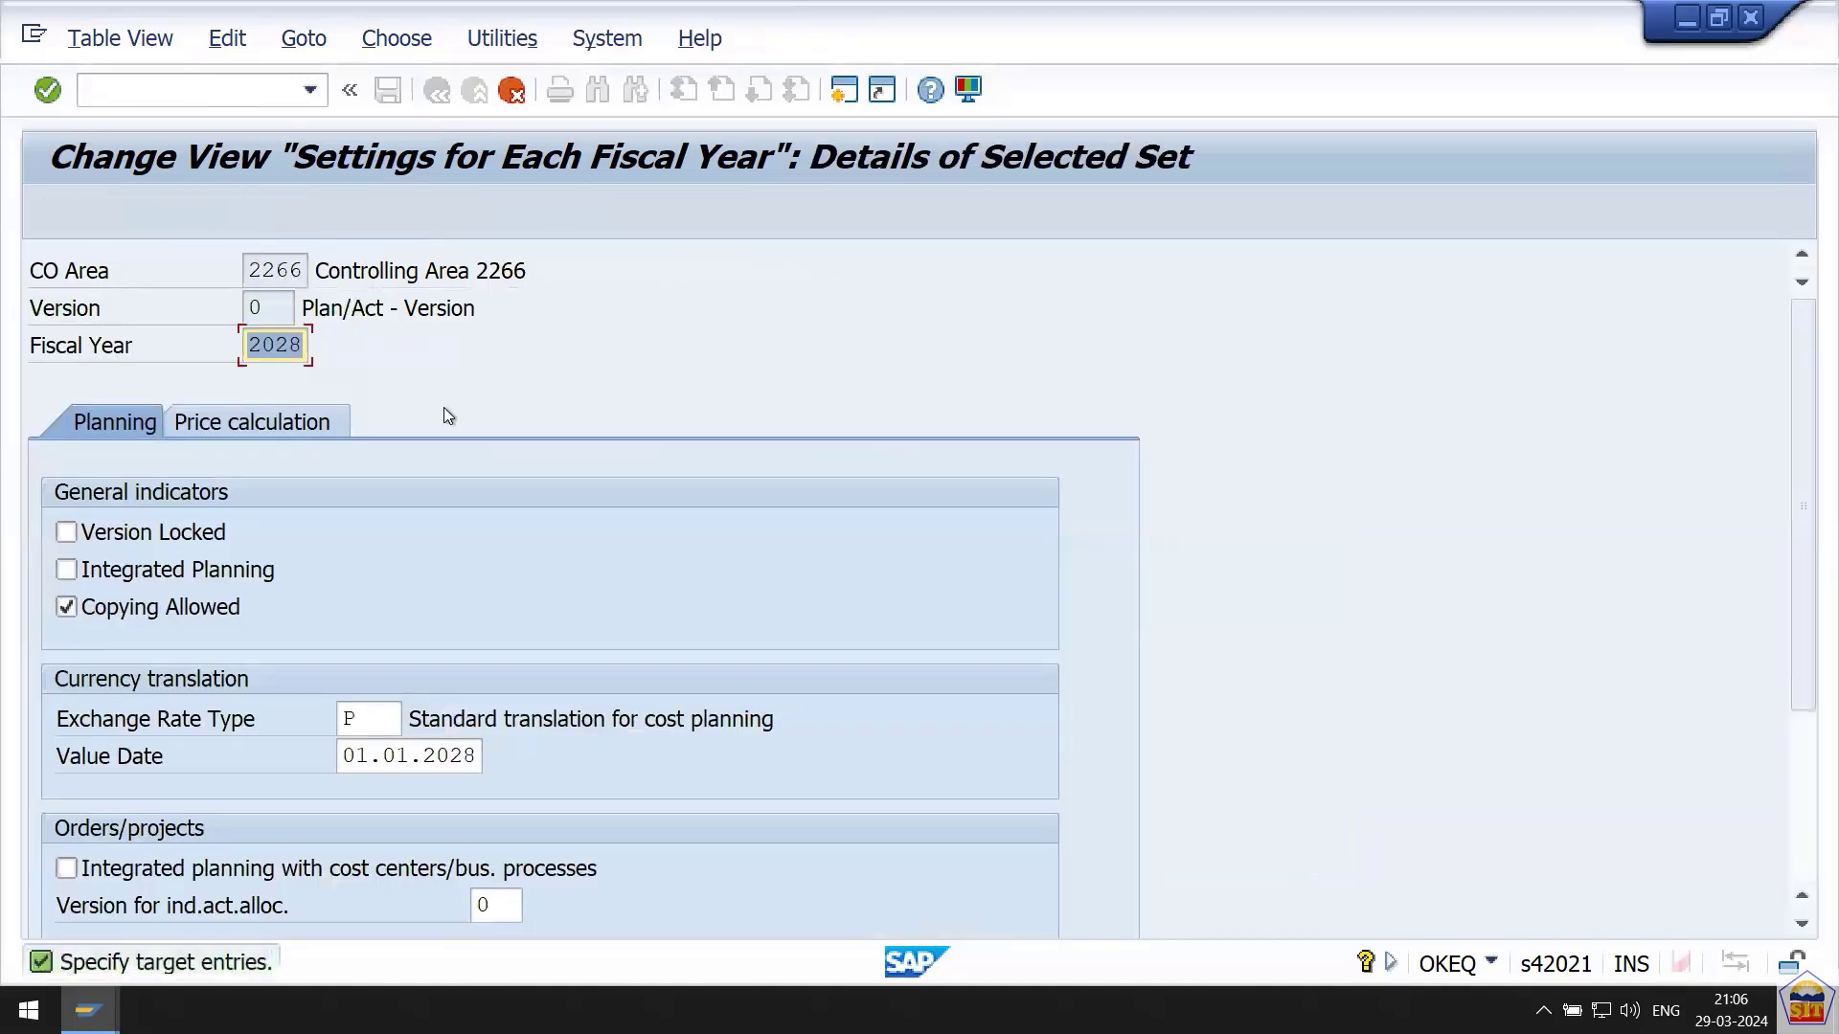
text(20)
key(BackSpace)
key(BackSpace)
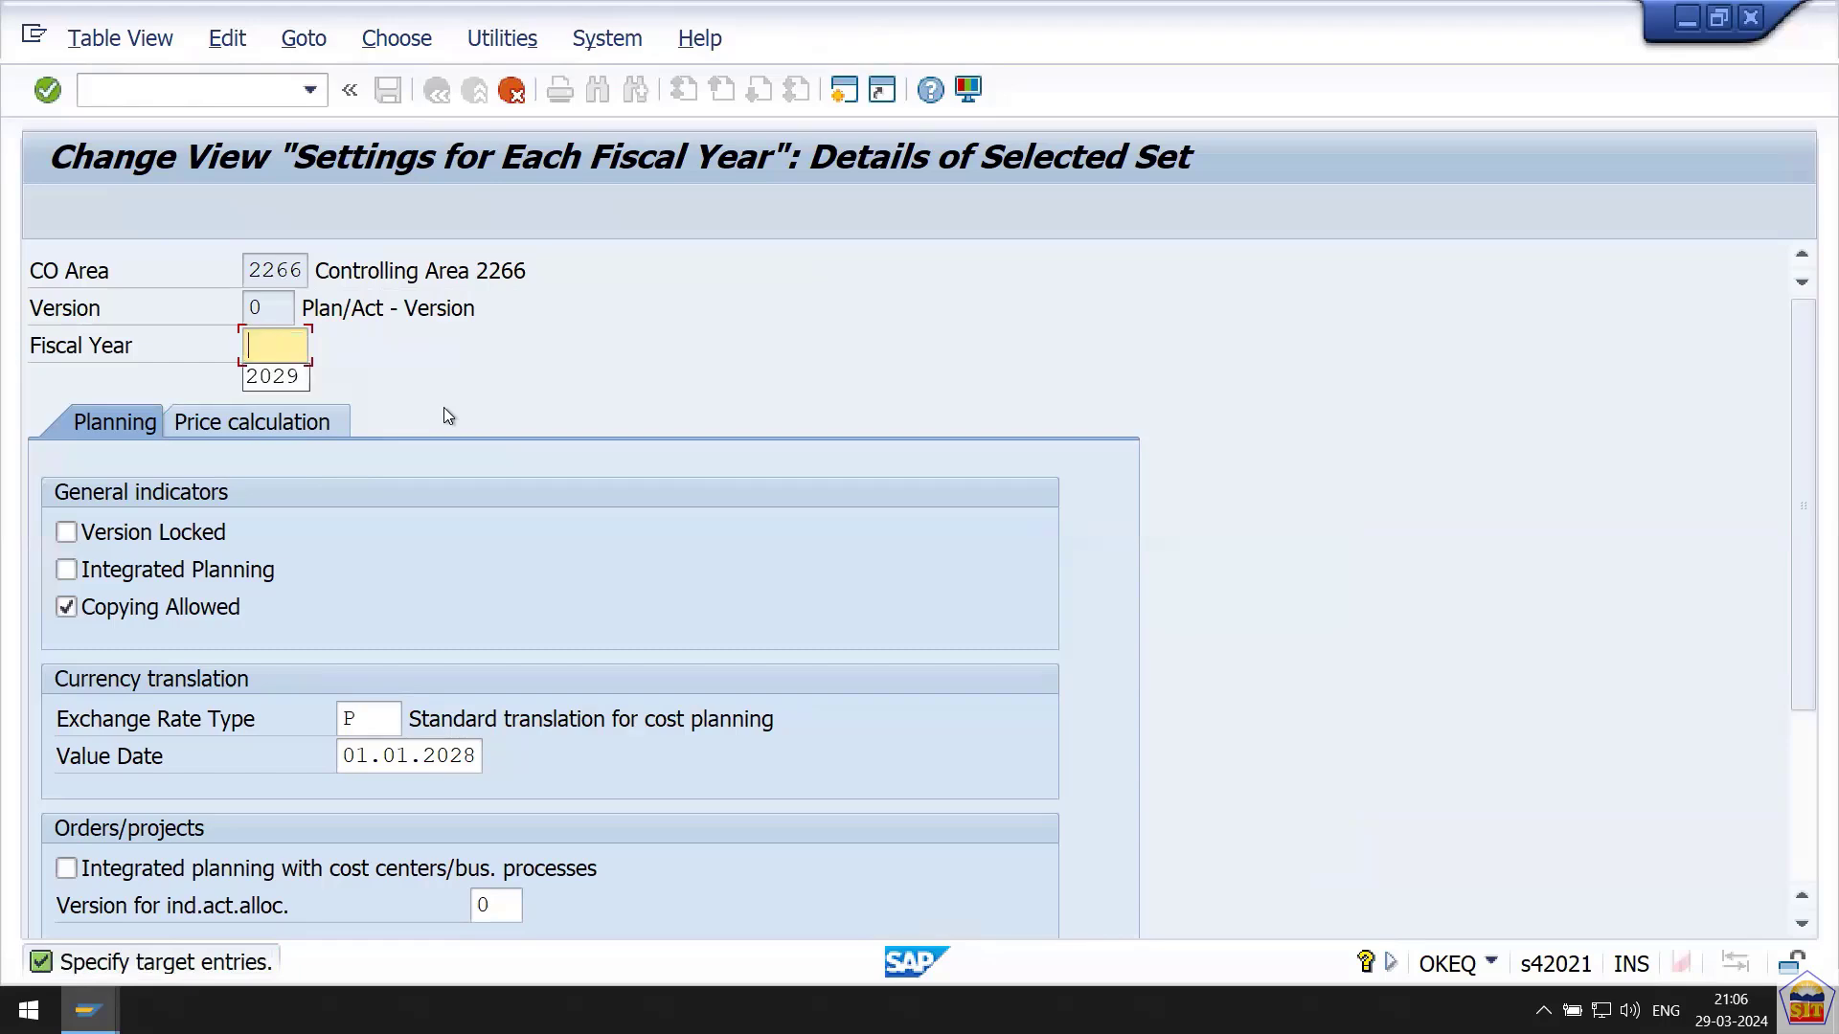
text(2029)
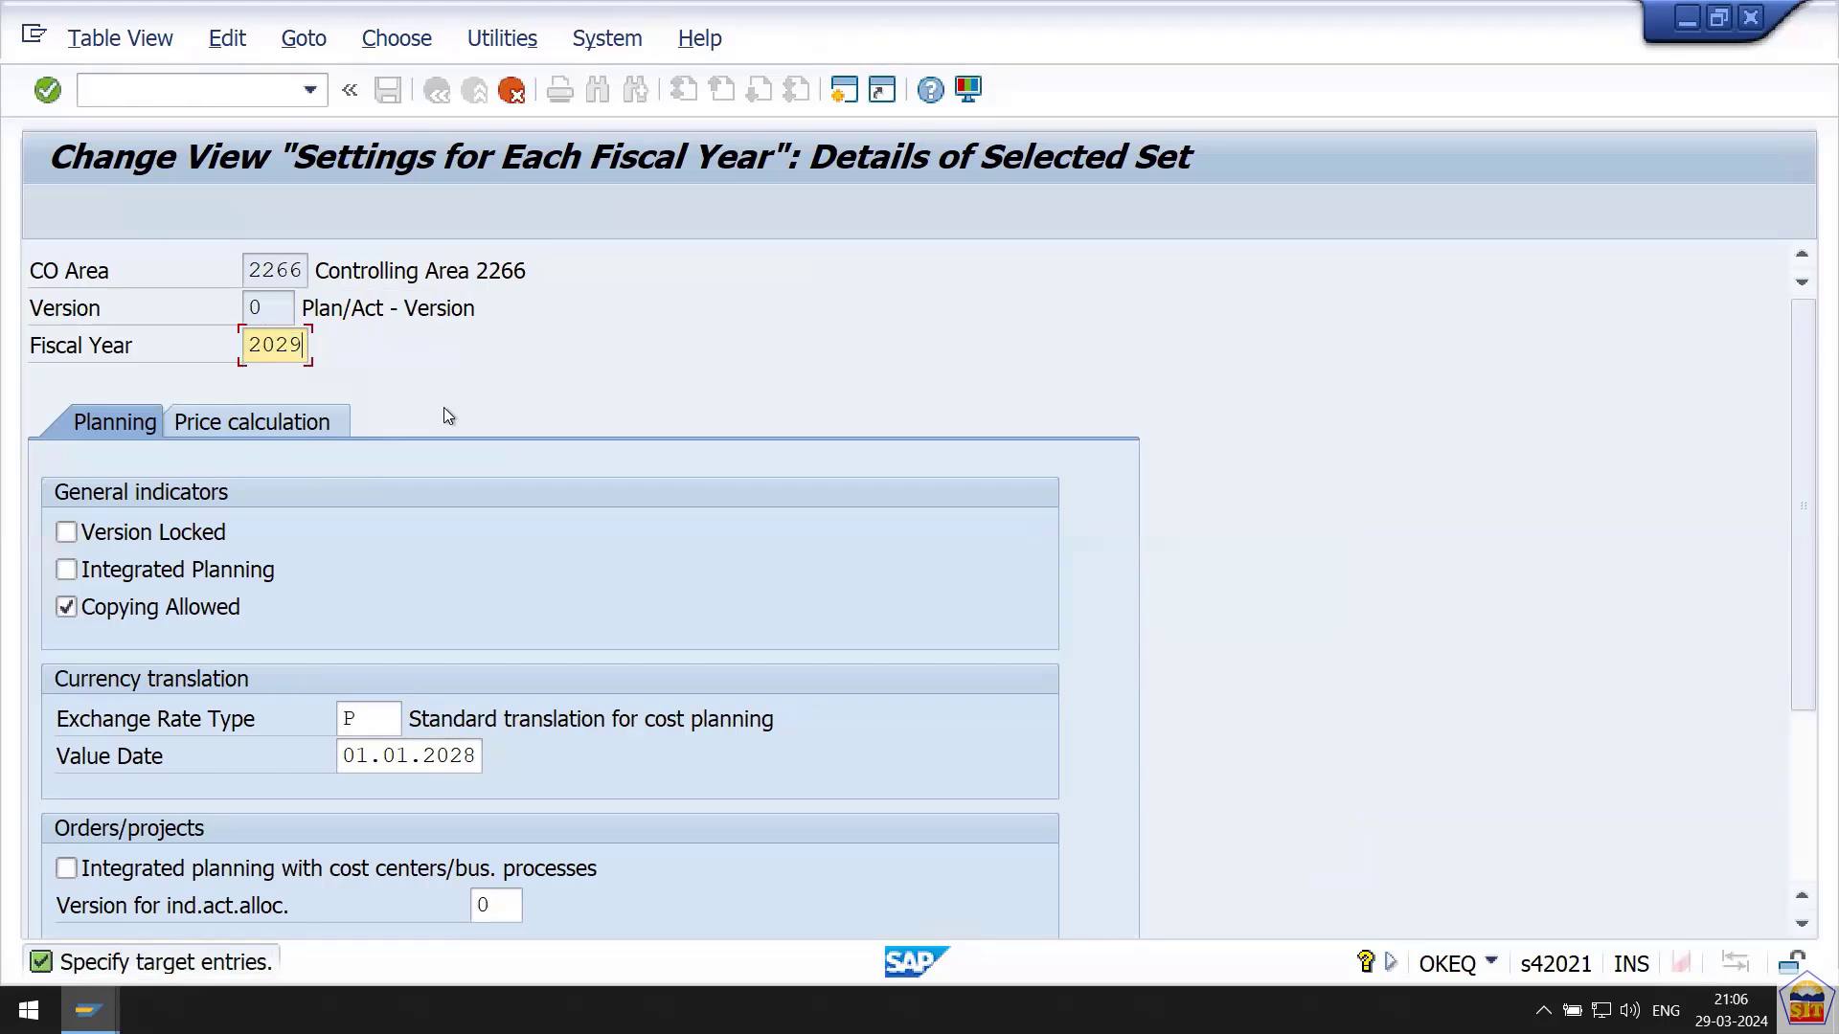
key(Return)
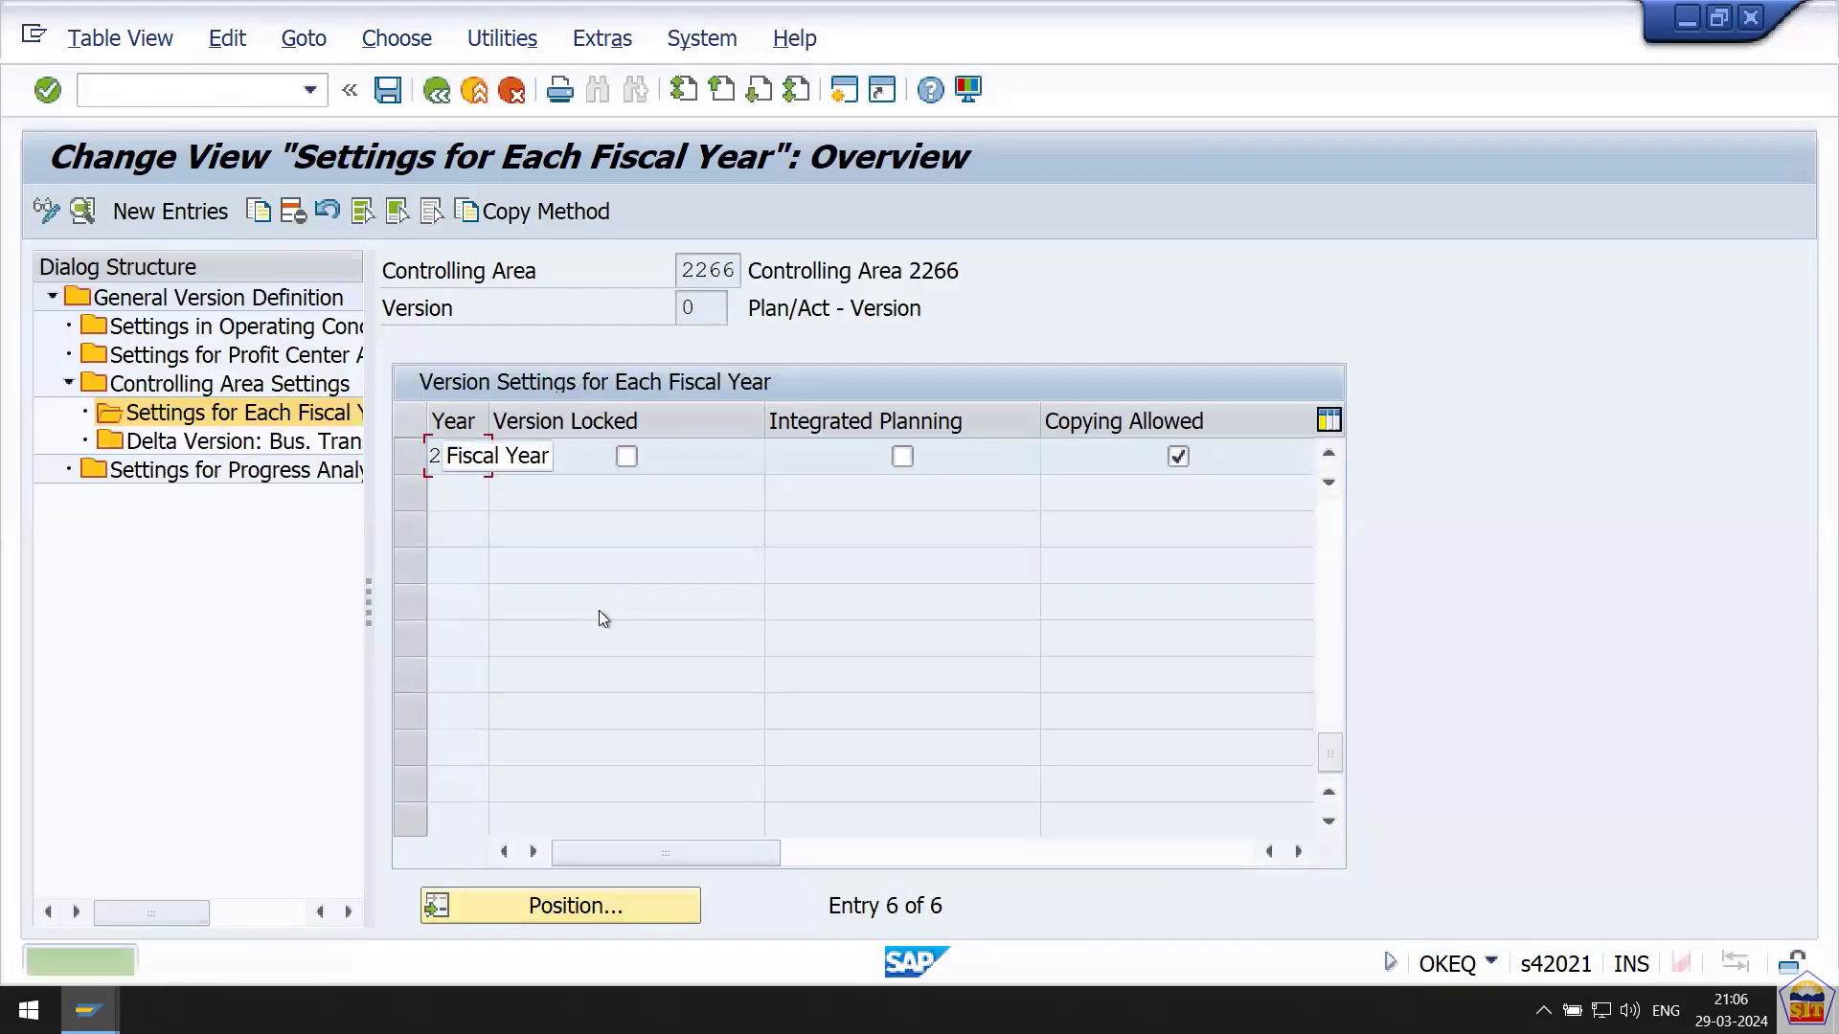
click(1328, 532)
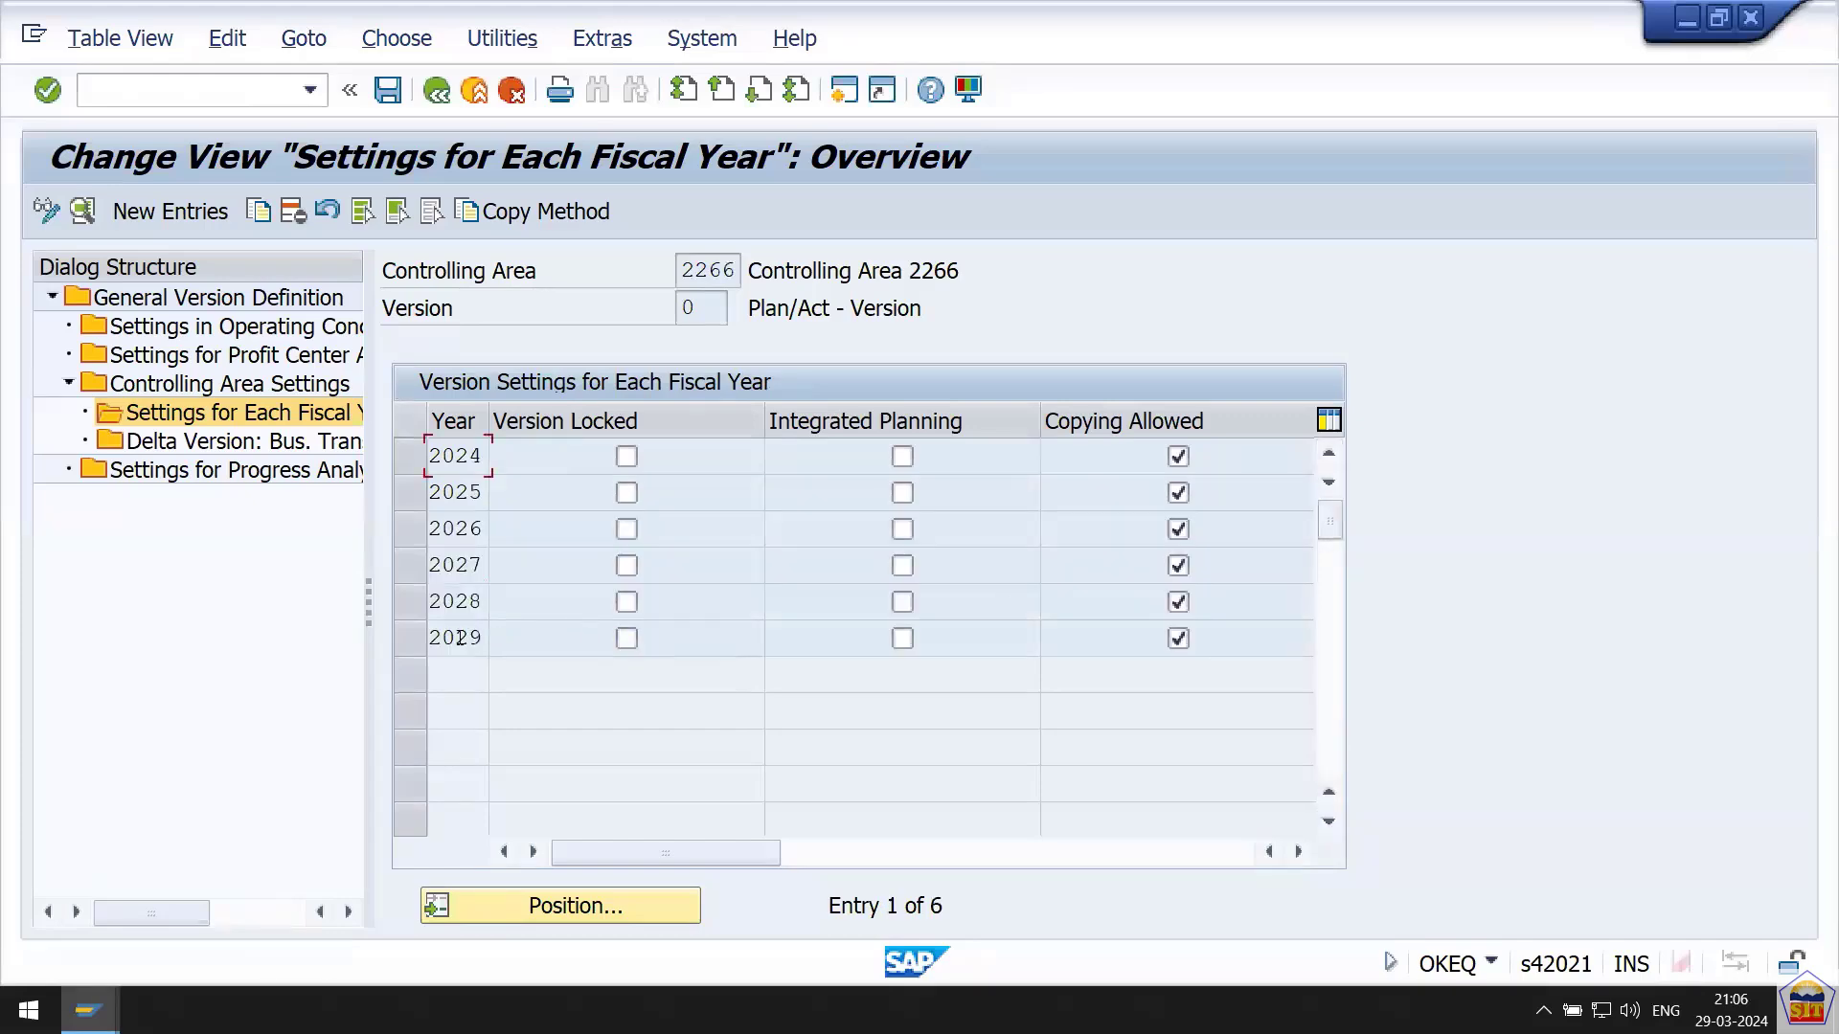
drag(455, 637, 508, 635)
Save the version settings in a new customizing request described as "FICO: Amazon: F121211: Enterprise Structure 2266".
key(ctrl+s)
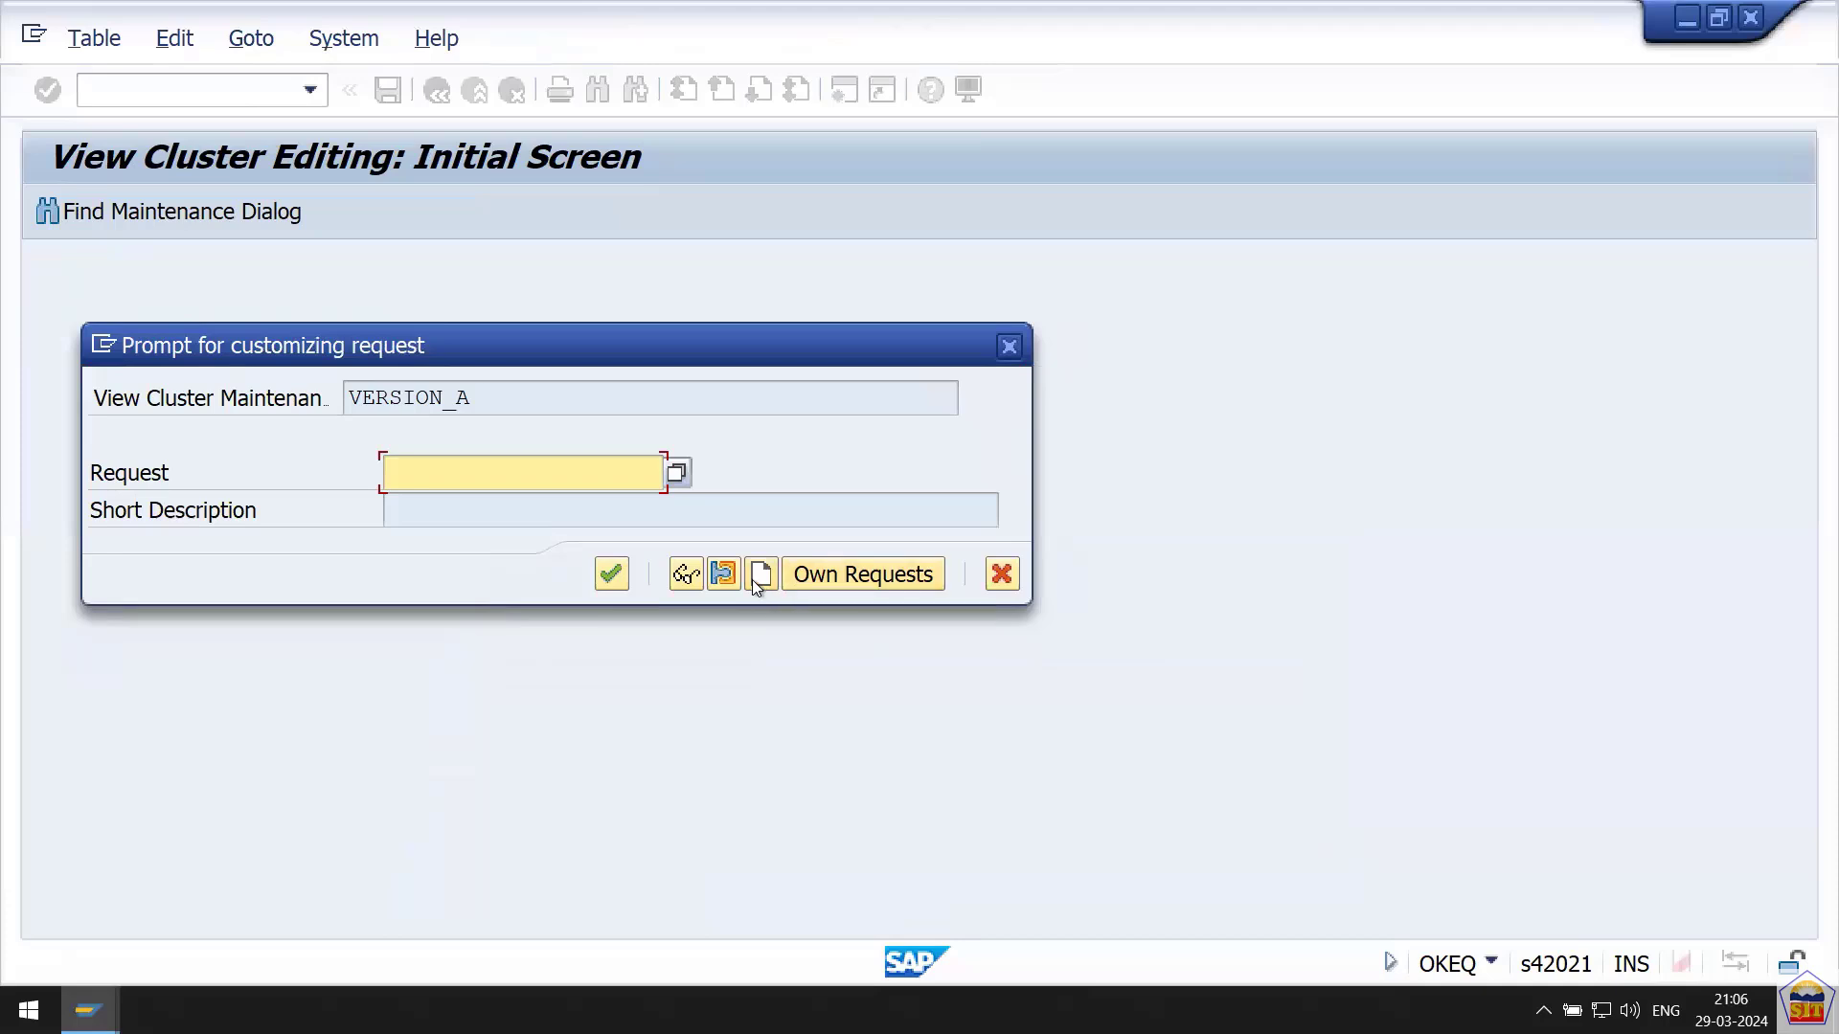
click(805, 576)
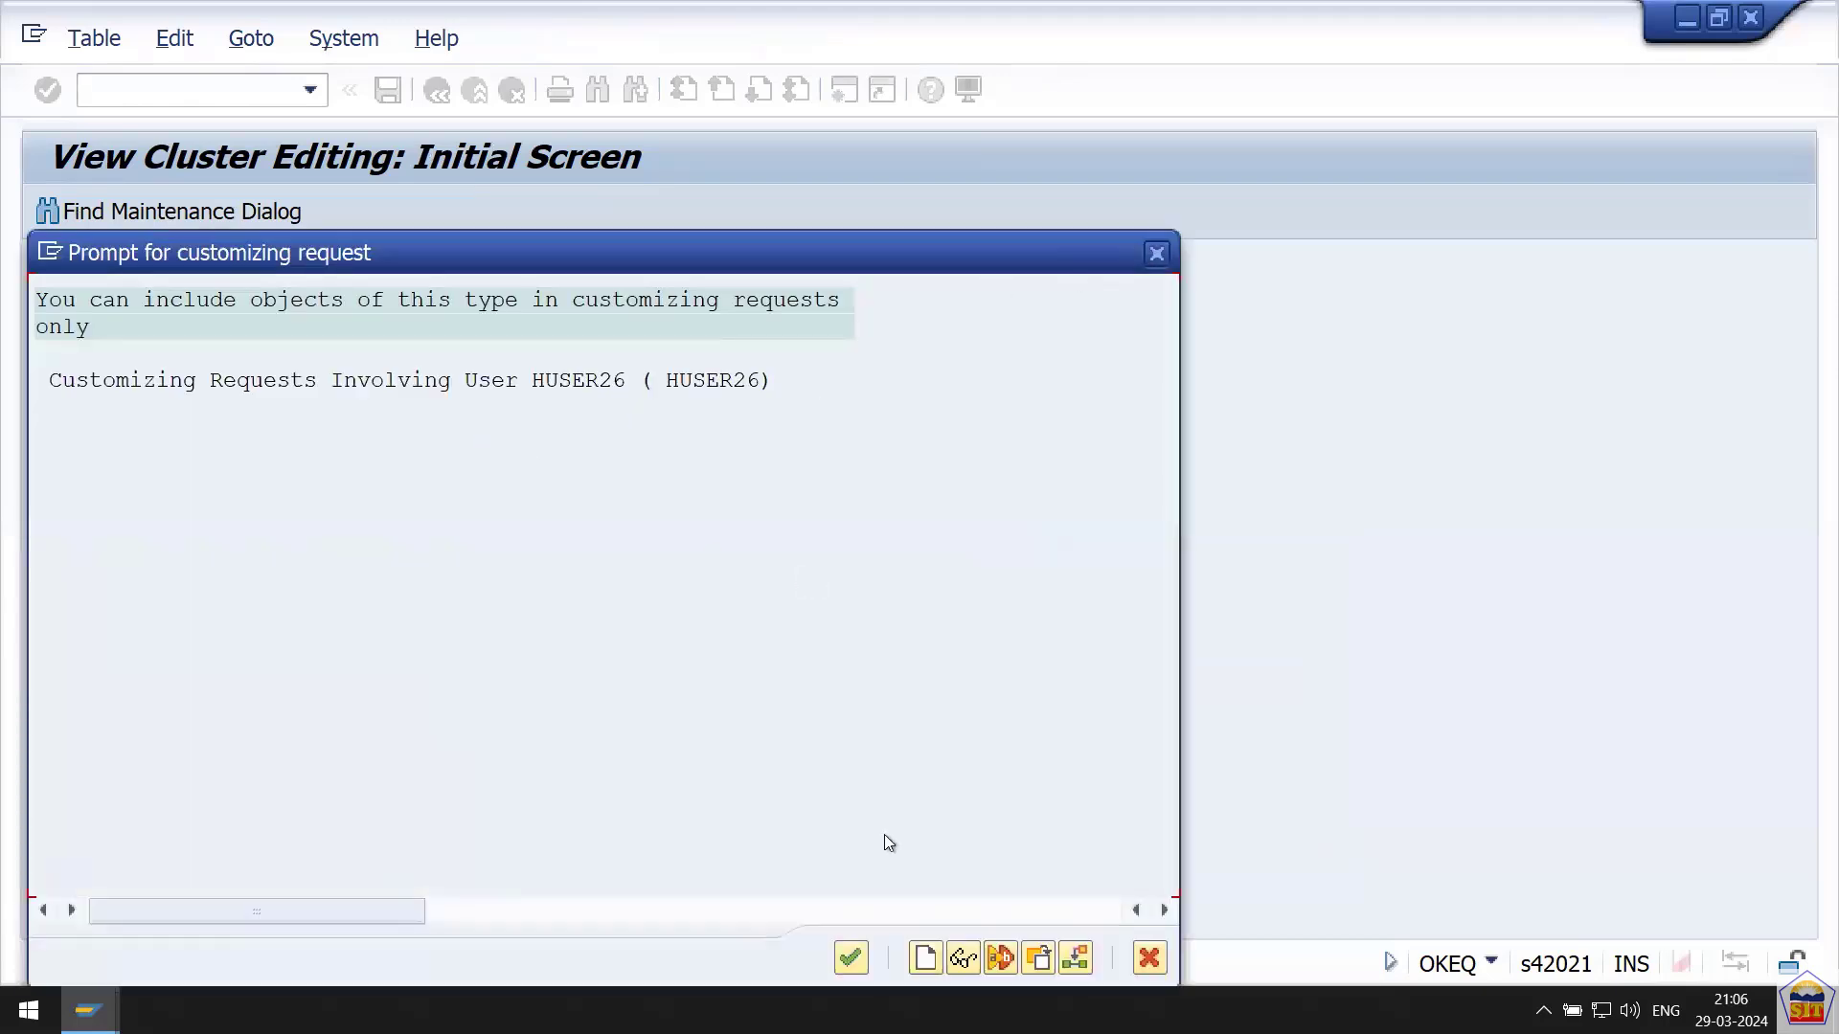
click(926, 960)
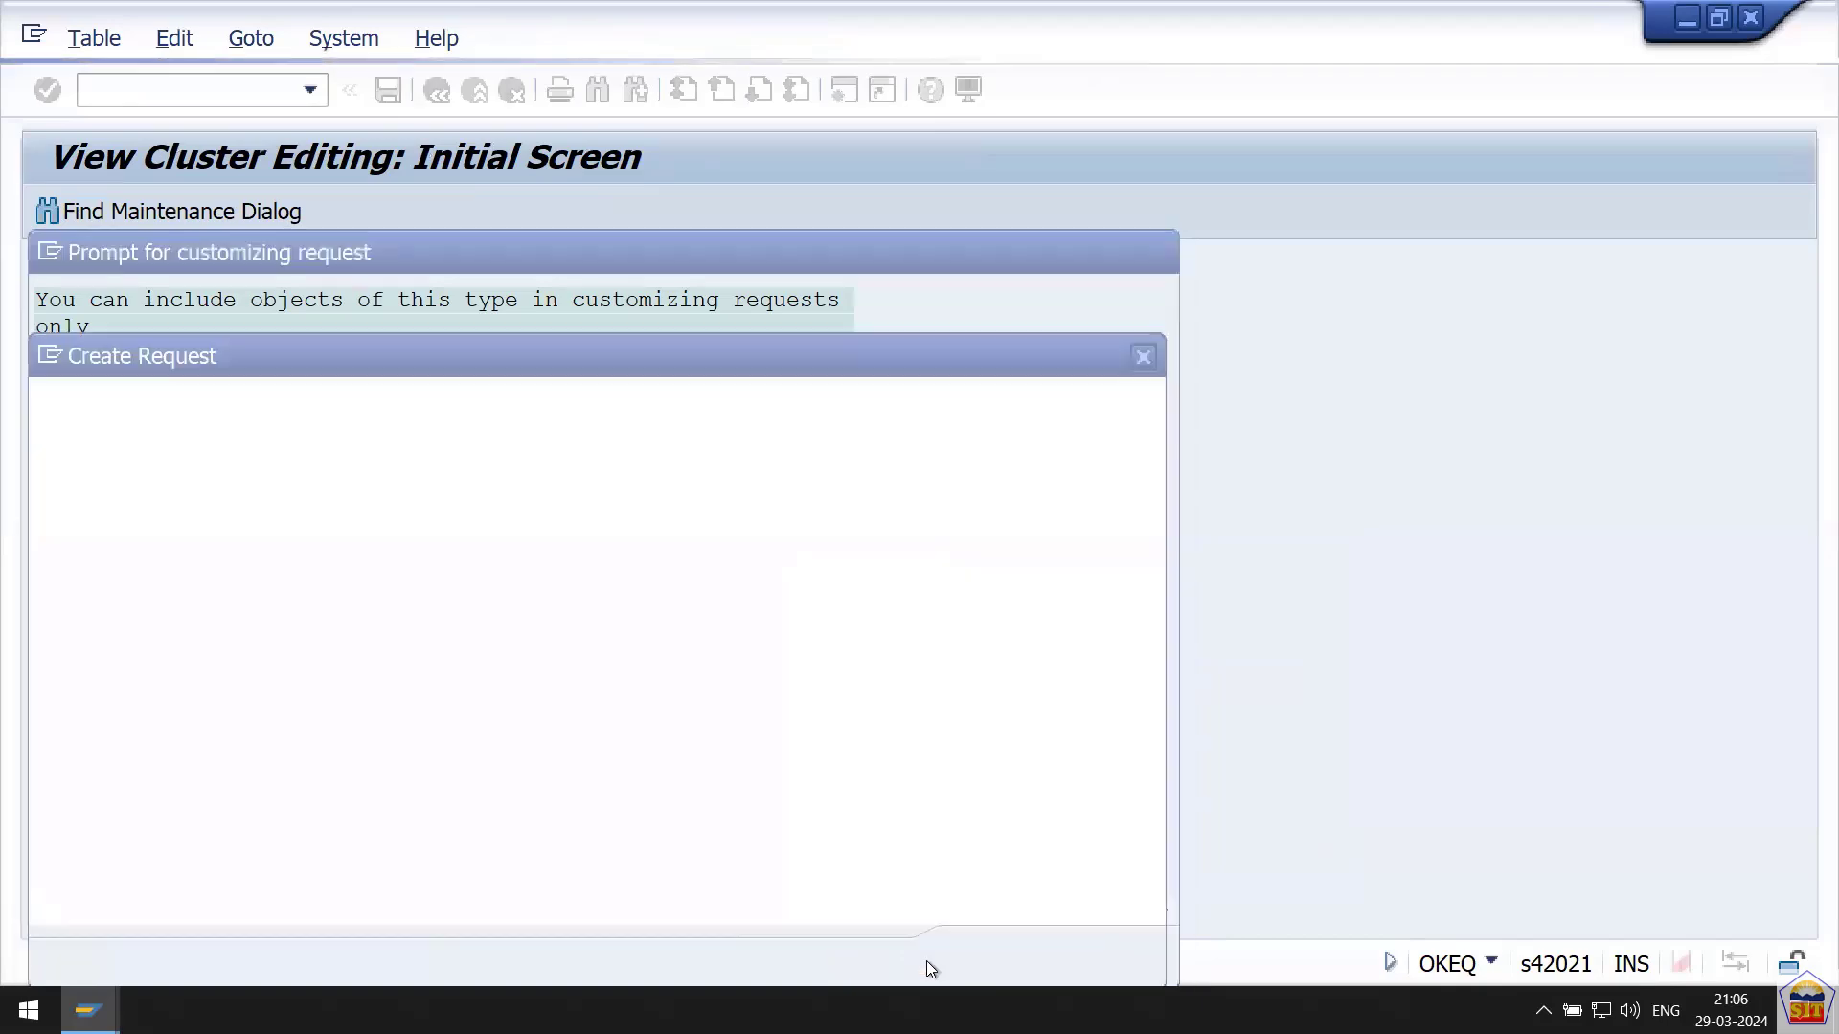
text(FICO: )
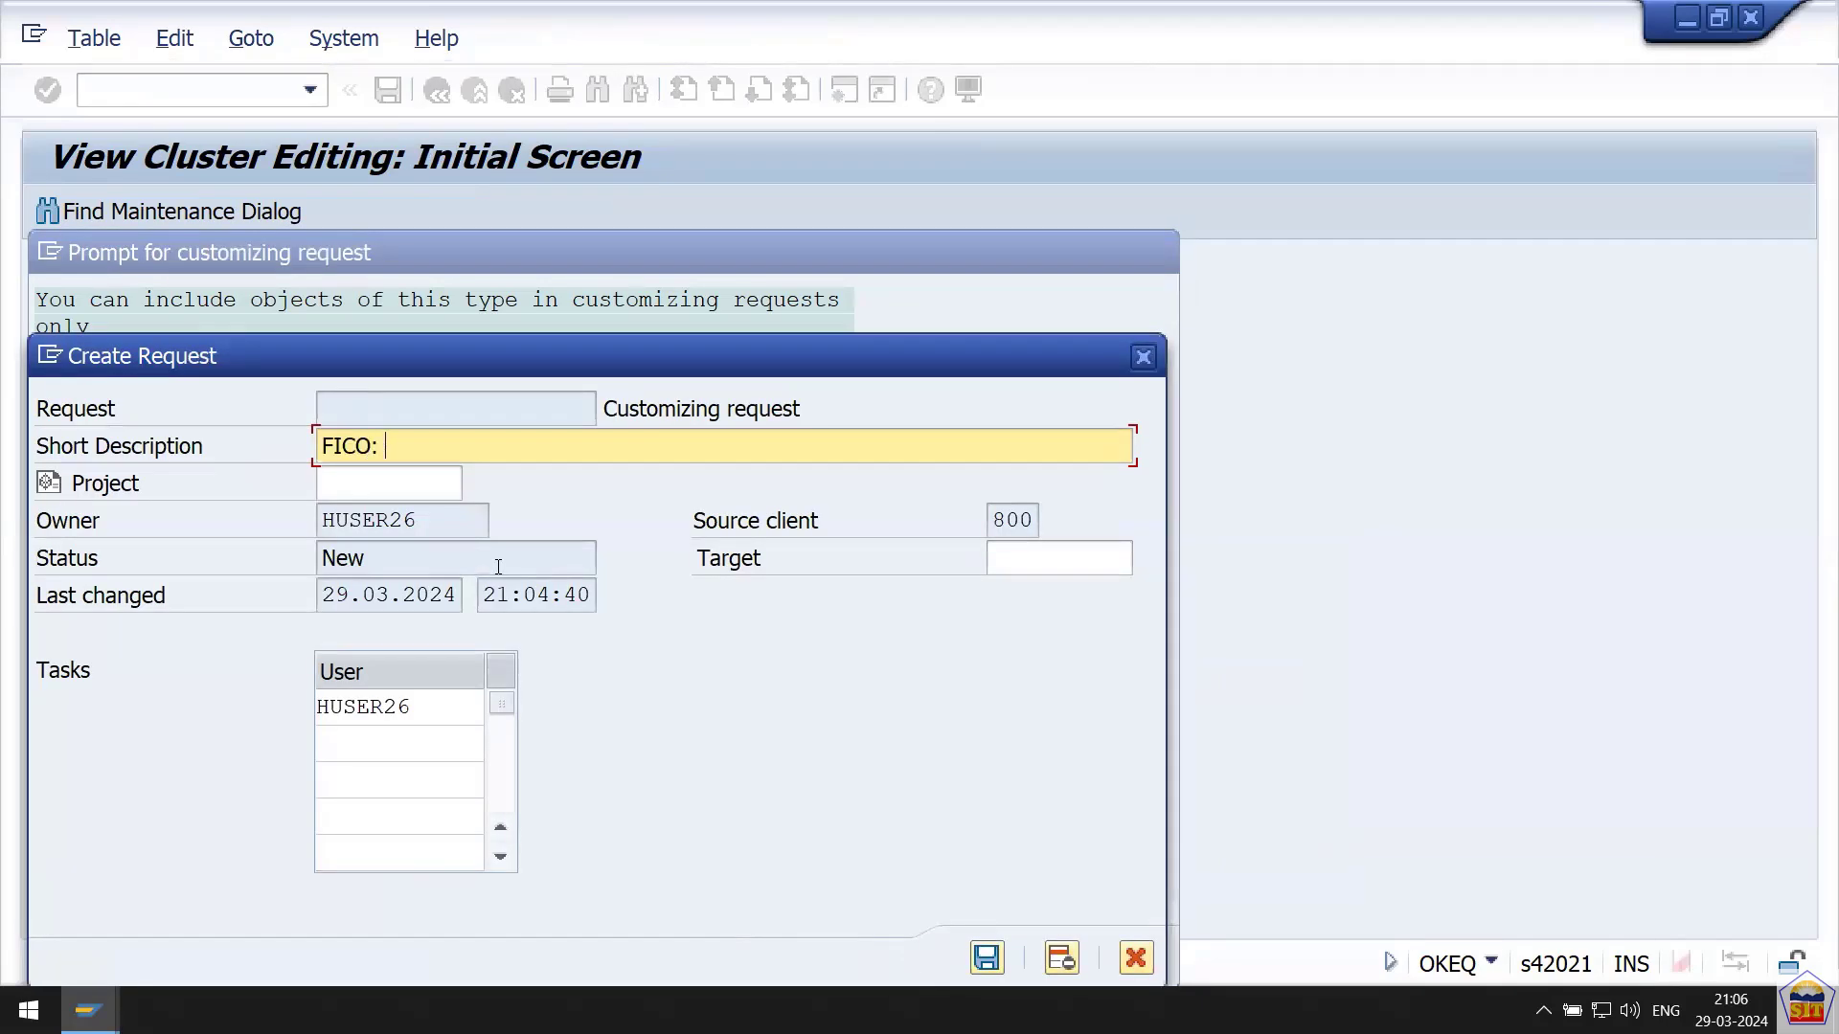
text(Amazon: F121211: Enterprise Structure 2266)
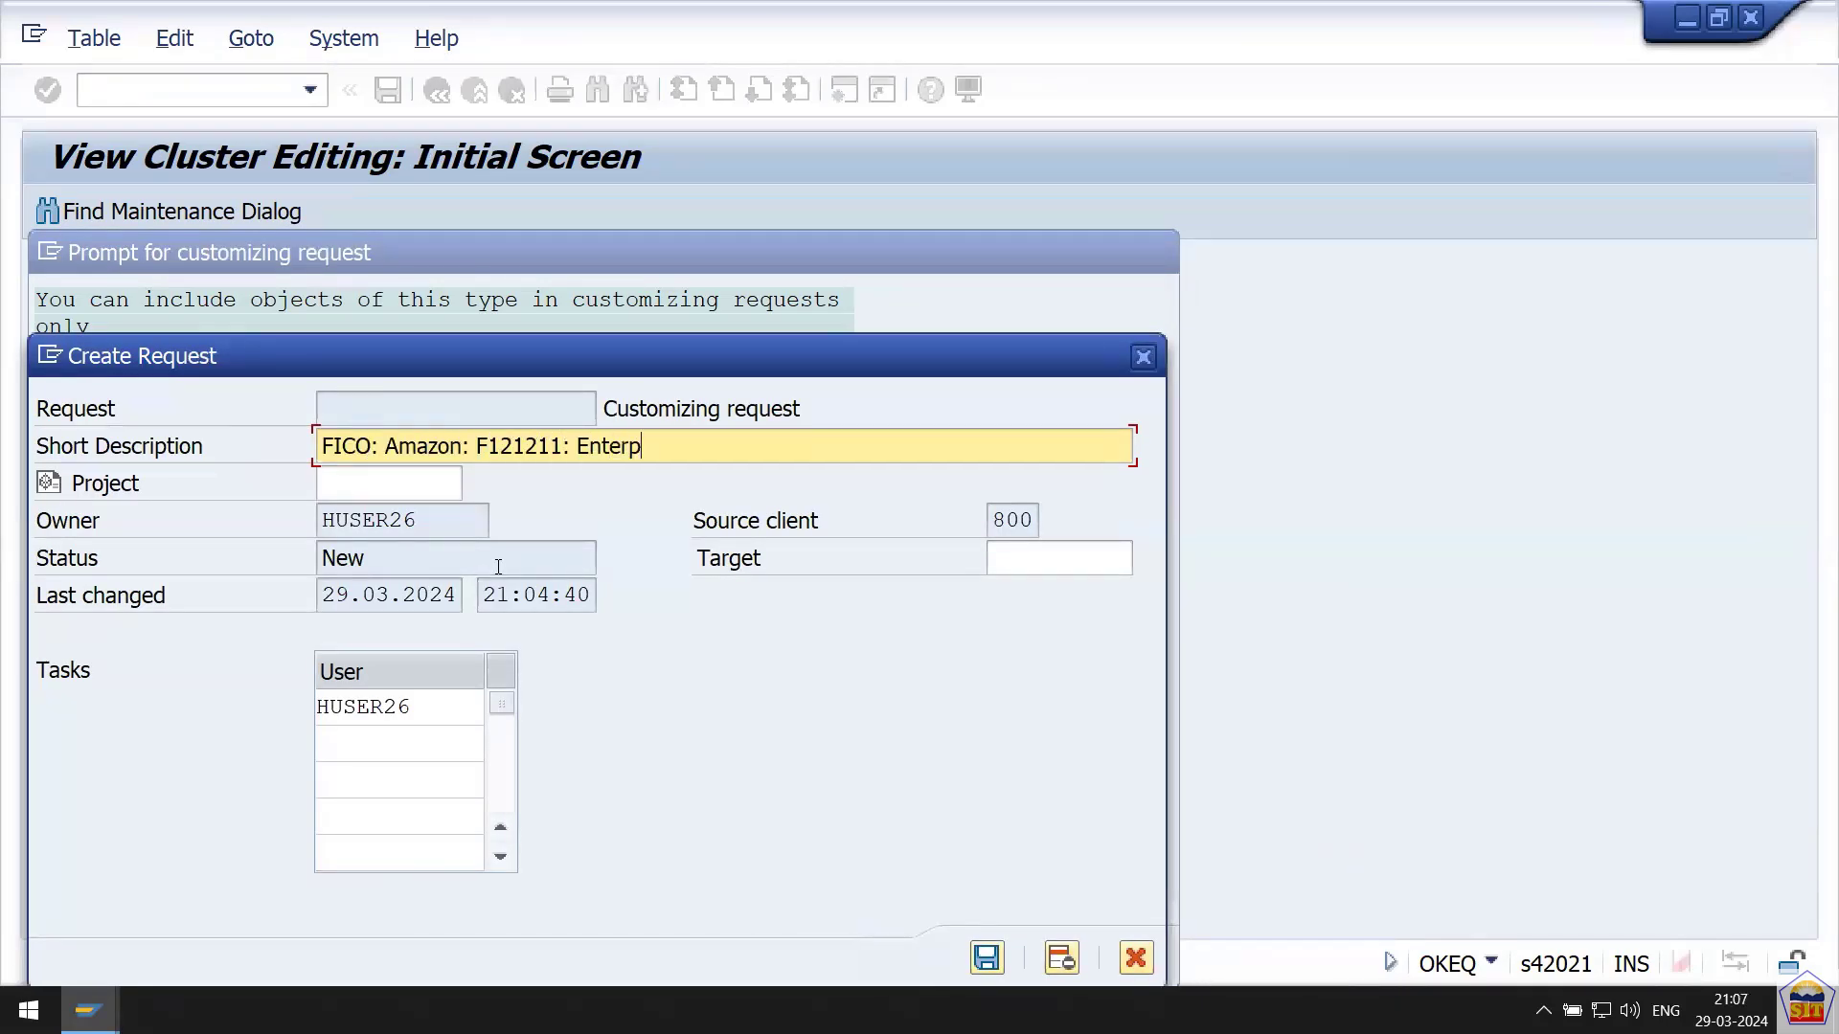
click(988, 960)
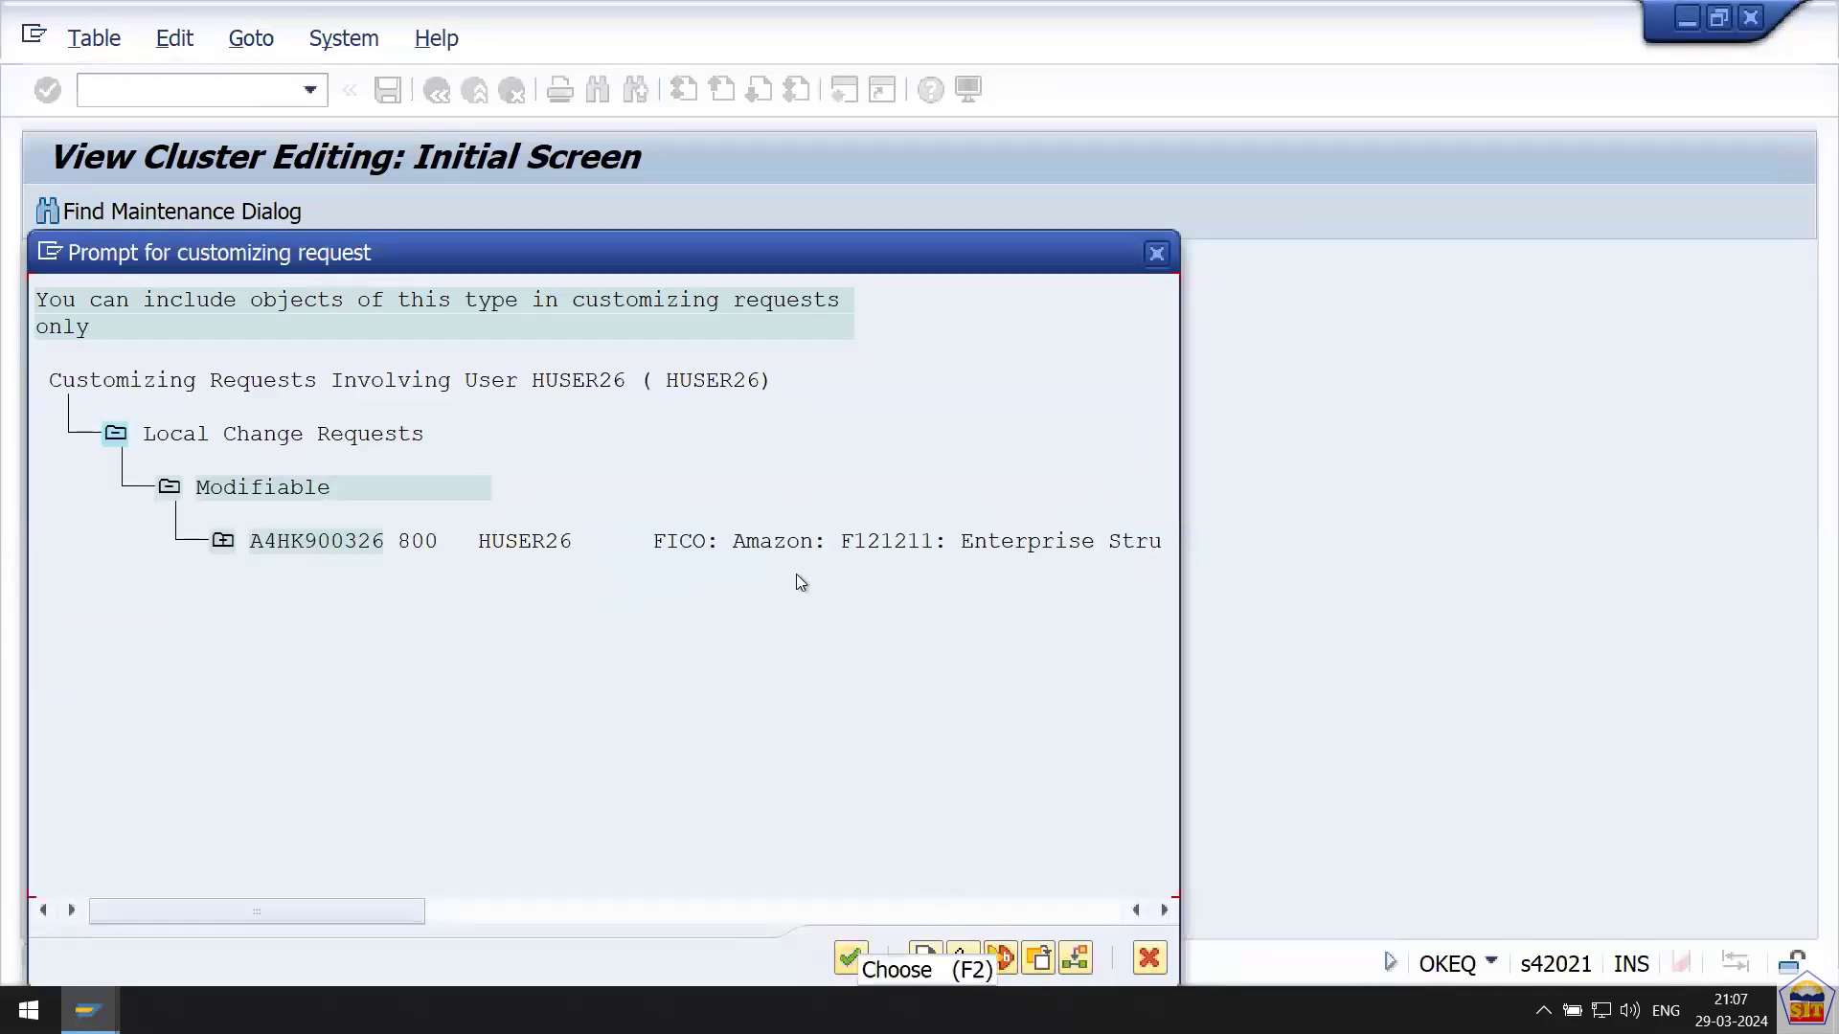
click(851, 956)
click(611, 574)
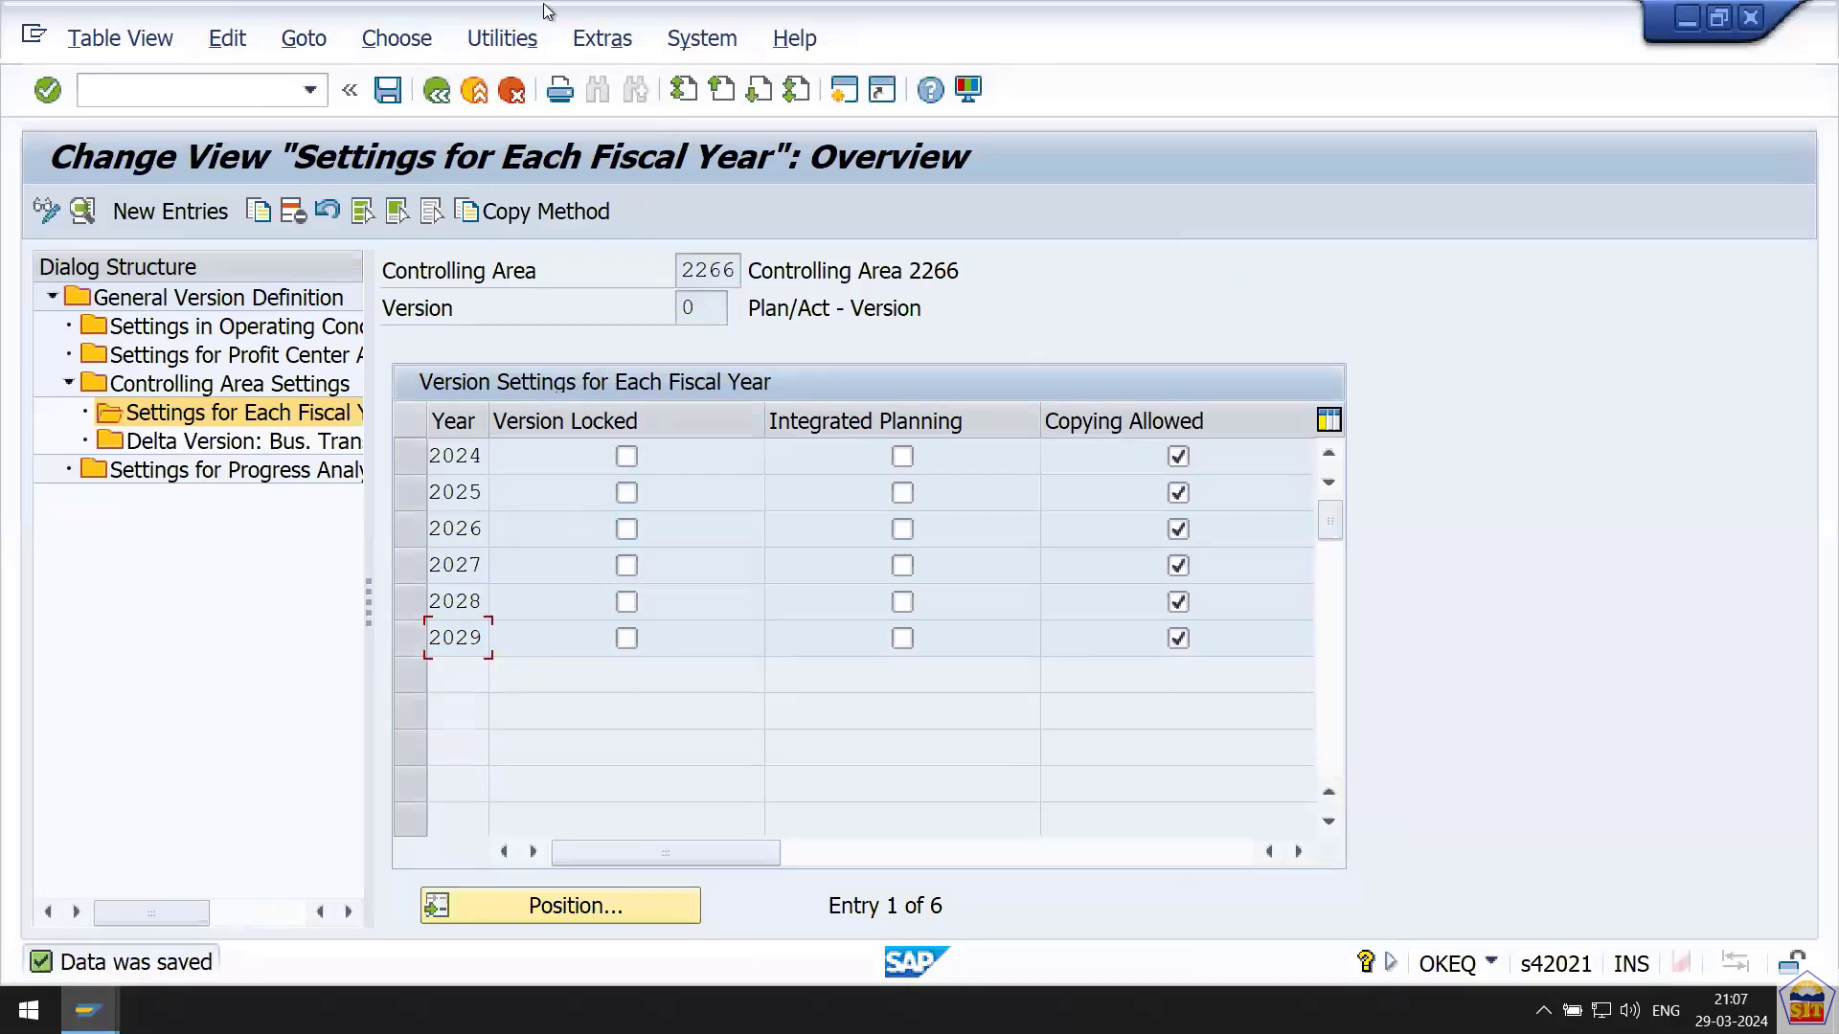
Switch to the Word notes and read Step 13, Define Accounting Principles, including its SPRO path.
mouse_move(529, 12)
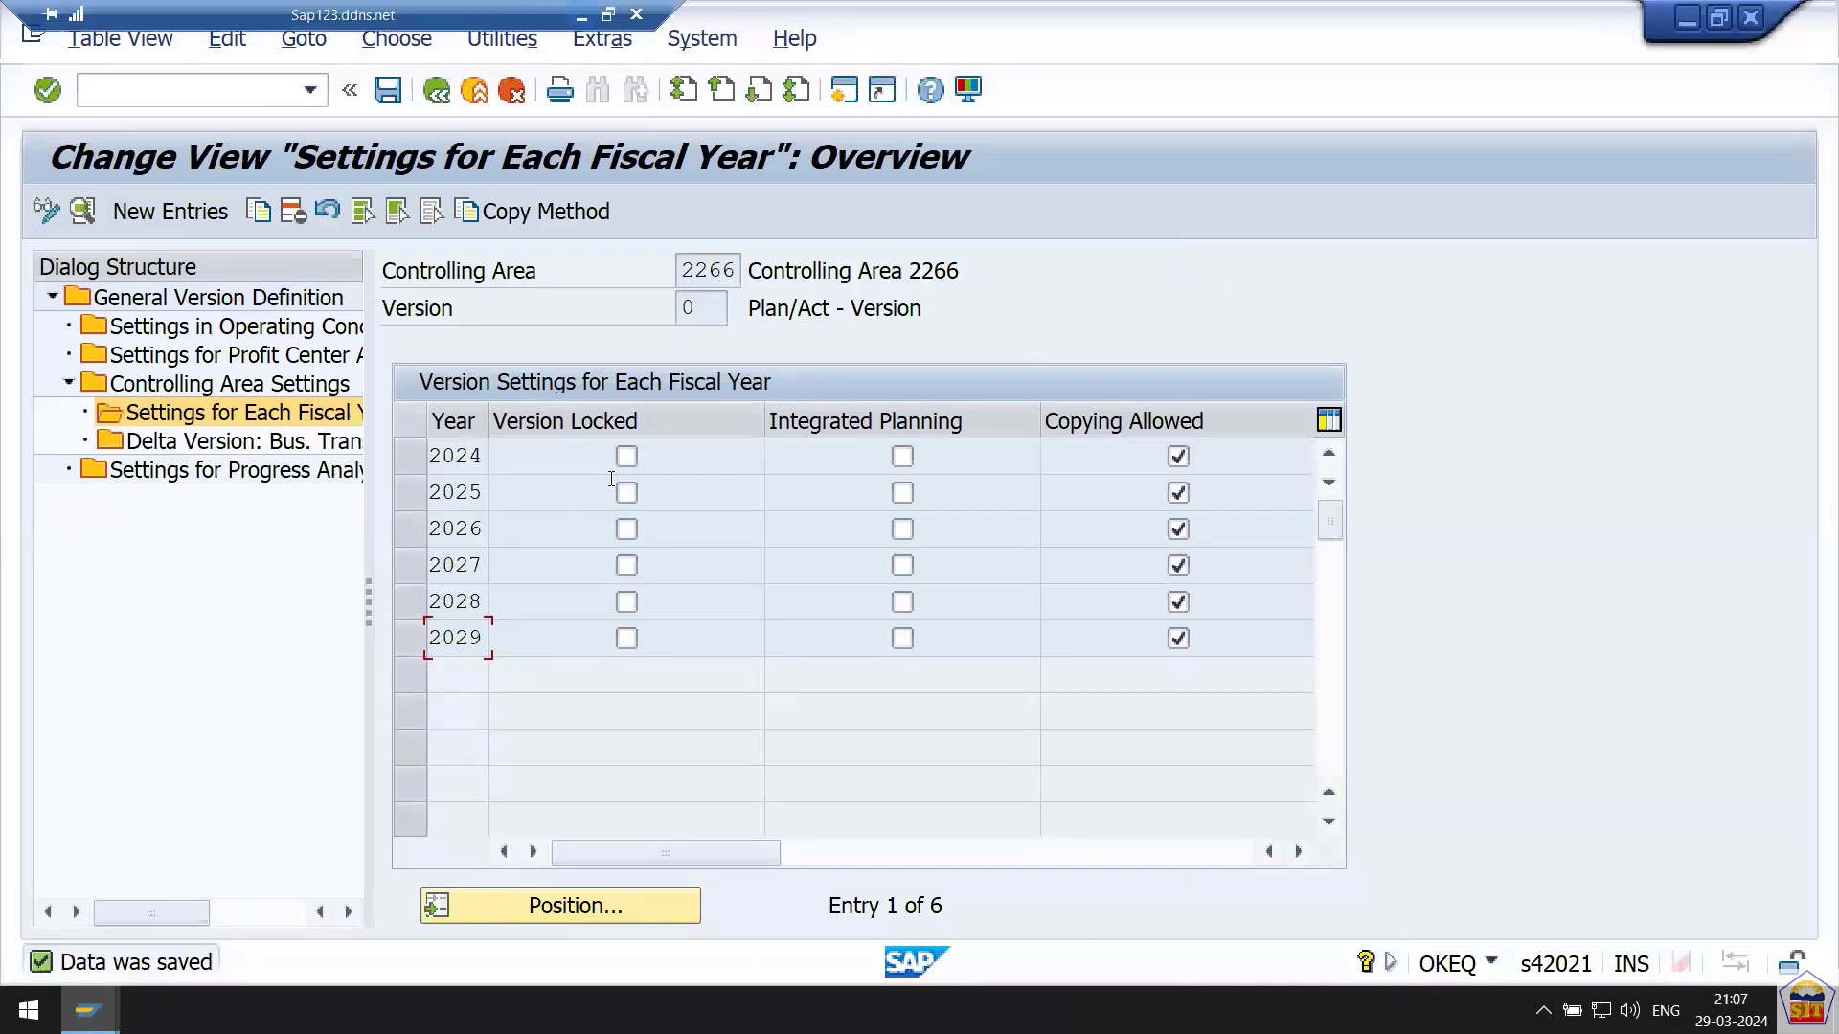
click(579, 14)
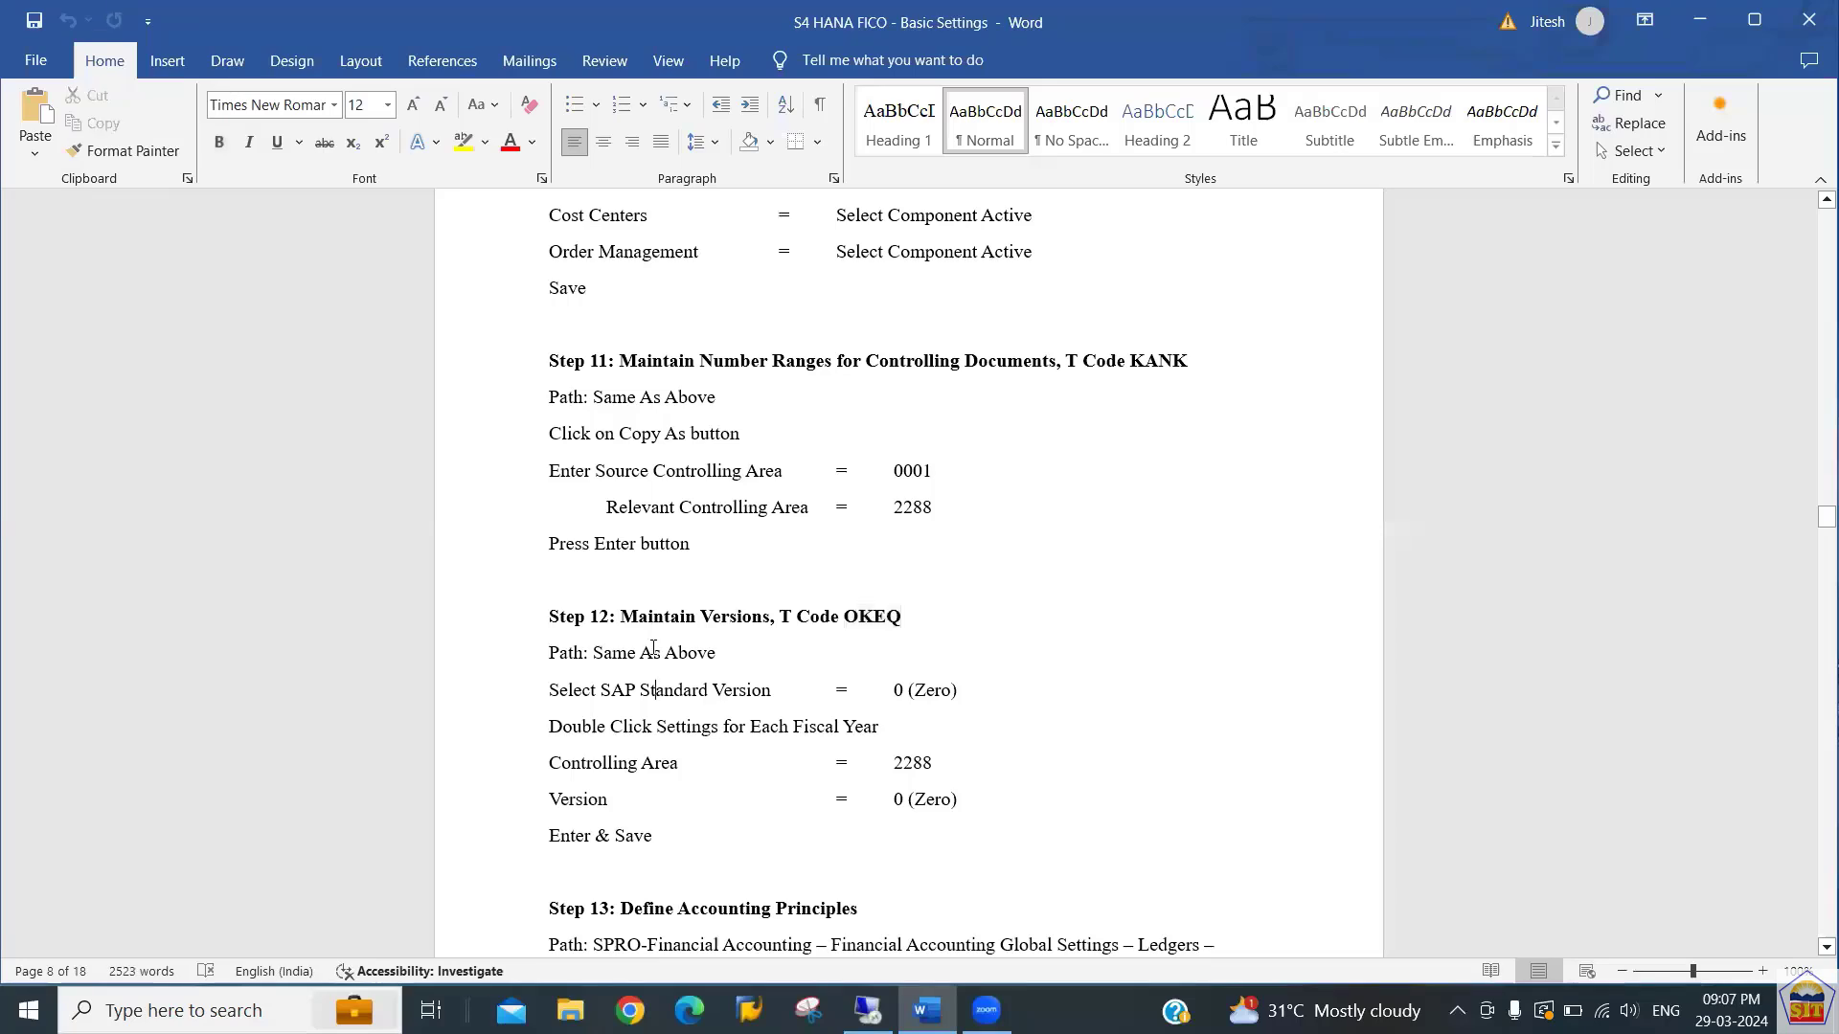
scroll(653, 649, down, 4)
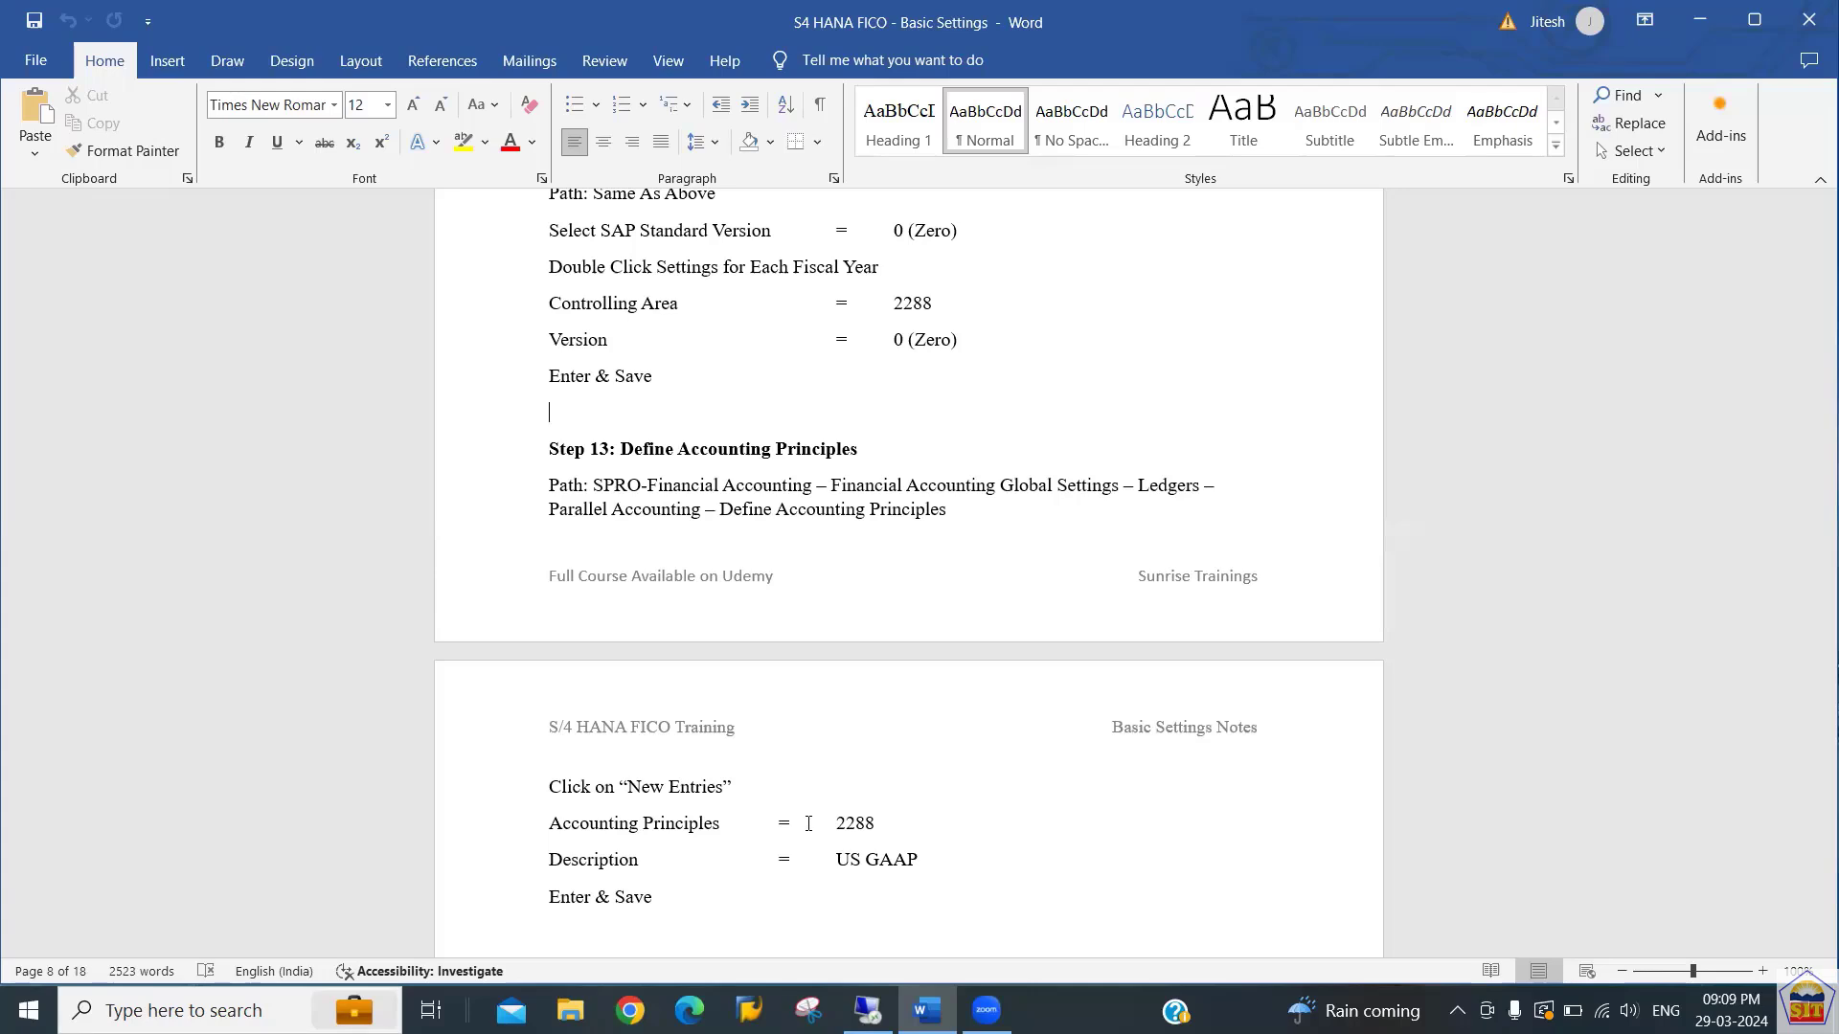
key(Down)
key(shift+Down)
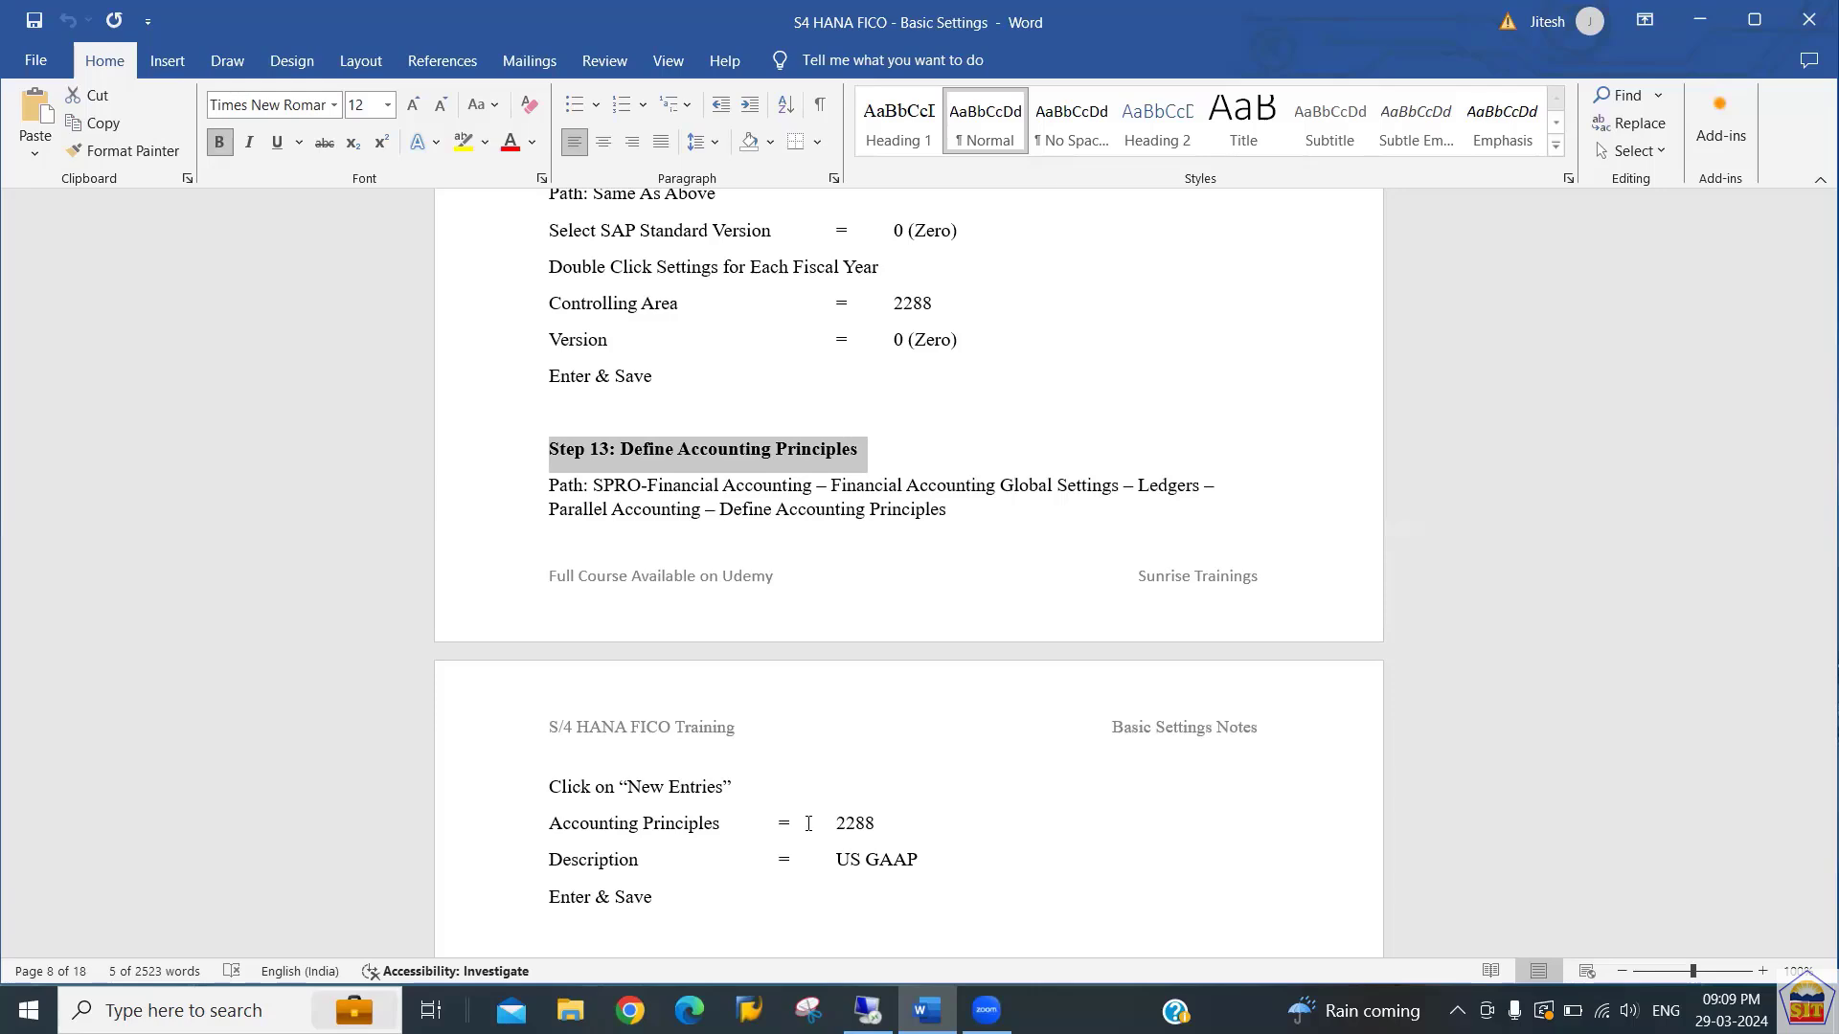
key(Left)
key(shift+Down)
key(Right)
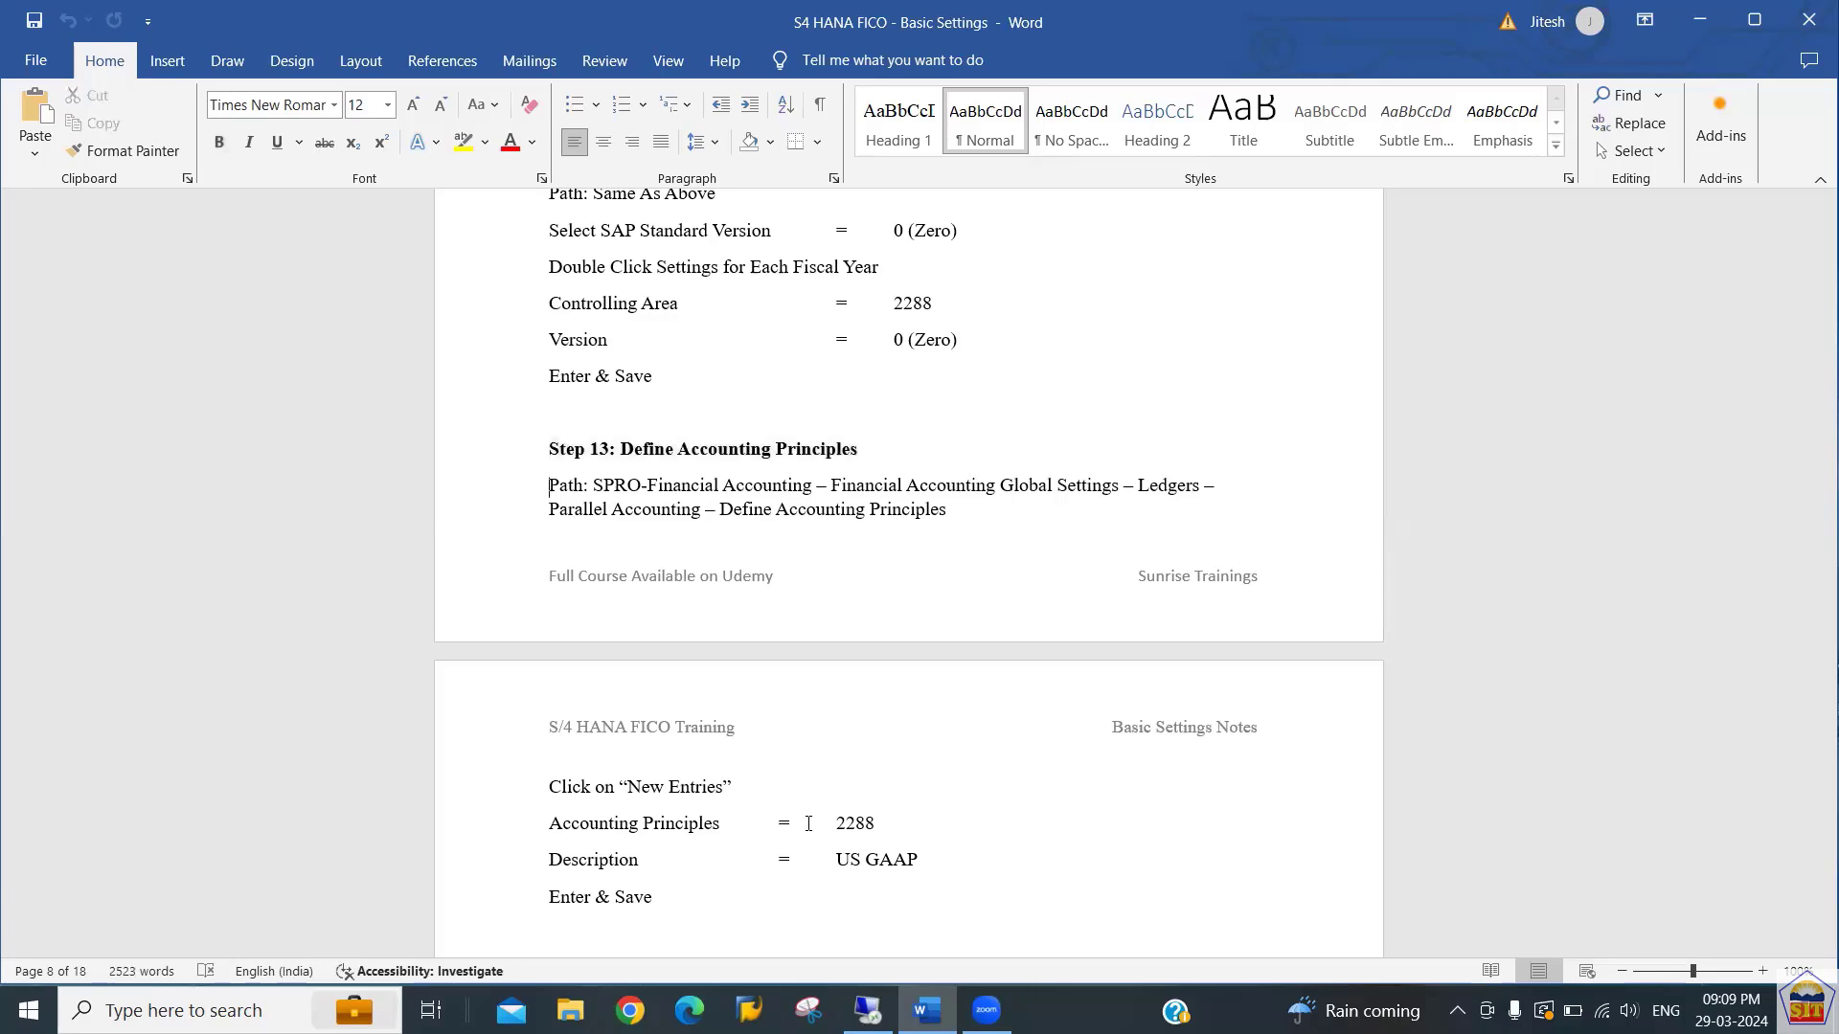
key(shift+Down)
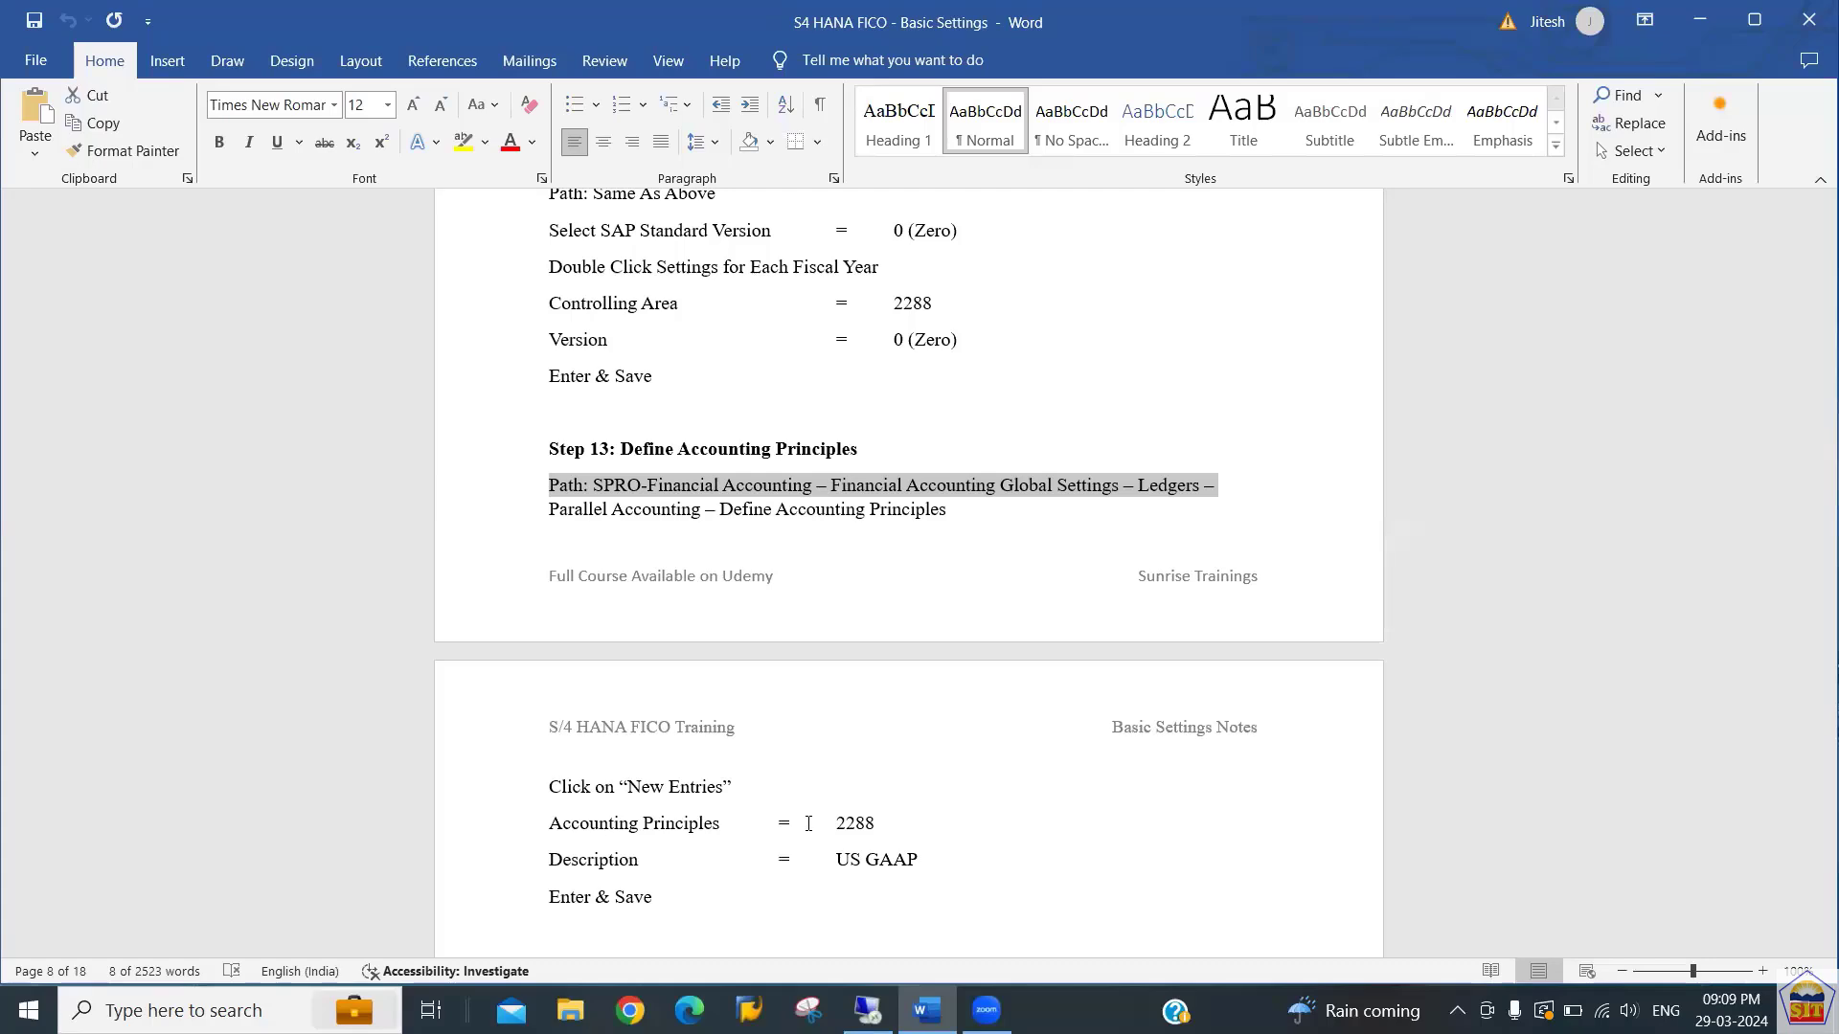
click(756, 511)
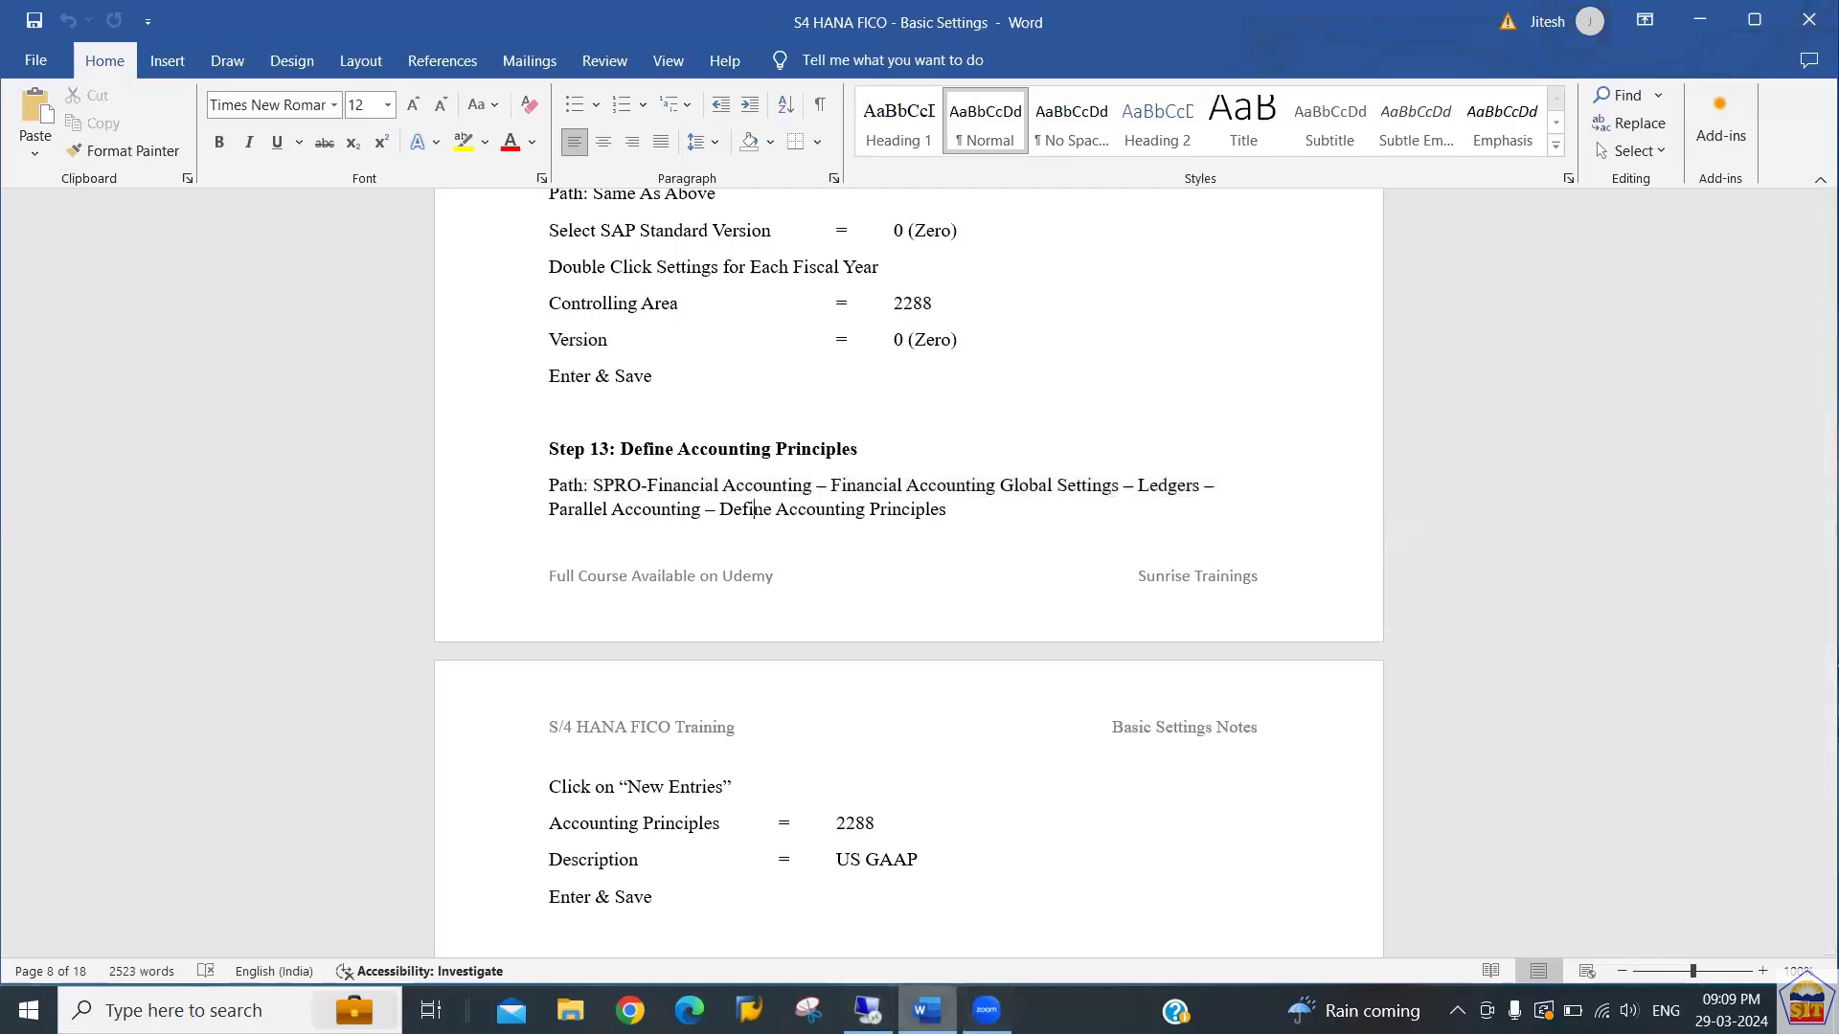
Switch back to SAP, leave the version settings and open the SAP Reference IMG through transaction SPRO.
click(868, 1011)
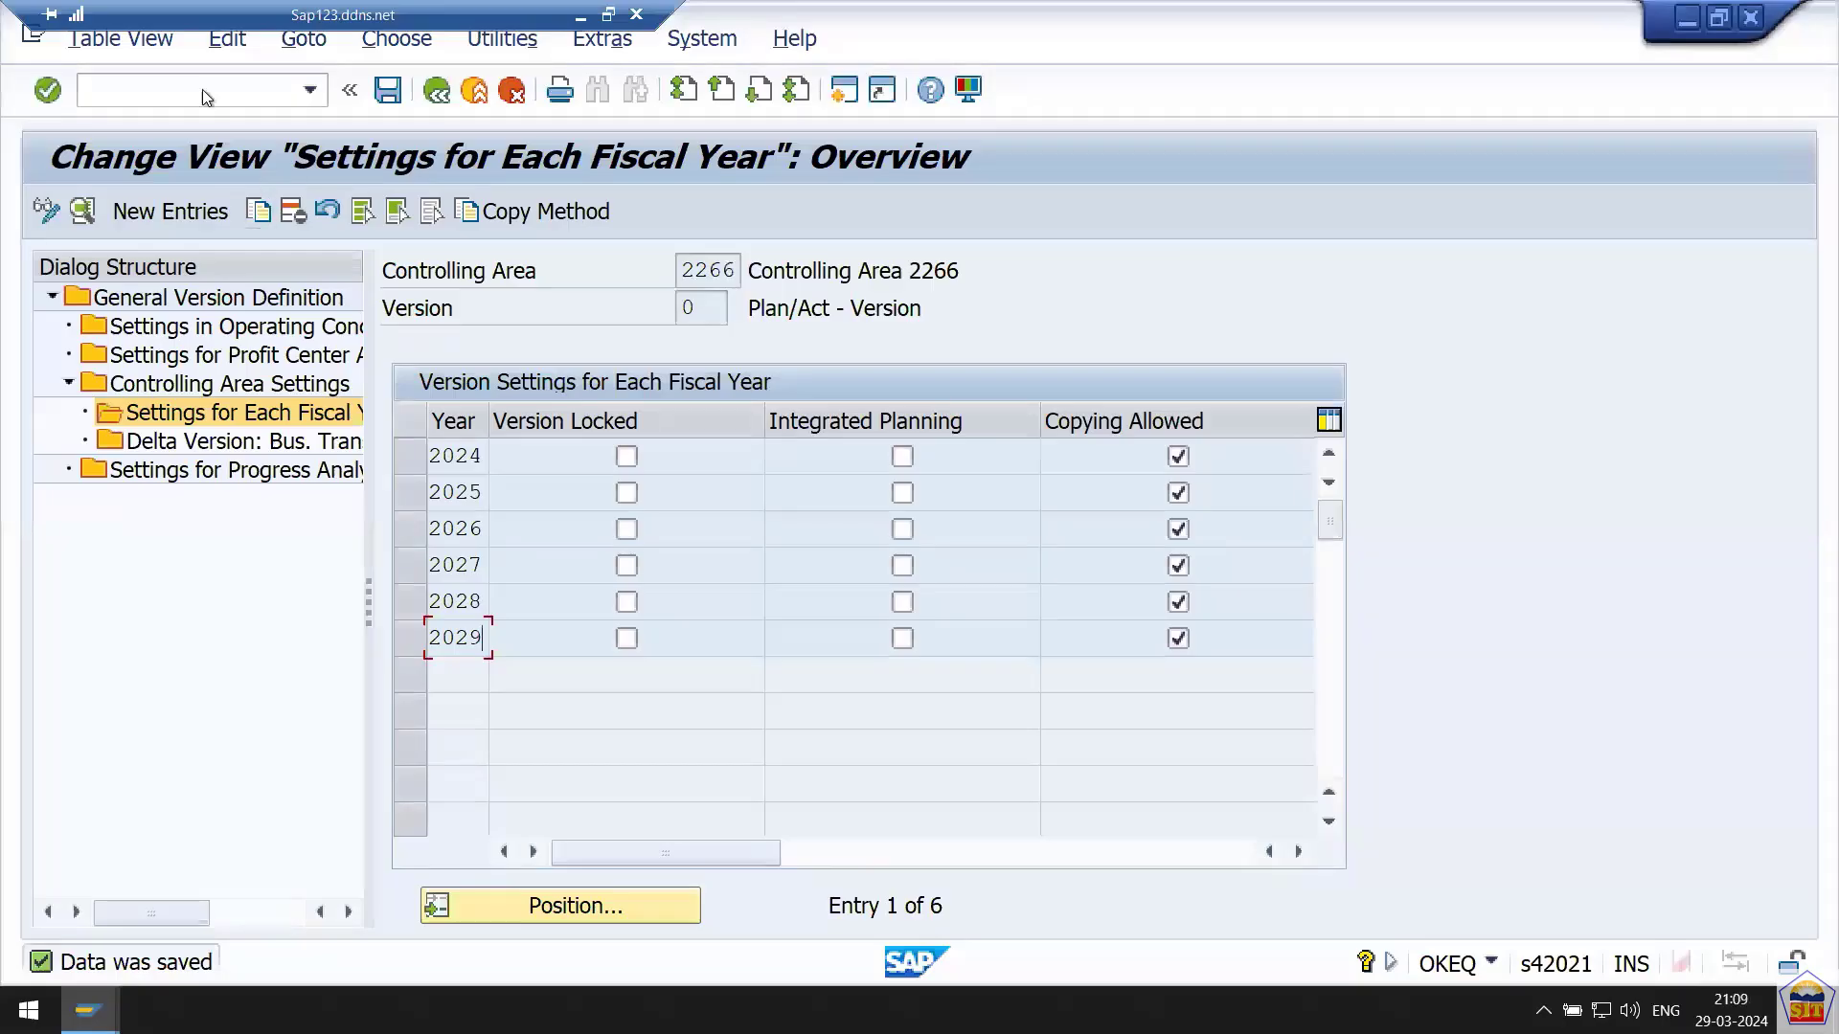
click(436, 91)
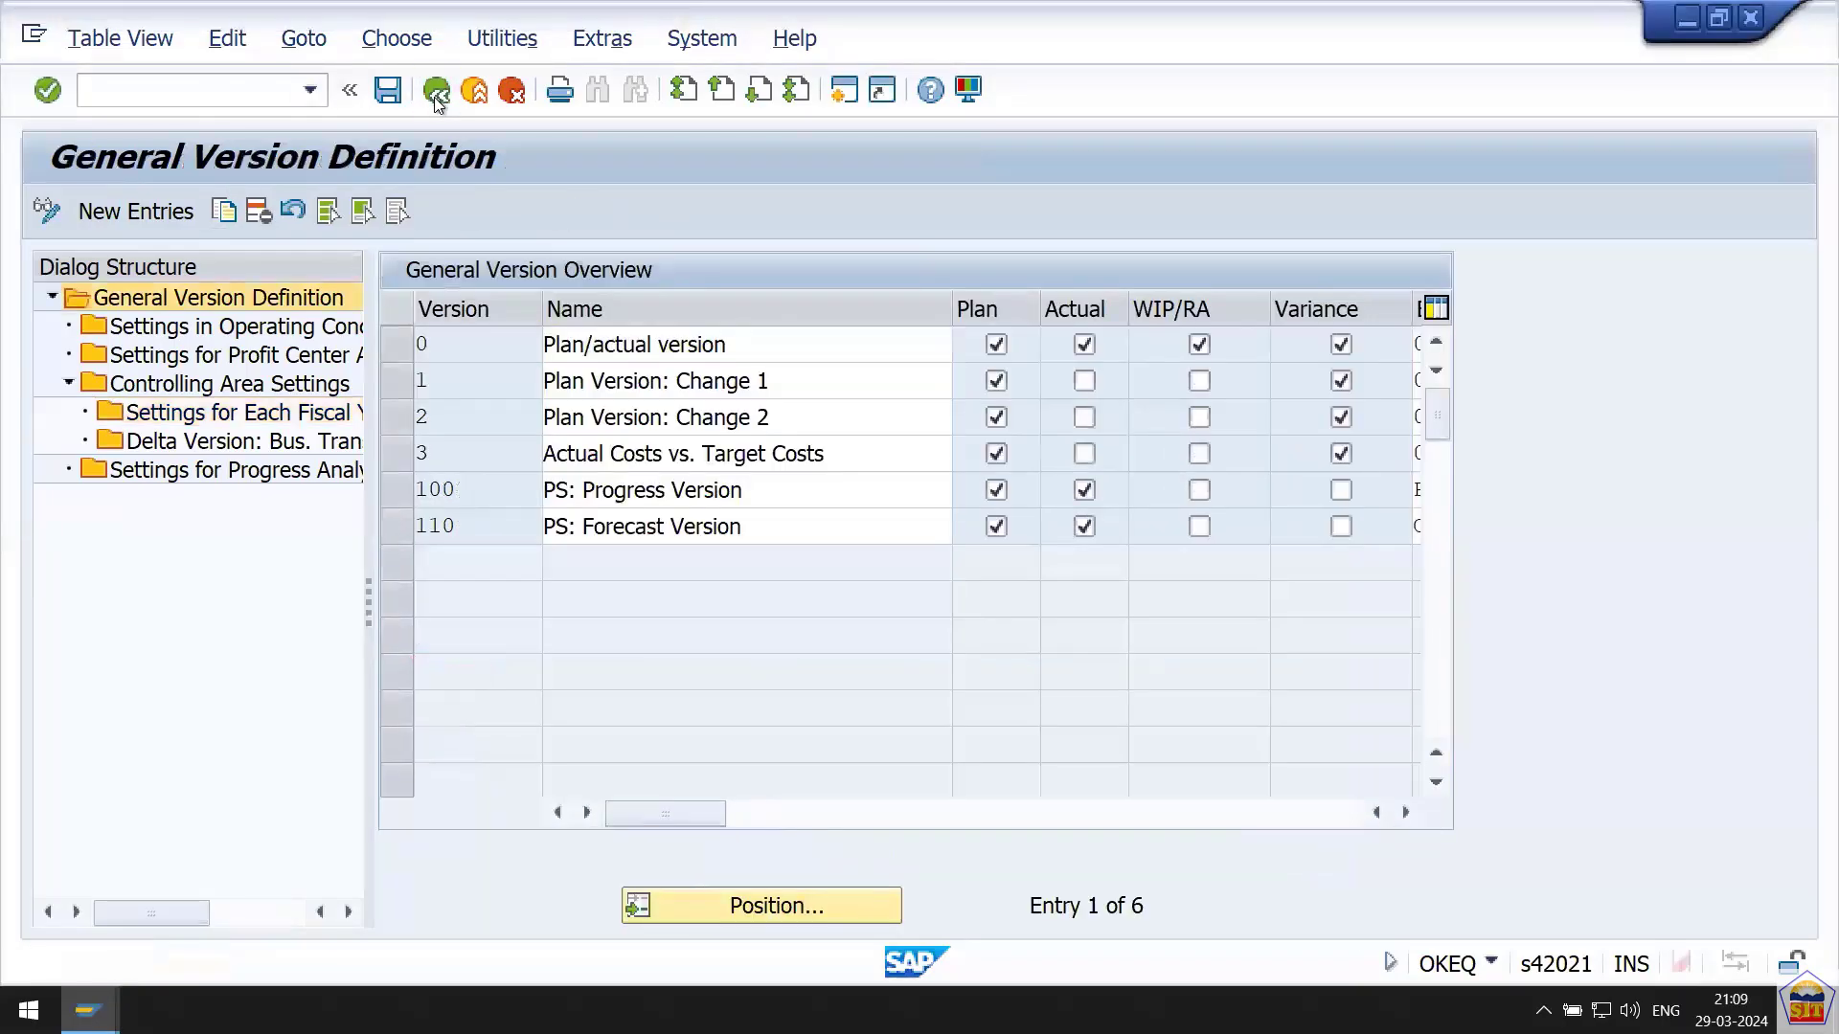
click(436, 91)
text(spro)
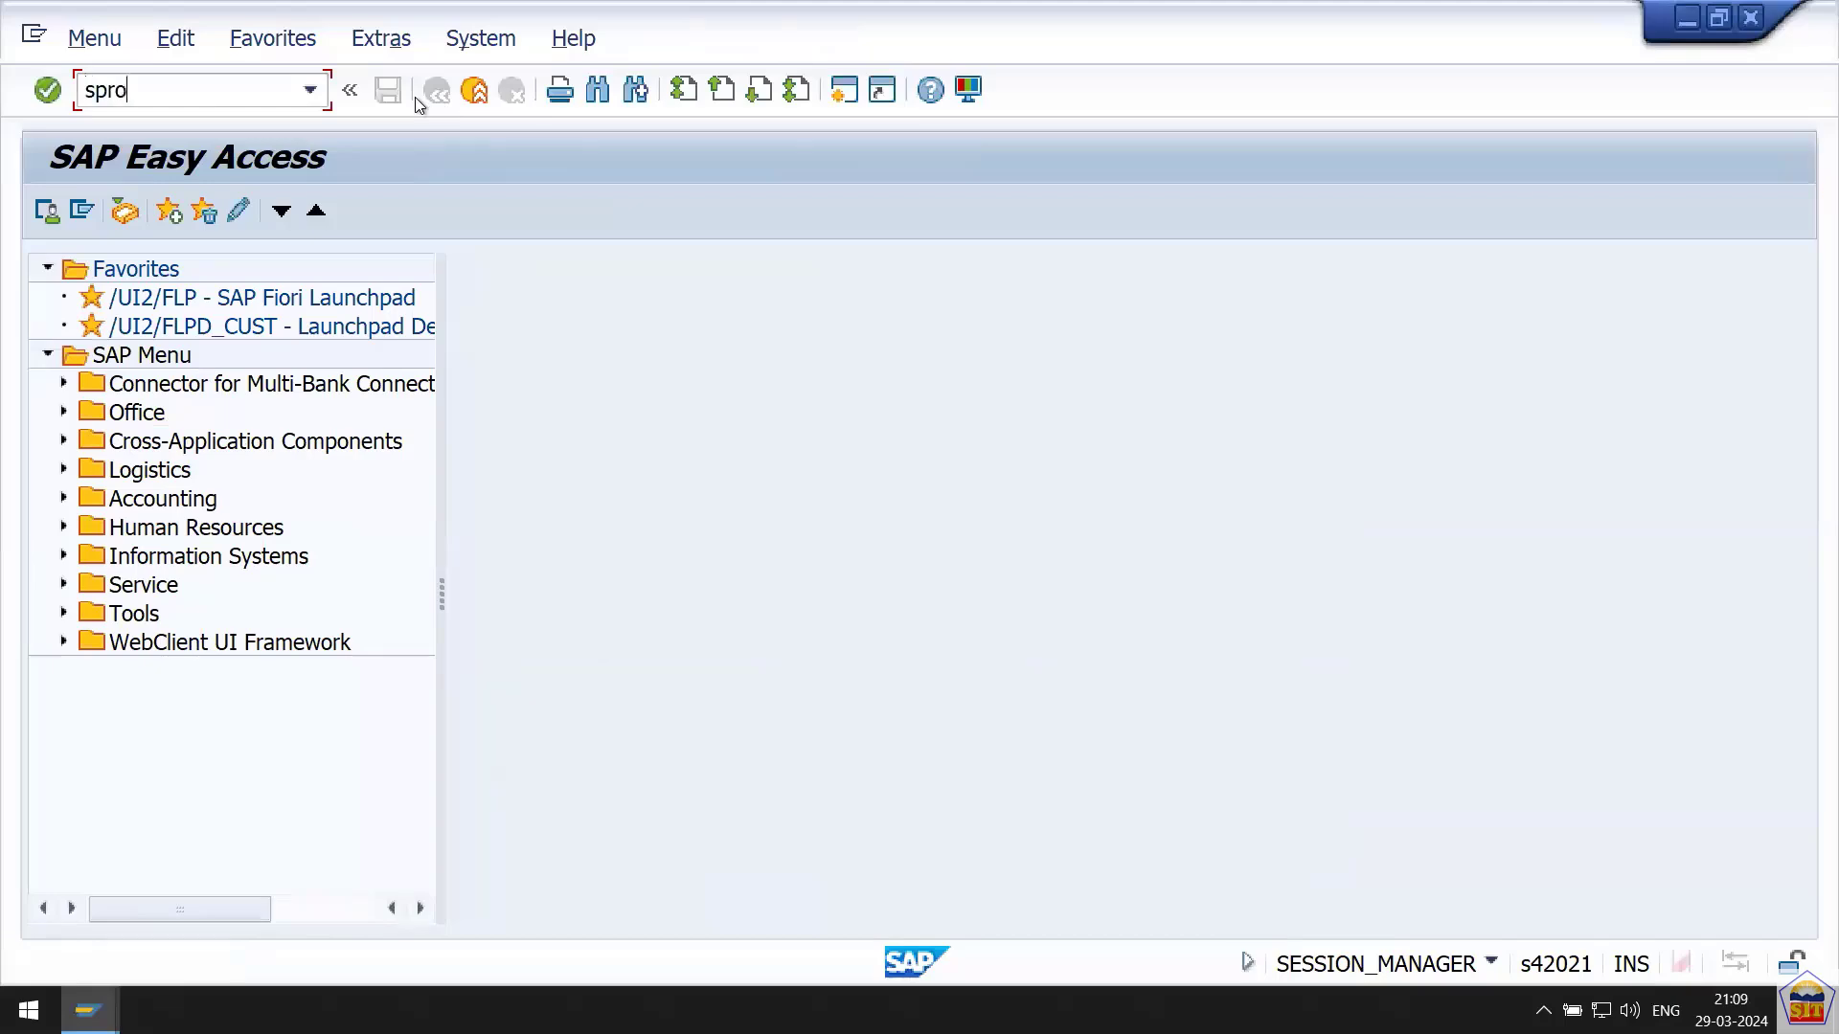
key(Return)
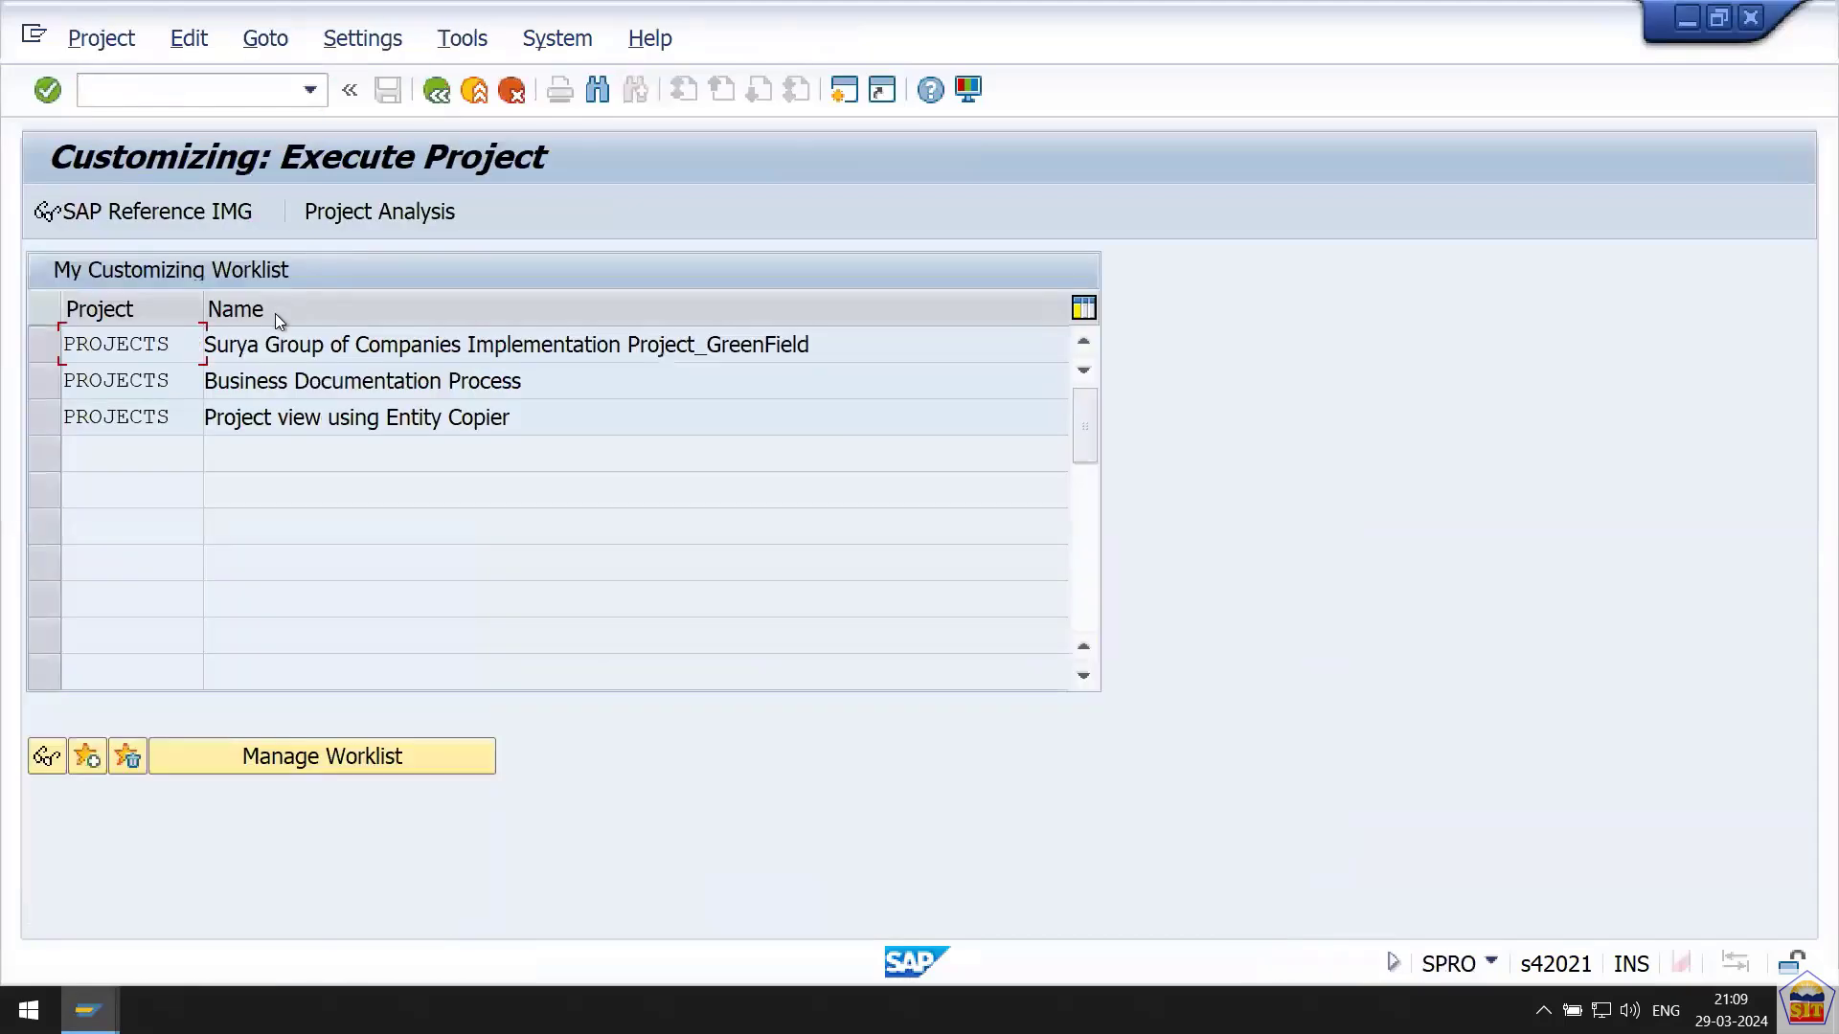
click(118, 210)
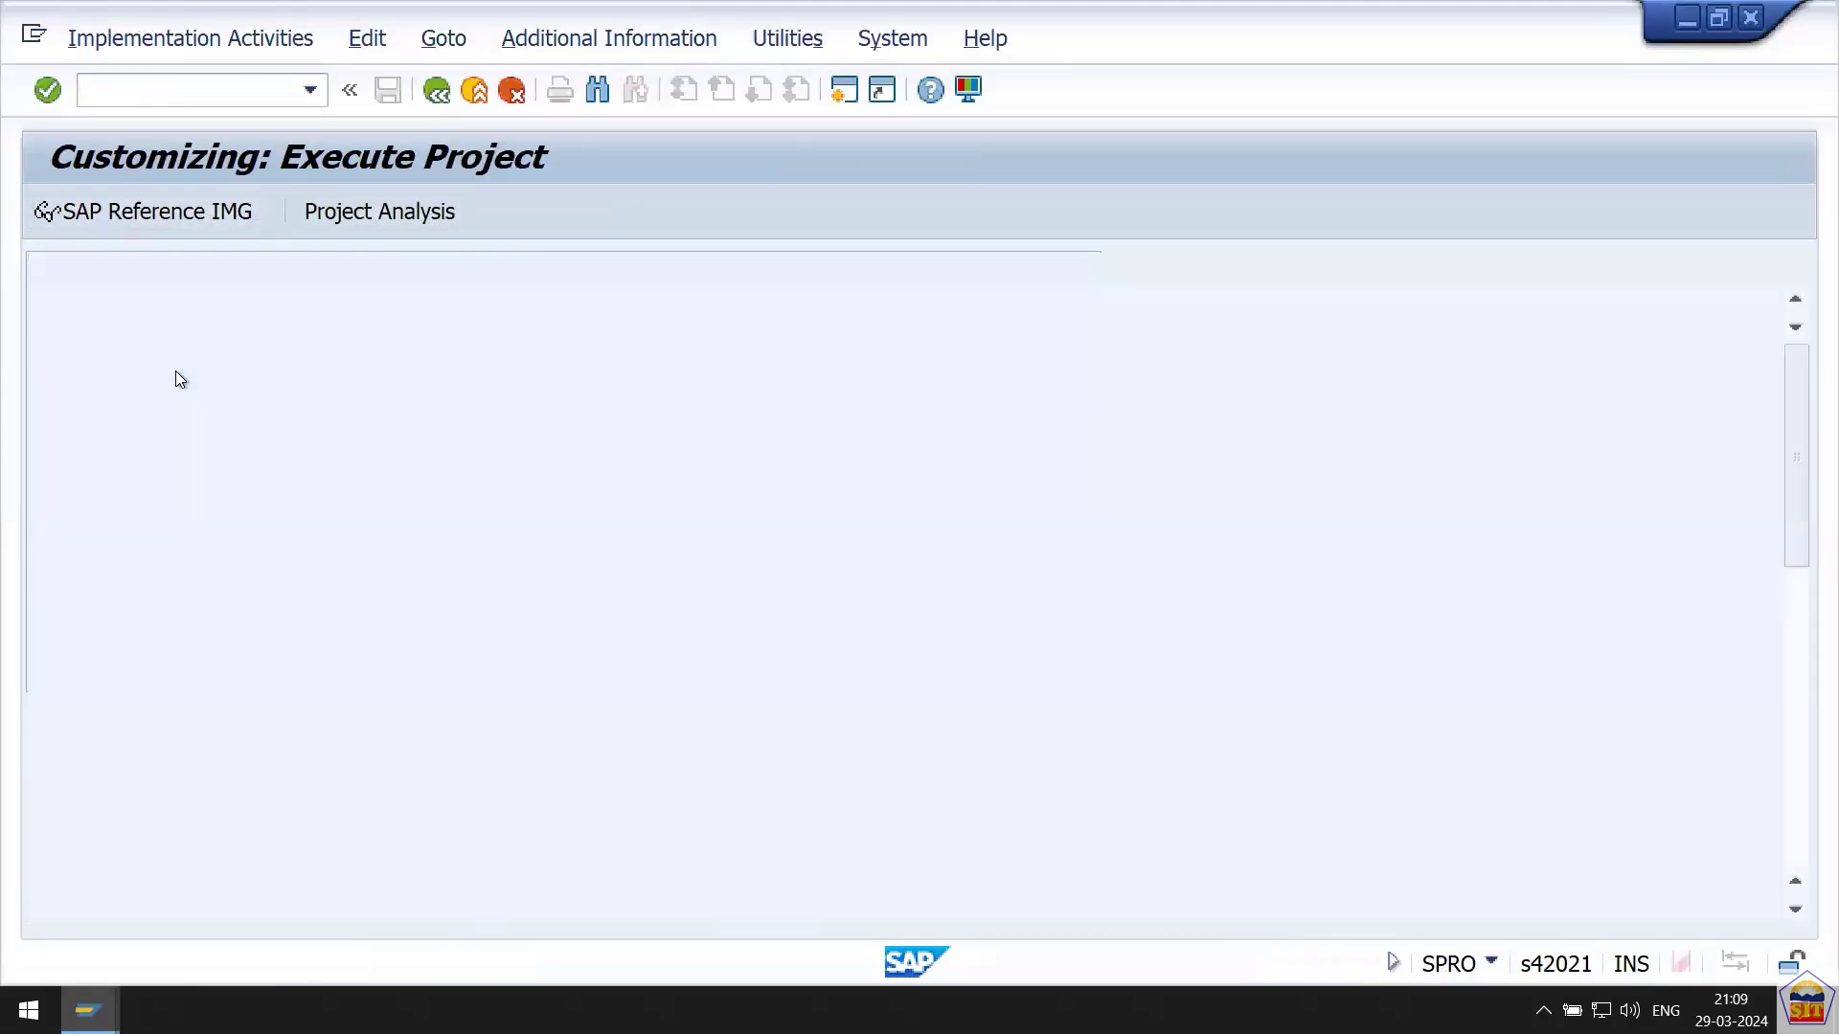
Expand Financial Accounting and its Financial Accounting Global Settings node in the implementation guide.
click(180, 451)
key(Down)
key(Down)
key(Down)
key(Down)
key(Down)
key(Down)
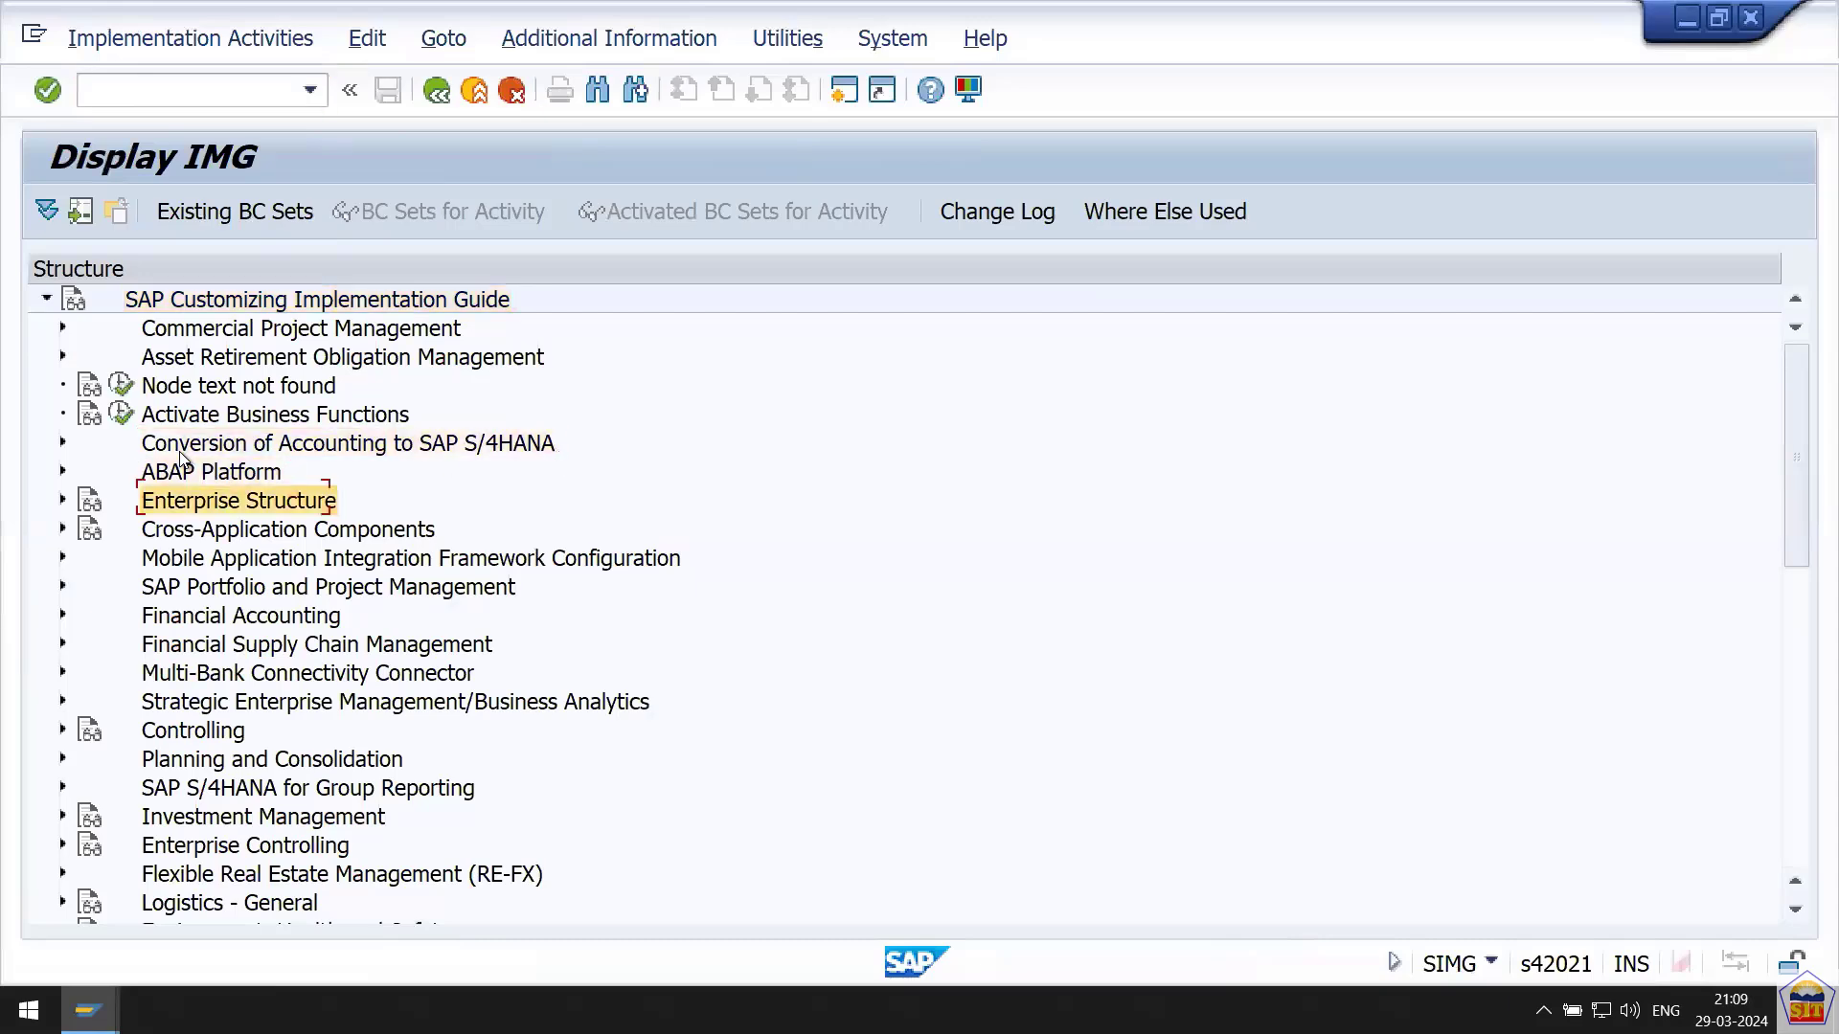
key(Right)
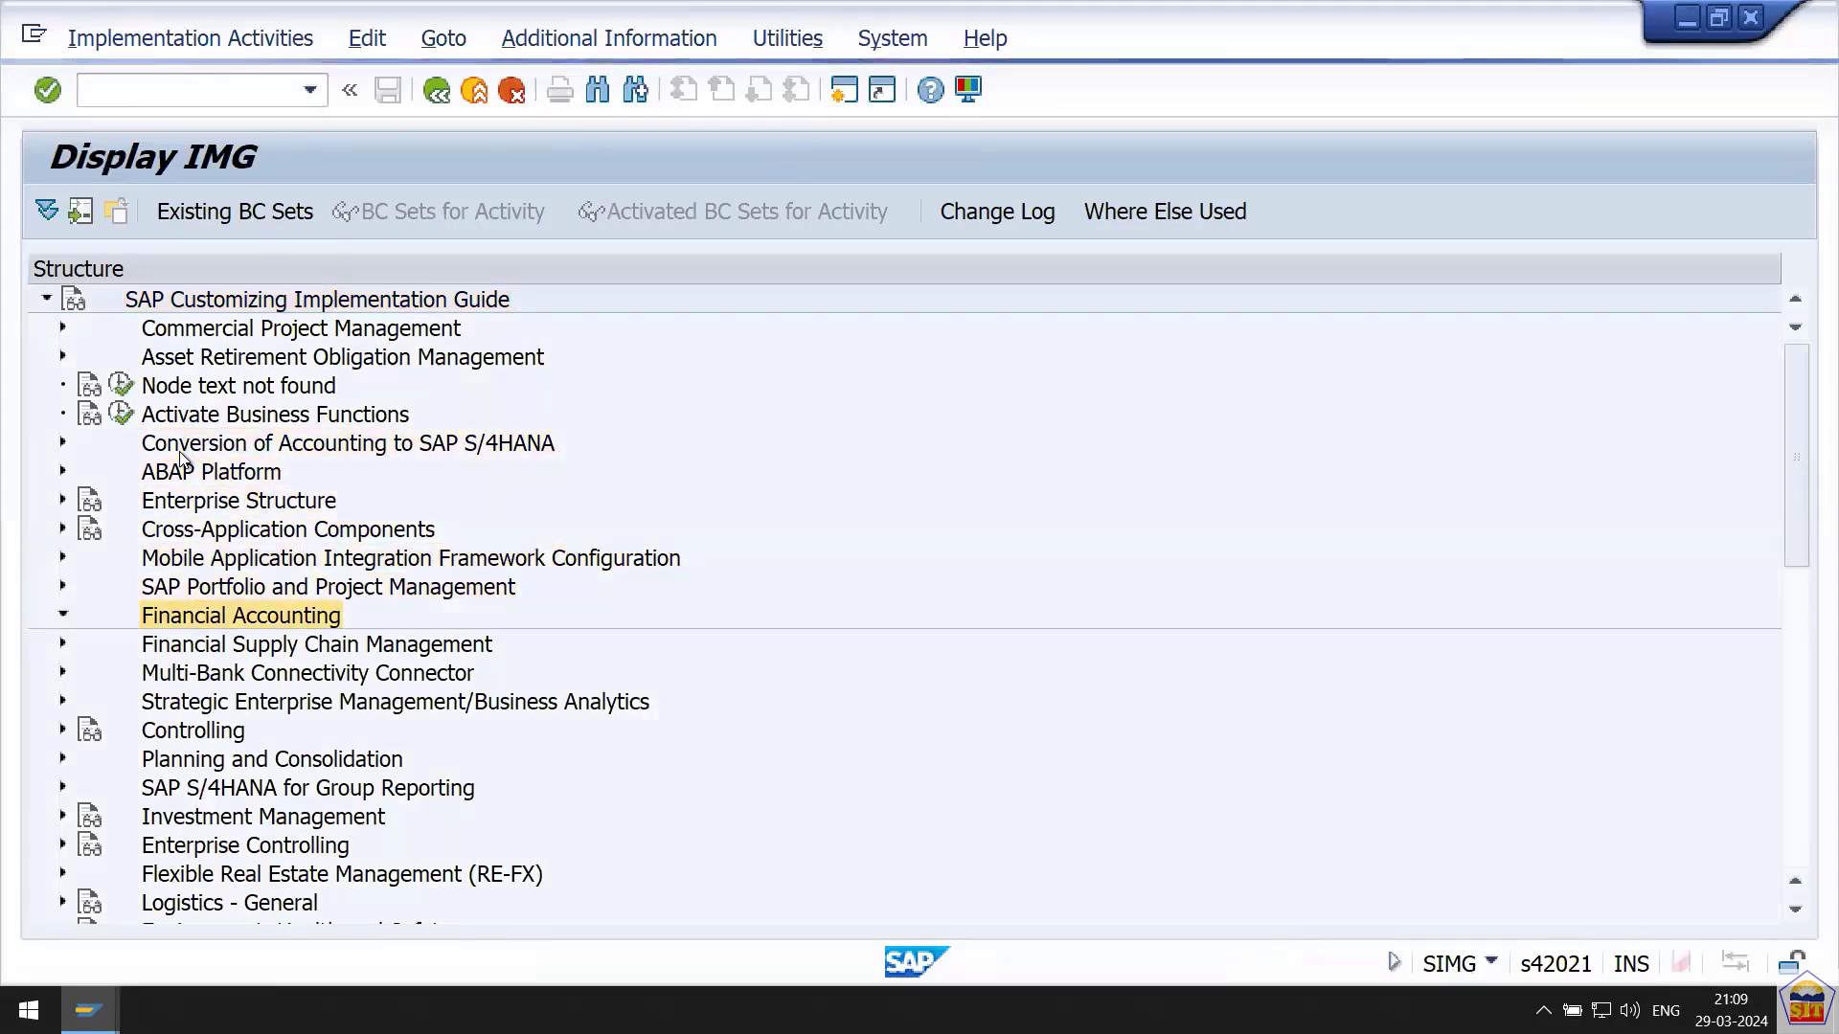
key(Down)
key(Right)
key(Down)
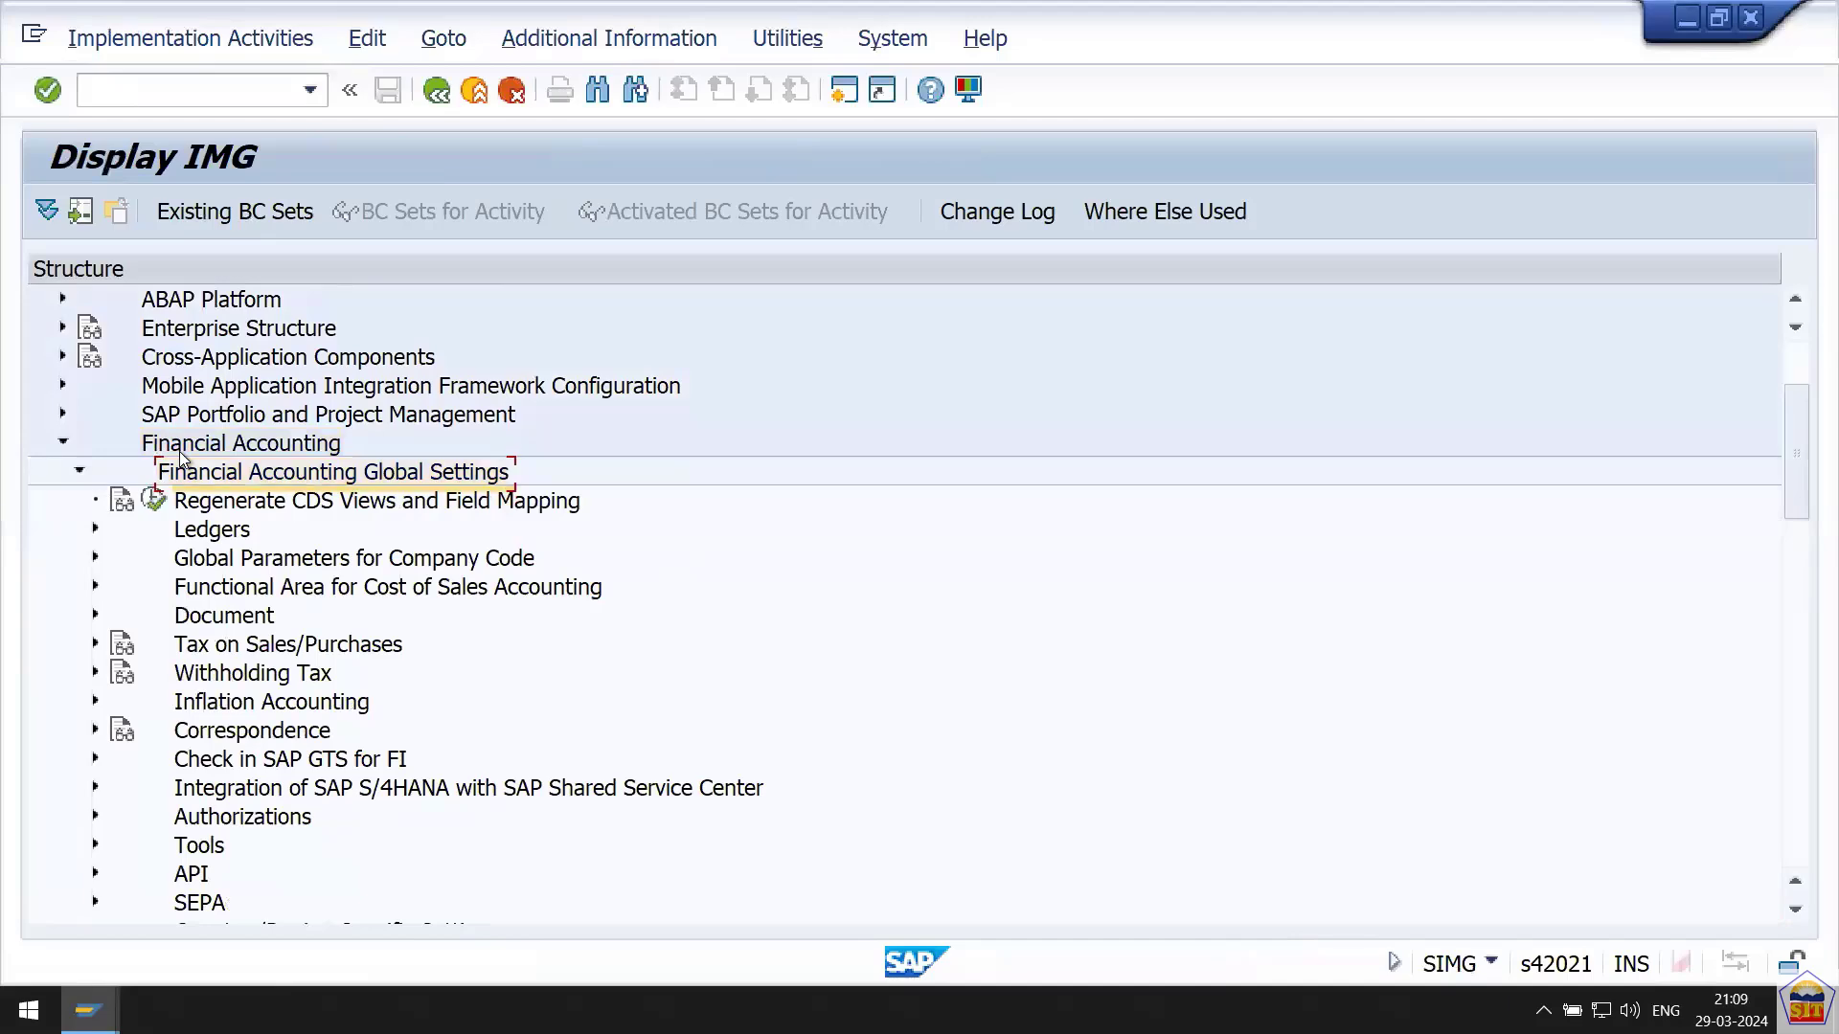
Expand Ledgers and Parallel Accounting in the guide and open the Define Accounting Principles activity.
key(Down)
key(Right)
key(Down)
key(Down)
key(Down)
key(Down)
key(Down)
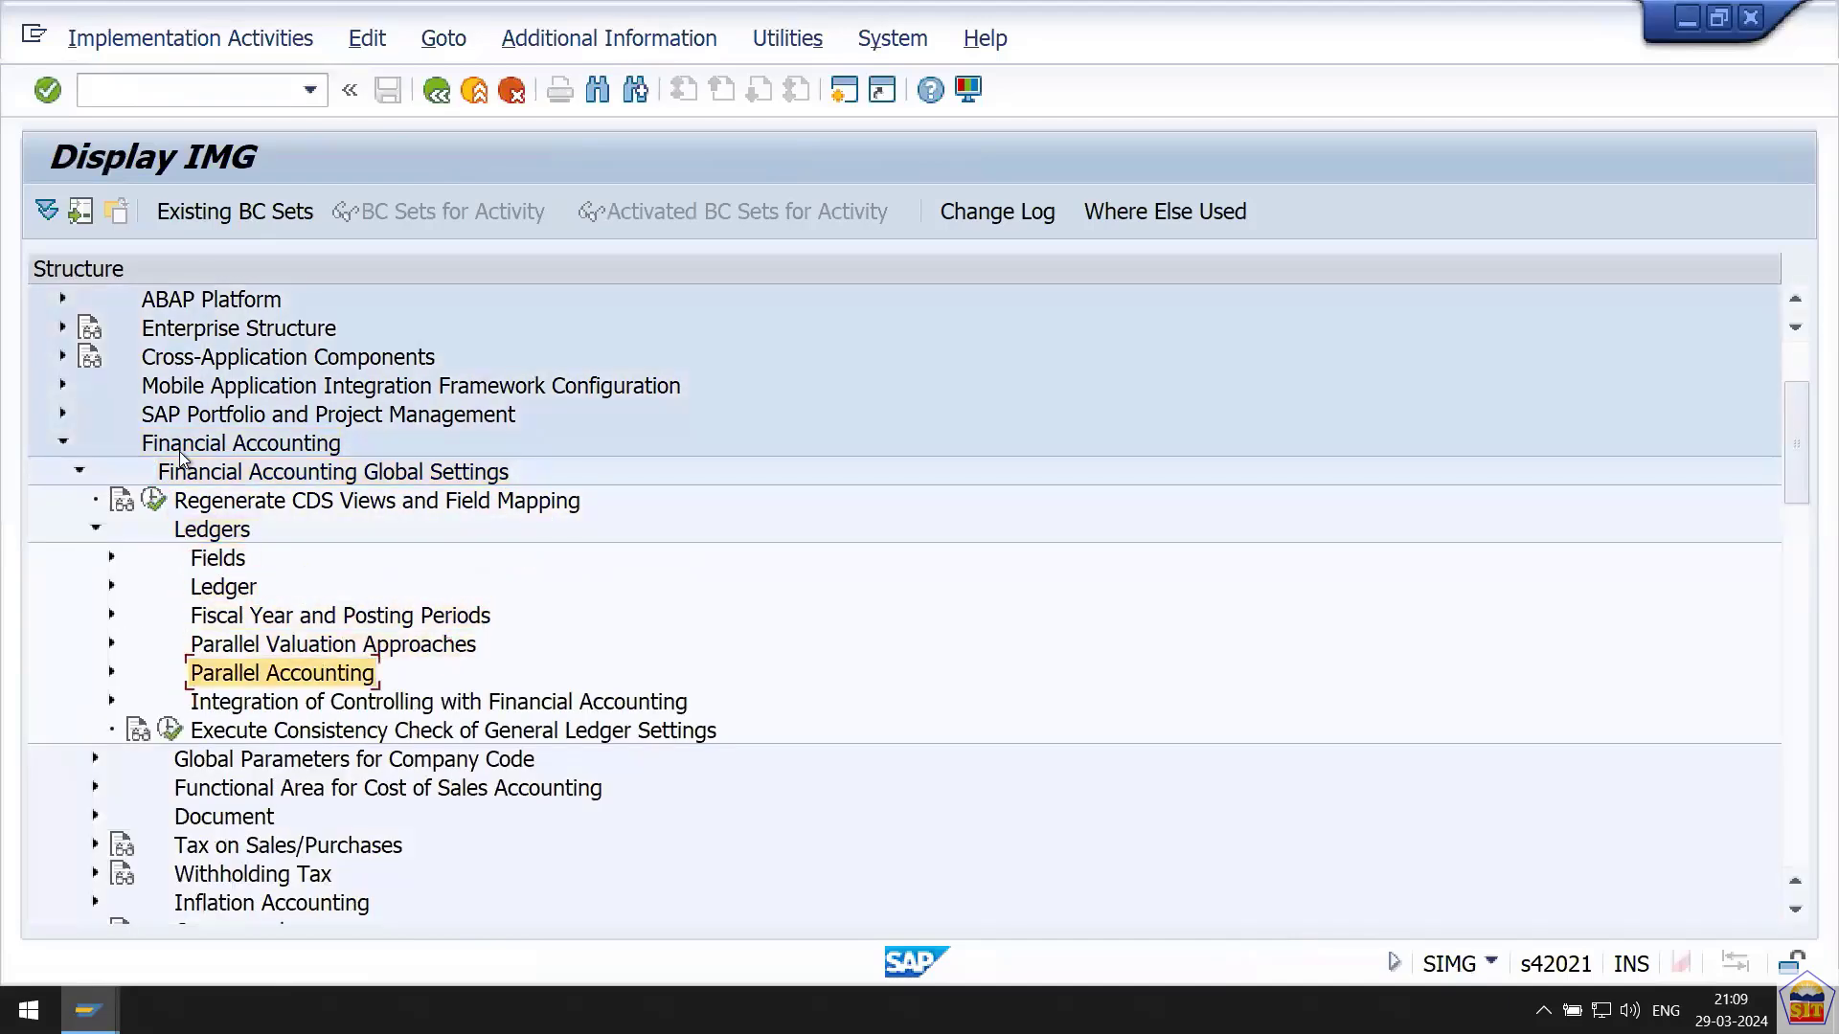
key(Right)
key(Down)
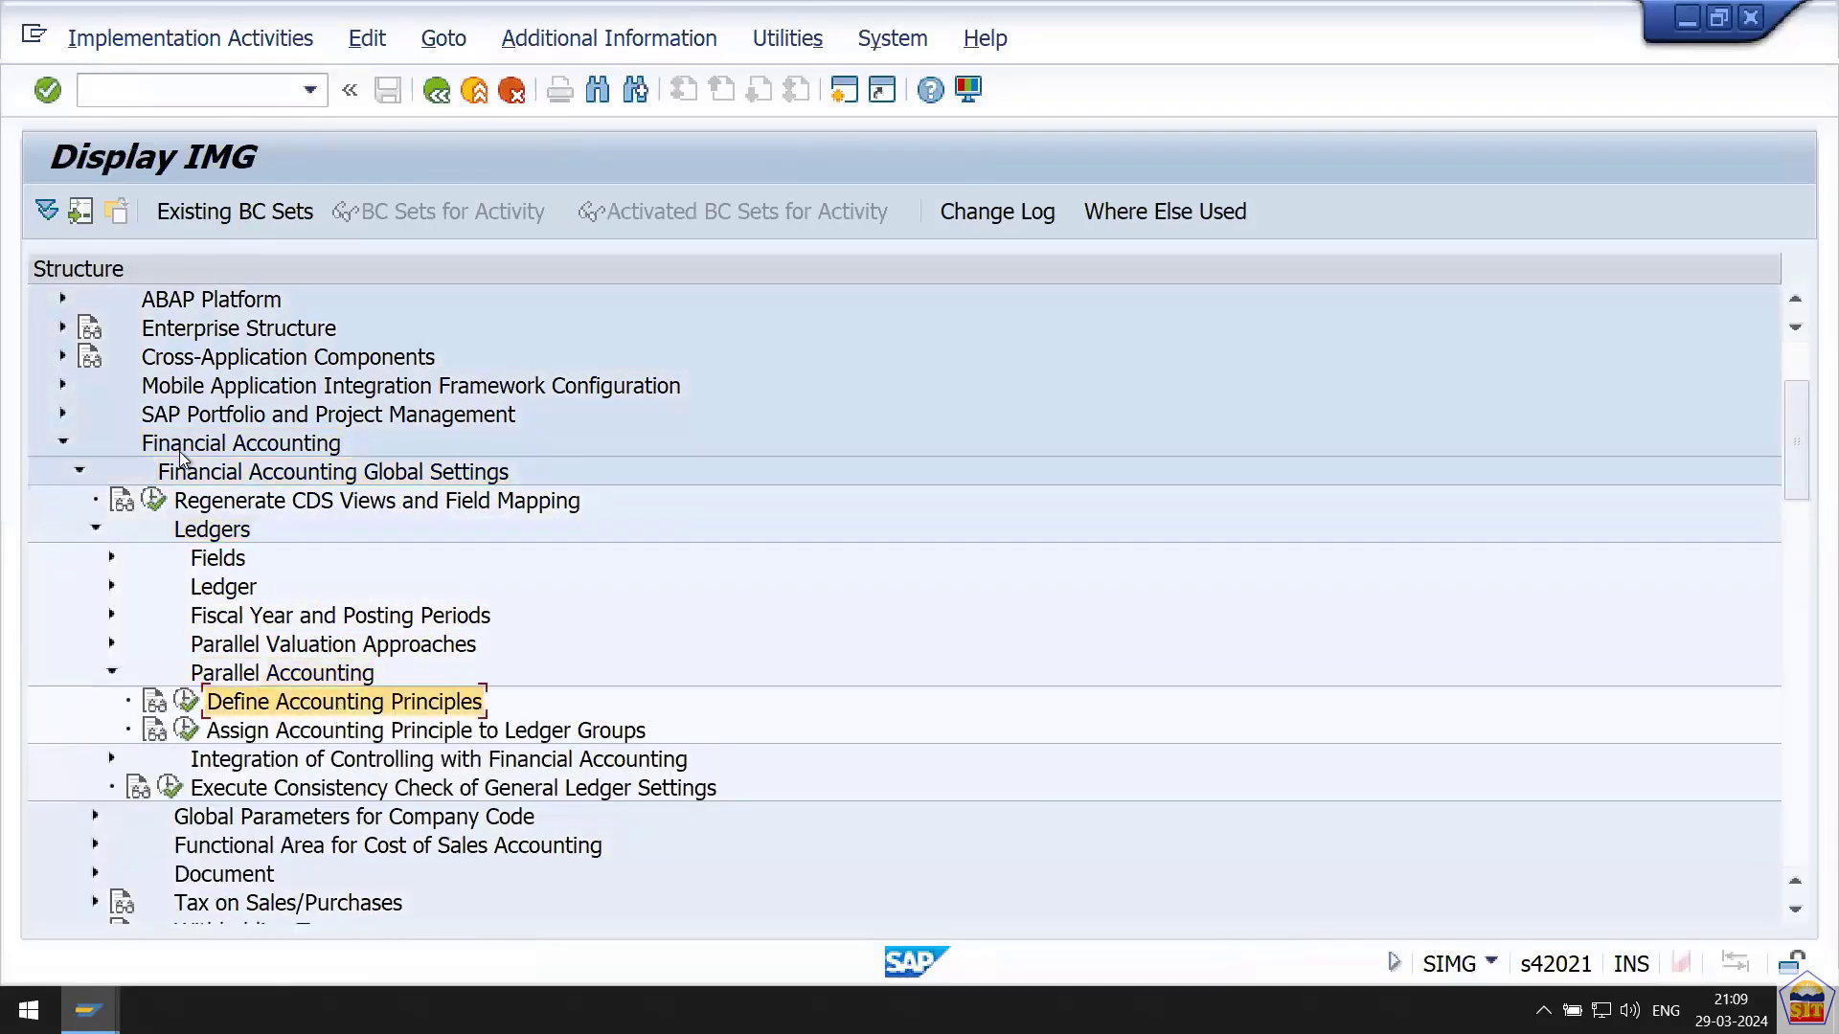
click(185, 706)
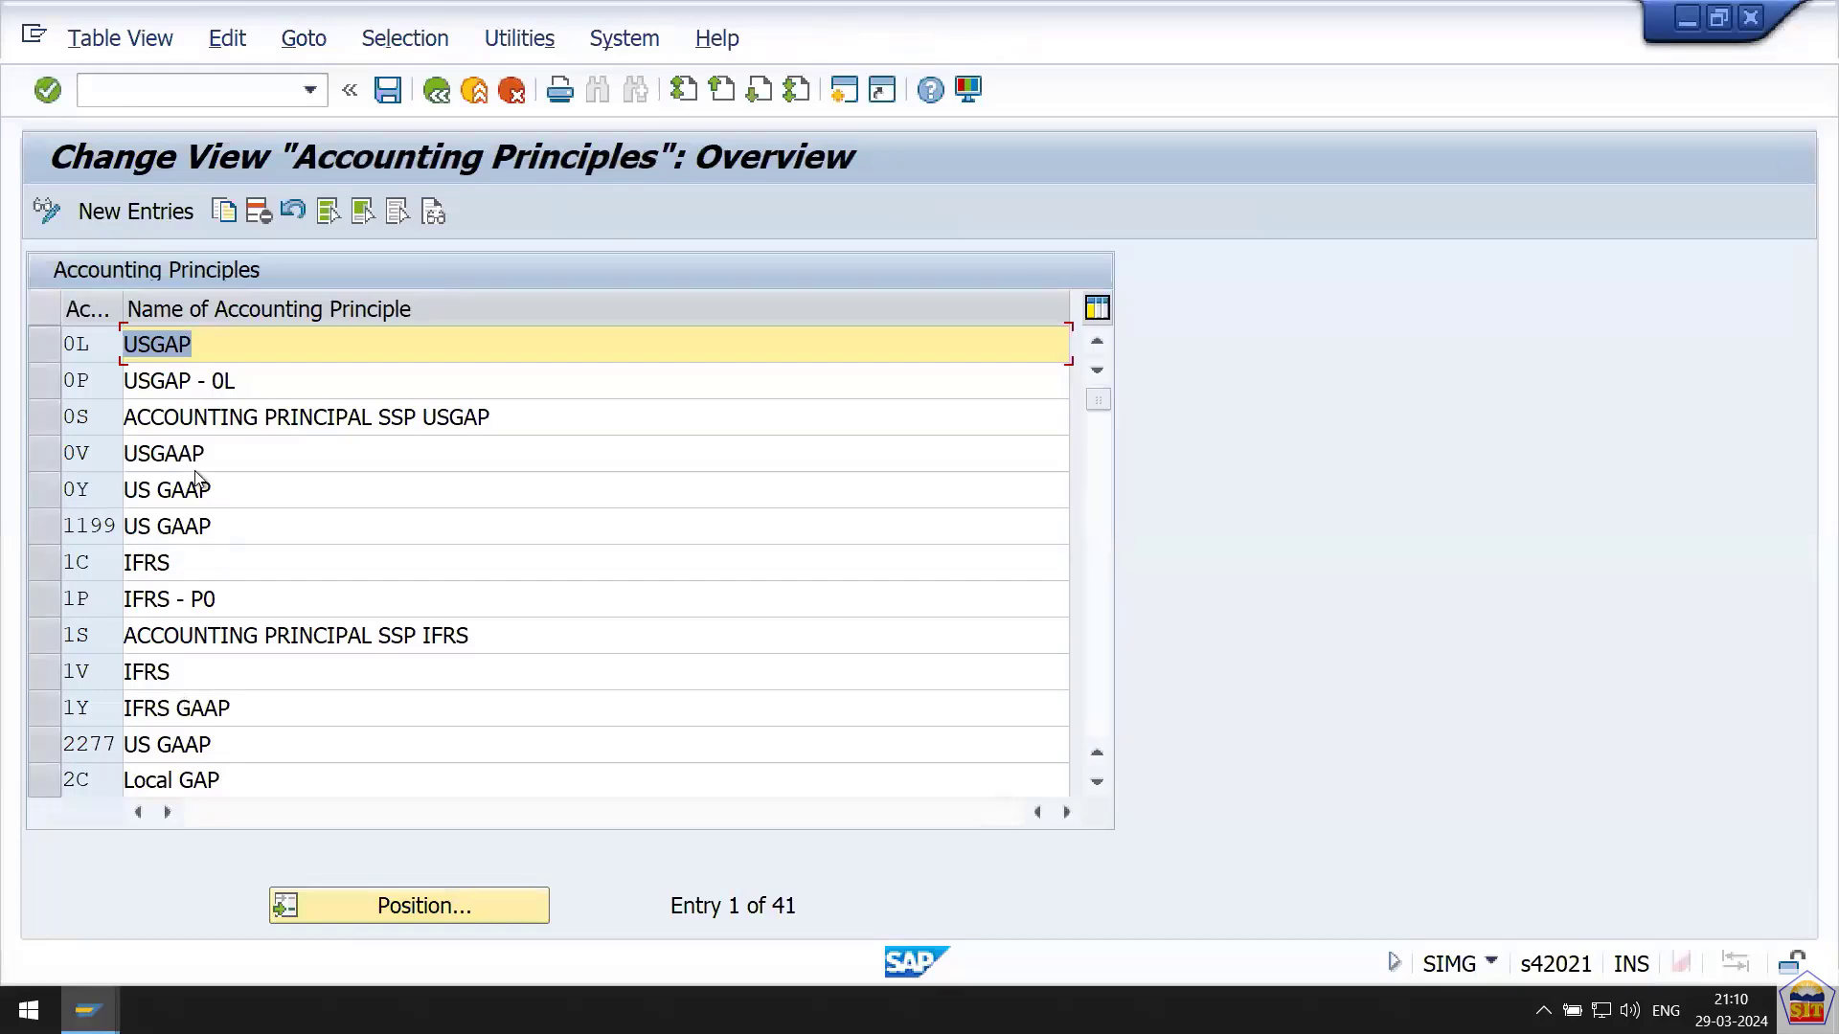
Review the existing US GAAP, IFRS and local GAAP principles and widen the accounting principle column.
drag(227, 450, 123, 451)
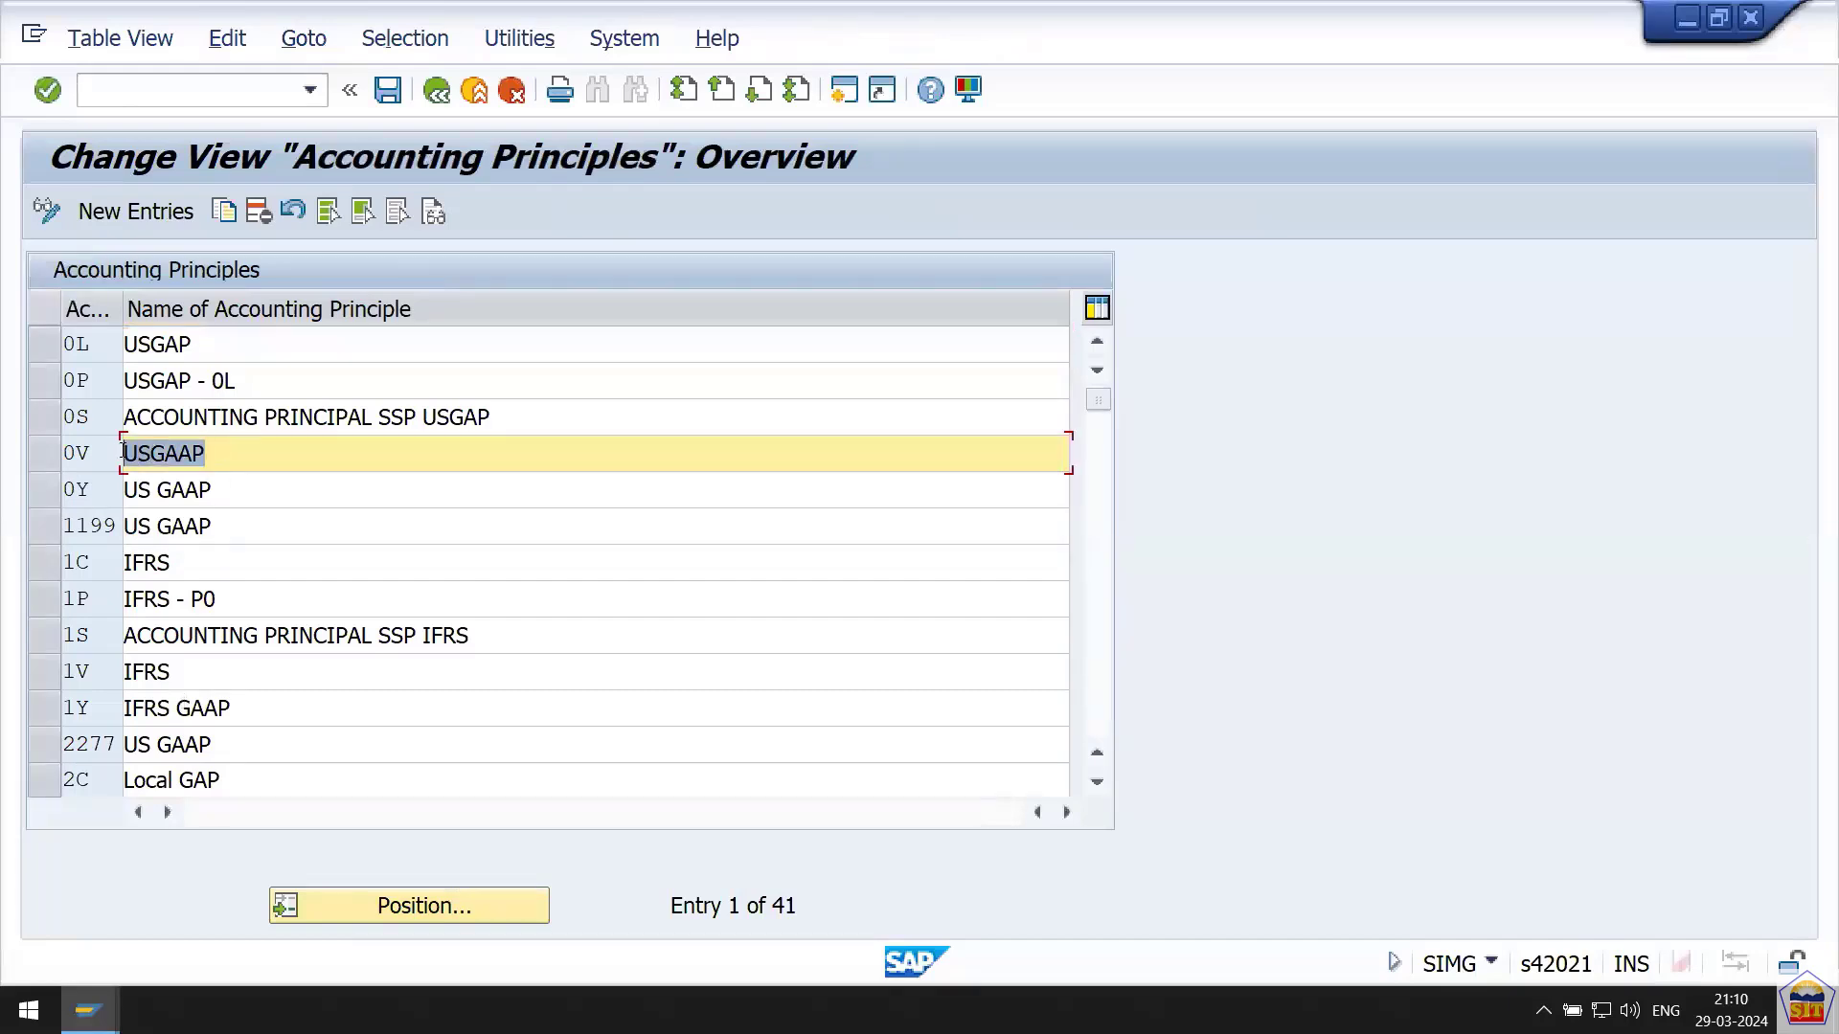
drag(222, 550, 159, 654)
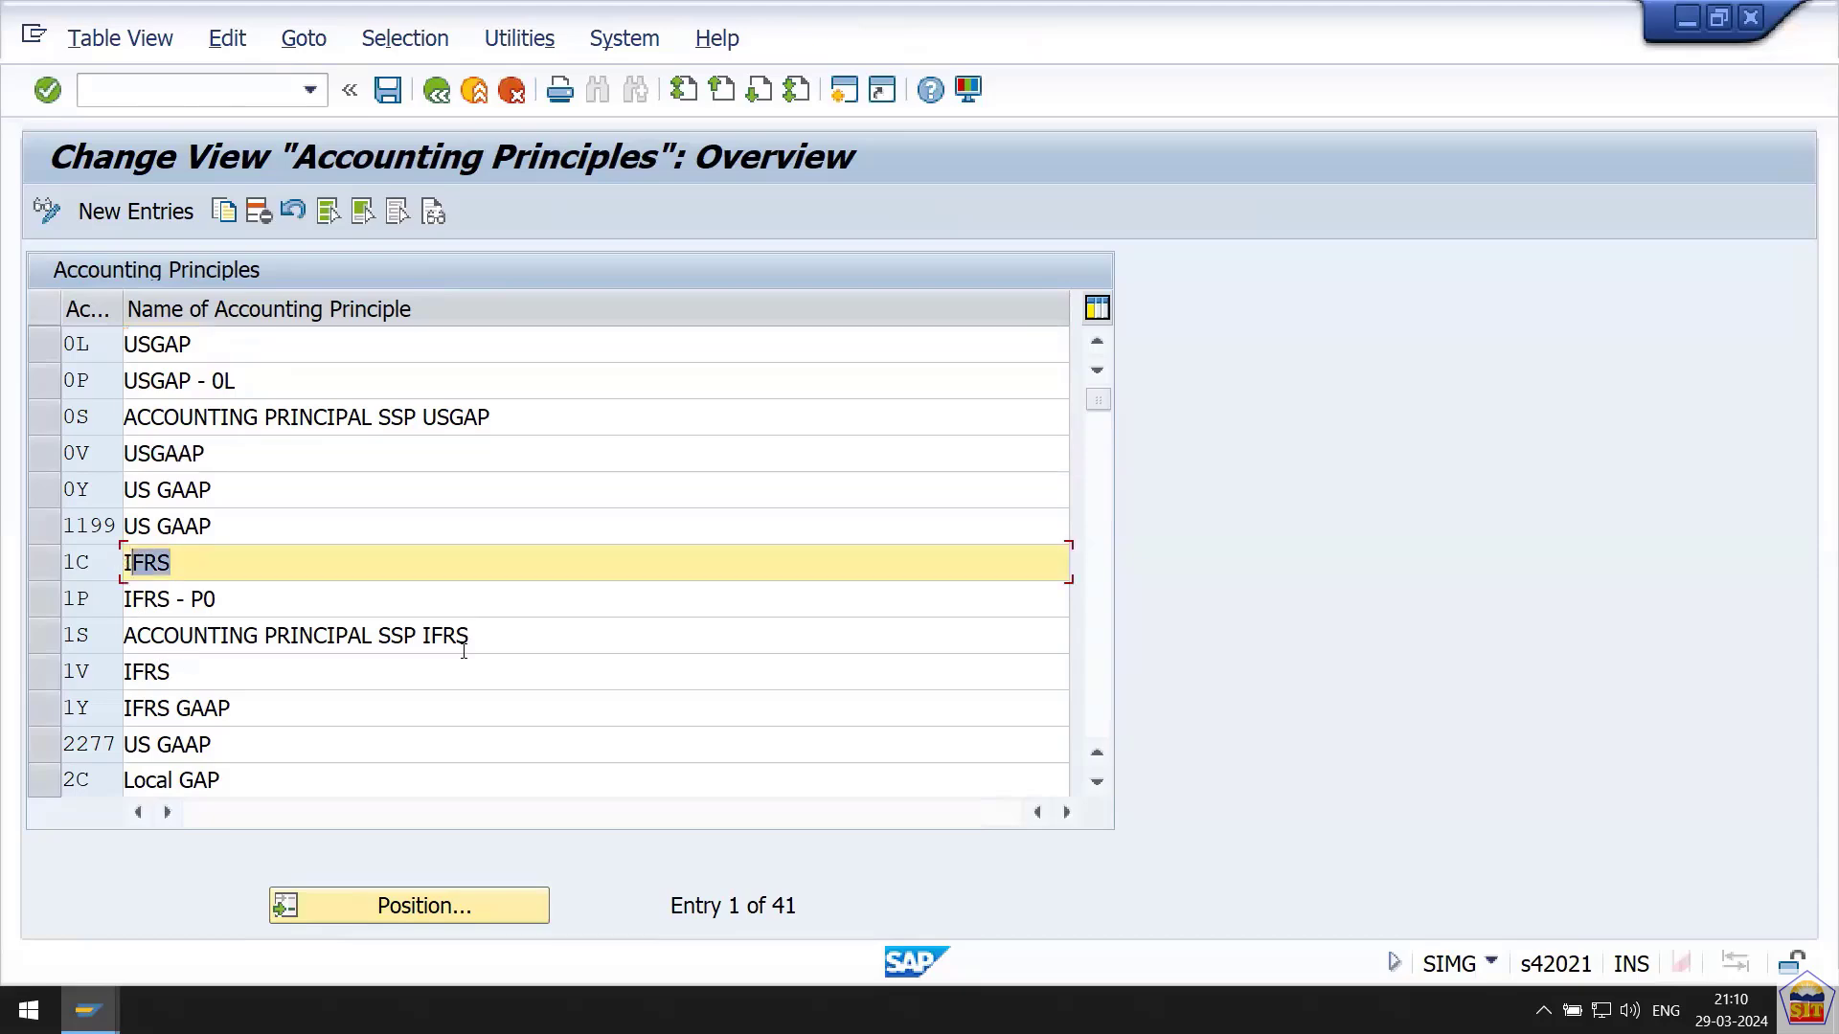
drag(358, 780, 115, 782)
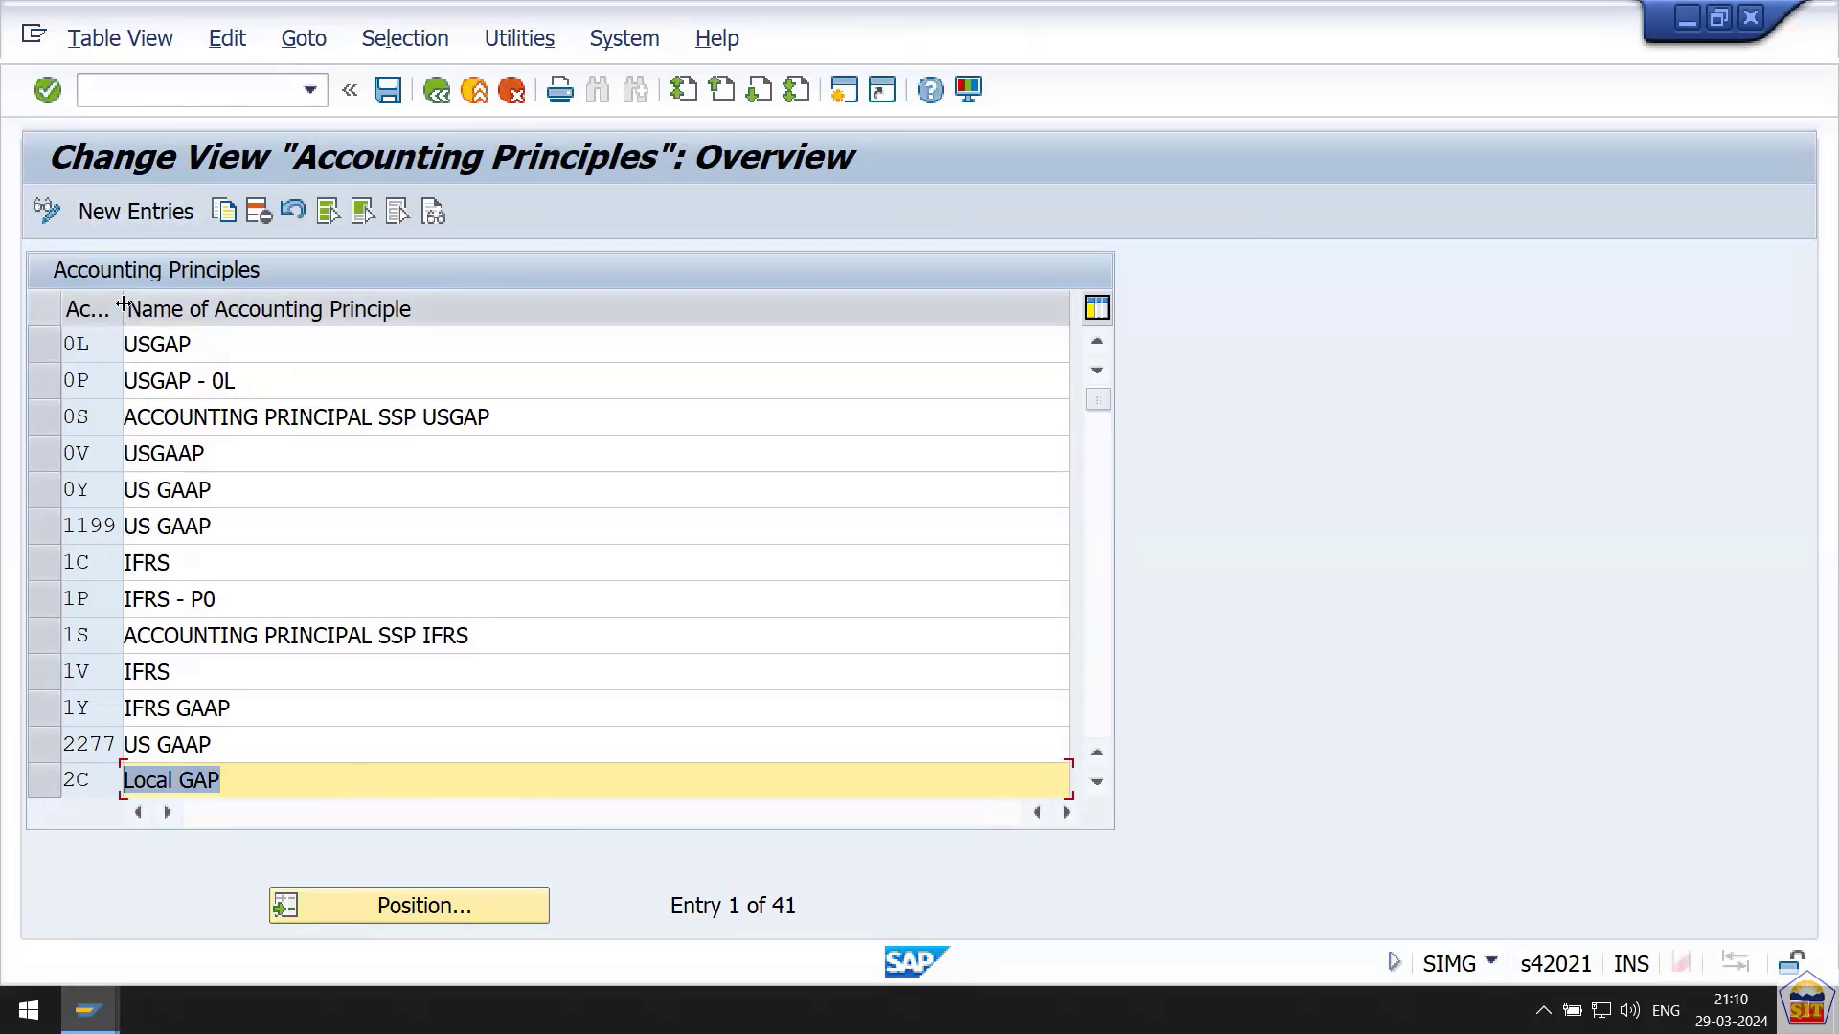
drag(118, 305, 209, 296)
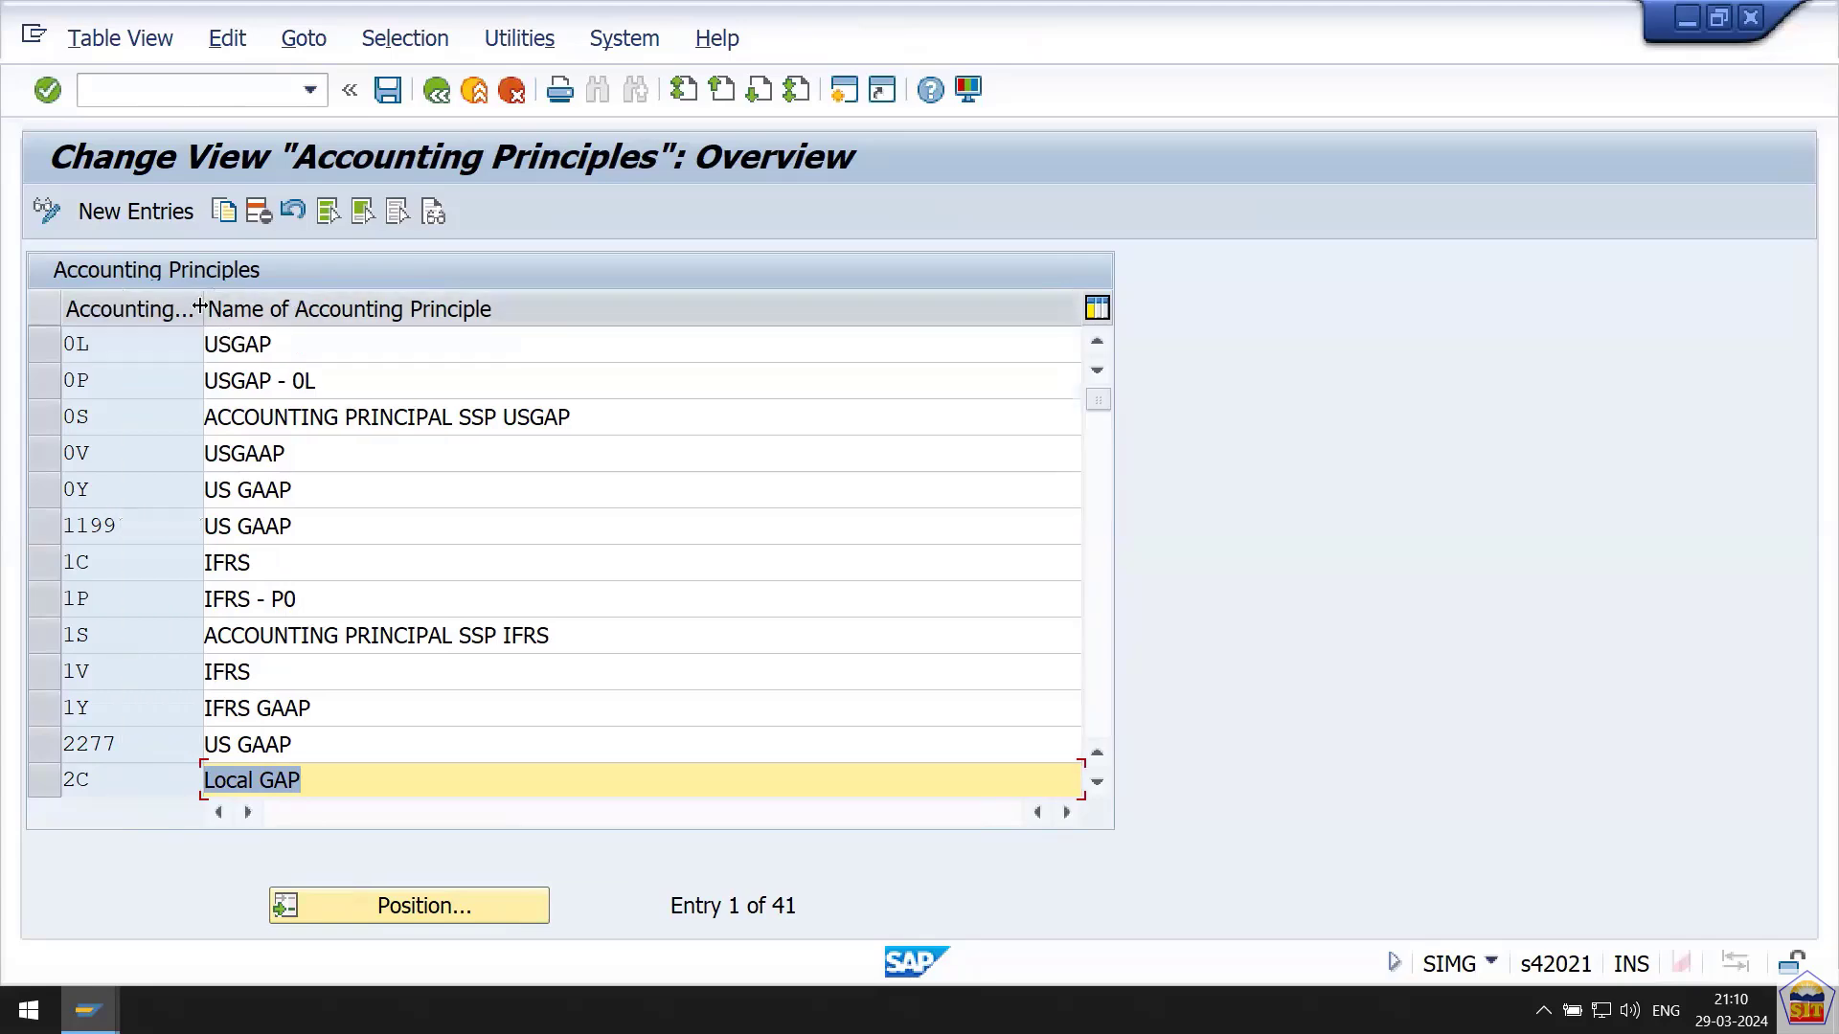
Create a new accounting principle entry 2266 with the name US GAAP.
click(151, 215)
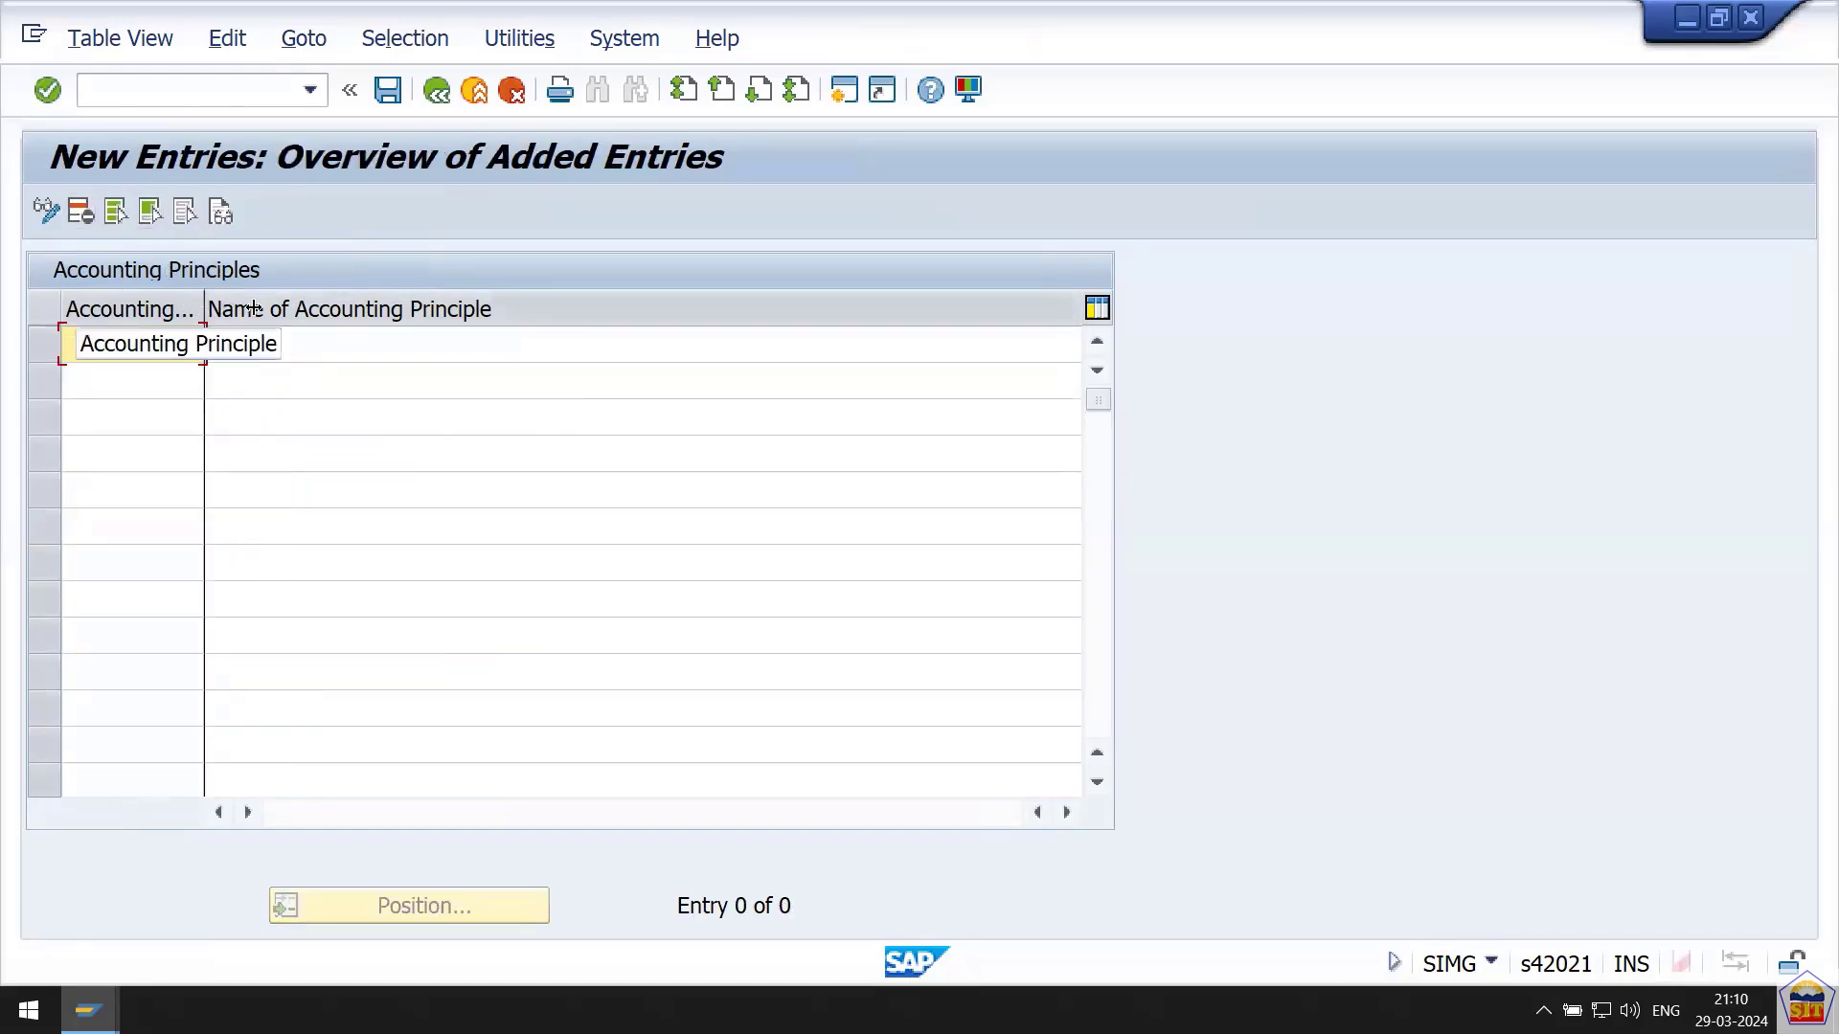
drag(203, 303, 244, 306)
text(2266)
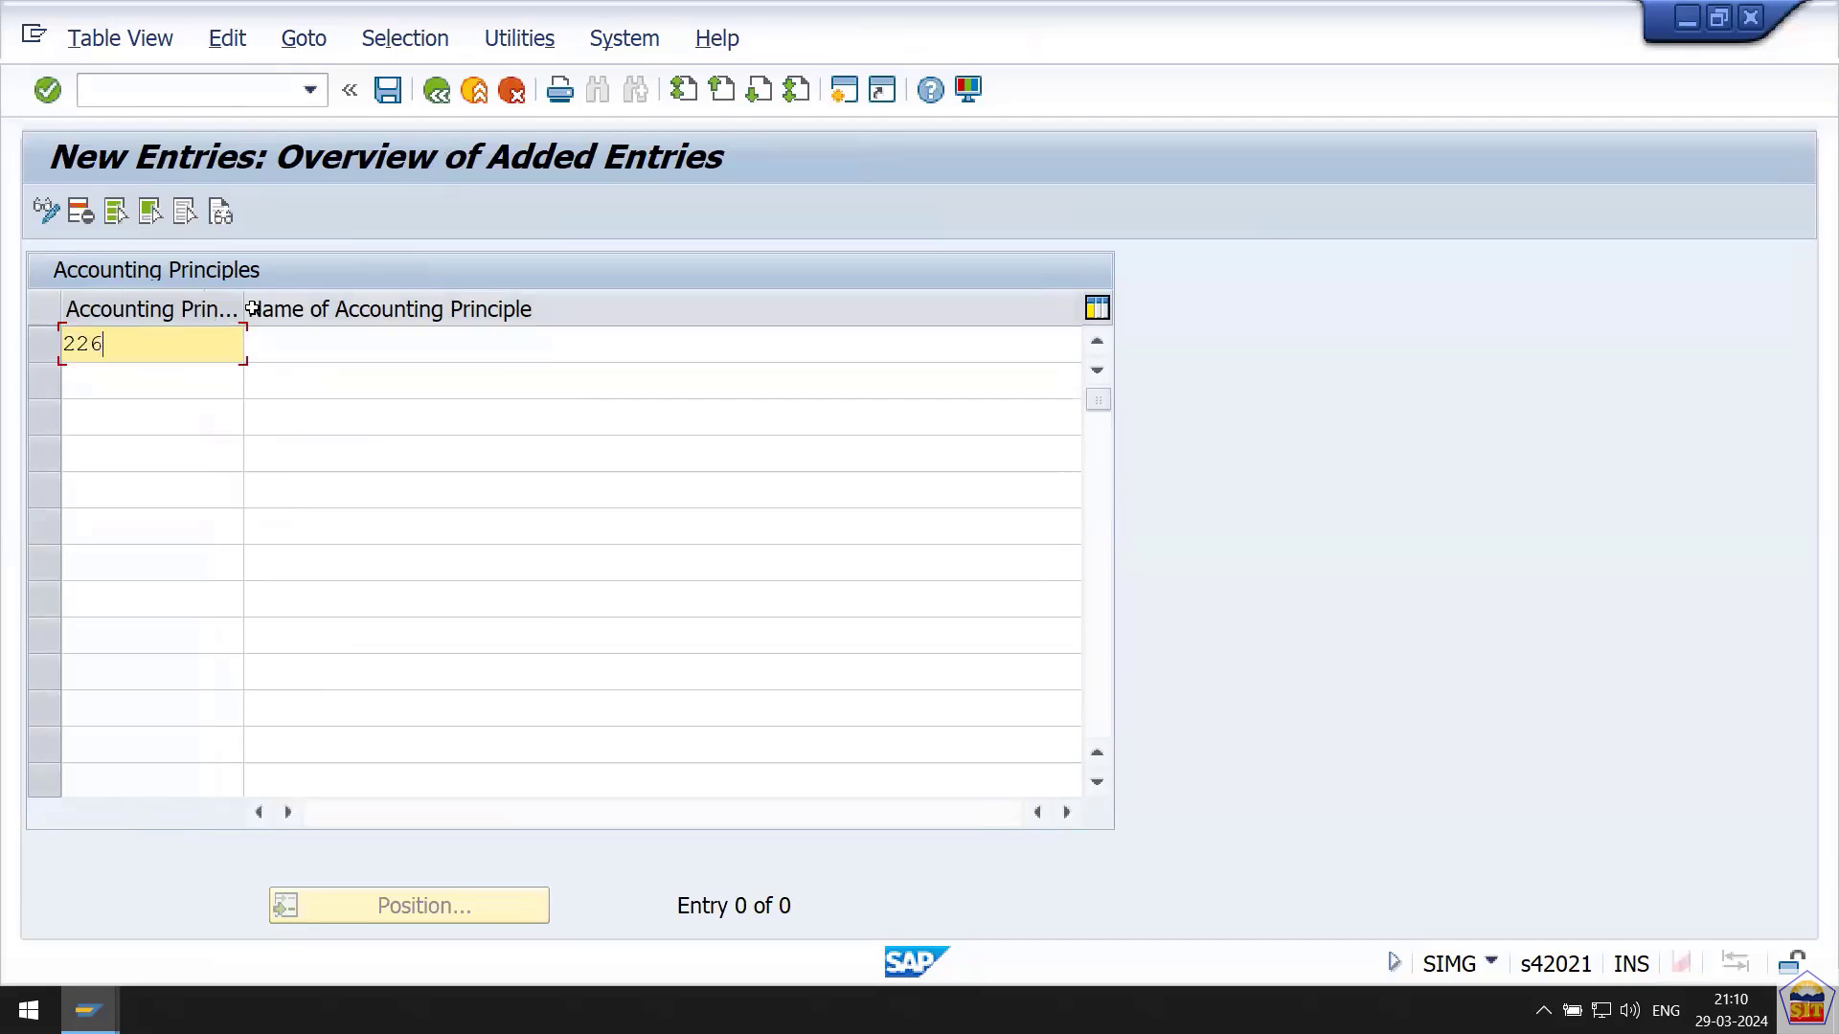
key(Tab)
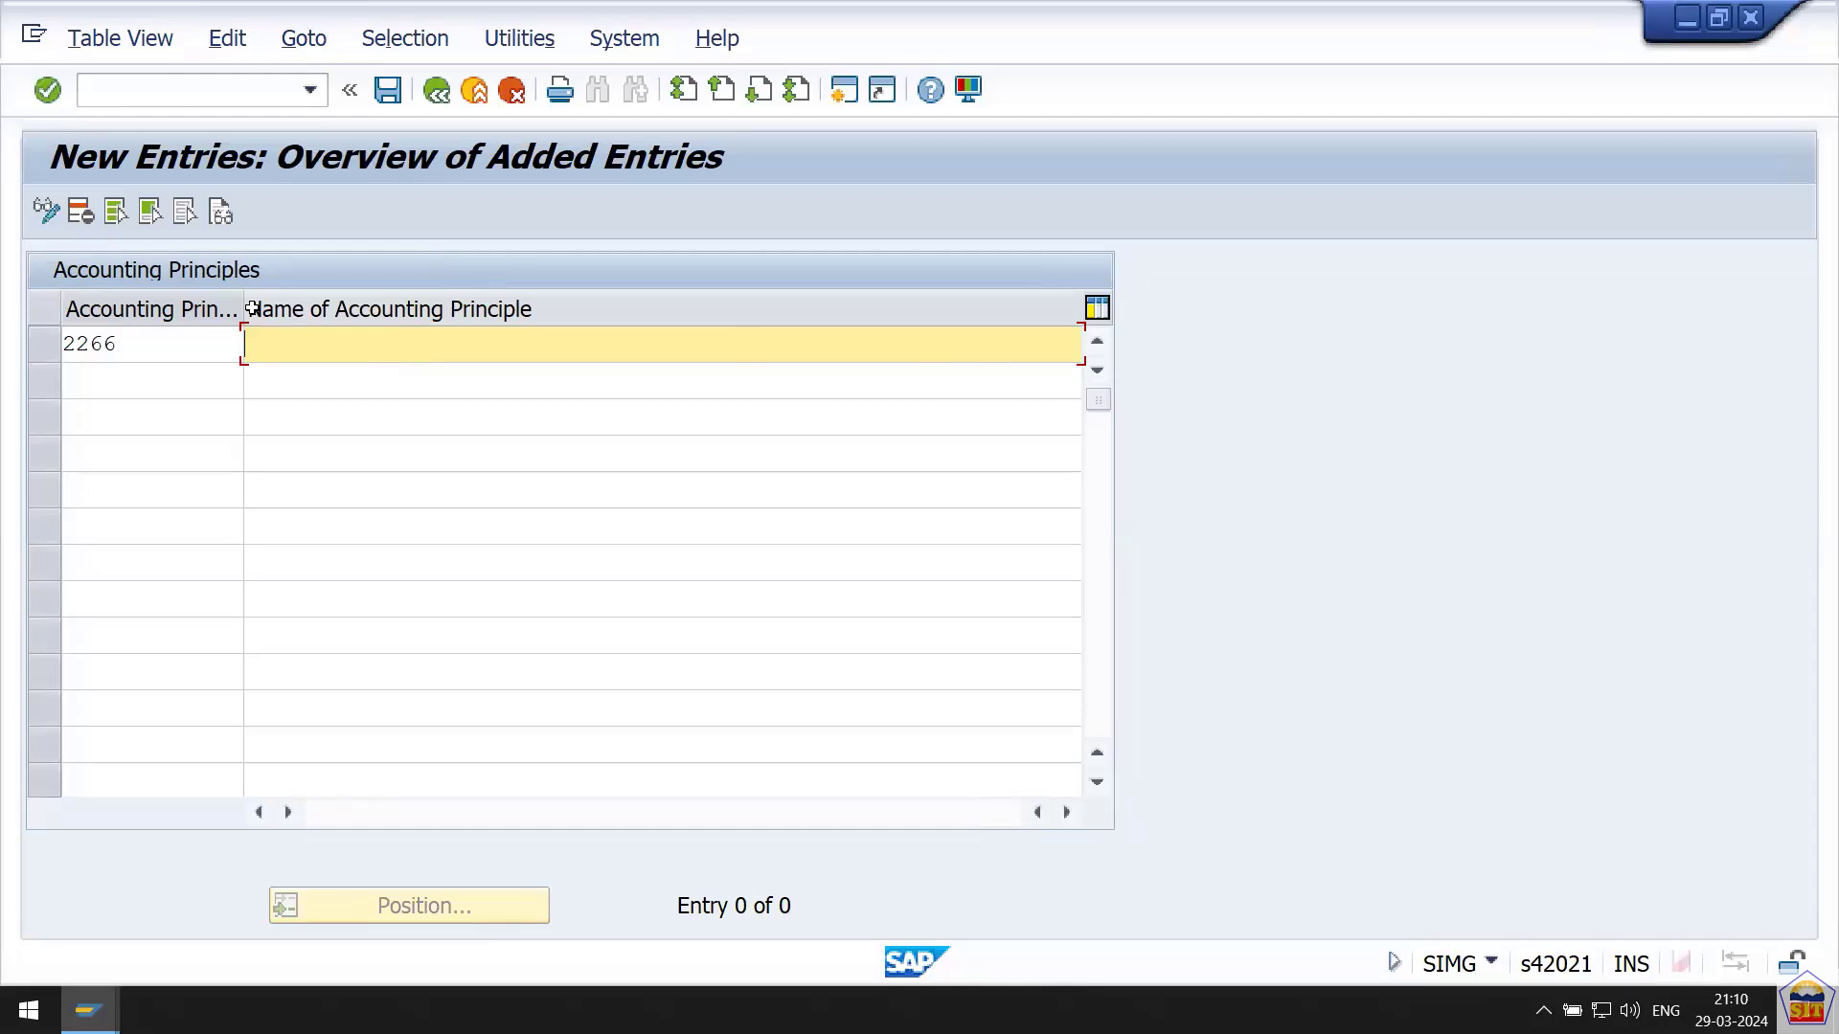
text(US GAAP)
key(Return)
Save the new accounting principle and return to the implementation guide structure.
key(ctrl+s)
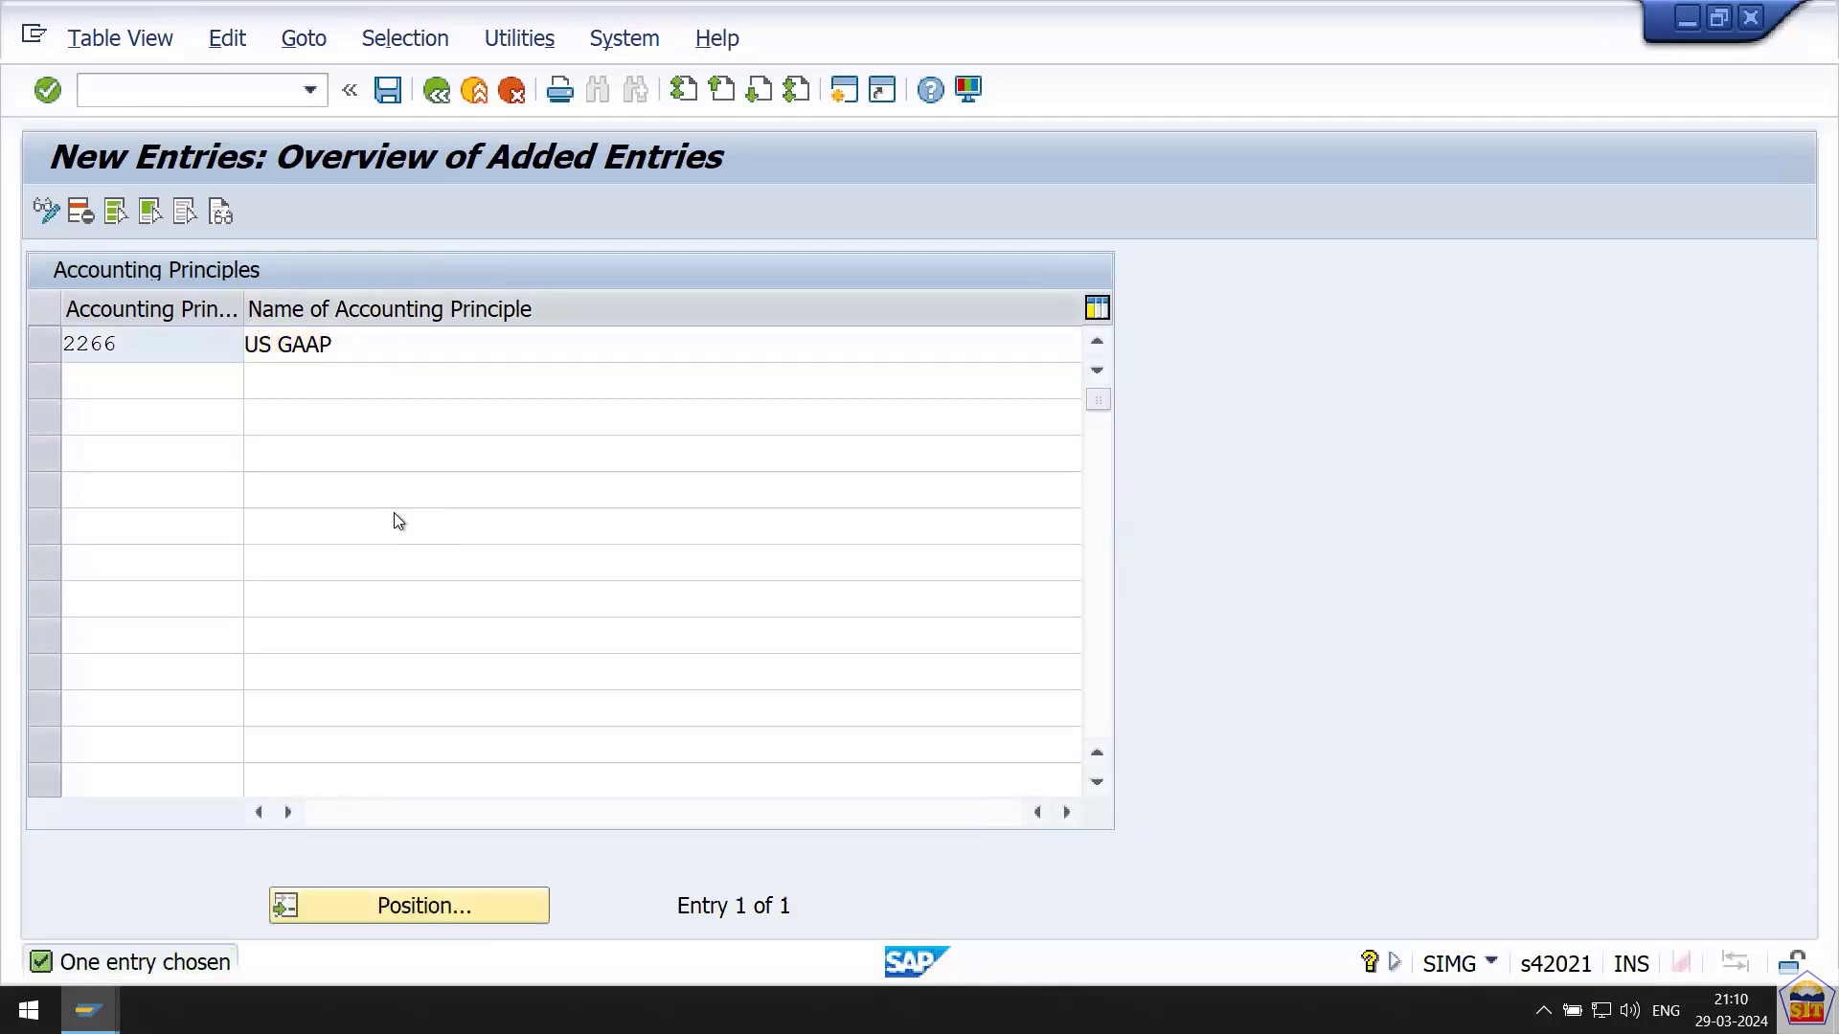
key(Return)
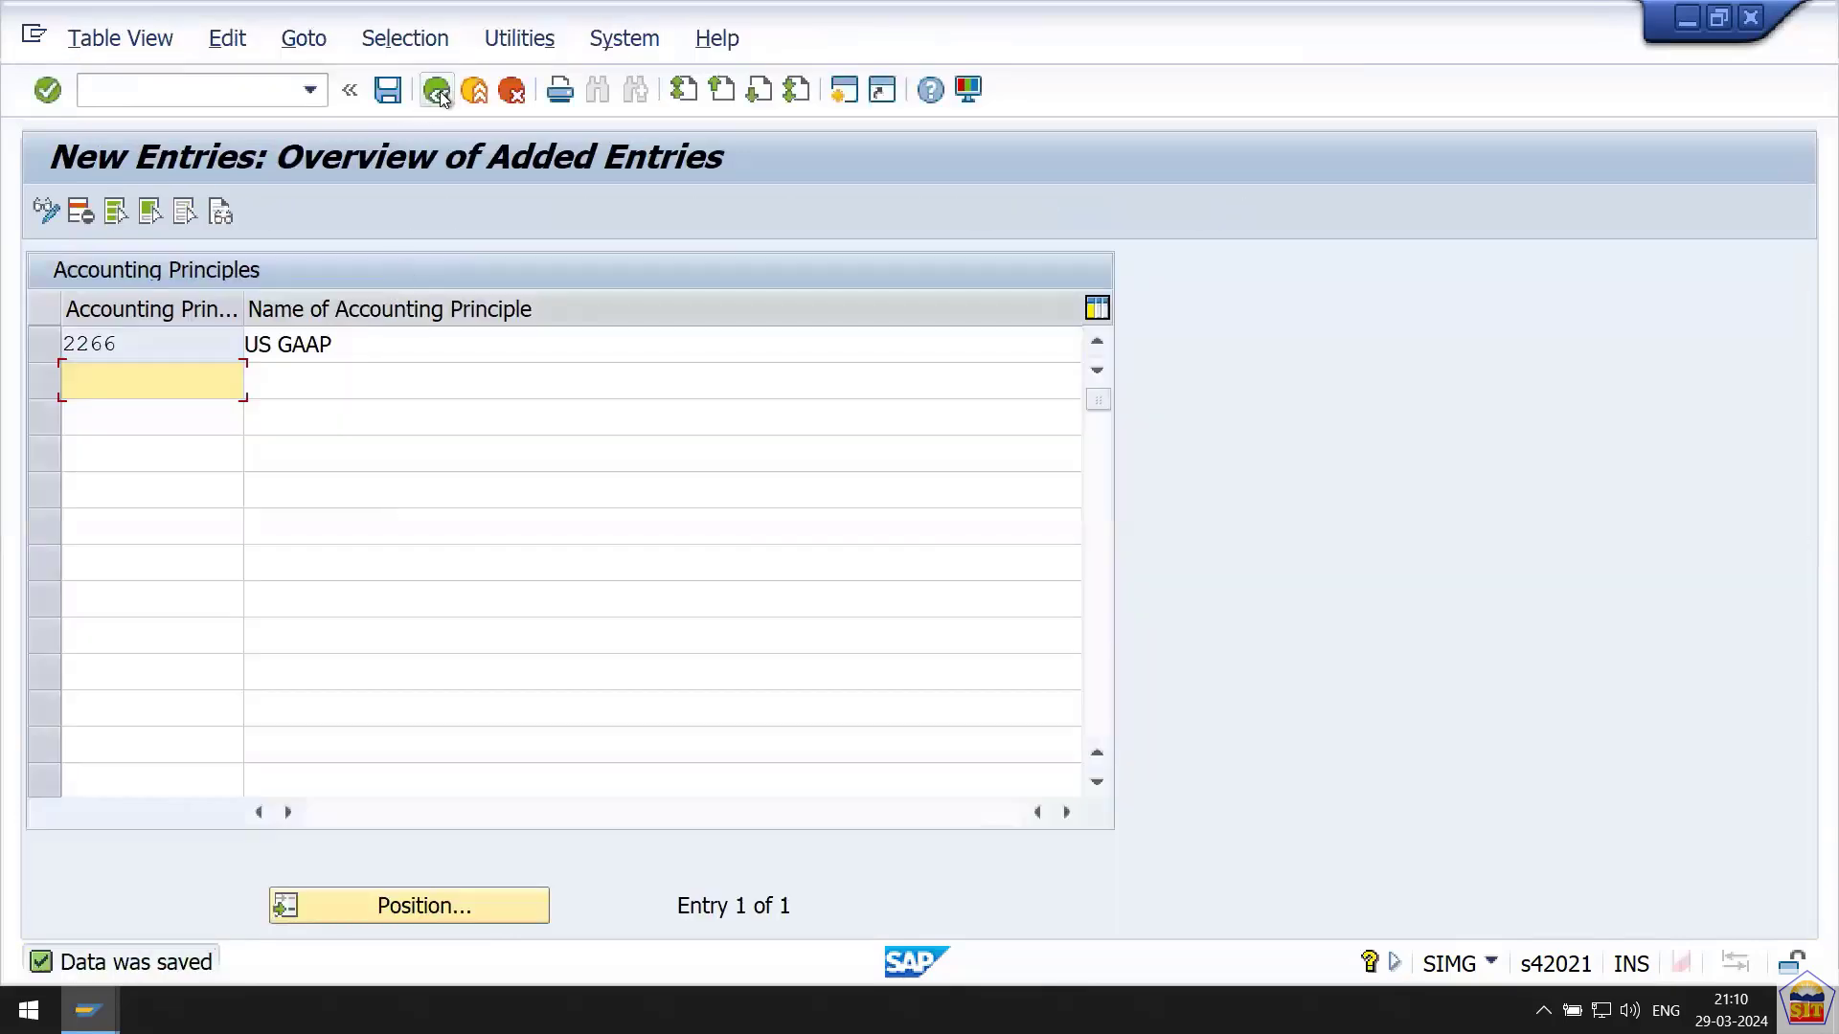
click(438, 91)
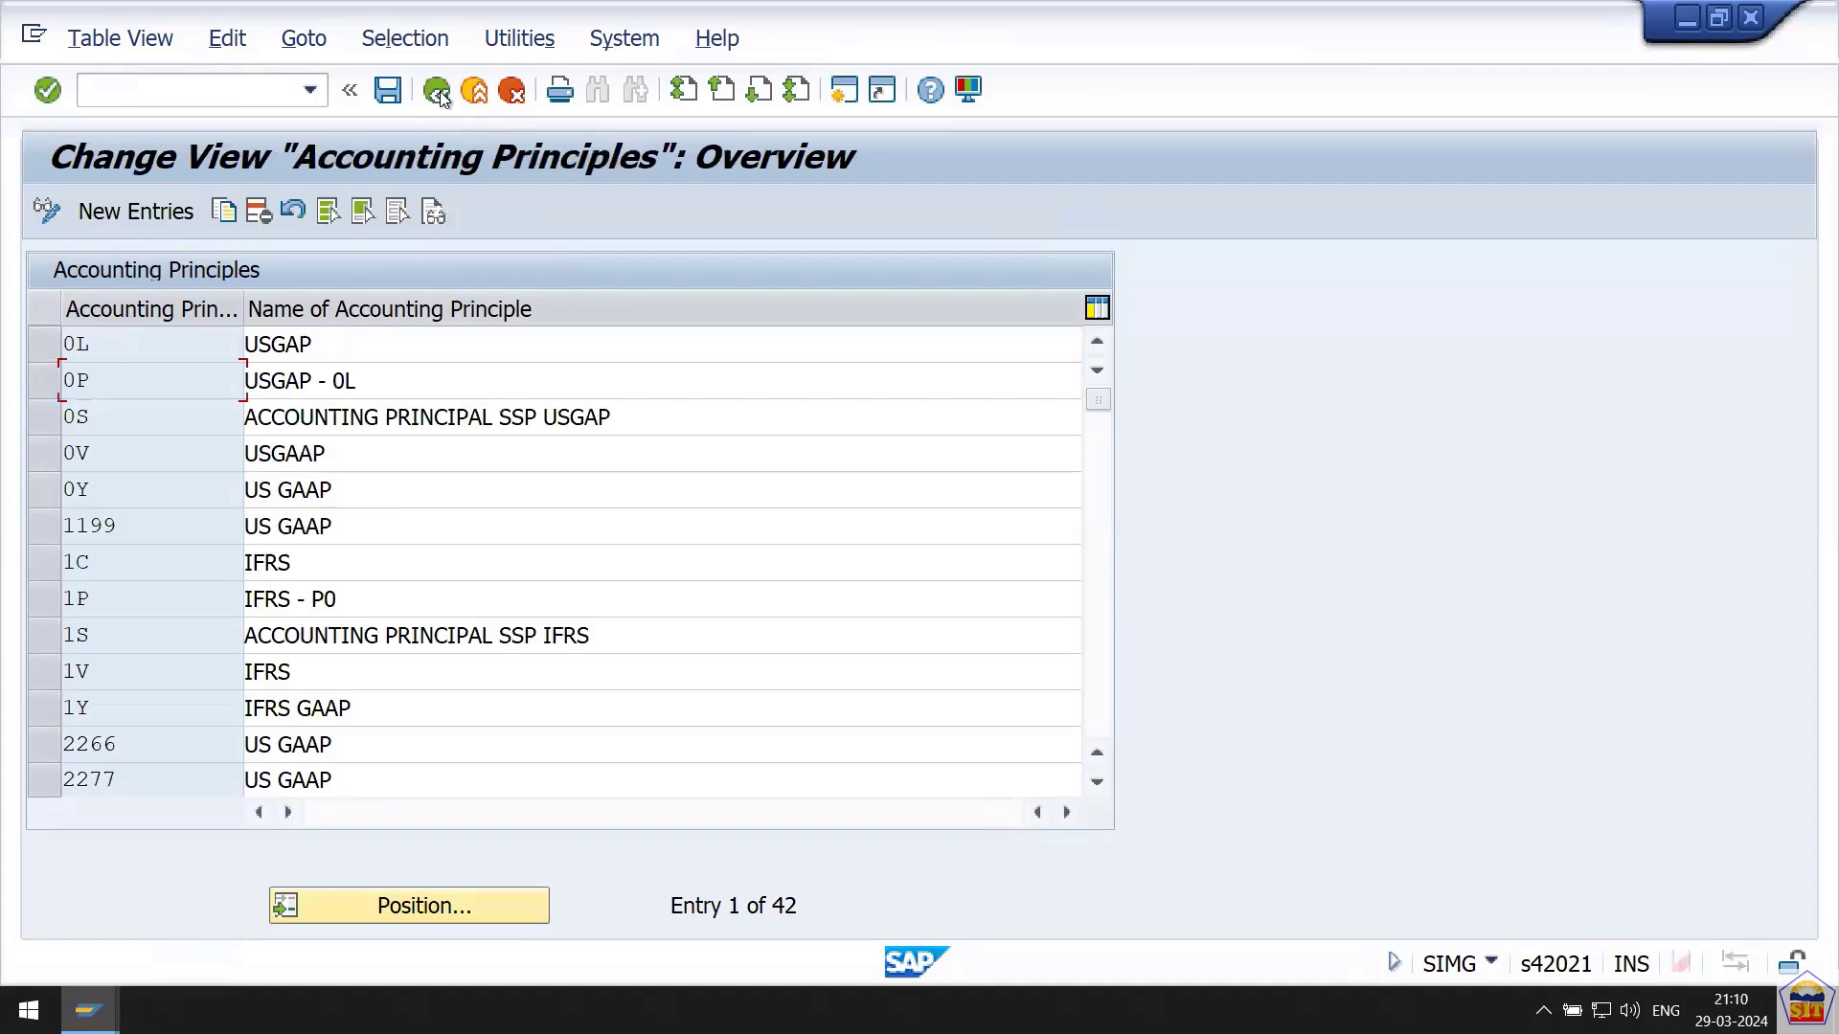
click(438, 92)
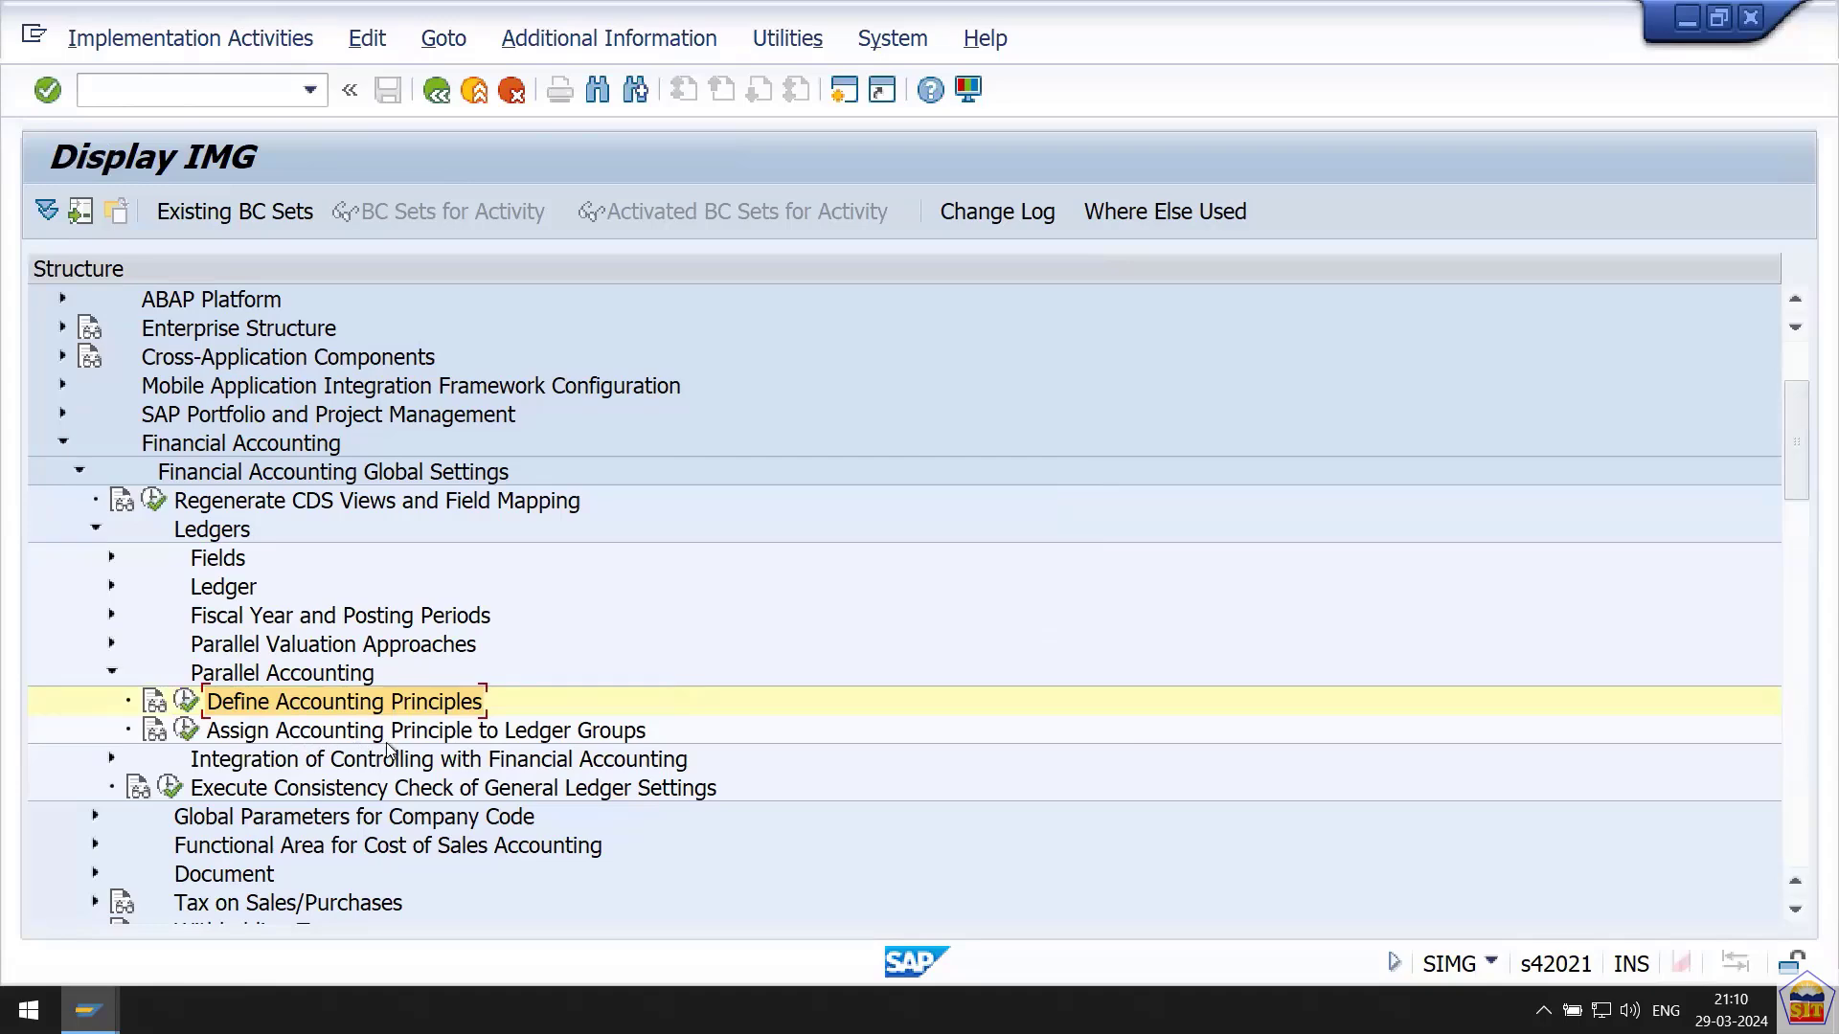
Switch to the Word notes and read Step 14, Assign Accounting Principles to Ledger Groups.
mouse_move(395, 12)
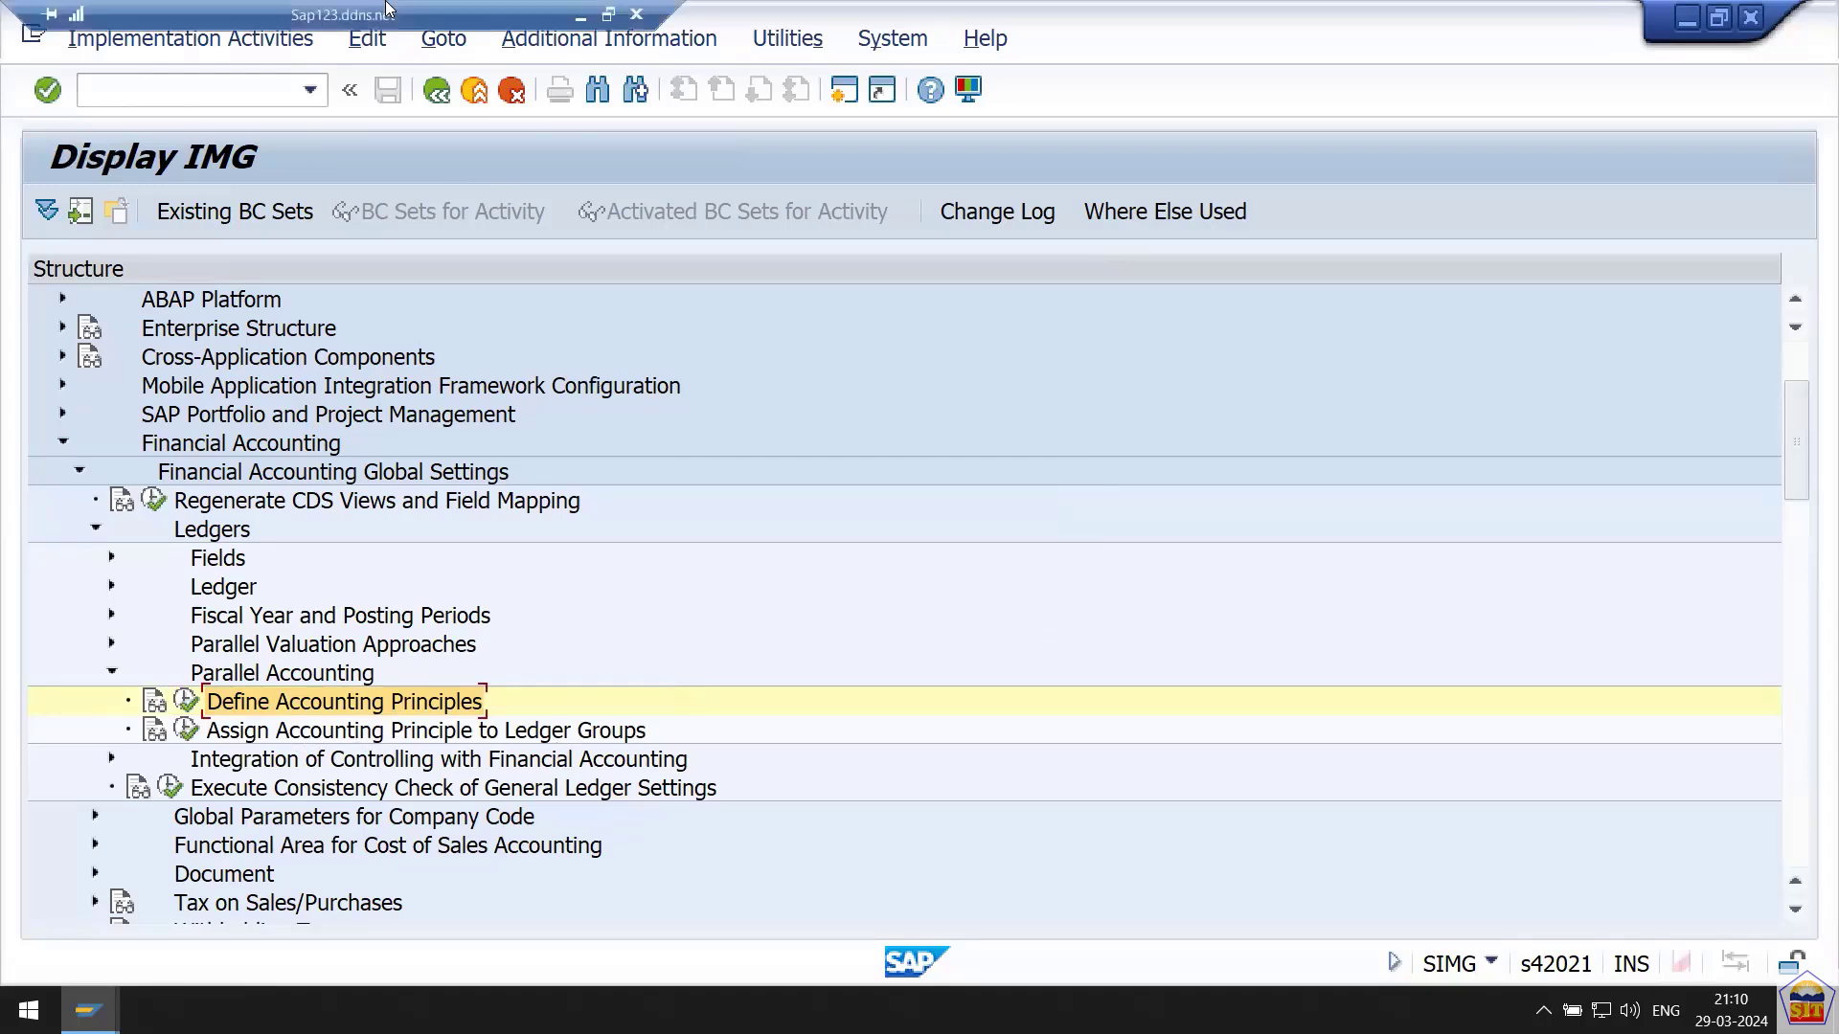
click(581, 19)
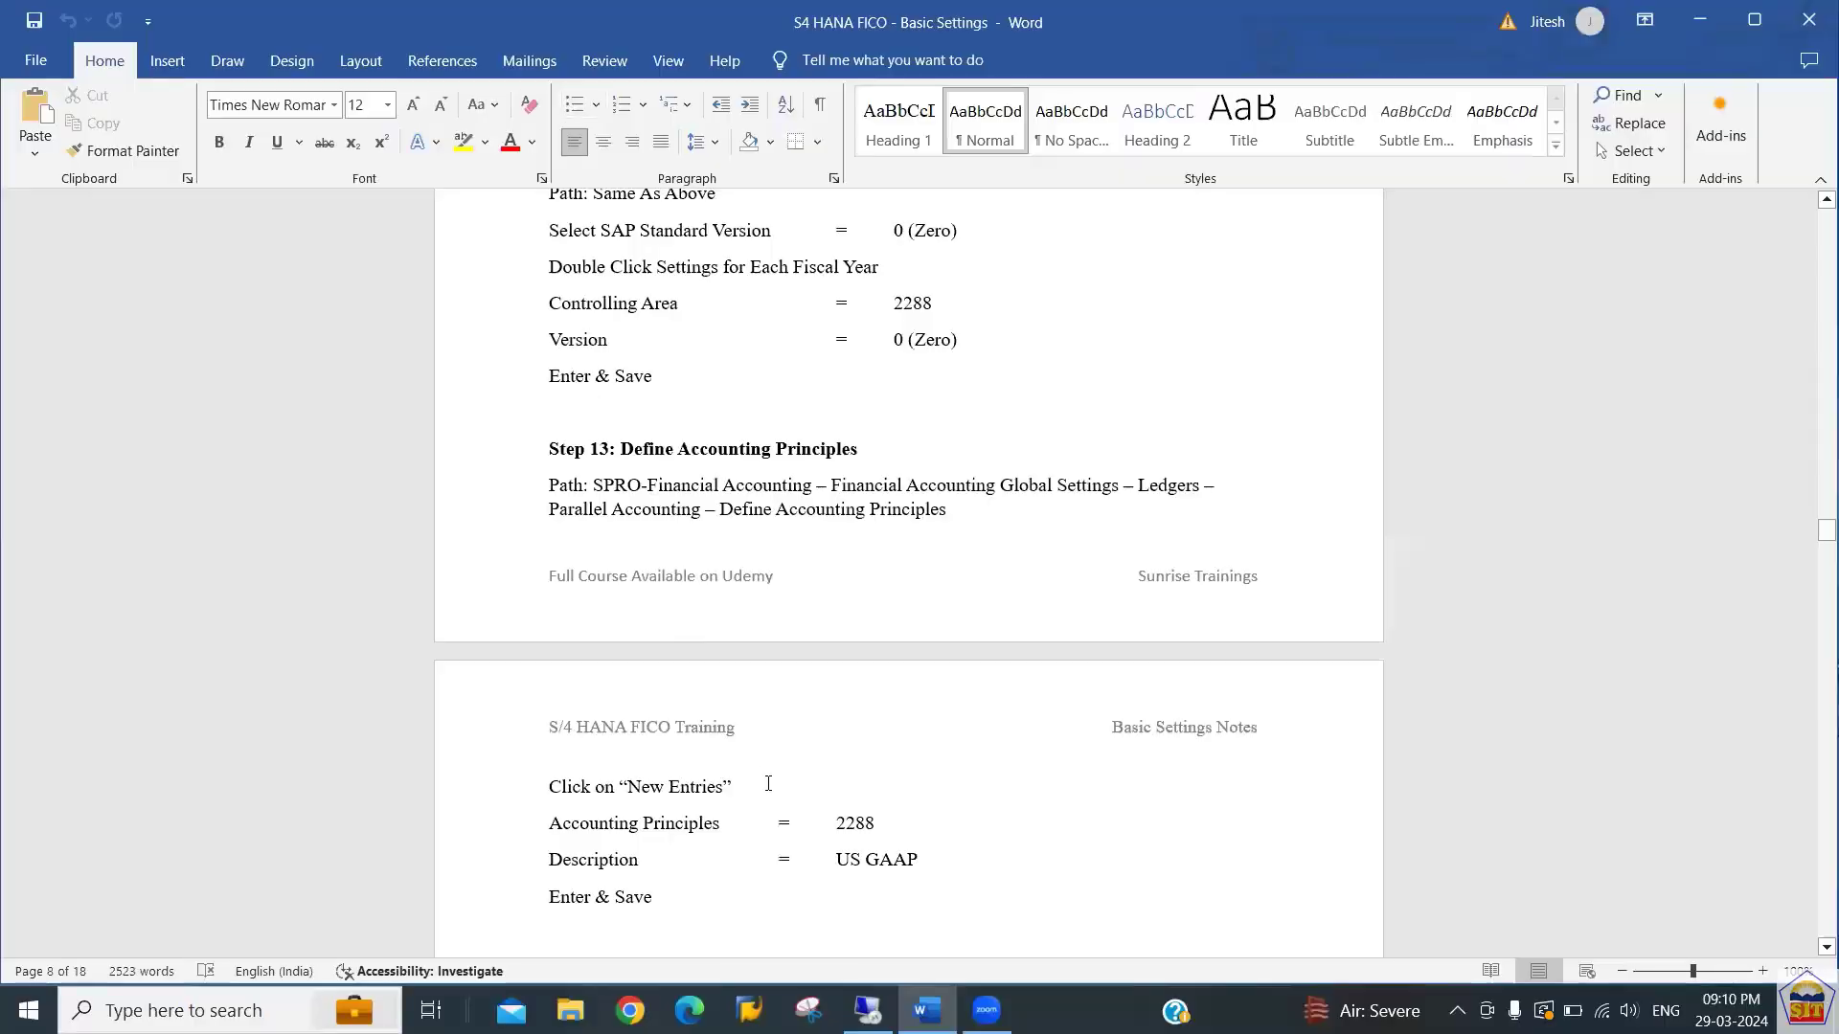
scroll(767, 783, down, 4)
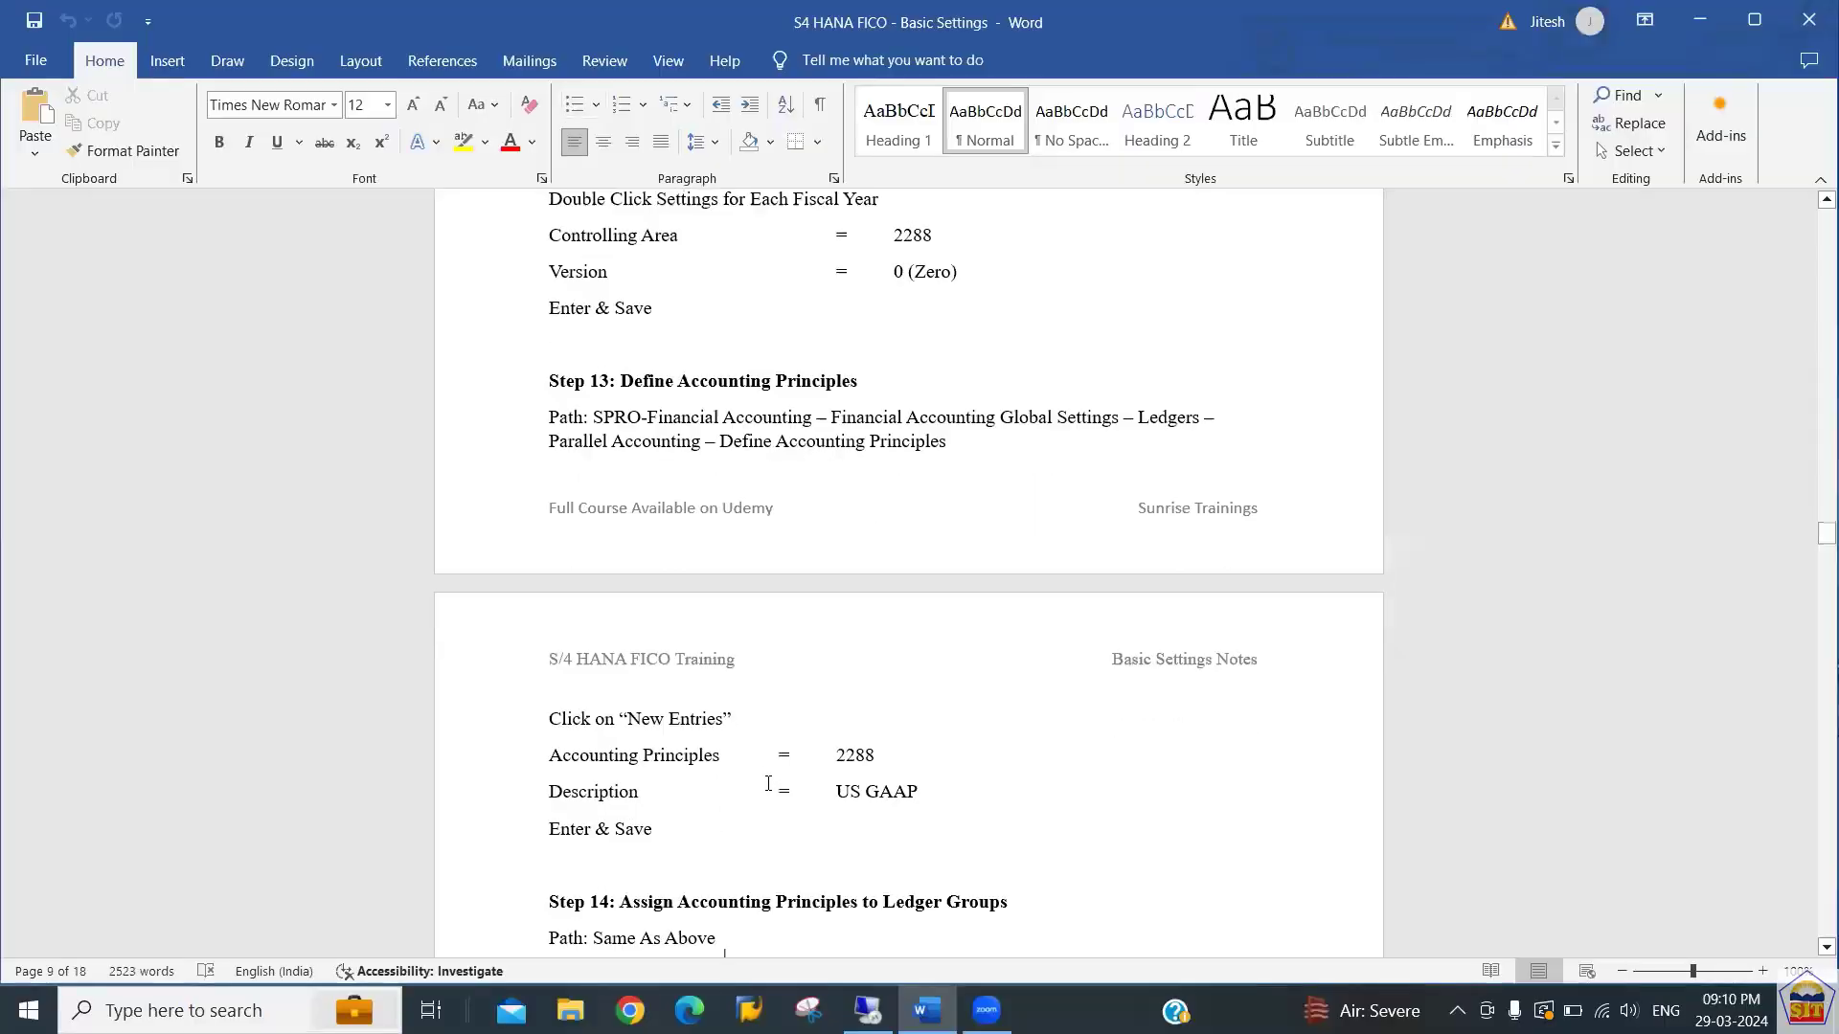
key(Up)
key(Up)
key(Up)
key(Up)
key(Up)
key(Up)
key(Up)
key(Up)
key(Up)
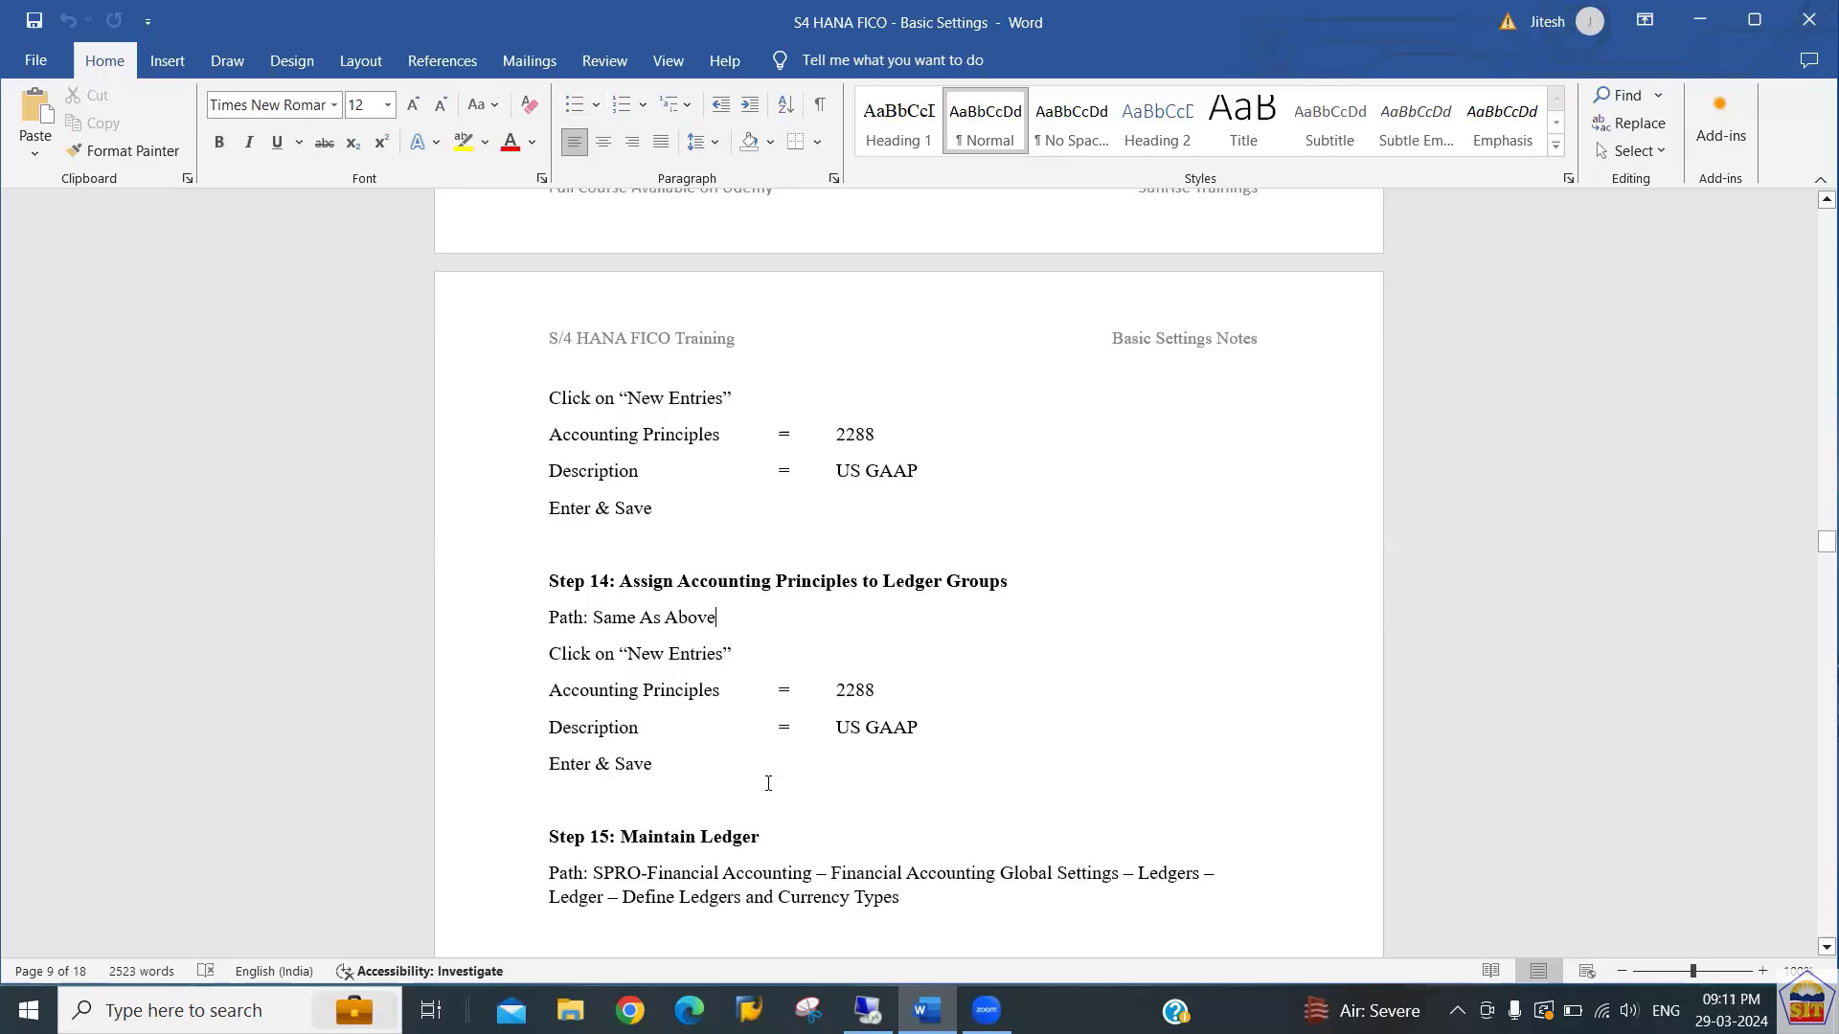
key(Up)
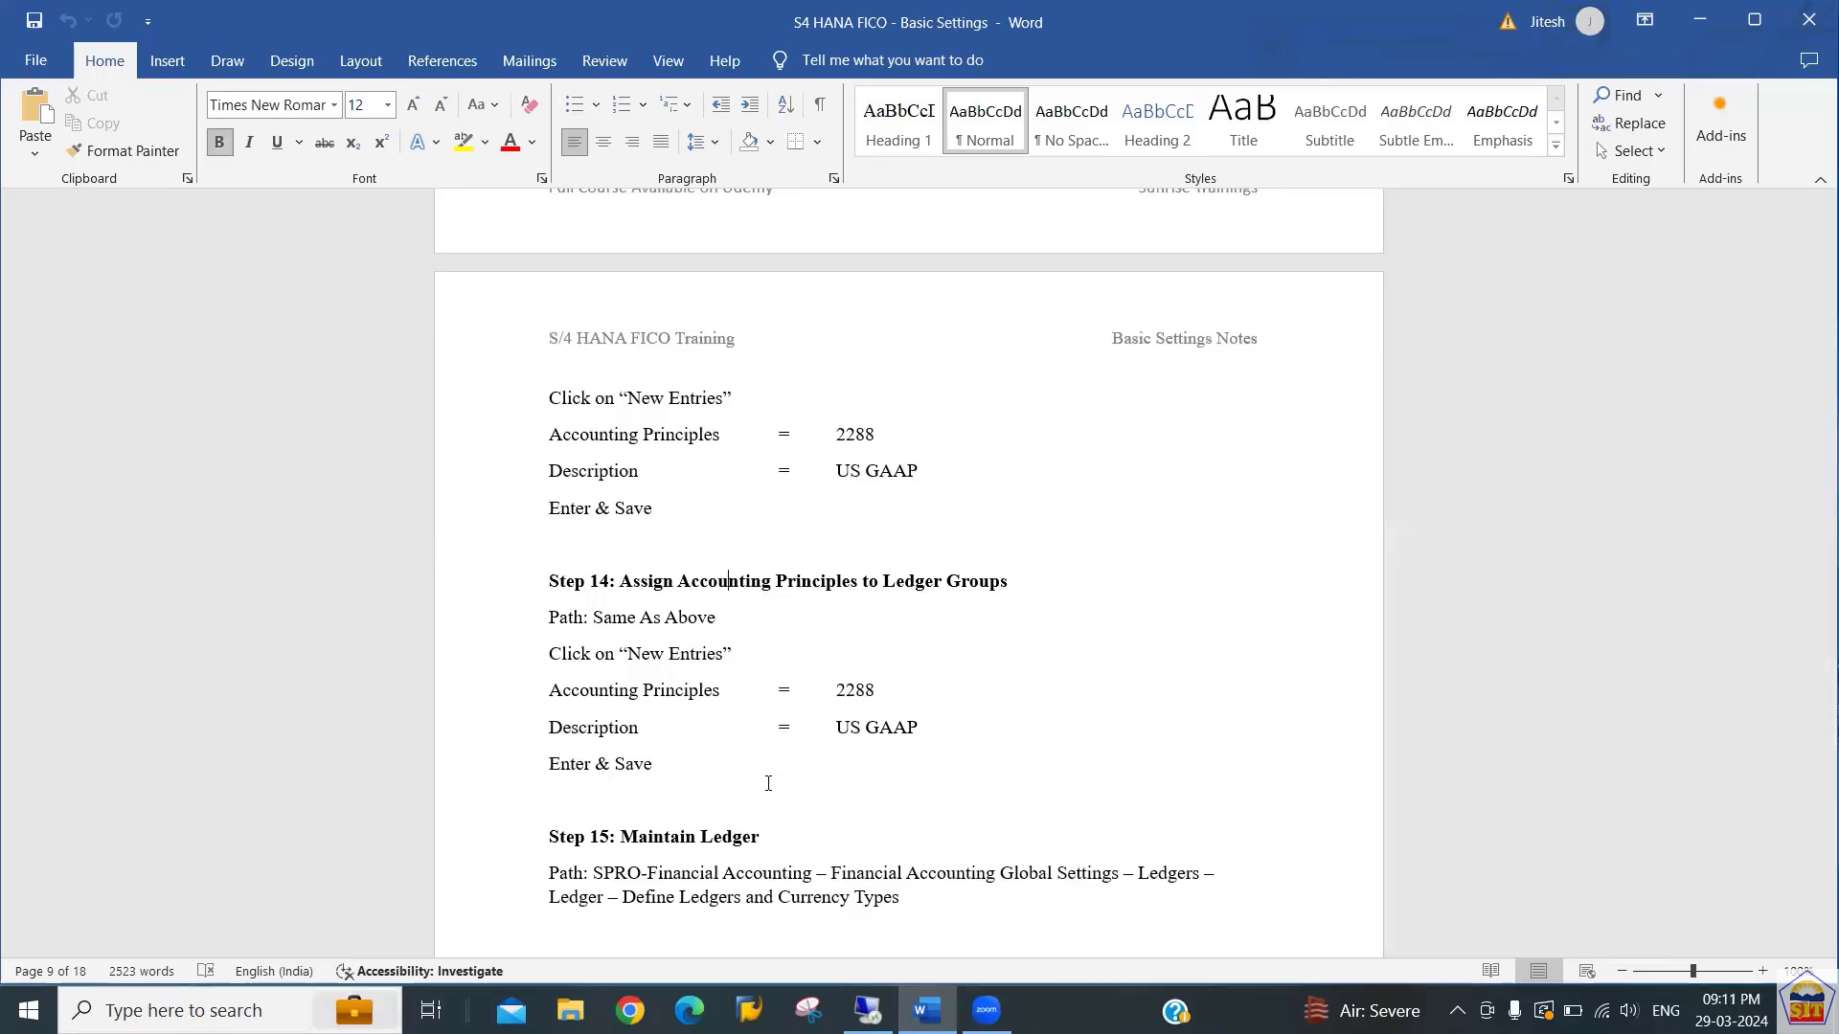
key(Right)
key(Right)
key(Right)
key(Right)
key(Right)
key(Right)
key(Right)
key(Right)
key(Right)
key(Right)
key(Right)
key(Right)
key(Right)
key(Right)
key(Right)
key(Right)
key(Right)
key(Left)
Return to SAP, open Assign Accounting Principle to Ledger Groups and examine the target ledger groups of the existing principles.
key(alt+Tab)
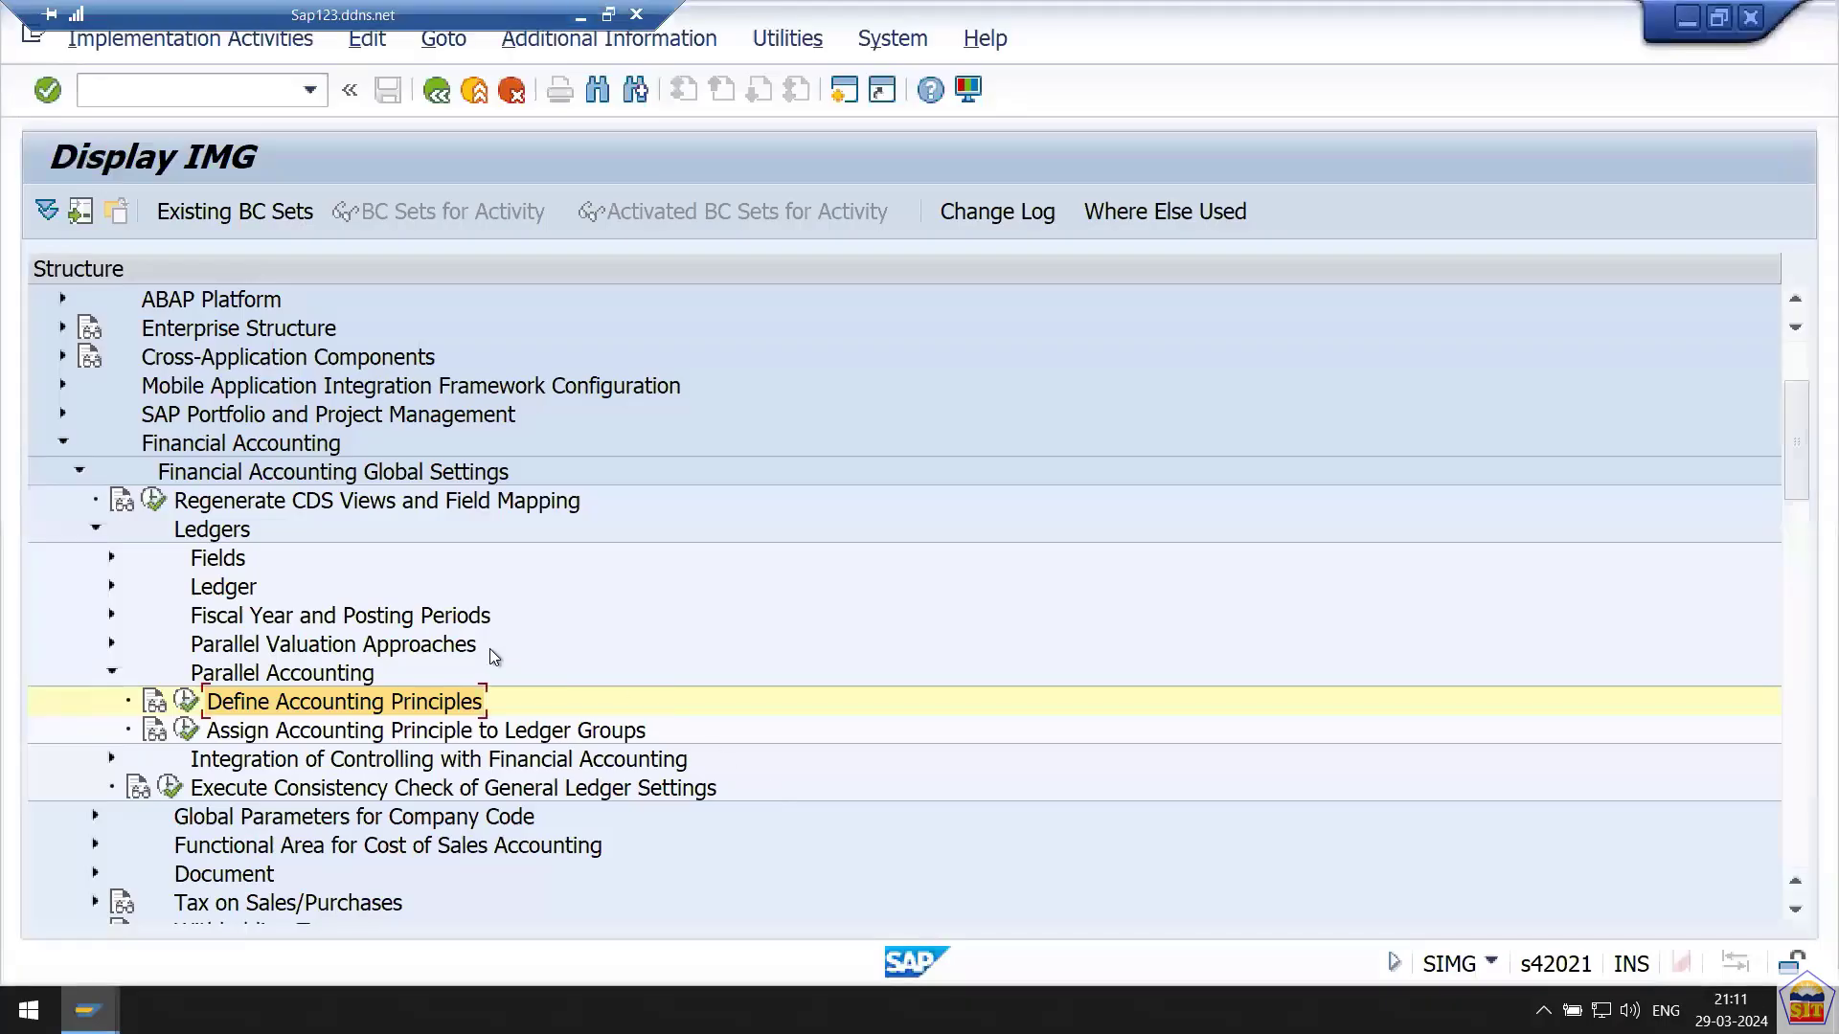
click(187, 732)
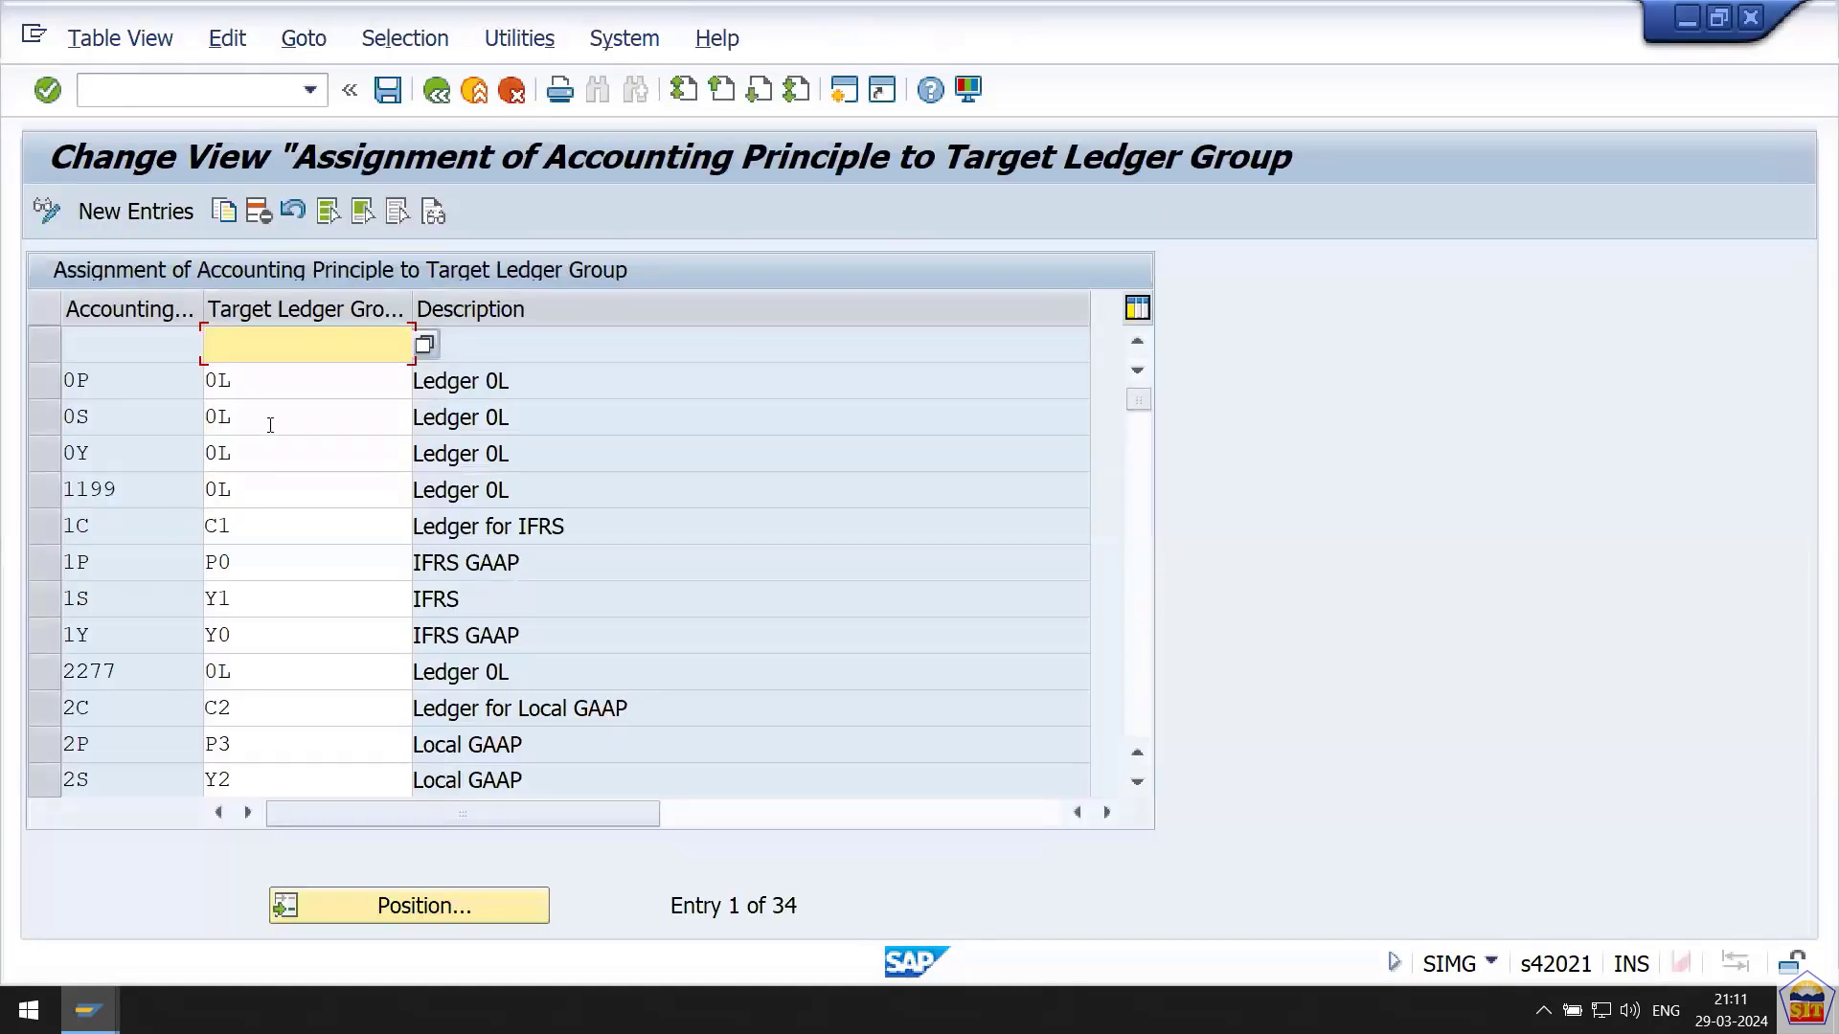
click(268, 419)
click(266, 467)
click(256, 502)
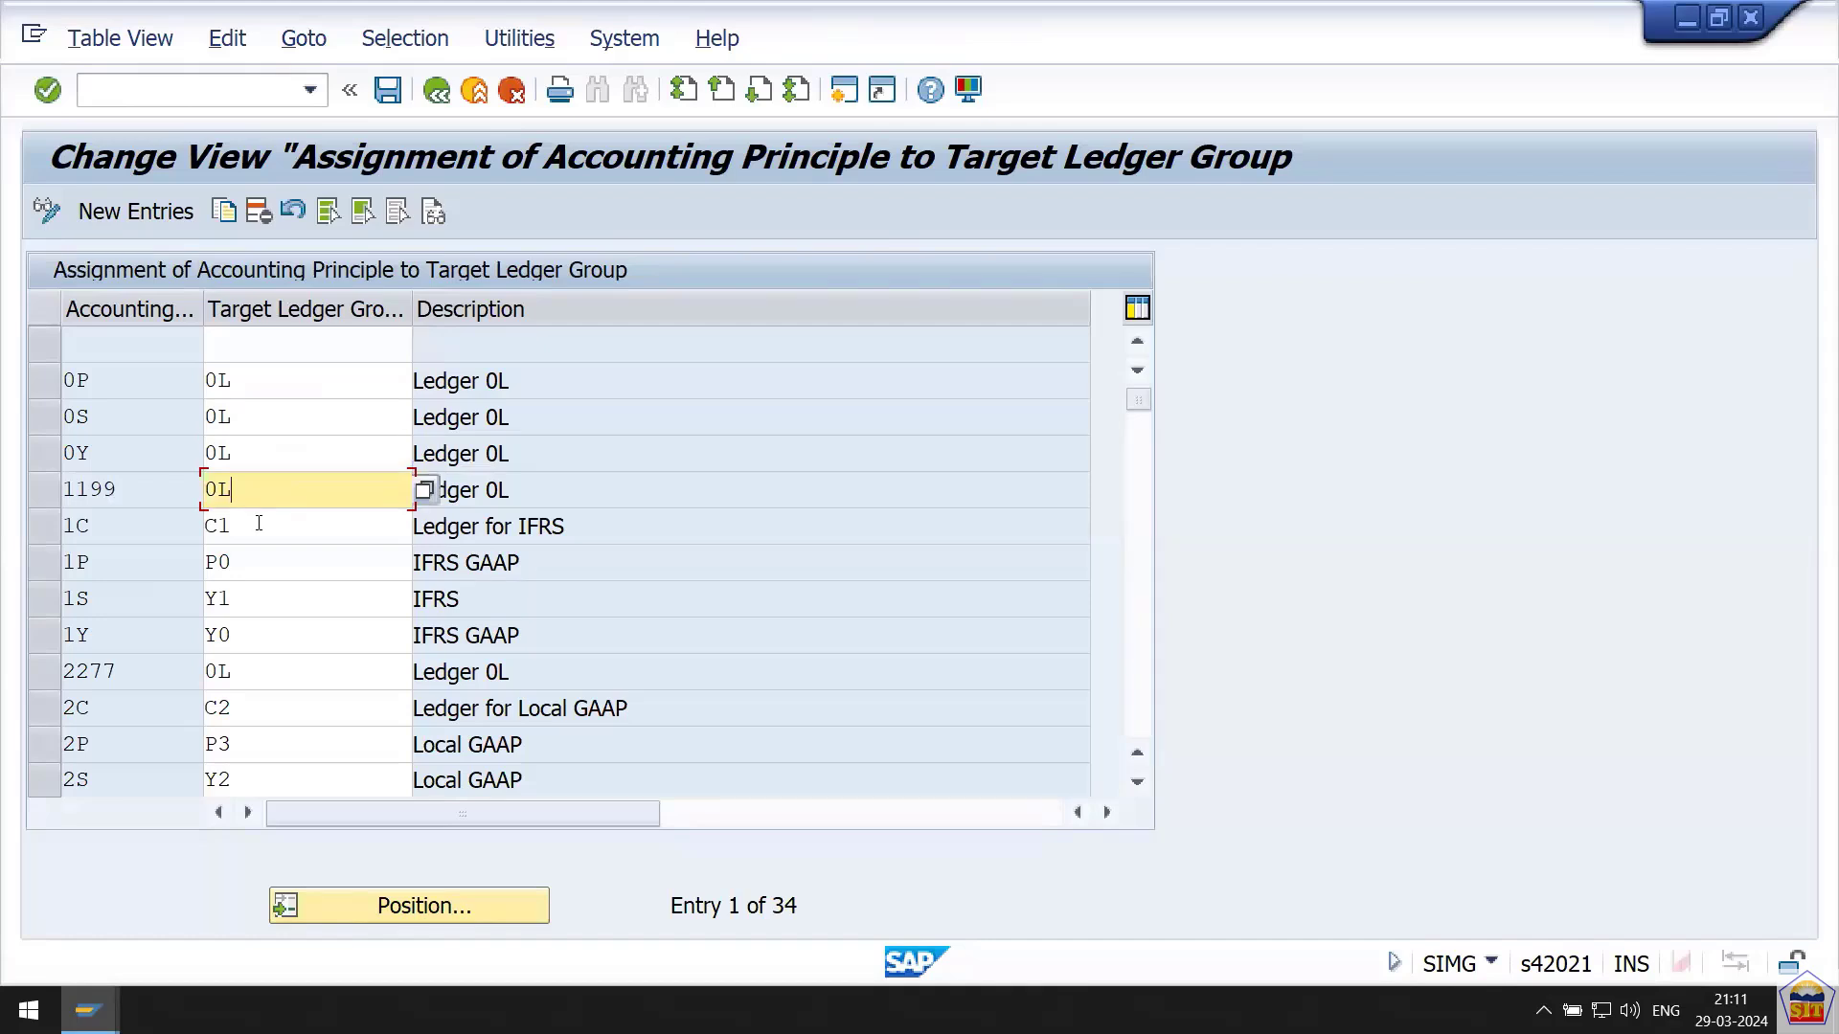
click(258, 555)
click(245, 462)
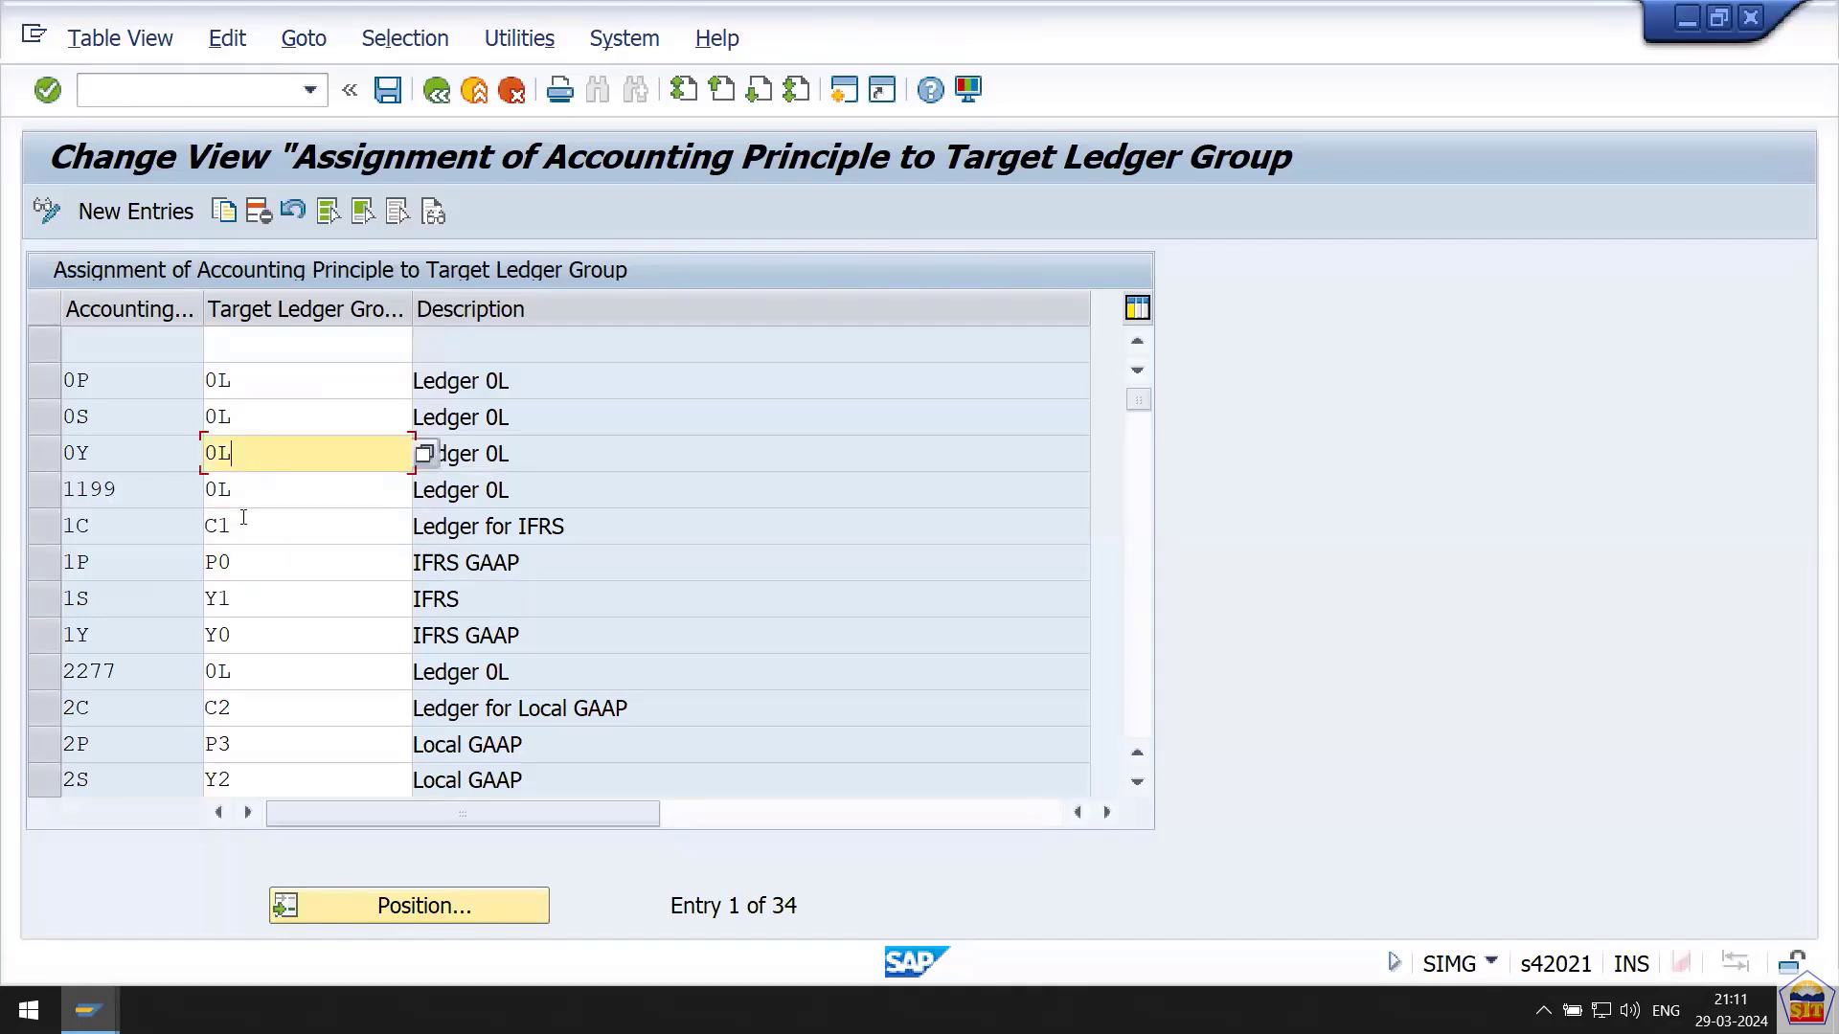
click(243, 524)
click(240, 565)
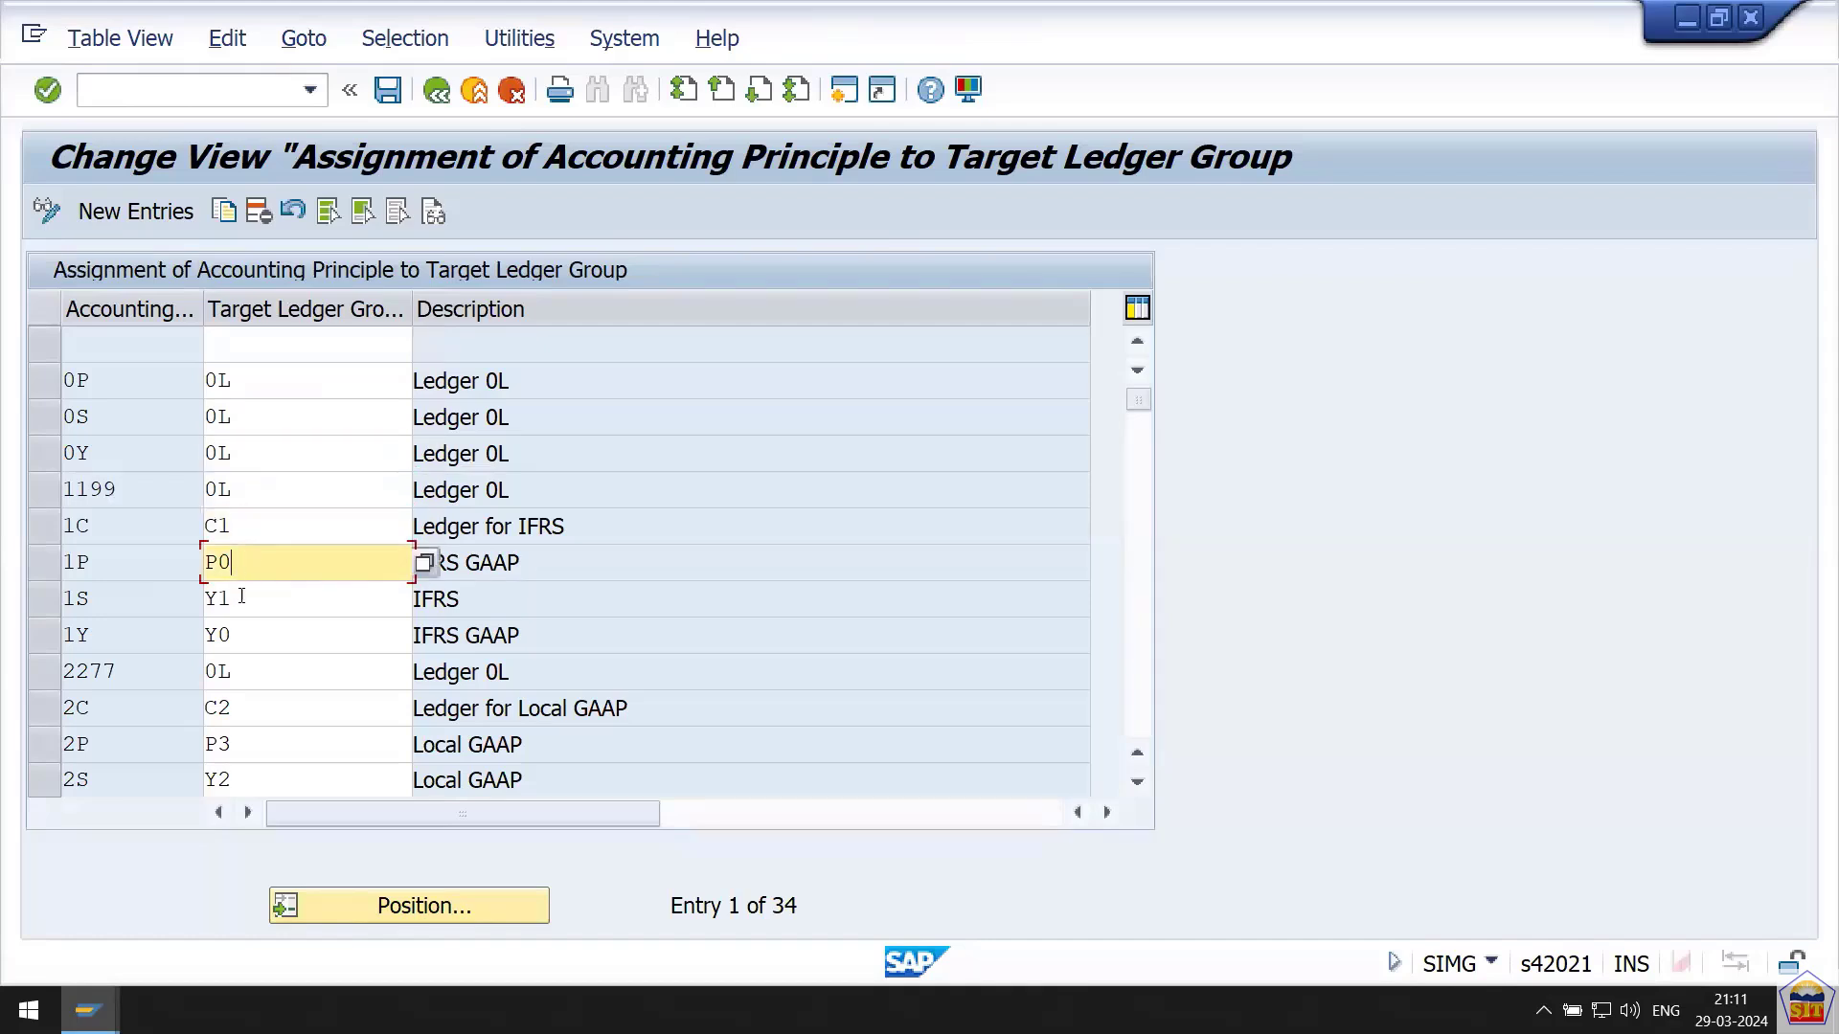
click(242, 599)
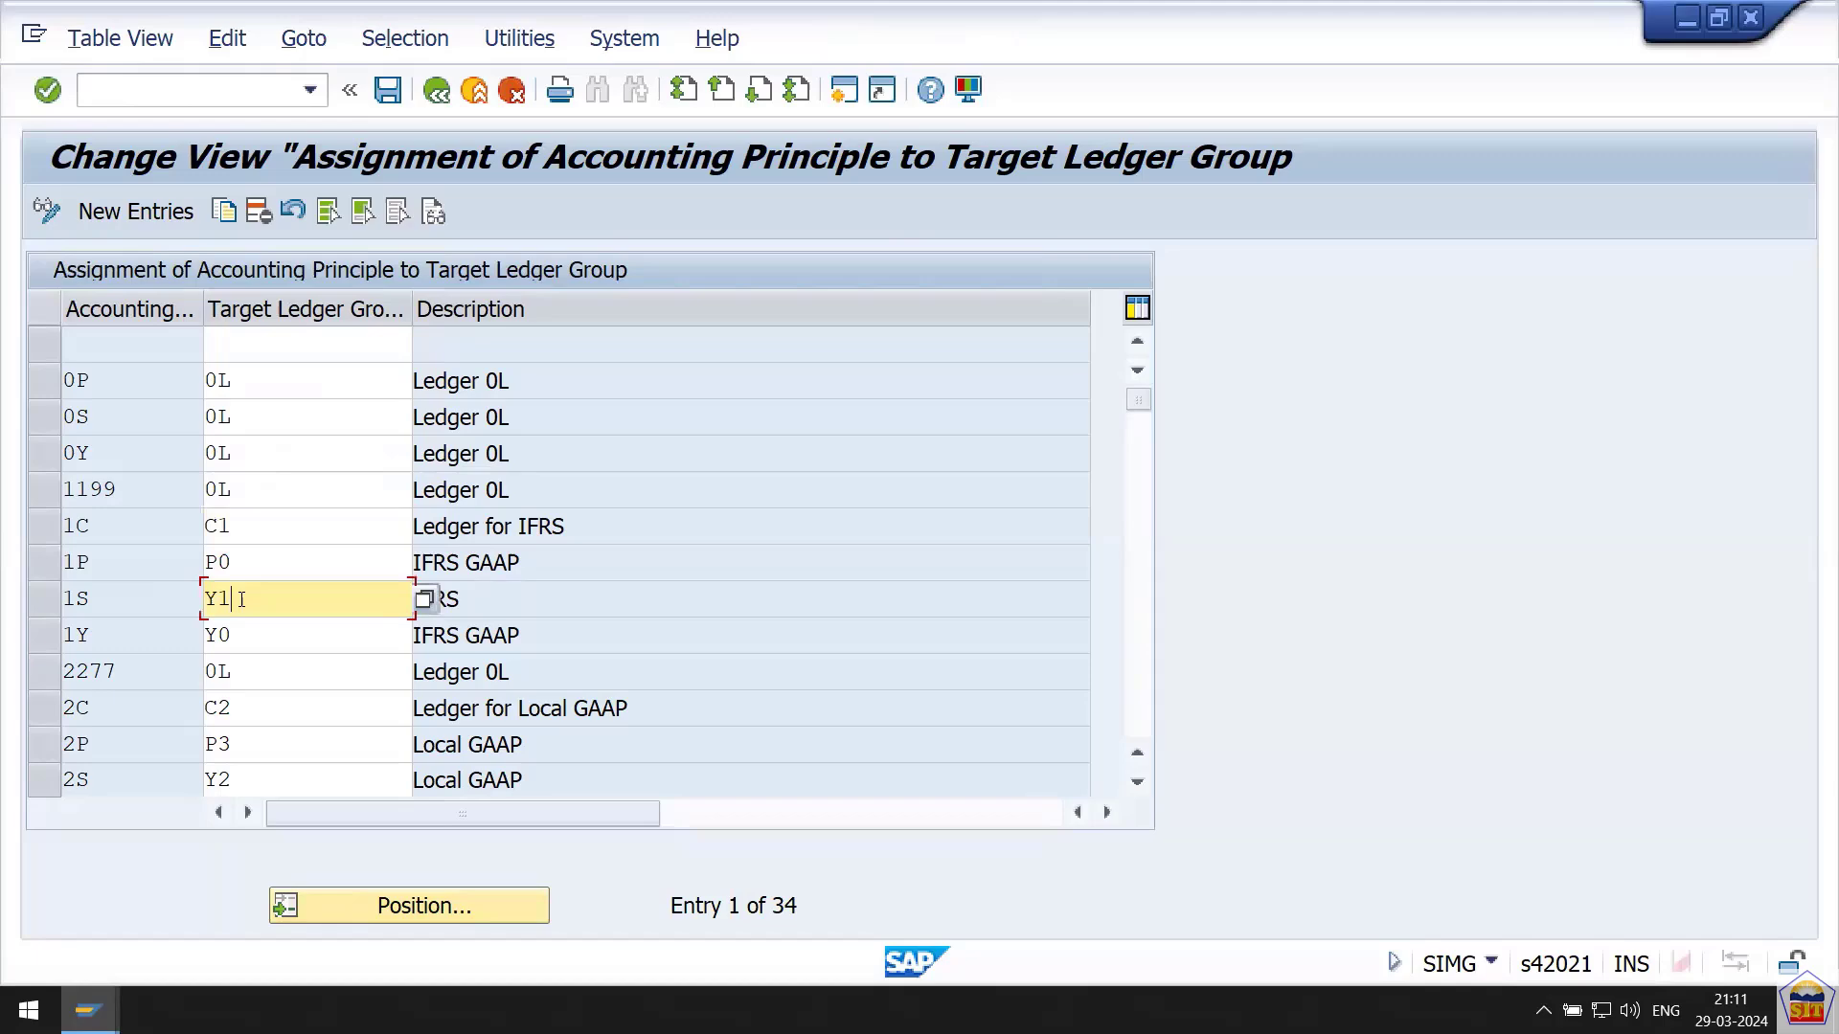
click(237, 527)
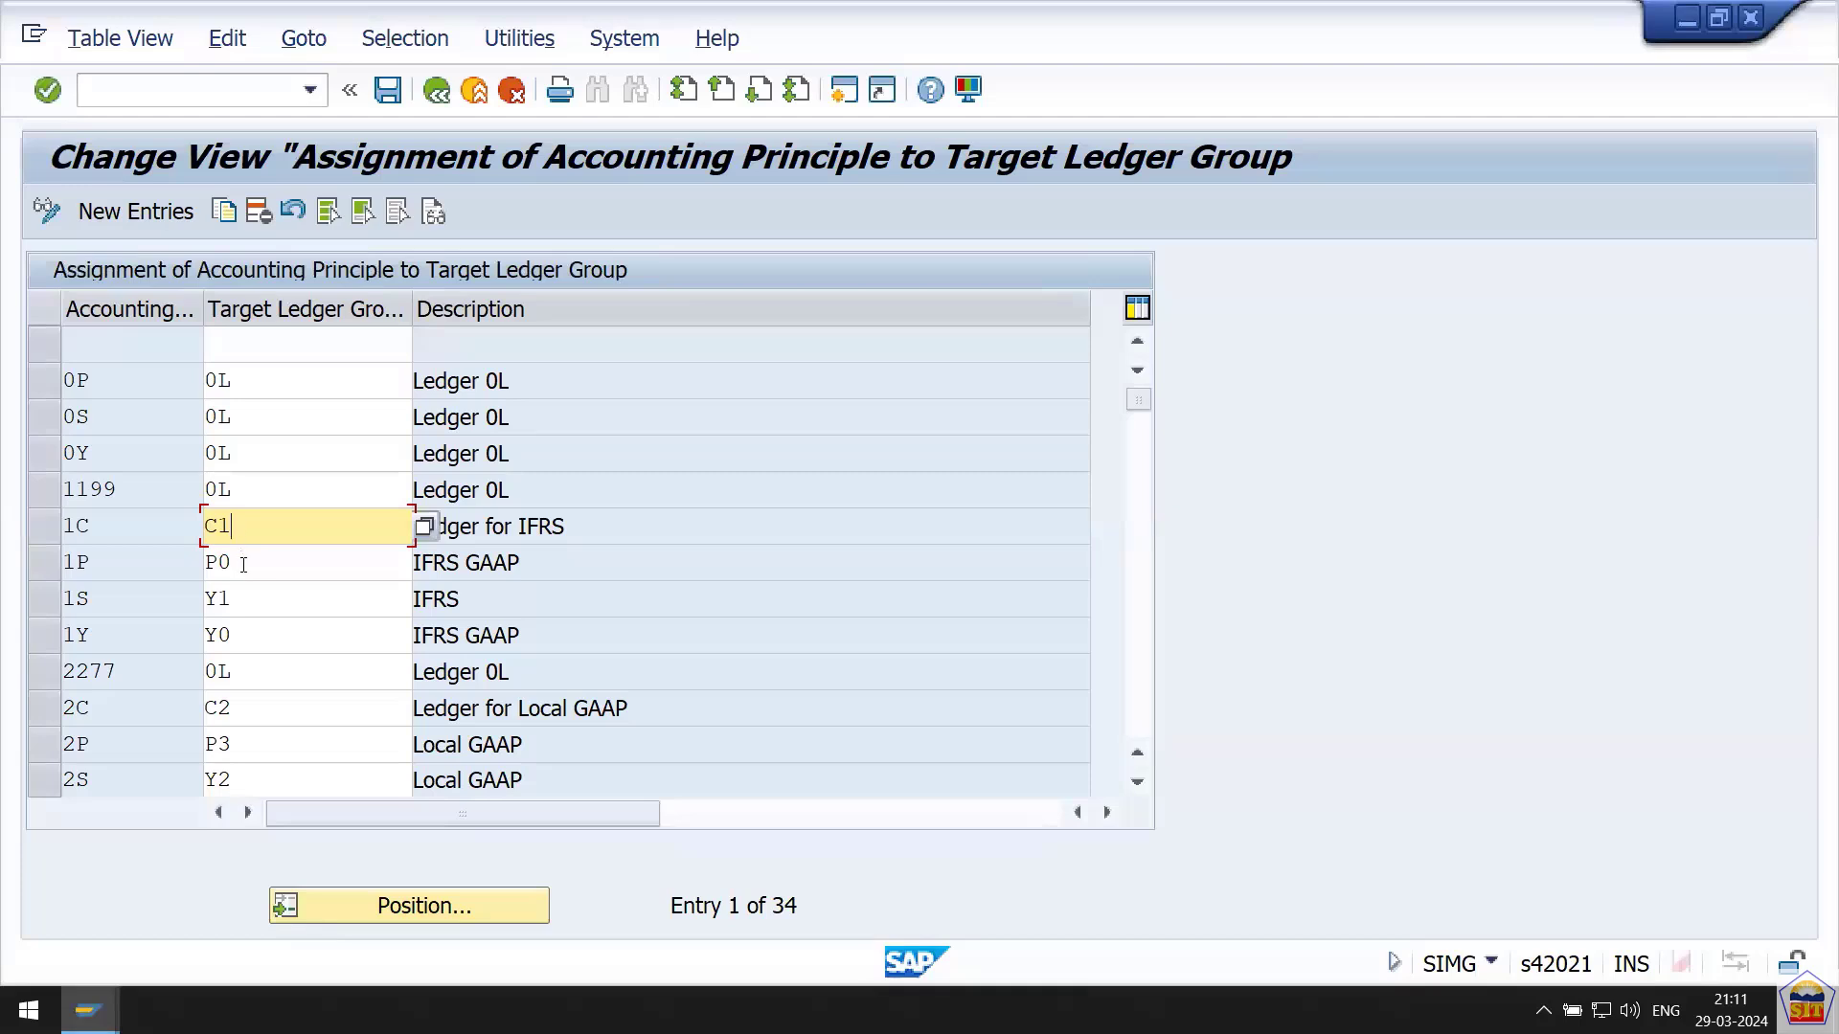
click(243, 565)
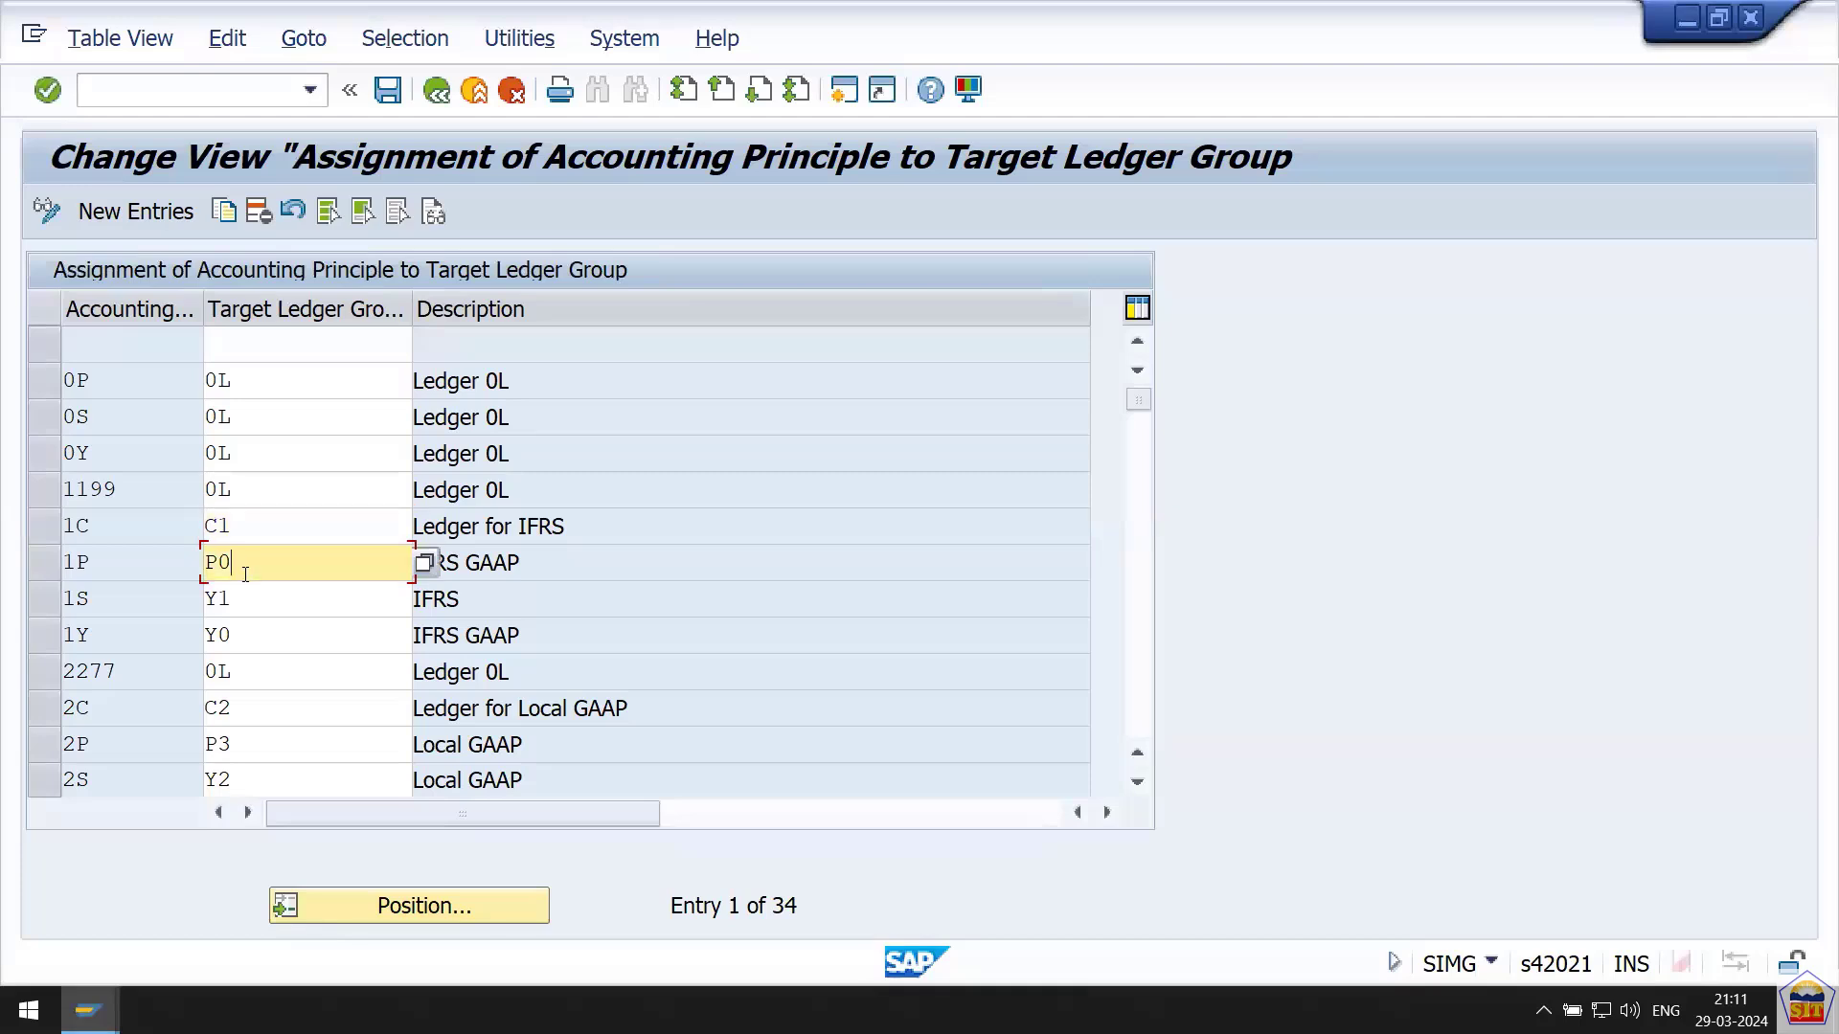
Save a new entry assigning accounting principle 2266 to target ledger group 0L and return to the implementation guide structure.
click(242, 490)
click(245, 526)
click(244, 574)
click(137, 212)
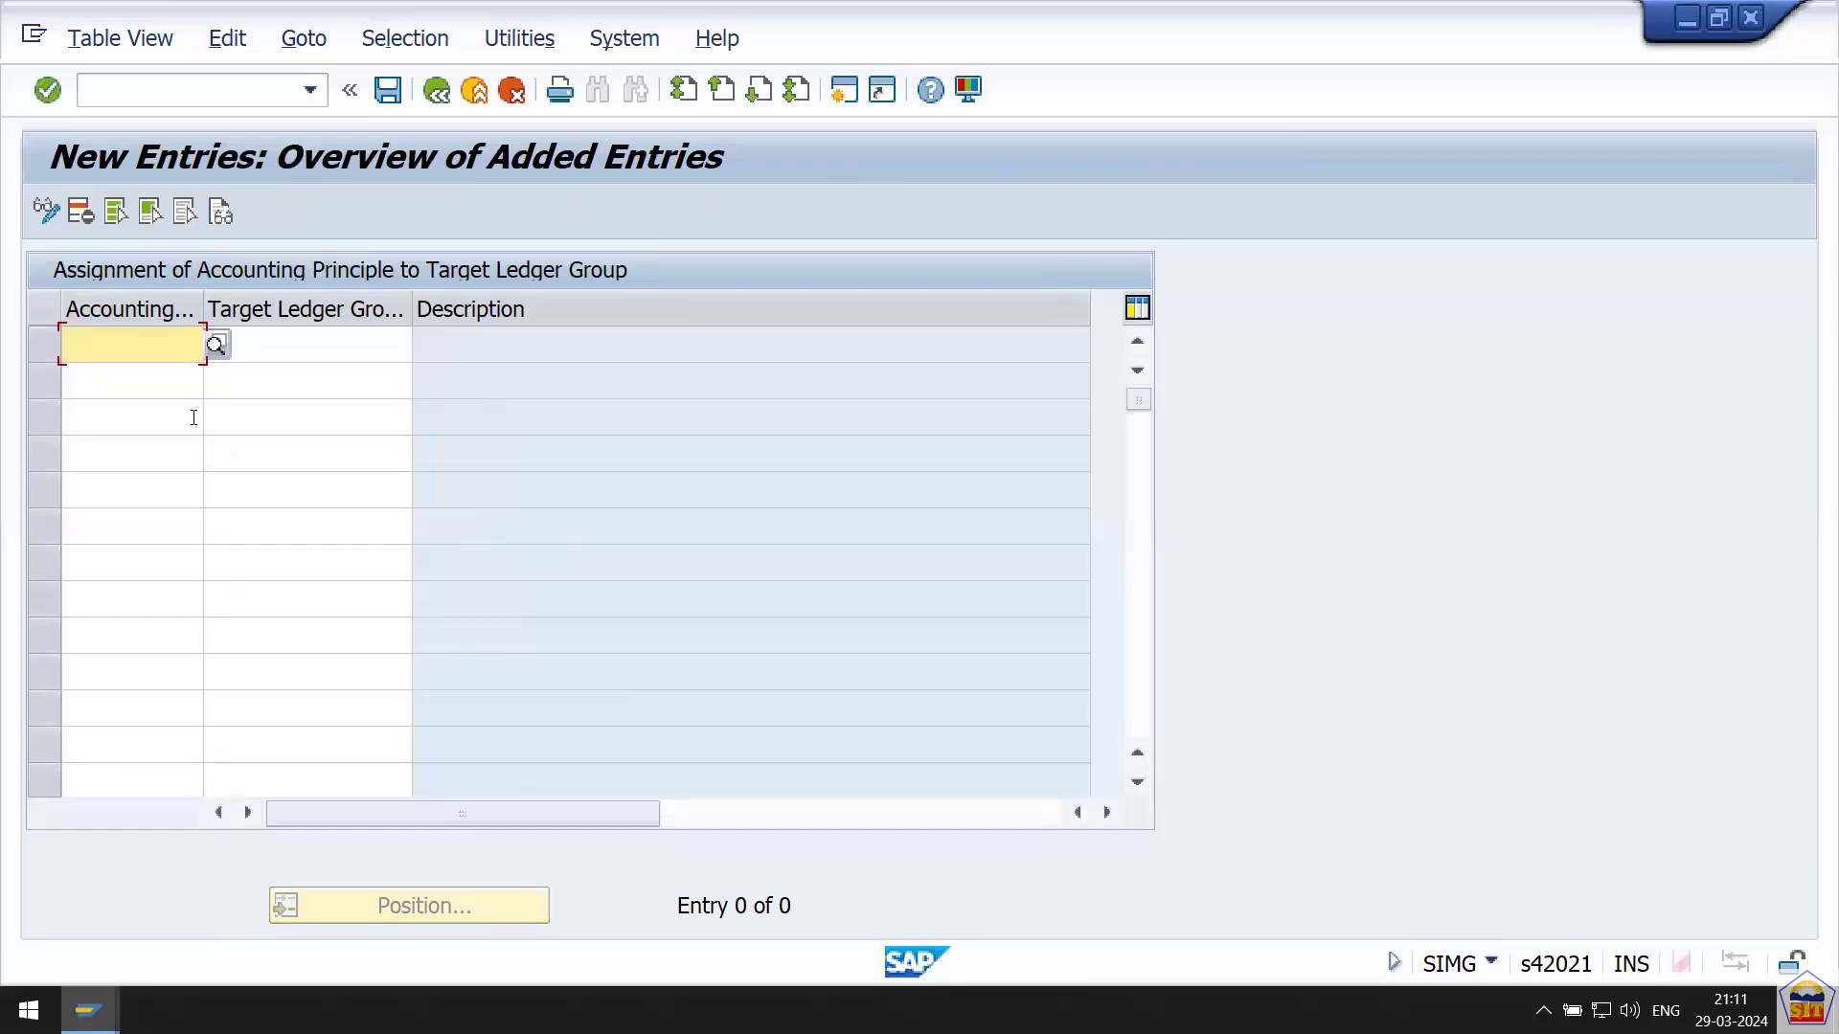
text(2266)
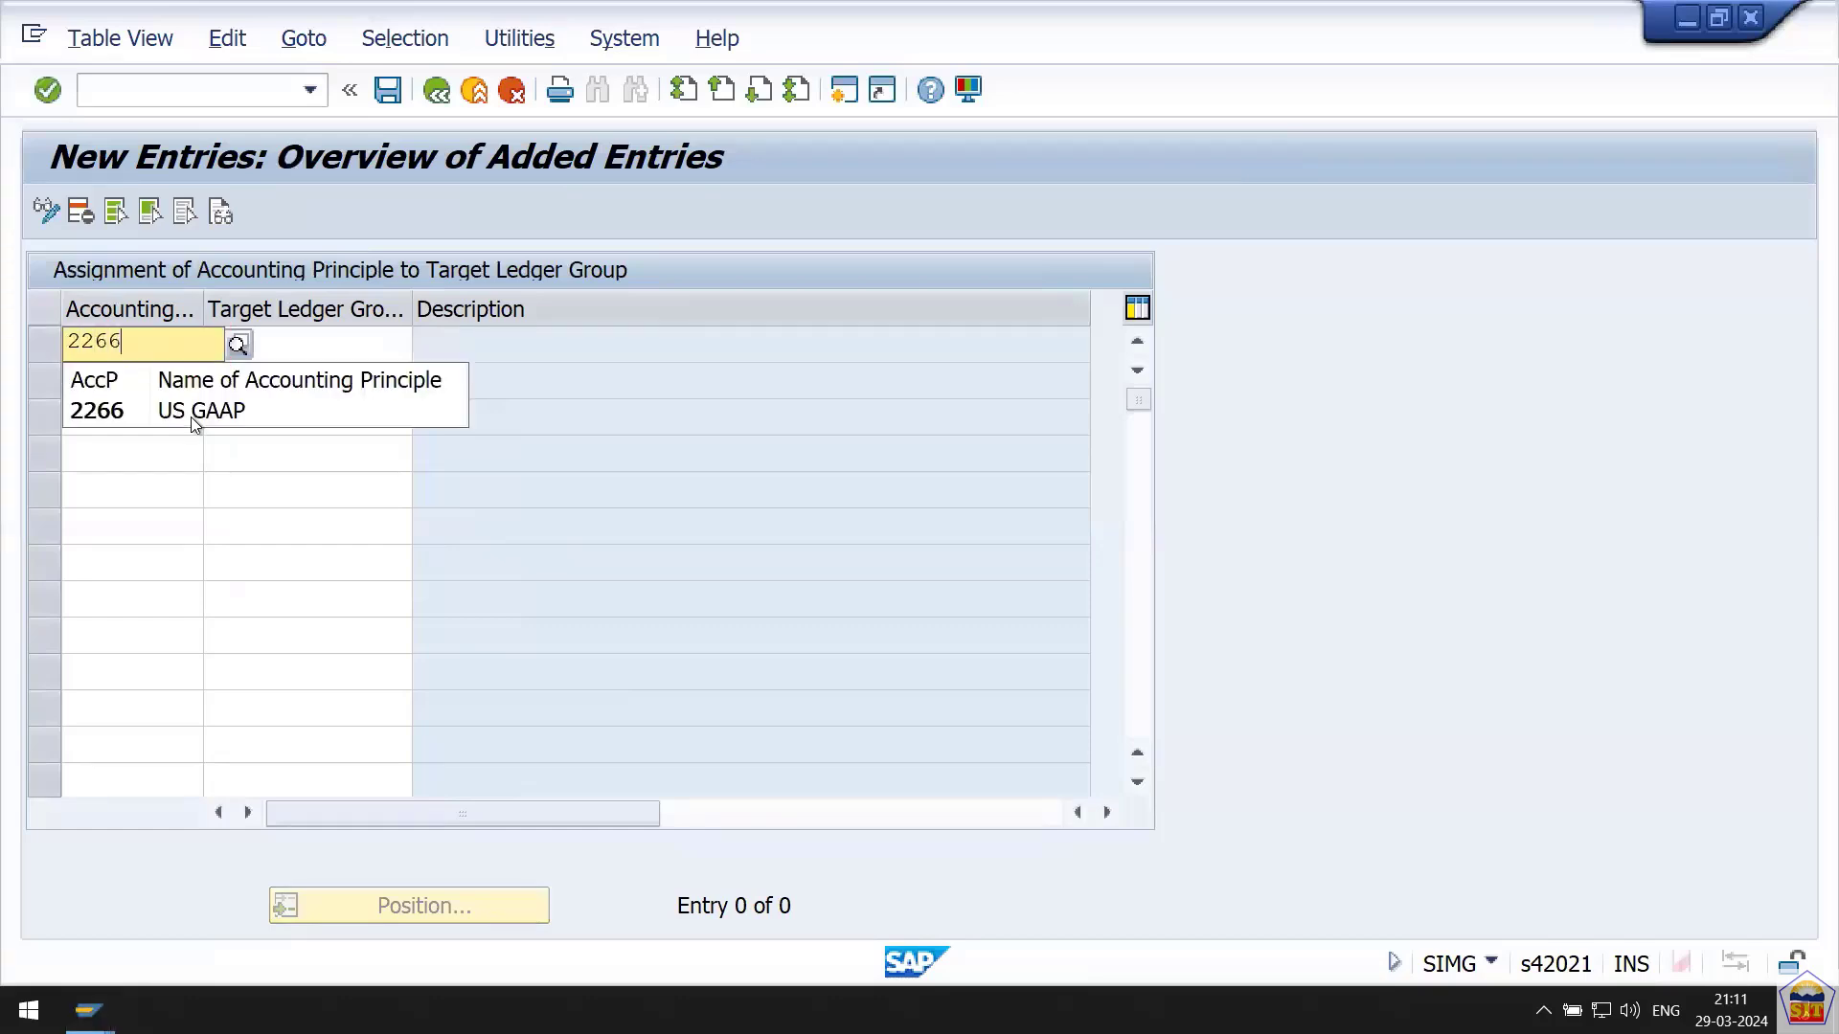
key(Tab)
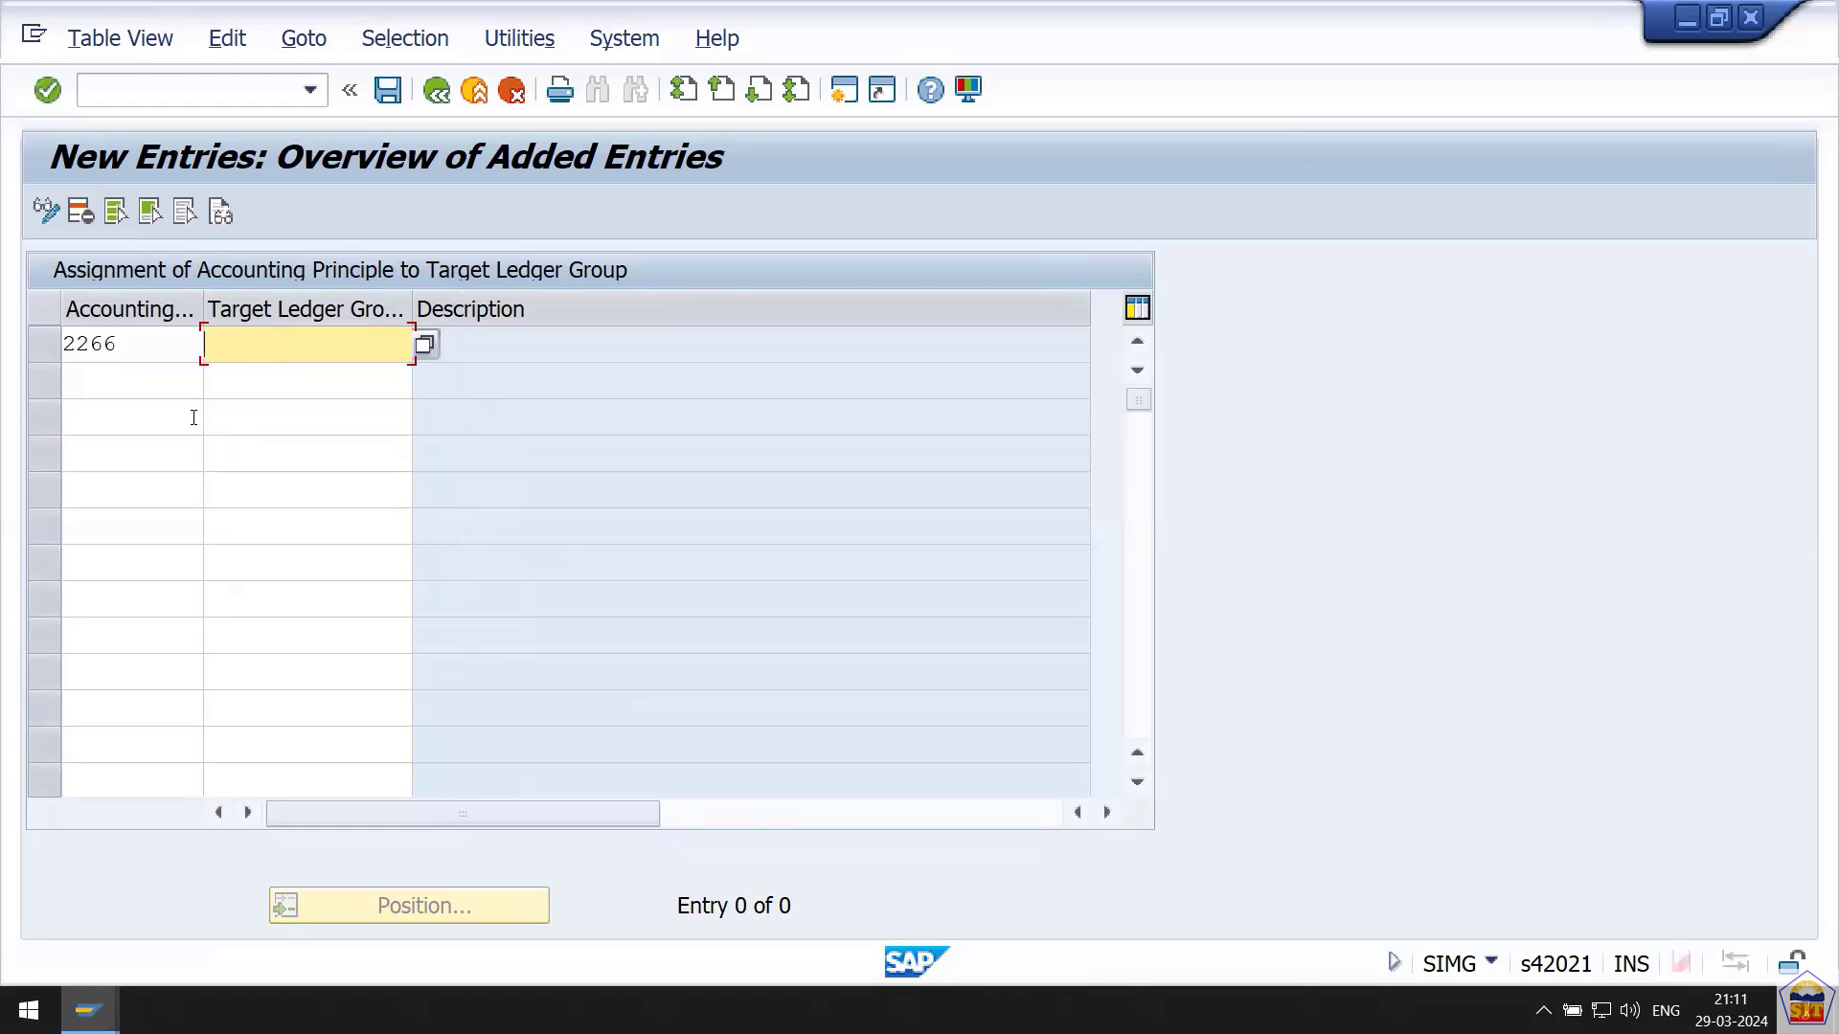
text(0l)
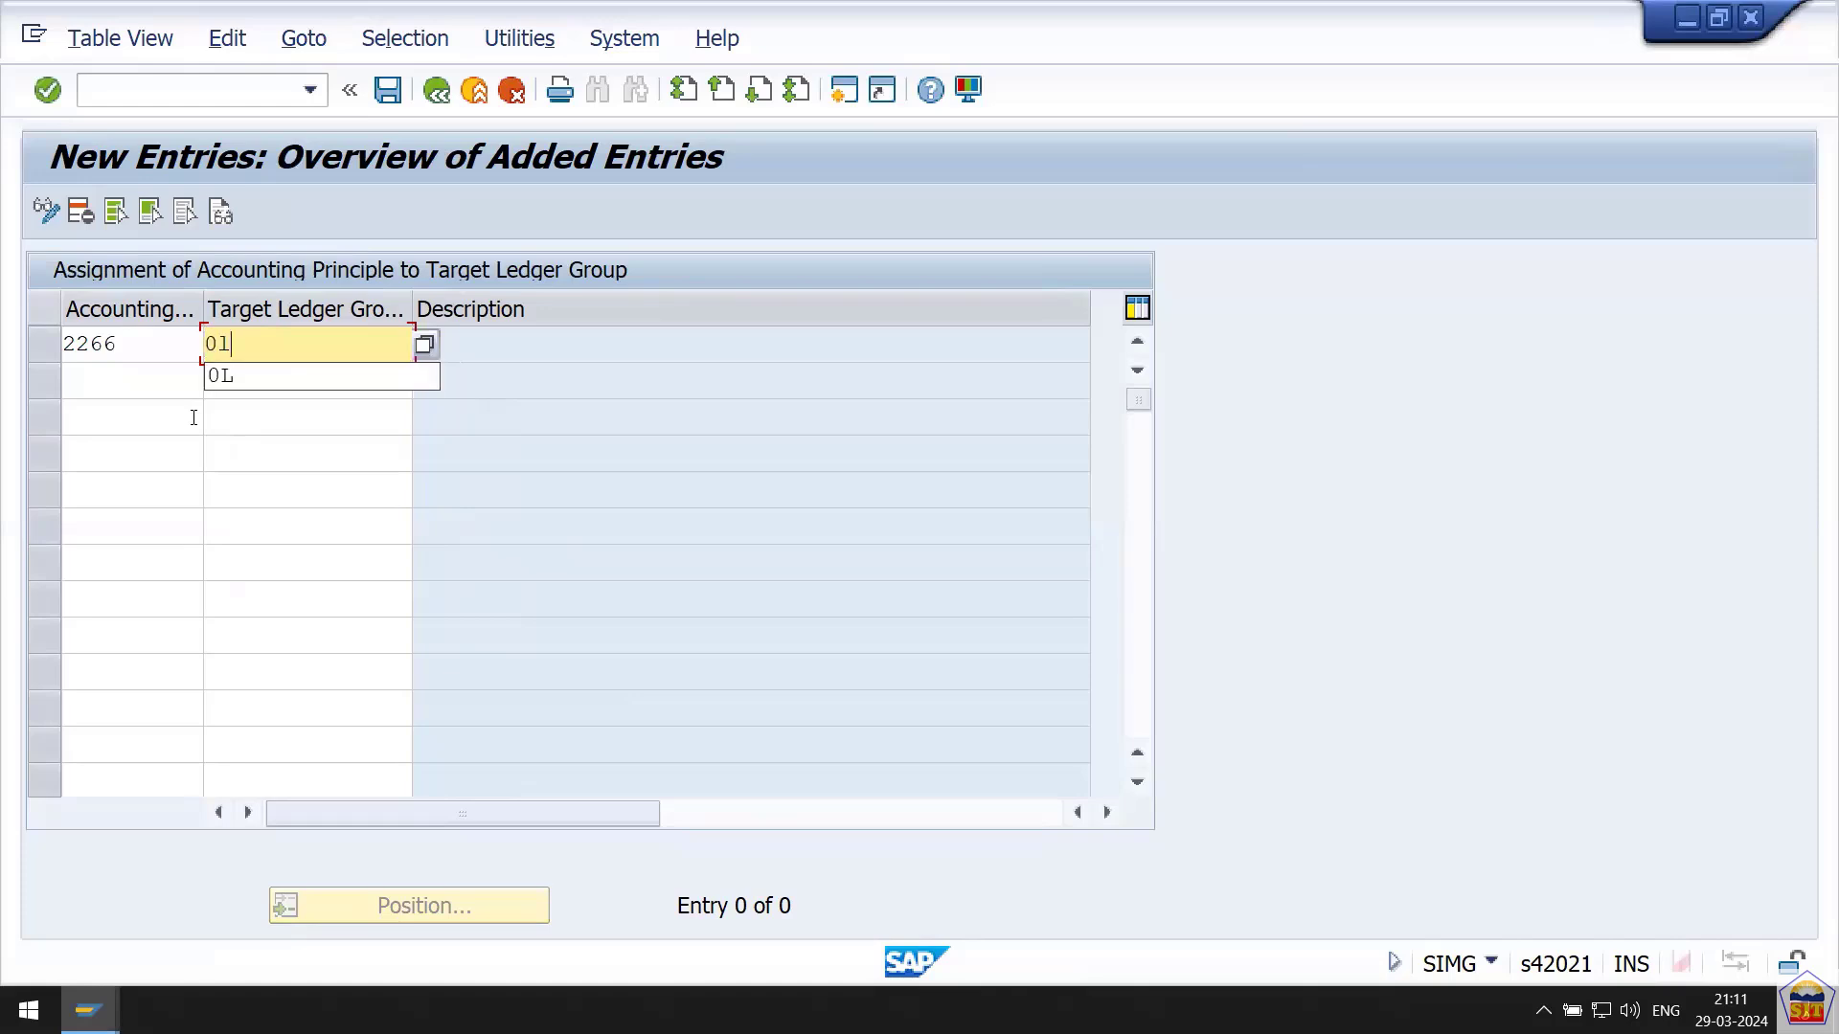
key(Down)
key(Return)
key(Return)
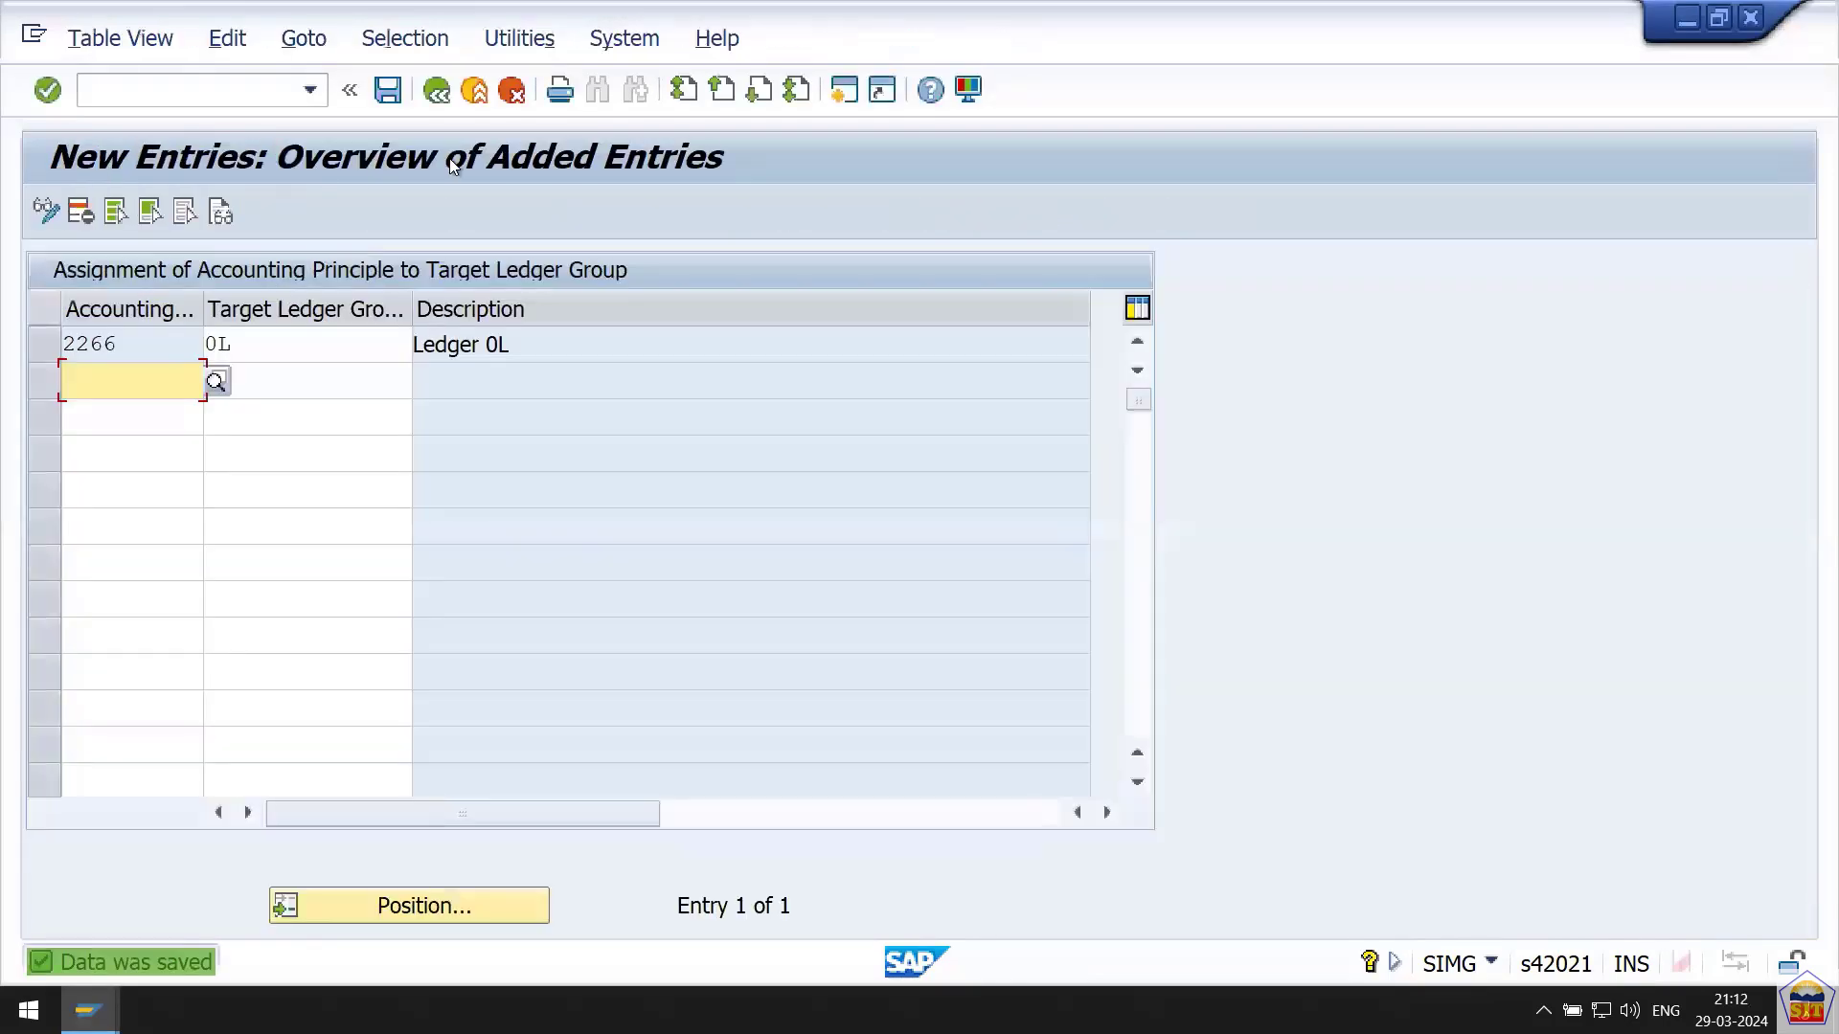
click(437, 92)
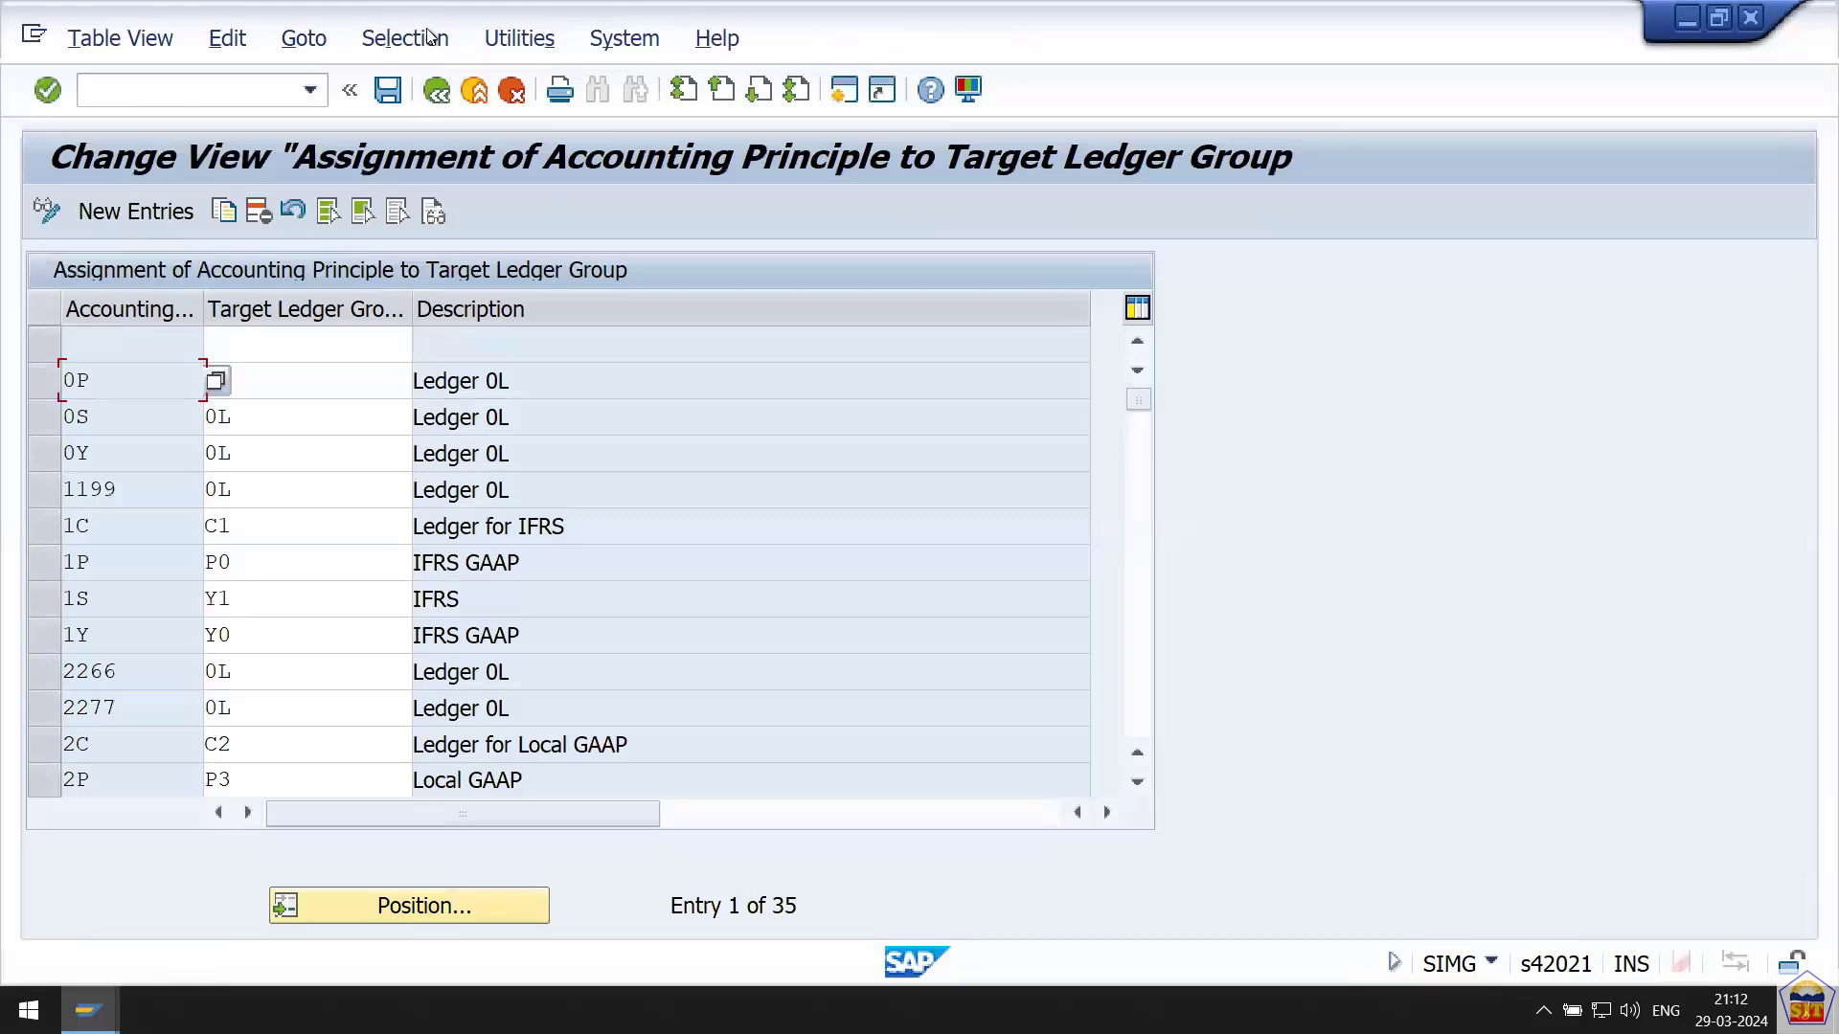
click(437, 92)
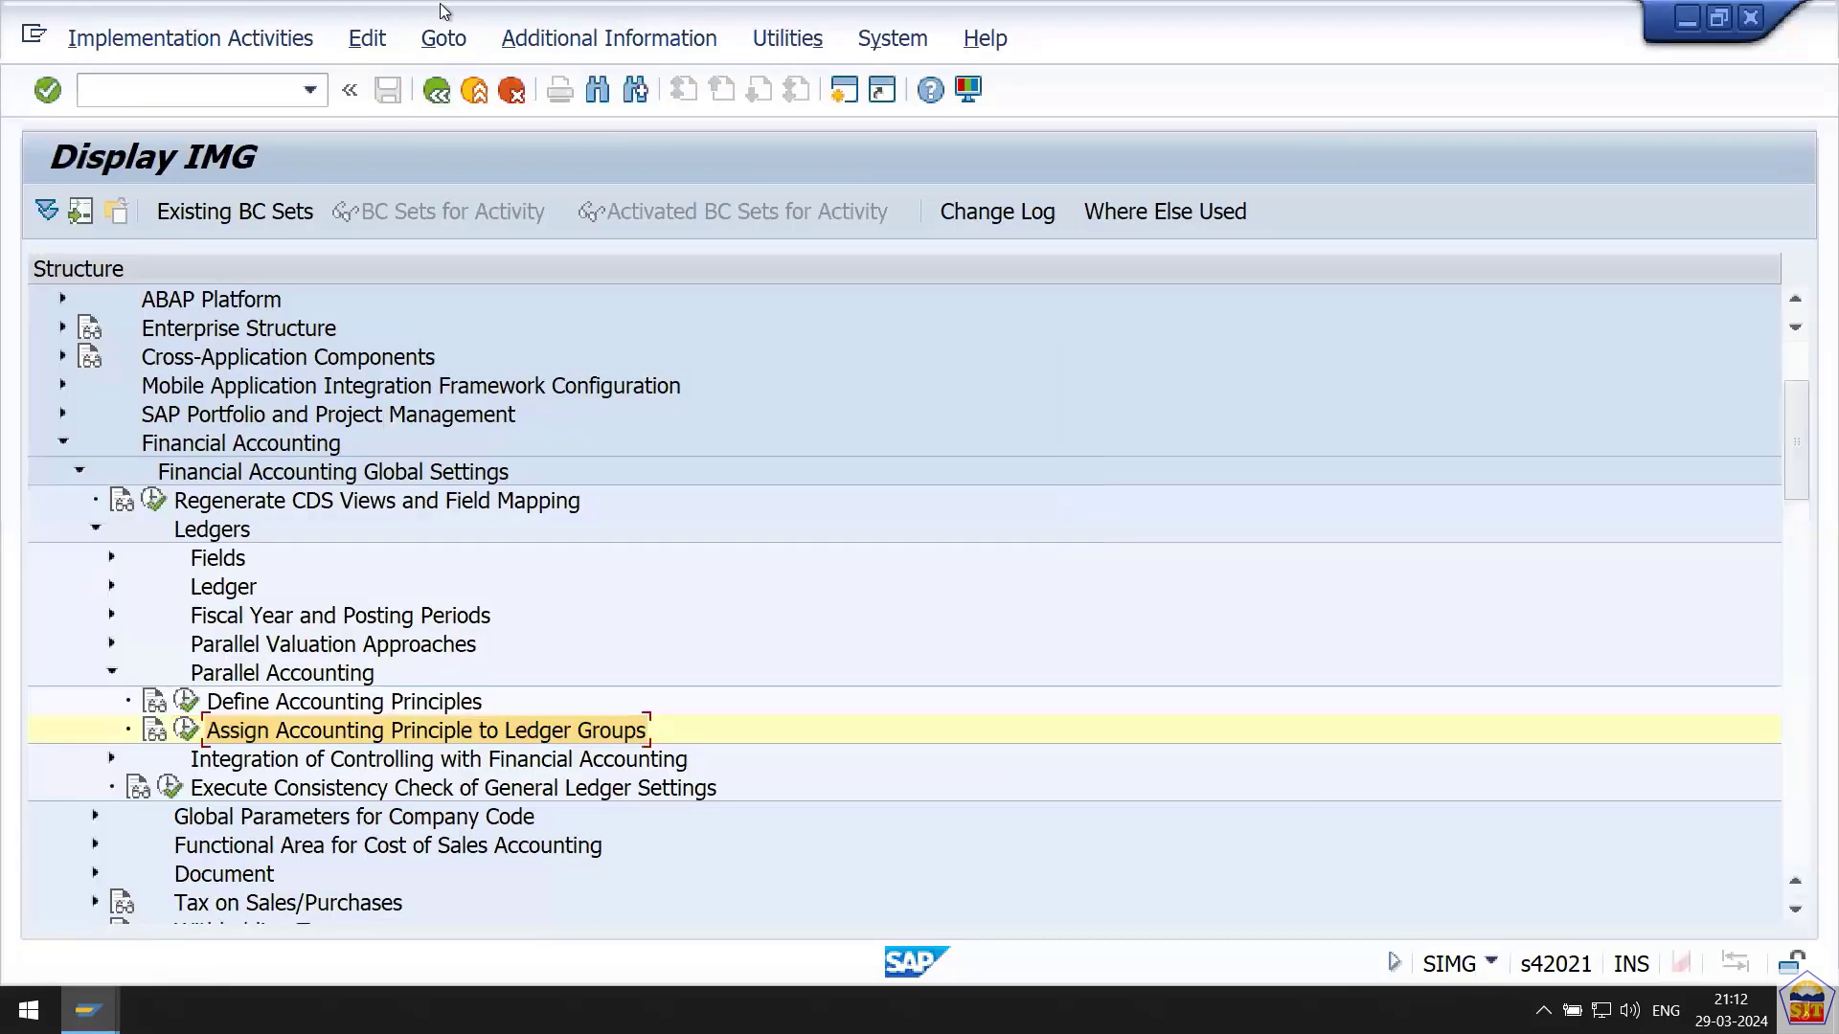
Switch to the Word notes and read Step 15, Maintain Ledger, including its path and the currency conversion settings.
mouse_move(565, 11)
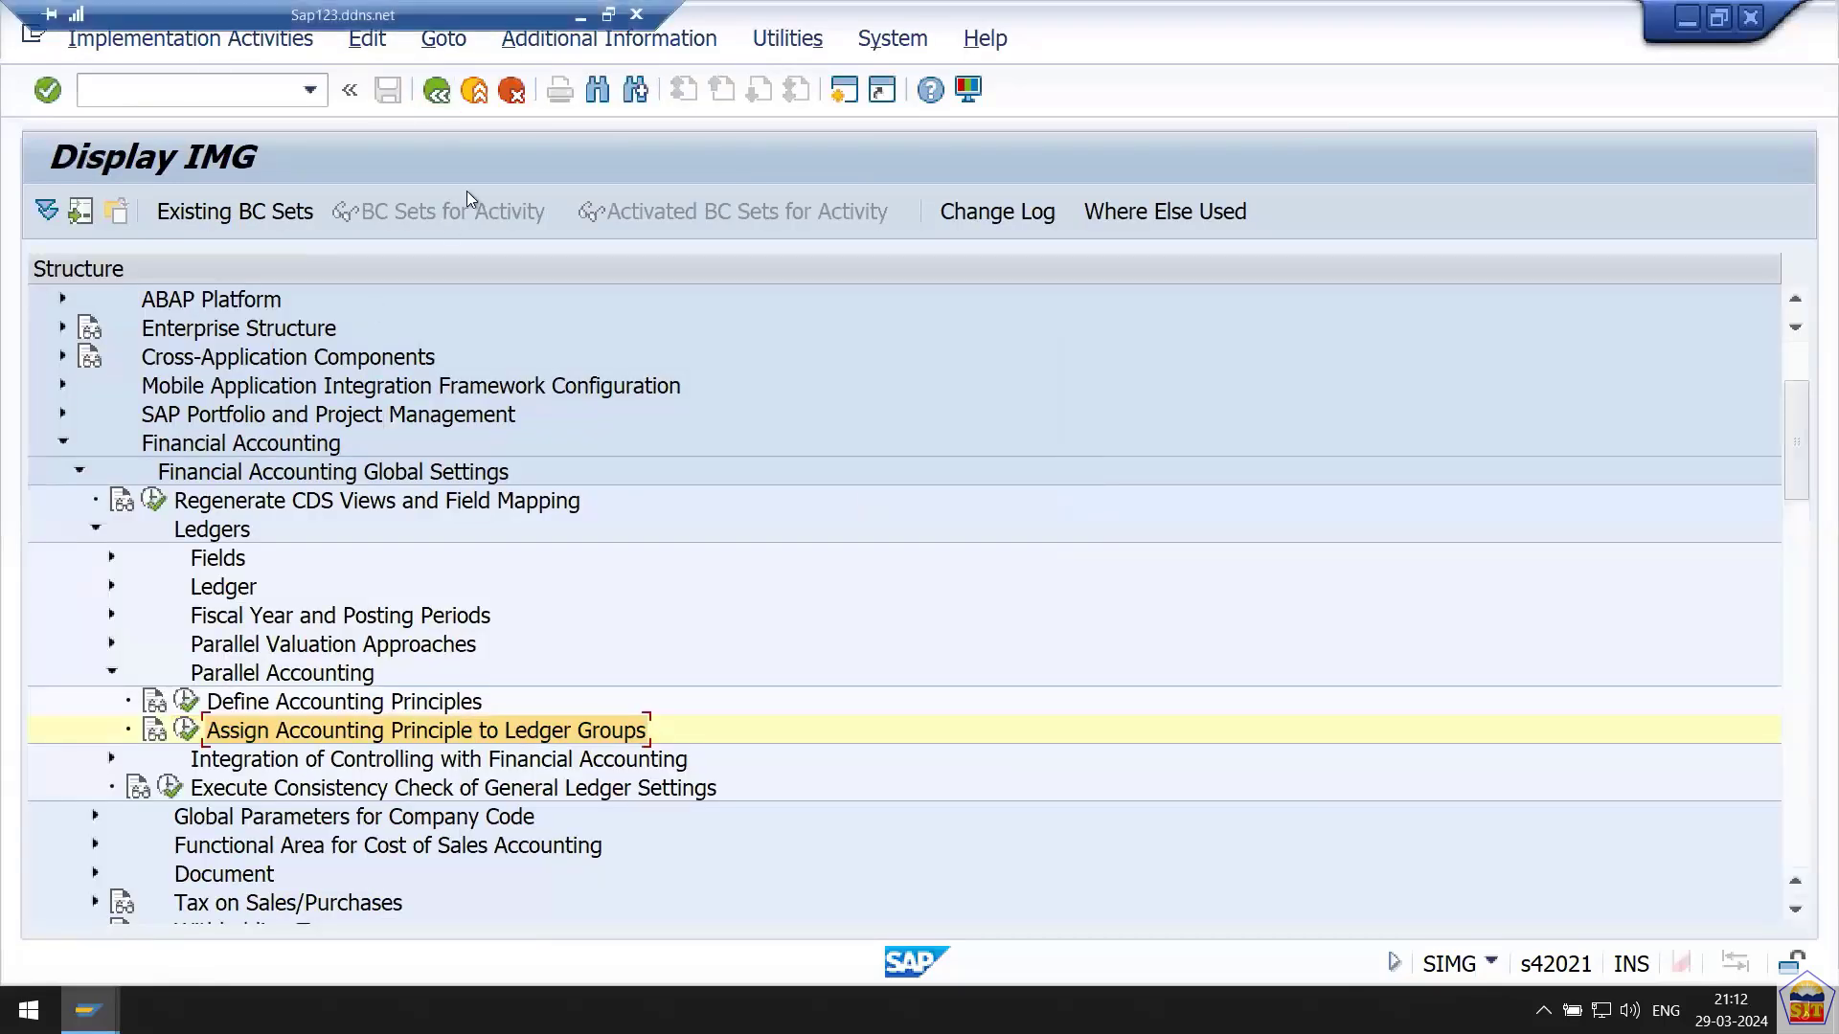
click(580, 15)
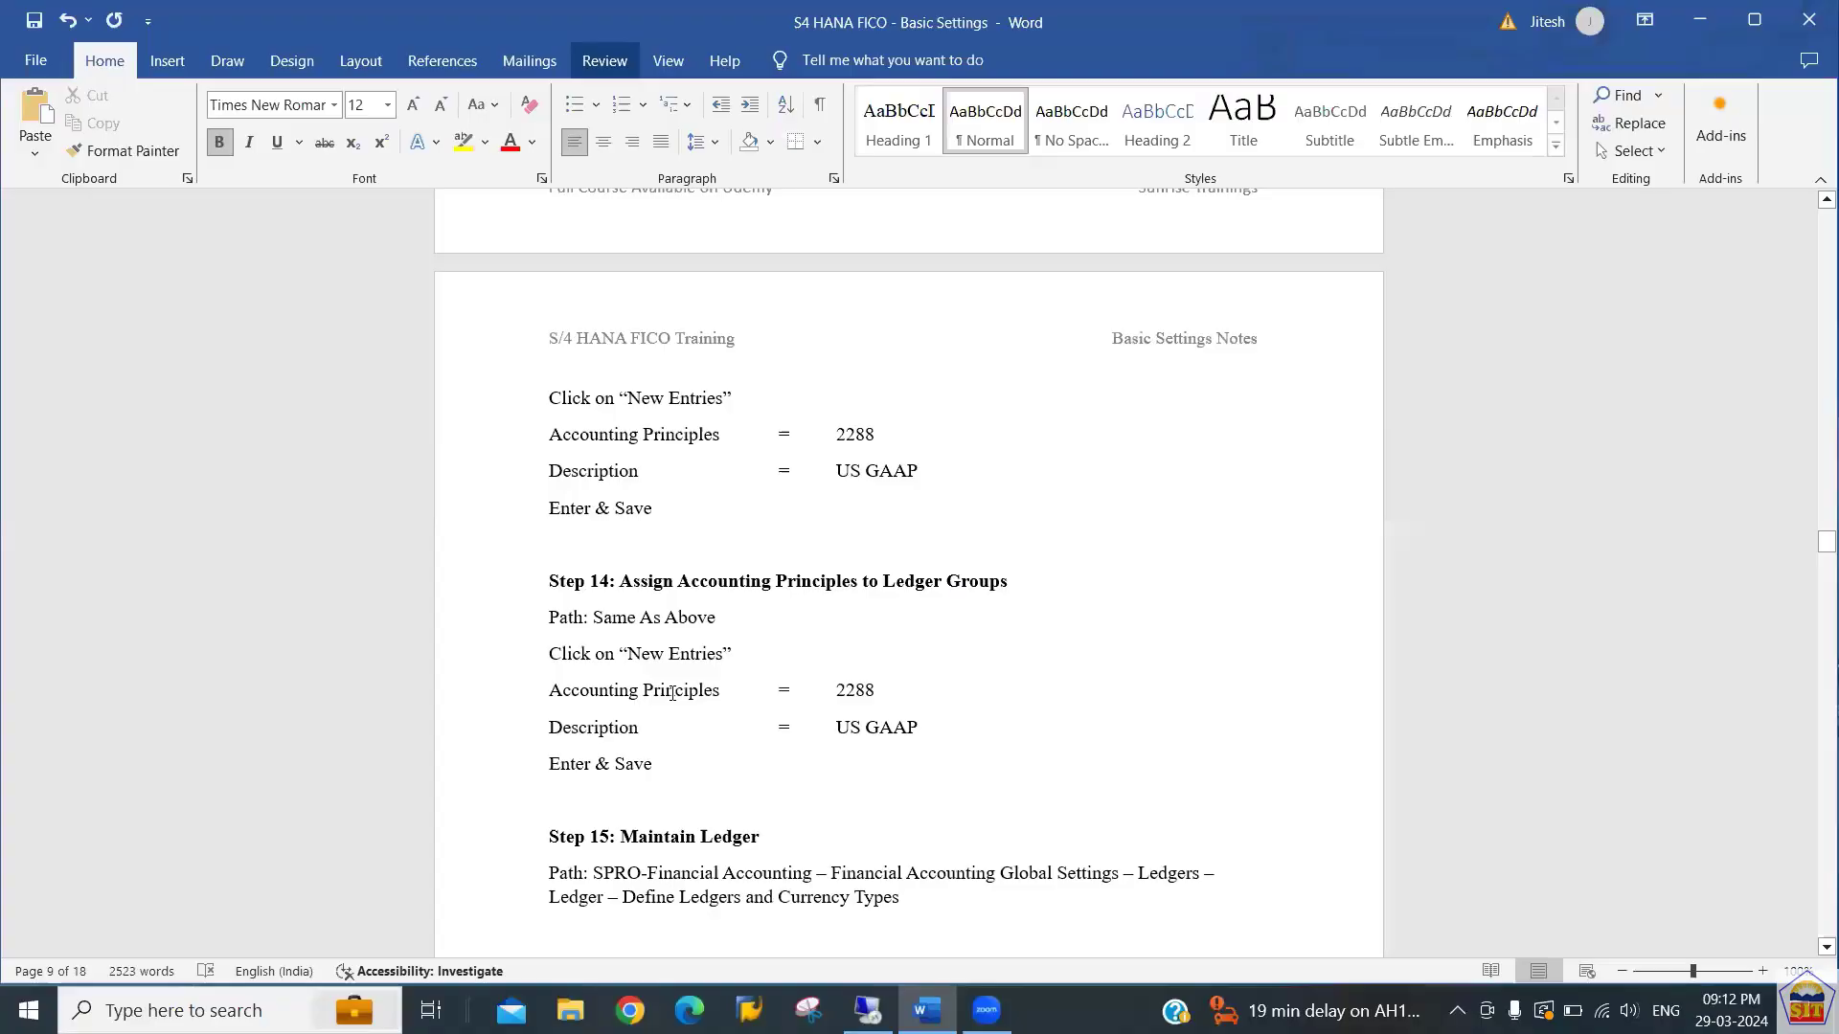
click(776, 816)
key(Down)
key(Down)
key(Down)
key(Down)
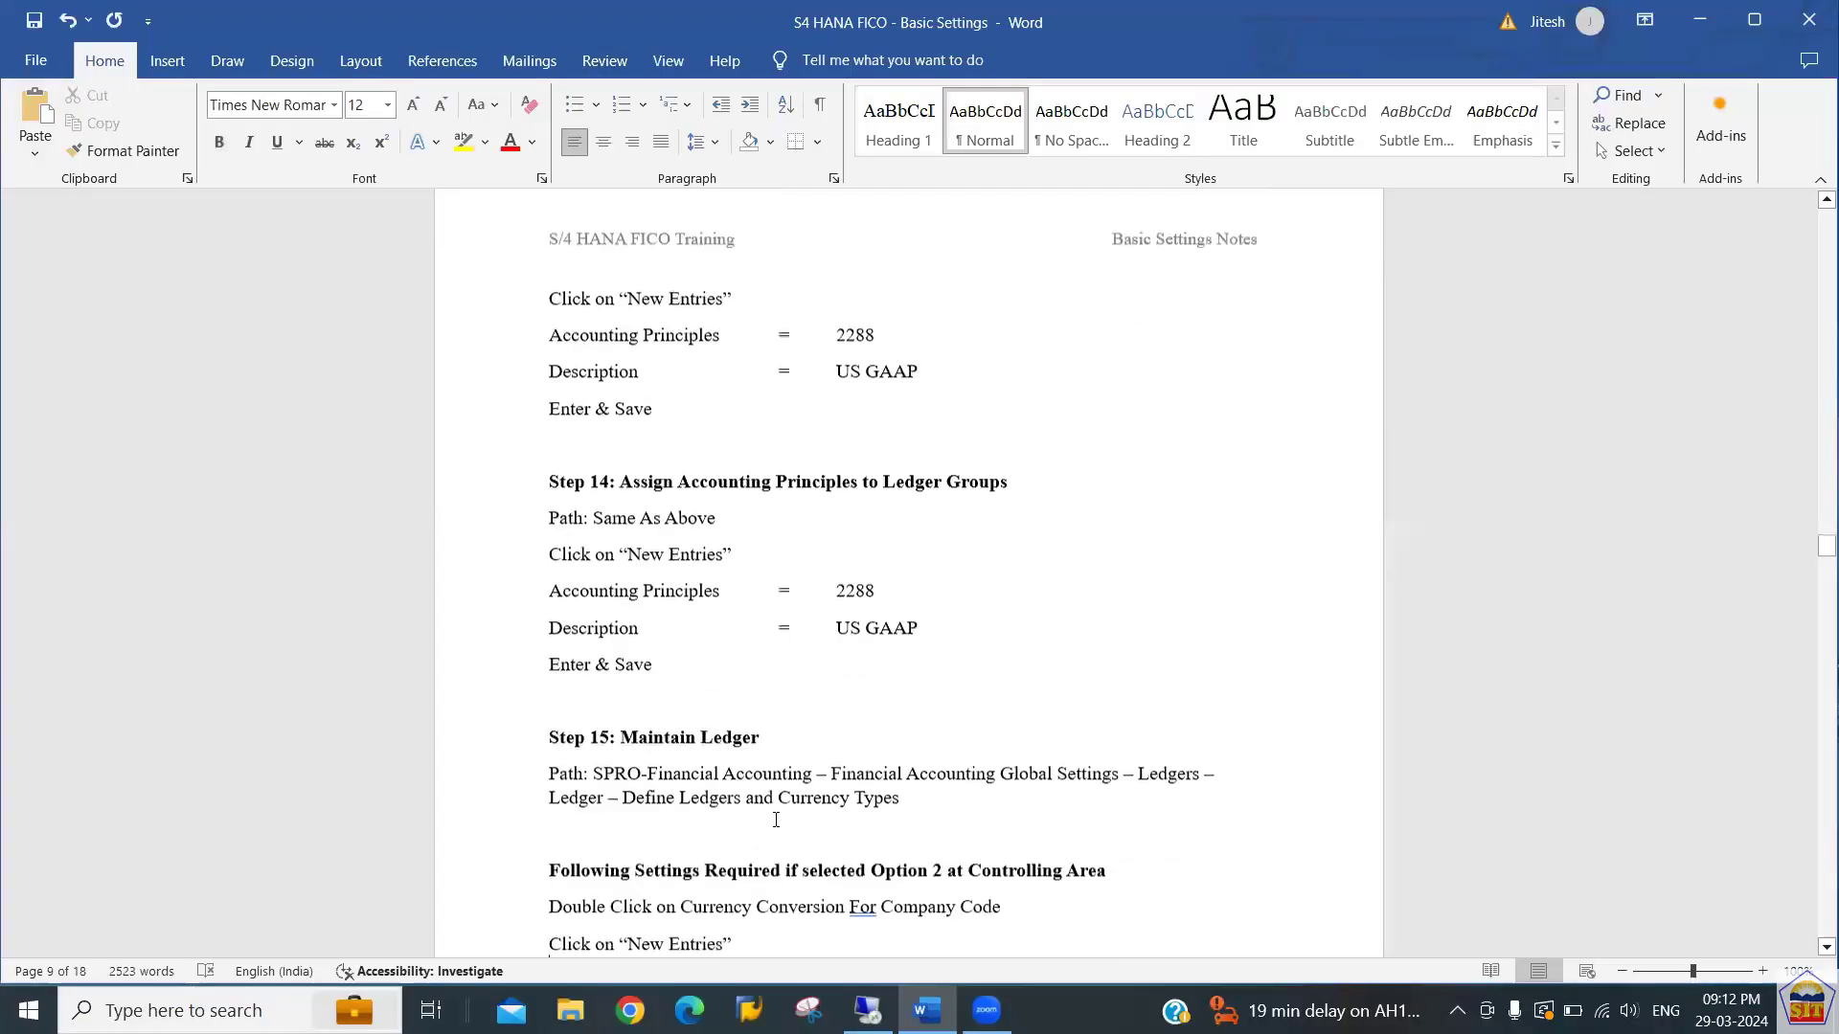
key(Down)
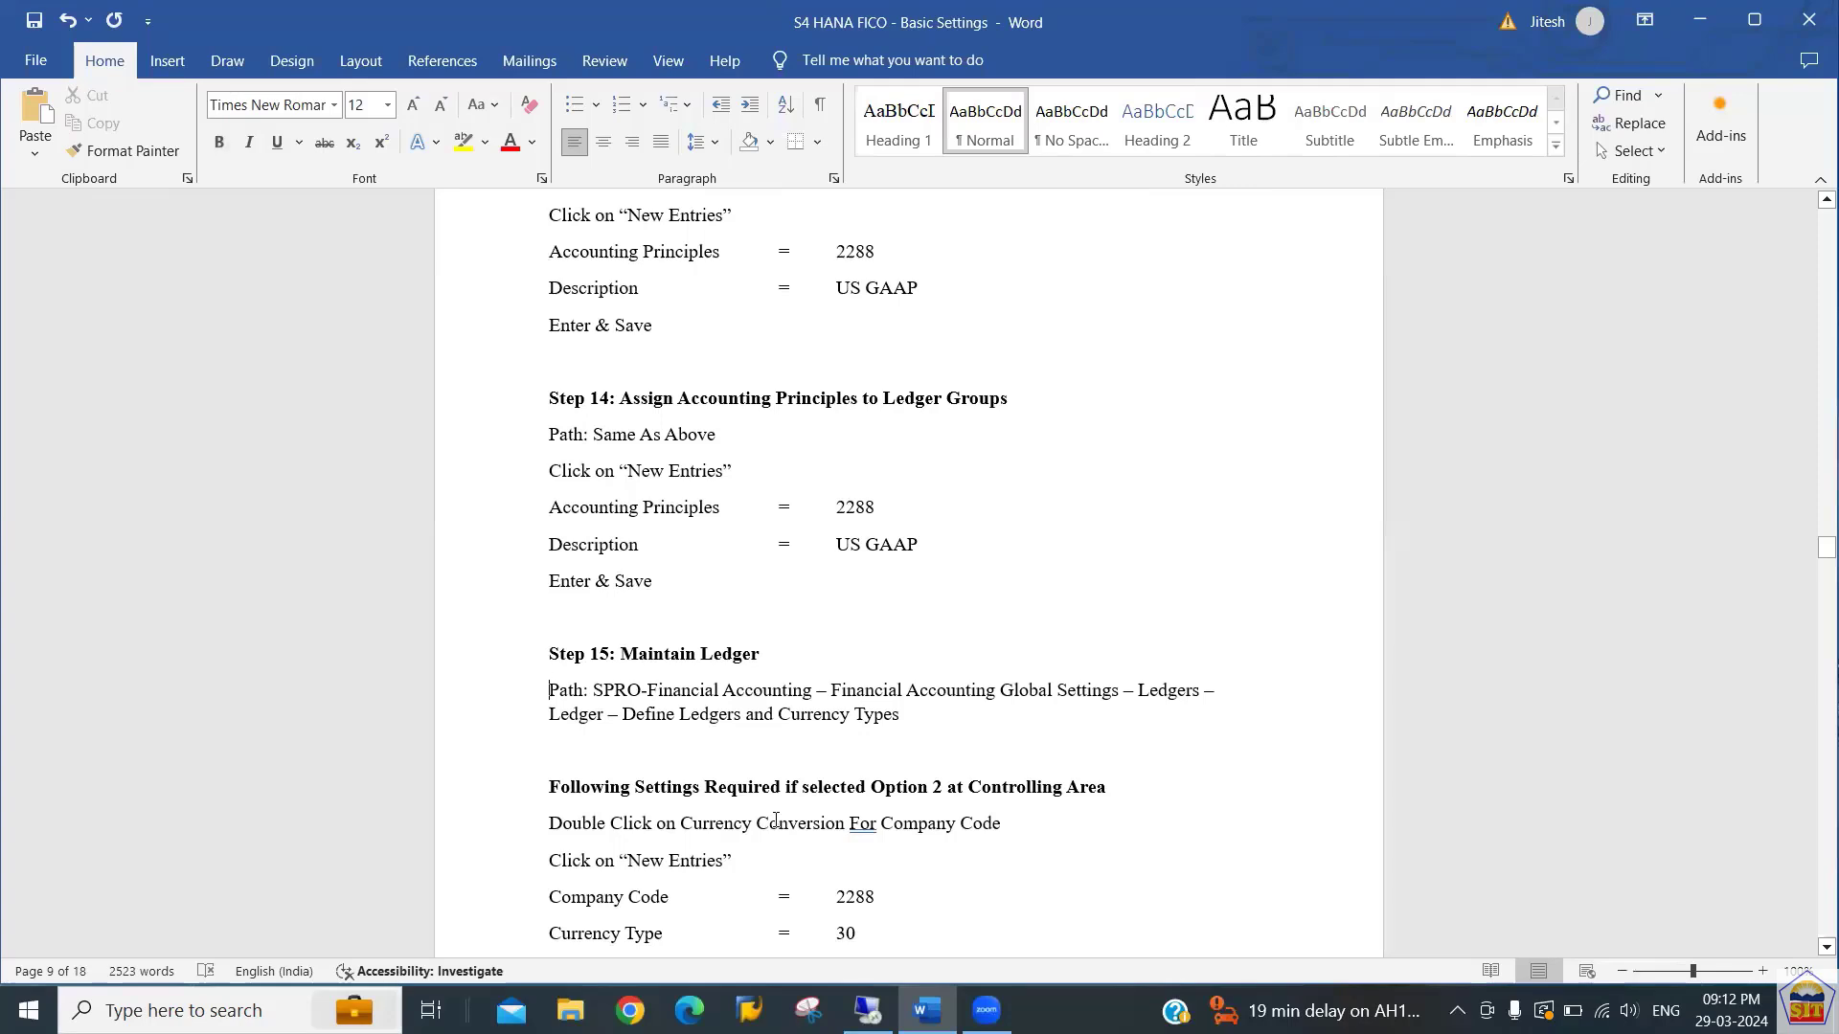
key(shift+Down)
key(shift+Down)
key(shift+Down)
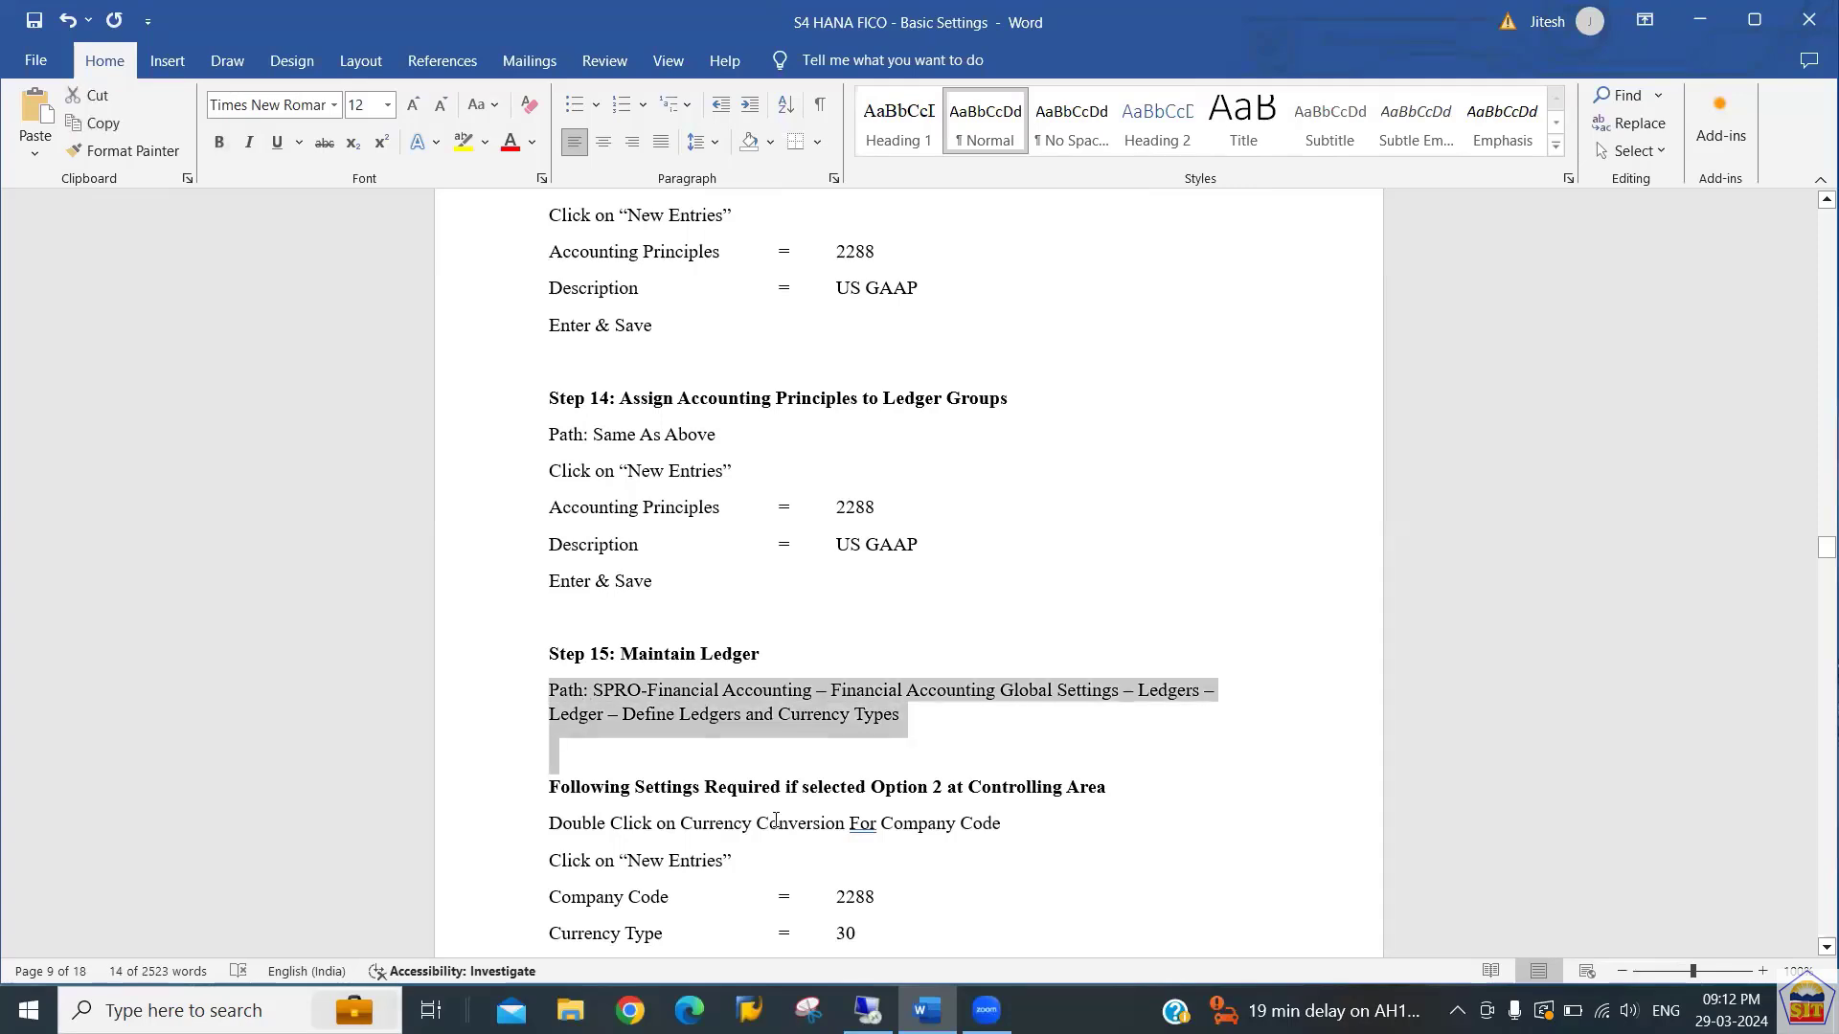
key(shift+Down)
key(shift+Down)
key(shift+Down)
key(shift+Down)
key(shift+Down)
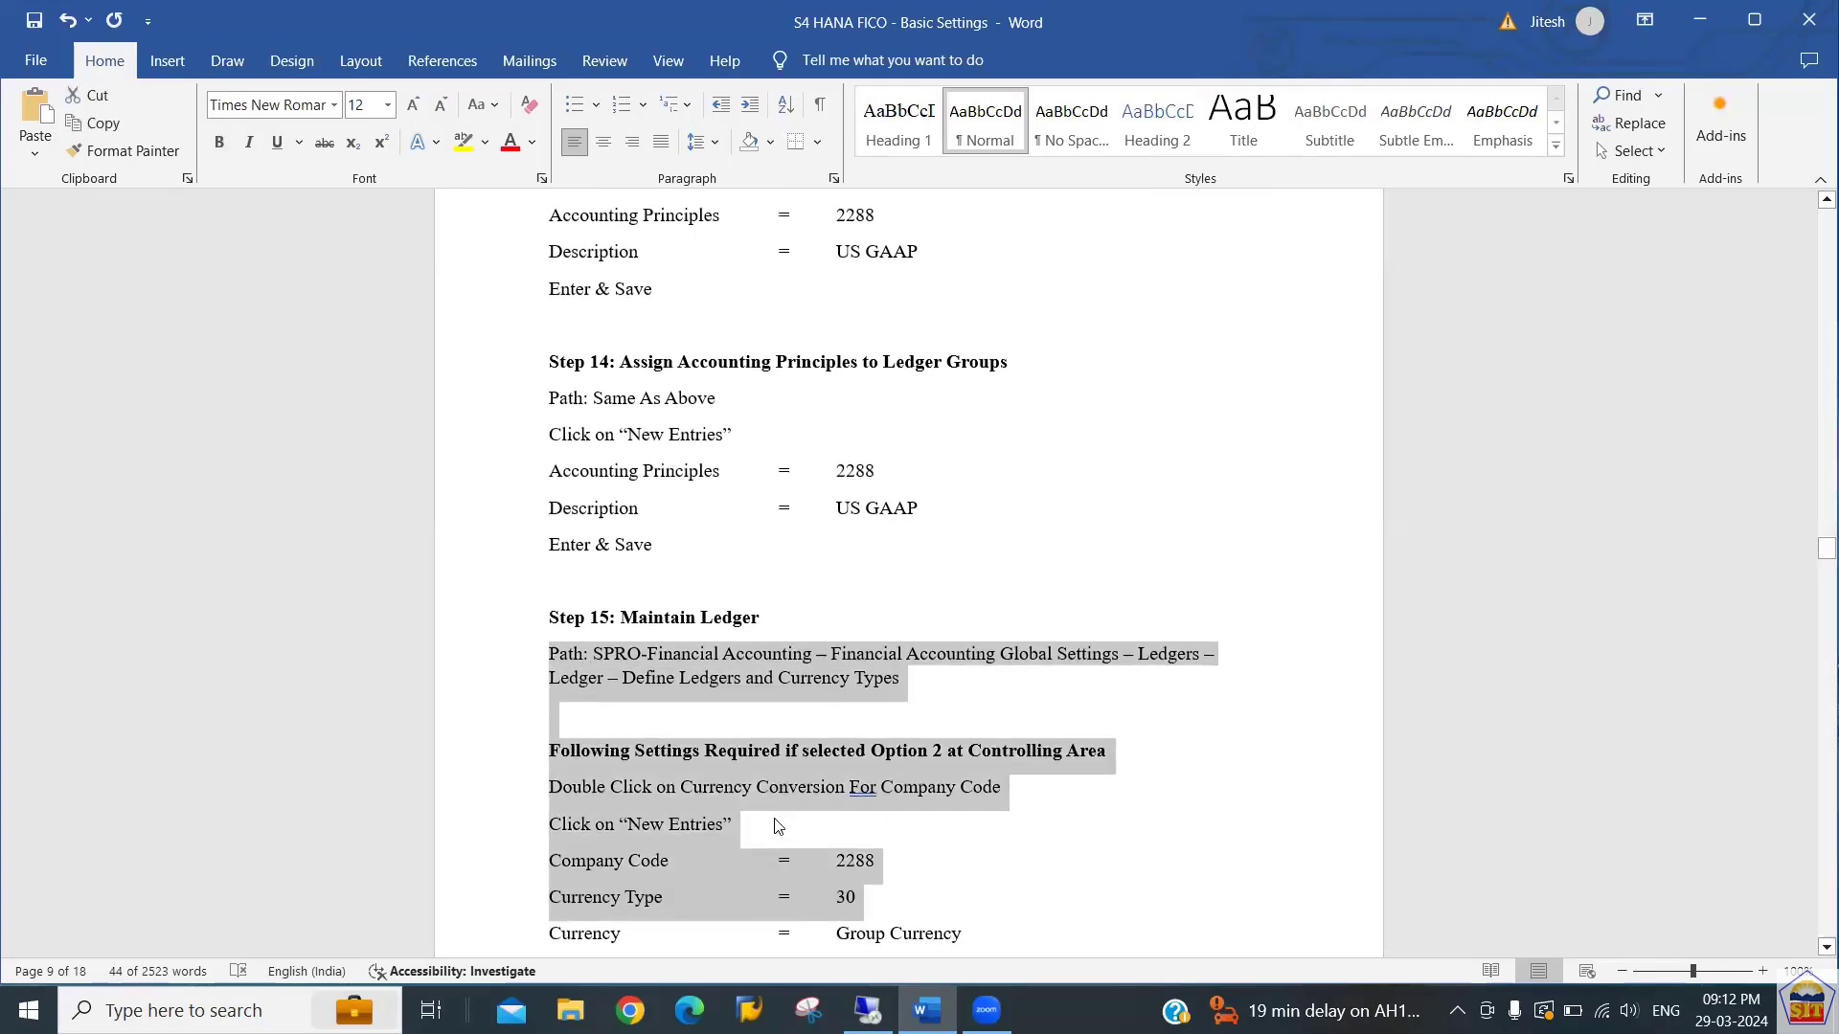
Append "- TCode FINSC_Ledger" to the end of the path in Step 15, Maintain Ledger.
key(Down)
key(Up)
key(Up)
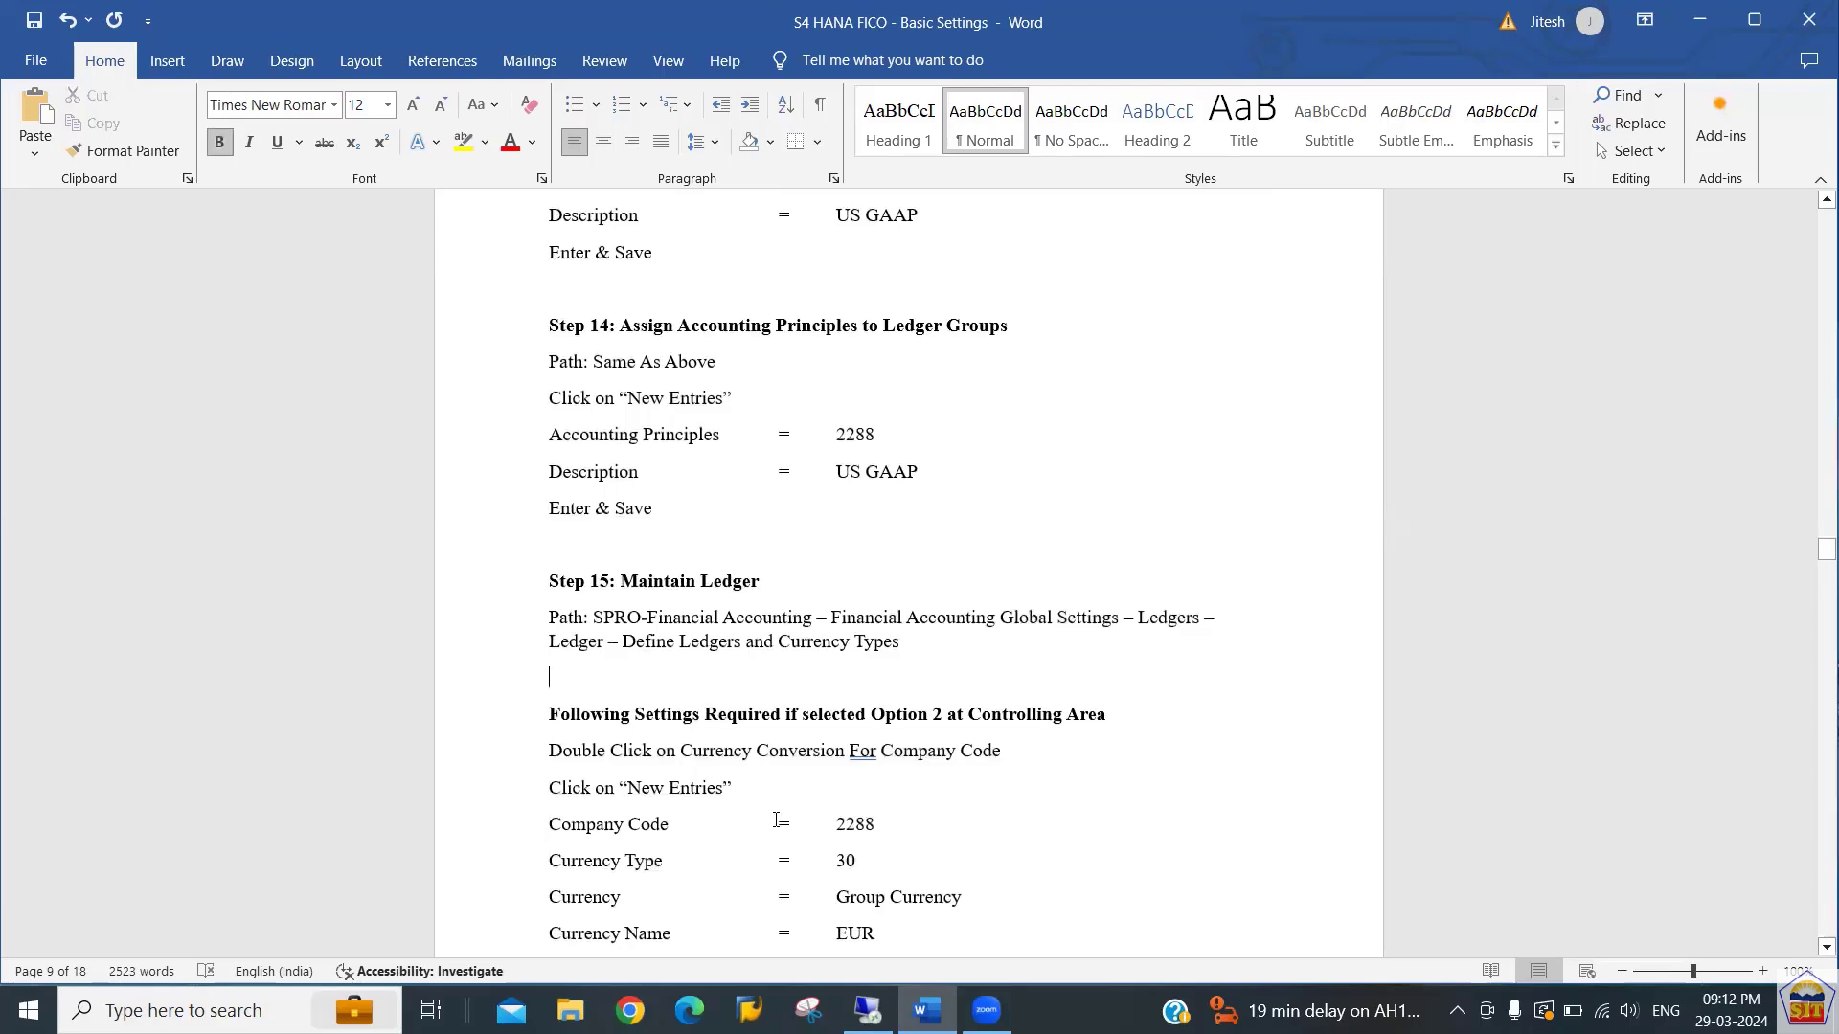
key(Left)
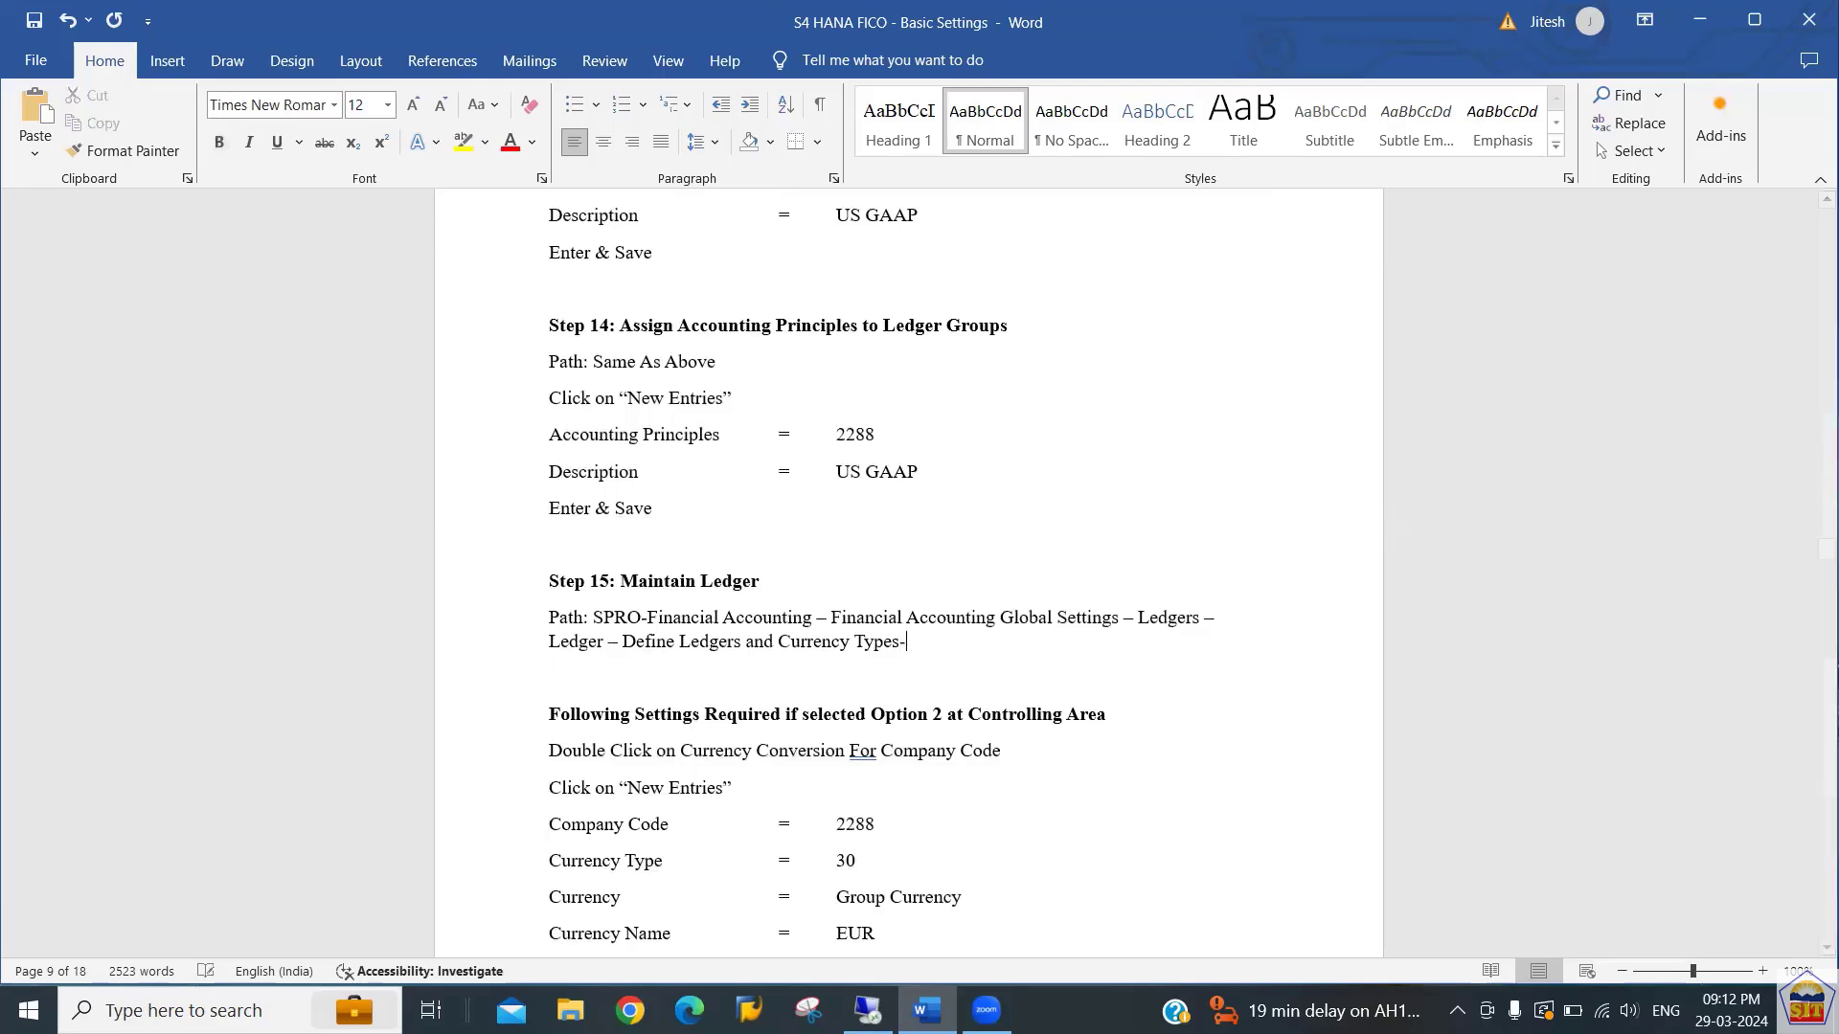
text(-)
text(TCode SFI)
key(BackSpace)
key(BackSpace)
key(BackSpace)
text(FINSC)
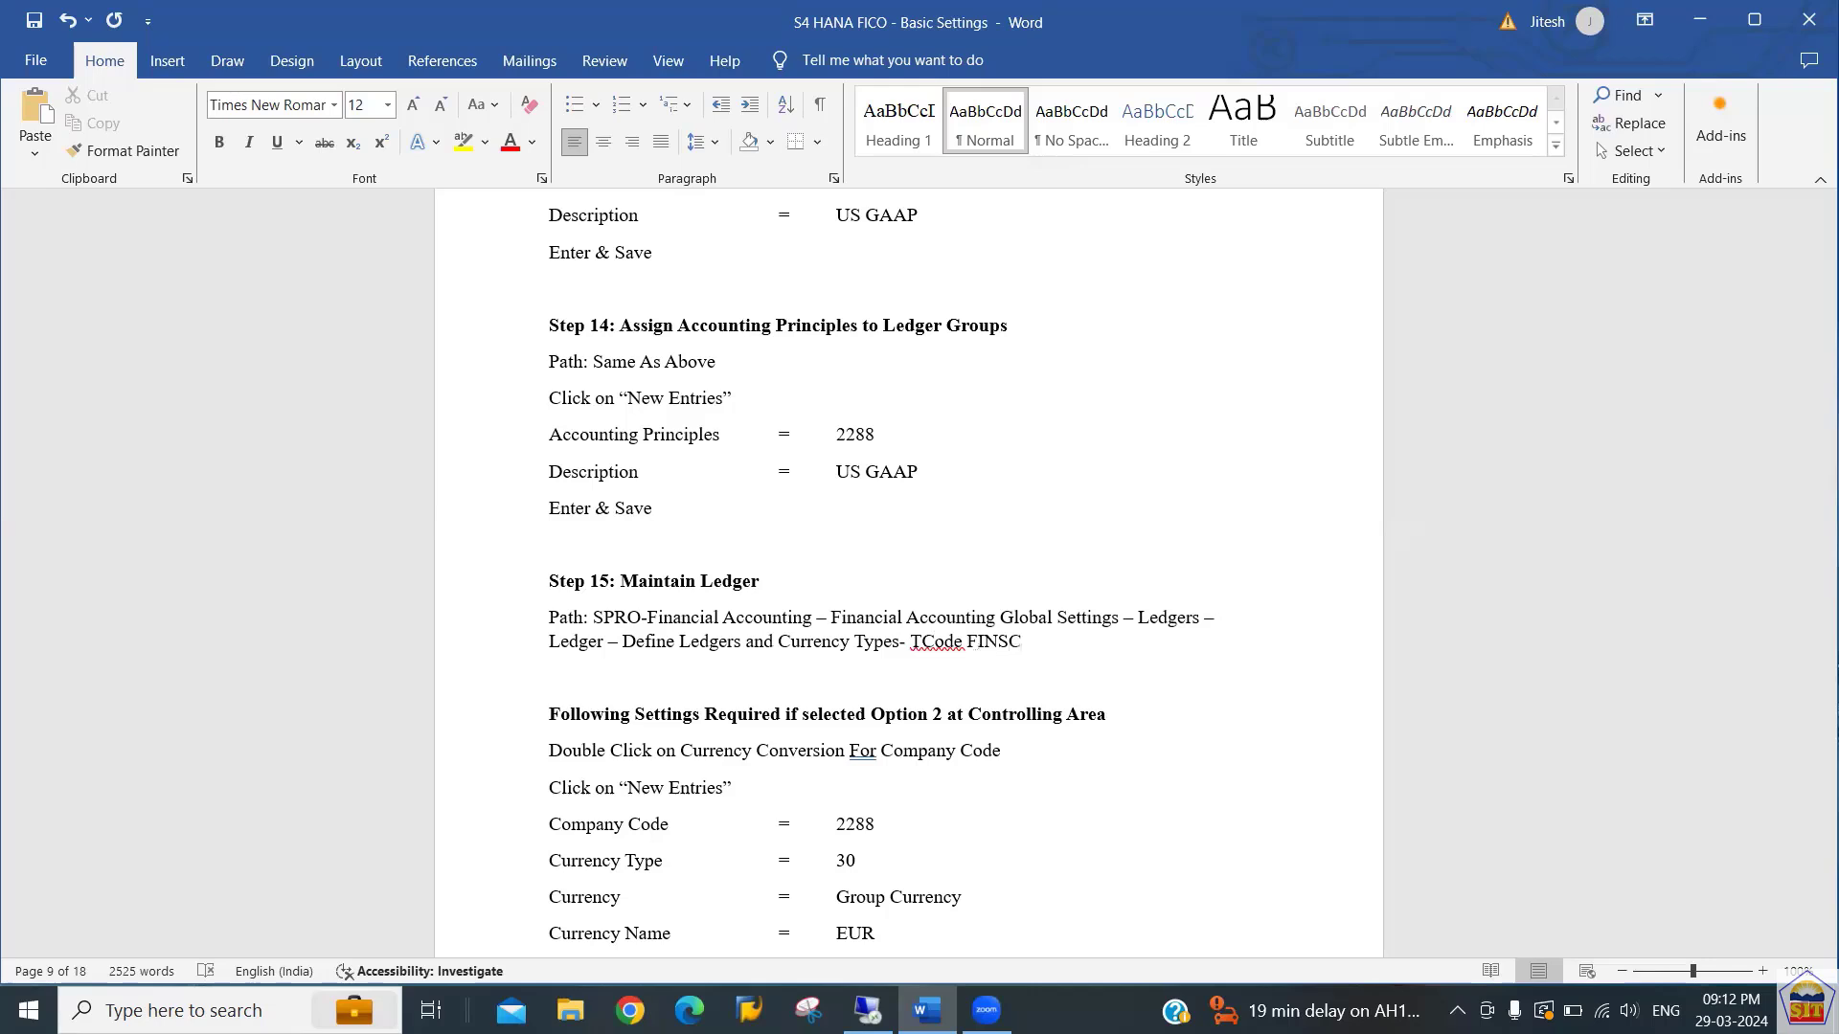
text(_Ledger)
Switch back to SAP, run transaction /nfinsc_ledger and dismiss the consistency check messages.
key(alt+Tab)
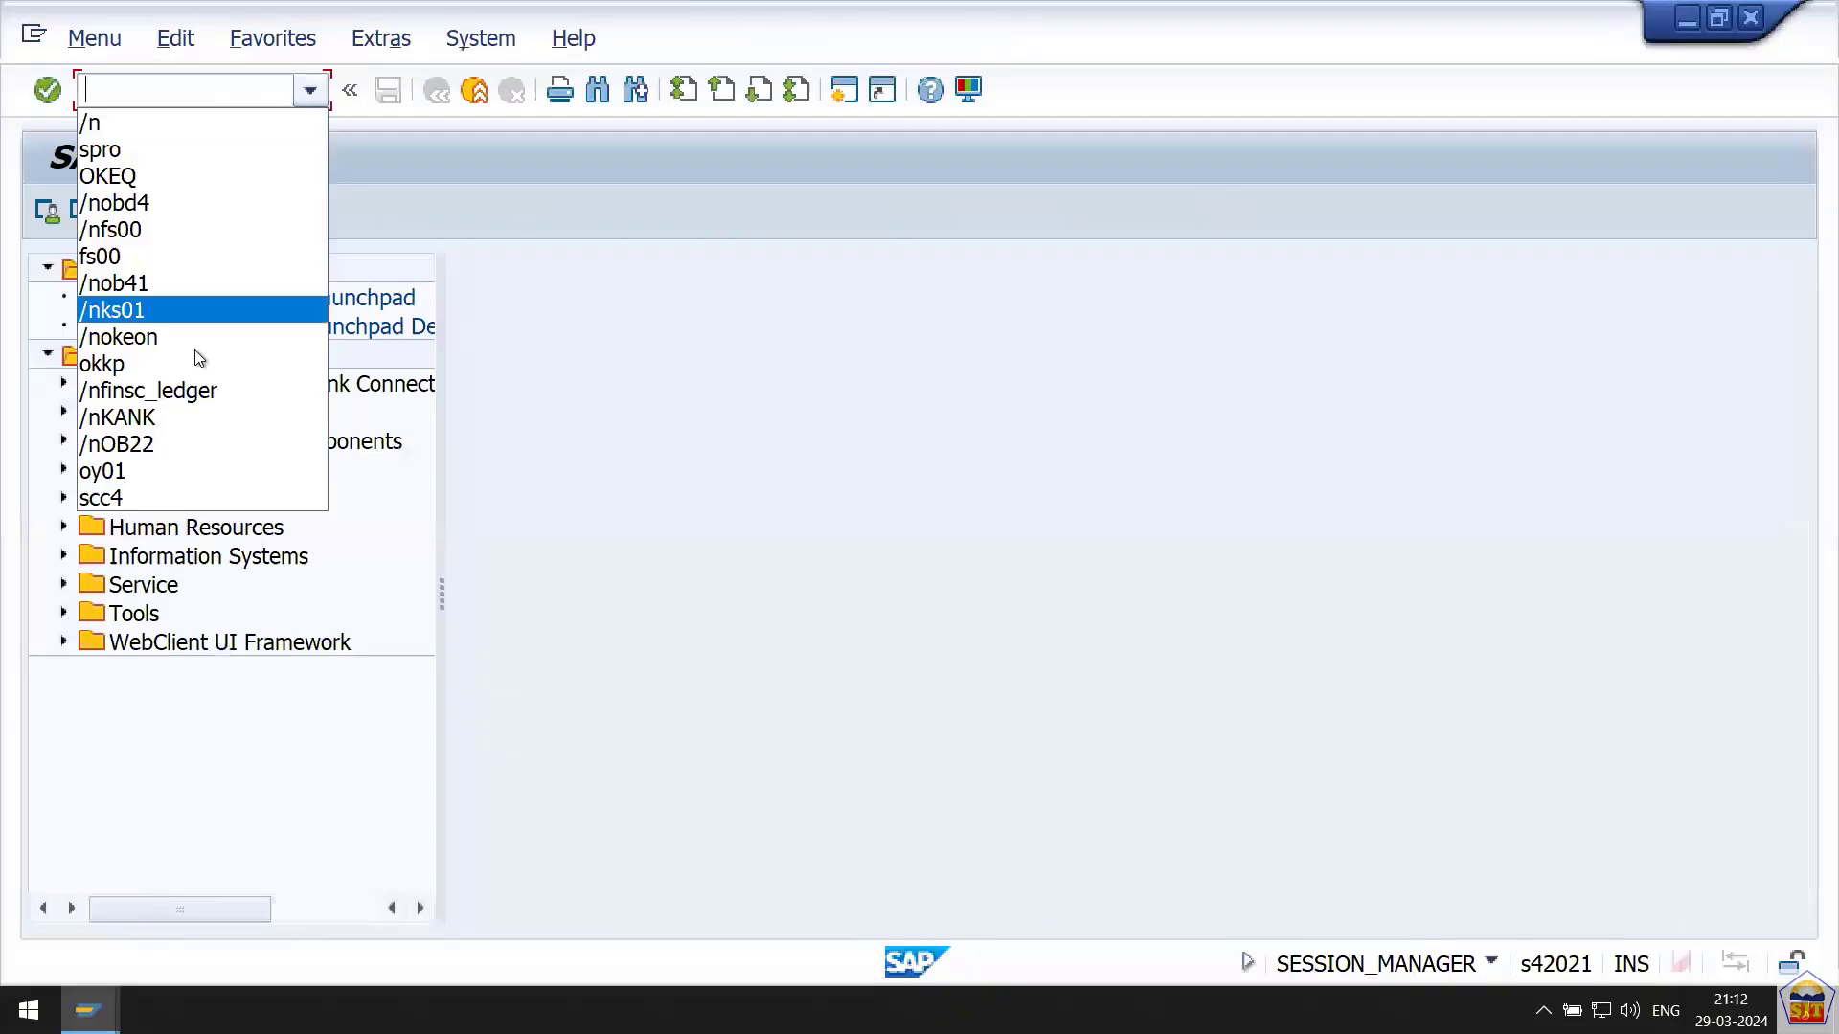
click(196, 390)
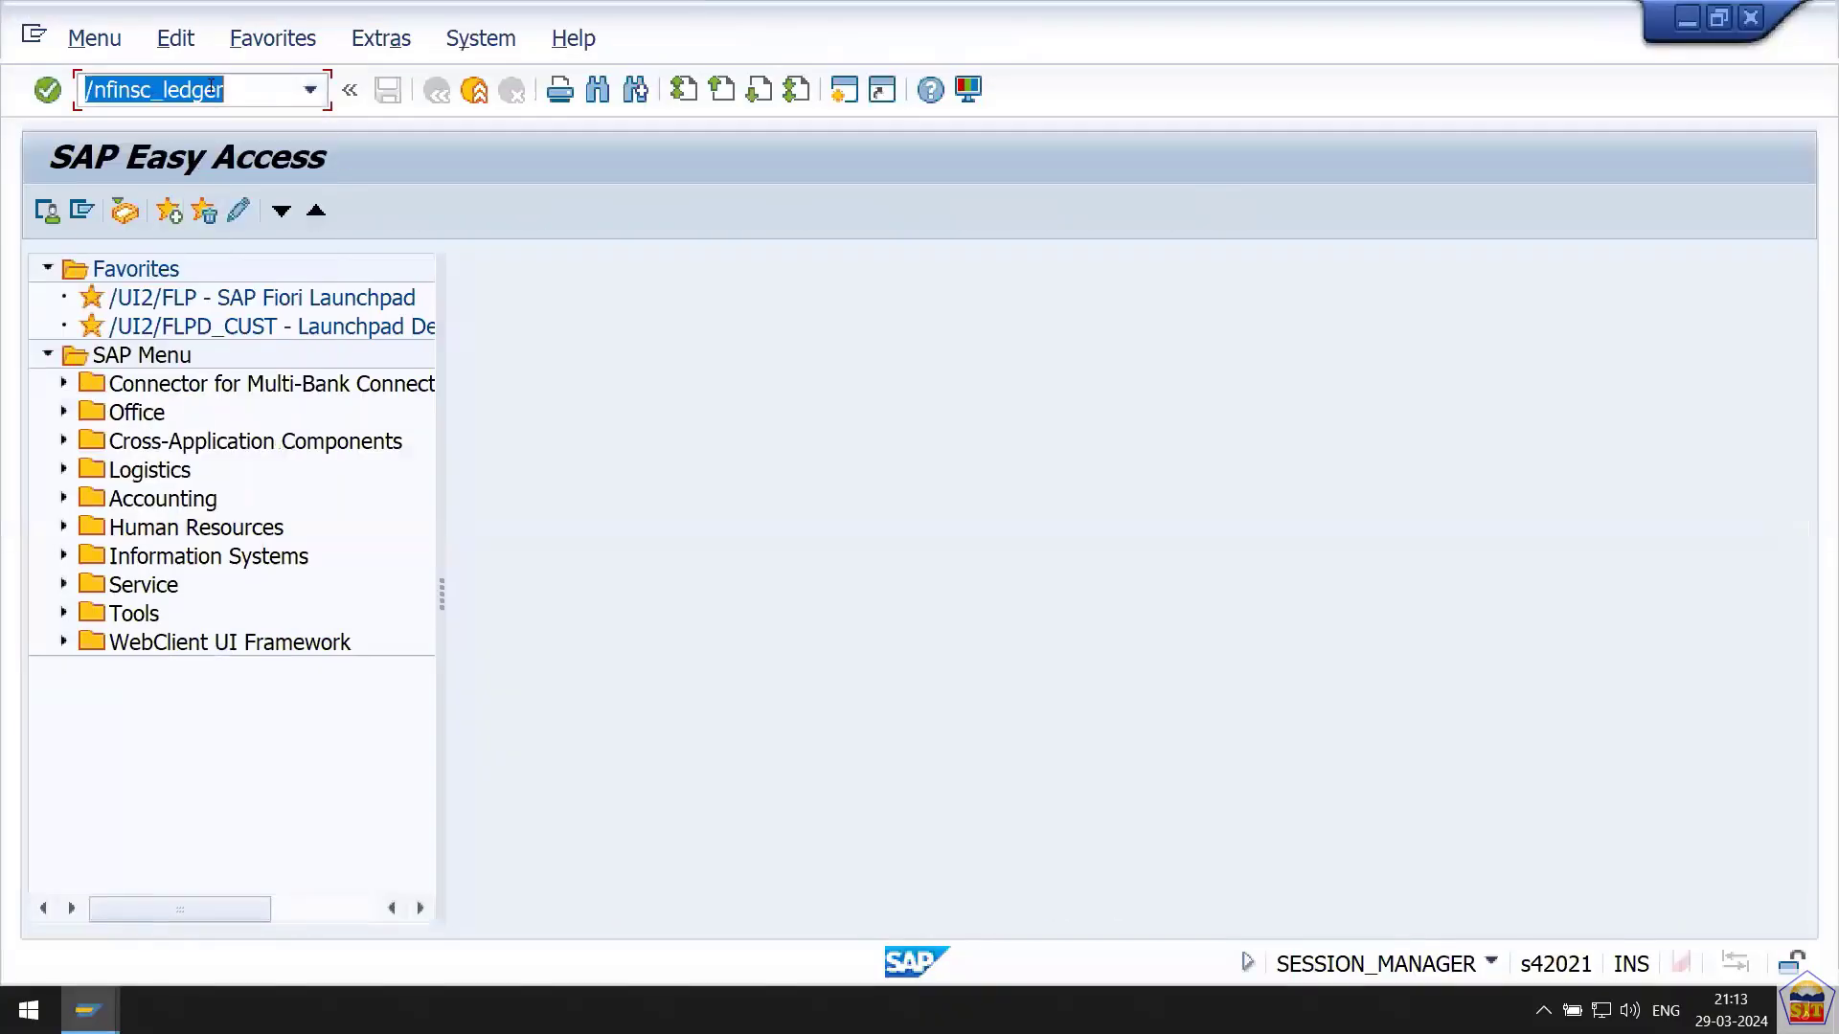
click(249, 100)
key(Return)
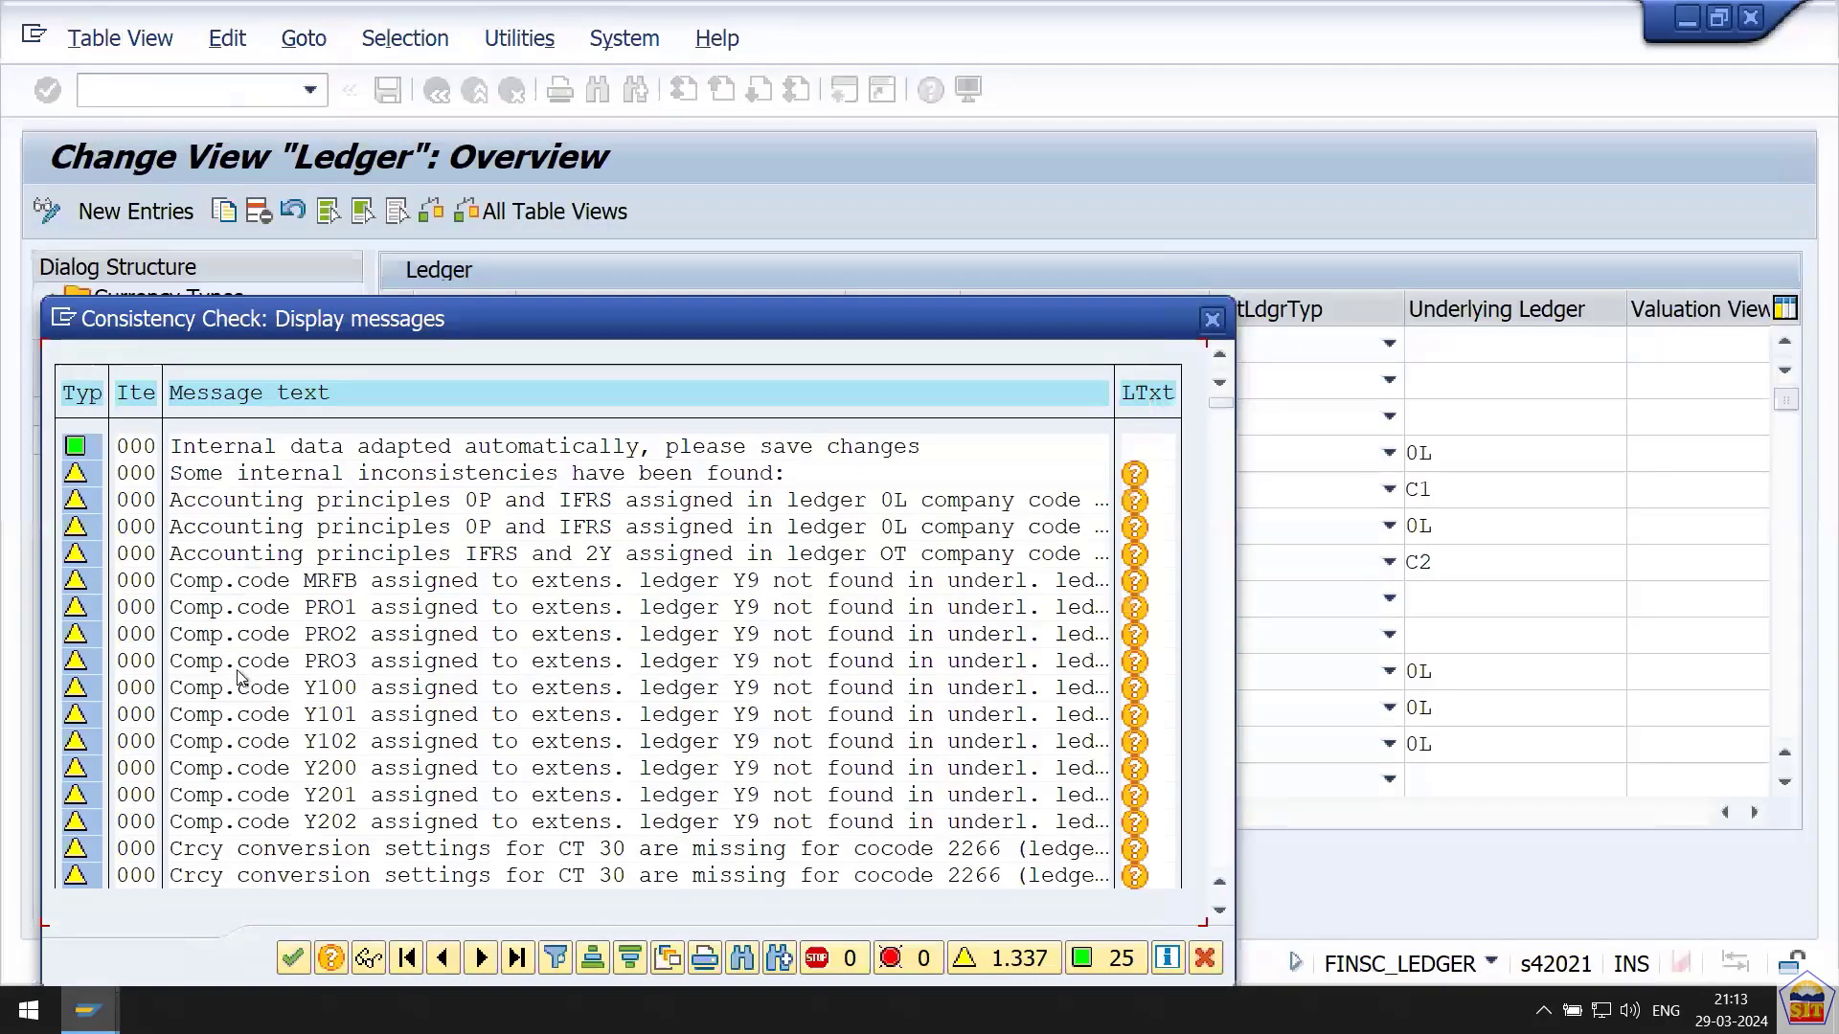
click(295, 958)
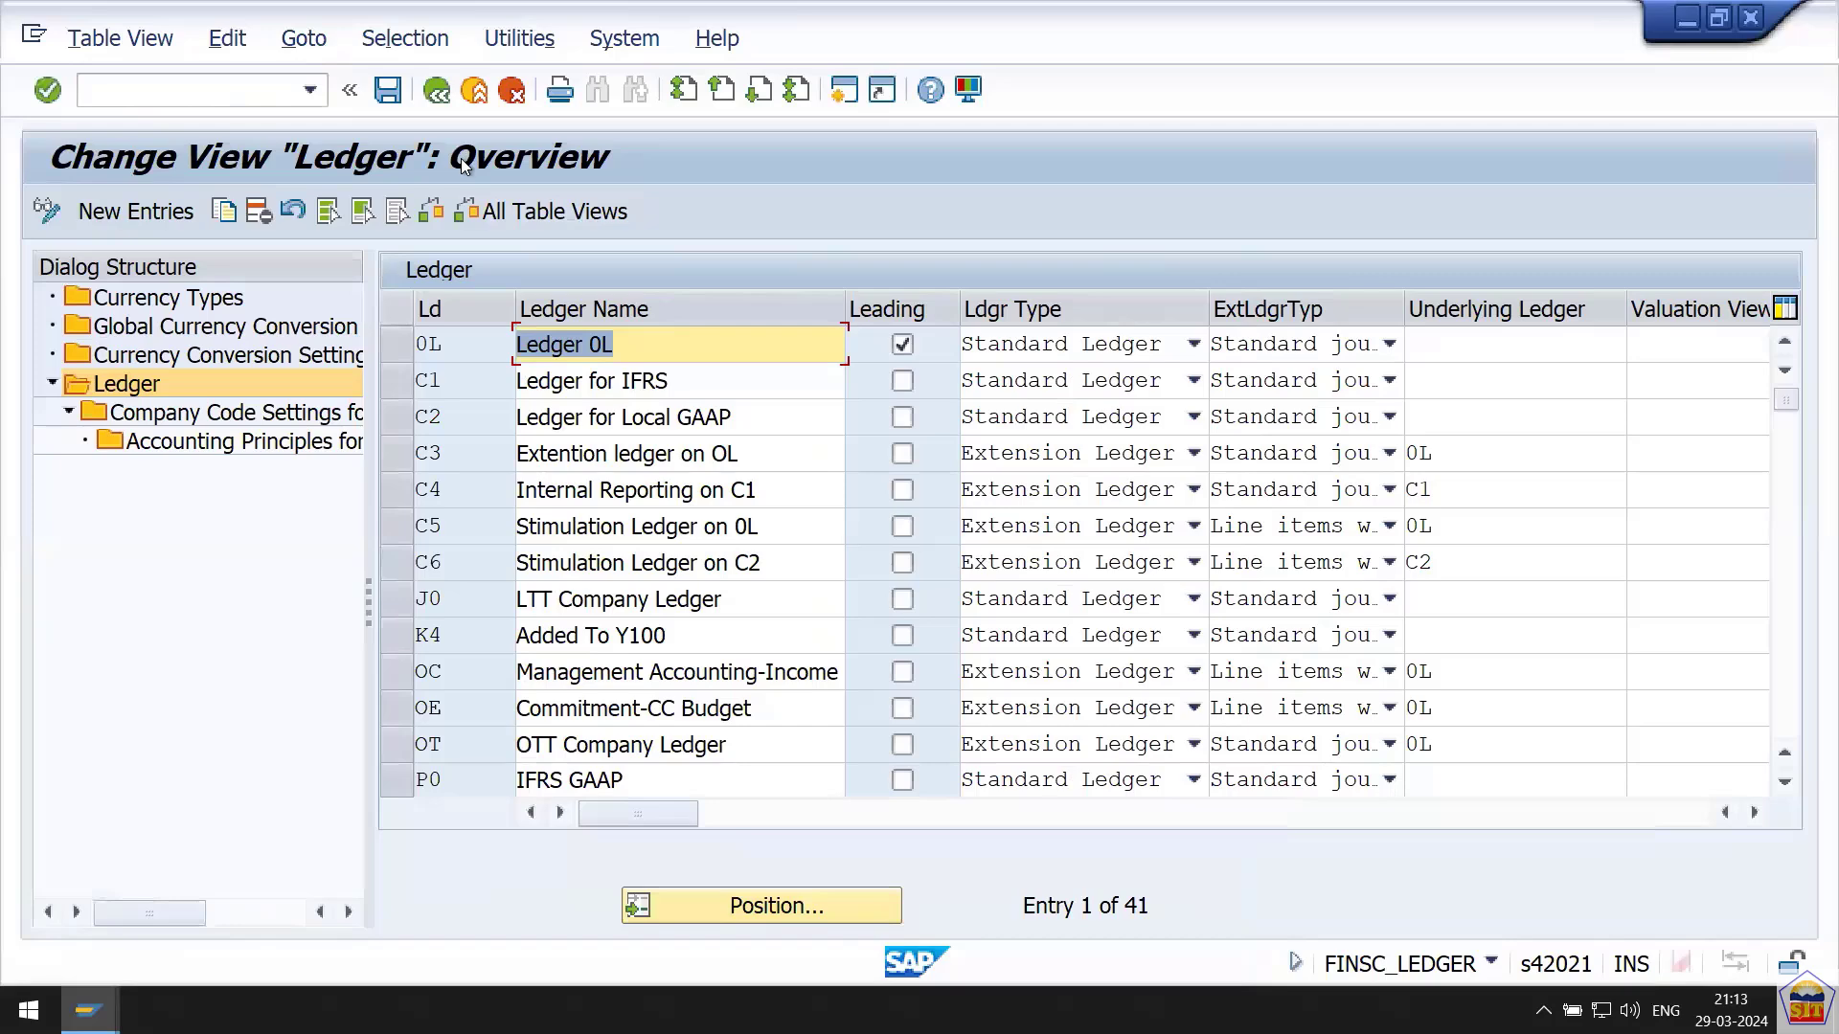
Run transaction /nspro and open the SAP Reference IMG.
click(220, 90)
text(/)
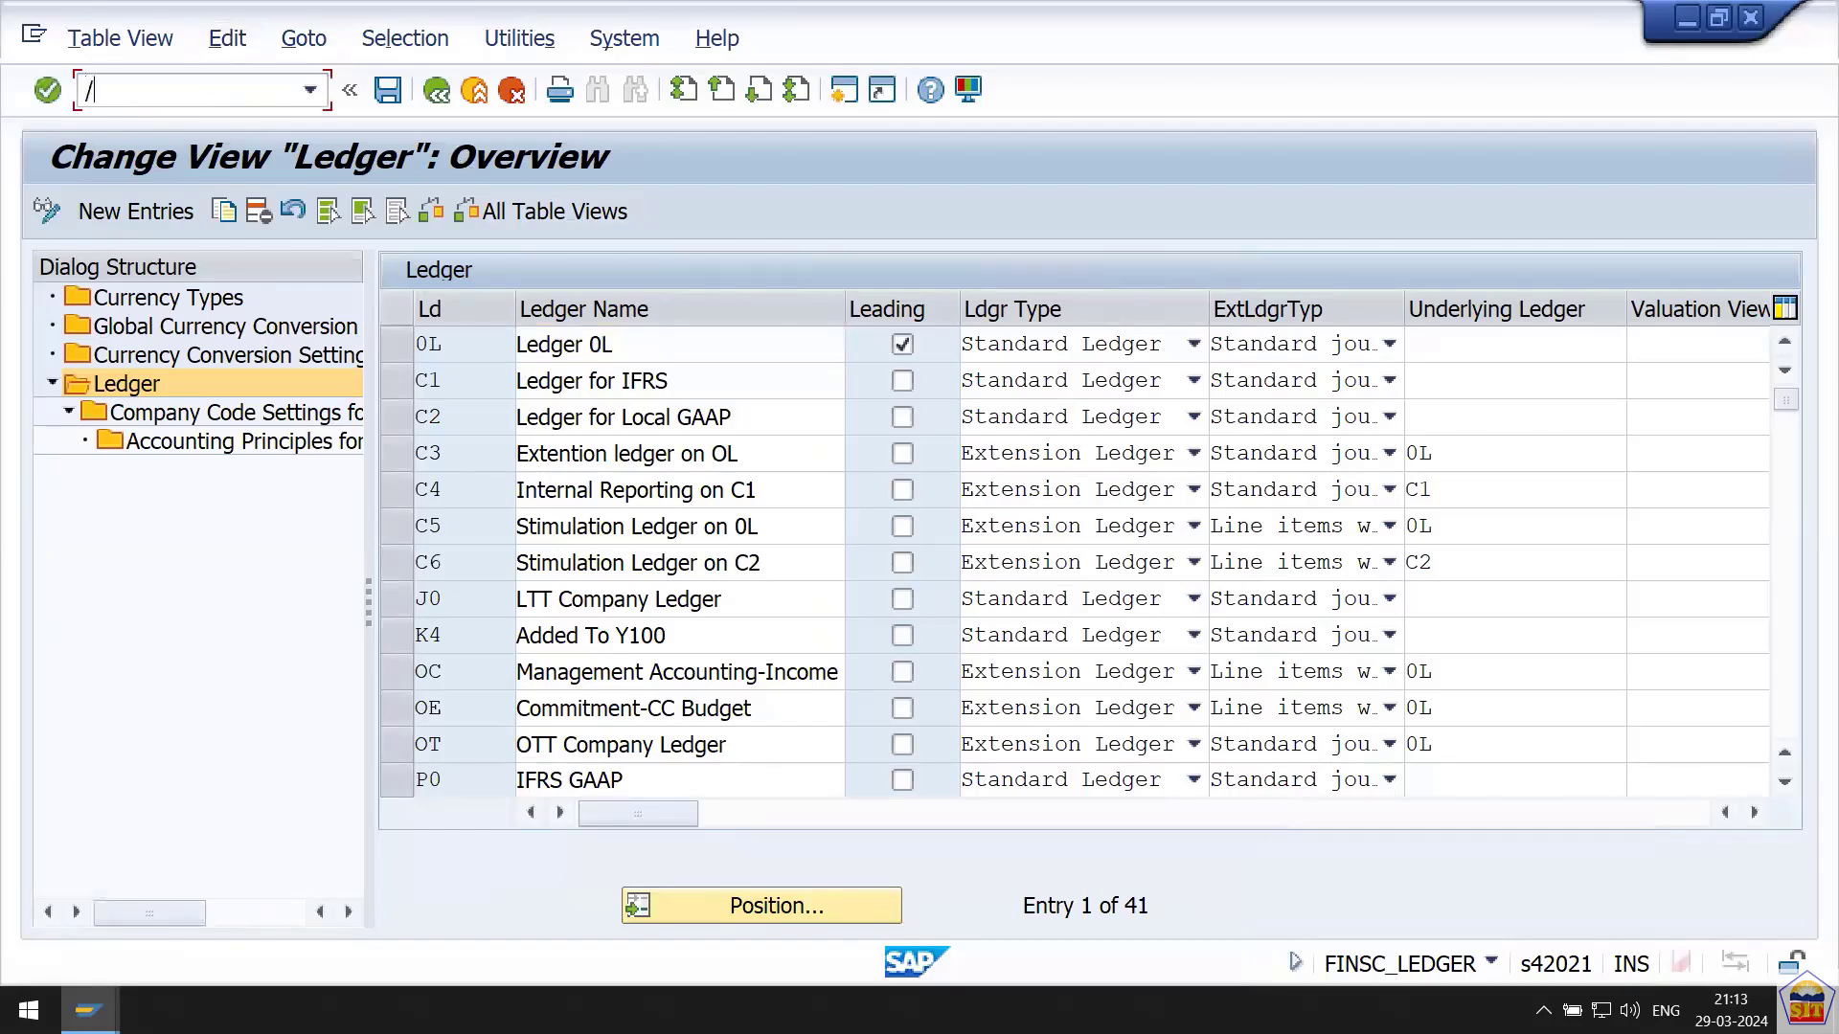
text(nspro)
key(Return)
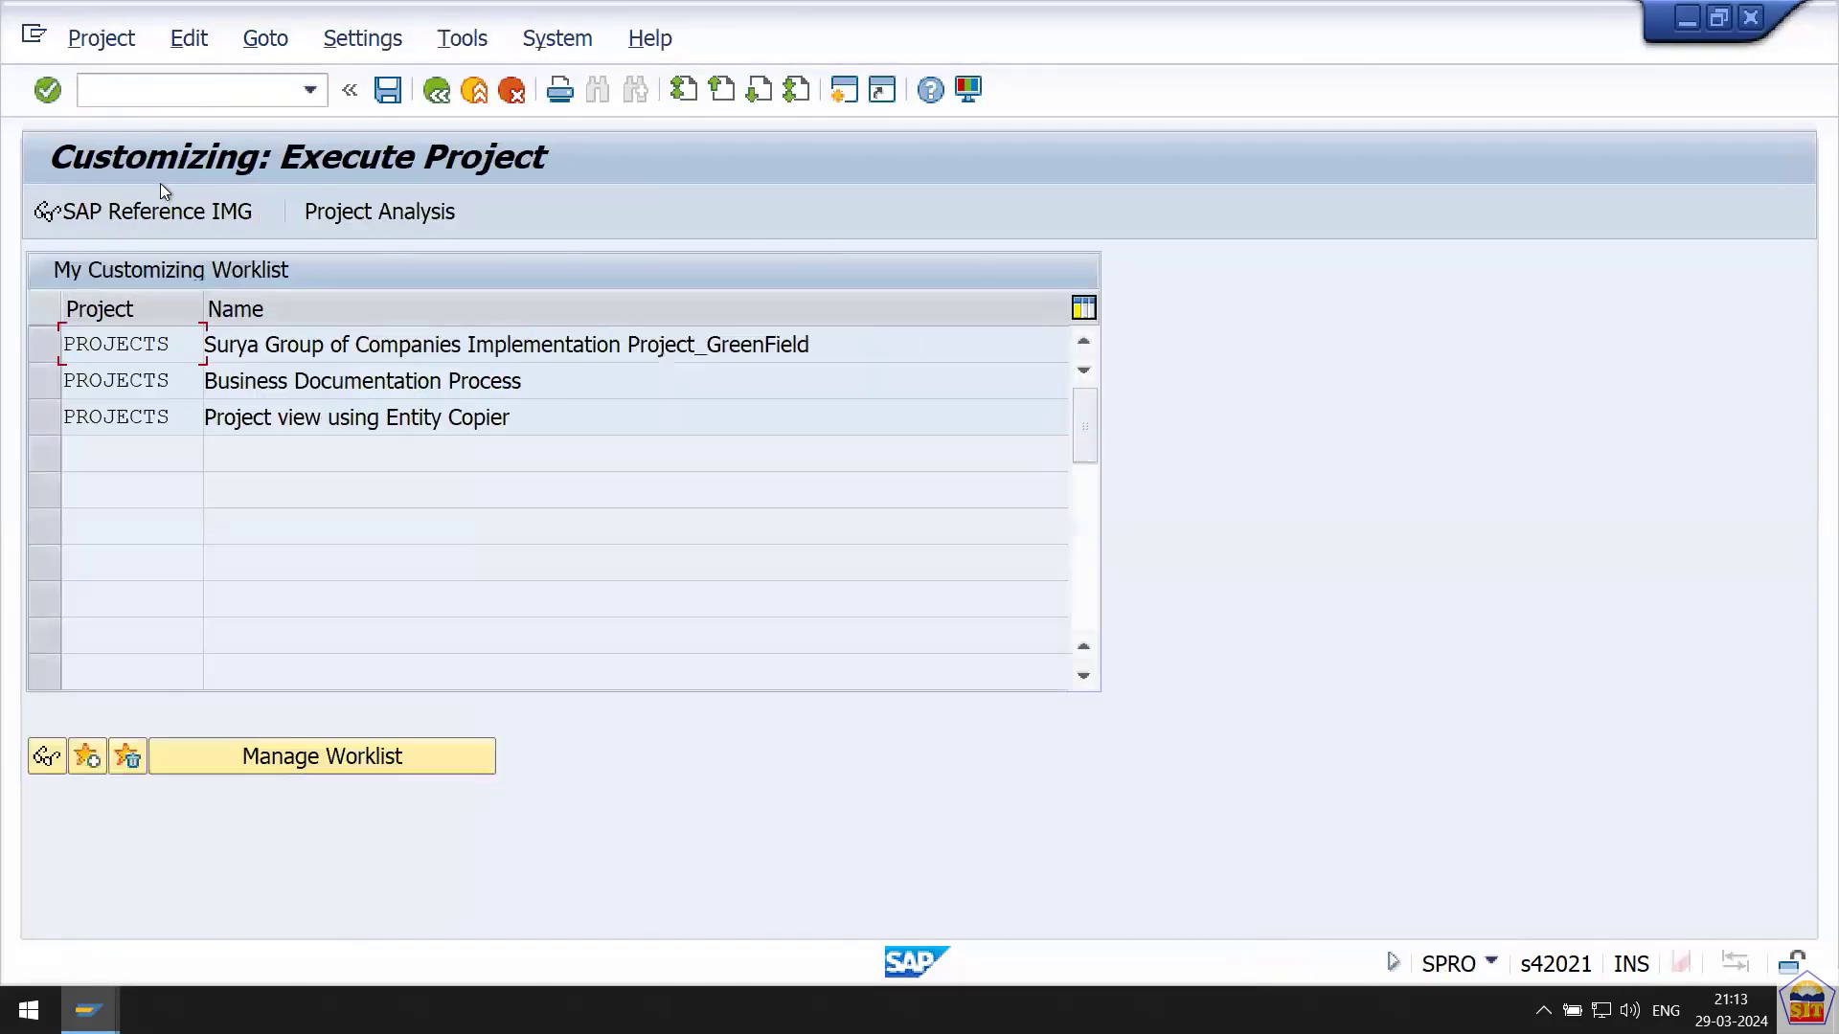
click(159, 209)
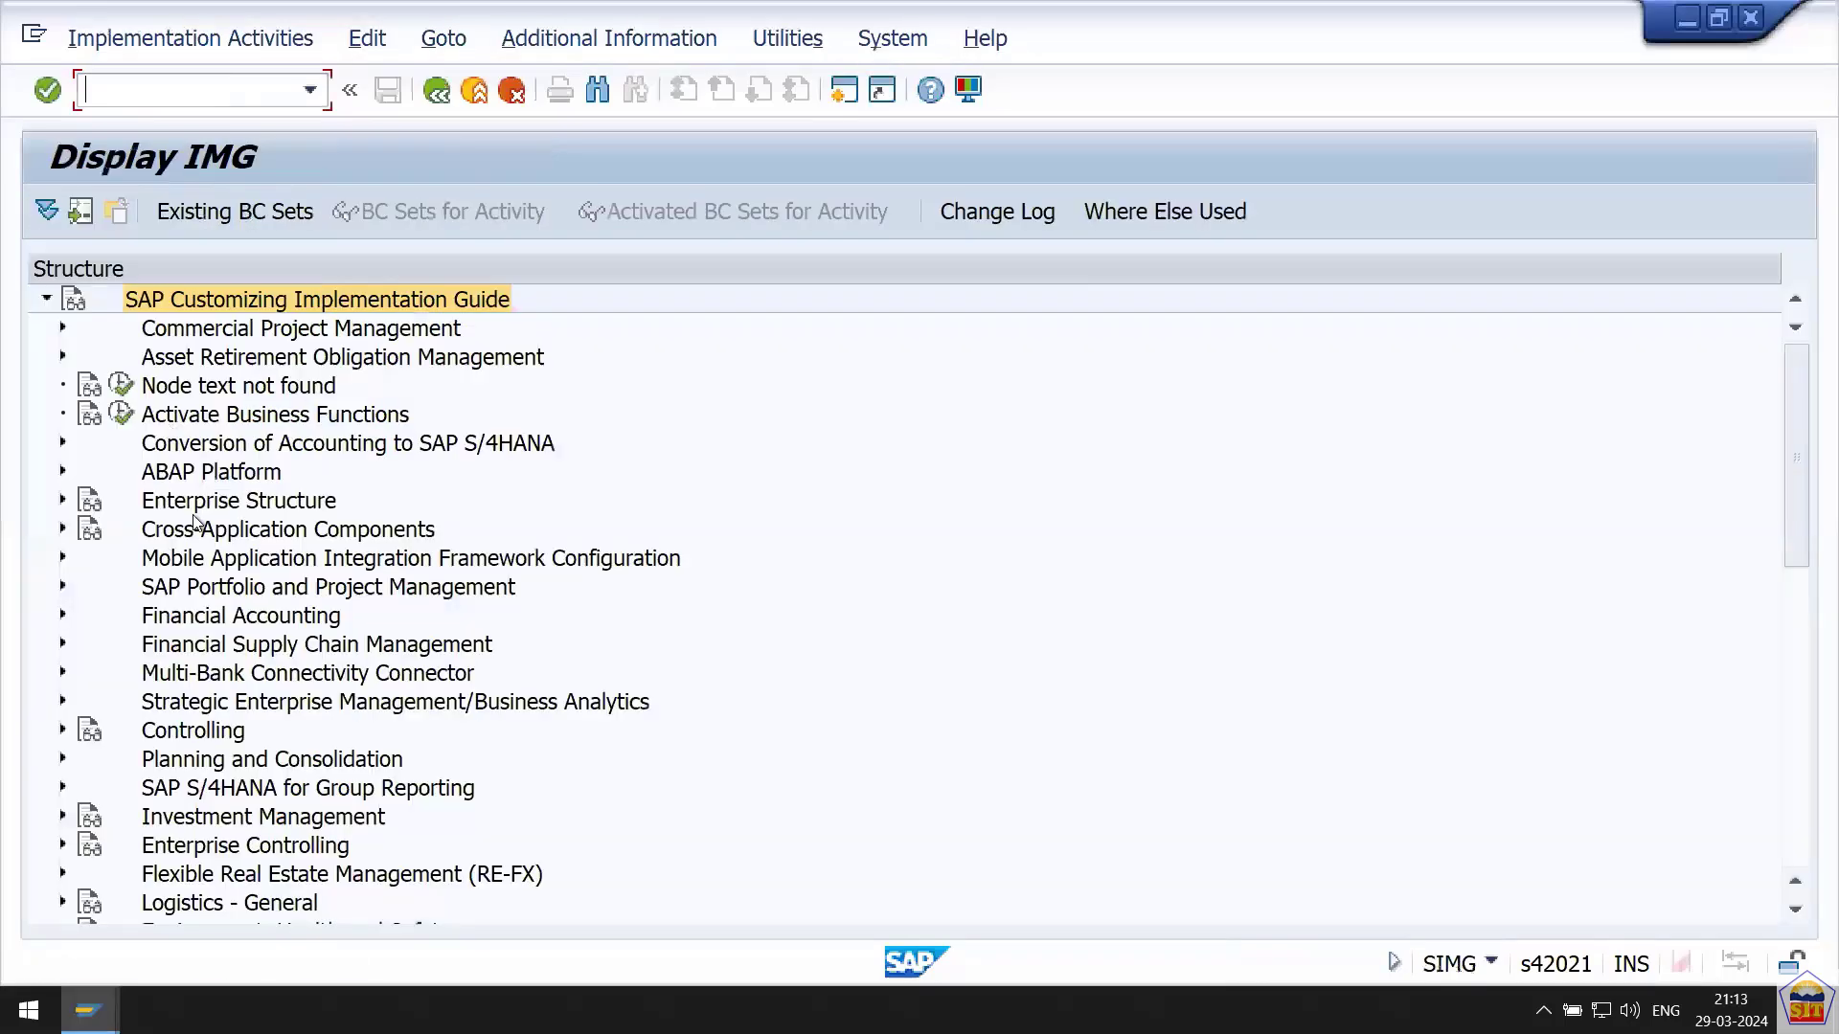
Expand the implementation guide through Financial Accounting, Financial Accounting Global Settings and Ledgers down to the Ledger node.
click(196, 530)
key(Down)
key(Down)
key(Down)
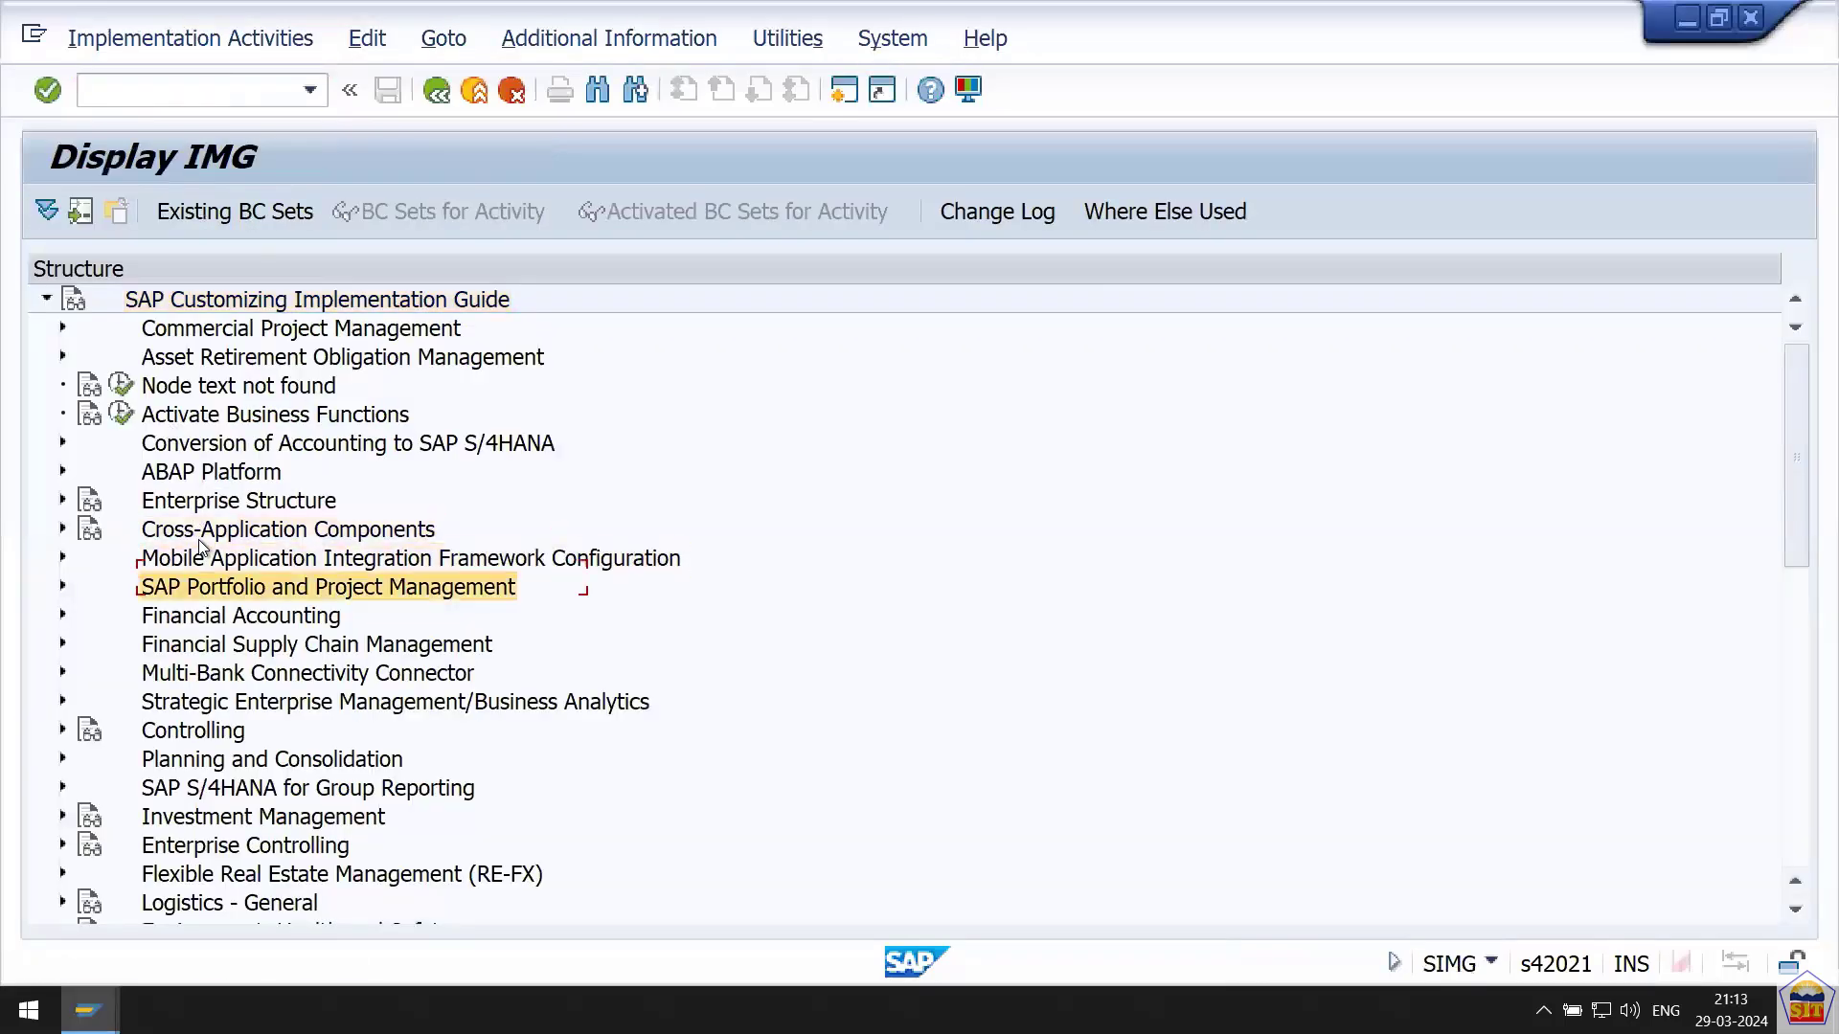
key(Right)
key(Down)
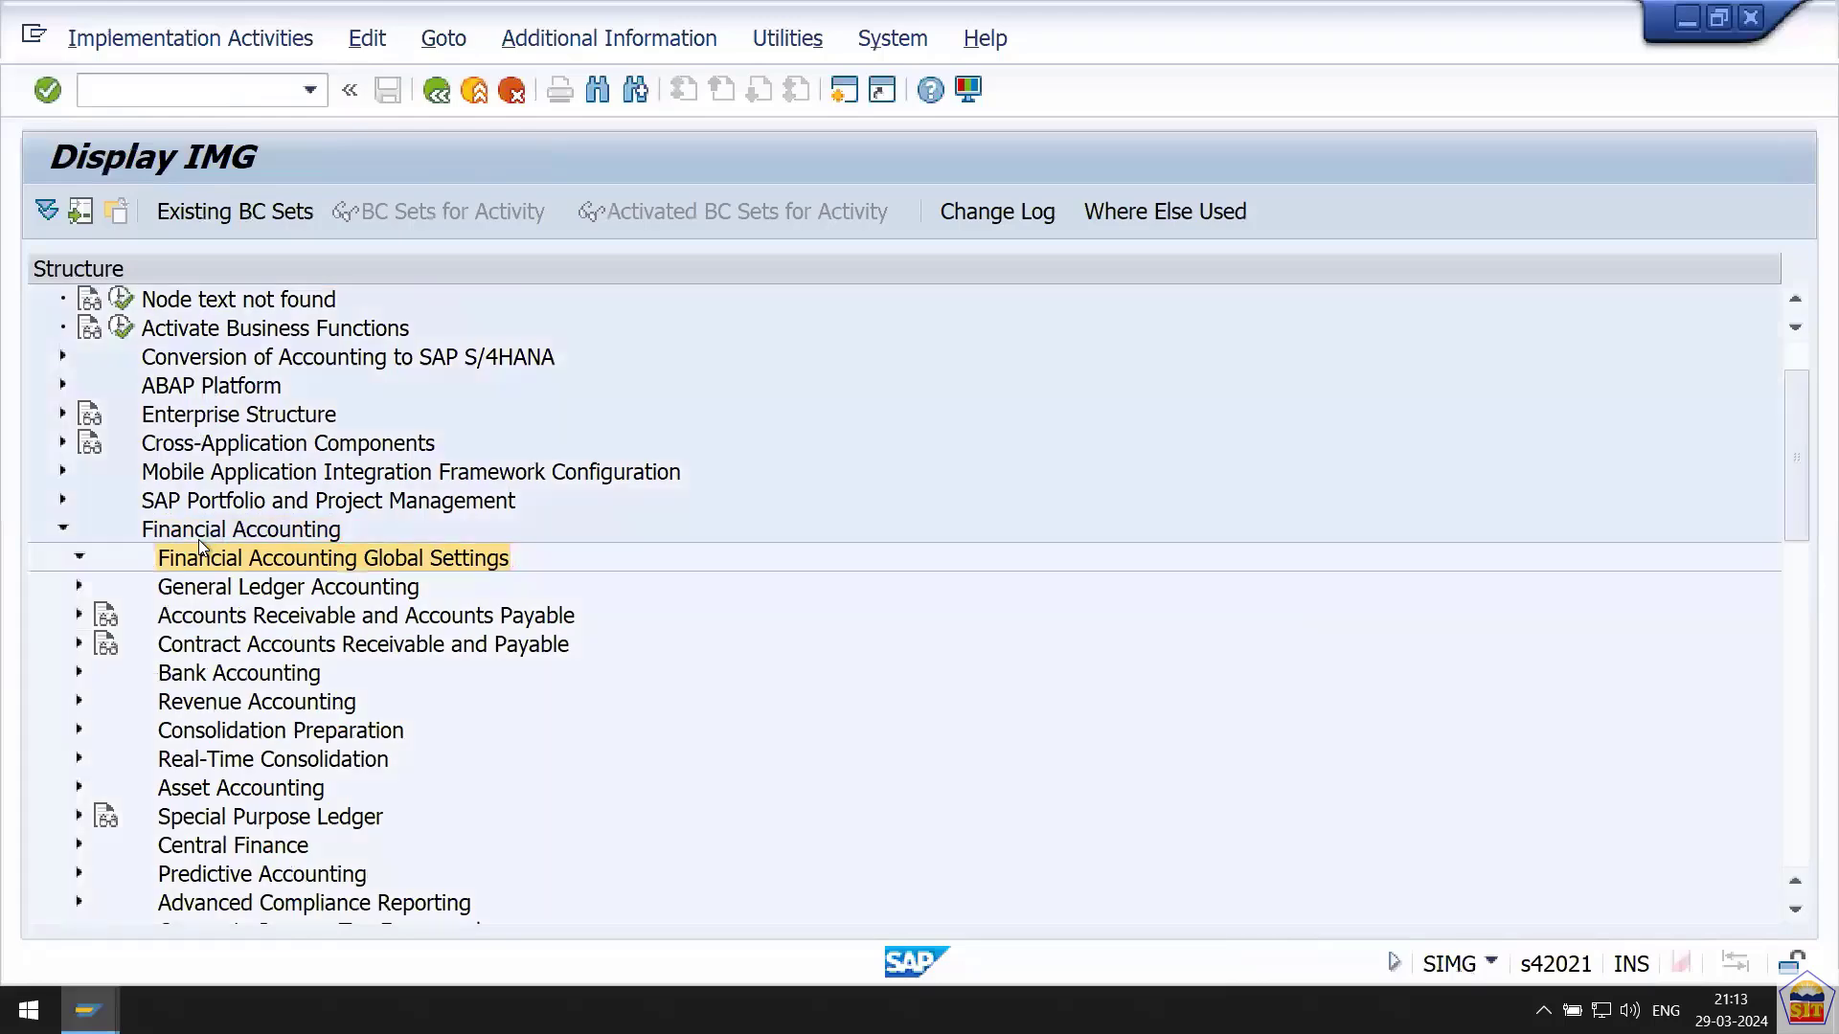
key(Right)
key(Down)
key(Down)
key(Right)
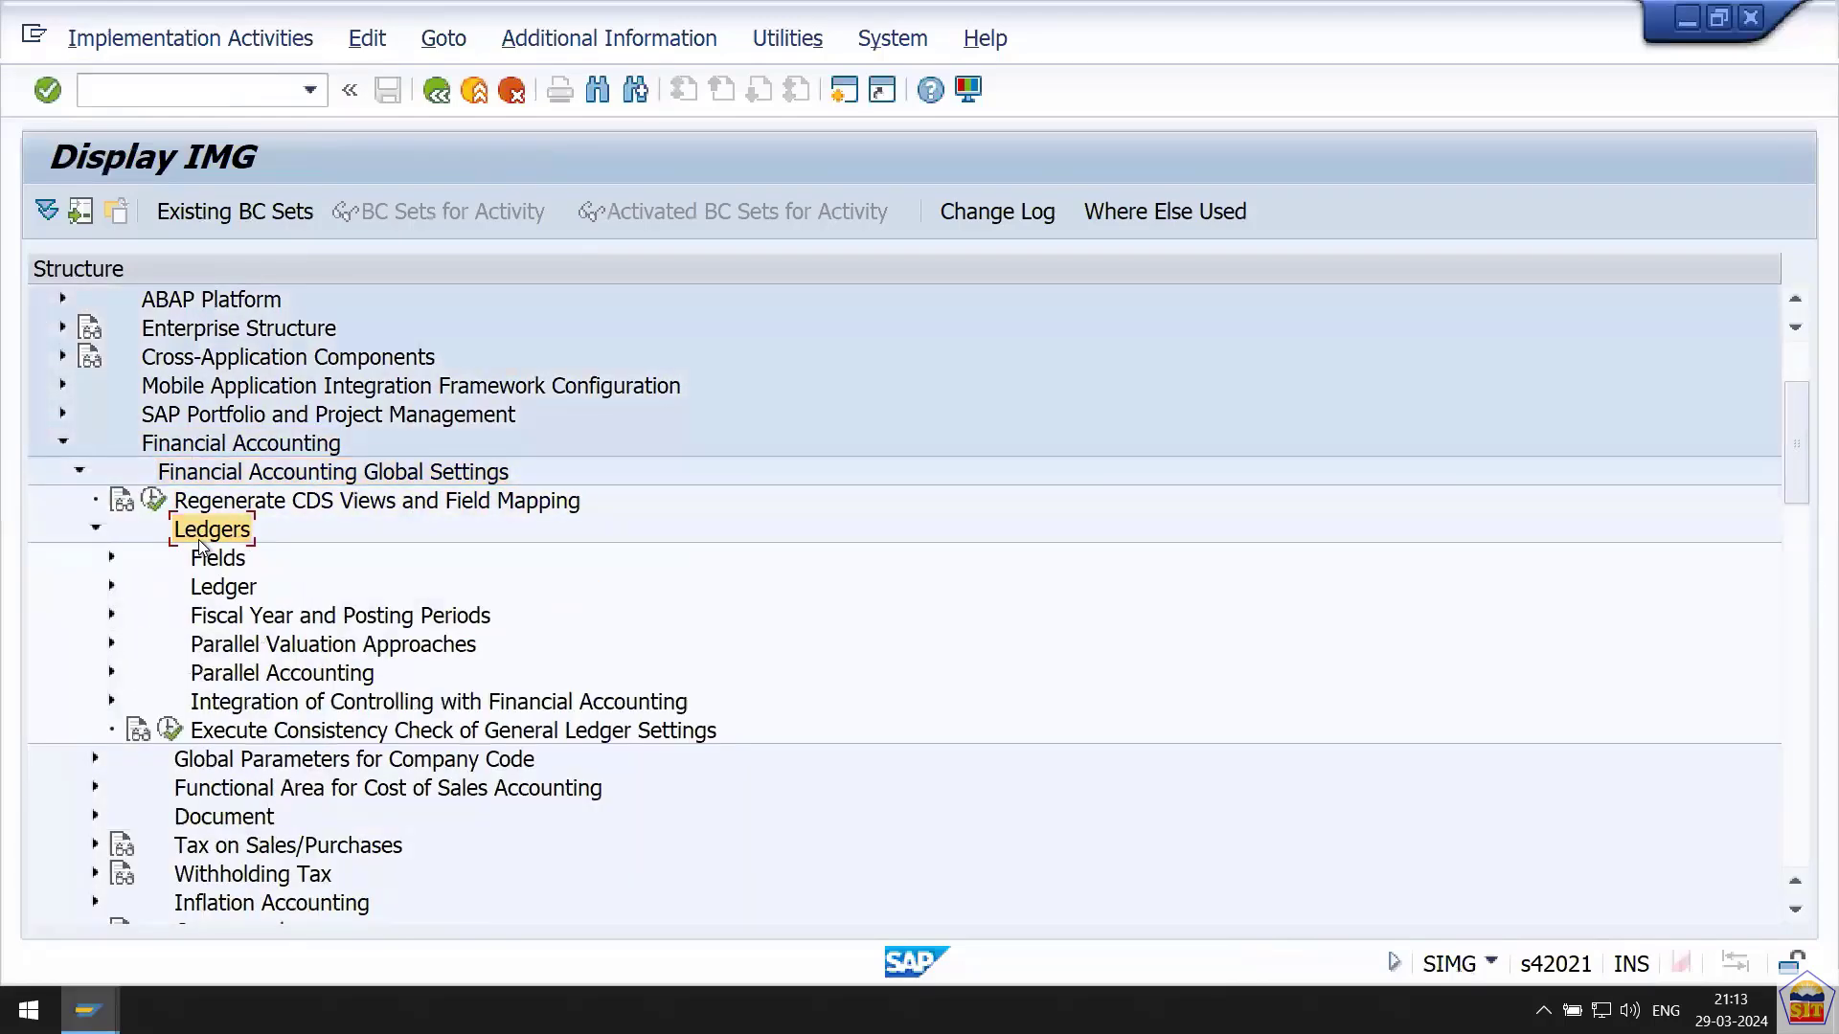
key(Down)
key(Down)
key(Right)
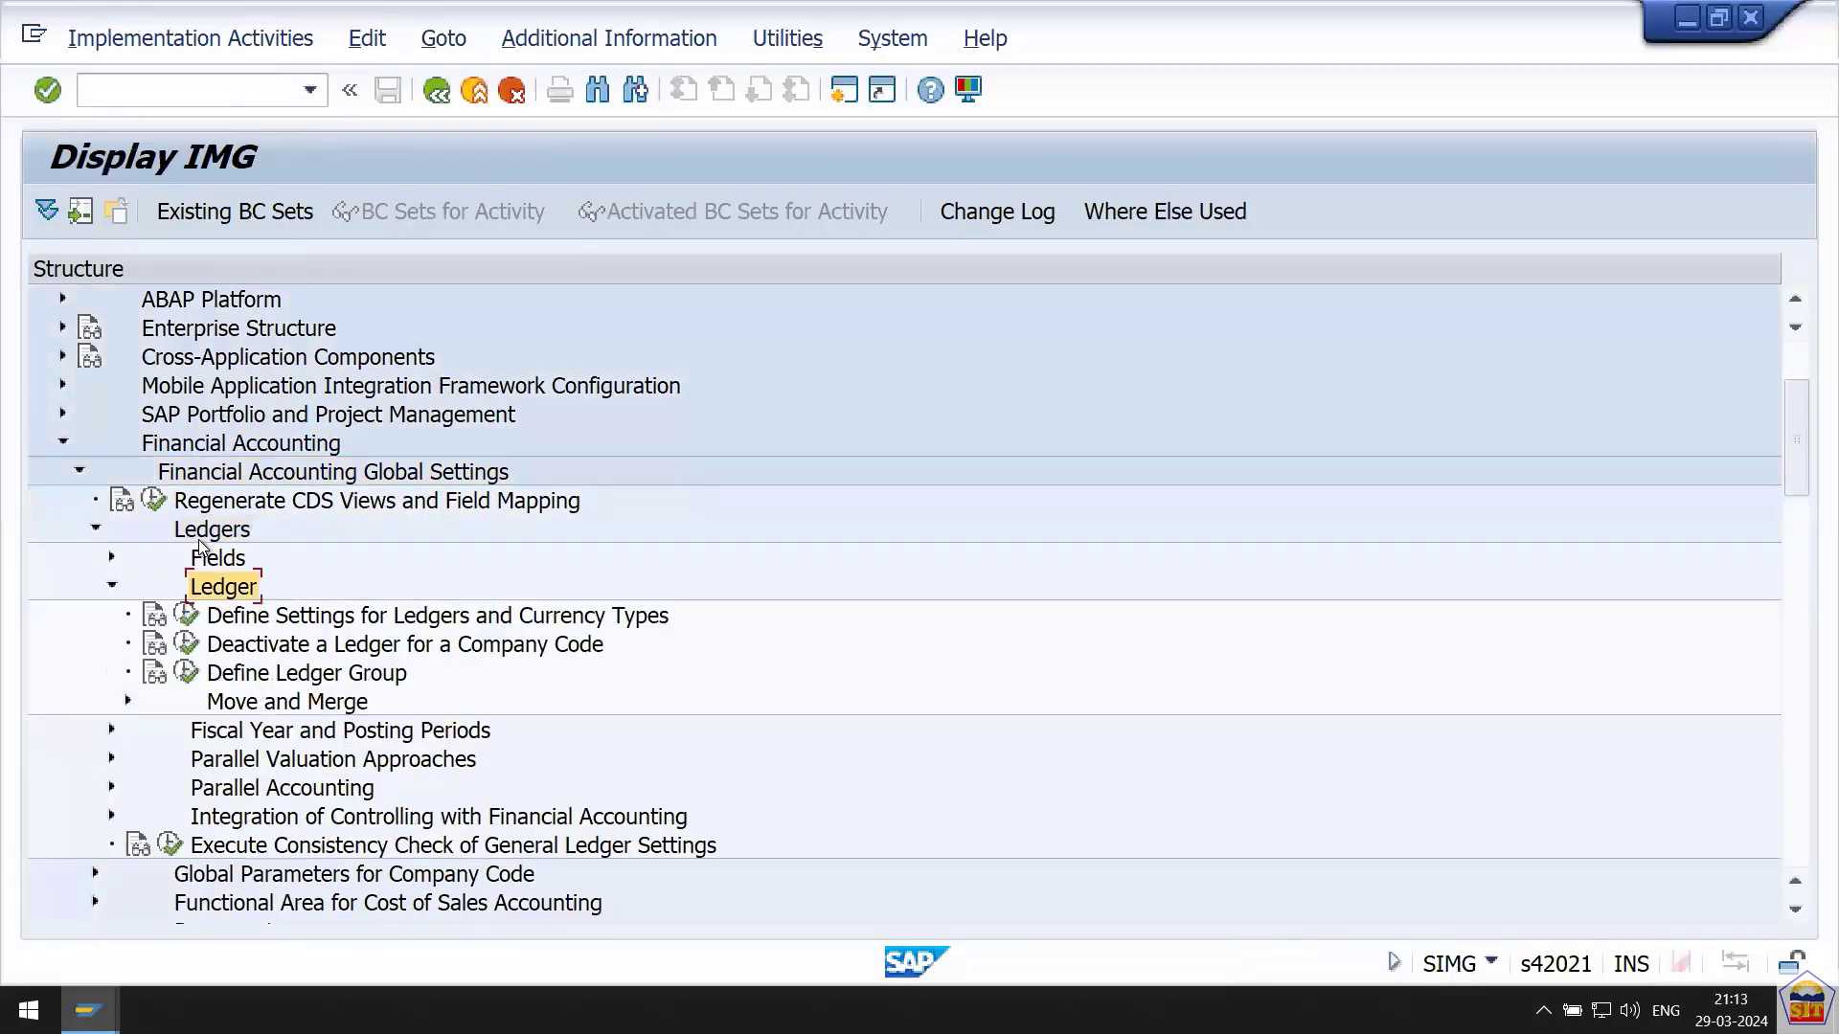
Open Define Settings for Ledgers and Currency Types and dismiss the consistency check messages.
key(Down)
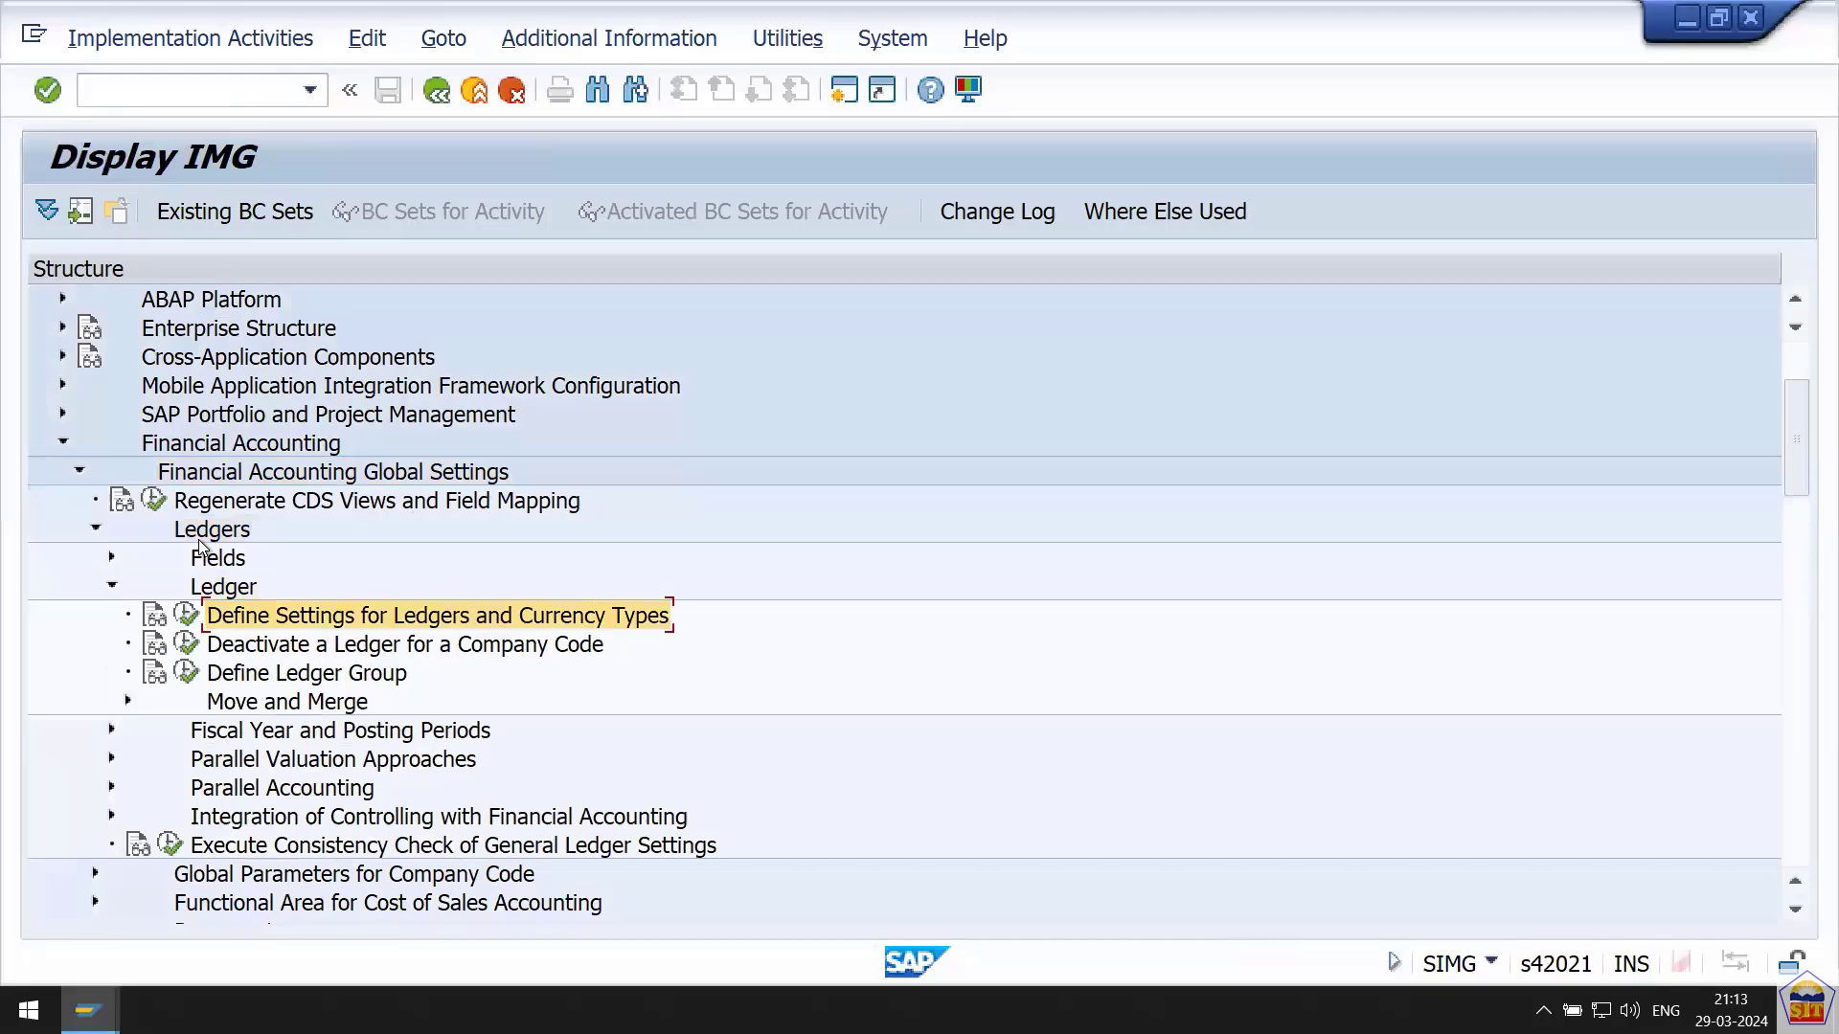
click(186, 615)
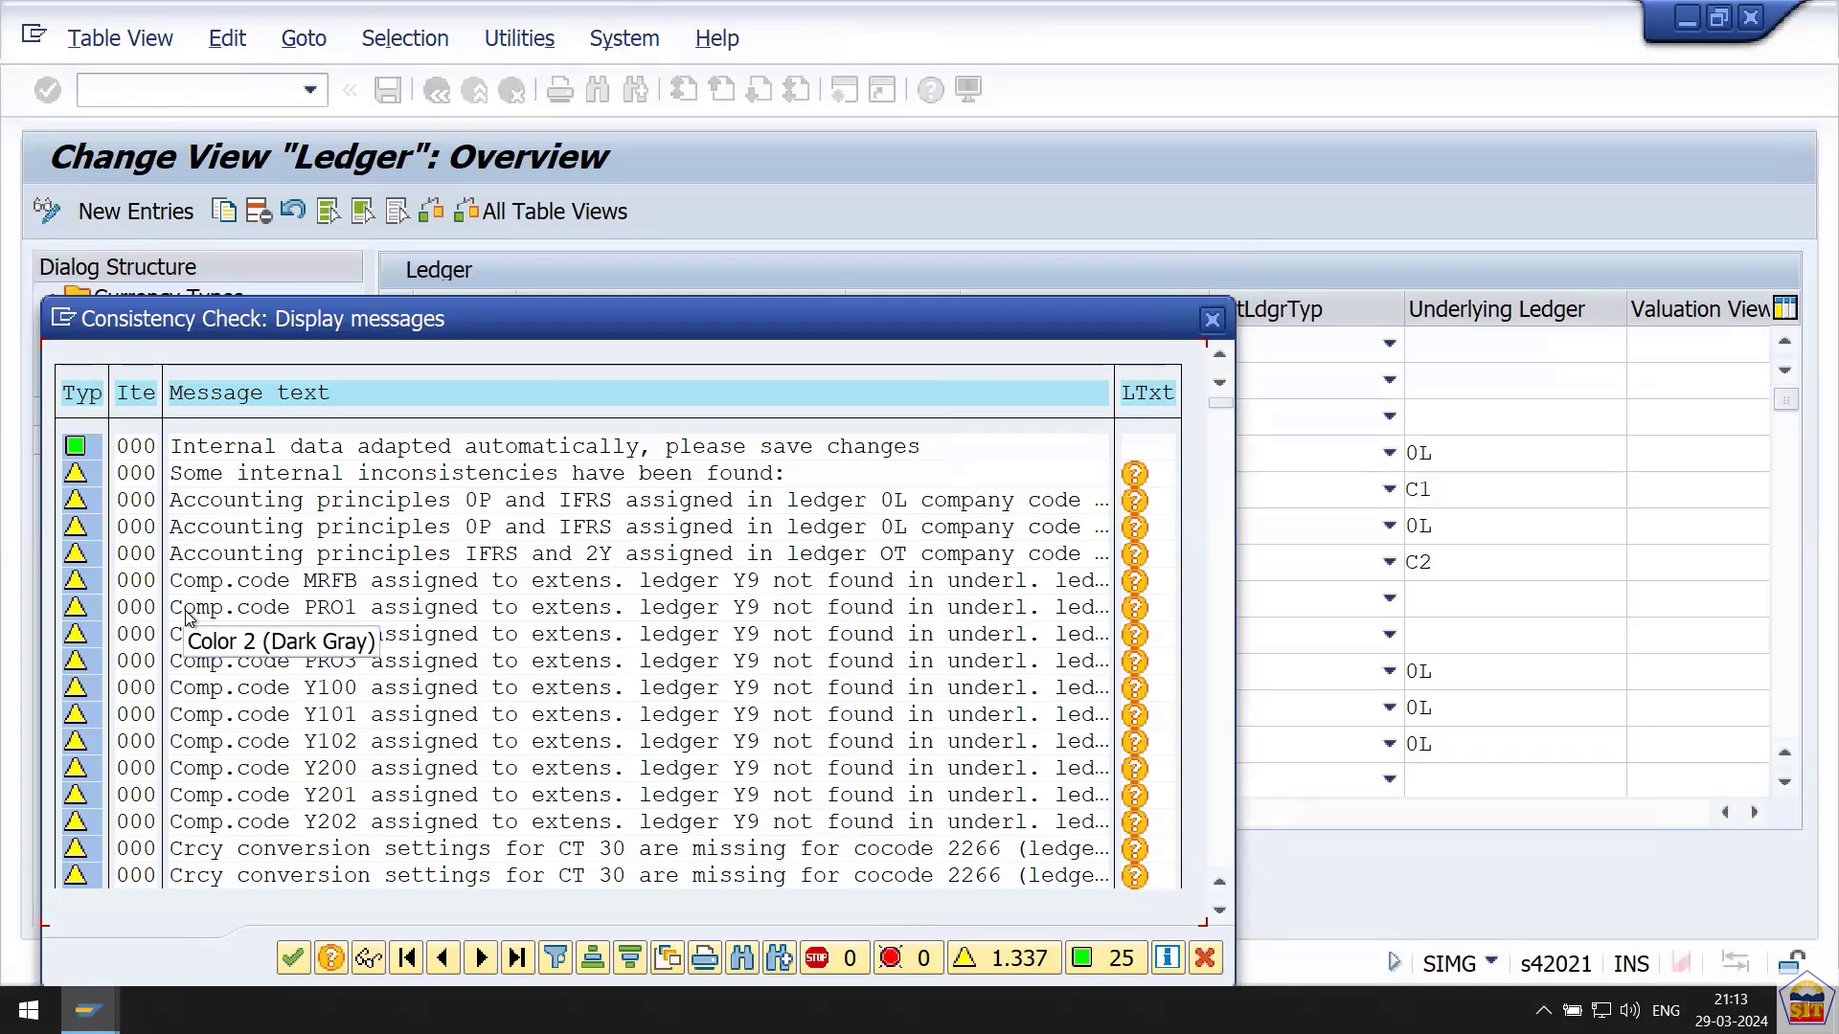
key(Return)
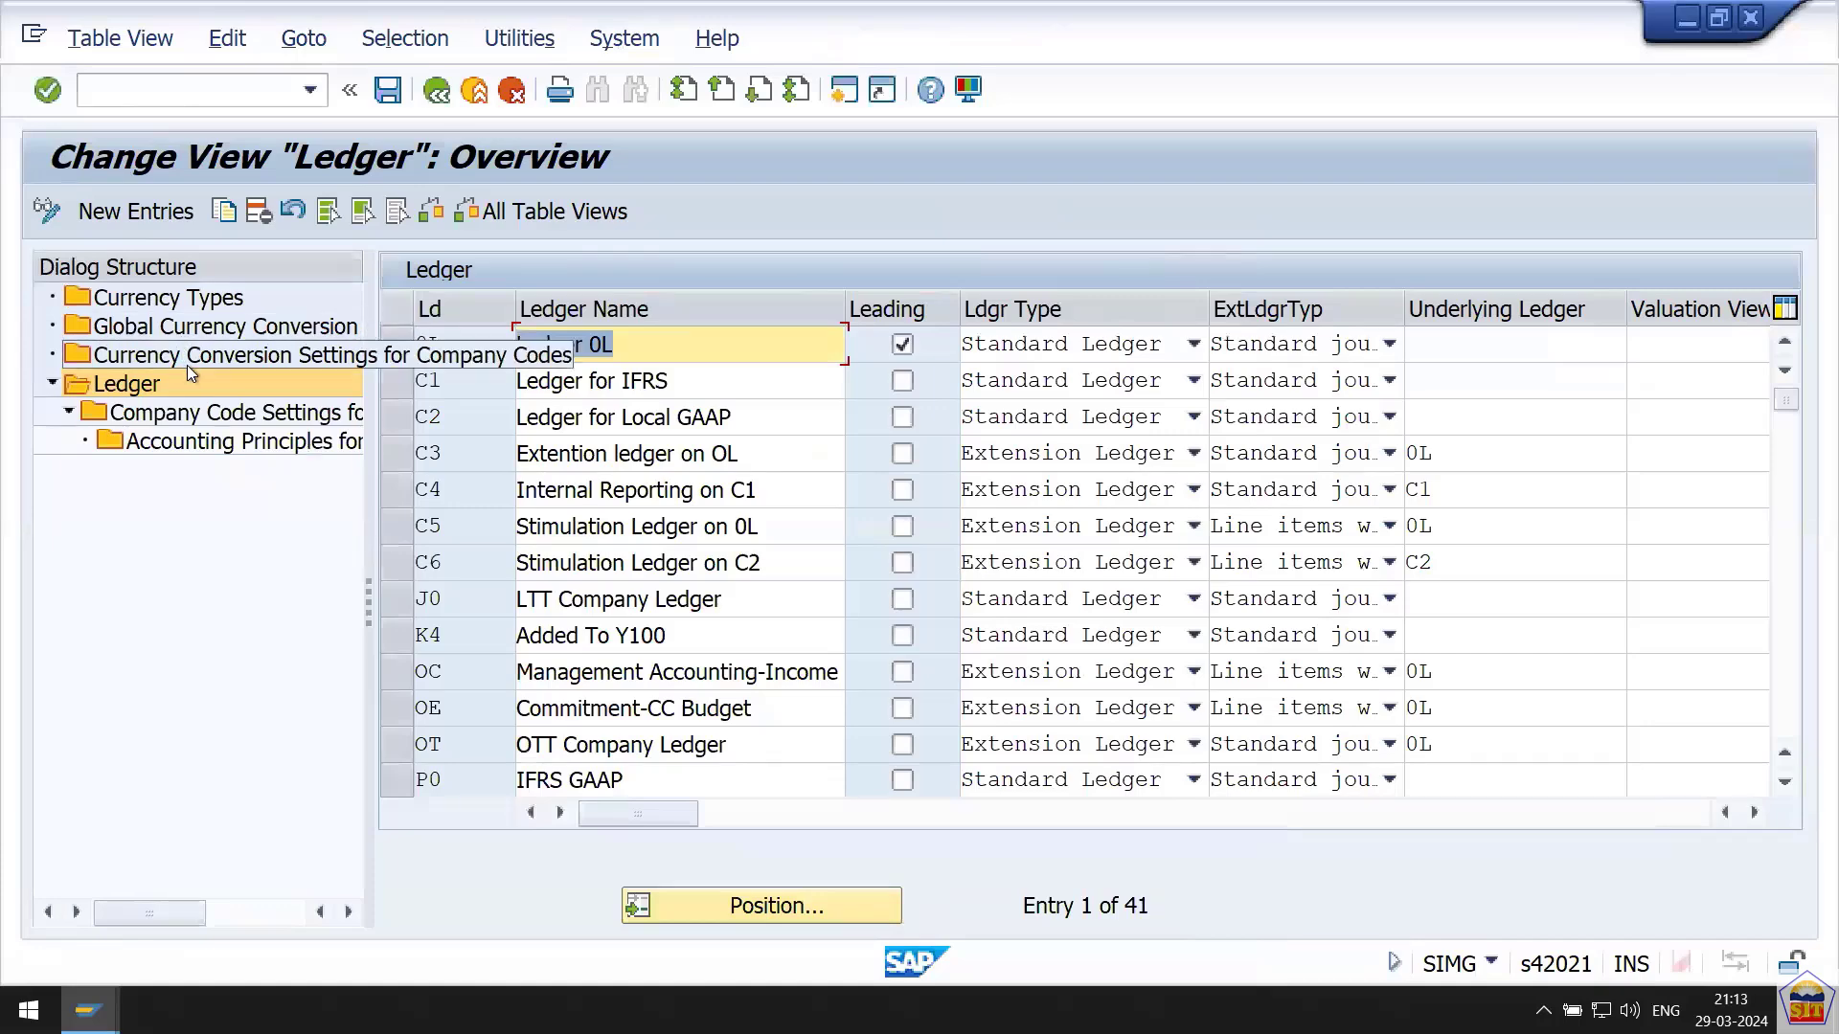
View the Currency Conversion Settings for Company Codes, dismissing the consistency check, and return to the Ledger overview.
double_click(250, 360)
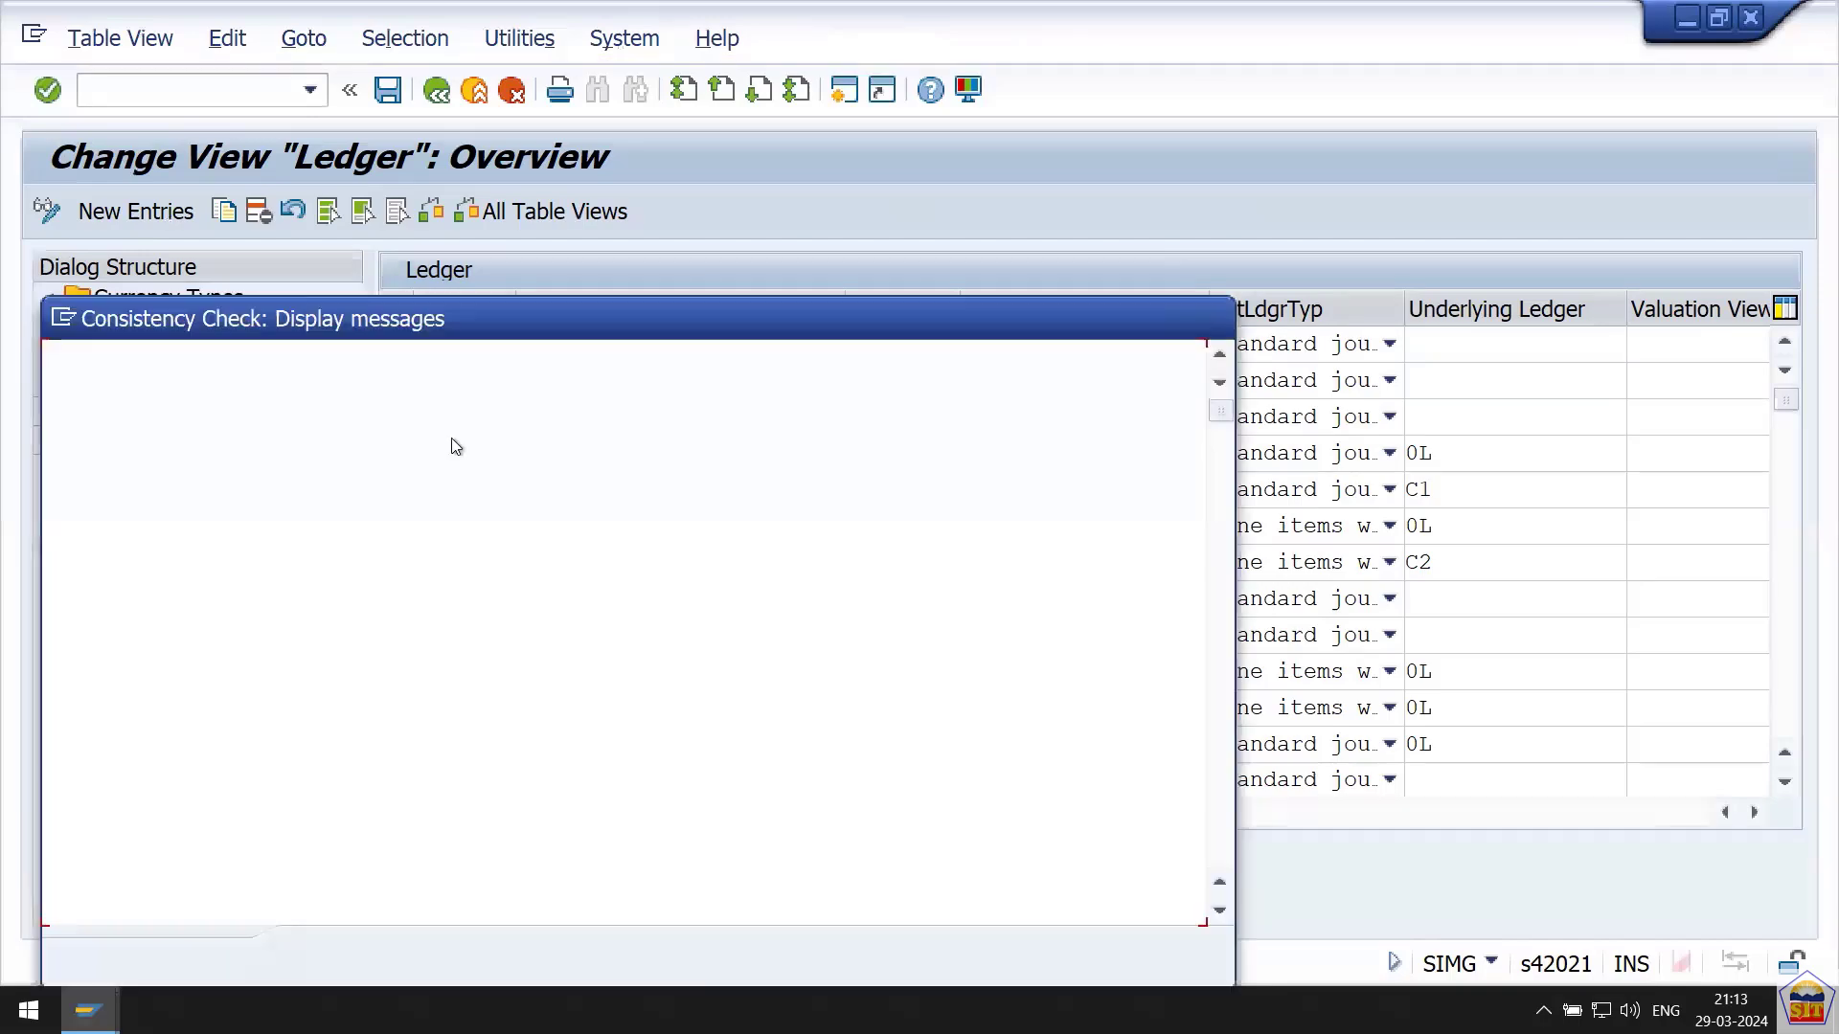
key(Return)
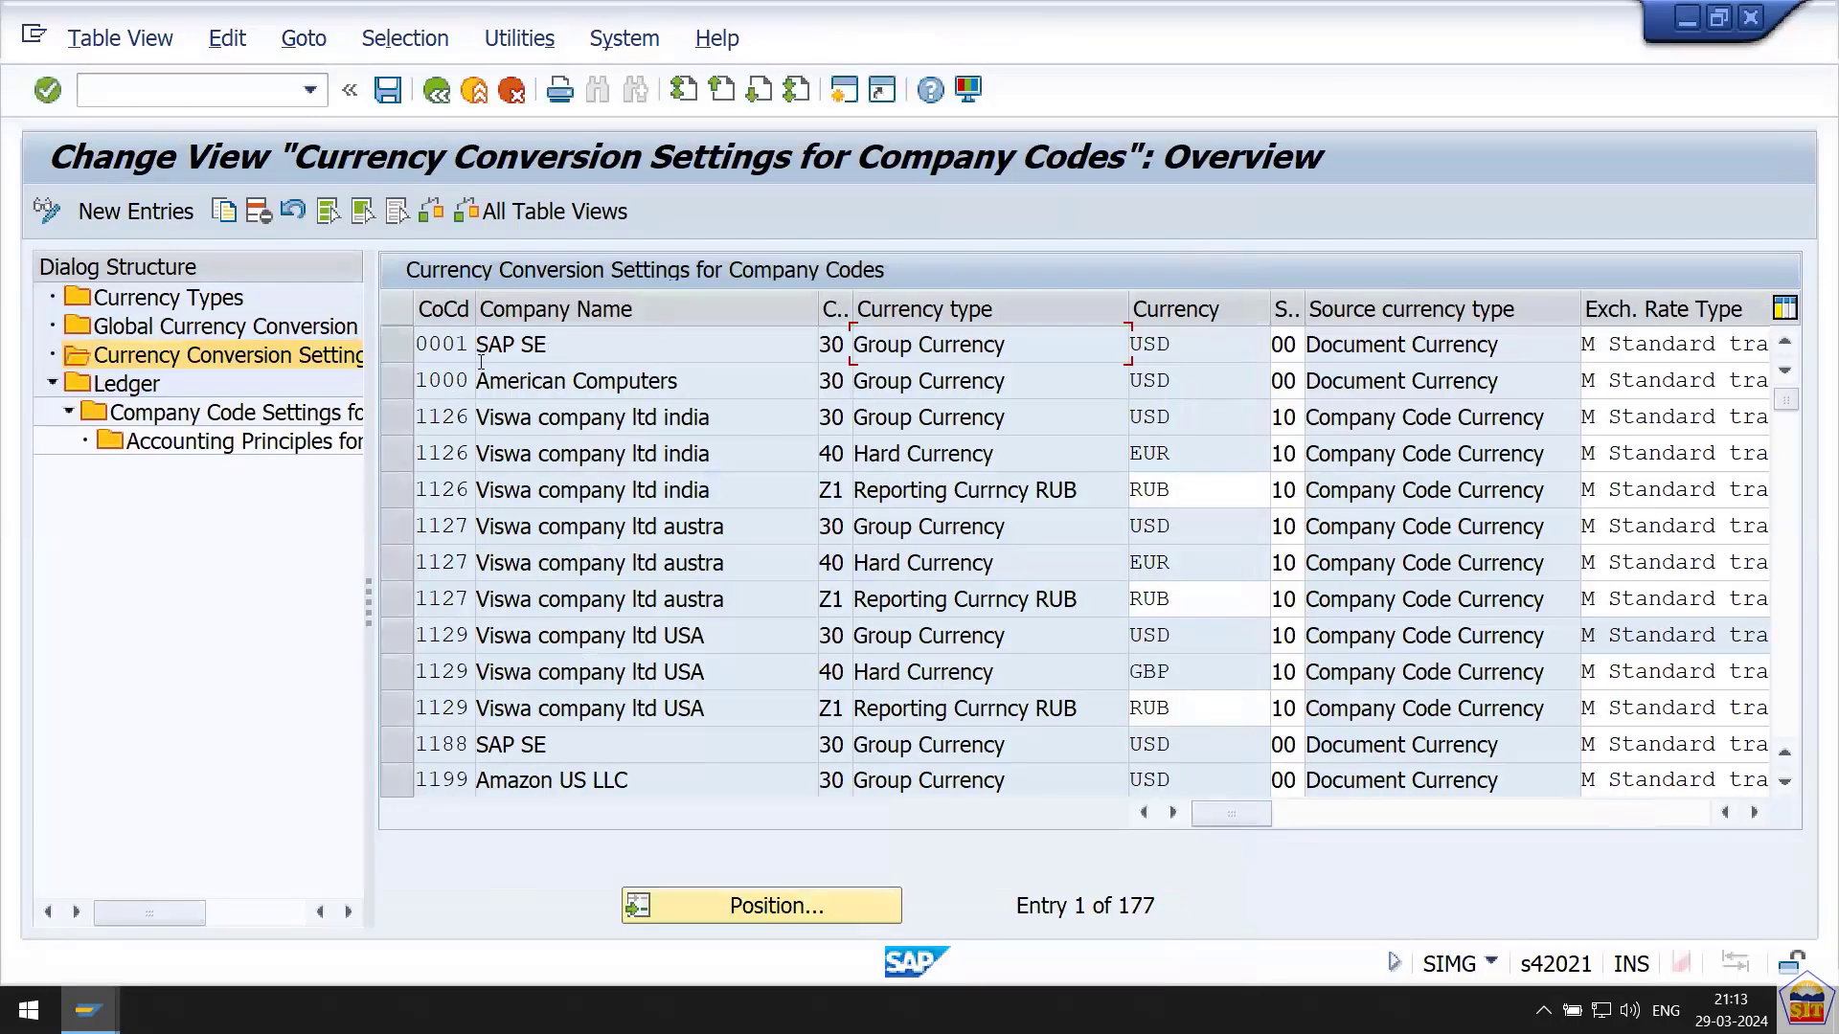
double_click(118, 389)
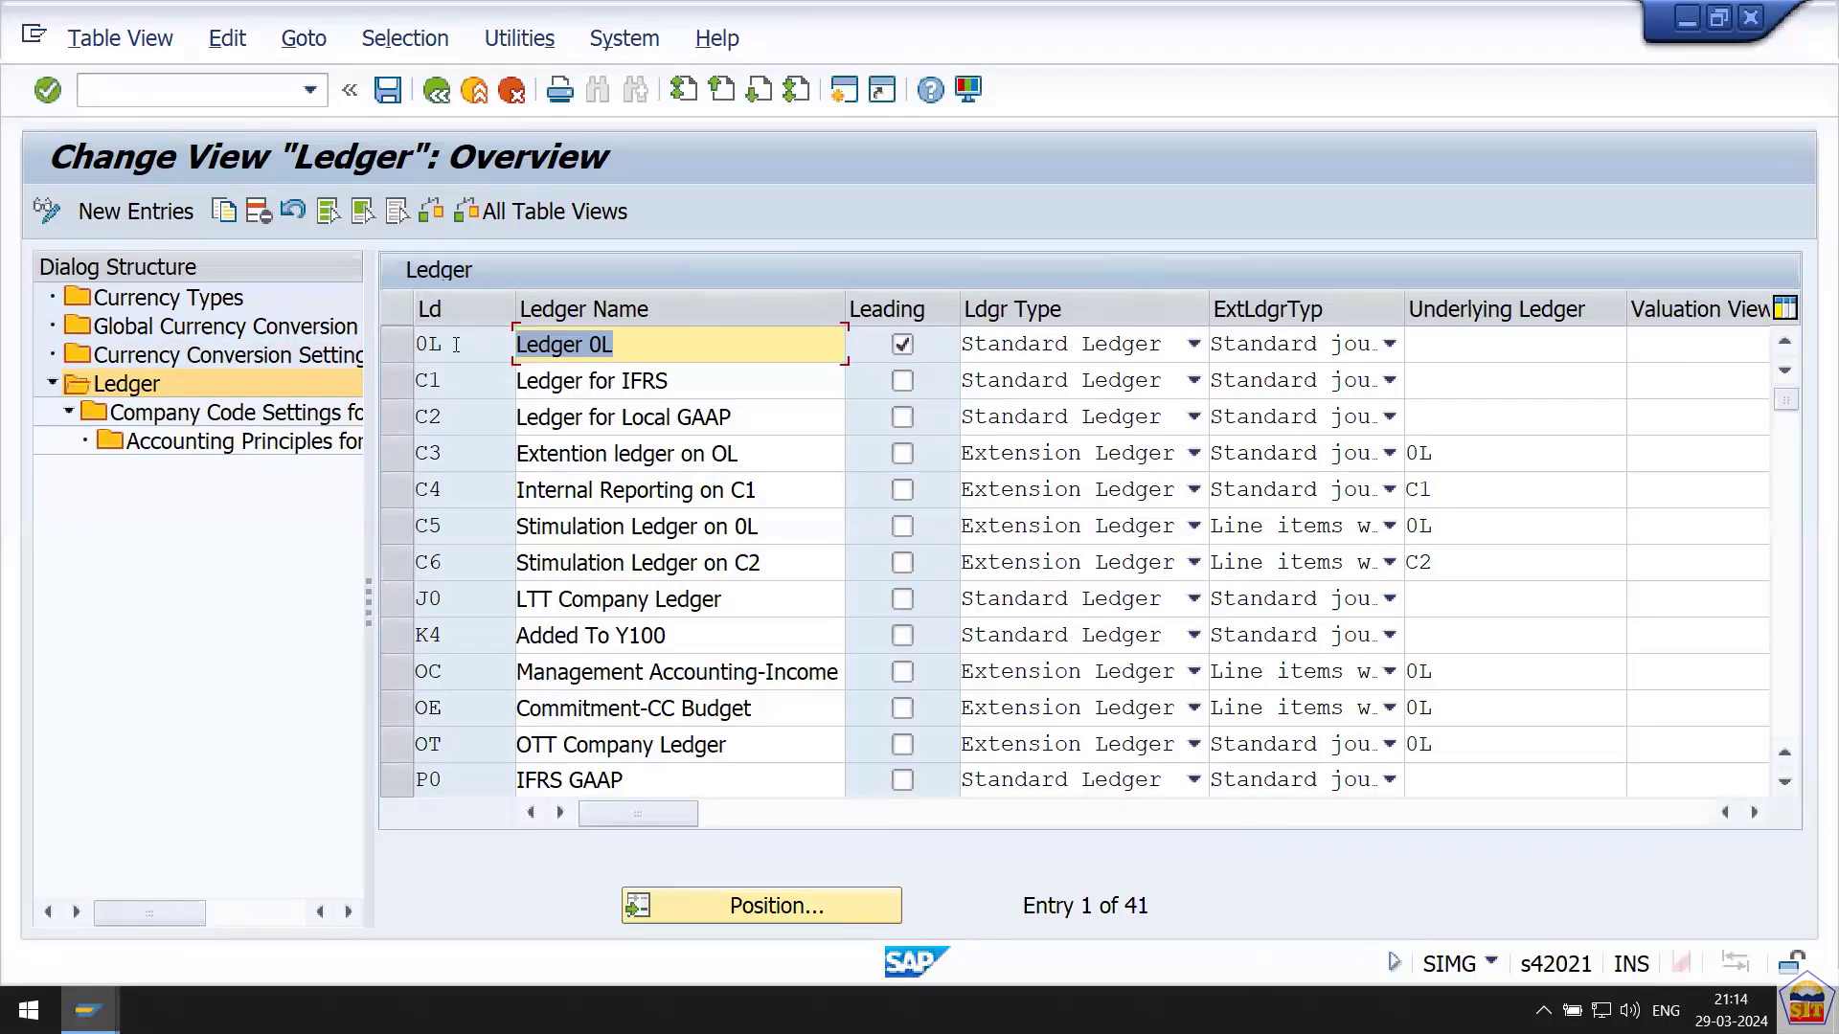
Examine the 0L row of the Ledger overview, its ledger ID, name and leading indicator.
drag(460, 343, 402, 353)
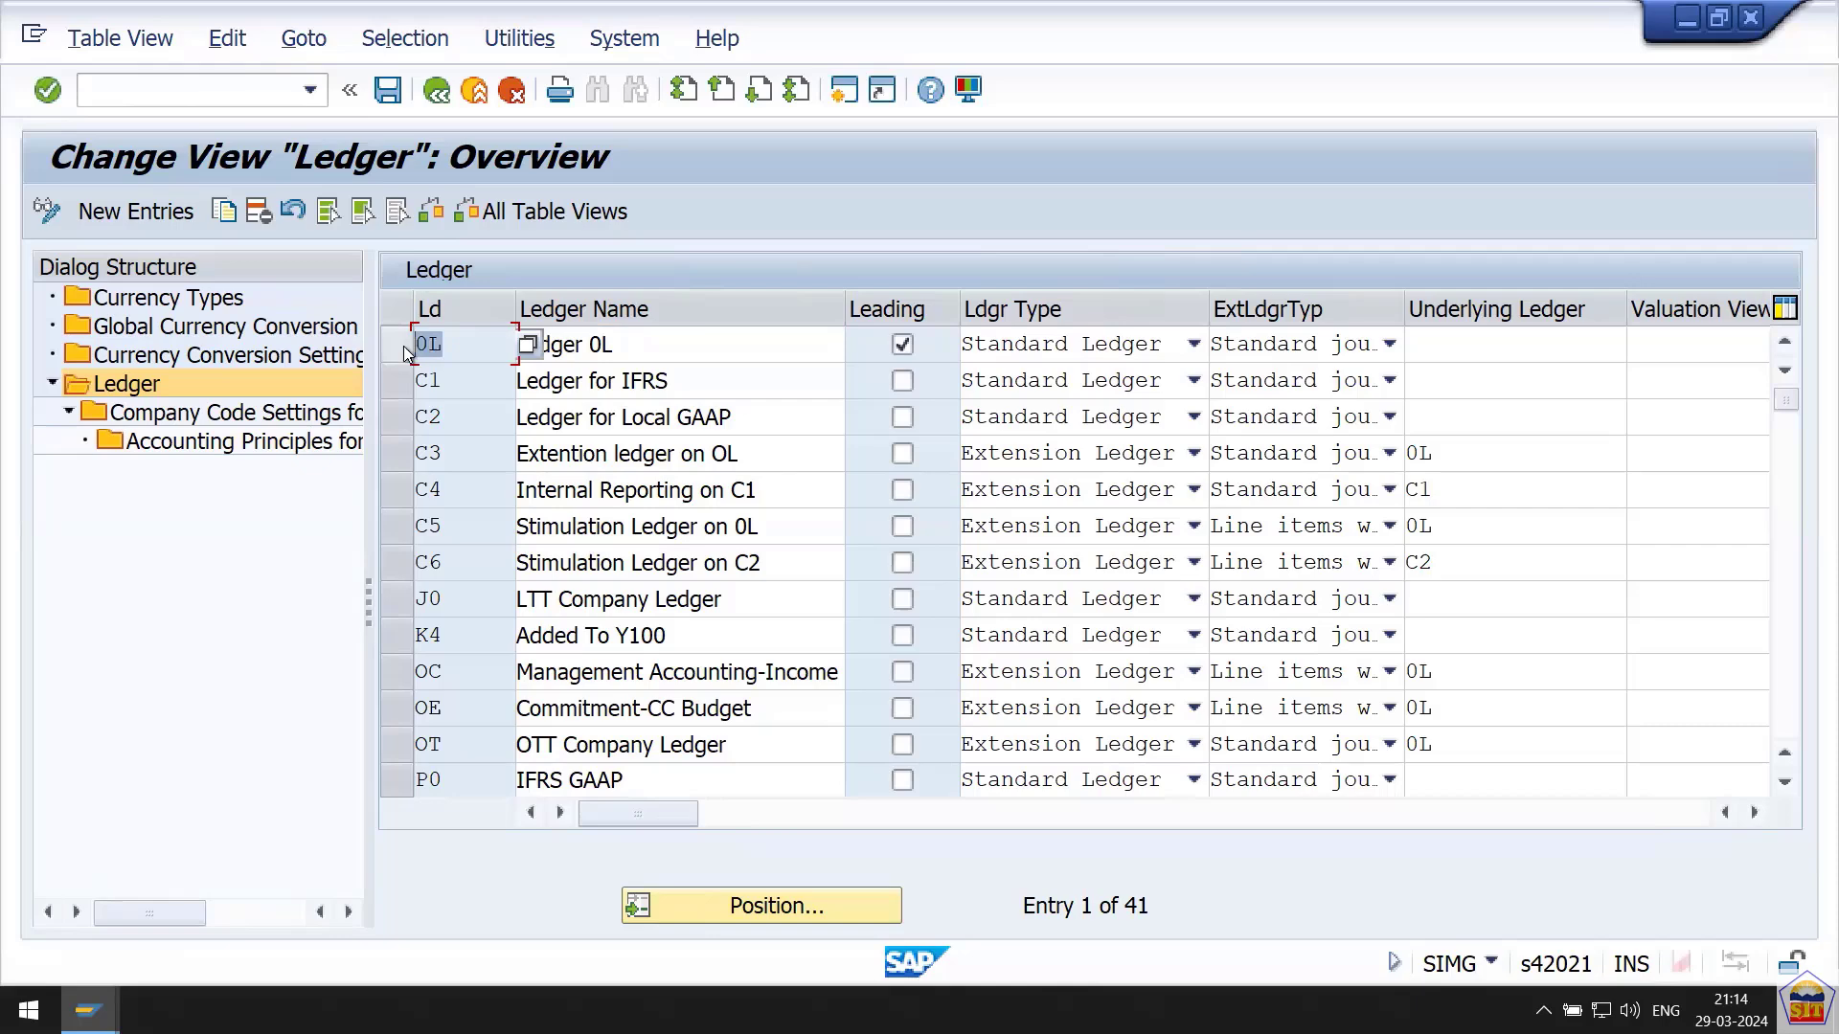
click(667, 347)
drag(614, 345, 552, 343)
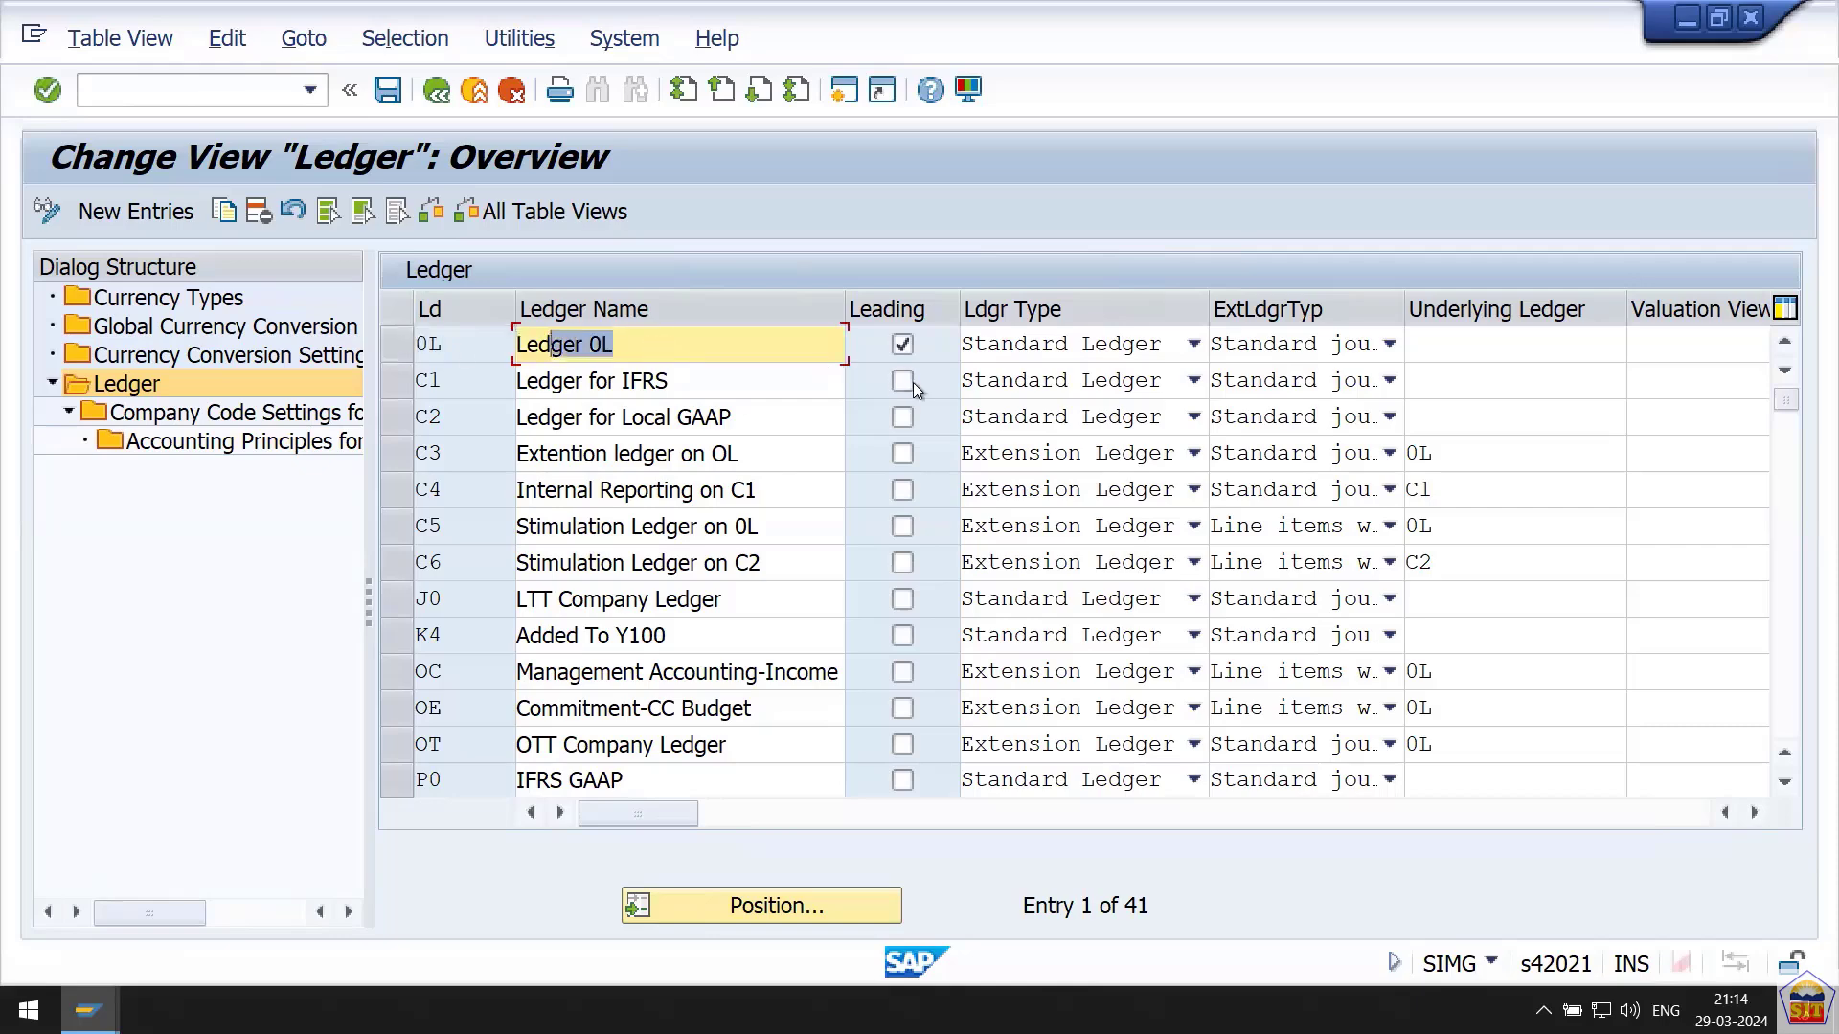
Examine the ledger type options of ledger 0L against the other ledgers, and try the leading indicator on C2 before clearing it.
click(1106, 347)
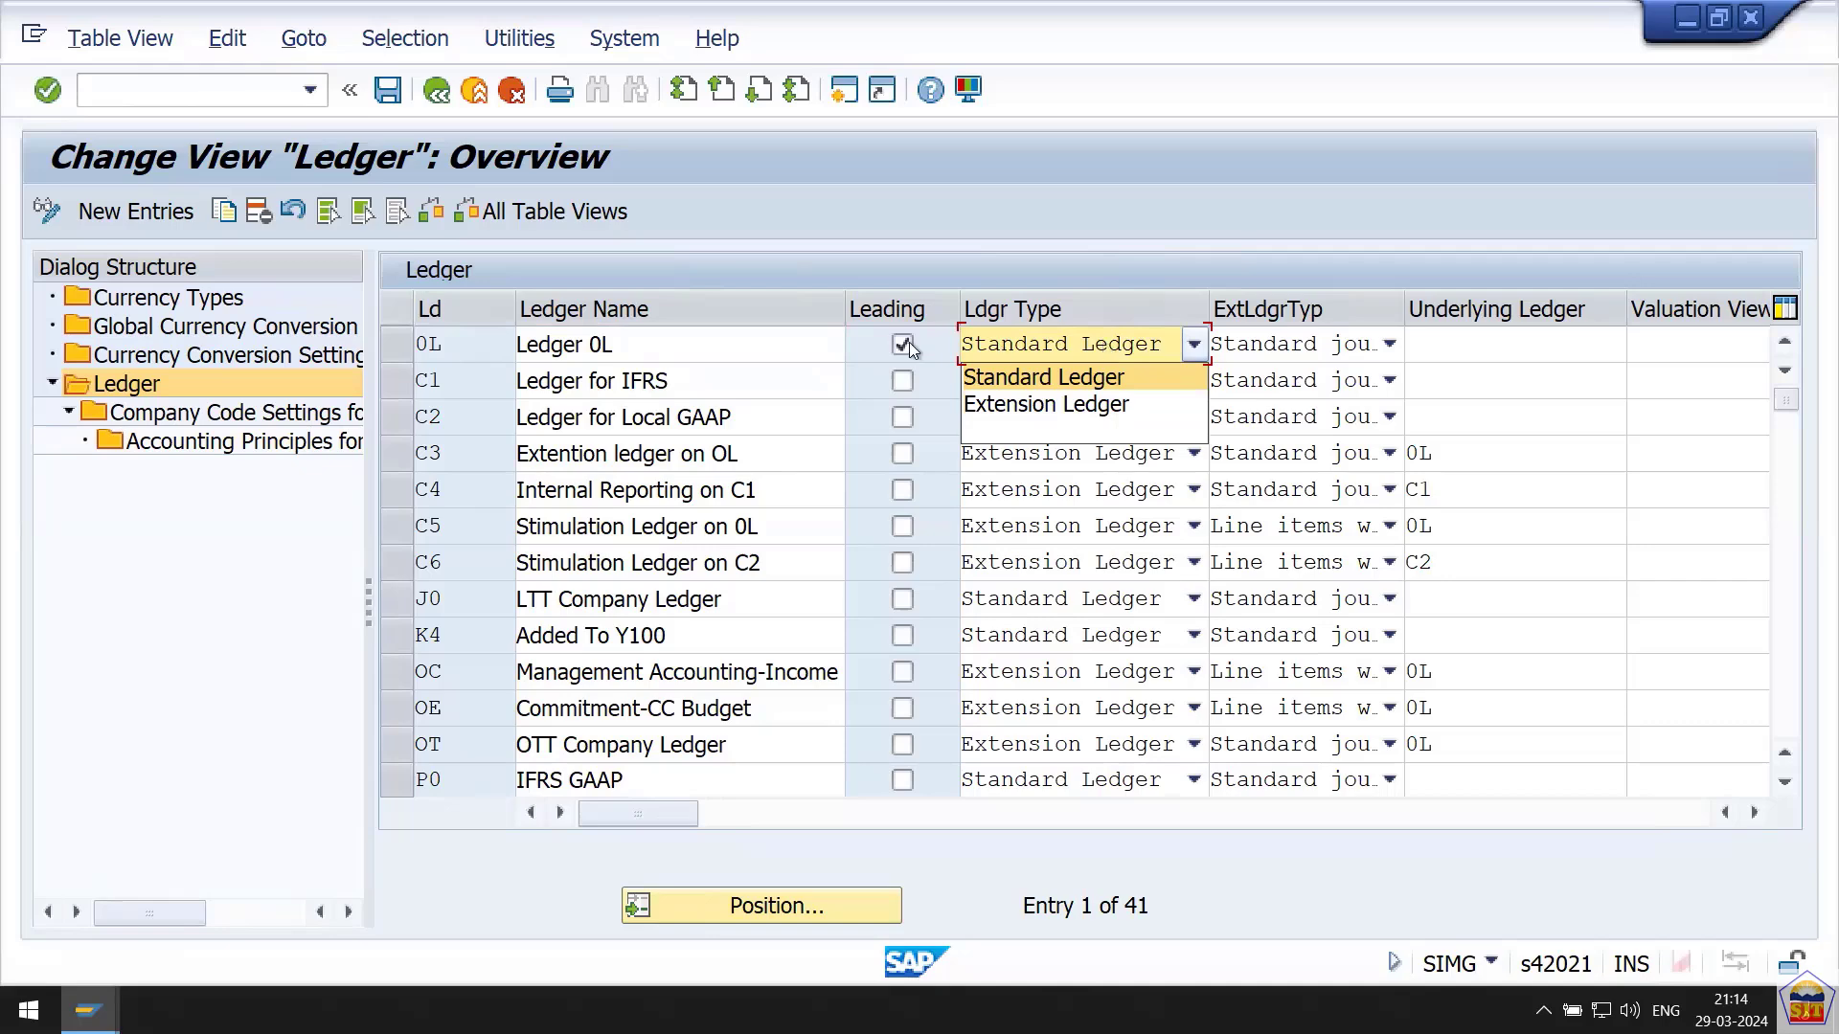
click(701, 382)
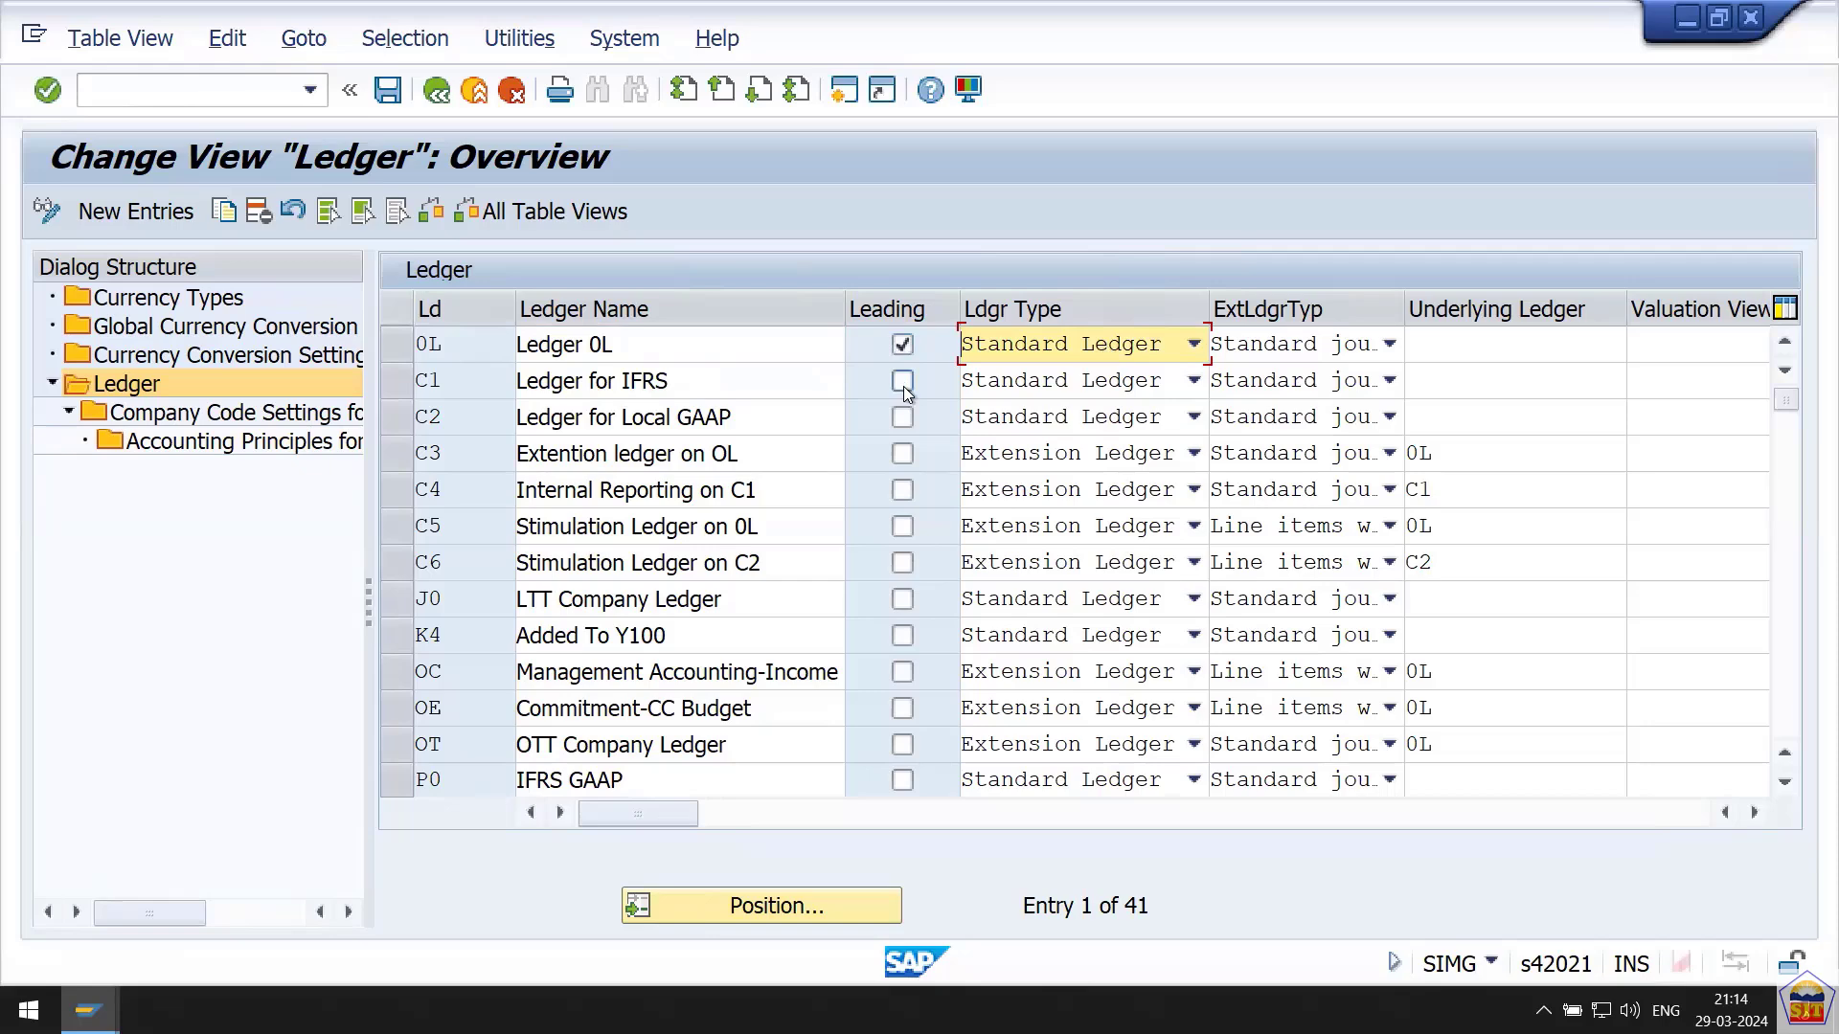
drag(686, 354, 677, 421)
click(579, 454)
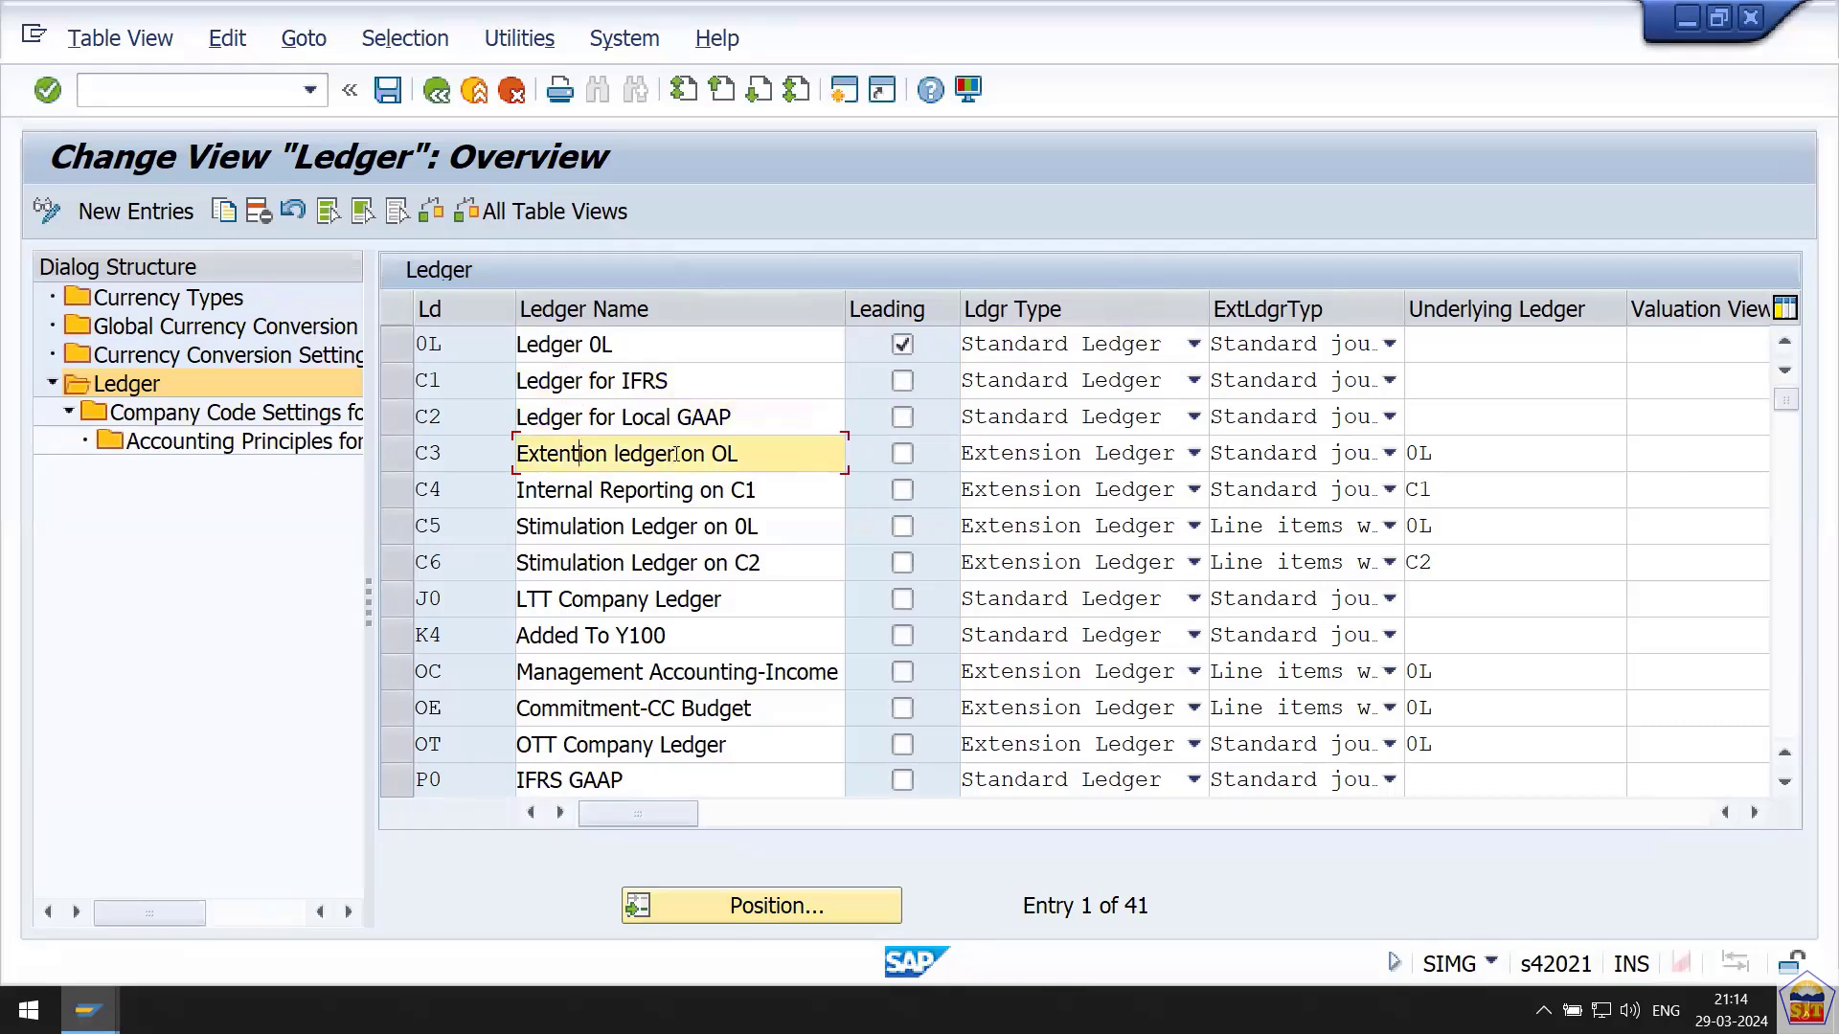
click(1067, 350)
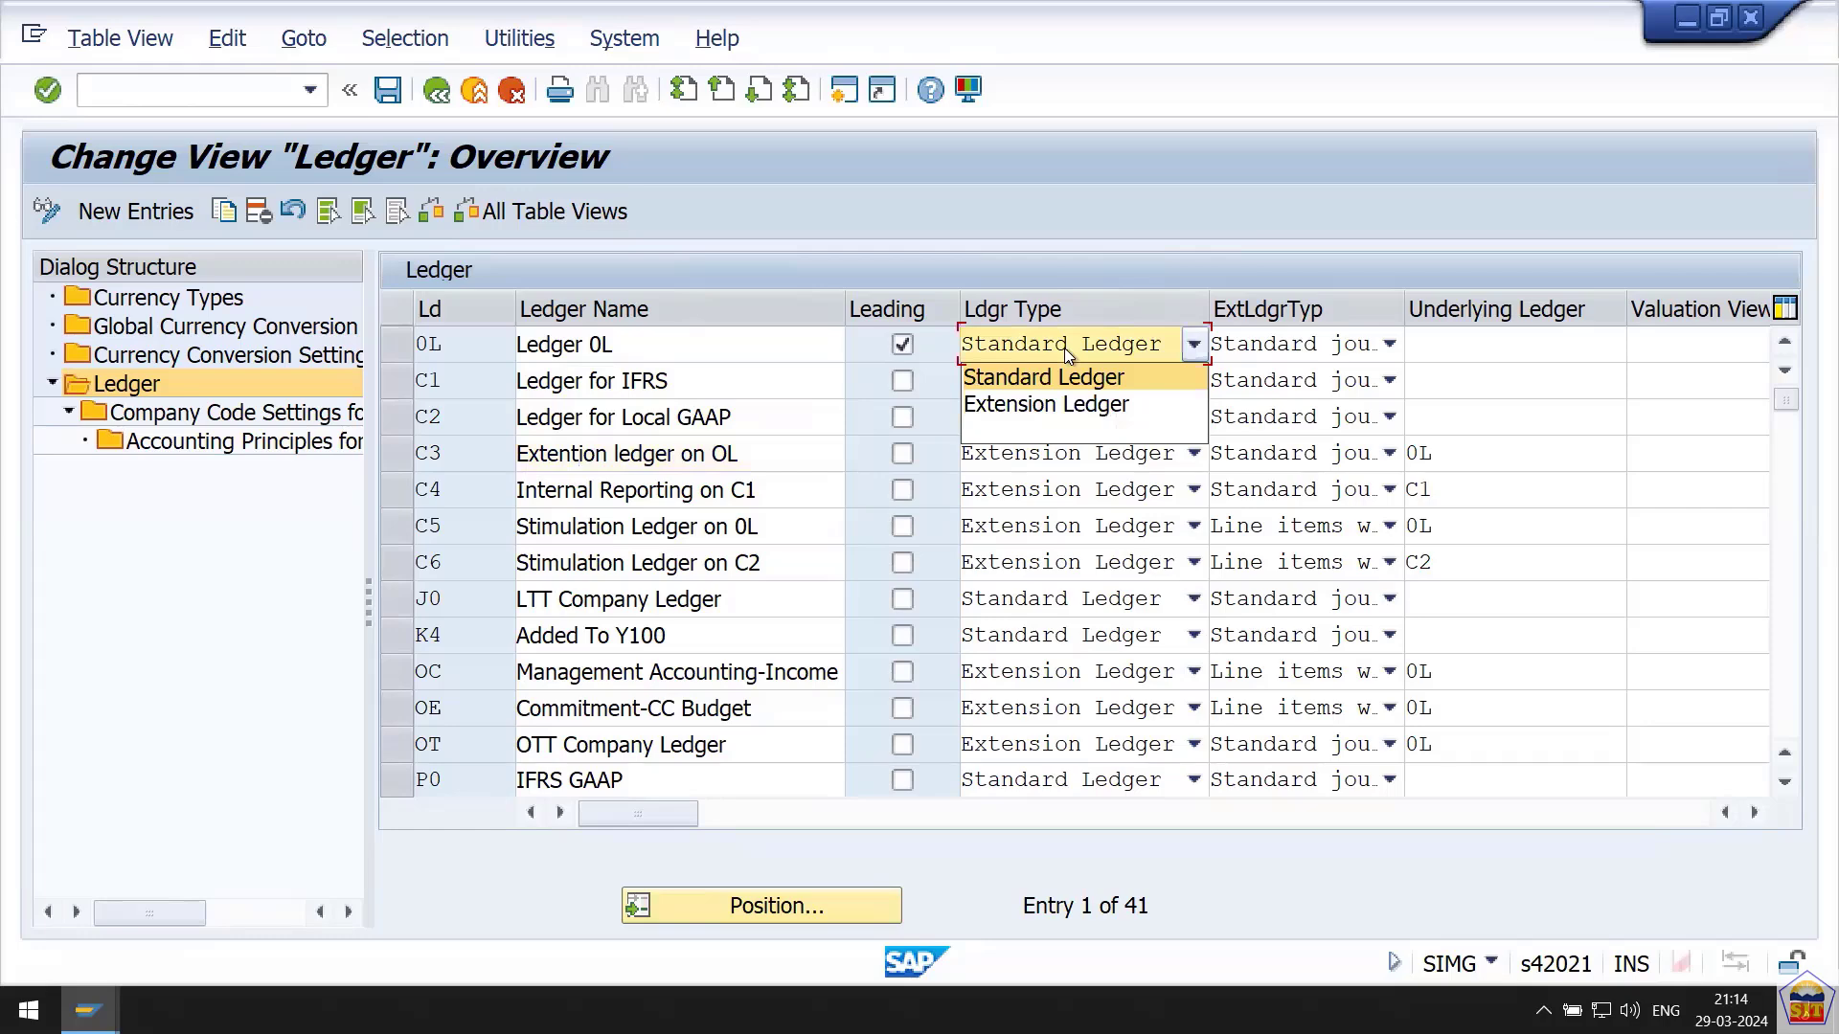
click(1012, 354)
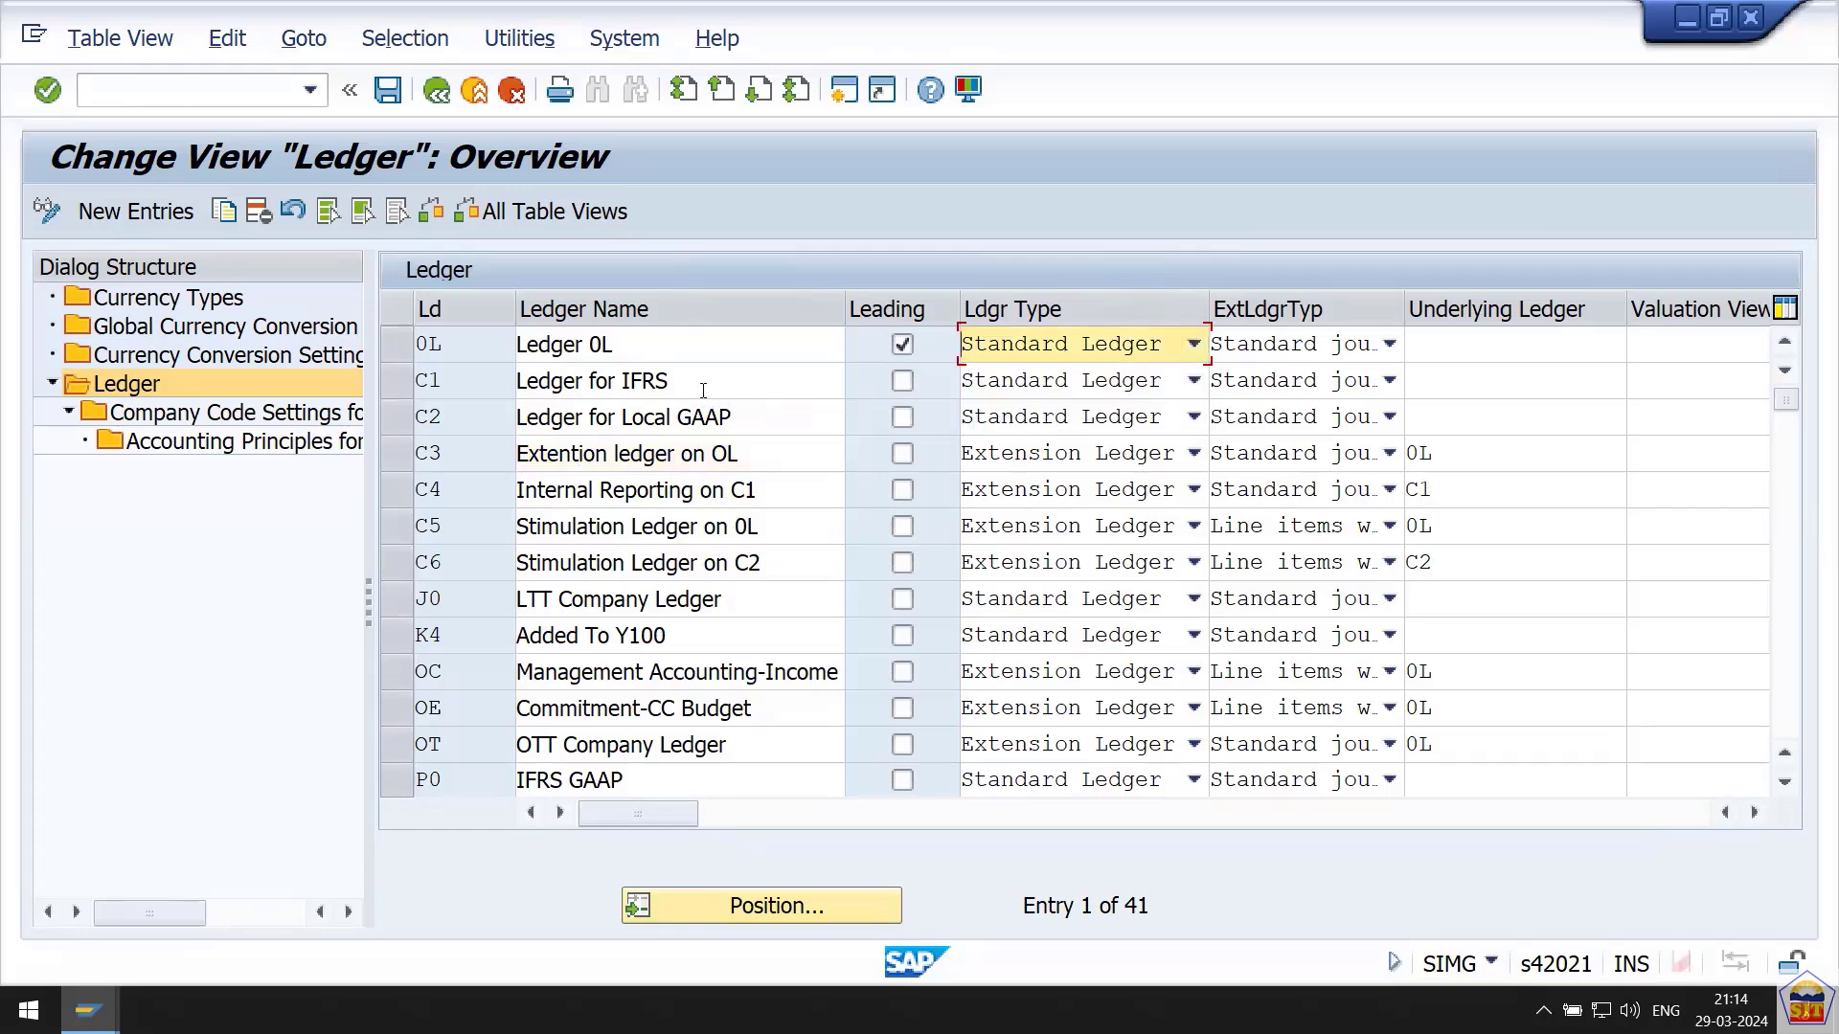
click(1054, 353)
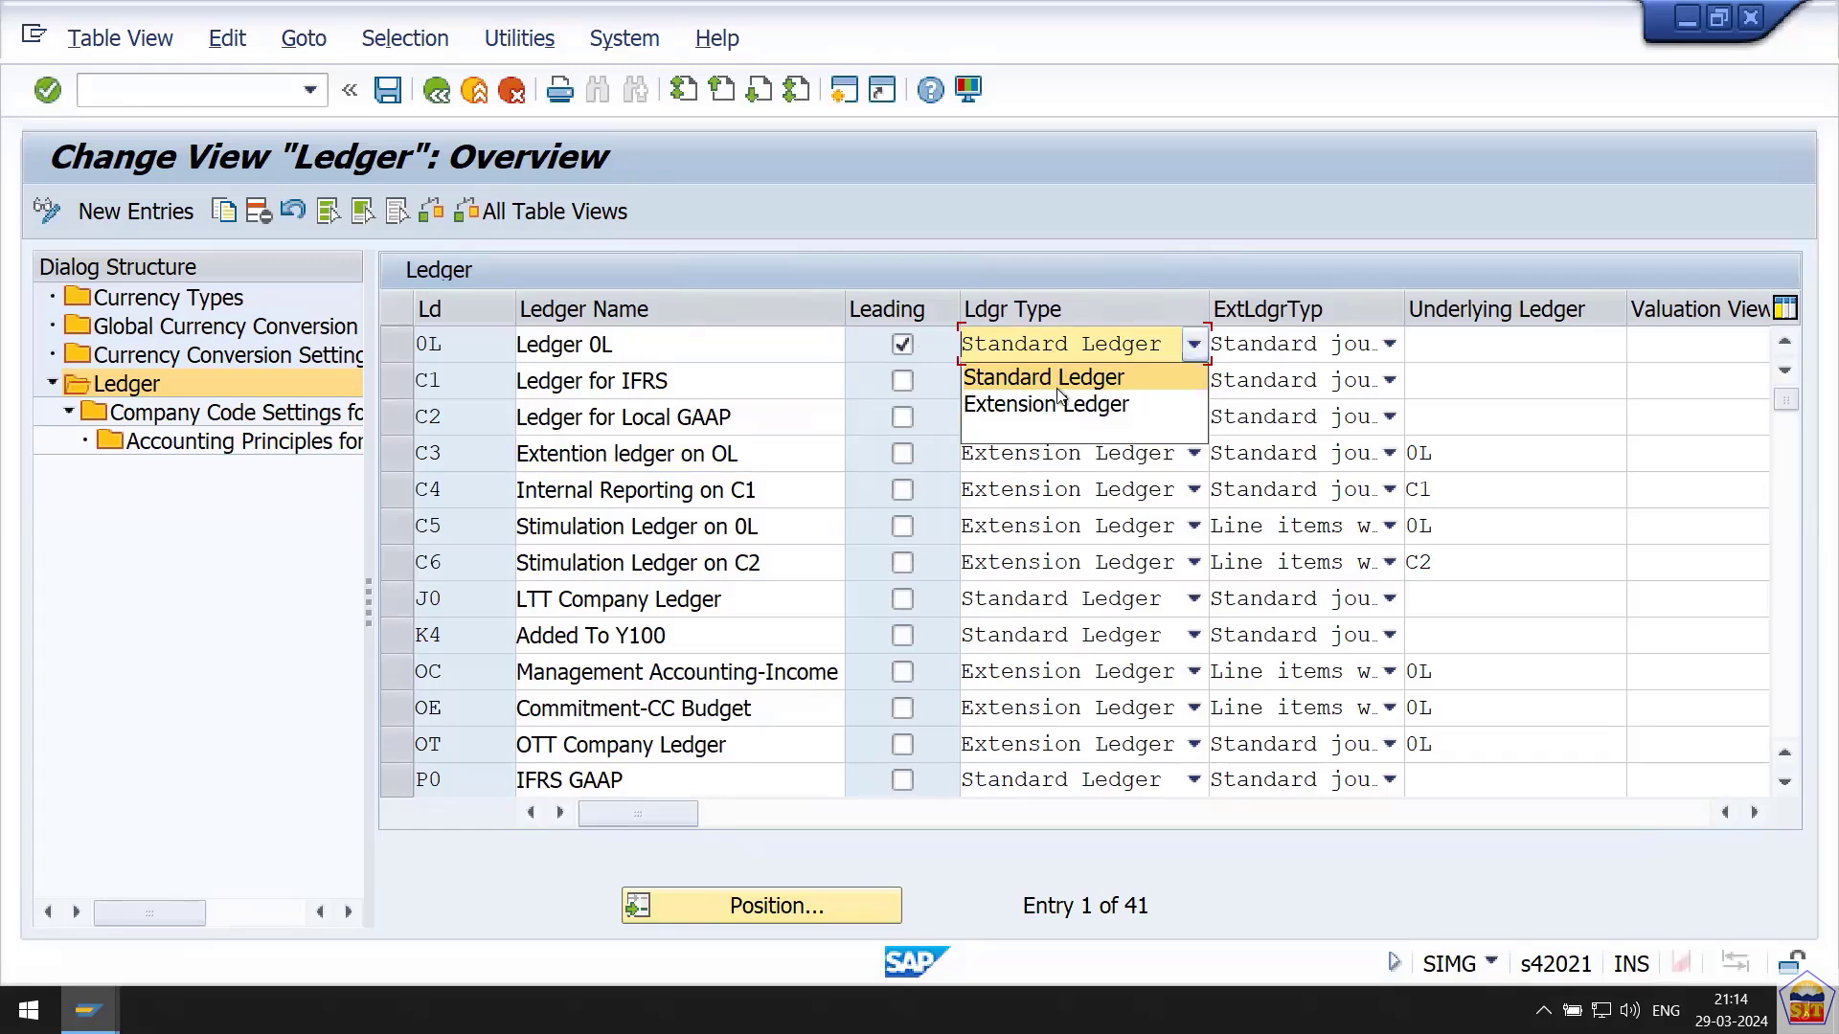
key(Escape)
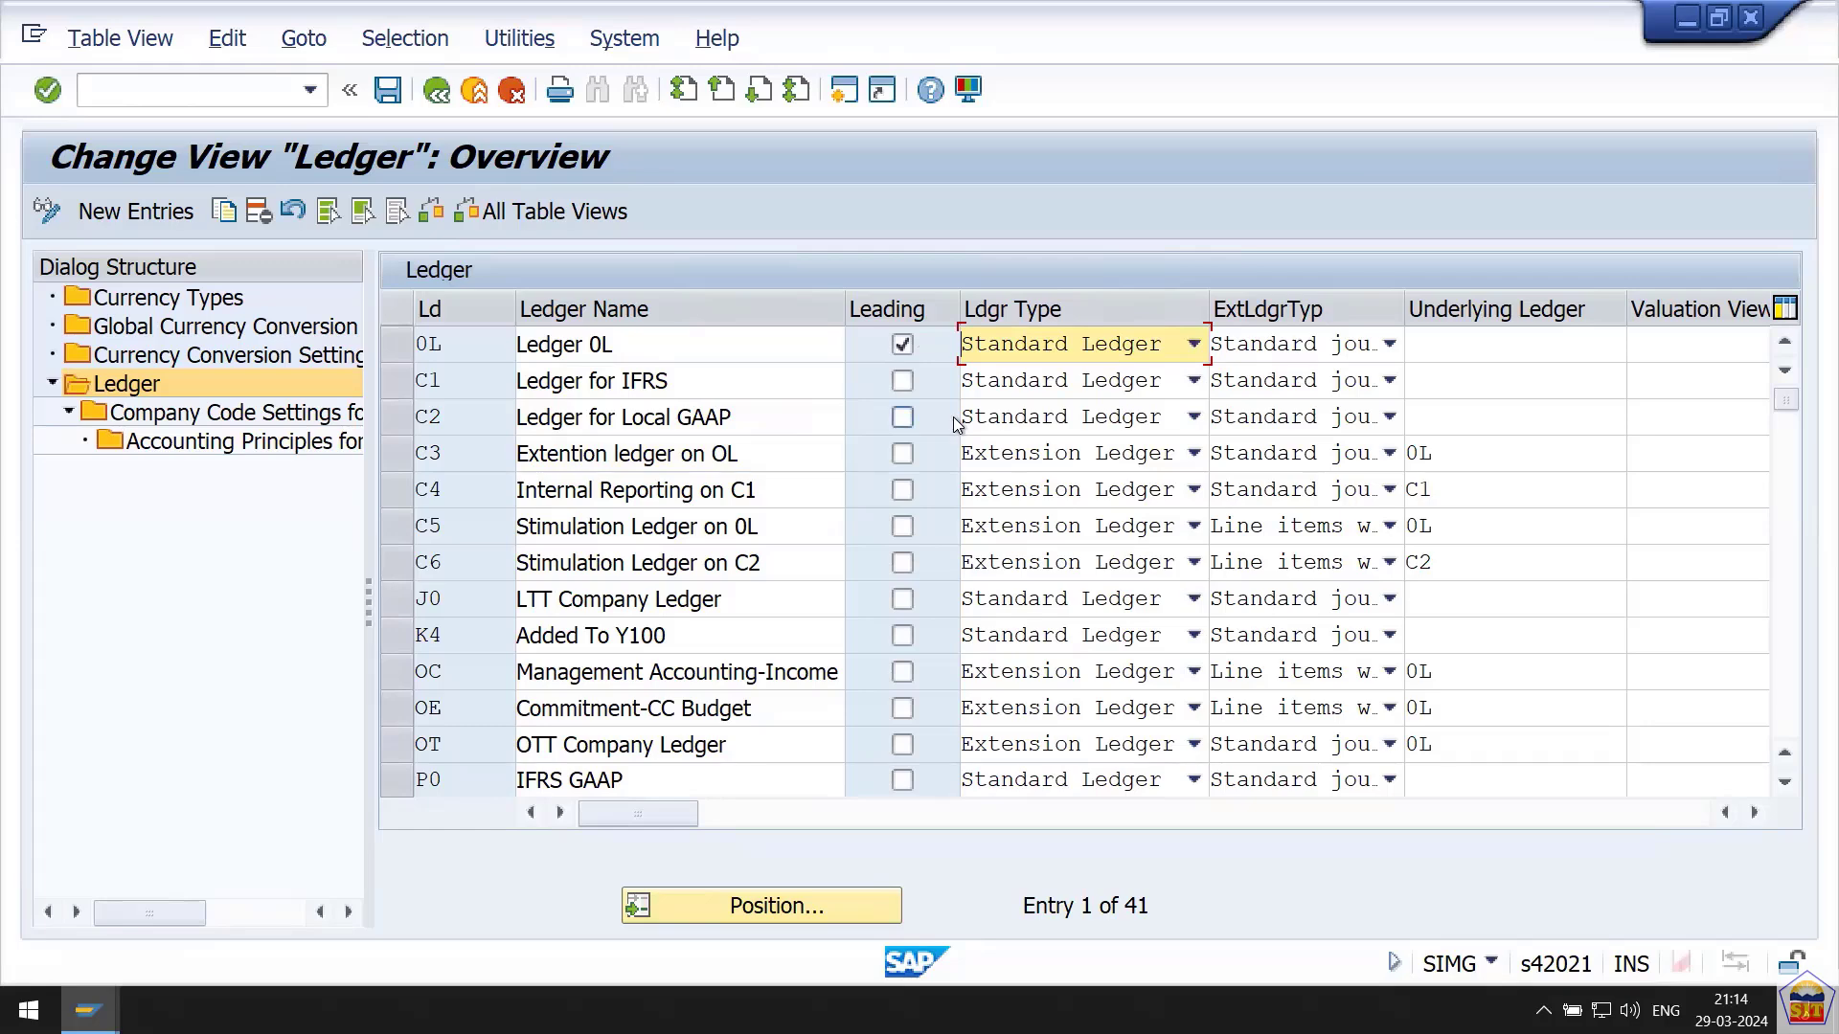
click(902, 418)
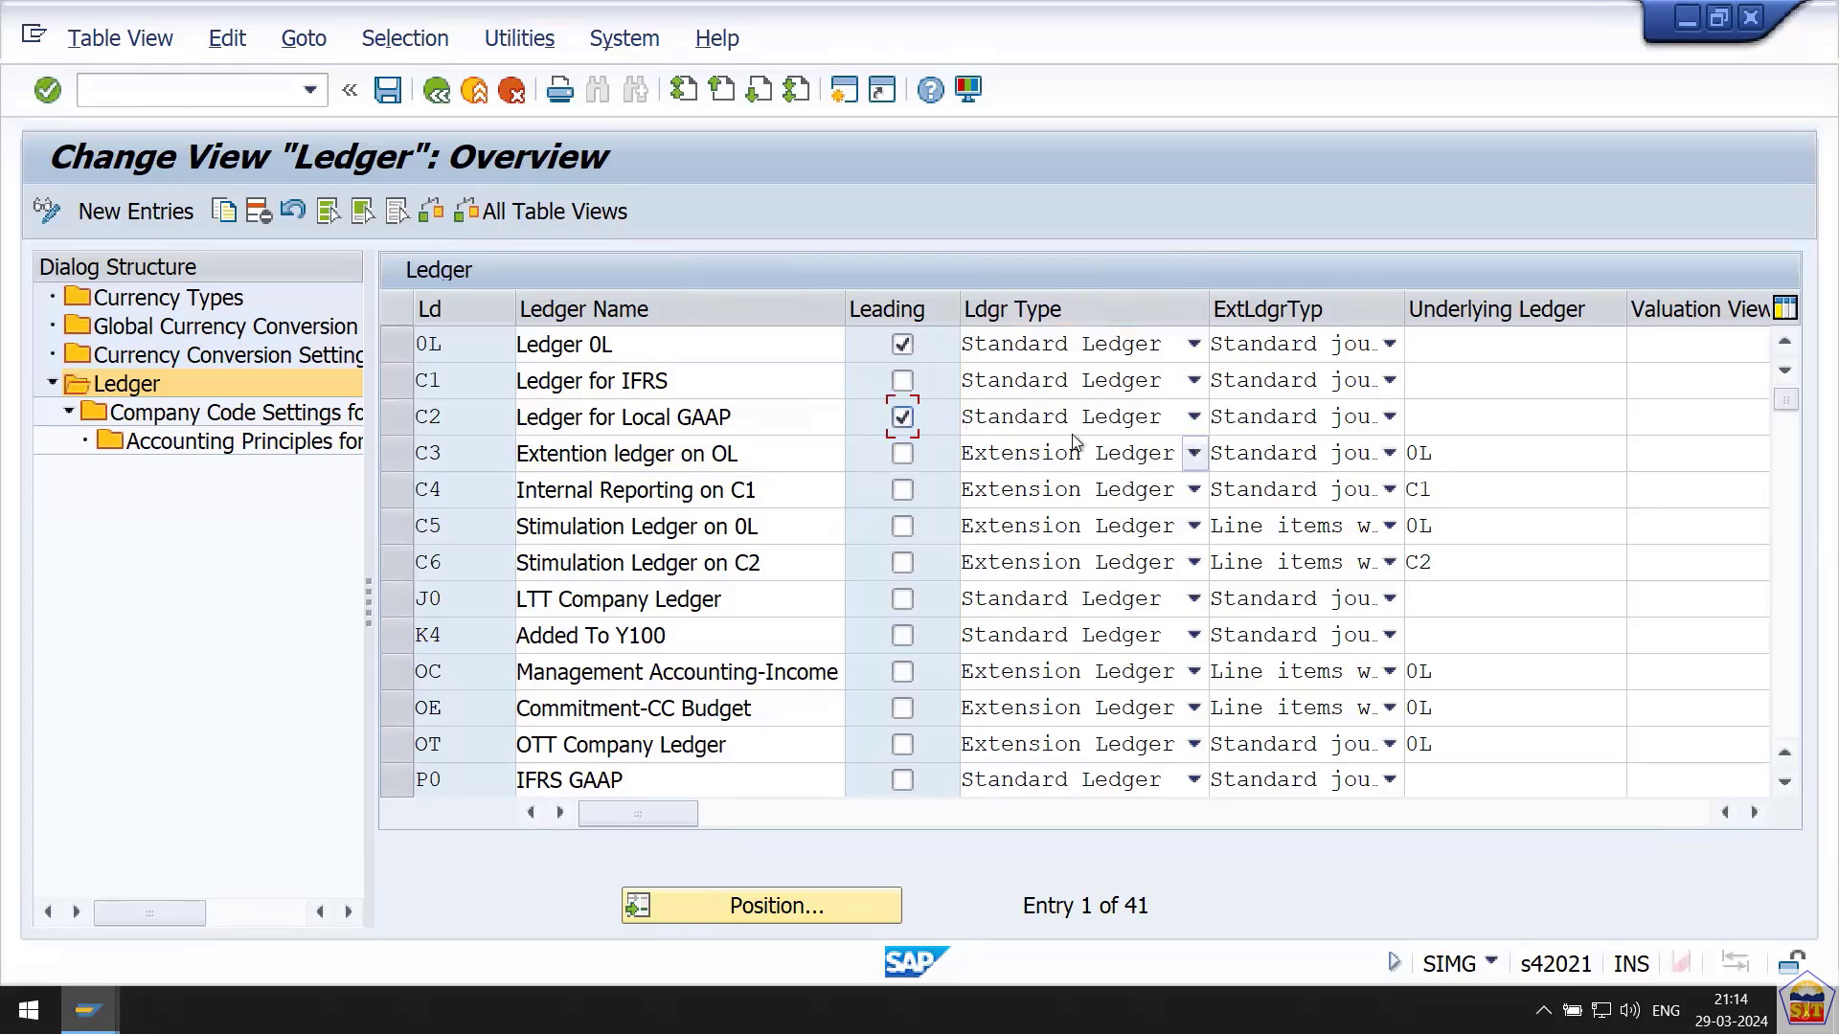
click(902, 419)
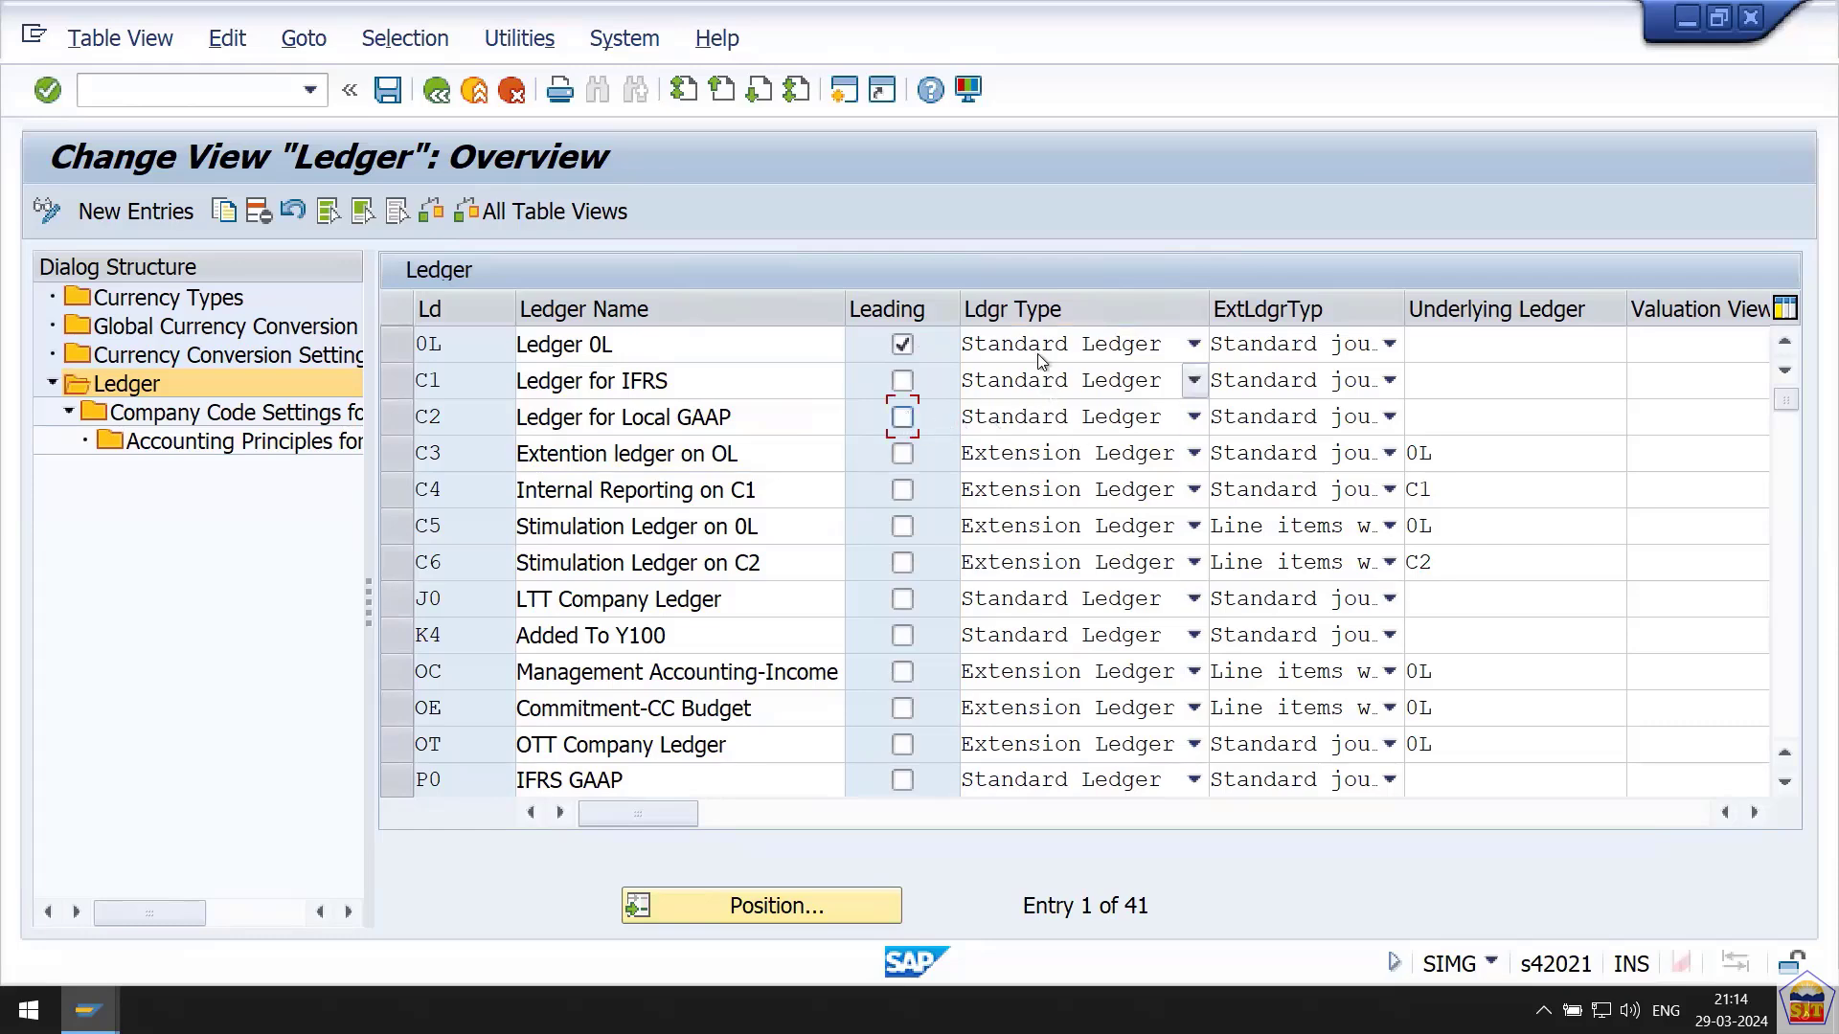
Highlight the extension ledger rows C3 to C5 for review and clear the row selection again.
click(1447, 456)
drag(389, 457, 400, 518)
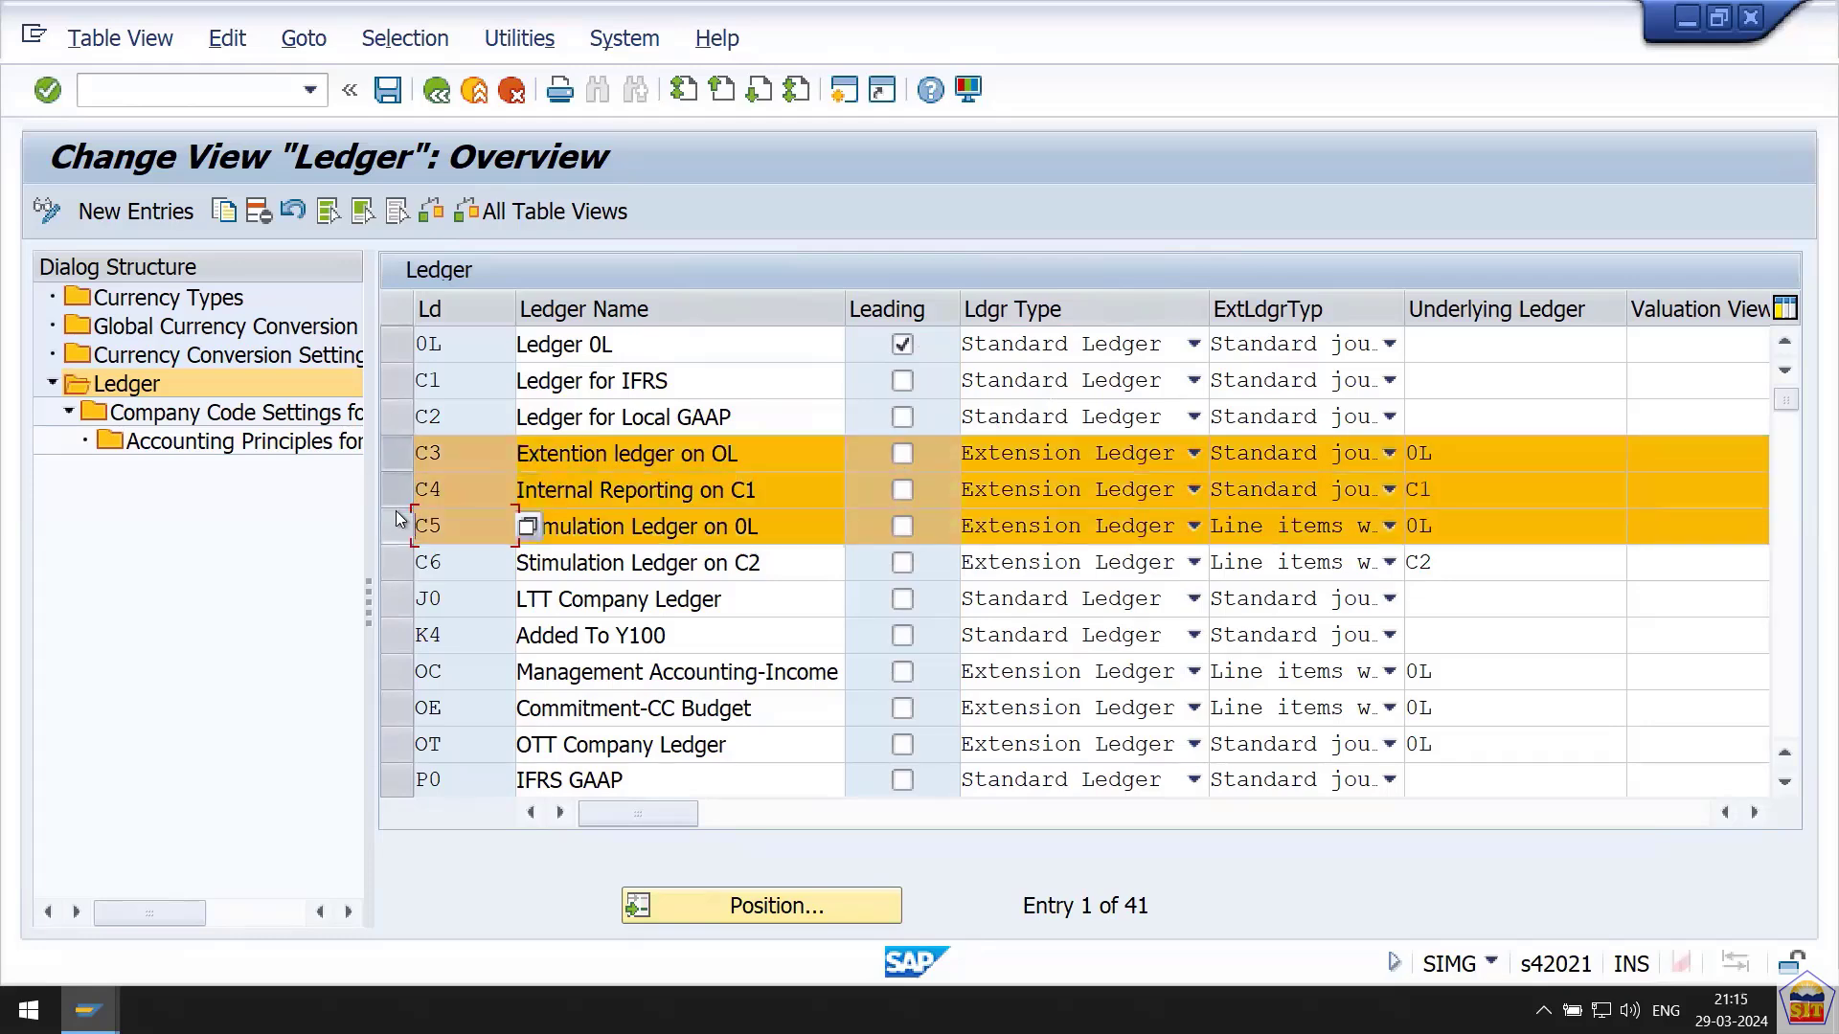
click(400, 518)
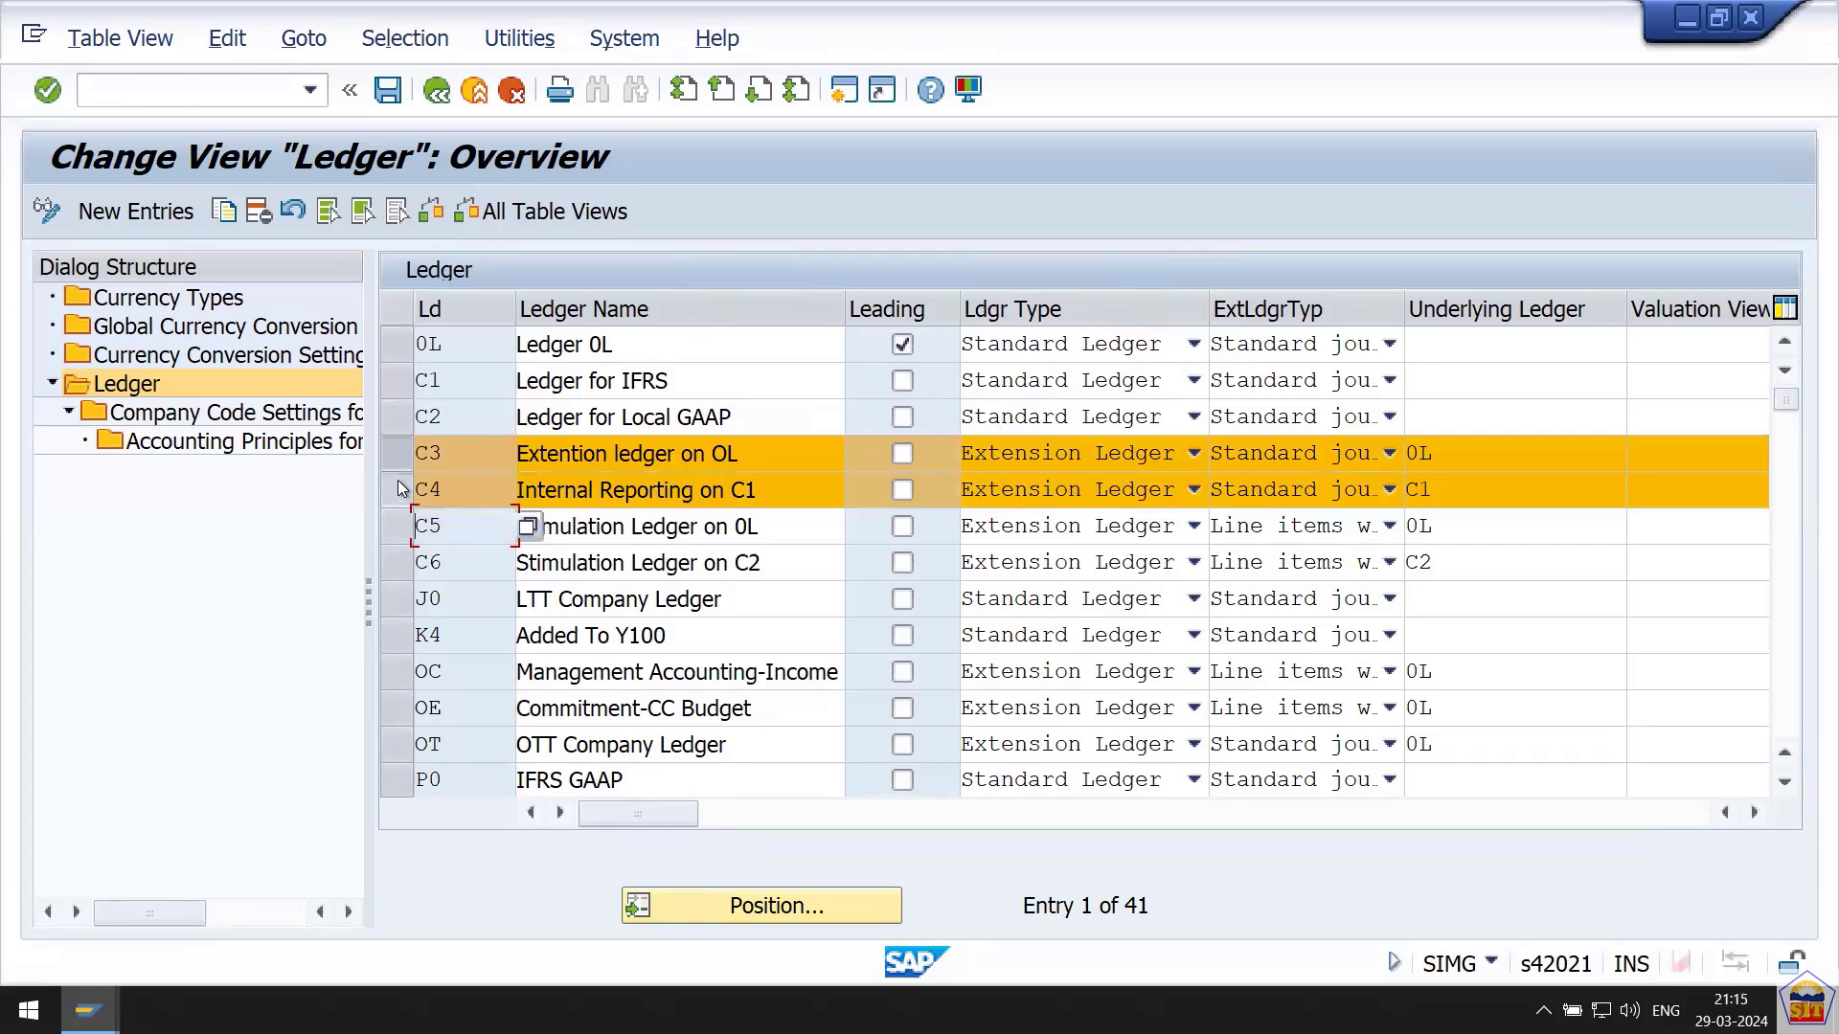
click(397, 490)
click(396, 454)
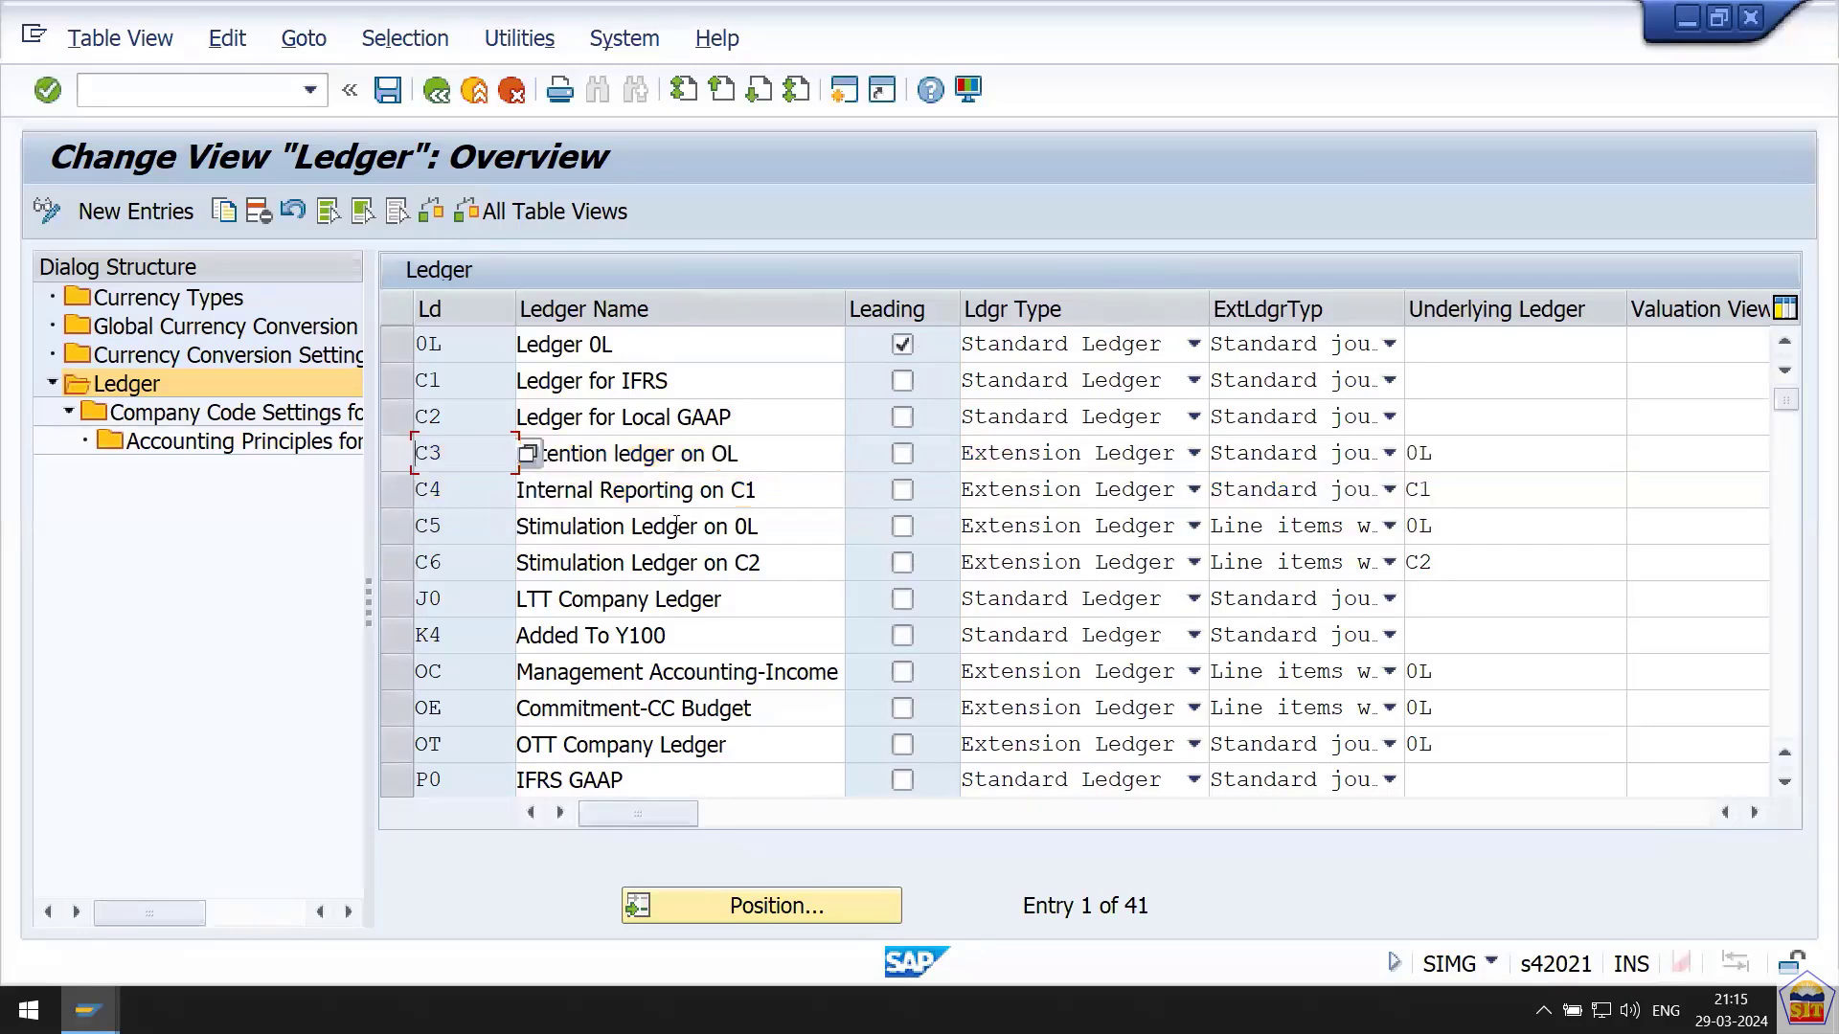
Examine the C3 extension ledger row, its extension ledger type and underlying ledger.
click(1419, 452)
double_click(1418, 452)
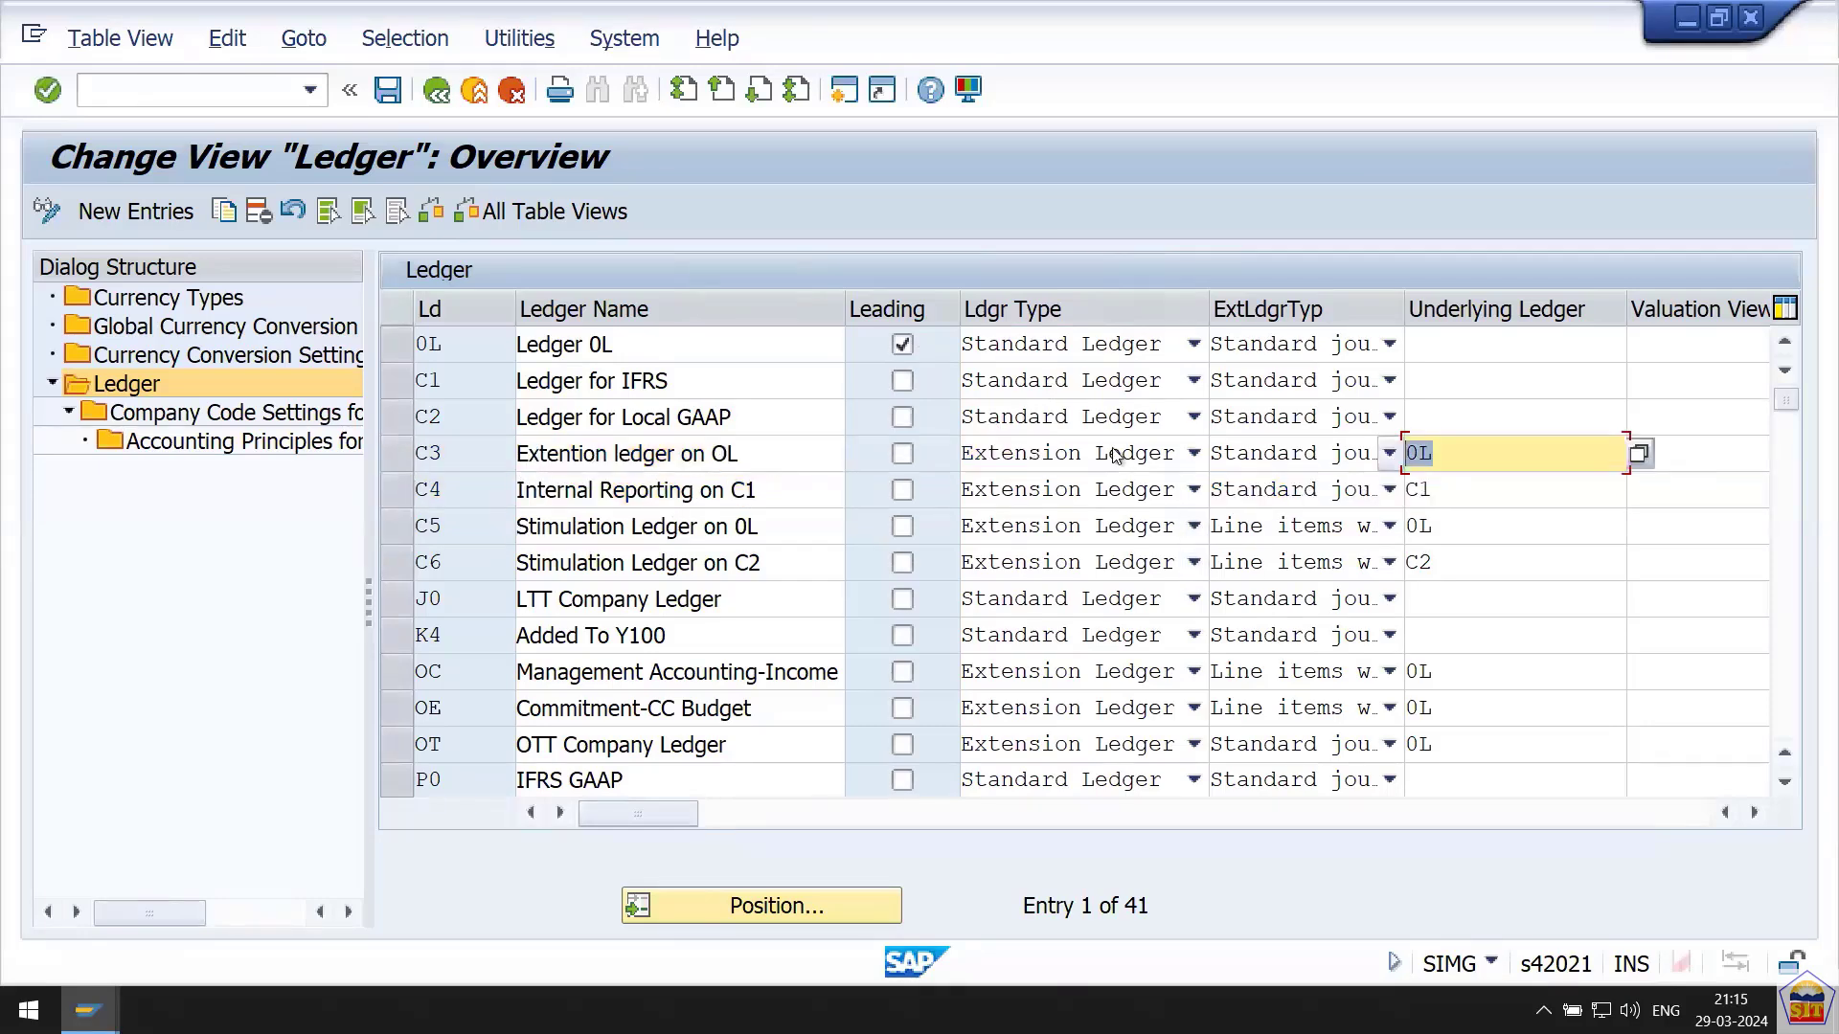
click(397, 454)
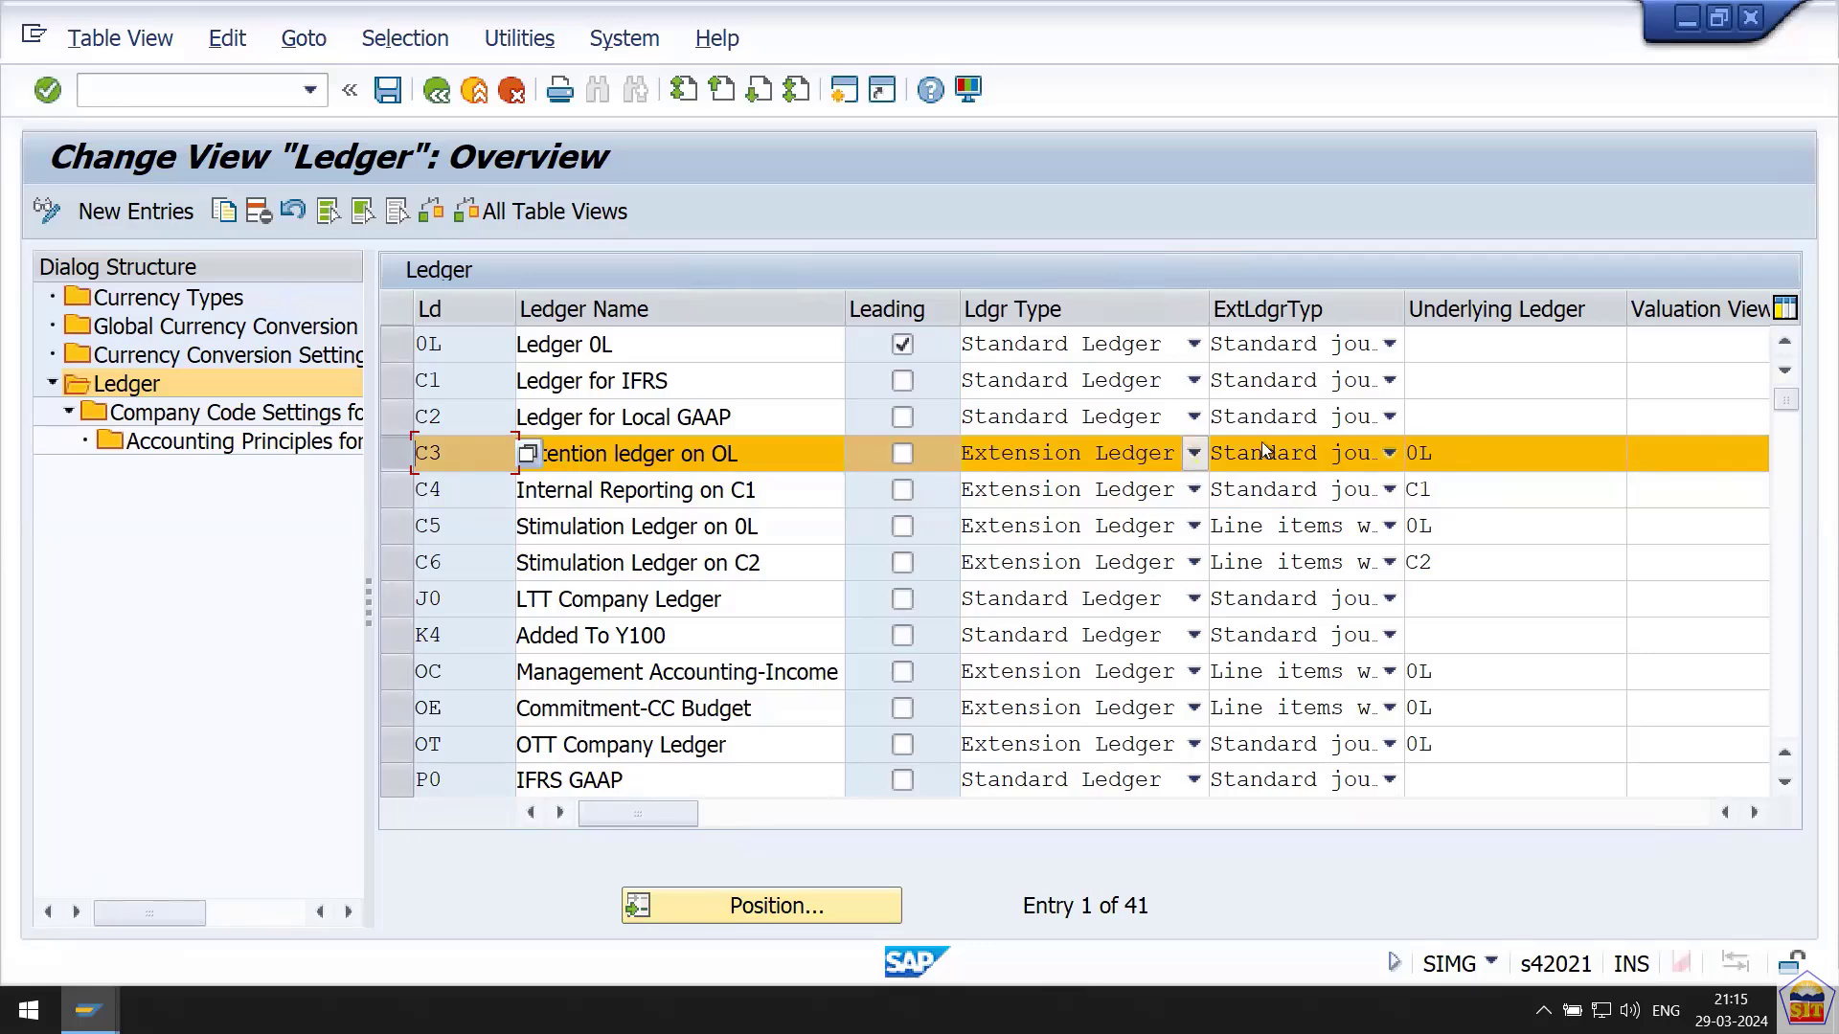
click(1425, 453)
drag(1399, 453, 1391, 454)
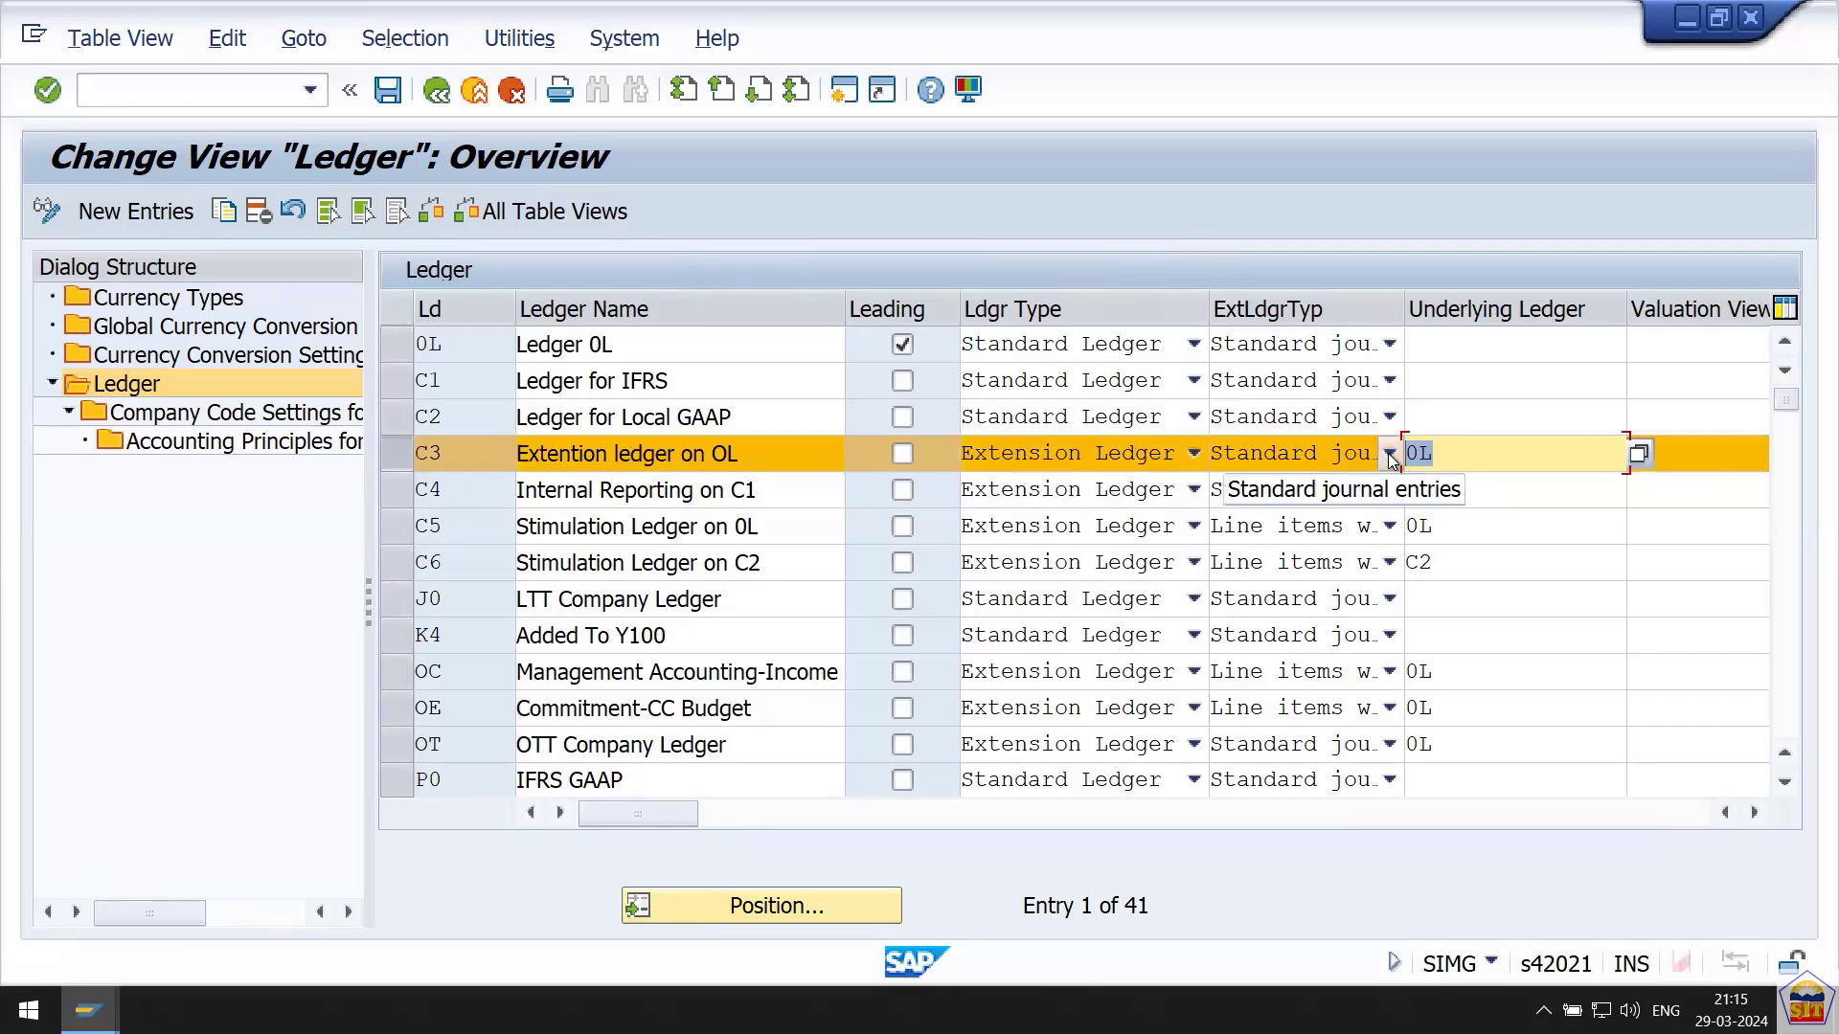
click(408, 467)
Examine the C4 Internal Reporting row and its underlying ledger, and clear the row selection.
click(410, 498)
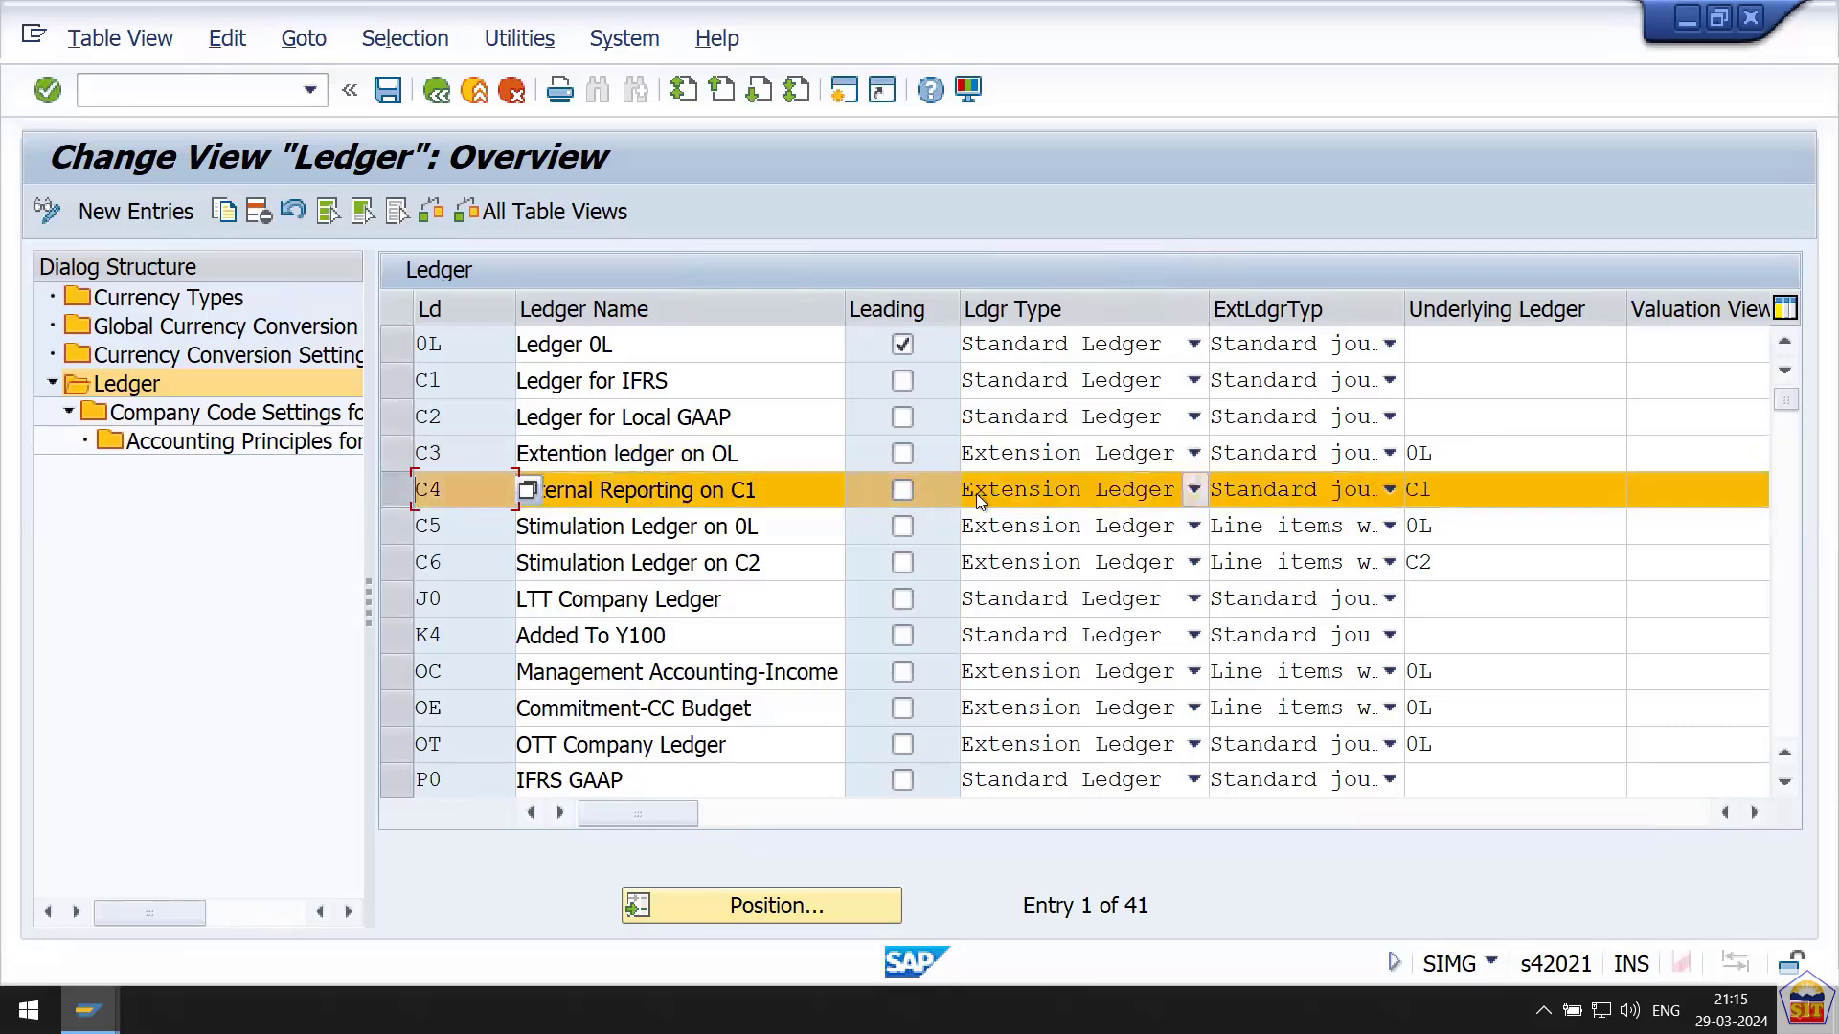
click(1466, 490)
double_click(1418, 490)
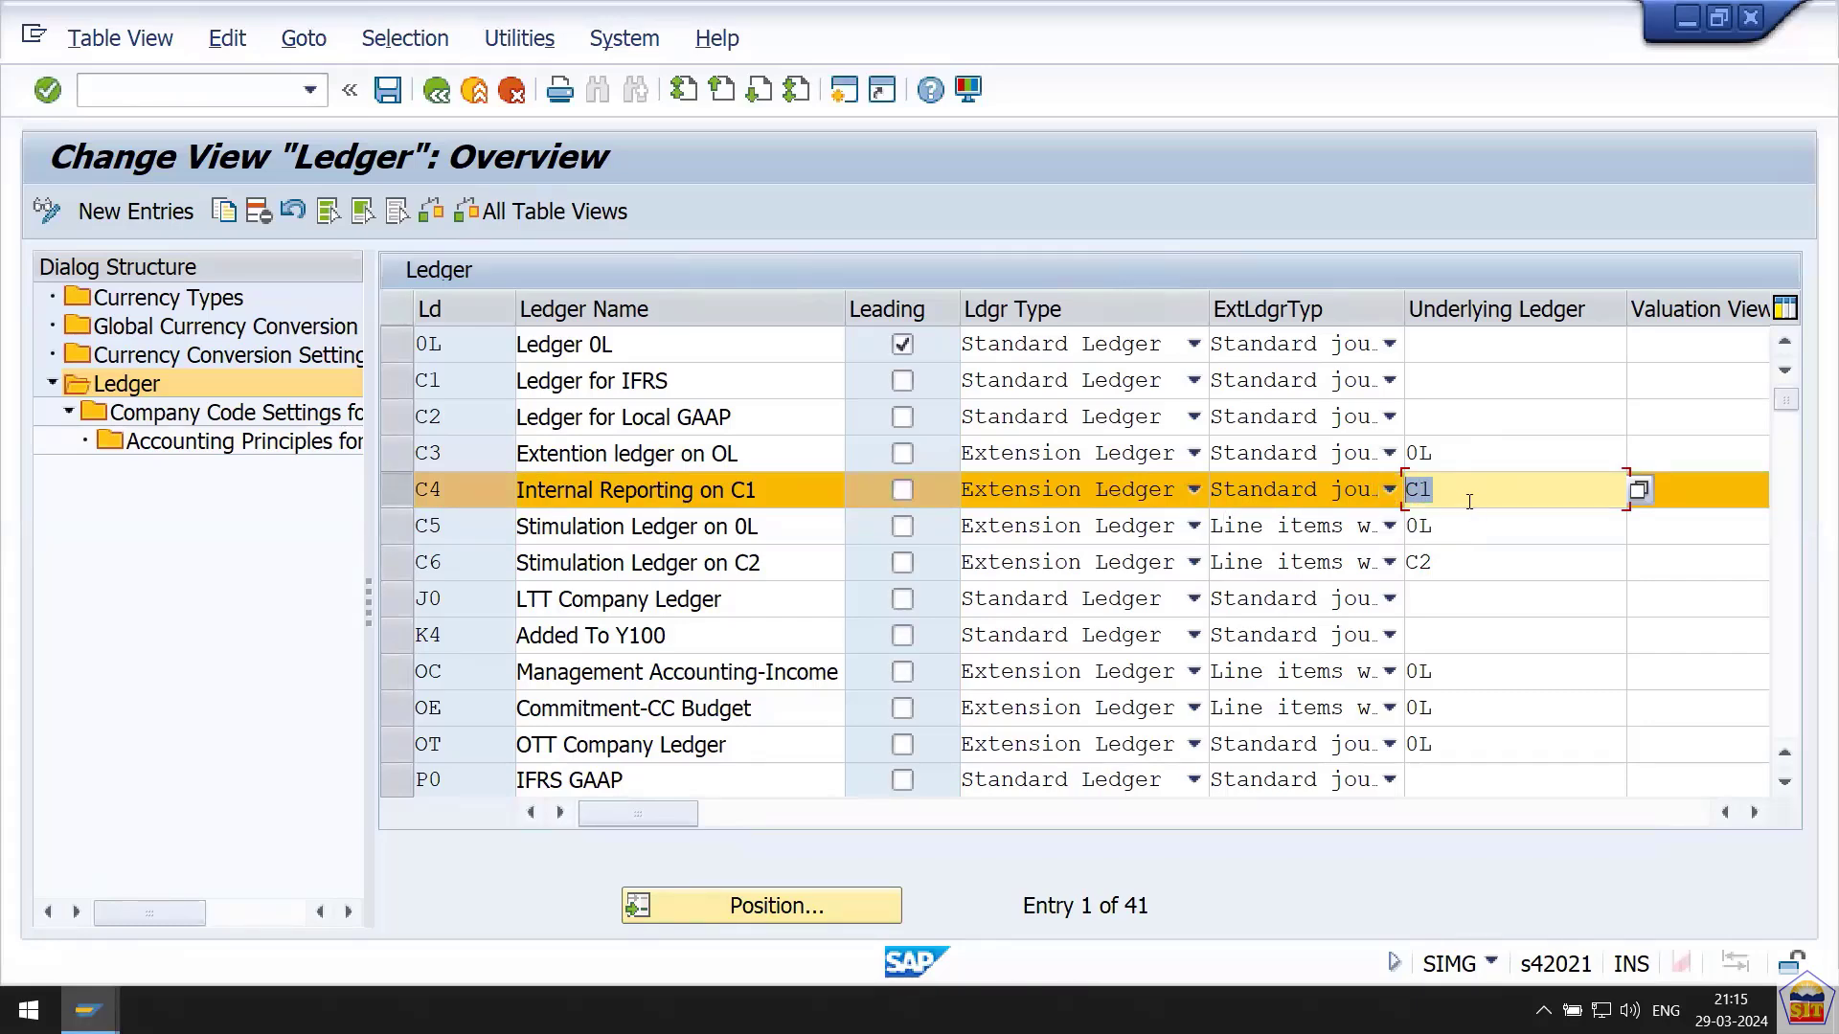
click(399, 498)
click(399, 498)
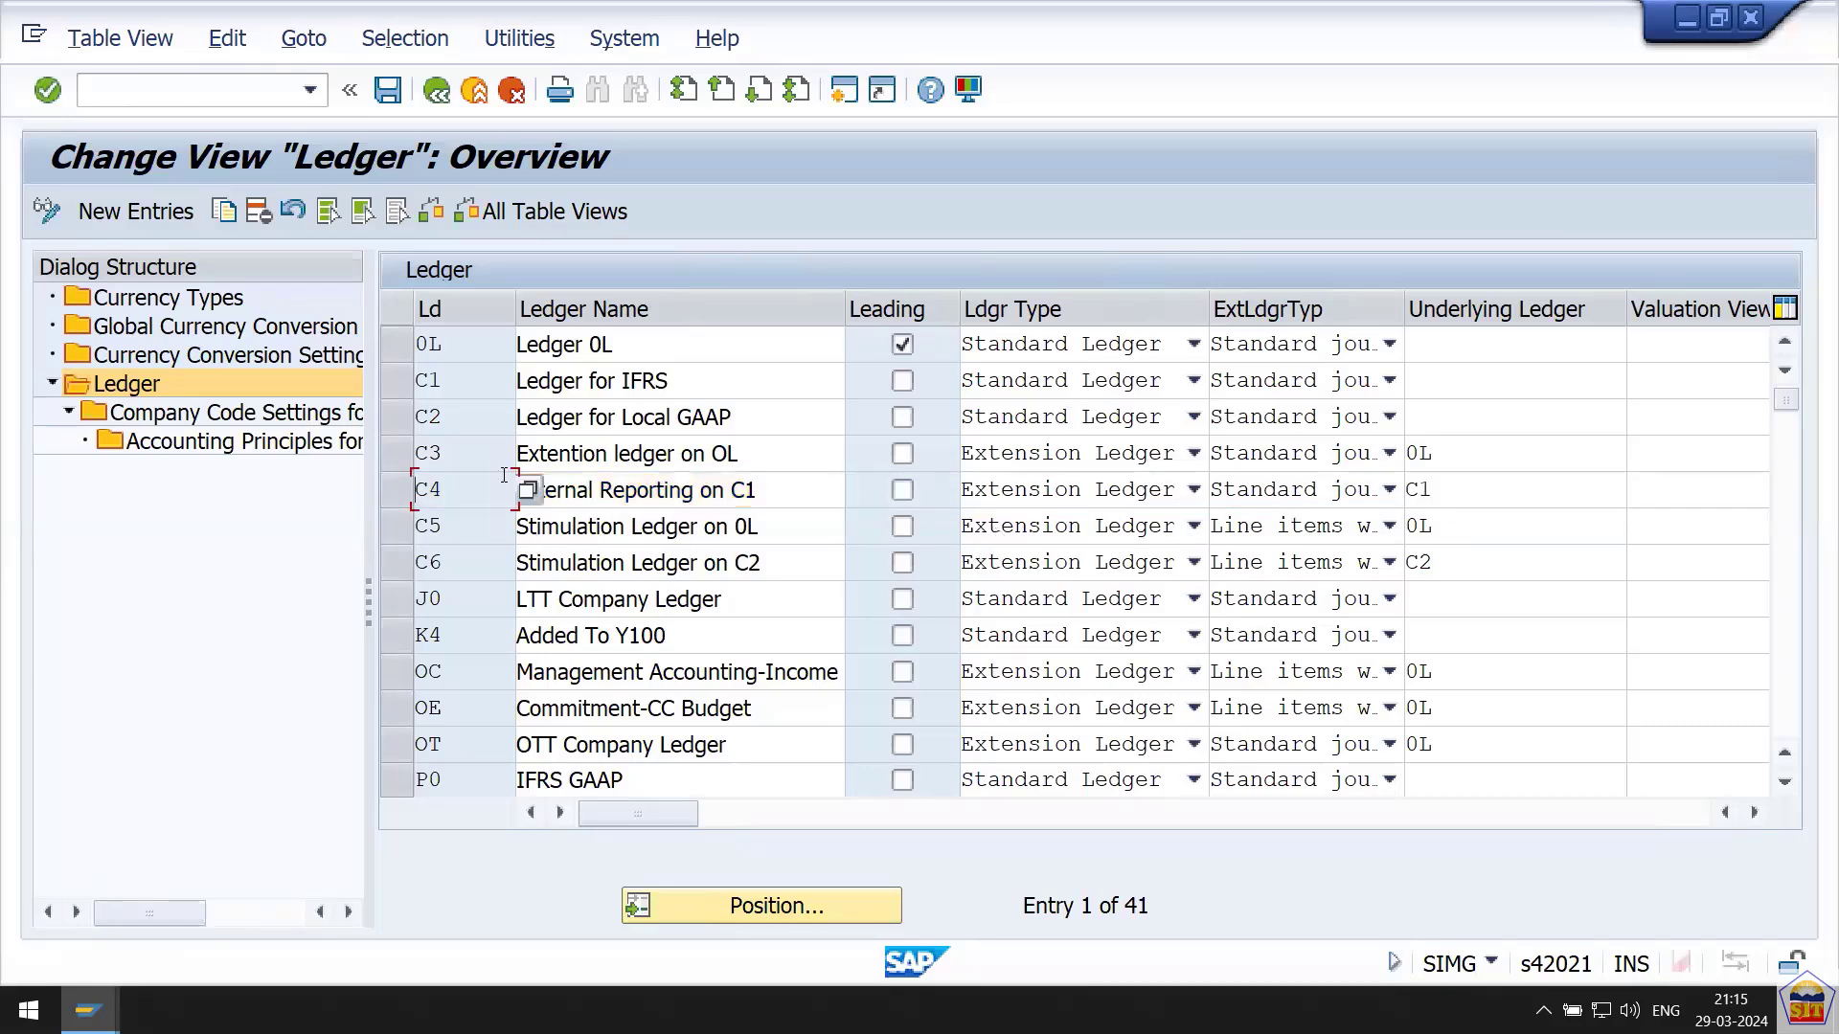
Add a new ledger entry EN named Extension Ledger with the ledger type Extension Ledger.
click(136, 211)
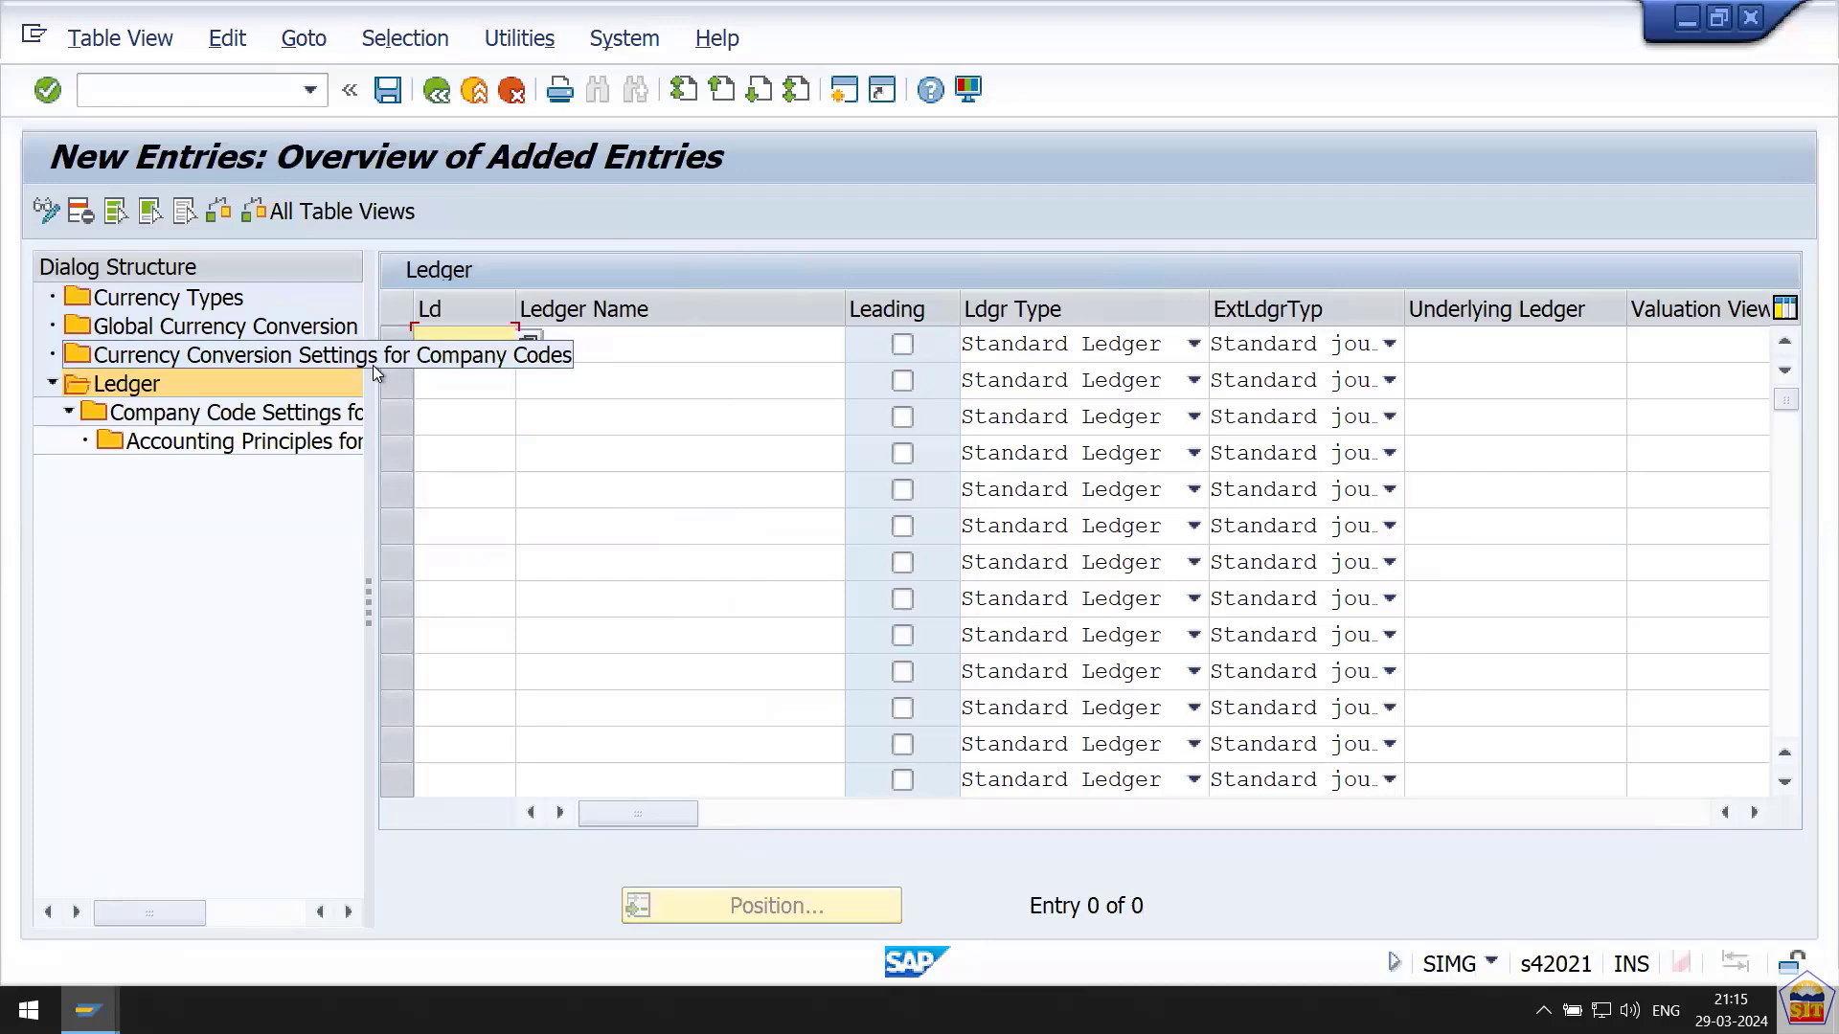
text(EN)
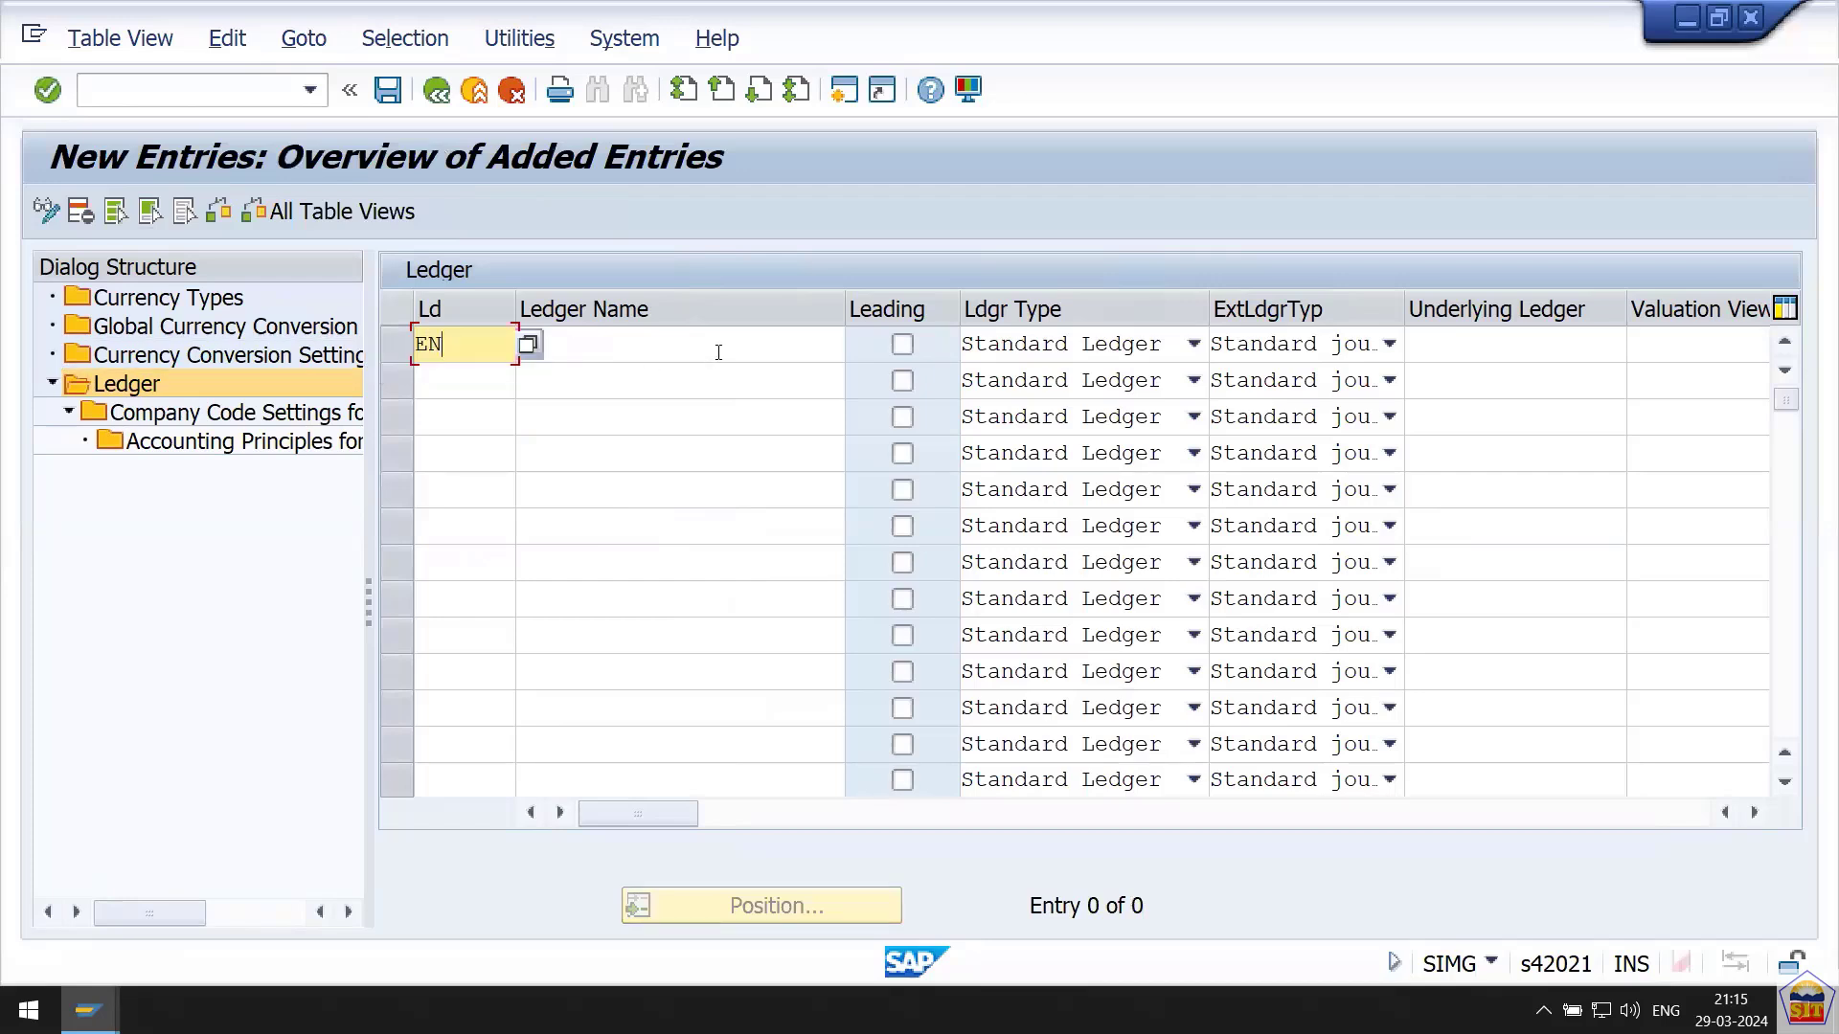
click(718, 353)
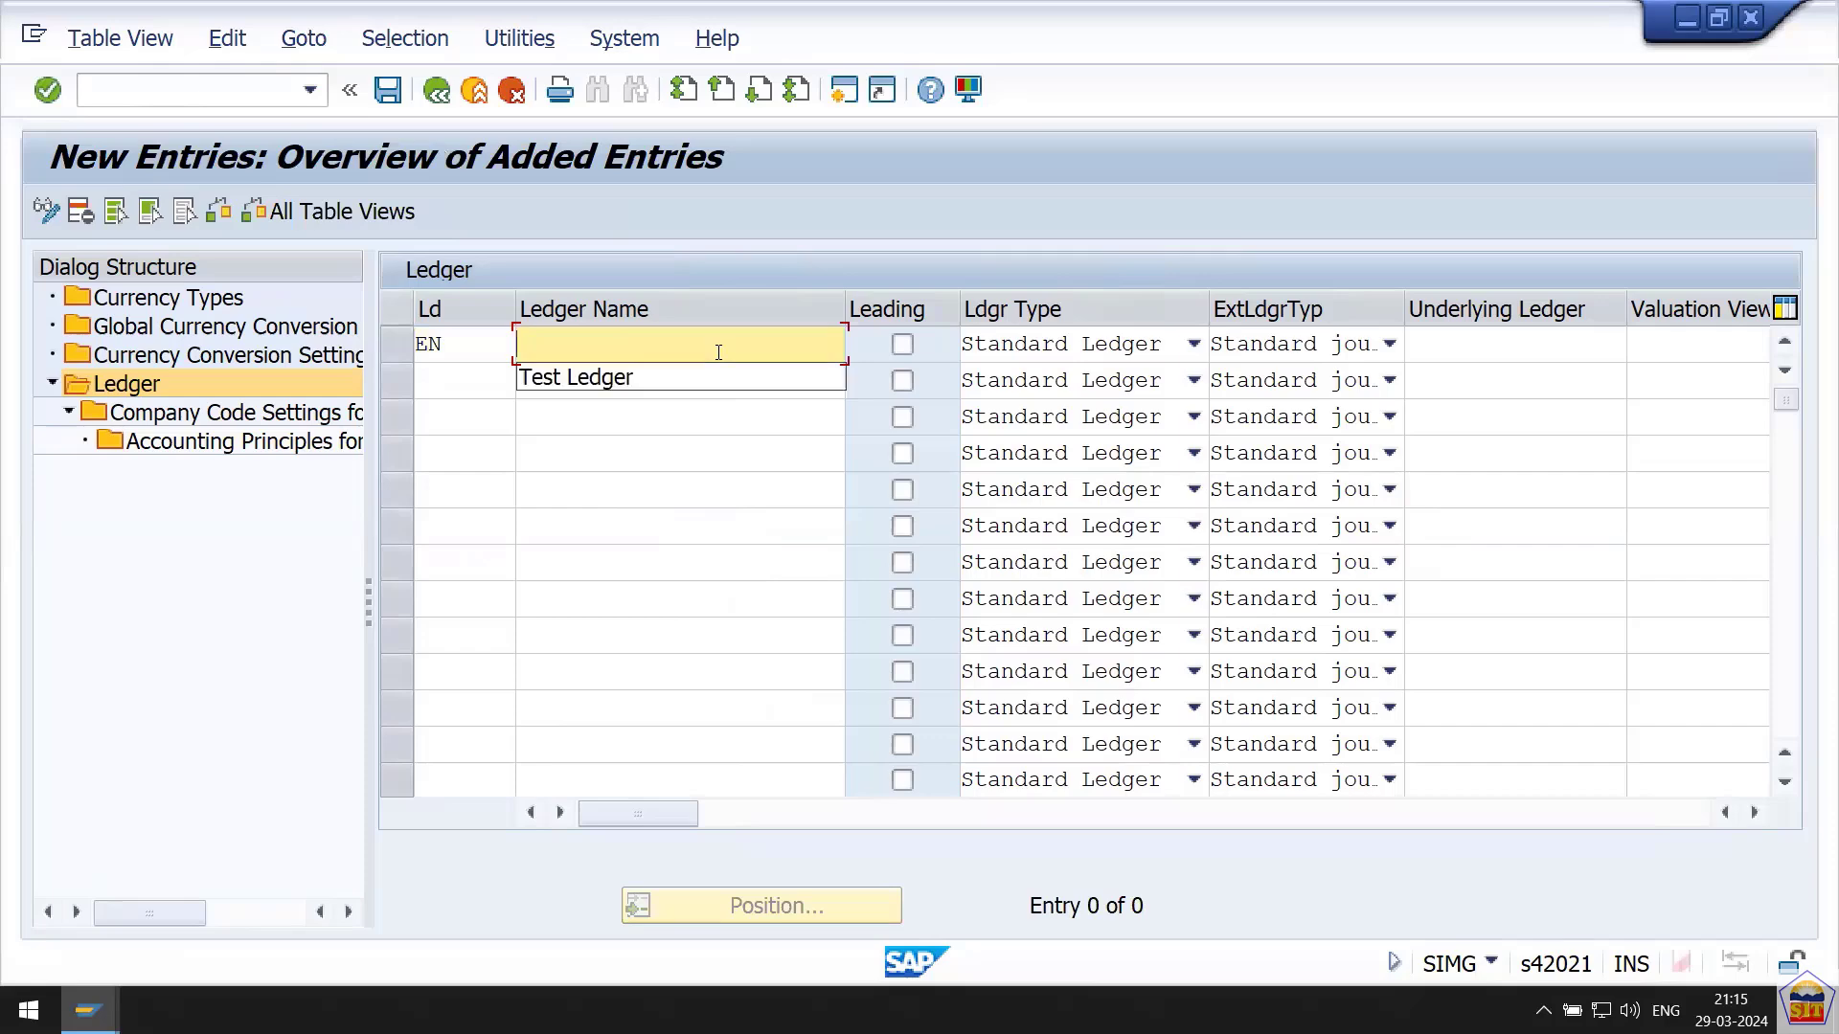
text(Extens)
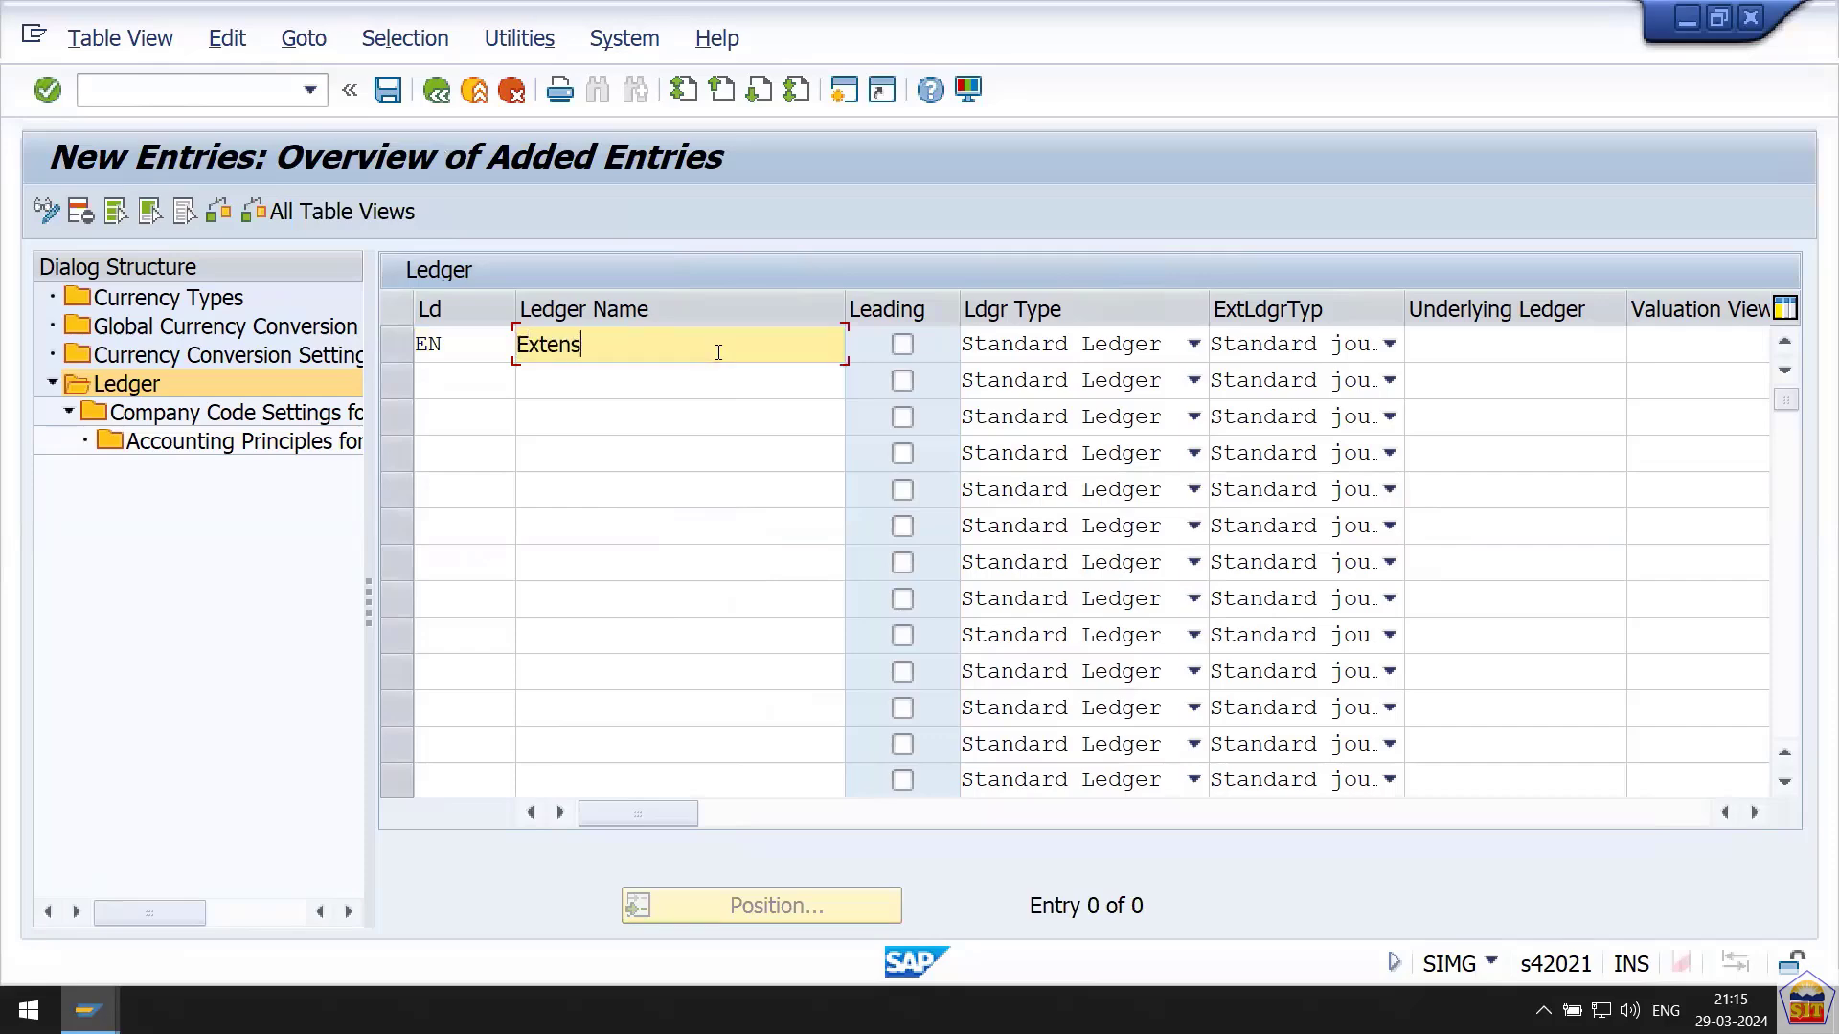
text(ion Ledger)
key(Tab)
key(Tab)
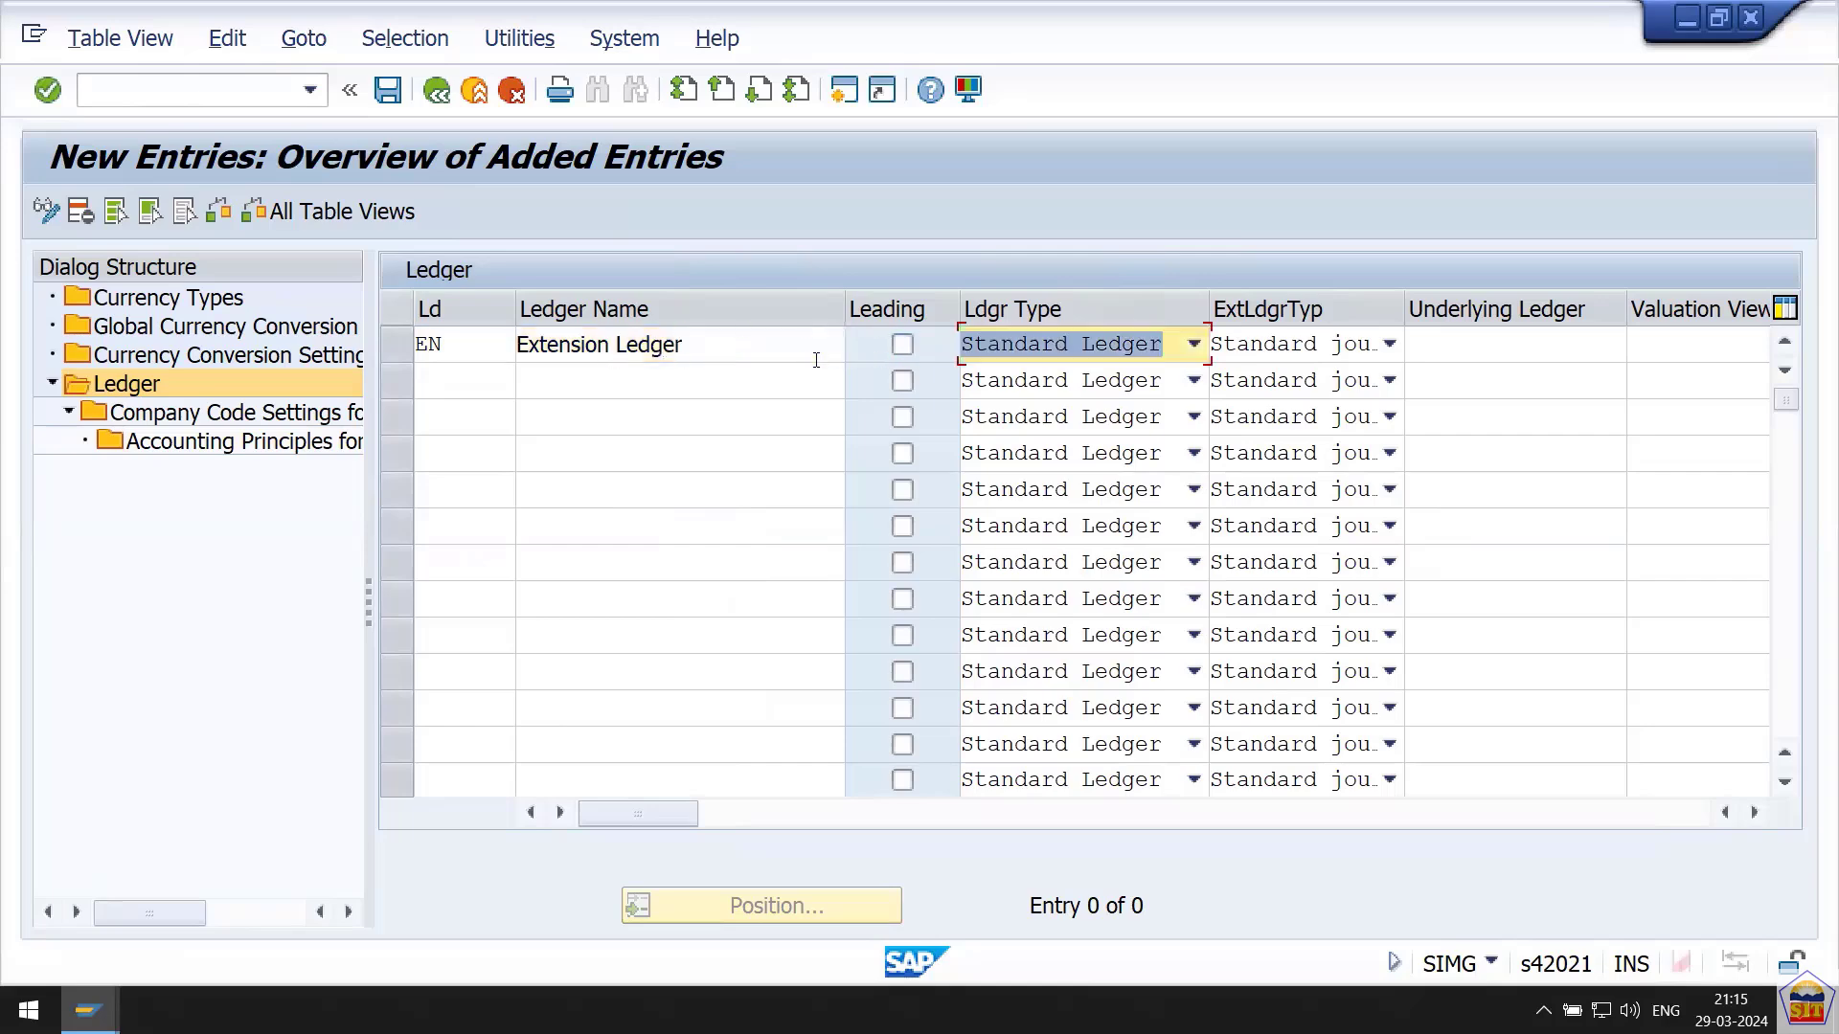
click(1057, 344)
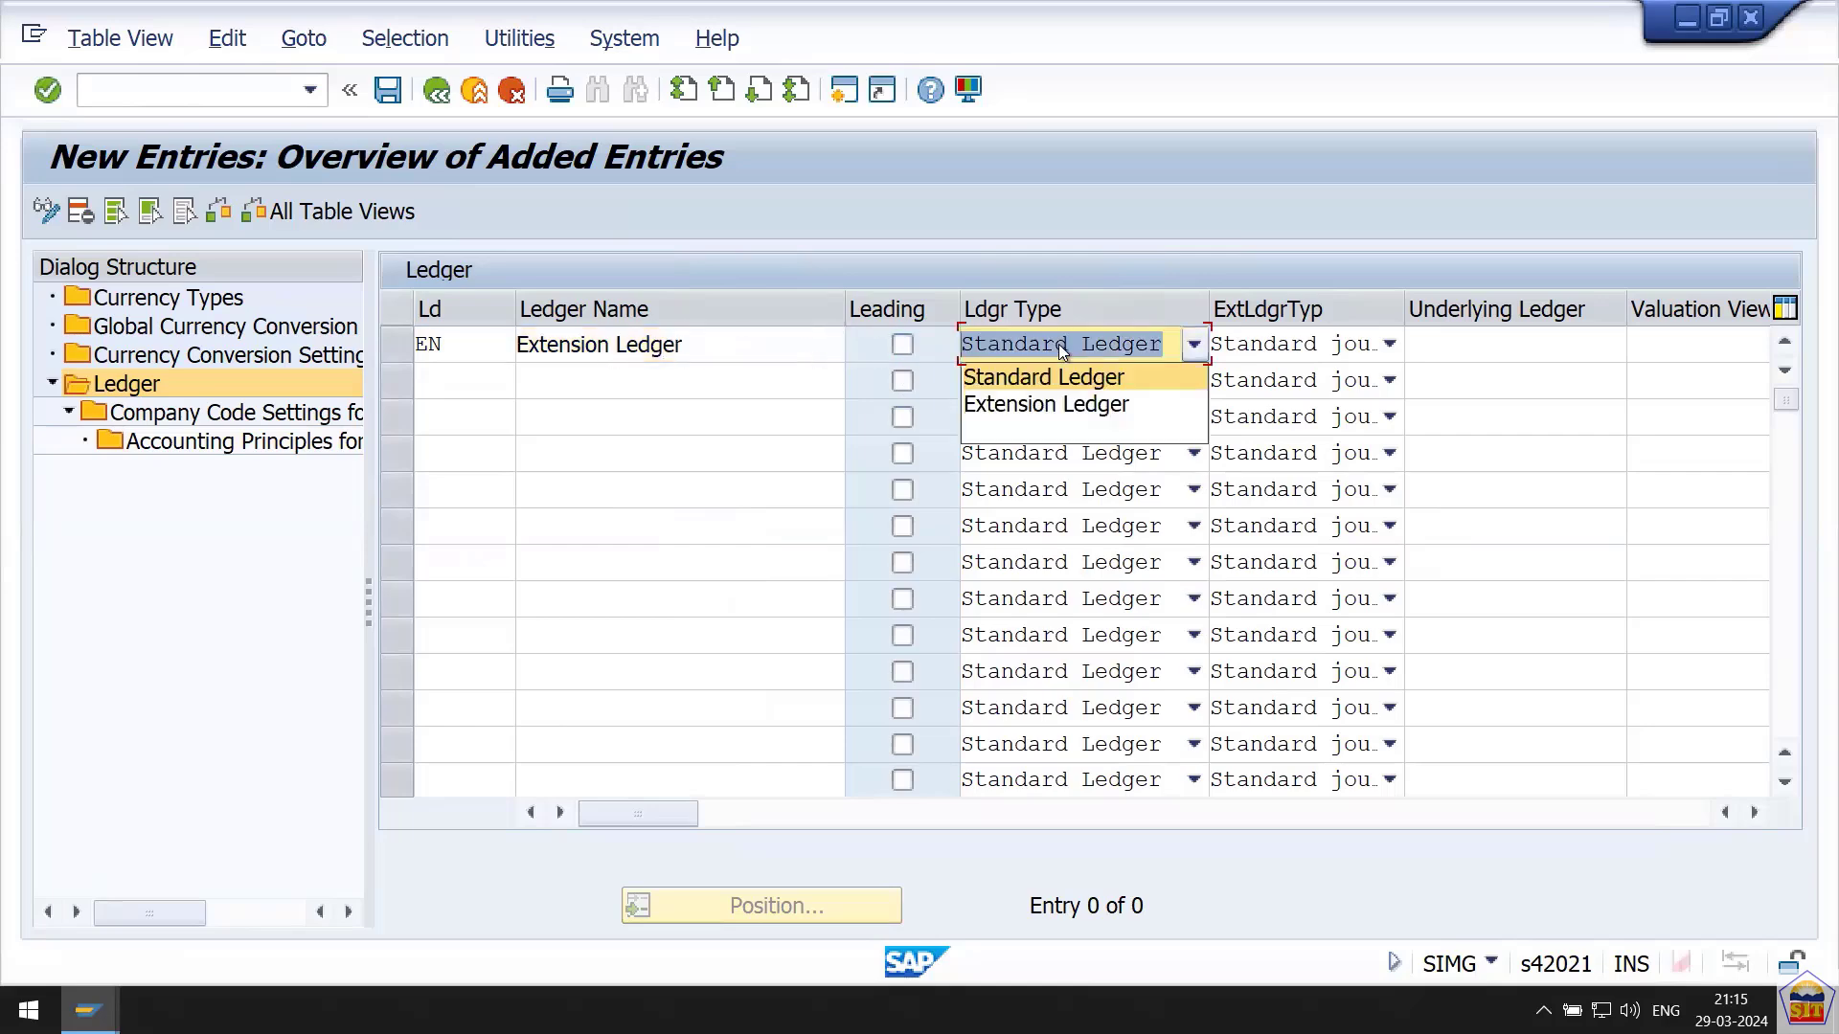
click(1052, 404)
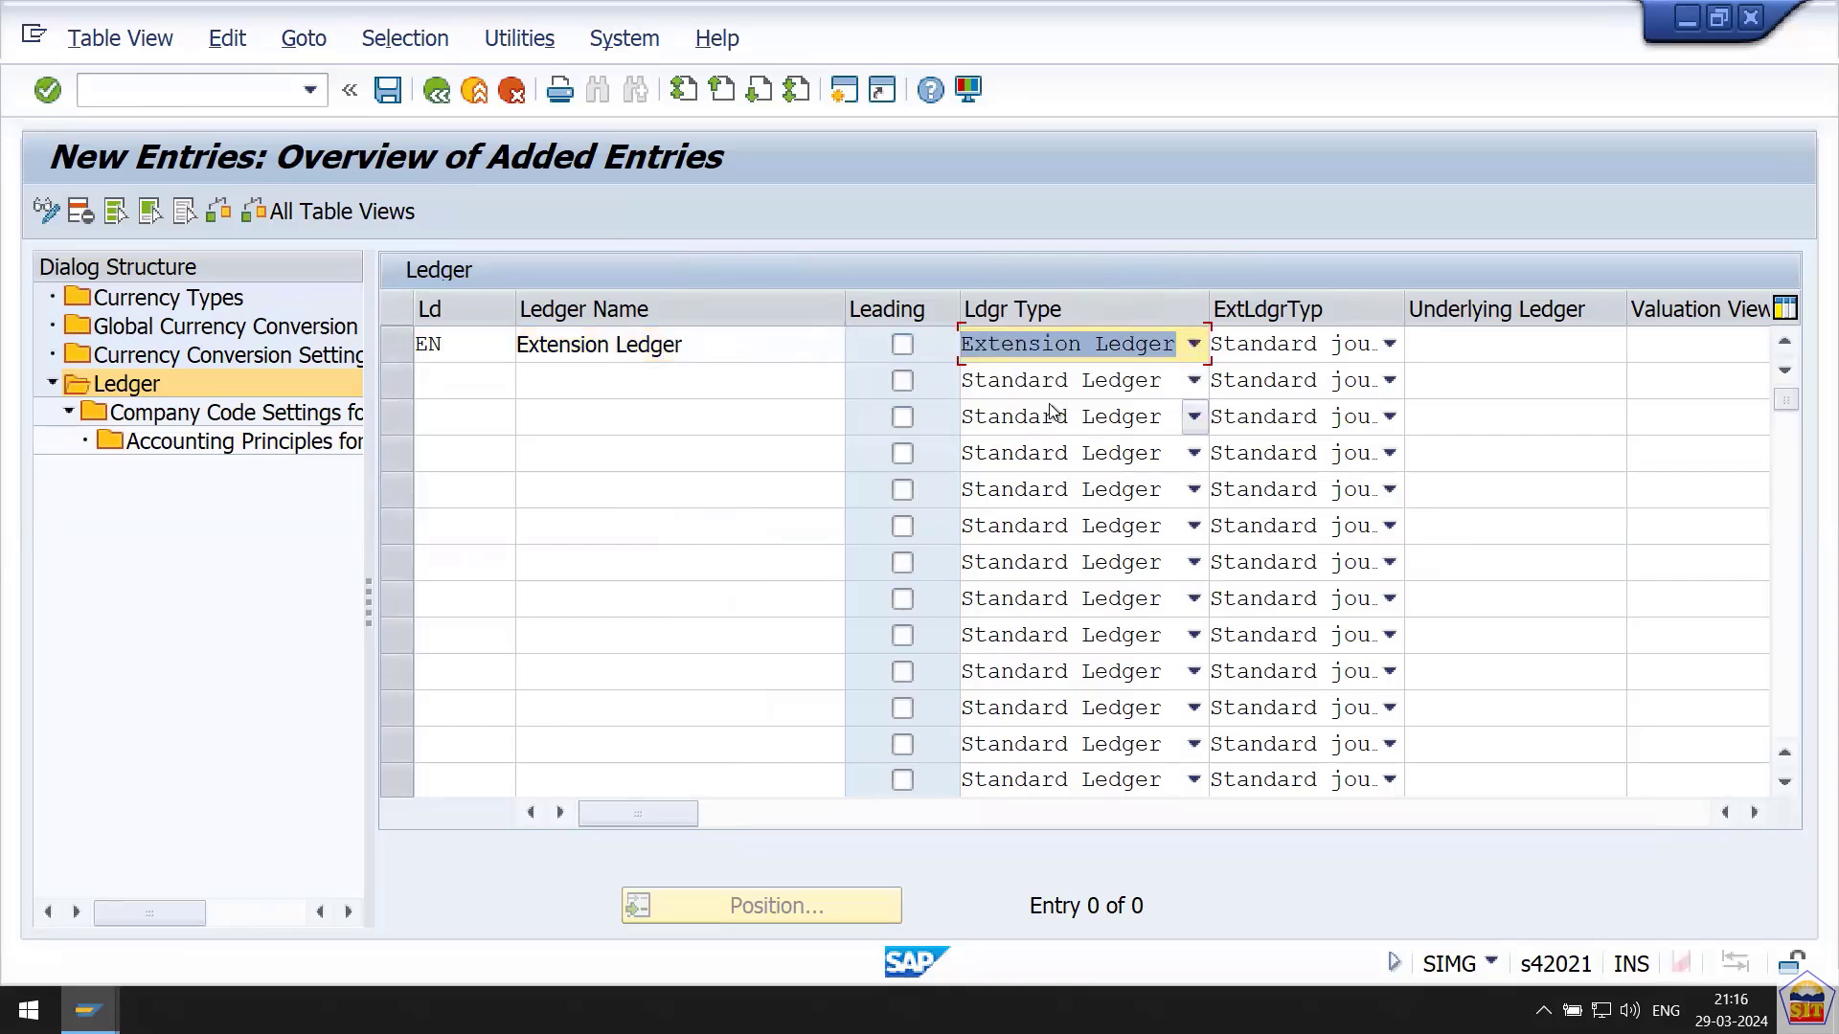
Set the extension ledger type of EN to Line items with technical numbers / deletion possible and close the consistency check messages.
click(1253, 346)
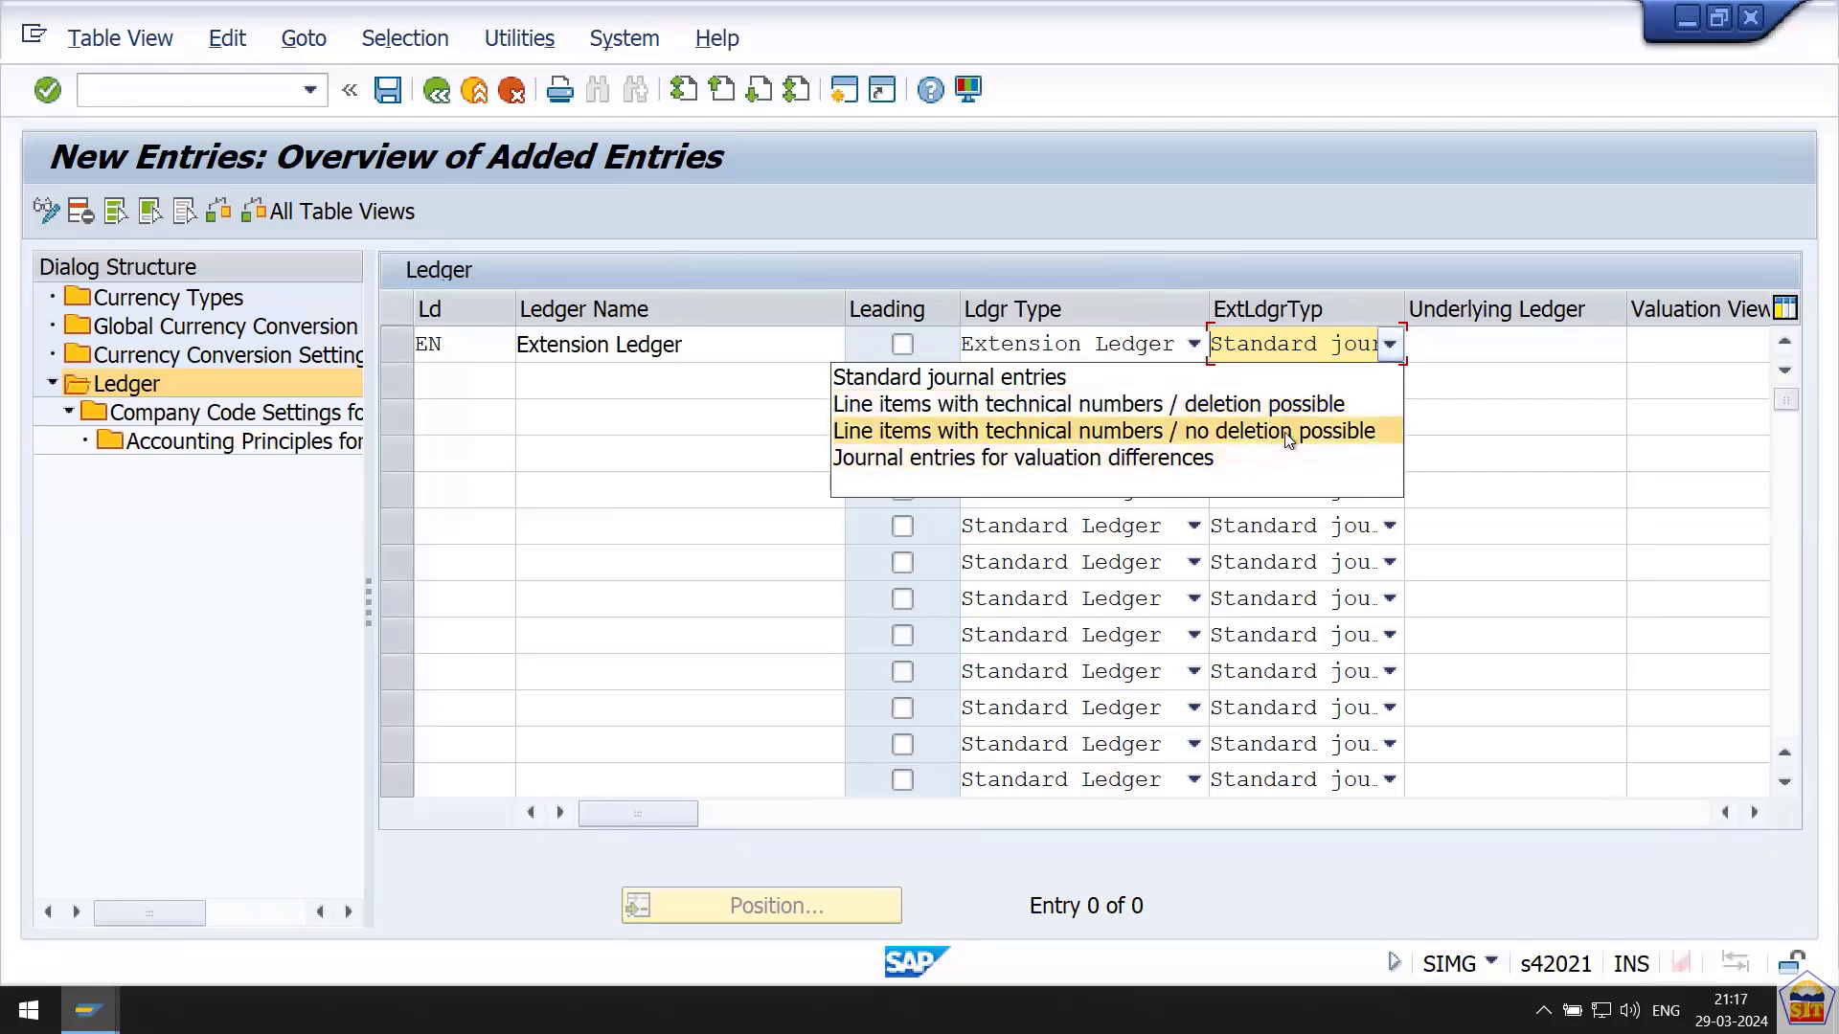
click(1502, 400)
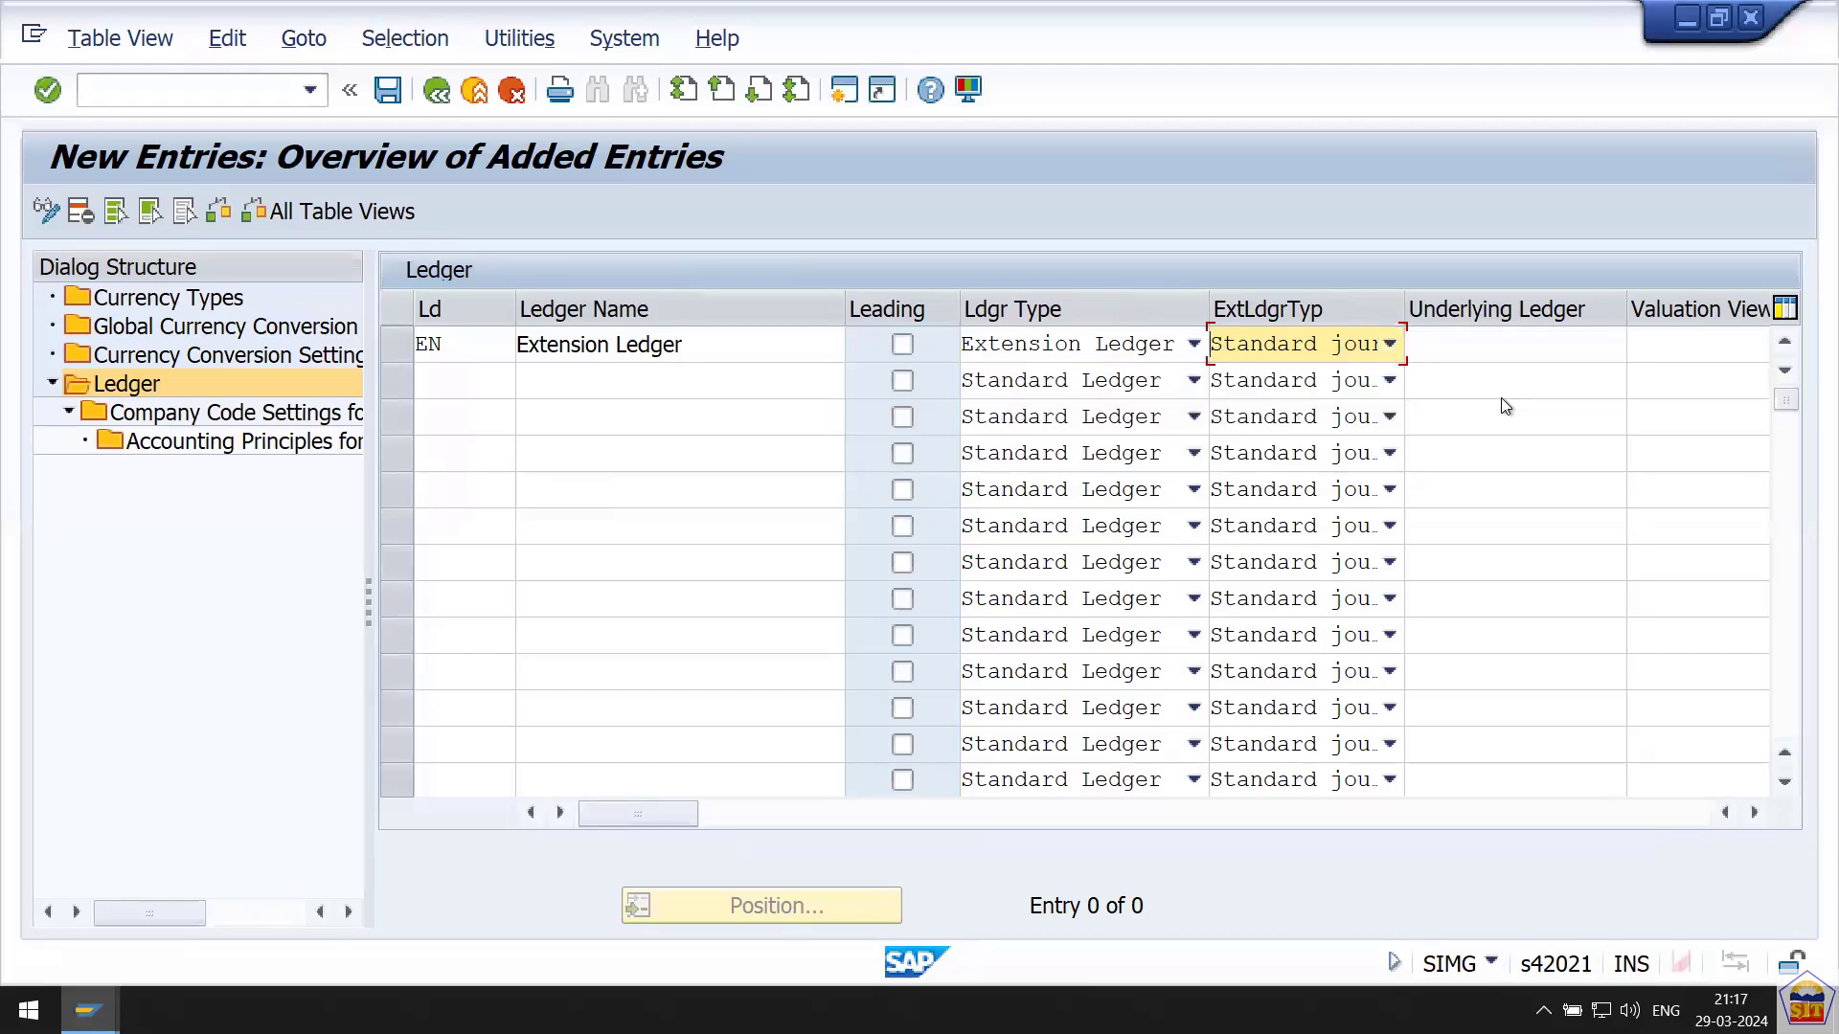
click(1475, 343)
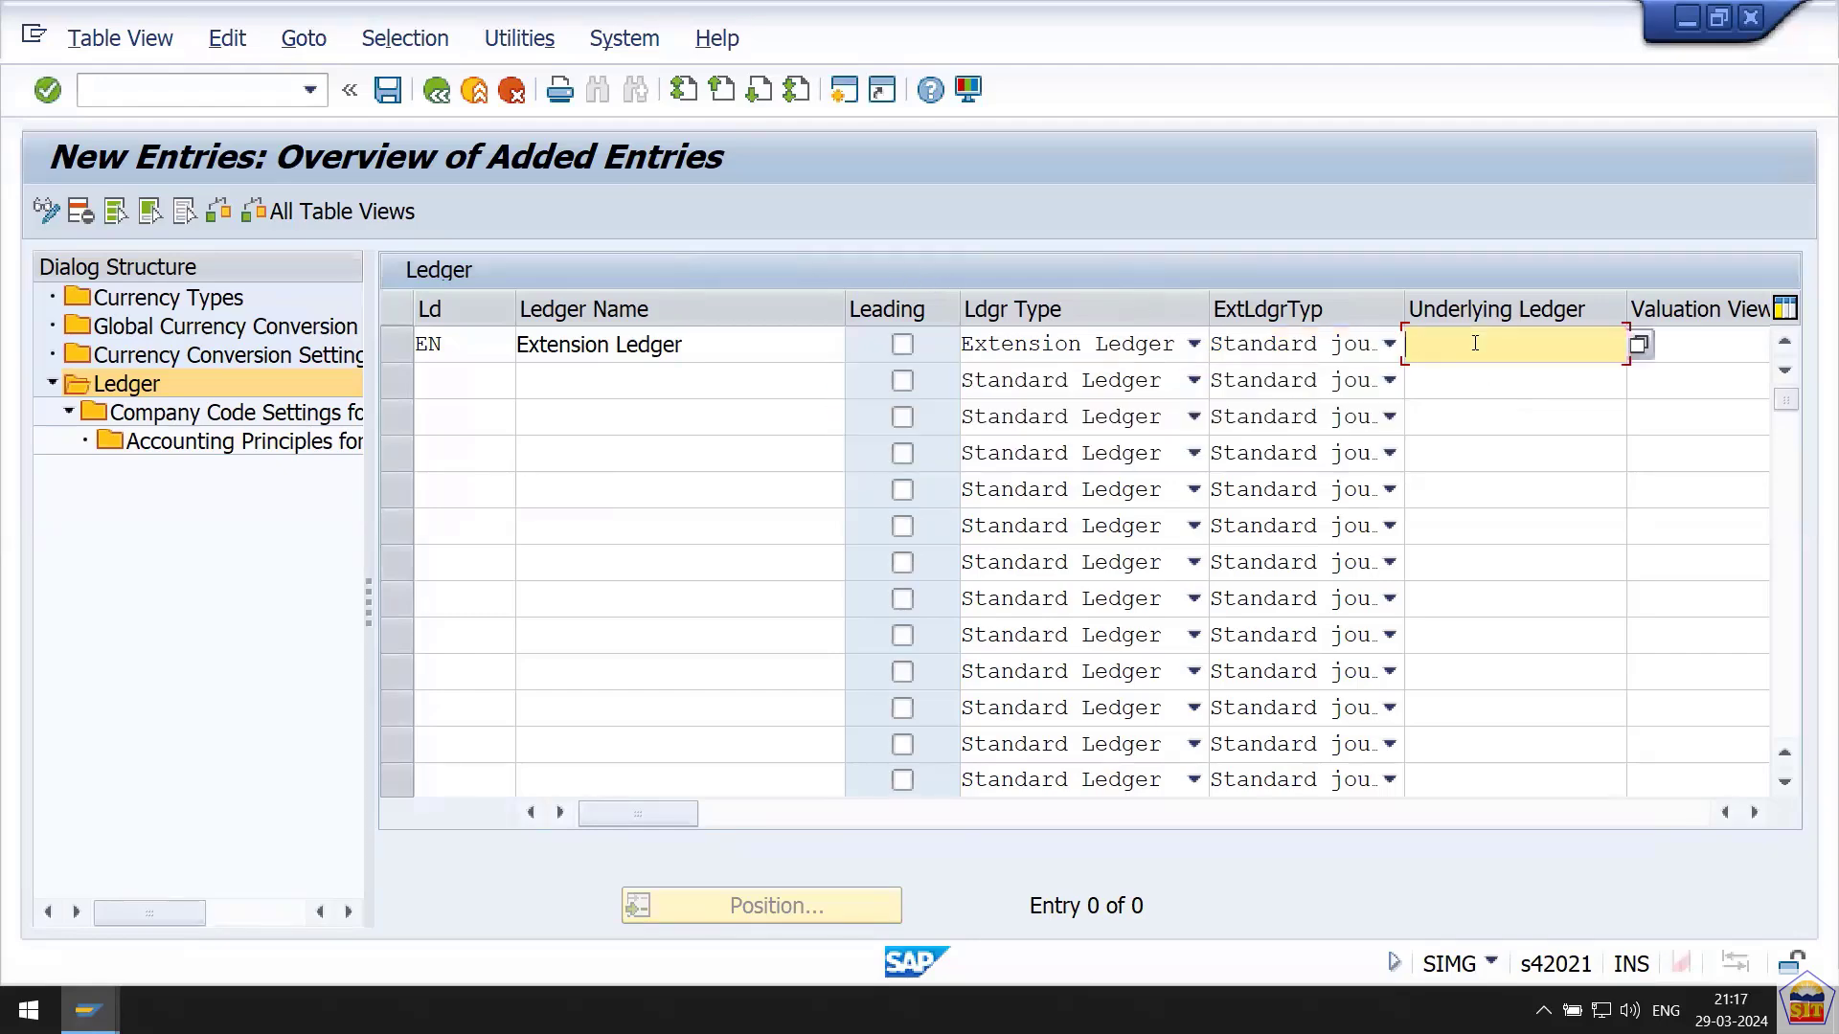
click(1328, 350)
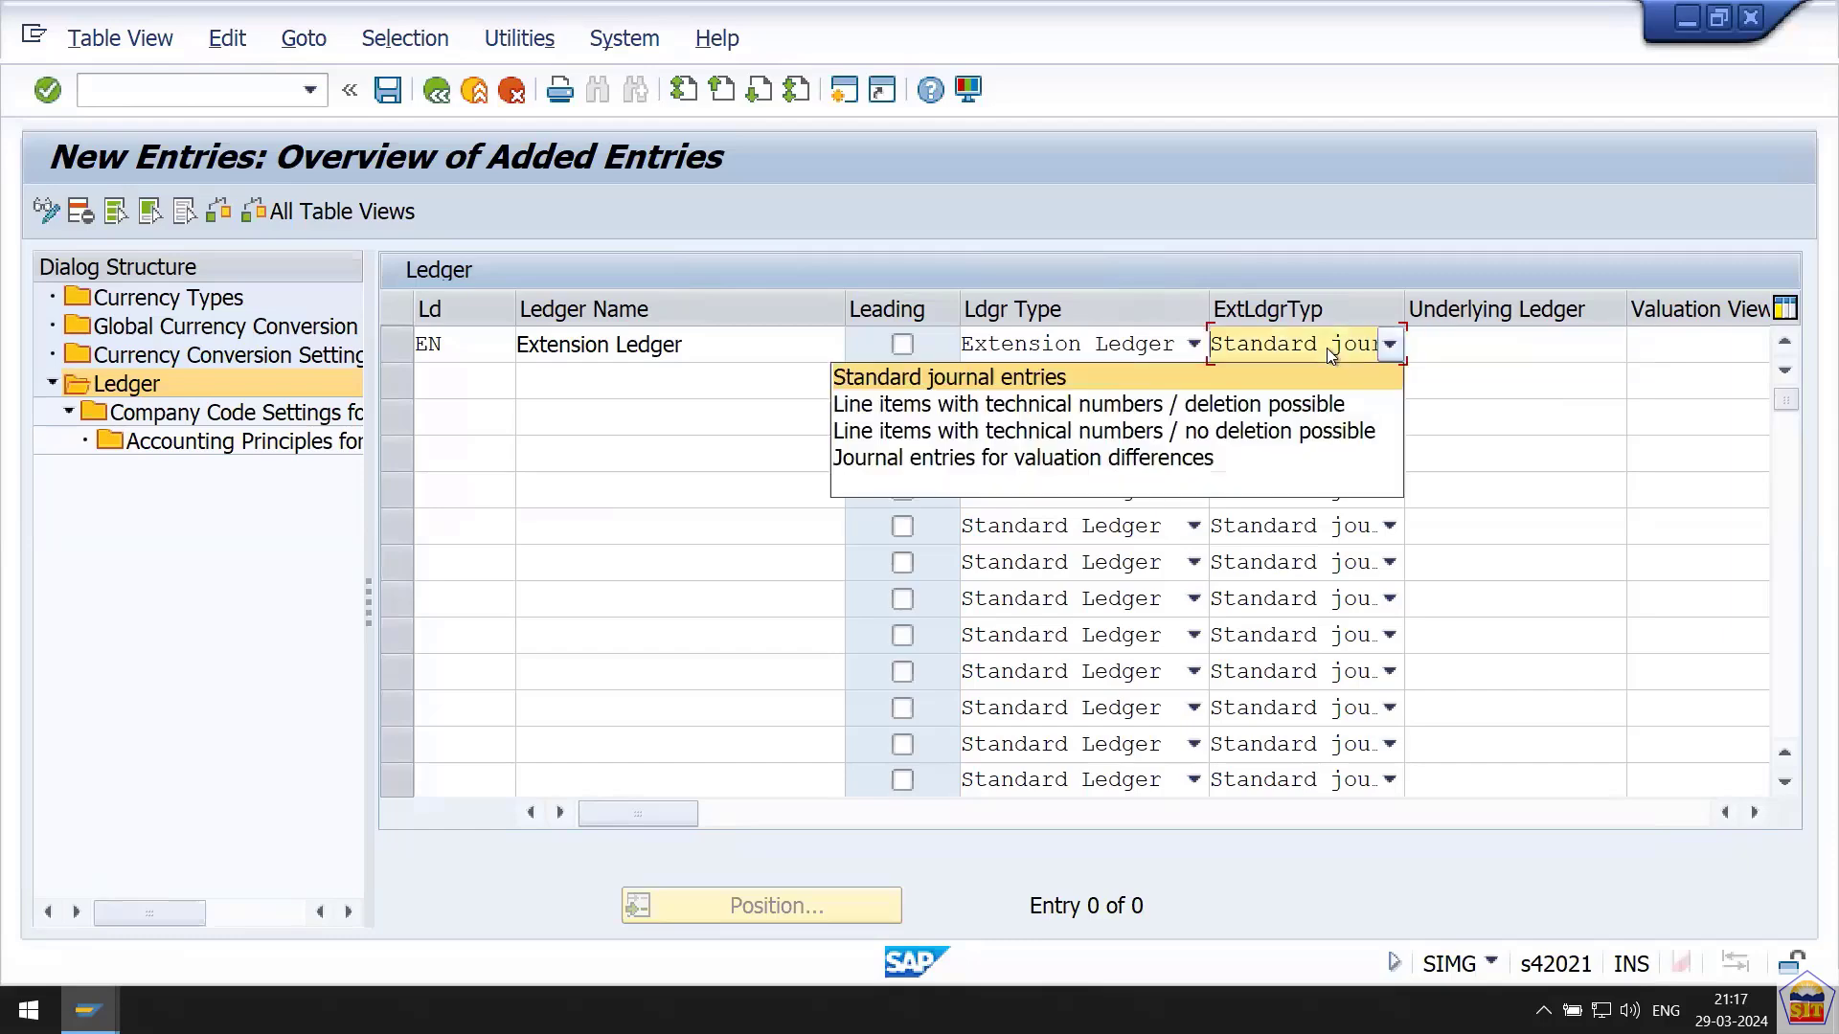
click(1274, 405)
click(1469, 345)
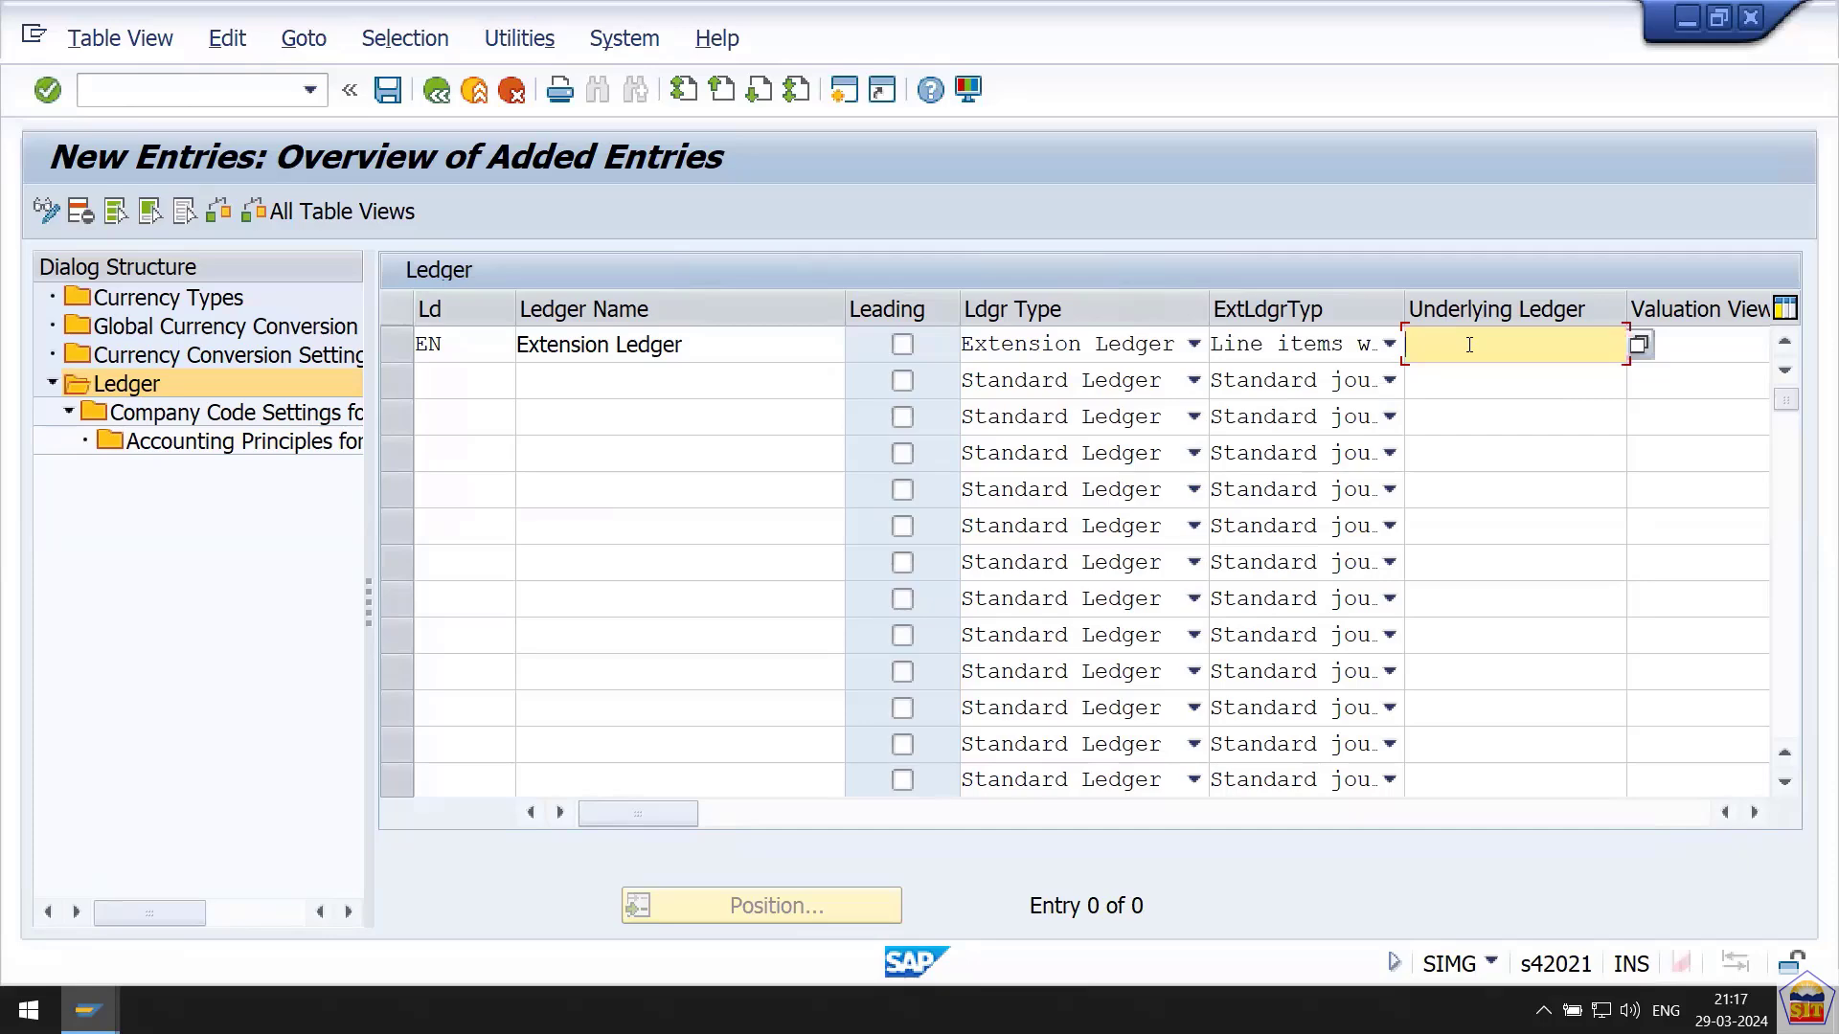
key(Return)
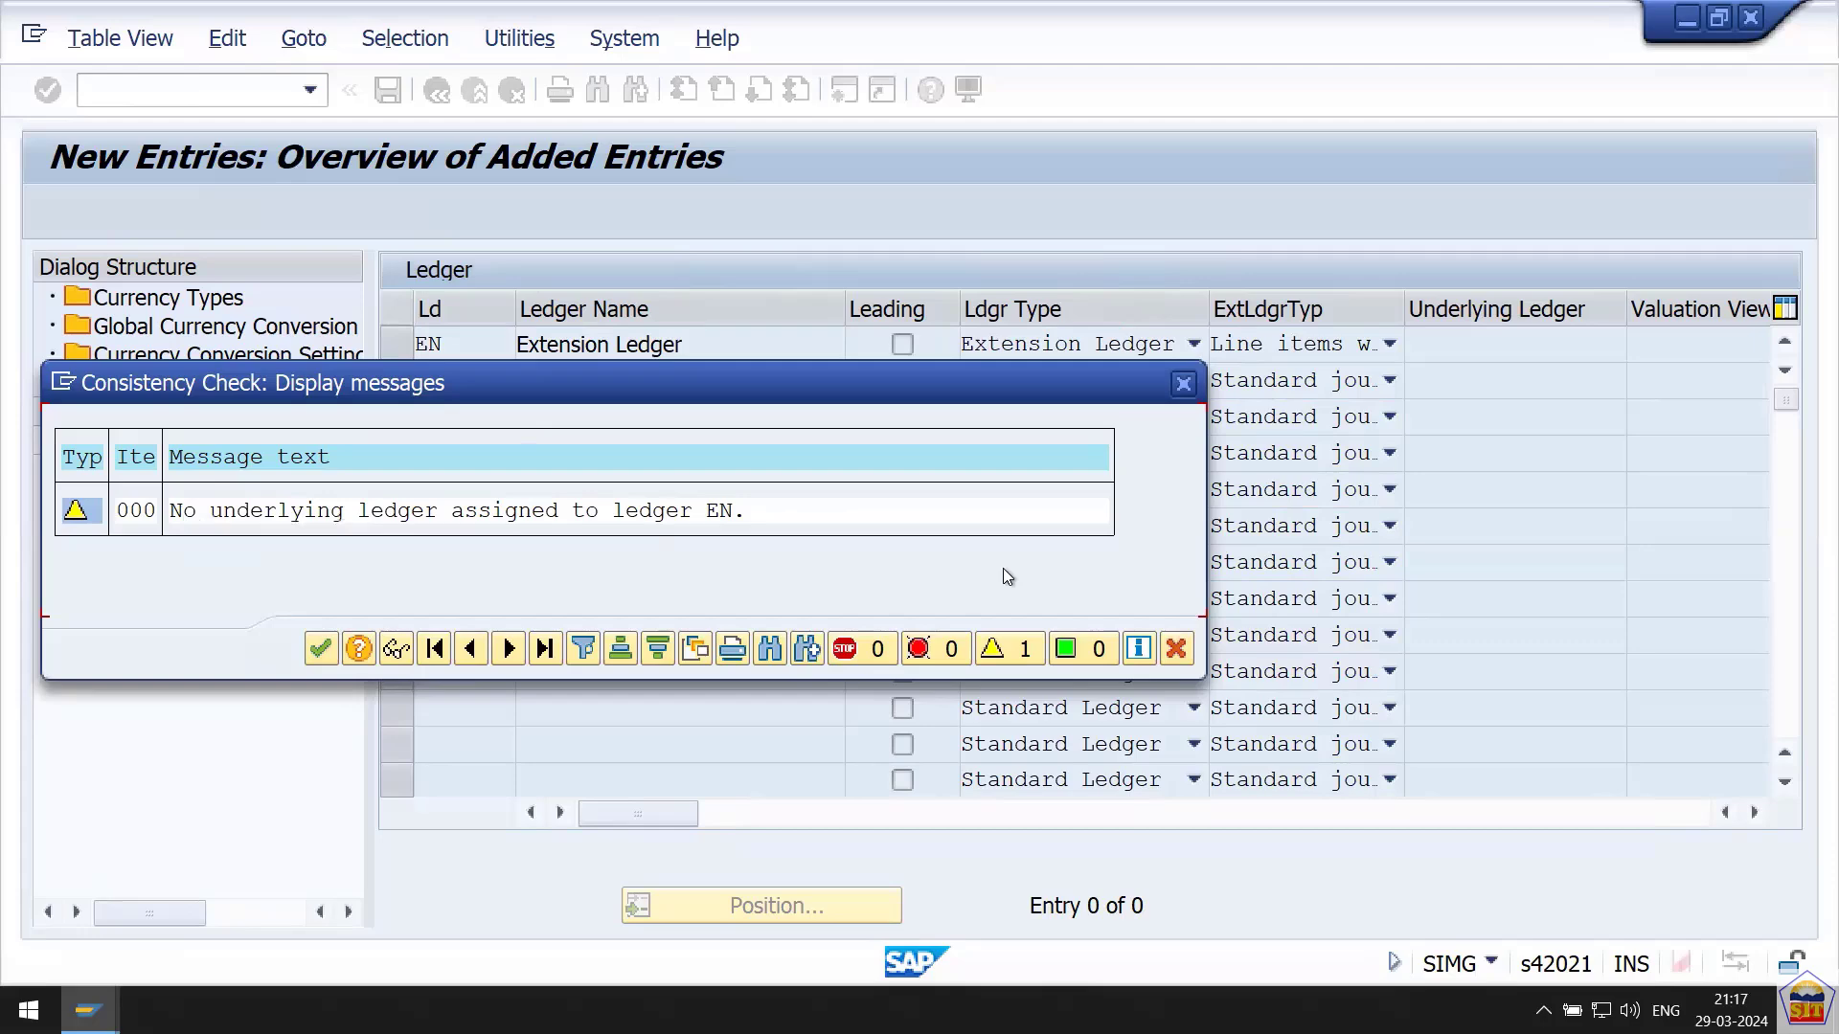
click(1177, 650)
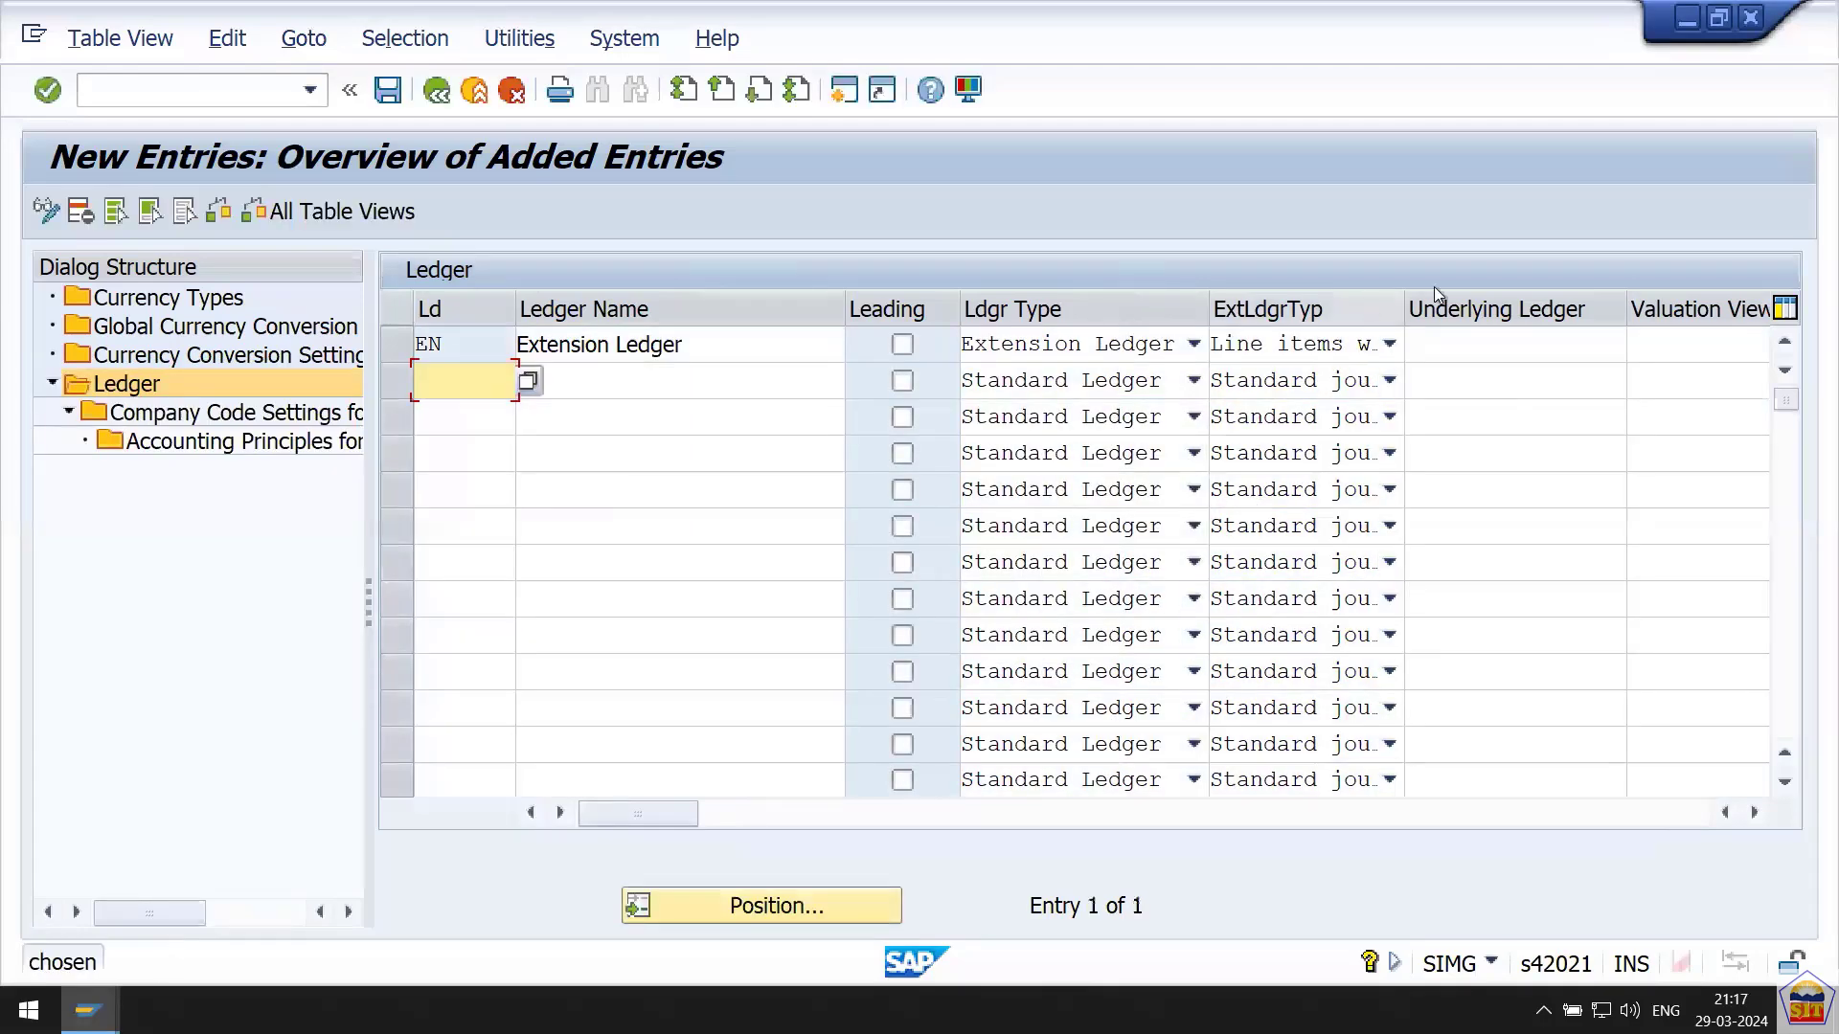
Assign 0L as the underlying ledger of EN and switch from the remote SAP session to the Word notes.
click(1453, 345)
text(0L)
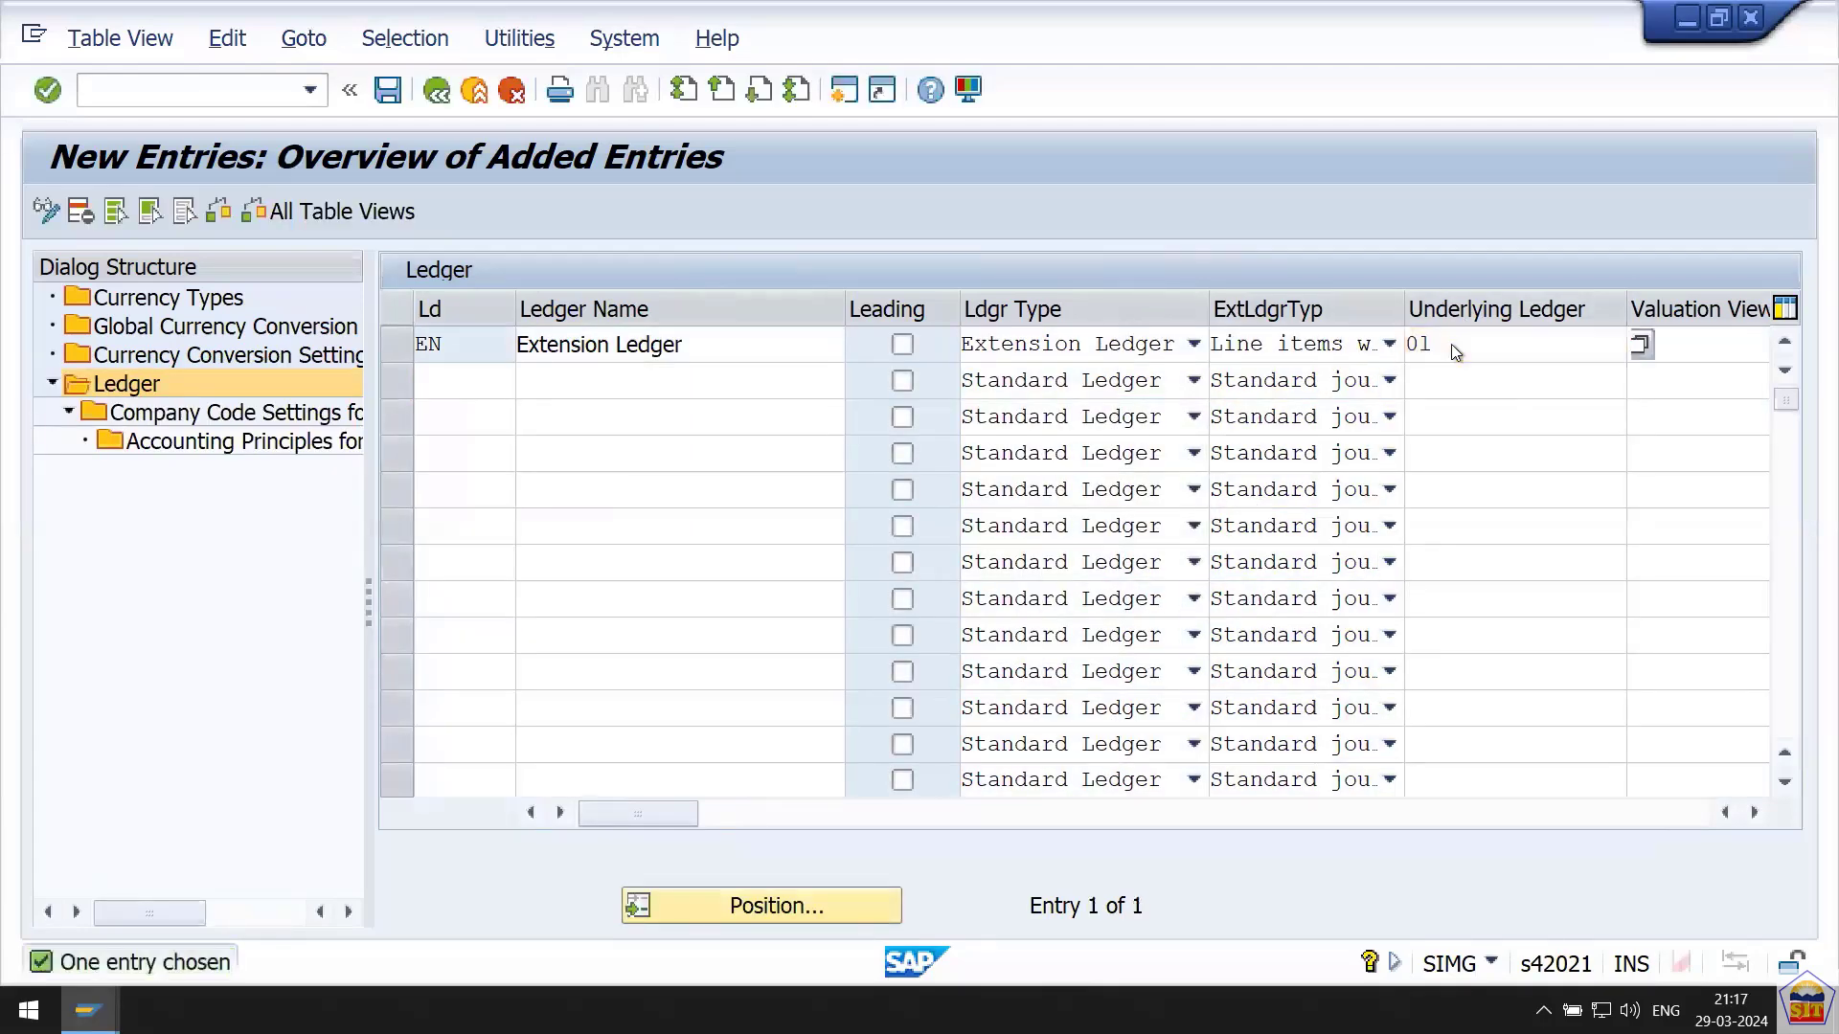
key(Return)
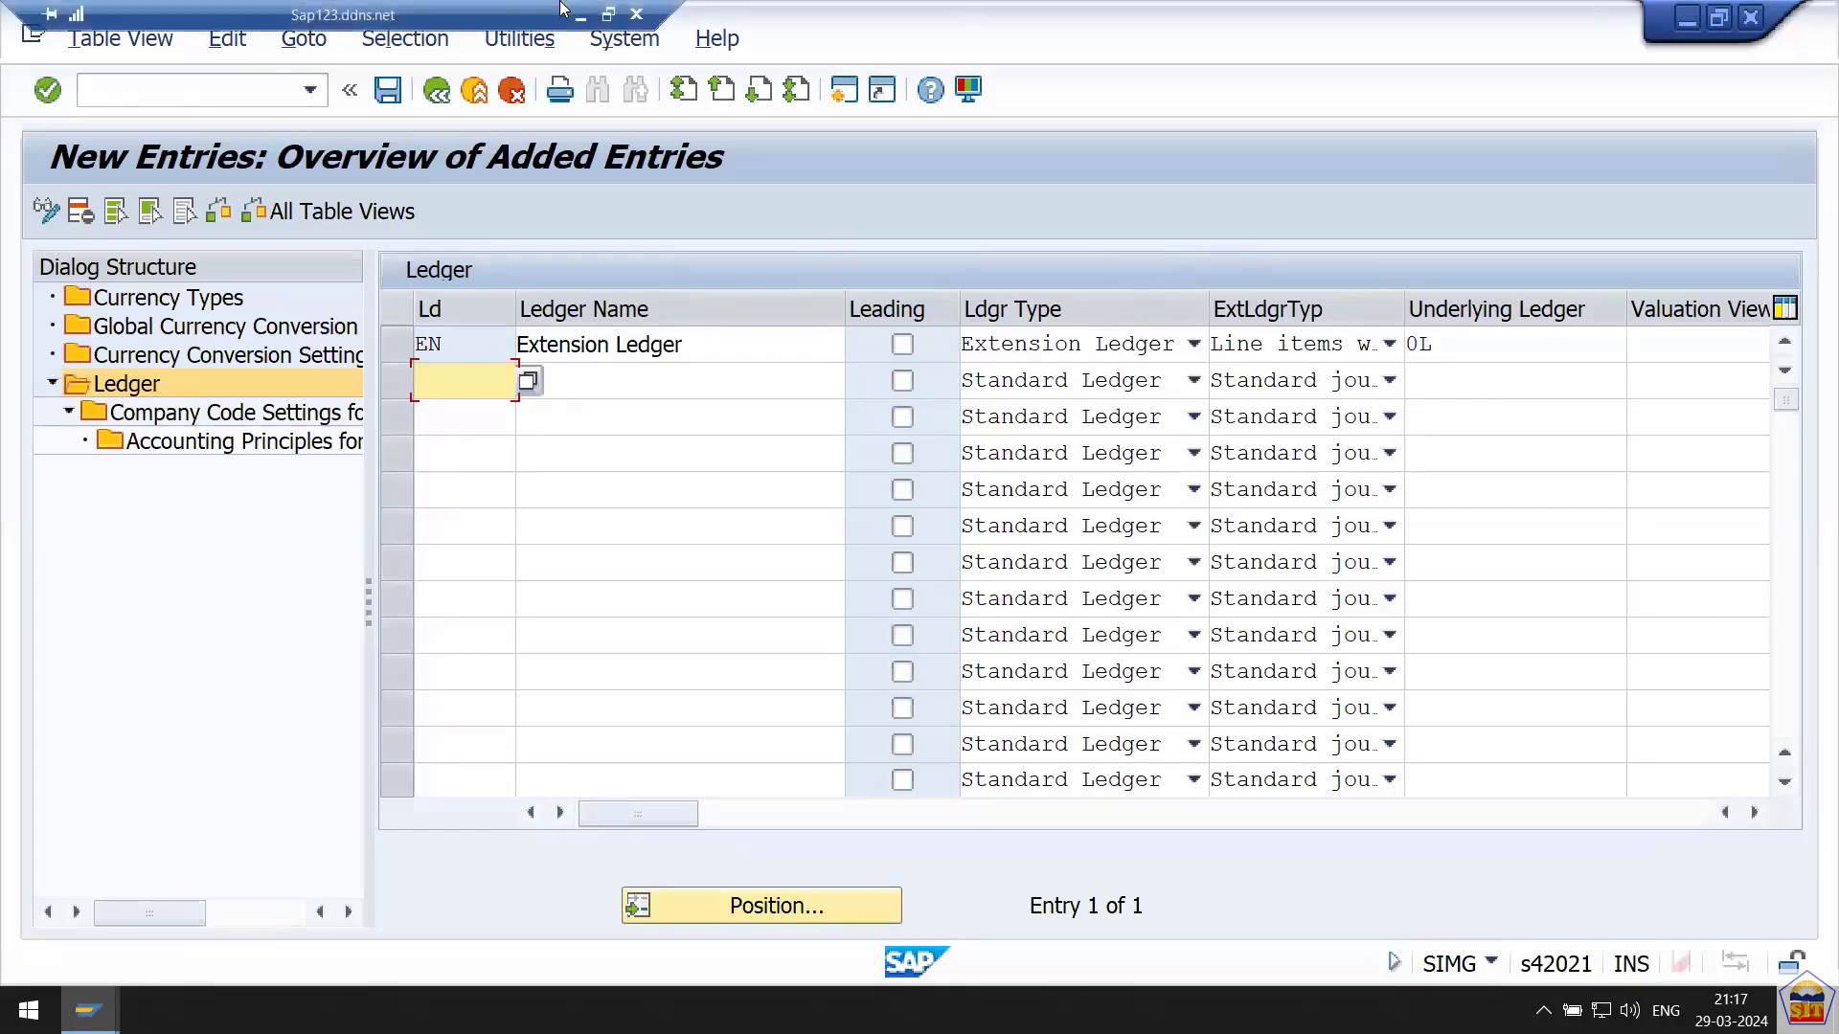
click(565, 12)
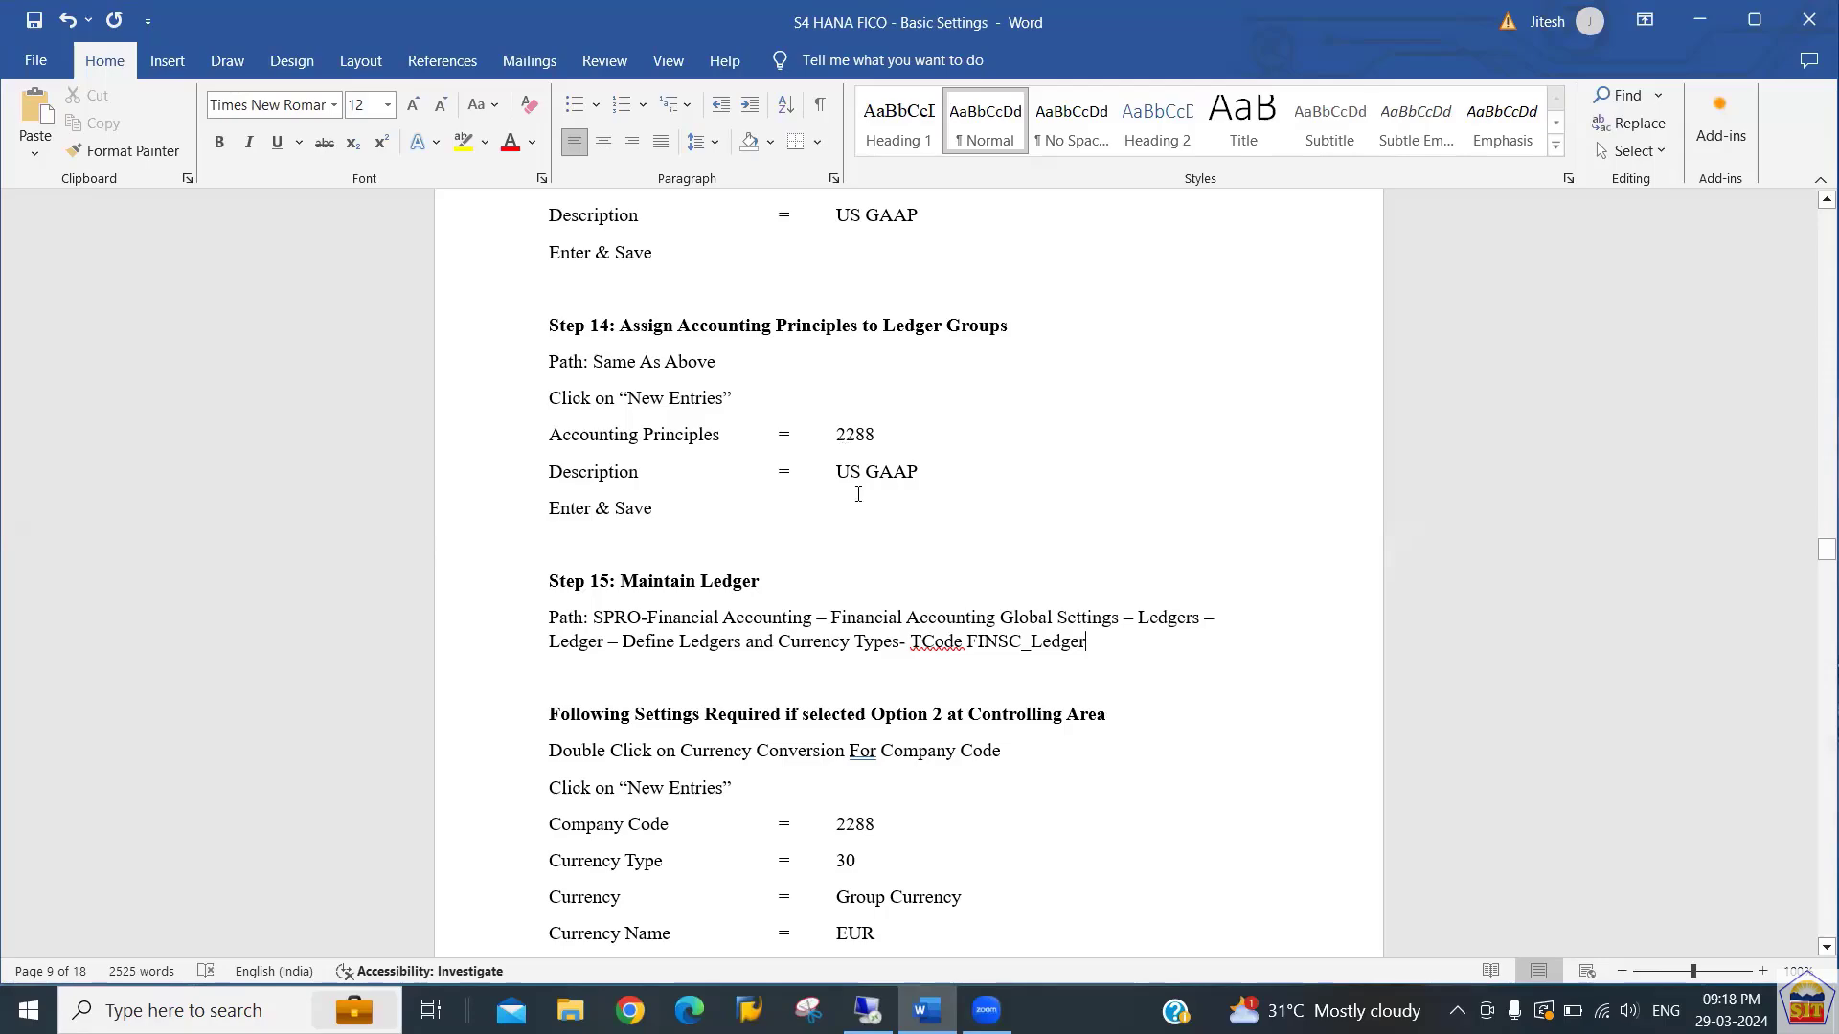
Switch back to the remote SAP session and open the company code settings of ledger 0L, closing the consistency check messages.
key(alt+Tab)
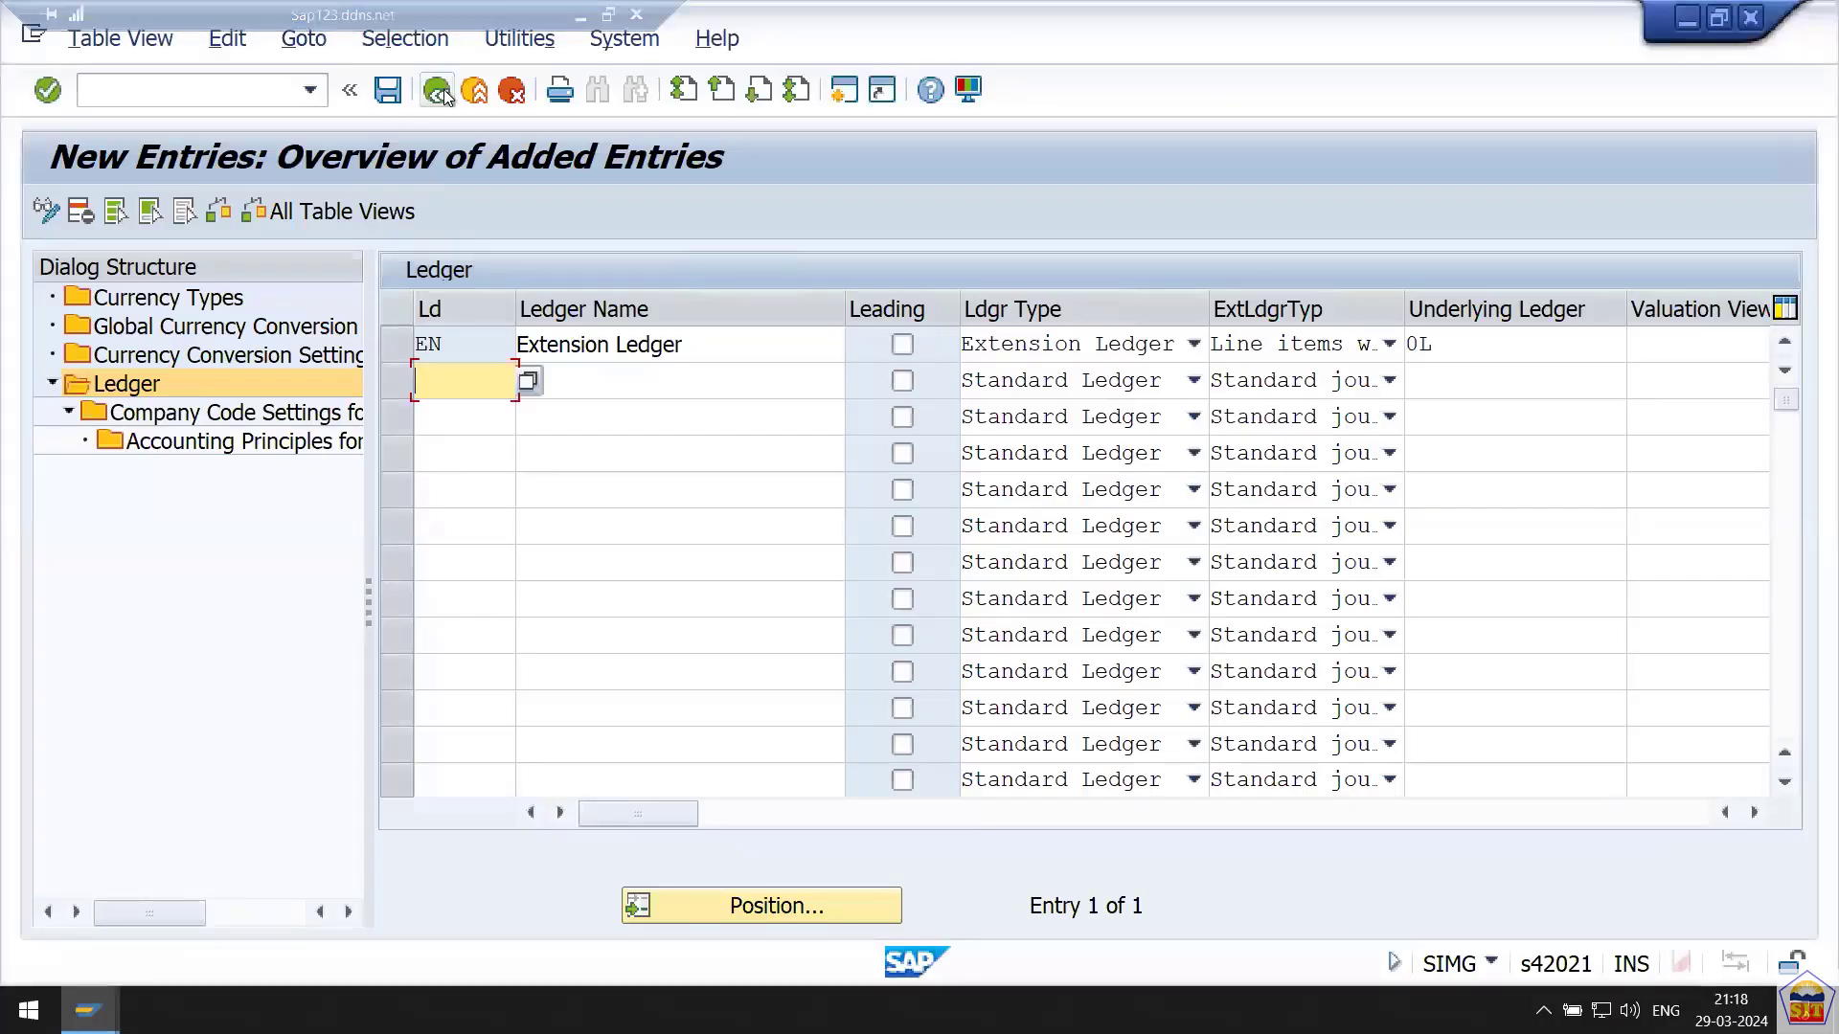
click(437, 91)
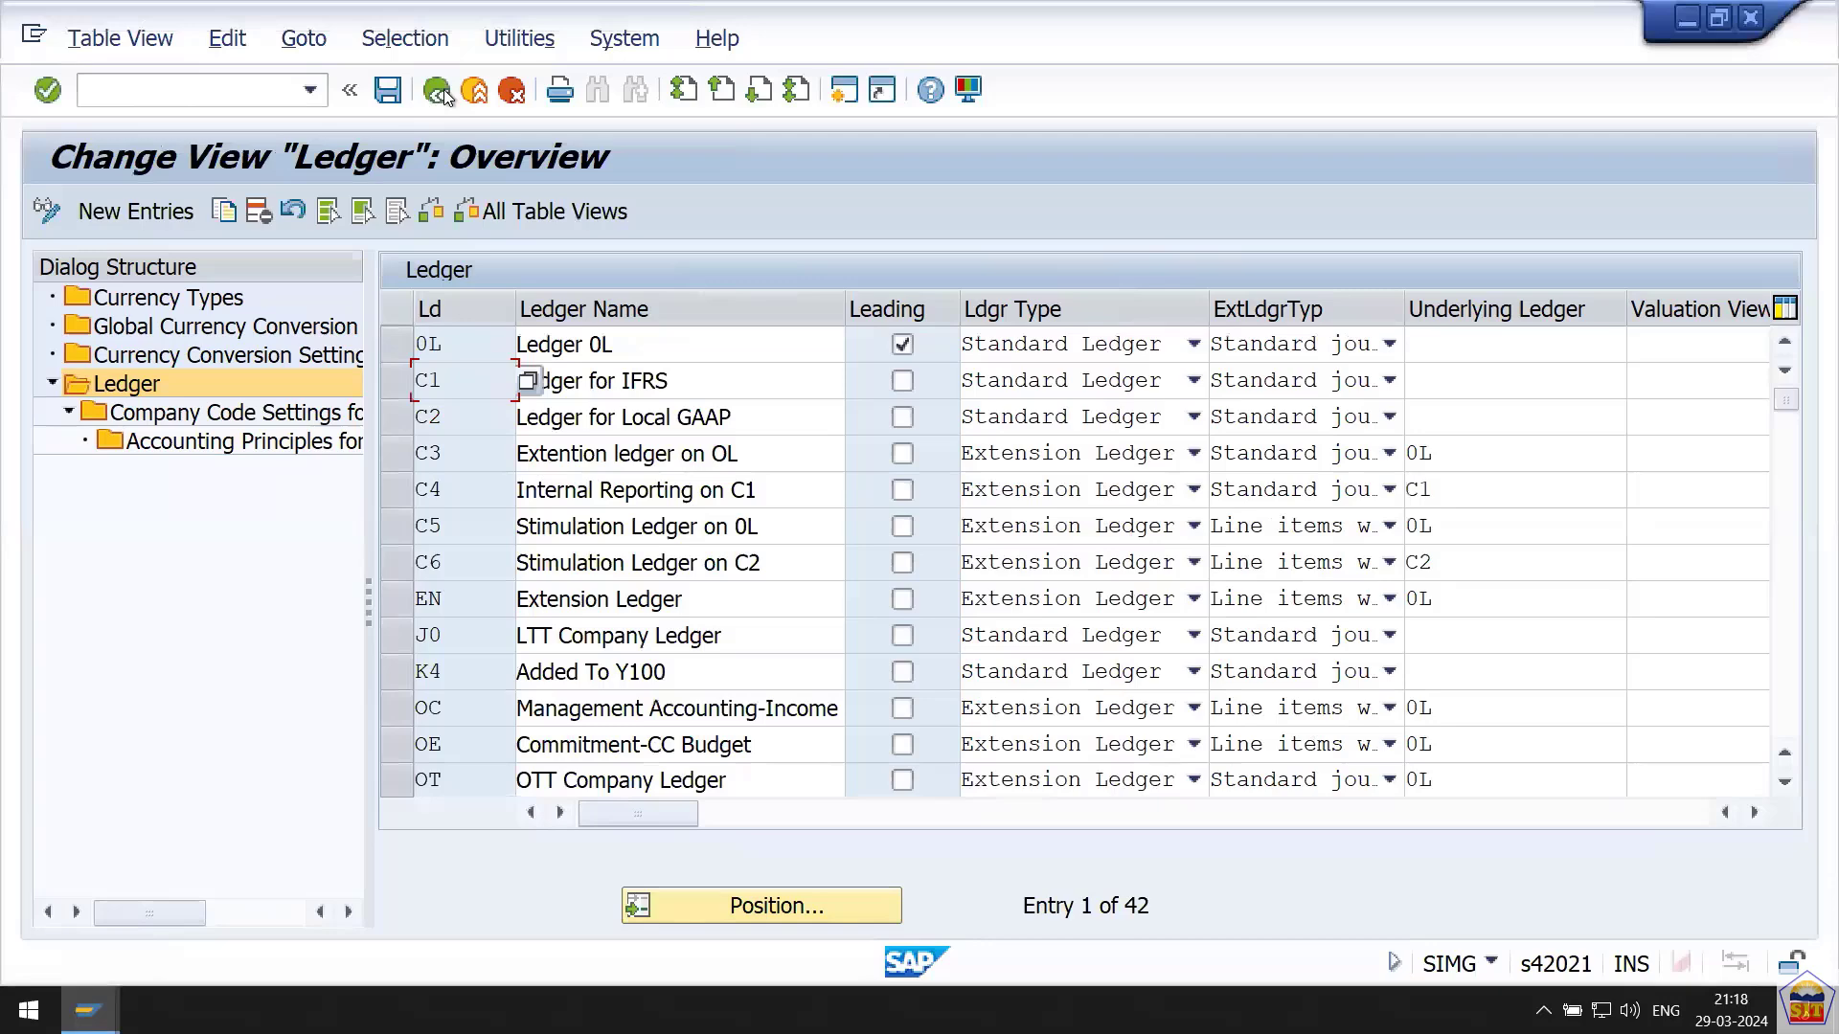
click(402, 347)
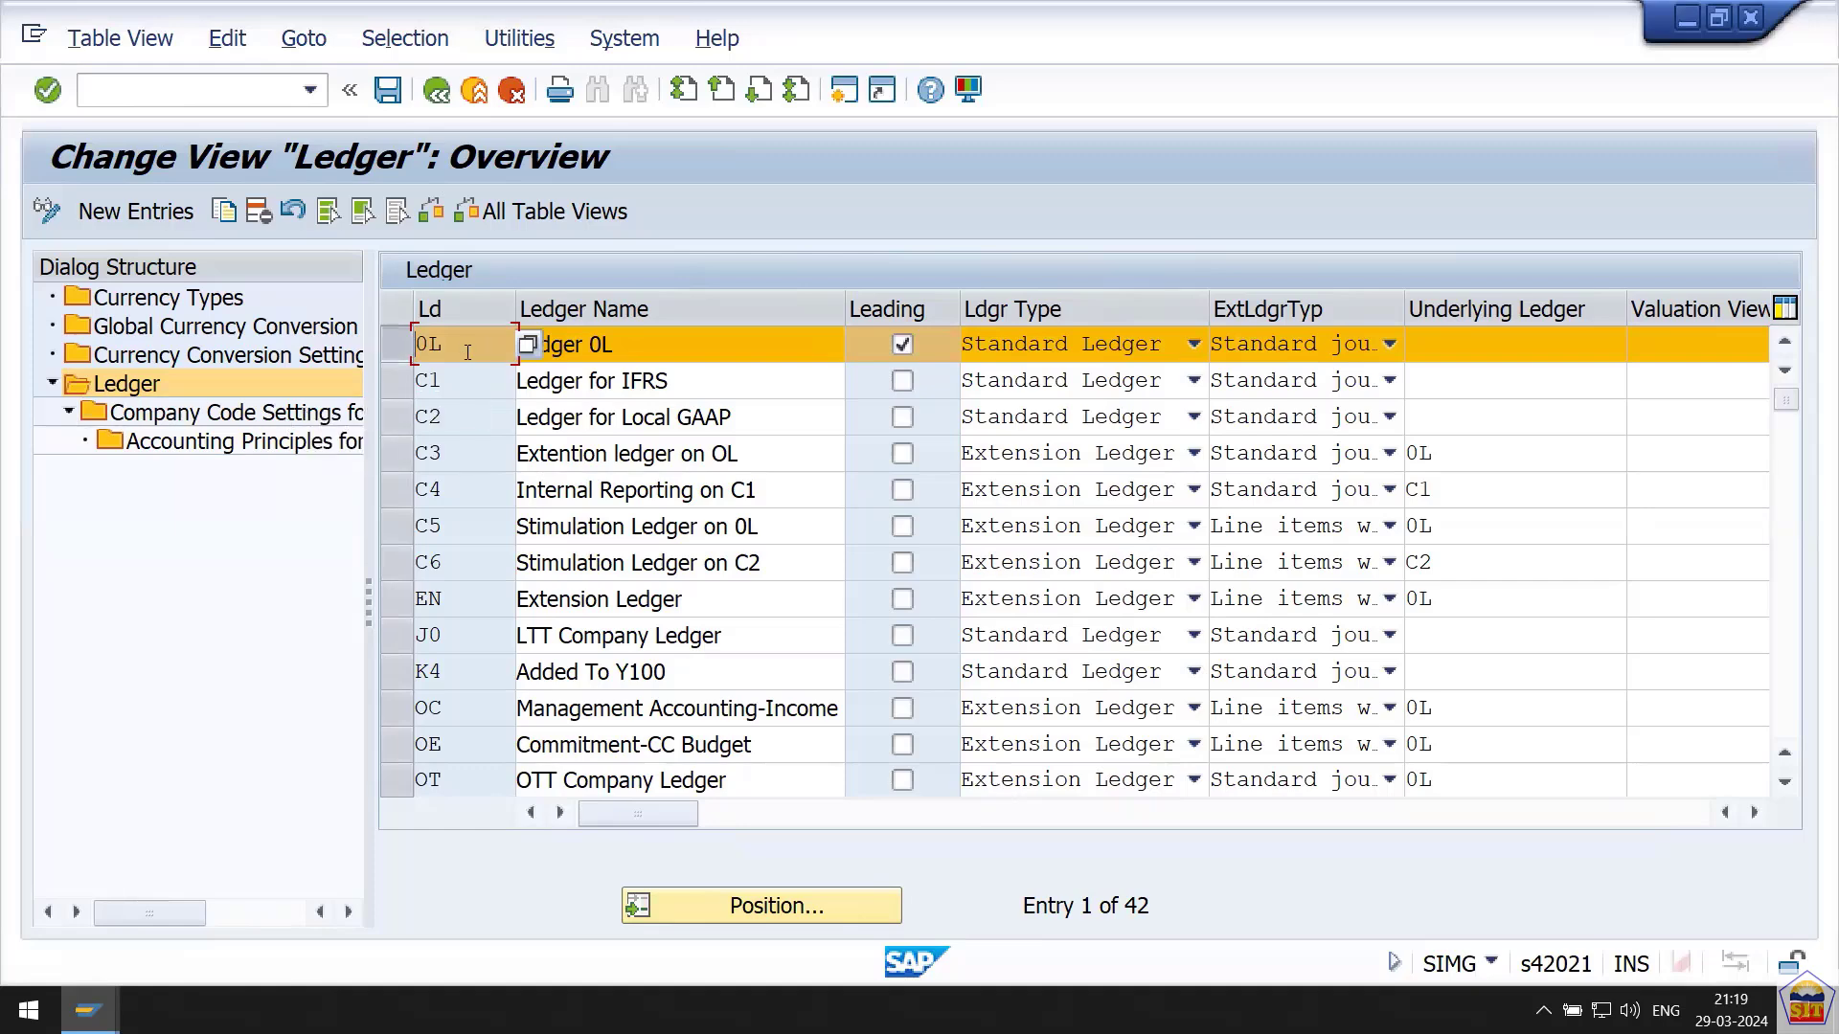
double_click(259, 414)
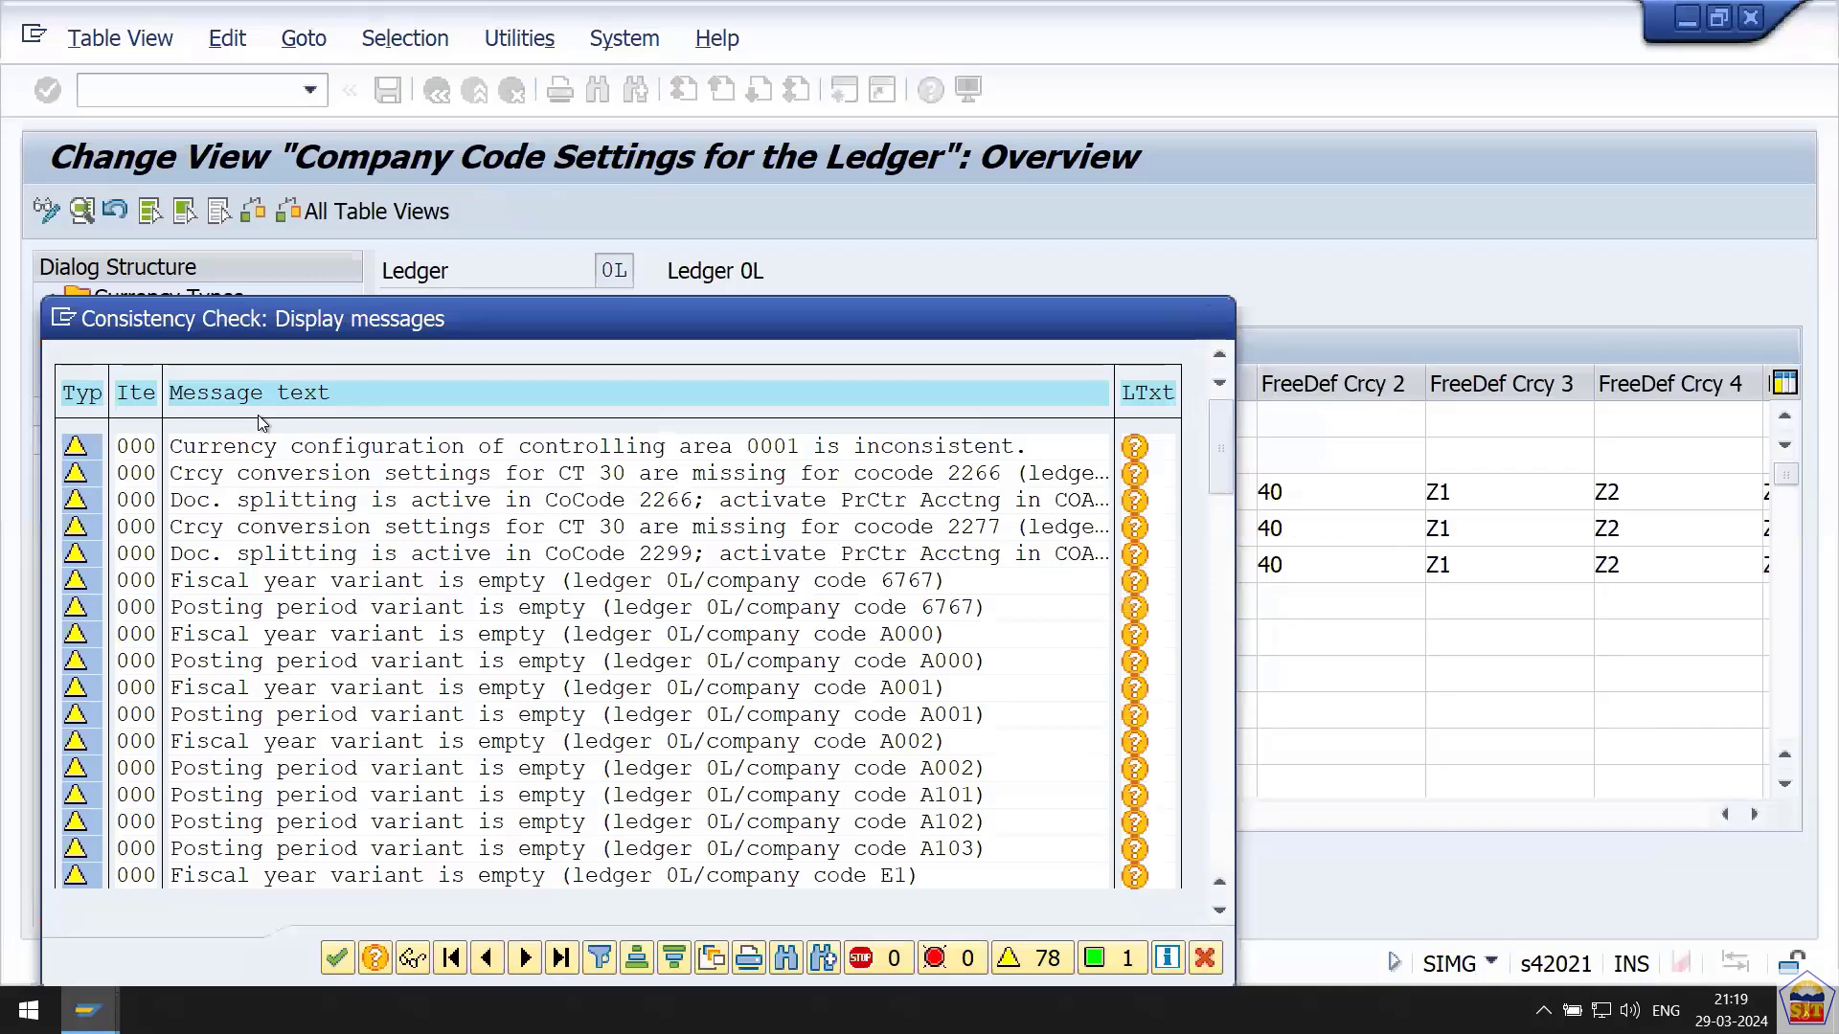
key(Return)
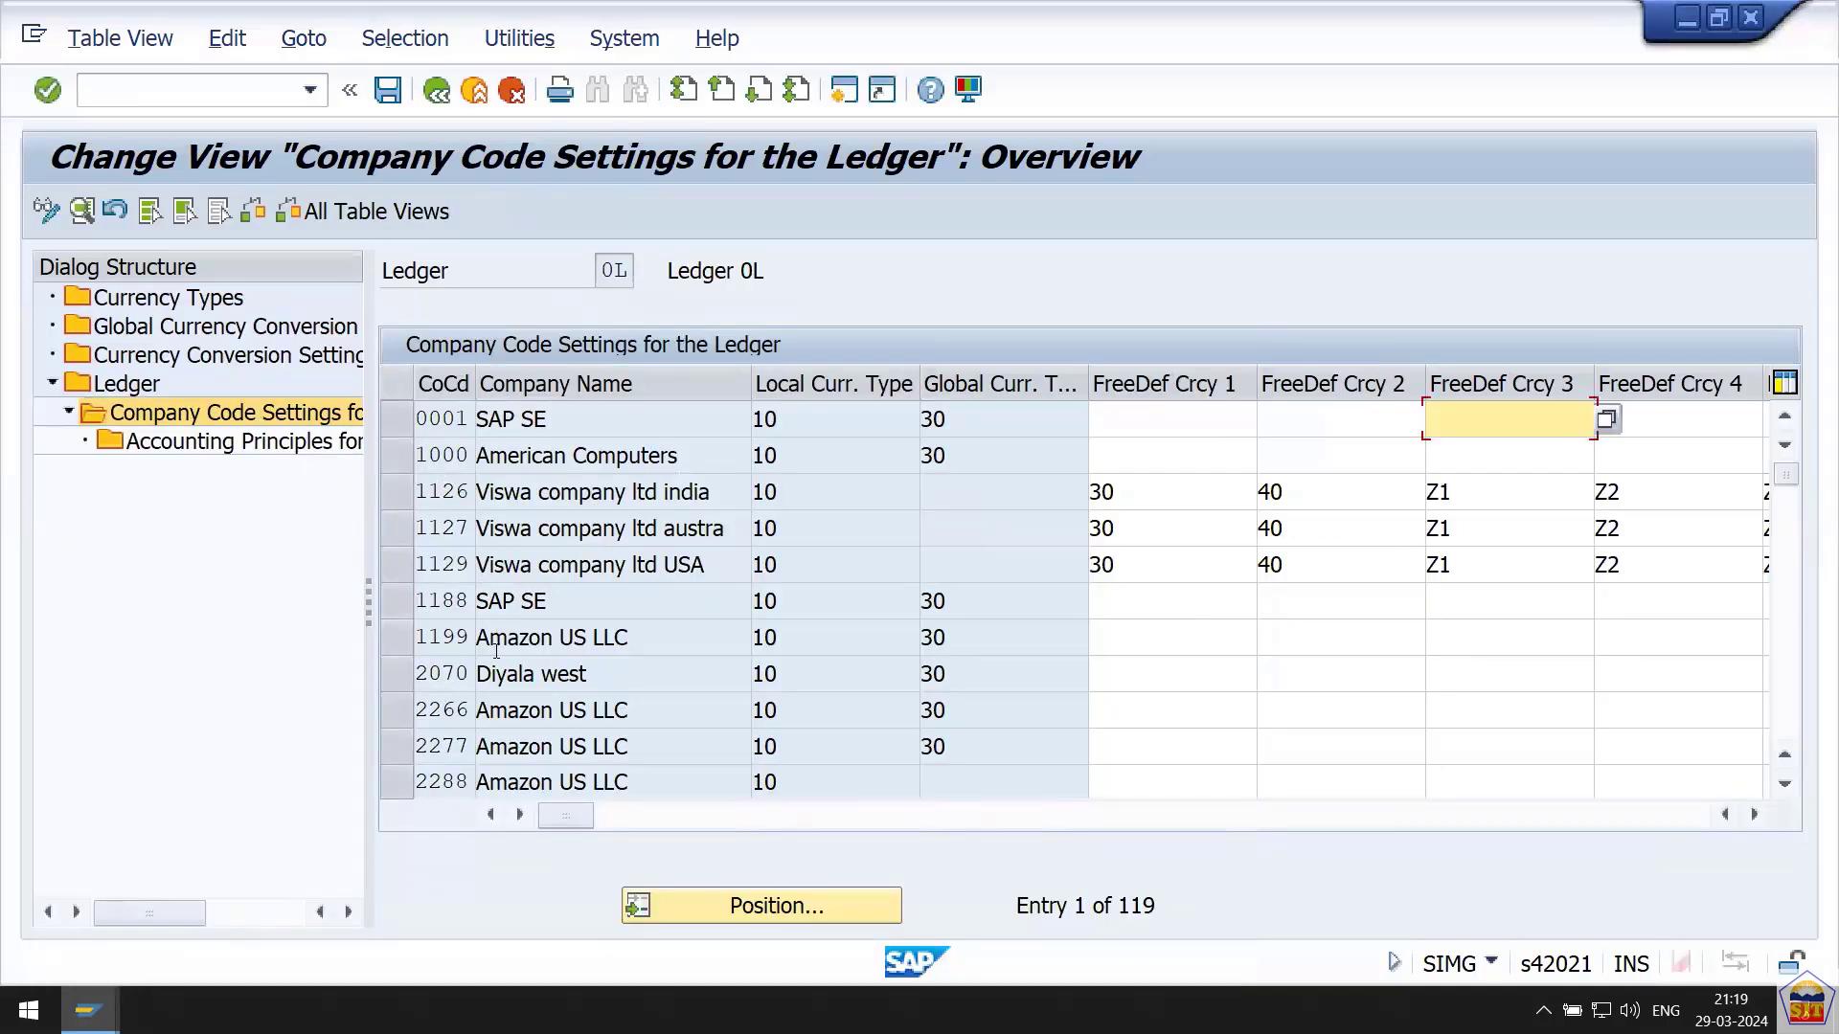
Position the company code list at company code 2266.
click(755, 906)
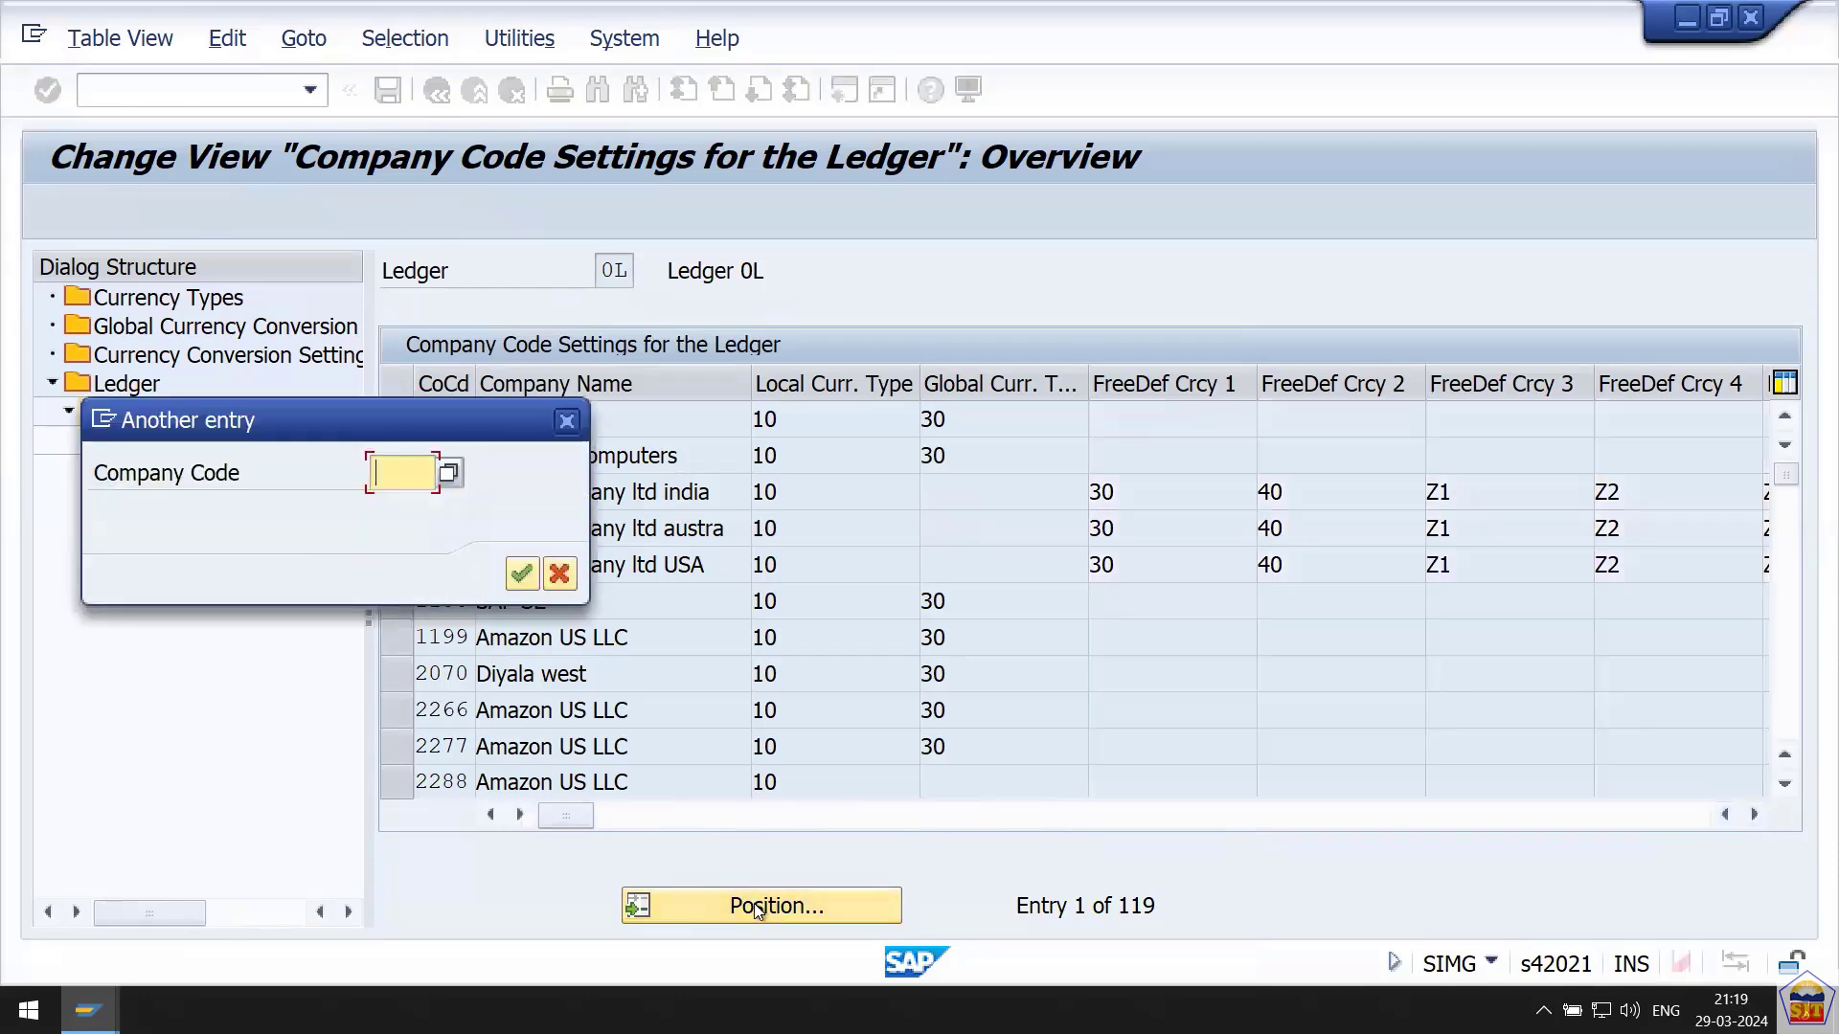
text(221)
key(BackSpace)
text(66)
key(Return)
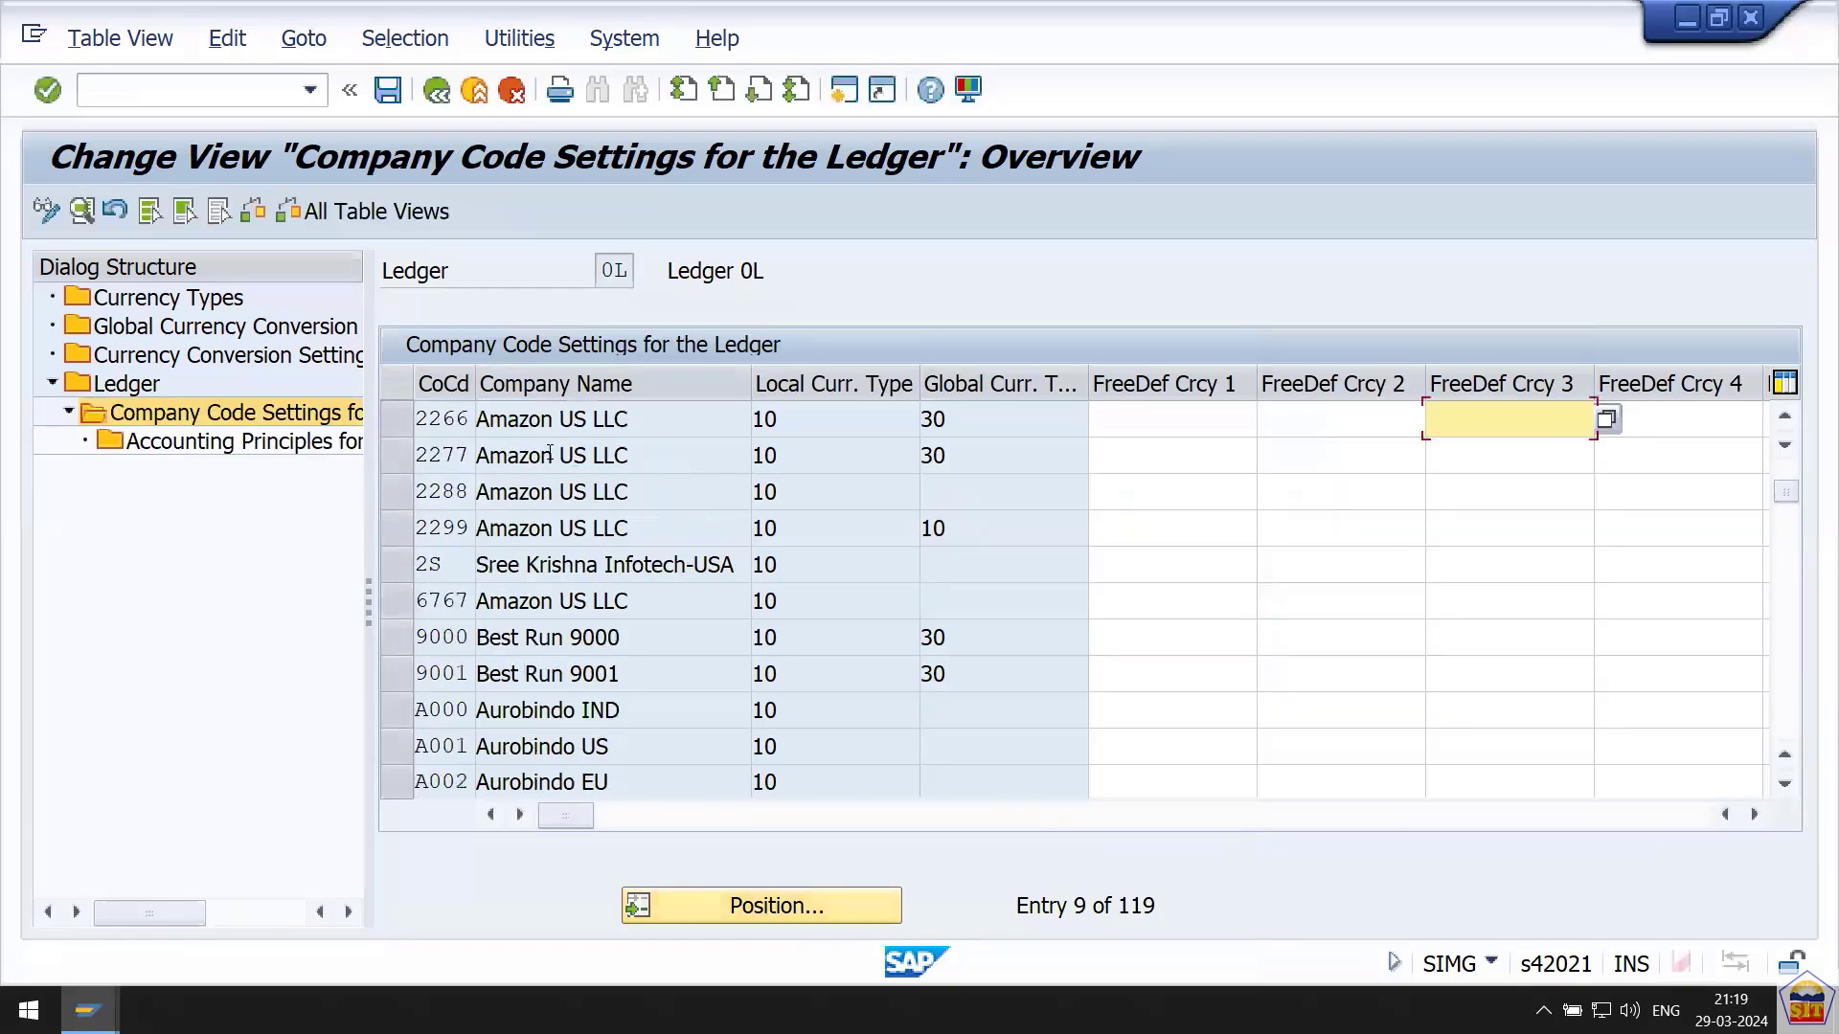
Examine company code 2266's local and global currency types and its first, second and third FI currencies.
drag(632, 419, 518, 419)
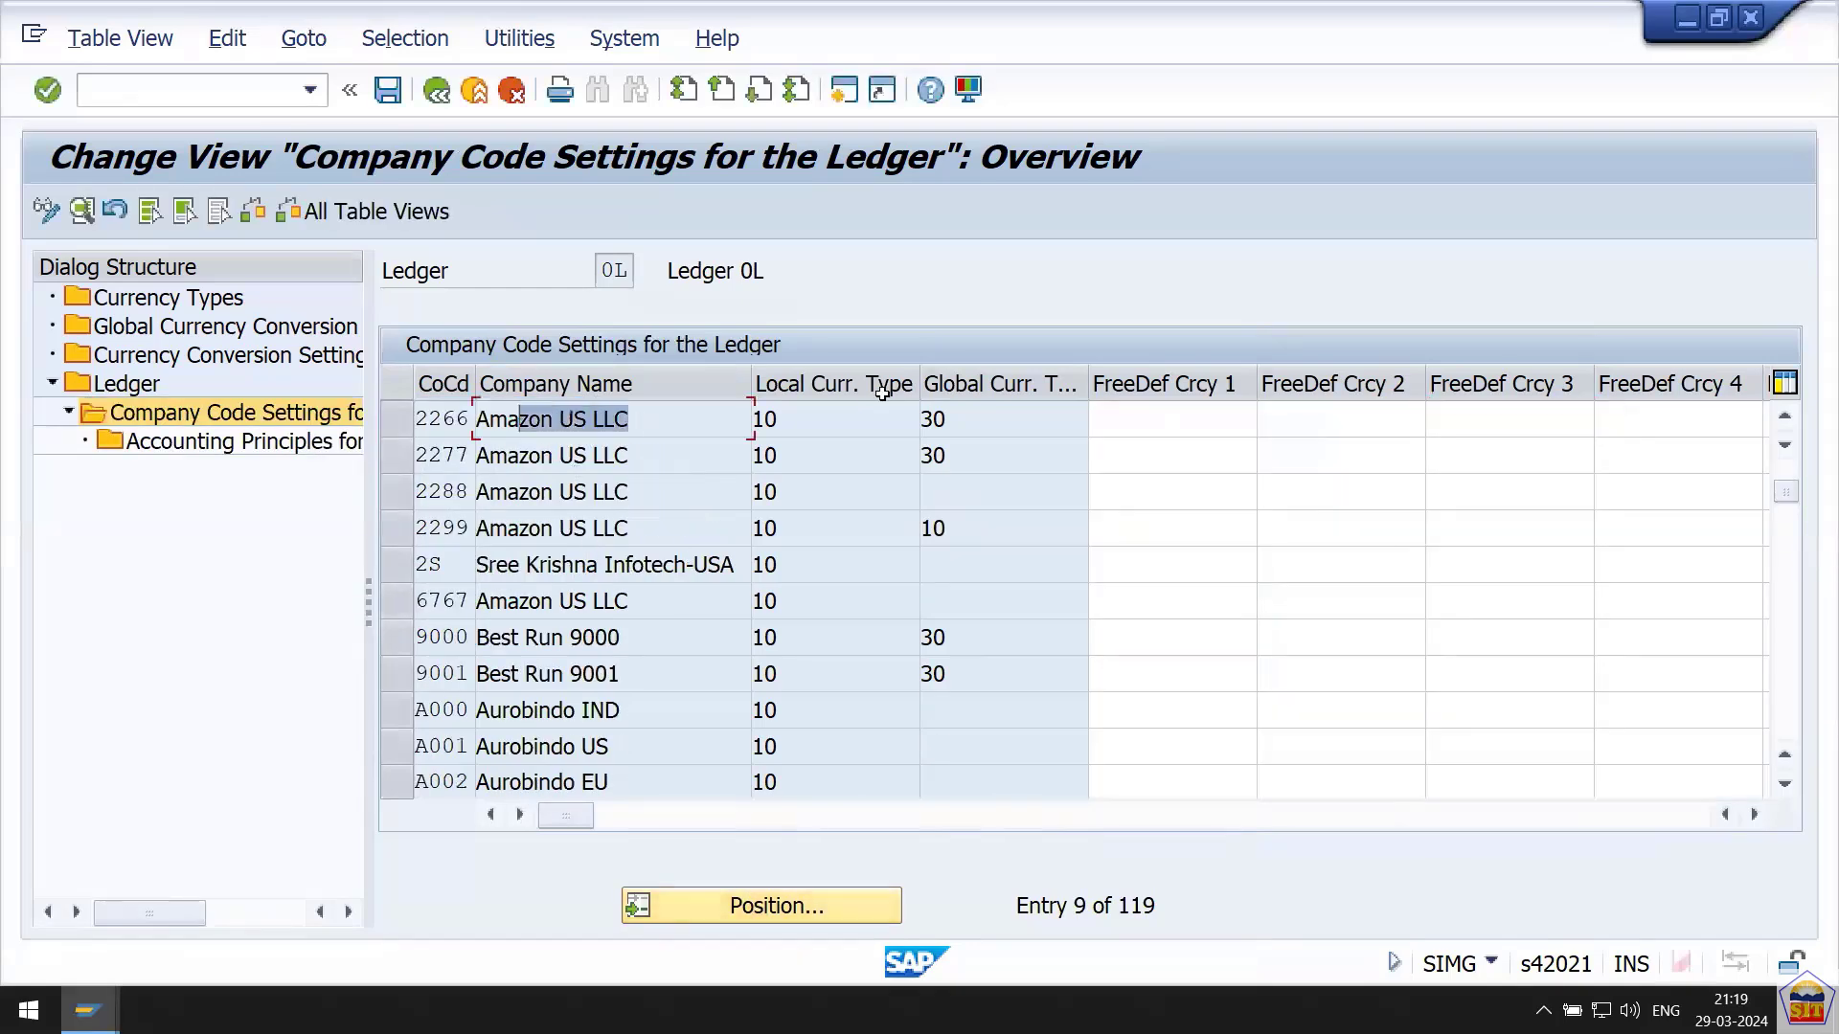
drag(819, 419, 739, 422)
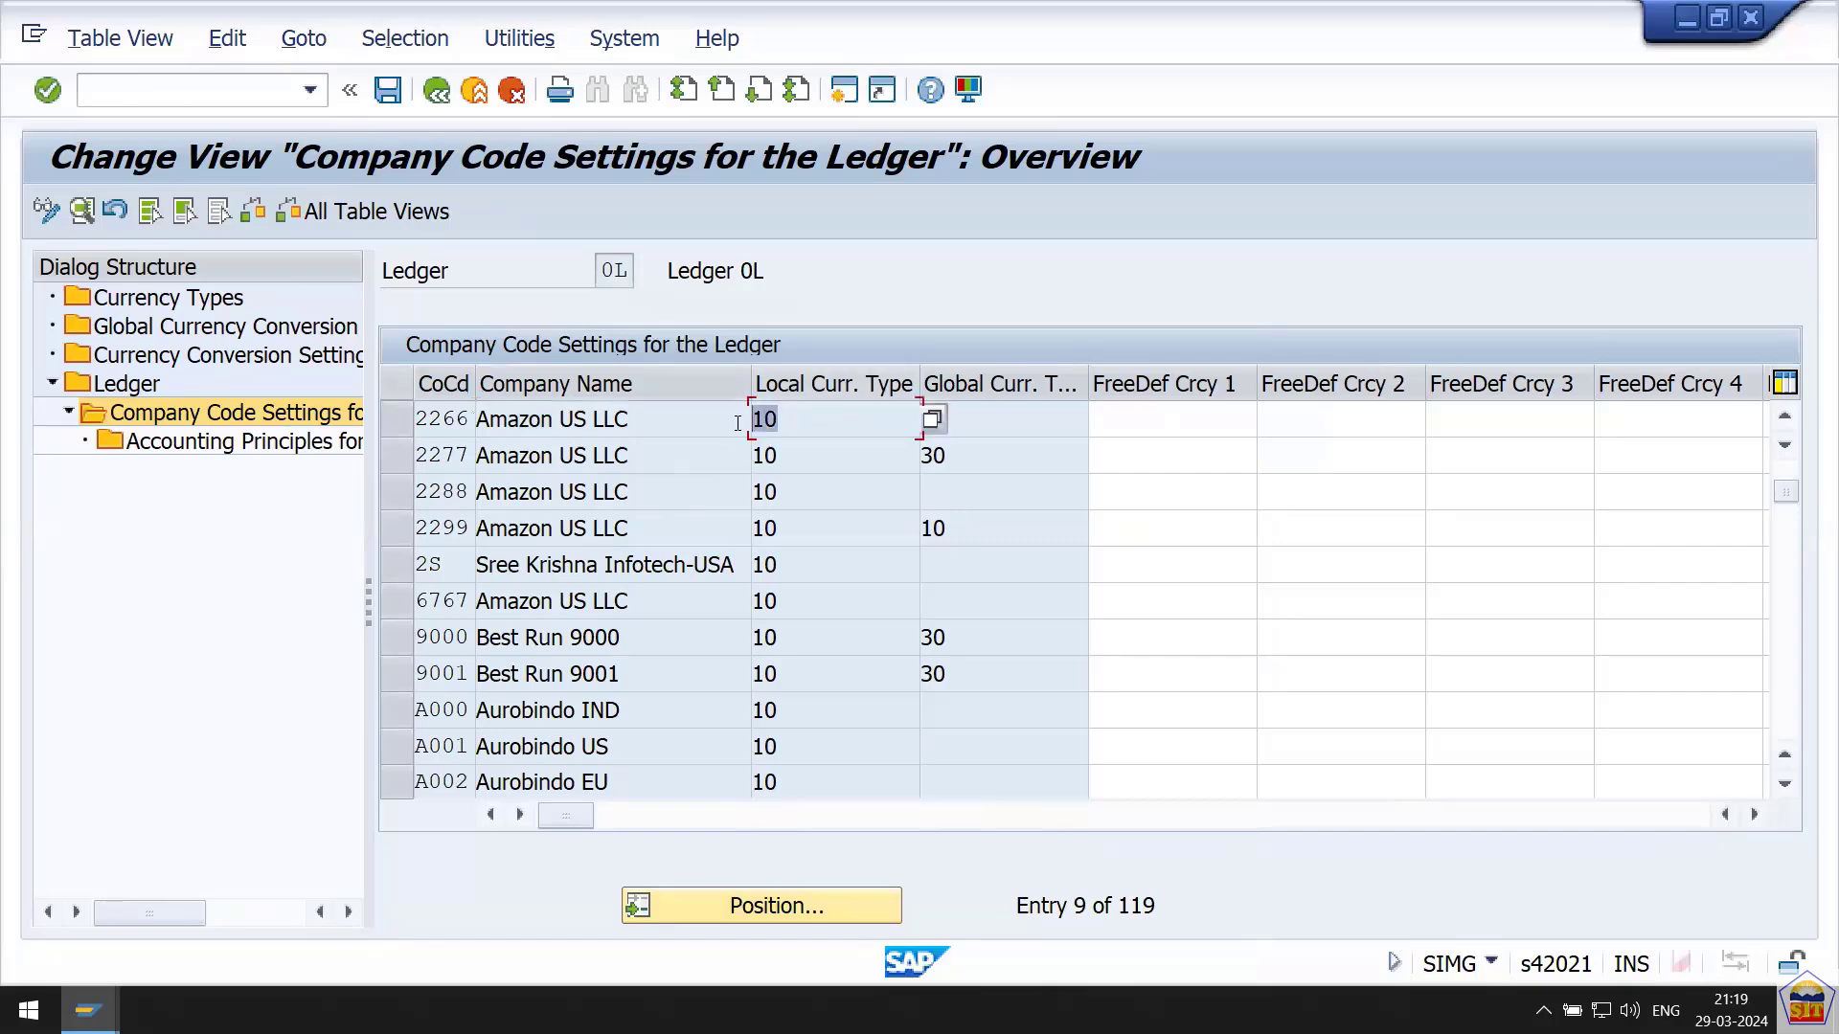
click(945, 419)
text(30)
drag(948, 419, 915, 420)
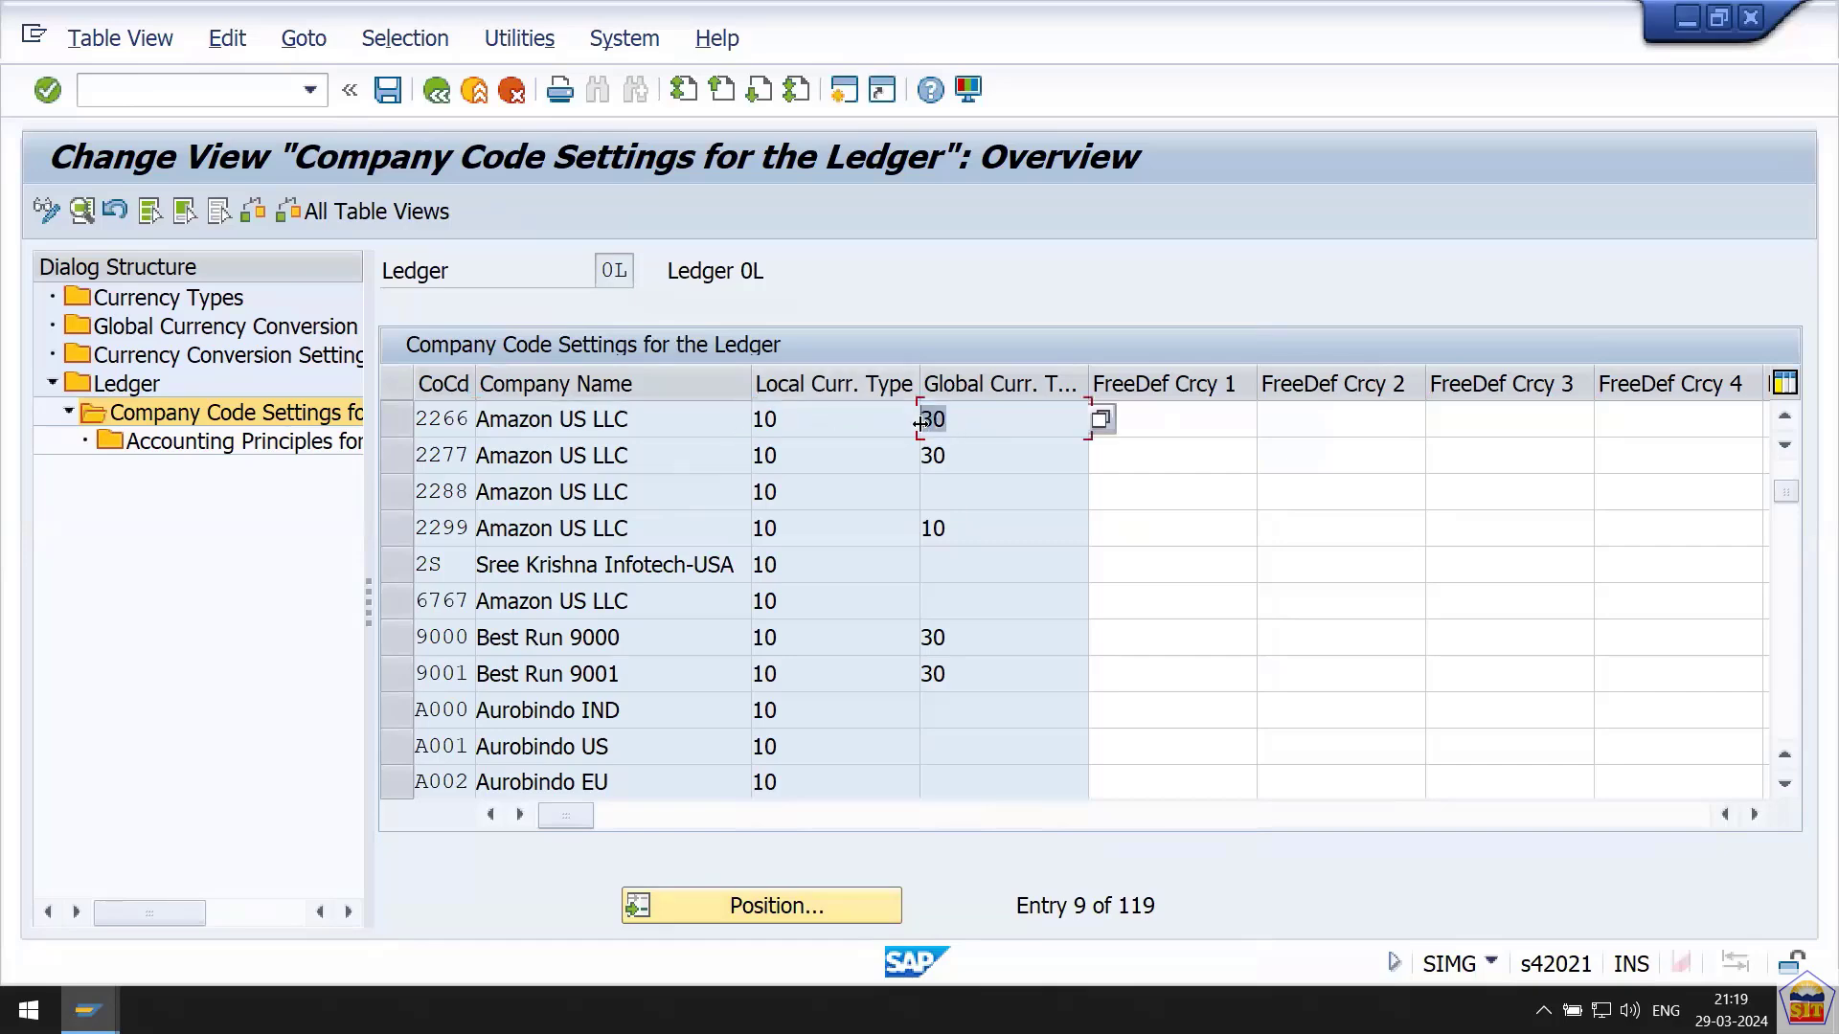
click(1628, 818)
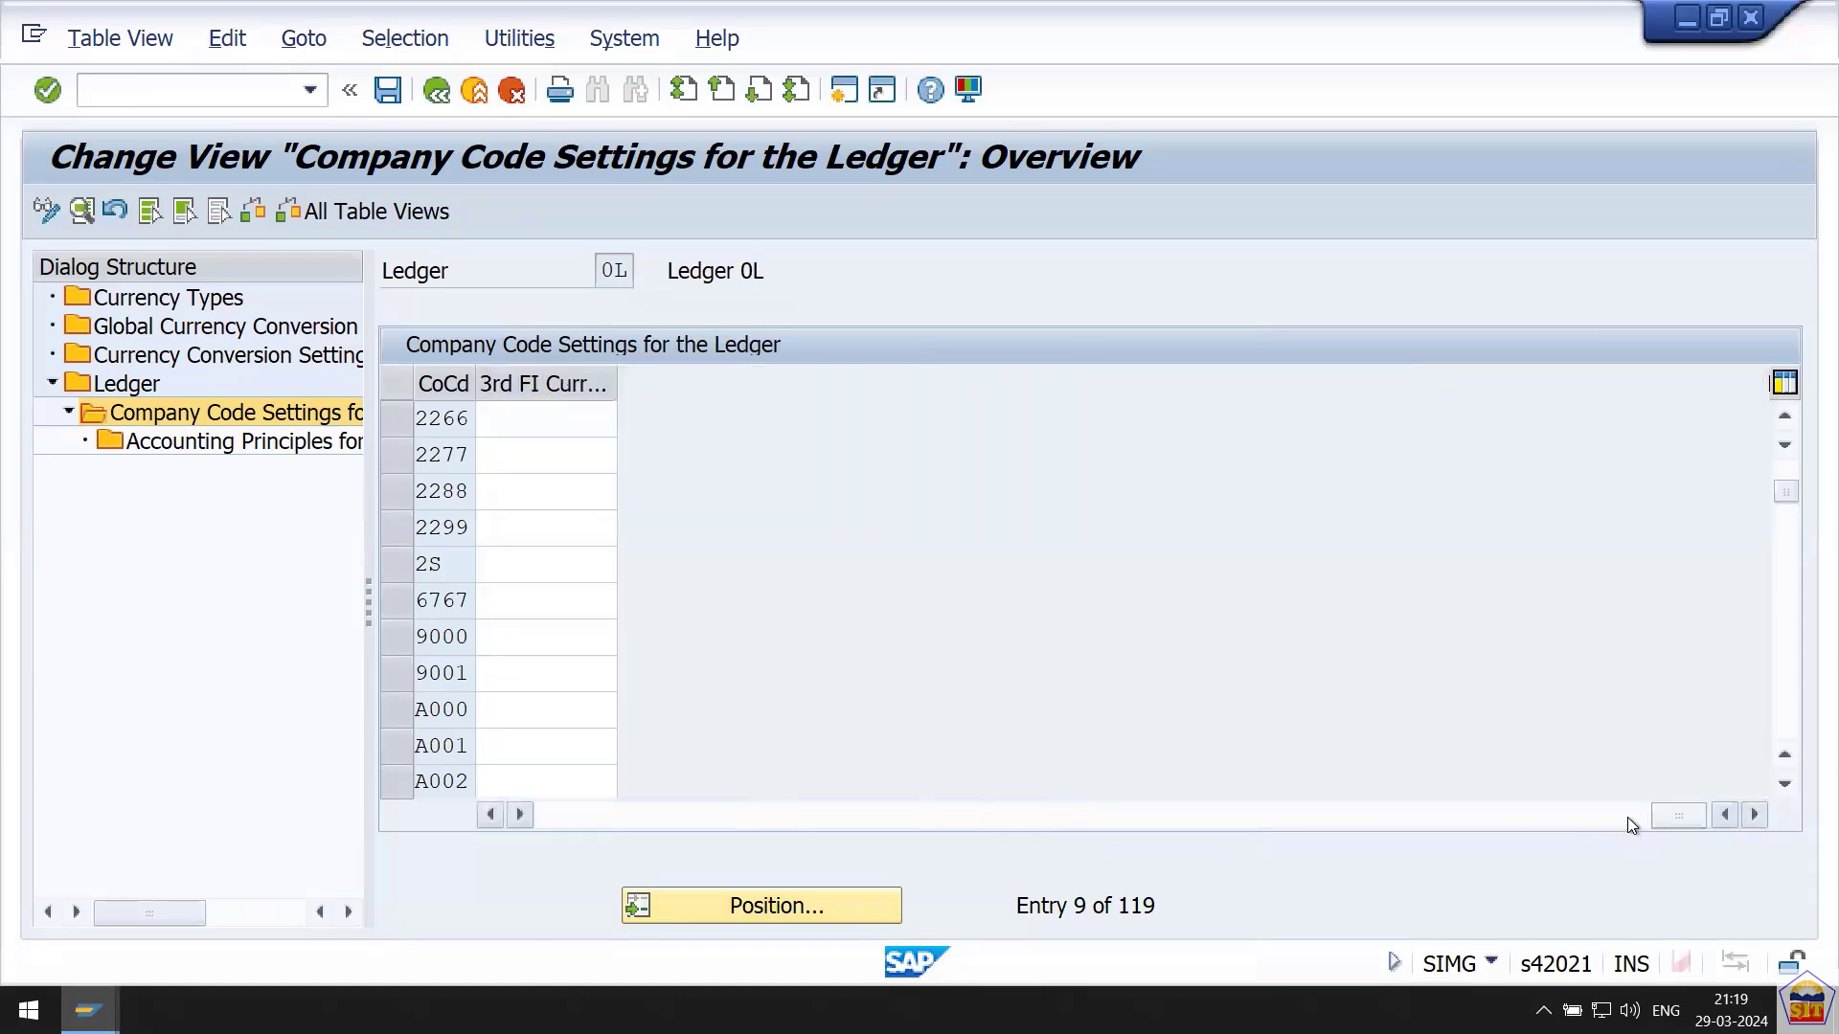
click(493, 815)
click(492, 815)
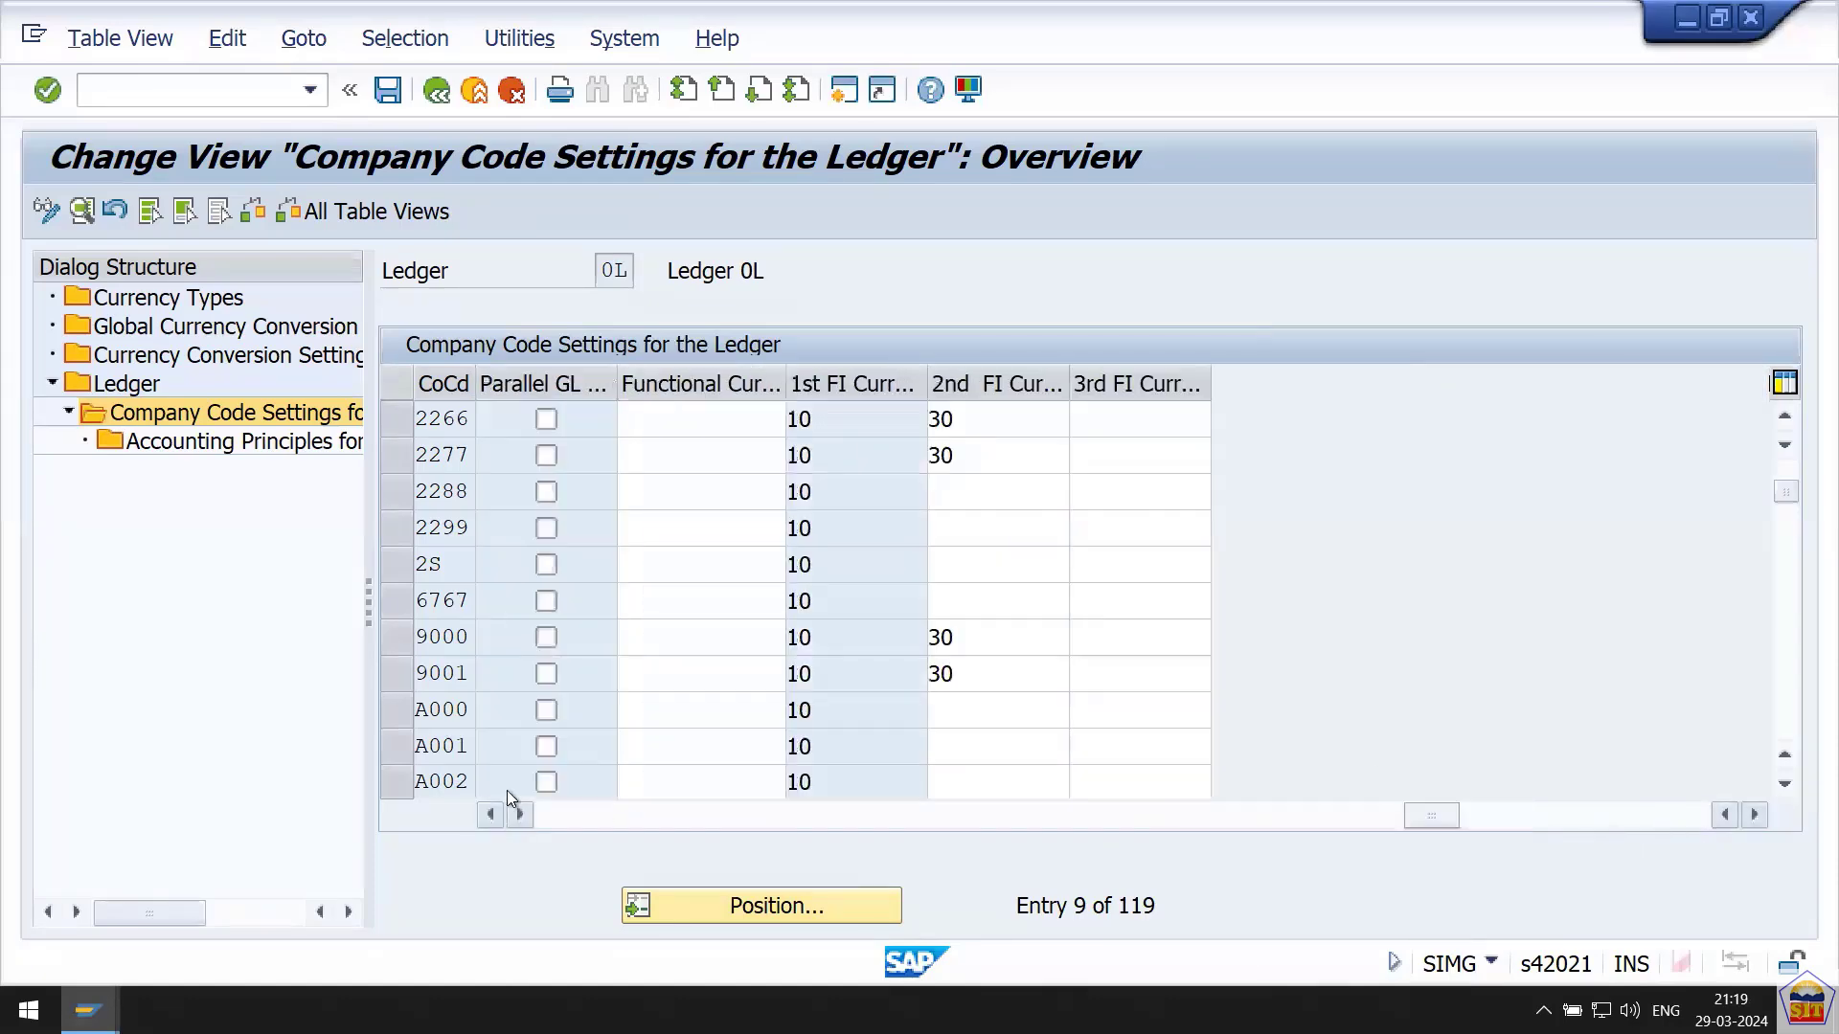
click(825, 417)
drag(825, 417, 766, 412)
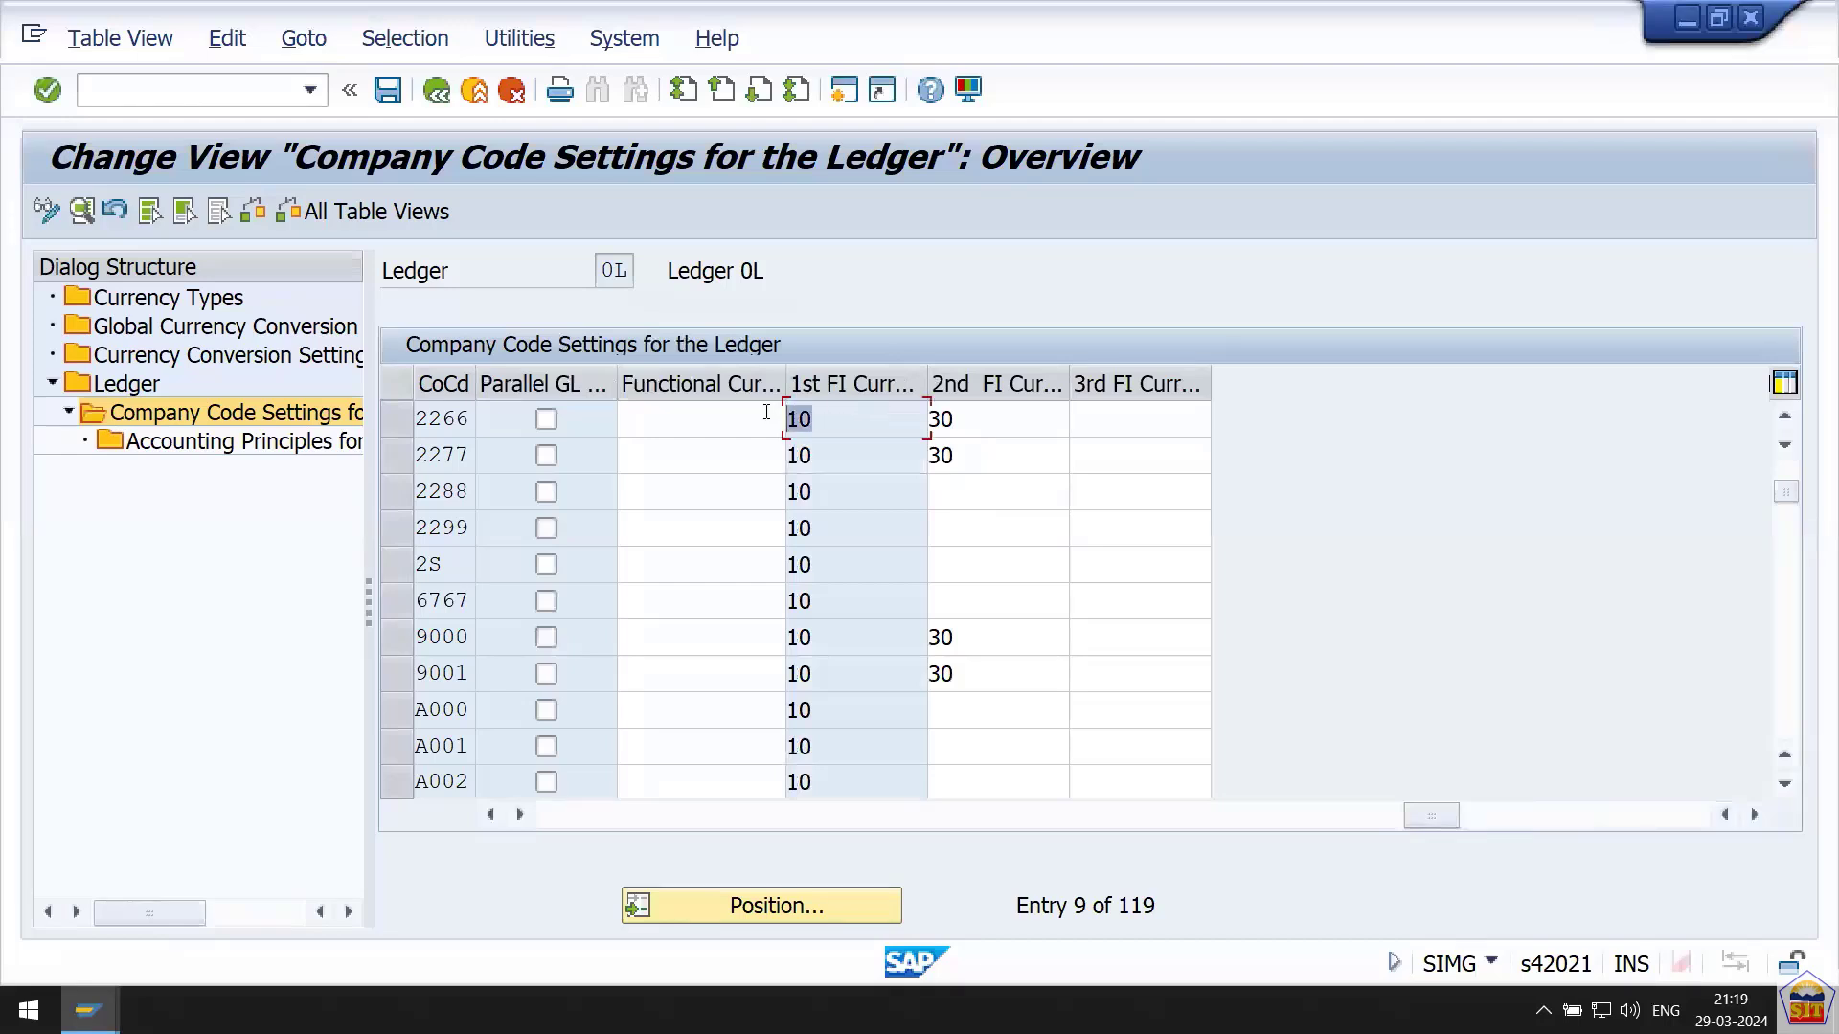
drag(942, 420, 1055, 435)
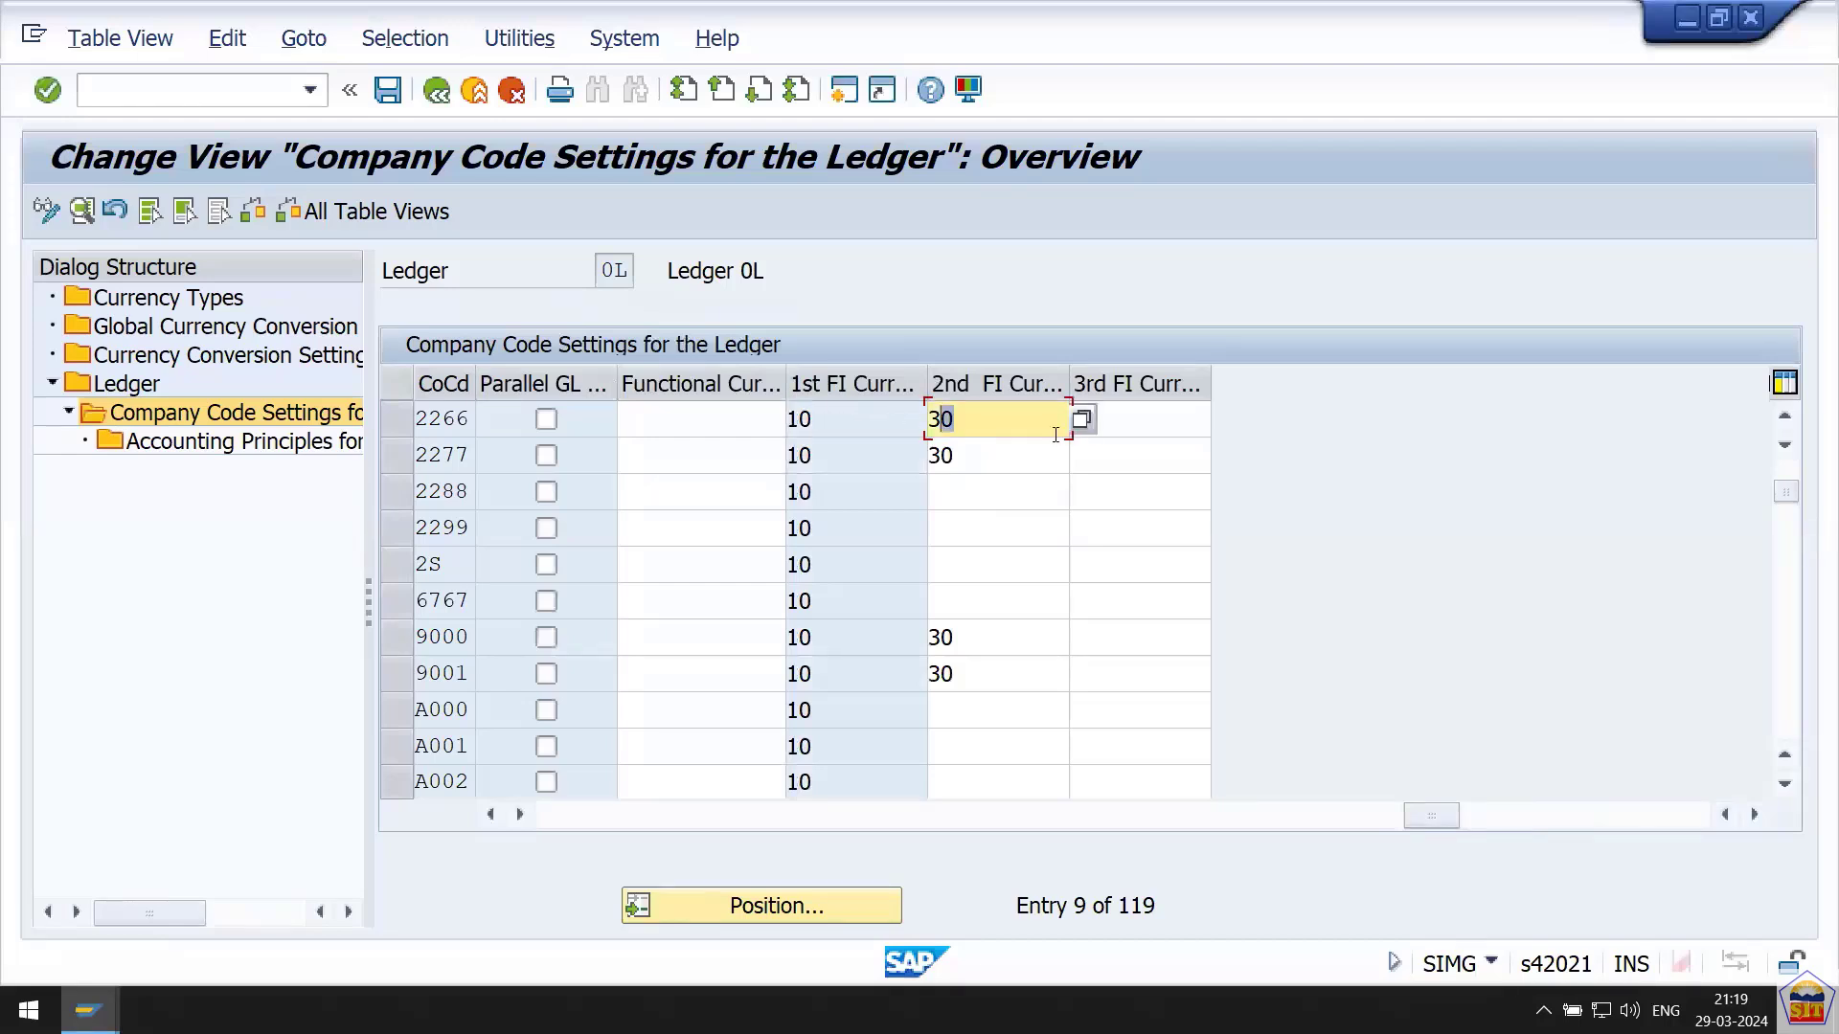
click(1122, 418)
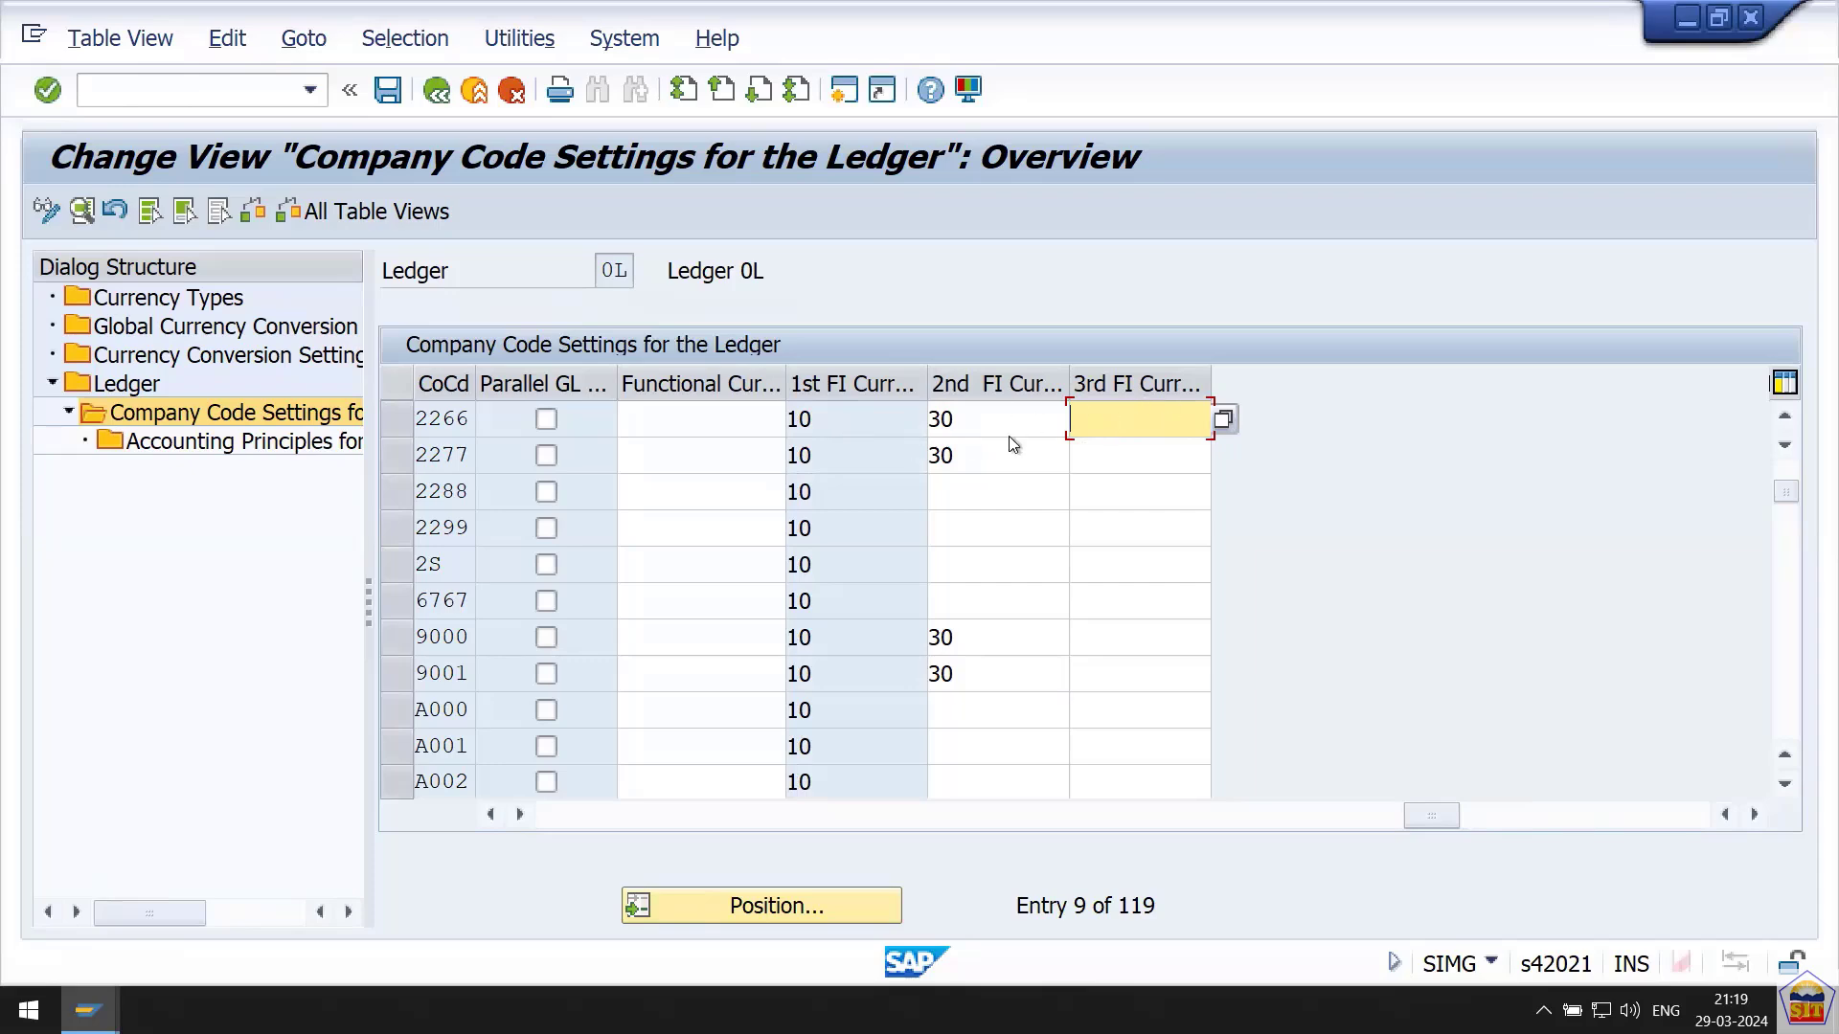
drag(998, 419, 902, 484)
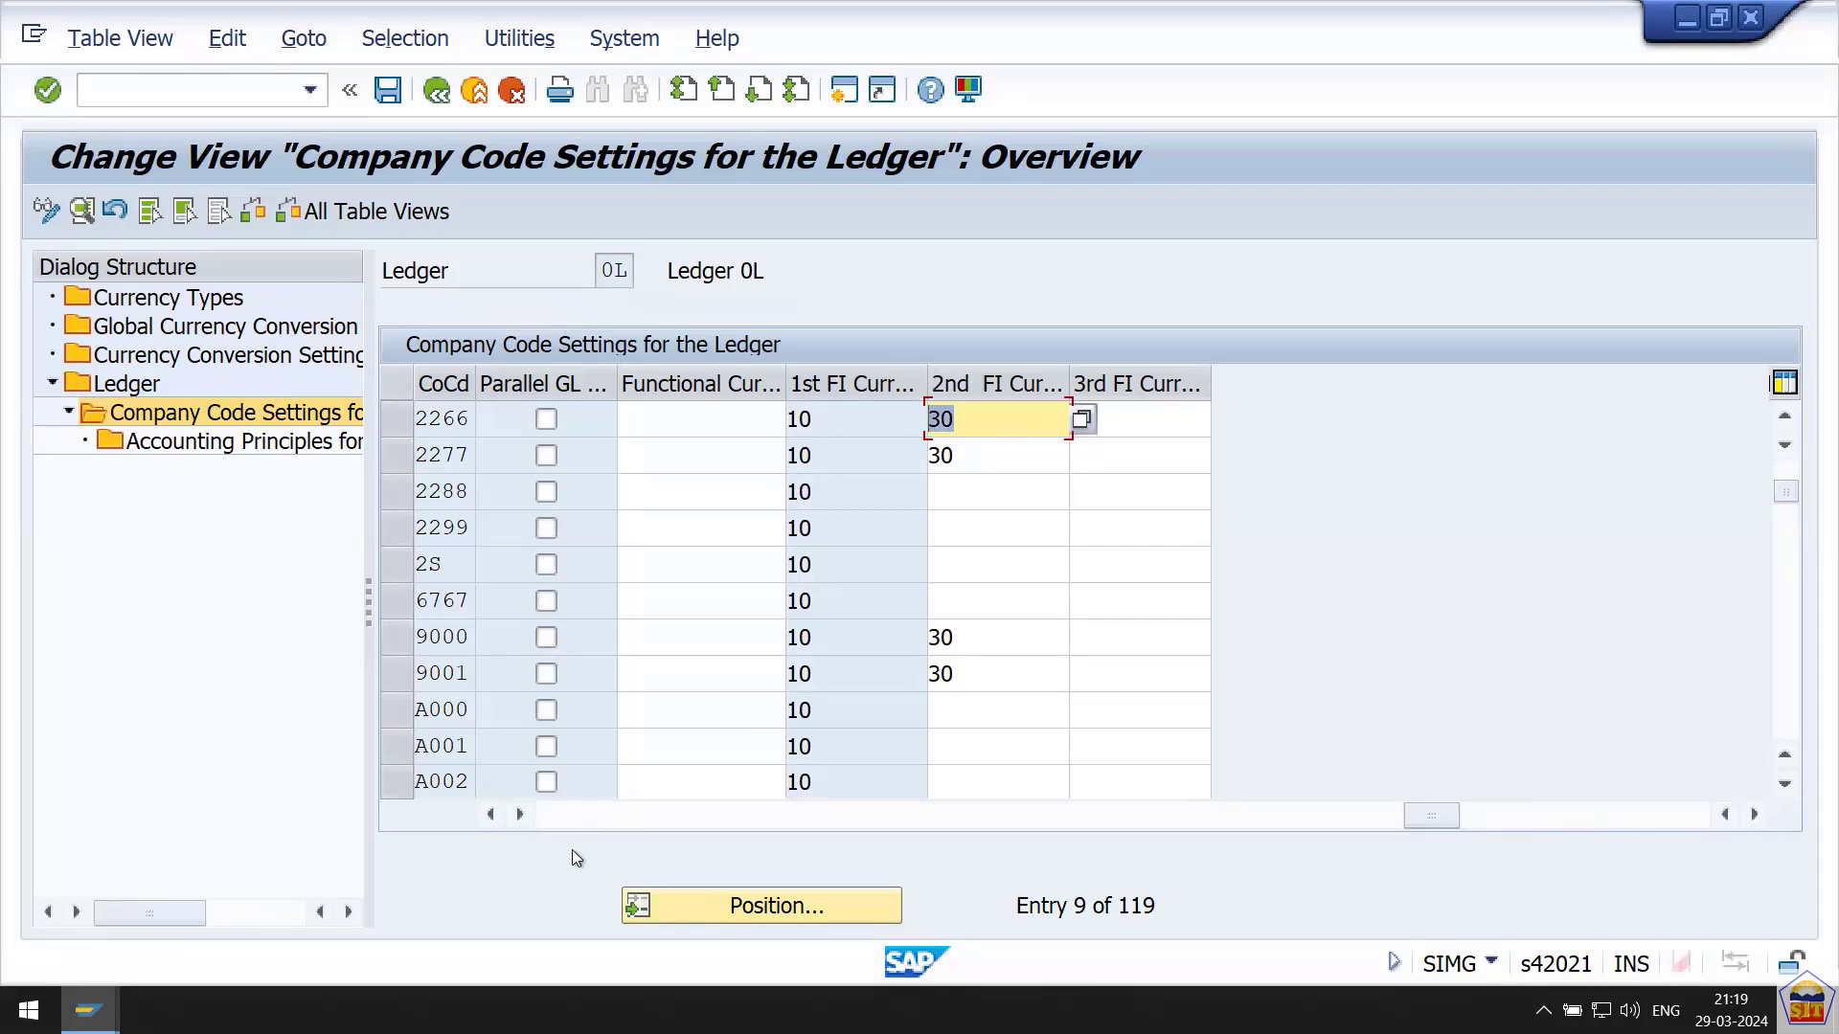
Review the freely defined currency columns and the global currency type for company code 2266.
click(583, 820)
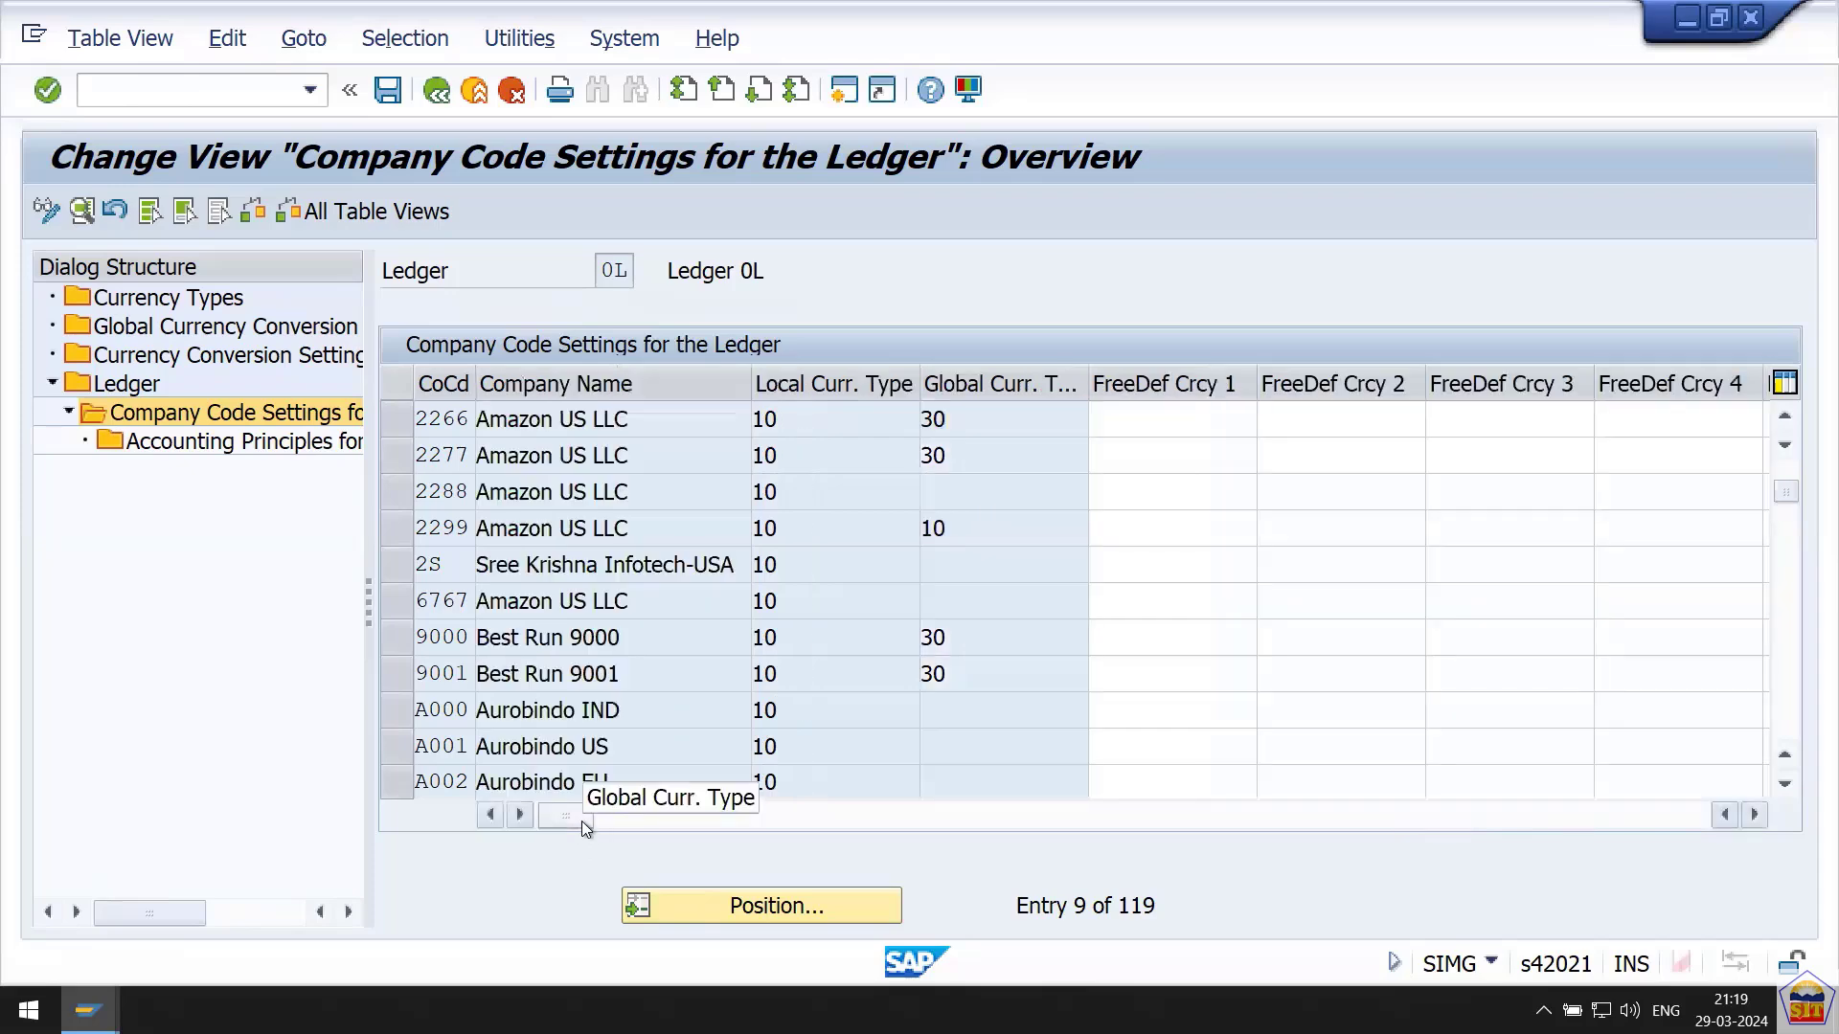
click(1165, 421)
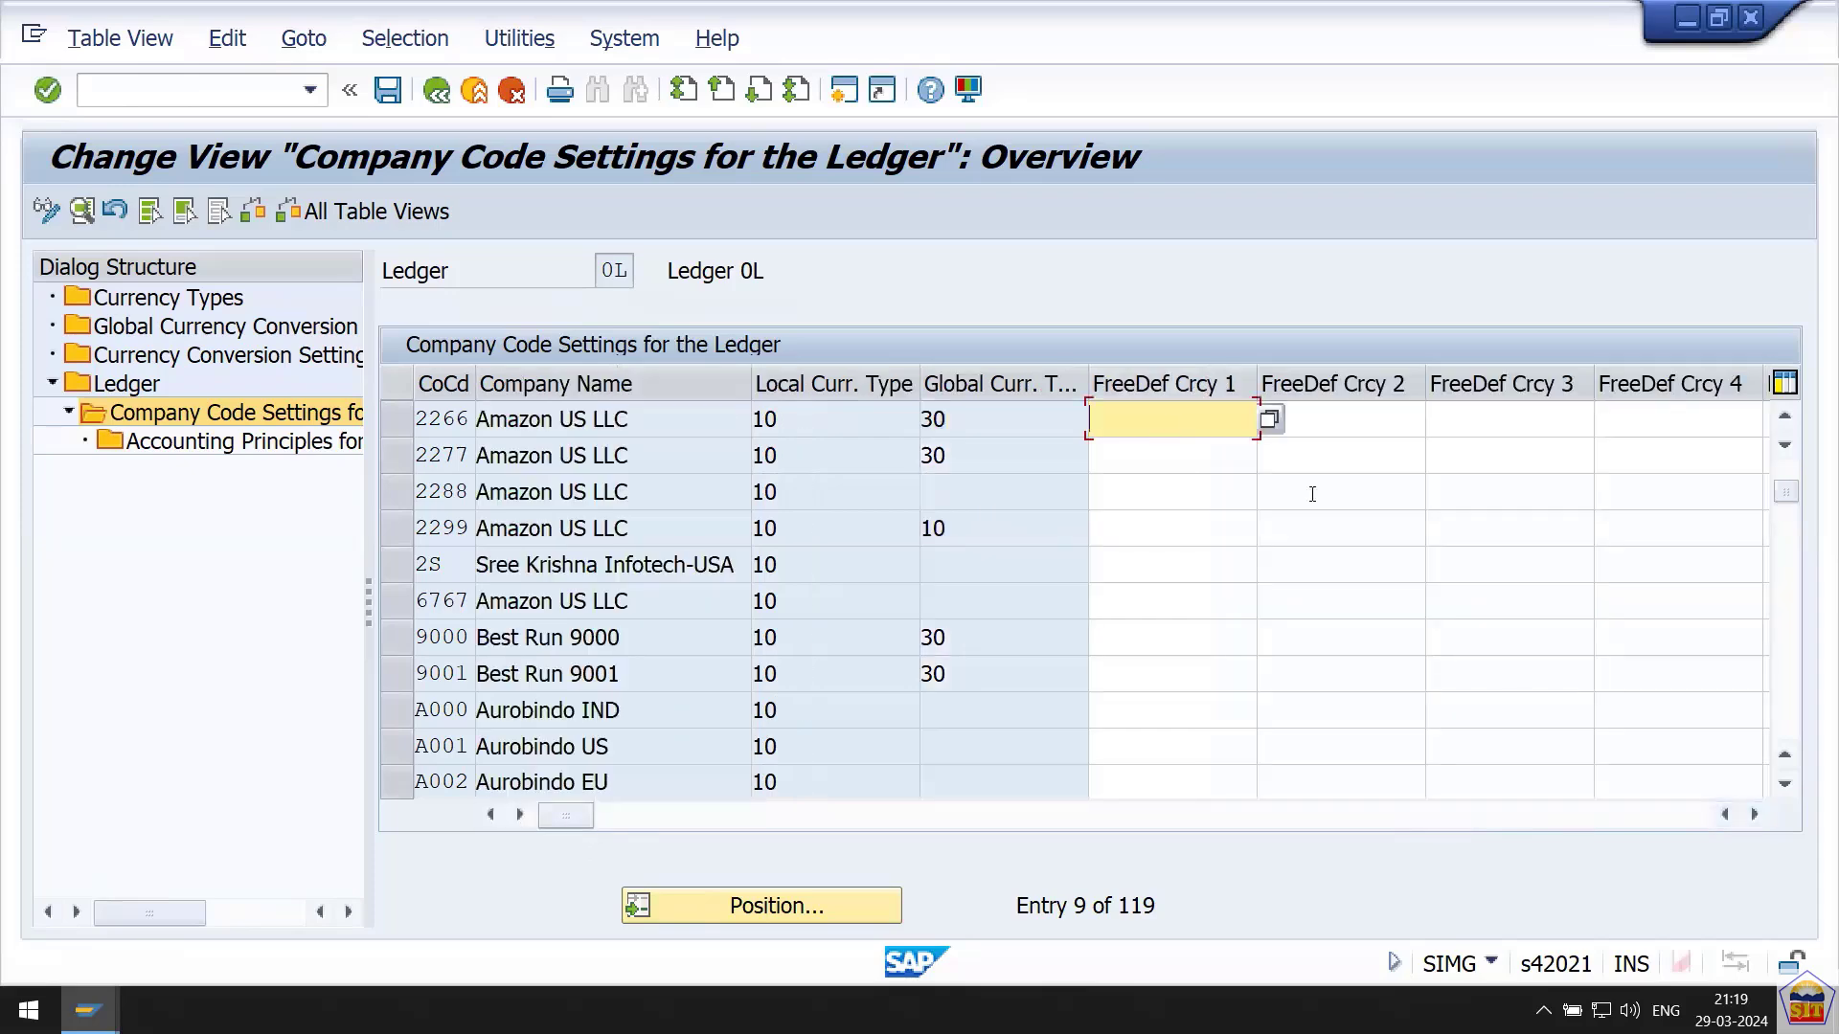
click(1754, 816)
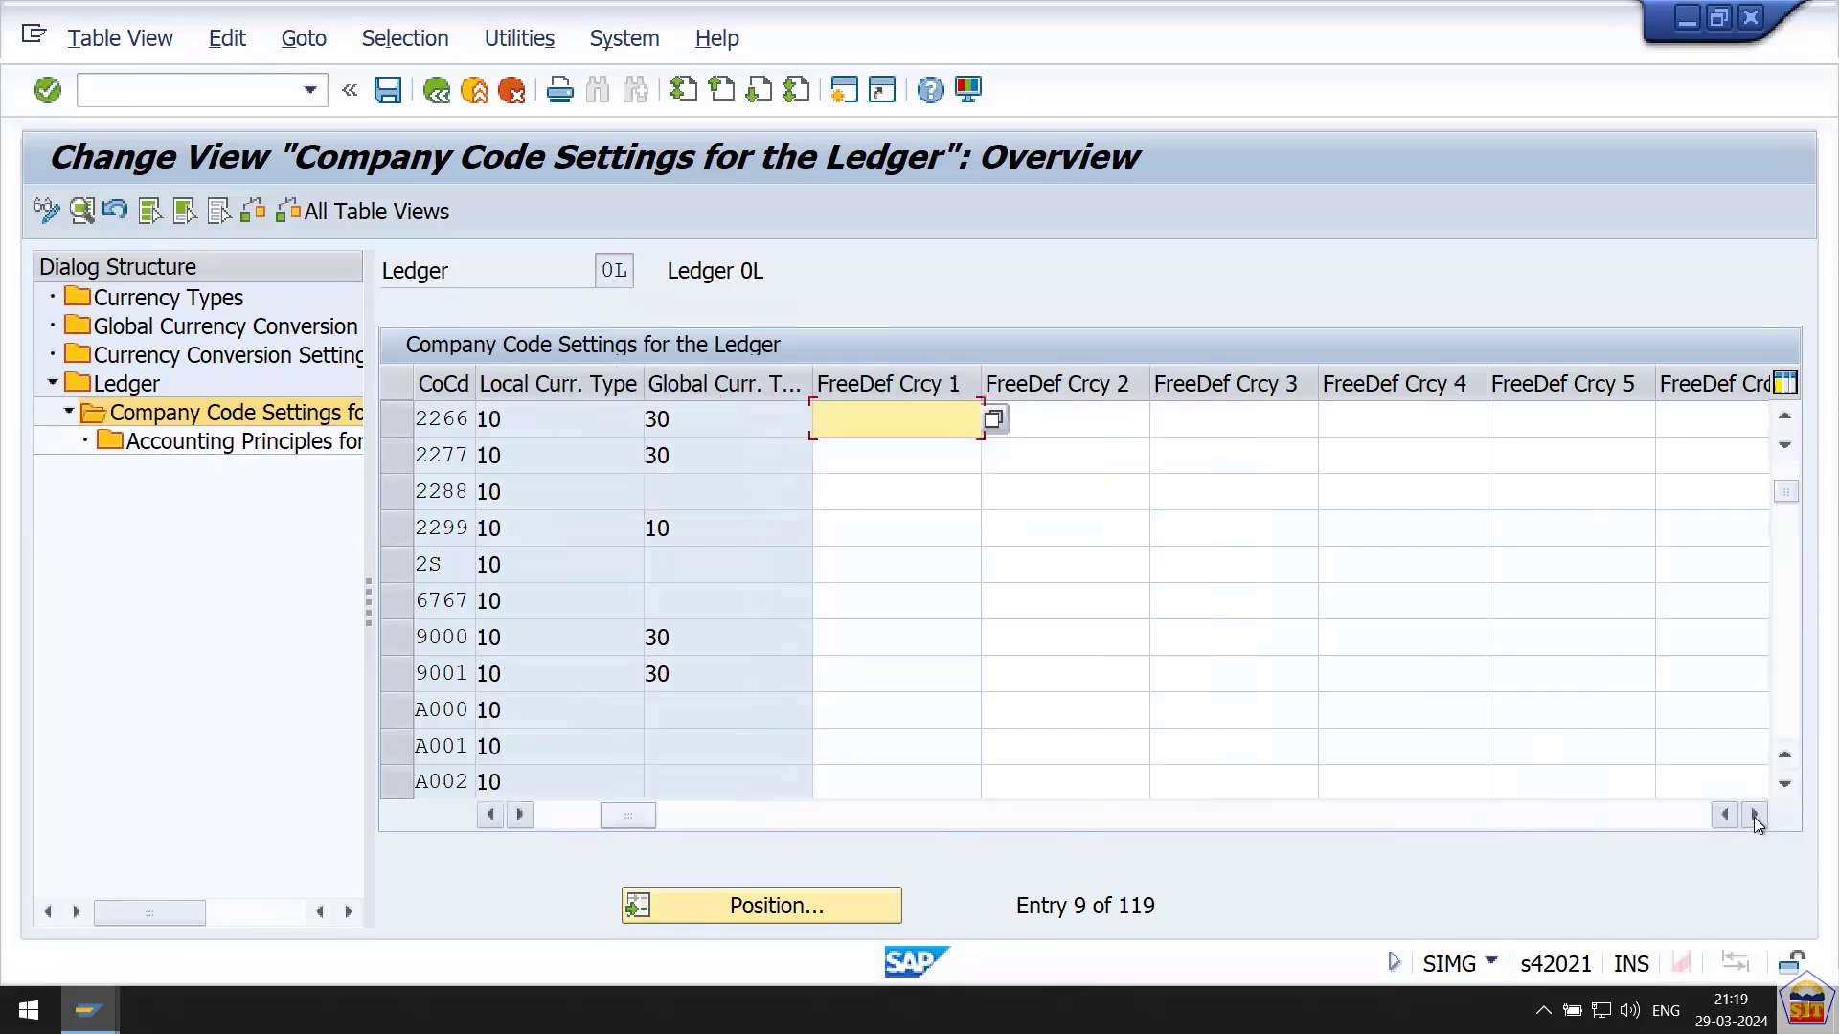
click(1755, 816)
click(1755, 816)
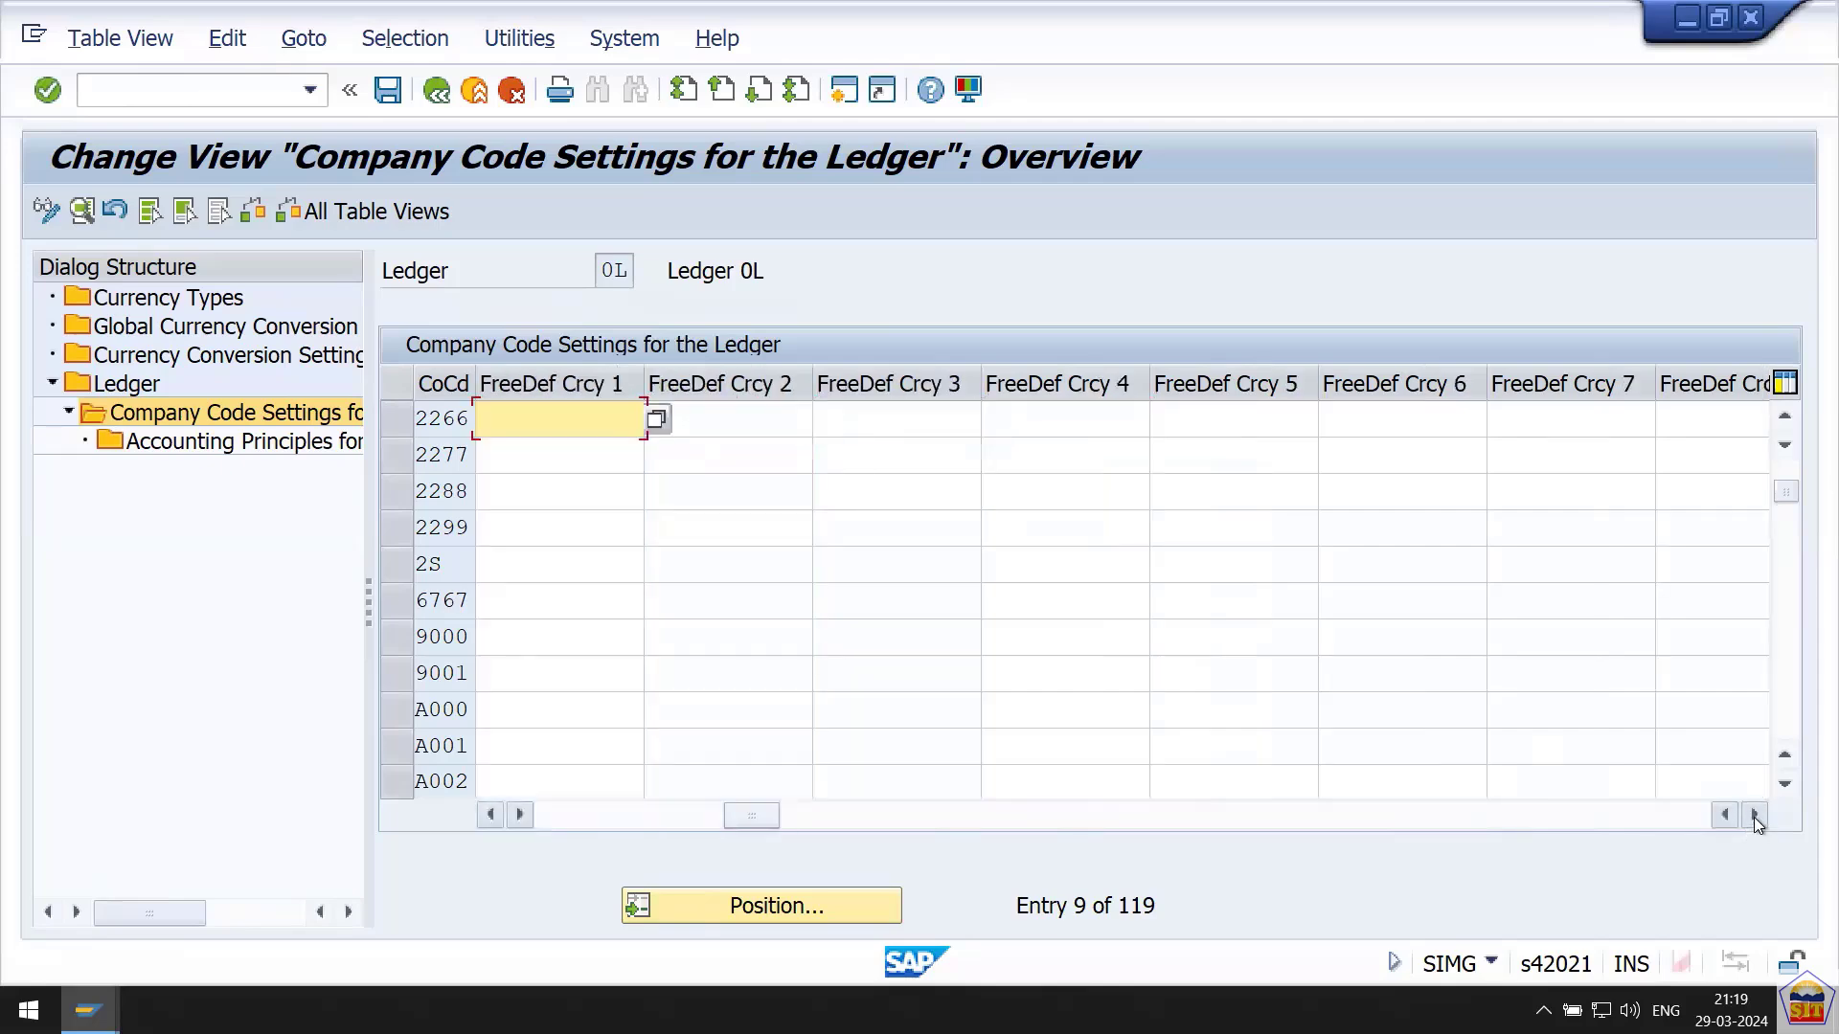
click(1755, 816)
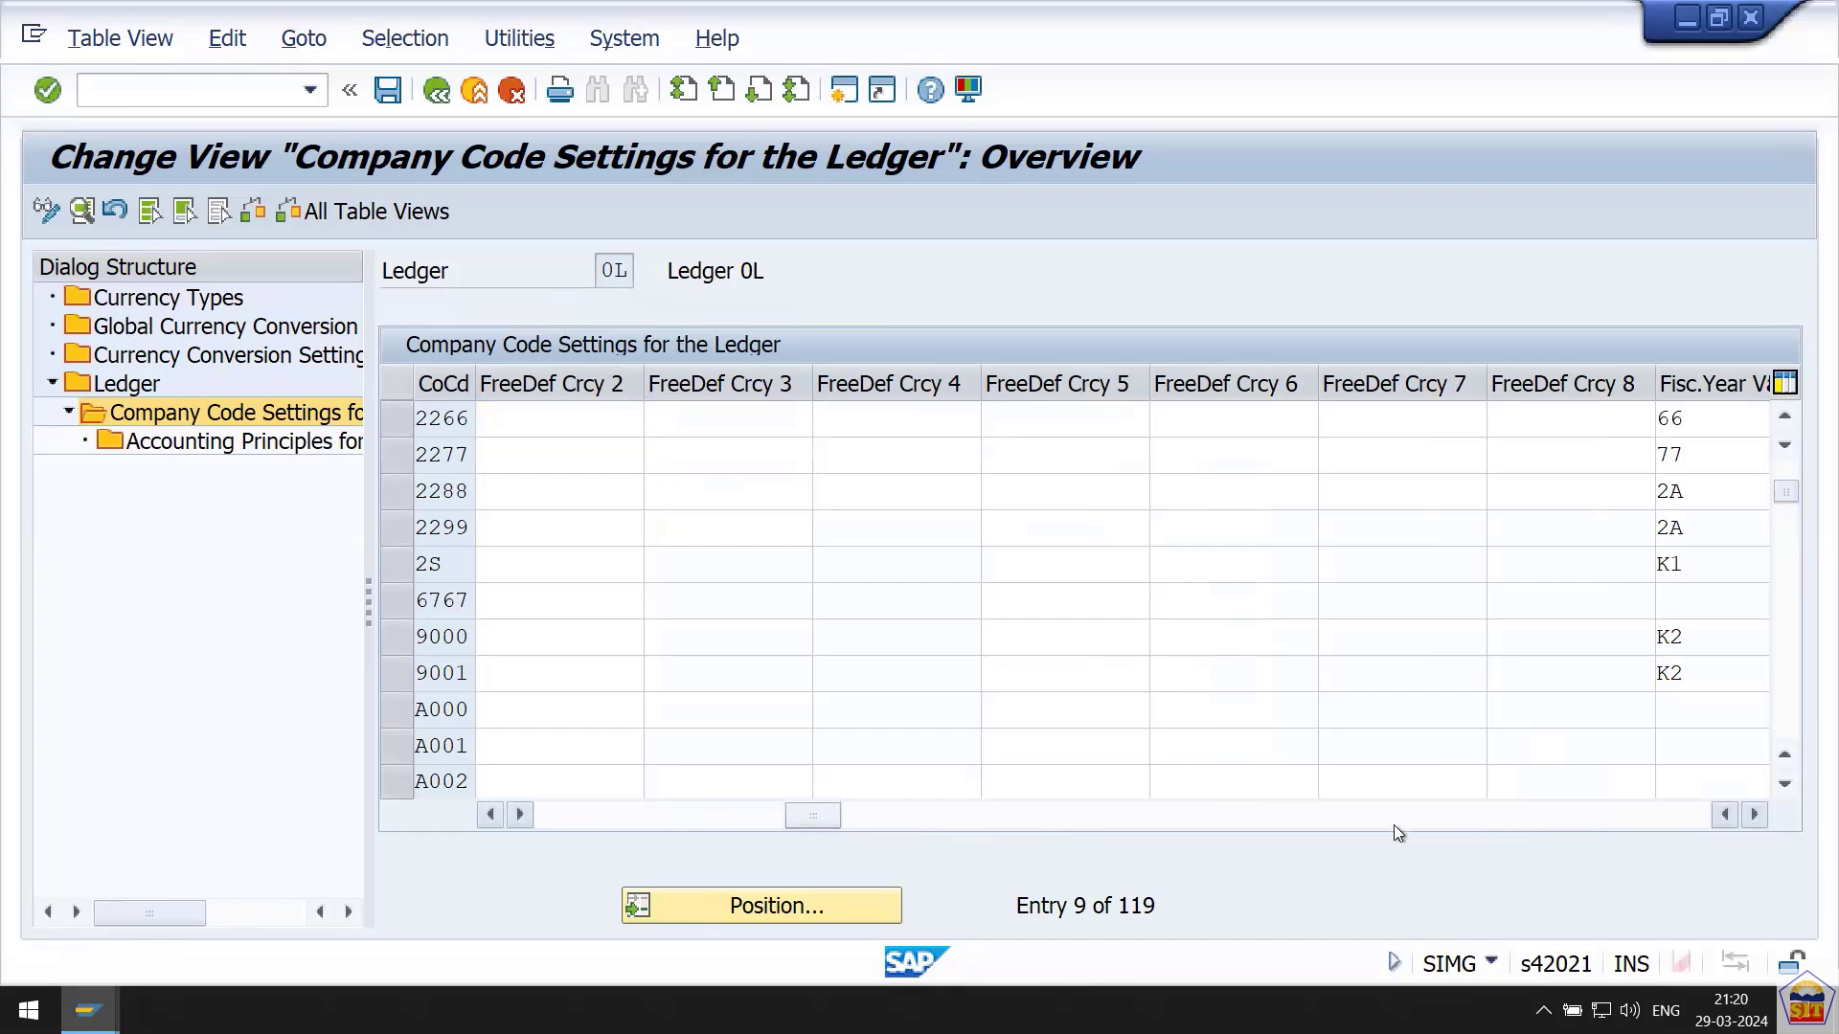
click(578, 820)
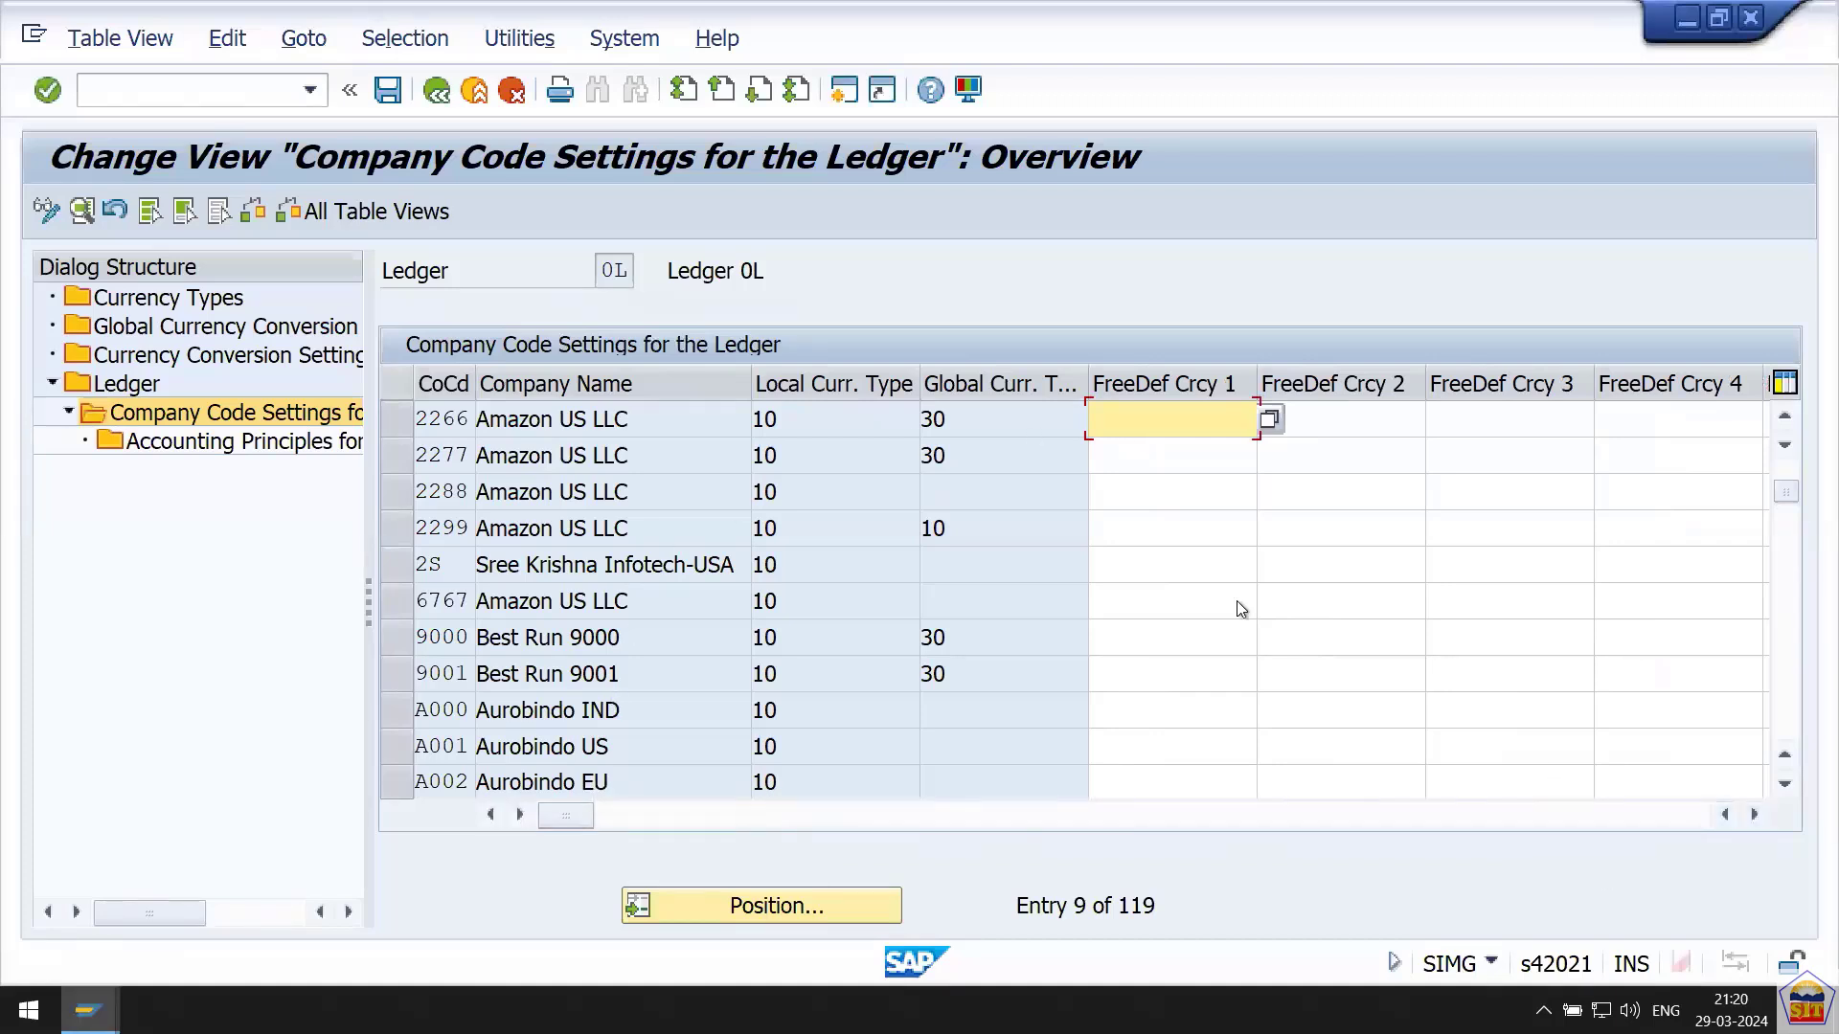
click(958, 419)
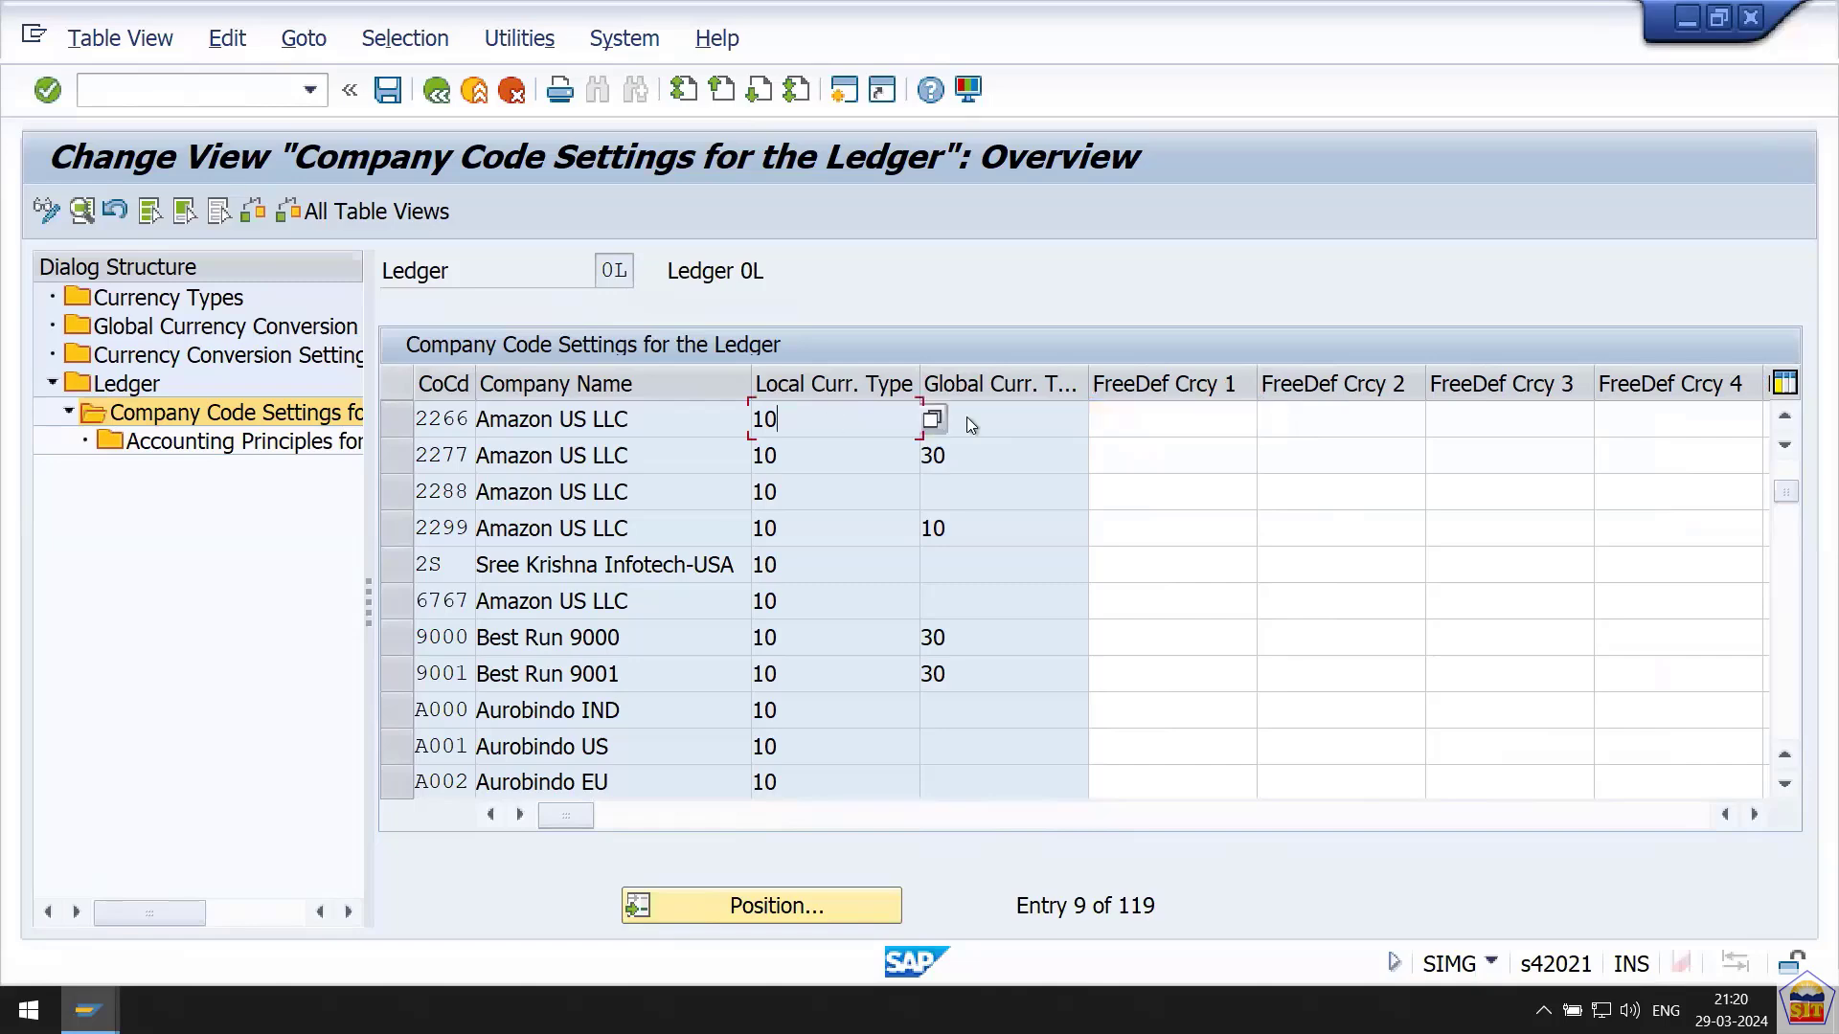
Check the fiscal year and posting variants of company code 2266 and assign it accounting principle 2266.
click(1753, 815)
click(1752, 815)
click(1753, 815)
click(1752, 815)
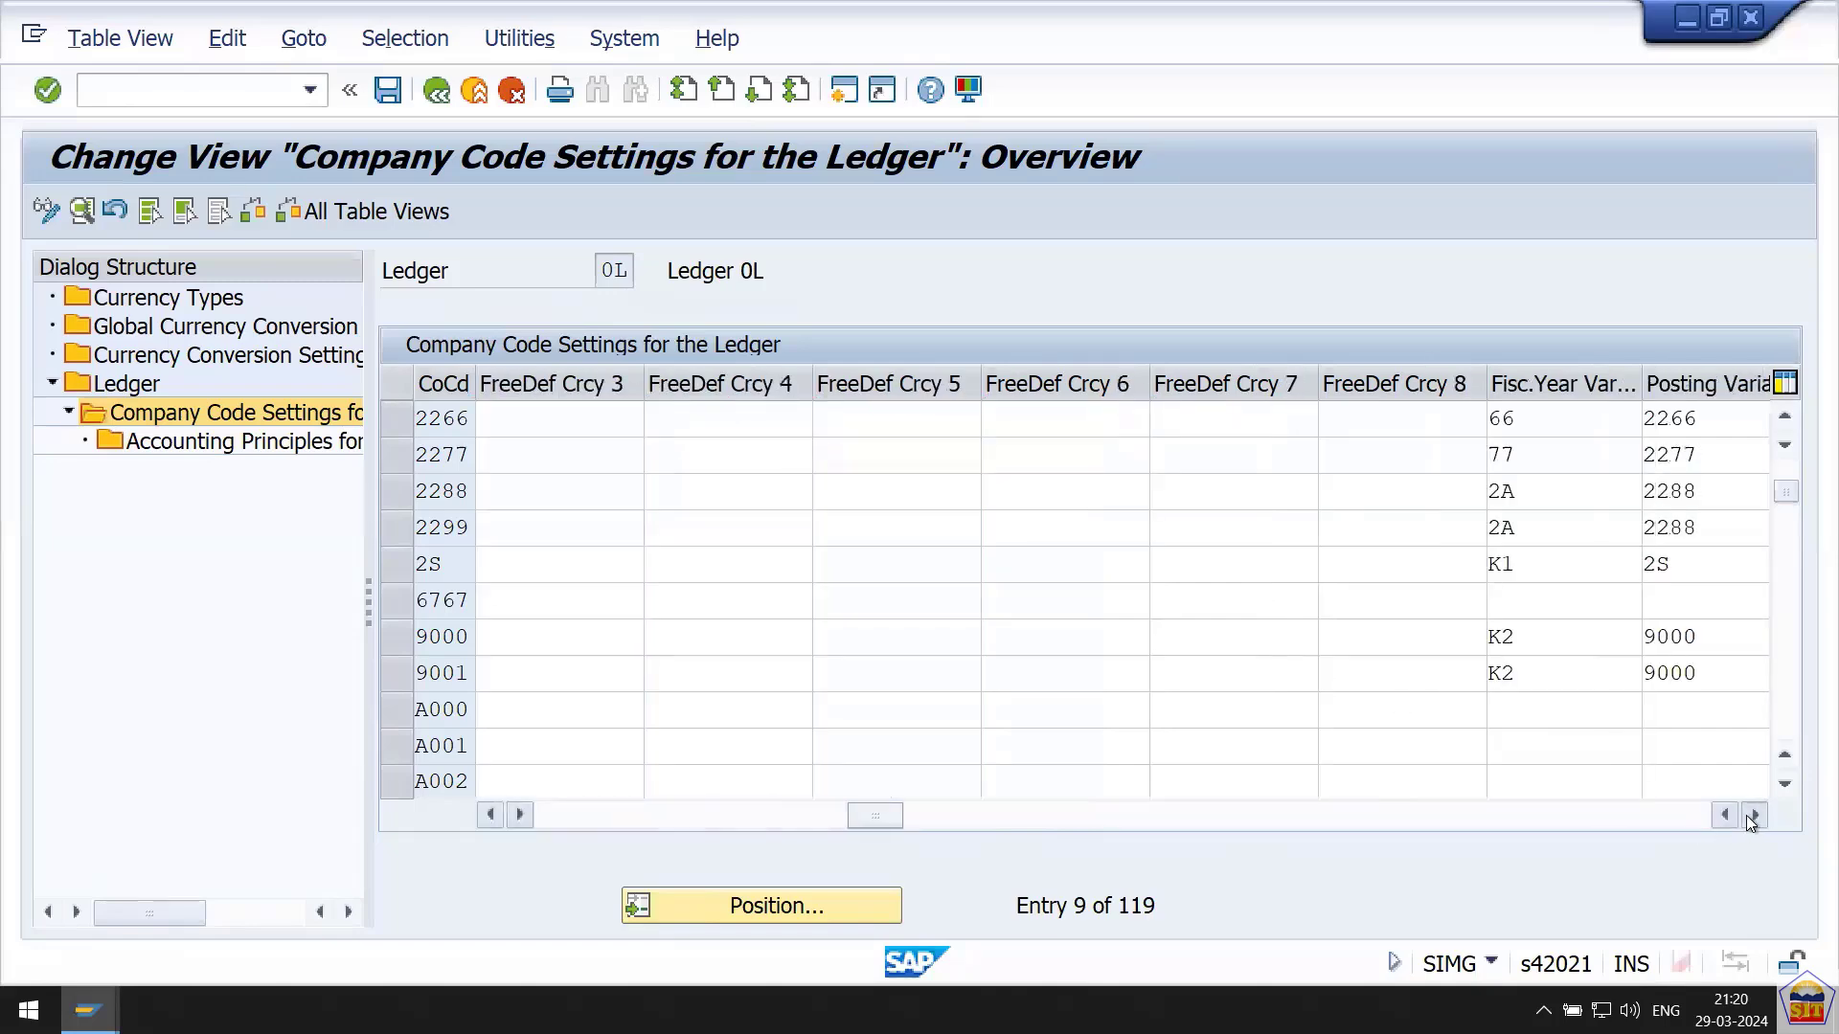
click(1752, 815)
click(1752, 815)
click(1749, 815)
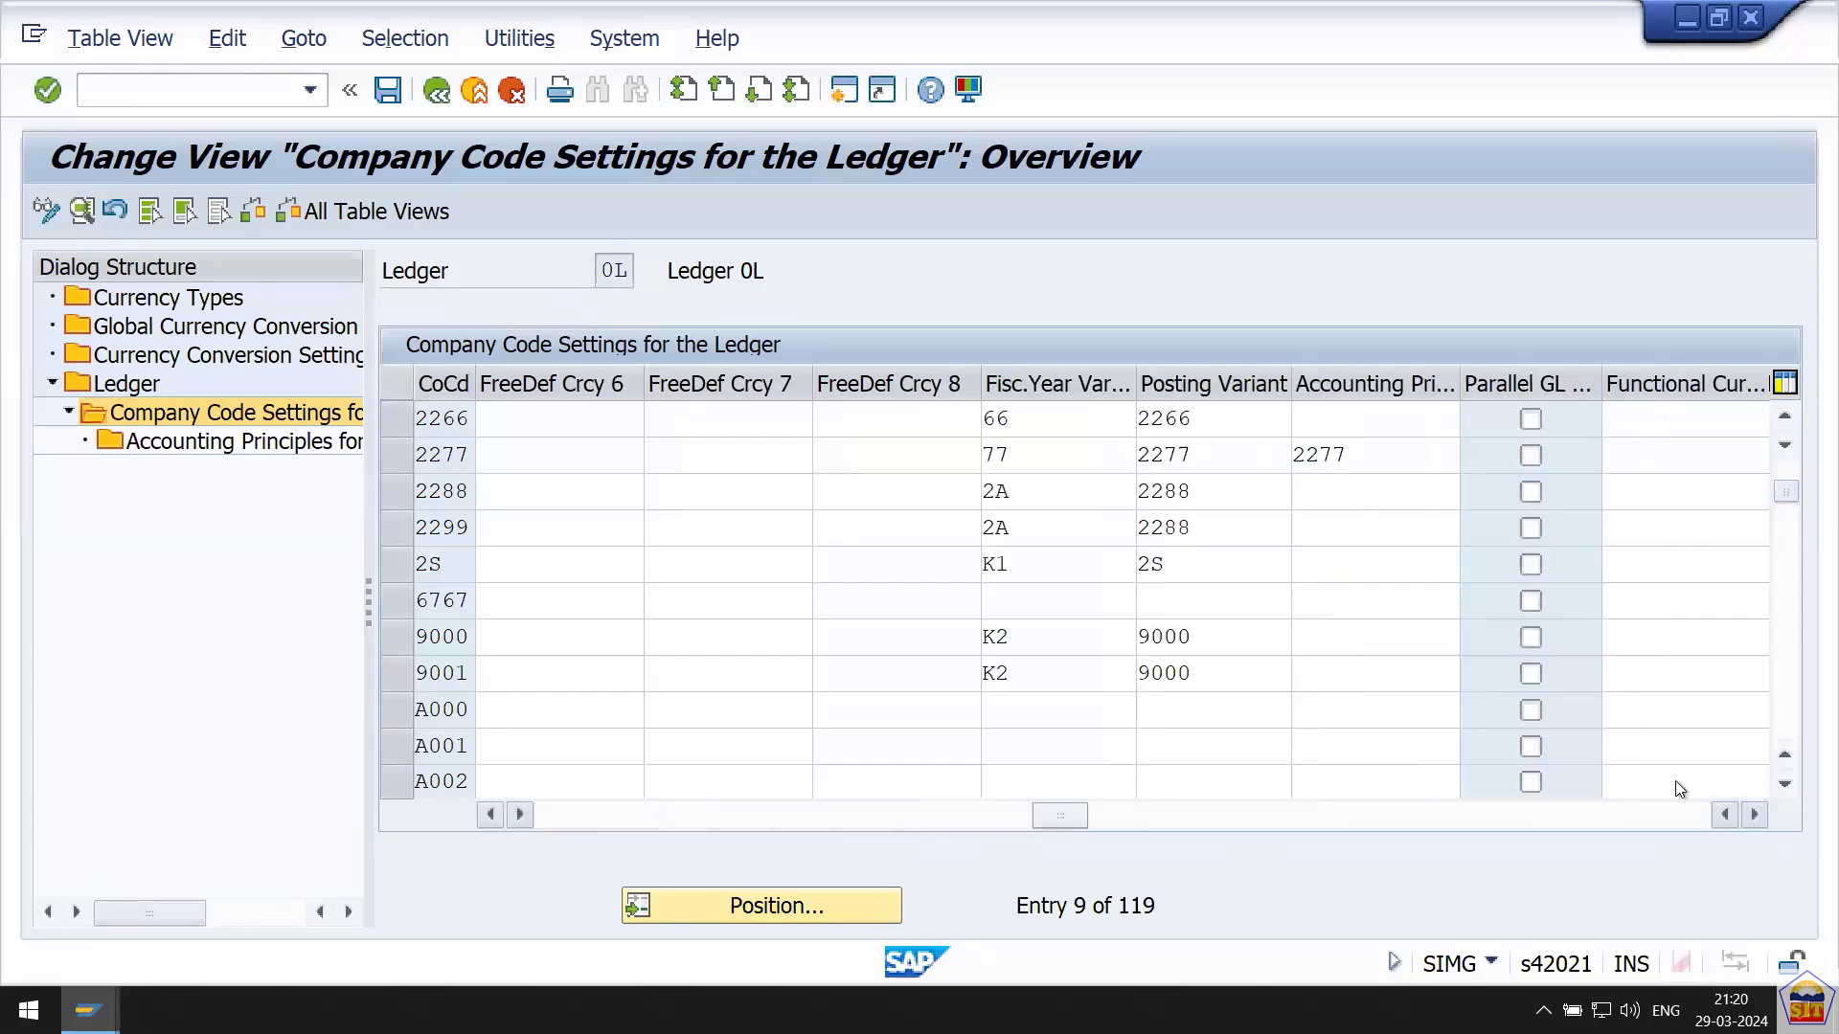
click(1086, 427)
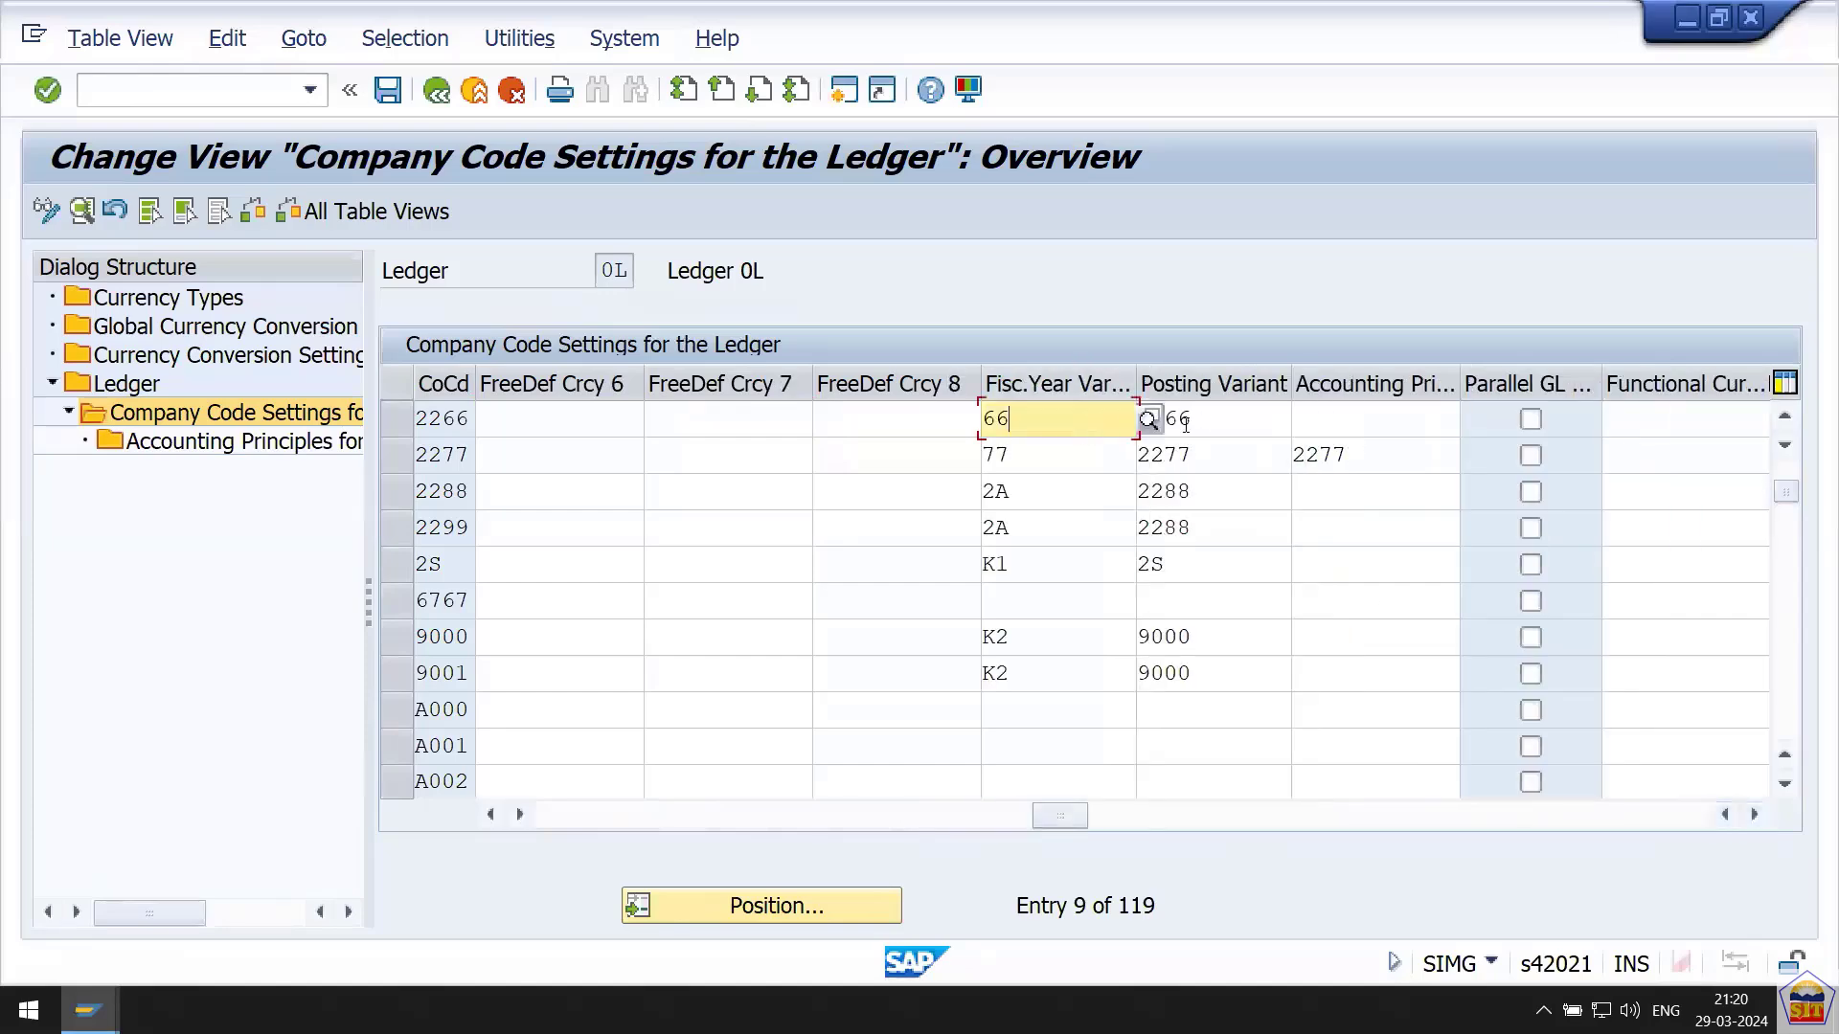
click(1222, 422)
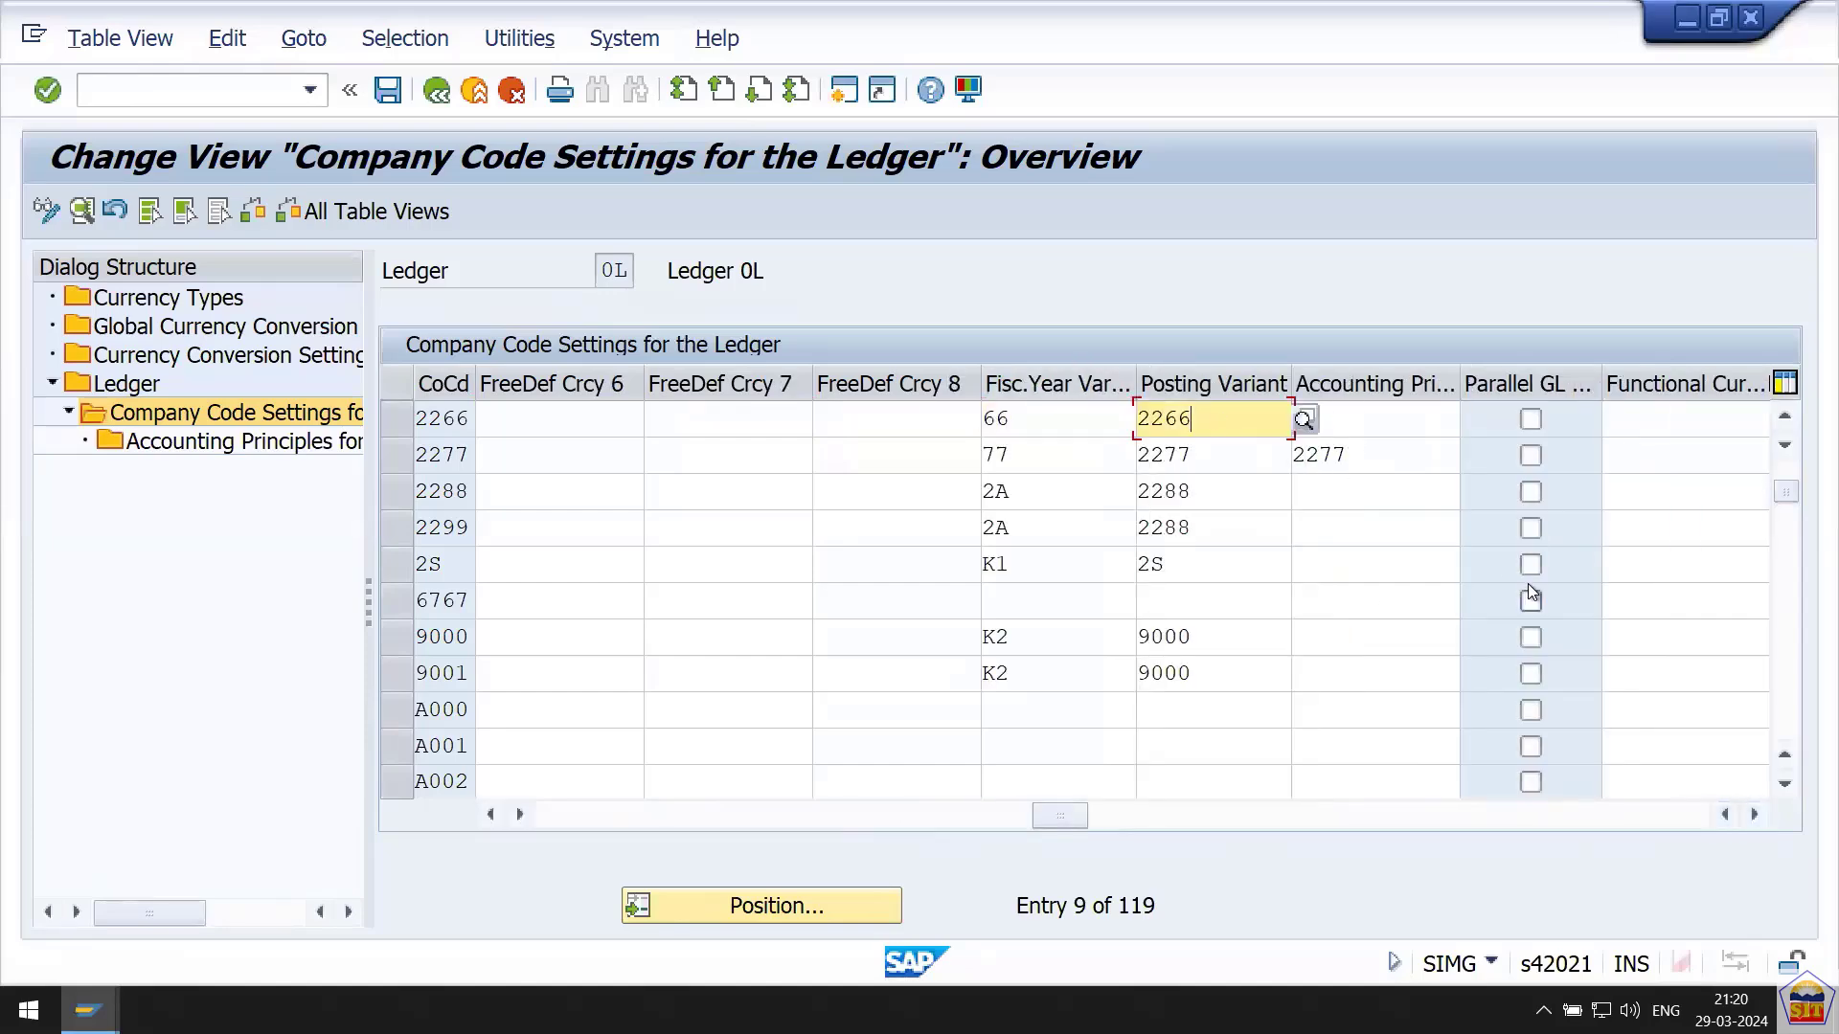
click(1367, 425)
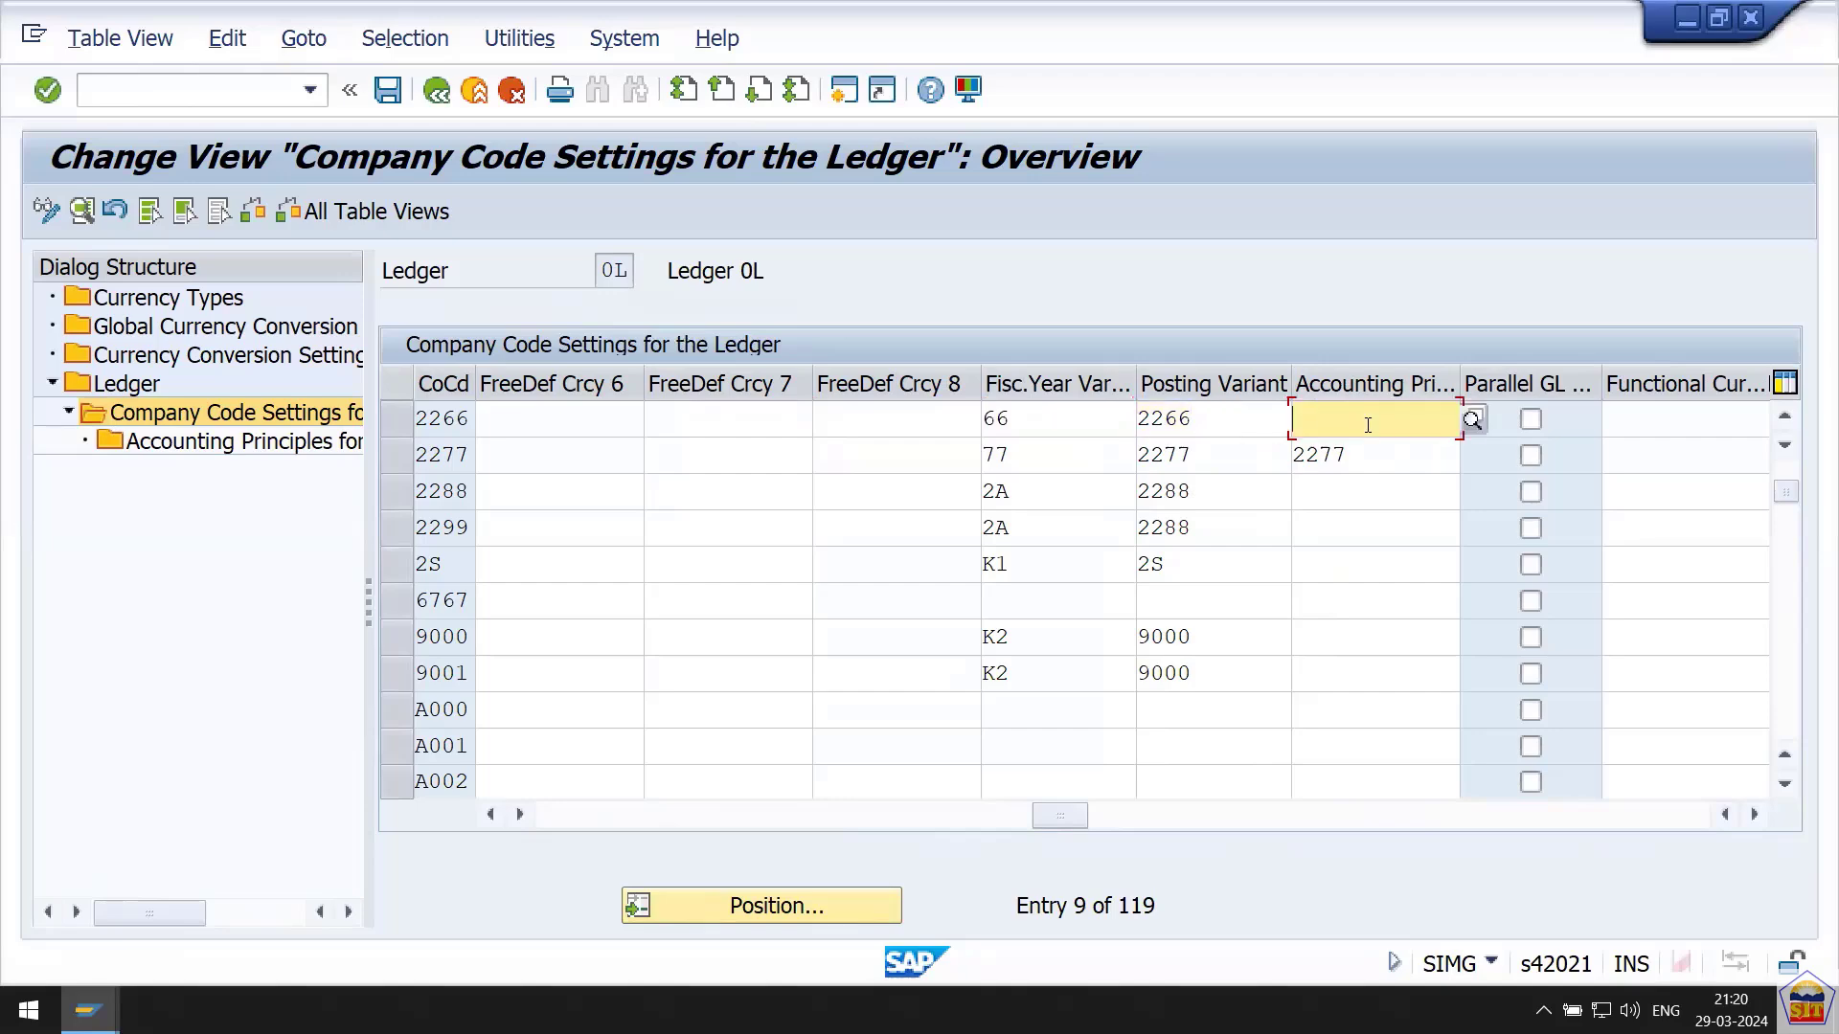
text(2266)
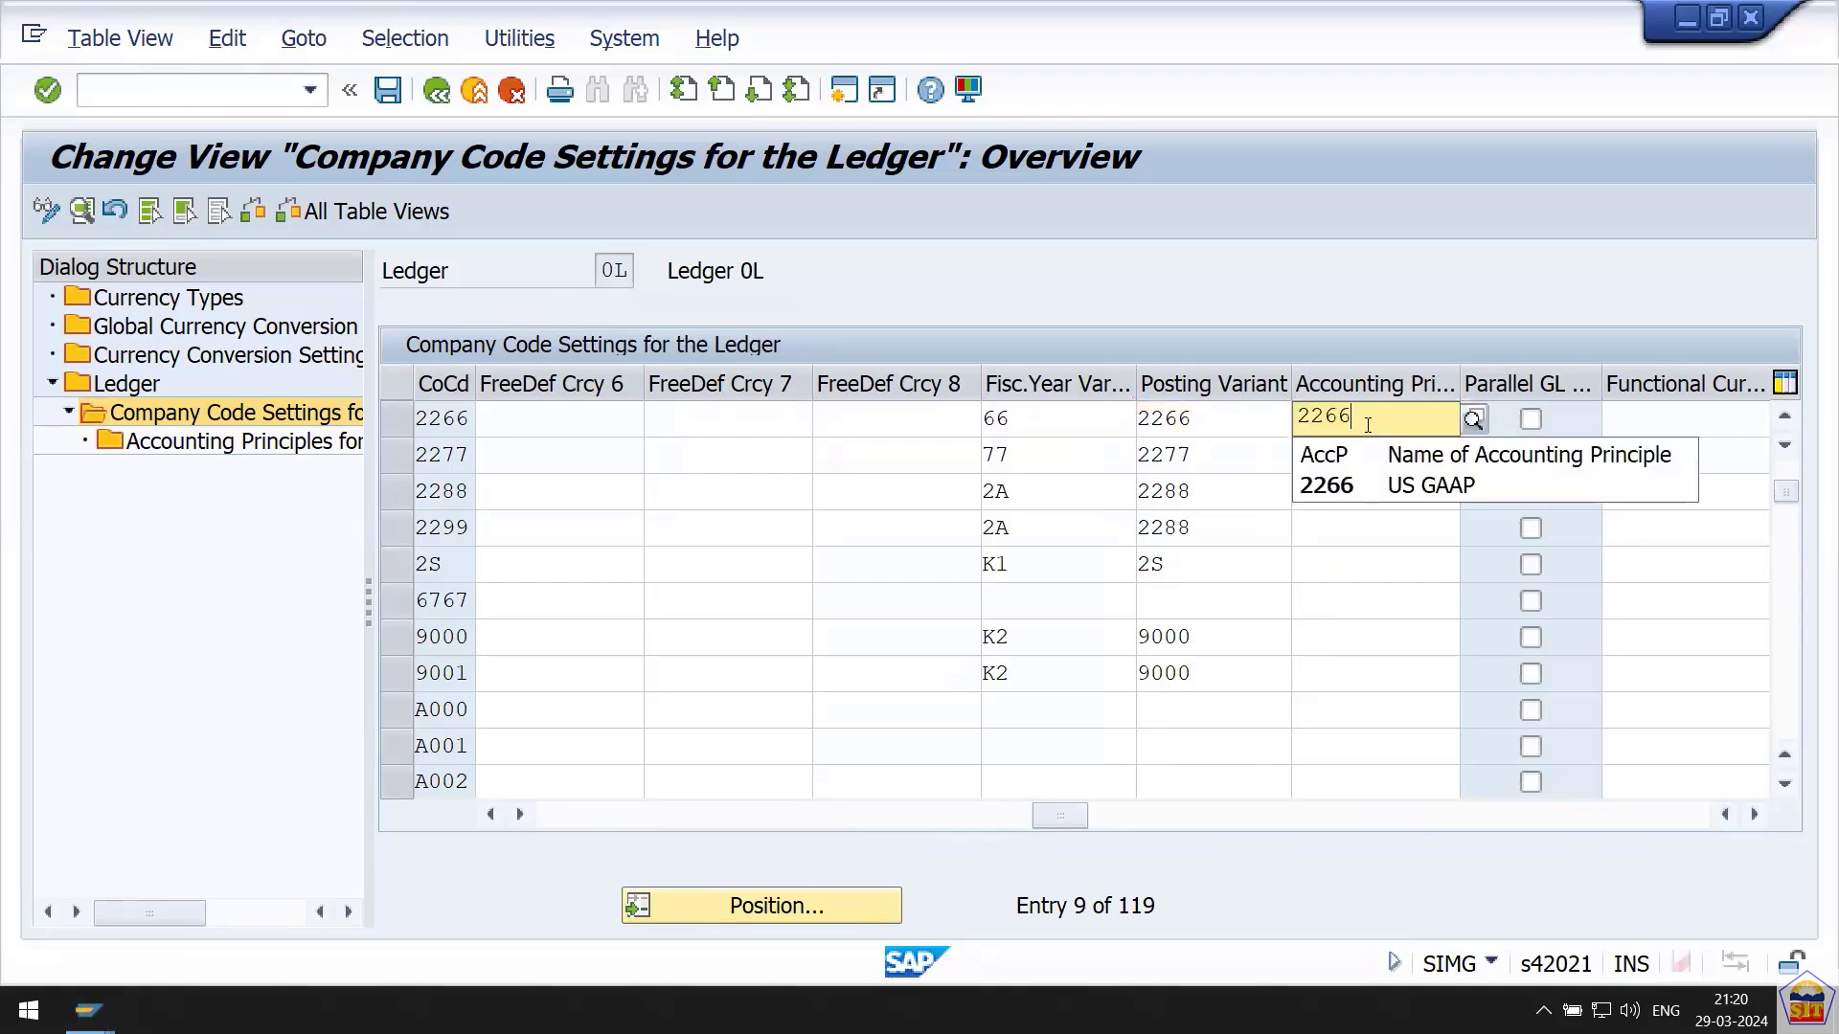
click(1415, 491)
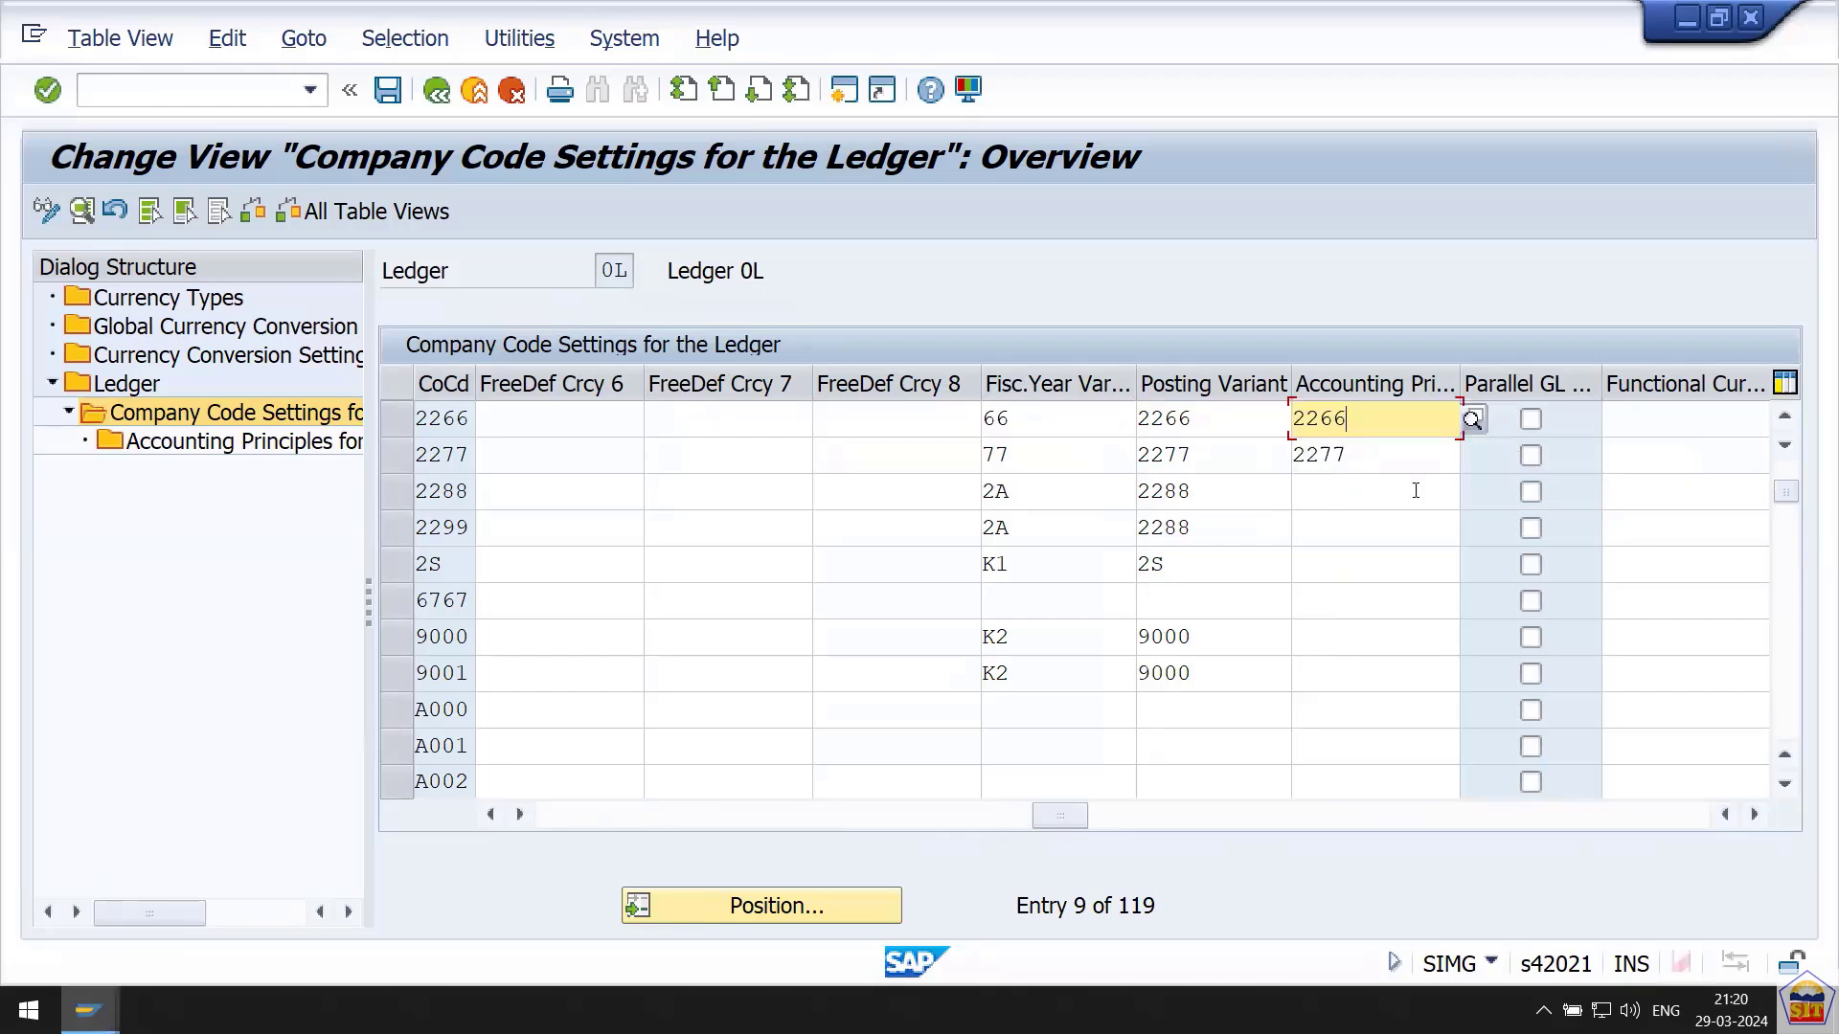
key(Return)
Save the ledger settings, acknowledge the consistency check and ledger group EN messages, and return to the ledger overview.
key(ctrl+s)
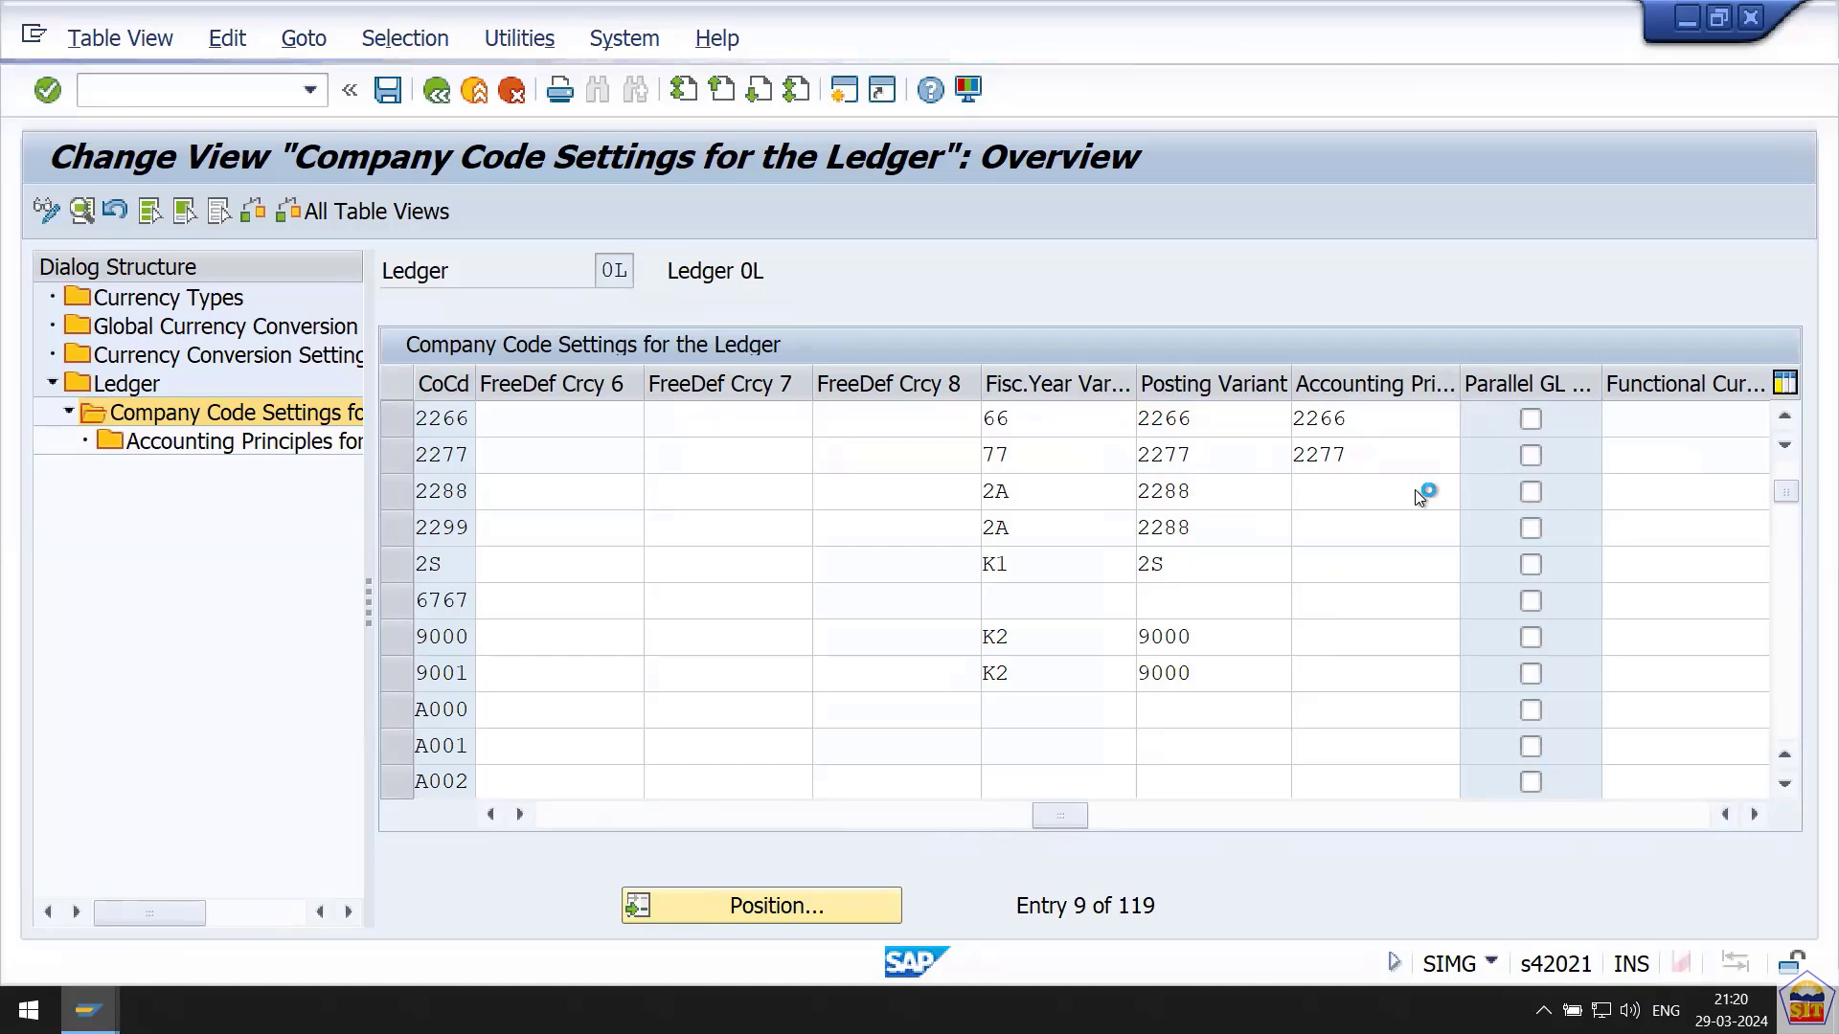
key(Return)
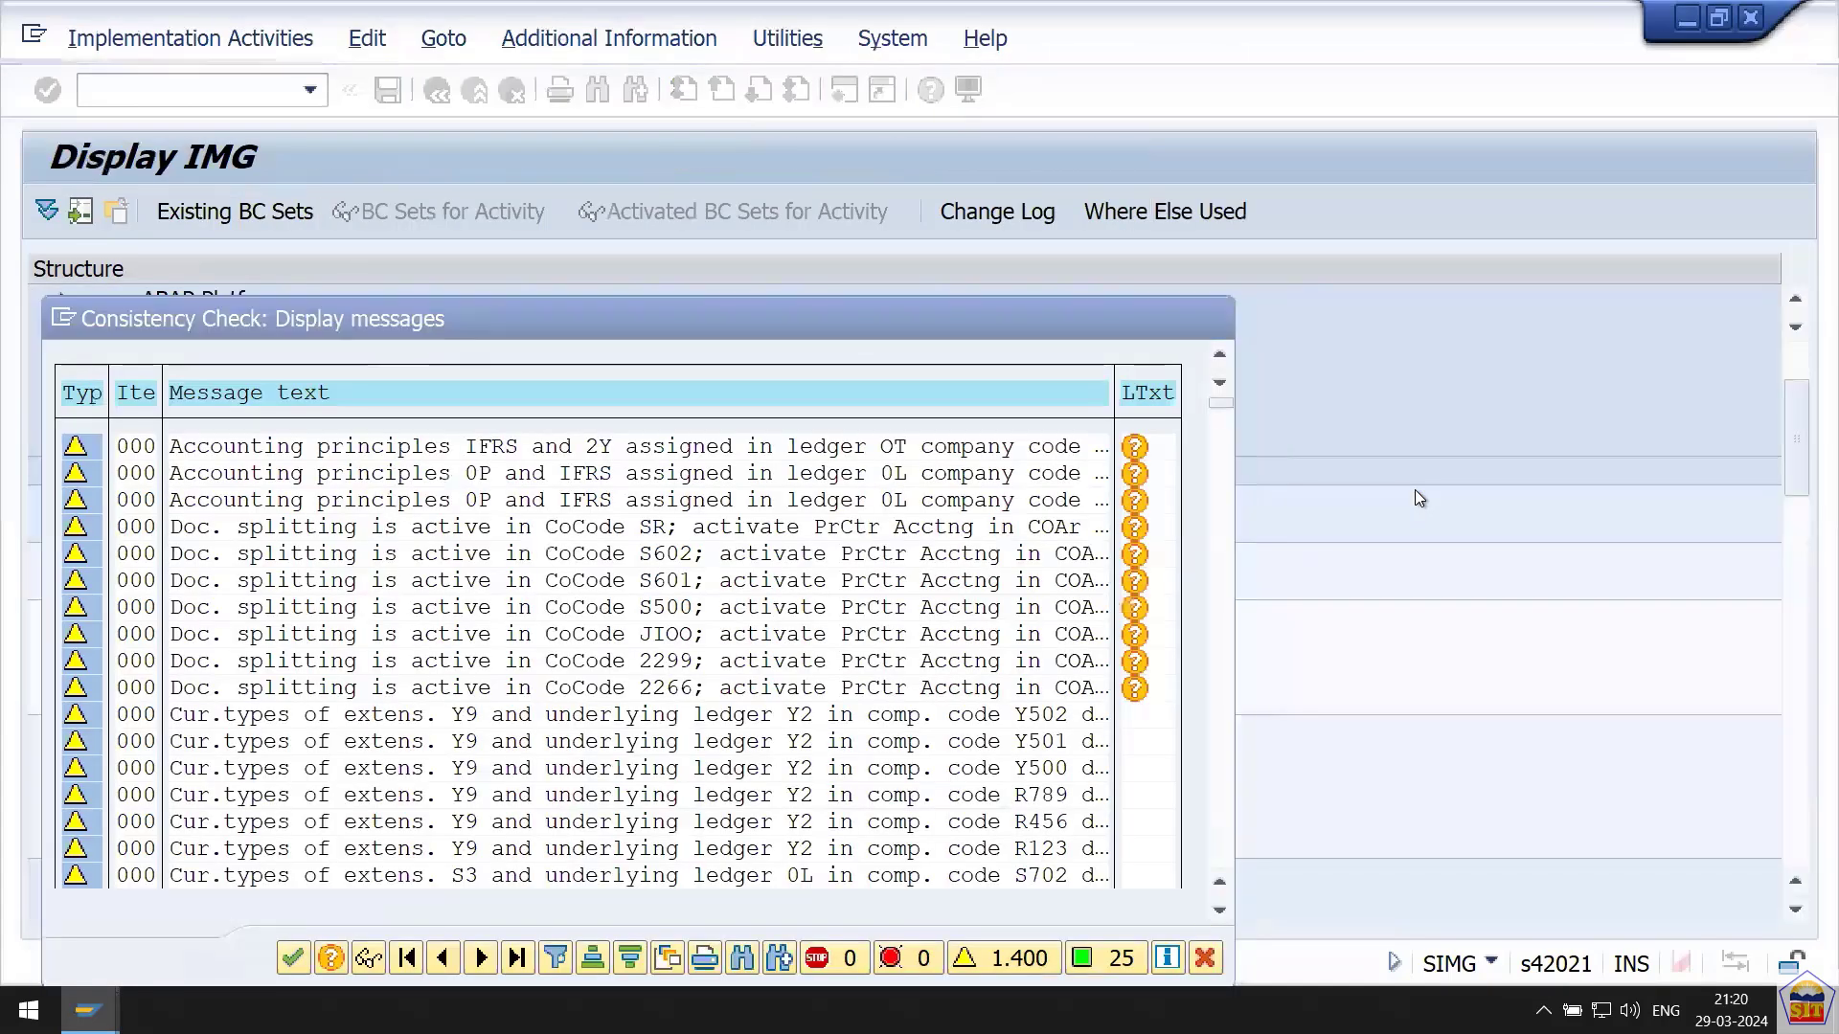
key(Return)
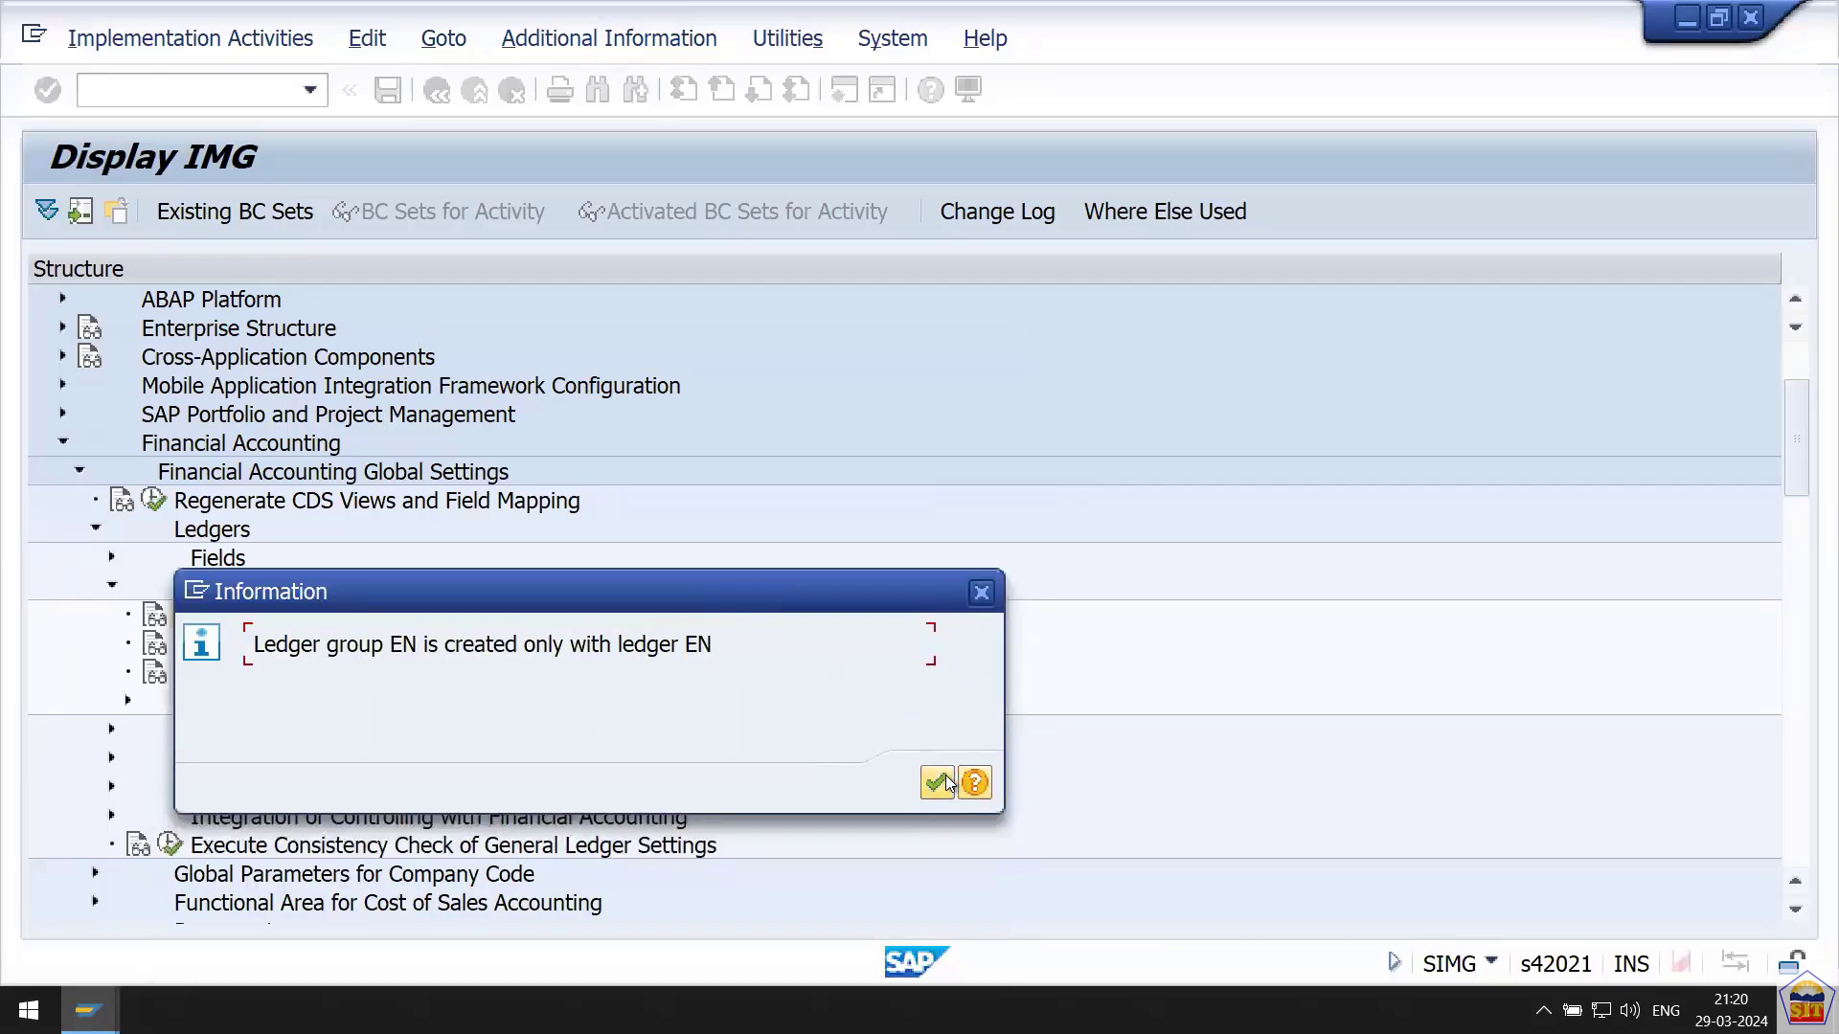
click(937, 784)
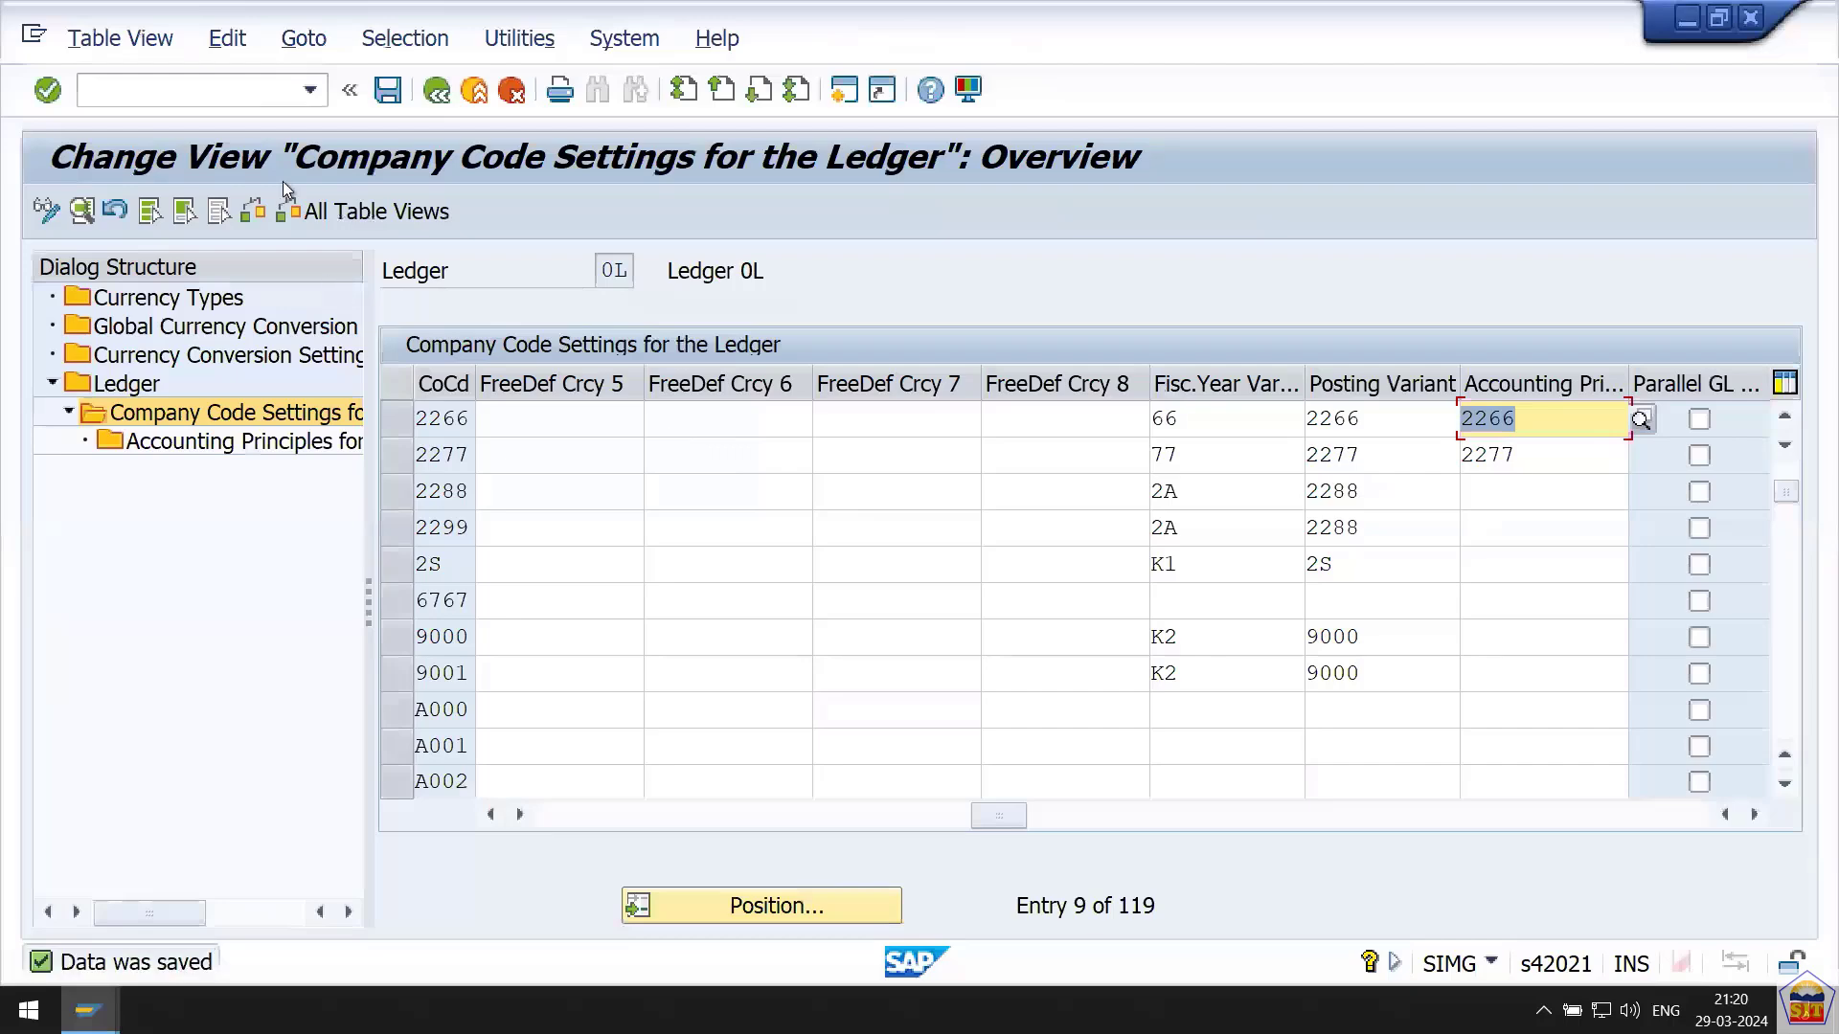
click(437, 92)
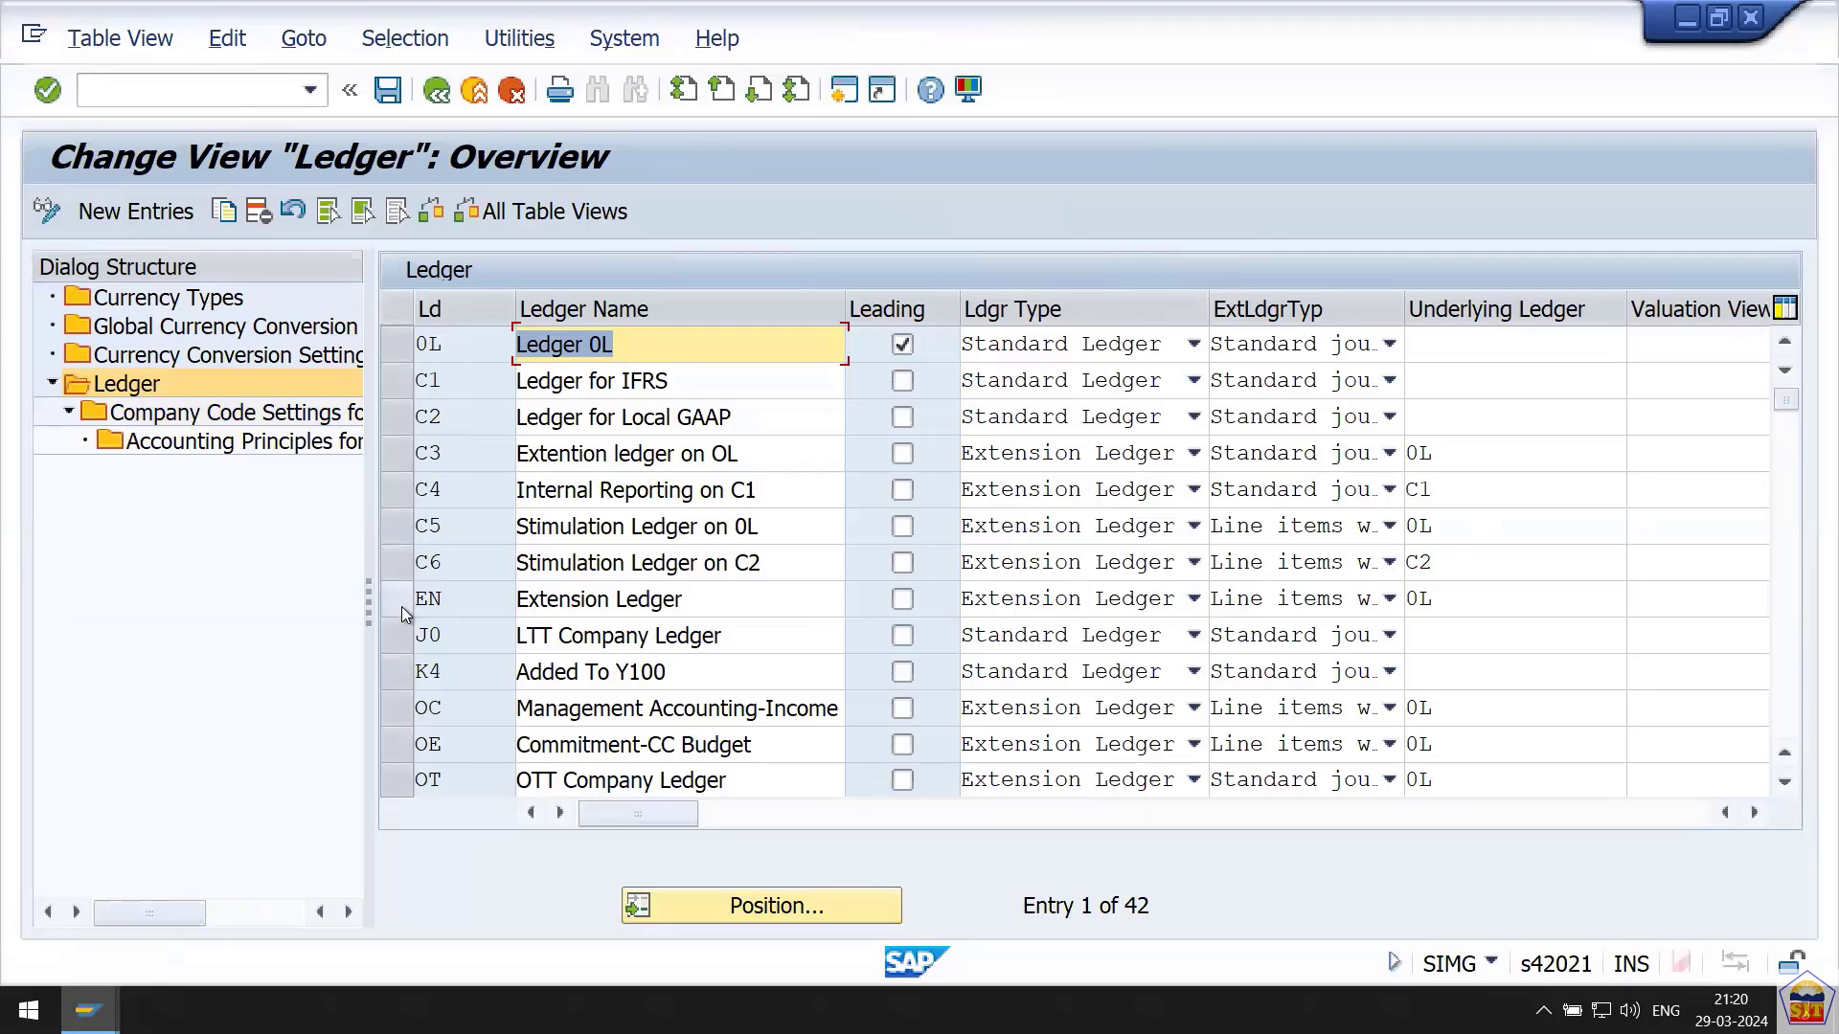
Delete extension ledger EN from the ledger overview and save the change, acknowledging the information dialog.
click(401, 607)
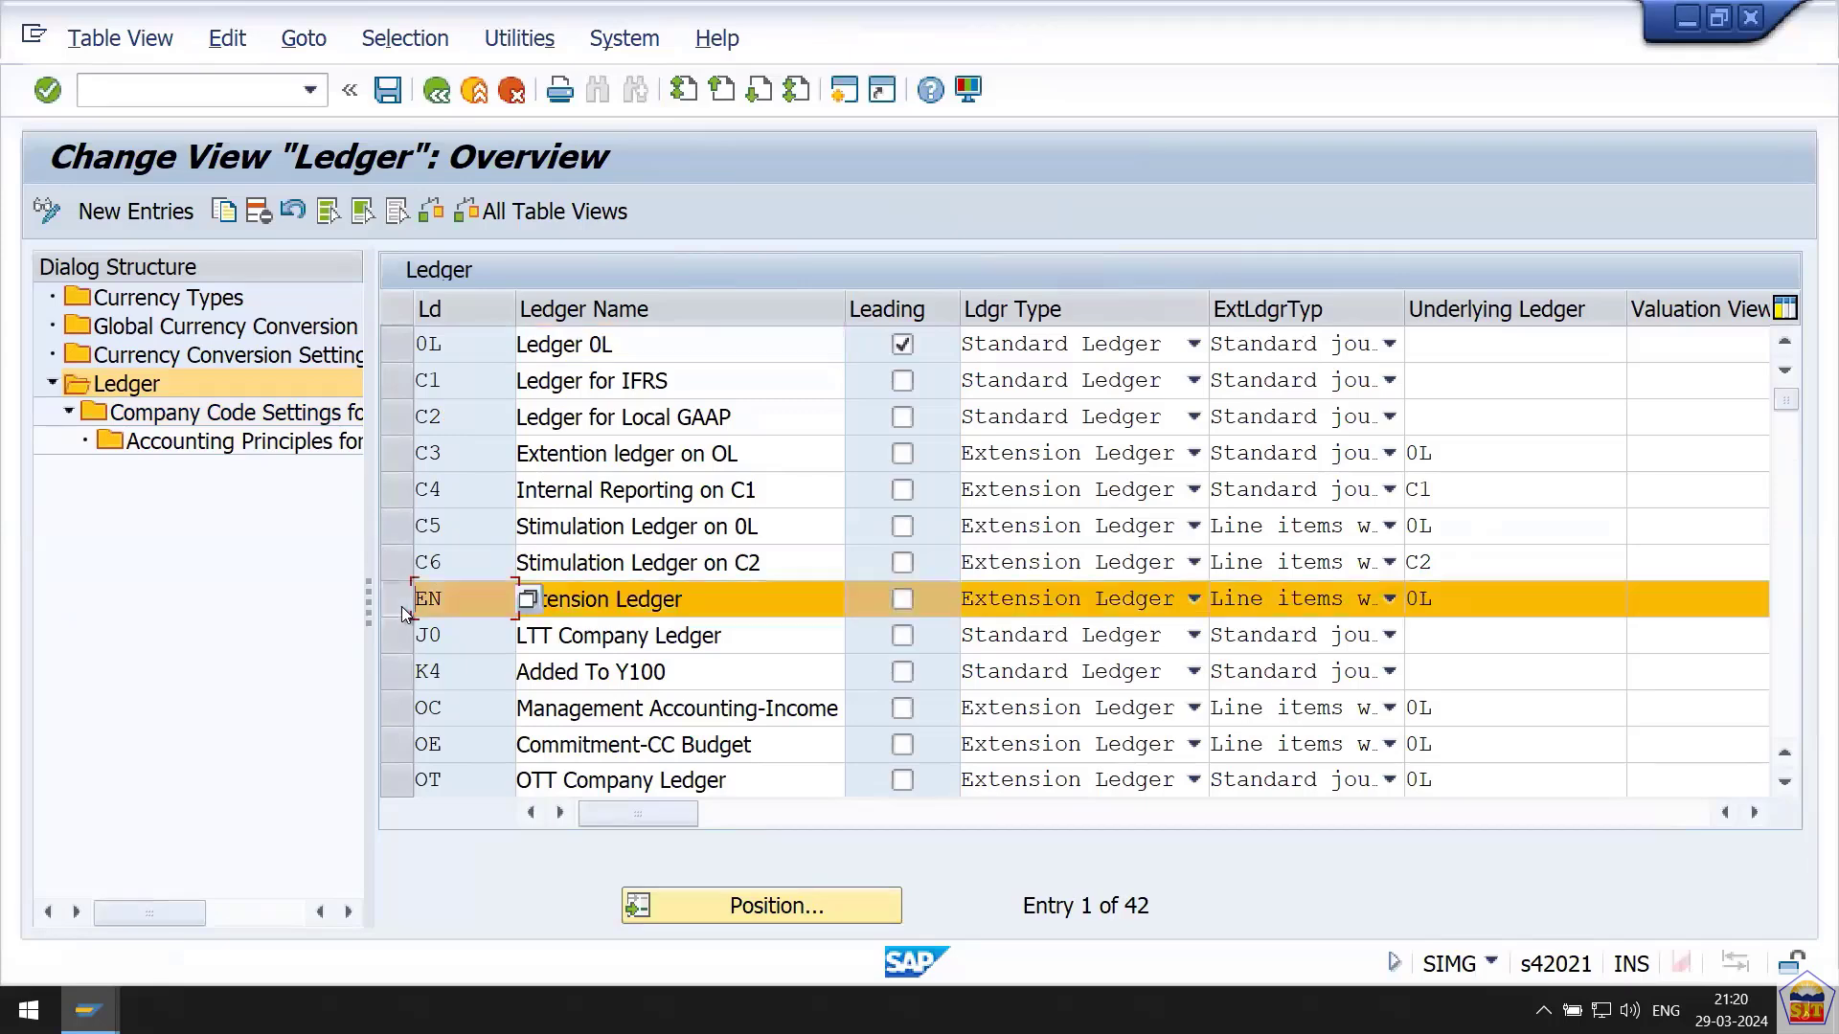
click(261, 212)
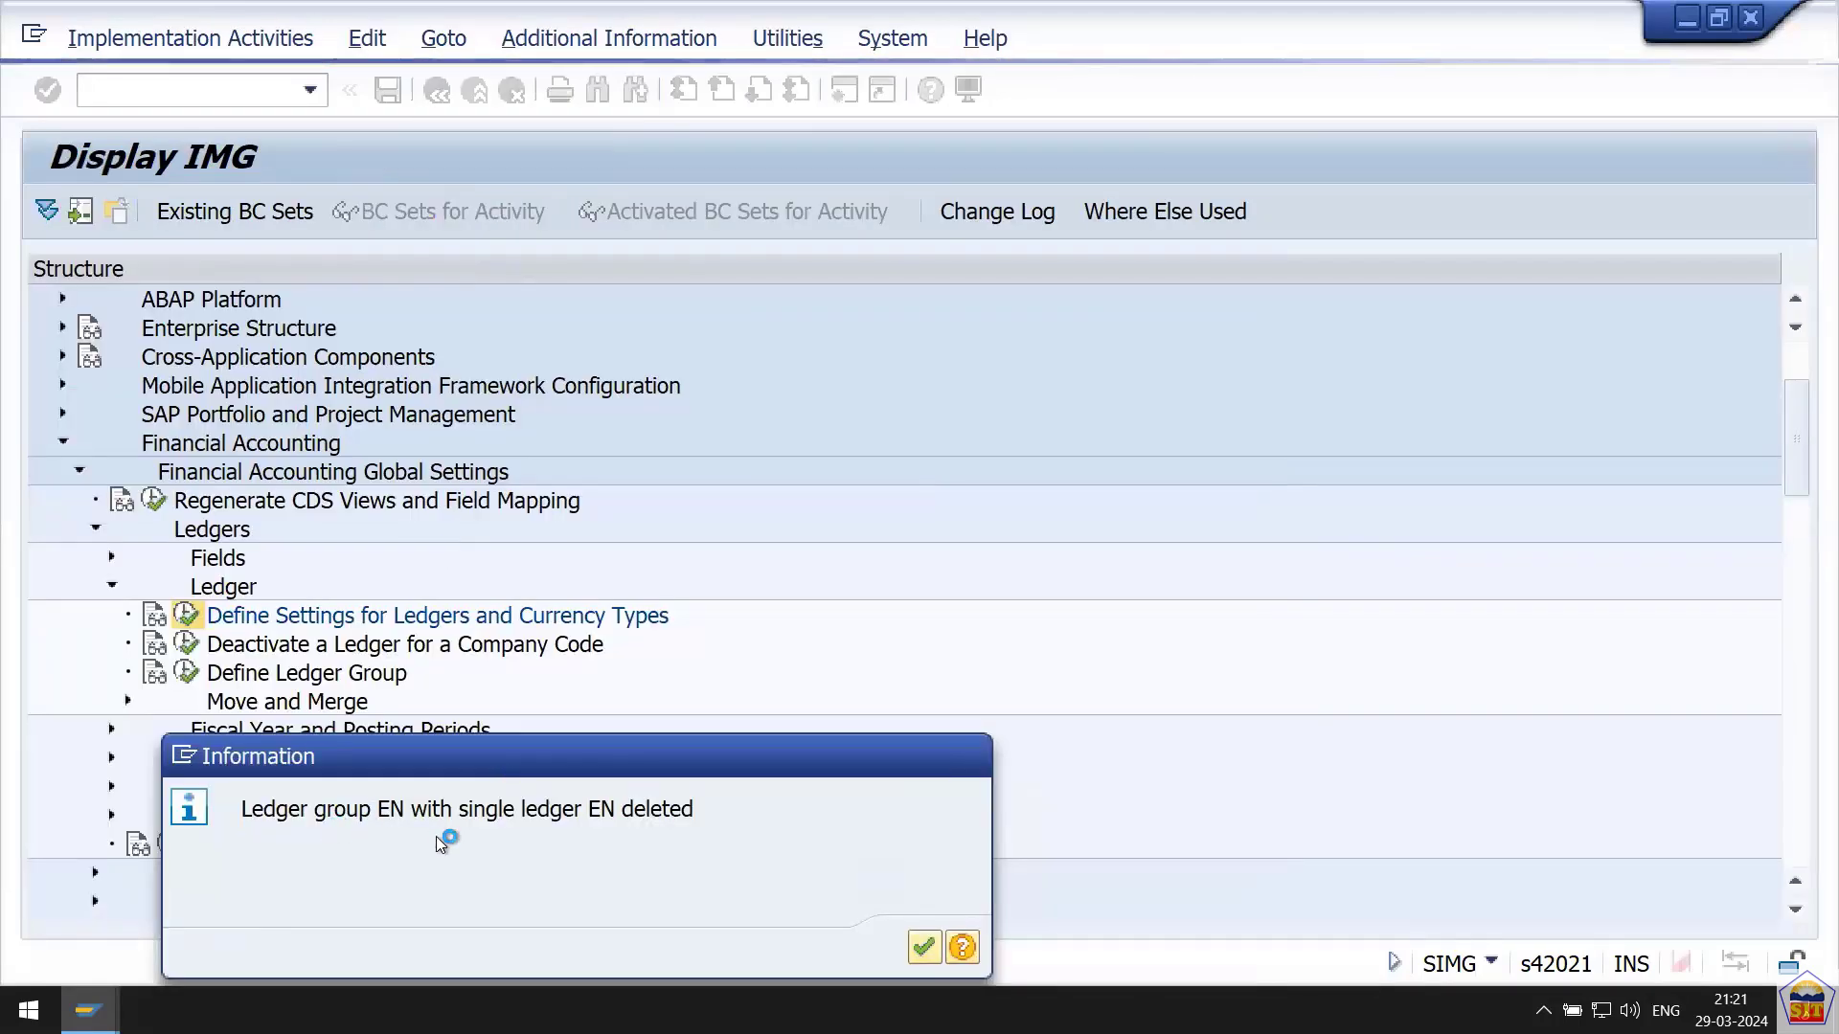
key(Return)
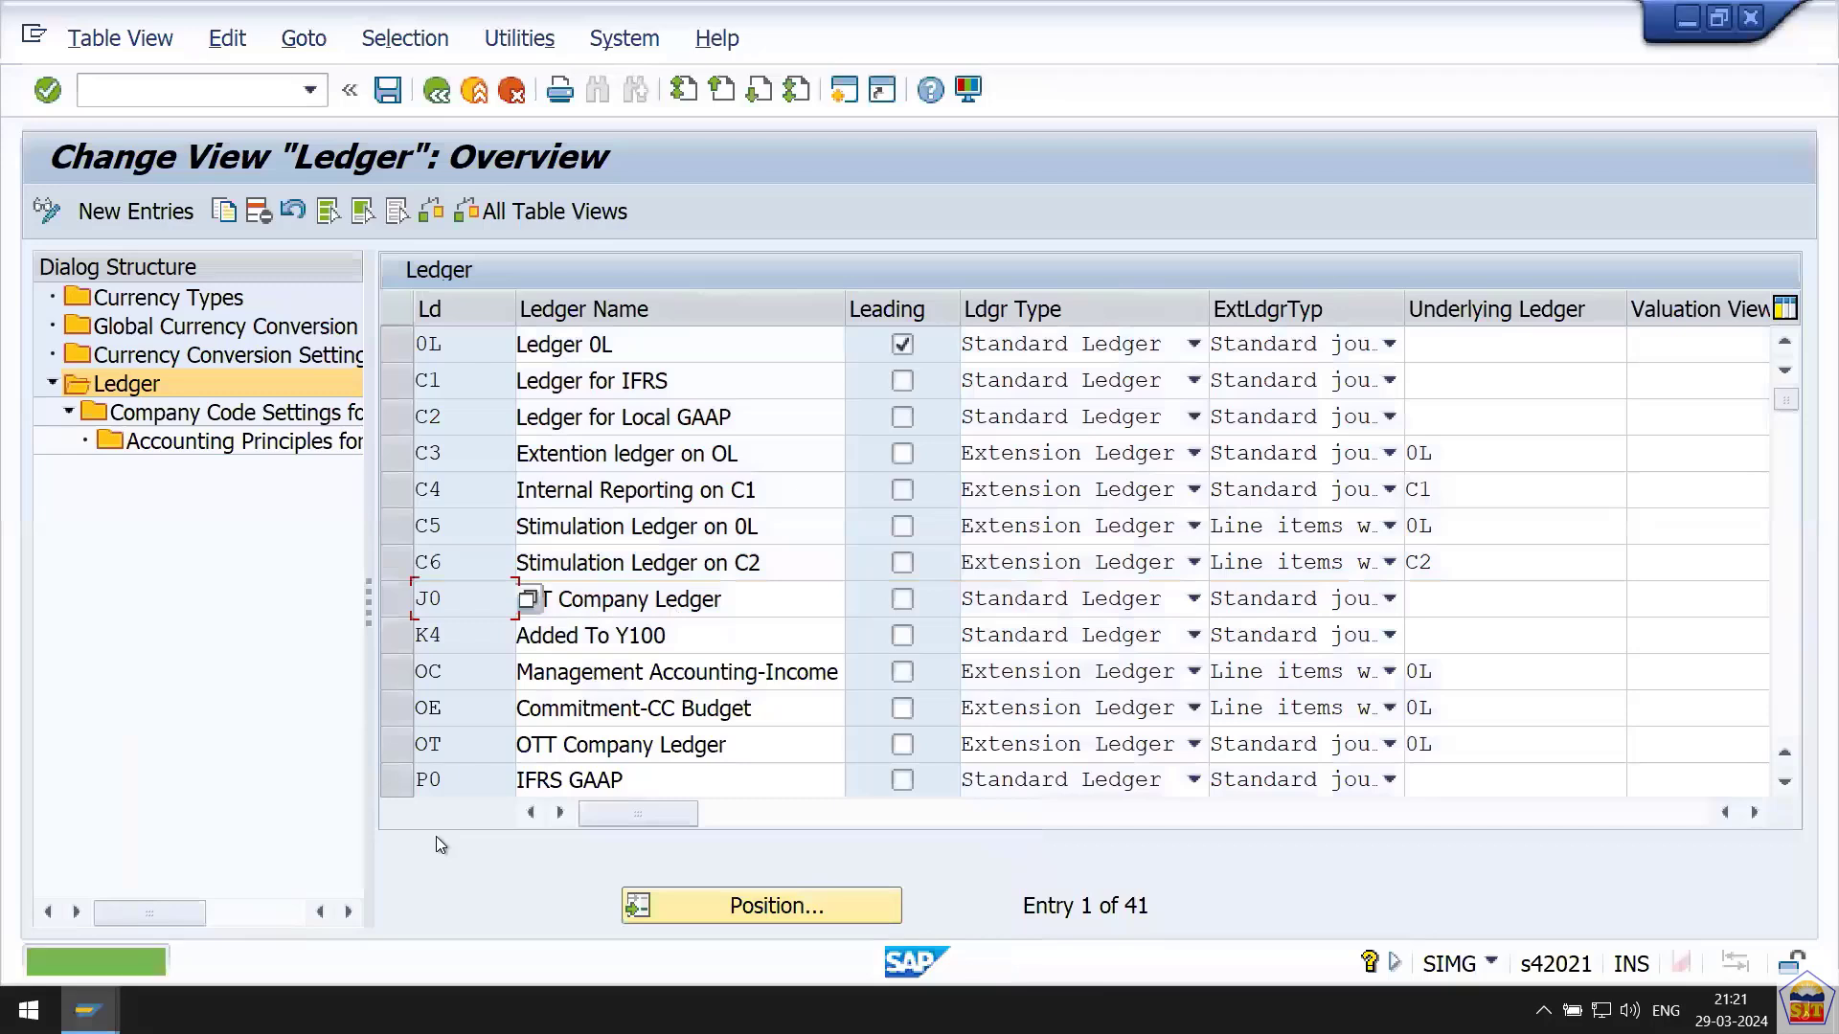
Add accounting principle 2266 for company code 2266 under ledger 0L and save the entry.
click(396, 344)
double_click(255, 414)
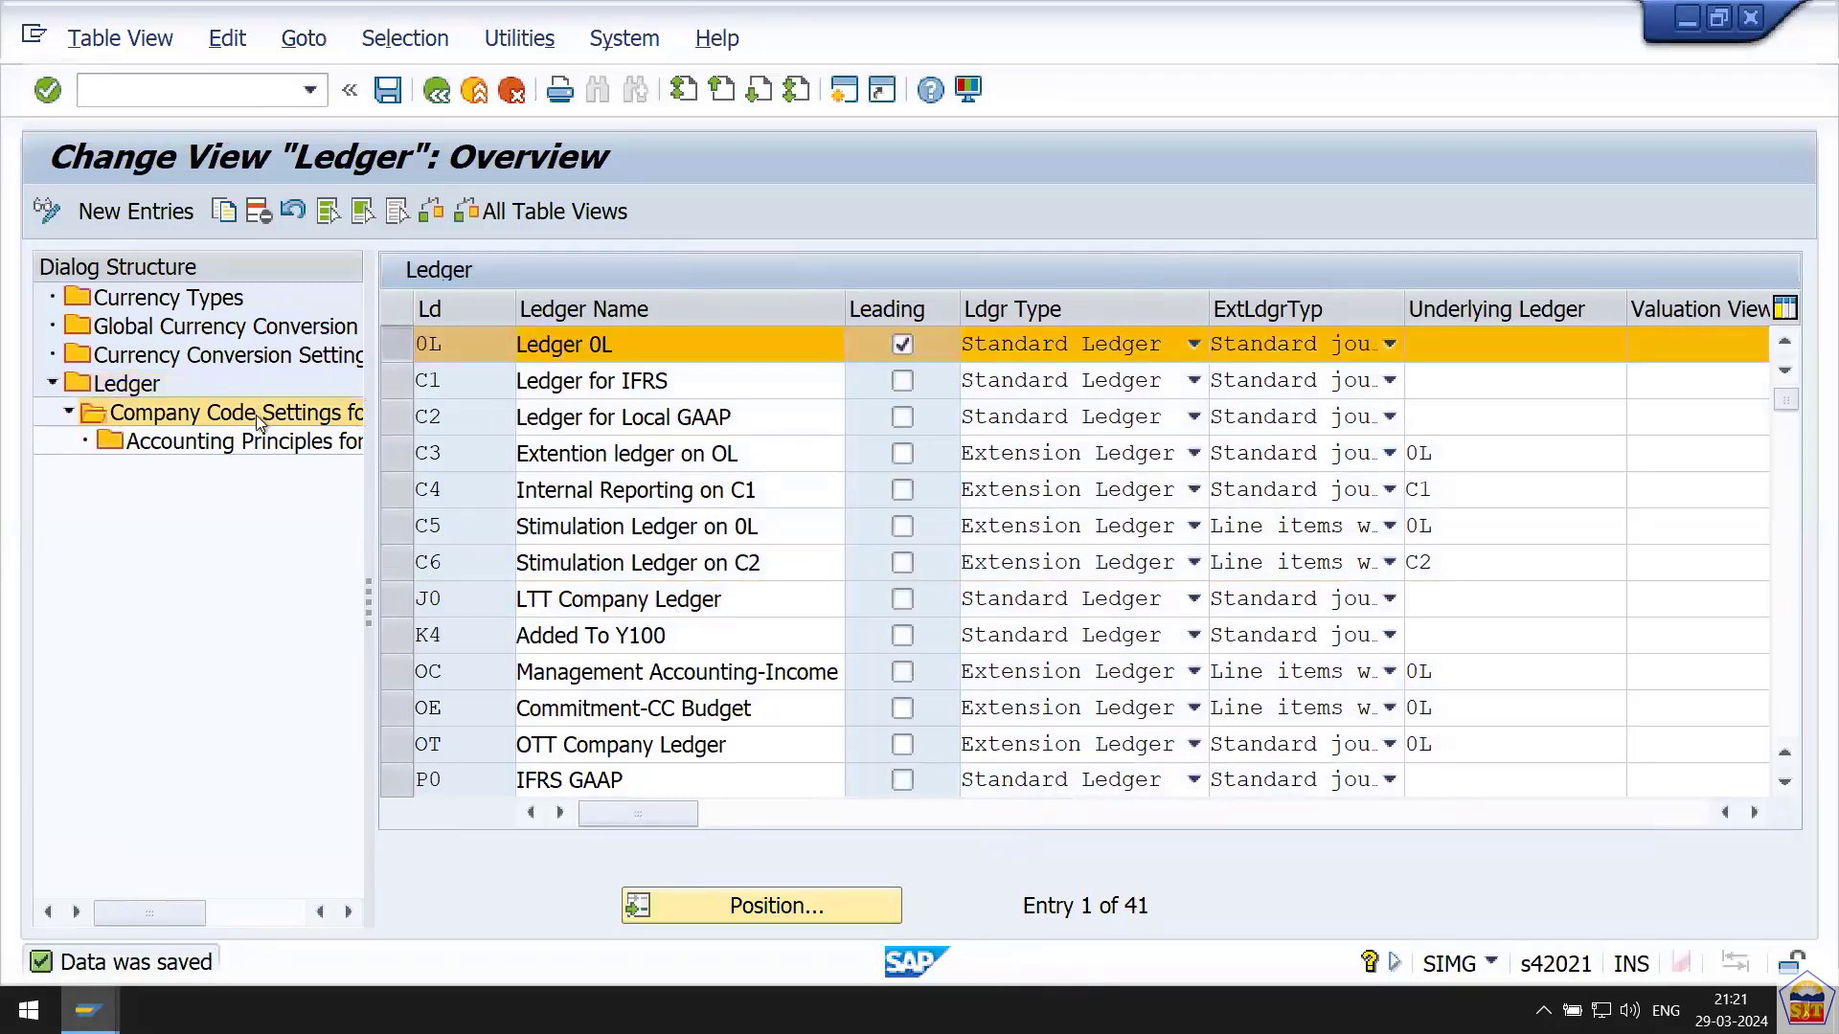
key(Return)
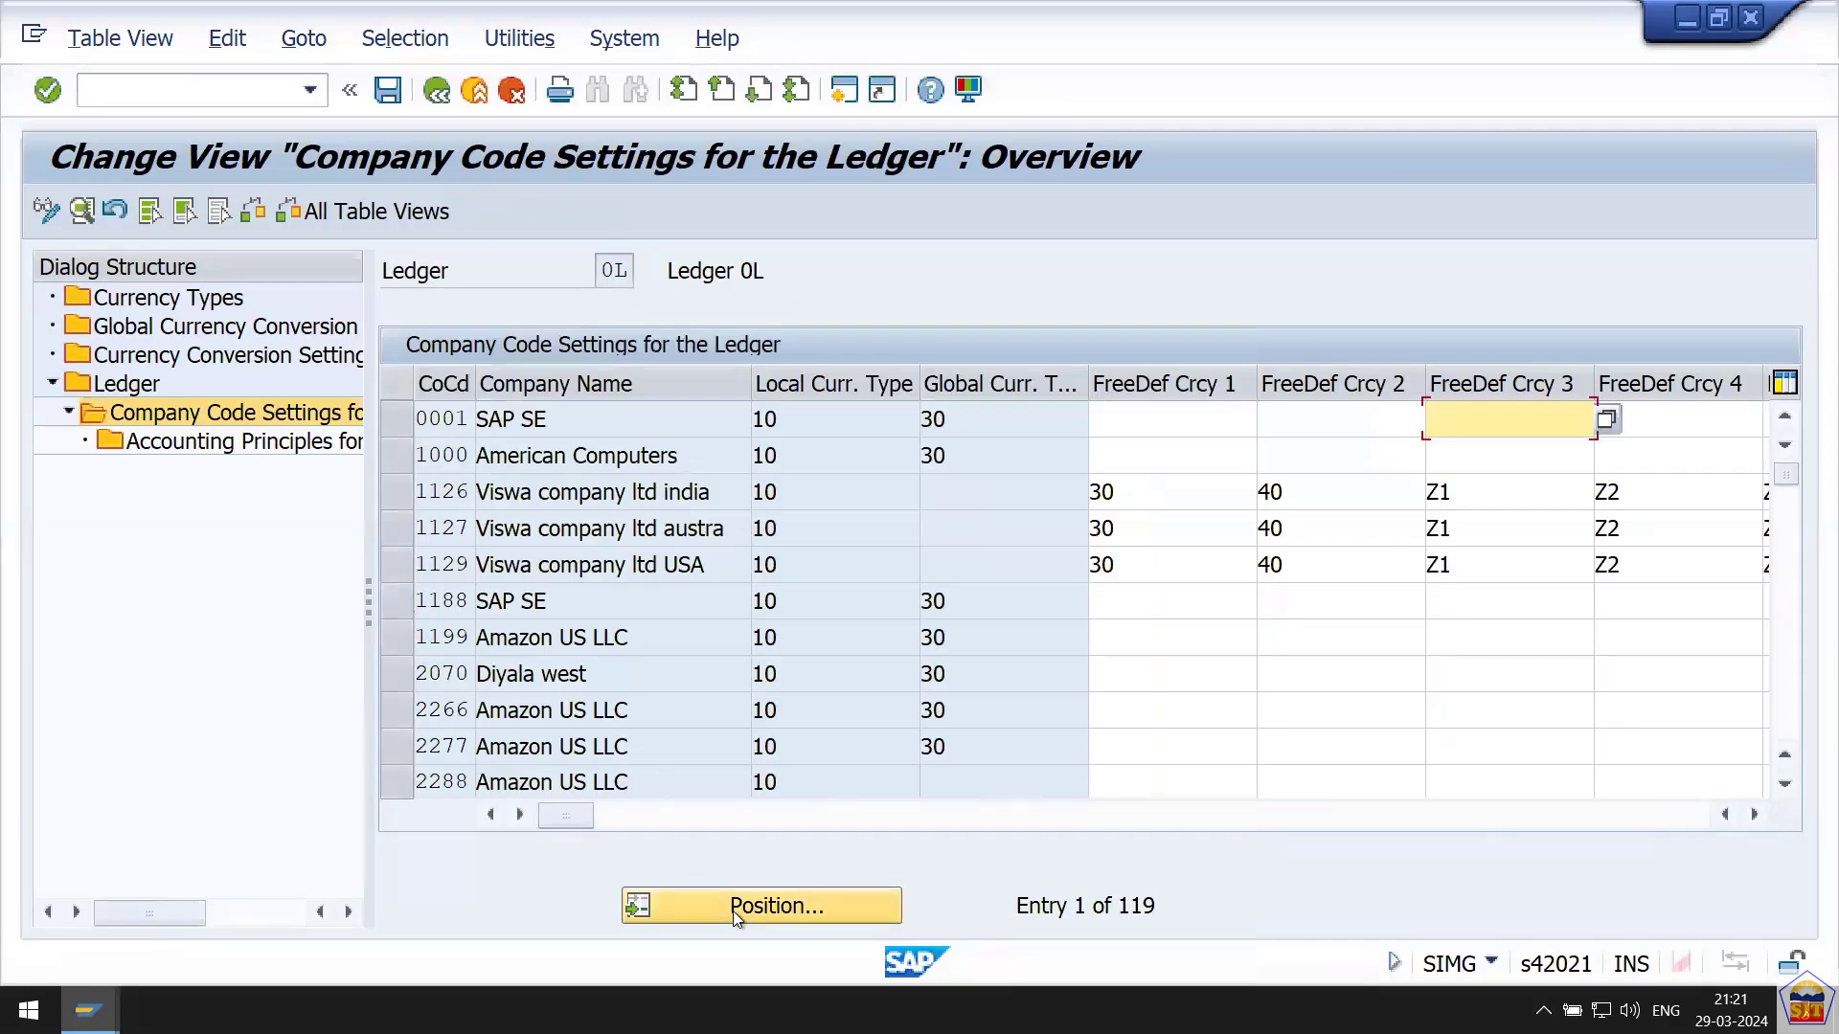
click(399, 715)
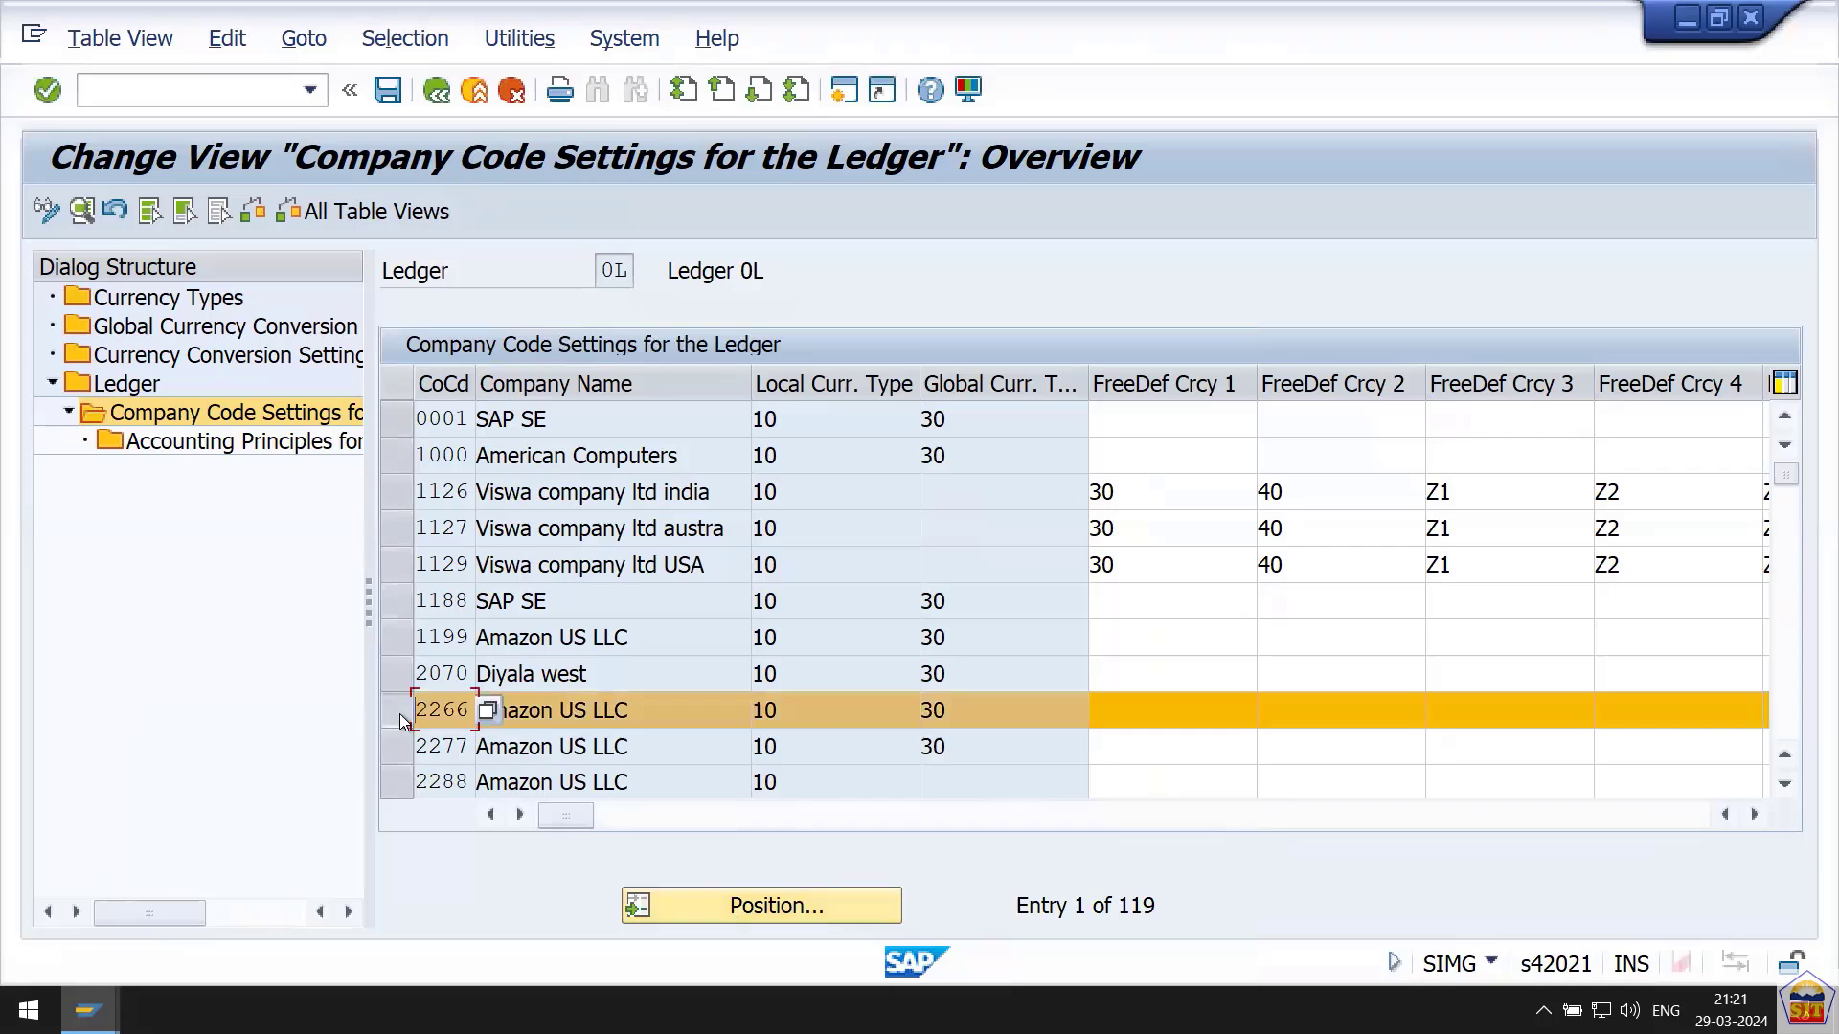
double_click(219, 446)
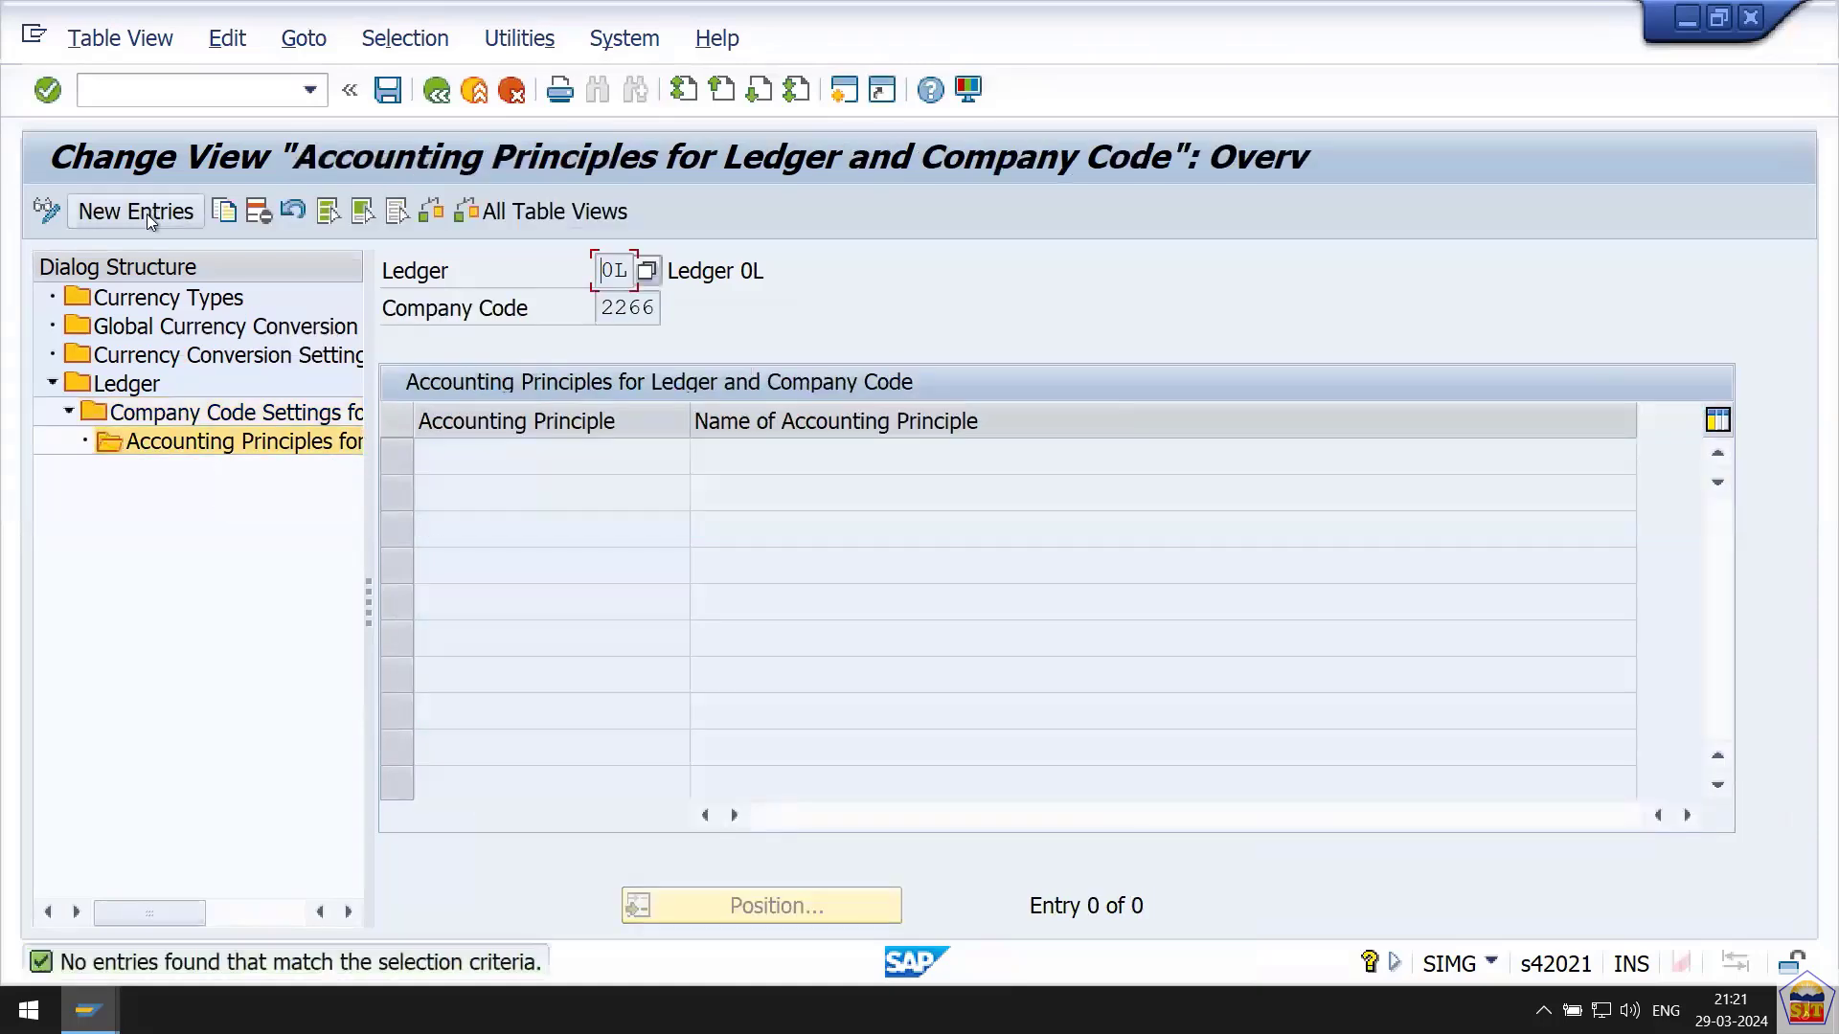
click(134, 212)
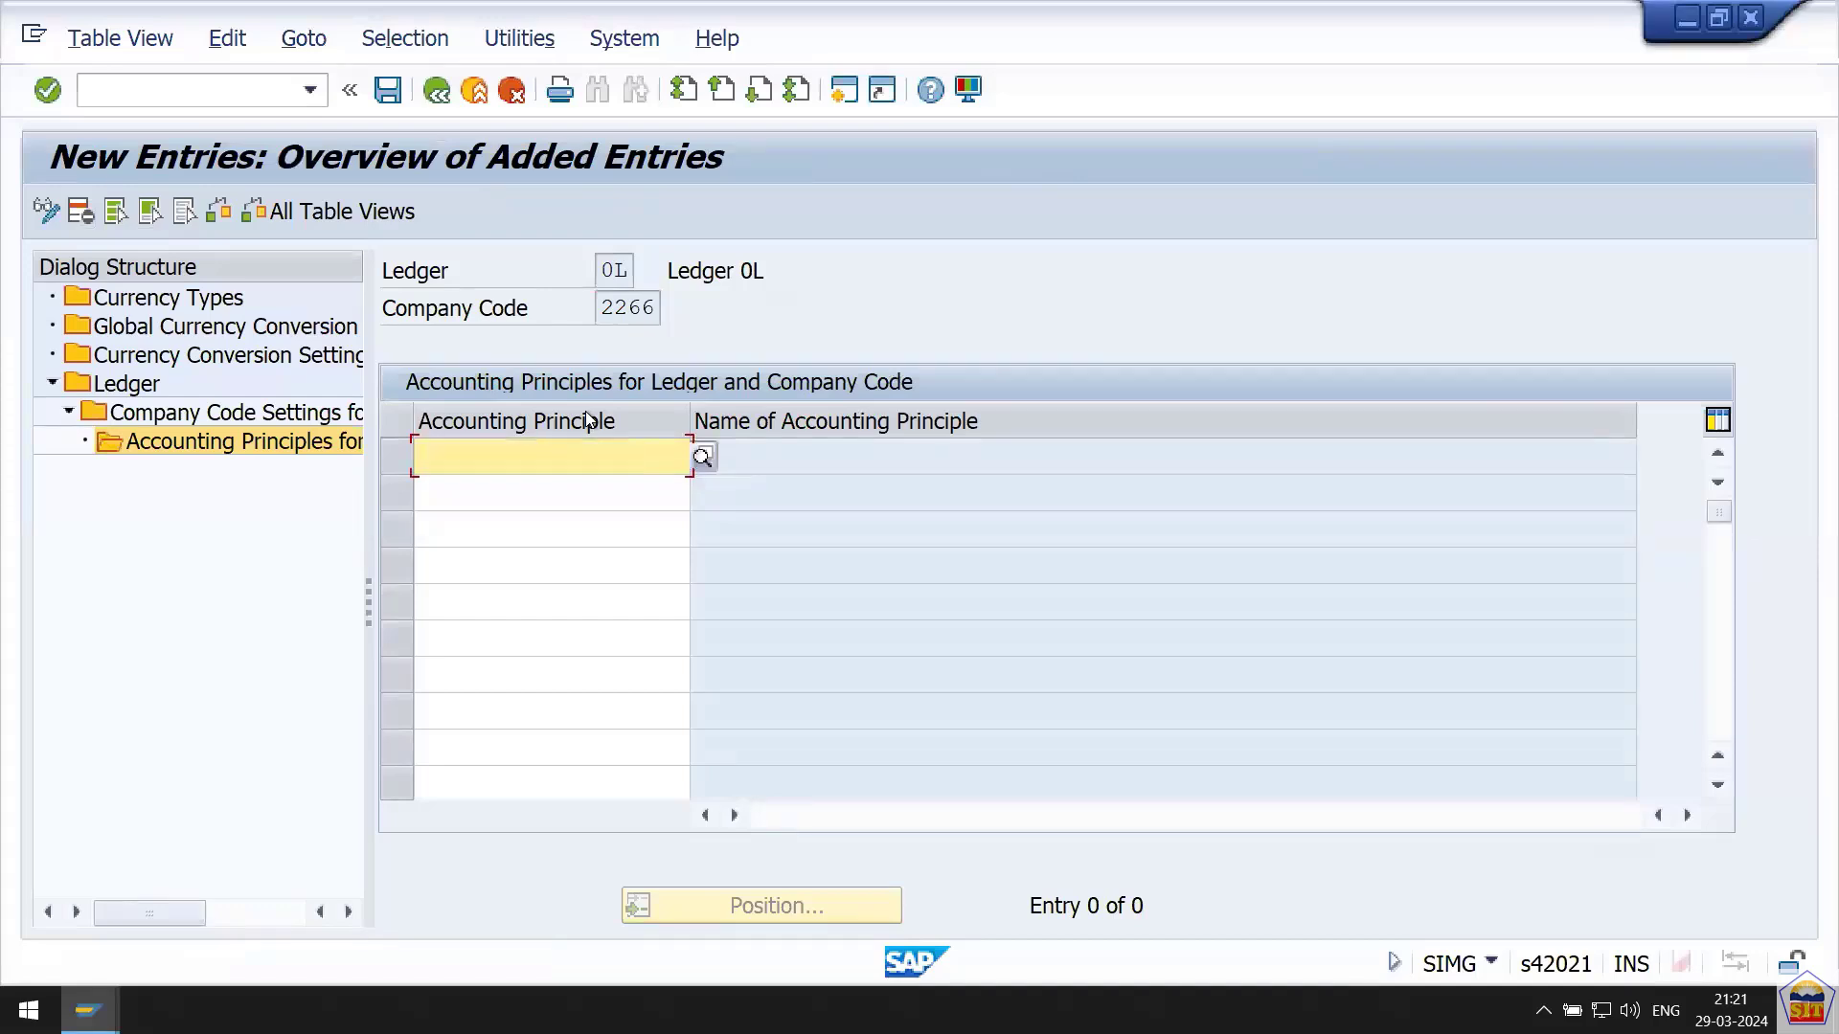
text(2266)
key(Return)
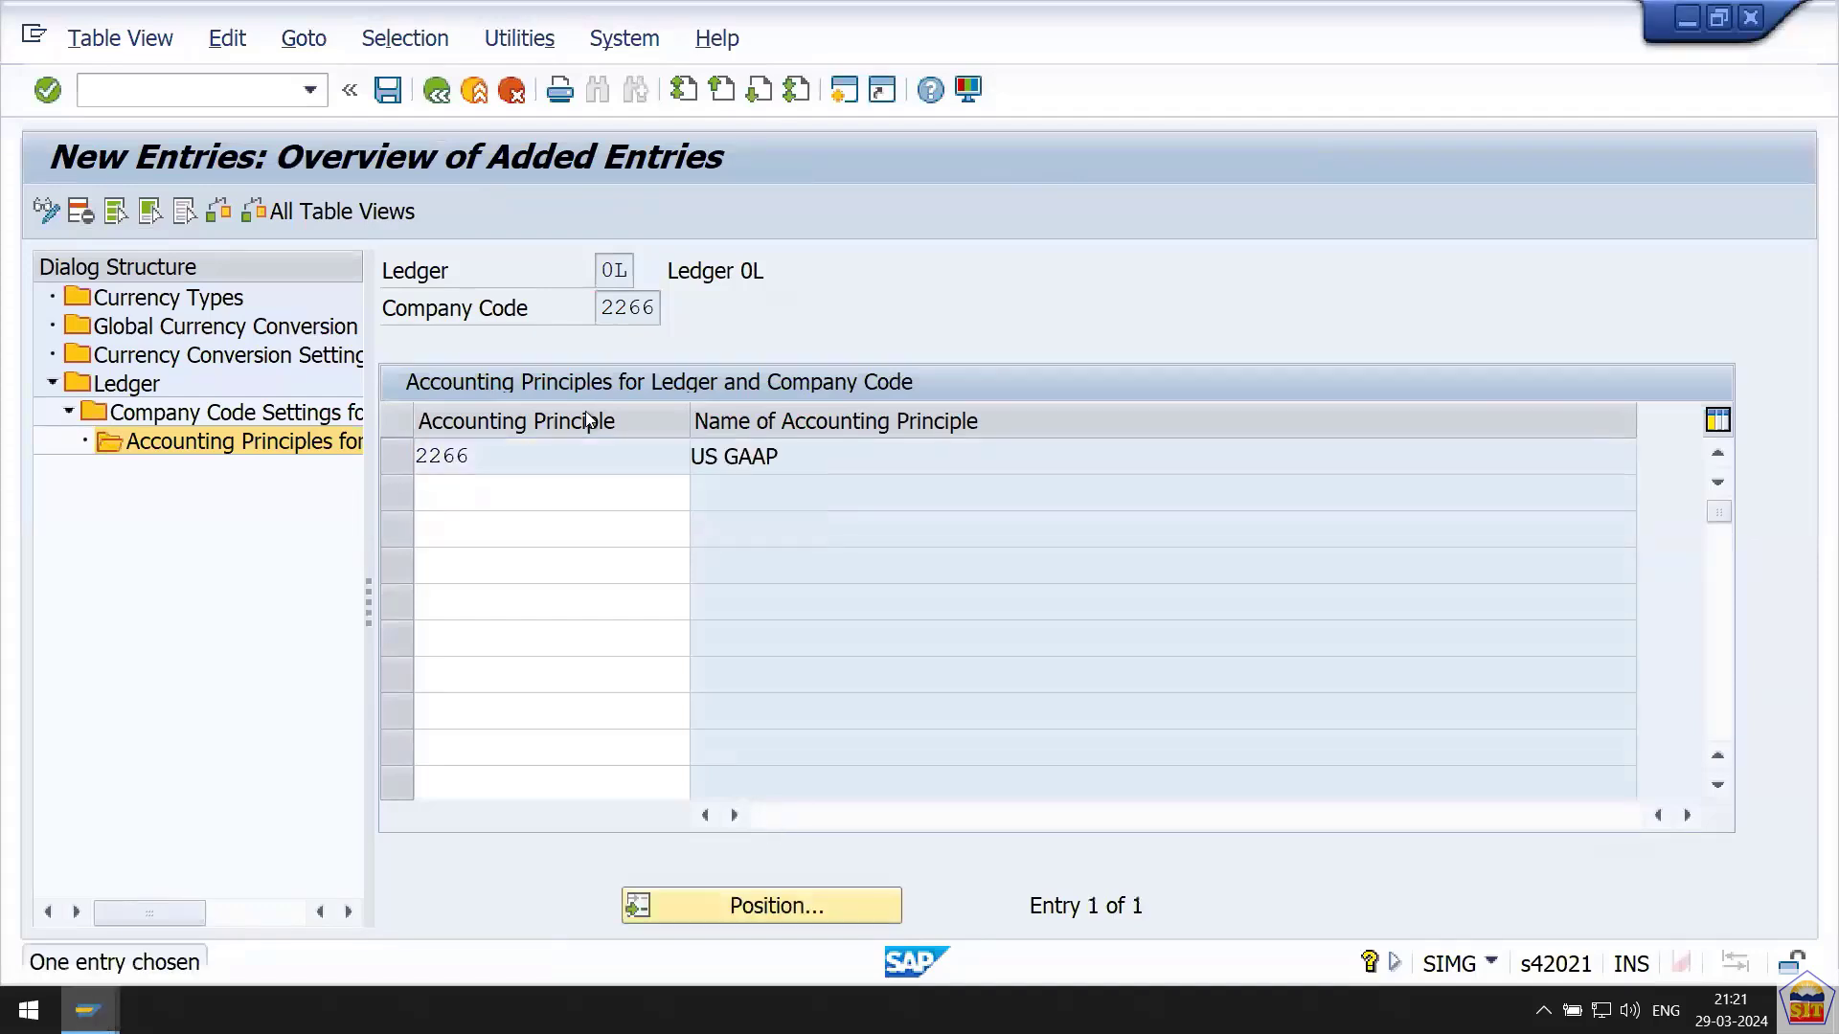
click(640, 496)
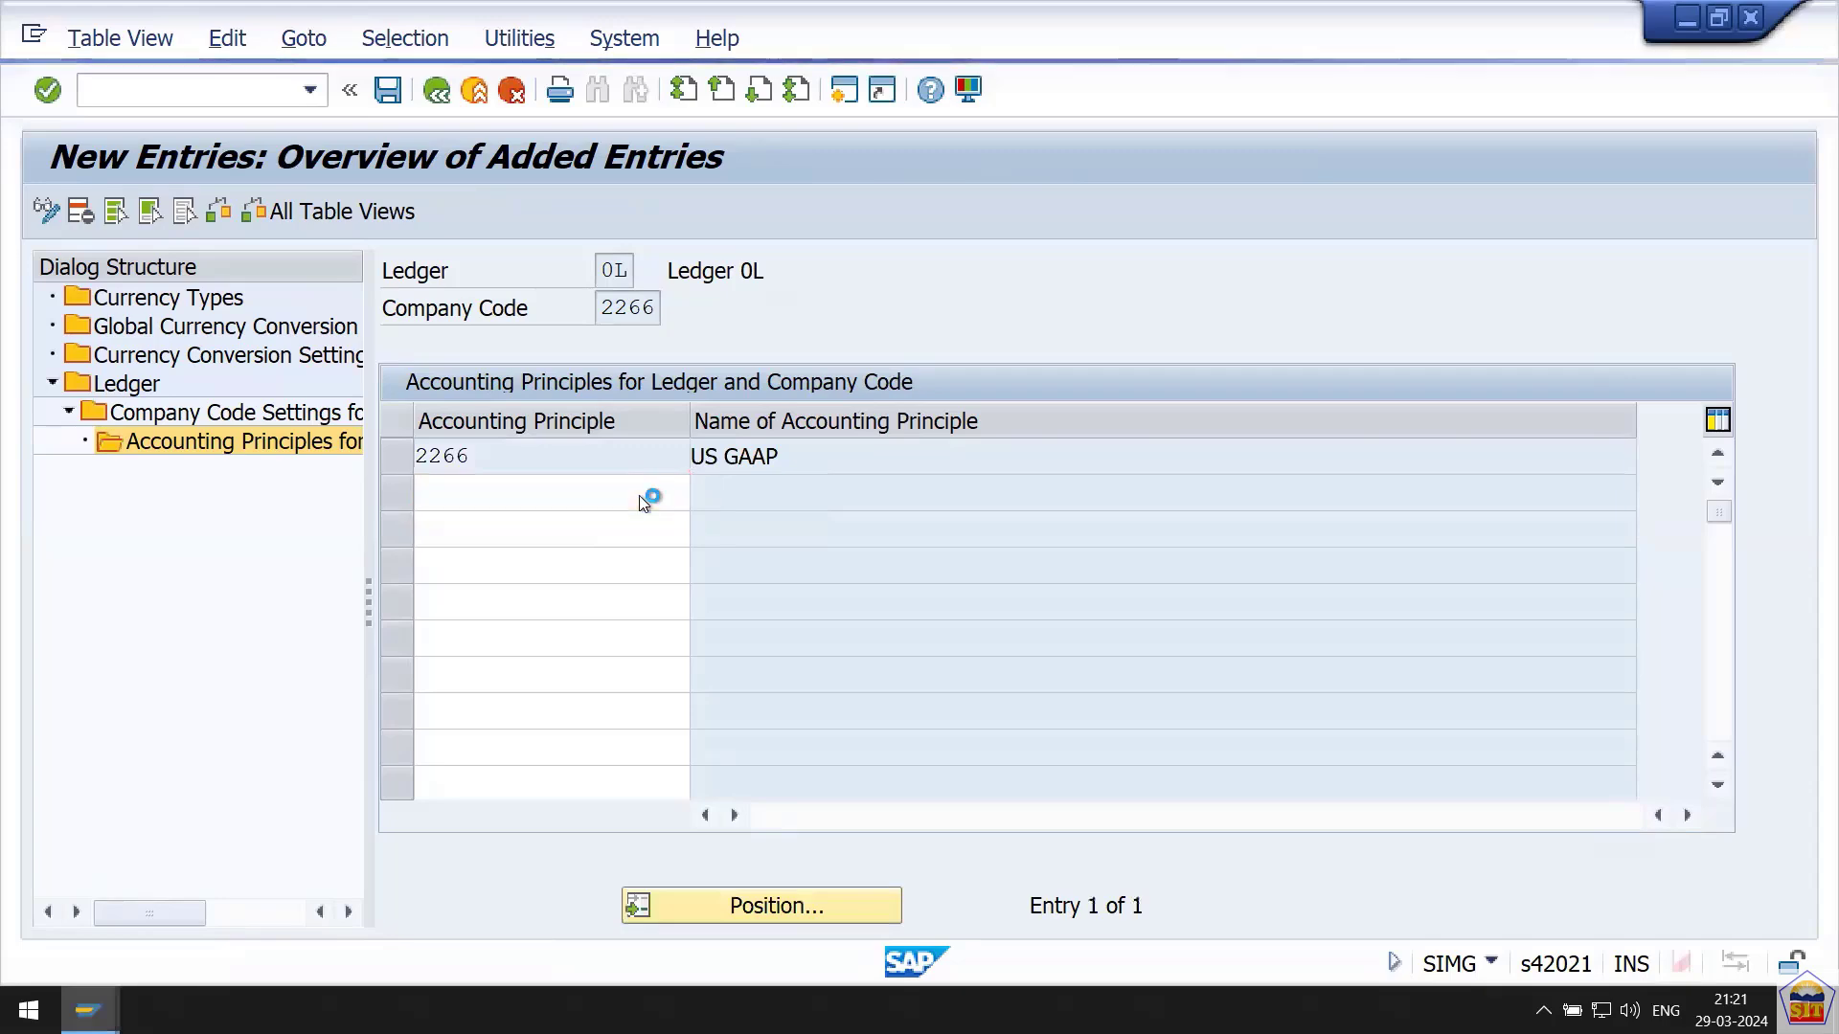
key(Return)
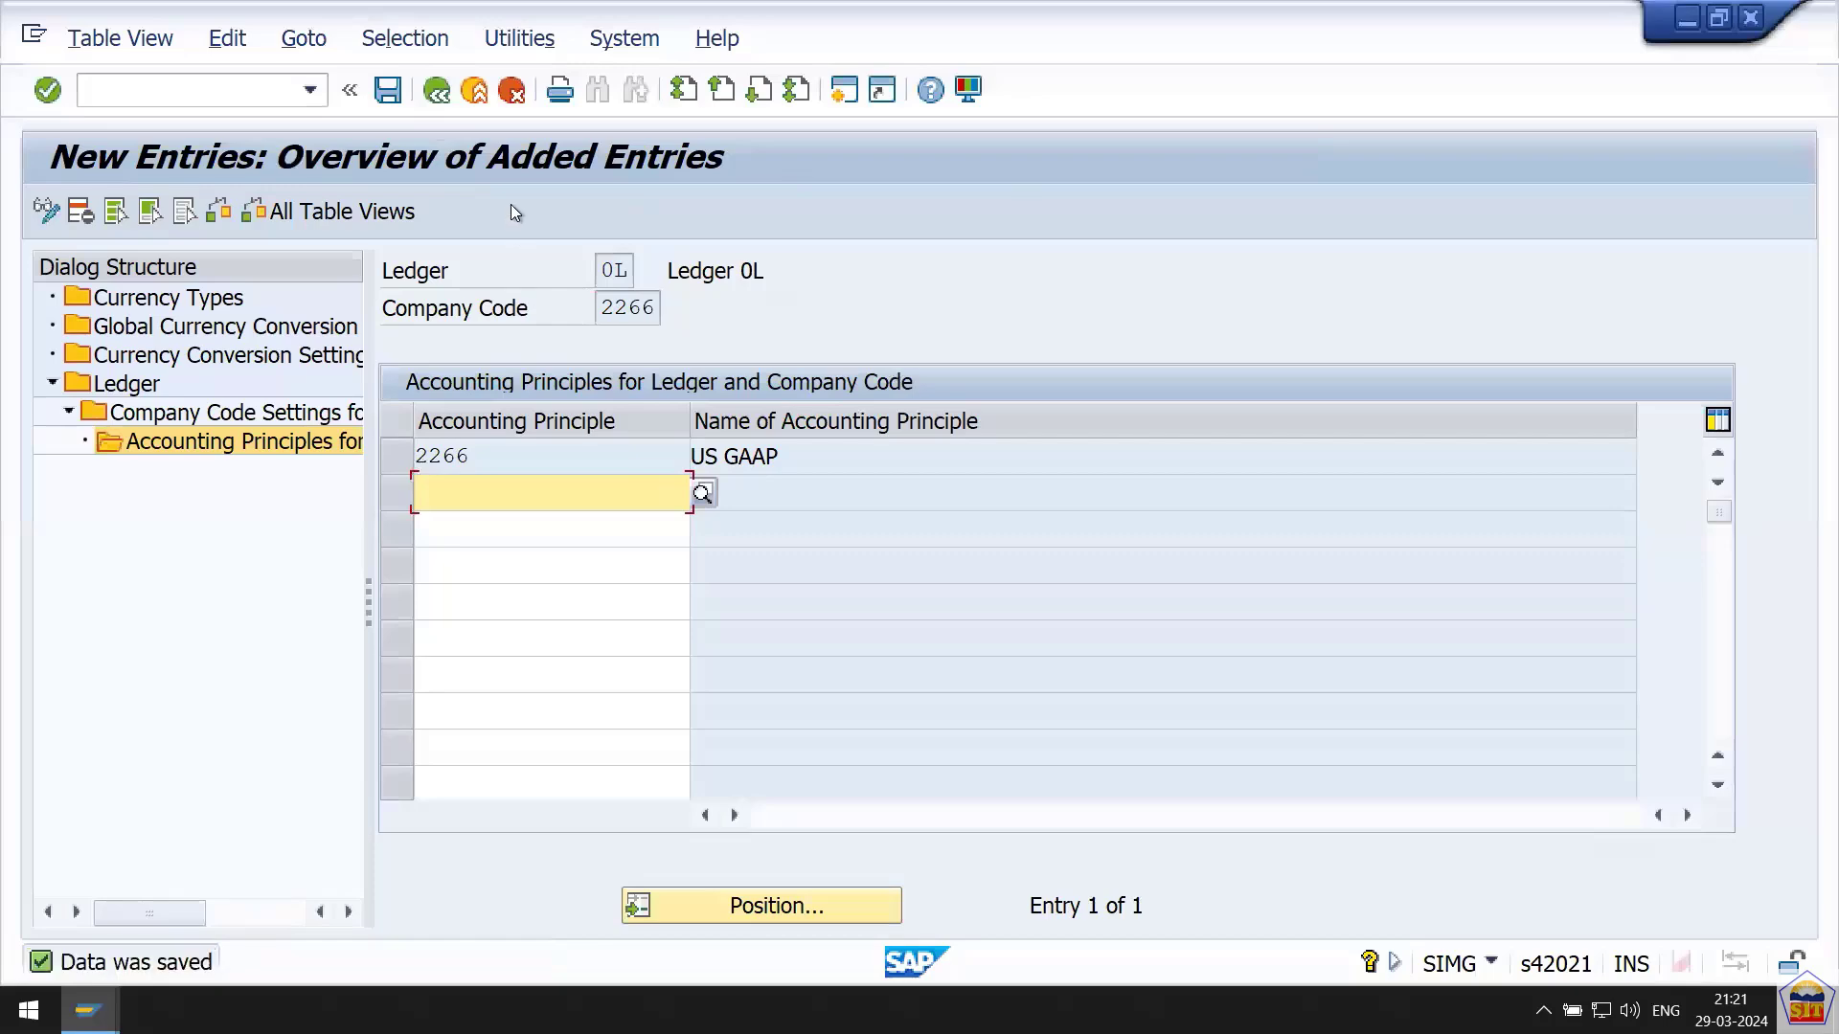
Return to the company code settings of ledger 0L and acknowledge the consistency check.
click(437, 91)
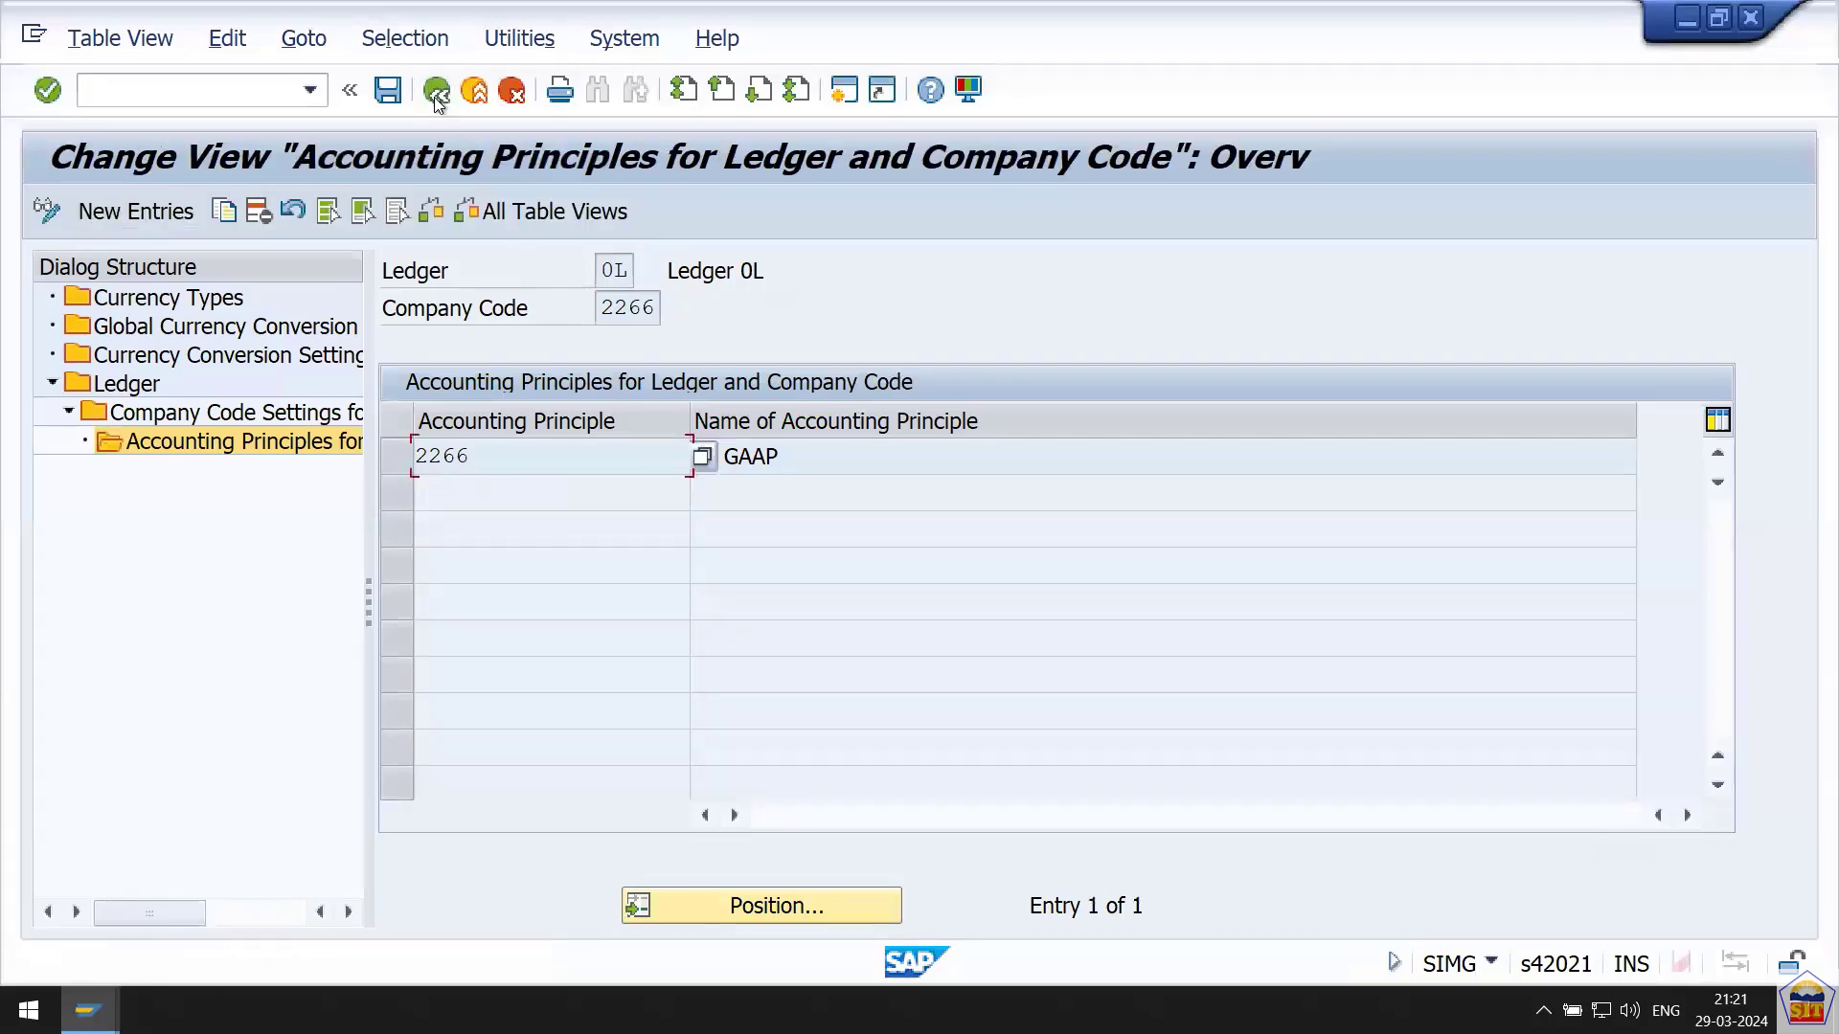
click(436, 96)
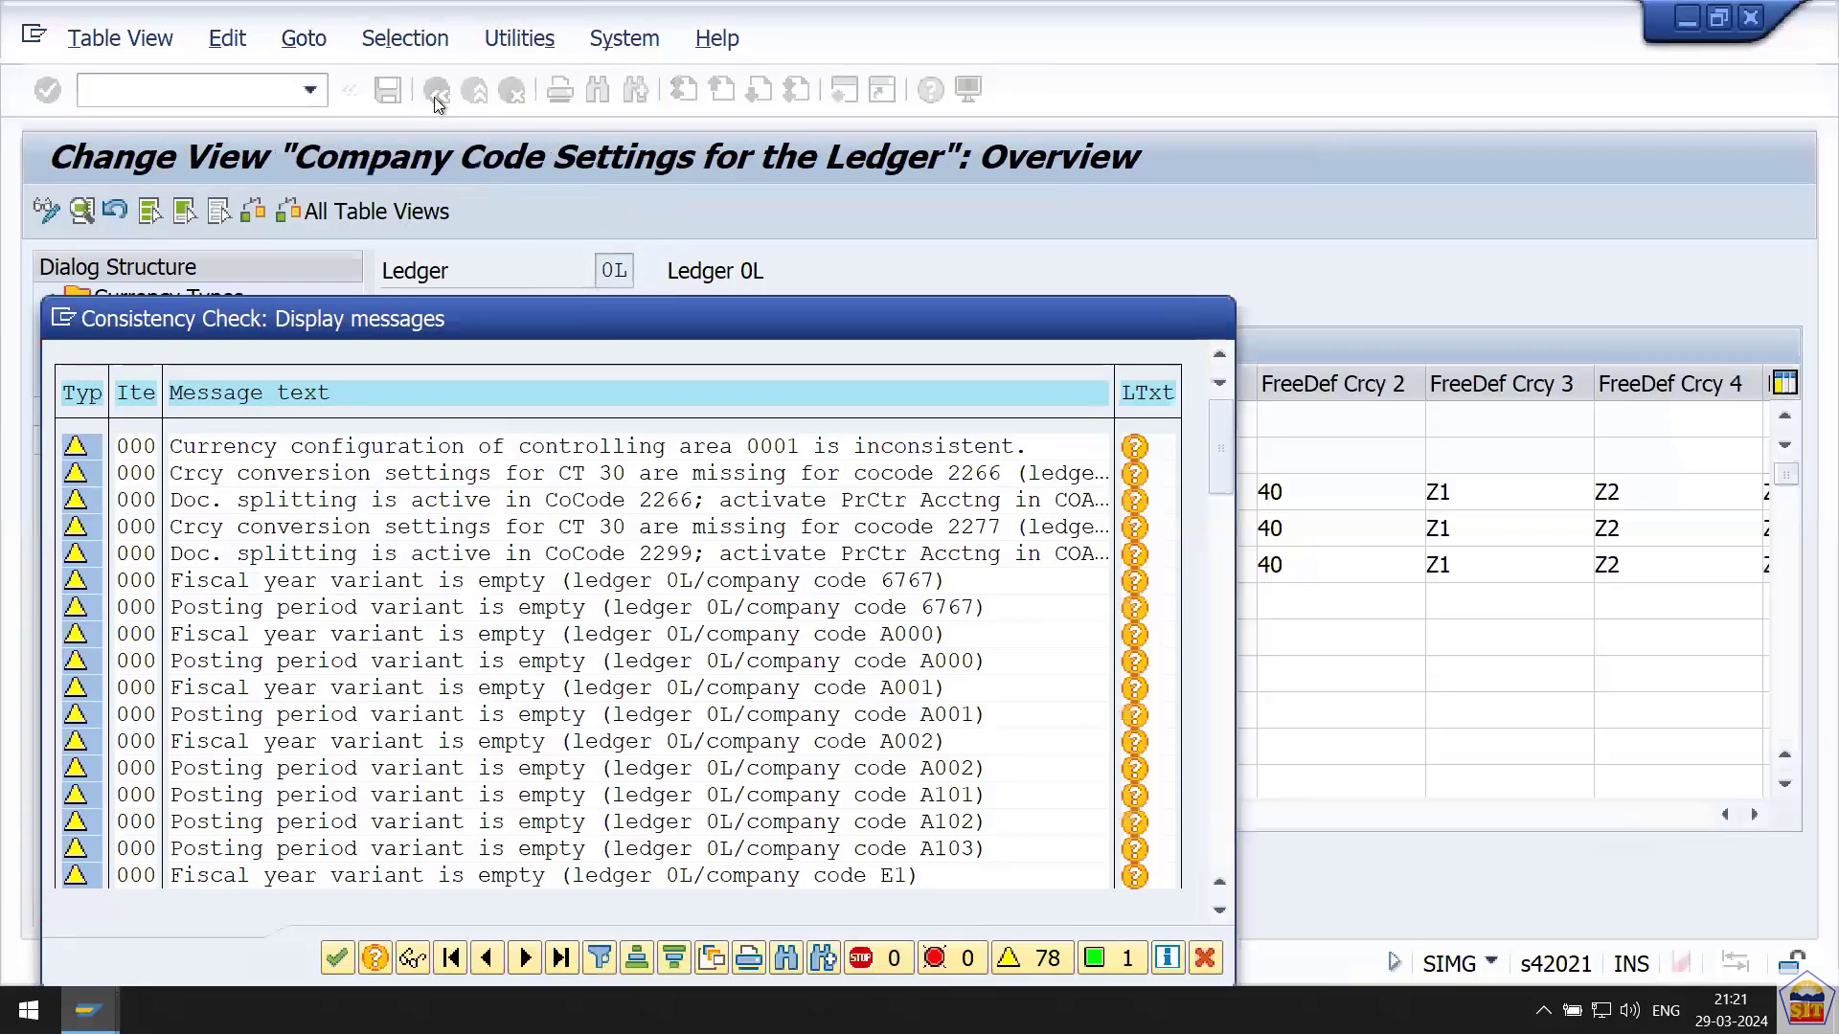
key(Return)
Switch to the Word notes and read through the Maintain Ledger instructions as far as Step 16: Define Ledger for CO Version.
mouse_move(839, 12)
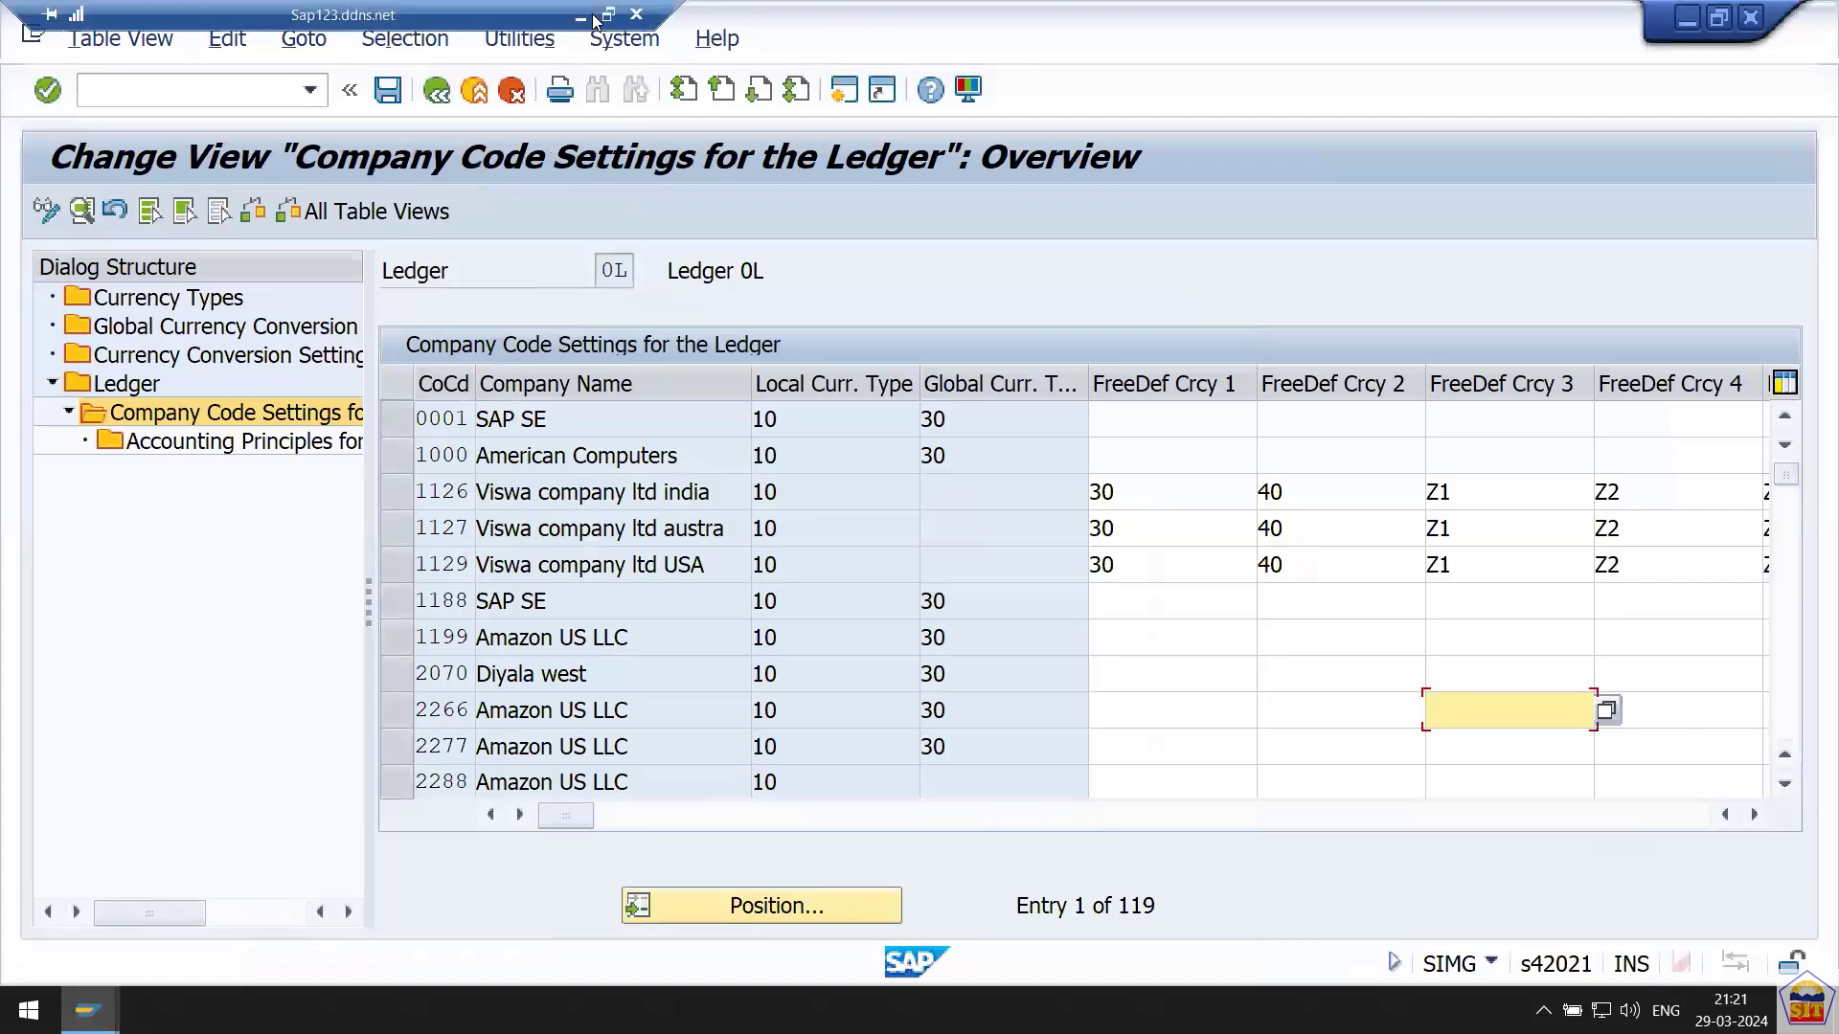
click(581, 17)
click(763, 671)
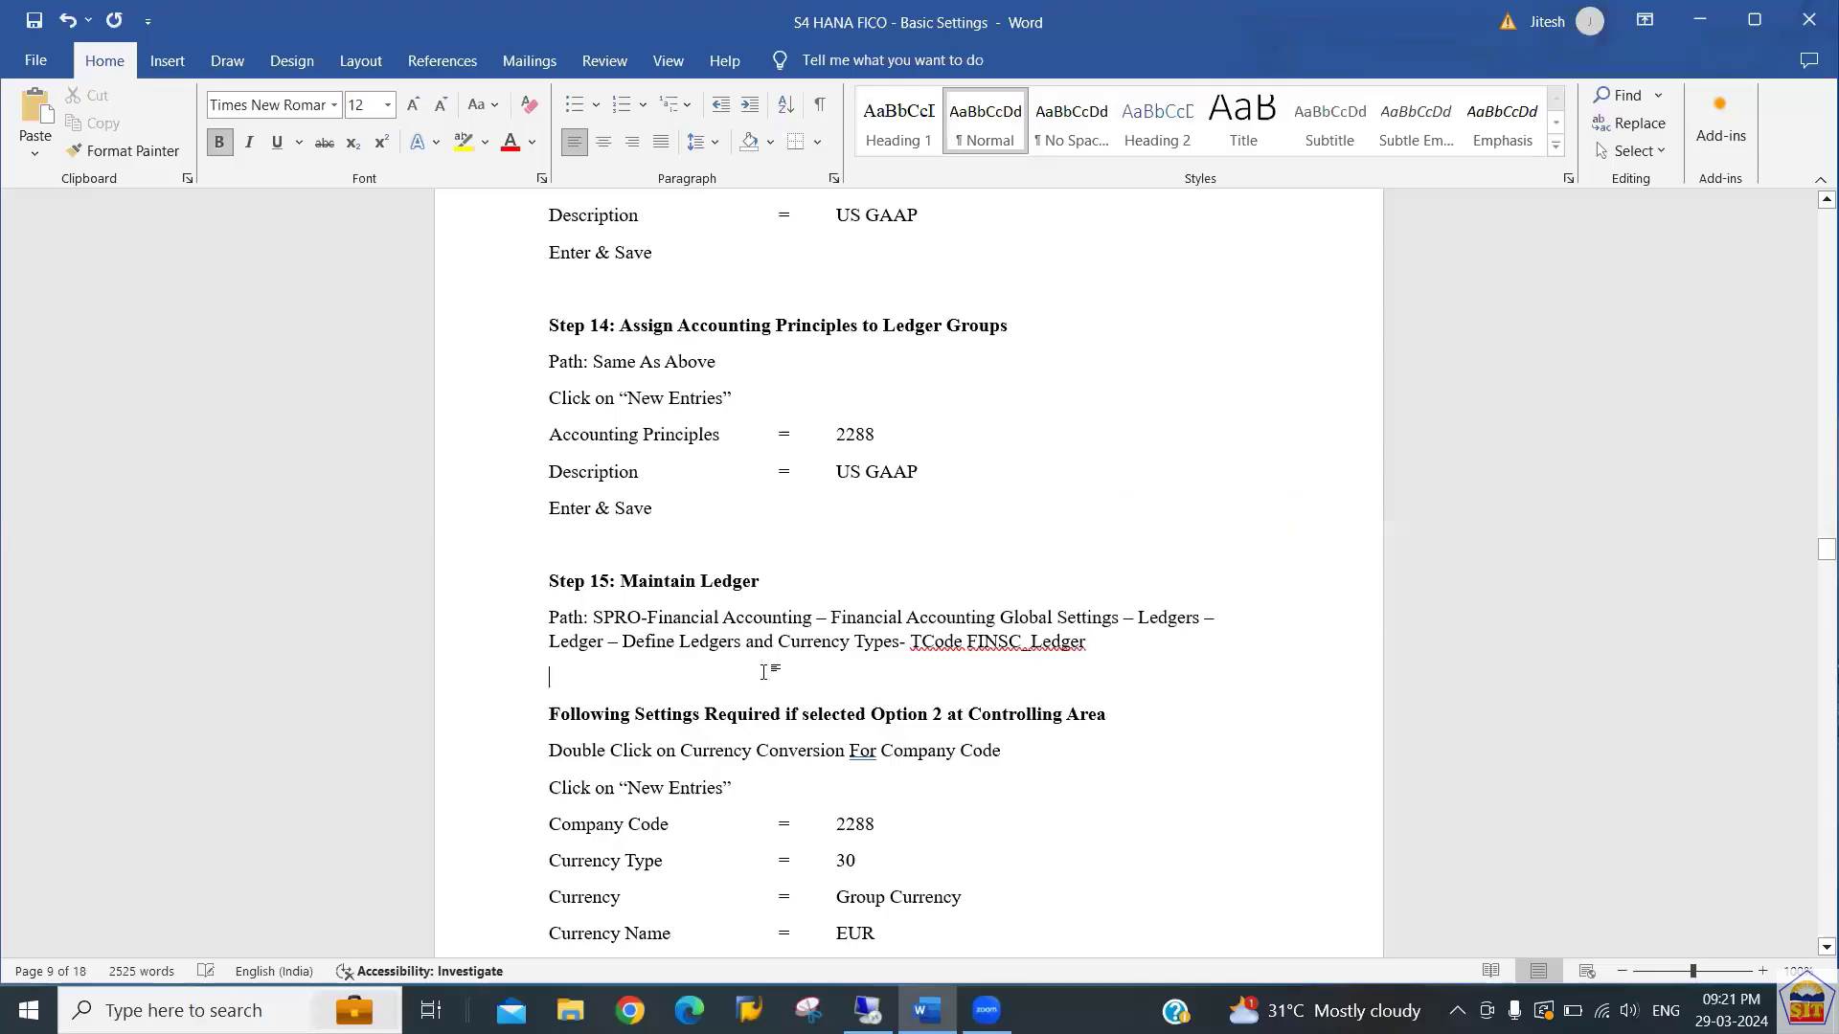
scroll(763, 671, down, 10)
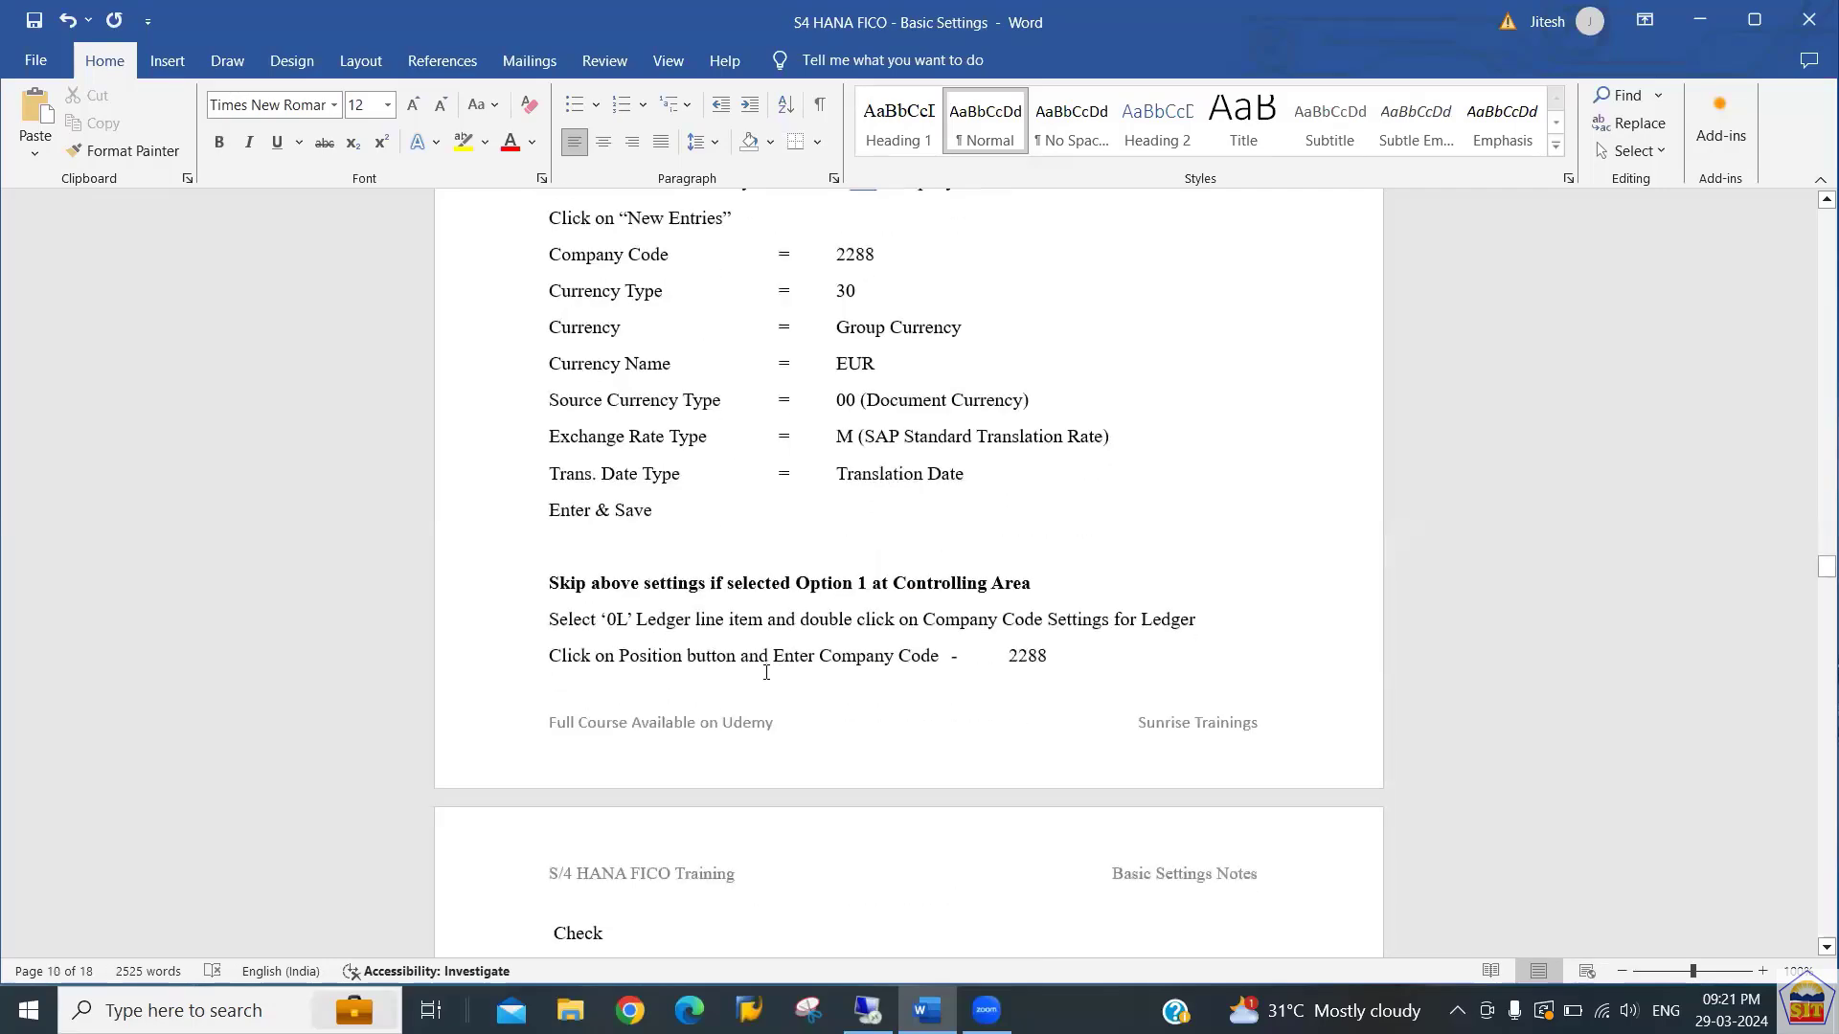
scroll(766, 672, down, 6)
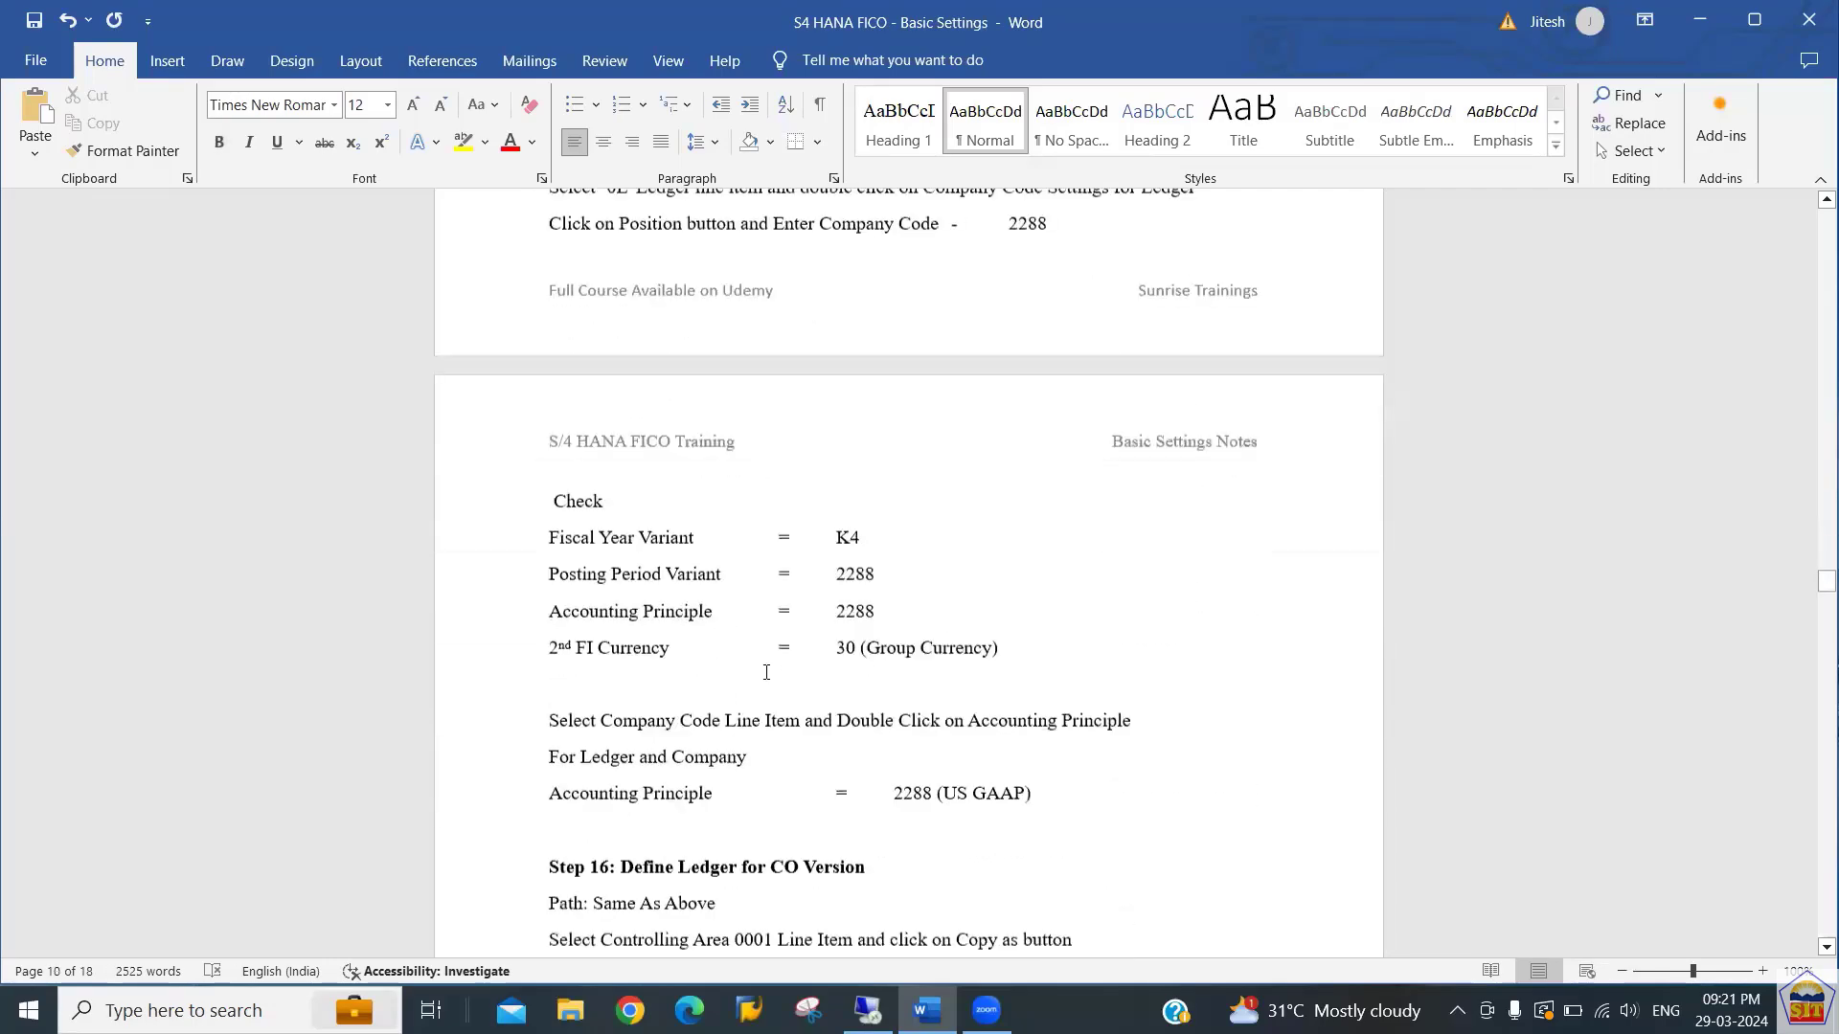
scroll(766, 672, down, 1)
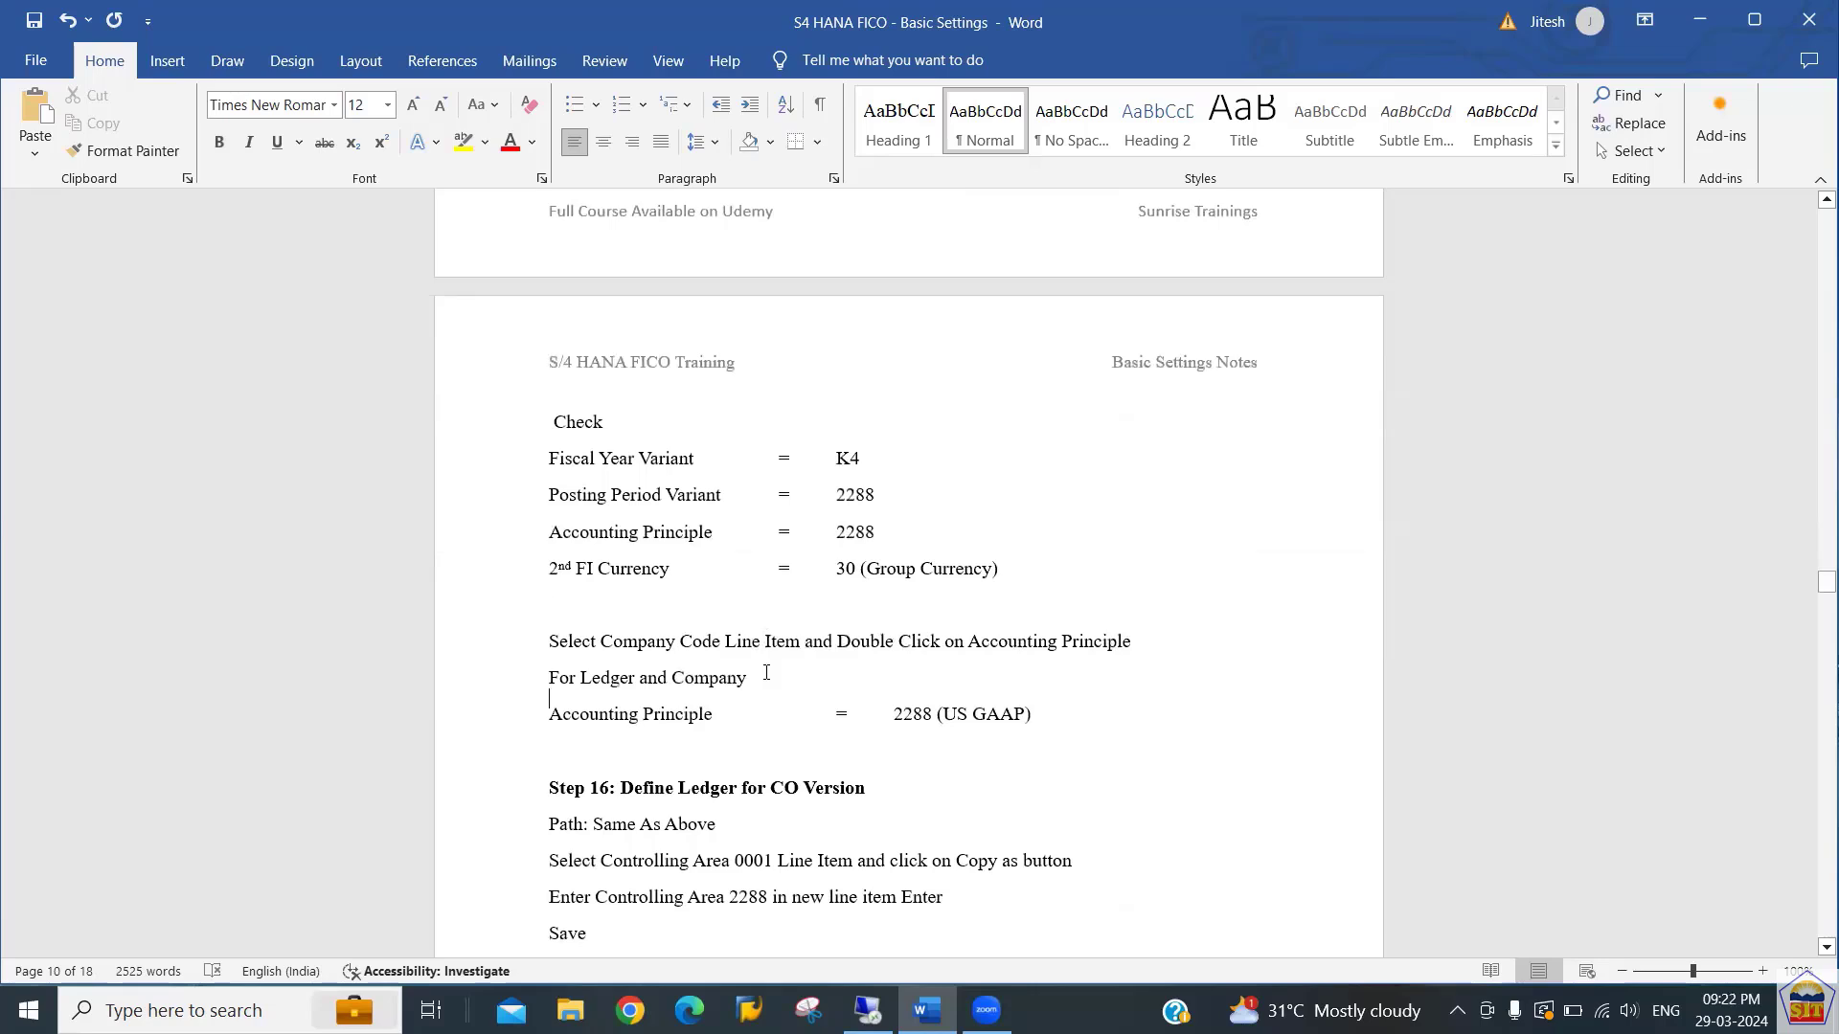
key(Down)
key(shift+Down)
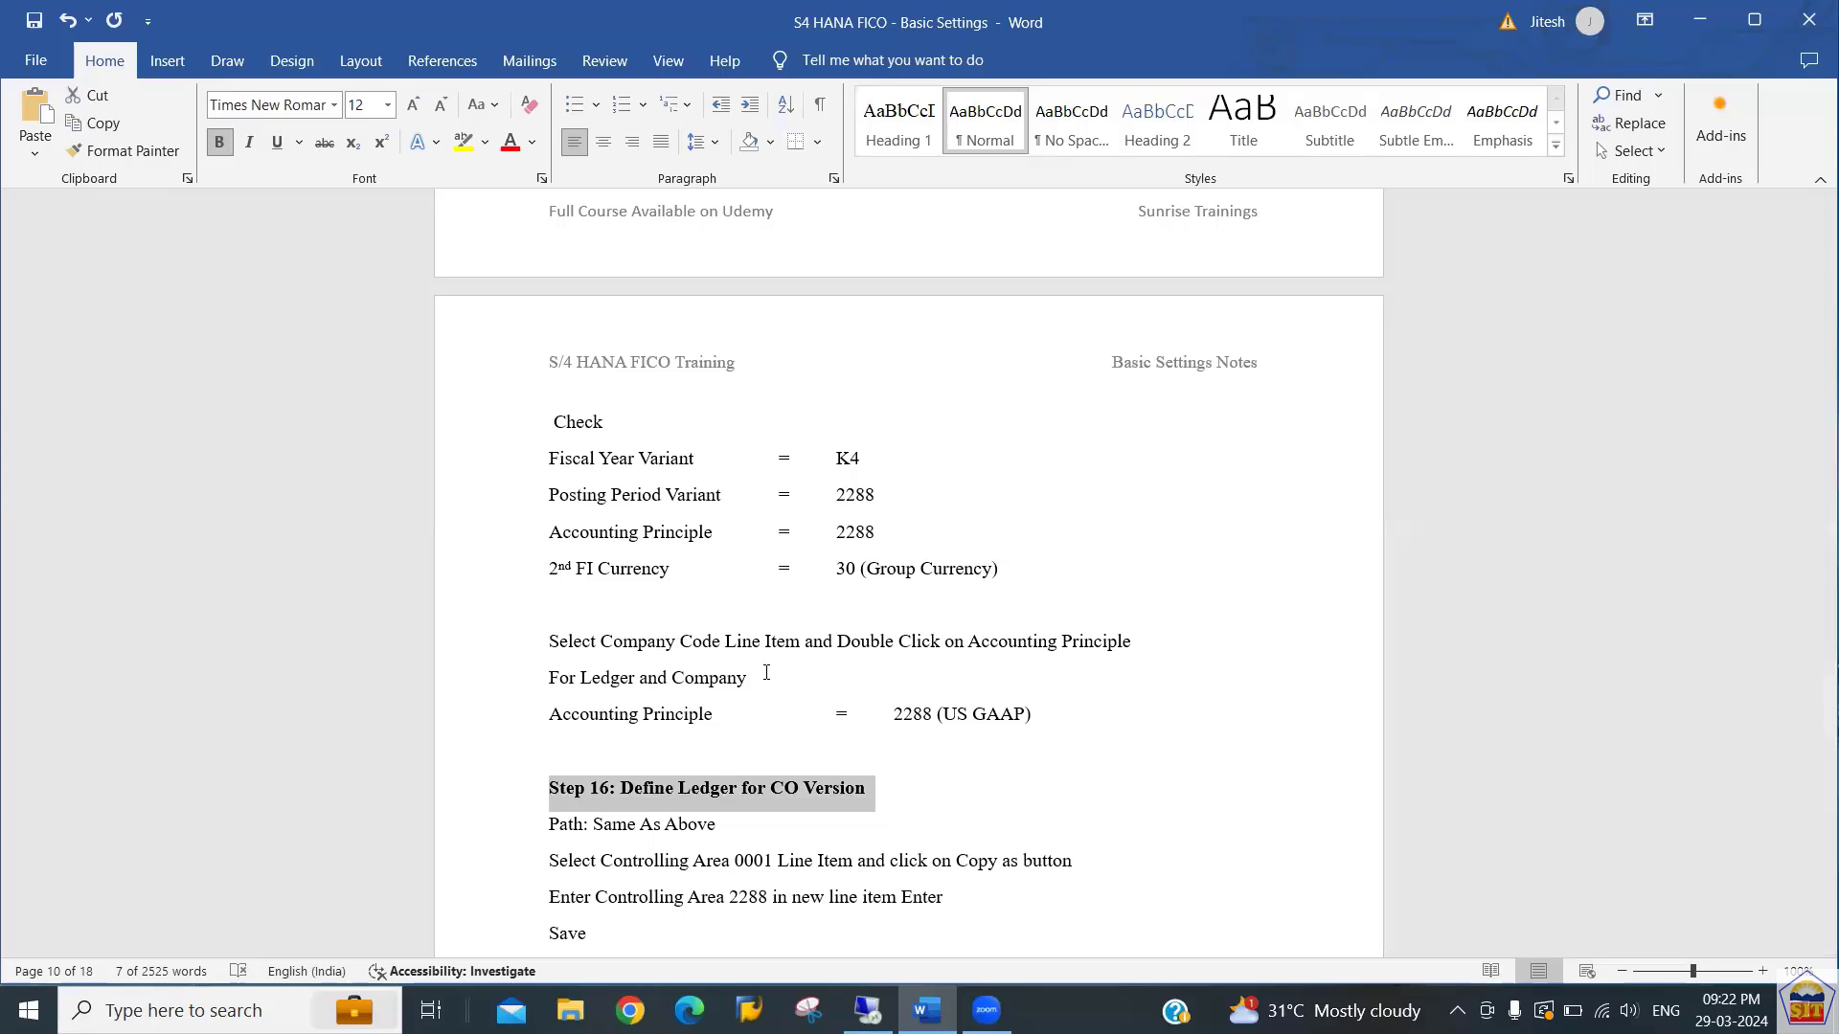
key(Right)
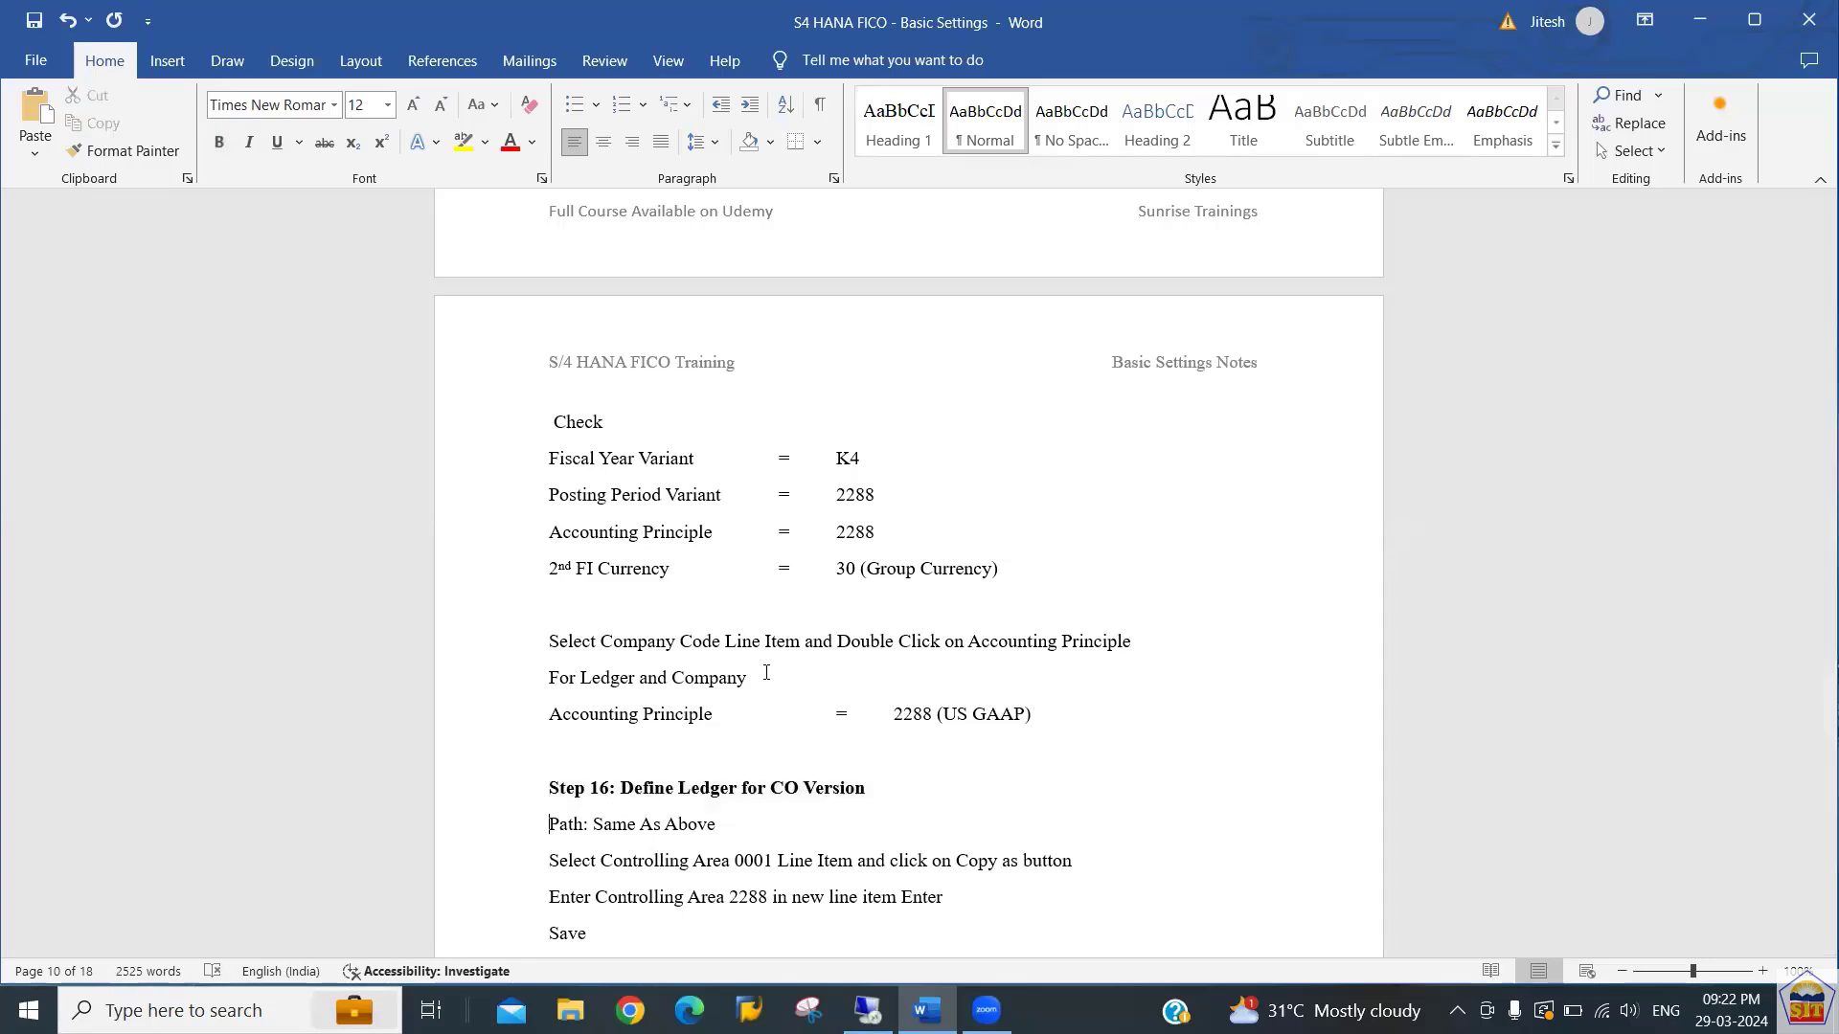
key(Left)
key(Right)
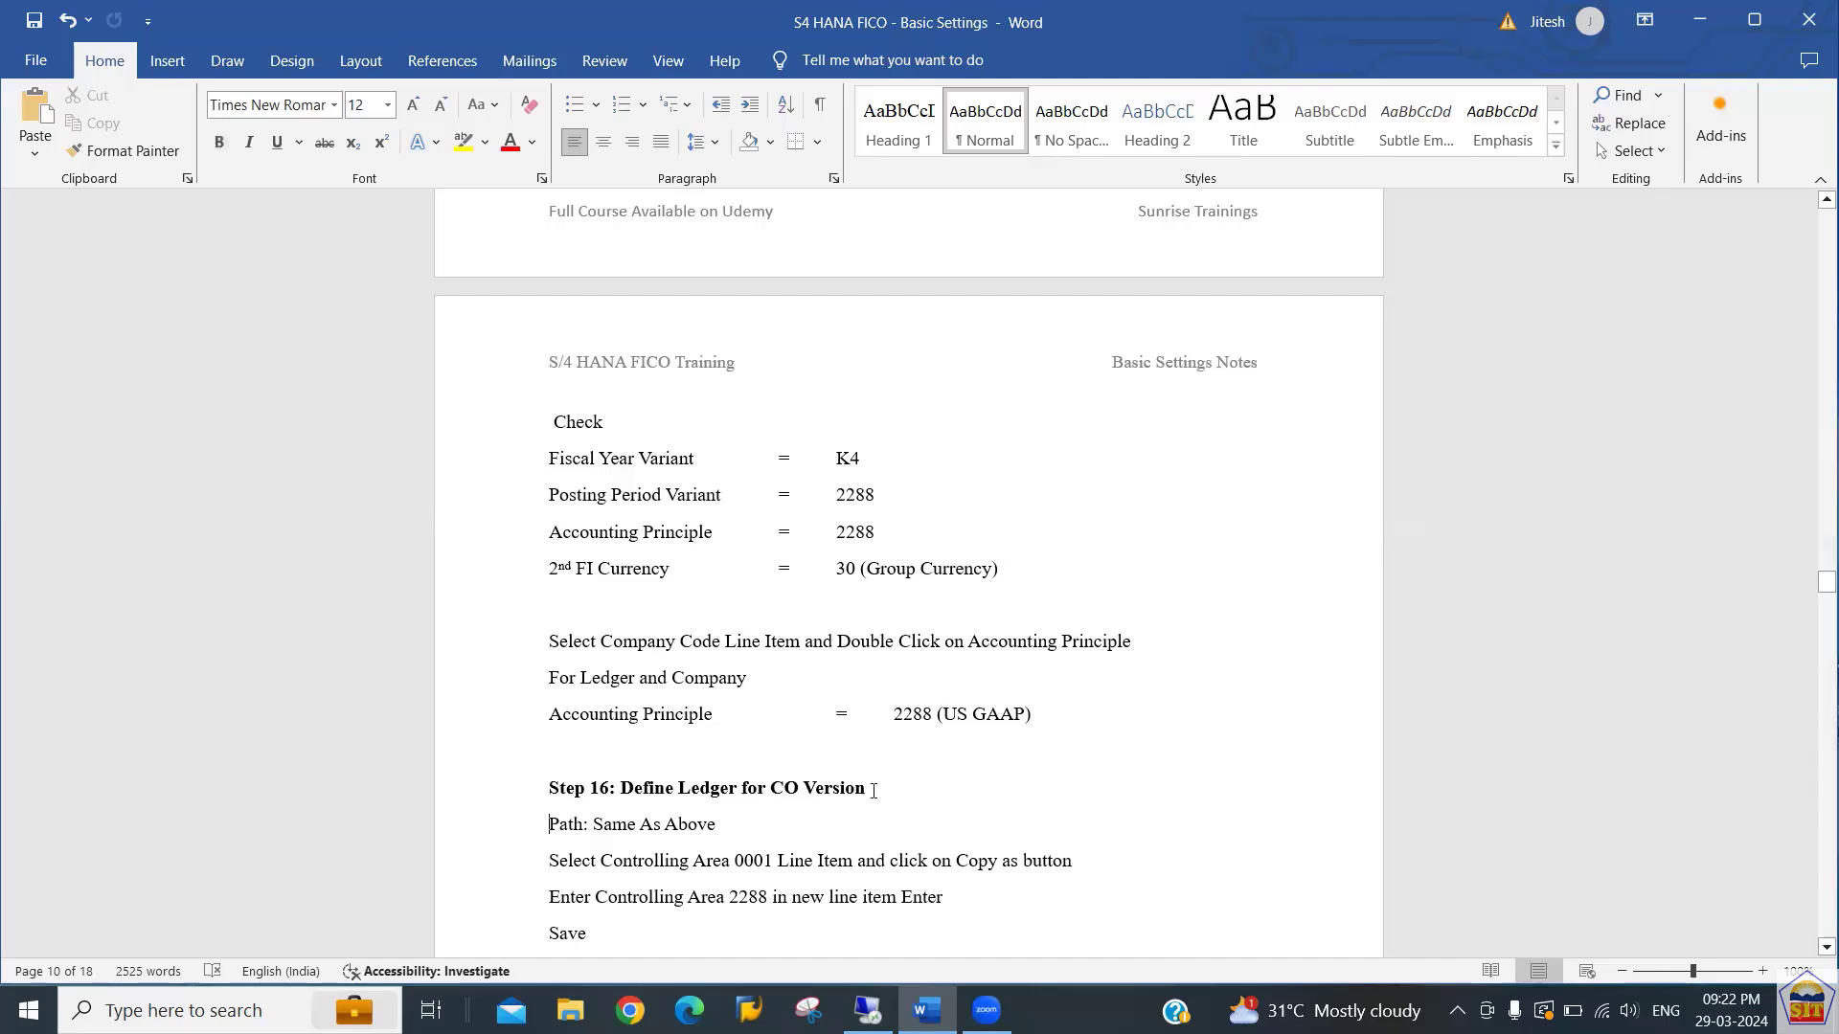
Examine the Step 16 heading and its instructions on defining the ledger for the CO version.
drag(874, 790, 771, 790)
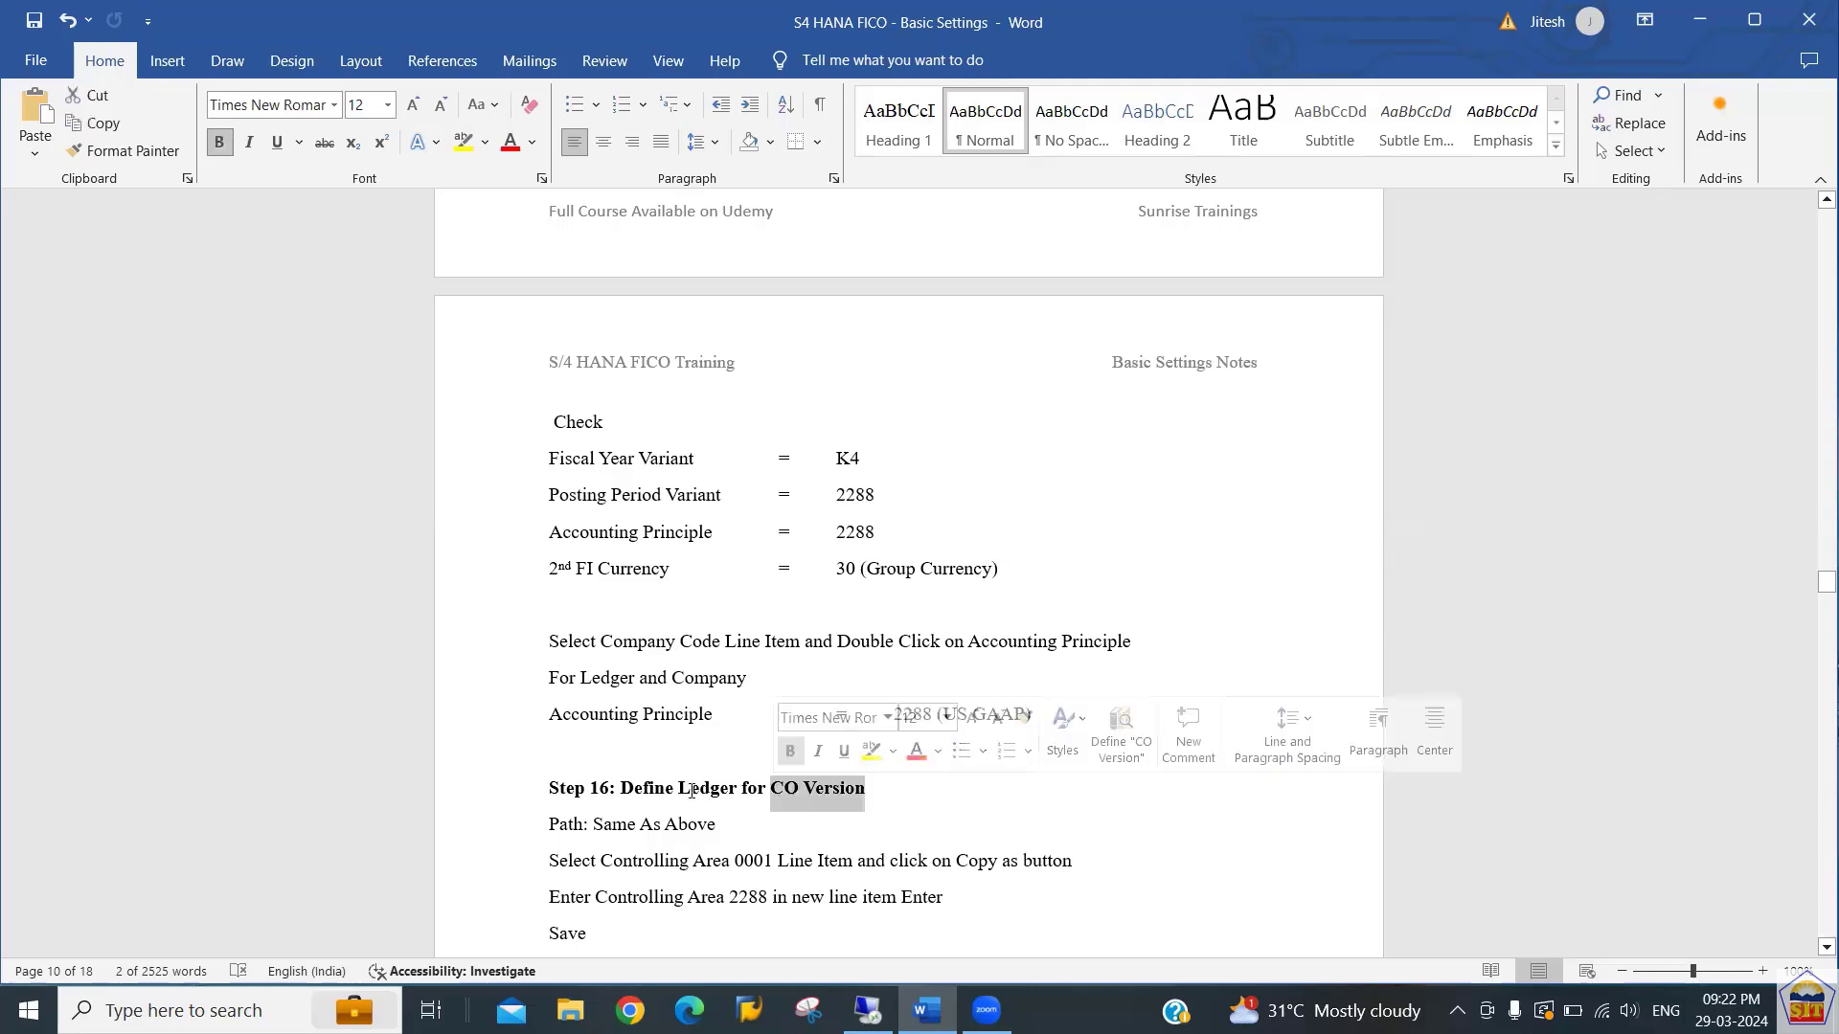
drag(642, 791, 737, 791)
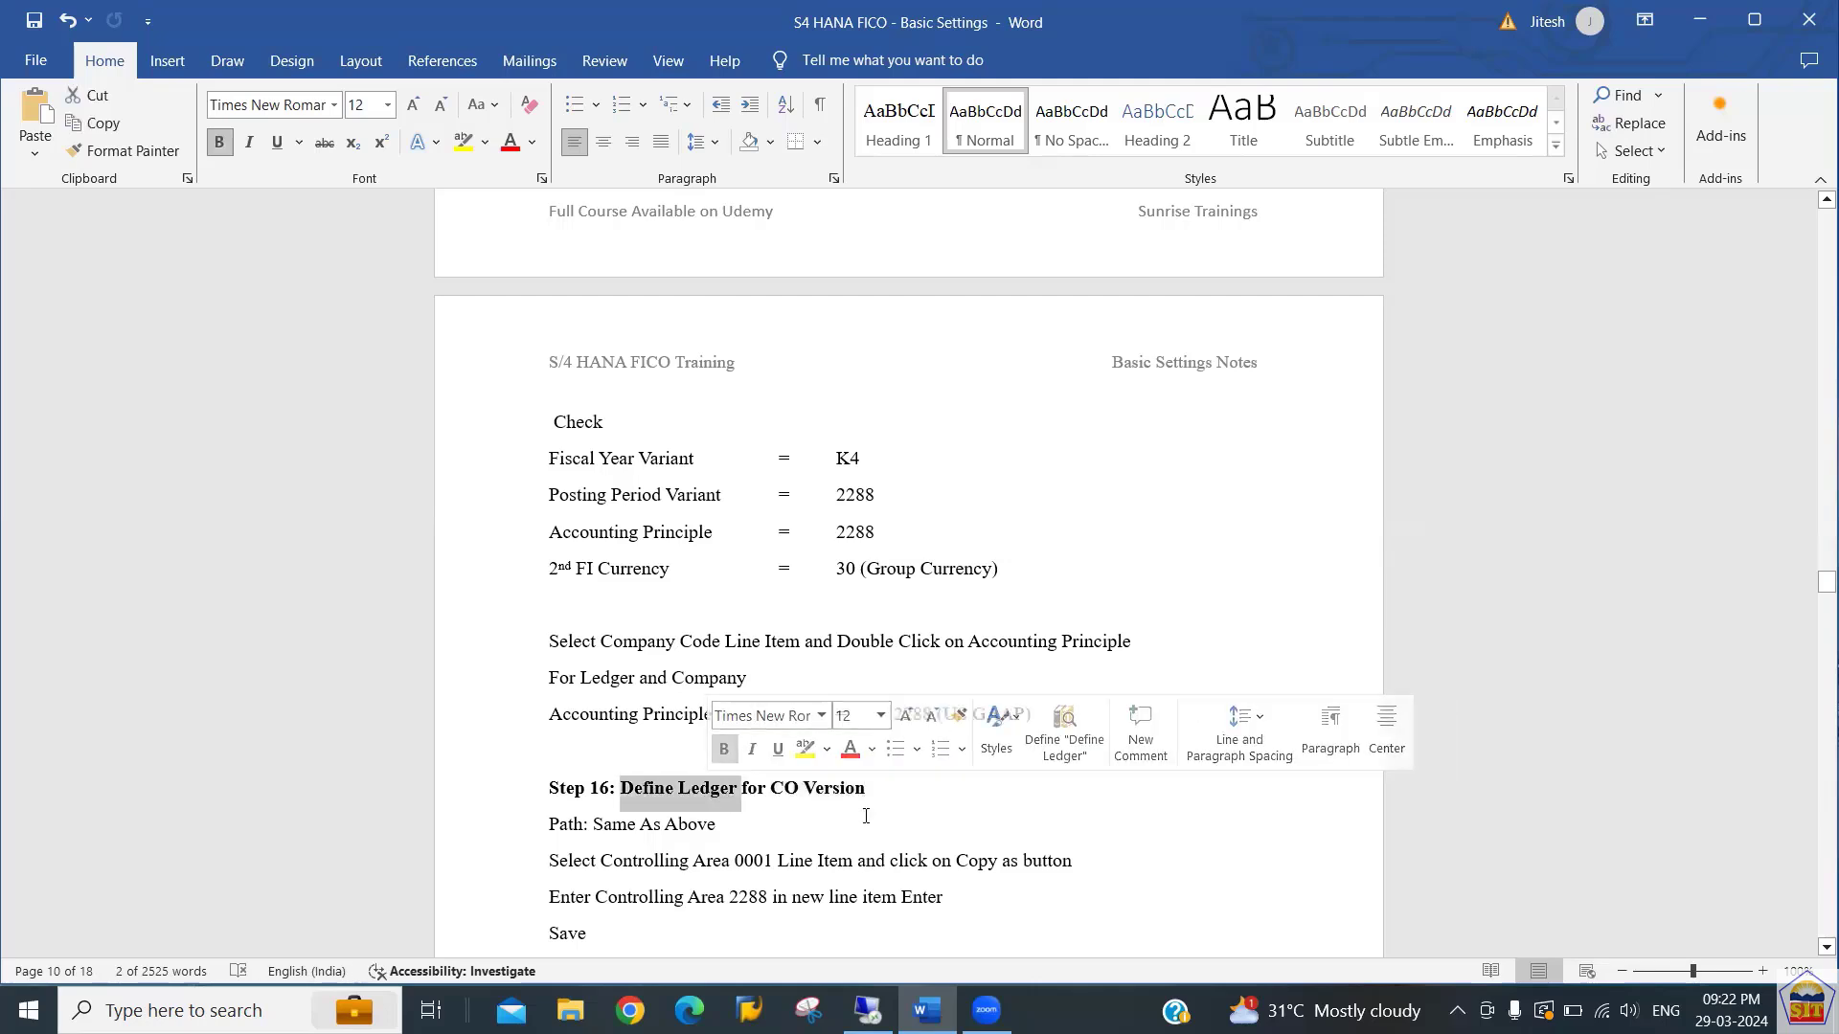
click(810, 822)
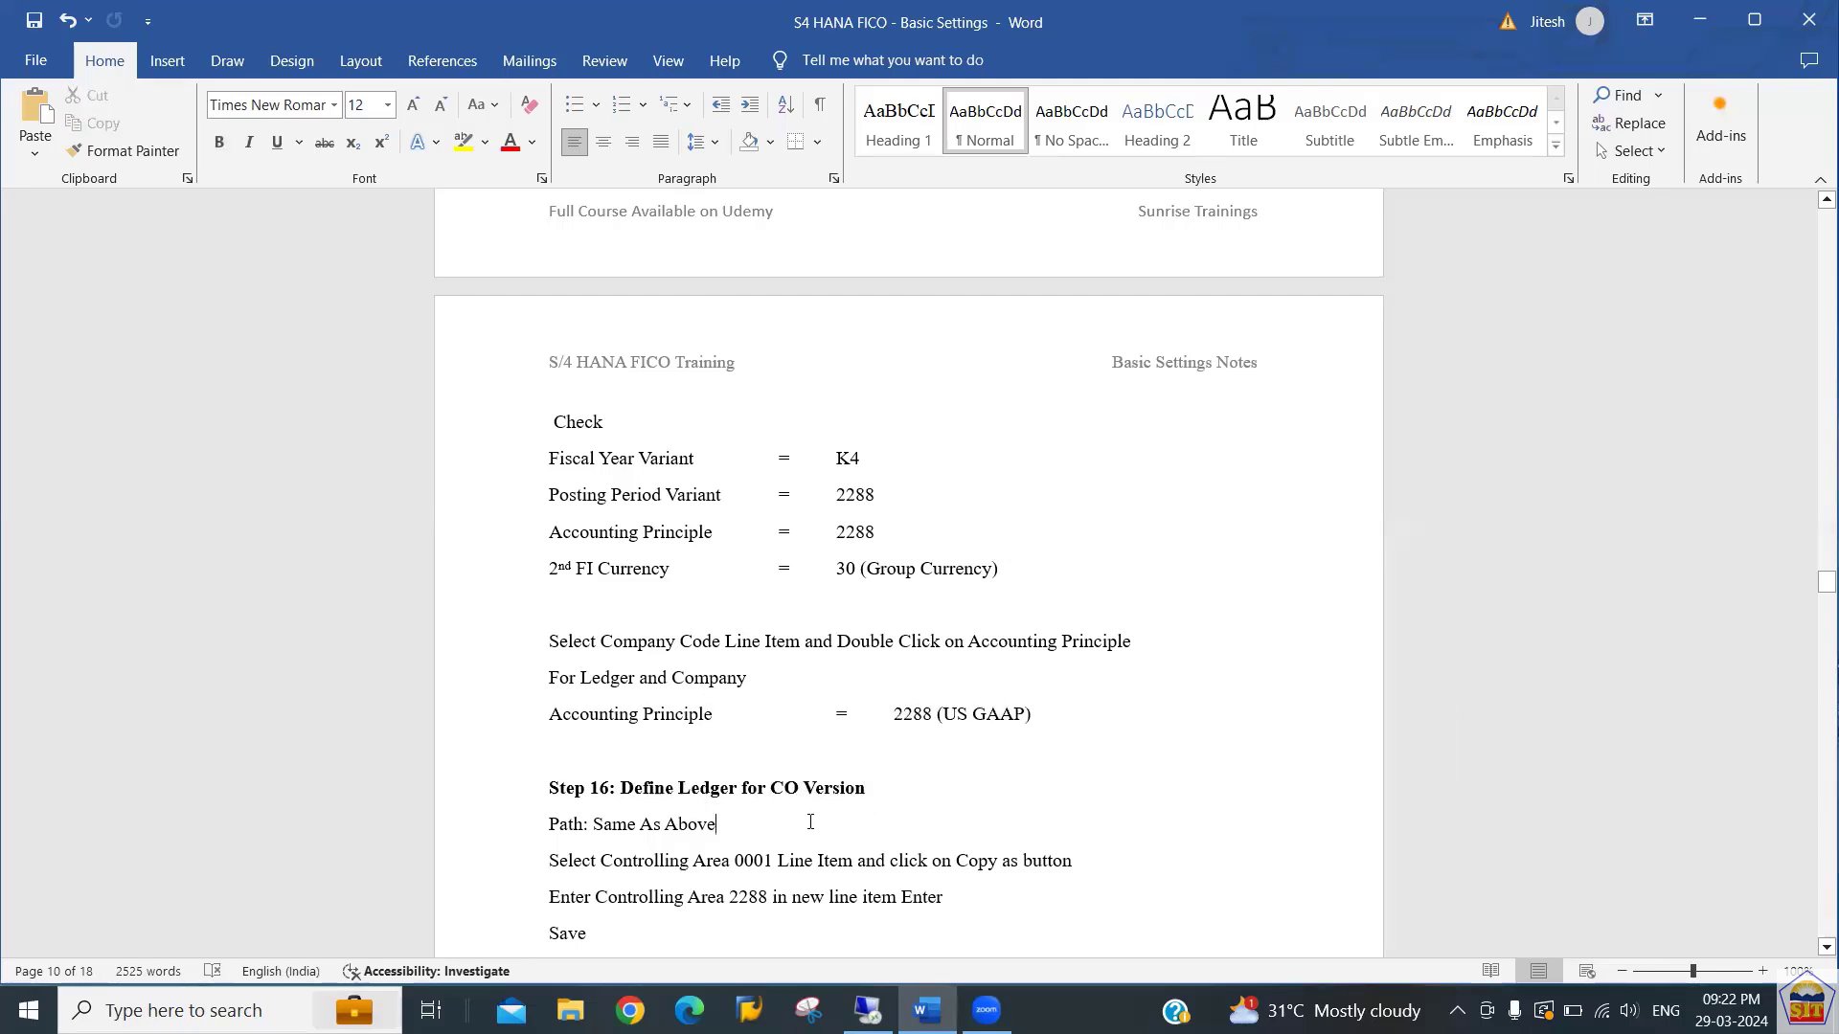
key(Up)
key(Left)
key(Left)
key(shift+Right)
key(shift+Right)
key(shift+Right)
key(shift+Right)
key(shift+Right)
key(shift+Right)
key(shift+Right)
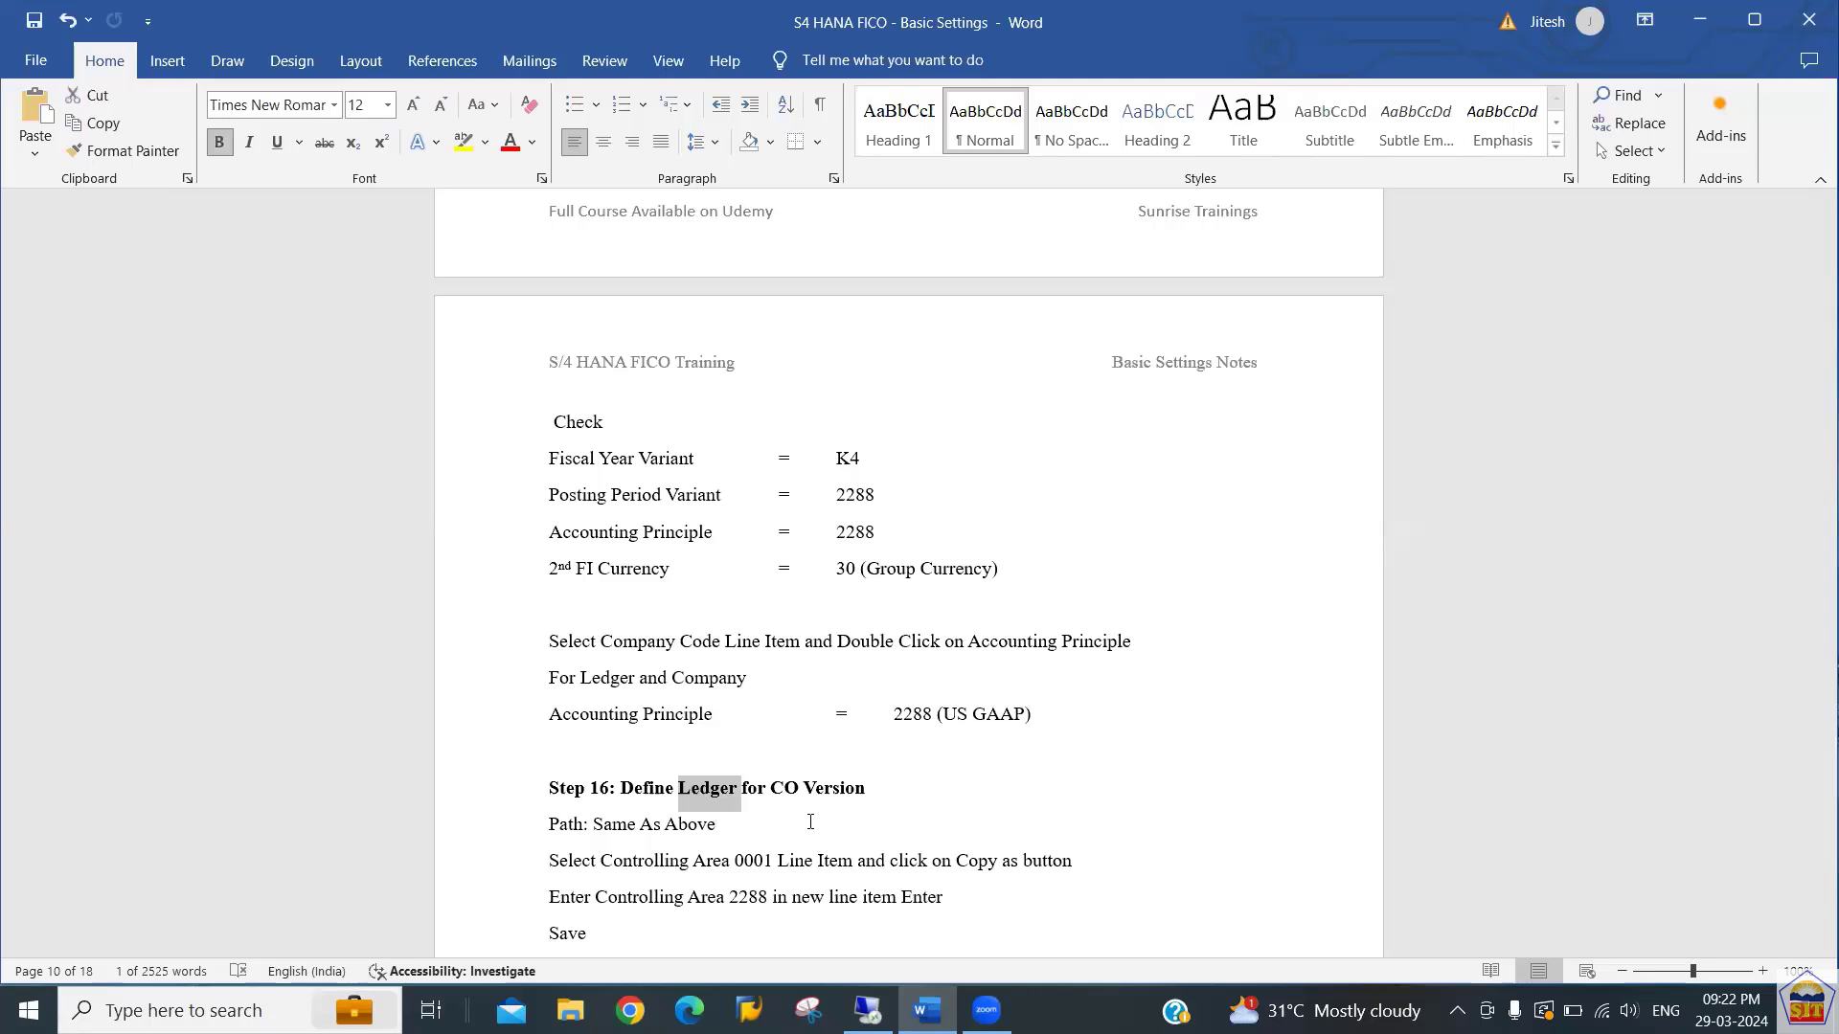
key(Left)
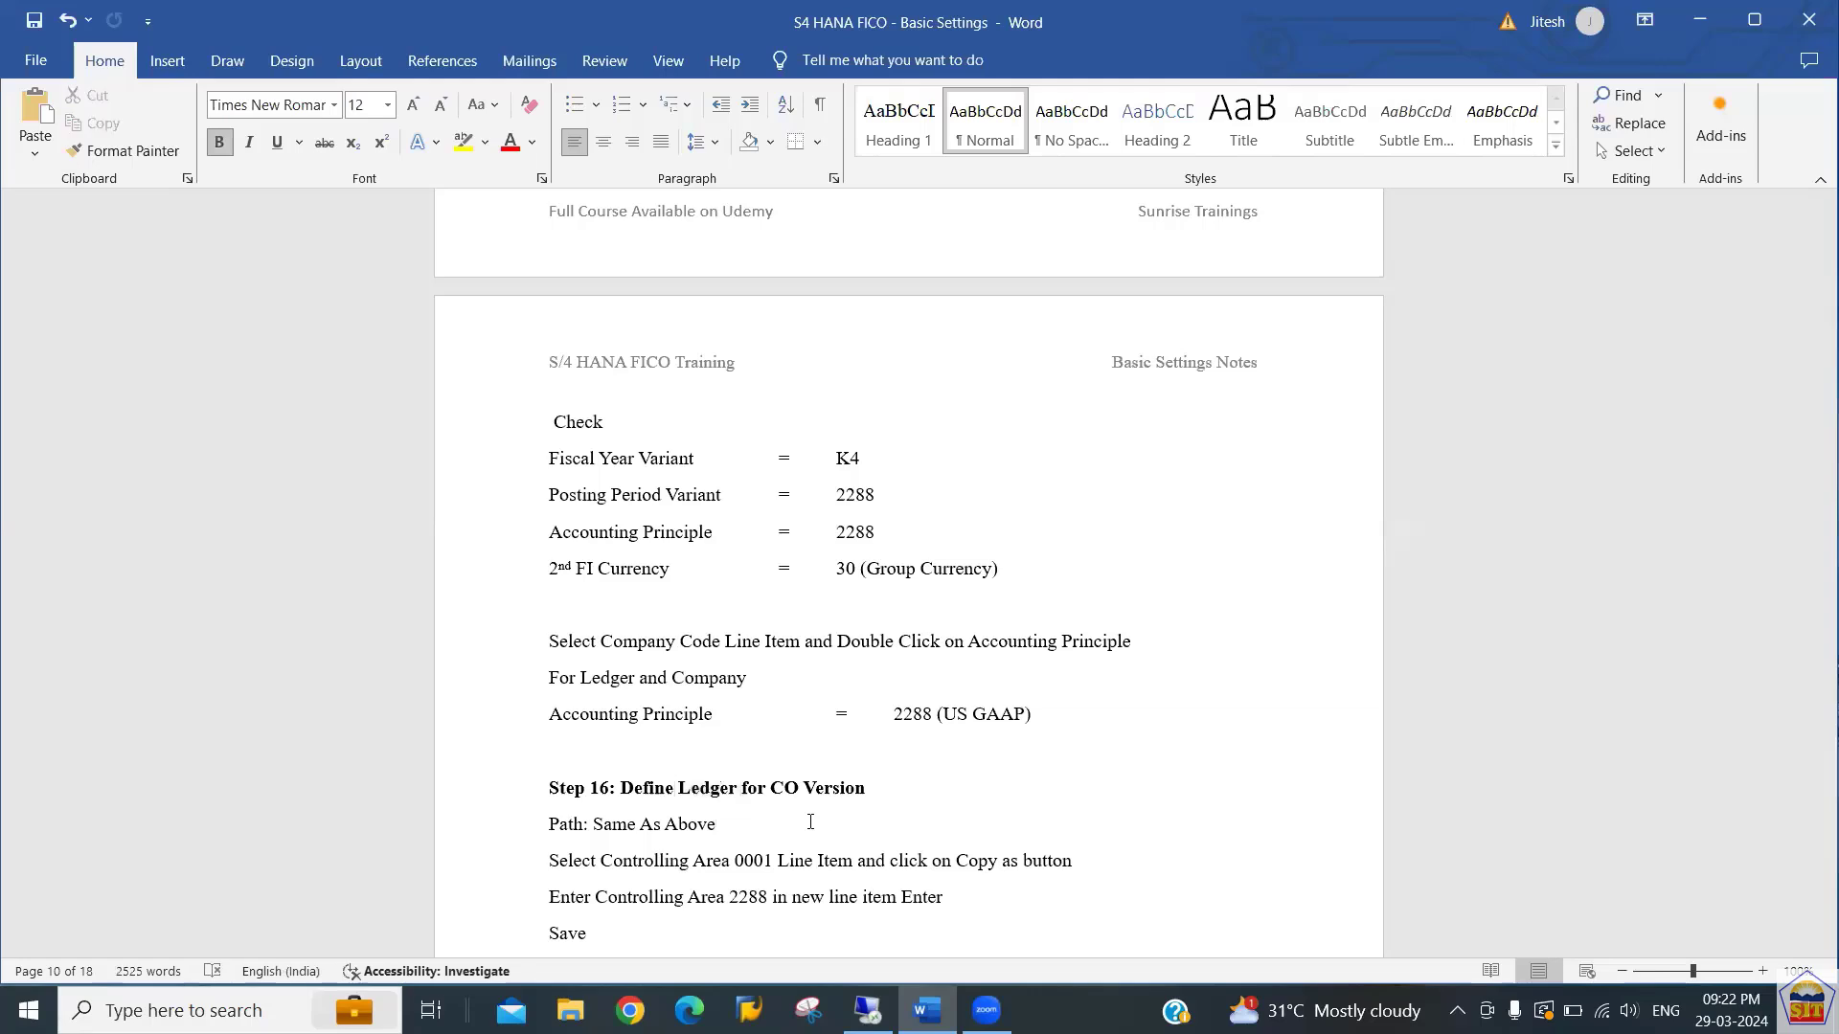
key(shift+Right)
key(shift+Right)
key(shift+Right)
key(shift+Right)
key(shift+Right)
key(shift+Right)
key(shift+Right)
key(shift+Right)
key(shift+Right)
key(shift+Right)
key(shift+Right)
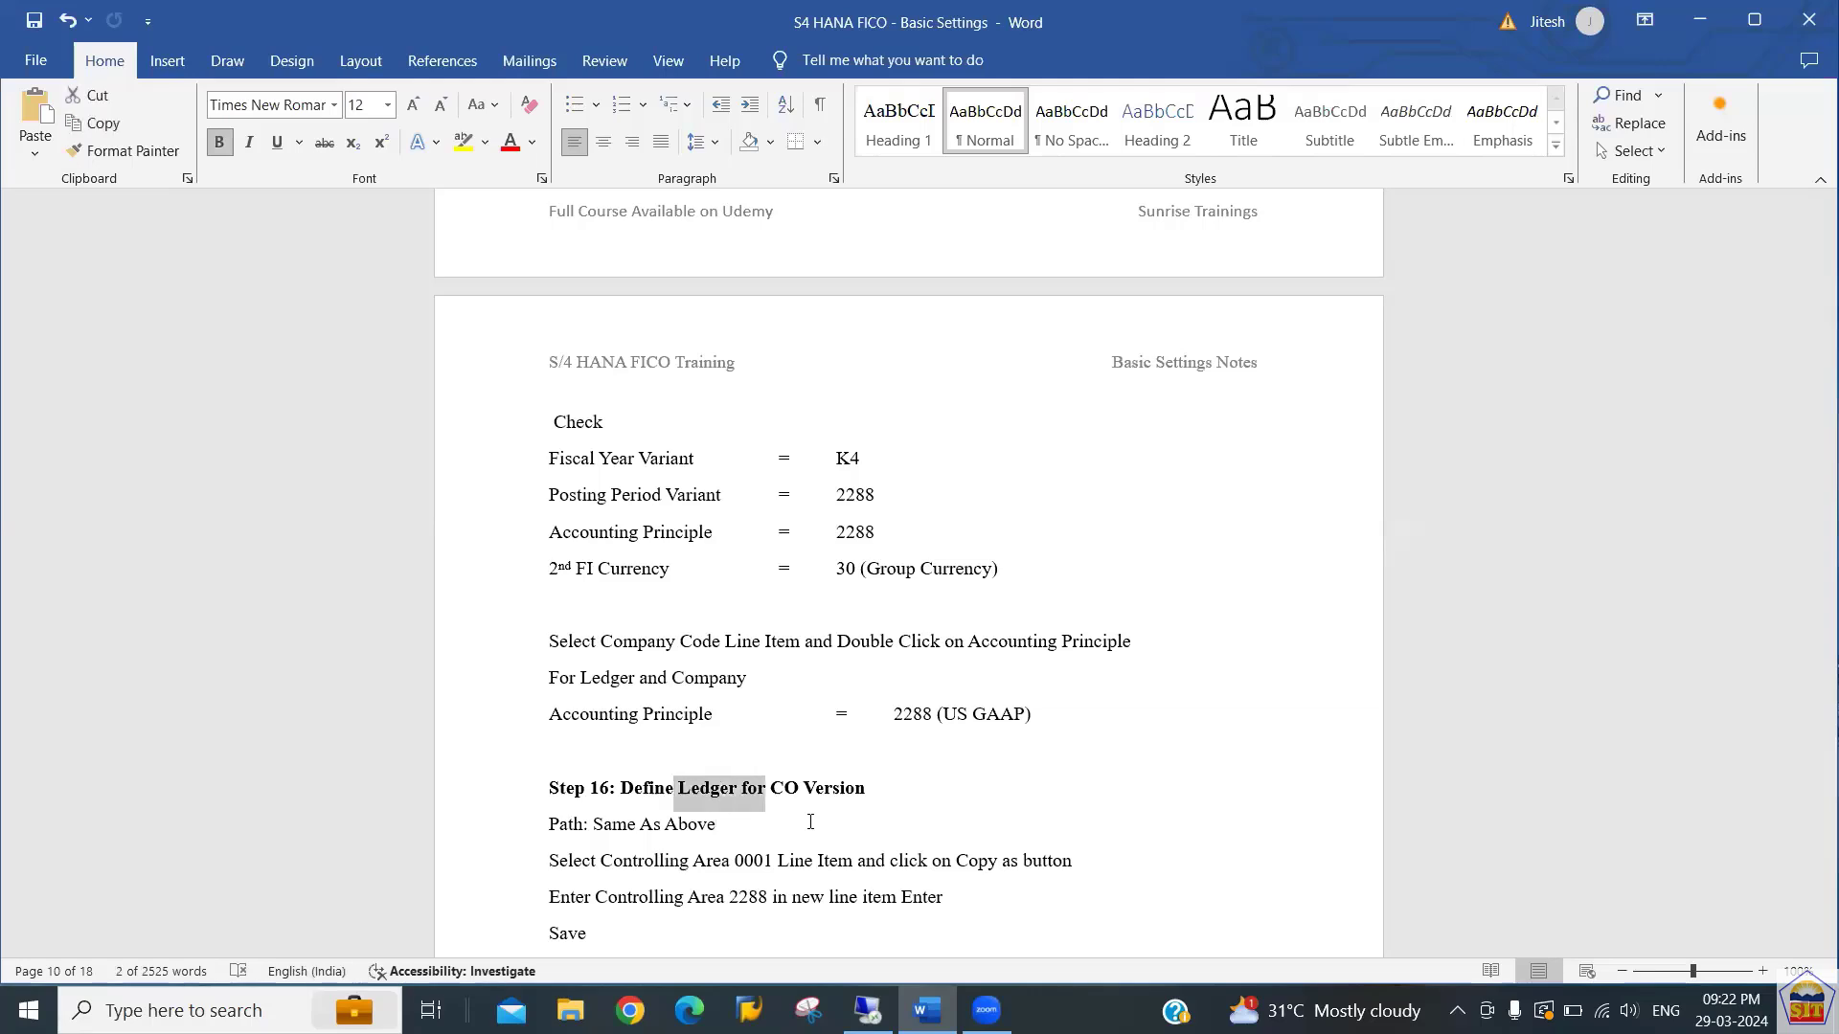
key(Right)
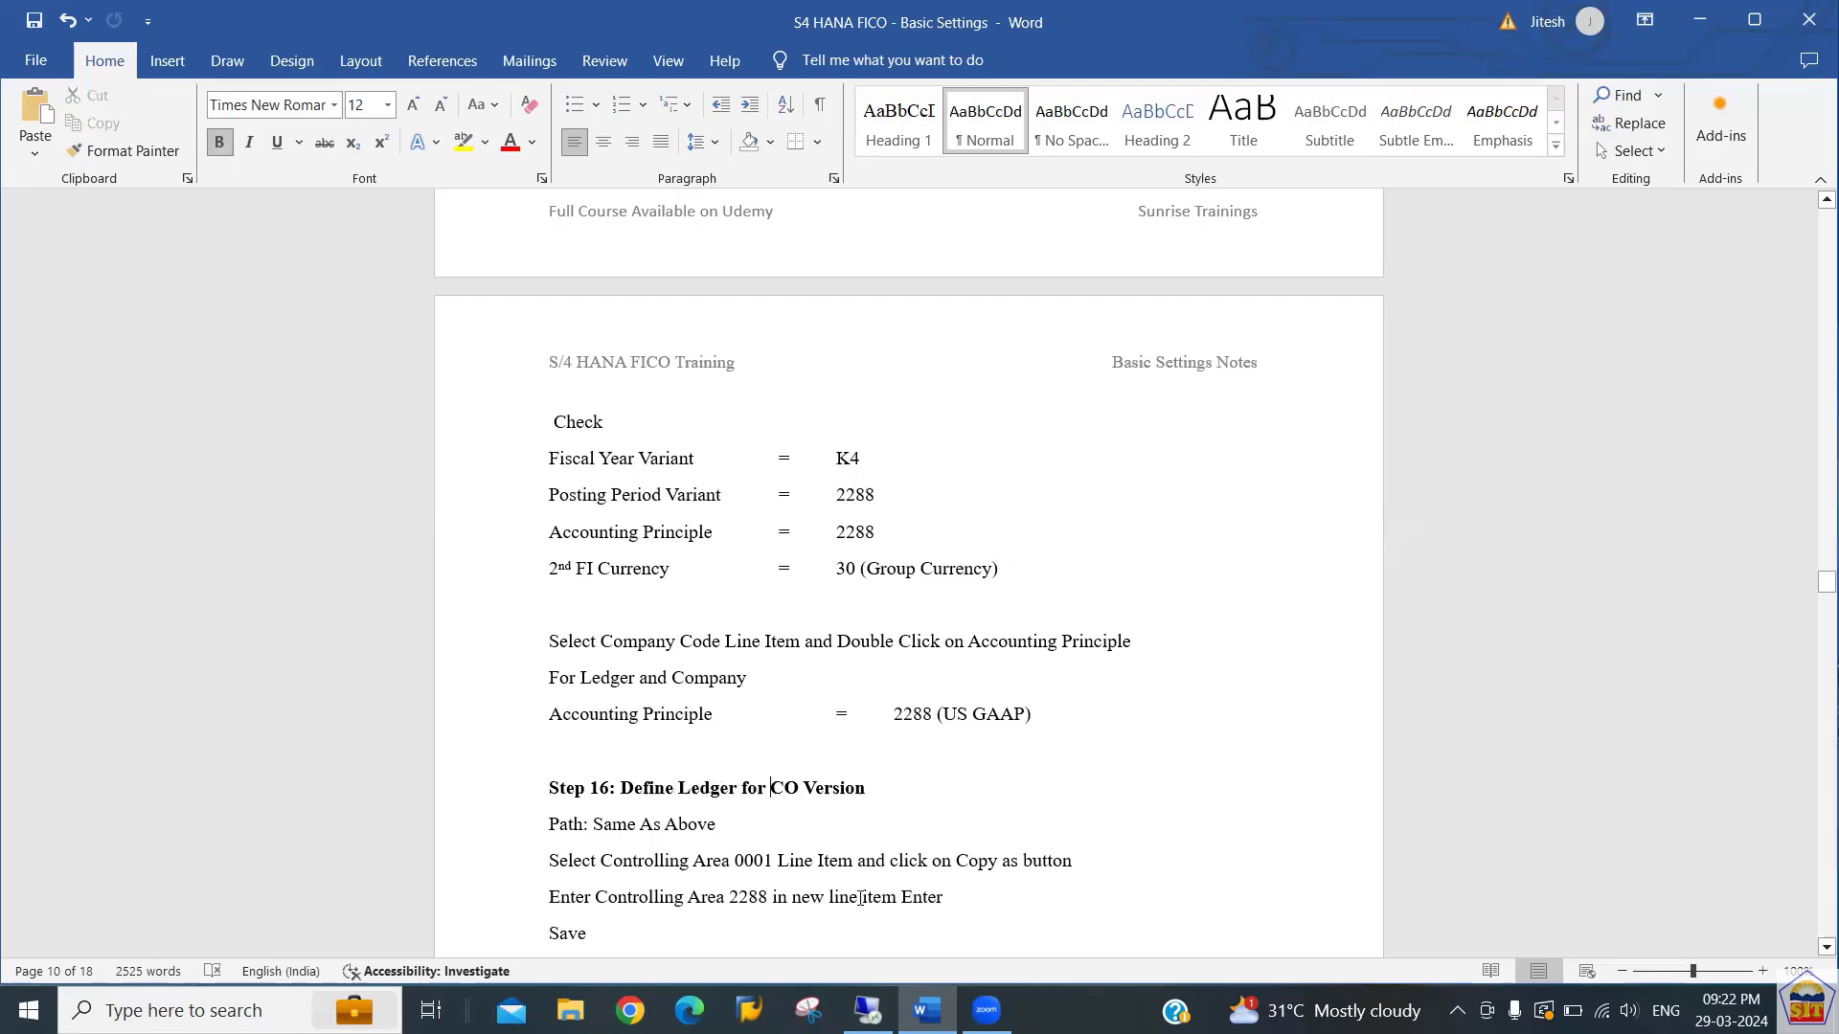
key(Down)
key(Down)
key(Down)
key(Down)
key(Down)
key(Down)
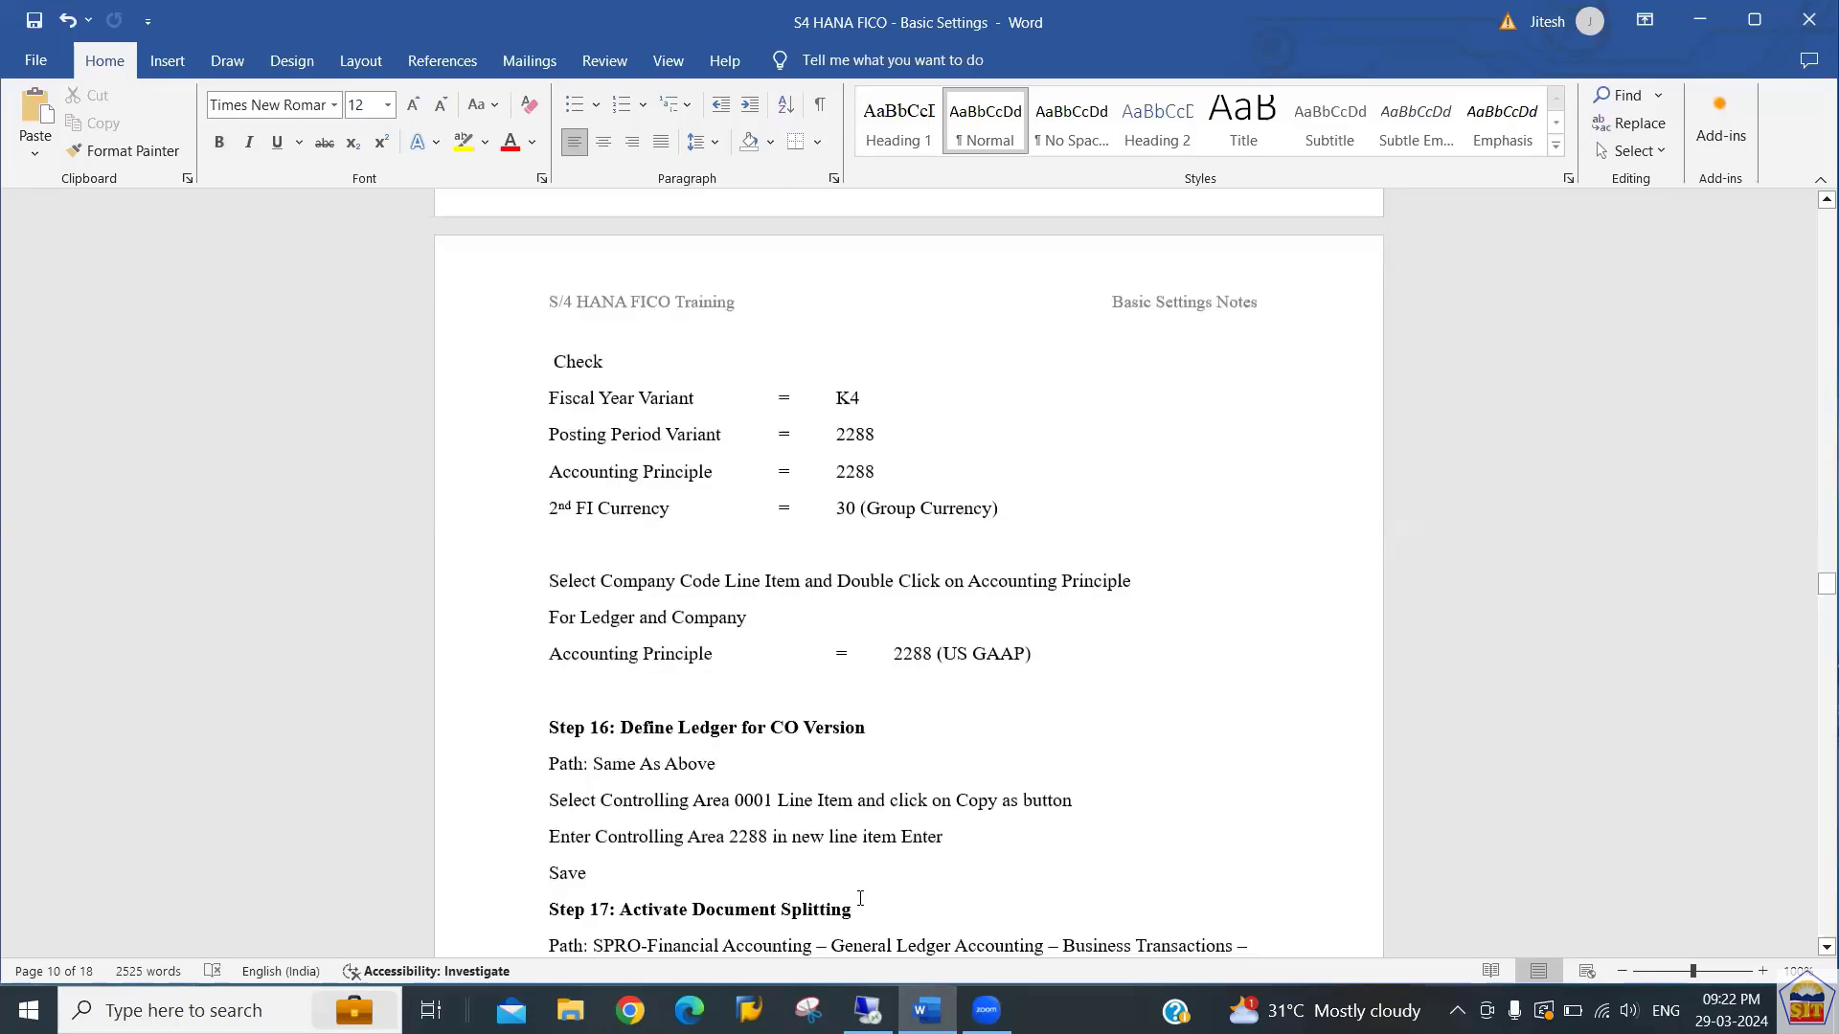
Switch back to the SAP session and leave the ledger settings for the IMG structure.
key(alt+Tab)
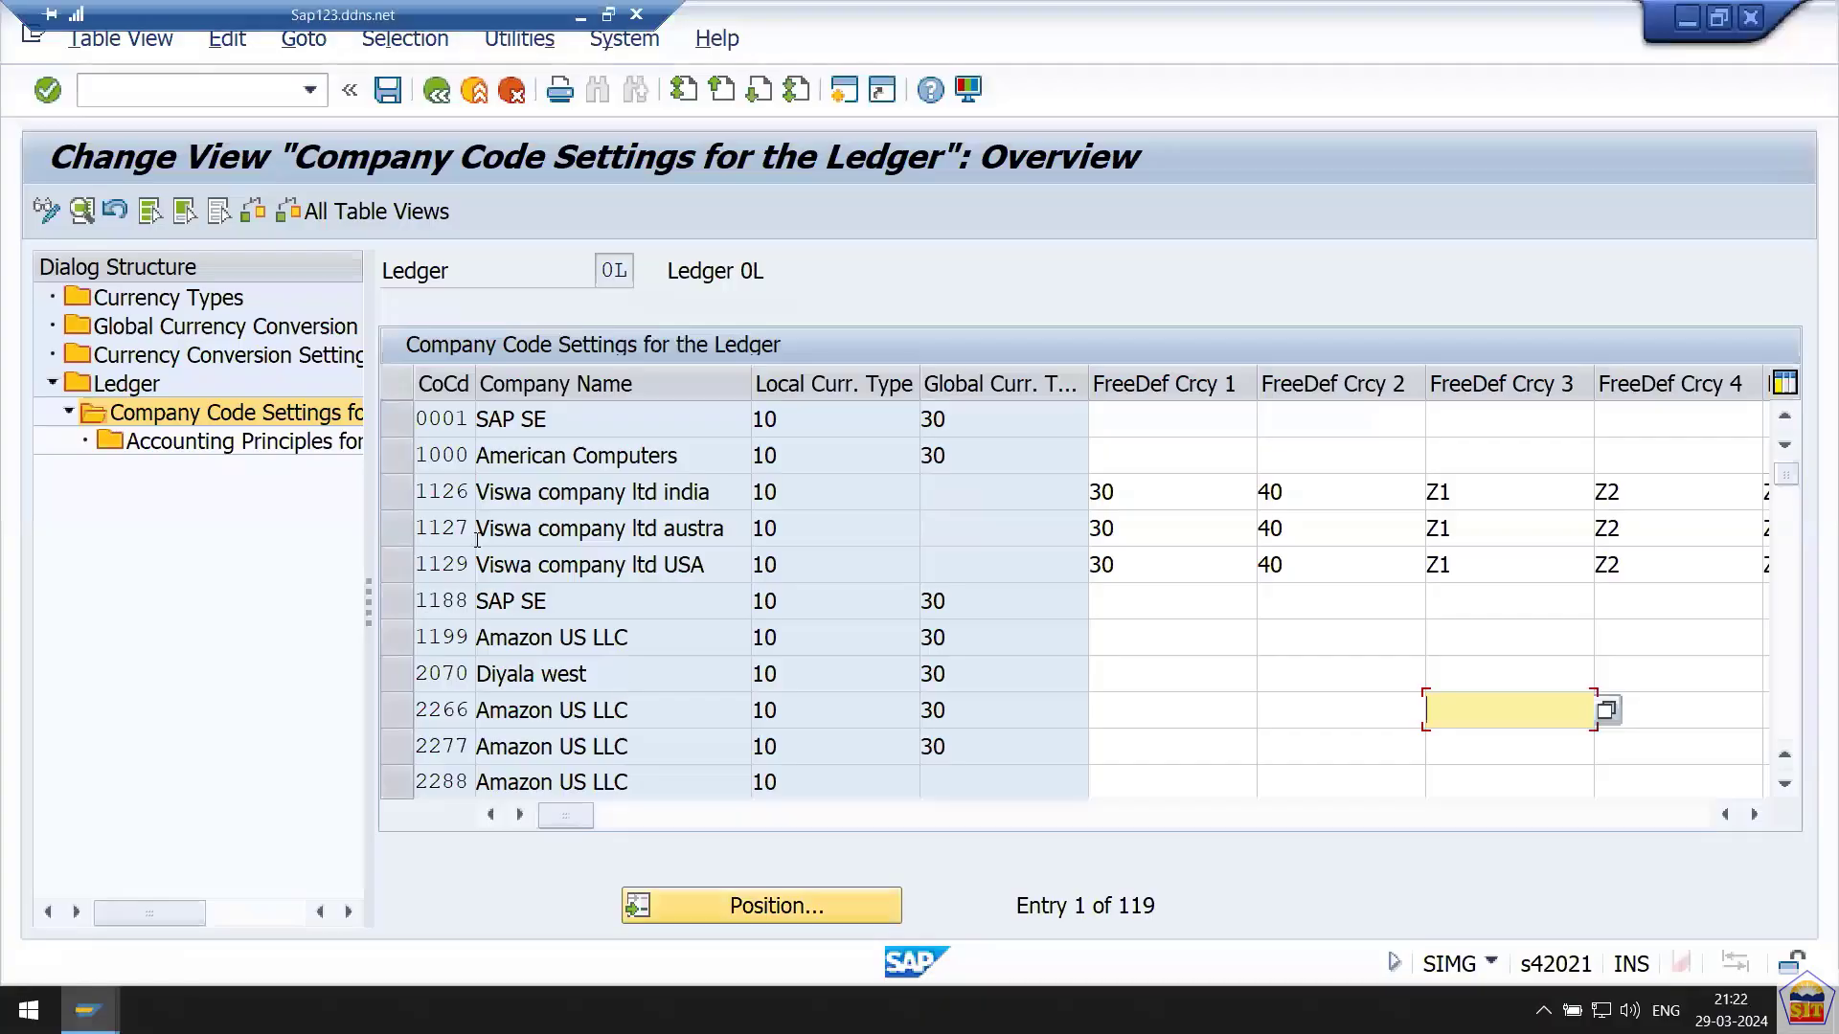
click(435, 90)
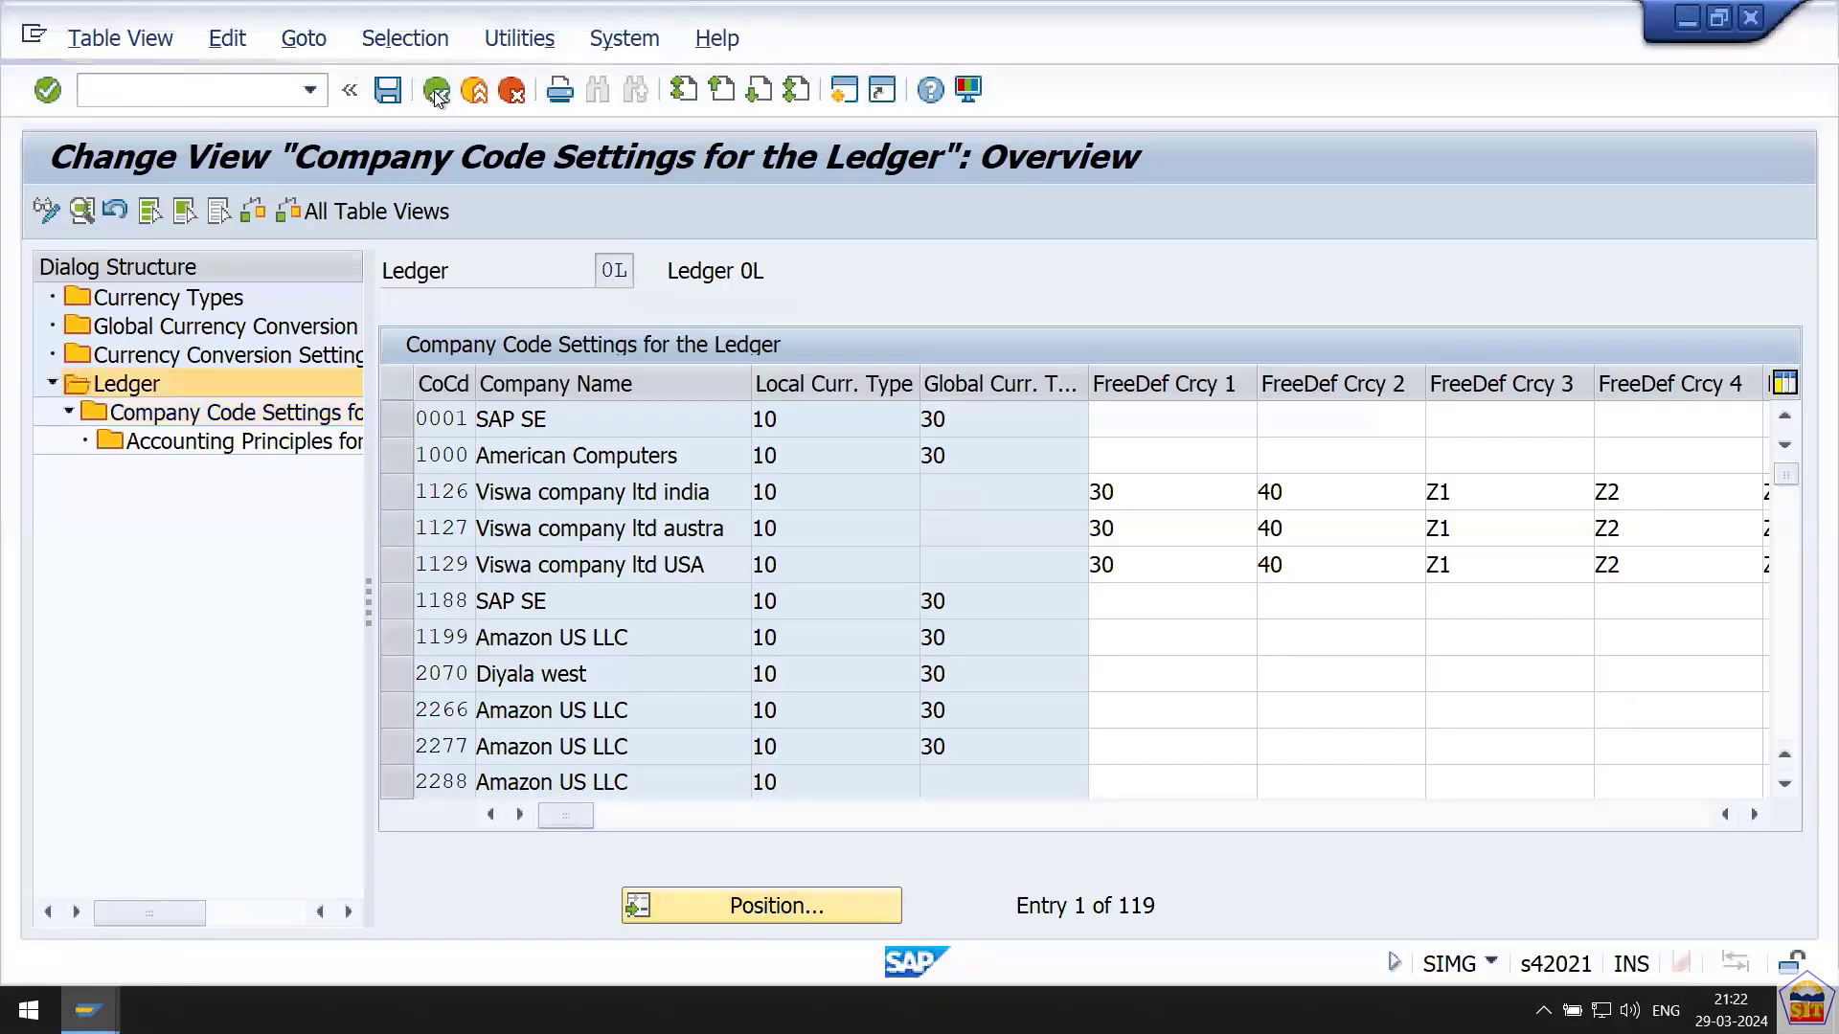
click(435, 90)
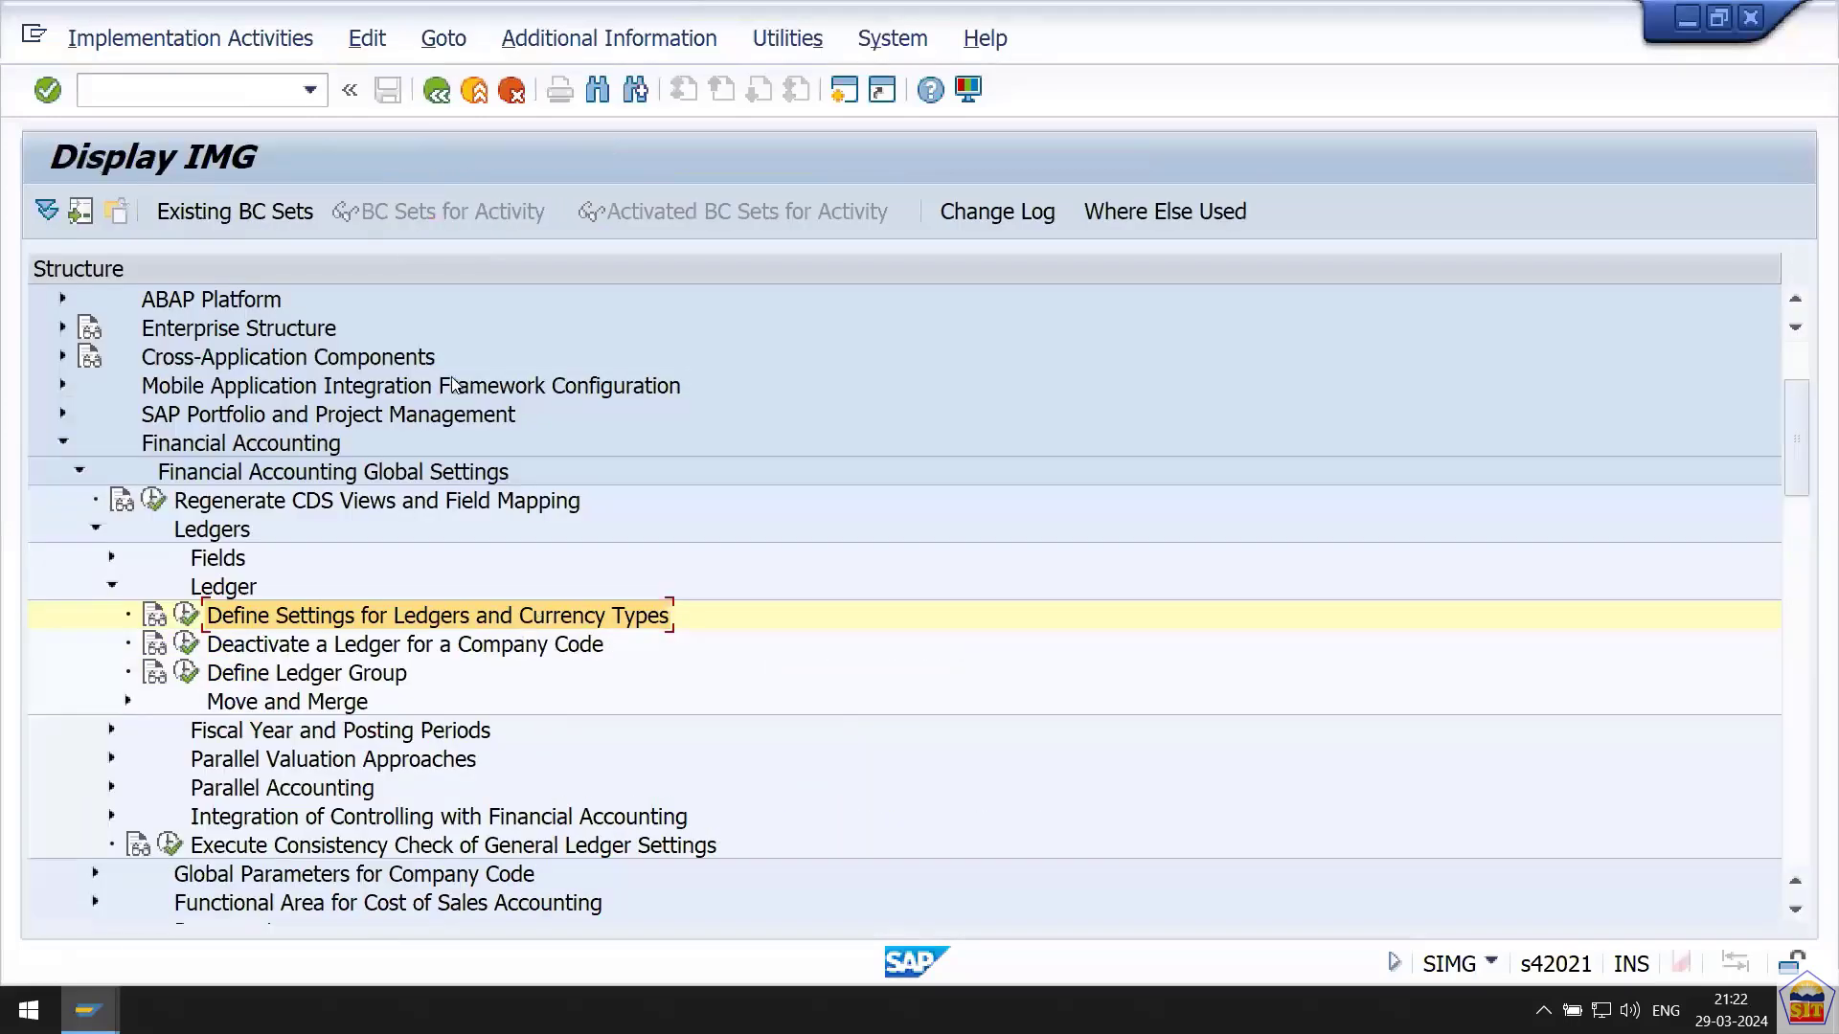
Collapse the Ledger, Ledgers, Financial Accounting Global Settings and Financial Accounting nodes, and move on down the IMG structure.
key(Up)
key(Up)
key(Down)
key(Left)
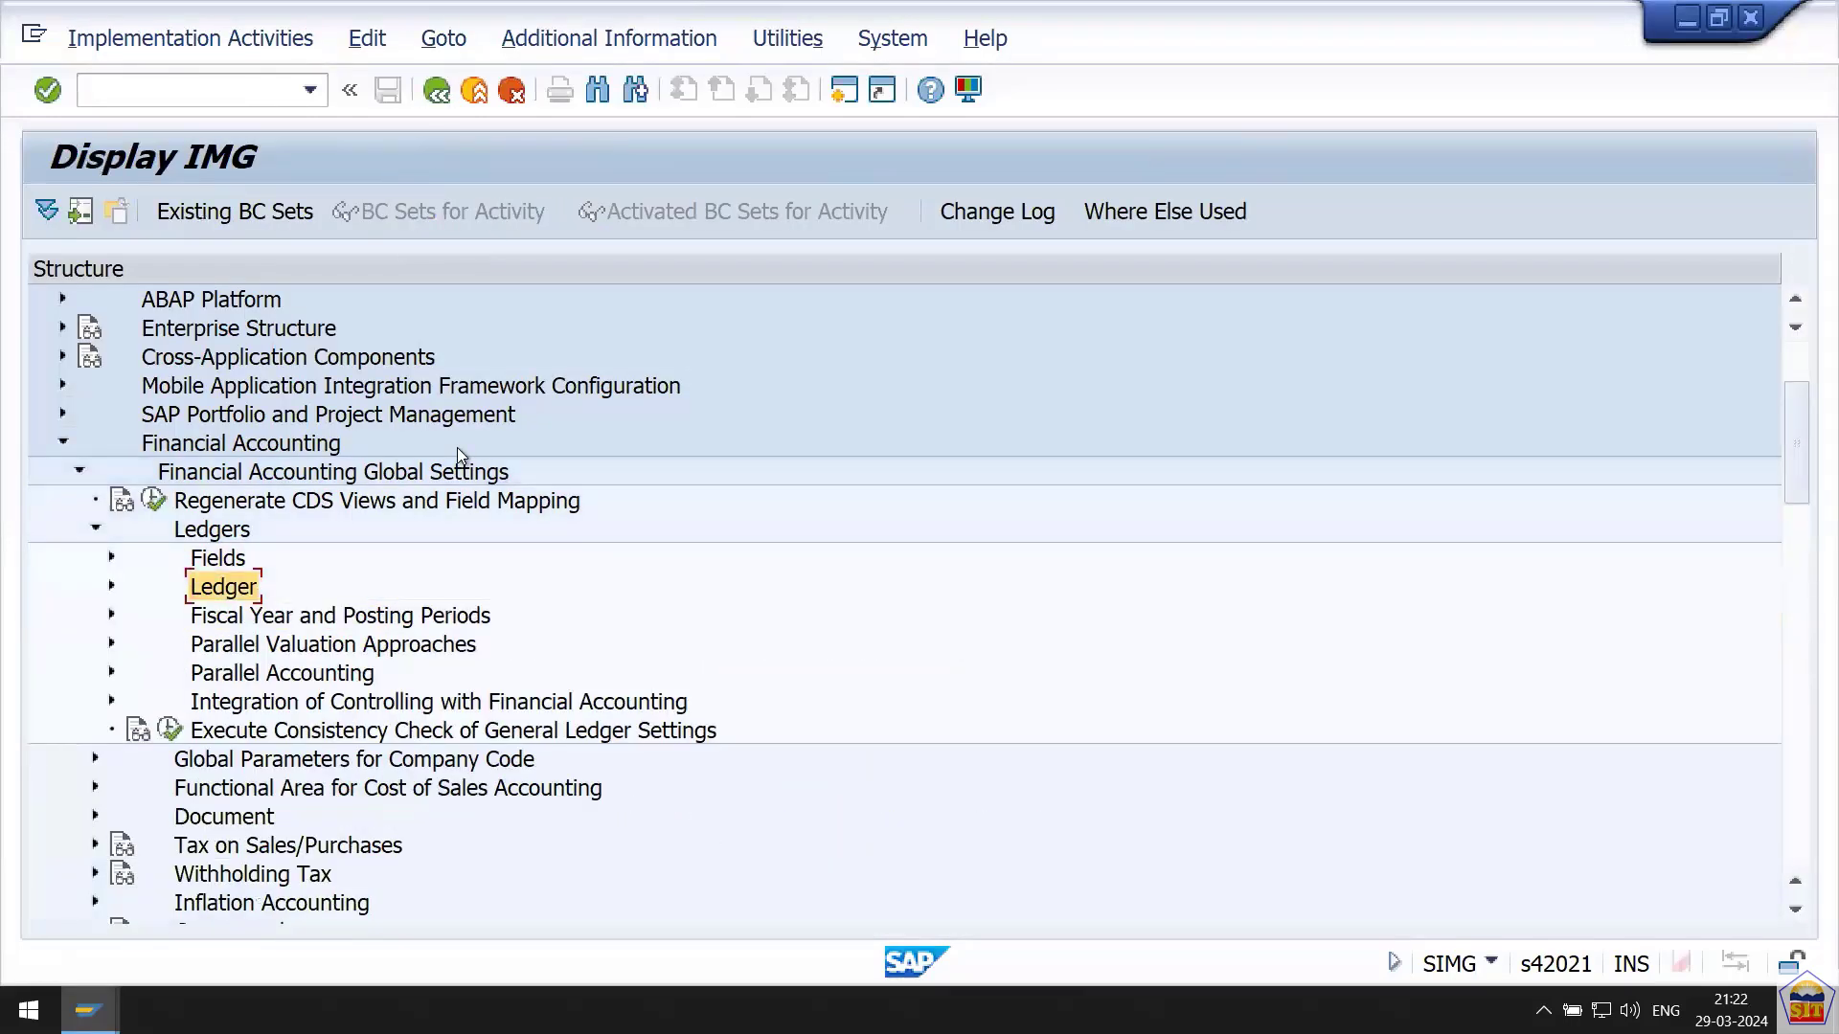
key(Up)
key(Up)
key(Left)
key(Up)
key(Up)
key(Left)
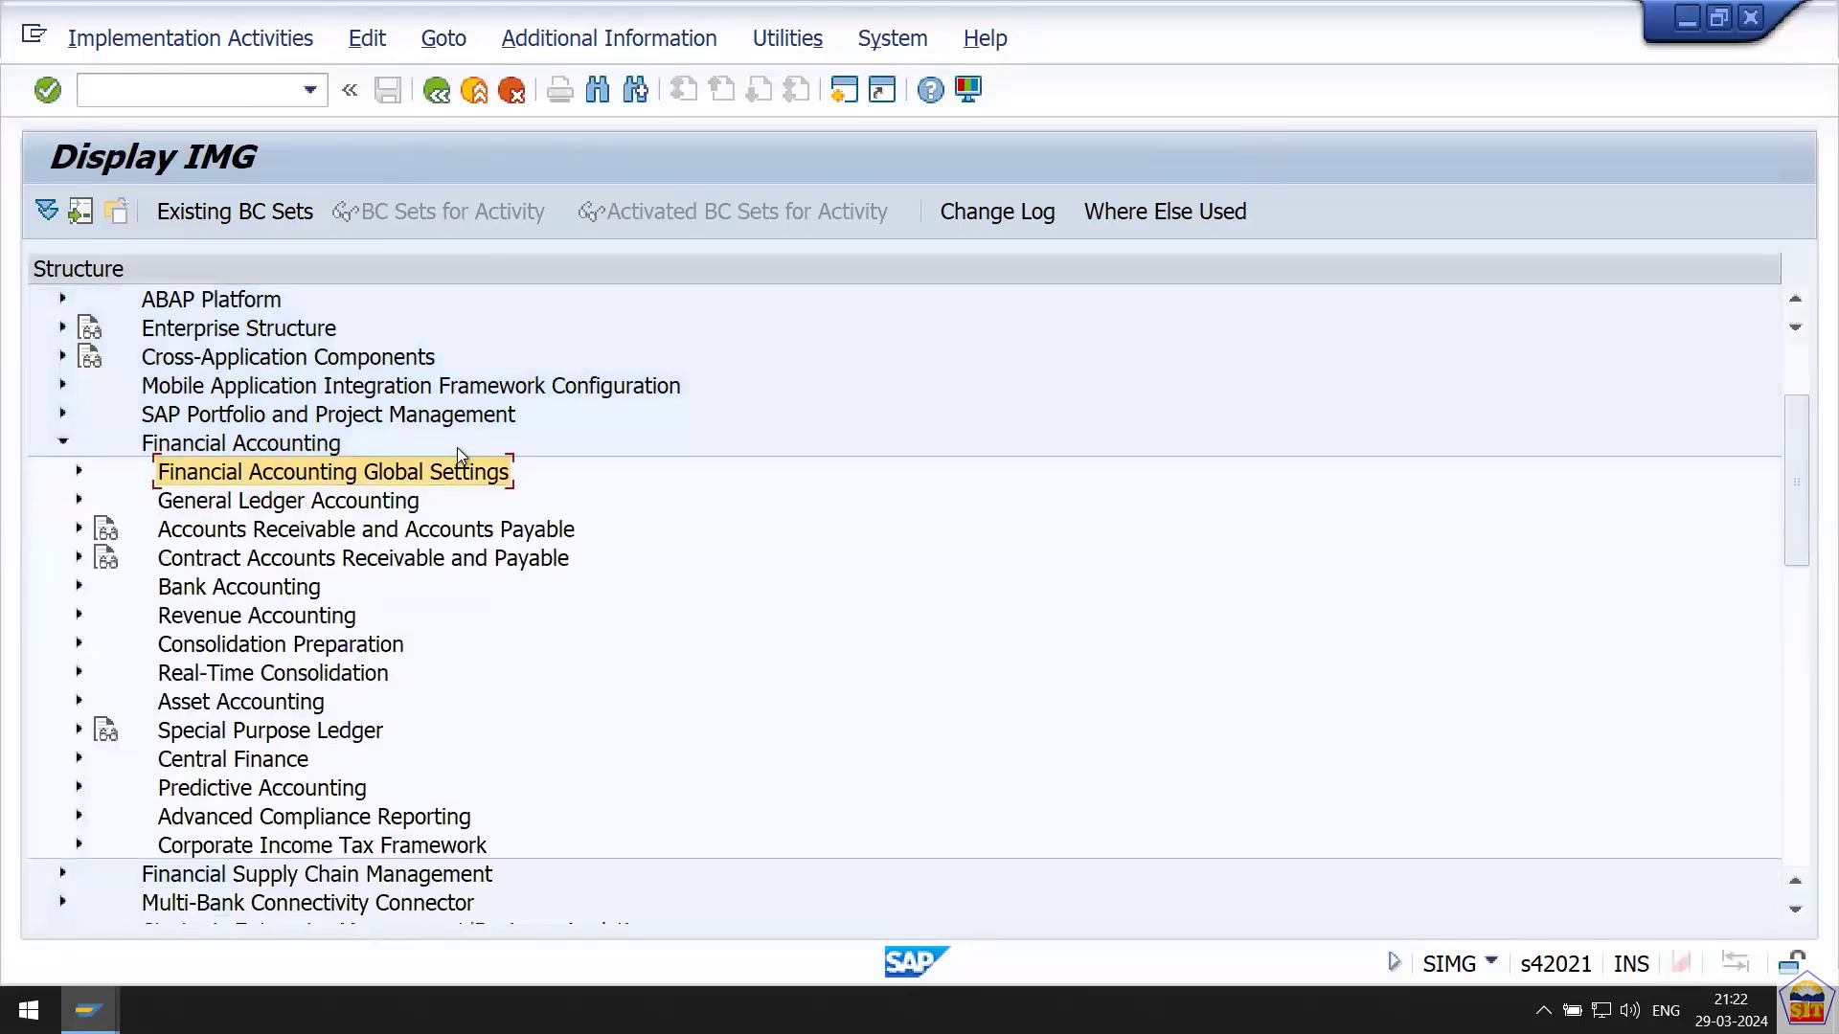
key(Up)
key(Left)
key(Down)
key(Down)
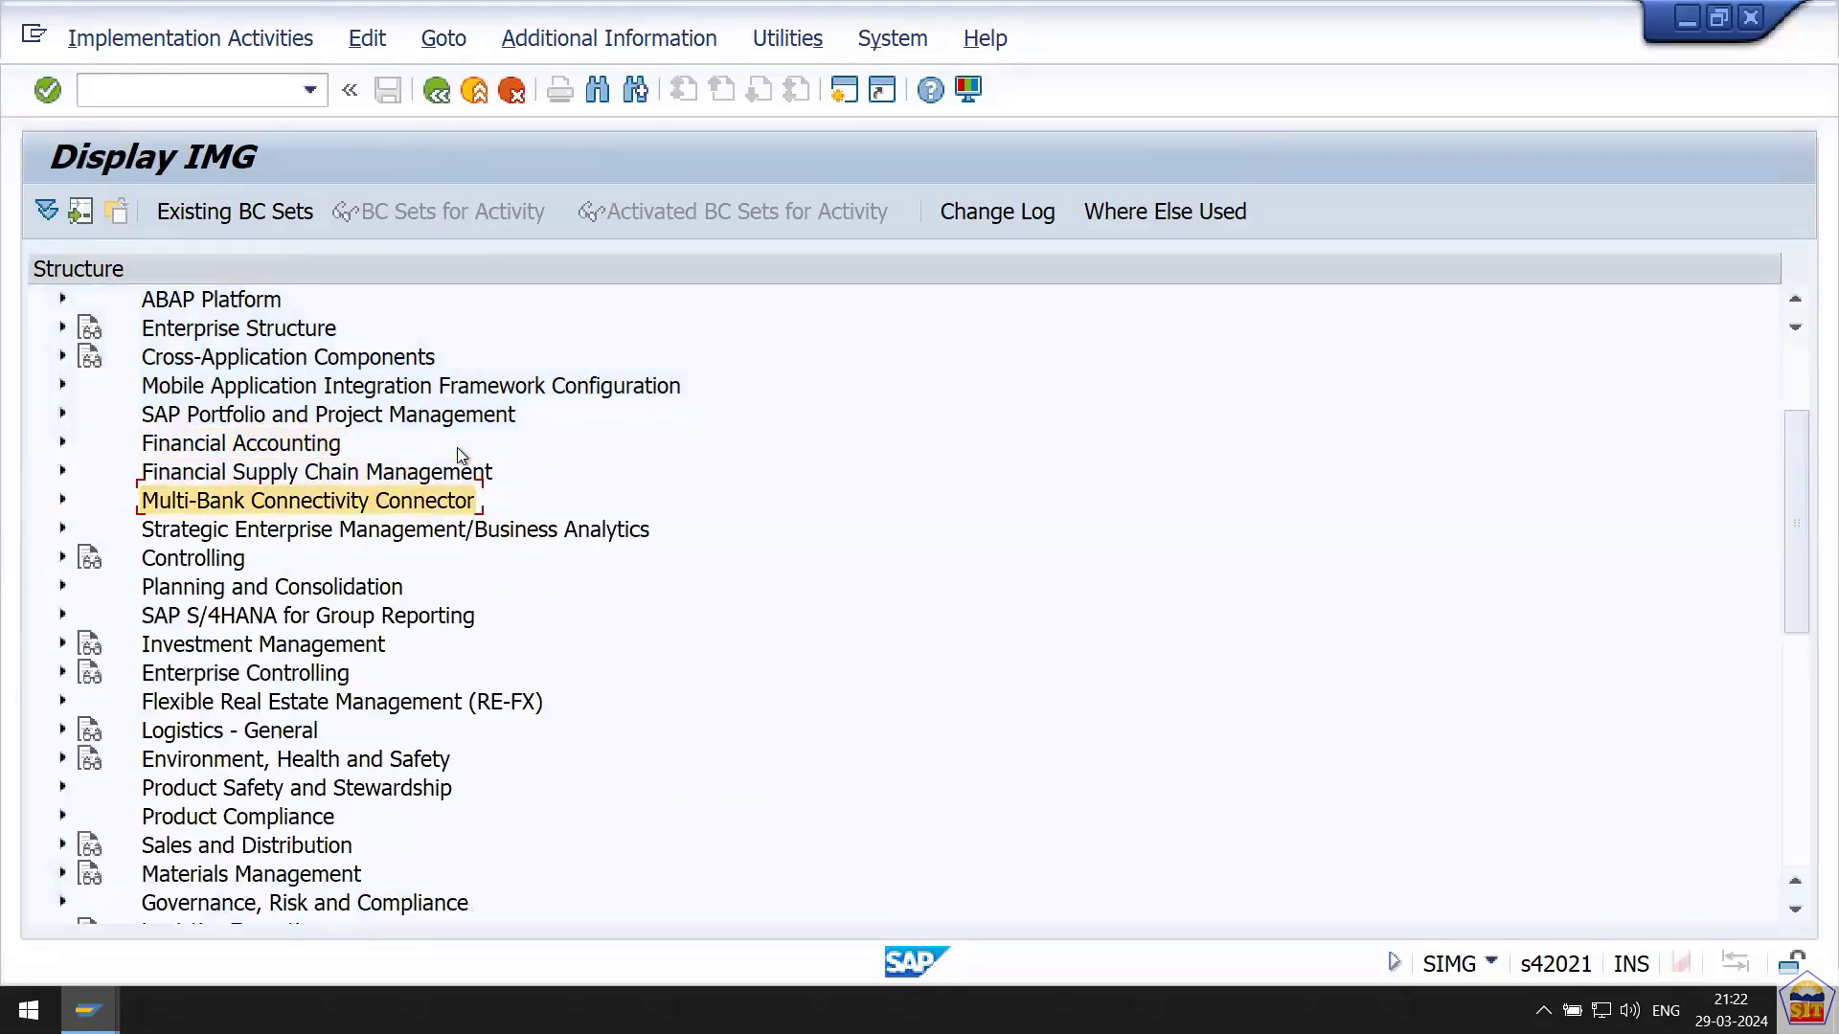
Expand Controlling, General Controlling and Organization in the IMG structure.
key(Down)
key(Down)
key(Down)
key(Up)
key(Right)
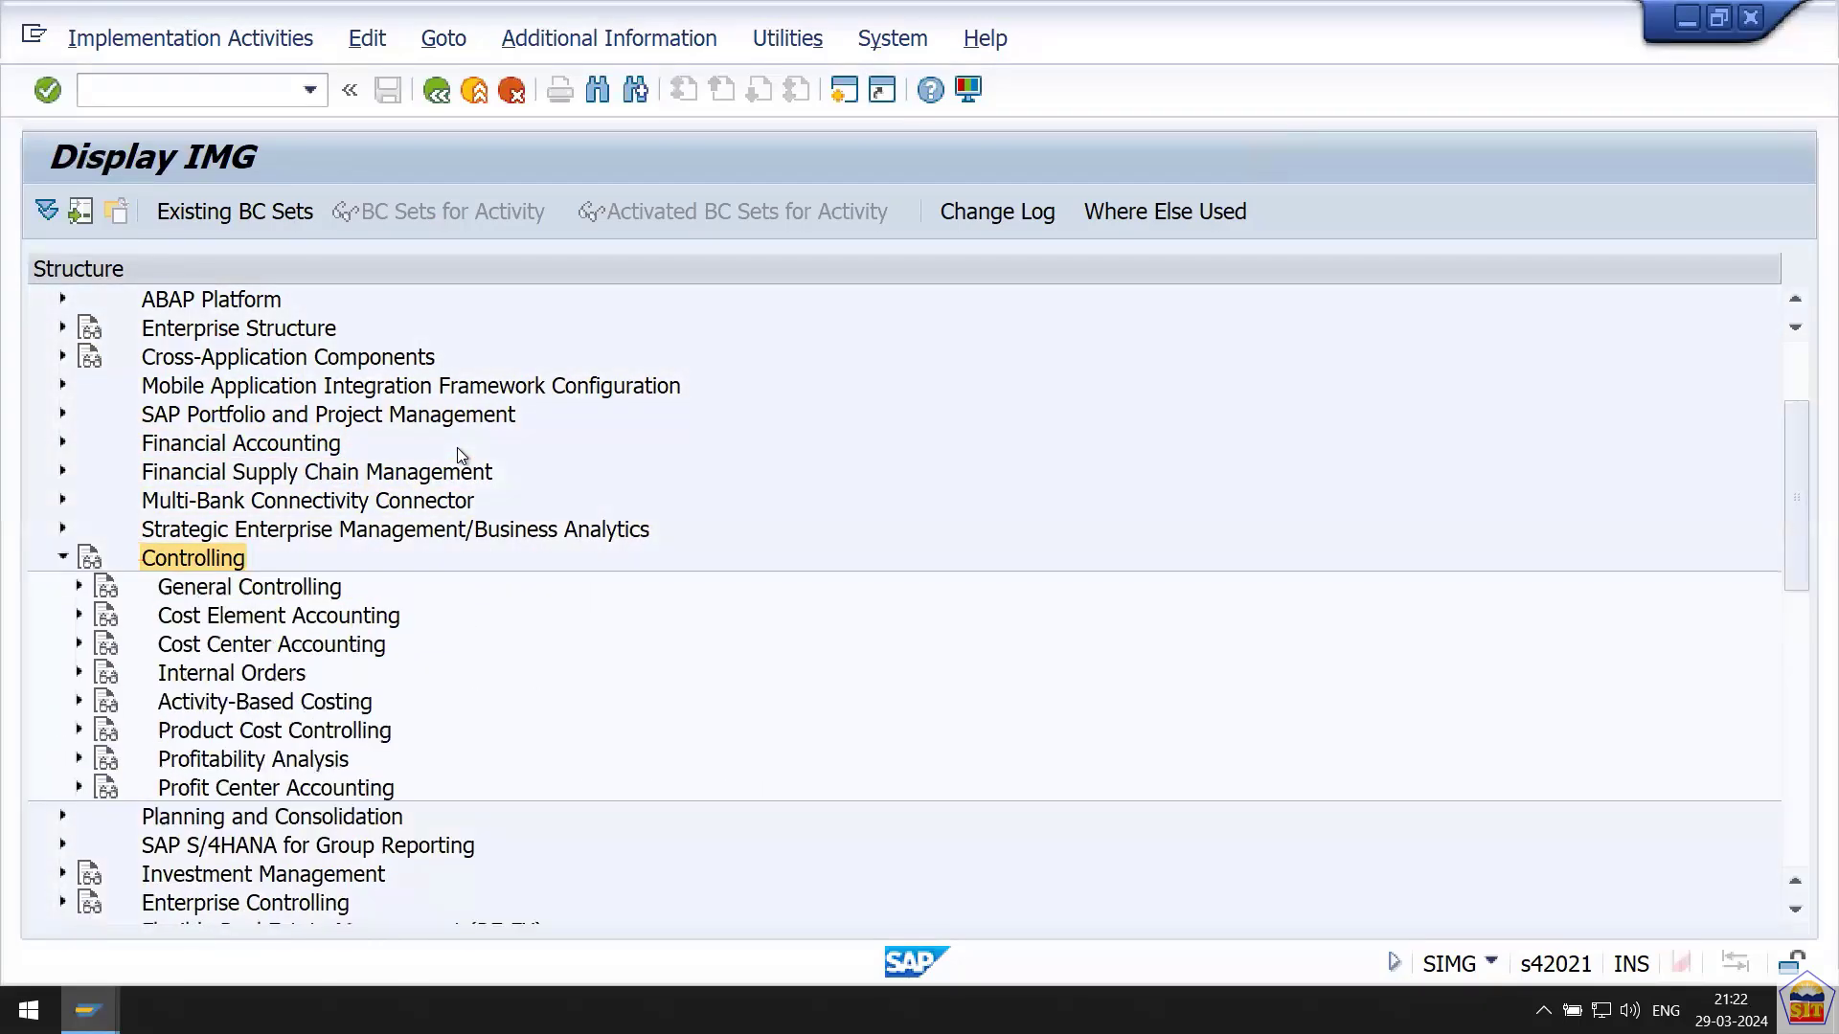
key(Down)
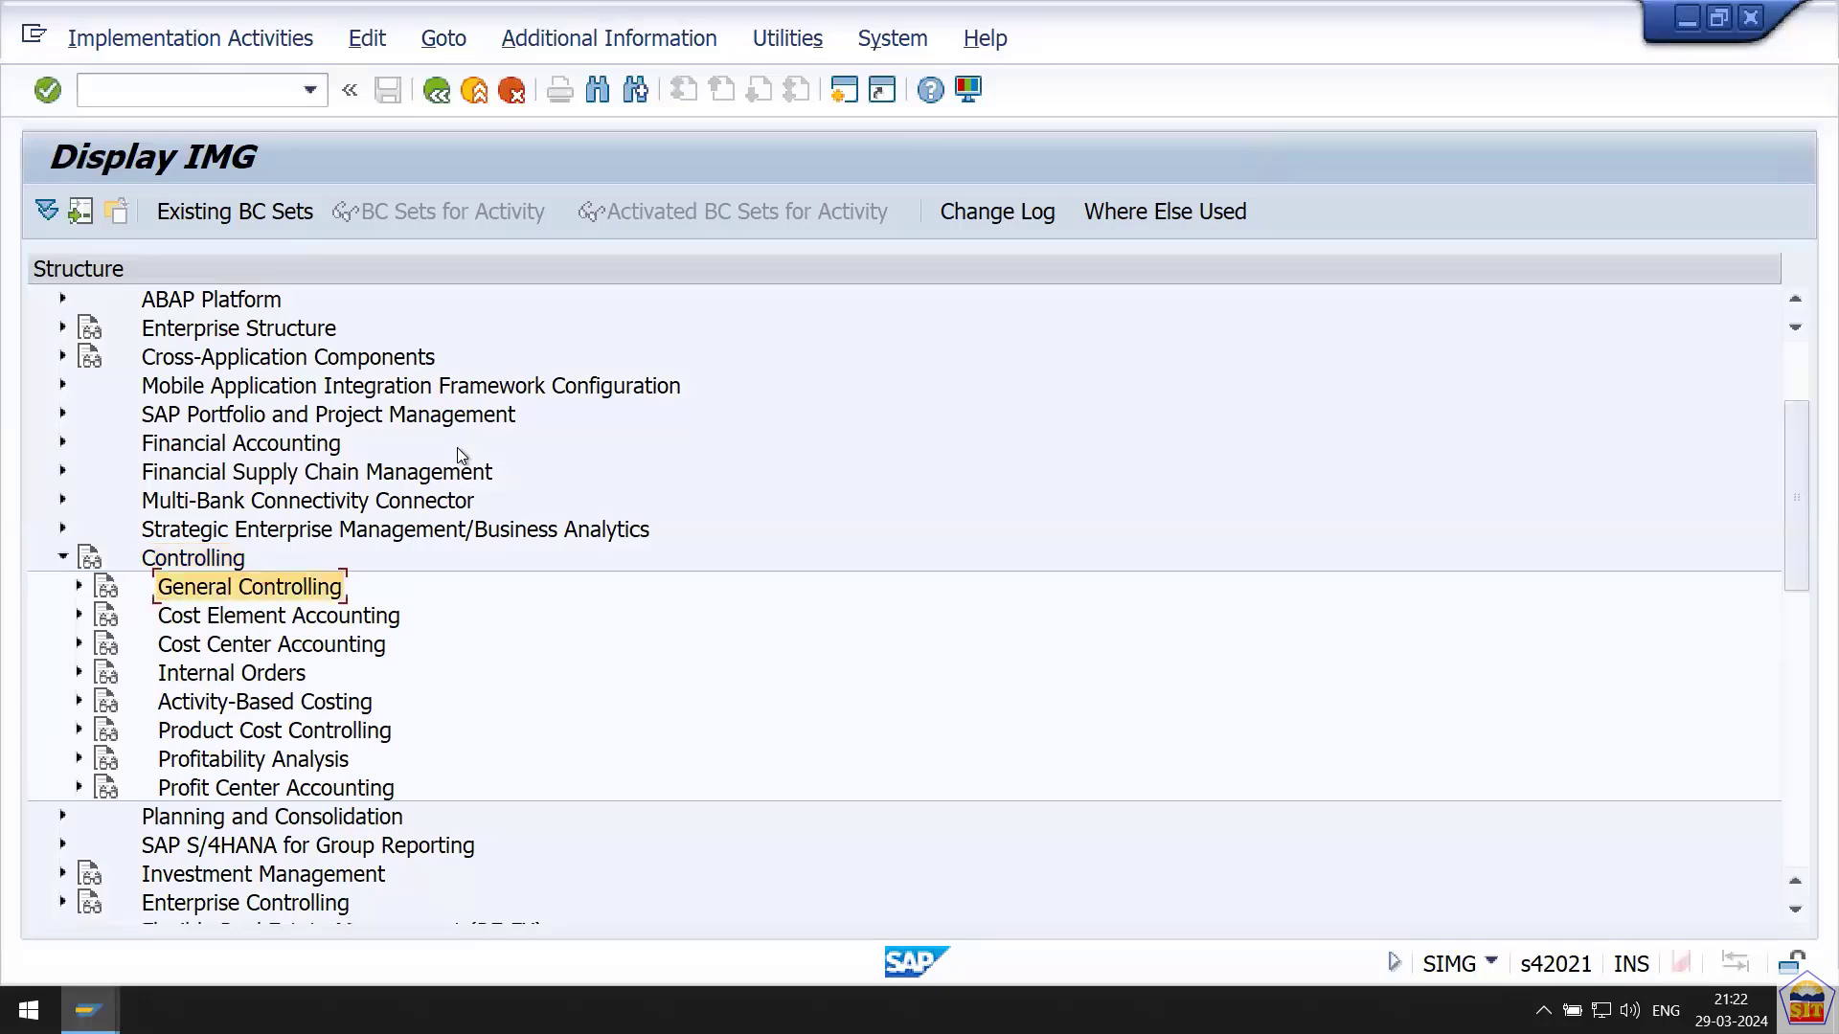
key(Right)
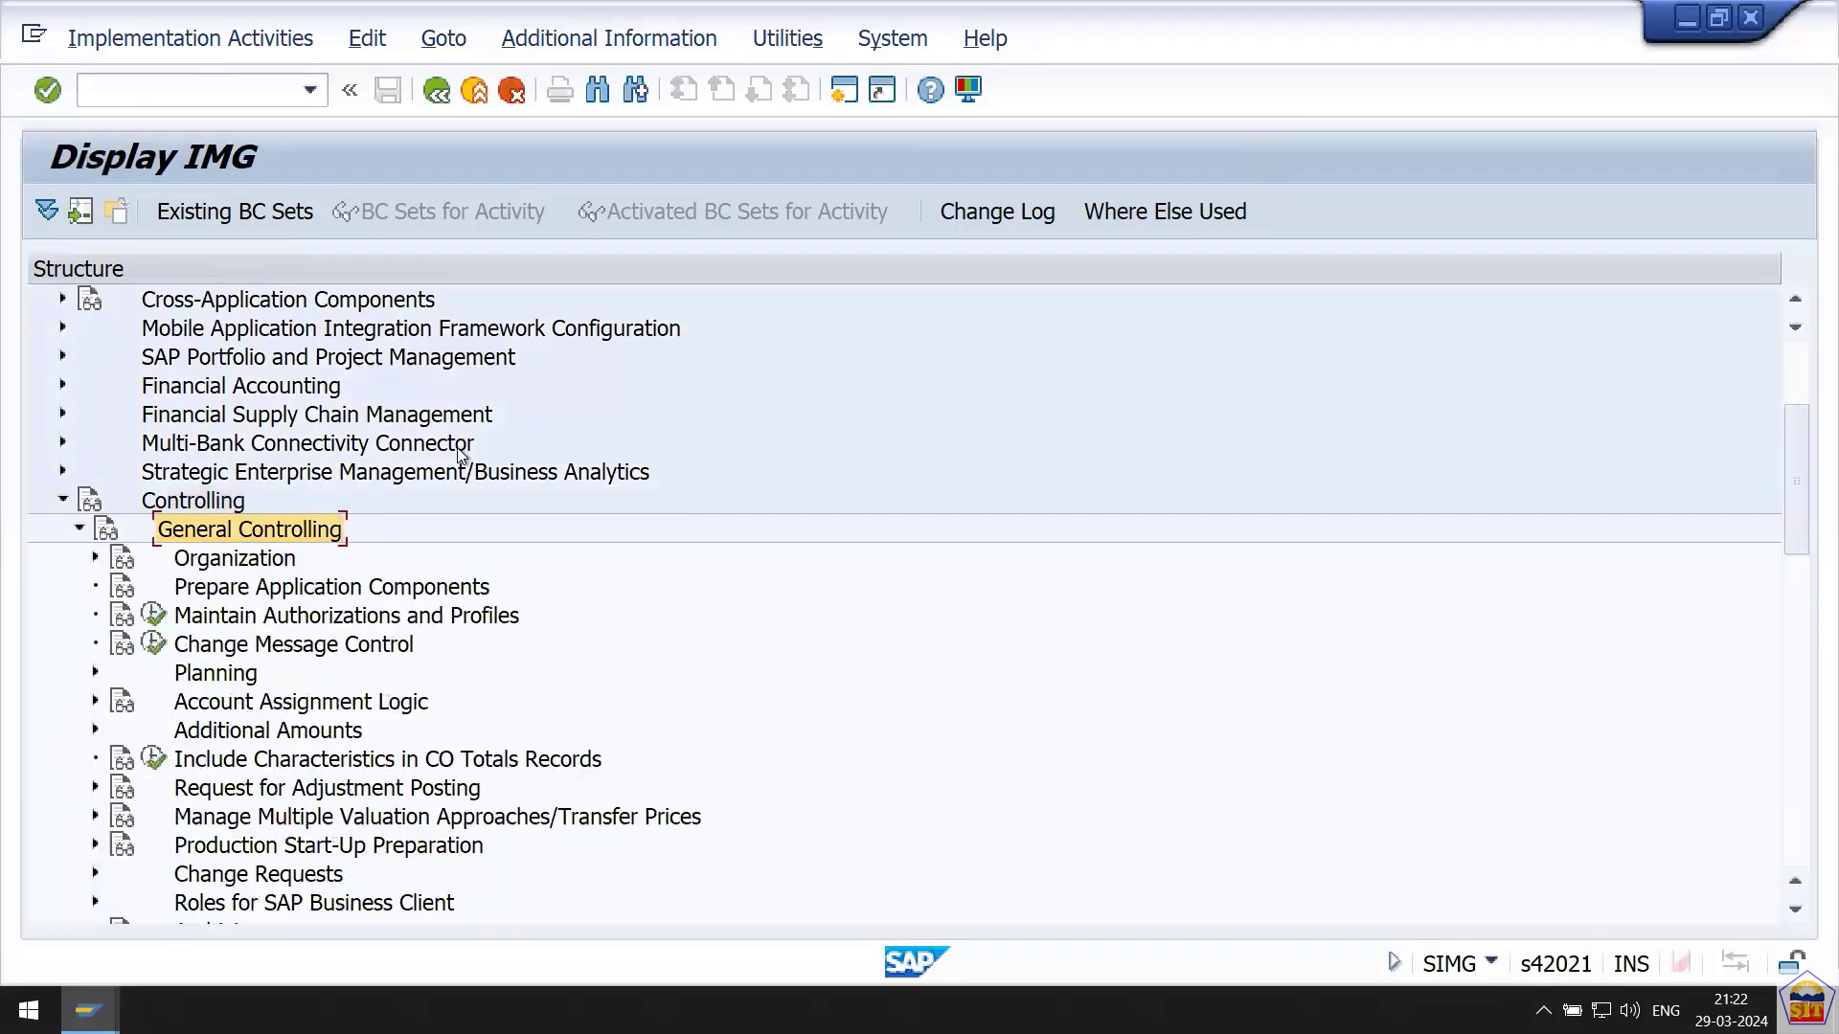
key(Down)
key(Right)
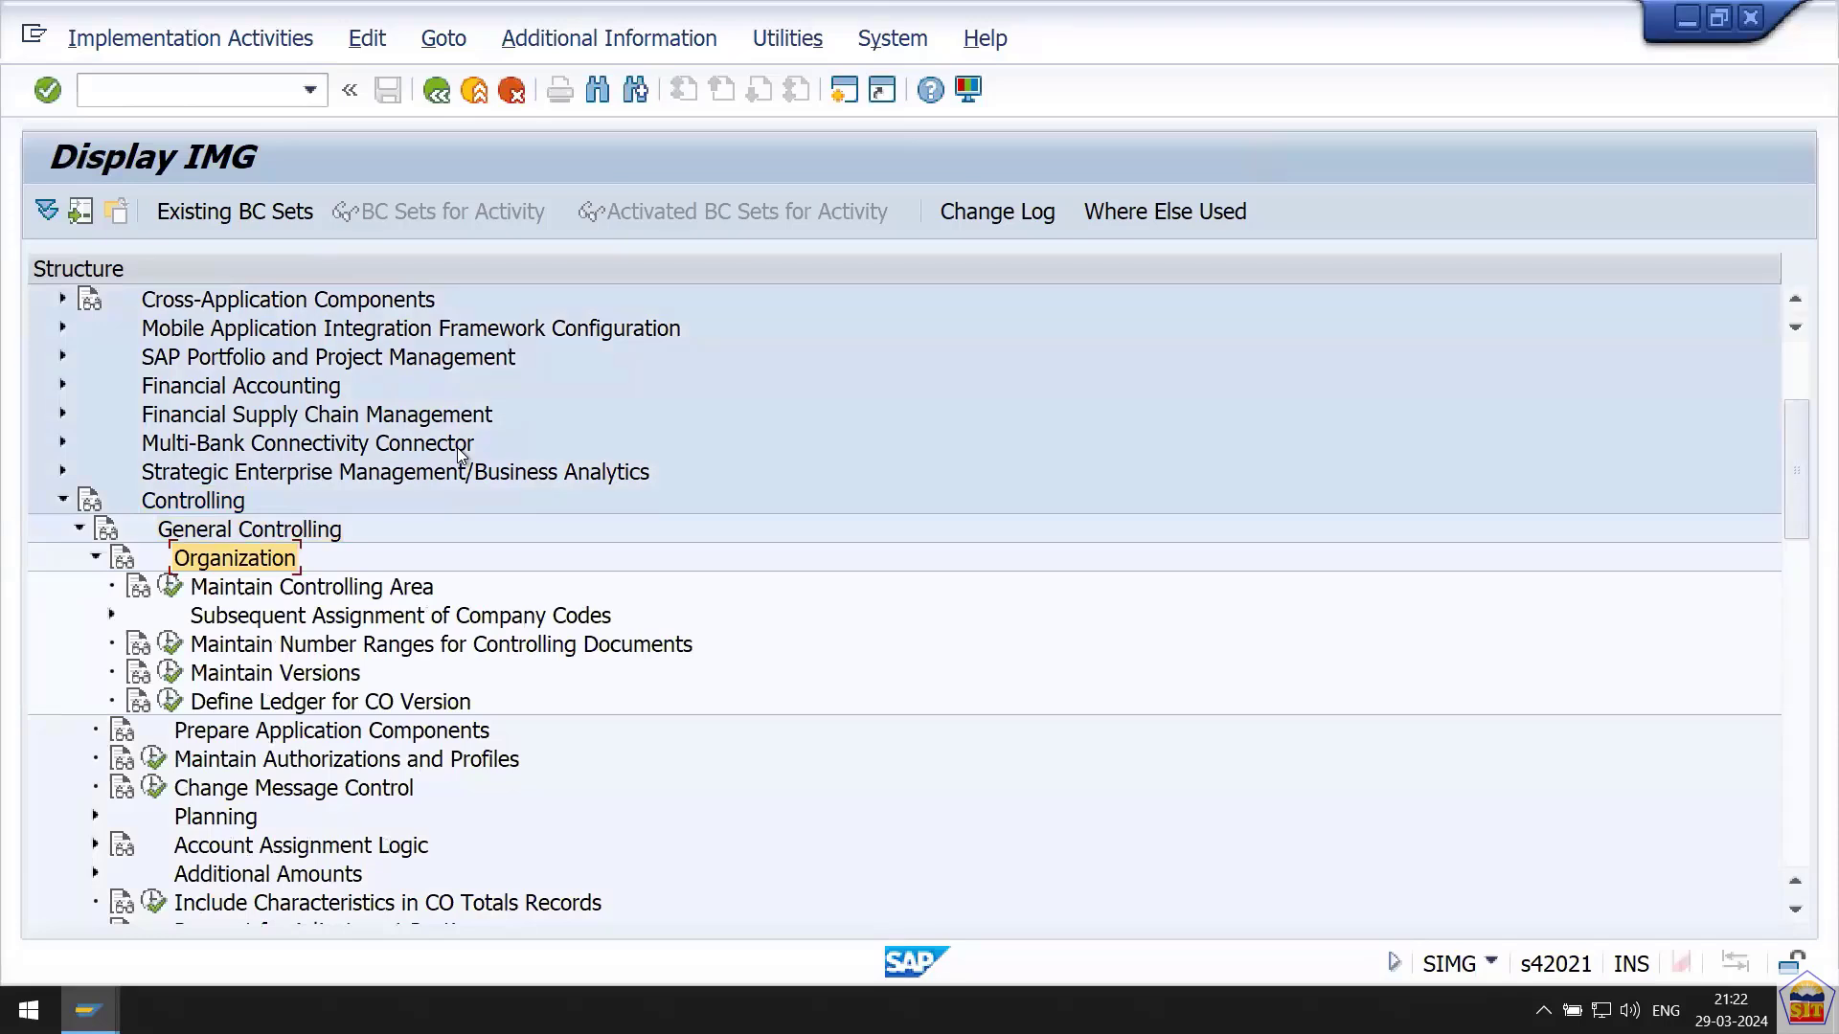
Review the activities under Organization, from Maintain Controlling Area down to Define Ledger for CO Version.
key(Down)
key(Down)
key(Down)
key(Down)
key(Down)
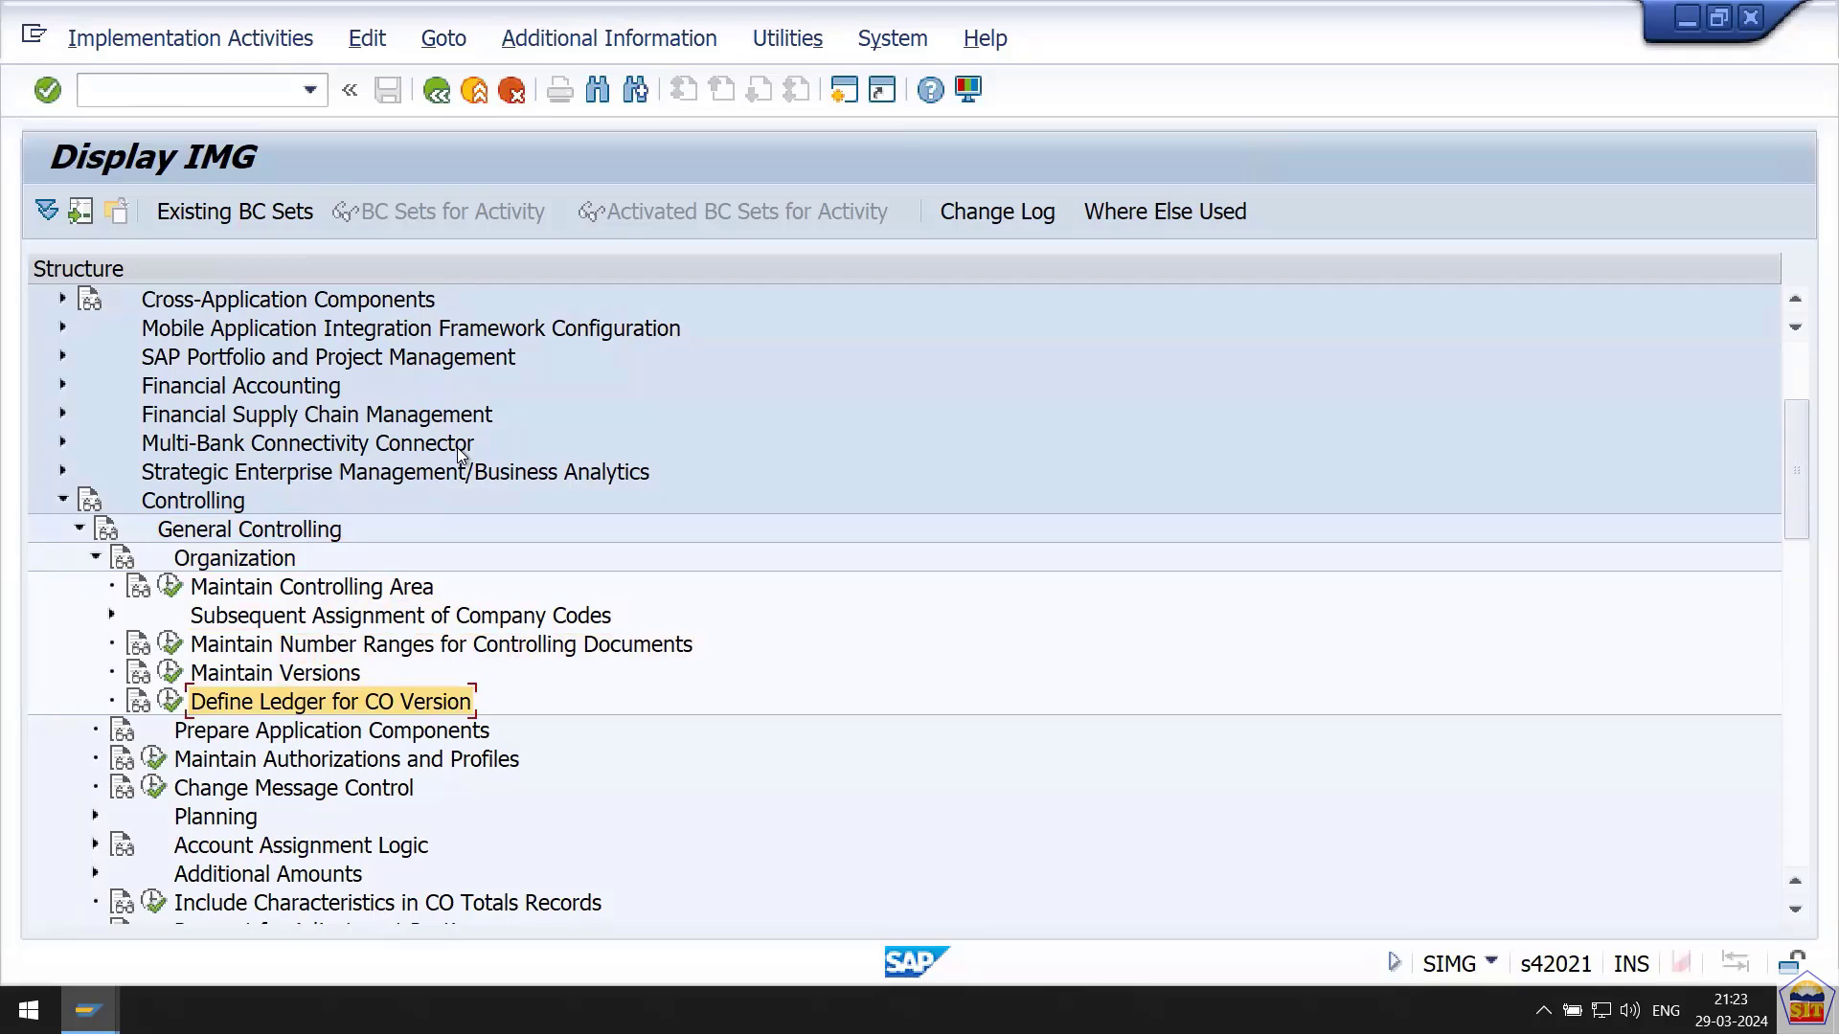
key(Up)
key(Up)
key(Up)
key(Up)
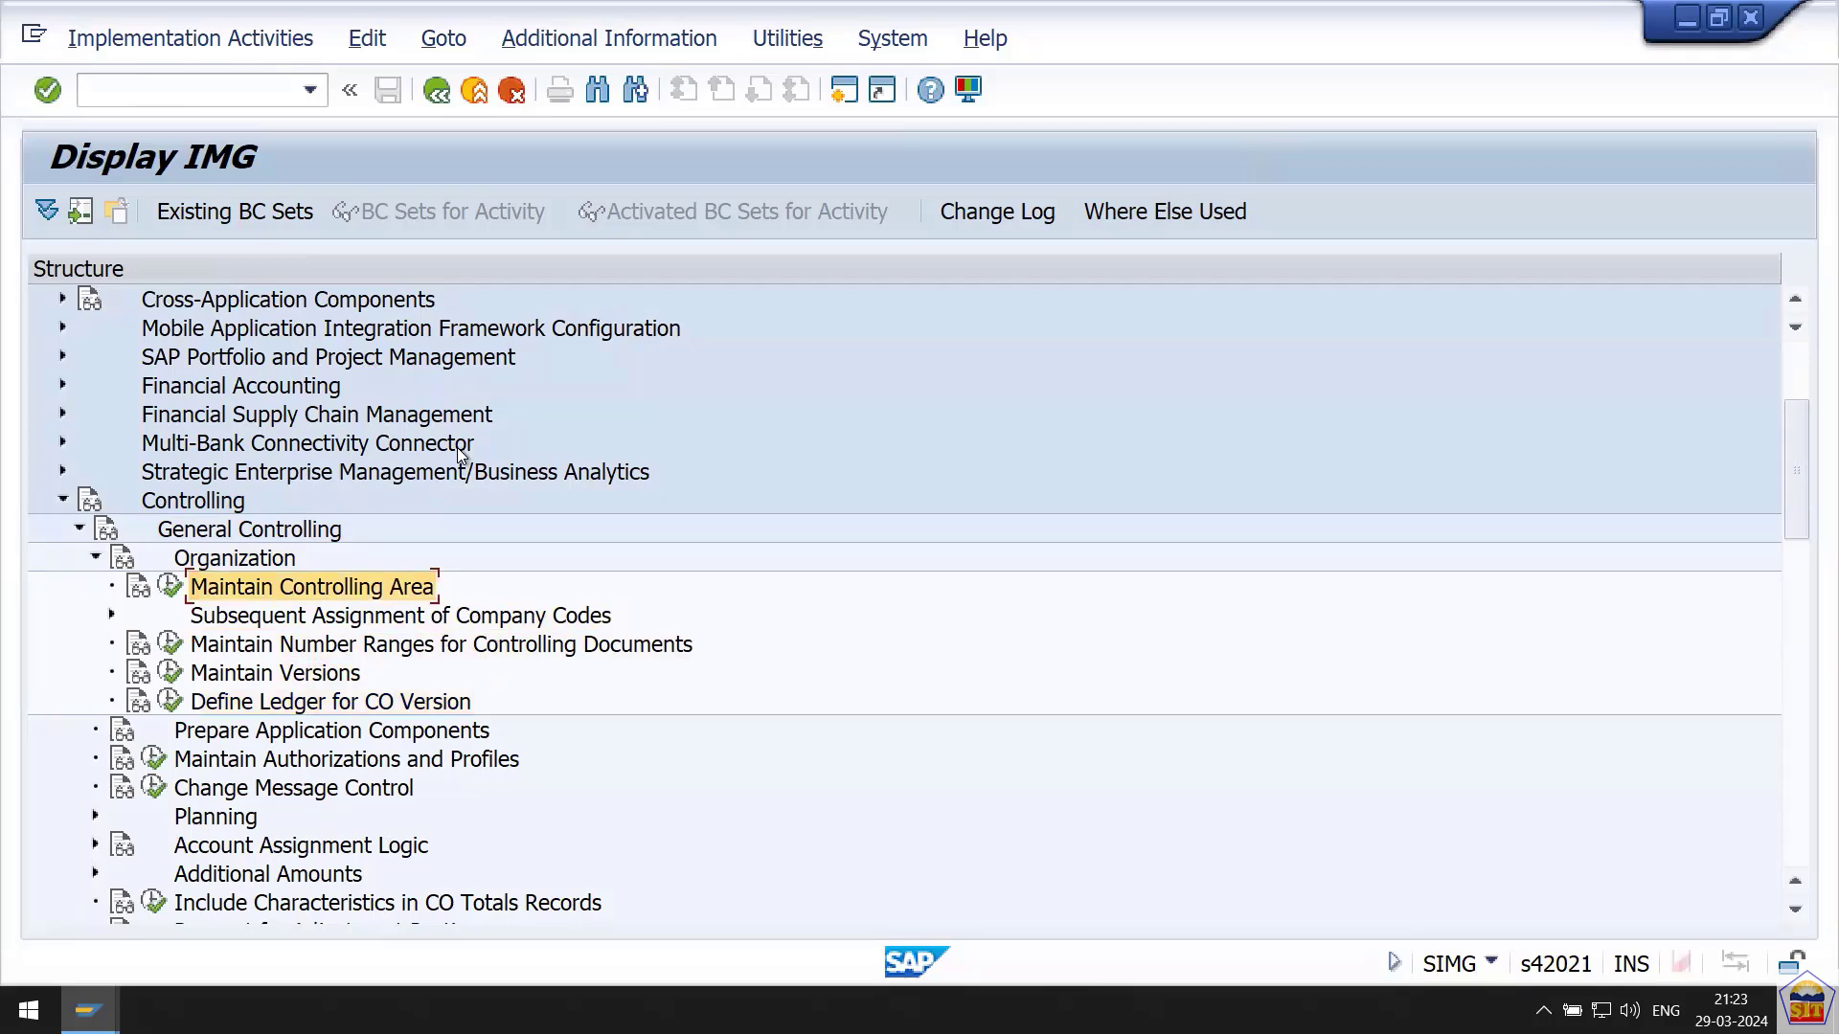
key(Down)
key(Down)
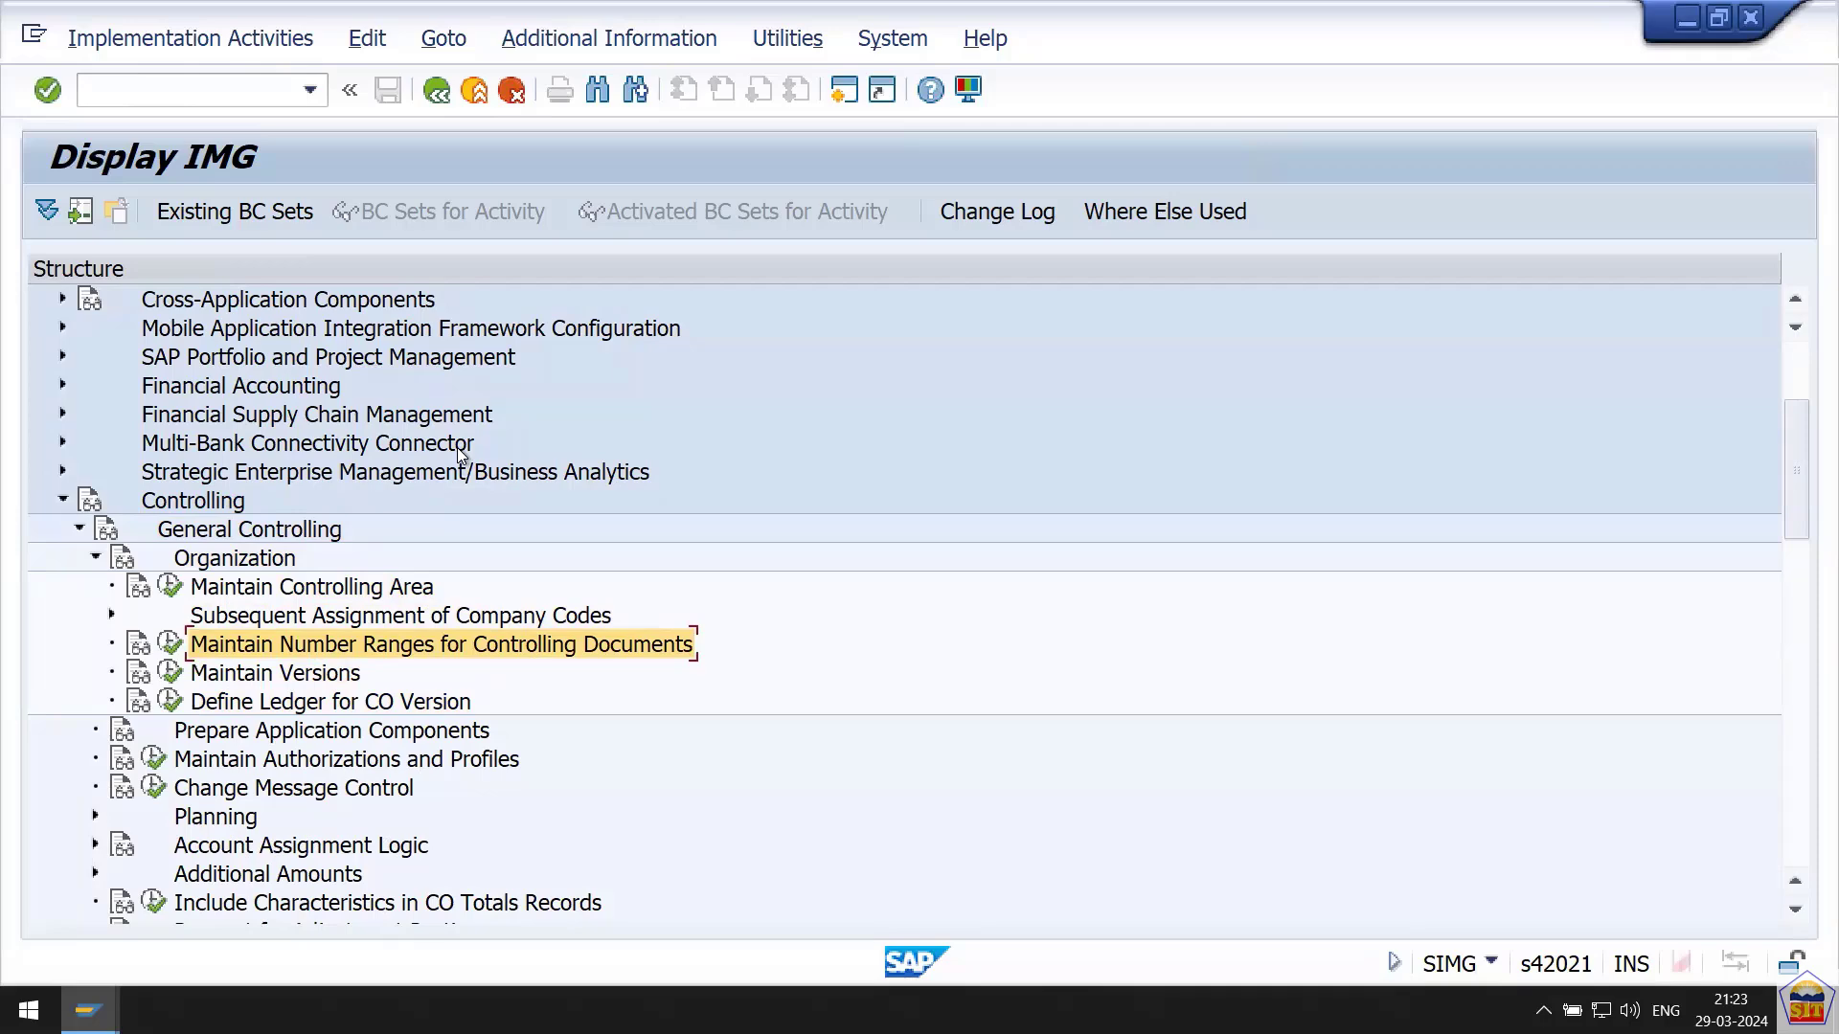
key(Down)
key(Down)
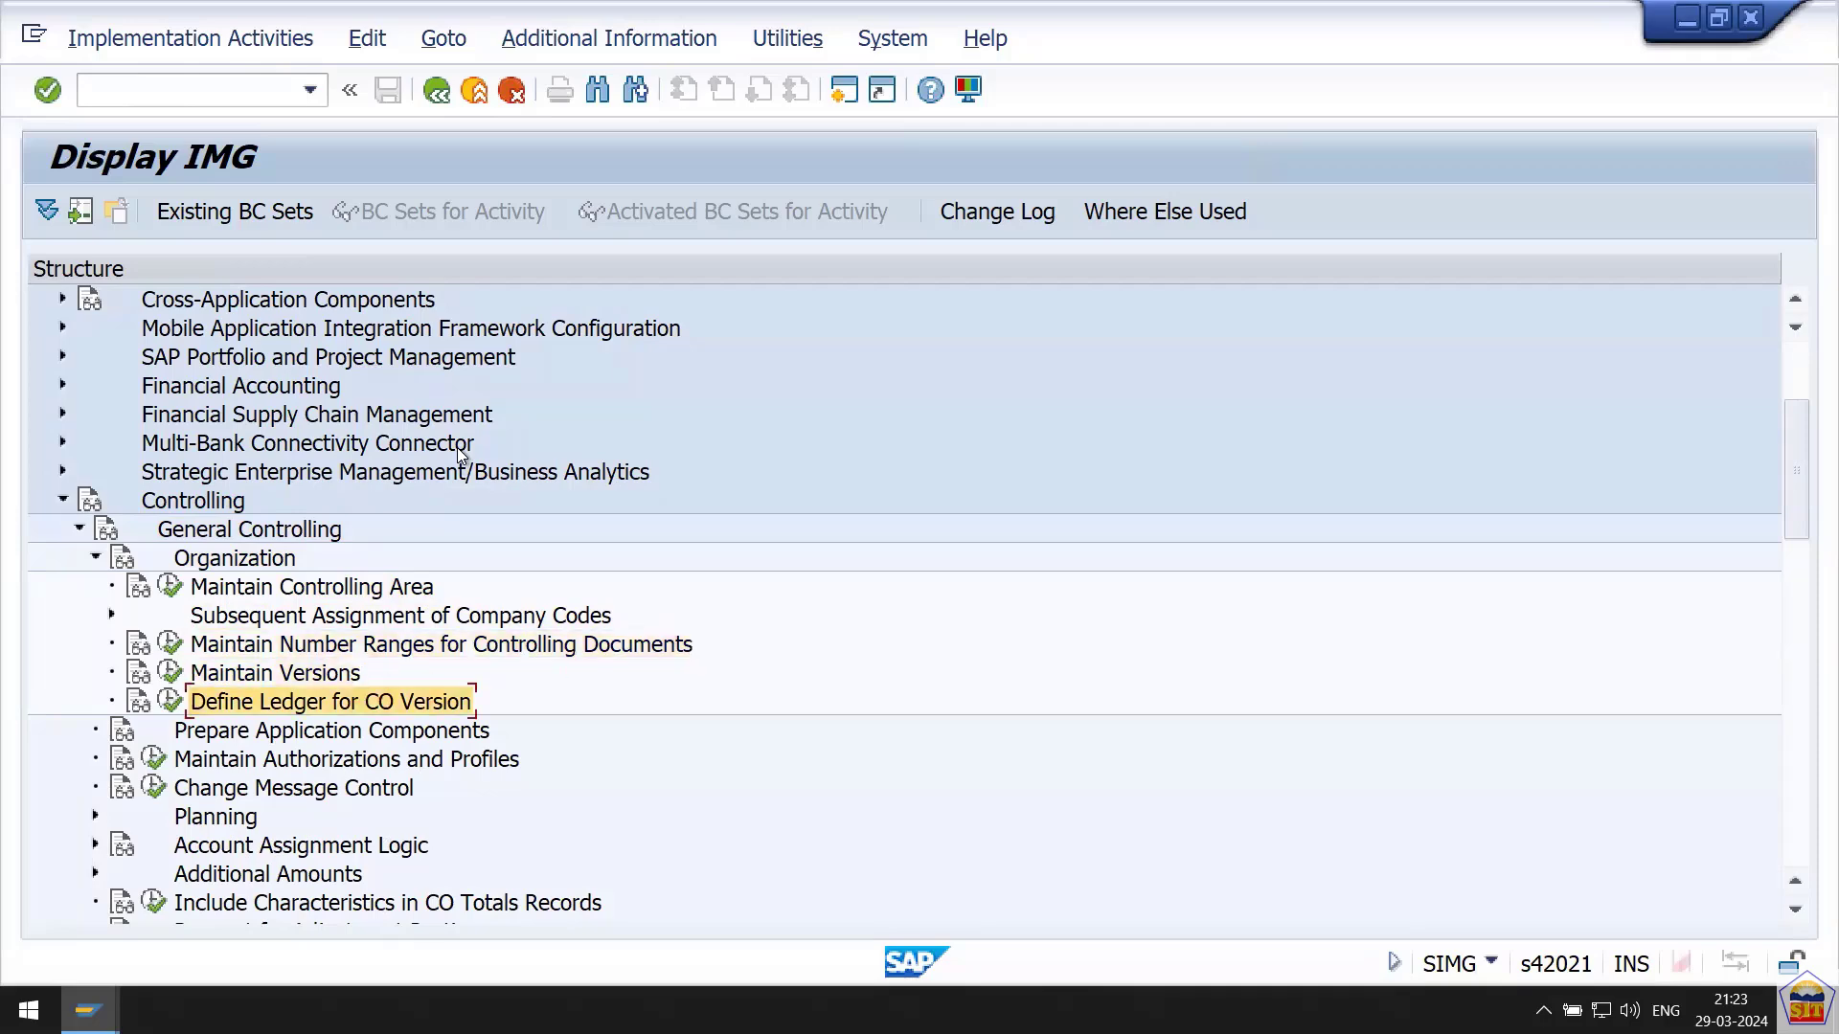
Open the Define Ledger for CO Version activity under Organization.
click(313, 670)
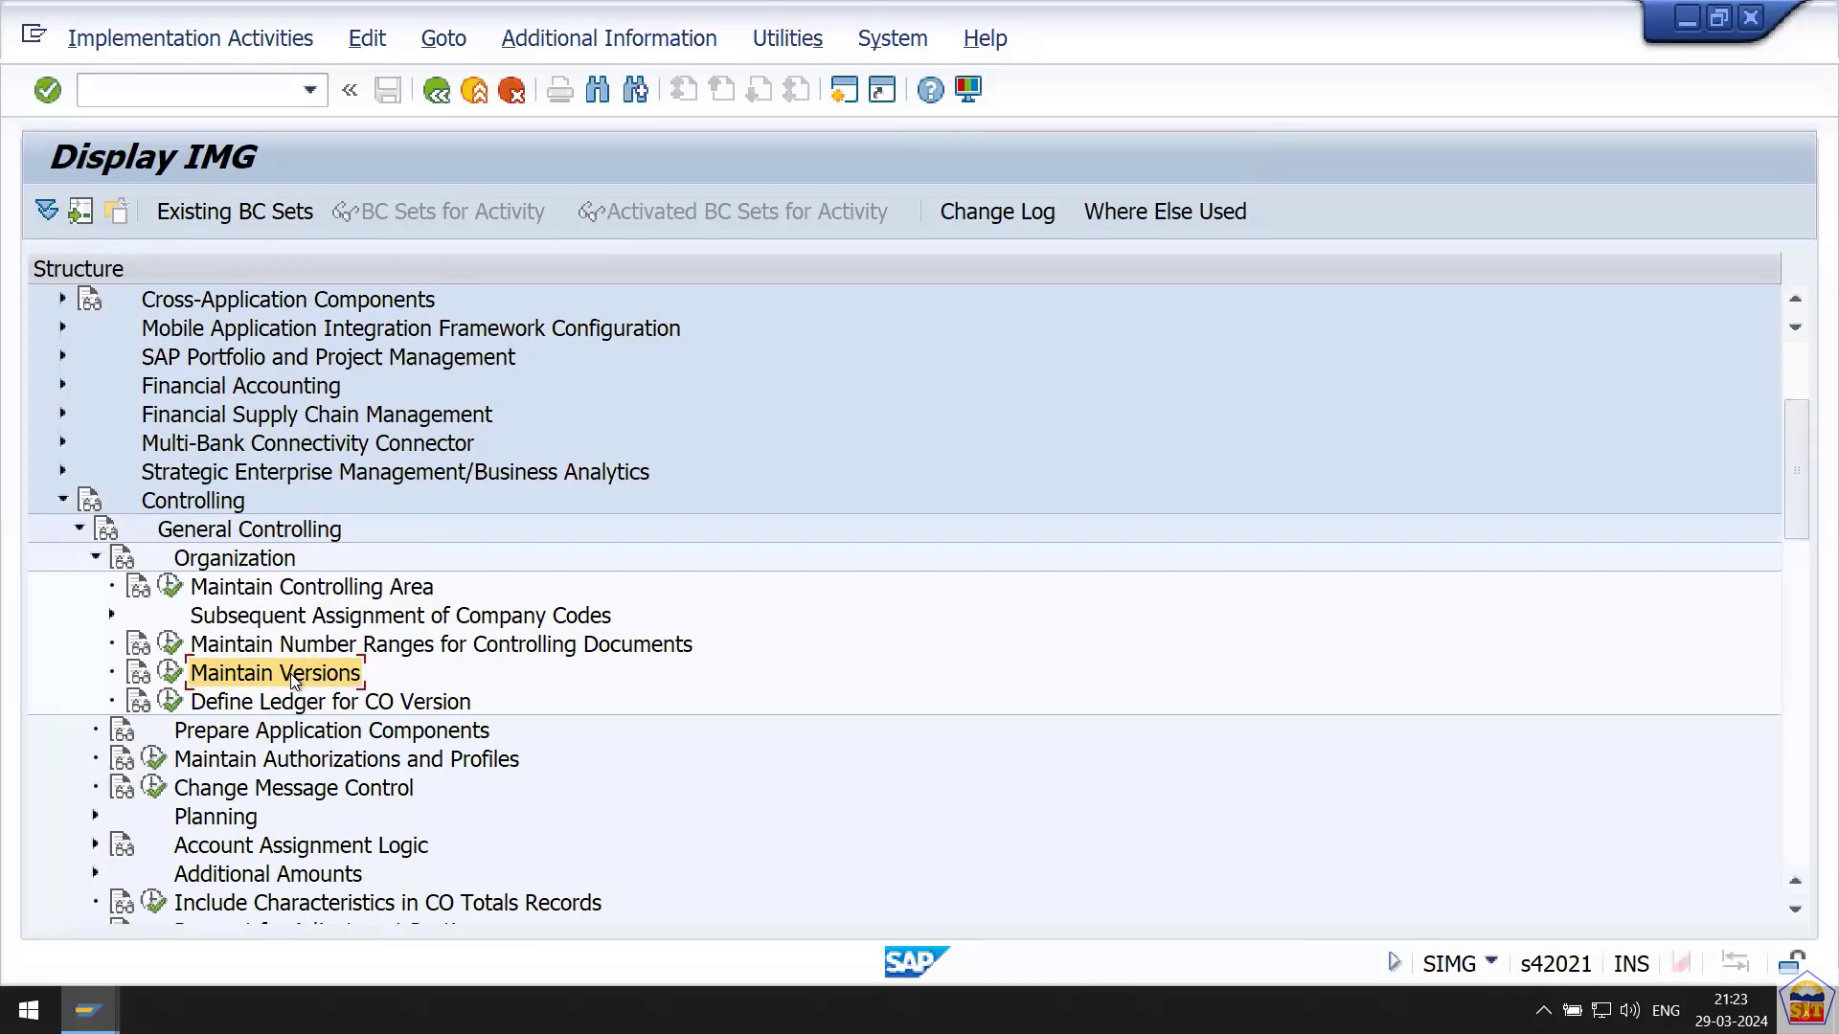
key(Down)
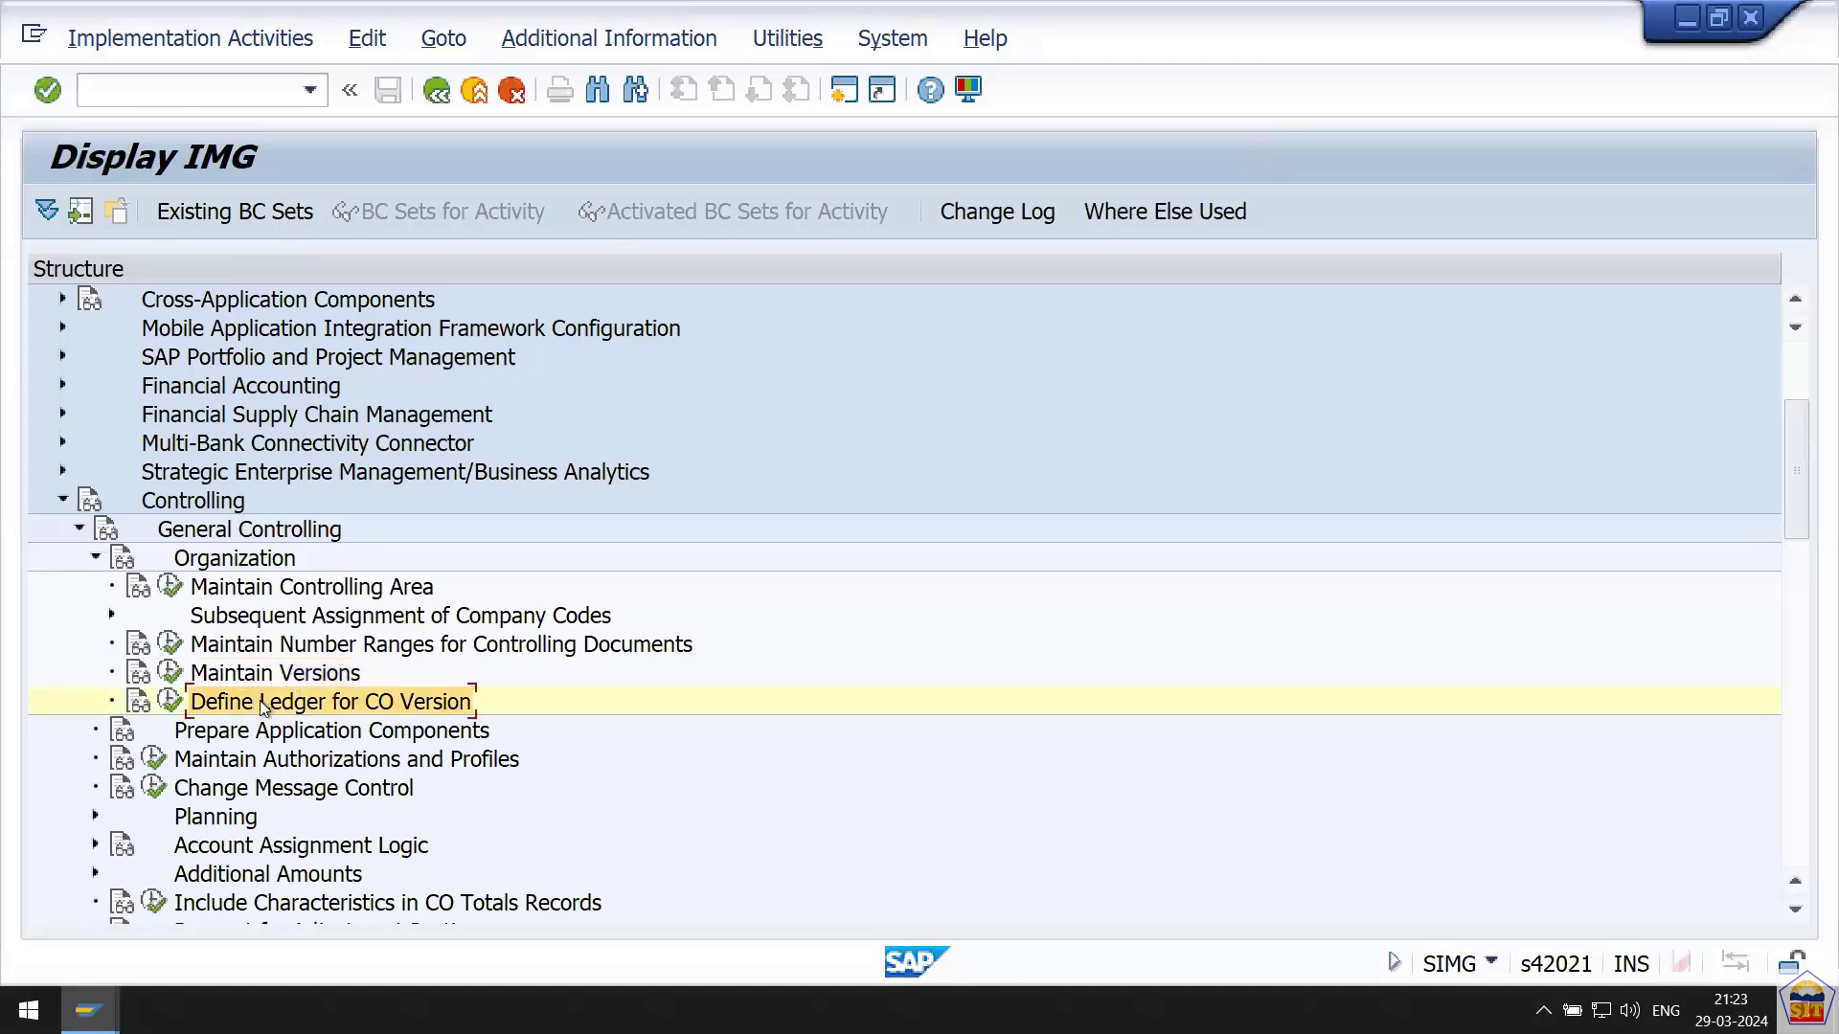
click(170, 702)
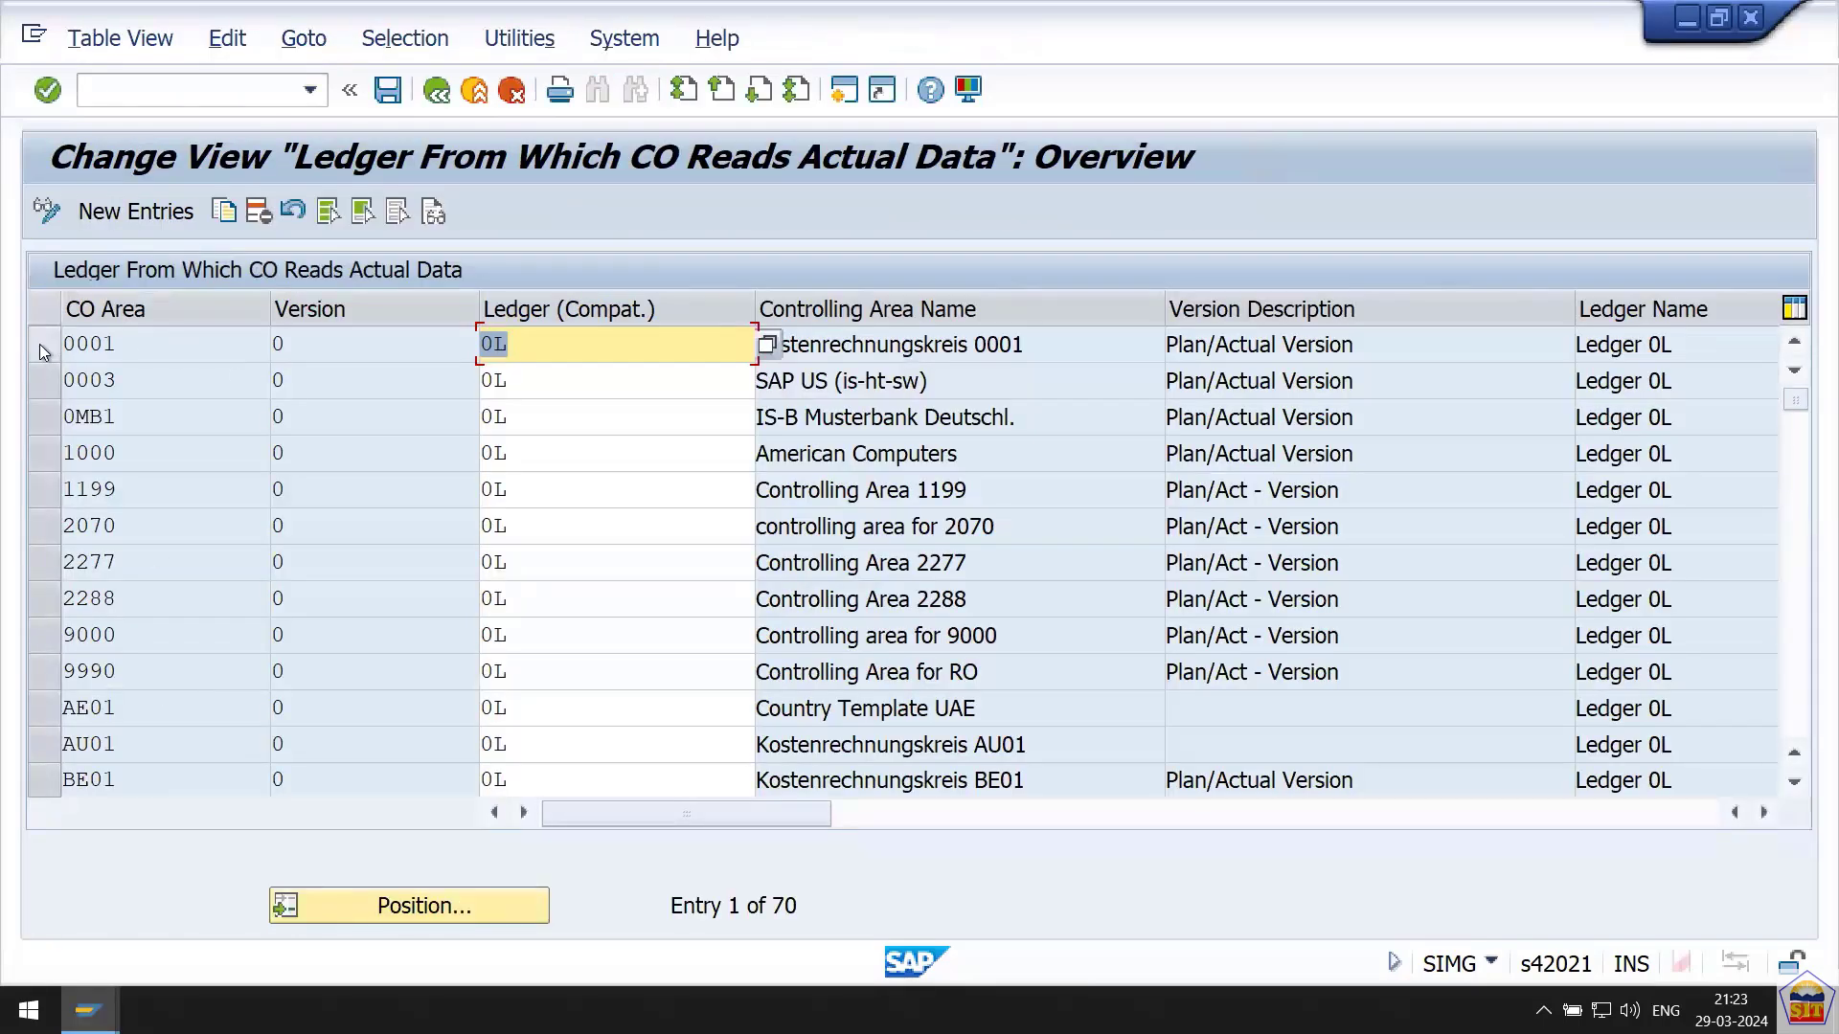
Copy the CO area 0001 line item and set the copy's CO area to 2266.
click(159, 349)
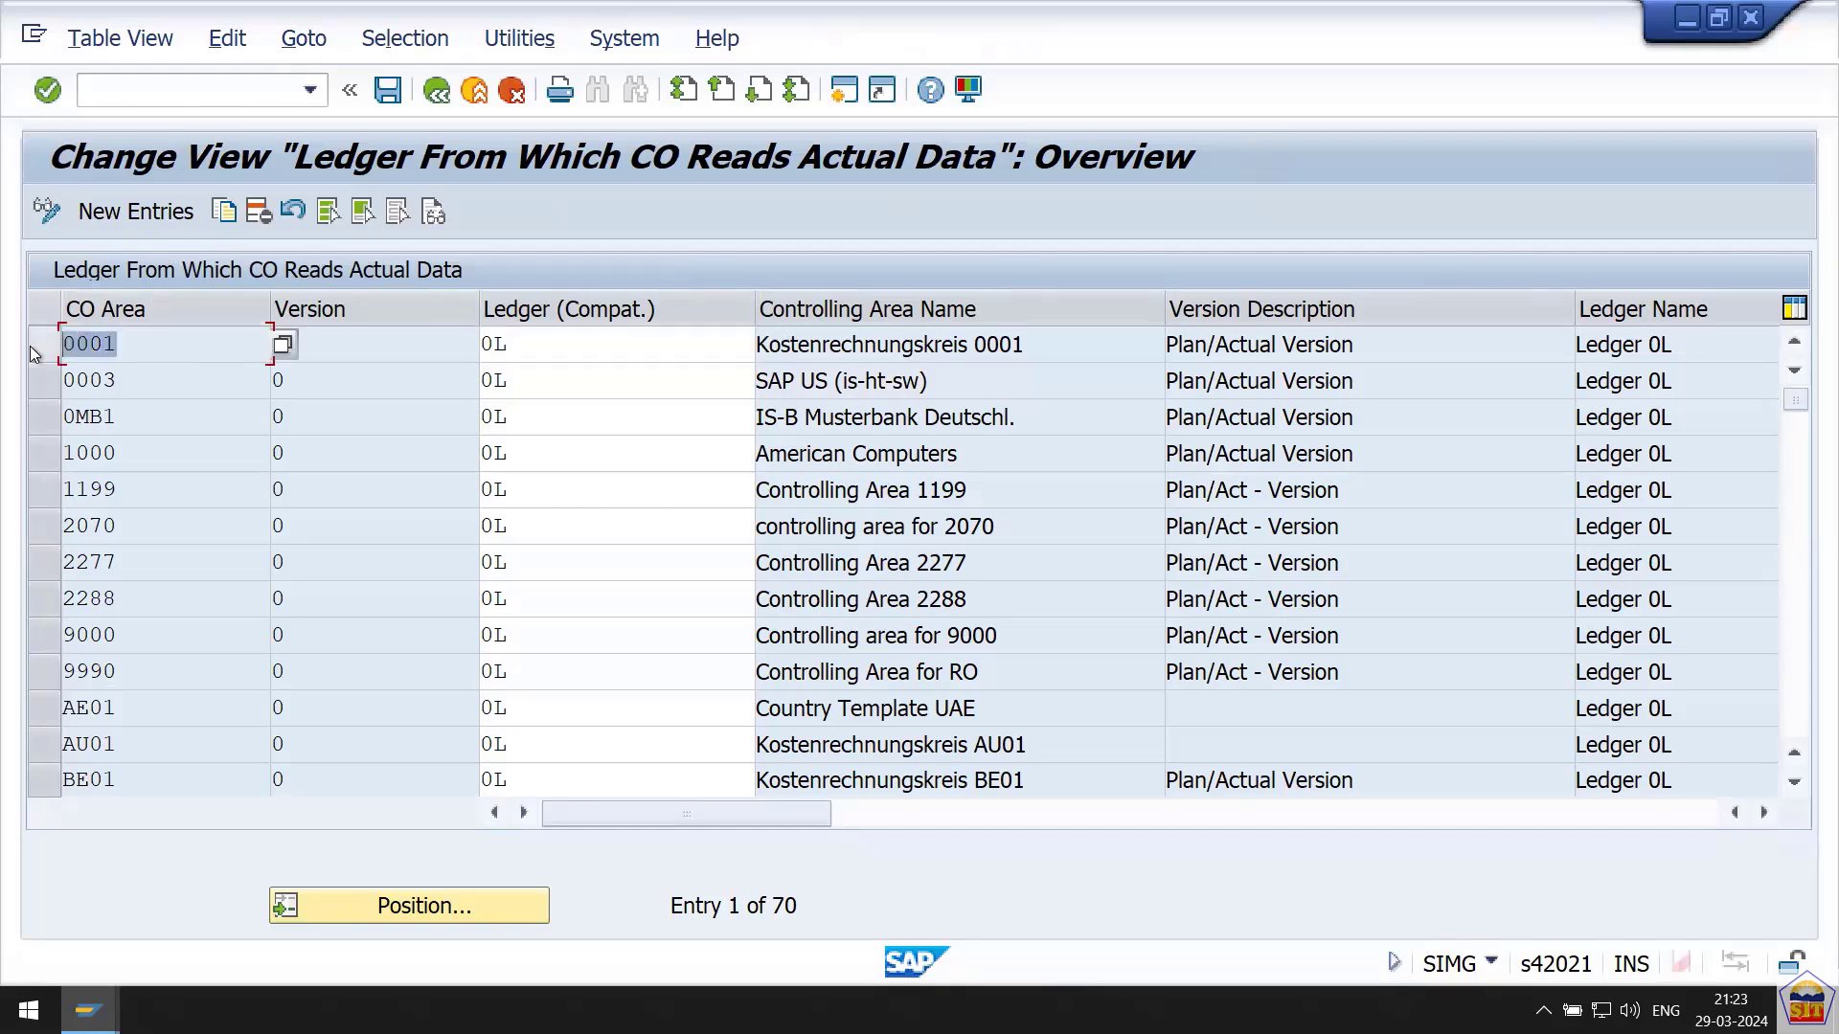
click(44, 345)
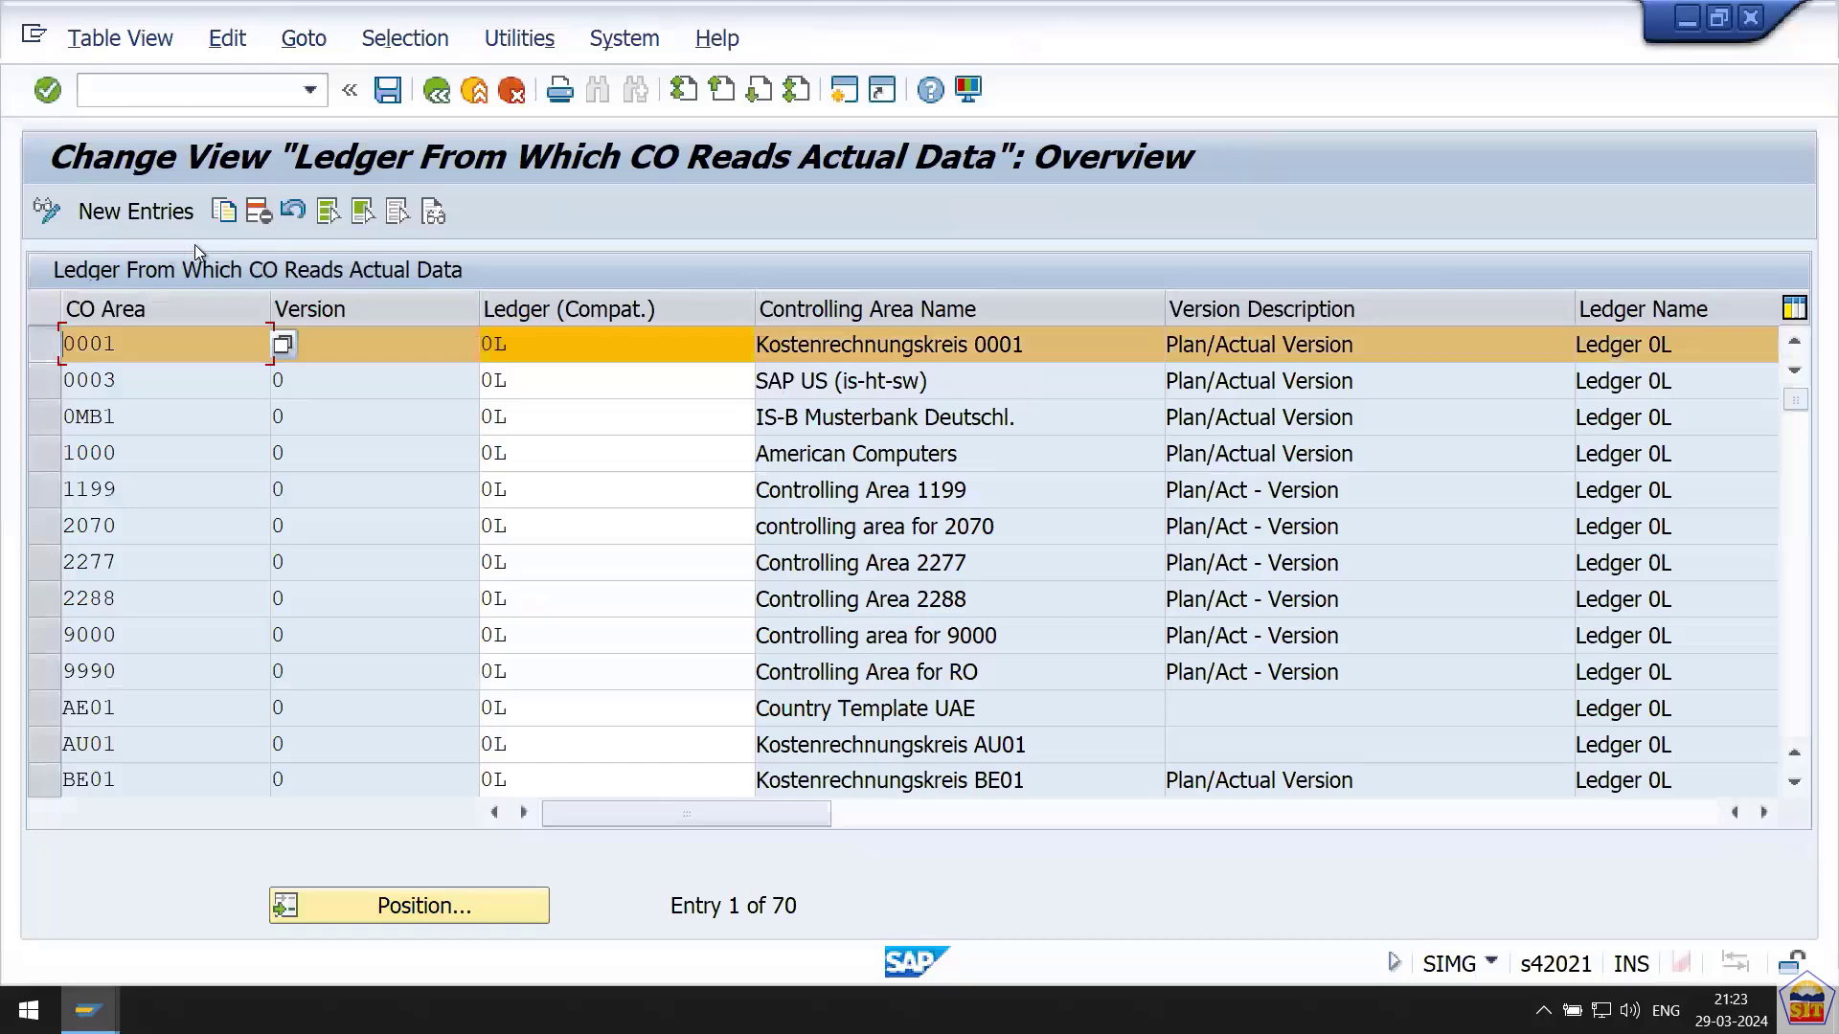
click(225, 213)
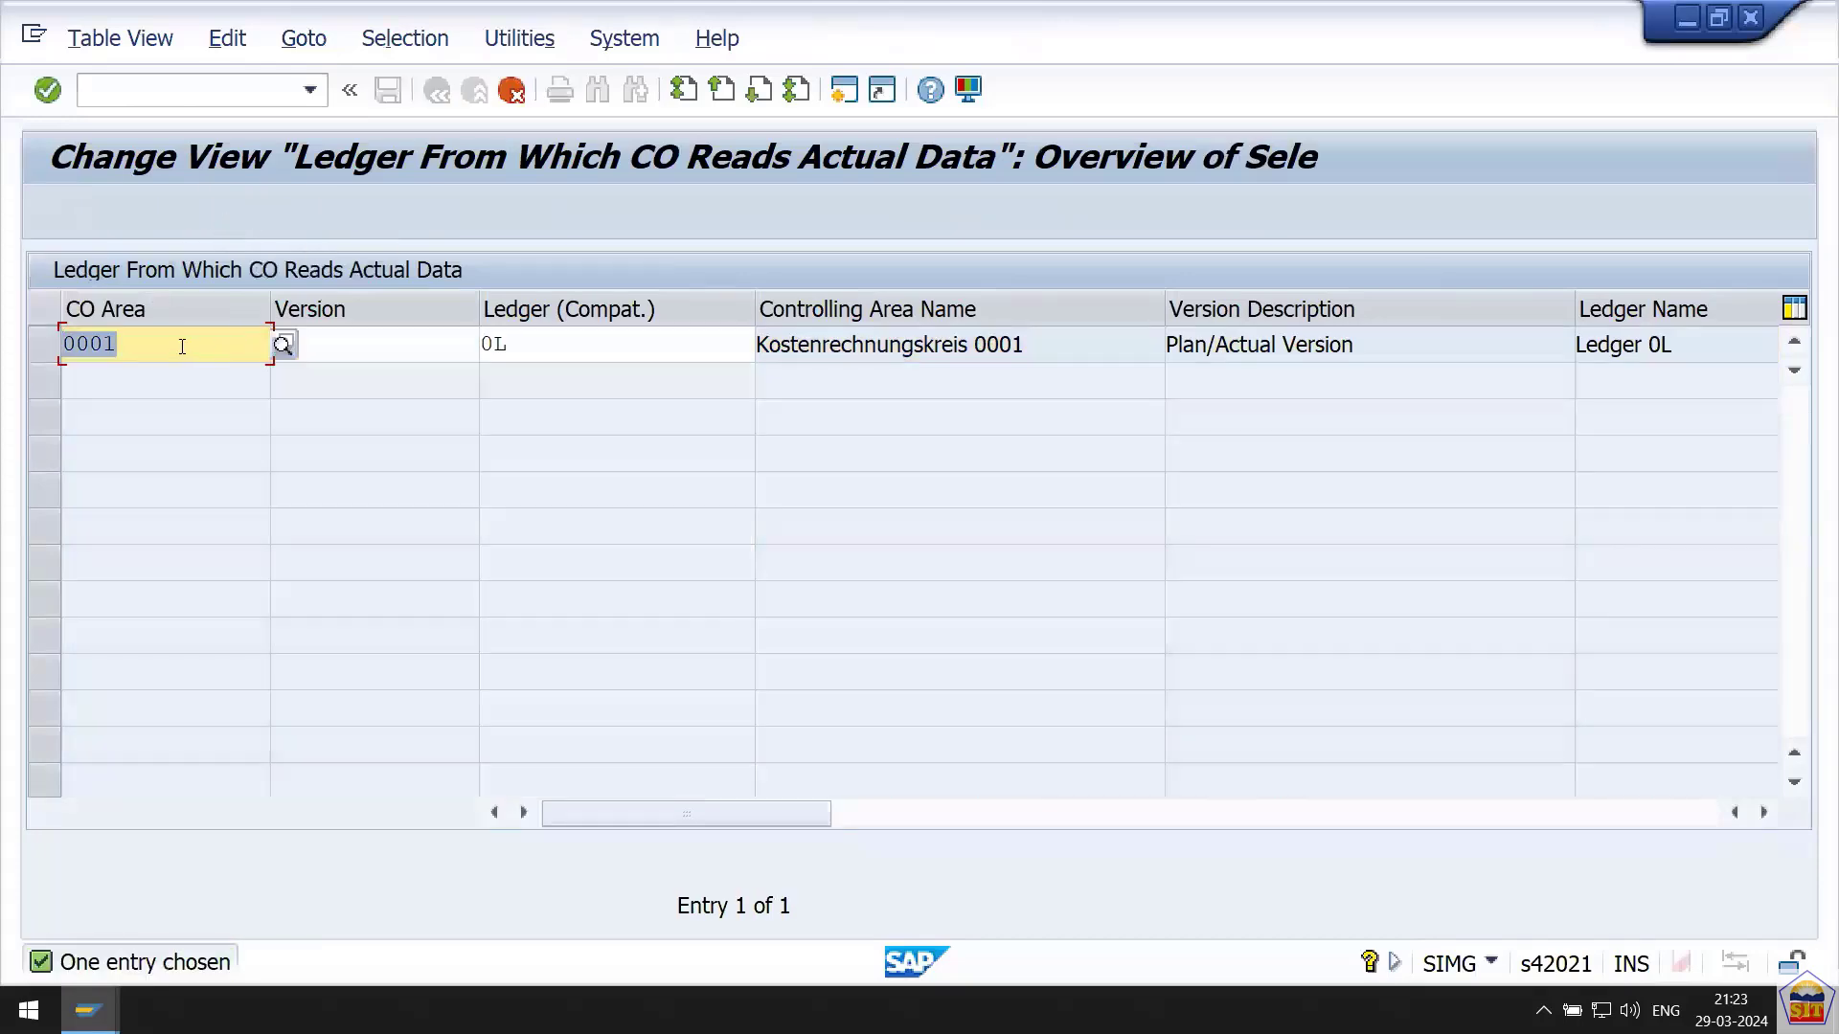
text(2266)
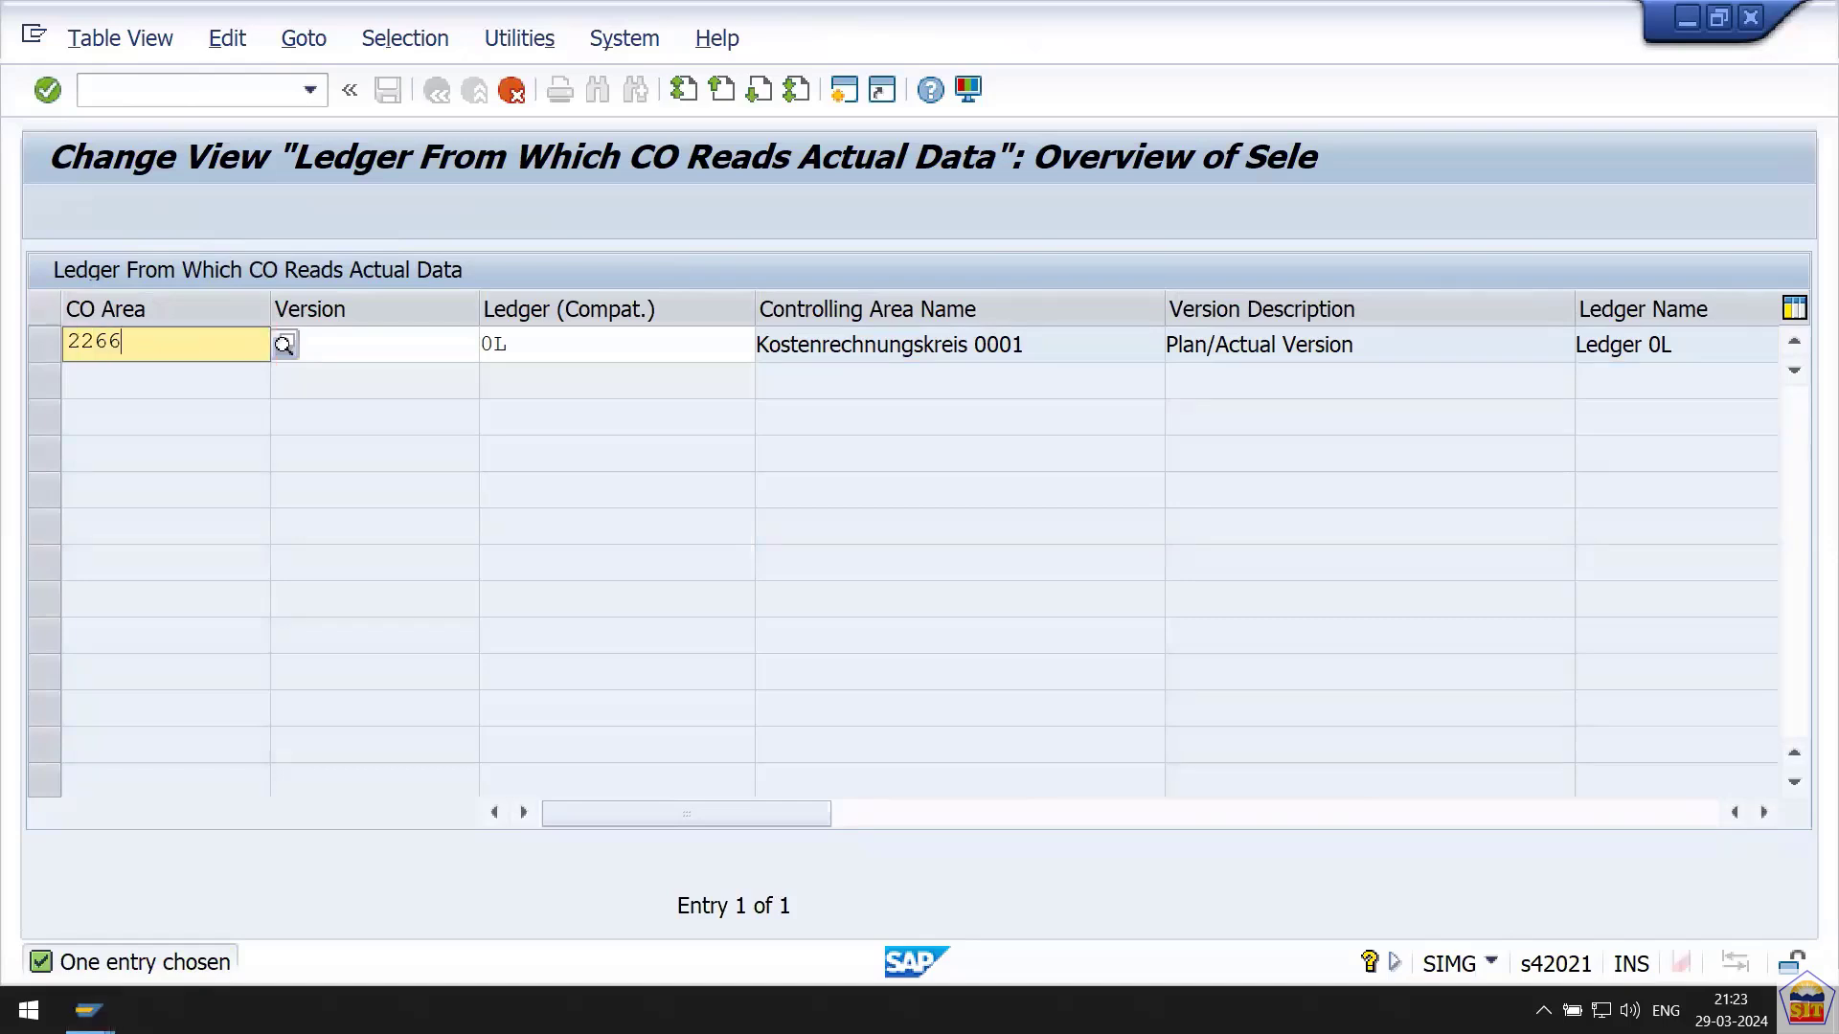
key(Down)
key(Return)
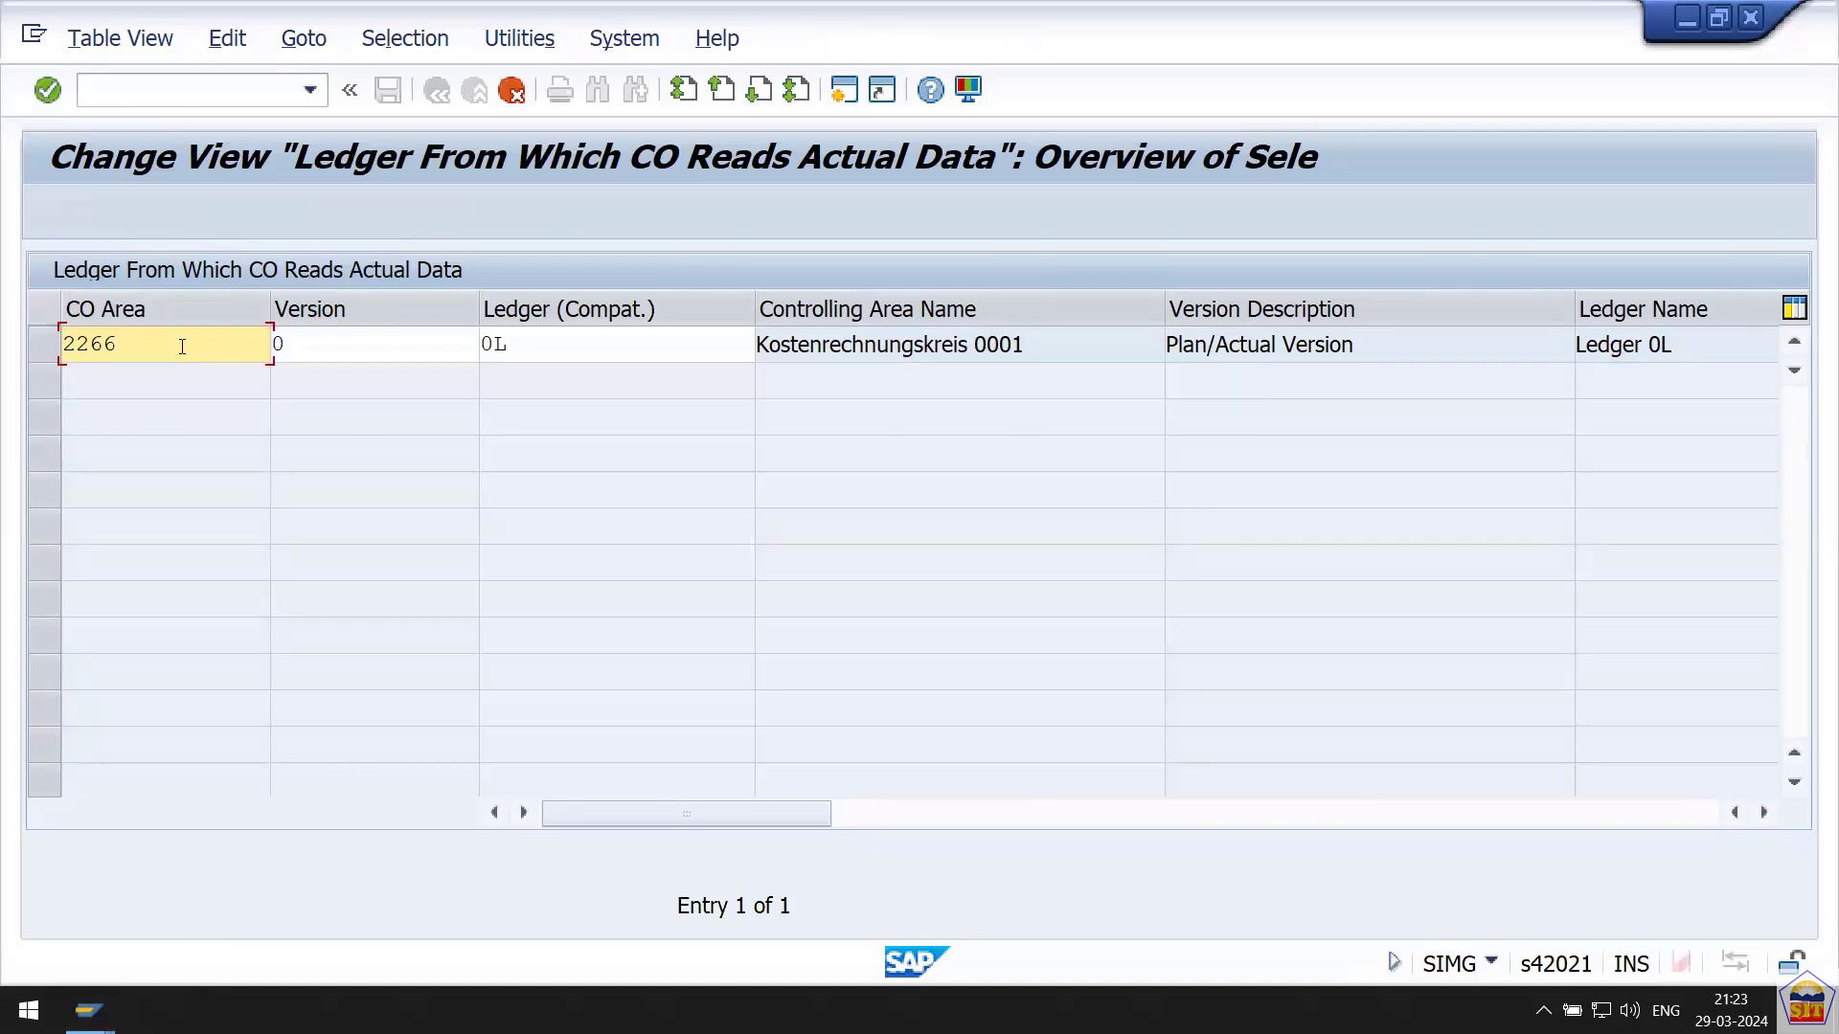
Set version 0 and ledger 0L for CO area 2266 and complete the copy.
key(Tab)
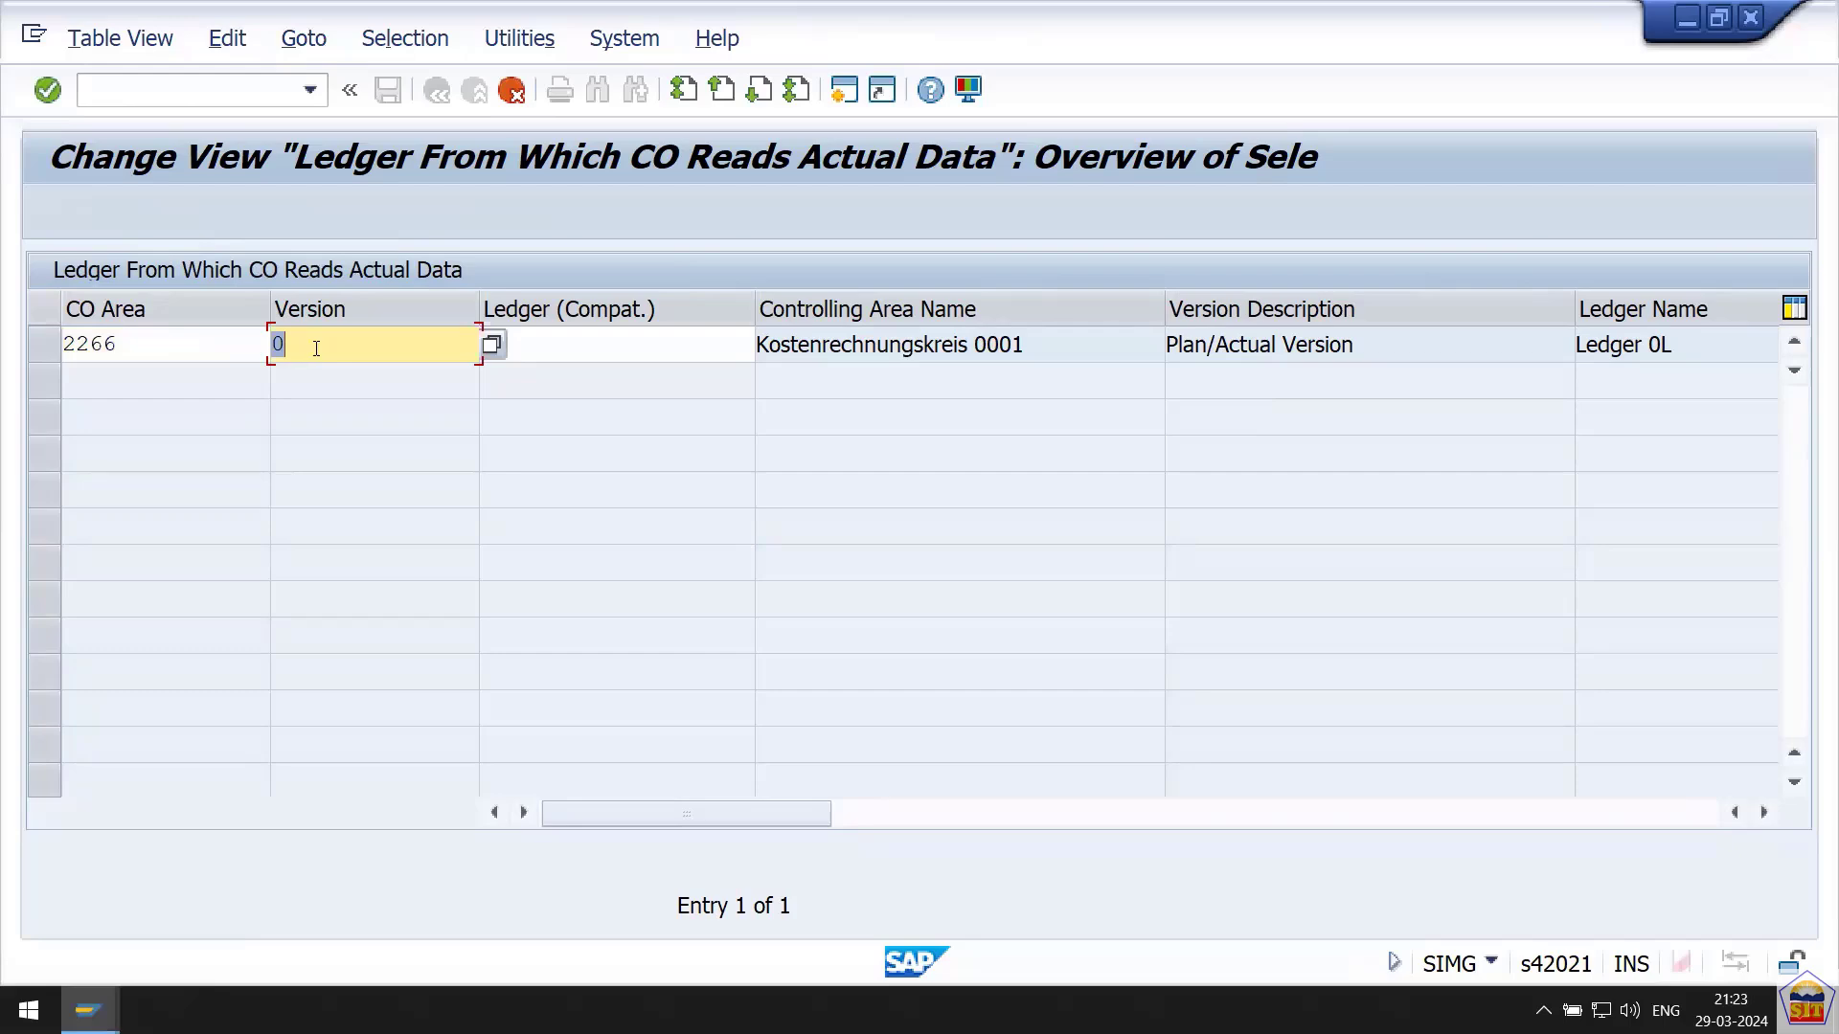
click(547, 345)
text(0L)
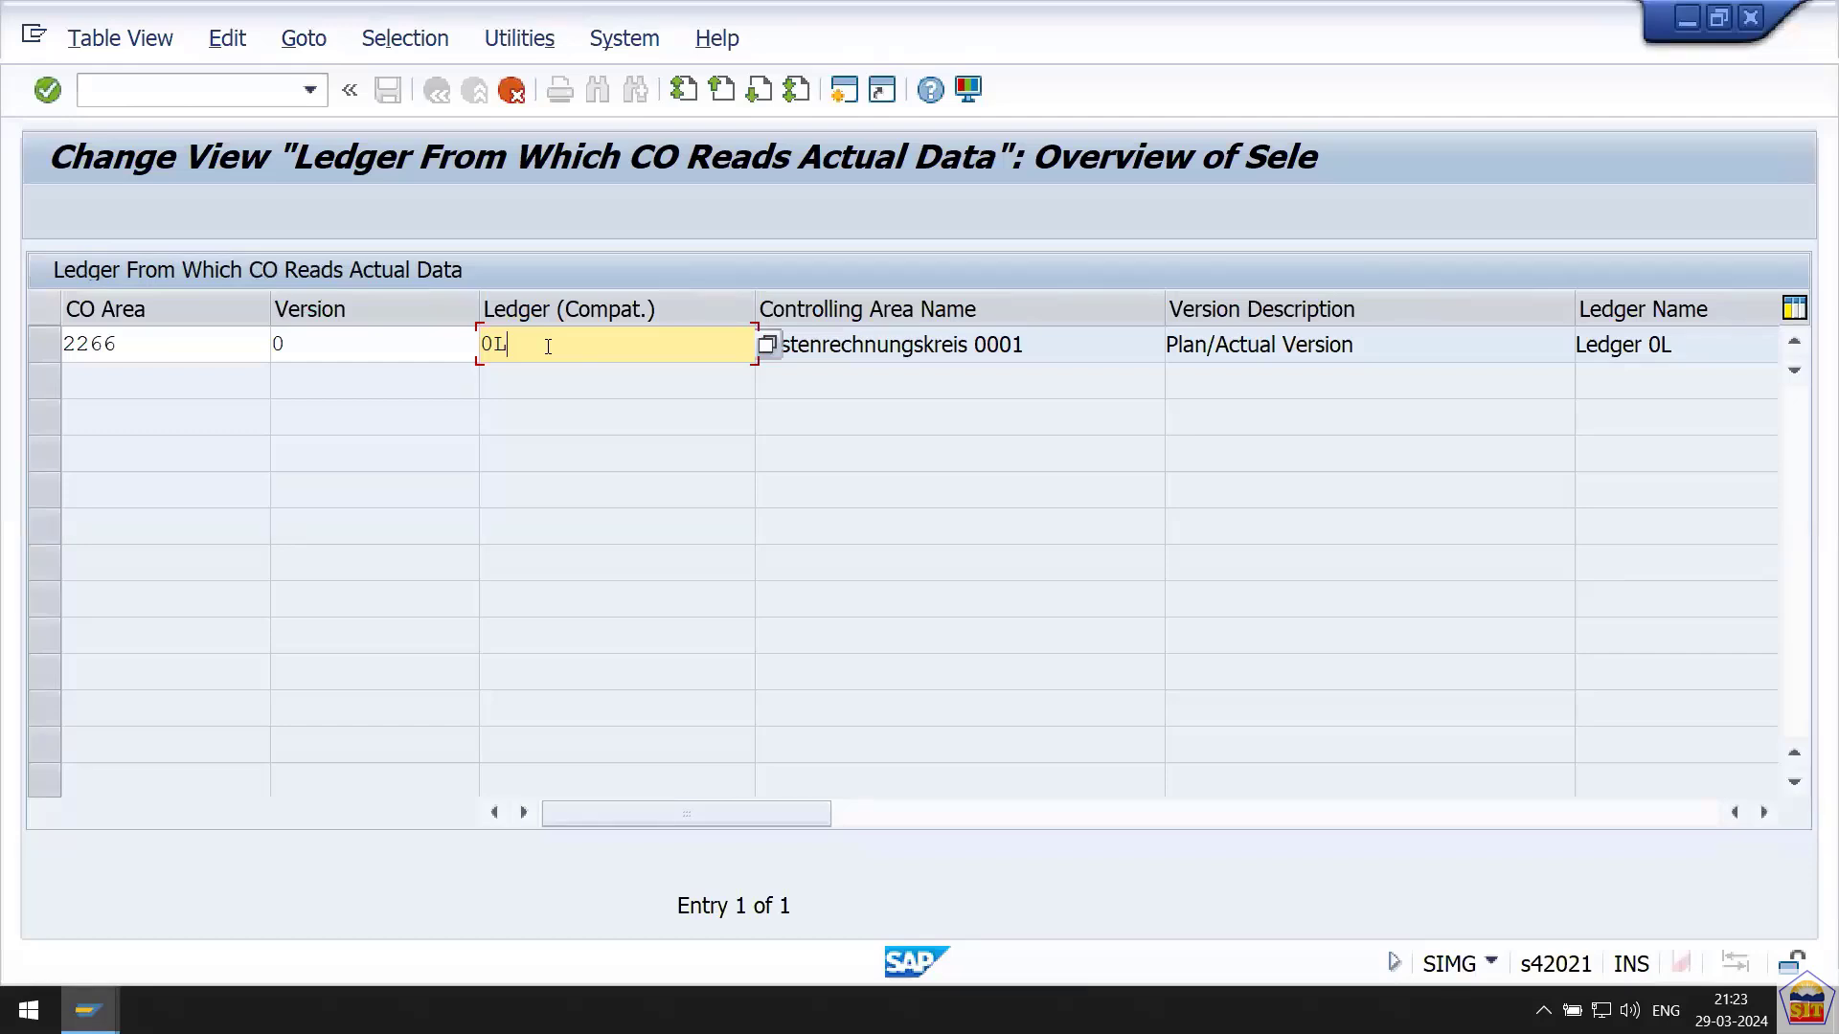
key(shift+Home)
key(BackSpace)
drag(374, 345, 251, 339)
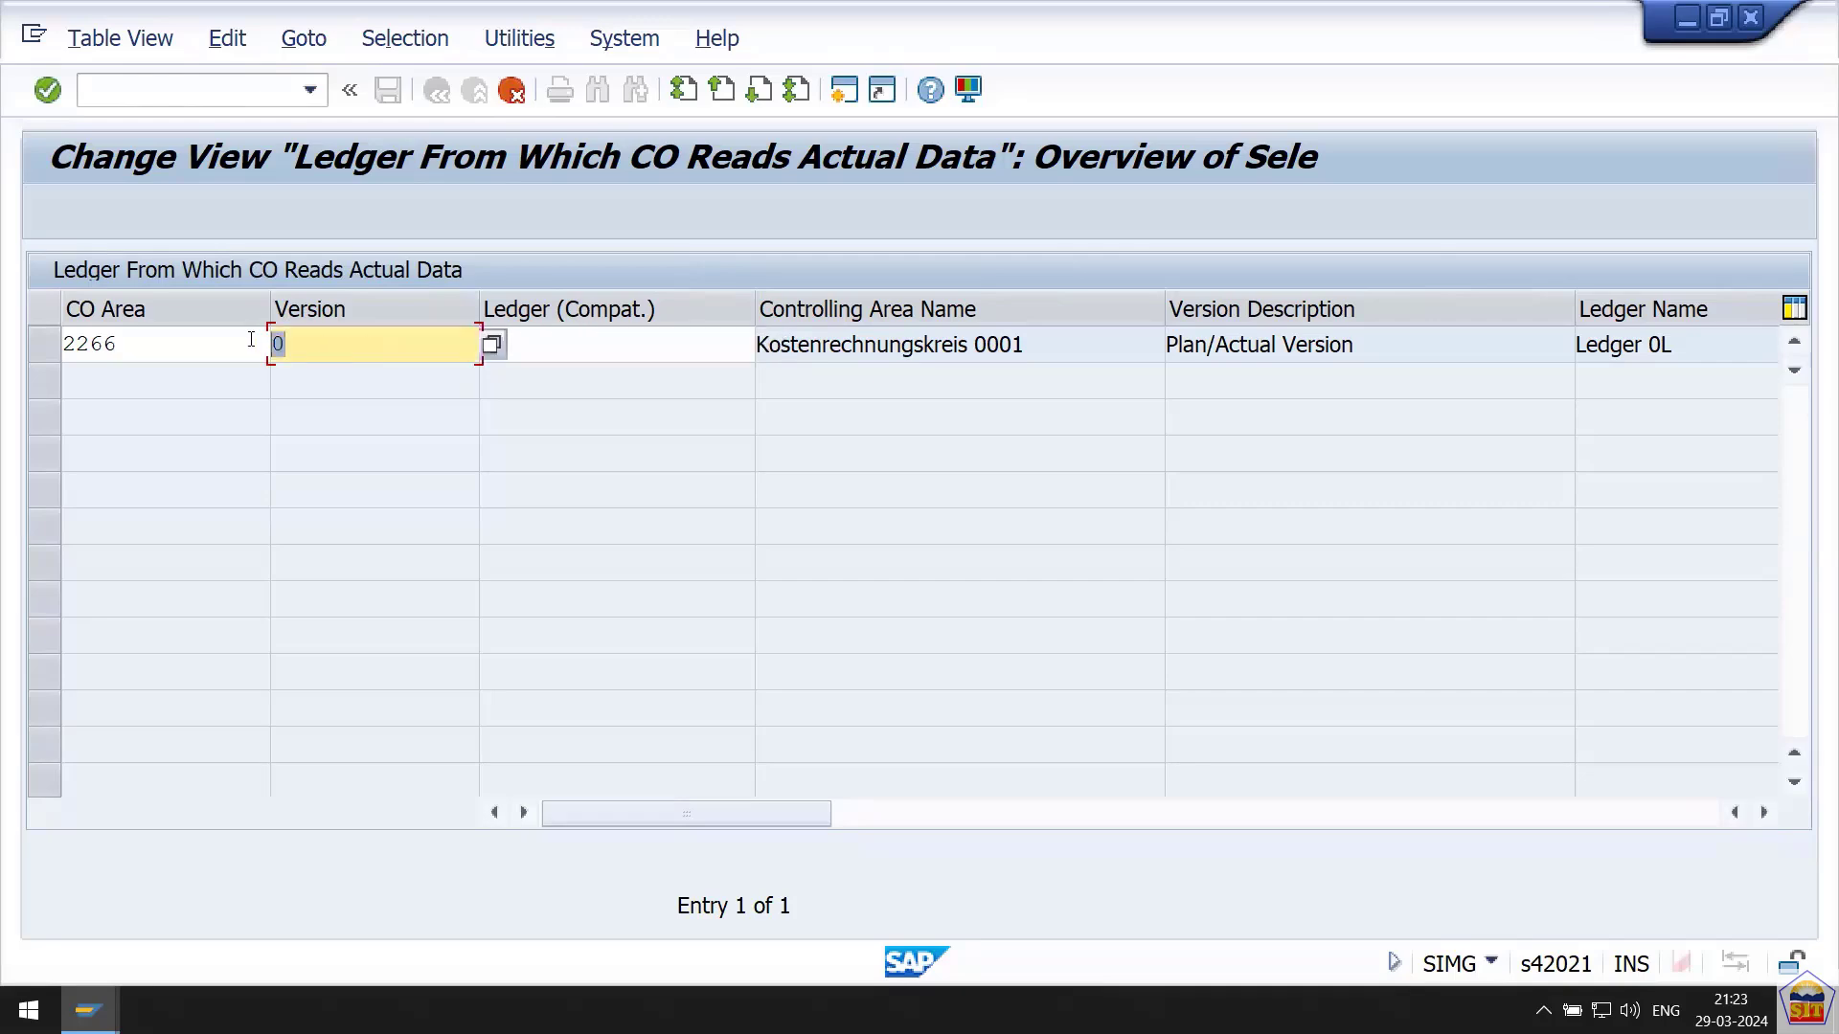
key(Return)
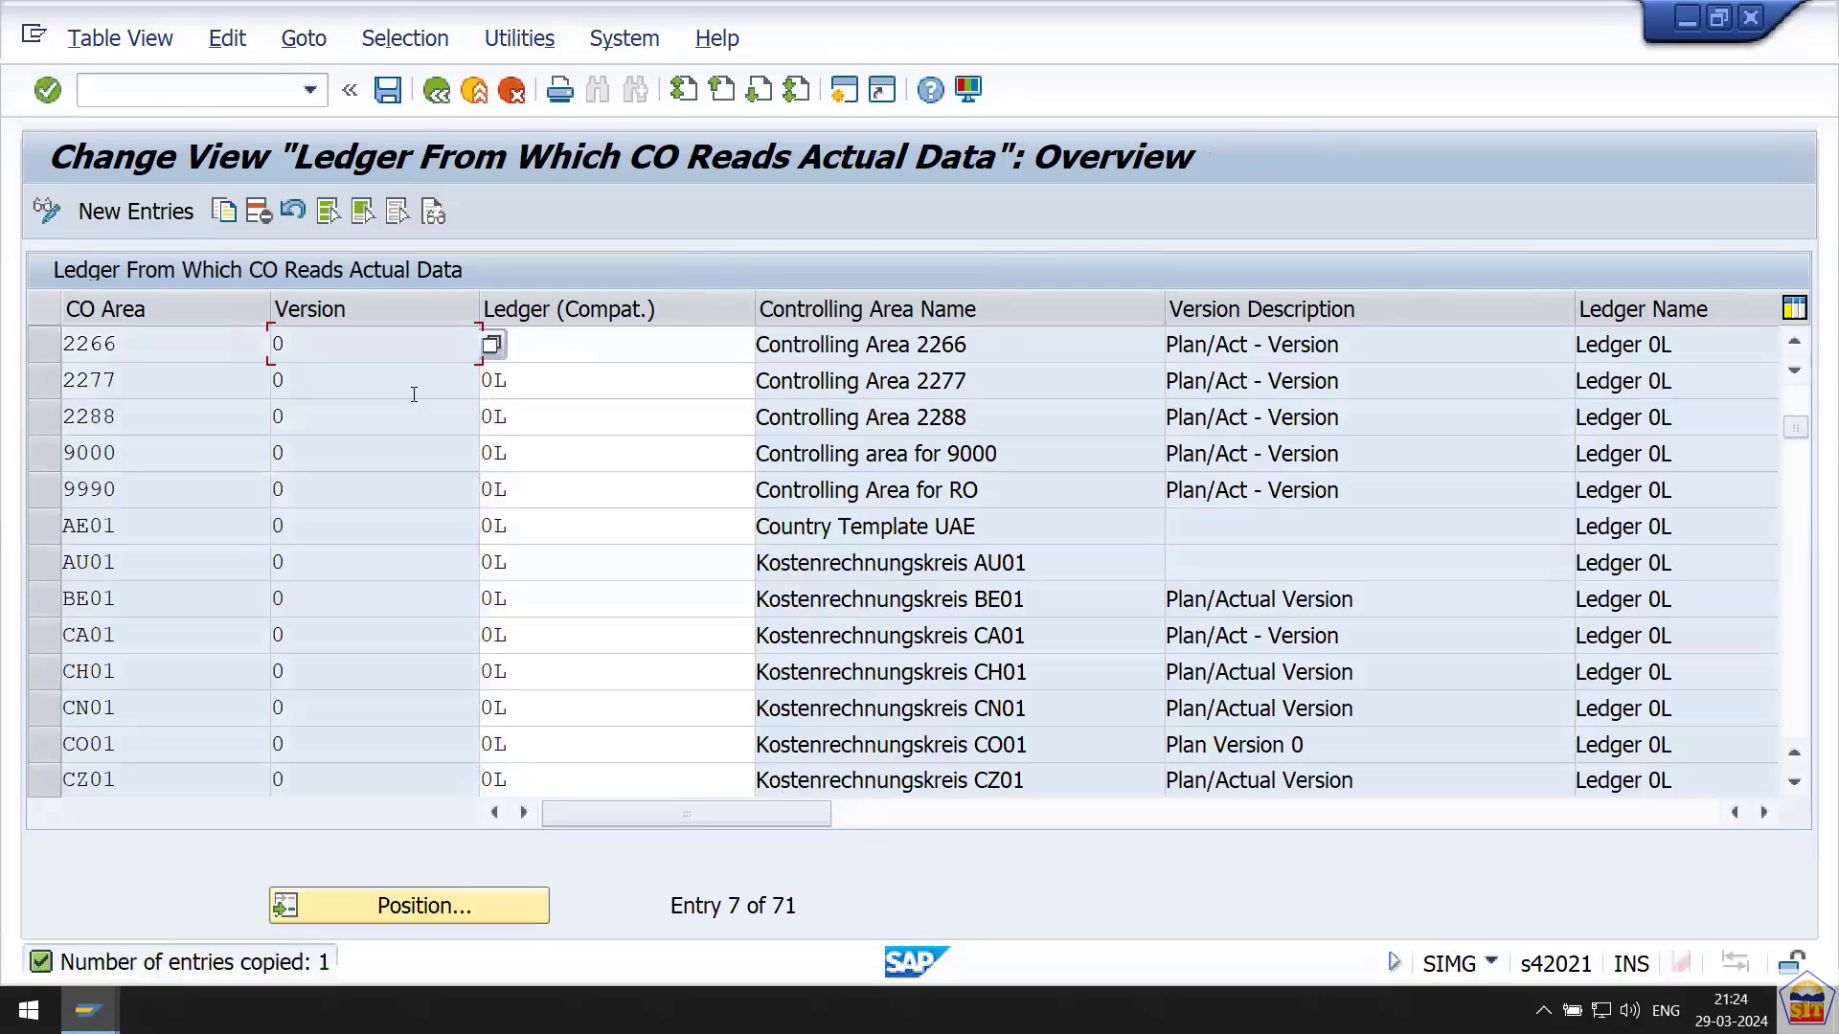
Save the new CO area entry under the Enterprise Structure 2266 customizing request and leave the ledger view.
key(F3)
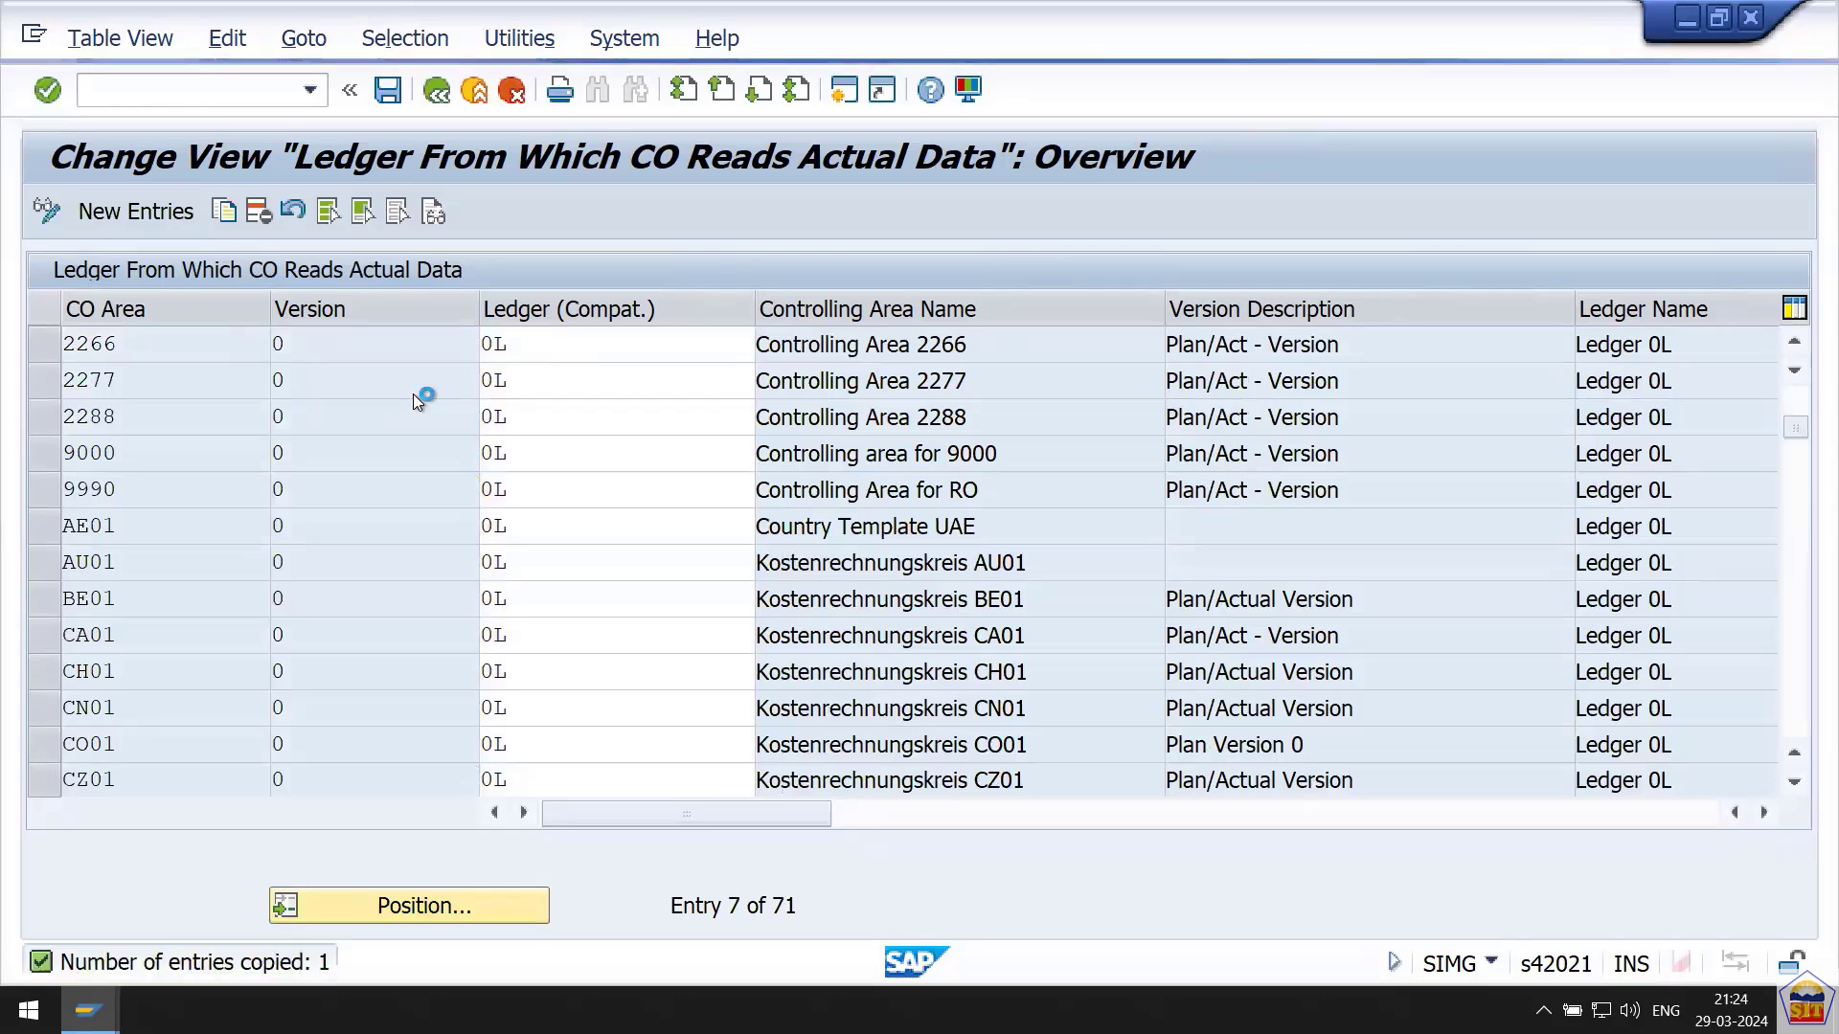
key(Return)
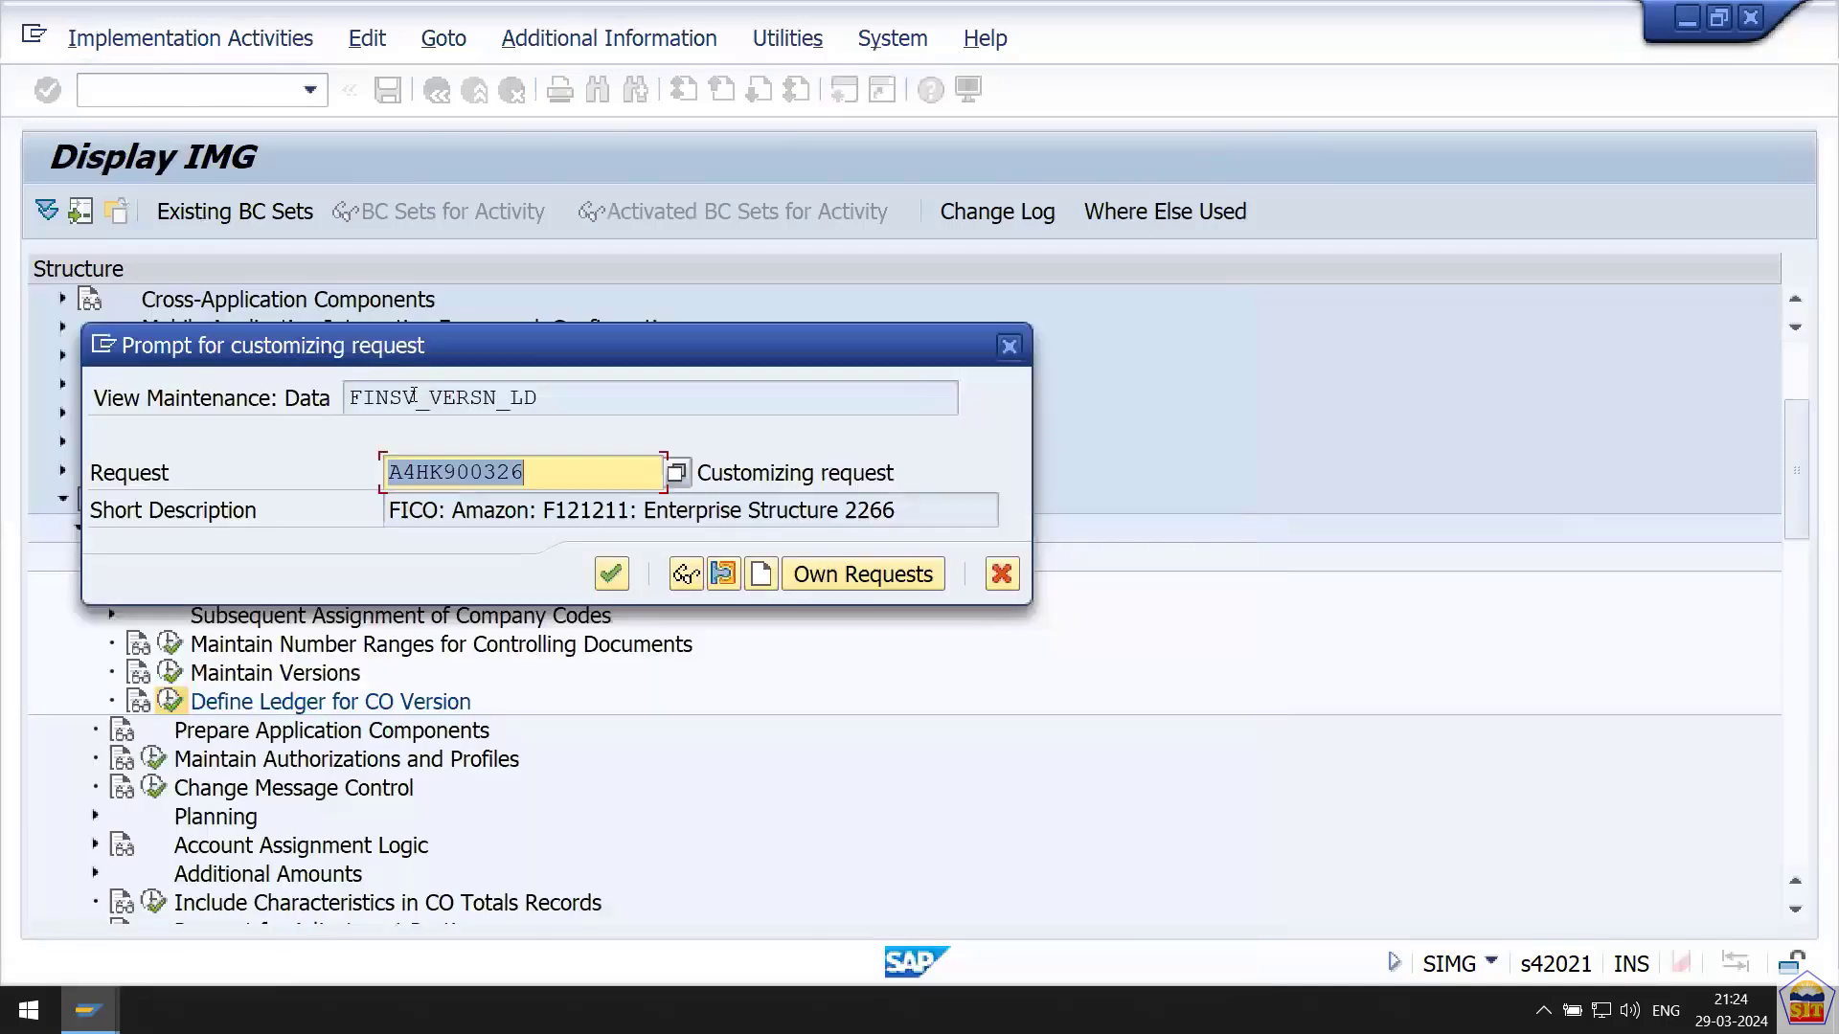
key(Return)
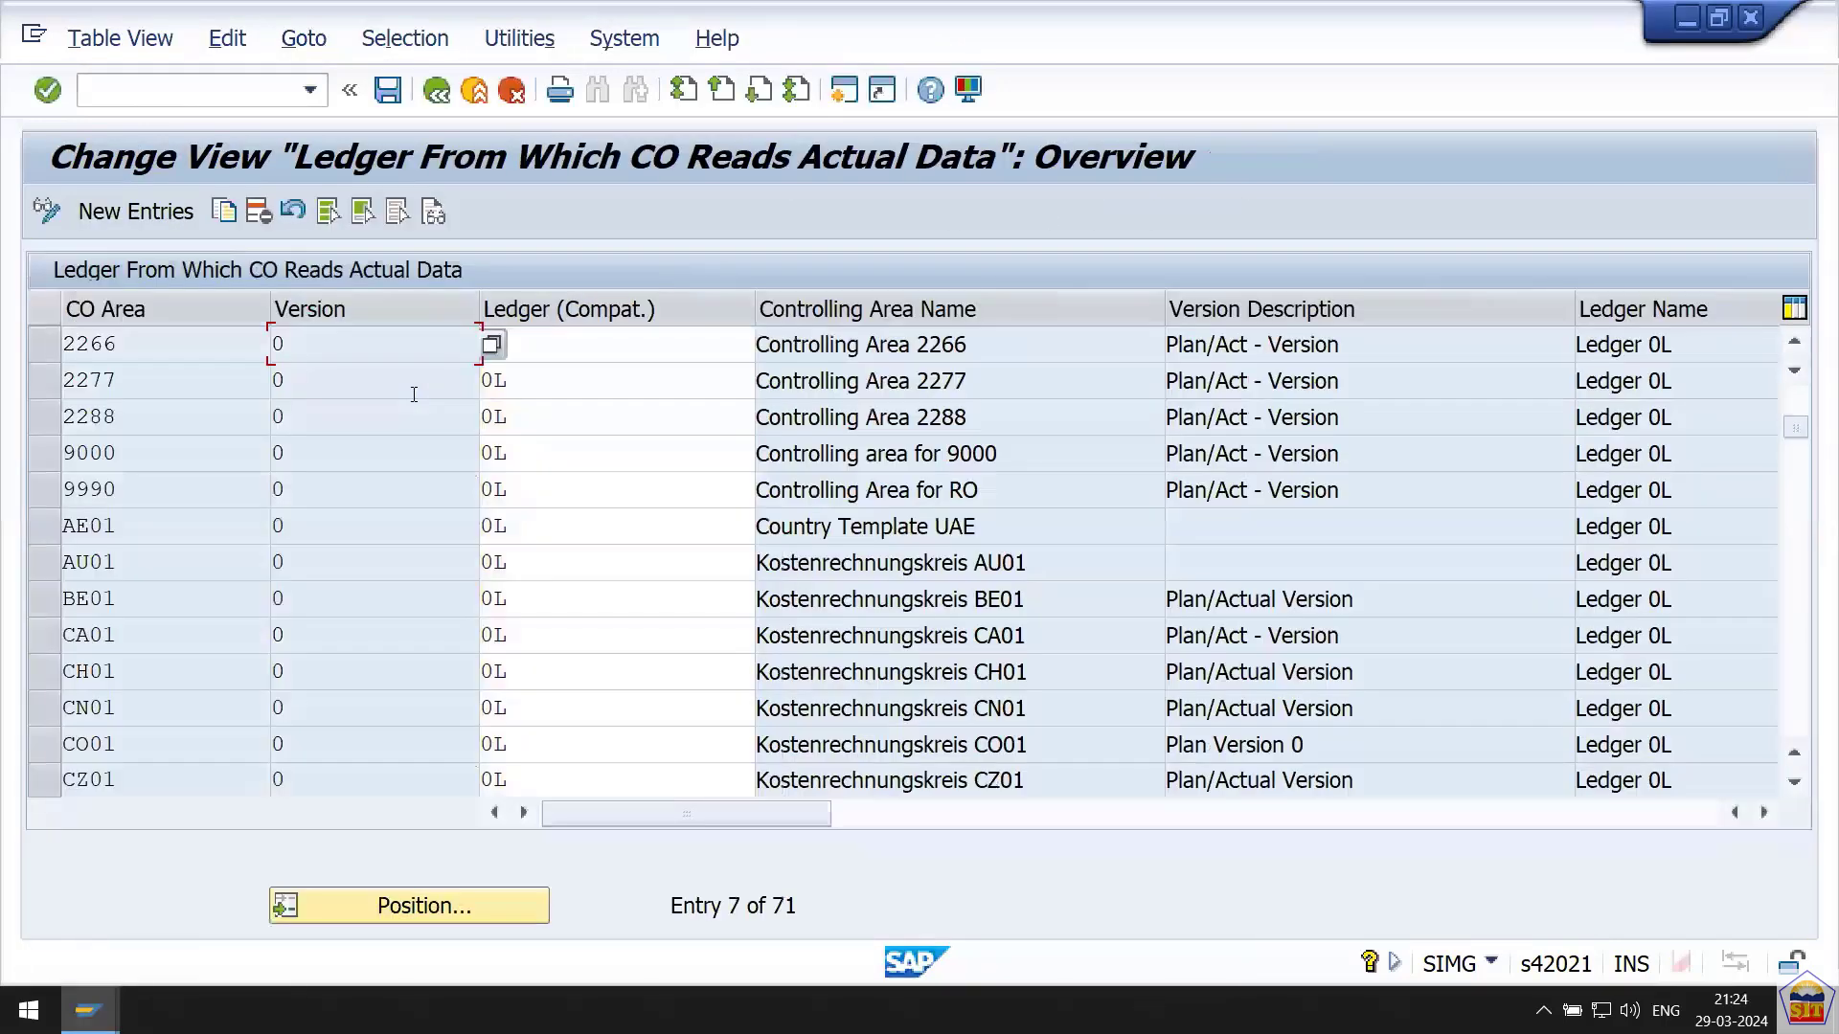
click(436, 99)
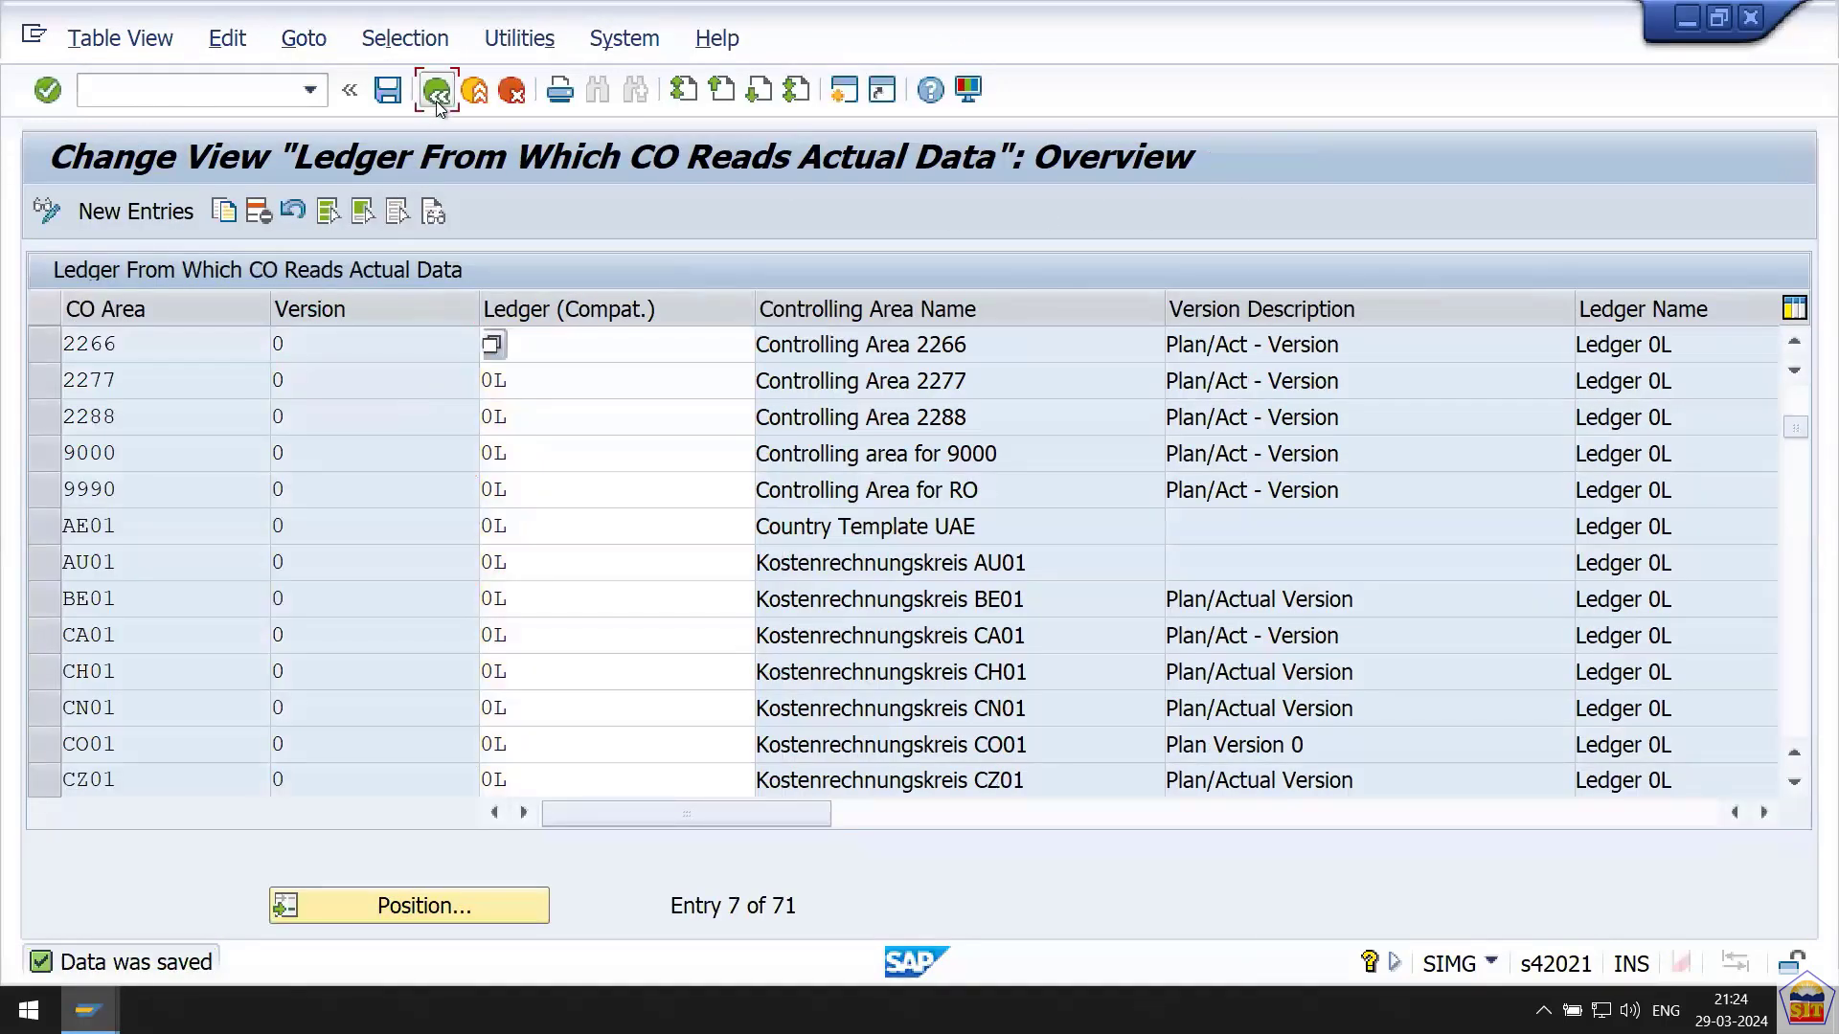
Switch to the Word notes and skim the instructions from Step 16 through Step 19 on document splitting.
key(alt+Tab)
scroll(690, 527, down, 2)
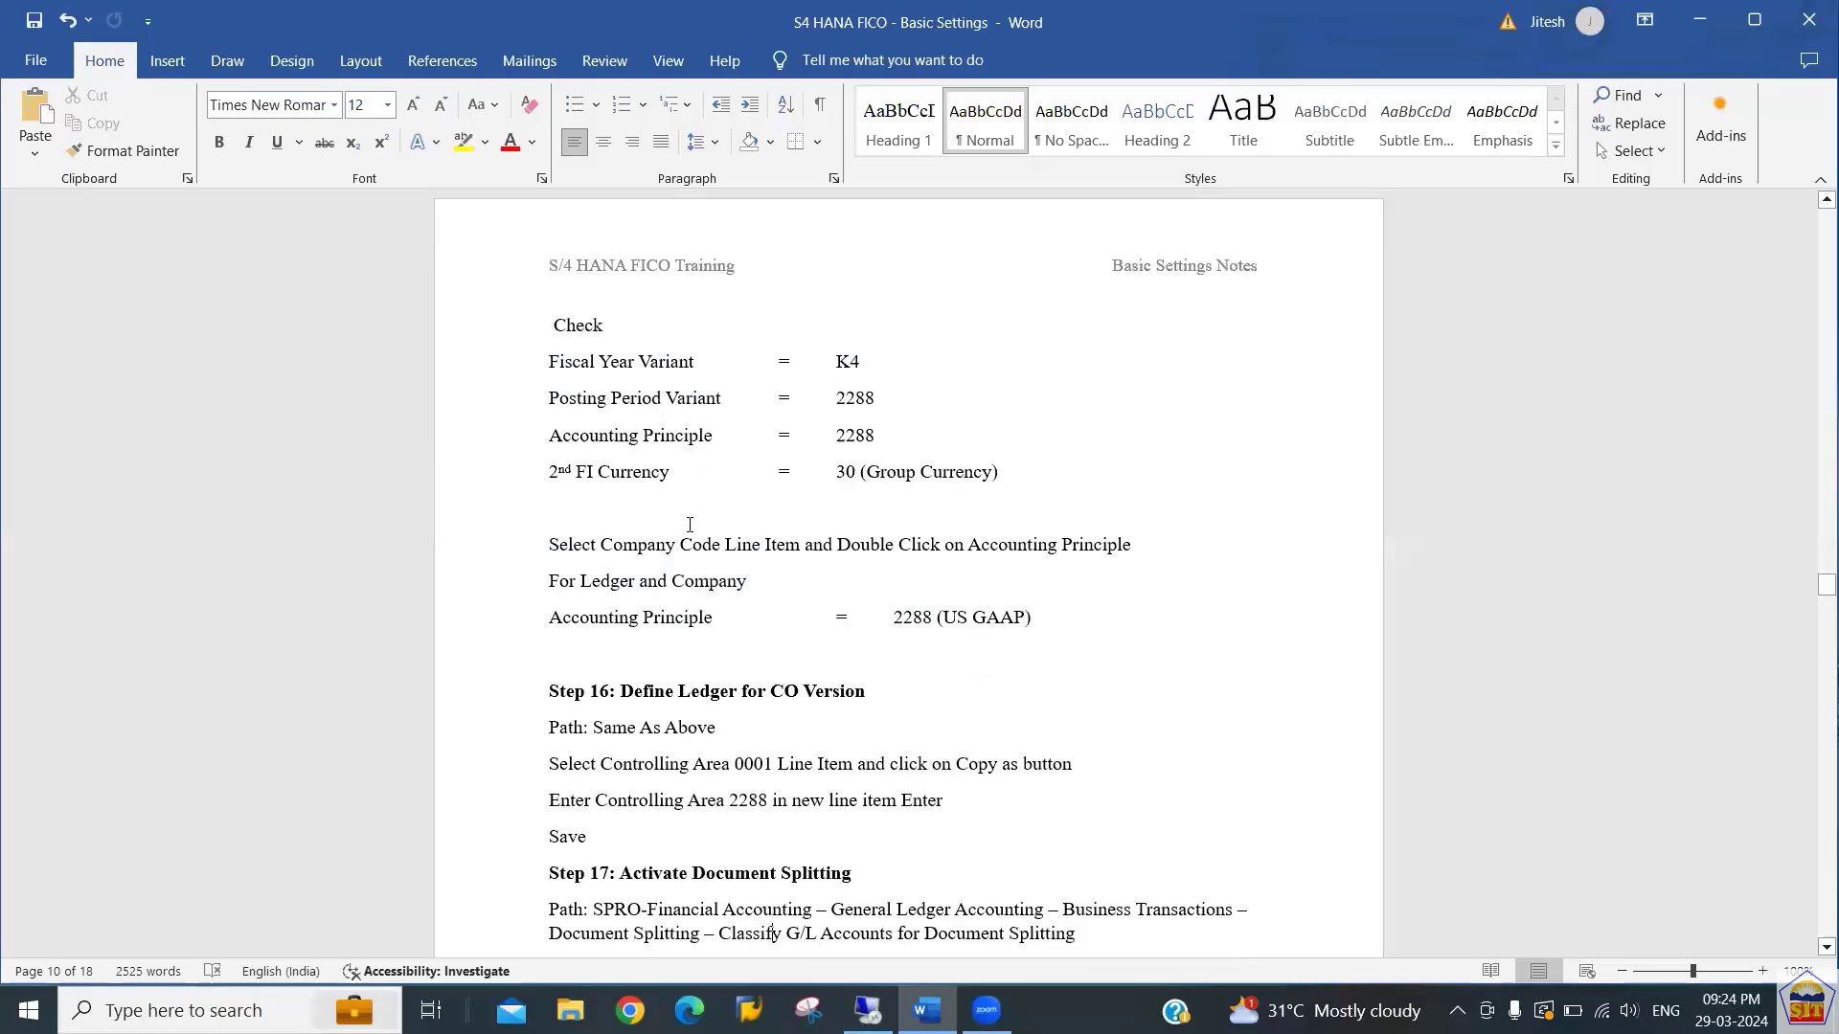
key(Down)
key(Down)
key(Down)
key(Down)
key(Down)
key(Down)
key(Down)
key(Down)
key(Down)
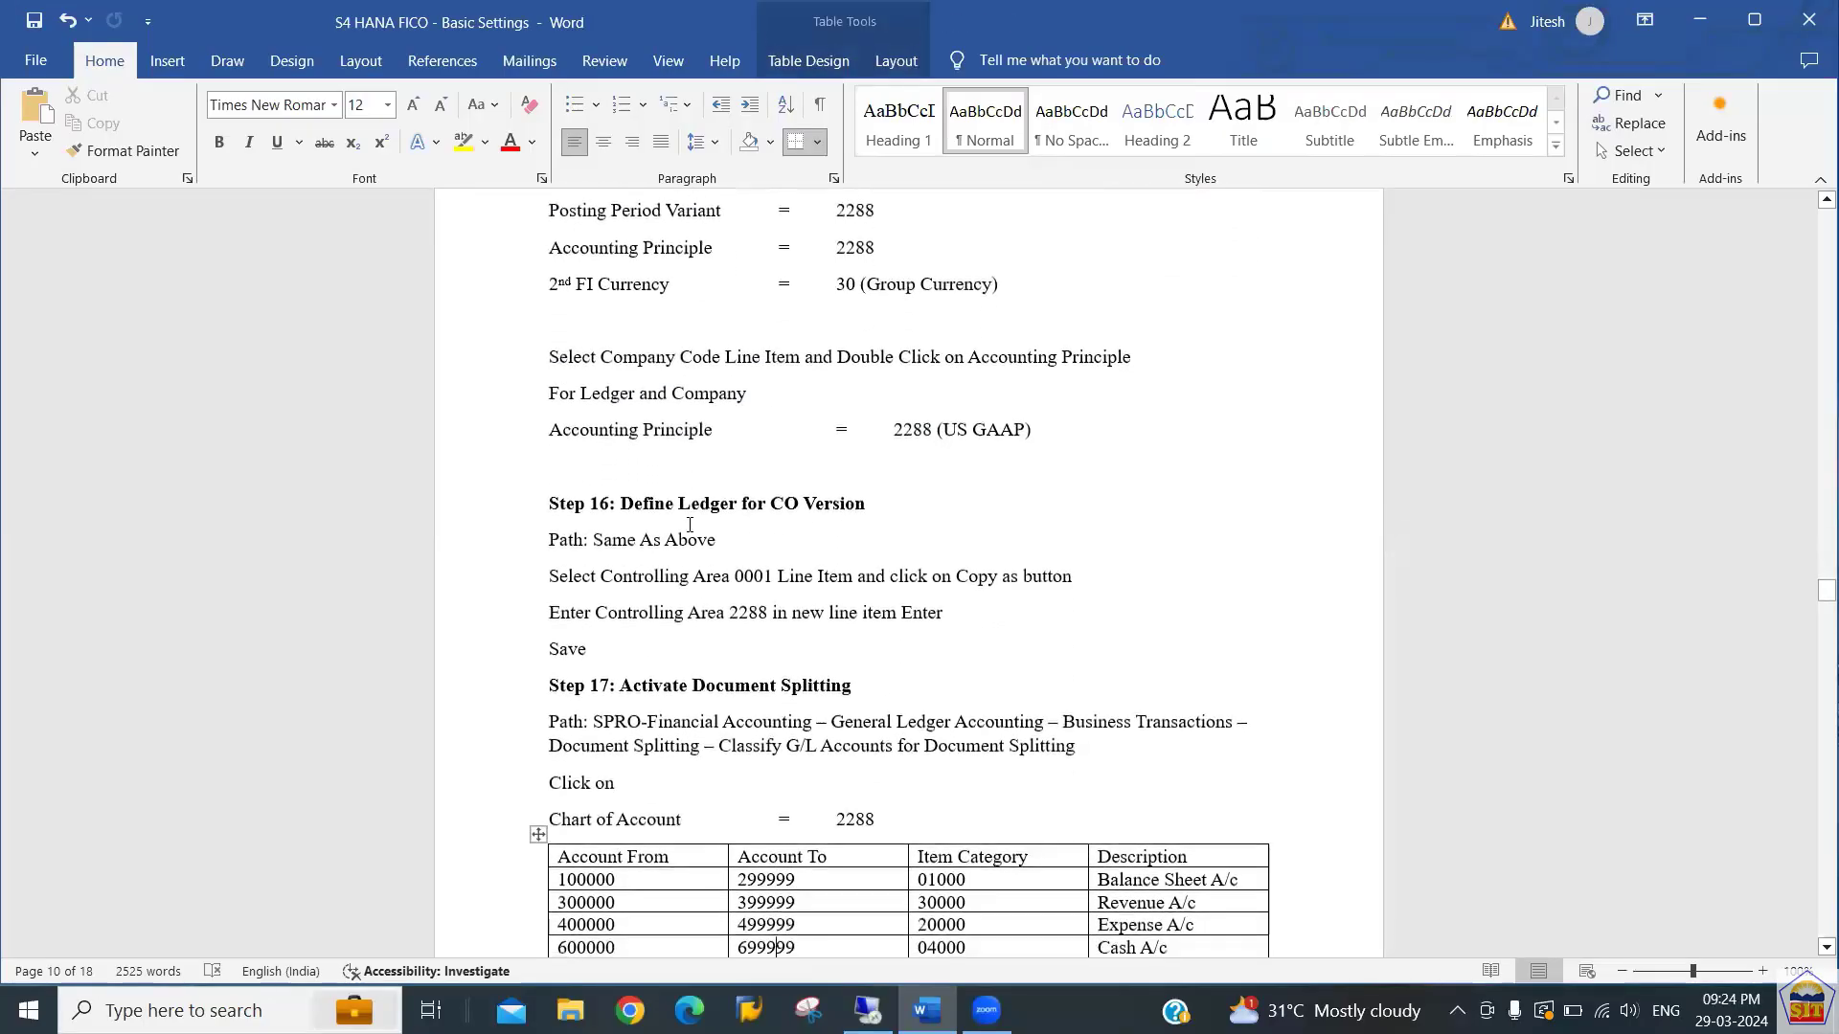
key(Down)
key(Down)
key(Down)
key(Down)
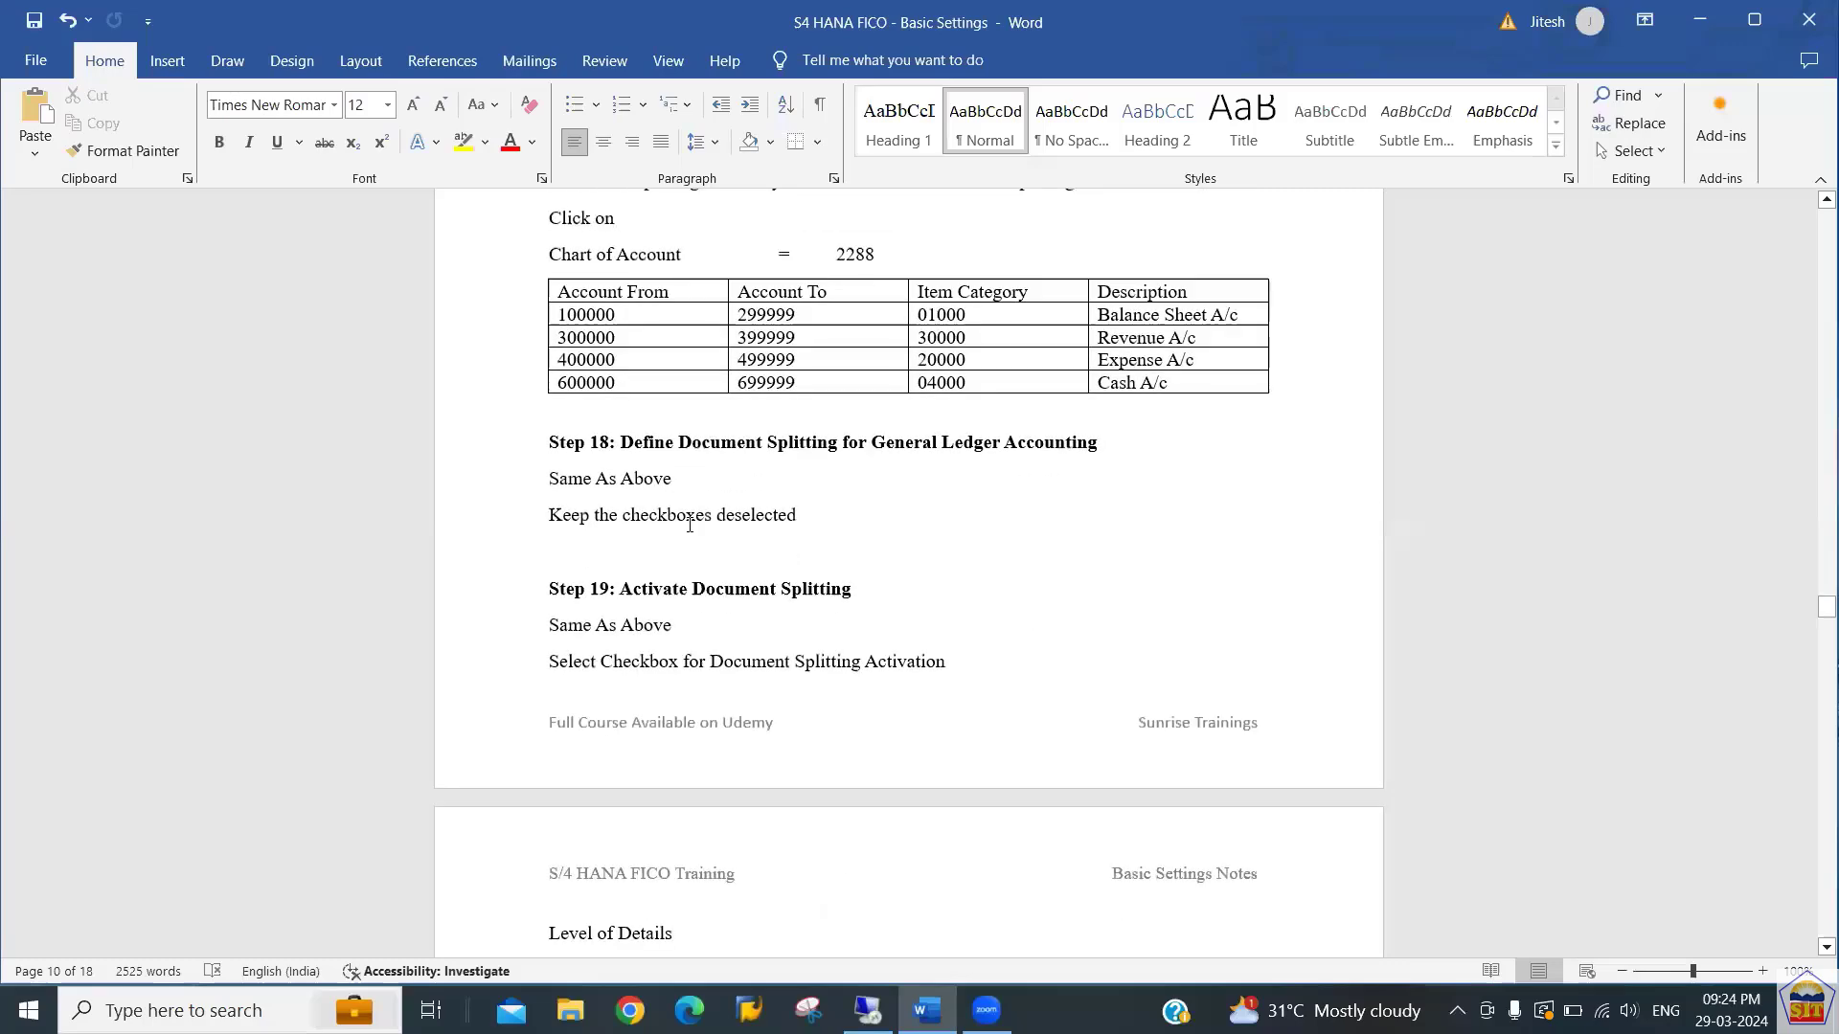
Return to Step 17: Activate Document Splitting in the notes and examine its IMG path.
key(Up)
key(Up)
key(Up)
key(Up)
key(Up)
key(Up)
key(Up)
key(Up)
key(Up)
key(Up)
key(Up)
key(Up)
key(Up)
key(Up)
key(Up)
key(Up)
key(Up)
key(Up)
key(Up)
key(Up)
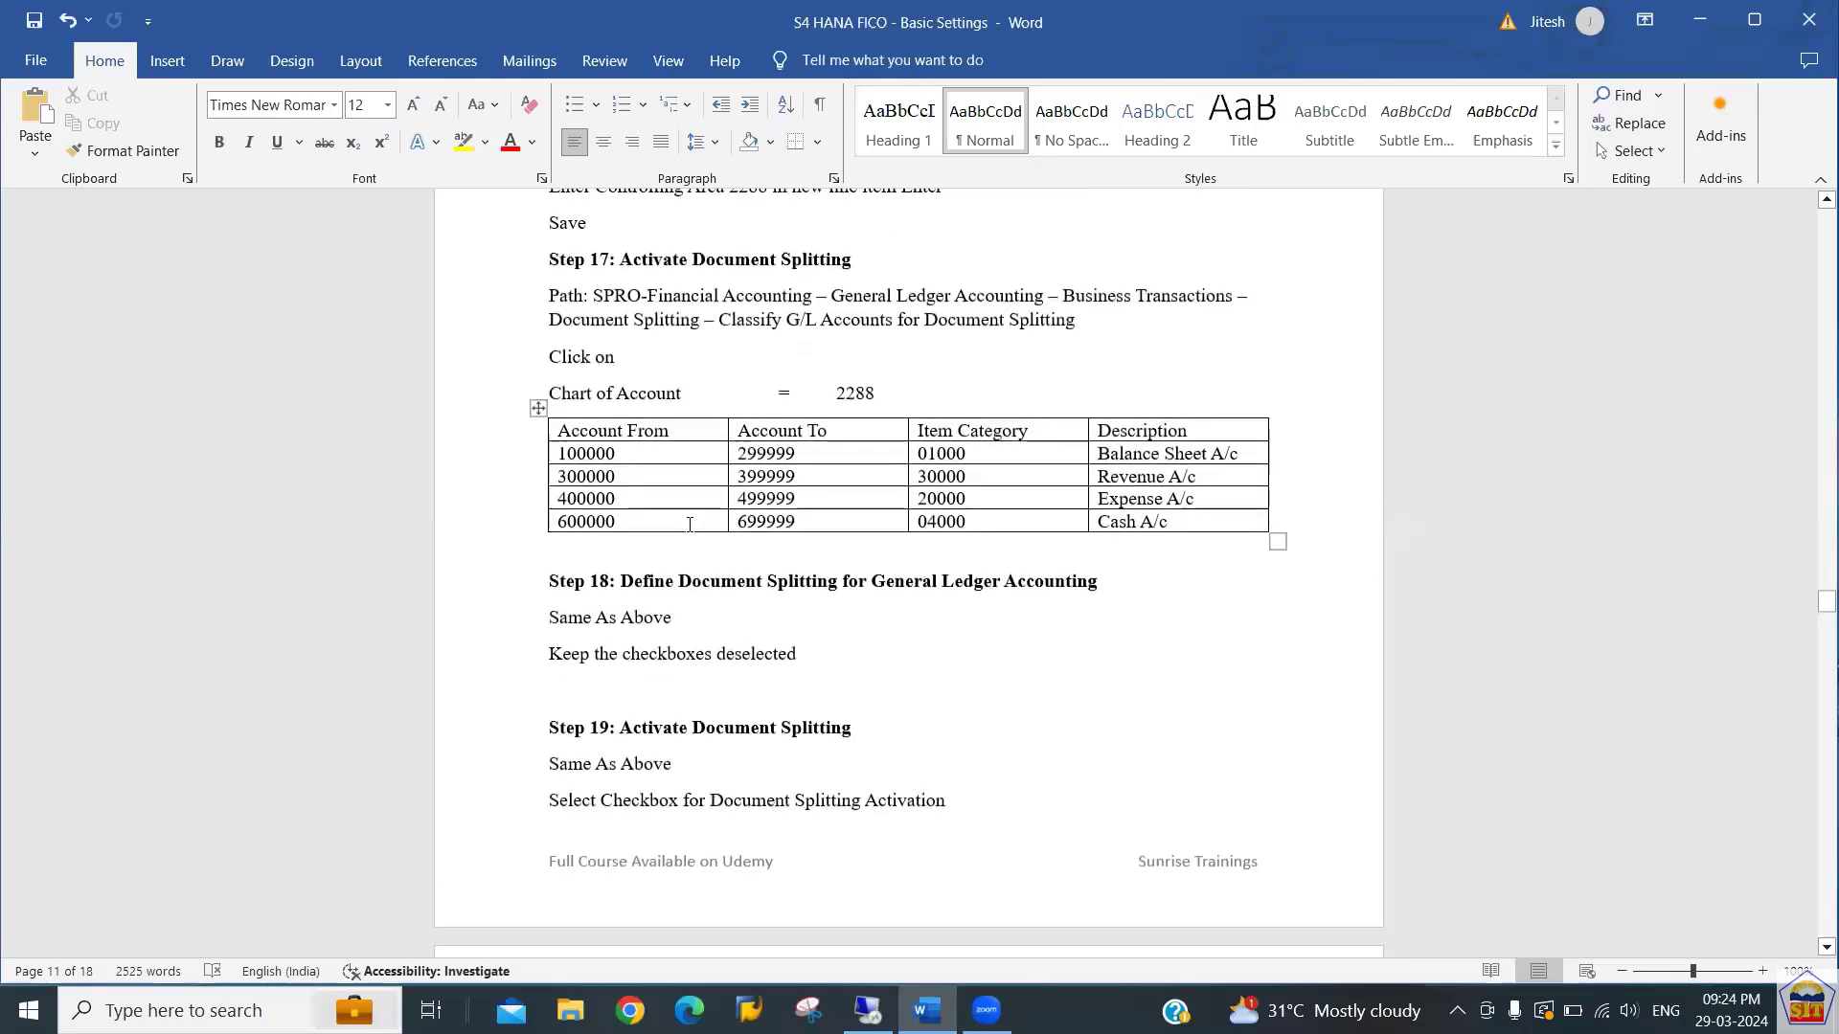
key(Down)
key(Down)
key(Down)
key(Down)
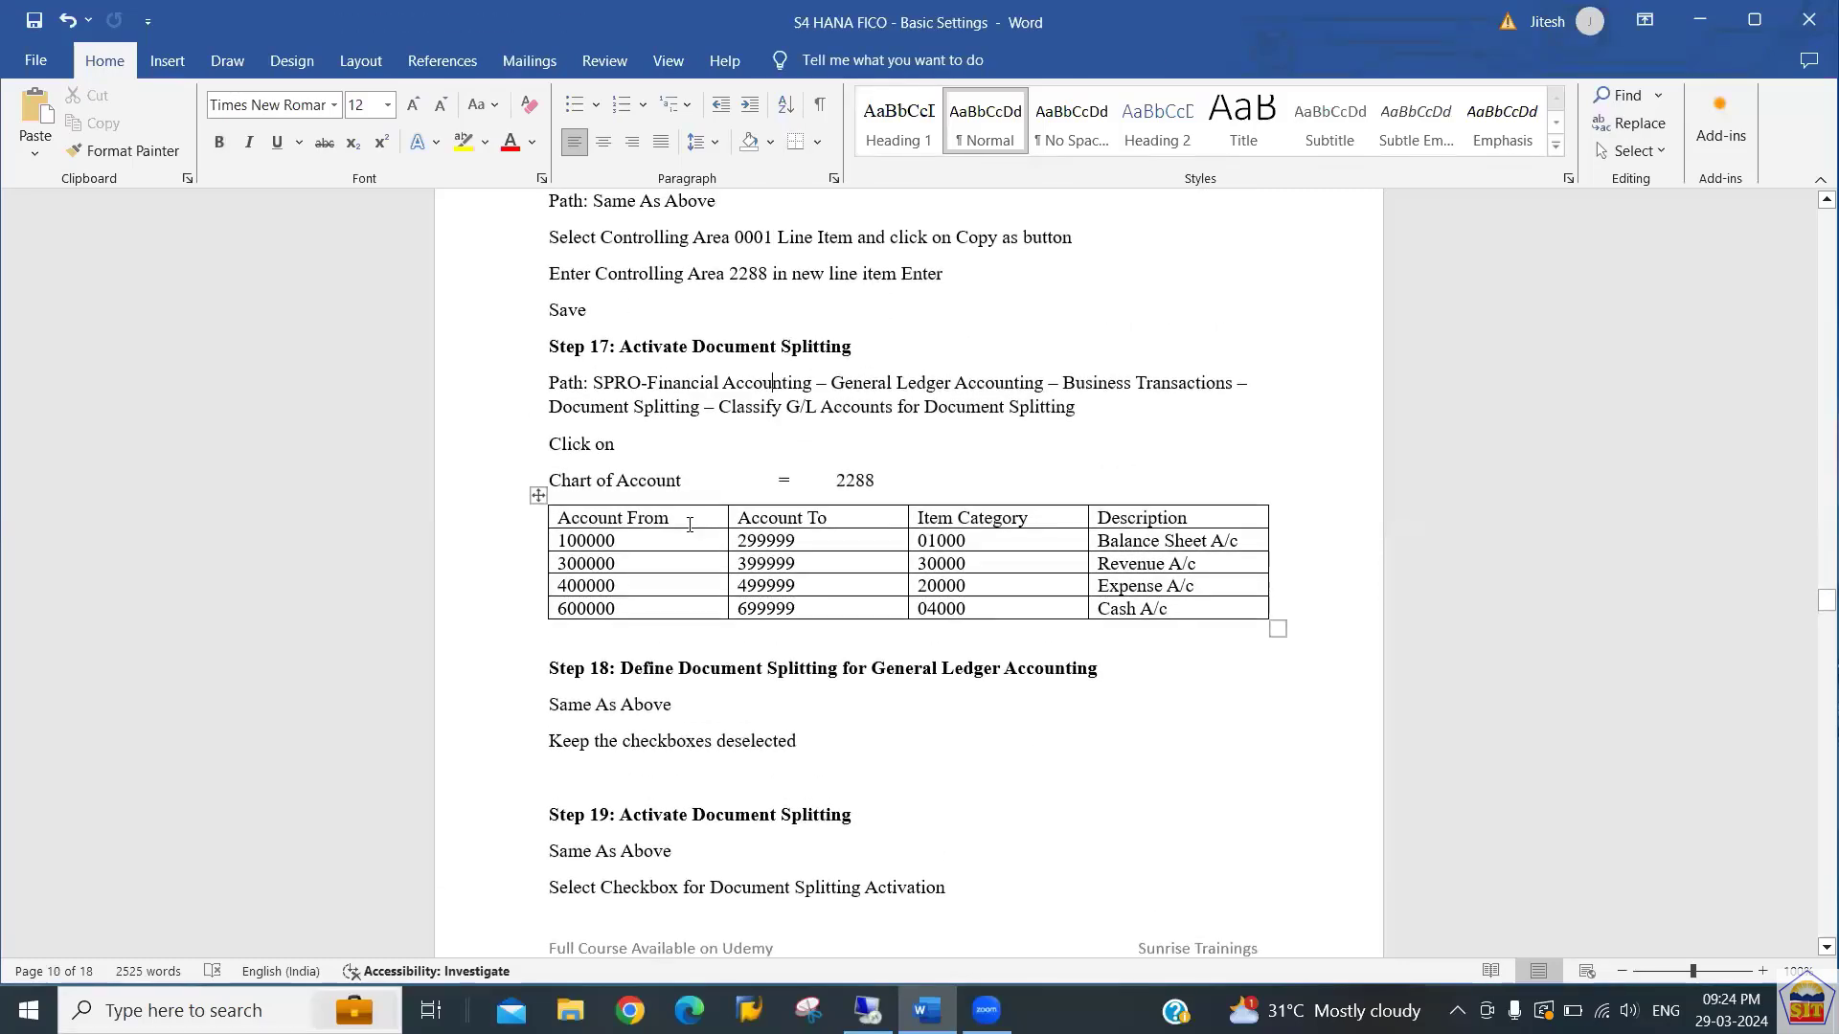
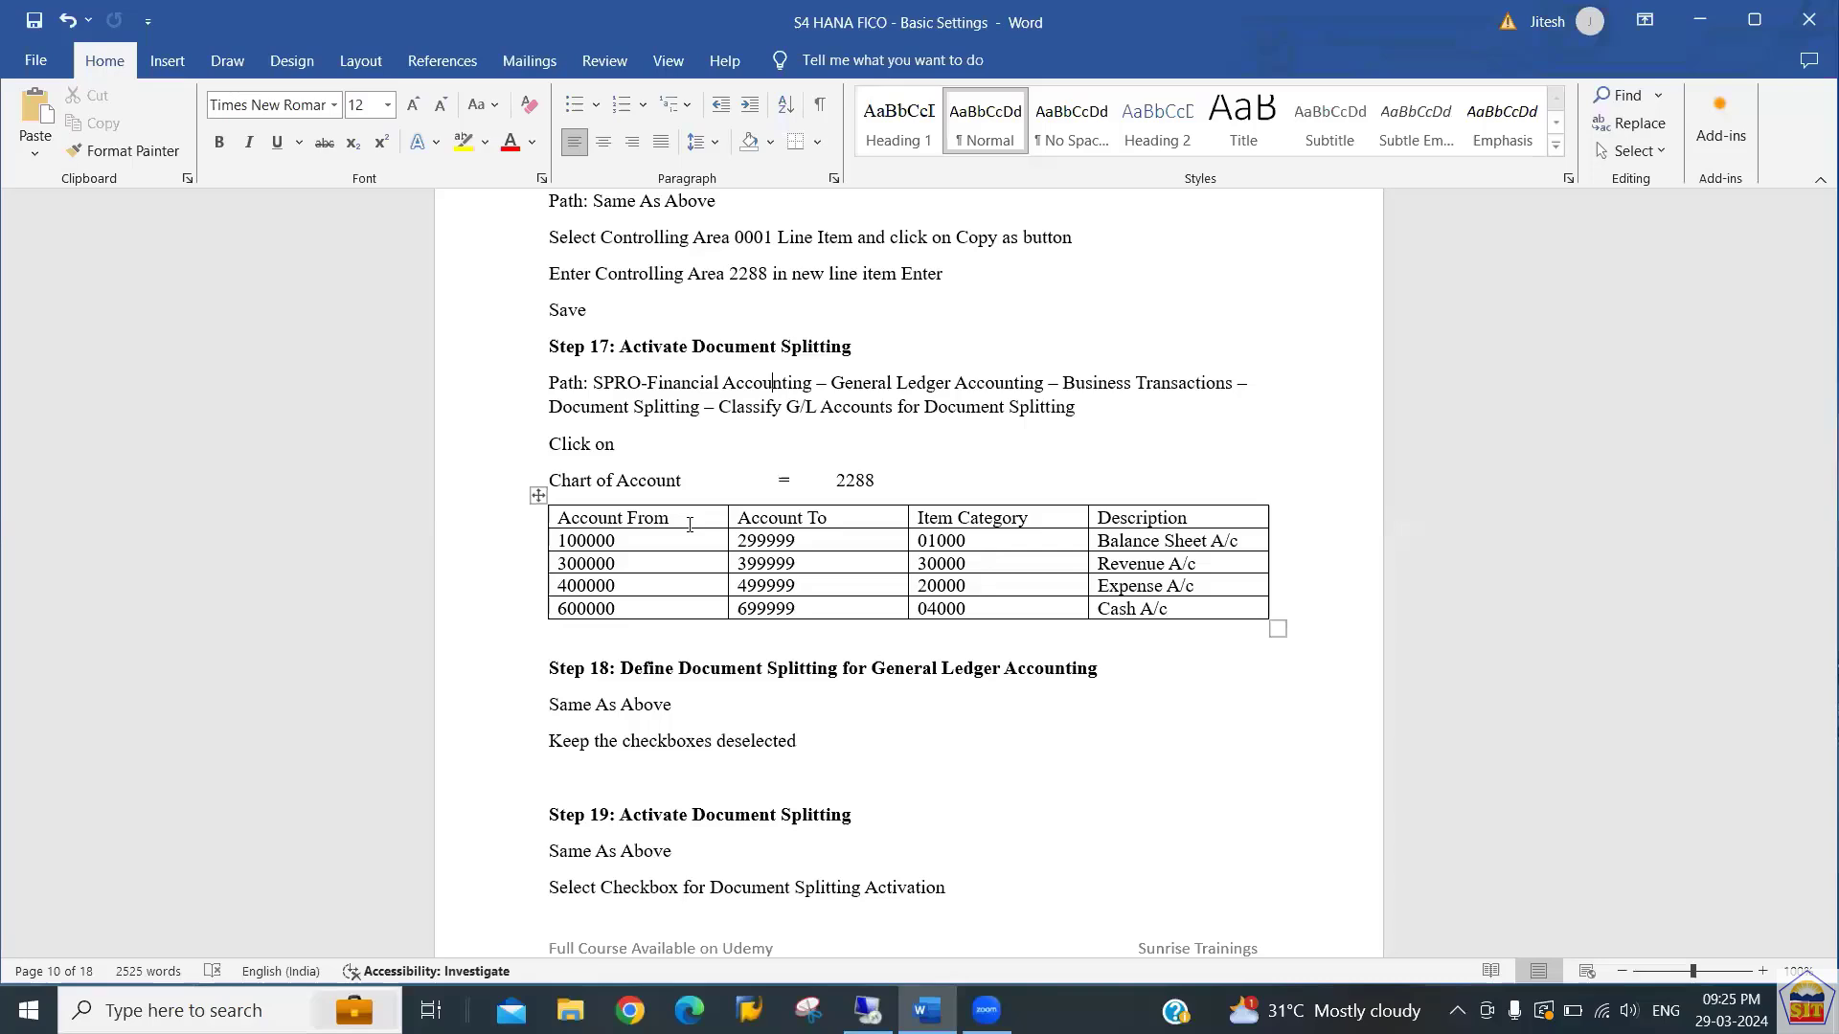
Read through the Step 17 account range table and the Step 18 instructions below it.
key(Up)
key(Up)
key(Down)
key(Down)
key(Down)
key(Down)
key(Down)
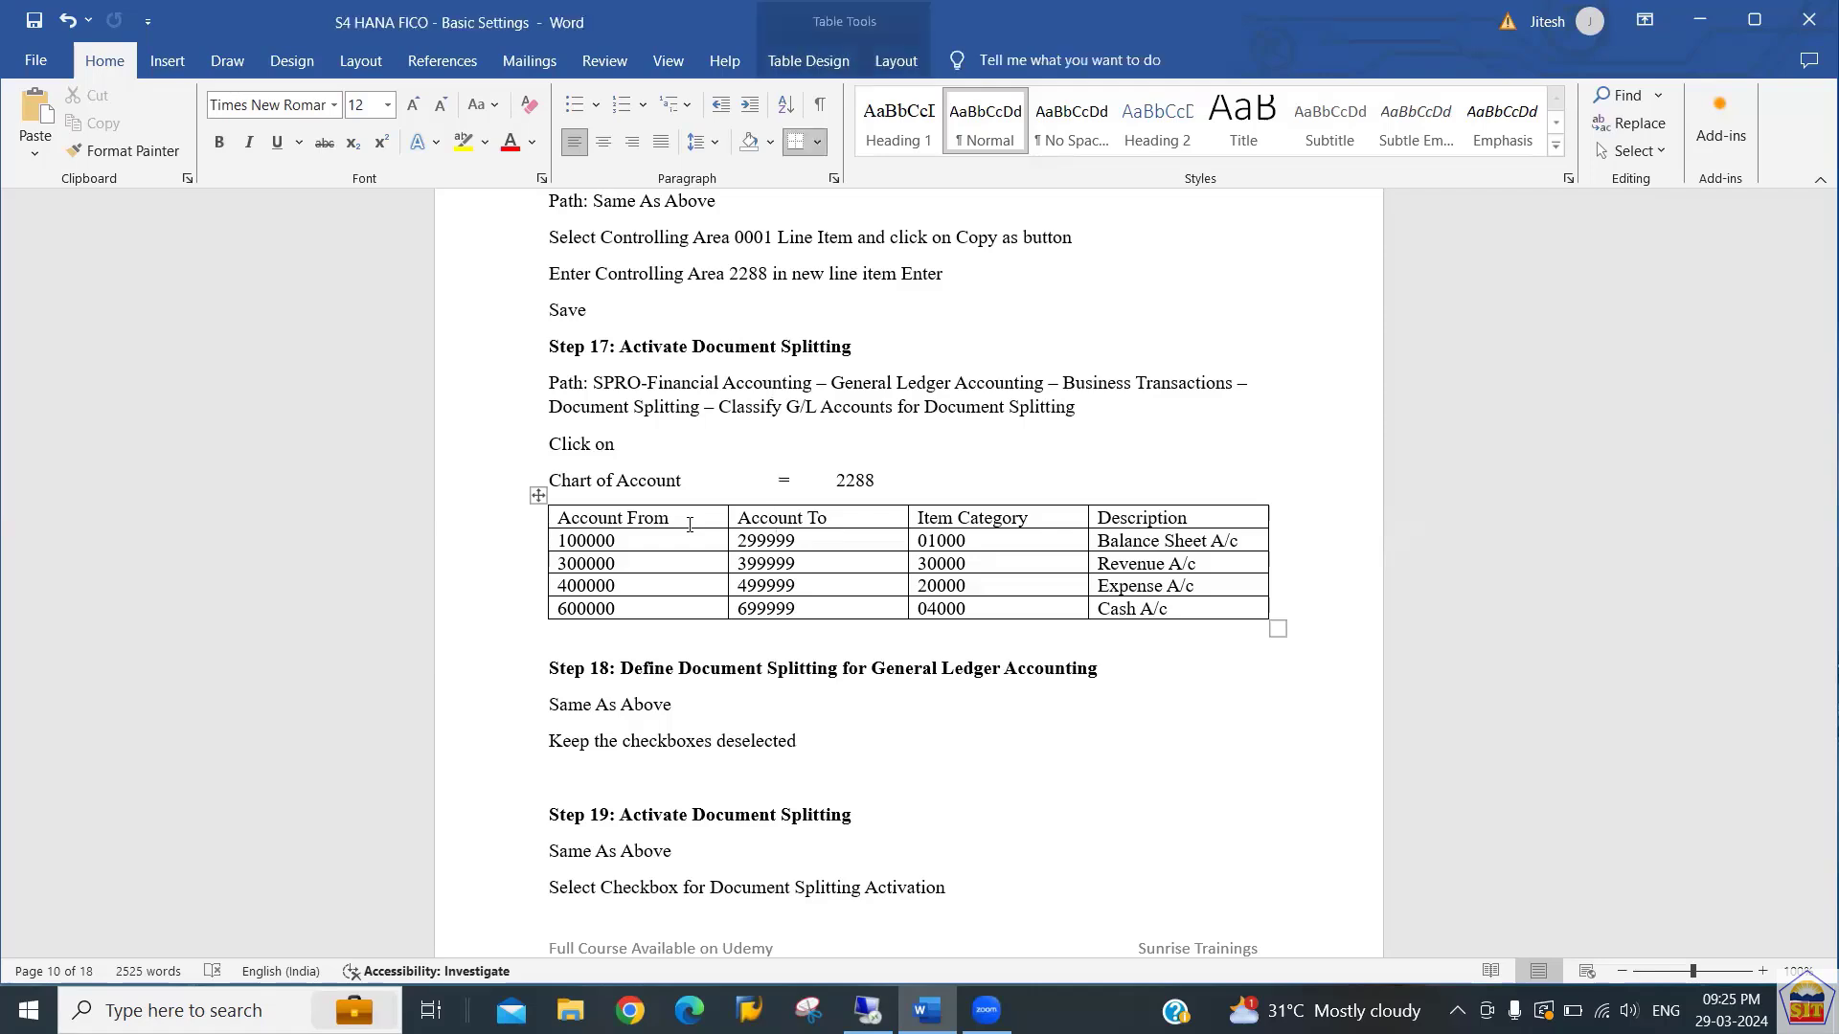
key(Down)
key(Down)
key(Down)
key(Down)
key(Down)
key(Down)
key(Down)
key(Down)
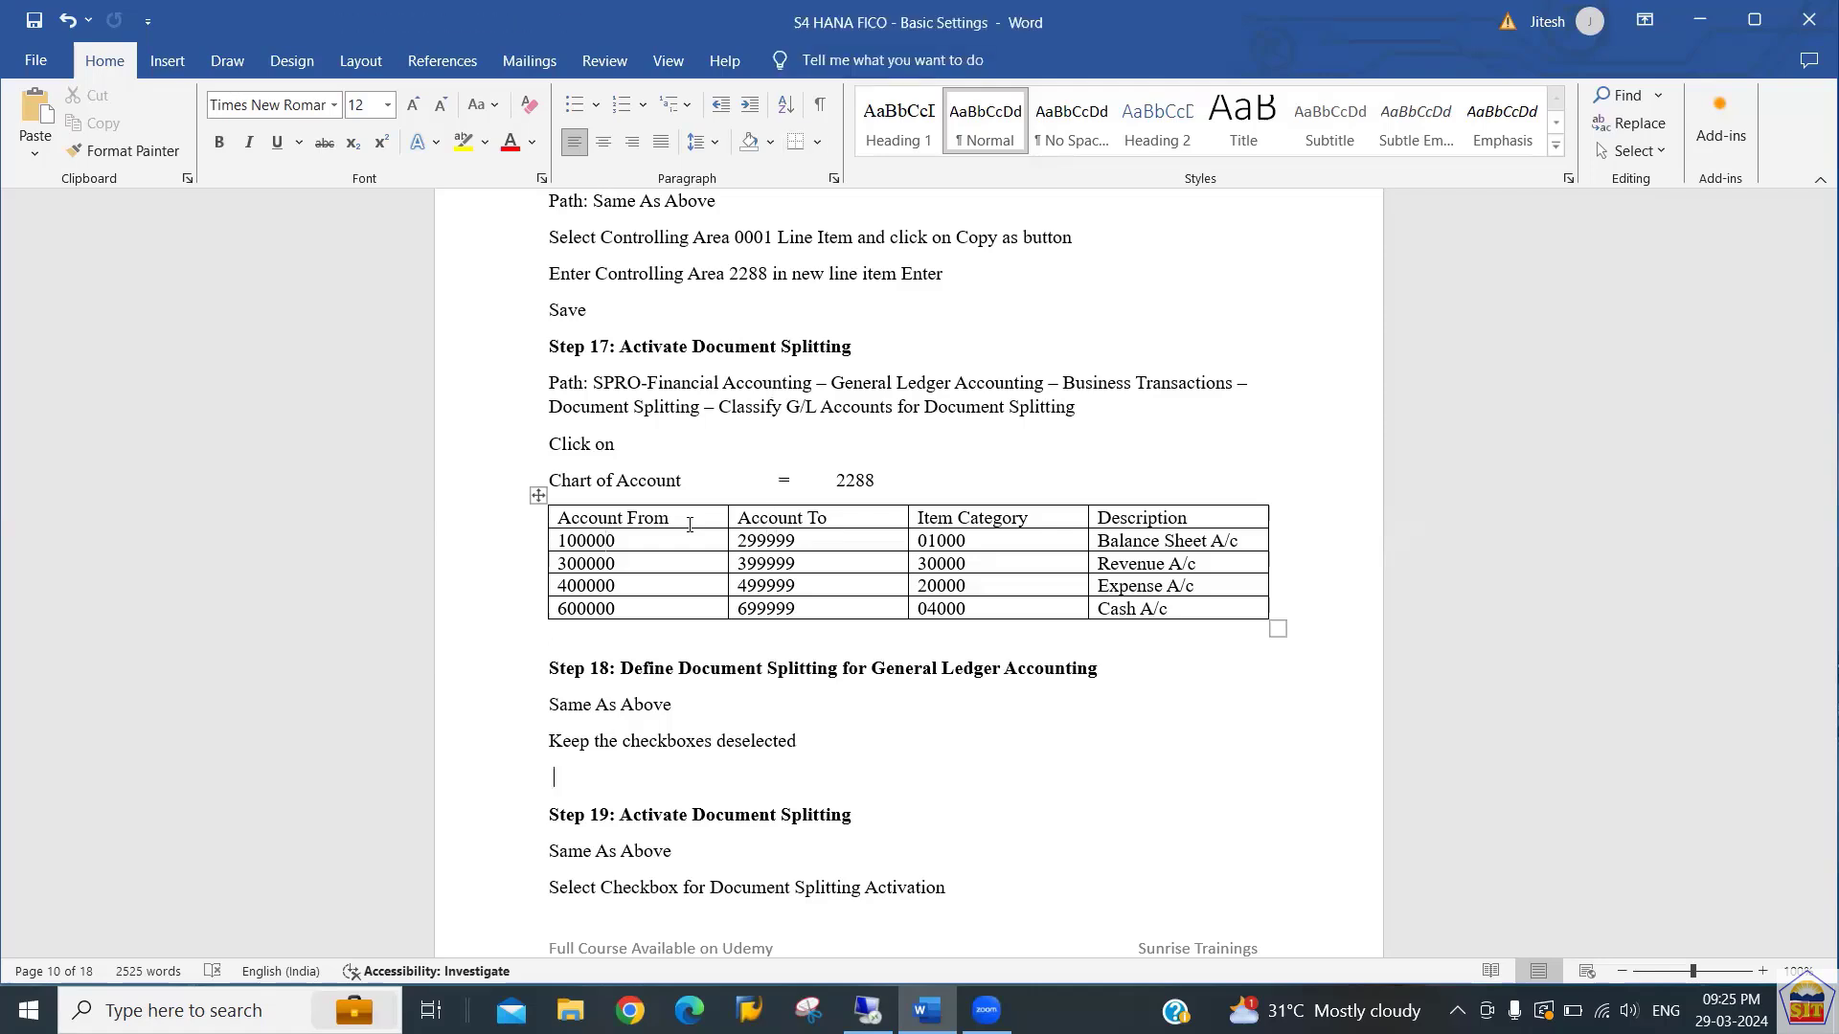
Examine the account ranges 100000 to 699999 and their item categories in the Step 17 table.
key(Up)
key(Up)
key(Up)
key(Up)
key(Up)
key(Up)
key(Up)
key(Up)
key(Up)
key(Down)
key(shift+Down)
key(shift+Down)
key(shift+Down)
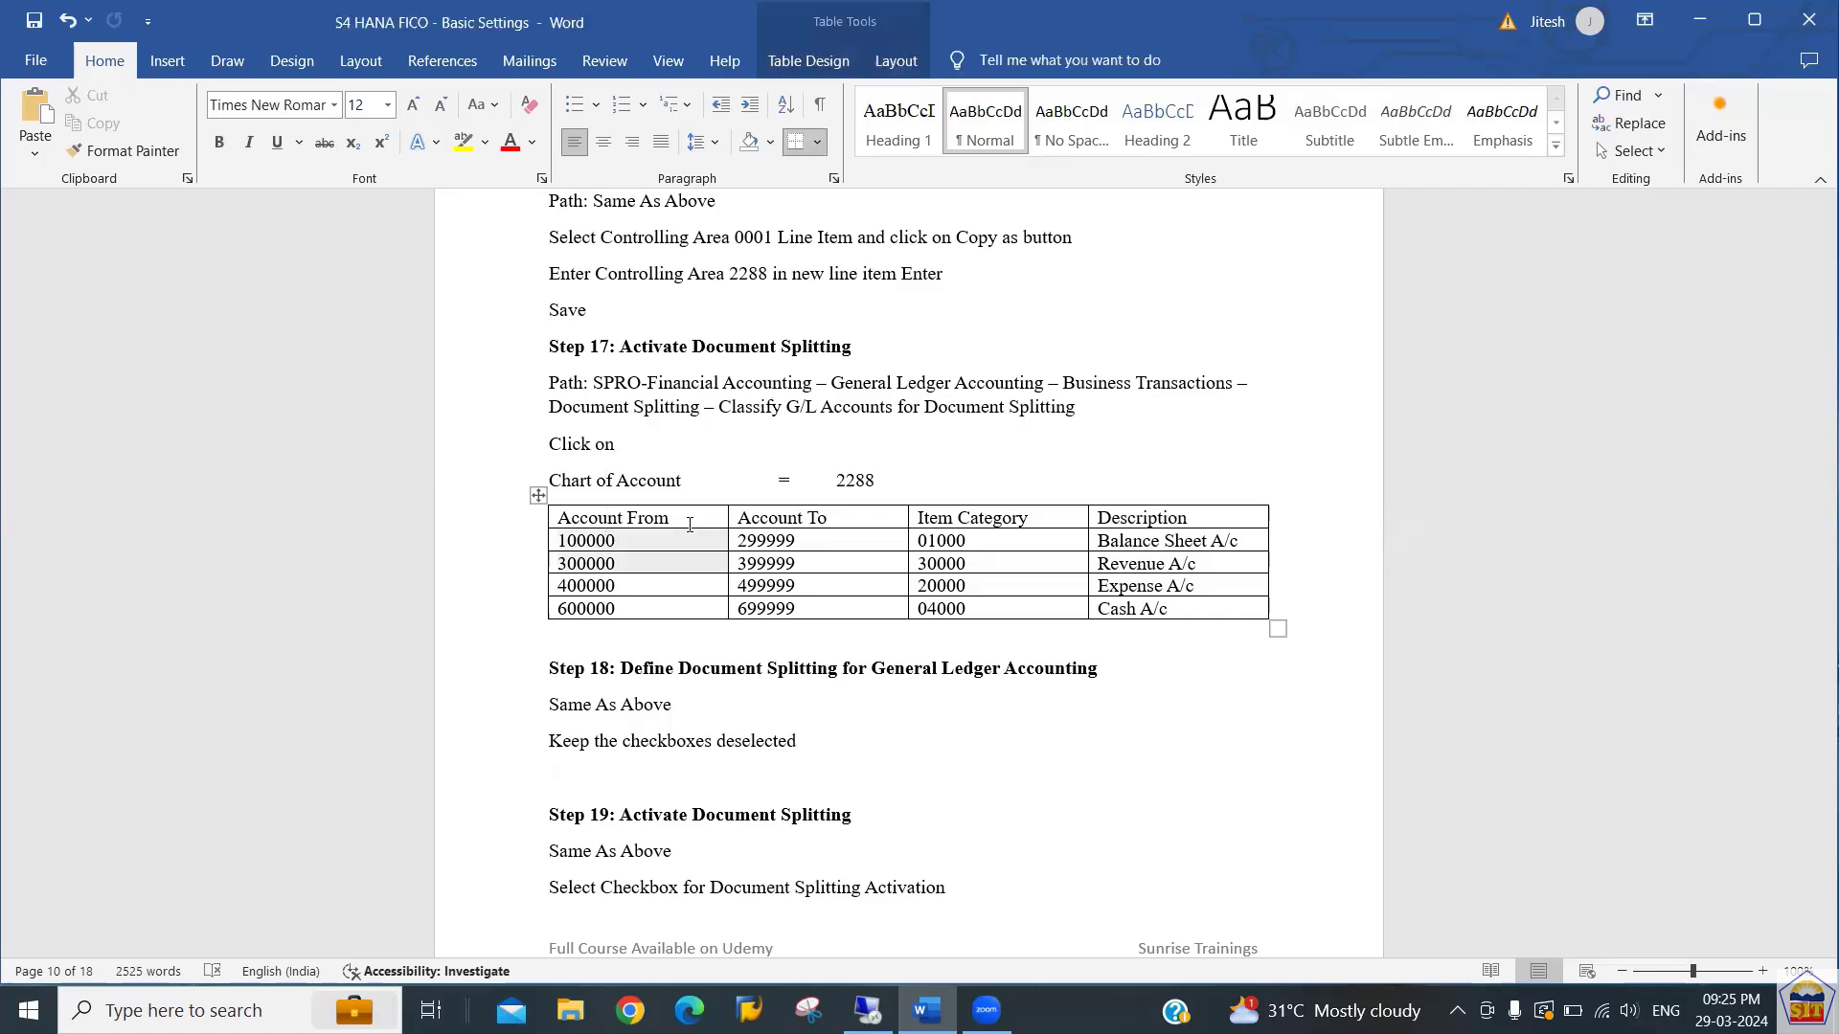
key(shift+Right)
key(shift+Right)
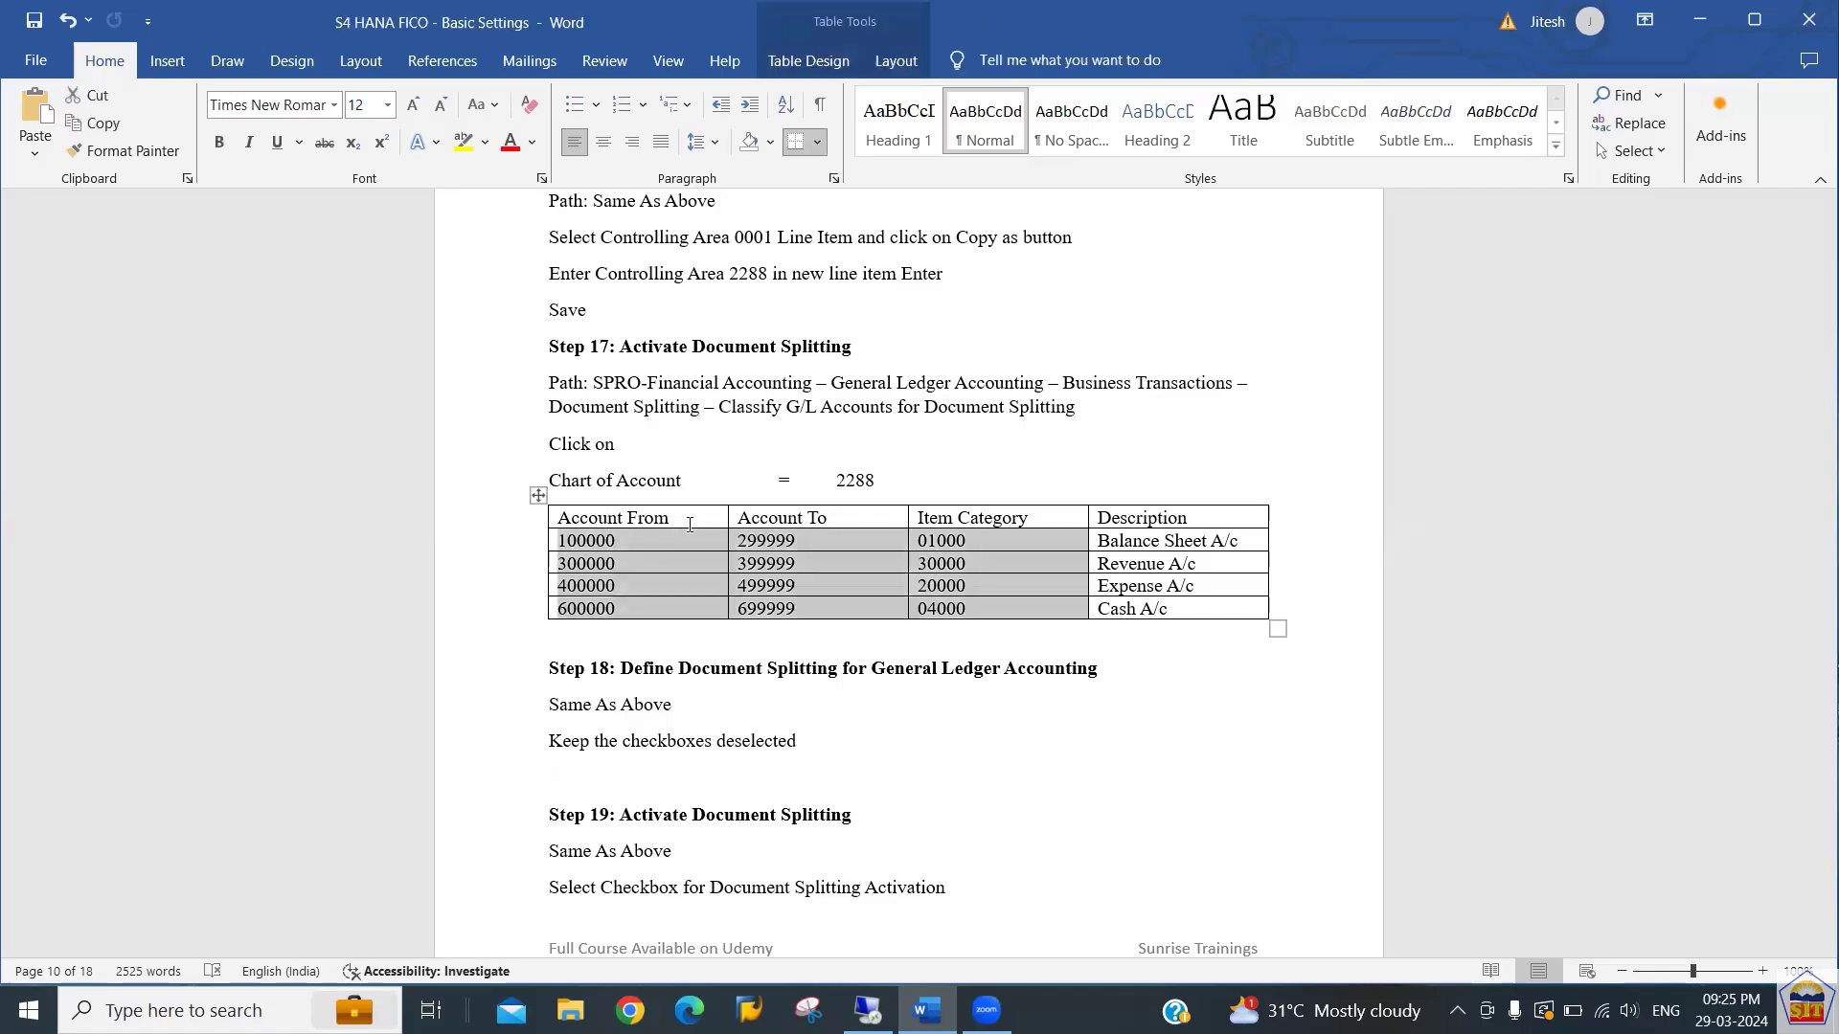
key(Left)
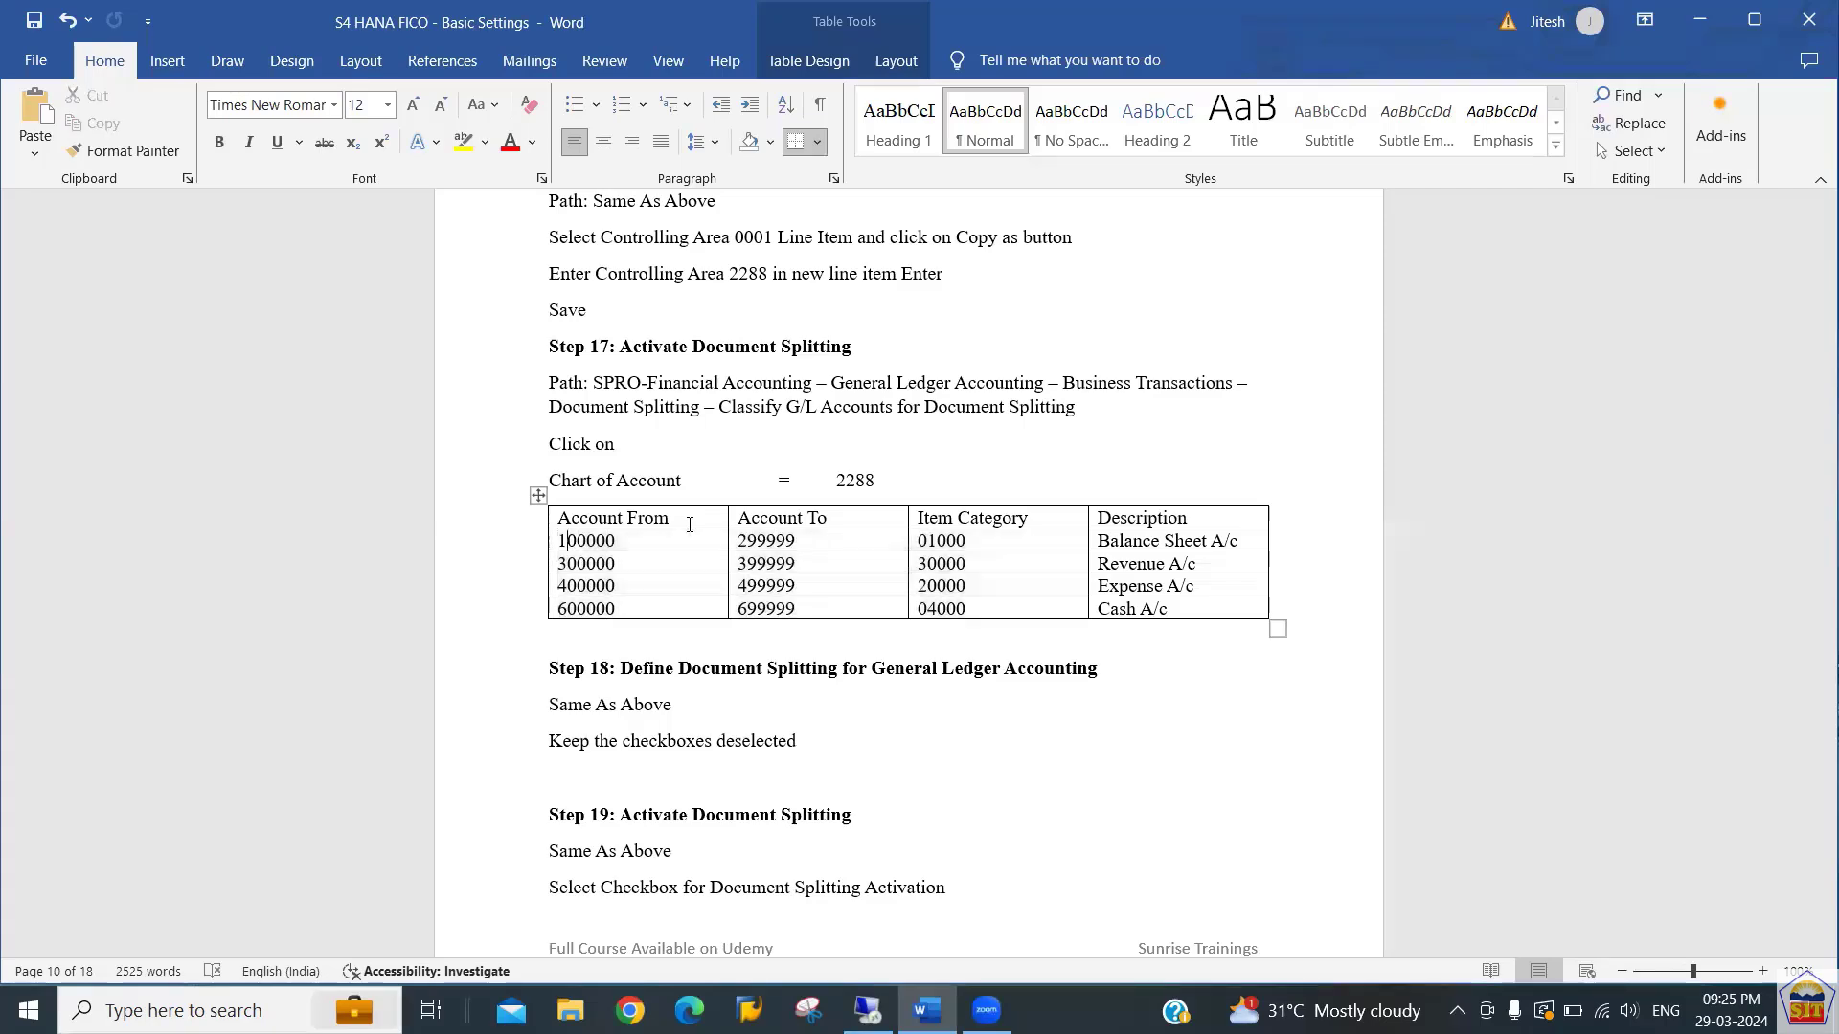
Examine the Item Category column of the Step 17 account range table in the notes.
key(Right)
key(Right)
key(Right)
key(Right)
key(Right)
key(Right)
key(Right)
key(Right)
key(Right)
key(Right)
key(Right)
key(Right)
key(Right)
key(Right)
key(Right)
key(shift+Down)
key(shift+Down)
key(shift+Down)
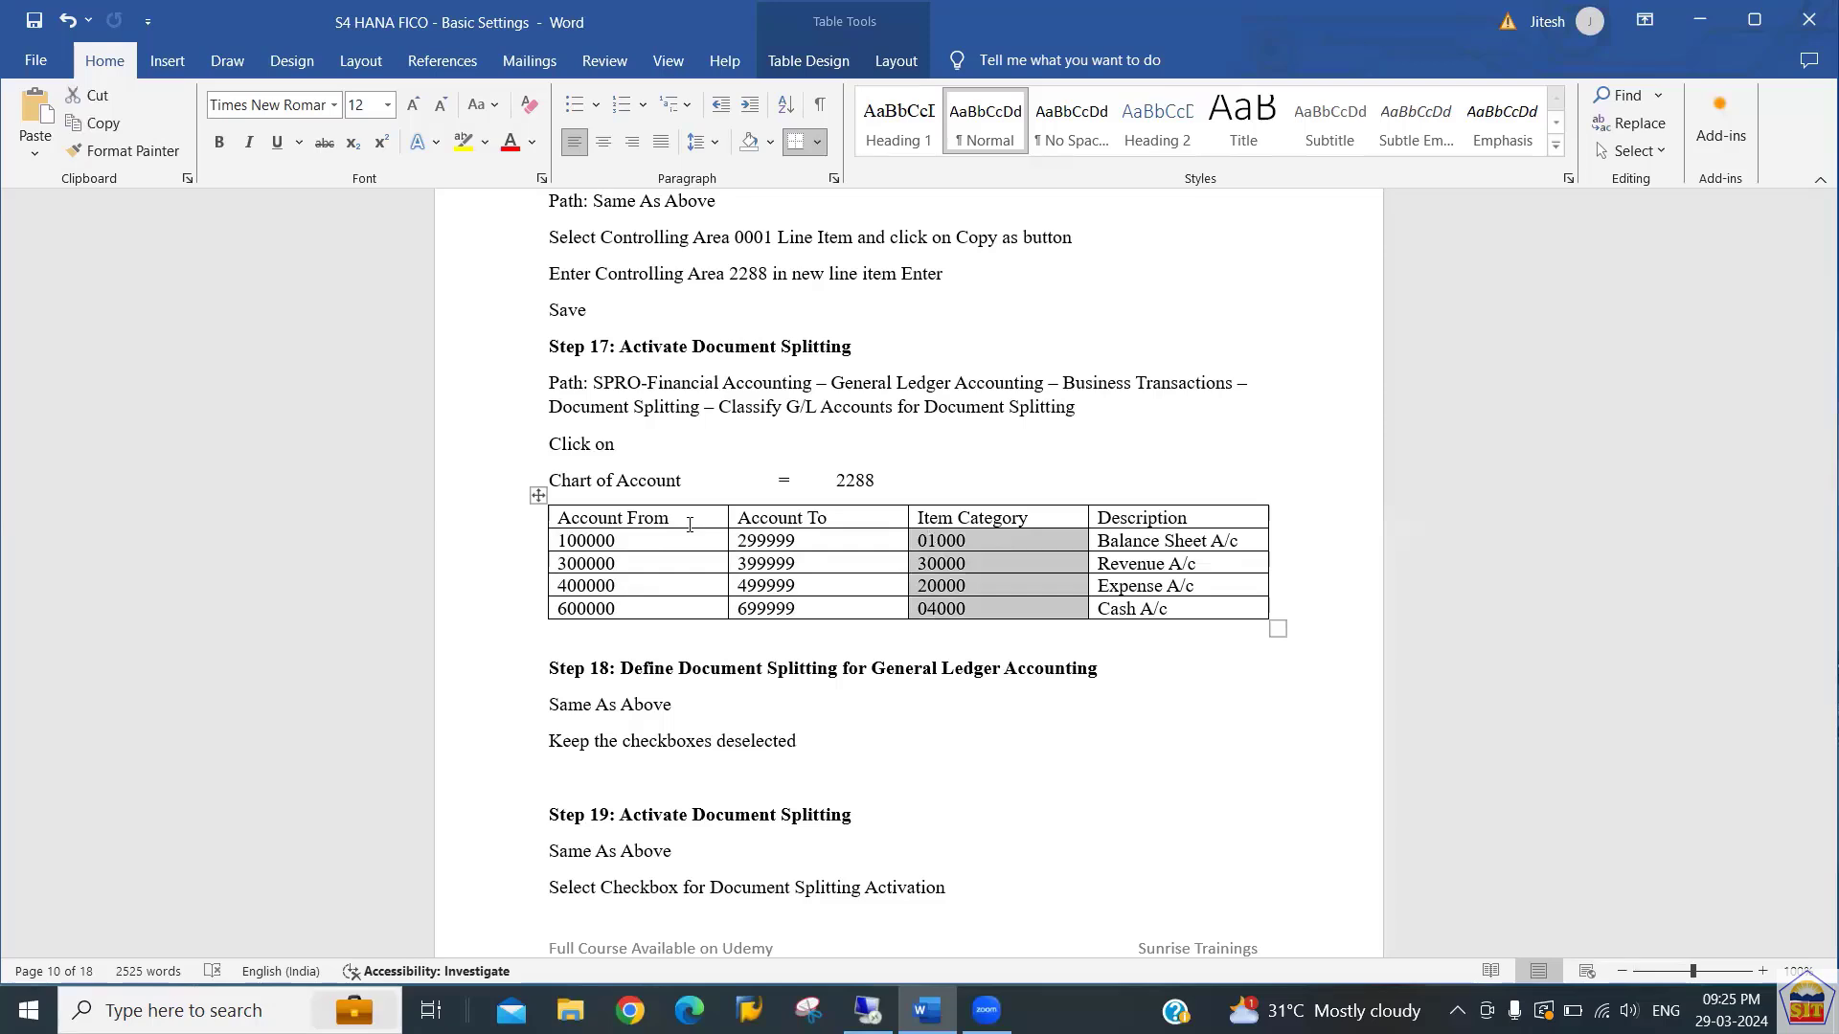
key(Down)
key(Up)
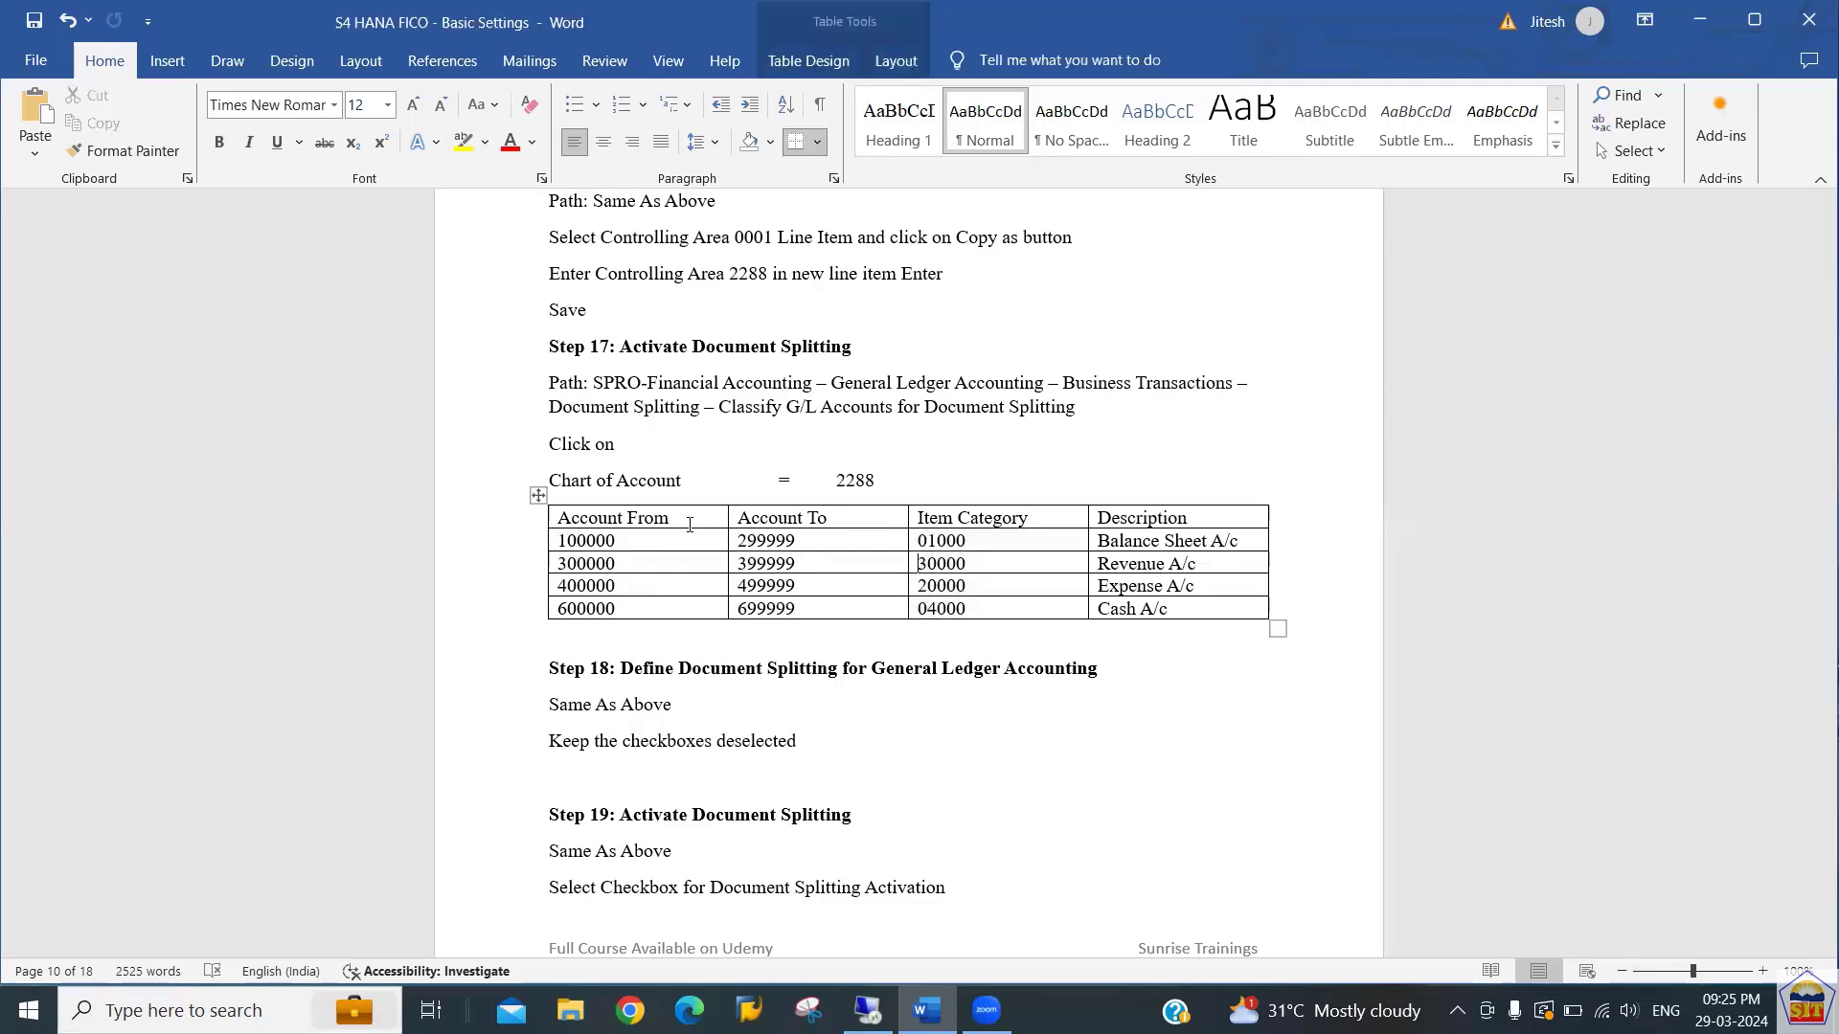
key(Down)
key(Down)
key(Down)
key(Down)
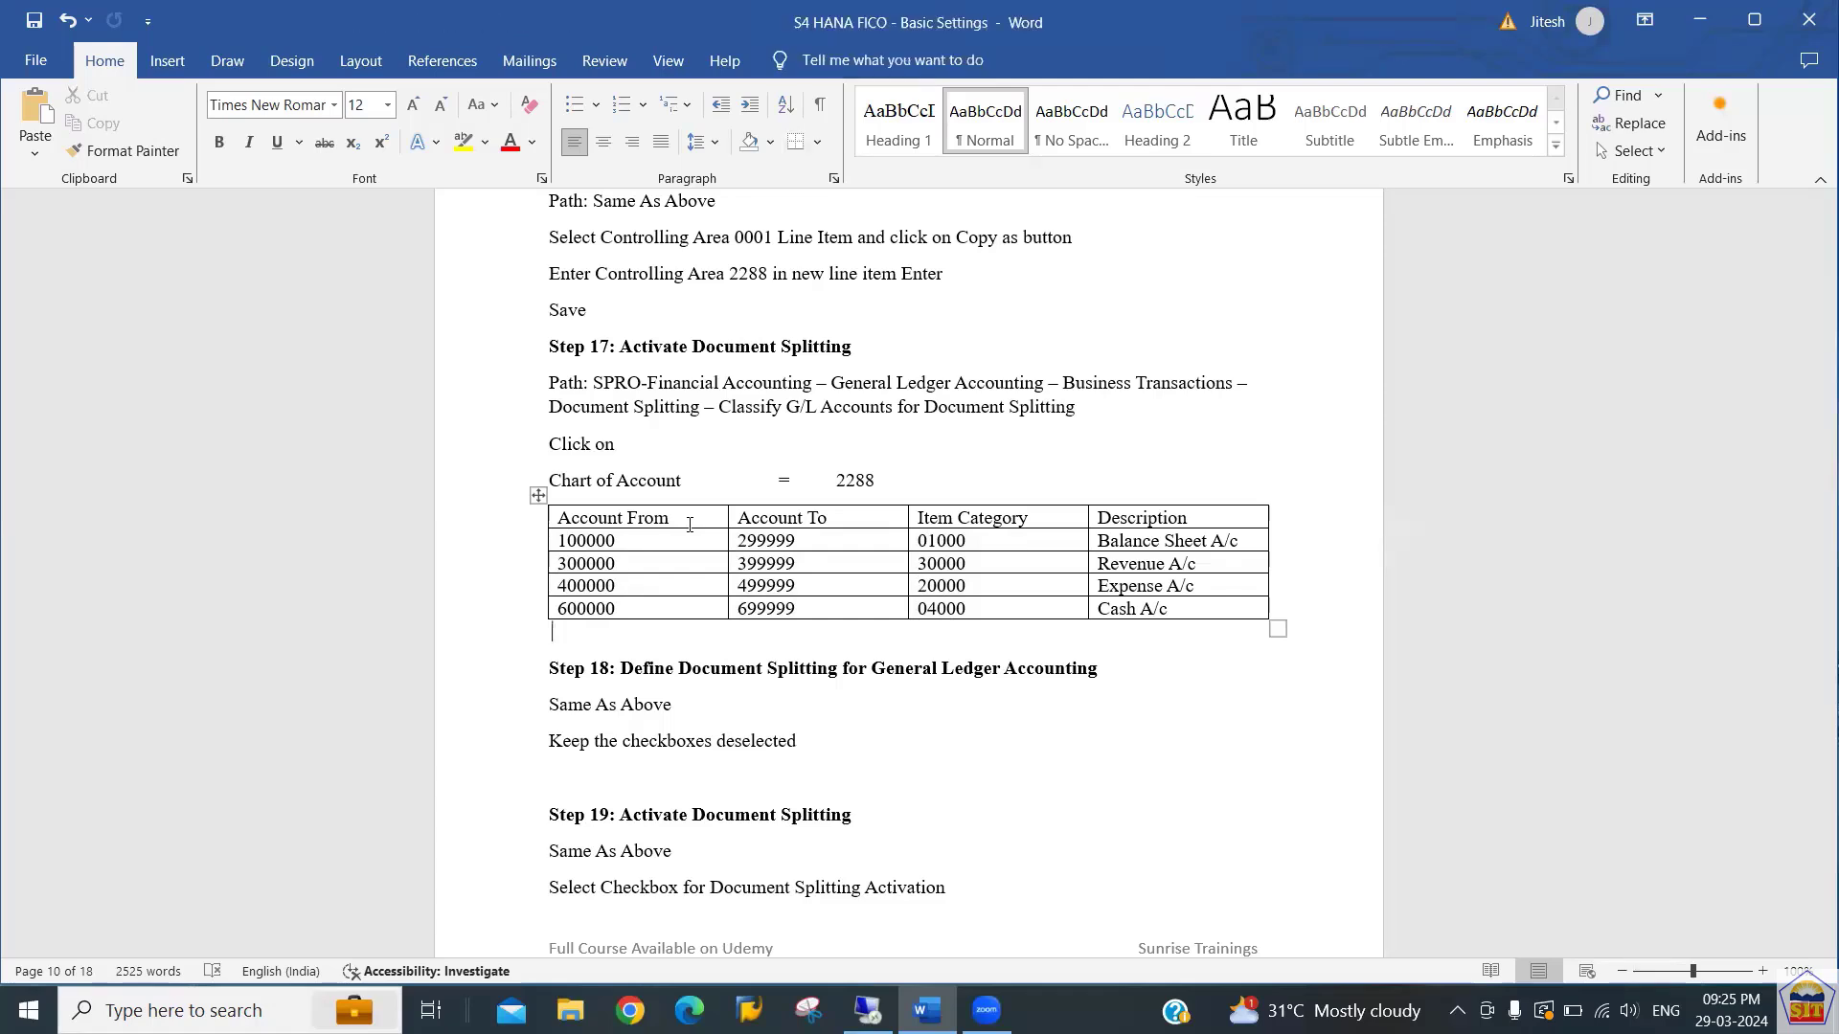
key(Up)
key(Up)
key(Up)
key(Up)
key(Up)
key(Up)
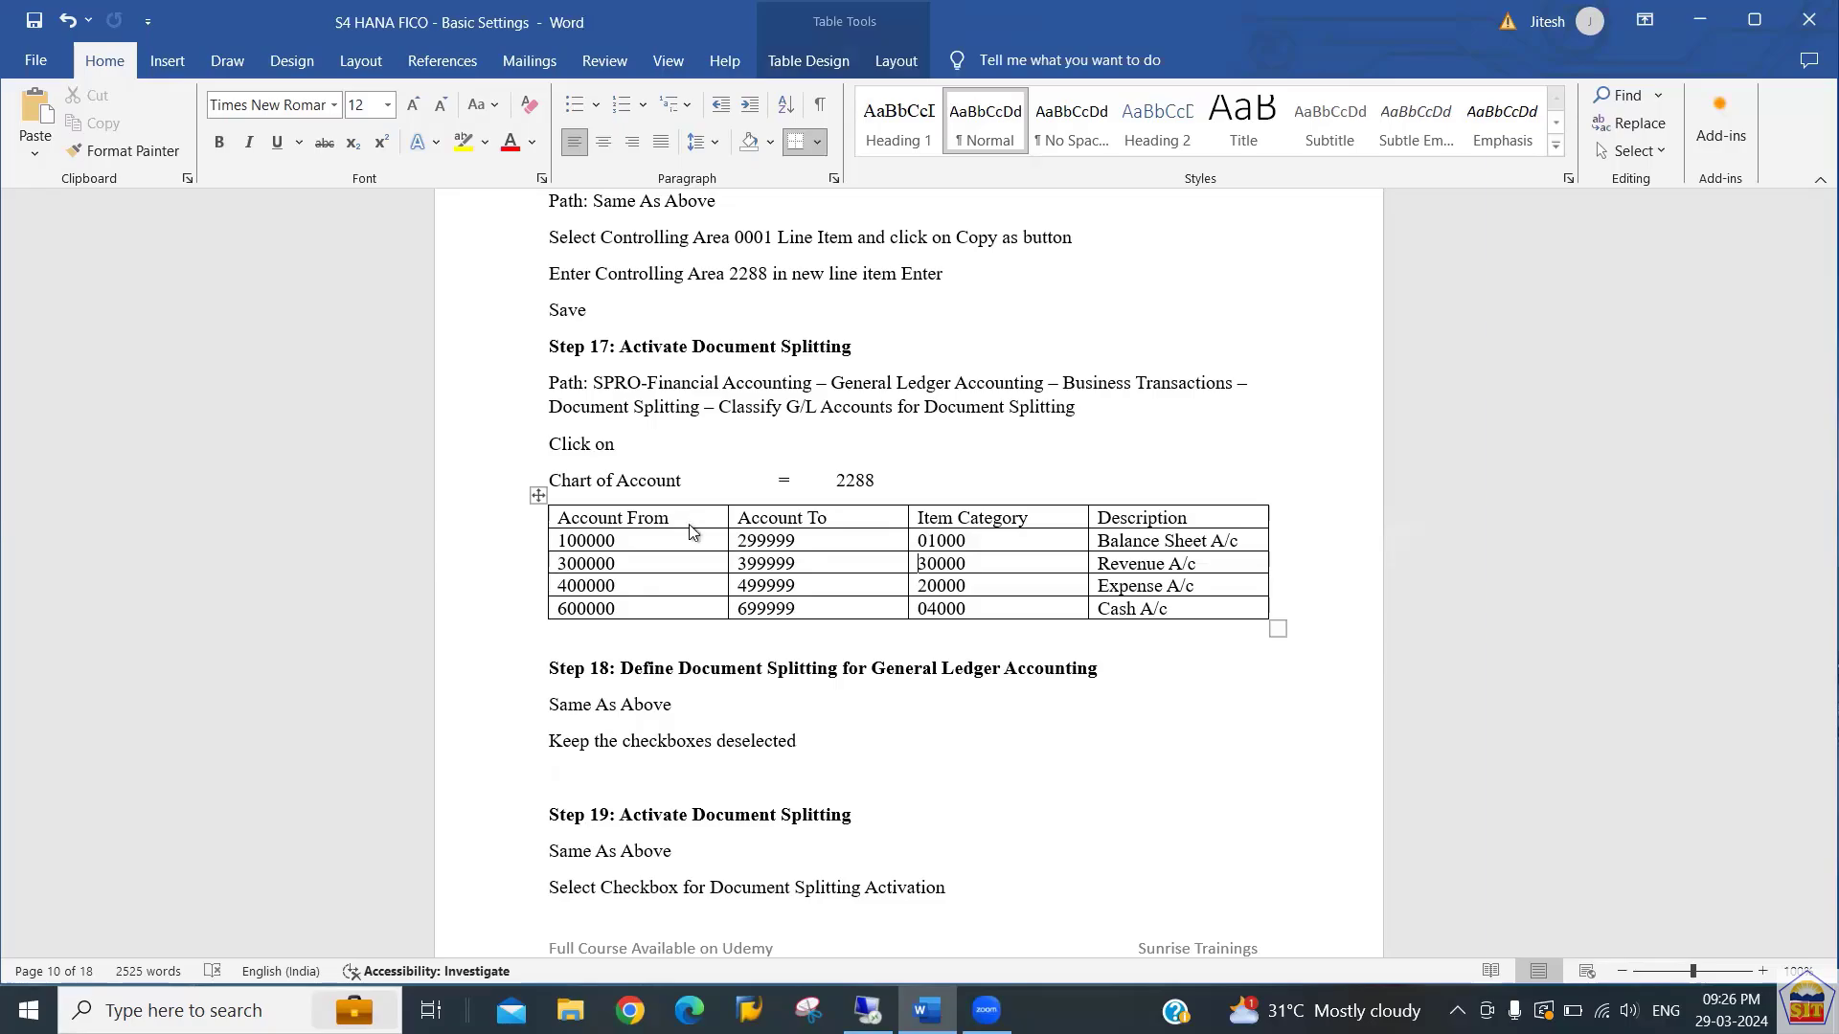
Switch to the SAP IMG structure and collapse the Controlling node.
key(alt+Tab)
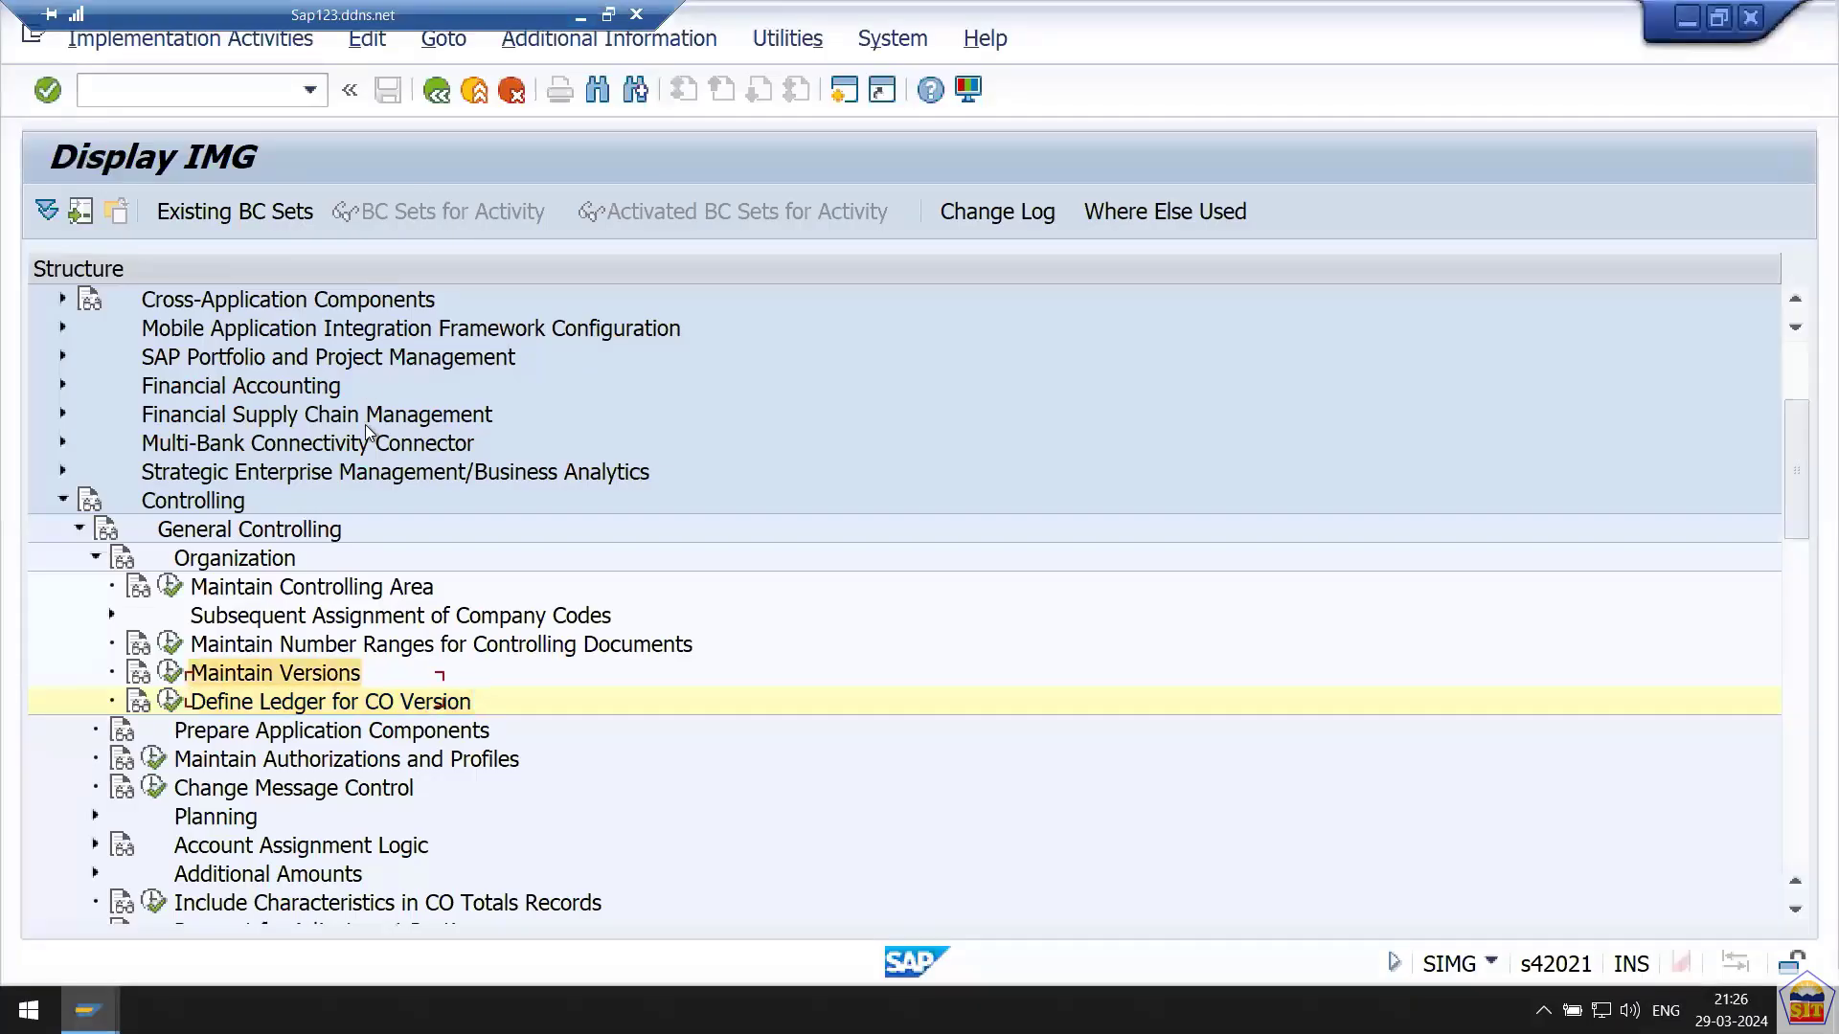
key(Up)
key(Up)
key(Up)
key(Up)
key(Up)
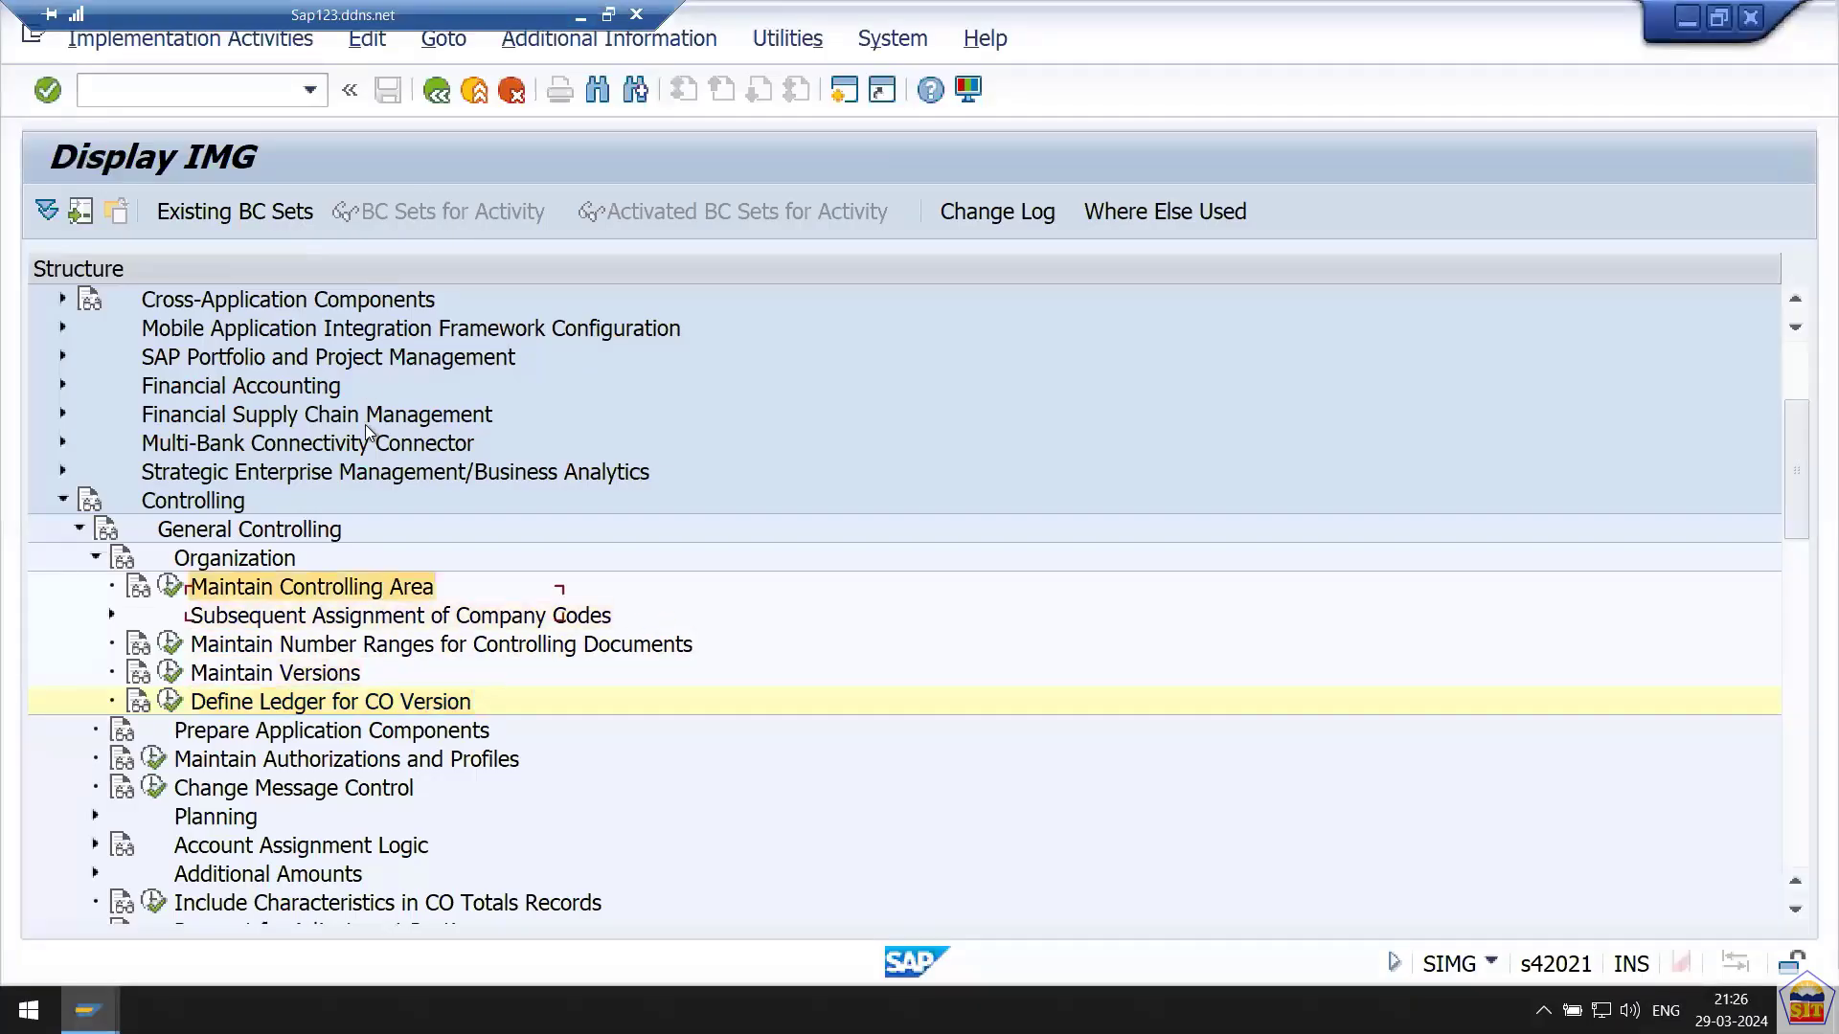
key(Left)
key(Left)
key(Left)
key(Left)
key(Left)
Expand Financial Accounting and its General Ledger Accounting node in the IMG structure.
key(Up)
key(Up)
key(Up)
key(Up)
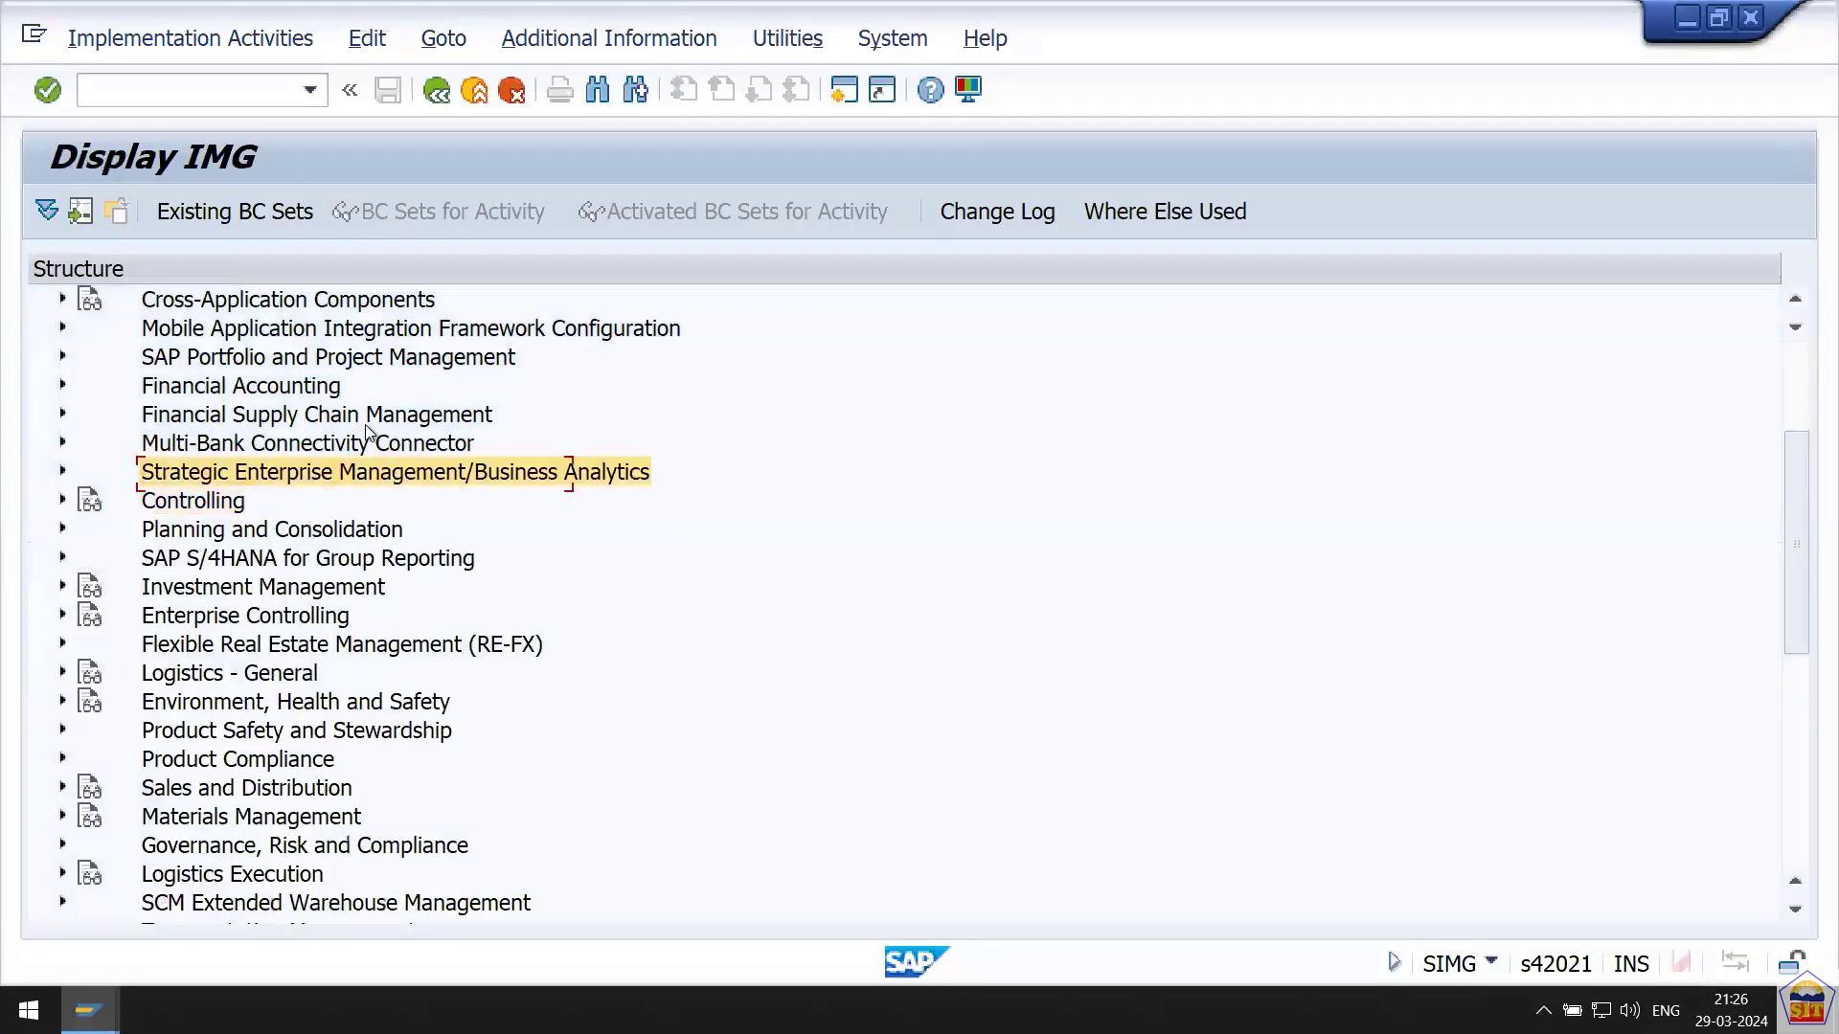
key(Right)
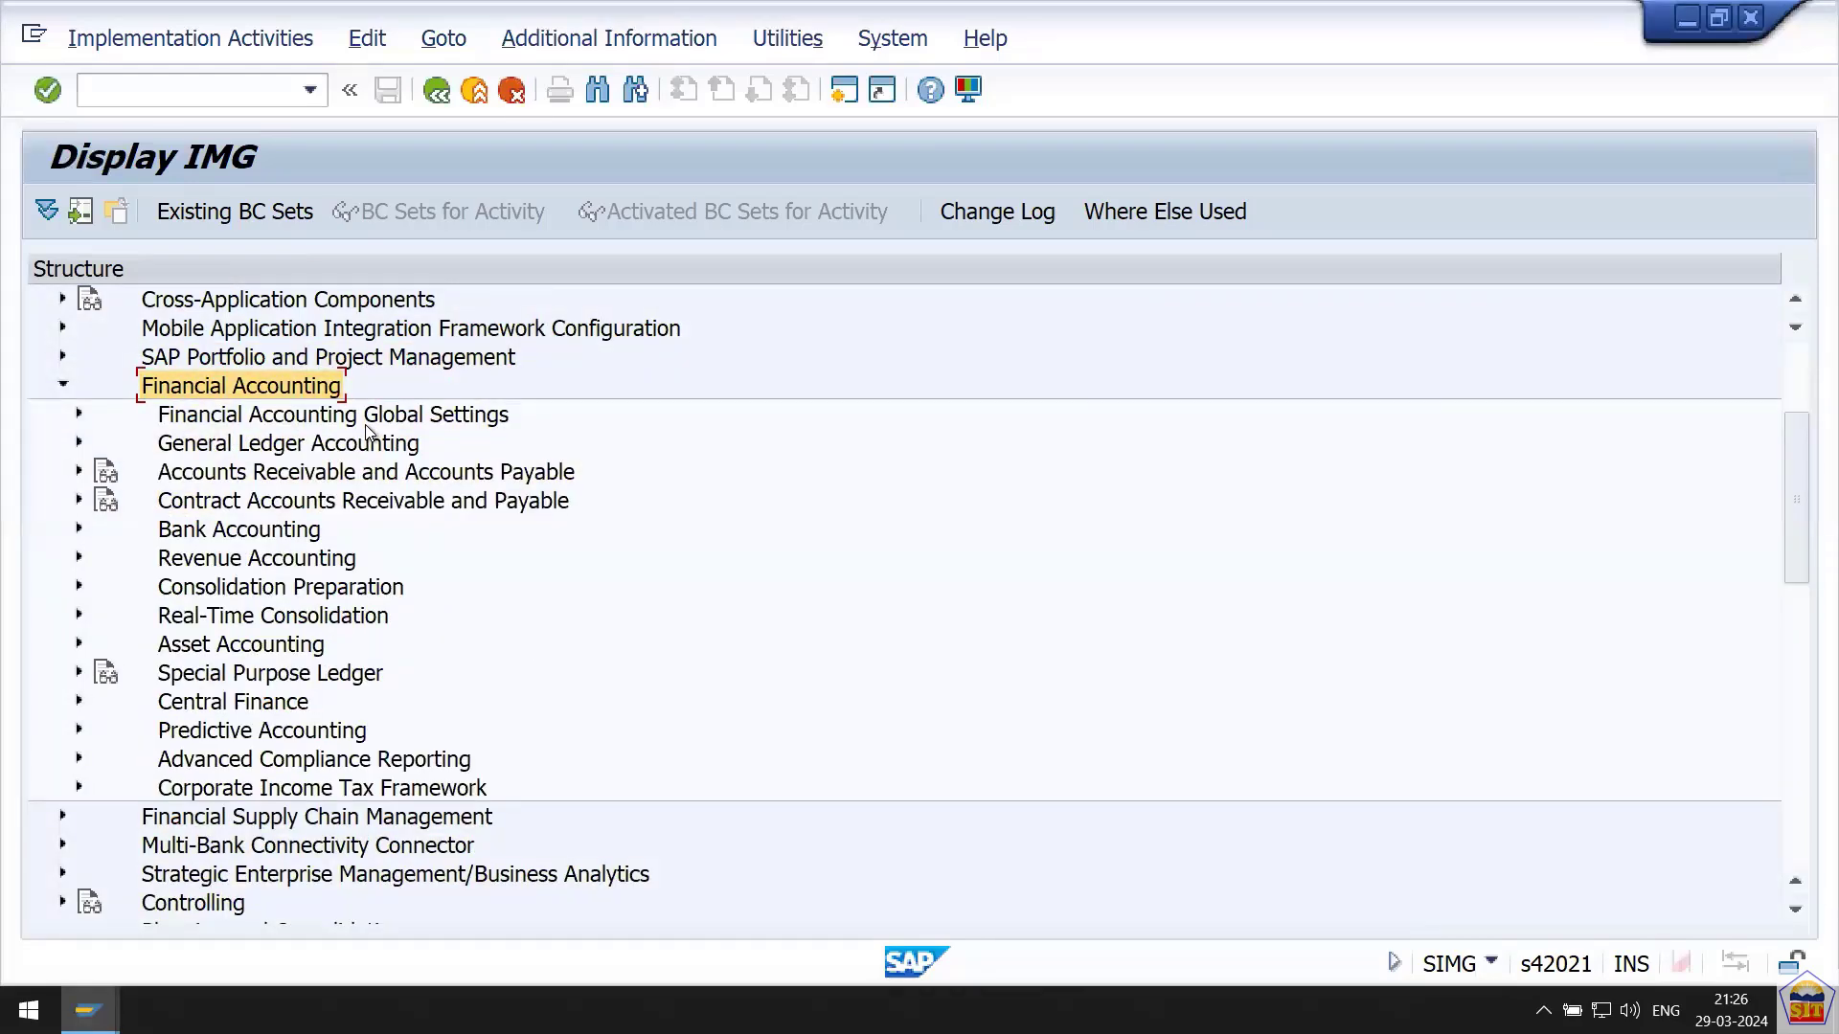
key(Down)
key(Down)
key(Right)
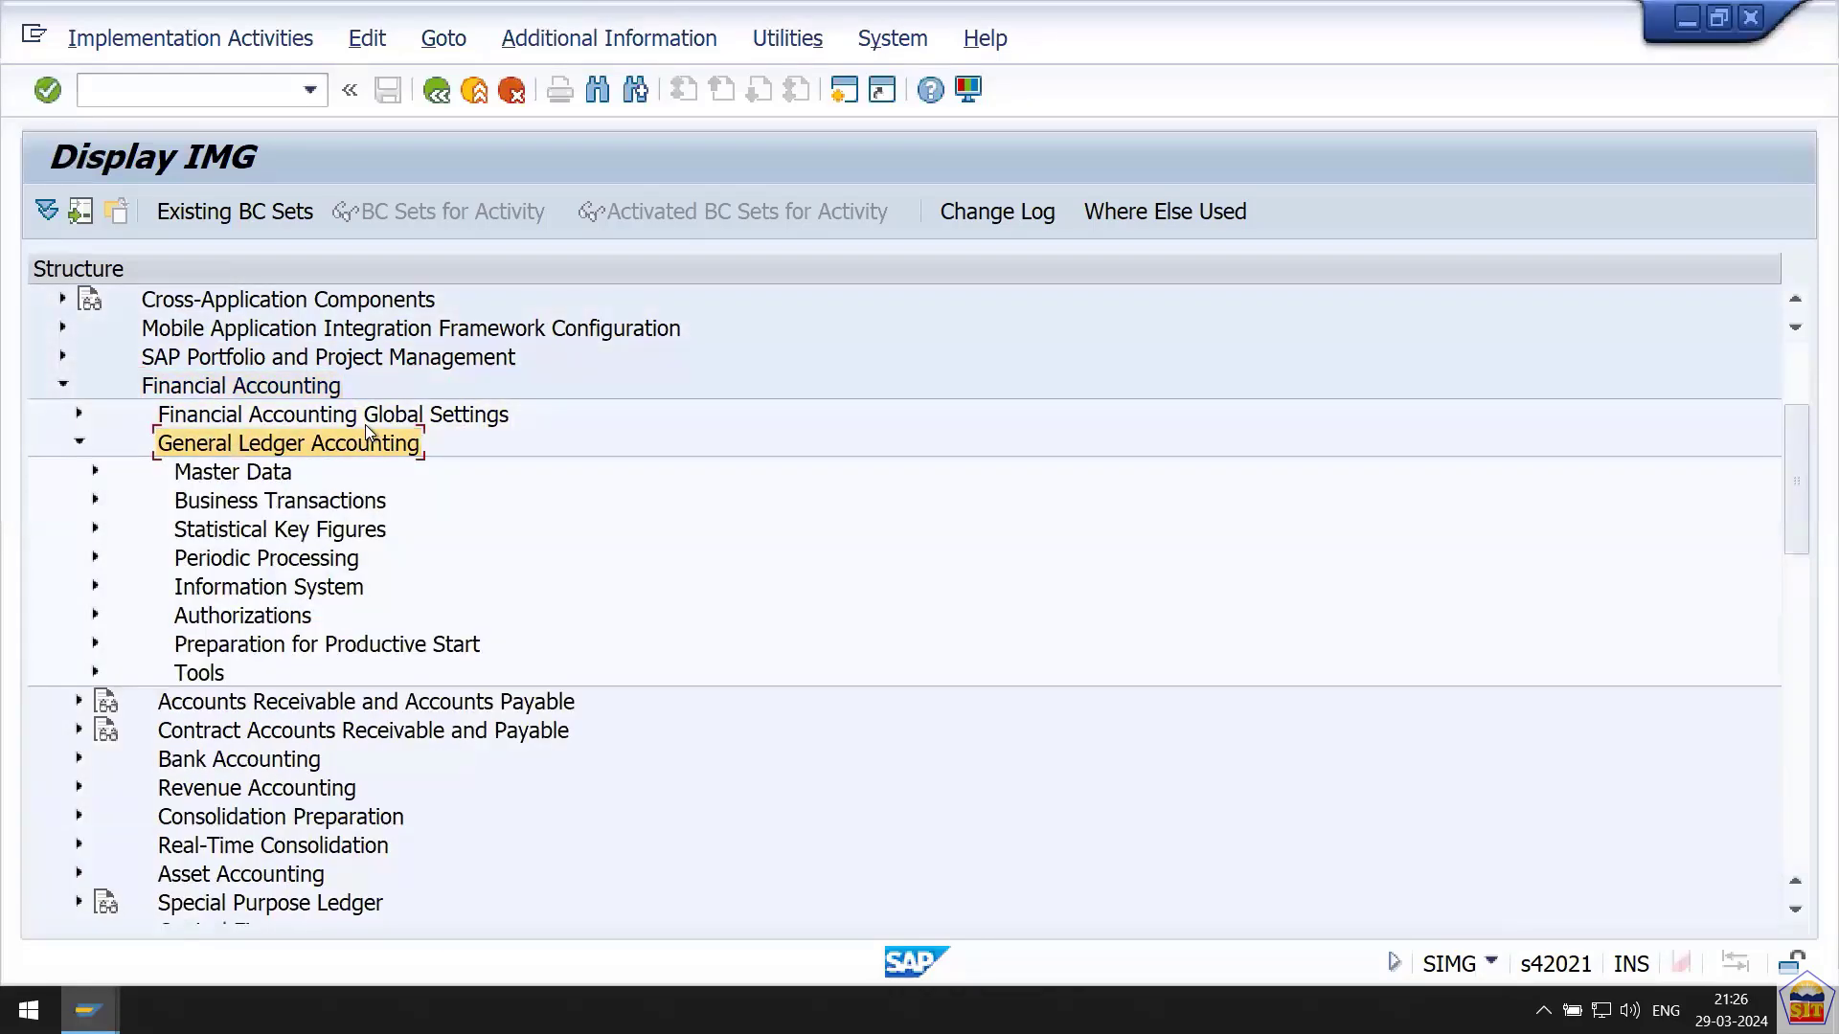
Expand Business Transactions under General Ledger Accounting, including its Document Splitting node.
key(Down)
key(Down)
key(Down)
key(Up)
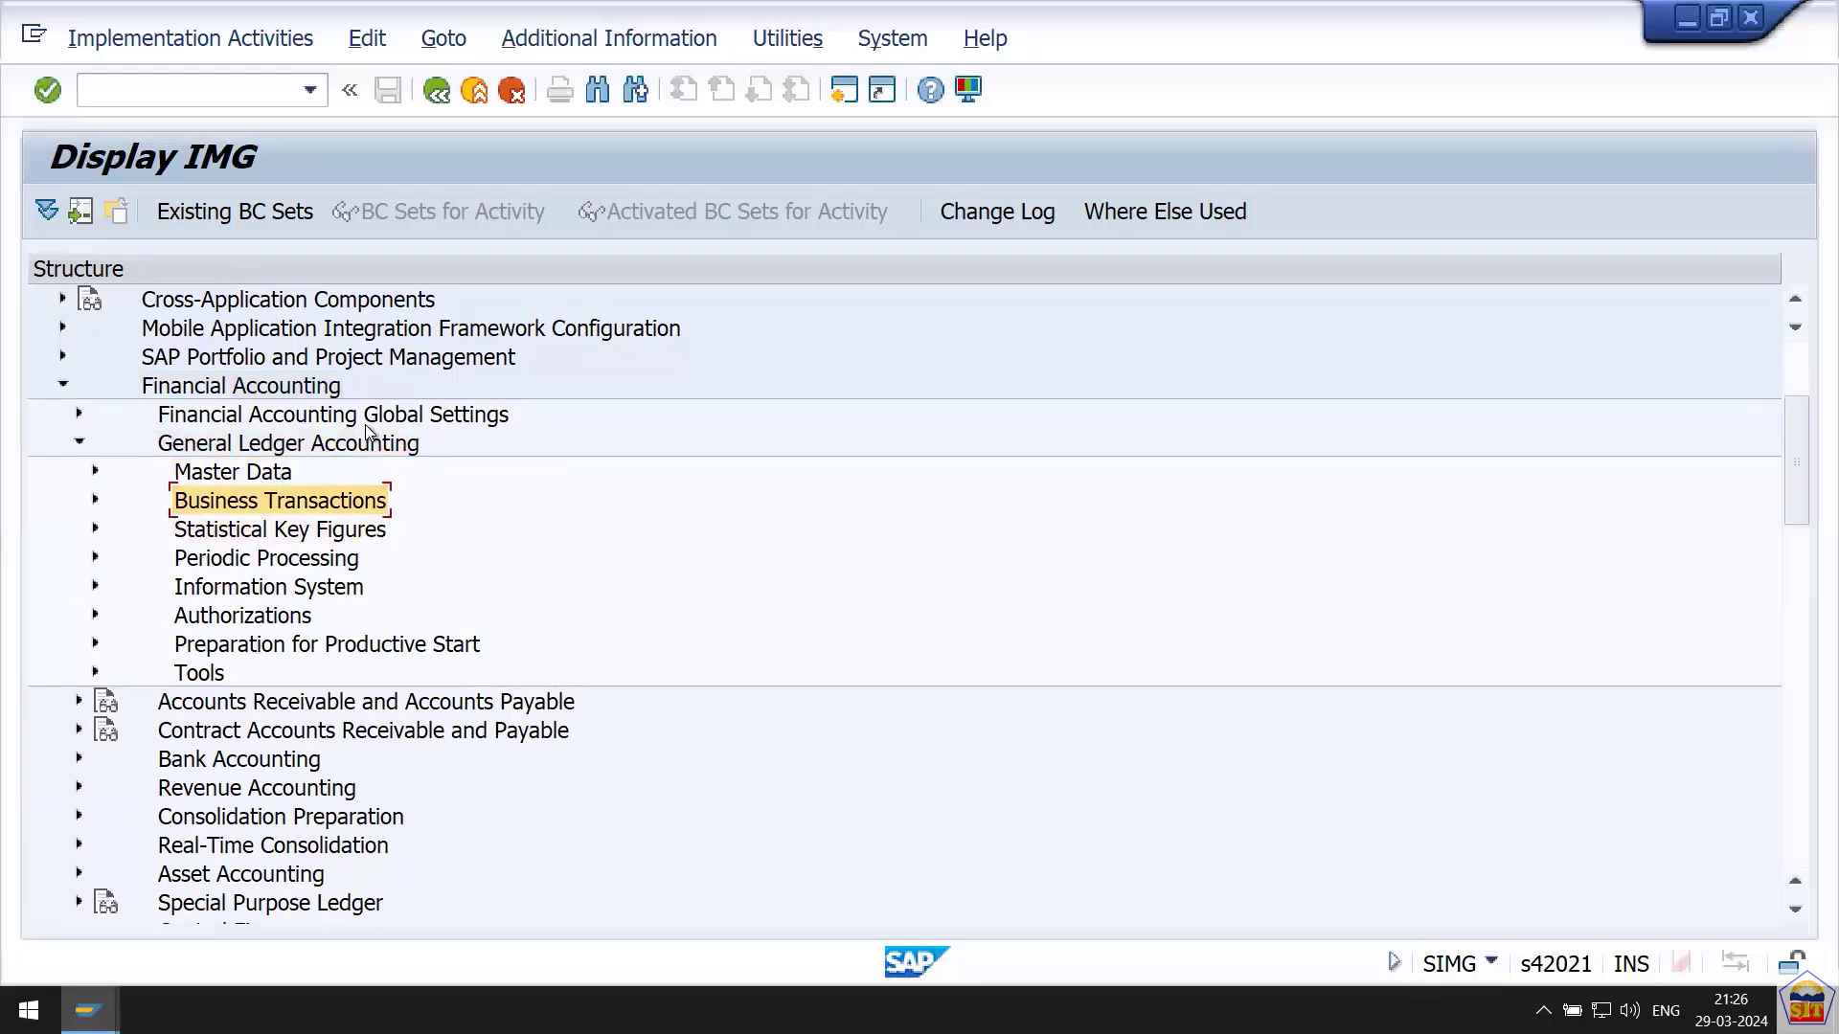
key(Right)
key(Down)
key(Down)
key(Right)
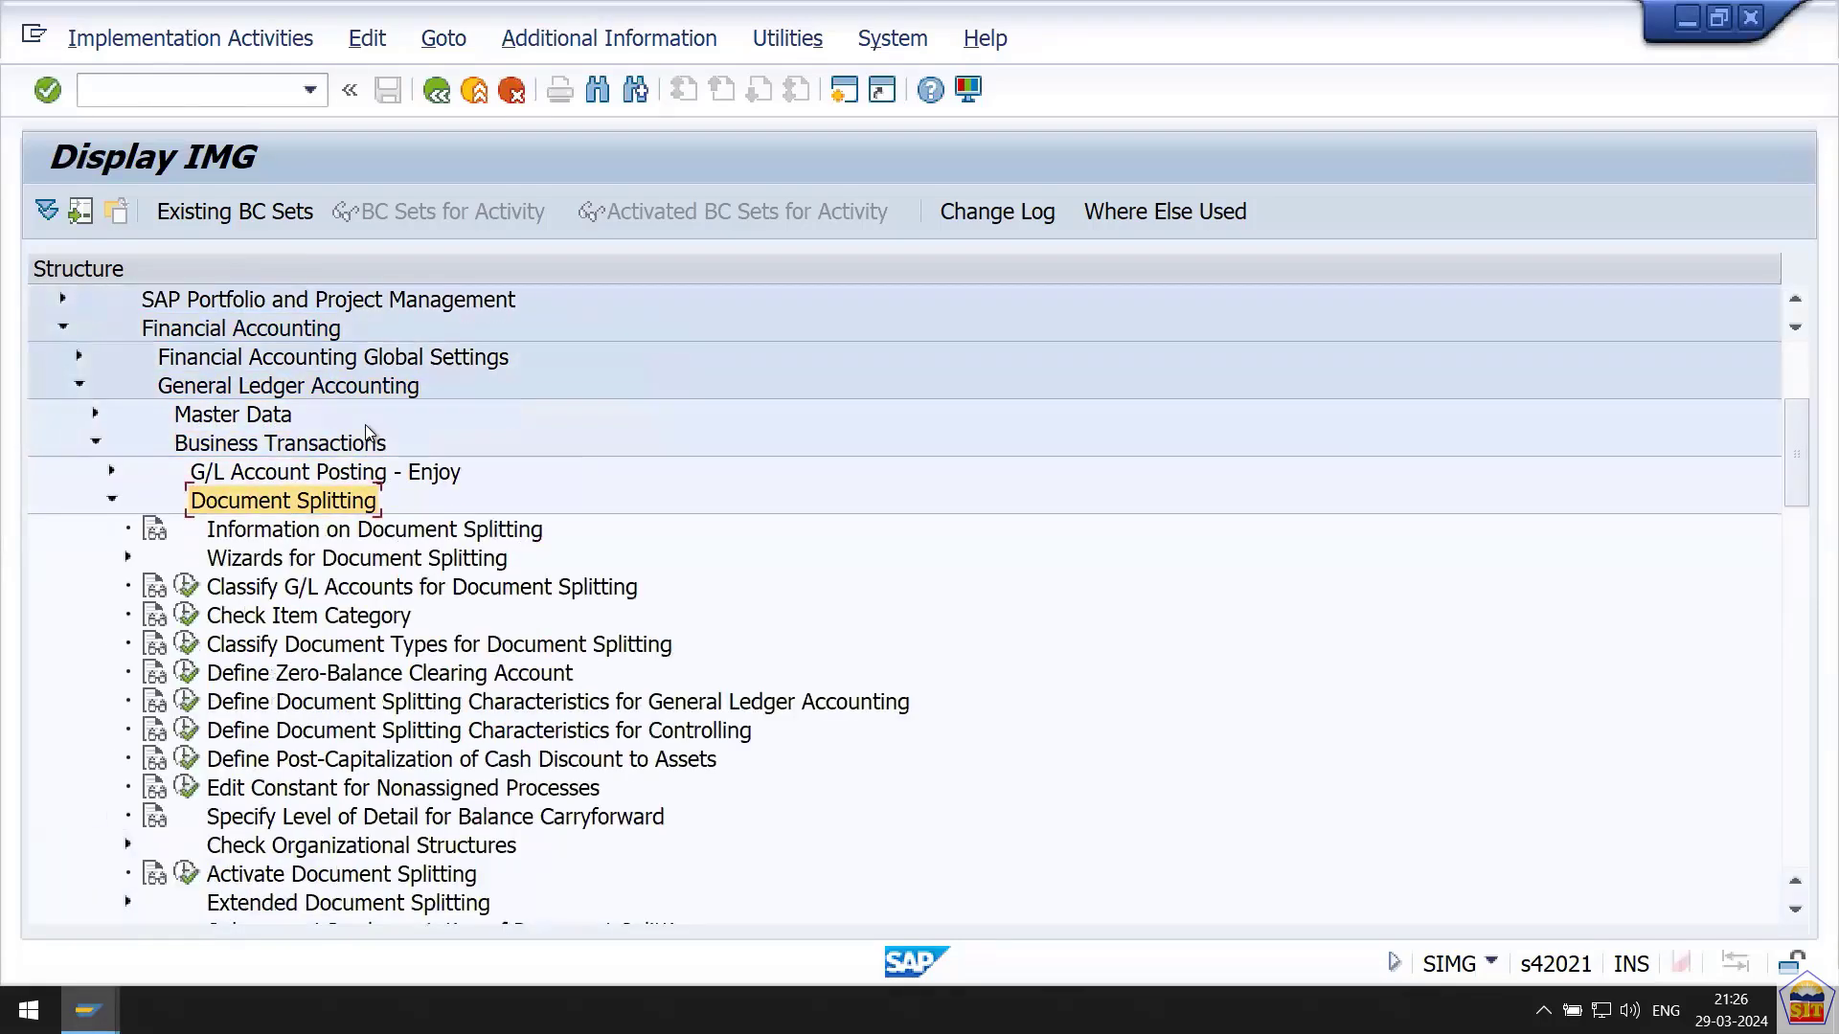
Open Classify G/L Accounts for Document Splitting for chart of accounts 2266 and start new entries.
key(Down)
key(Down)
key(Down)
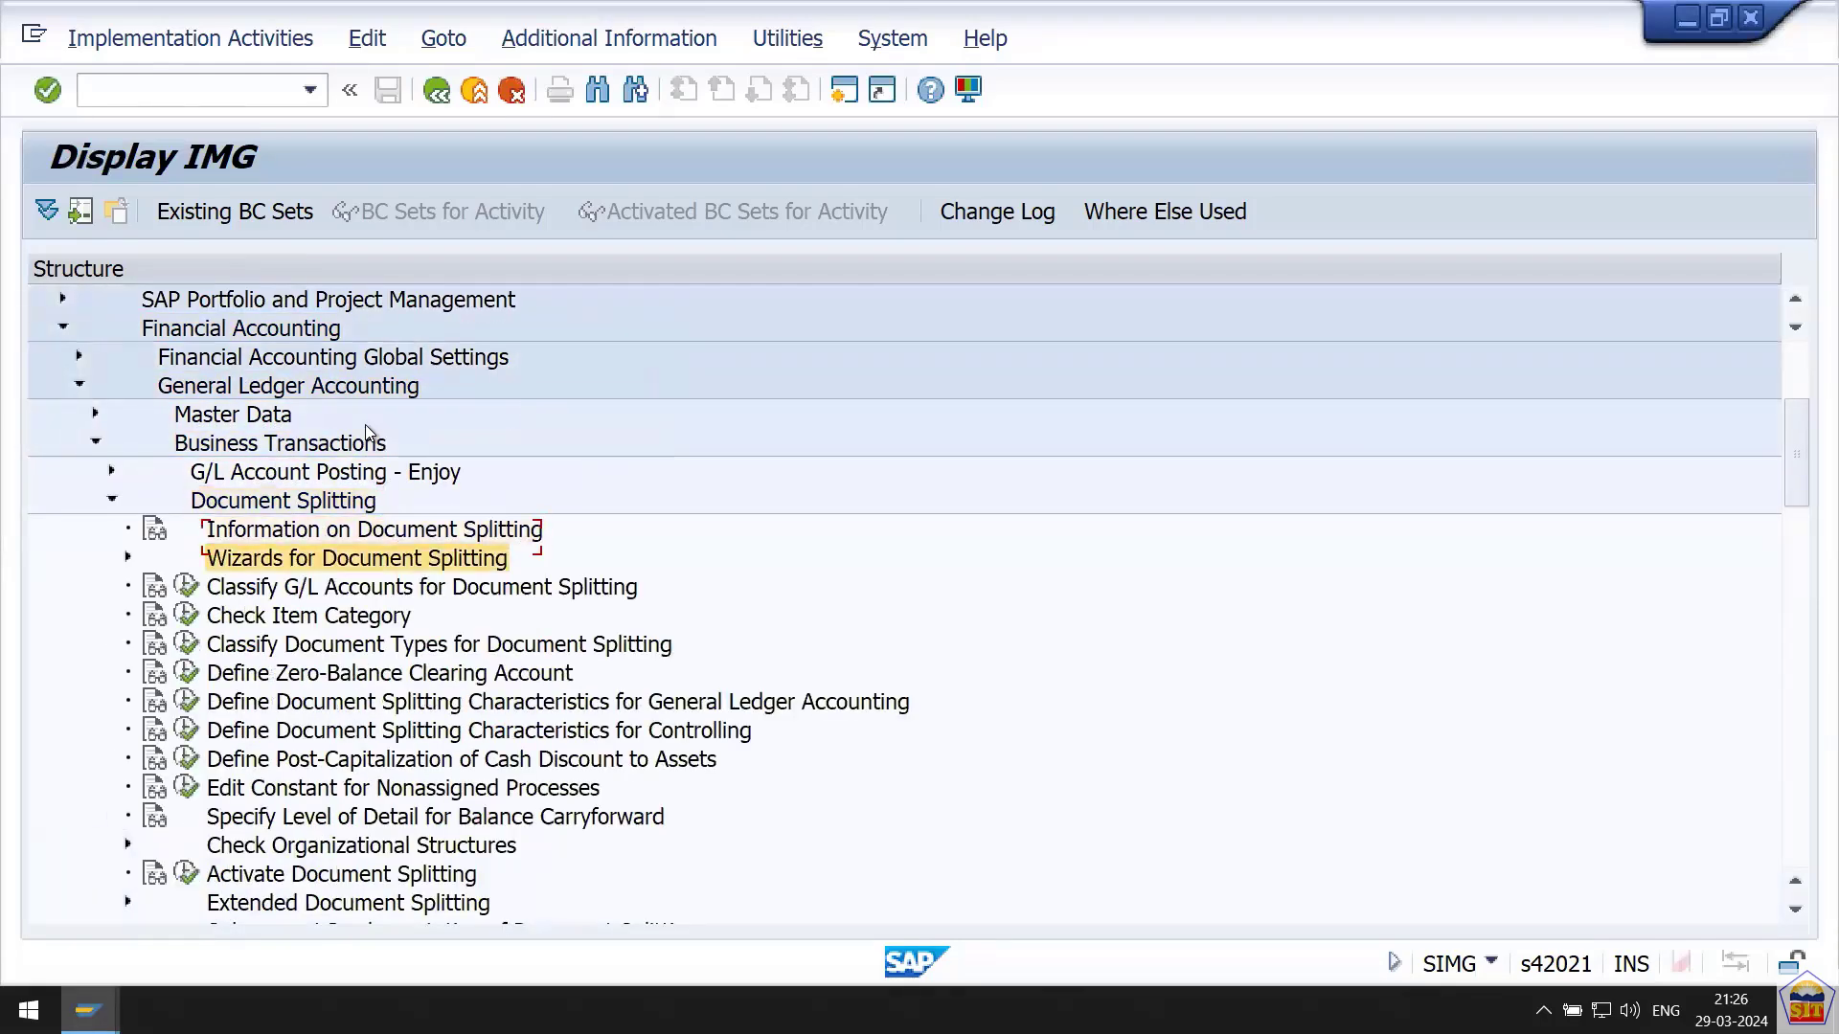
click(188, 588)
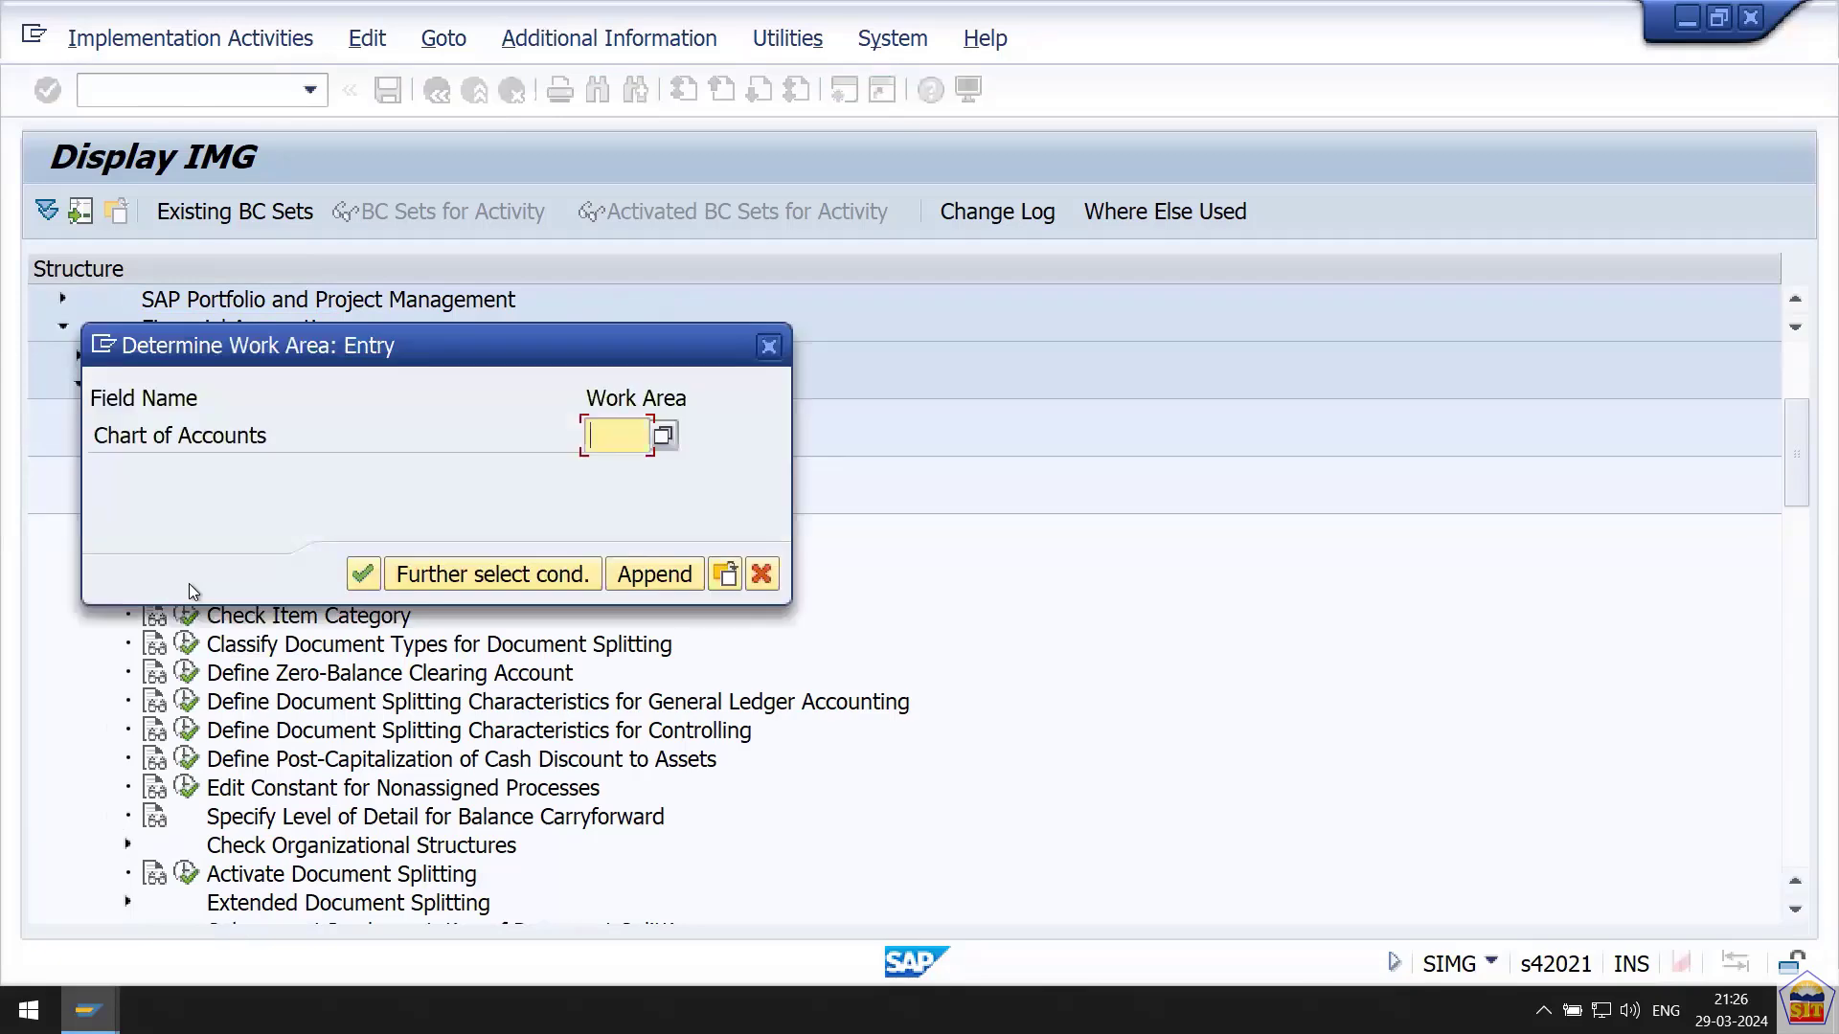
text(2266)
key(Return)
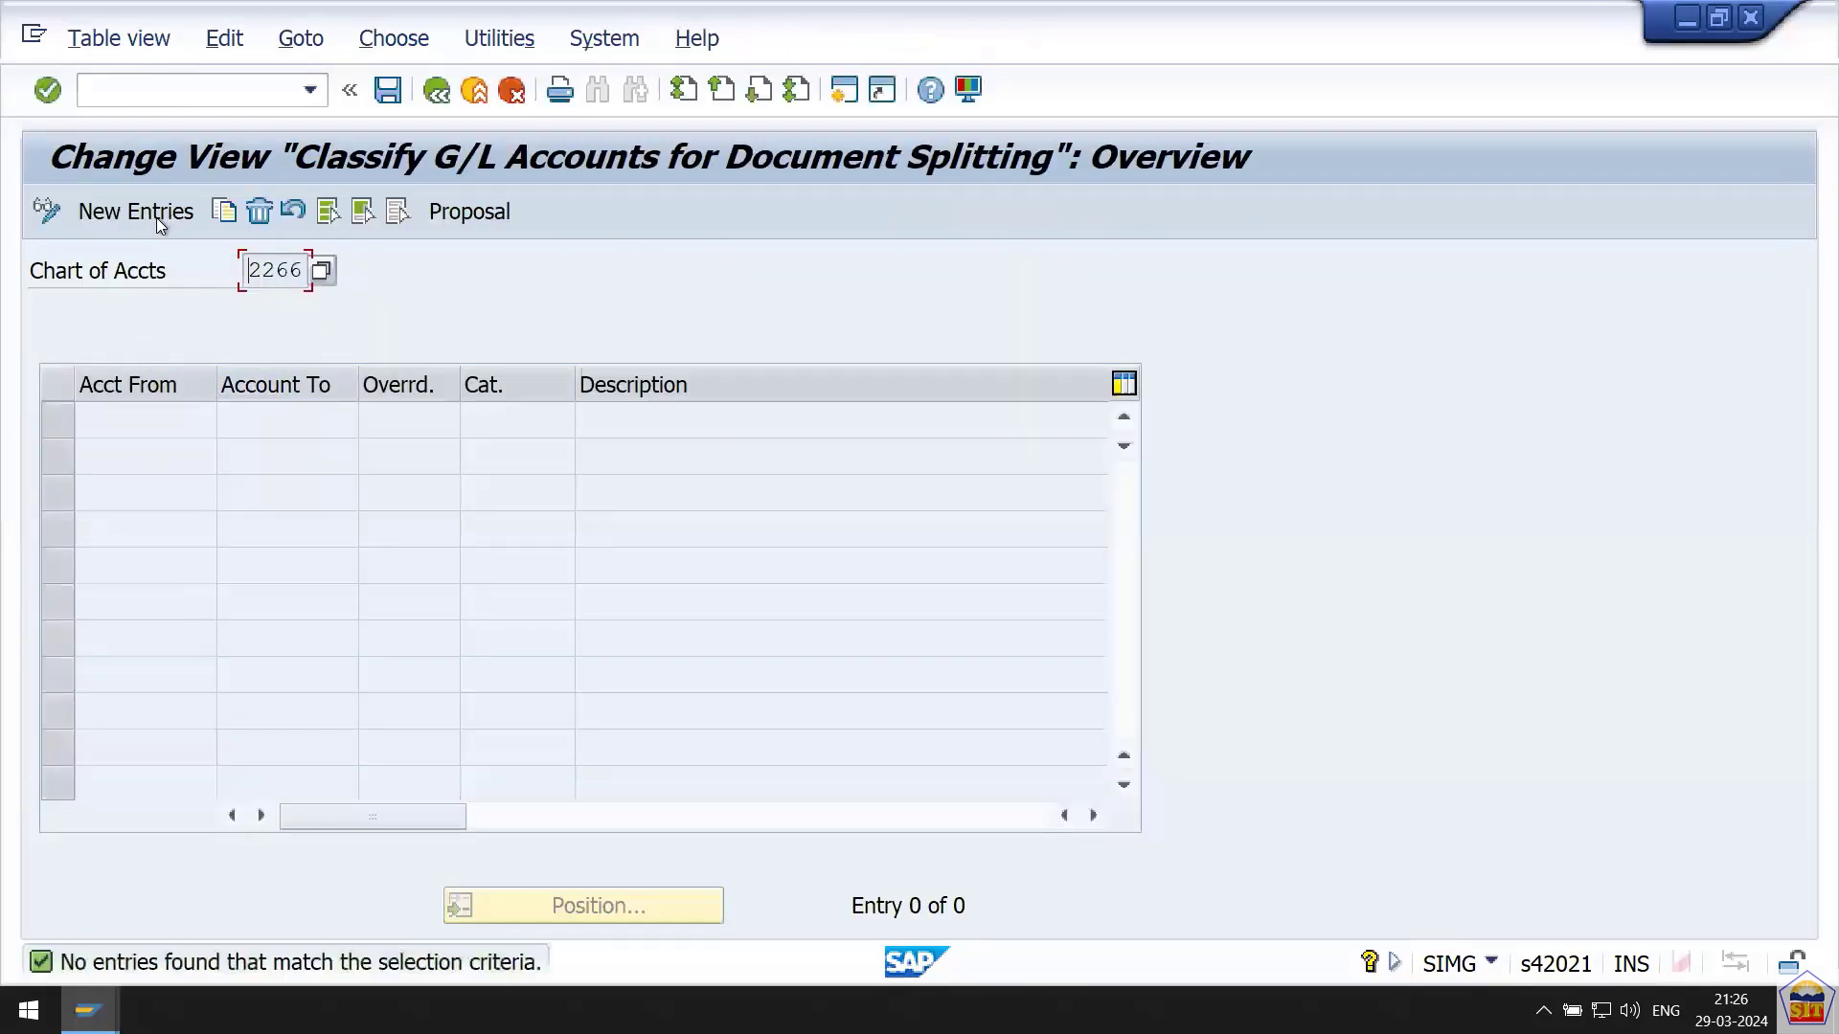
click(158, 219)
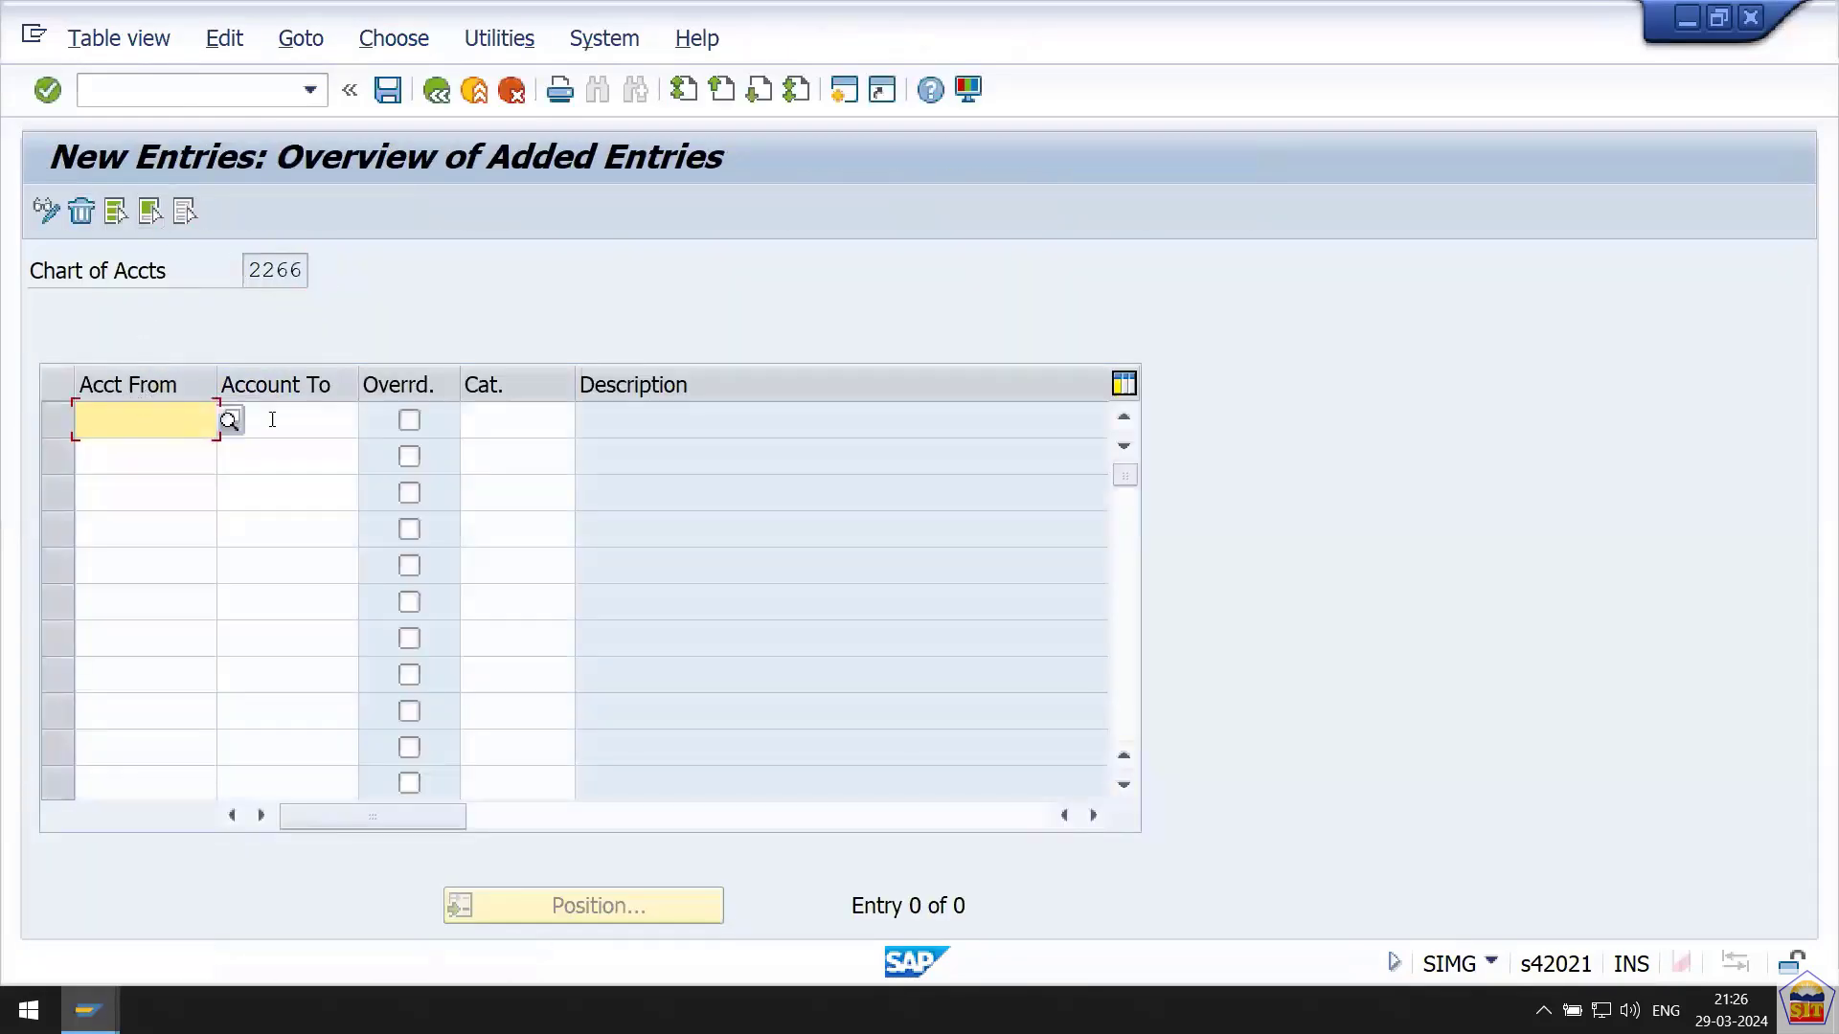
Examine the item categories available for the first new entry, leaving the category empty.
click(490, 417)
click(587, 419)
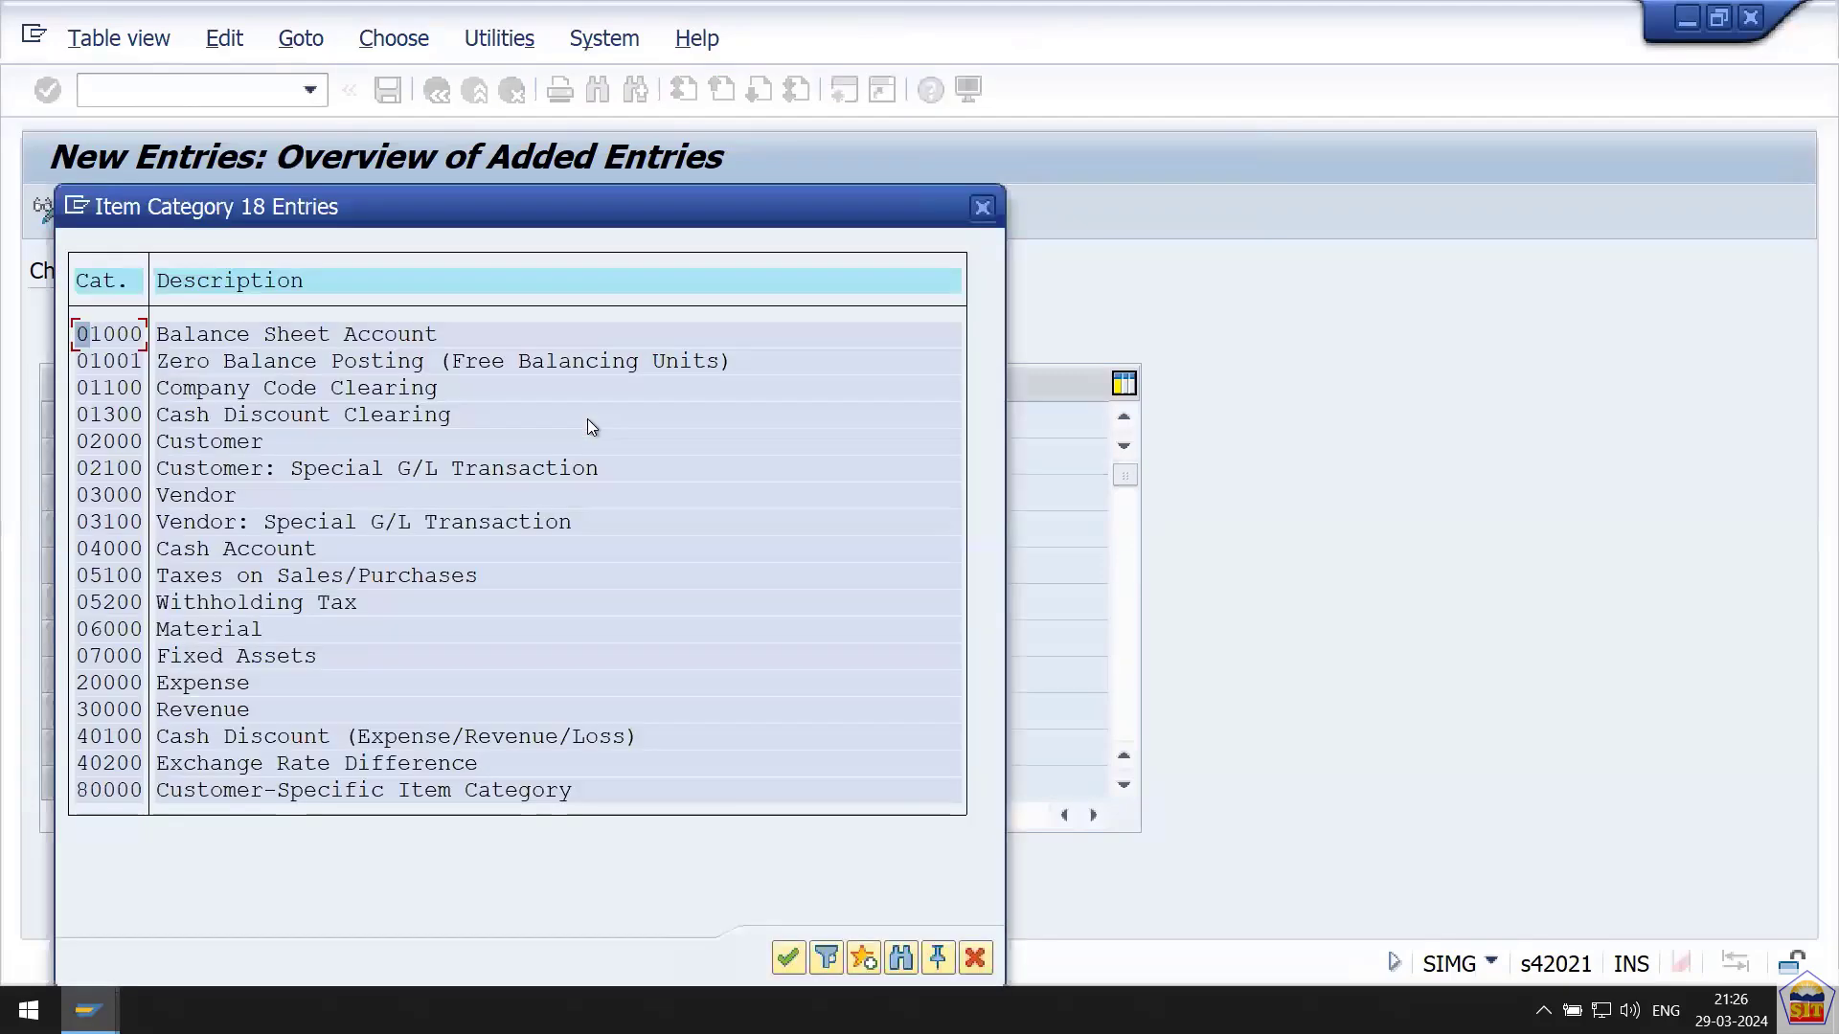
drag(492, 204, 1183, 134)
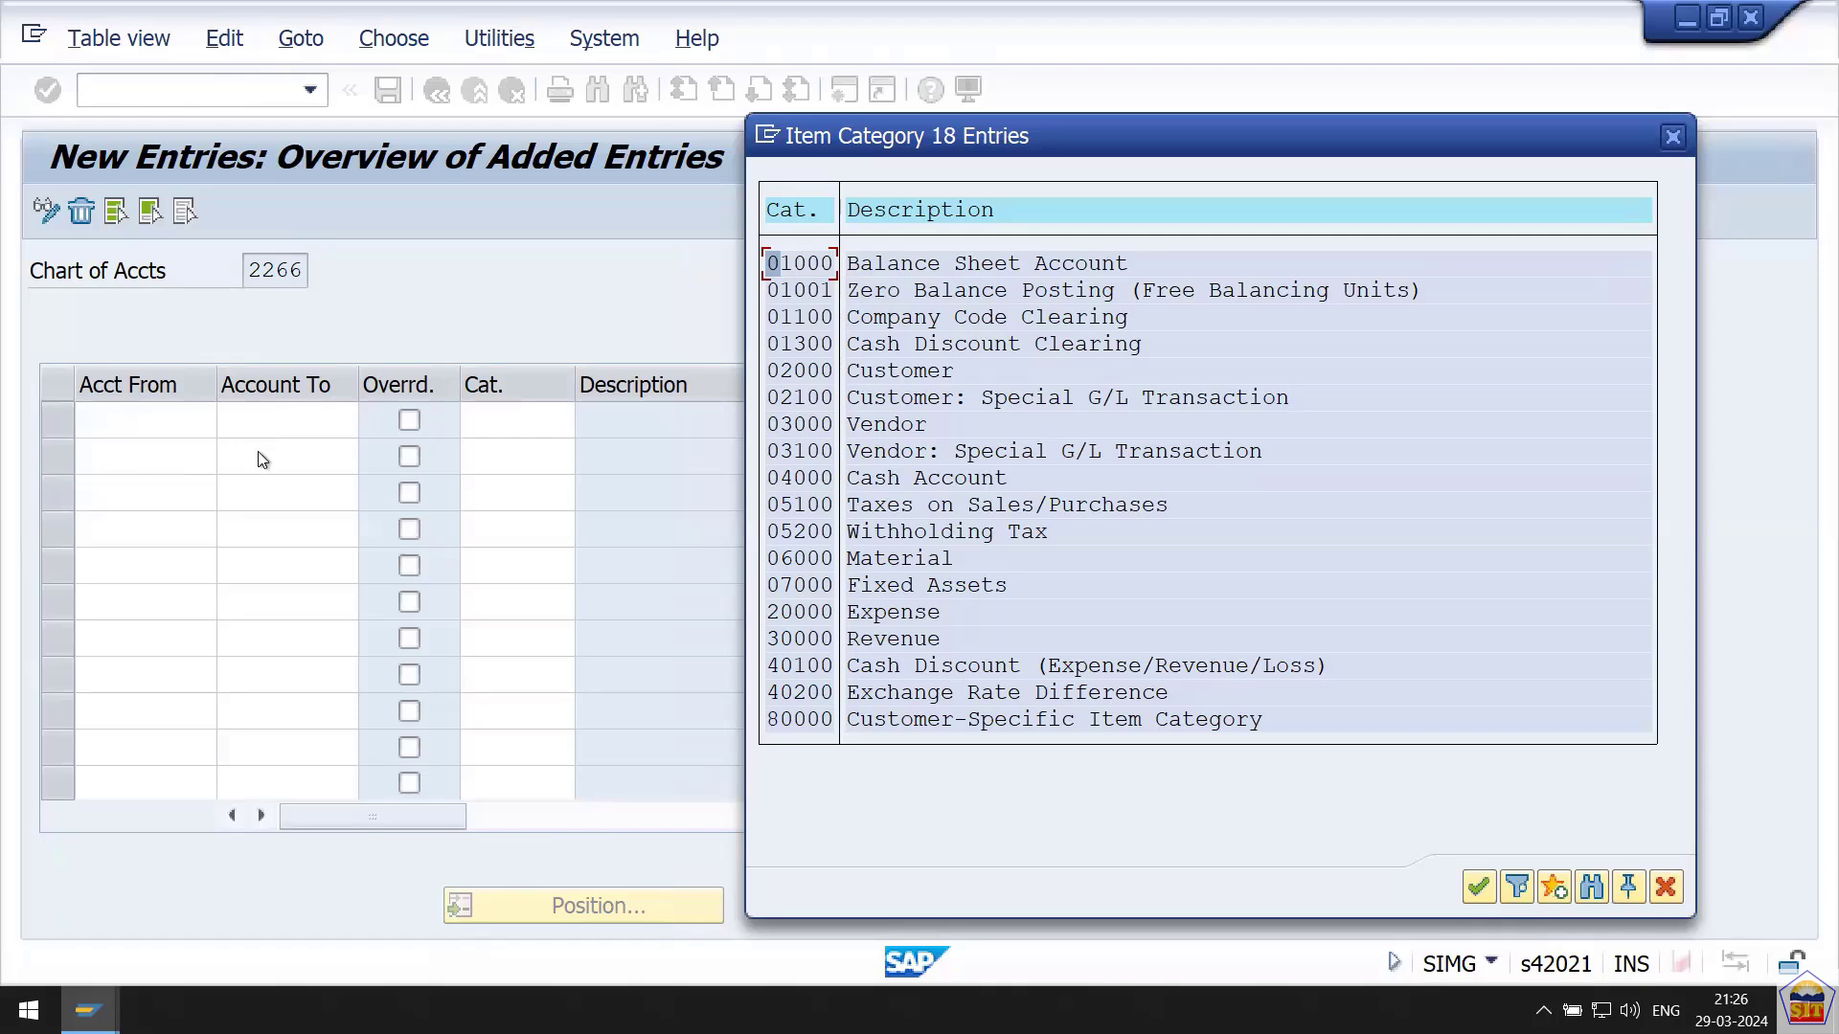
click(1672, 136)
key(shift+Tab)
key(shift+Tab)
key(shift+Tab)
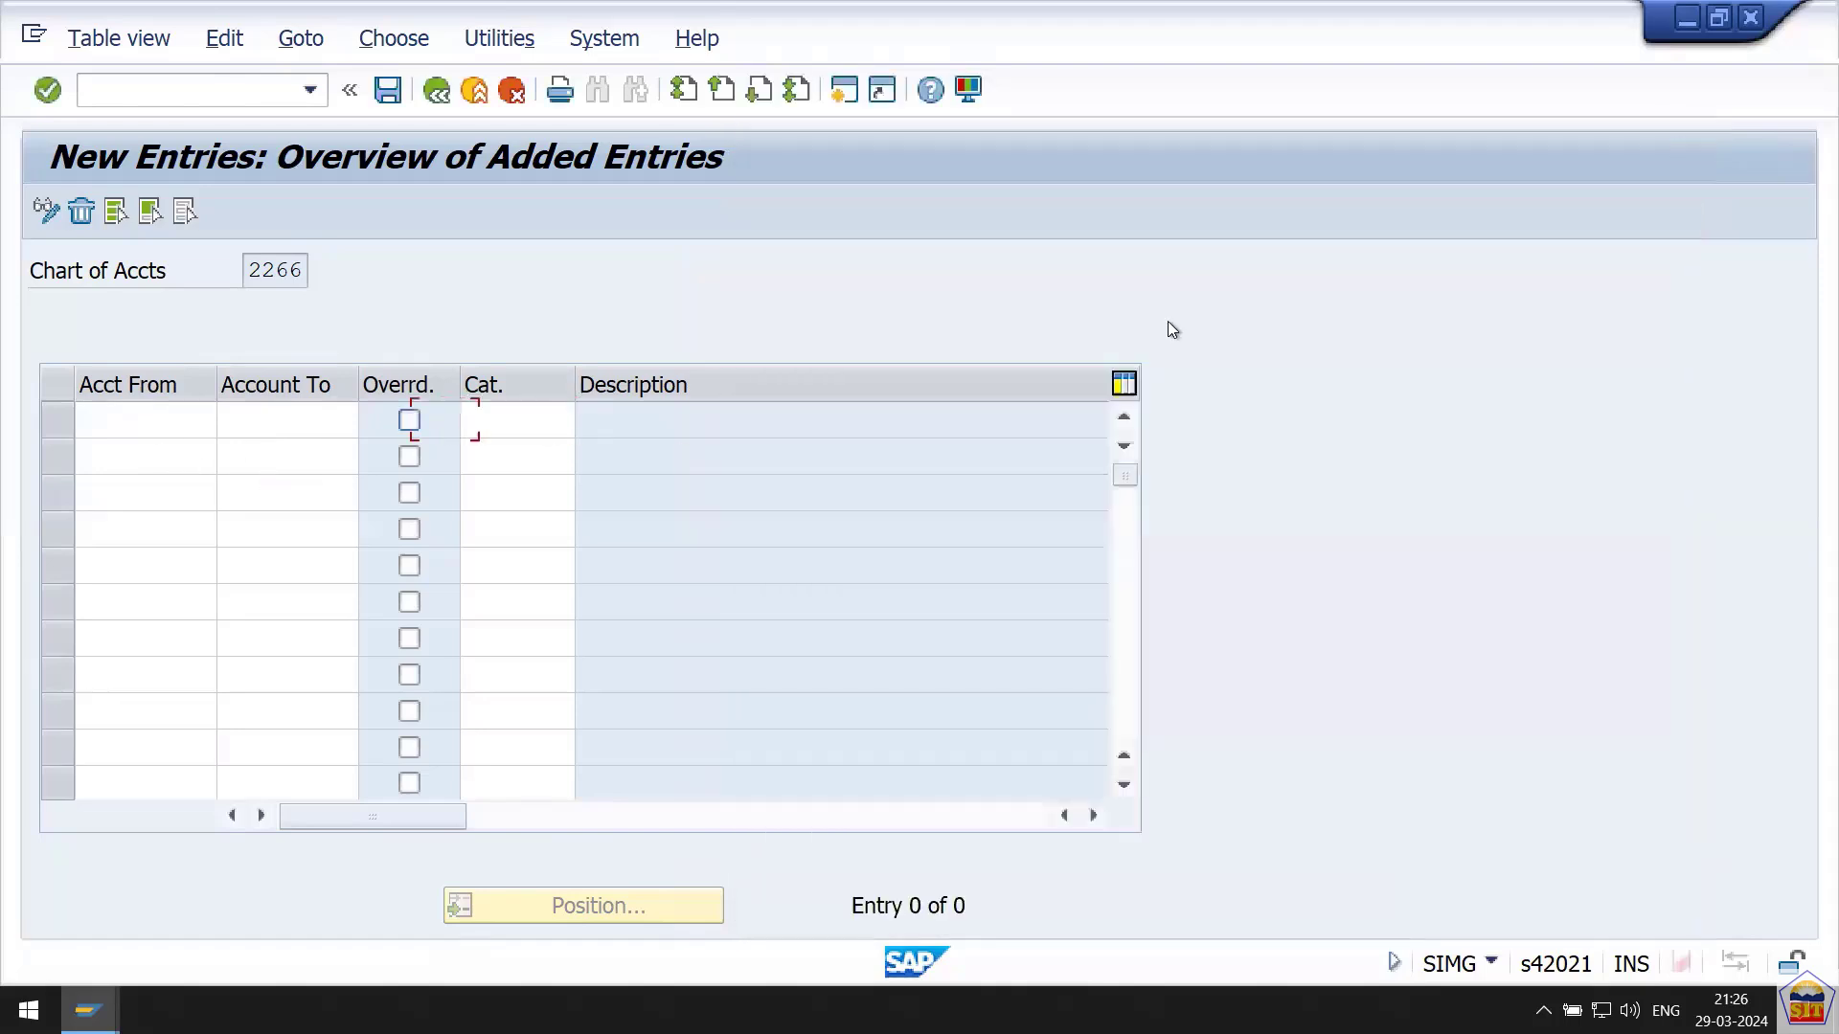
Copy the account ranges 100000–299999, 300000–399999, 400000–499999 and 600000–699999 from the Word notes' Step 17 table into the SAP new entries.
key(alt+Tab)
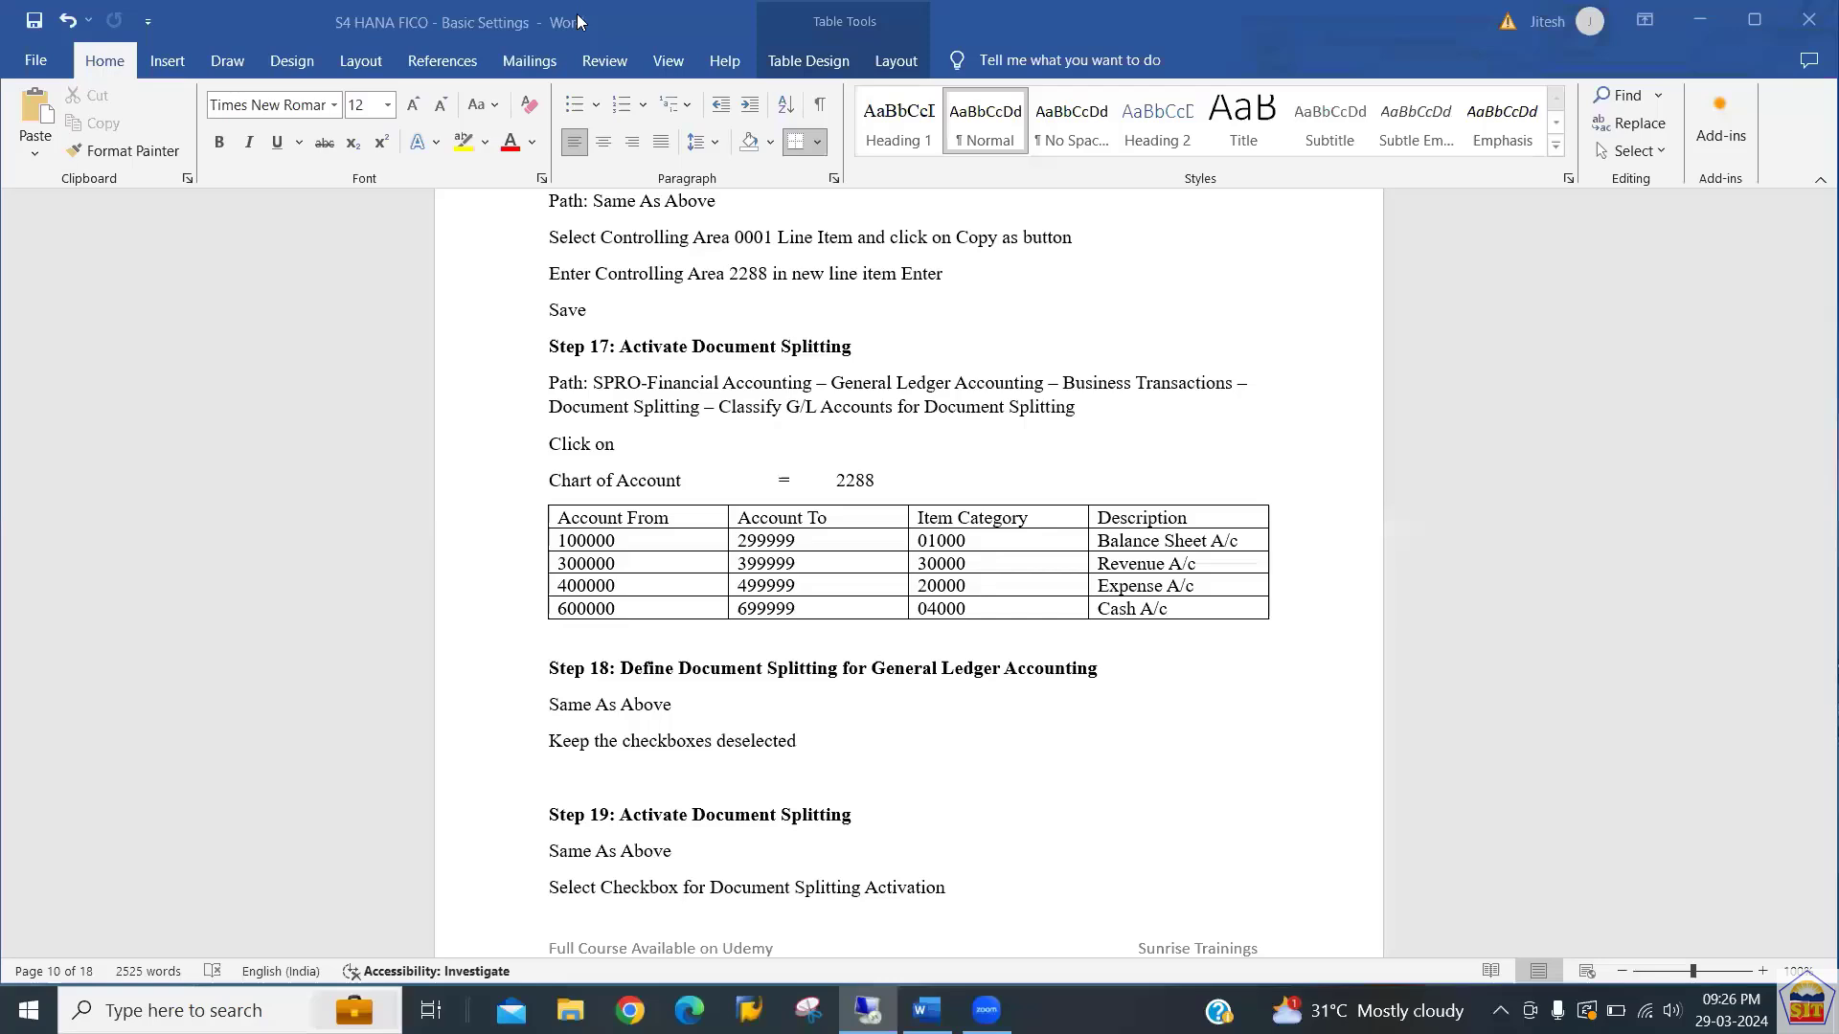
click(578, 21)
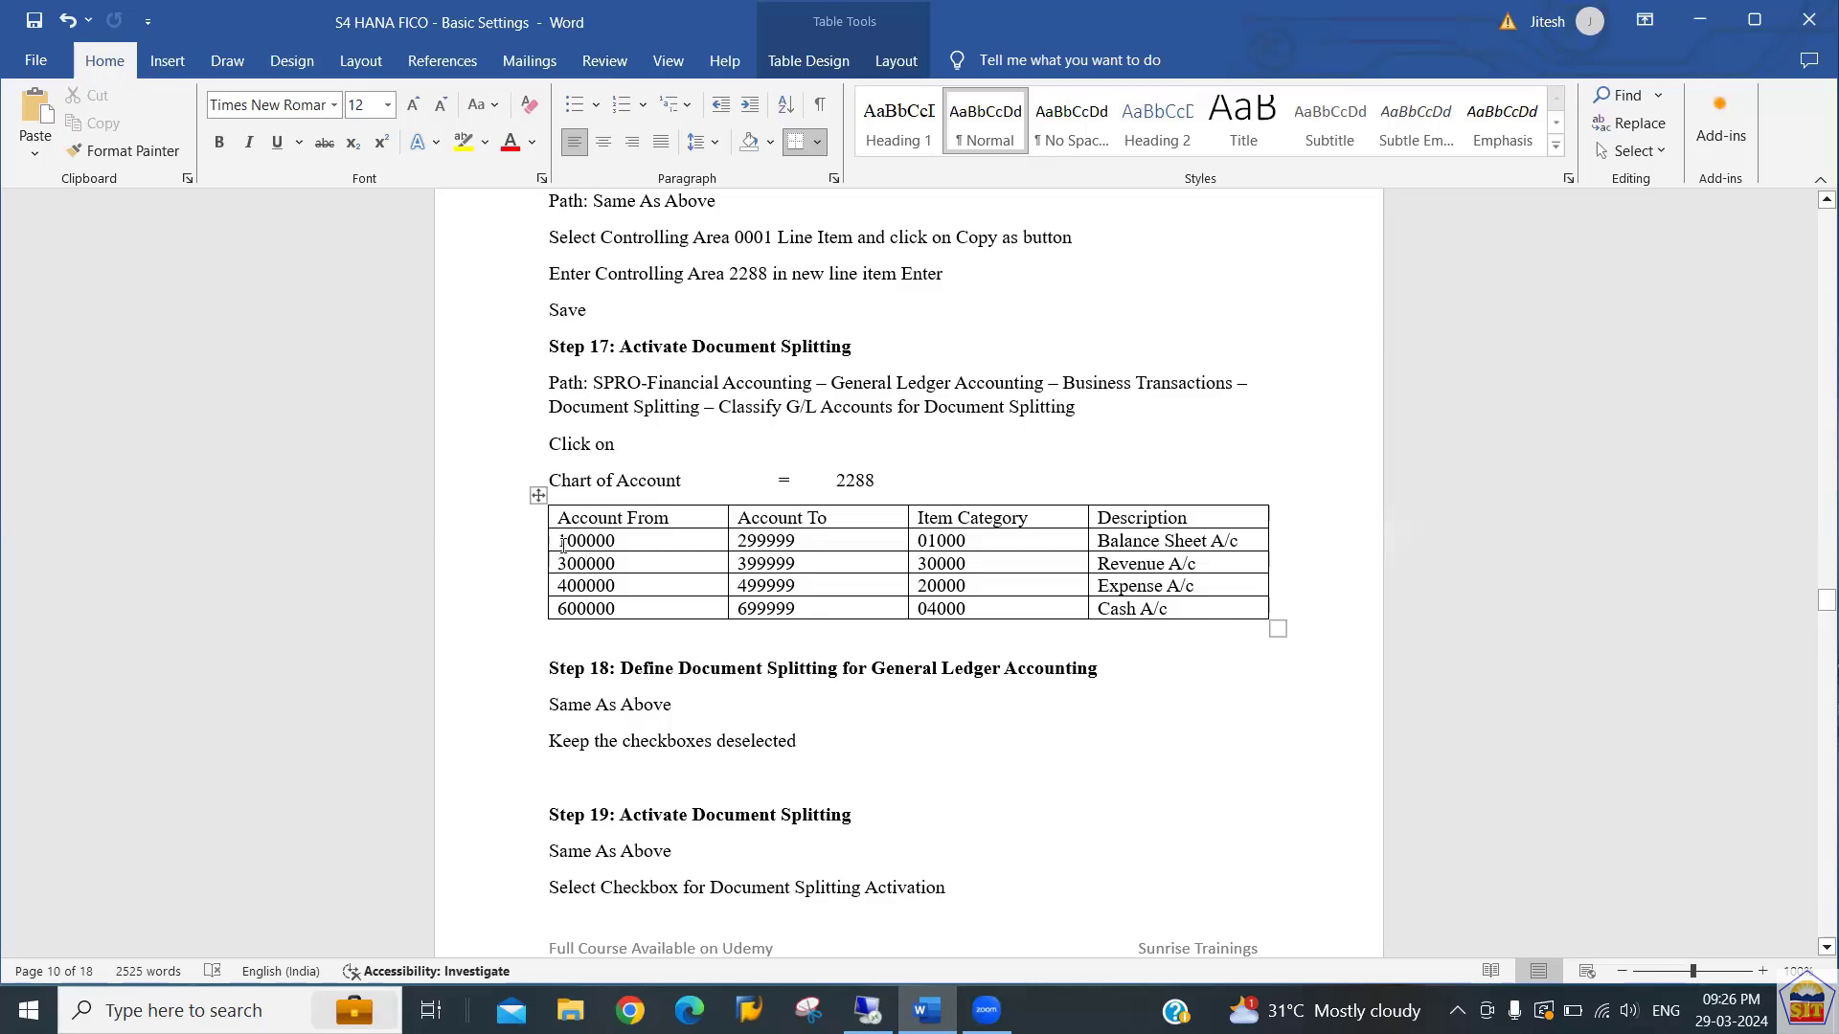
key(shift+Right)
key(shift+Right)
key(shift+Right)
key(shift+Right)
key(shift+Right)
key(shift+Right)
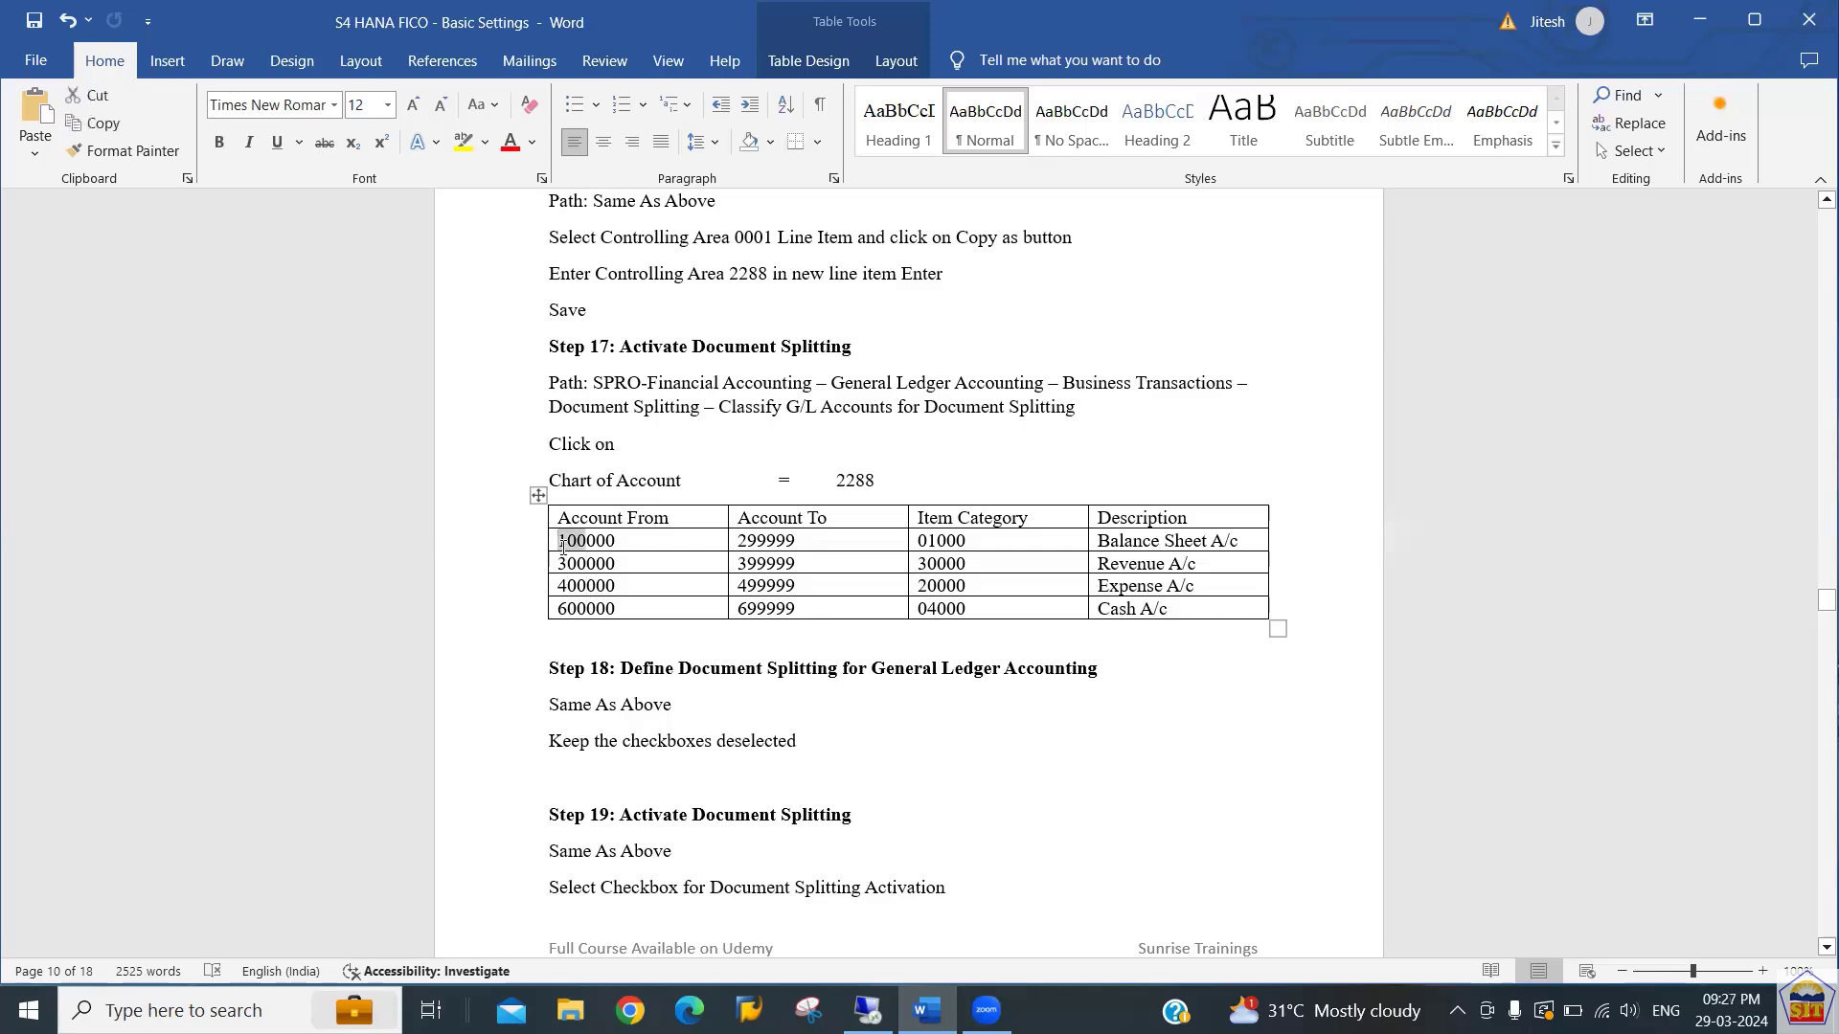
key(shift+Down)
key(shift+Down)
key(shift+Down)
key(shift+Right)
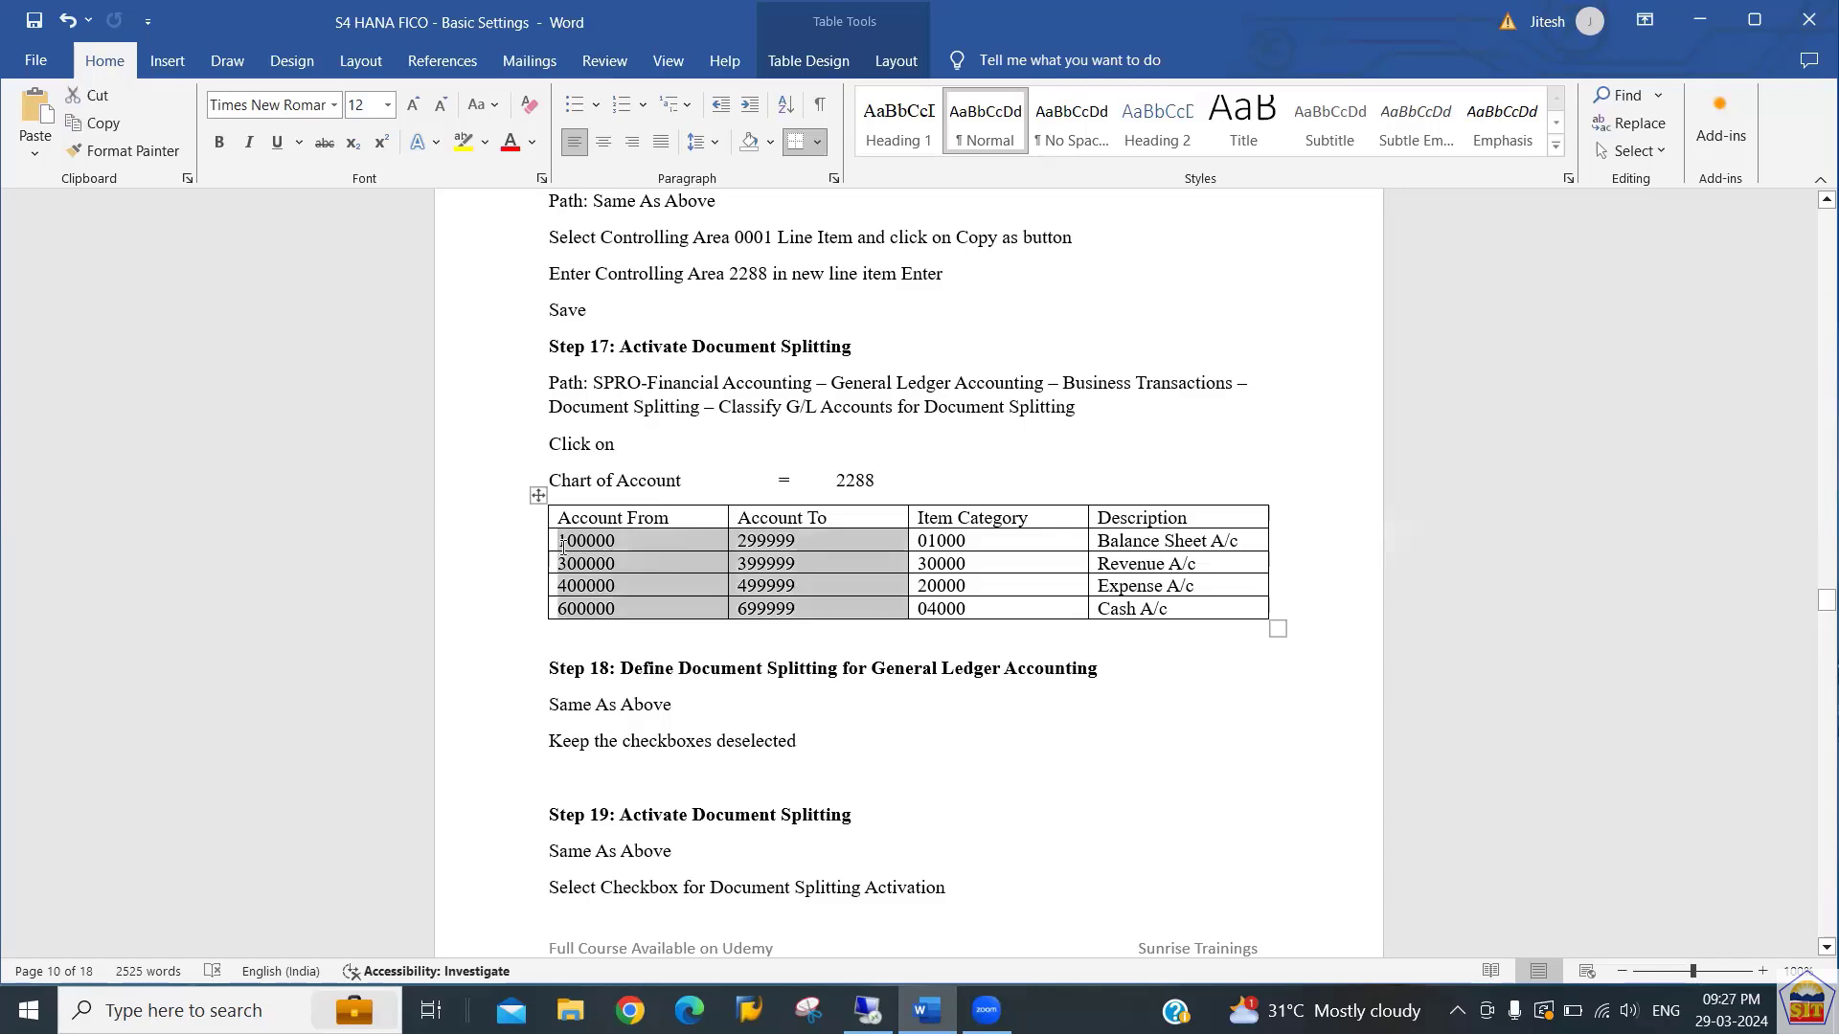
key(ctrl+c)
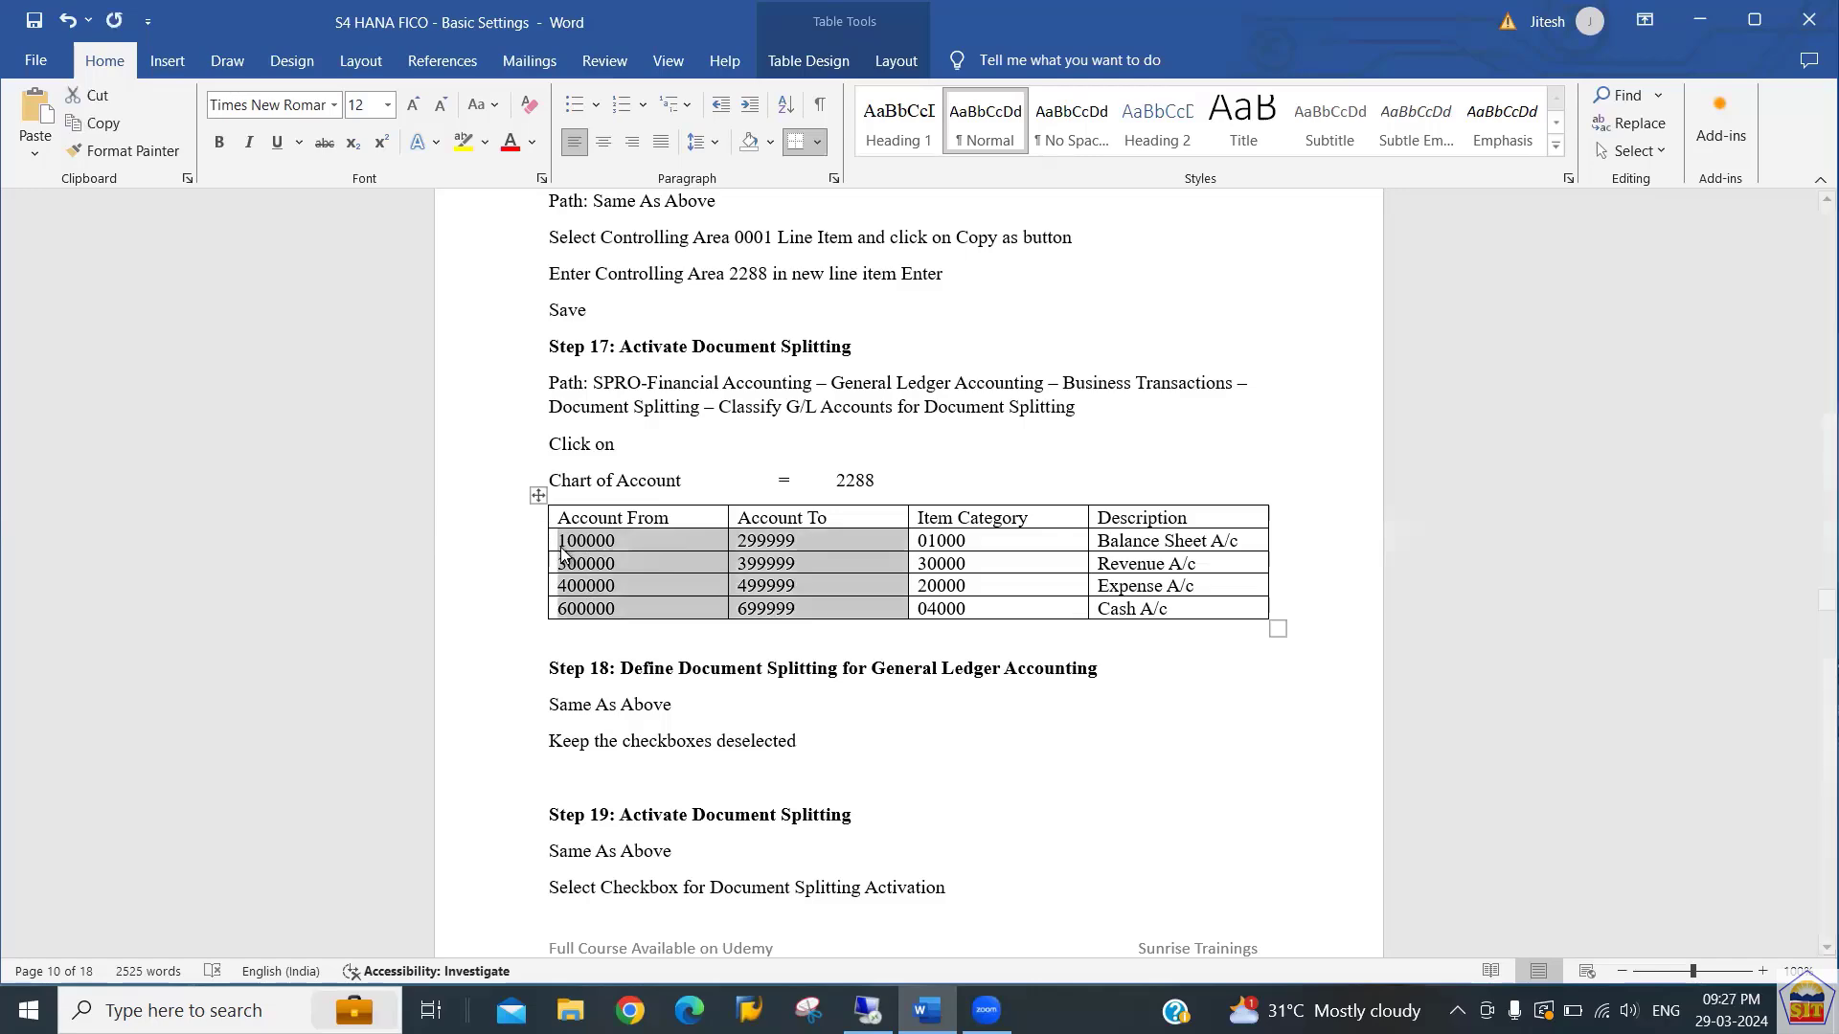
key(alt+Tab)
key(ctrl+v)
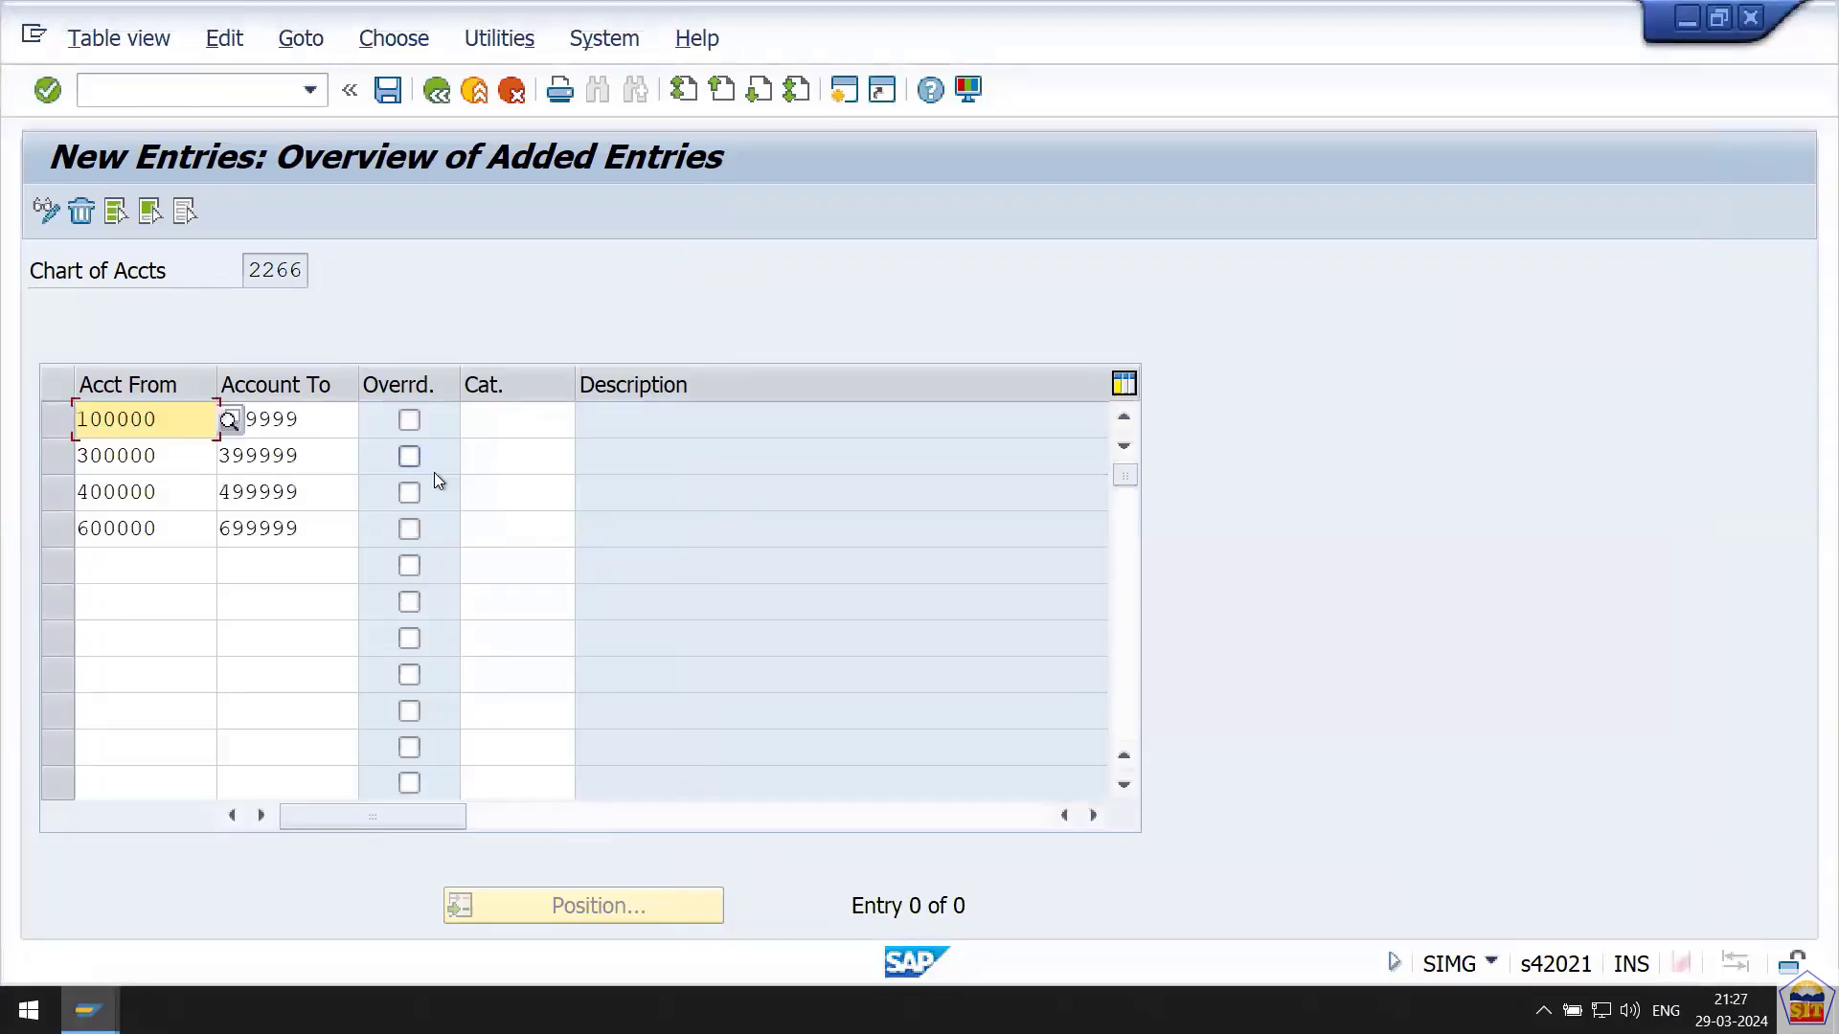
Assign item category 01000 Balance Sheet Account to range 100000–299999 and 30000 Revenue to range 300000–399999.
key(Tab)
key(Tab)
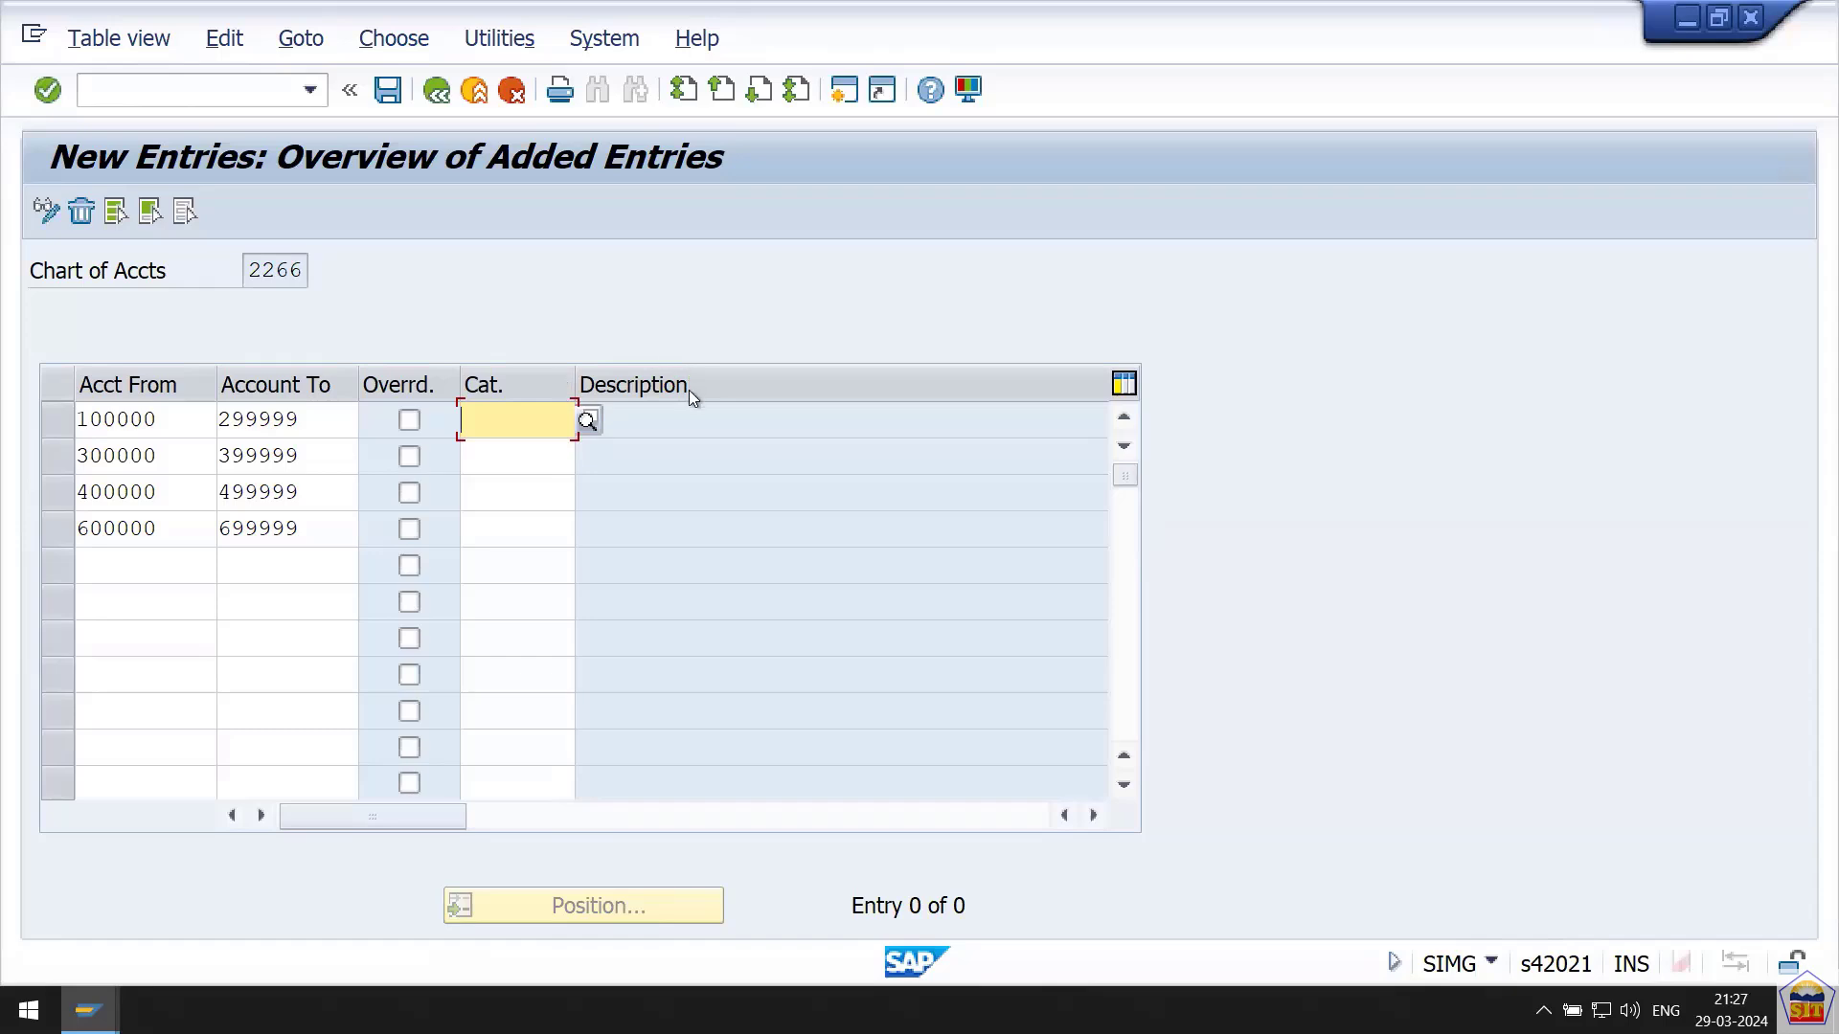
click(588, 423)
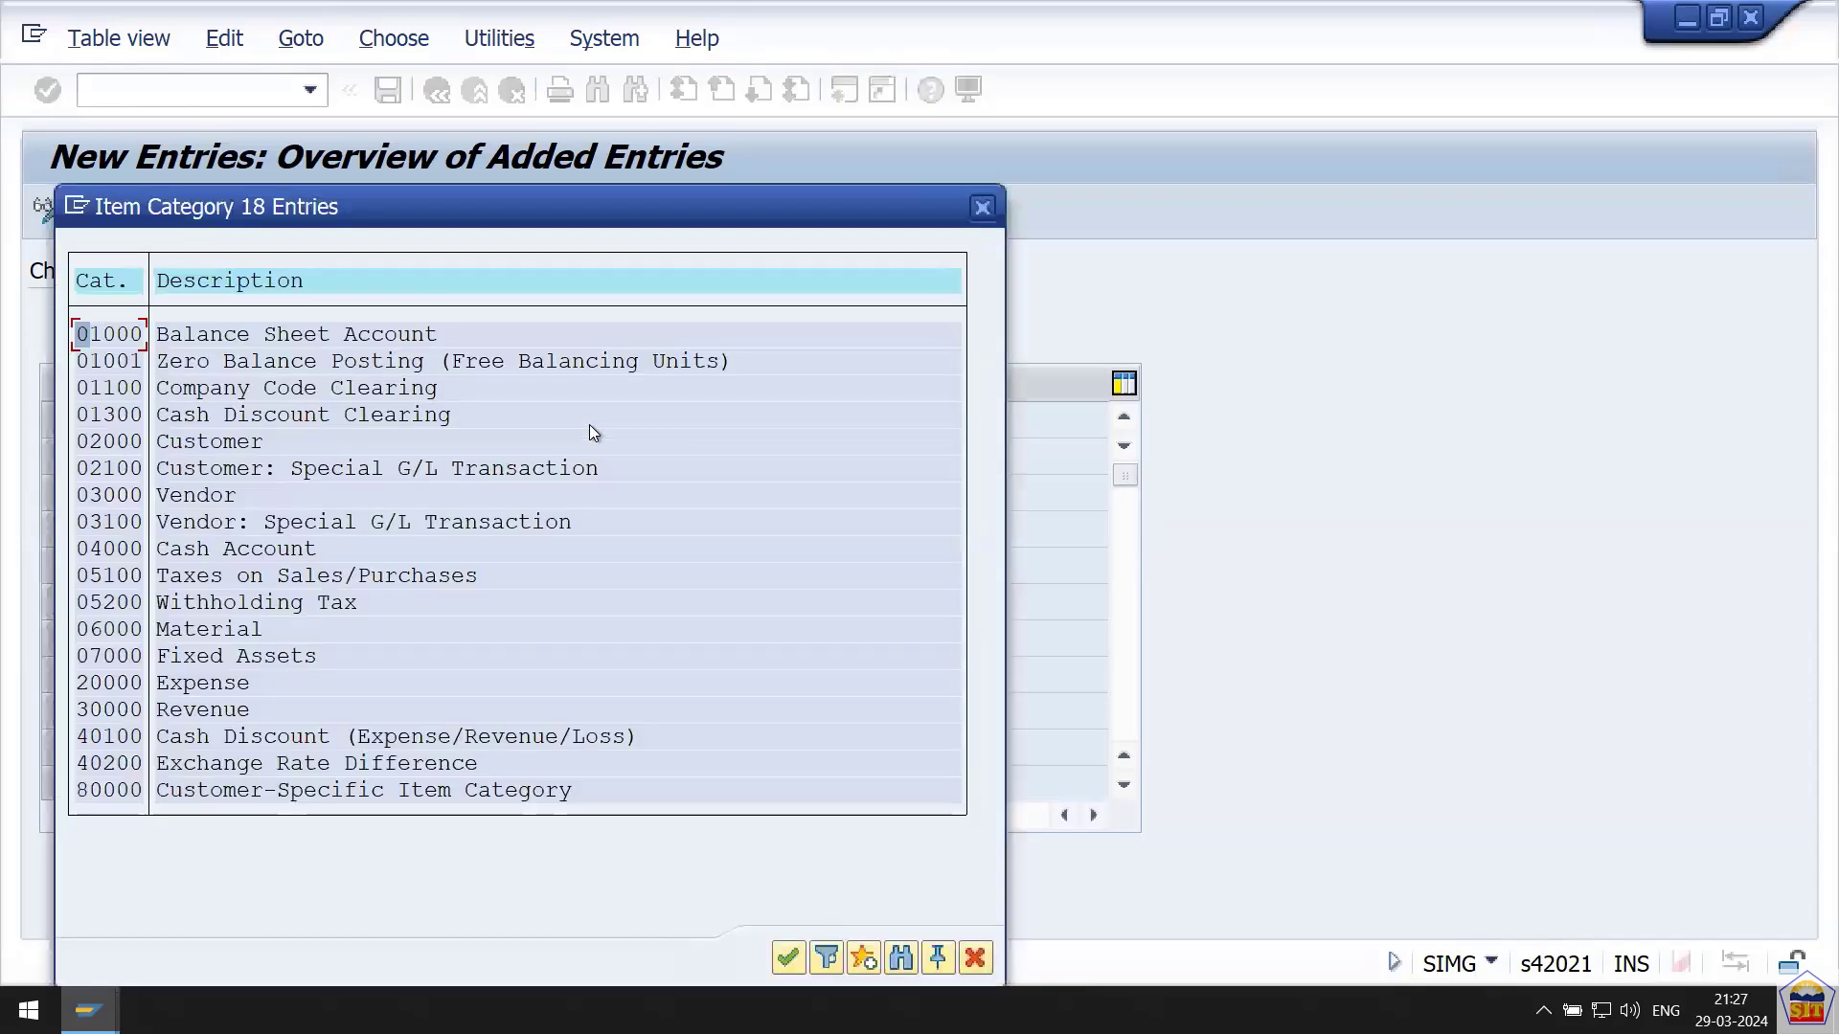
double_click(195, 345)
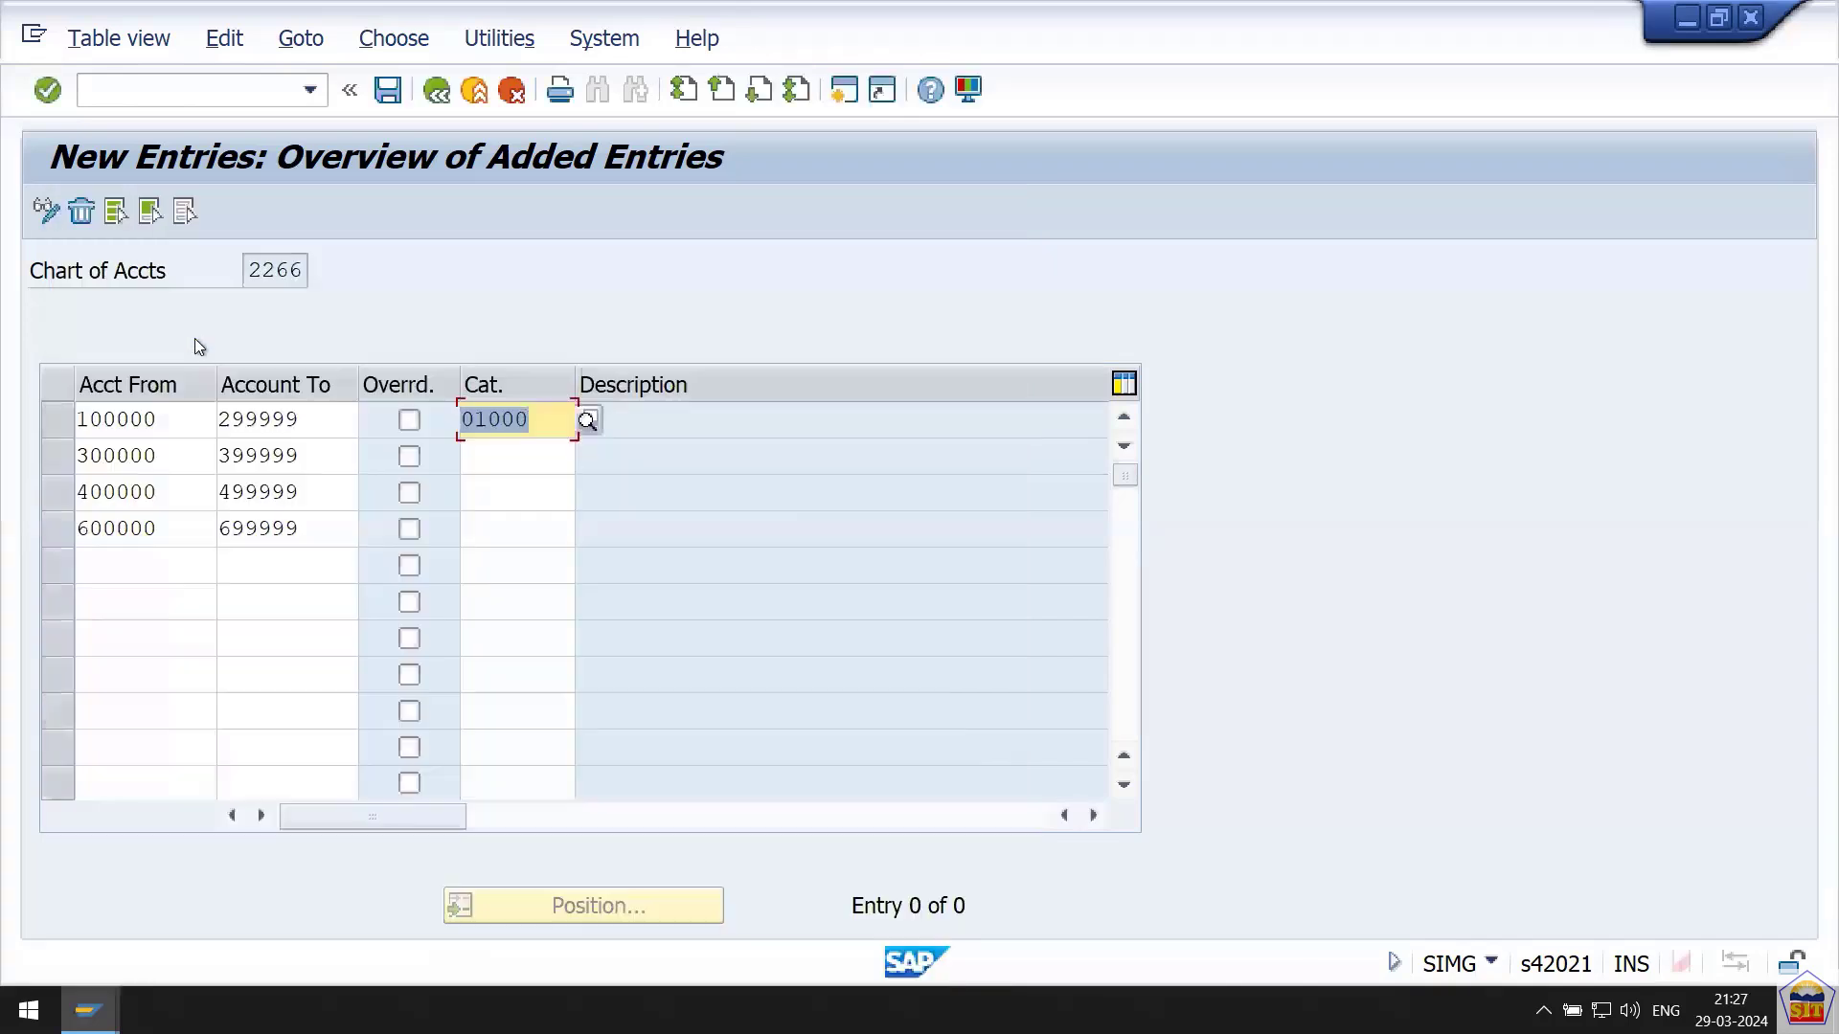
click(508, 456)
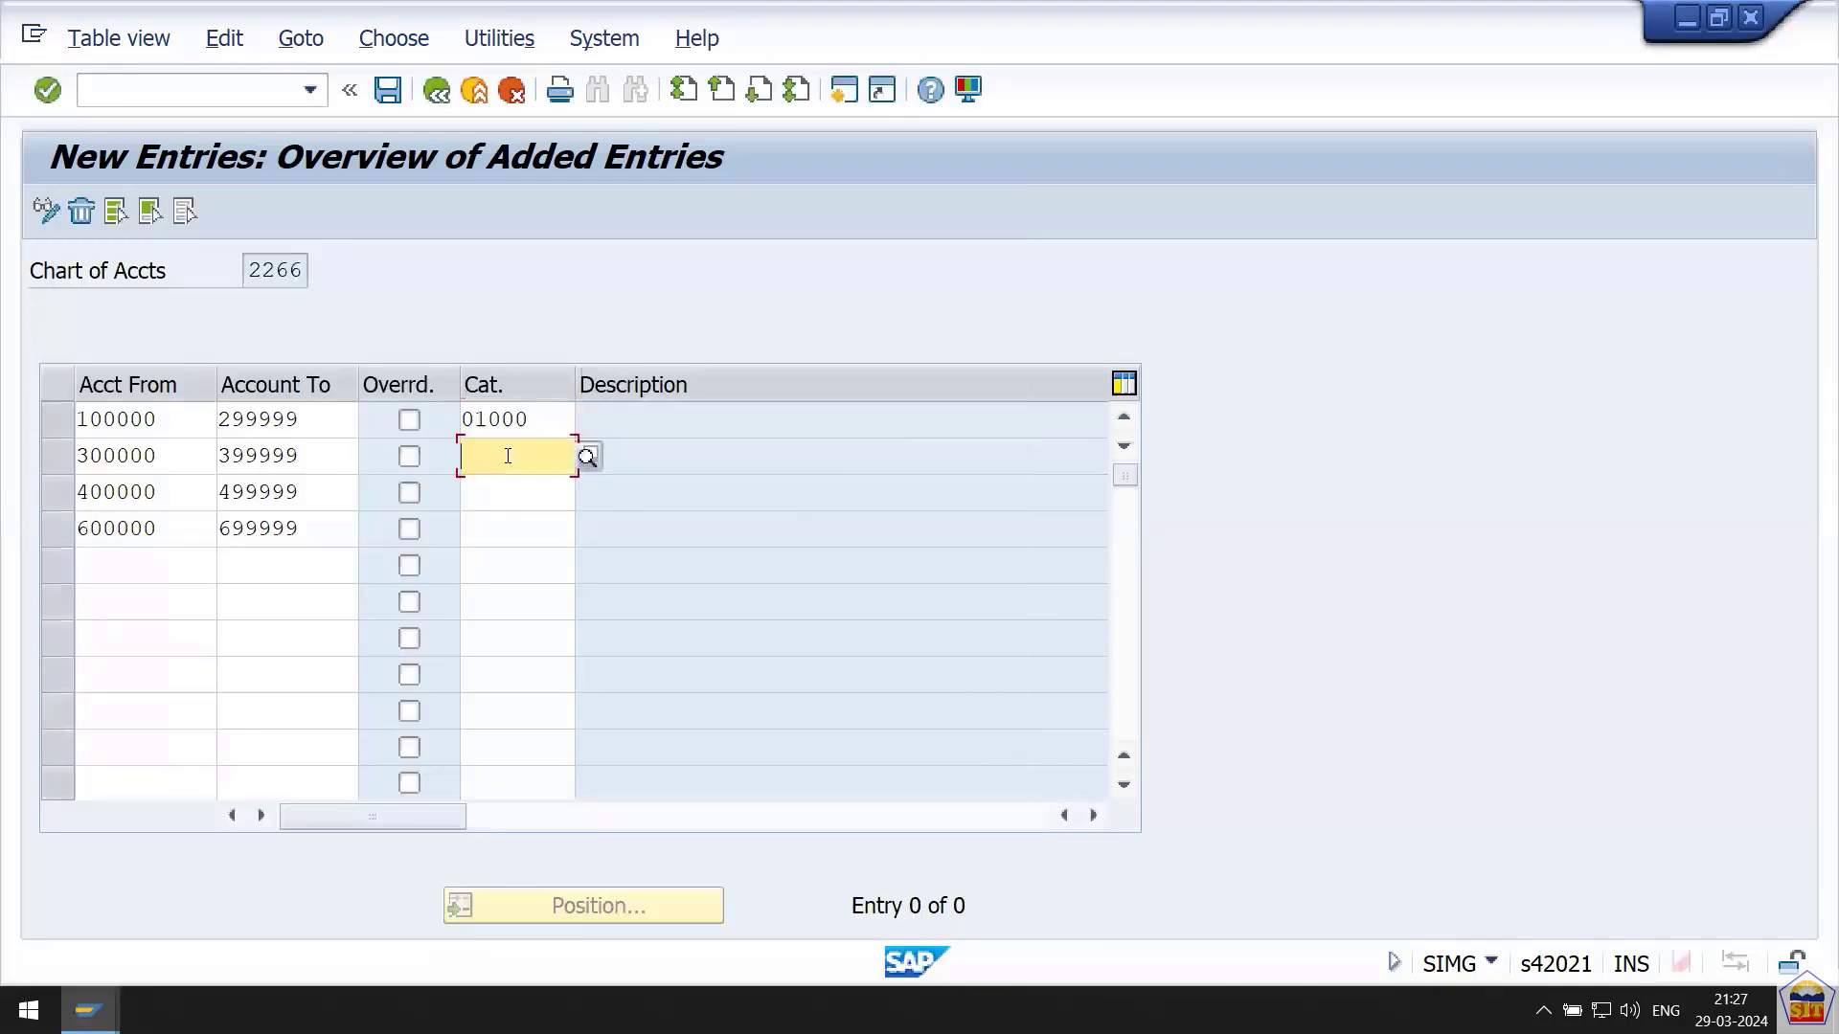
click(589, 458)
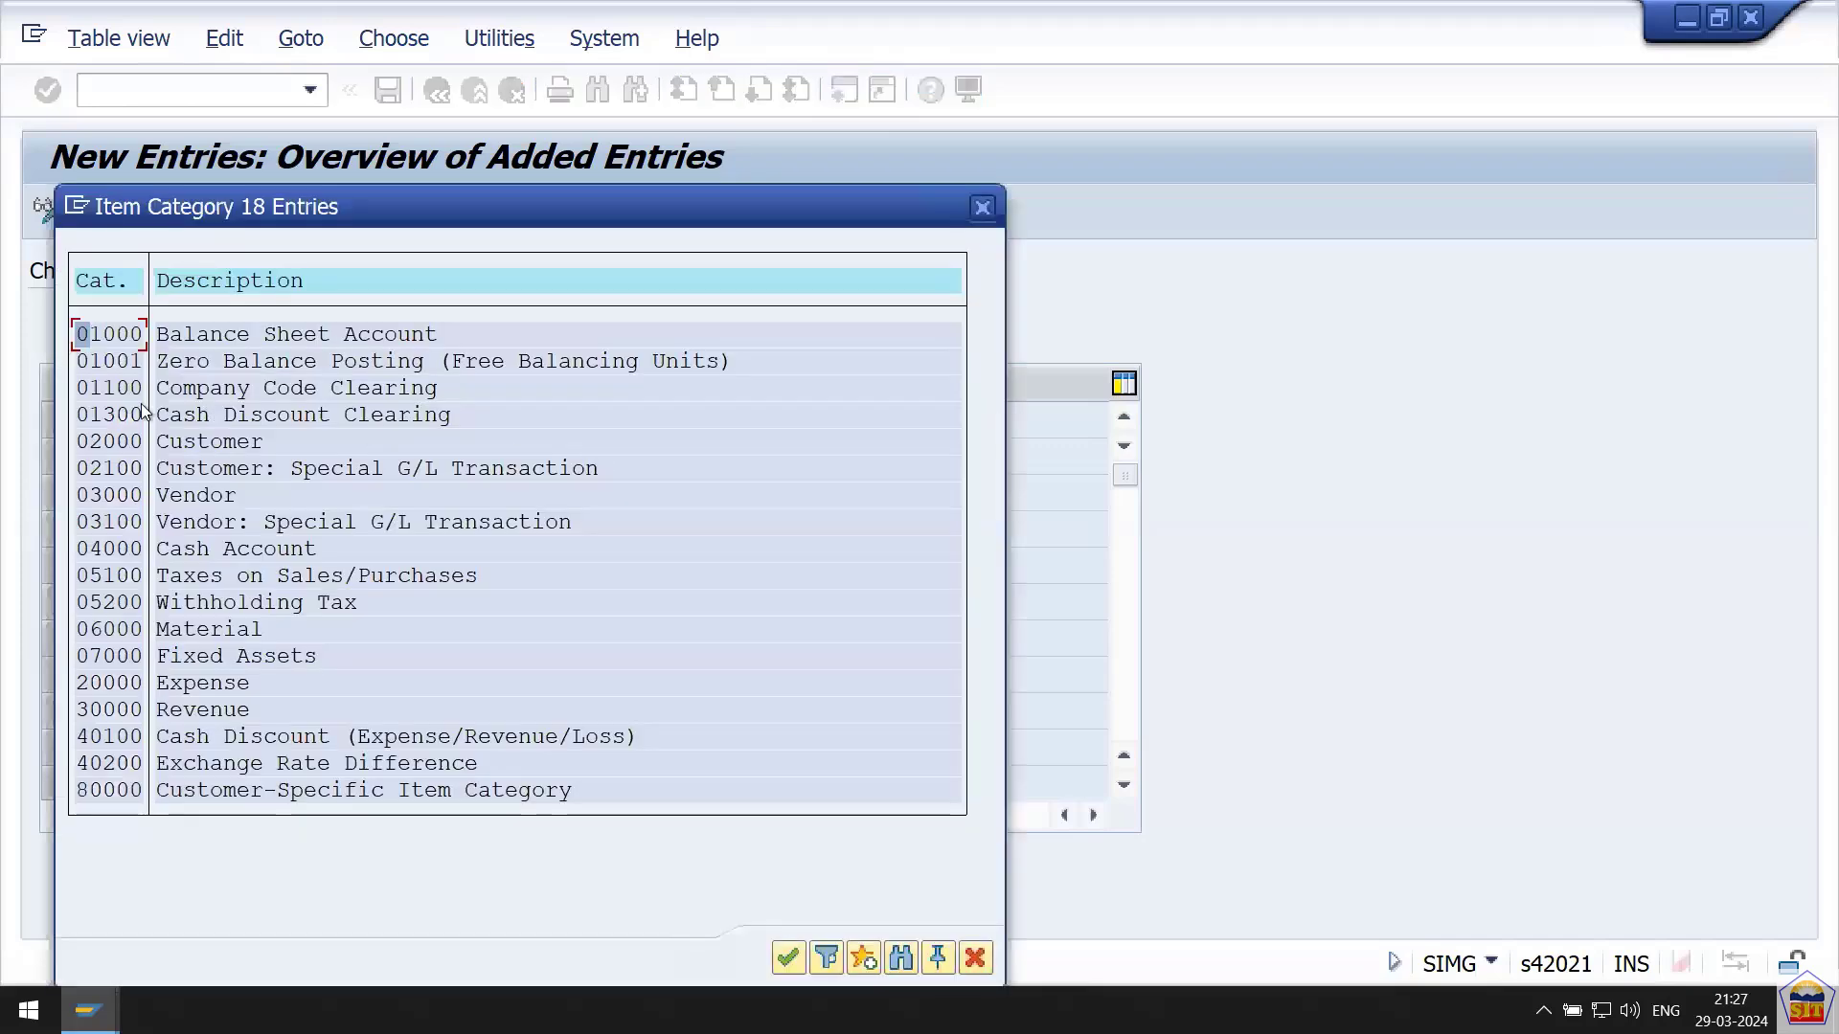
double_click(117, 711)
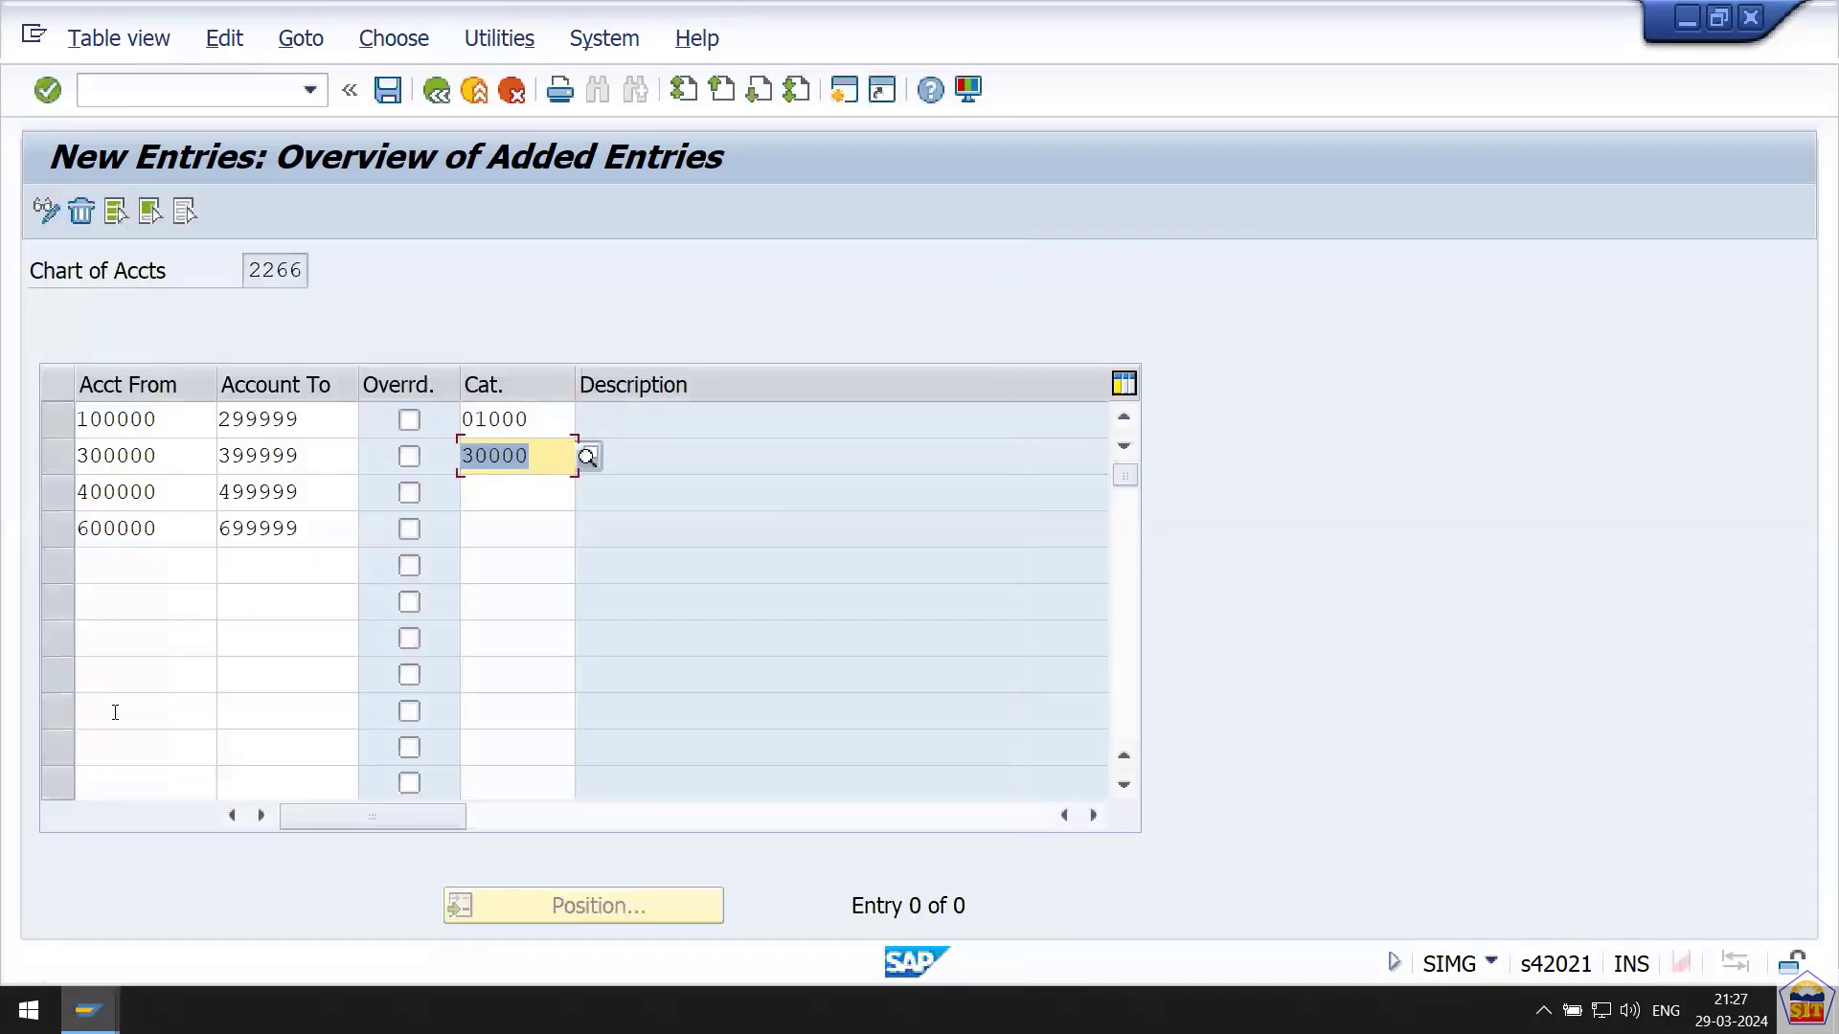
Assign item category 20000 Expense to the account range 400000–499999.
click(506, 493)
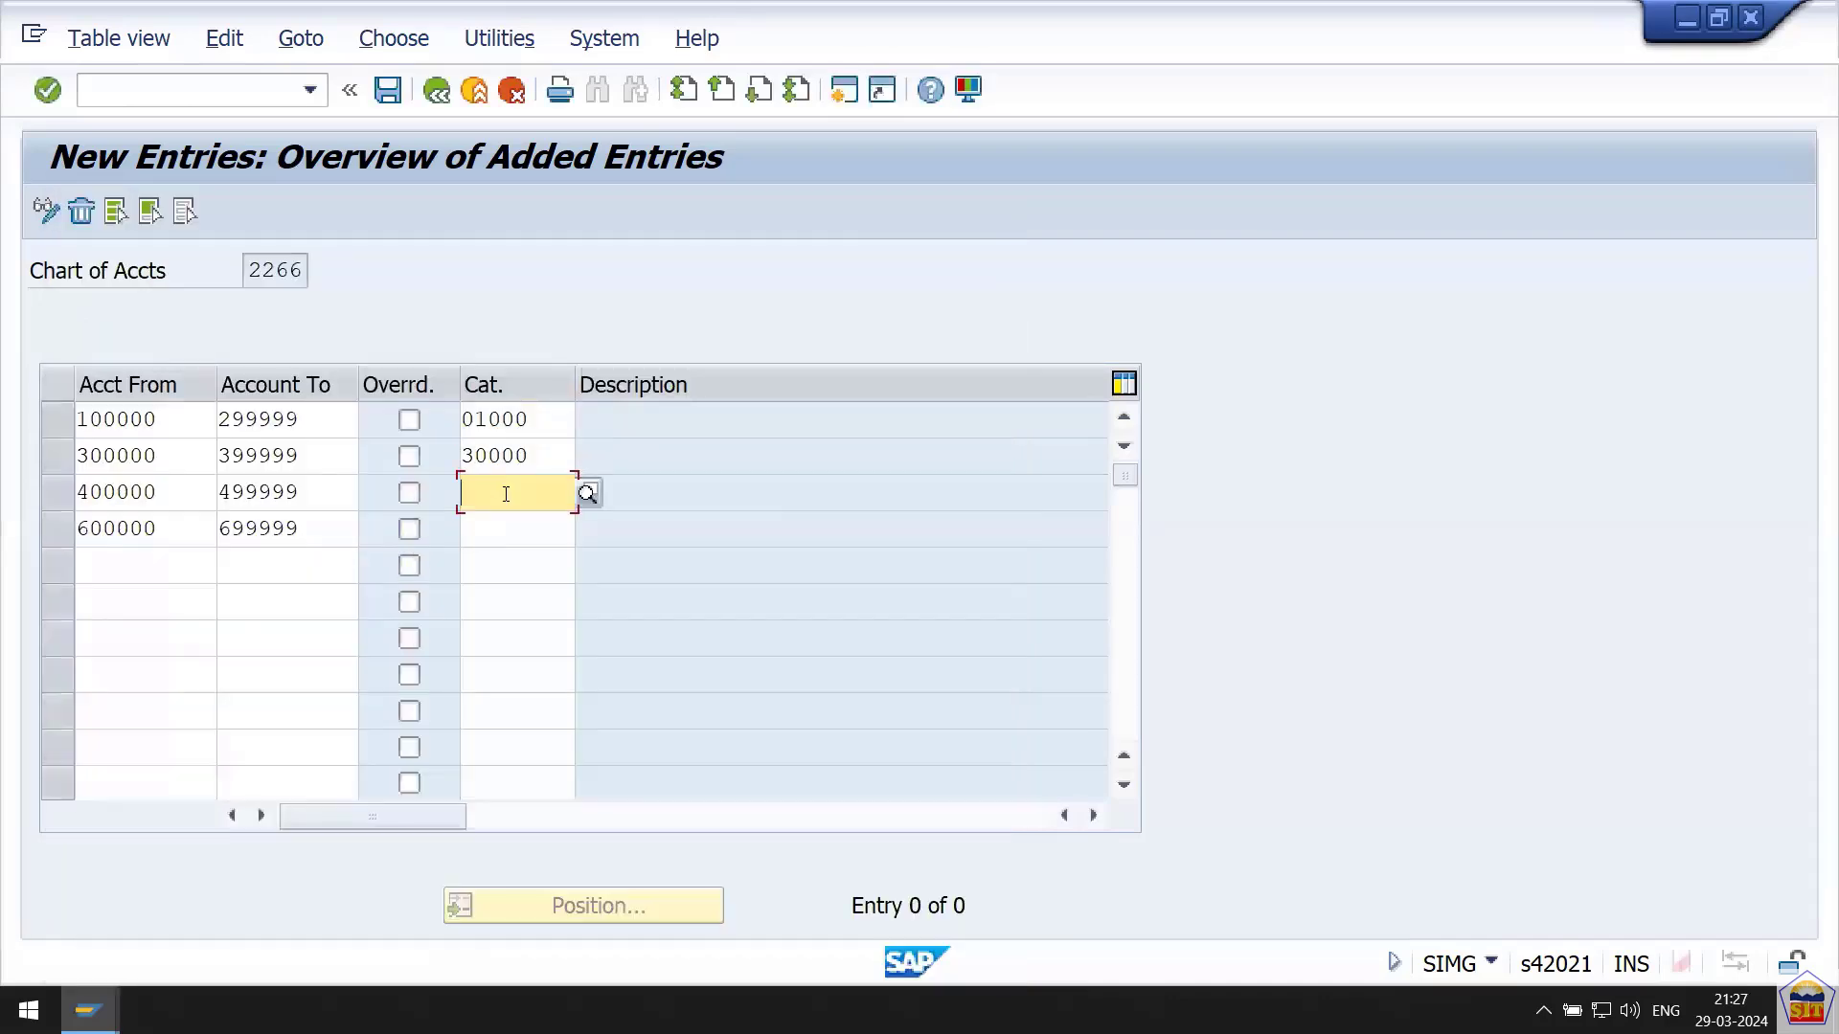
click(186, 495)
click(325, 495)
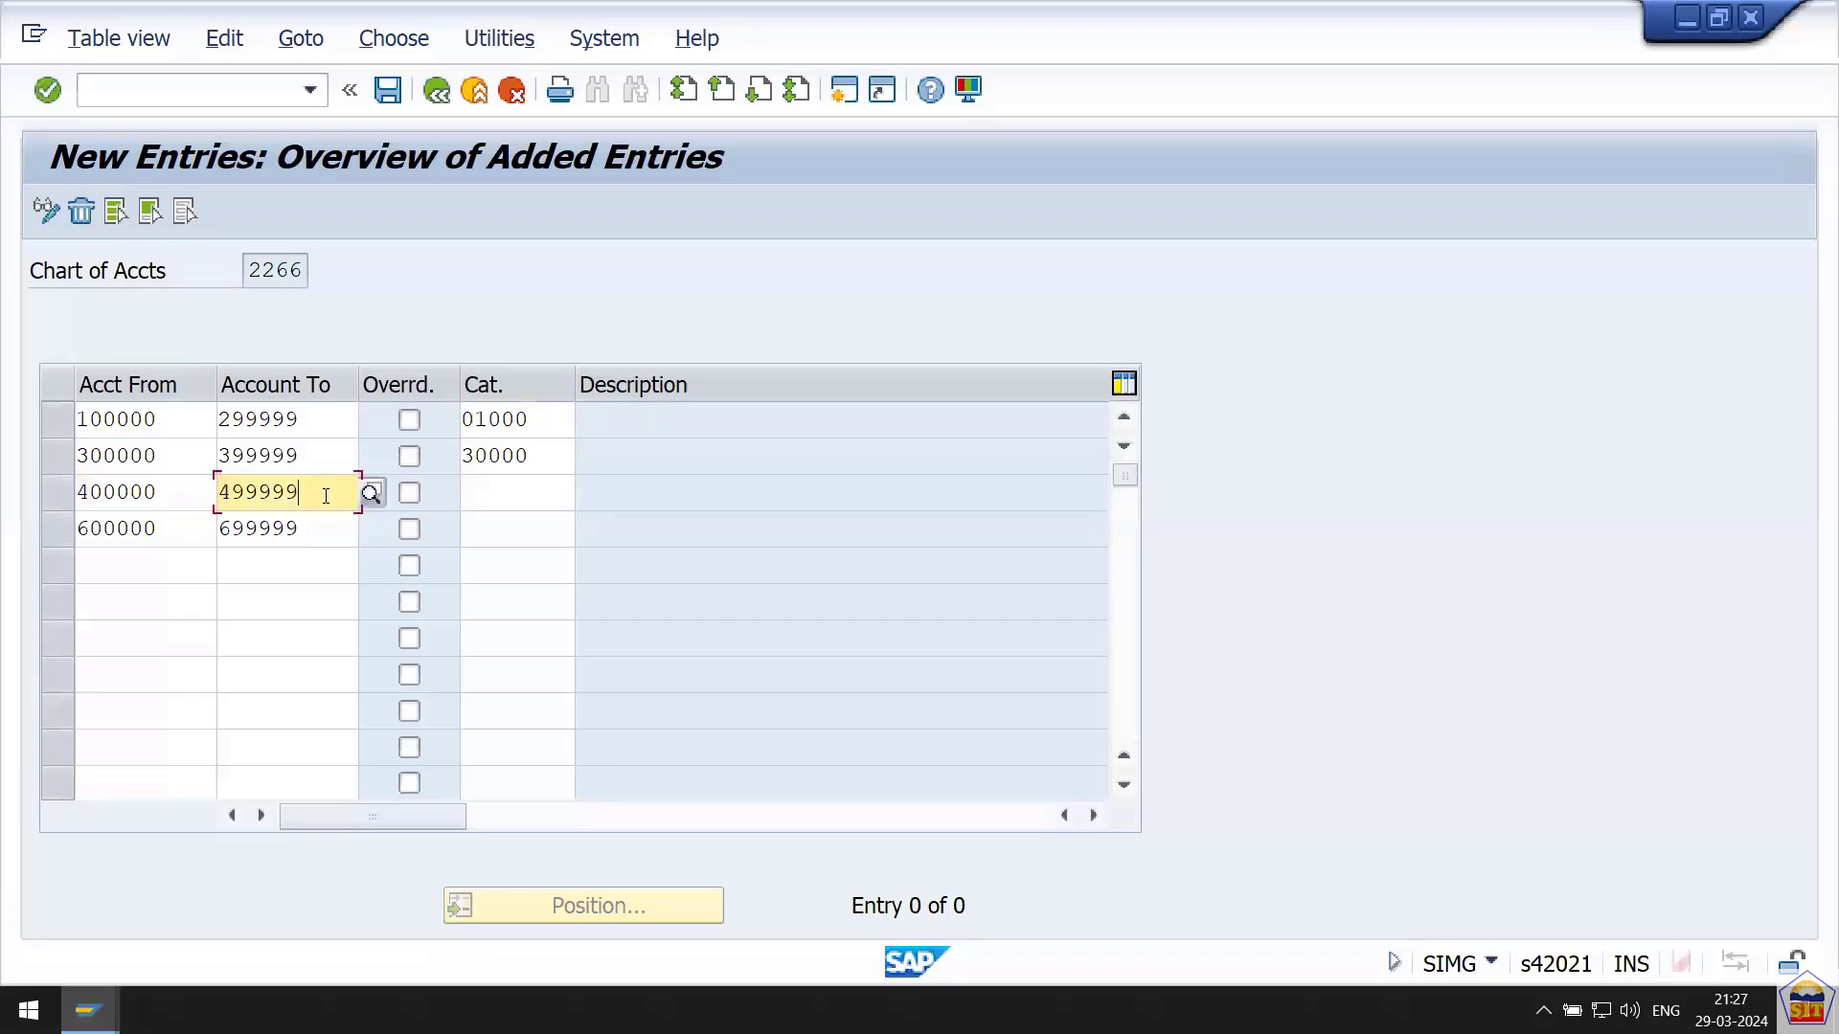
click(493, 498)
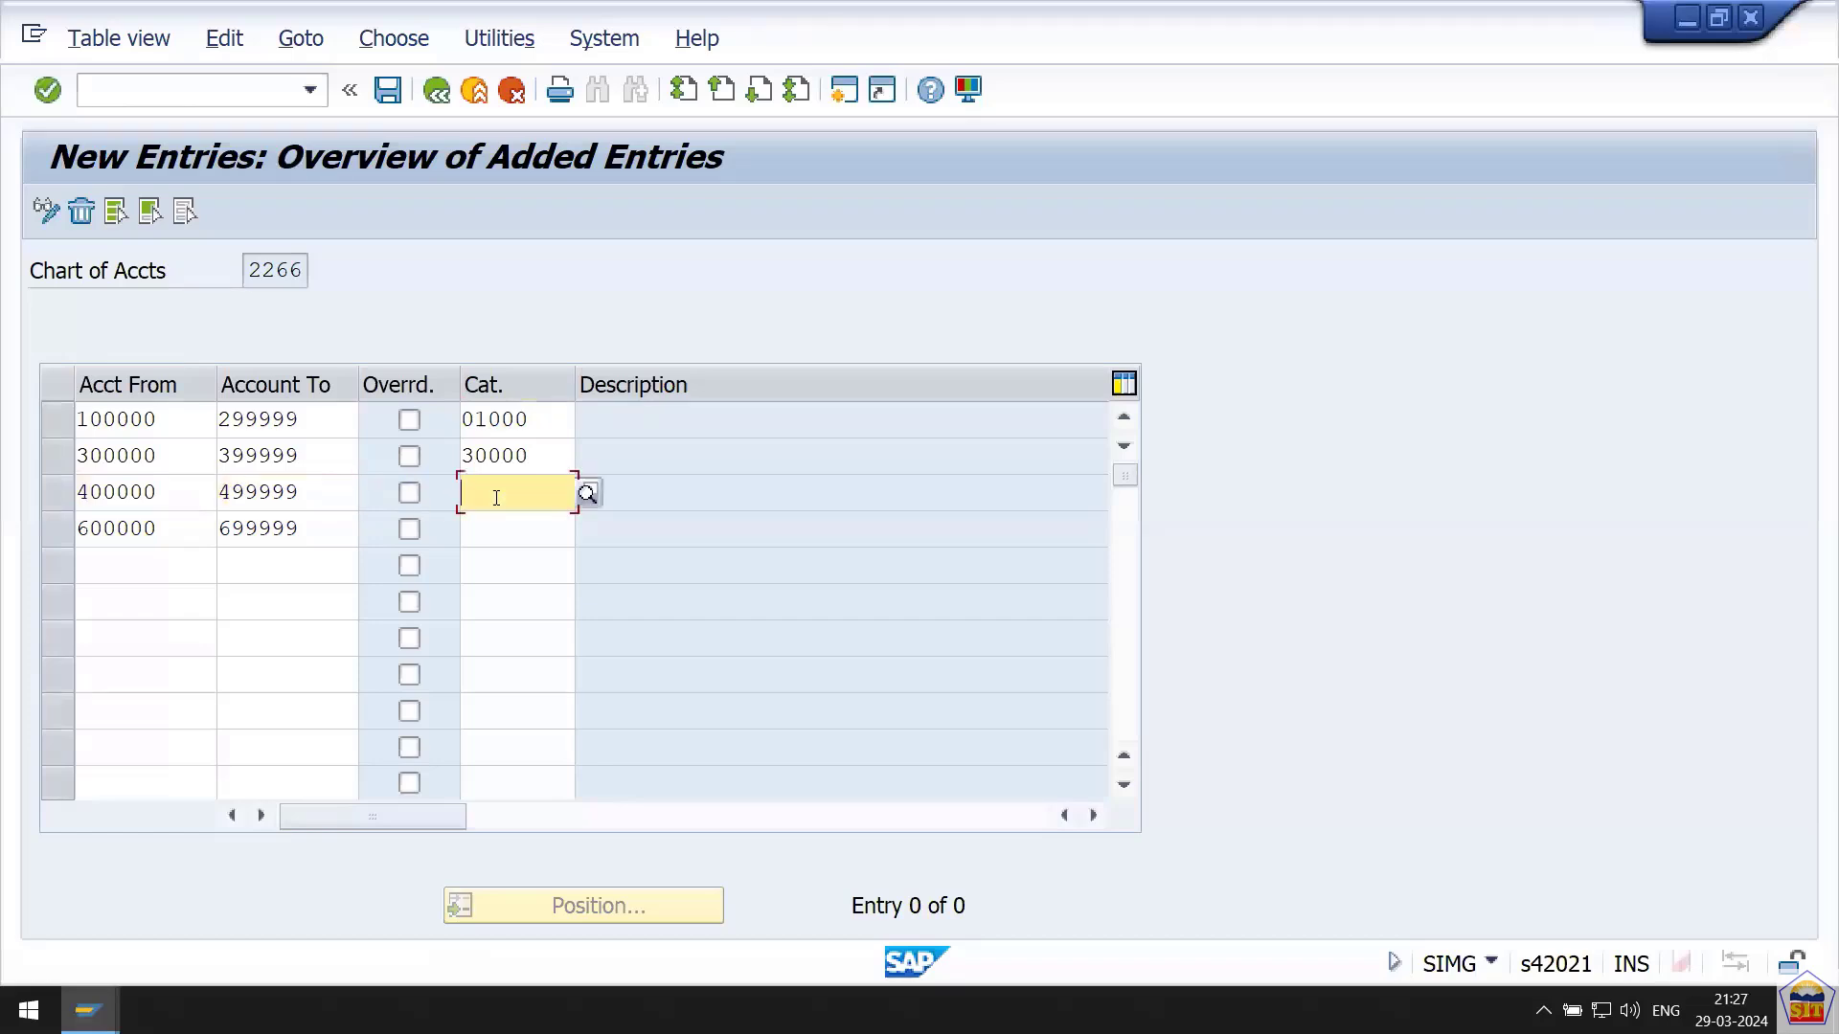
click(588, 492)
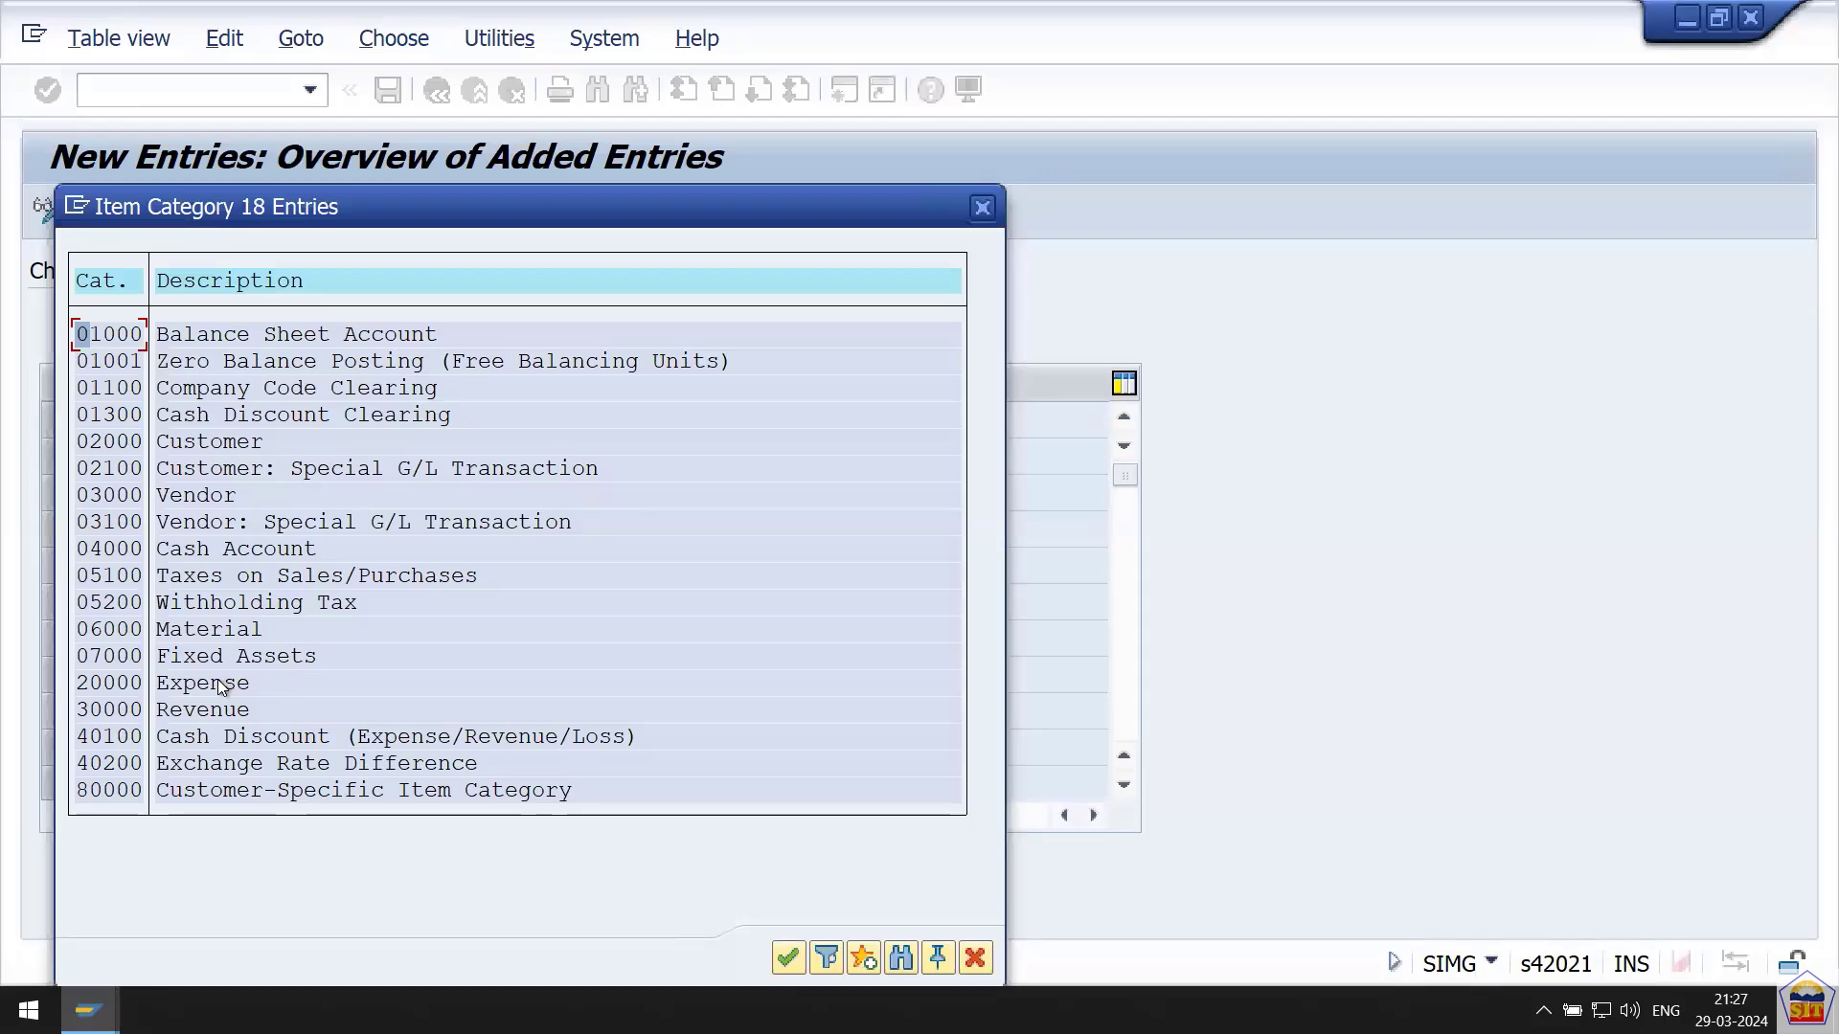
double_click(216, 679)
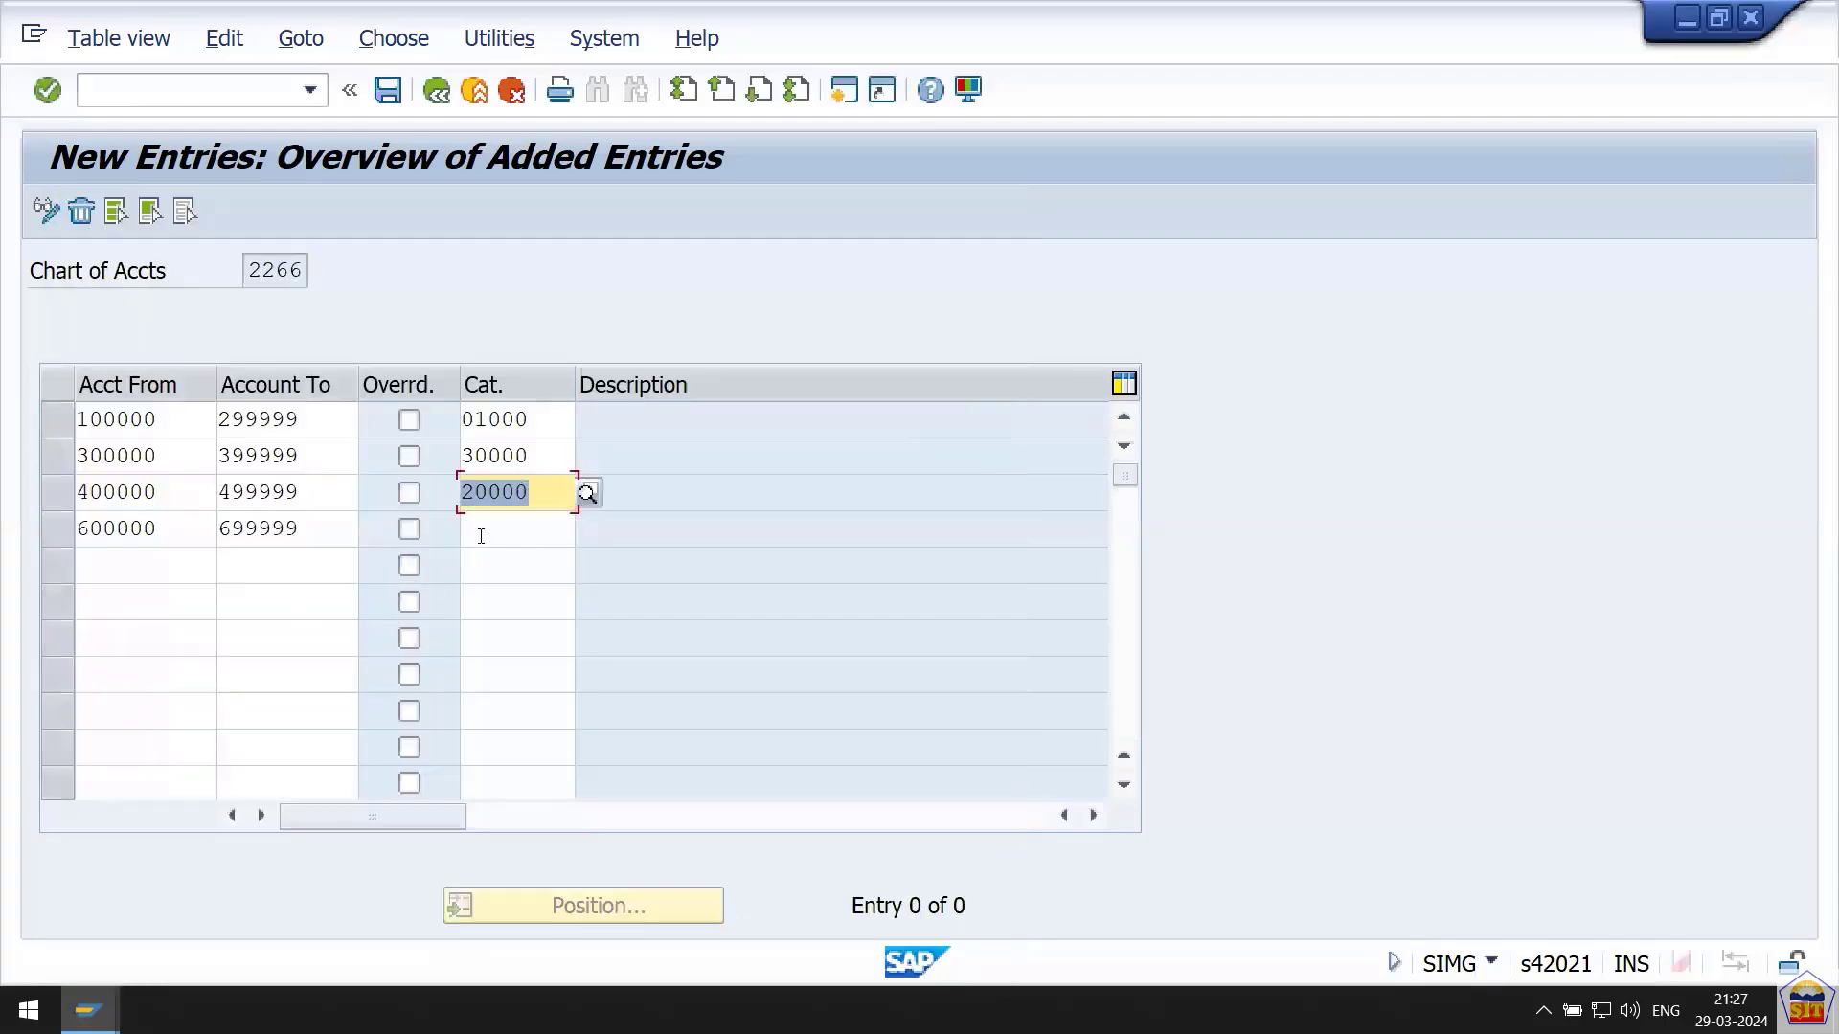
Assign item category 04000 Cash Account to the account range 600000–699999 and validate the entries.
click(481, 536)
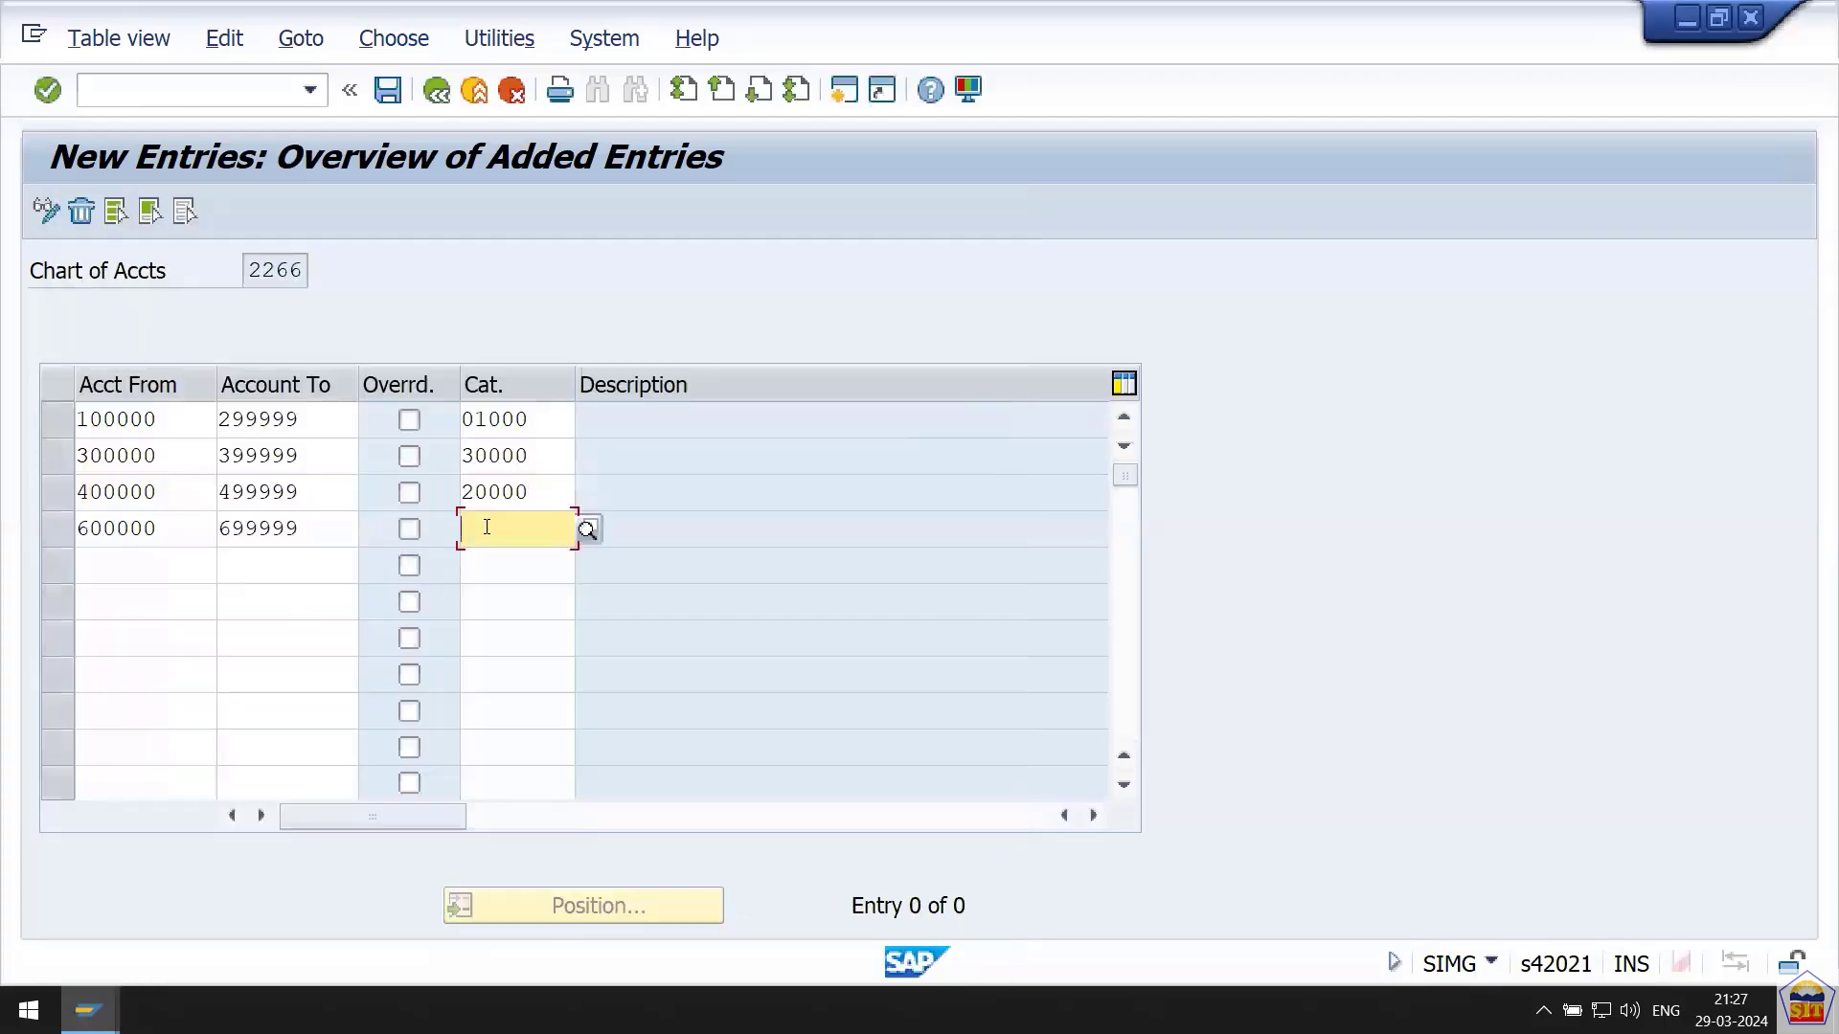
click(588, 531)
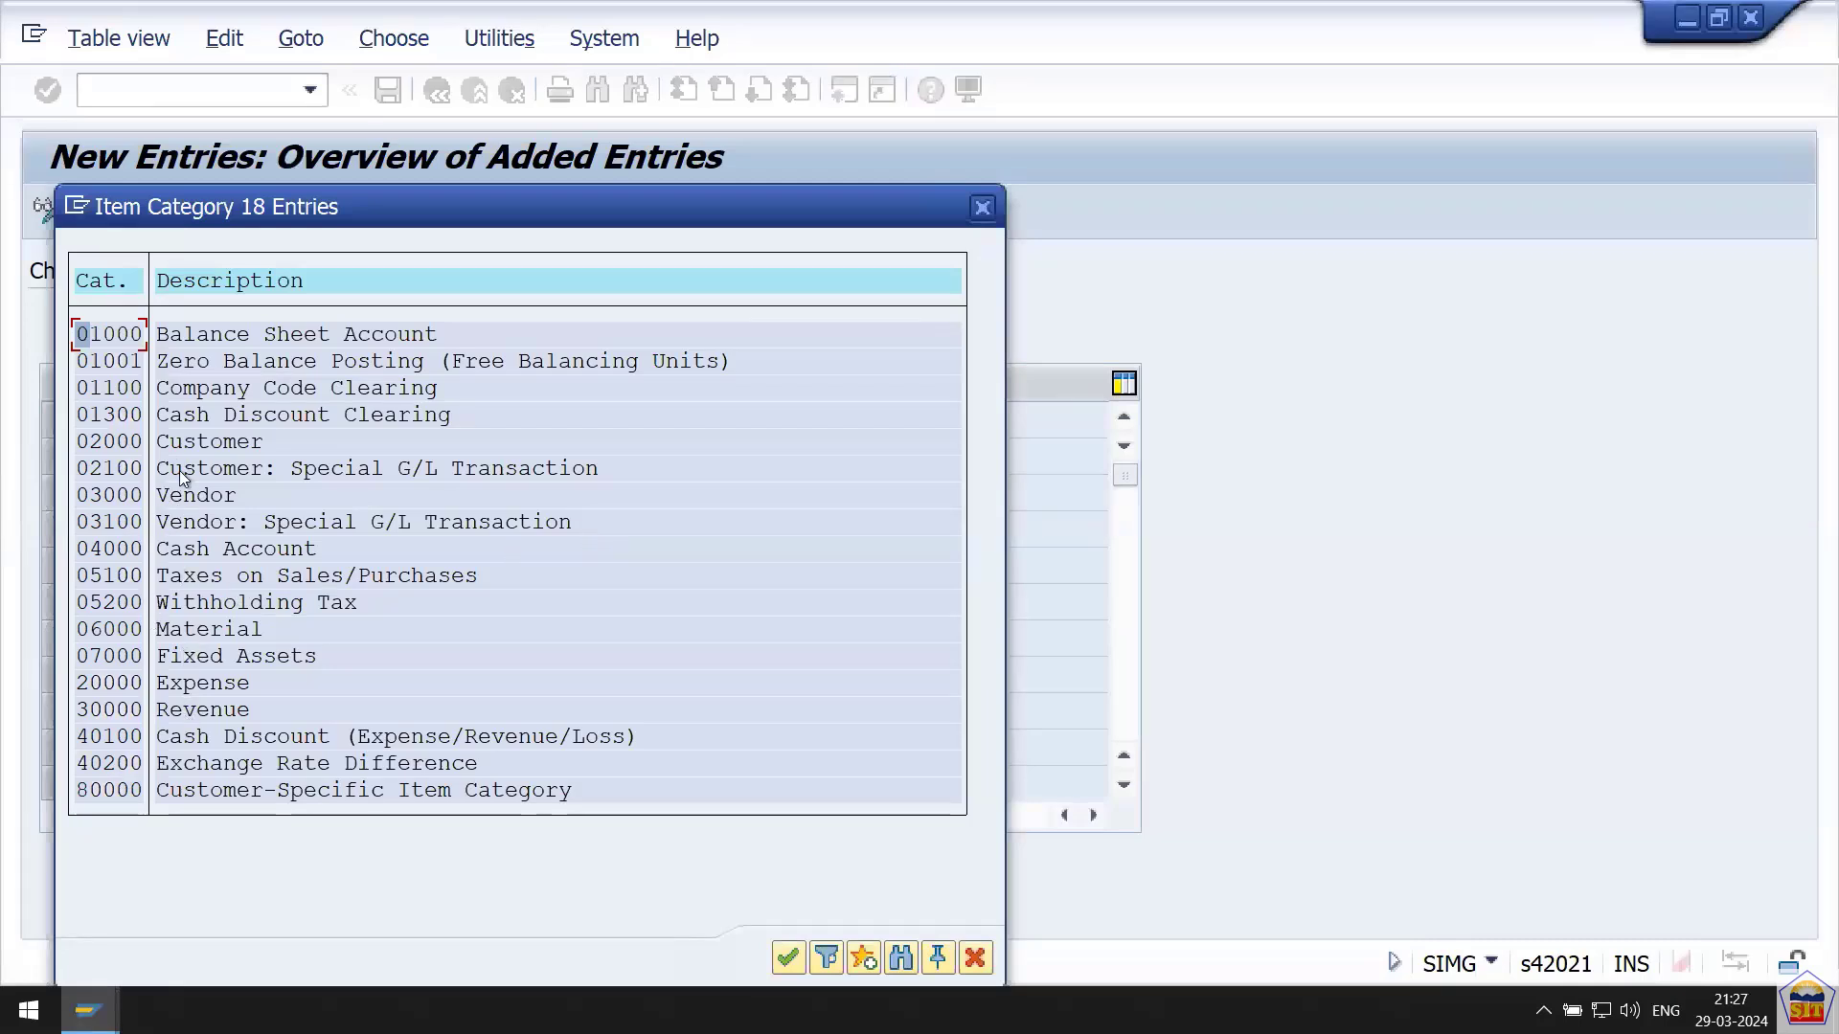
click(123, 553)
double_click(123, 554)
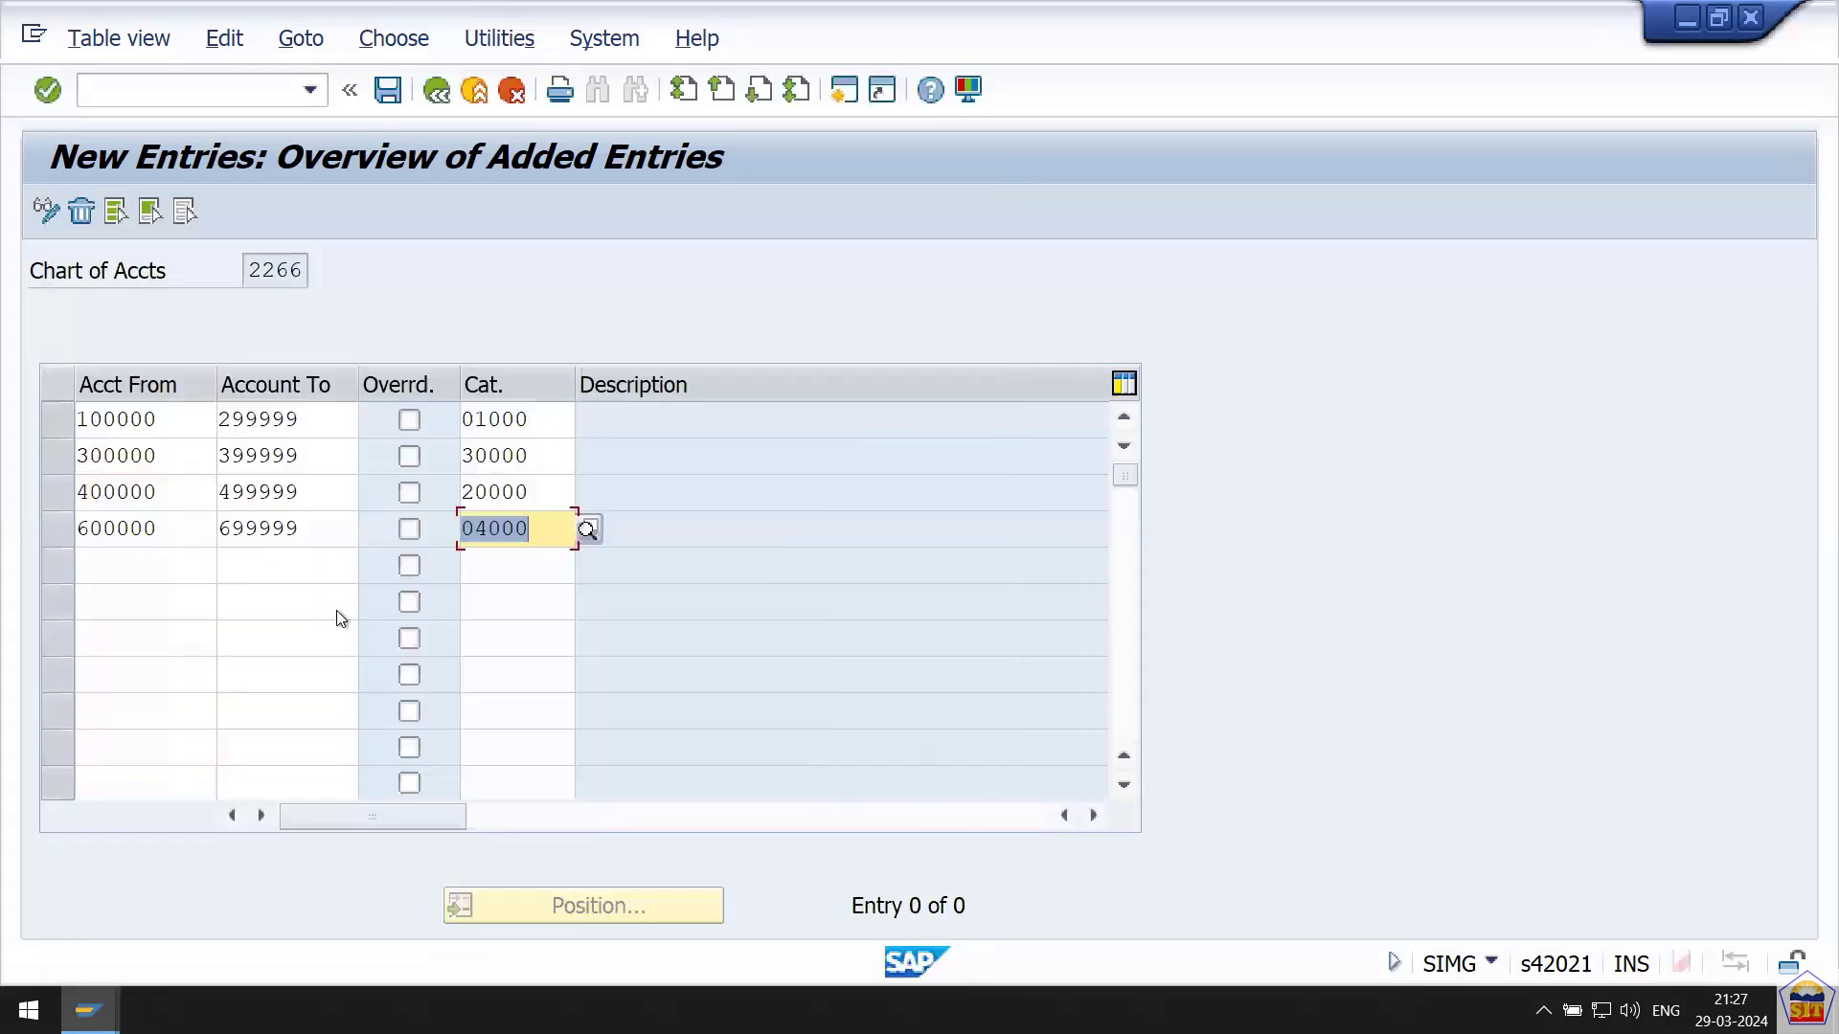
key(Return)
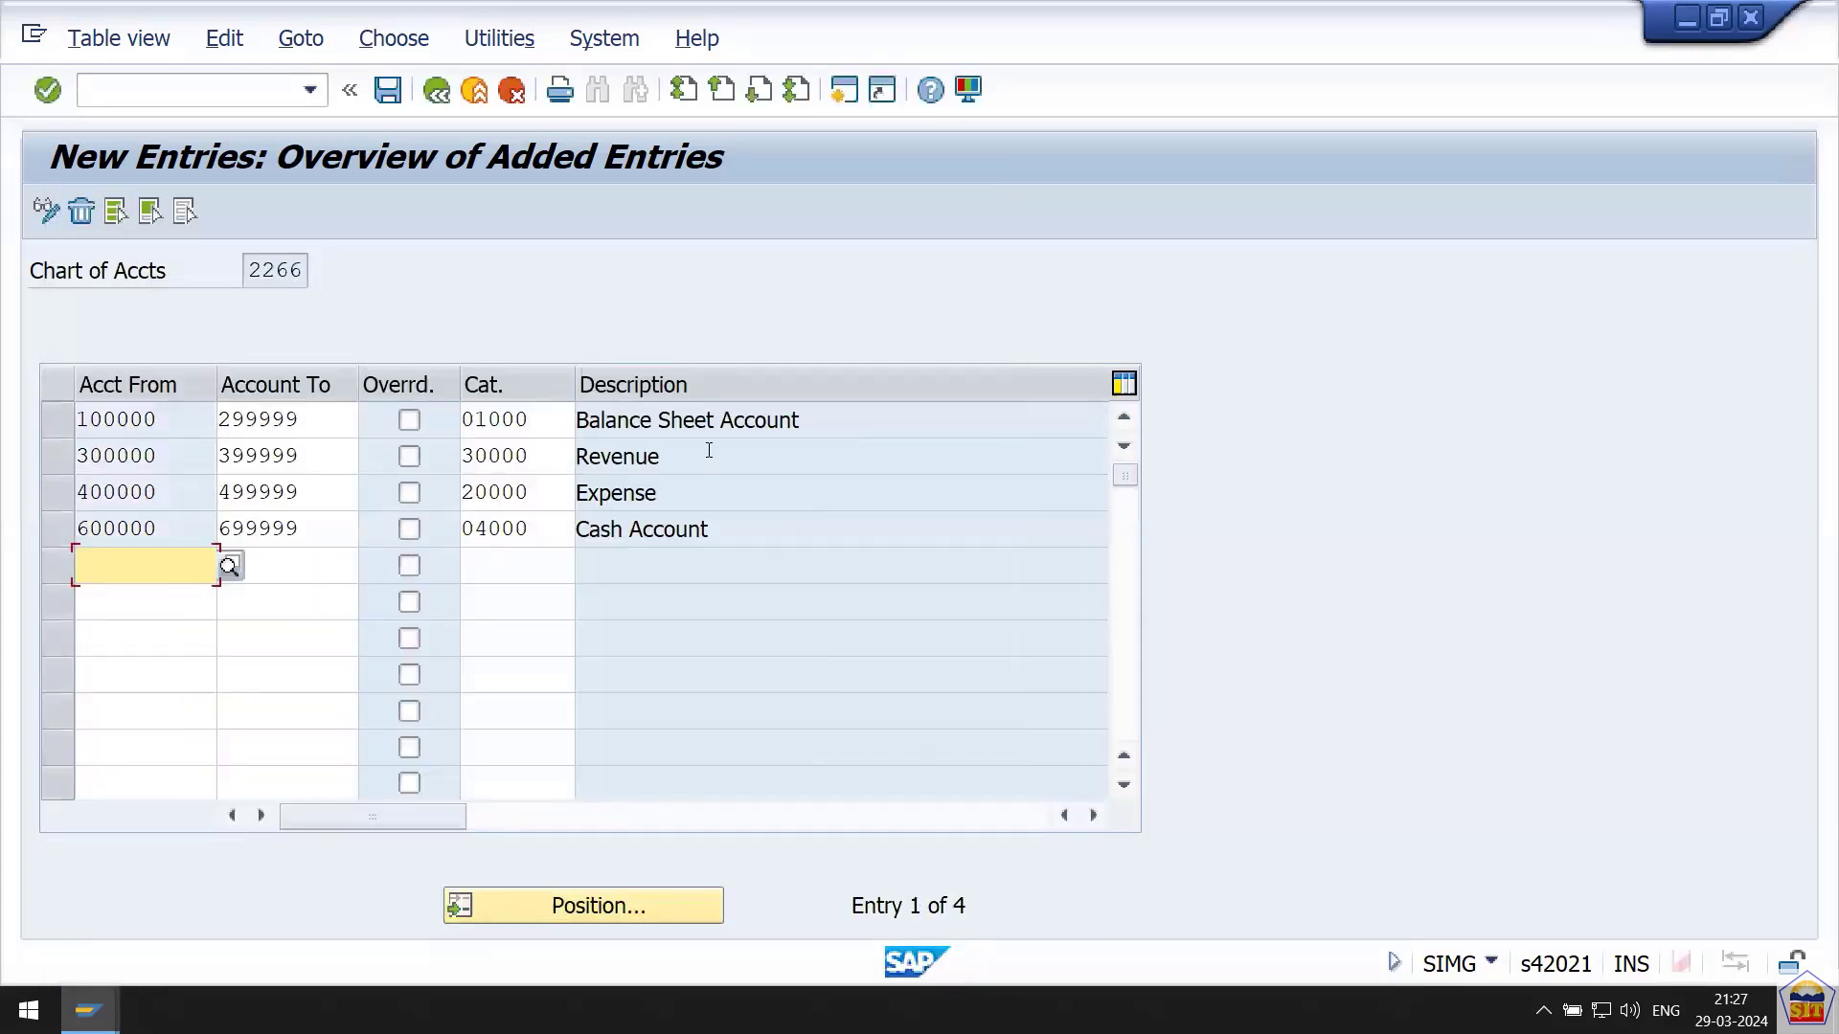
Save the G/L account classification for document splitting and return to the IMG structure.
key(ctrl+s)
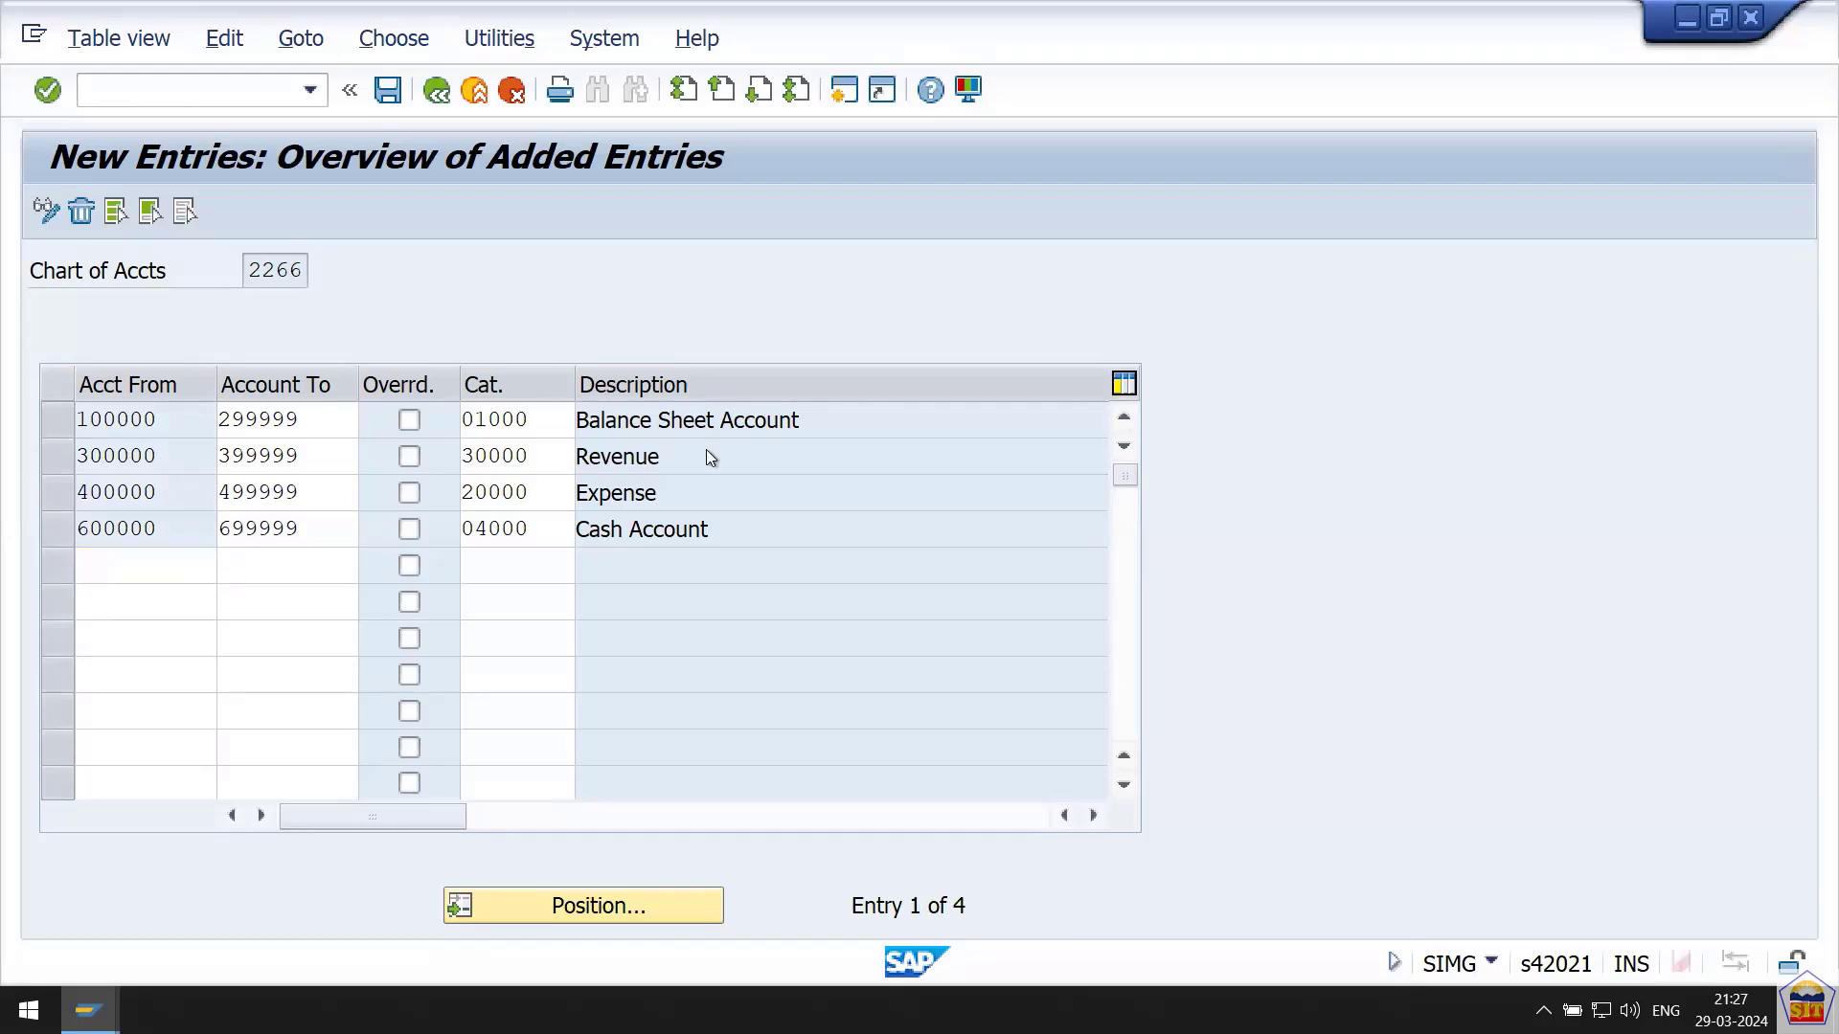
key(Return)
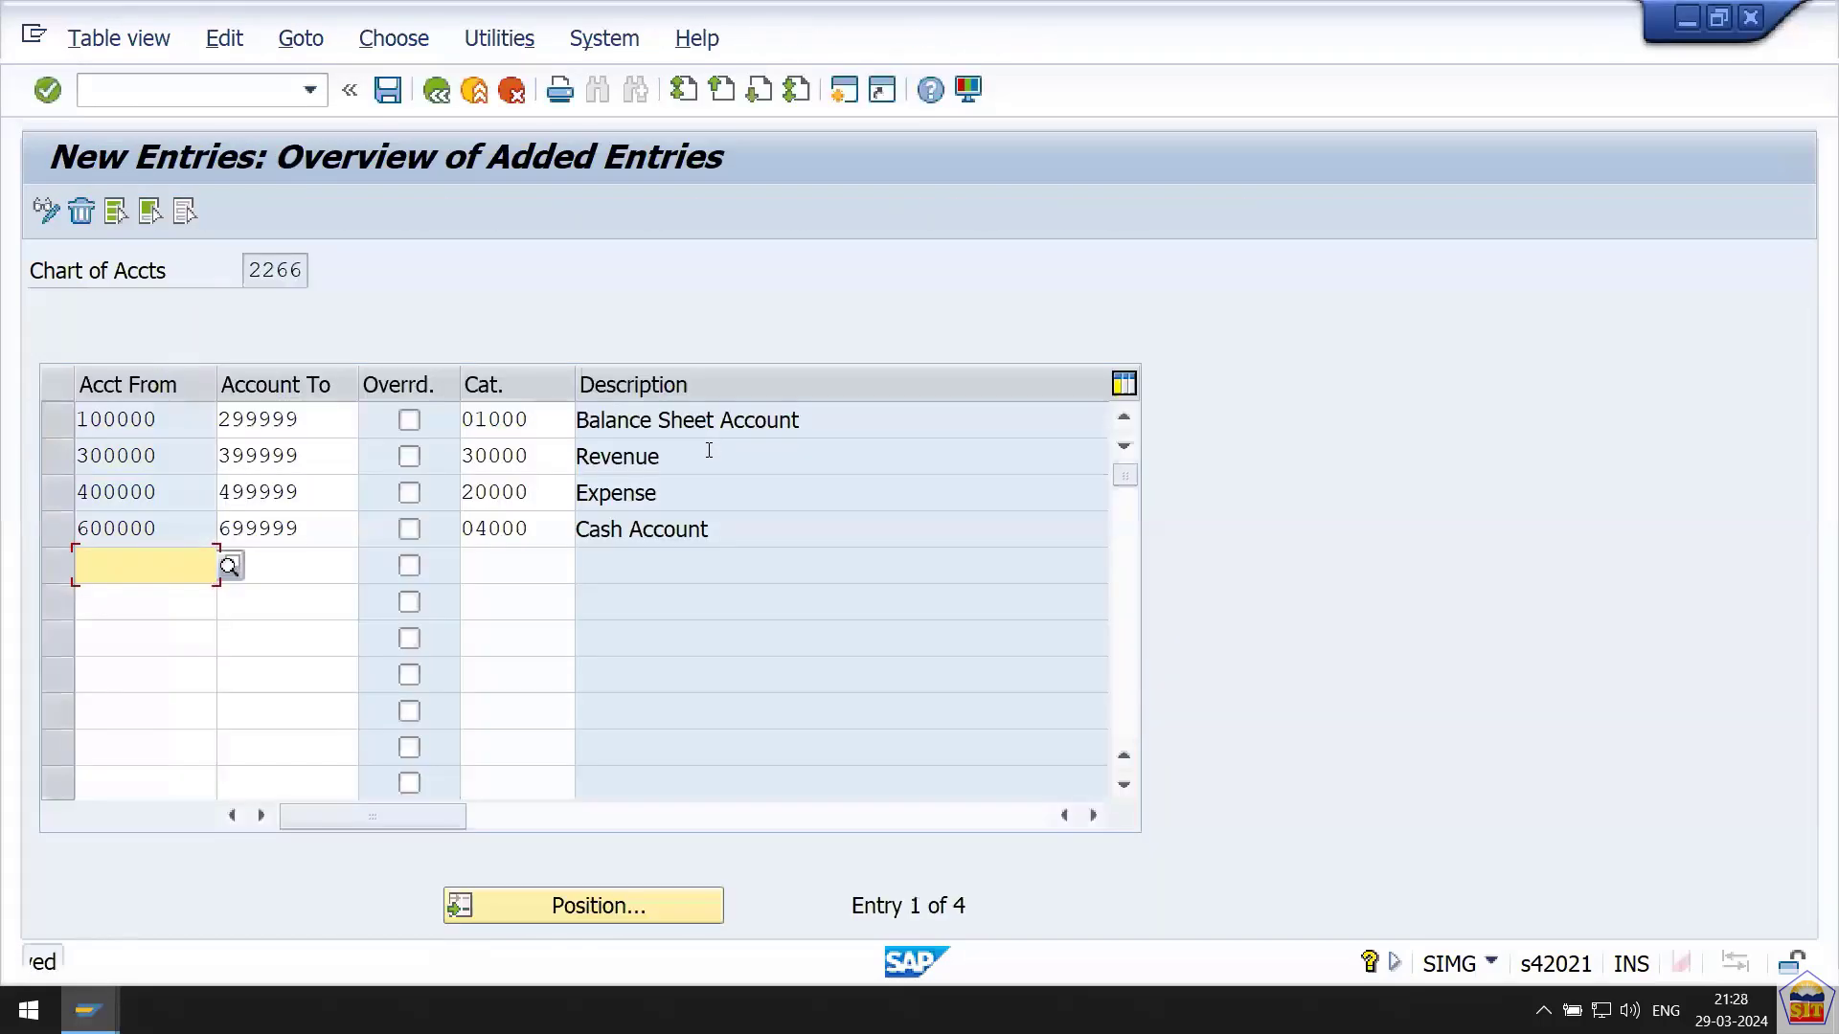
click(436, 93)
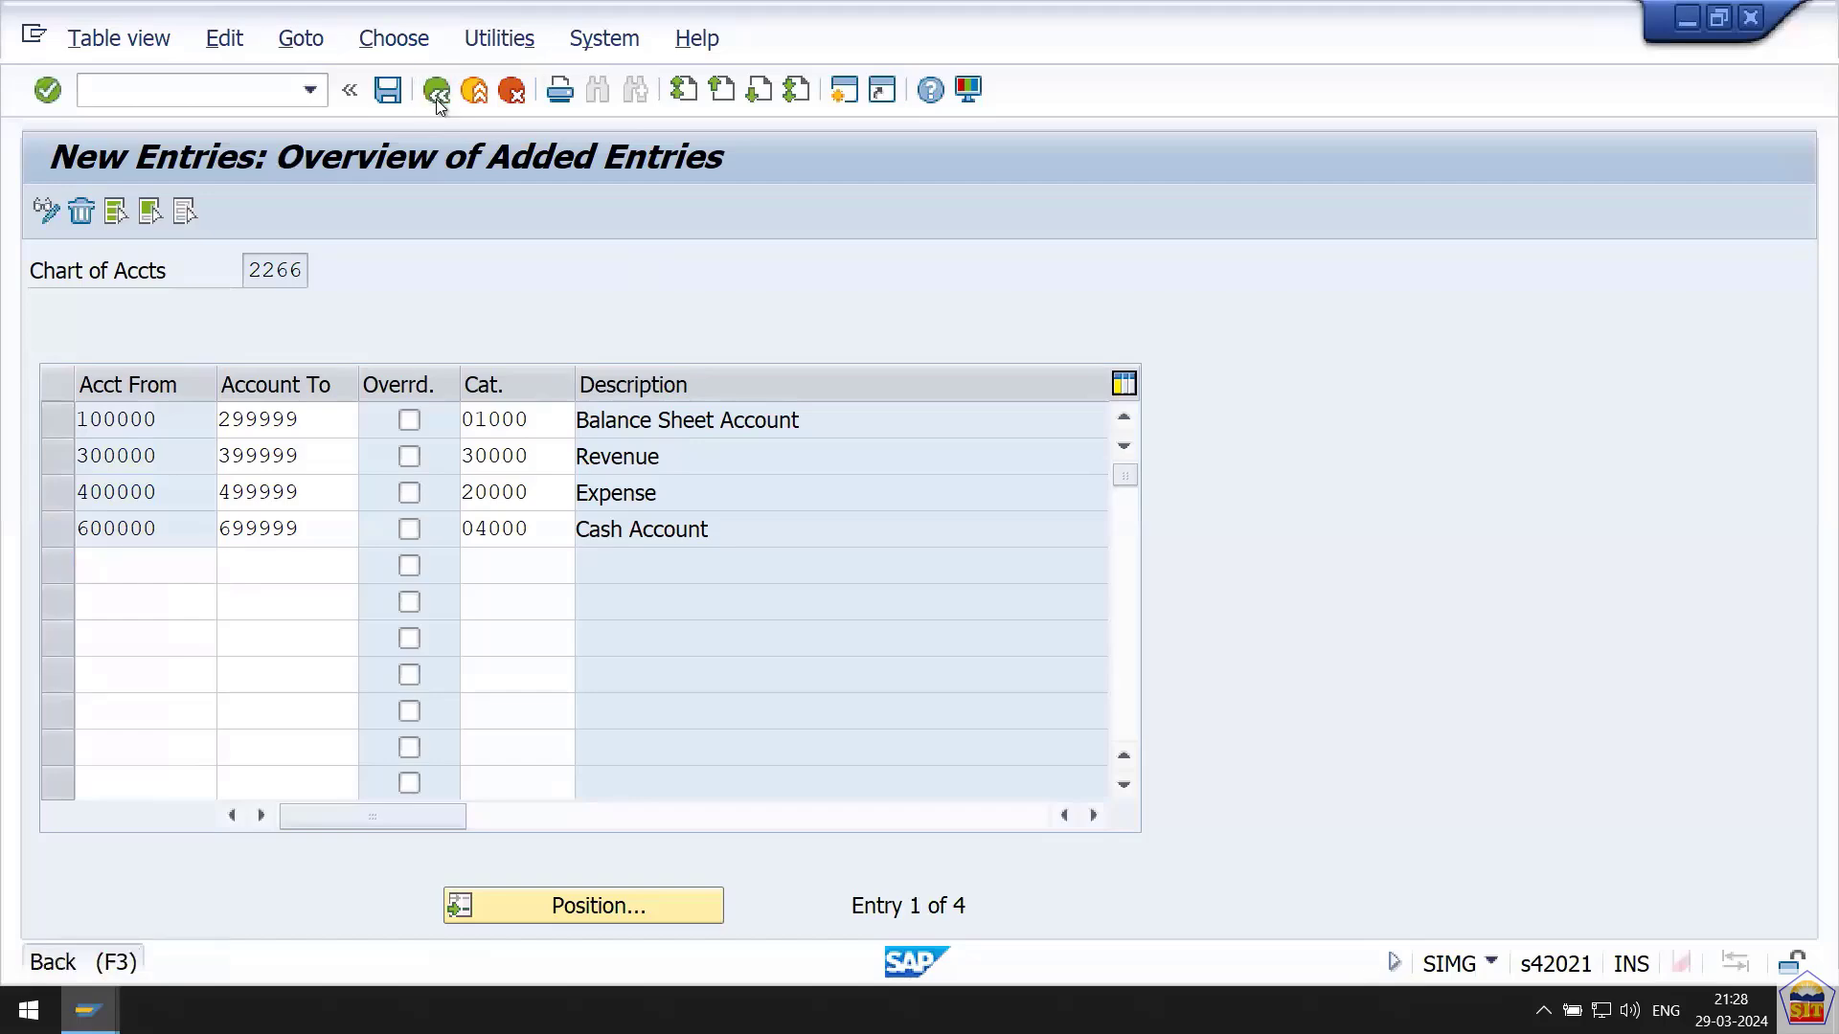
click(437, 93)
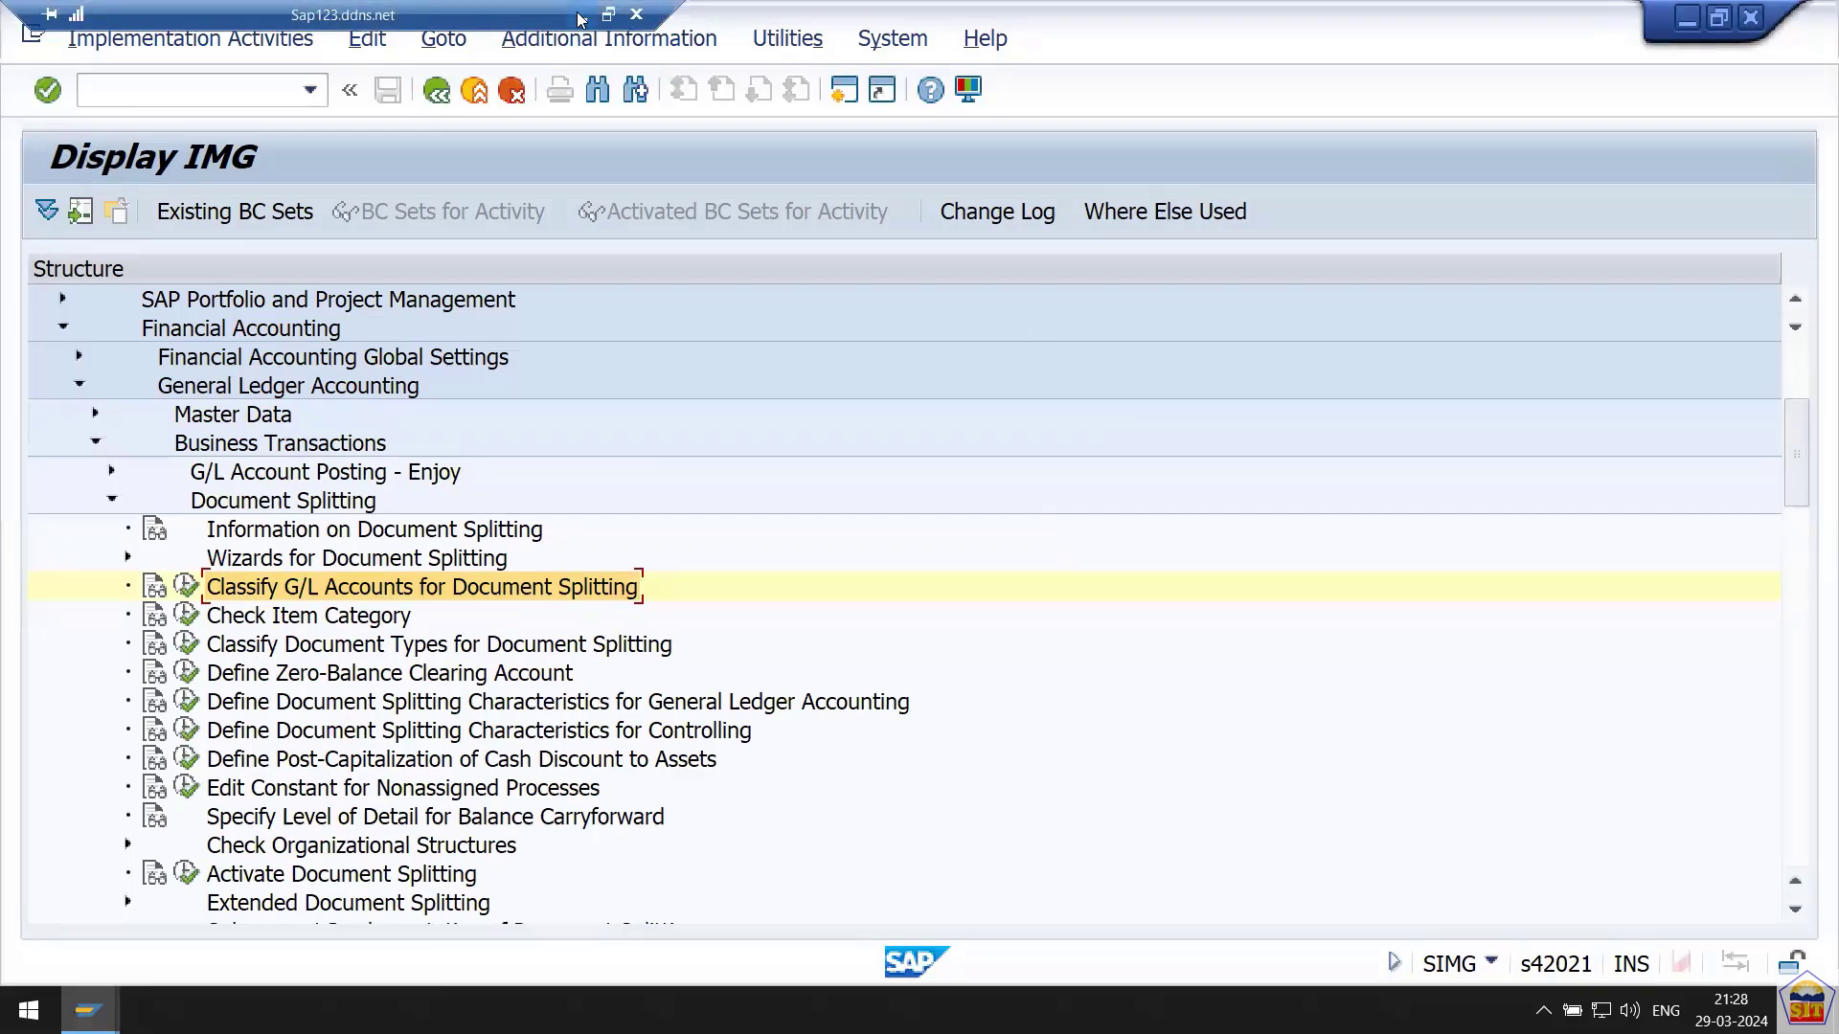
Check Step 18 in the Word notes and review SAP's general ledger splitting characteristics, keeping Mandatory Field deselected for Profit Center and Segment.
click(582, 16)
click(690, 704)
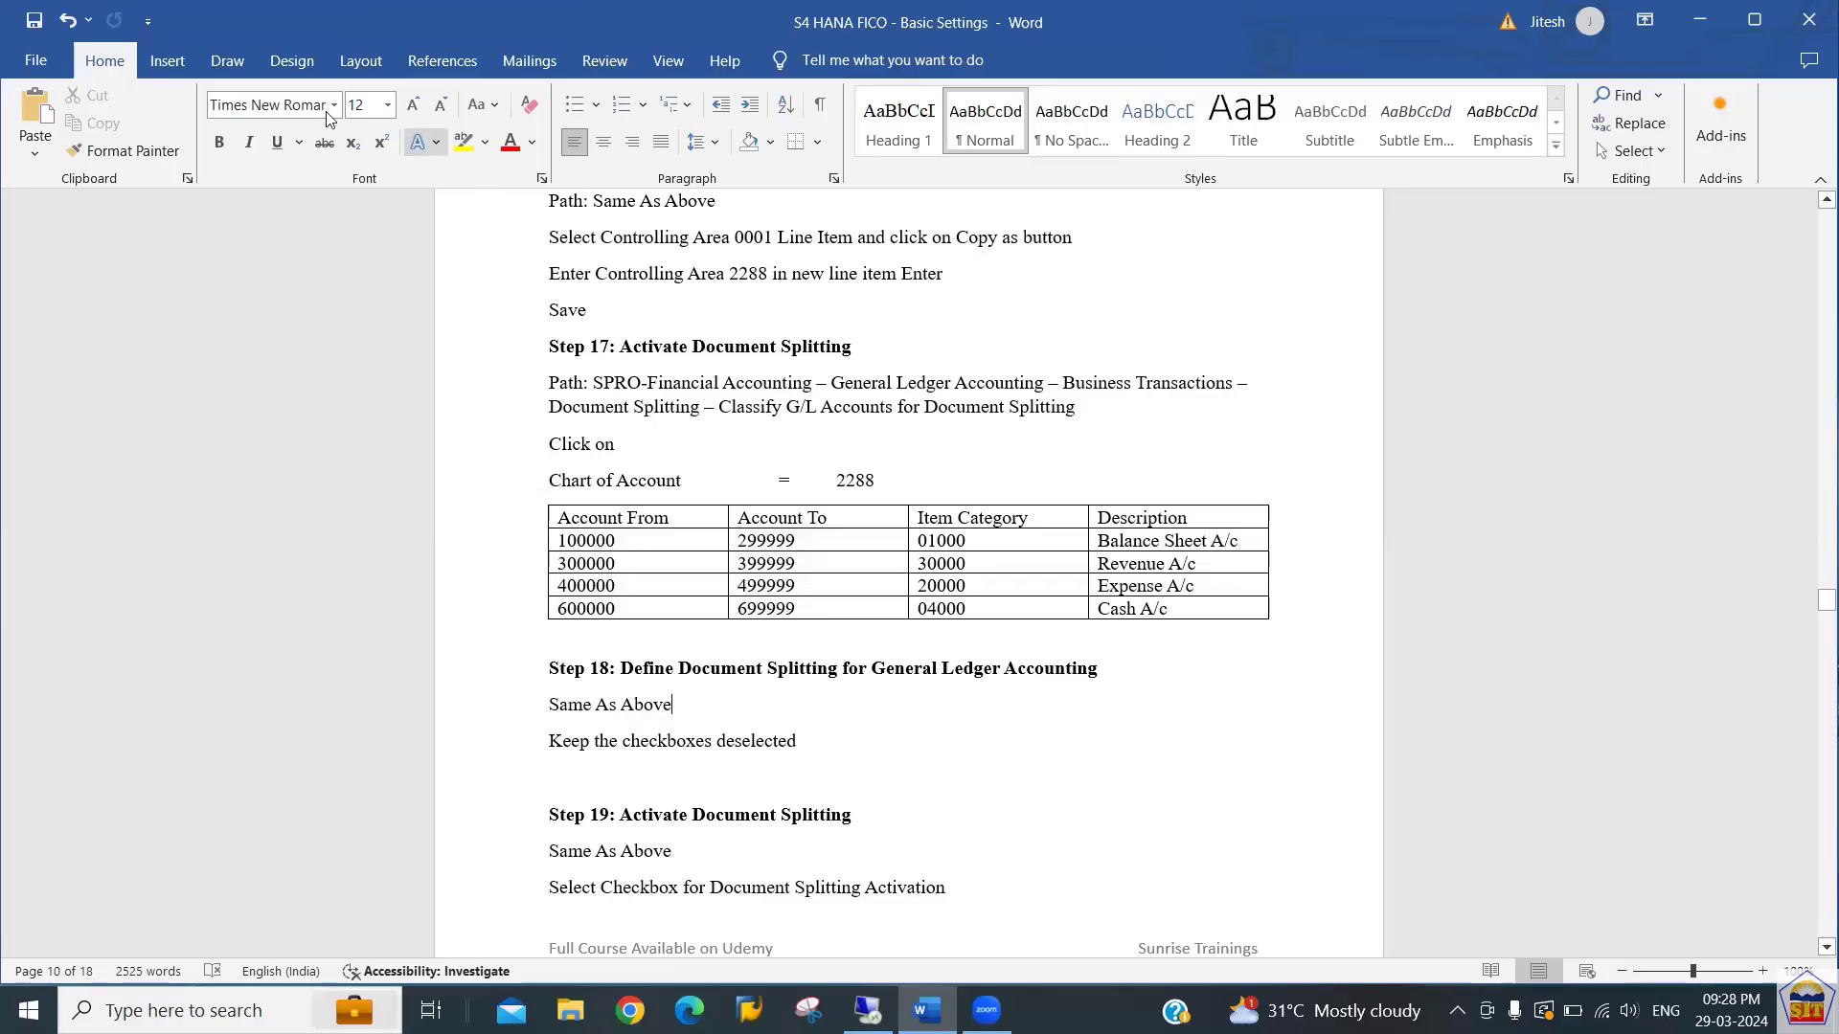
key(alt+Tab)
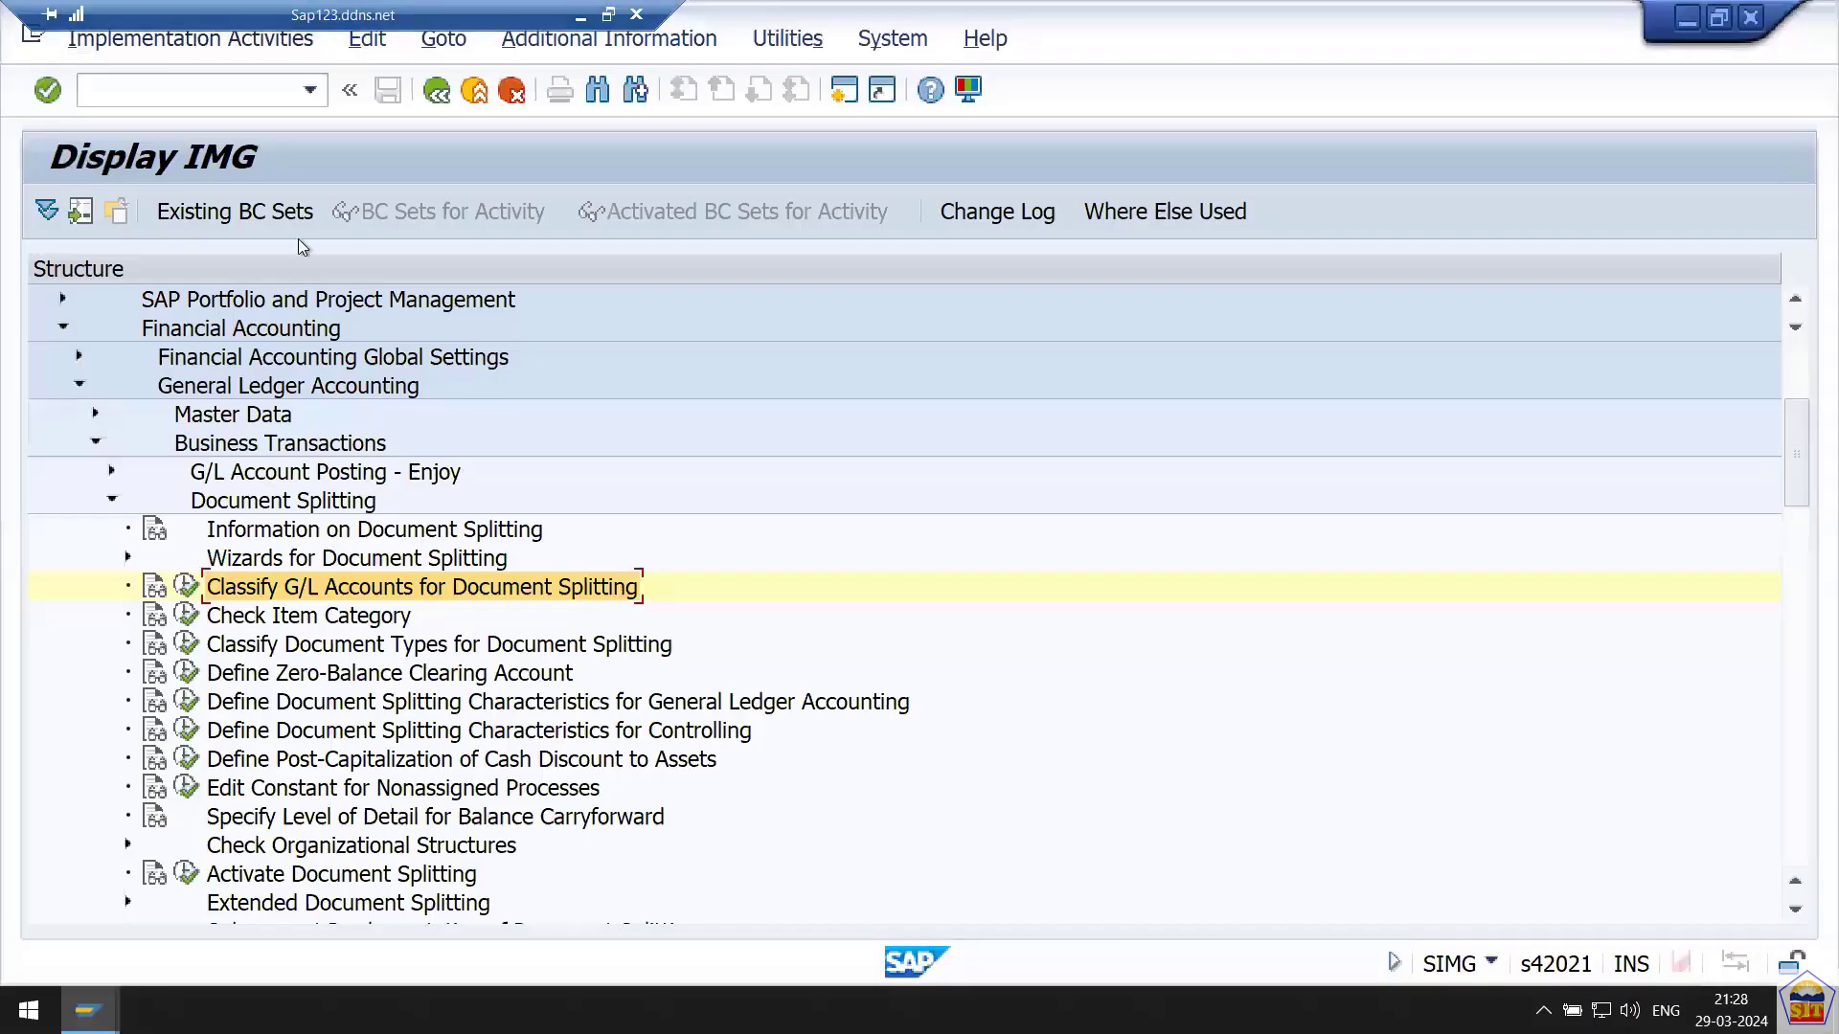
click(185, 702)
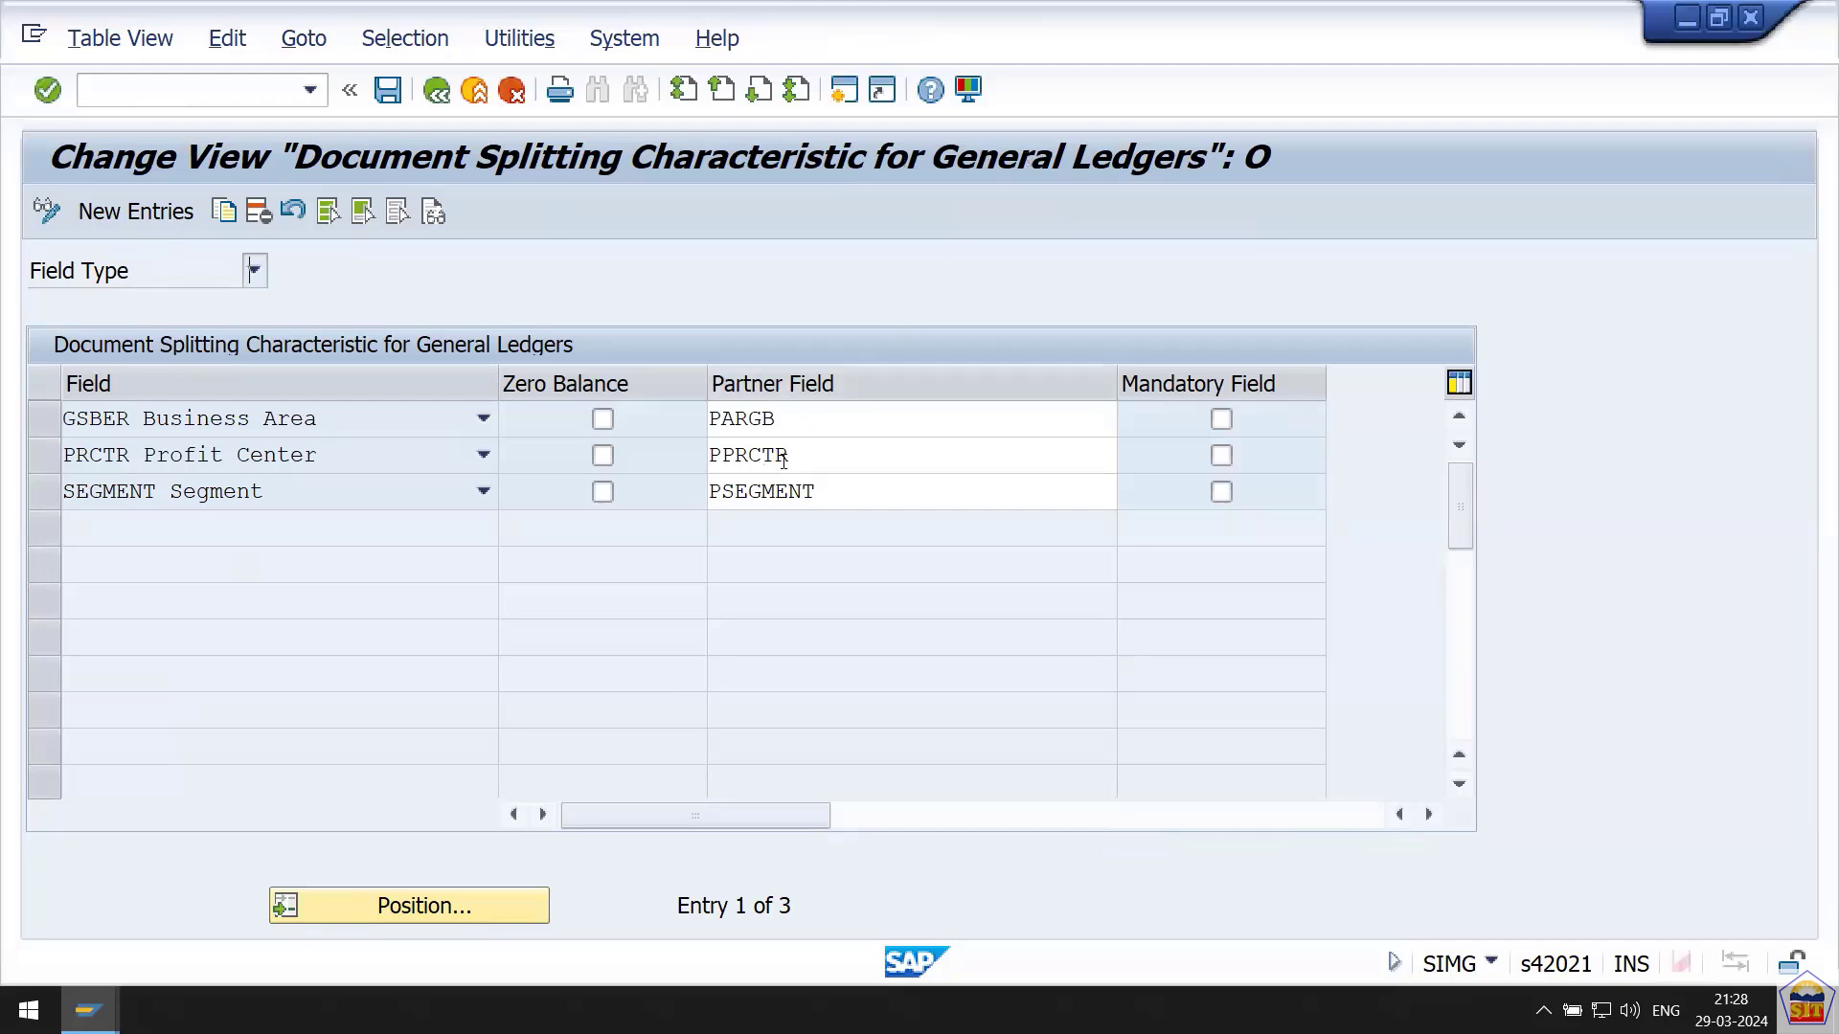
click(1222, 456)
click(1221, 491)
click(1221, 456)
click(1221, 491)
click(436, 93)
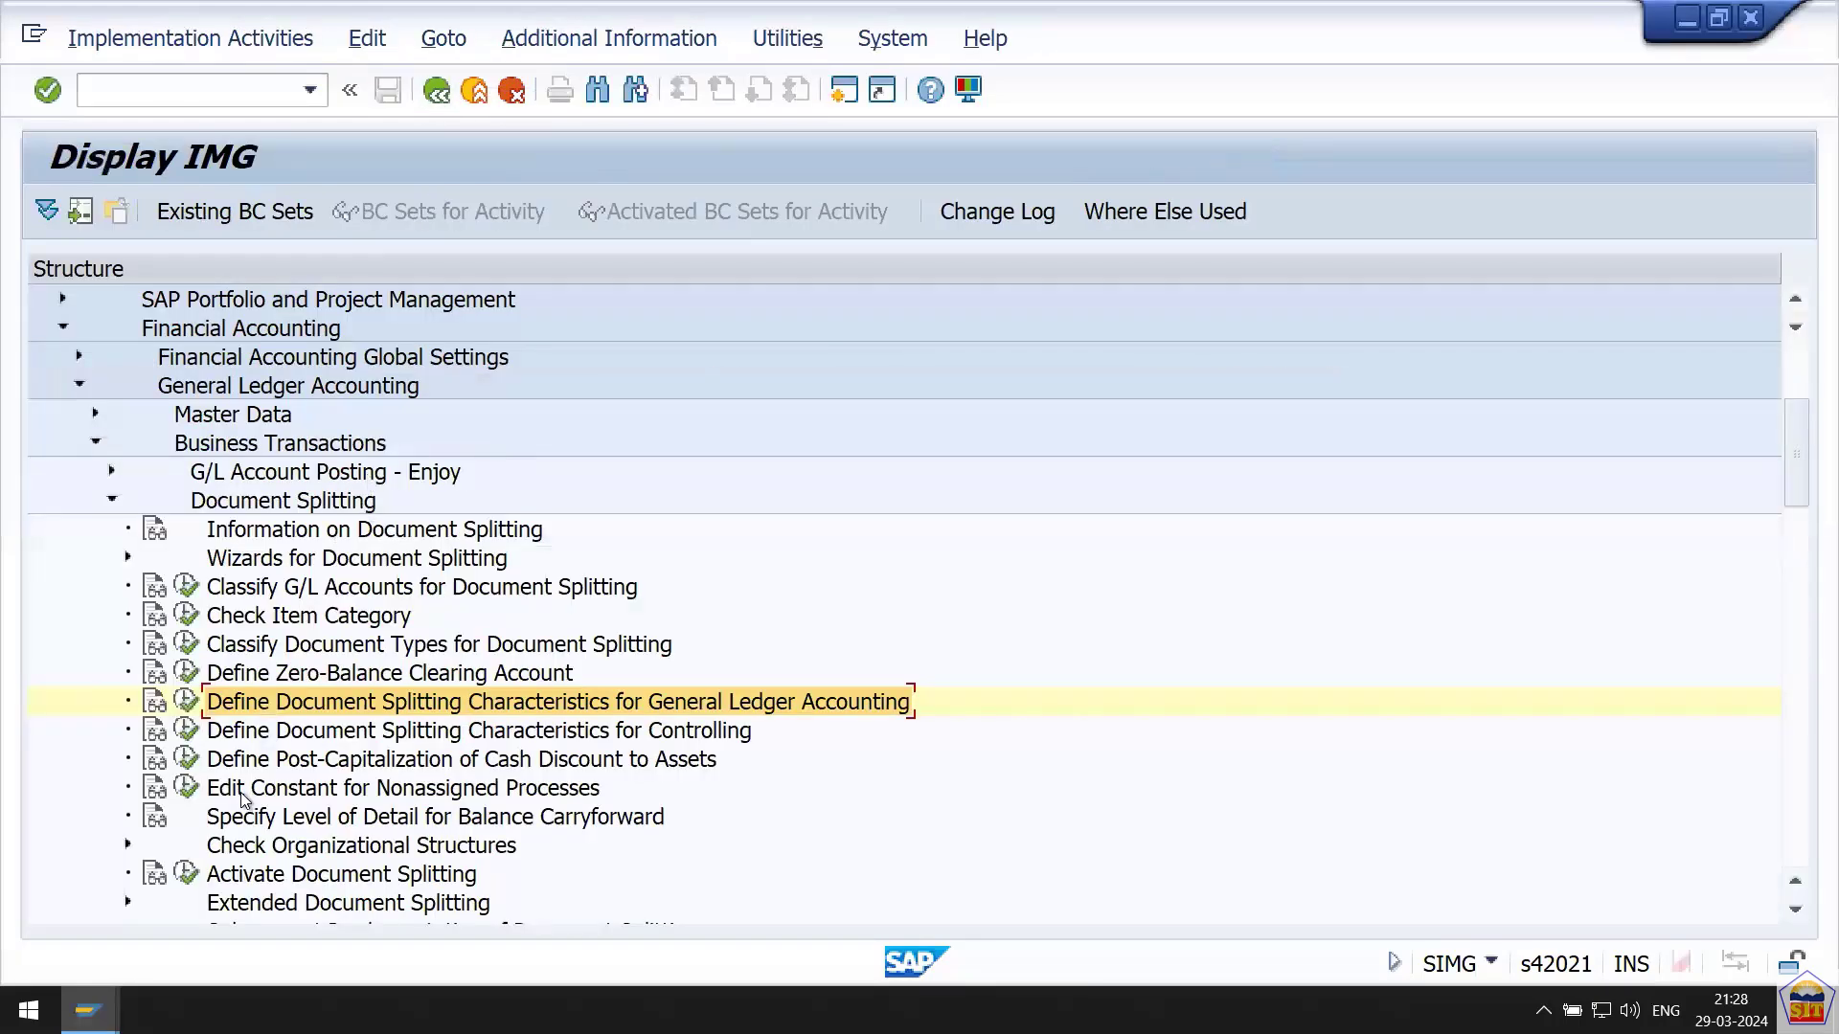
Review the Activate Document Splitting settings and the company codes under Deactivation per Company Code, and return to the Execute Project screen.
click(185, 874)
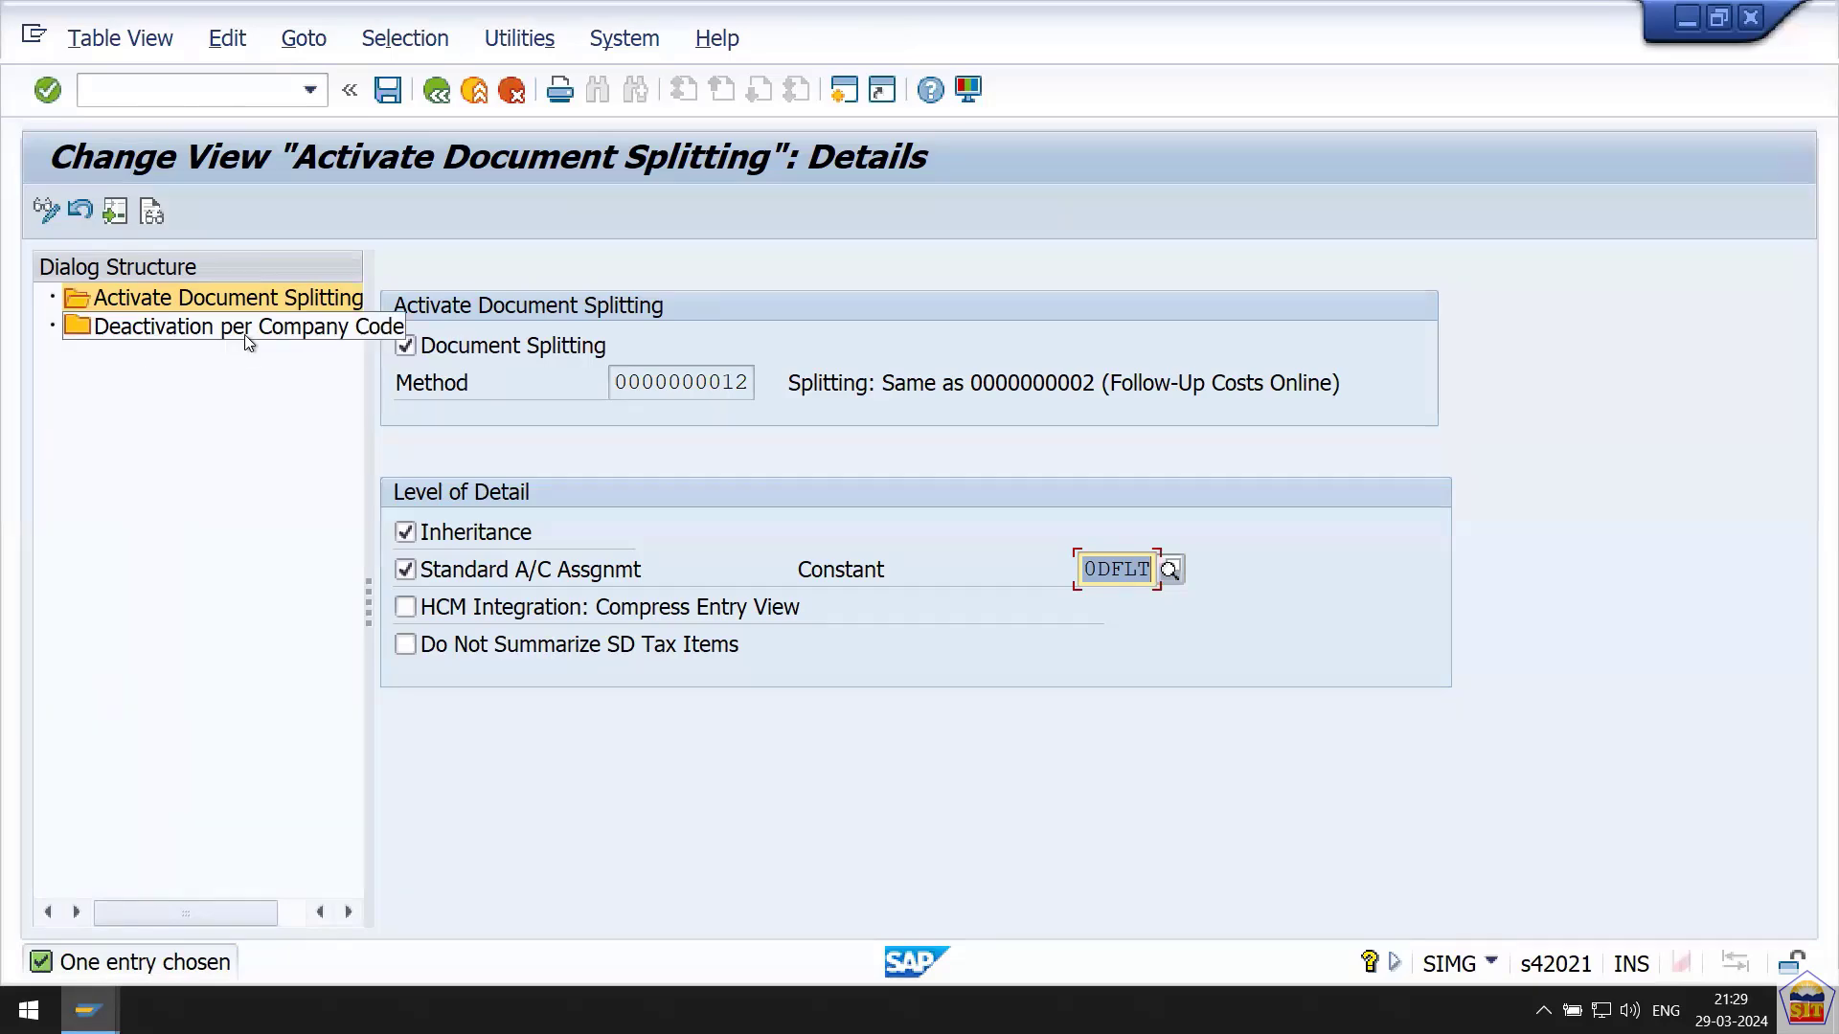
double_click(116, 335)
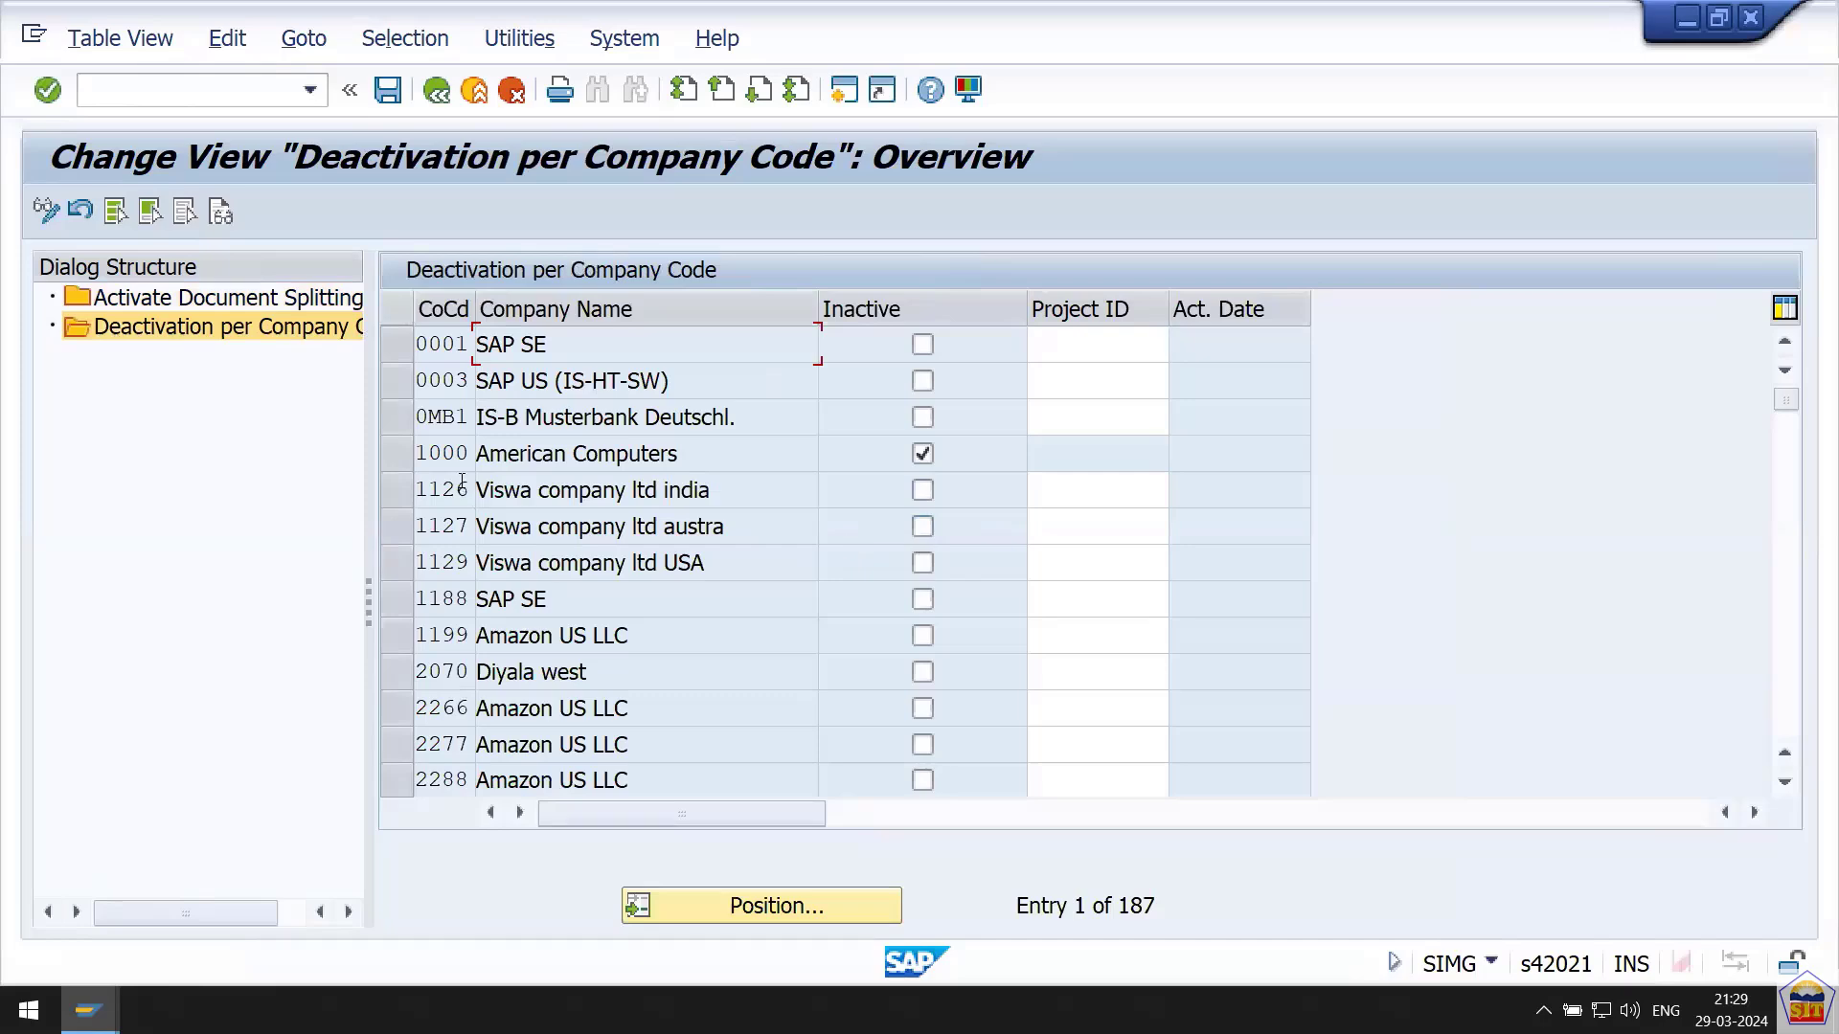
drag(429, 456, 479, 460)
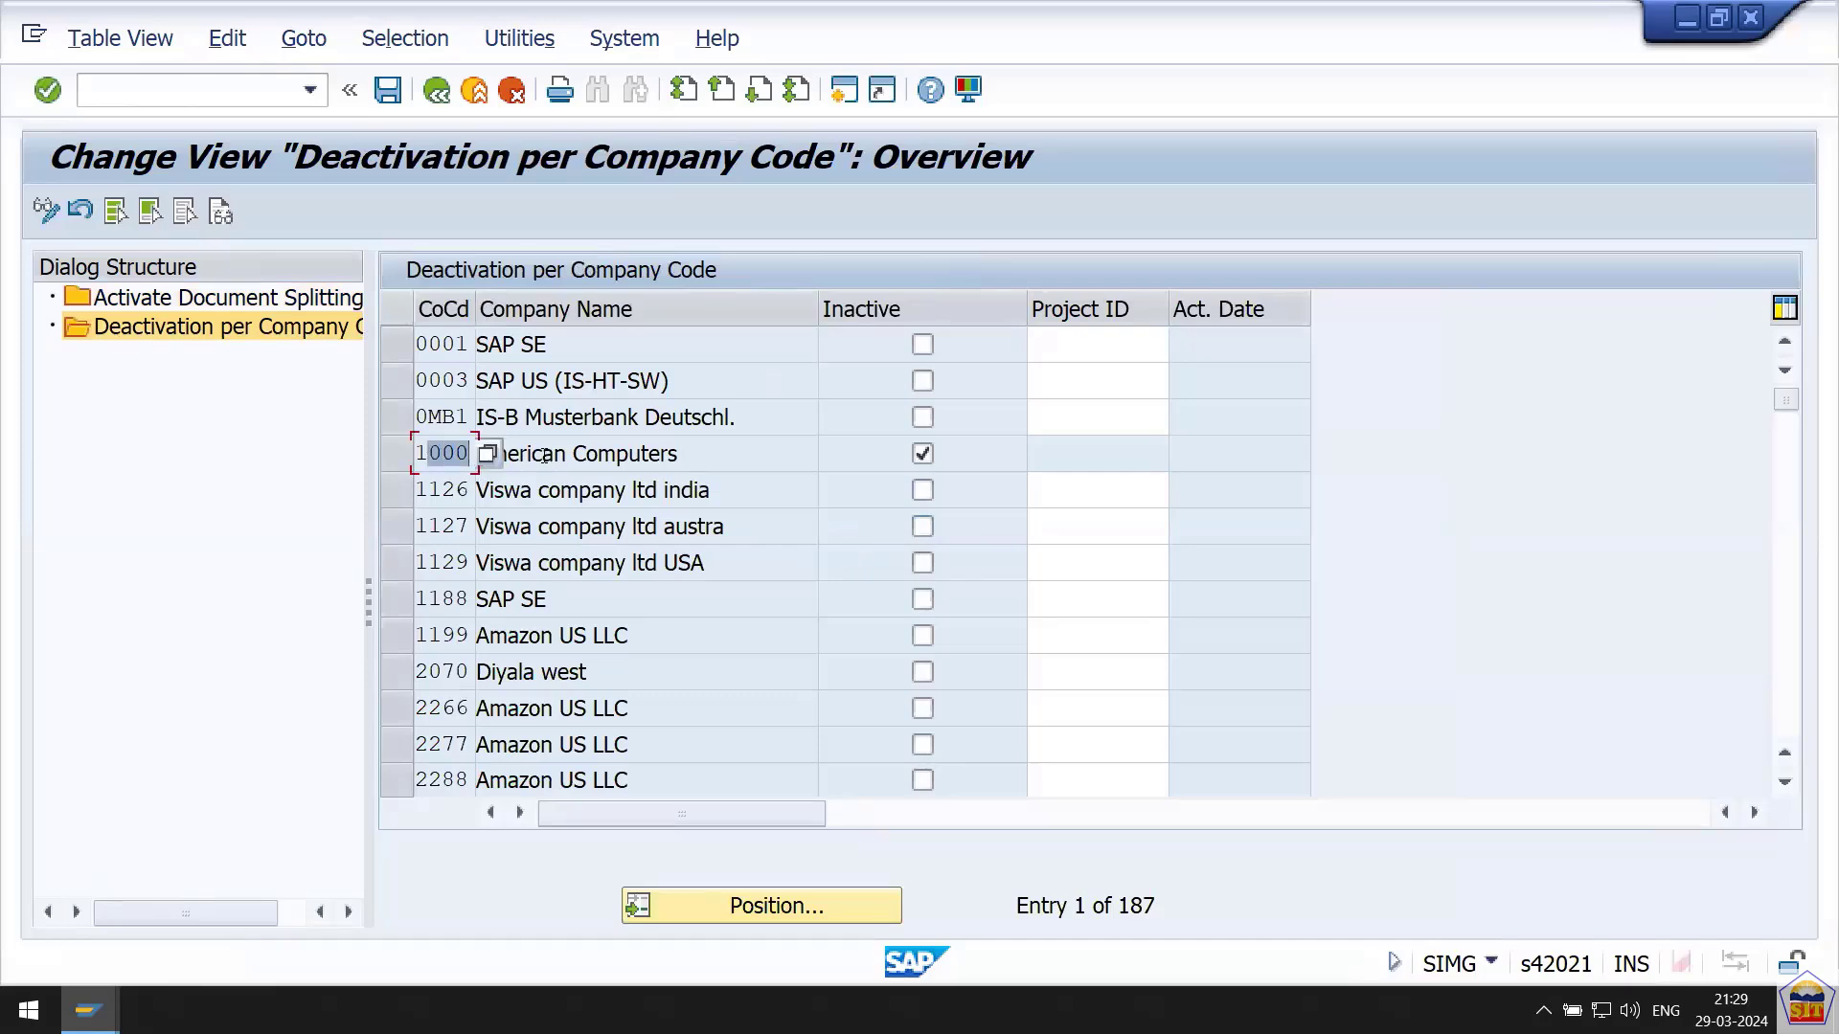
drag(542, 457, 632, 460)
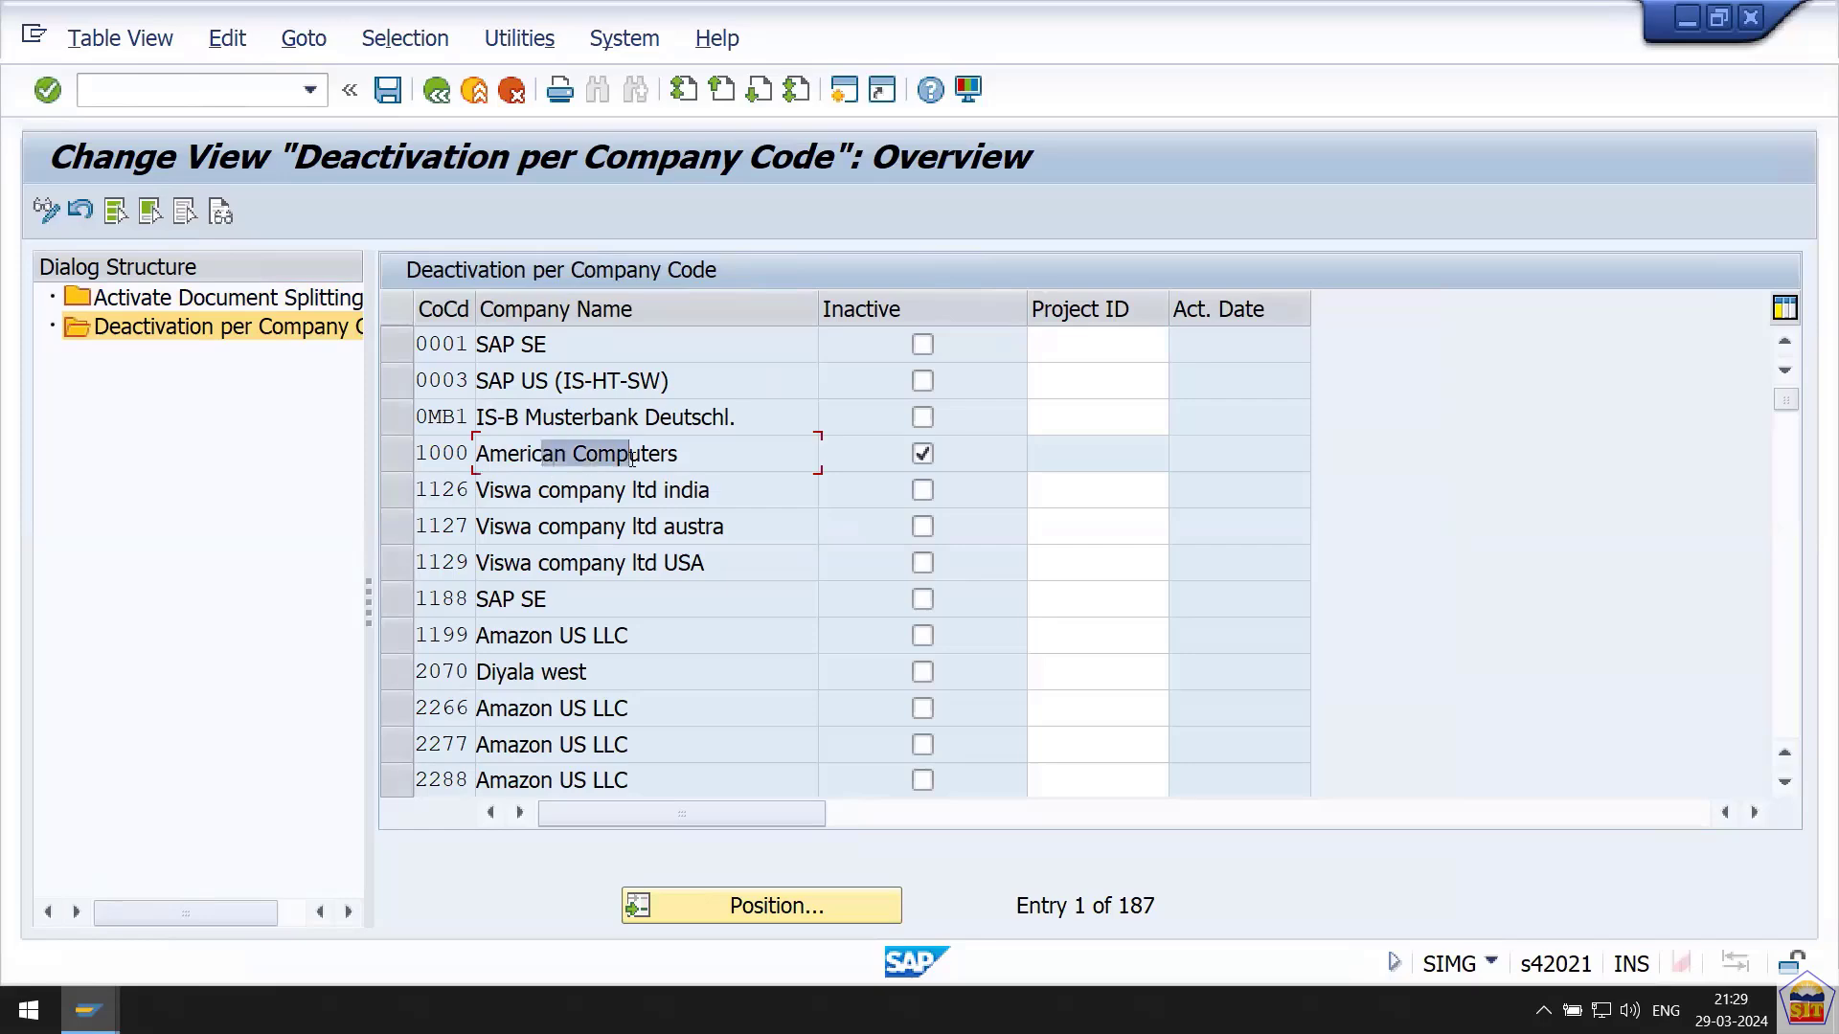
click(650, 518)
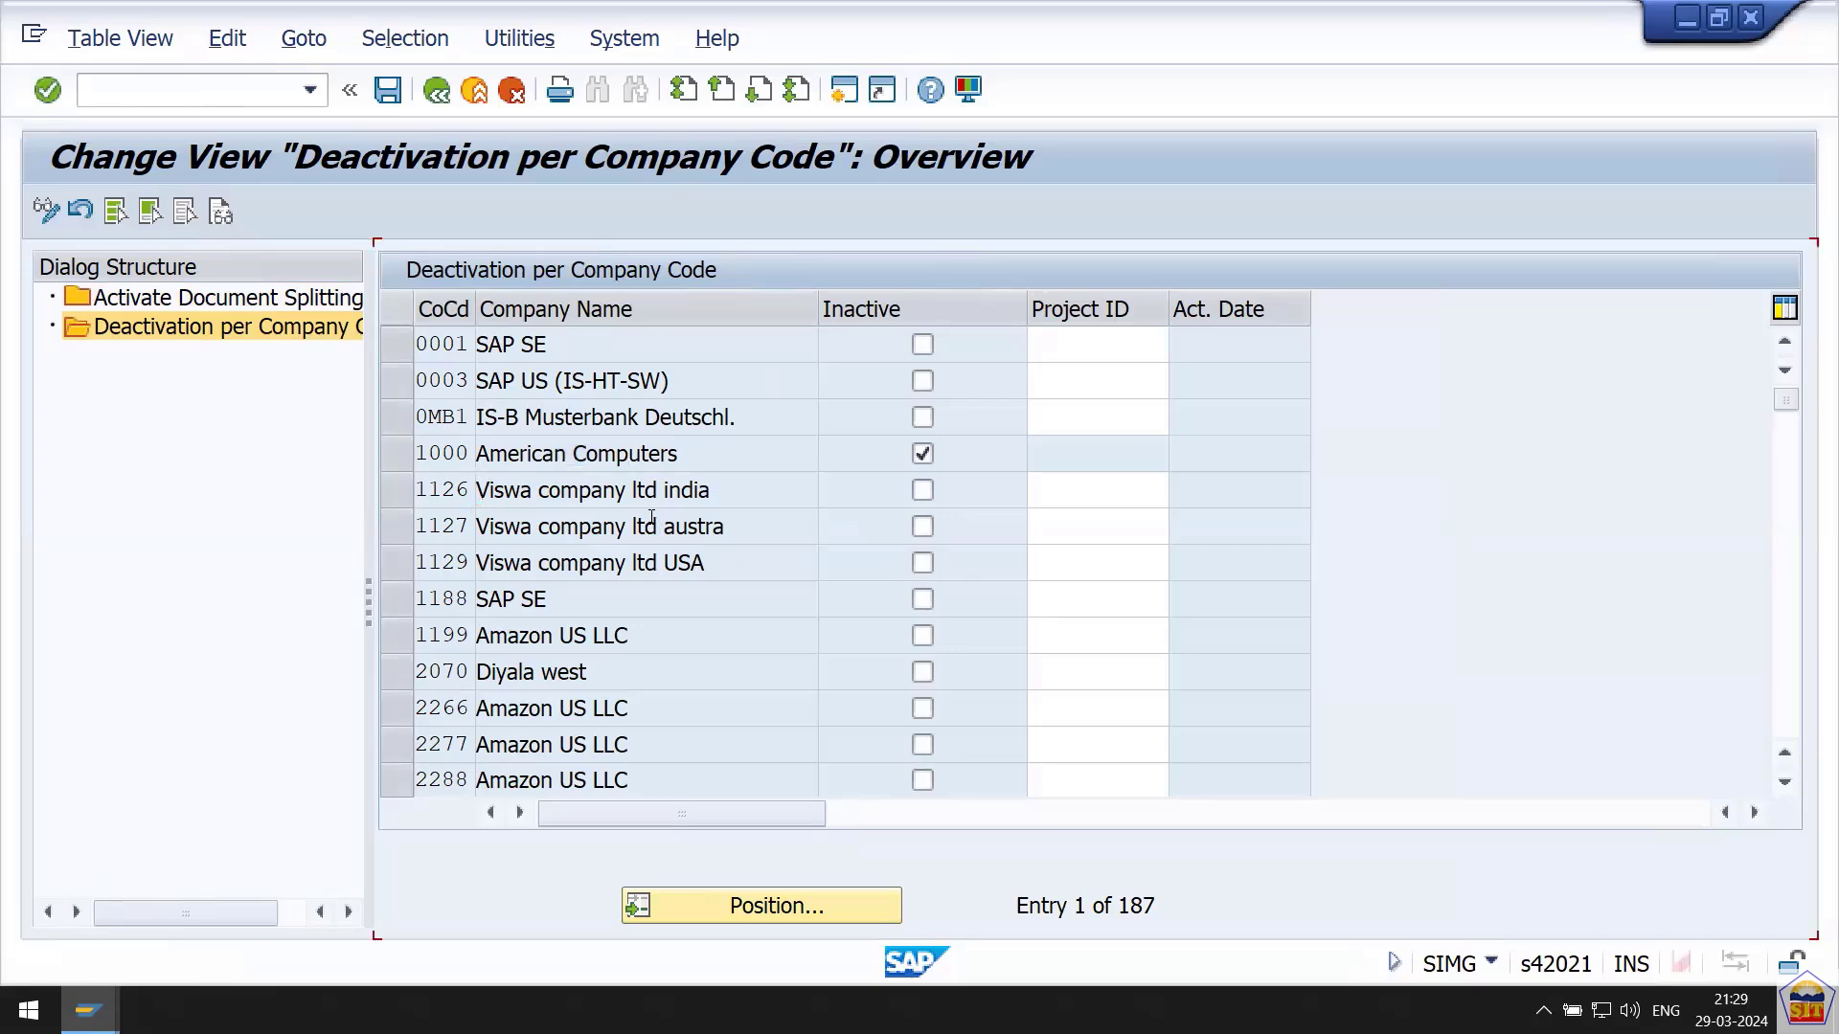
scroll(650, 518, down, 1)
scroll(650, 518, down, 1)
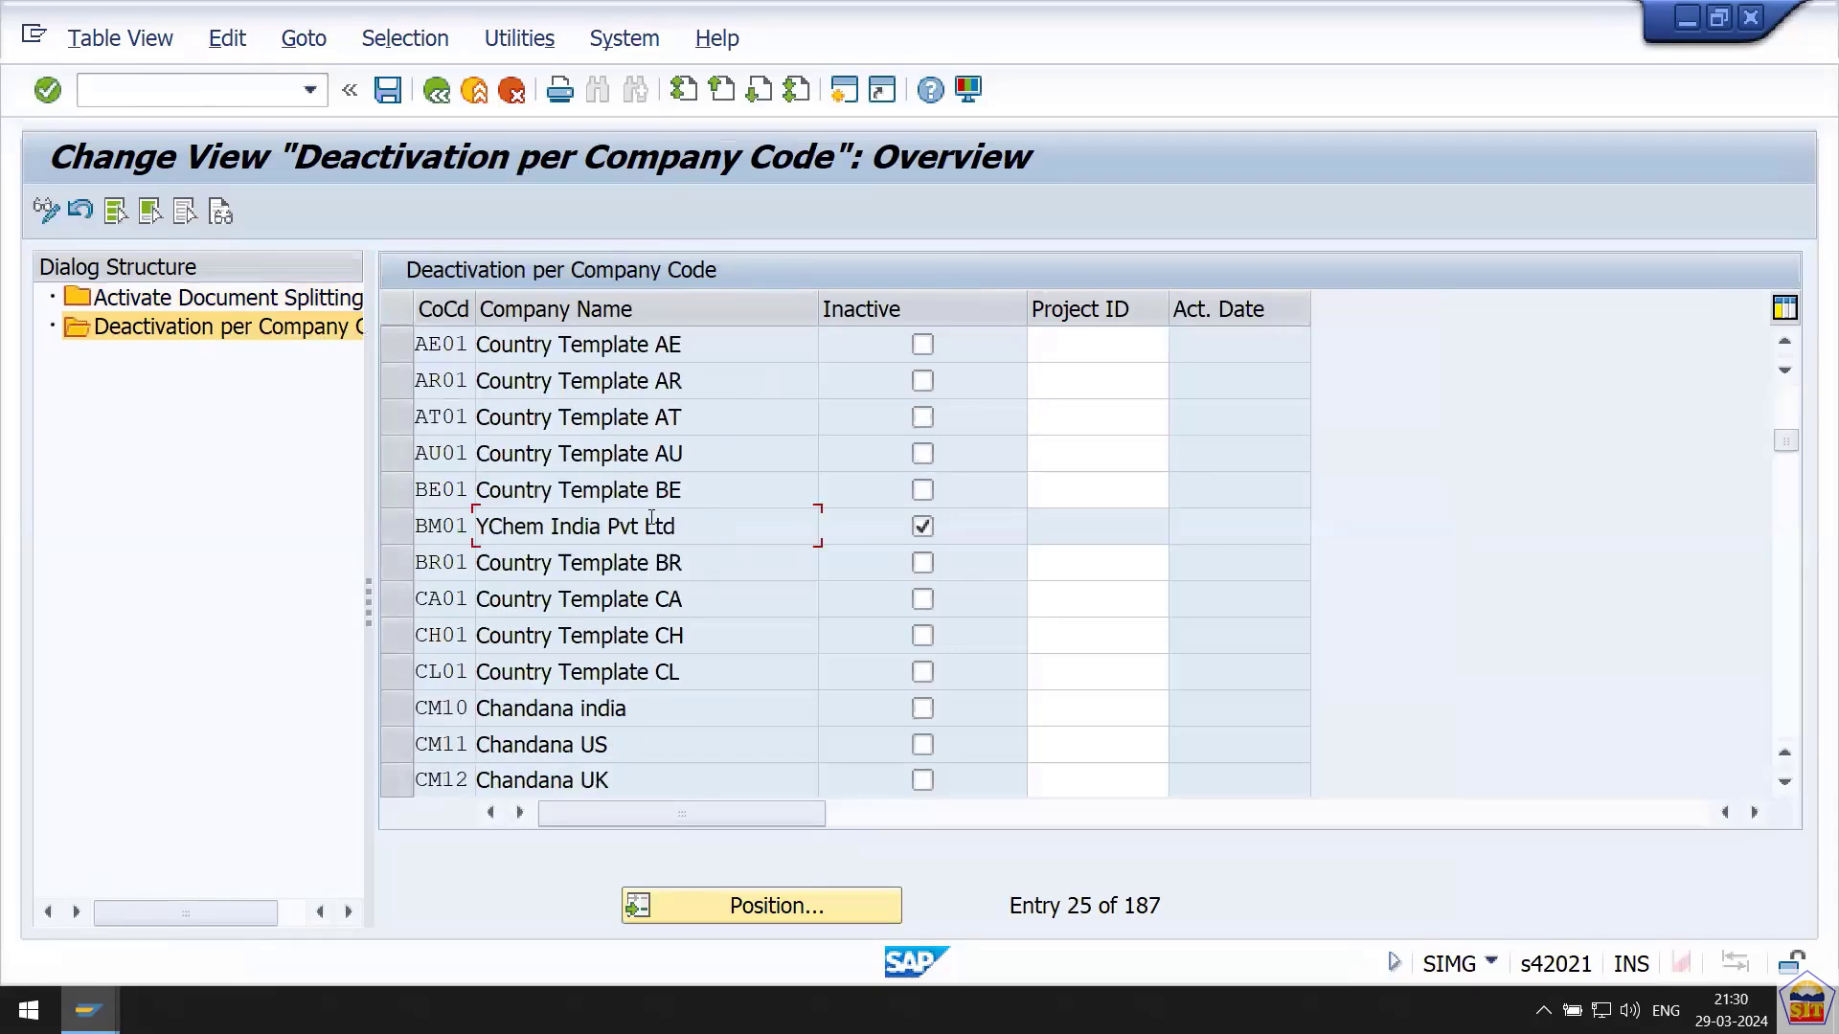
scroll(652, 518, down, 1)
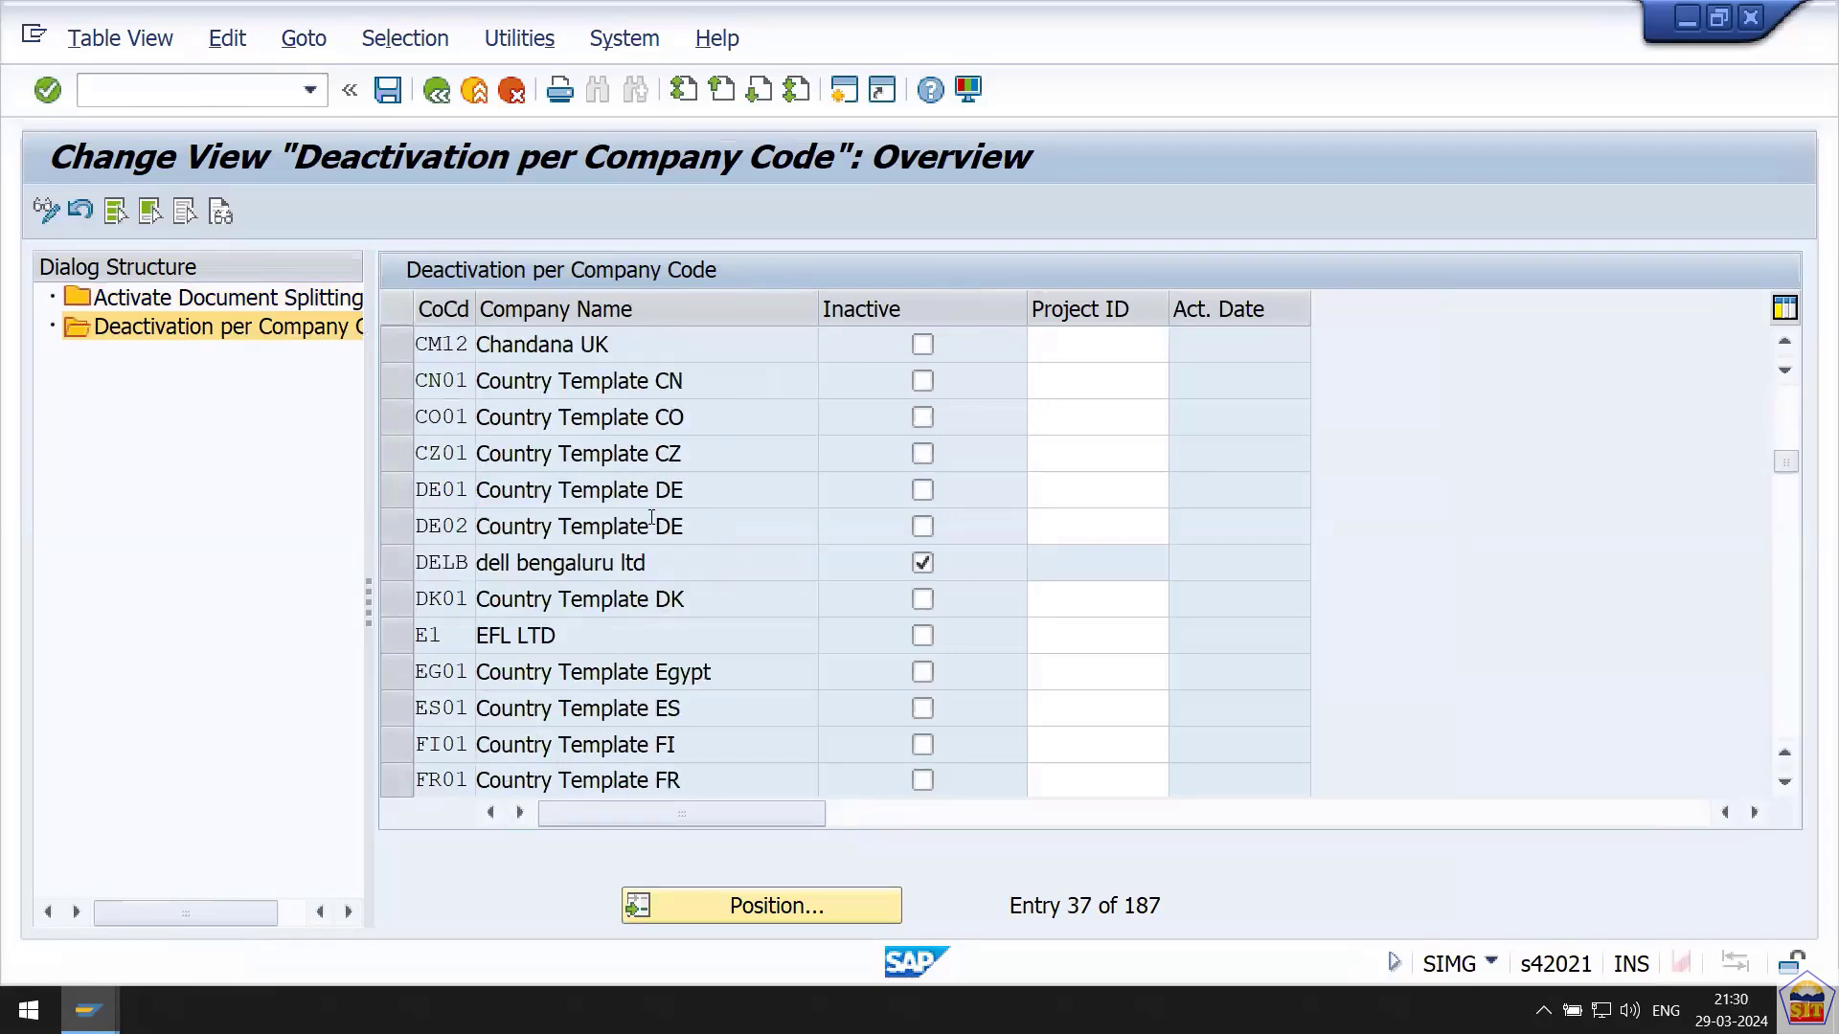
scroll(652, 518, up, 2)
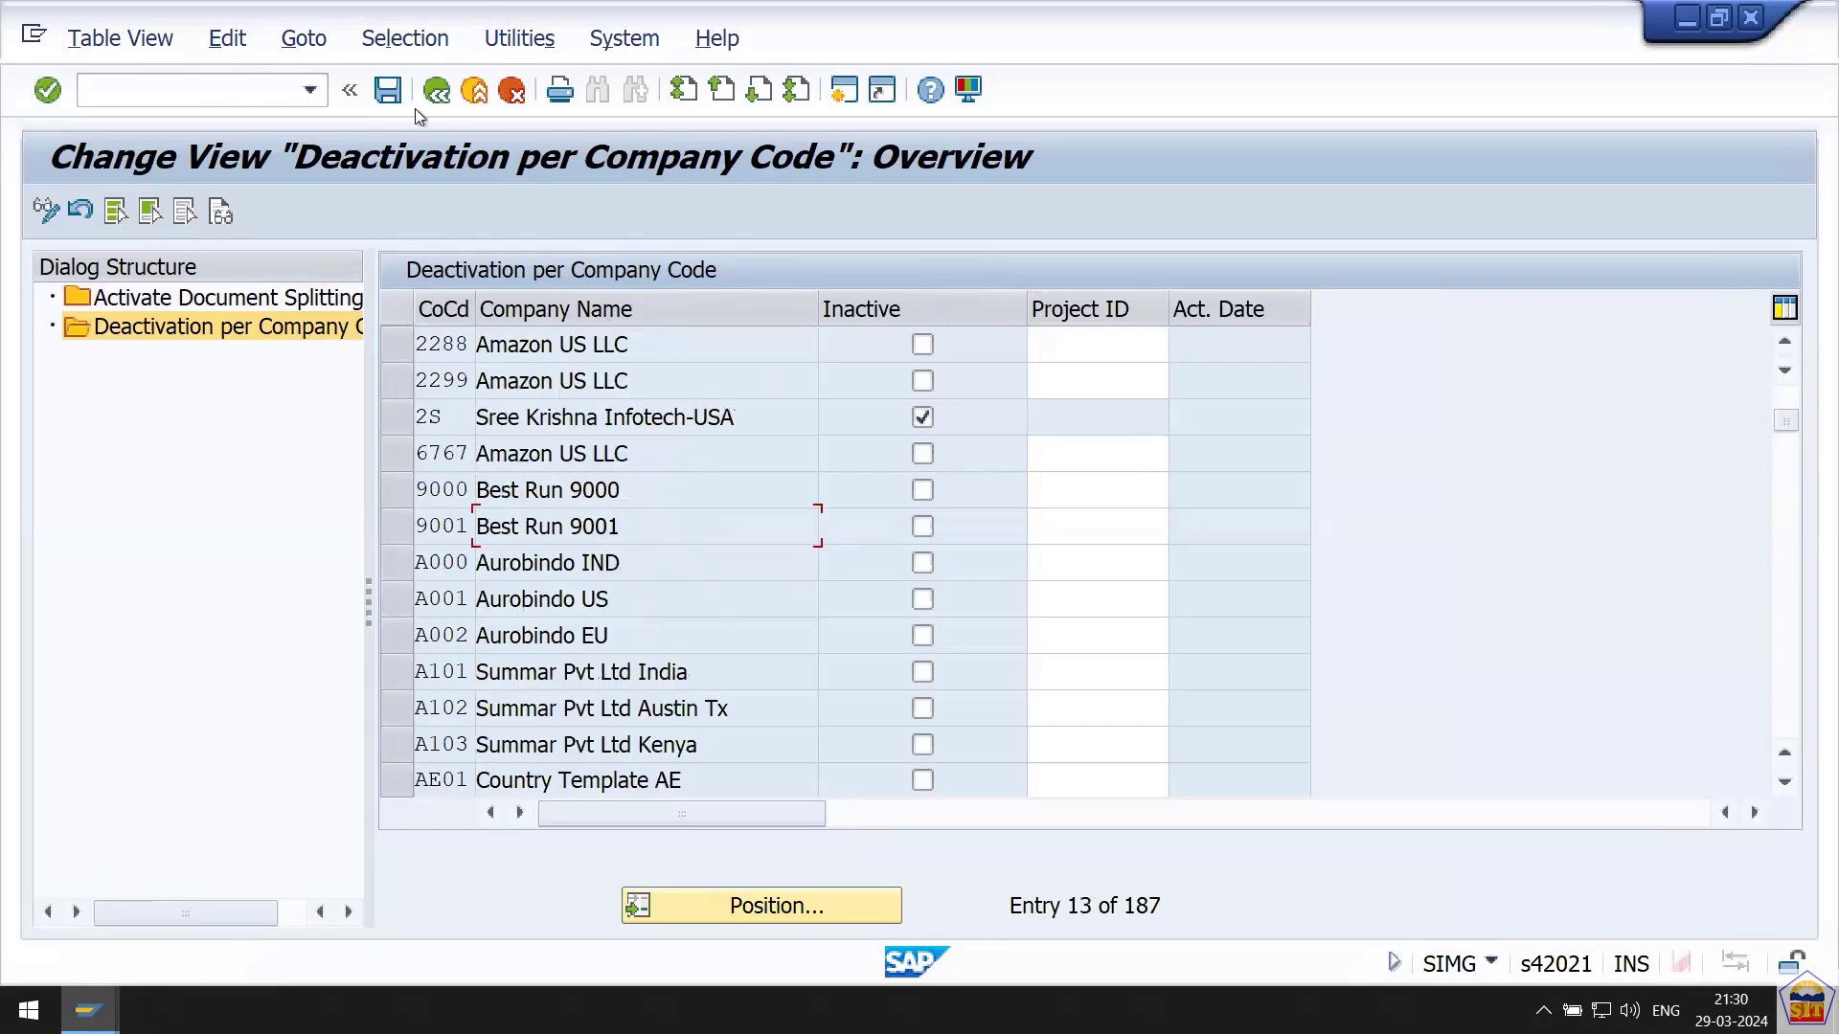
click(435, 93)
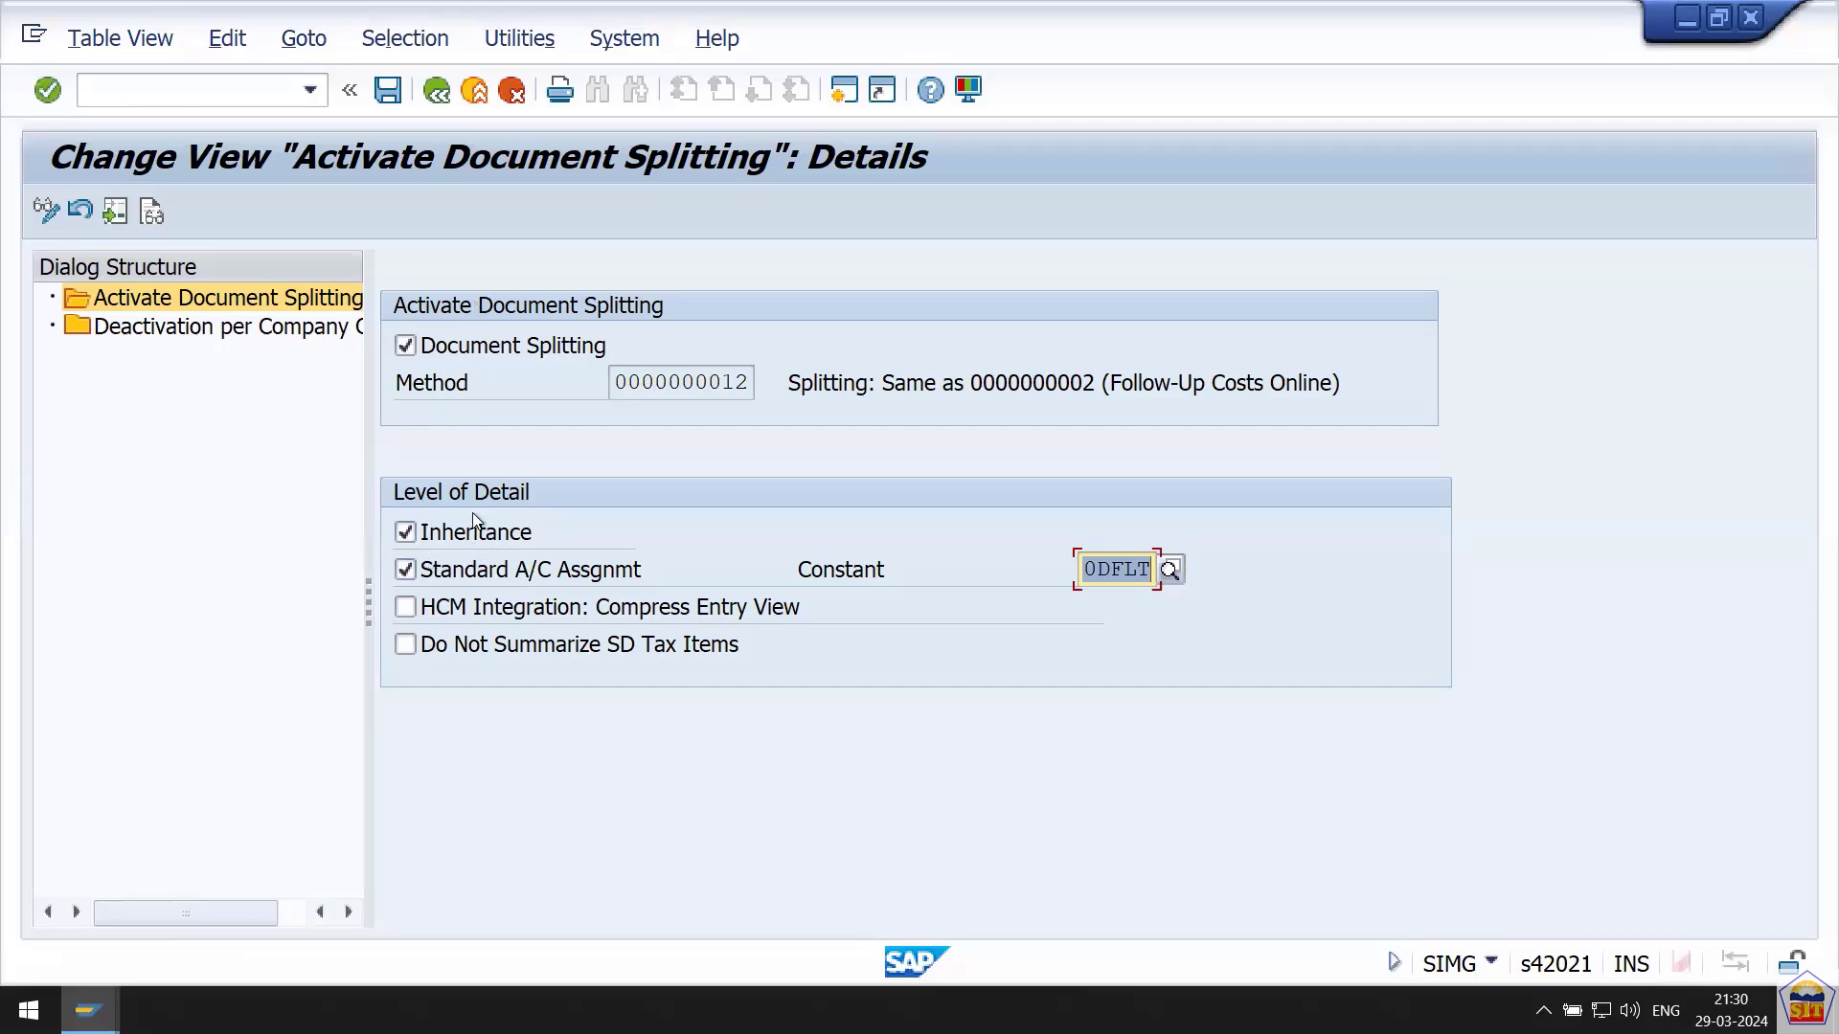
click(436, 93)
click(435, 91)
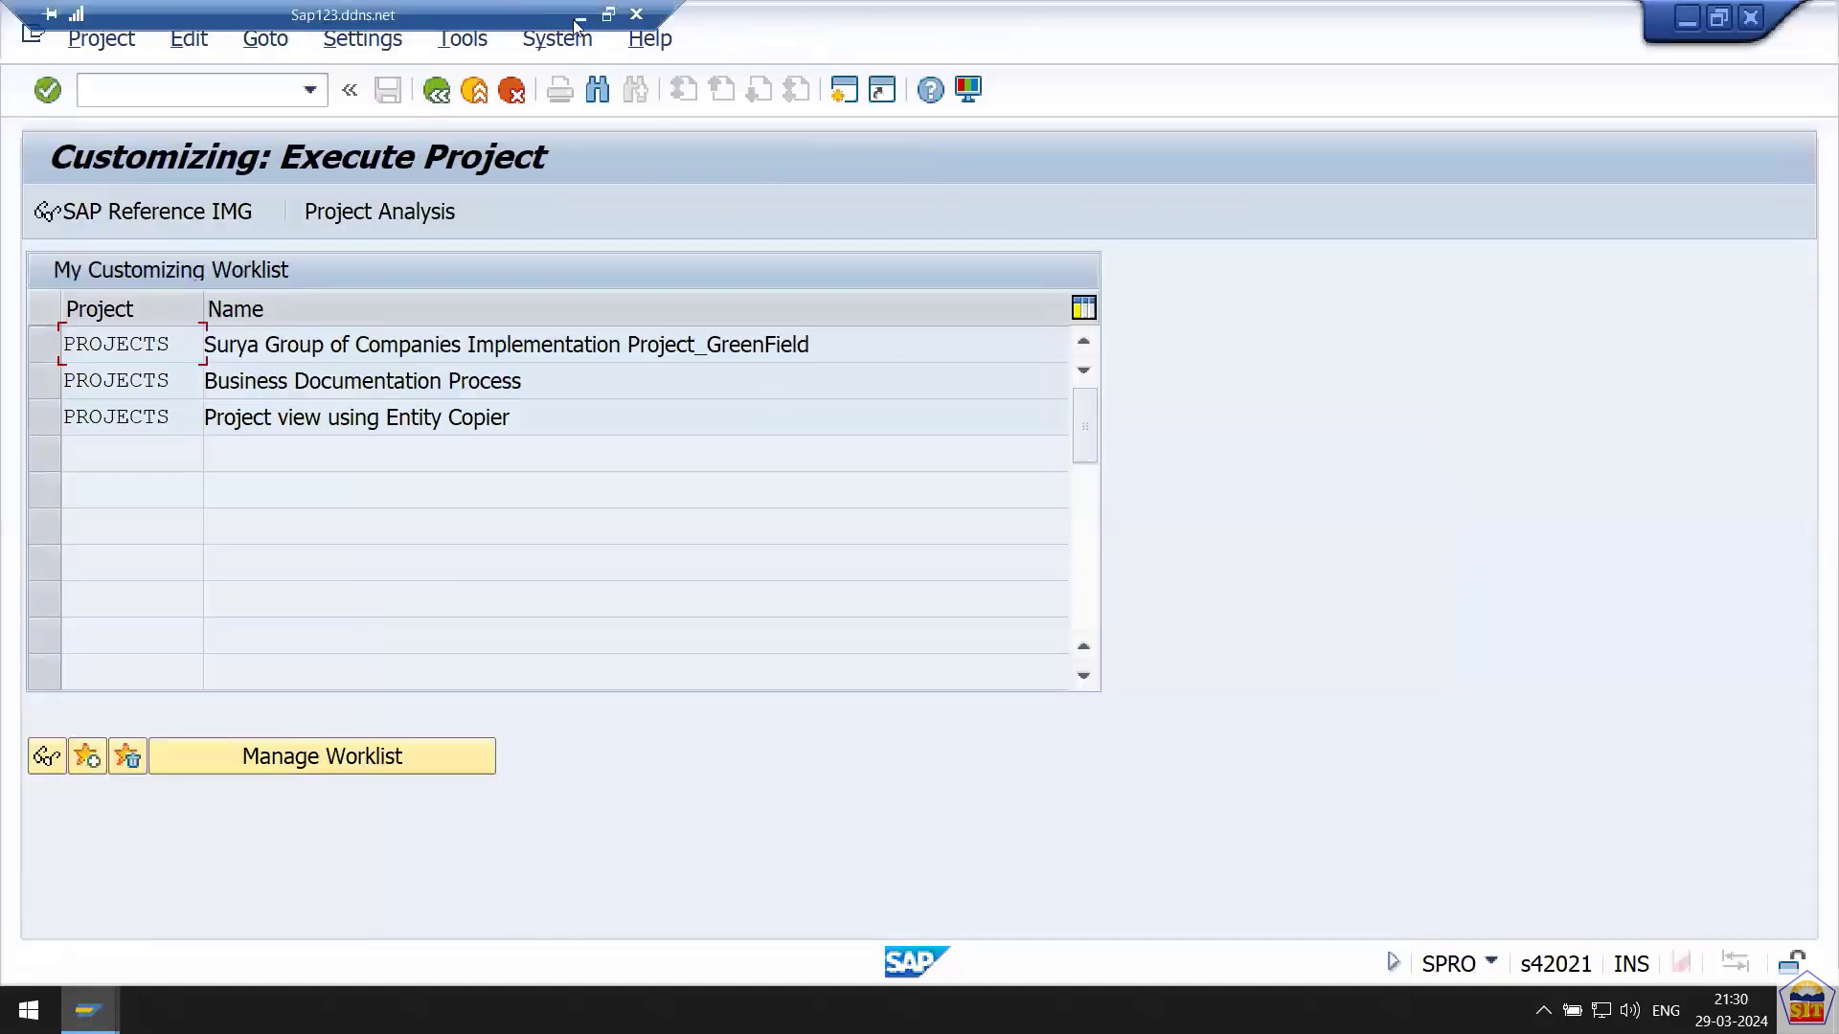
Examine the Word notes from Step 19 on to Step 20: Segment Accounting for its path and segment entries.
click(580, 16)
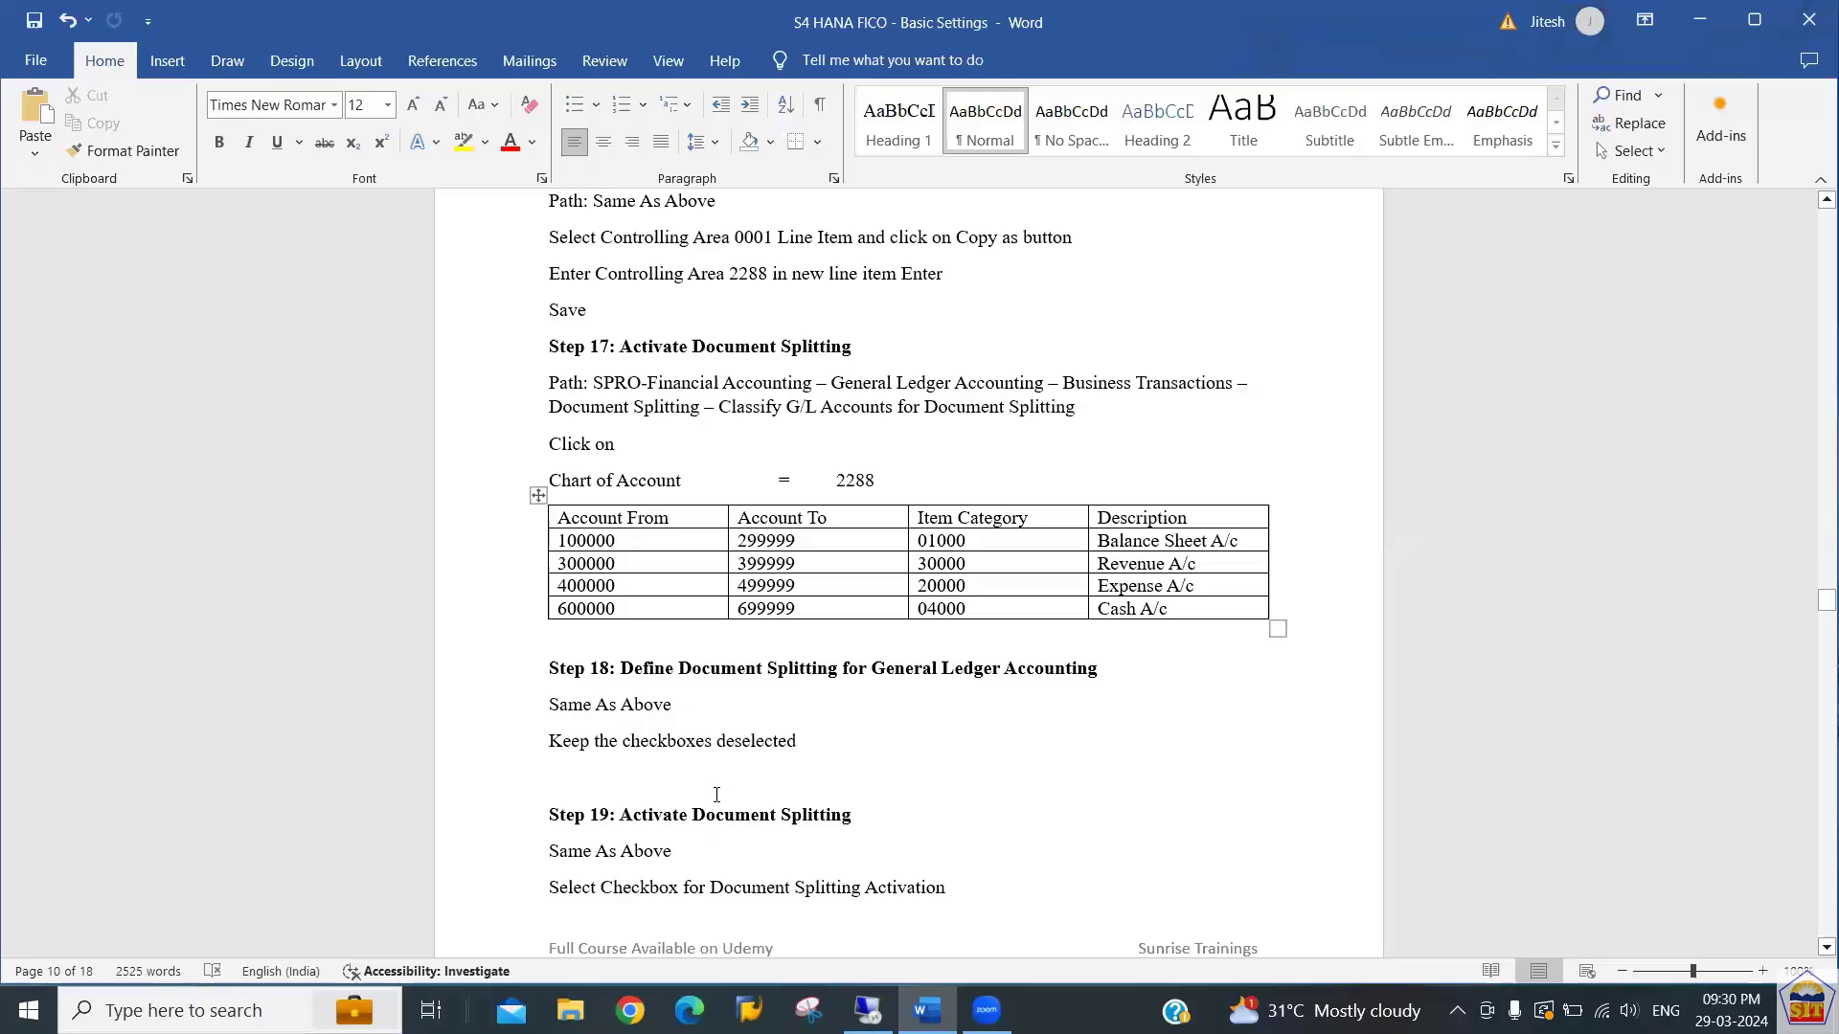
key(Page_Down)
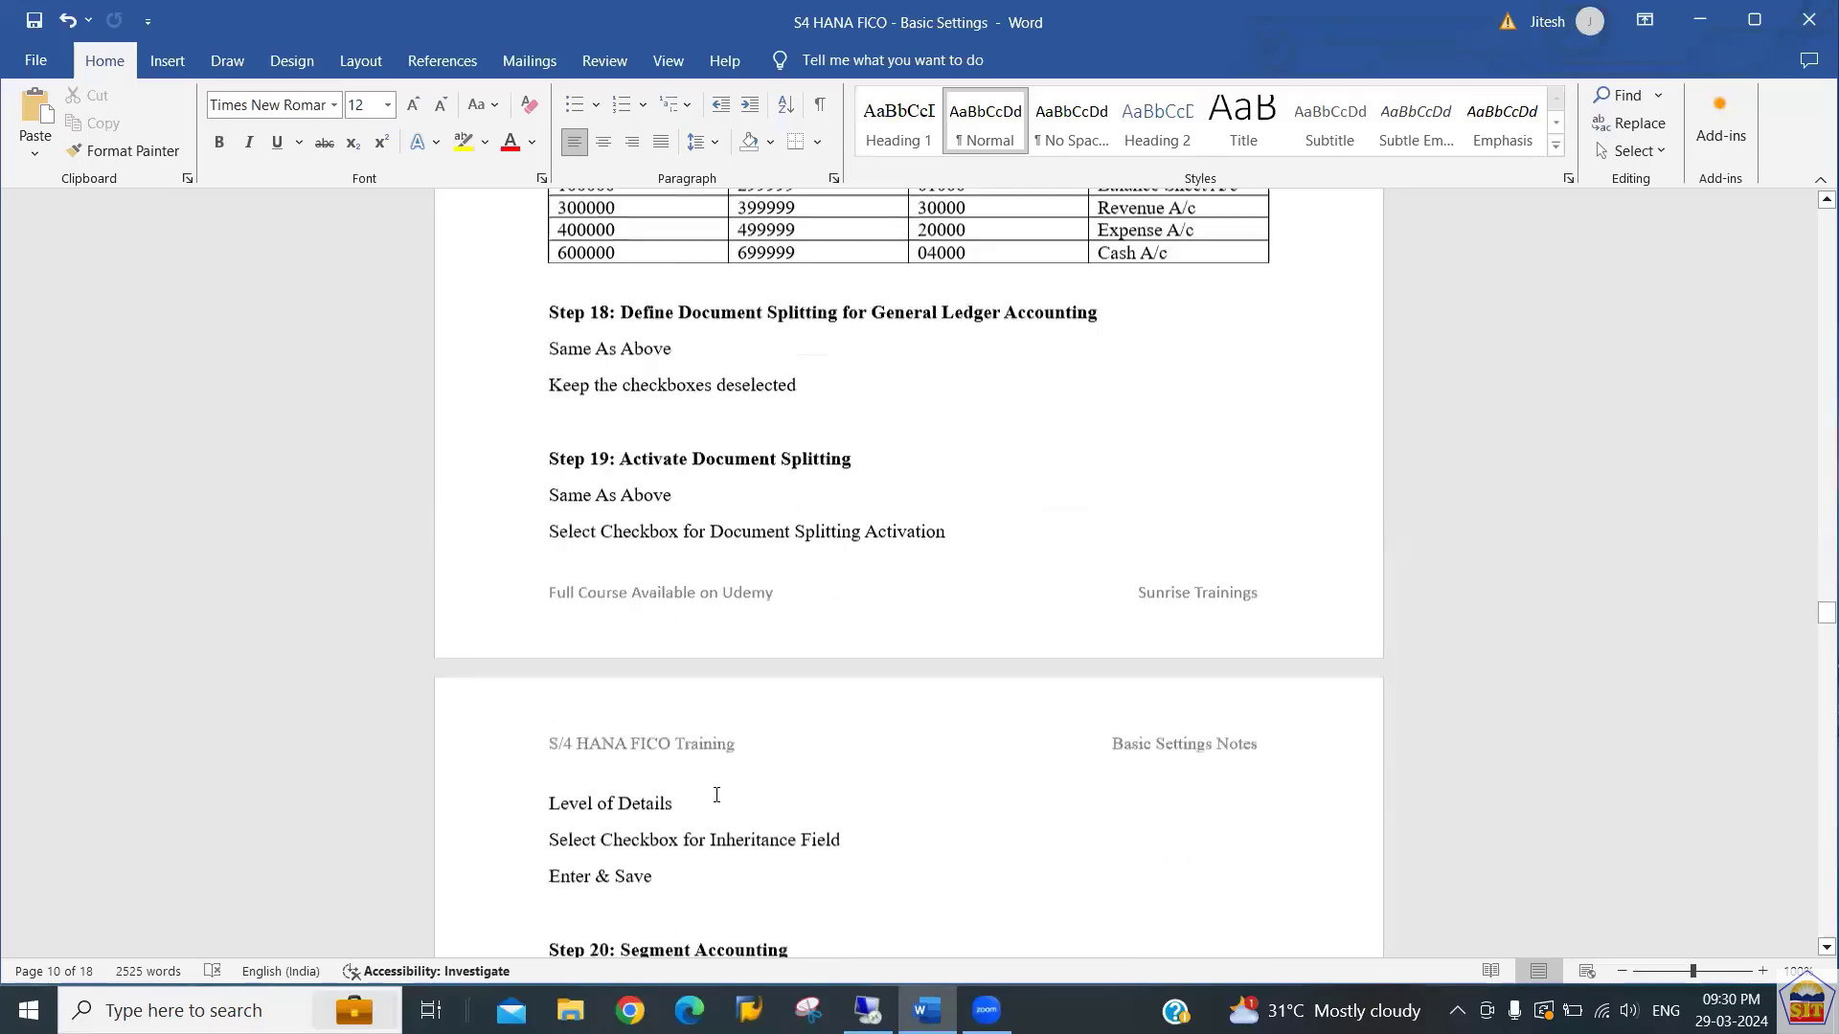
key(Down)
key(Down)
key(Down)
key(Down)
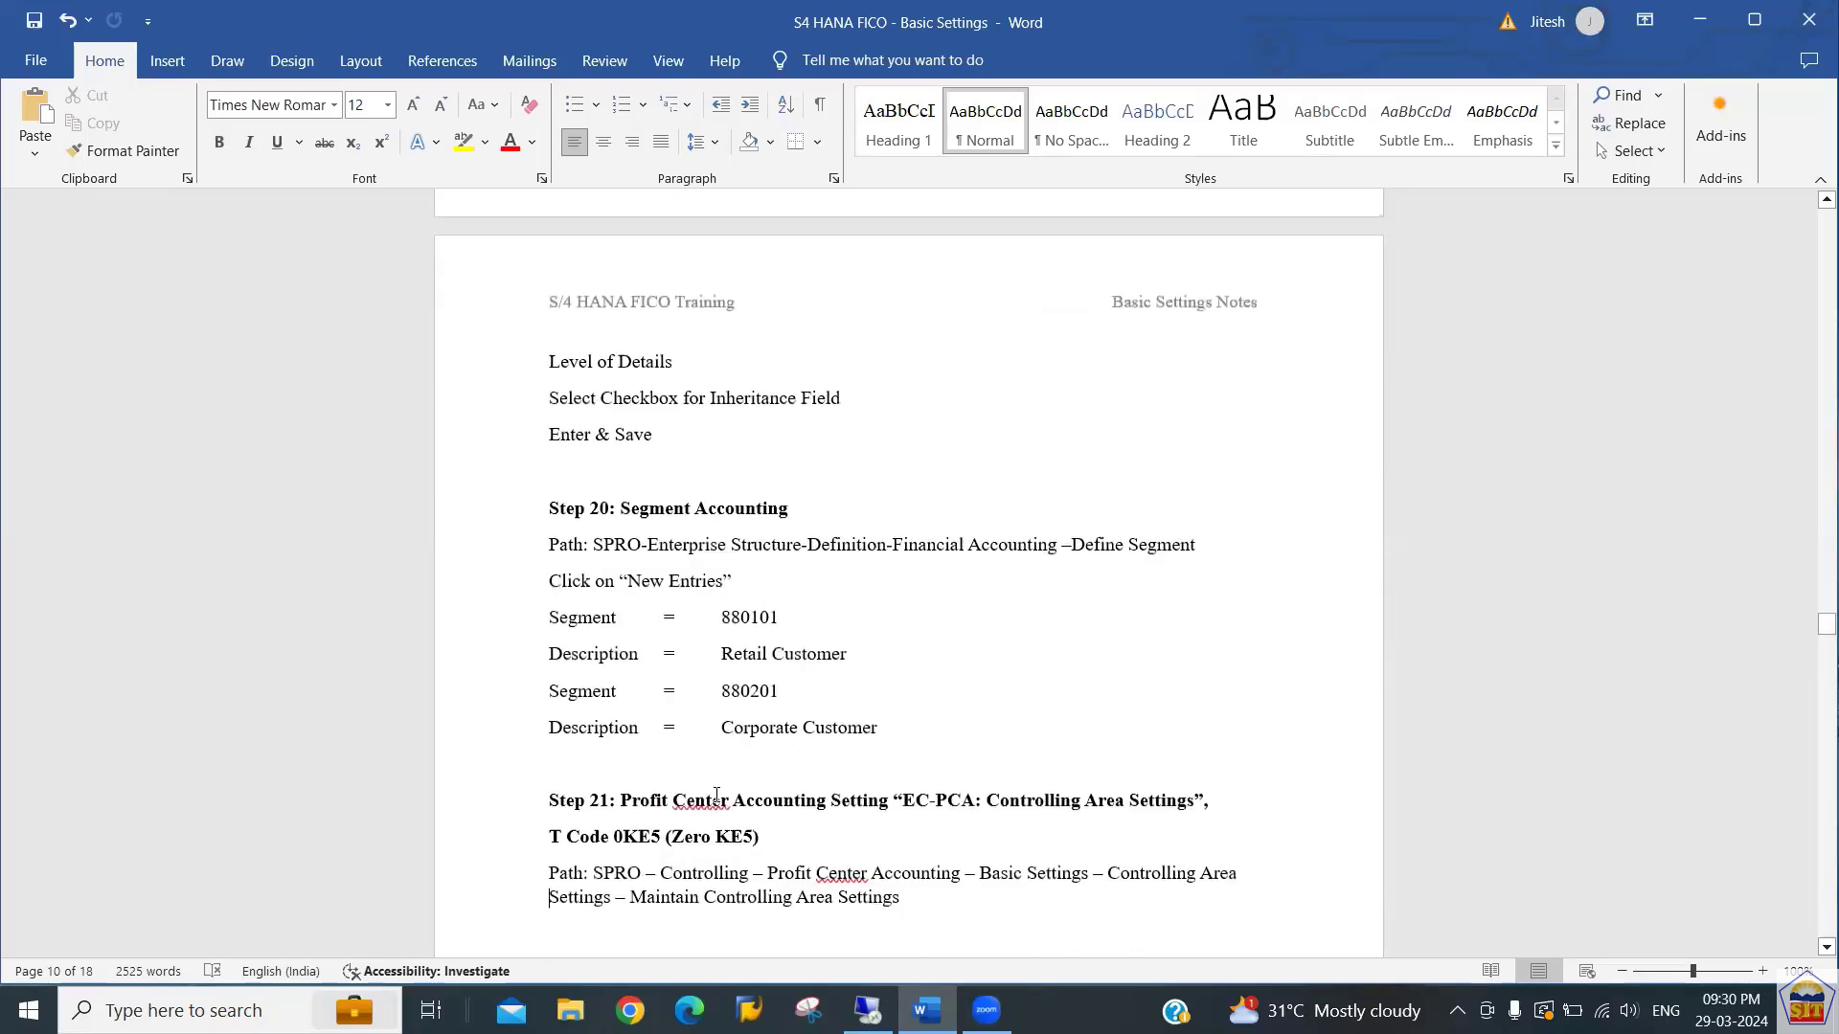
key(Up)
key(Up)
key(Up)
key(Down)
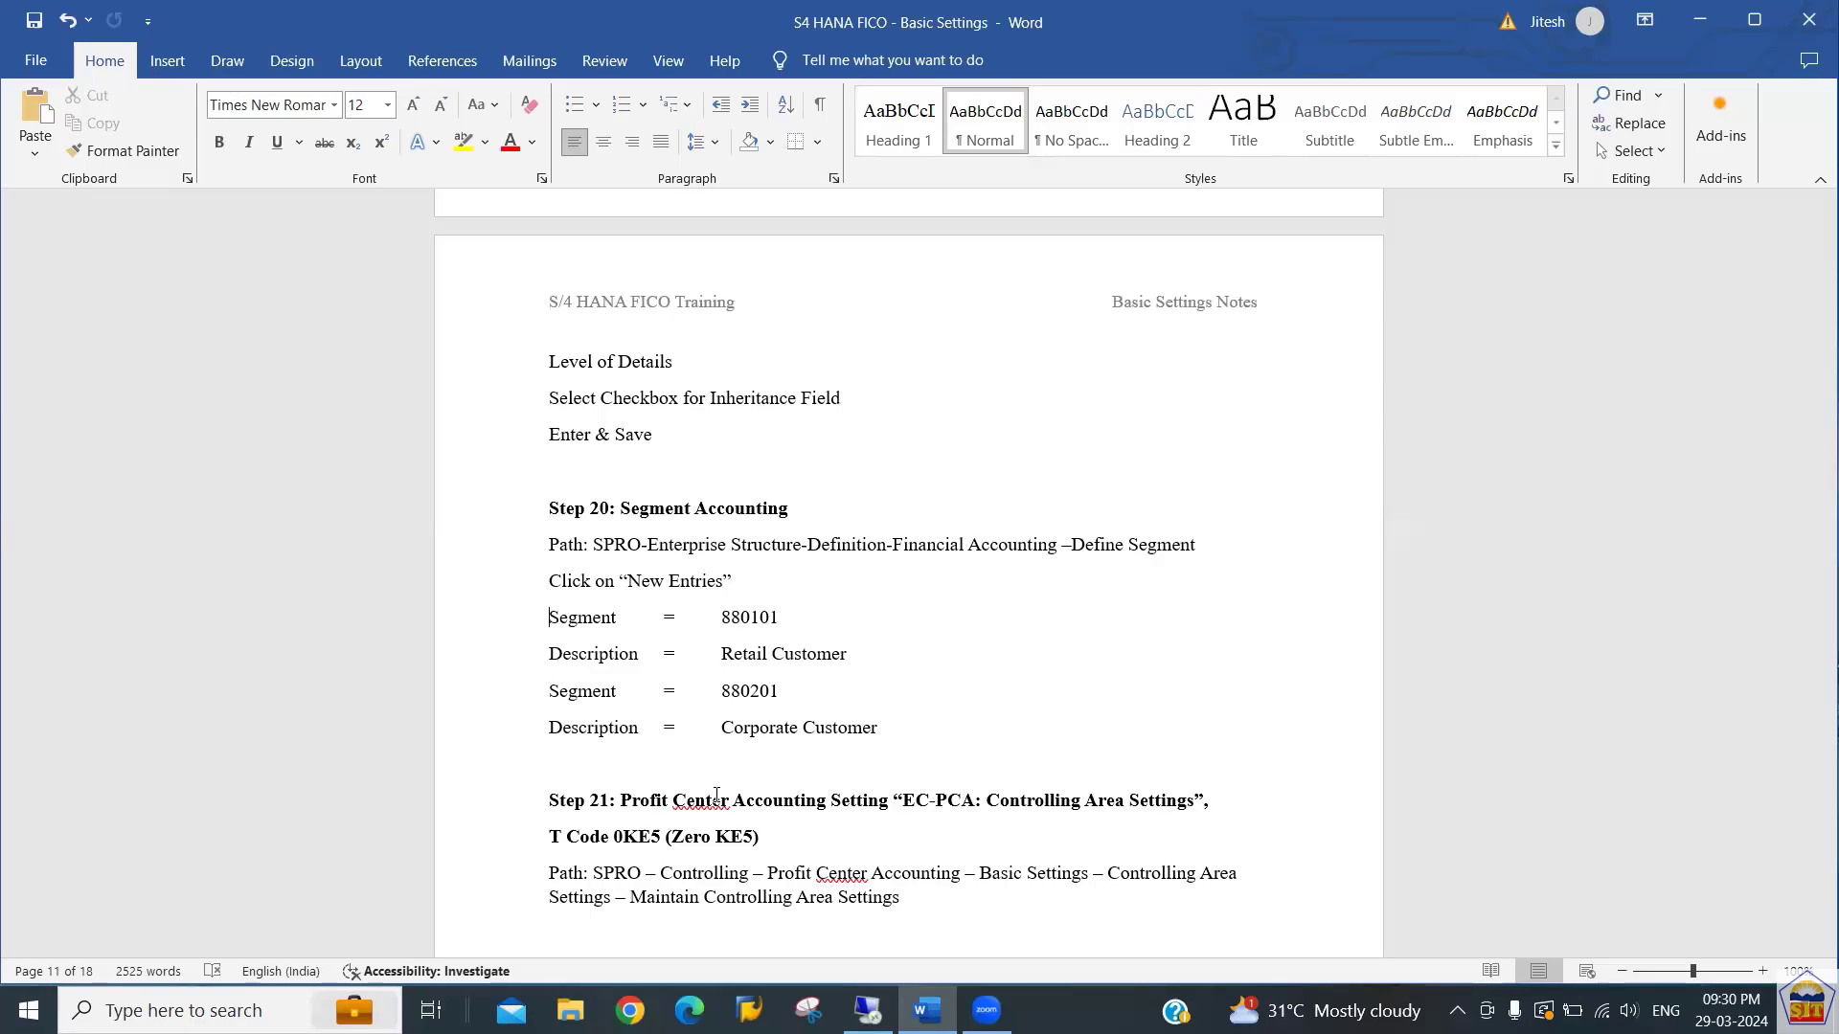
Switch back to SAP and enter the transaction command /nspro.
key(alt+Tab)
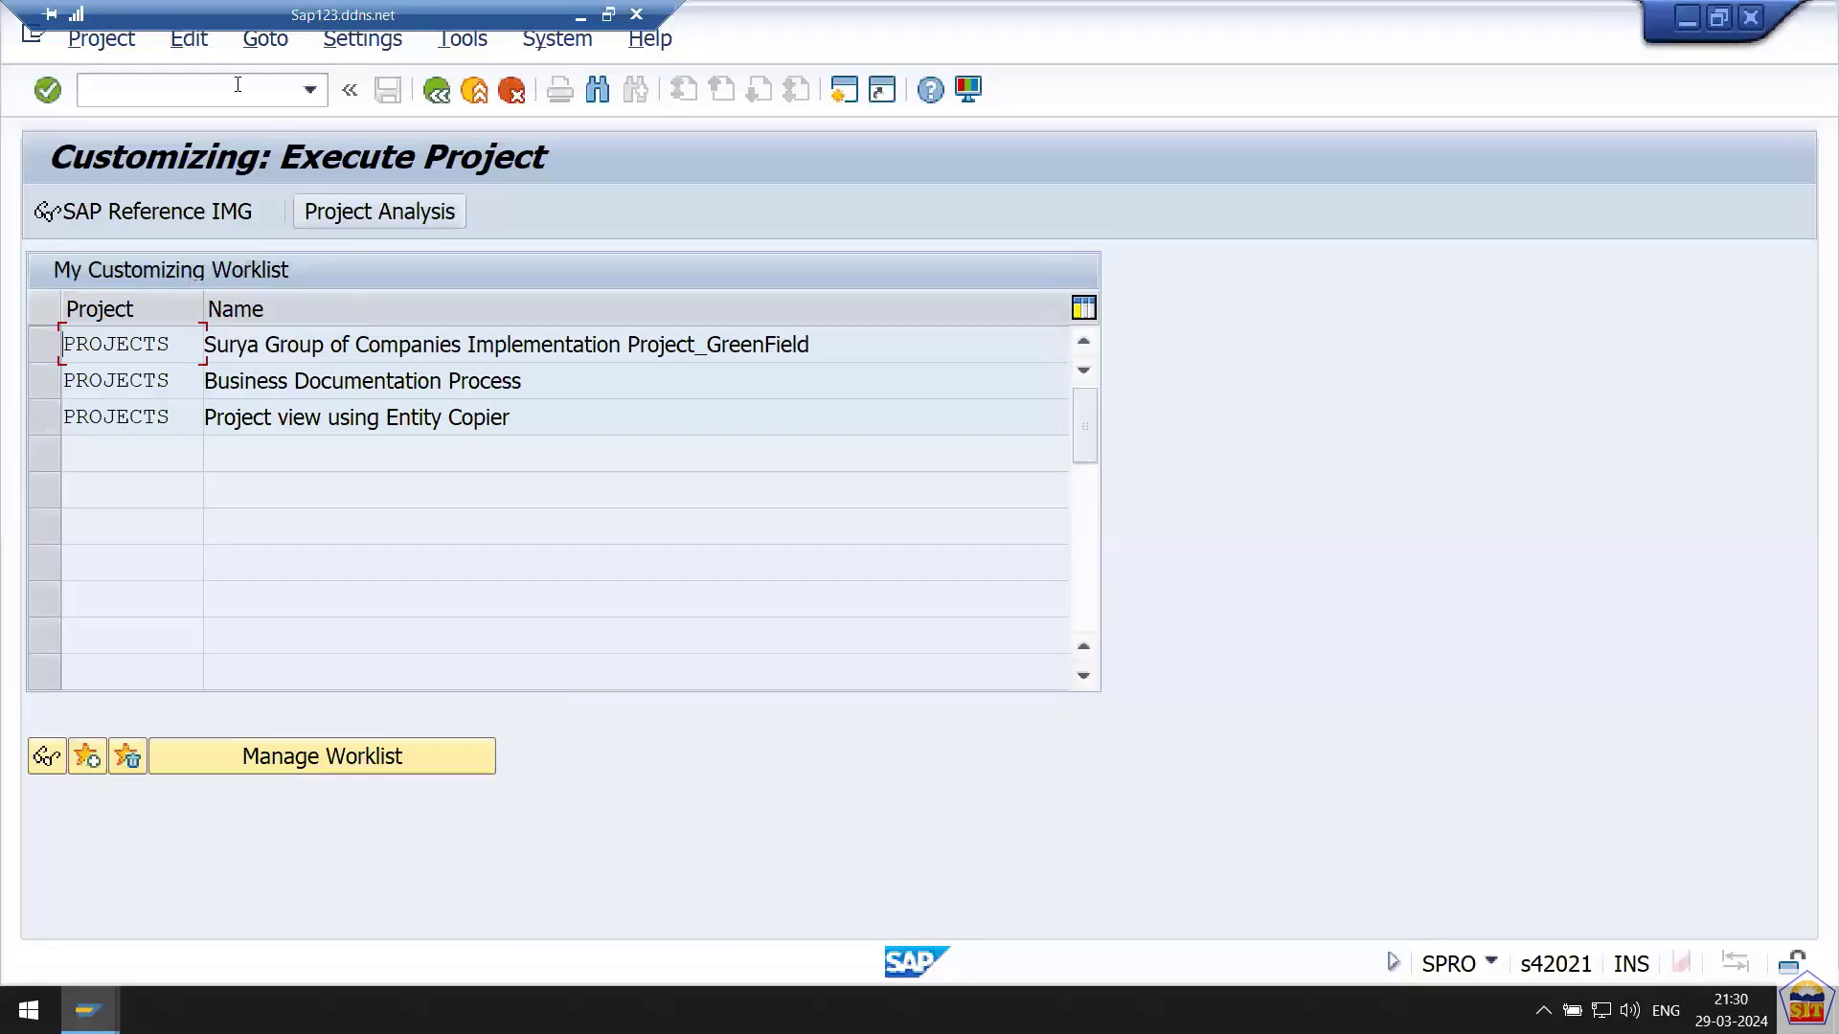
click(236, 87)
text(/nspro)
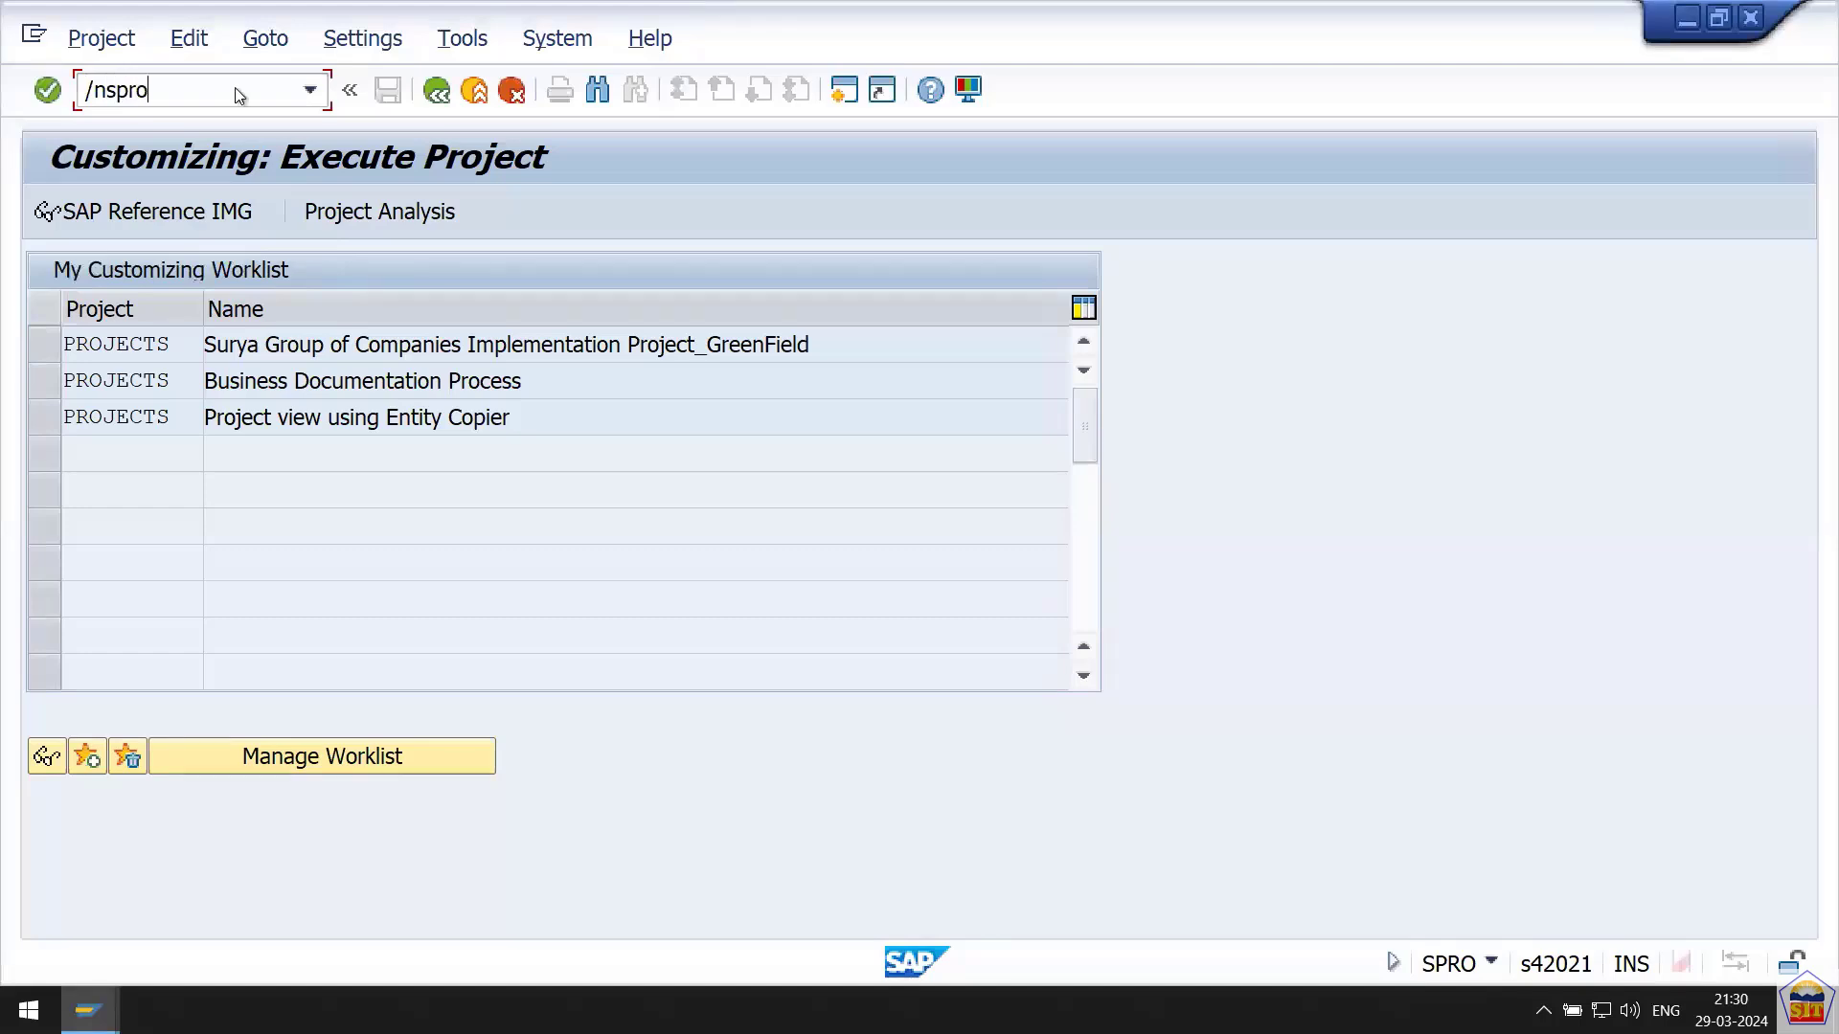
Restart the SPRO customizing transaction and open the SAP Reference IMG.
key(Return)
click(188, 95)
text(/n)
key(Return)
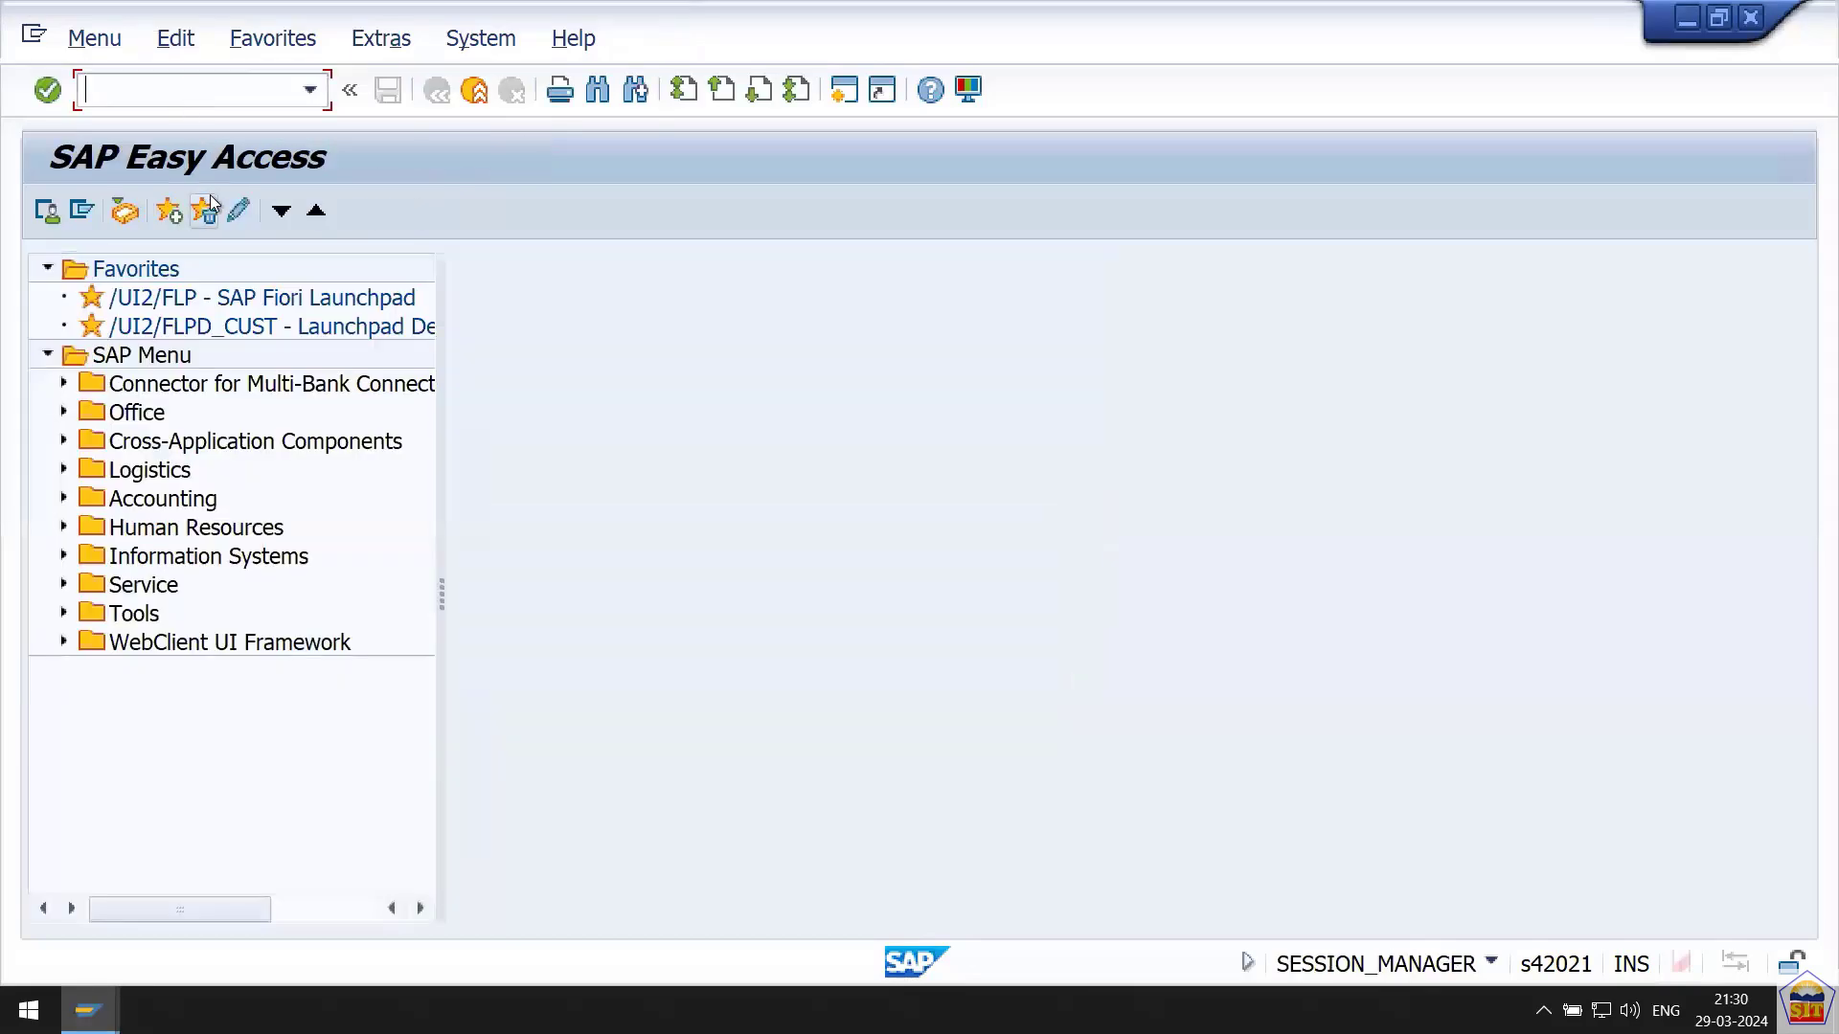
text(spro)
key(Return)
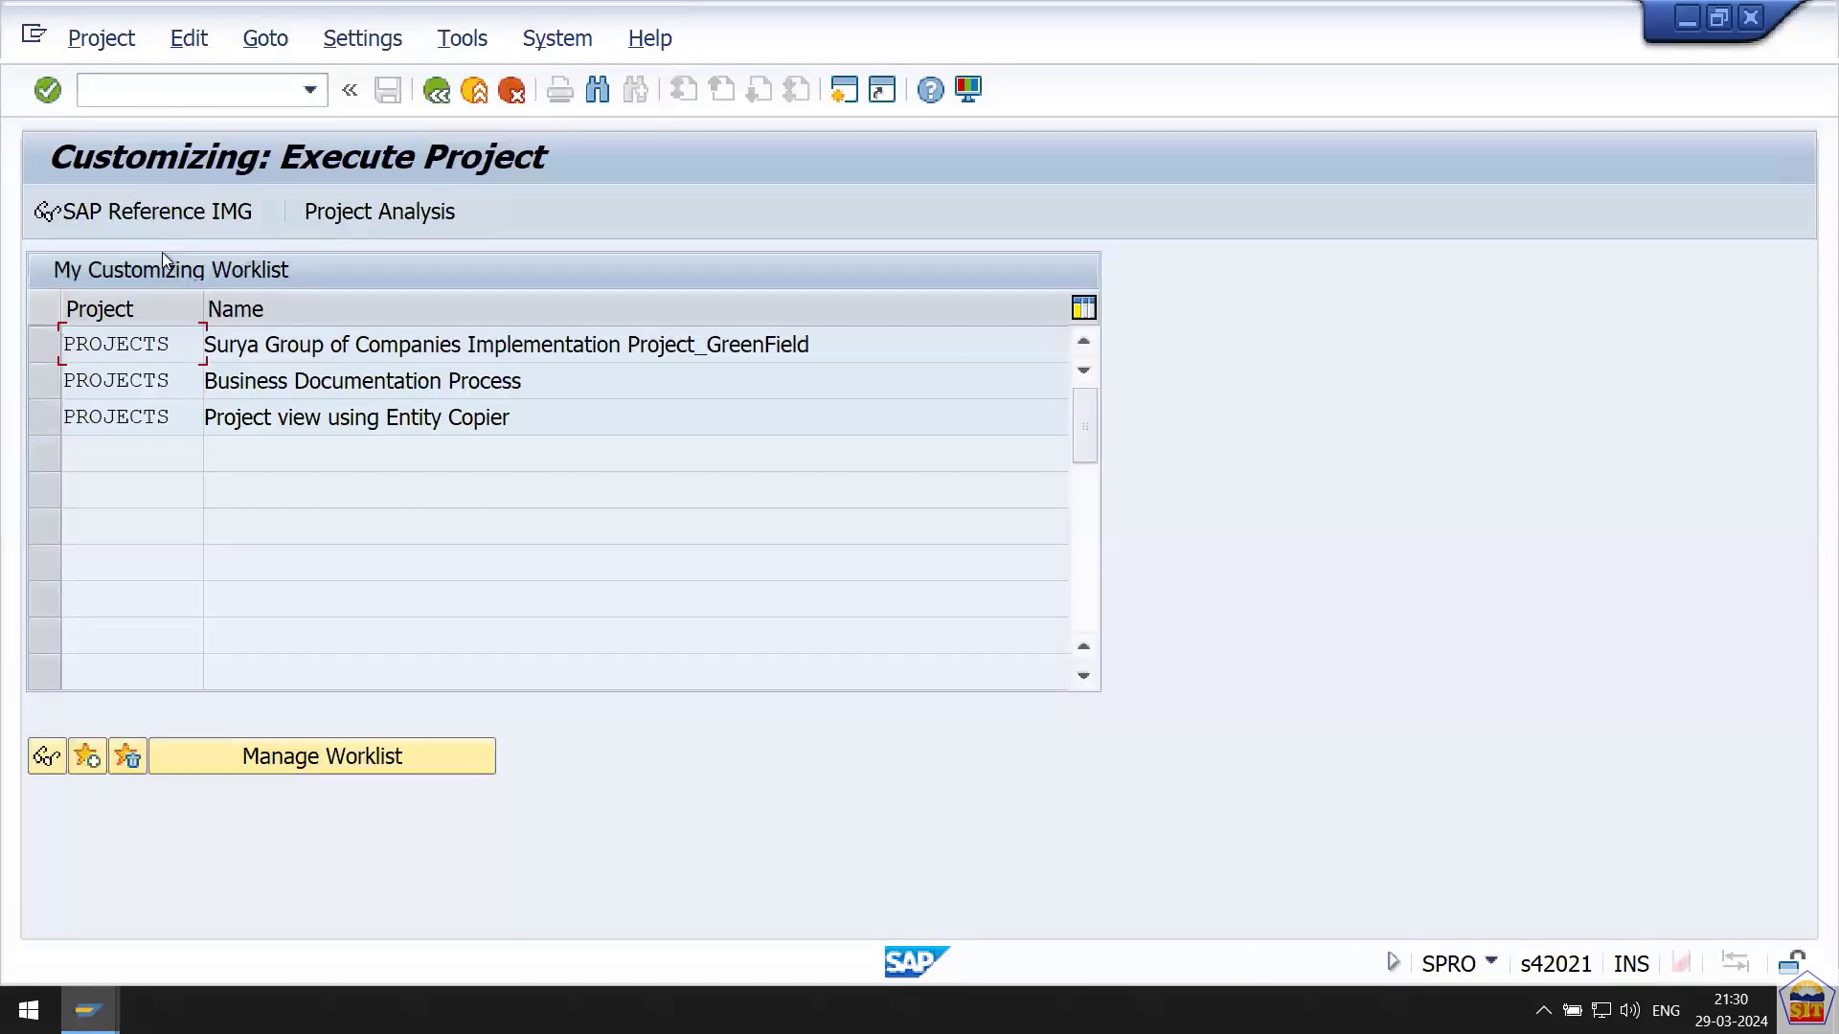
click(157, 216)
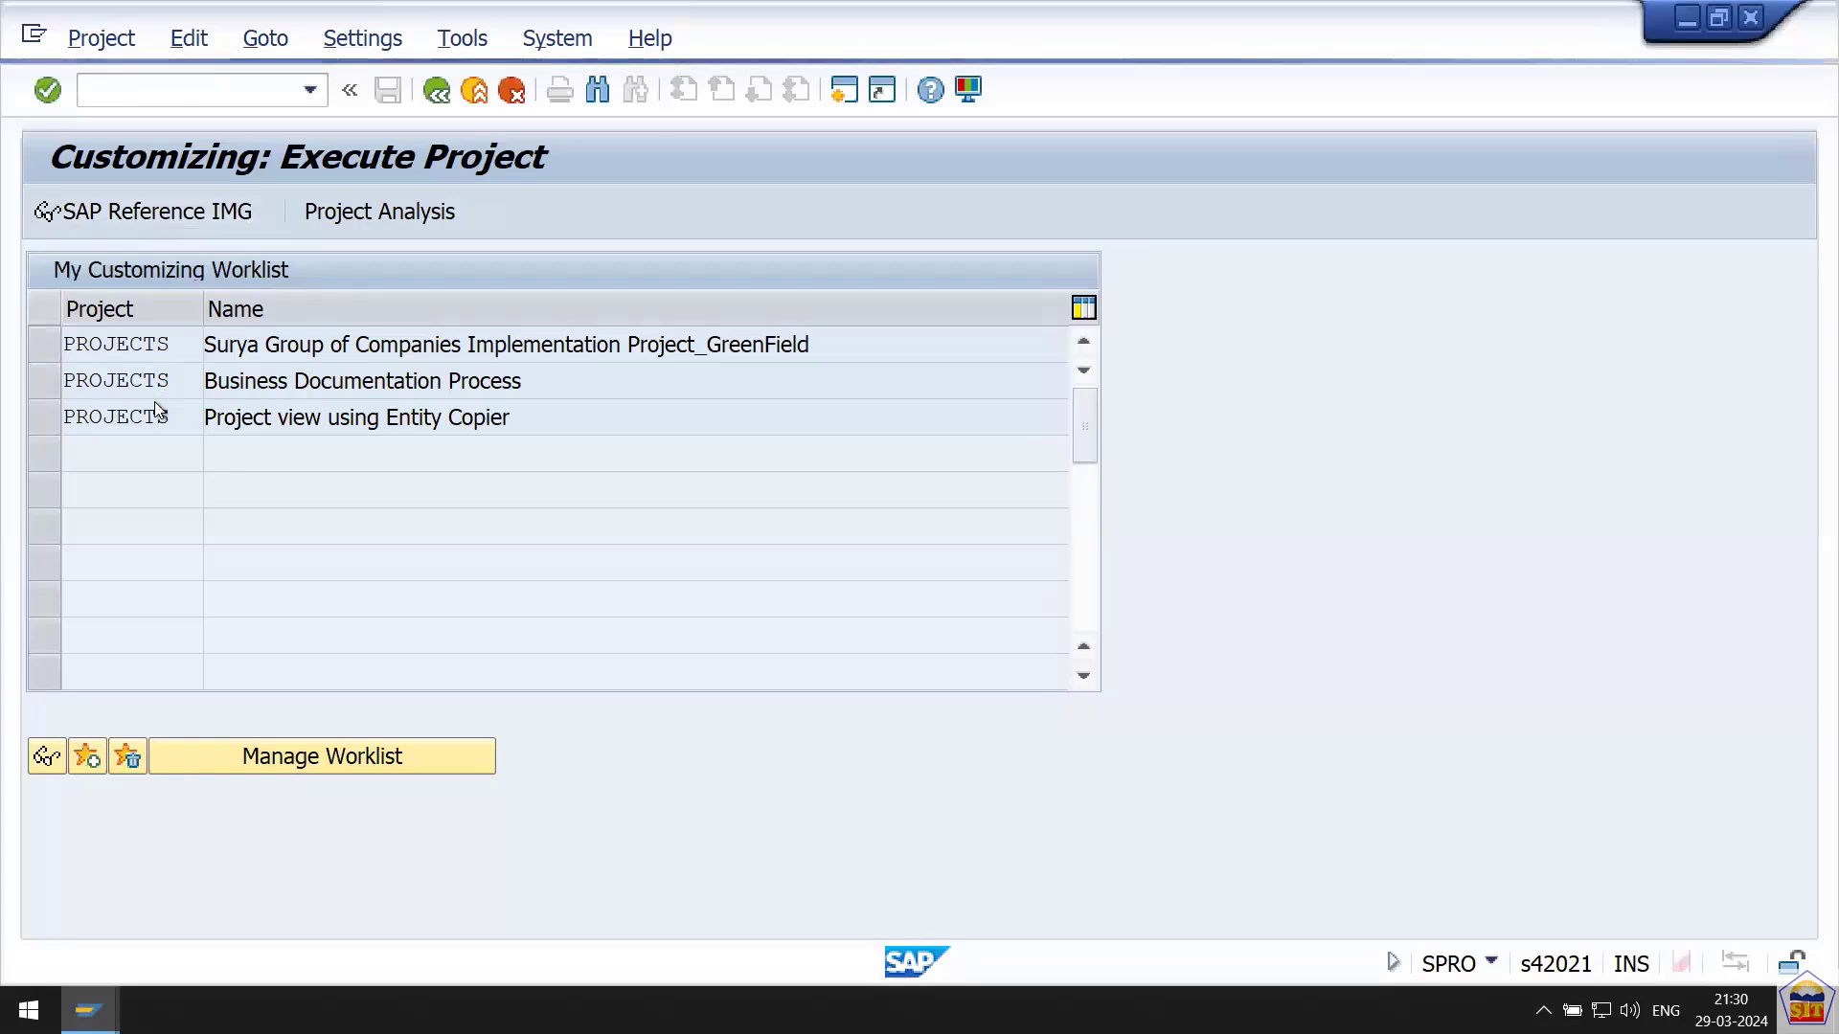
Expand the Enterprise Structure node and its Definition branch in the implementation guide.
click(199, 498)
key(Right)
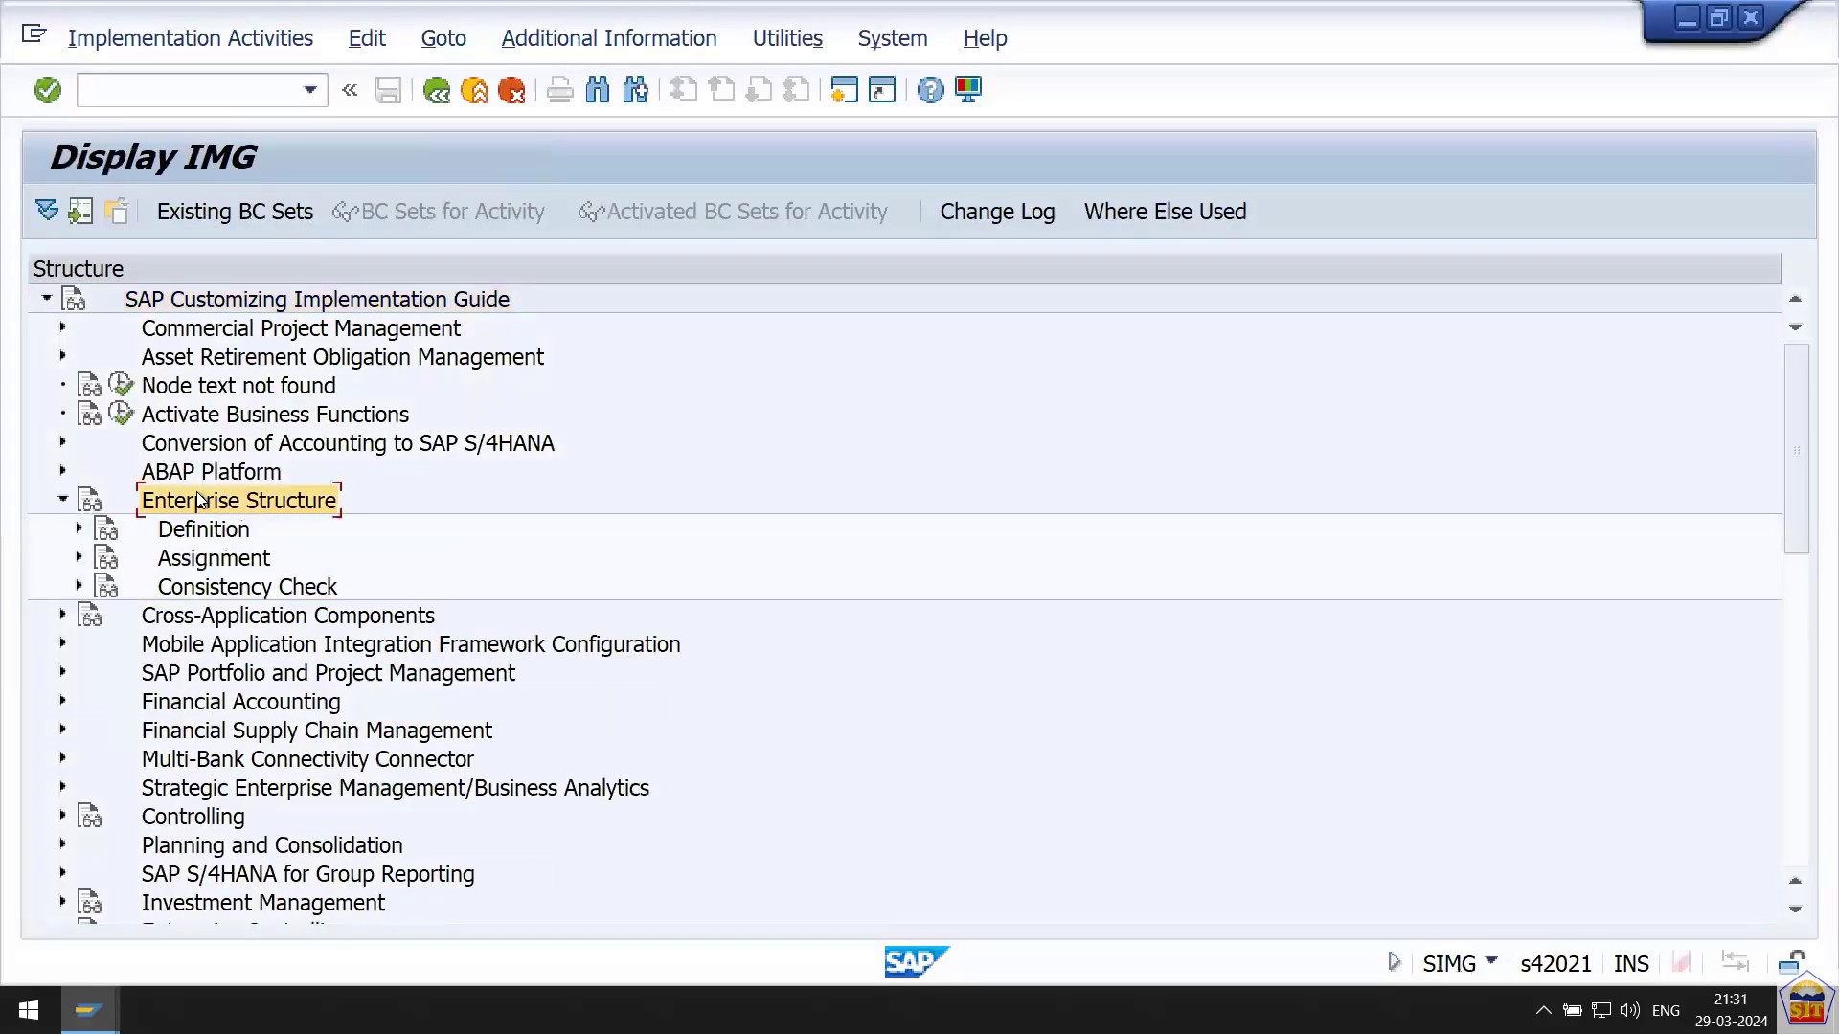
key(Down)
key(Down)
key(Down)
key(Up)
key(Up)
key(Right)
key(Down)
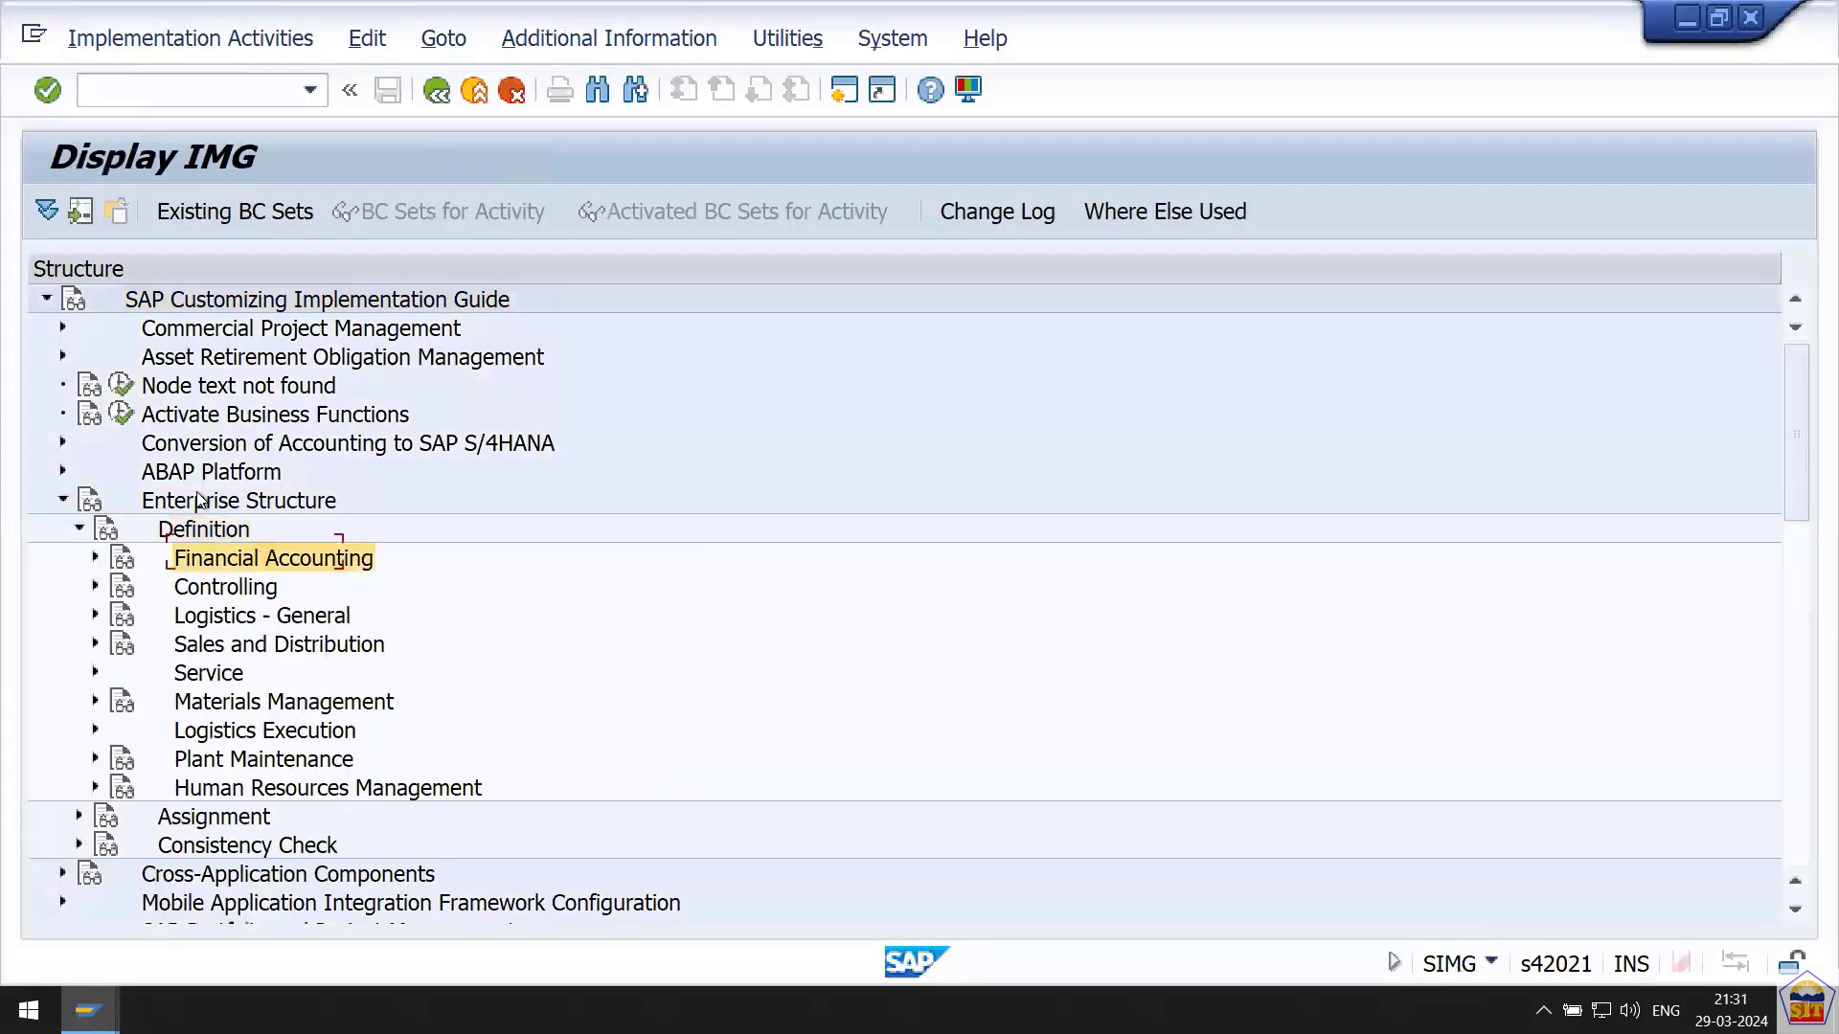
Open the Define Segment activity under Financial Accounting in the Definition branch.
key(Right)
key(Down)
key(Down)
key(Down)
key(Down)
key(Down)
key(Down)
key(Down)
key(Down)
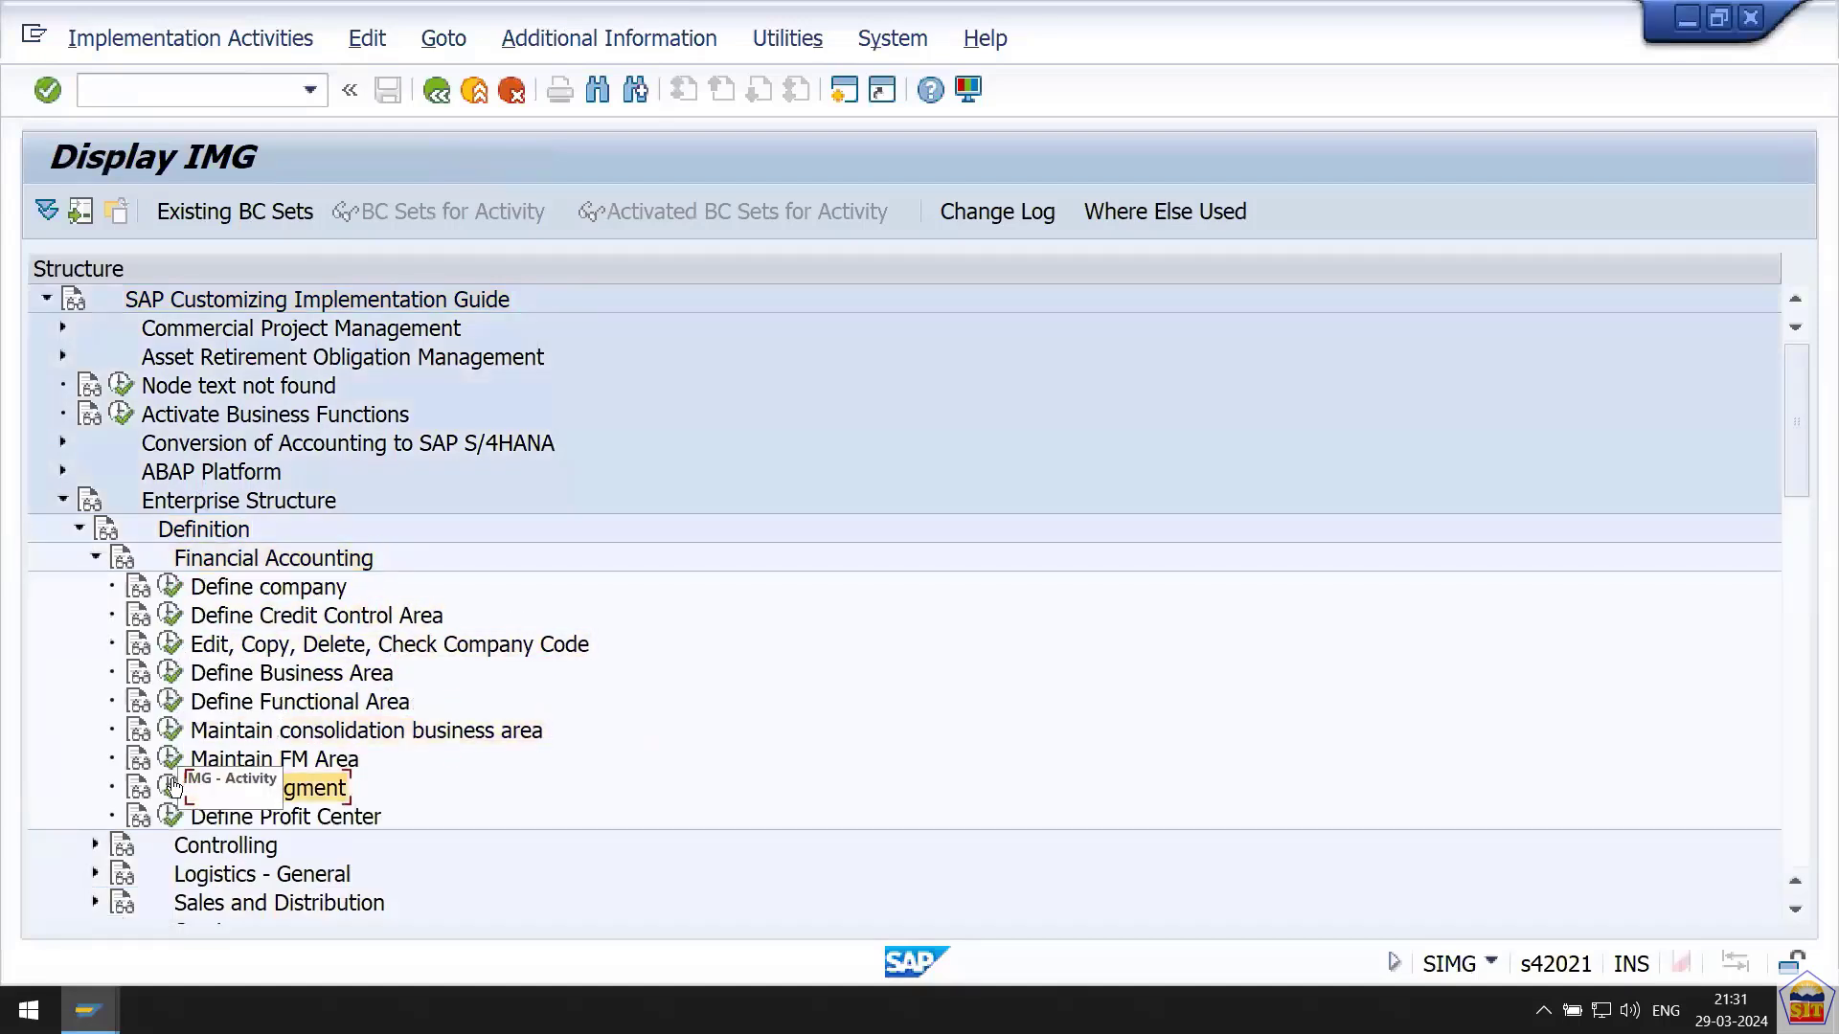
click(168, 798)
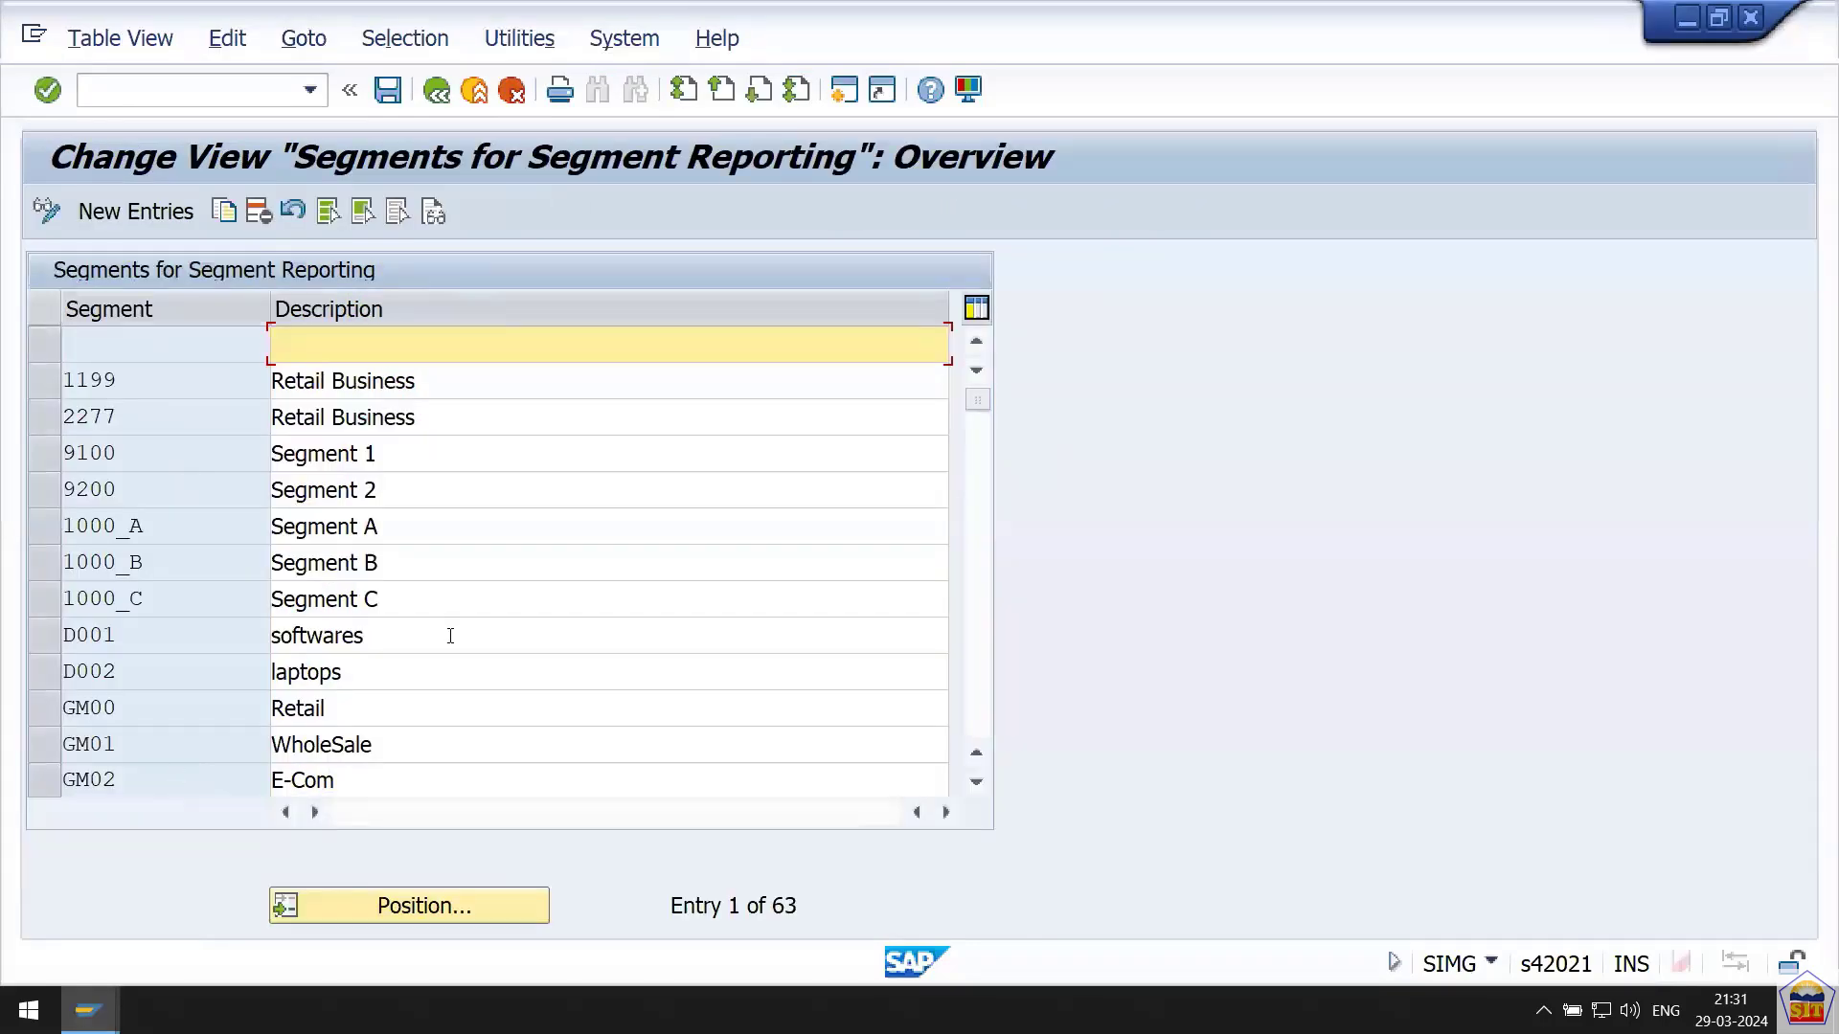
Look through the existing segment codes and descriptions in the segment reporting overview.
click(393, 634)
key(Down)
key(Down)
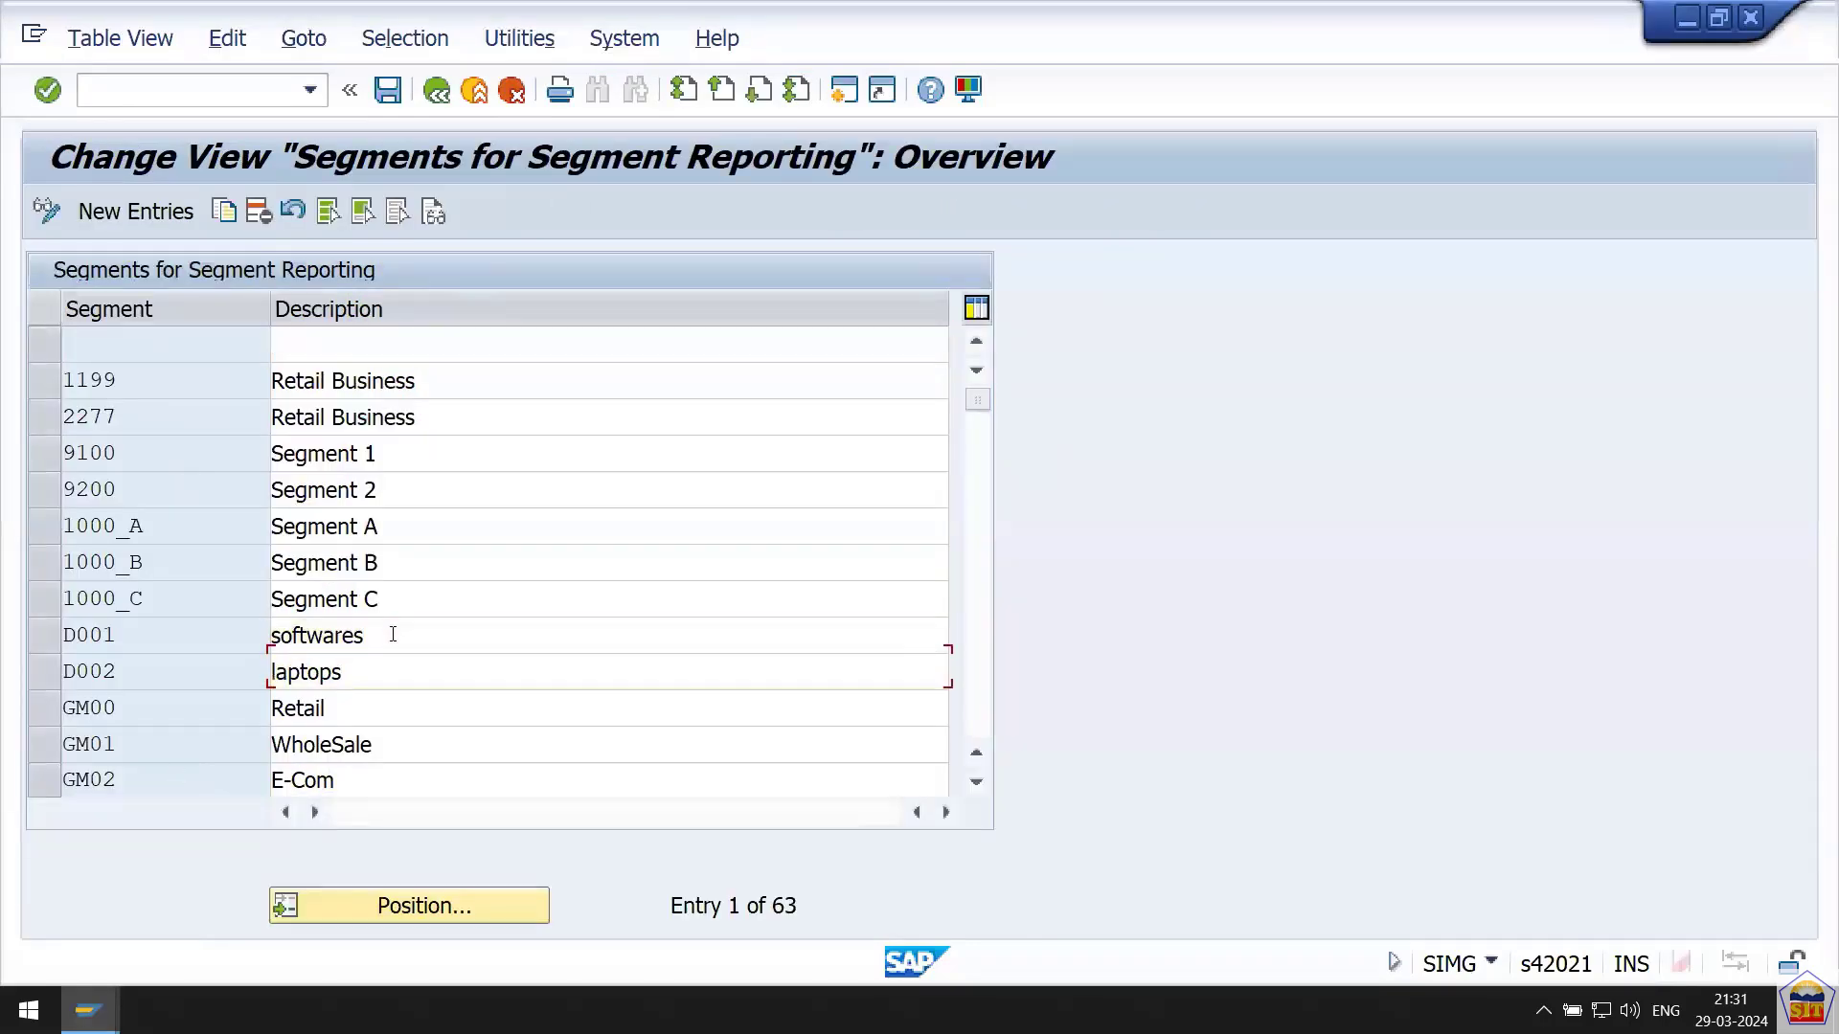
key(Down)
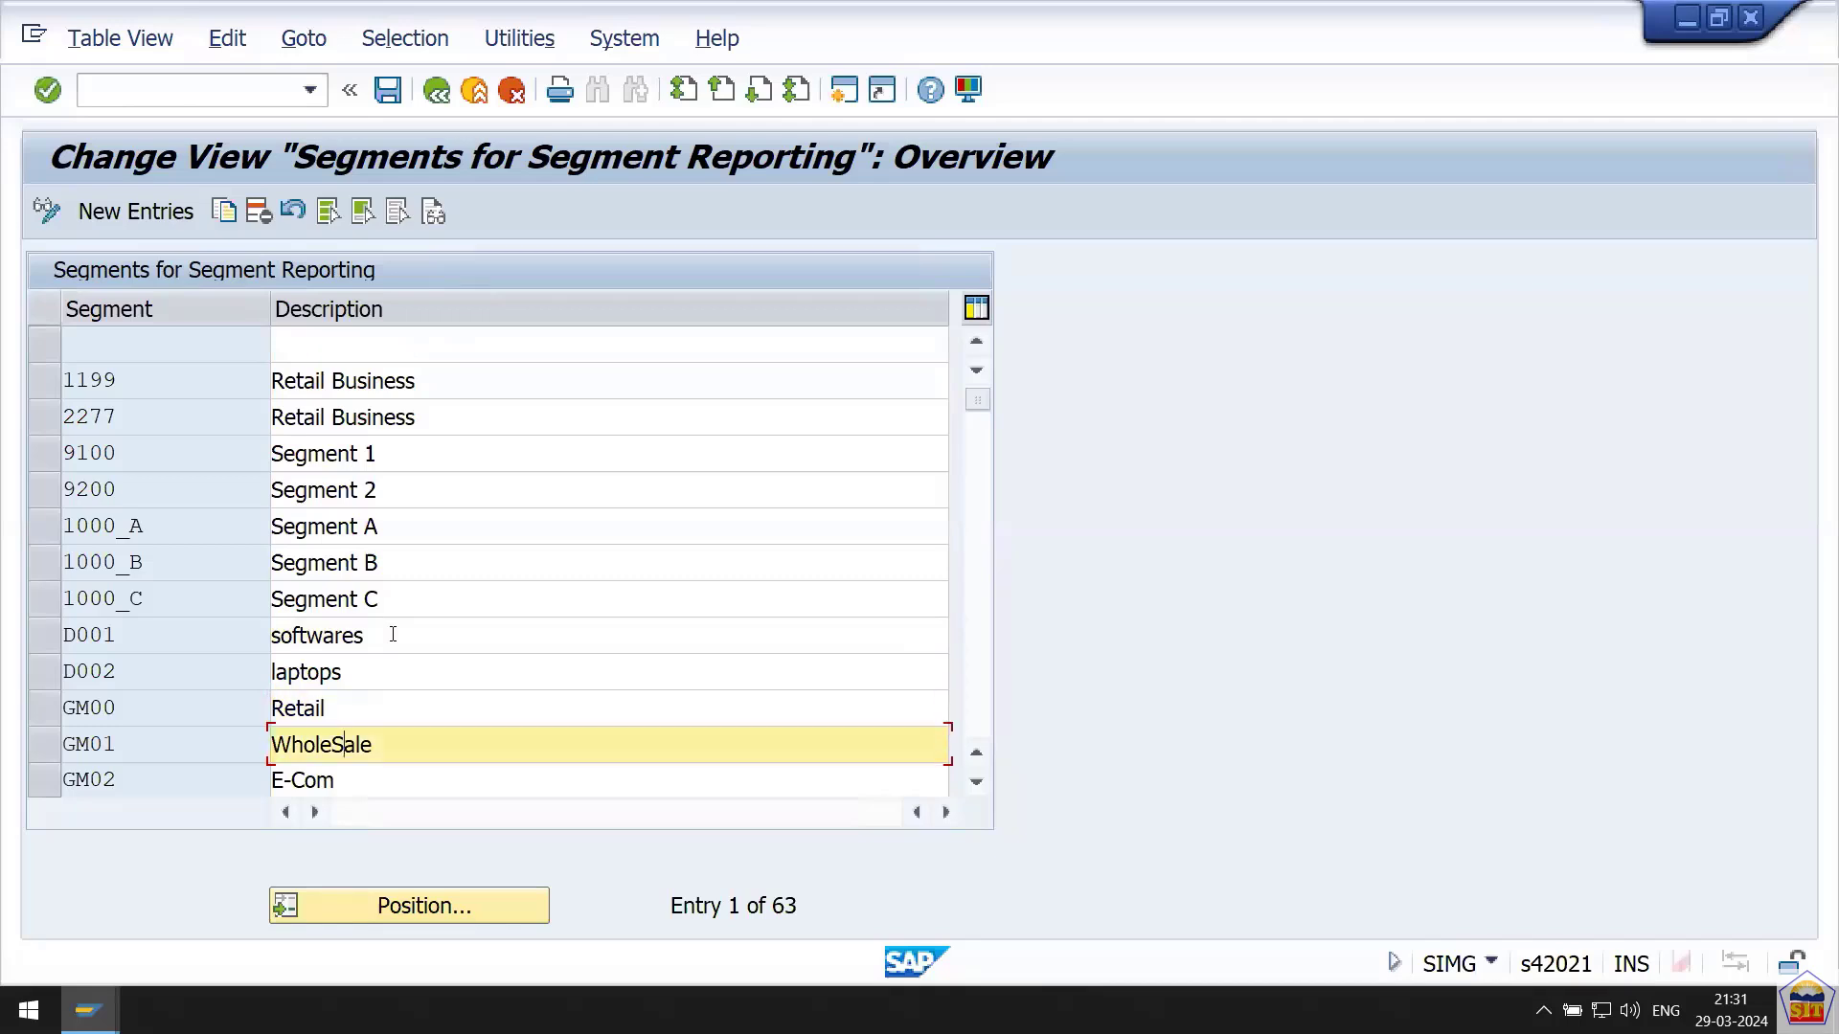
key(Page_Down)
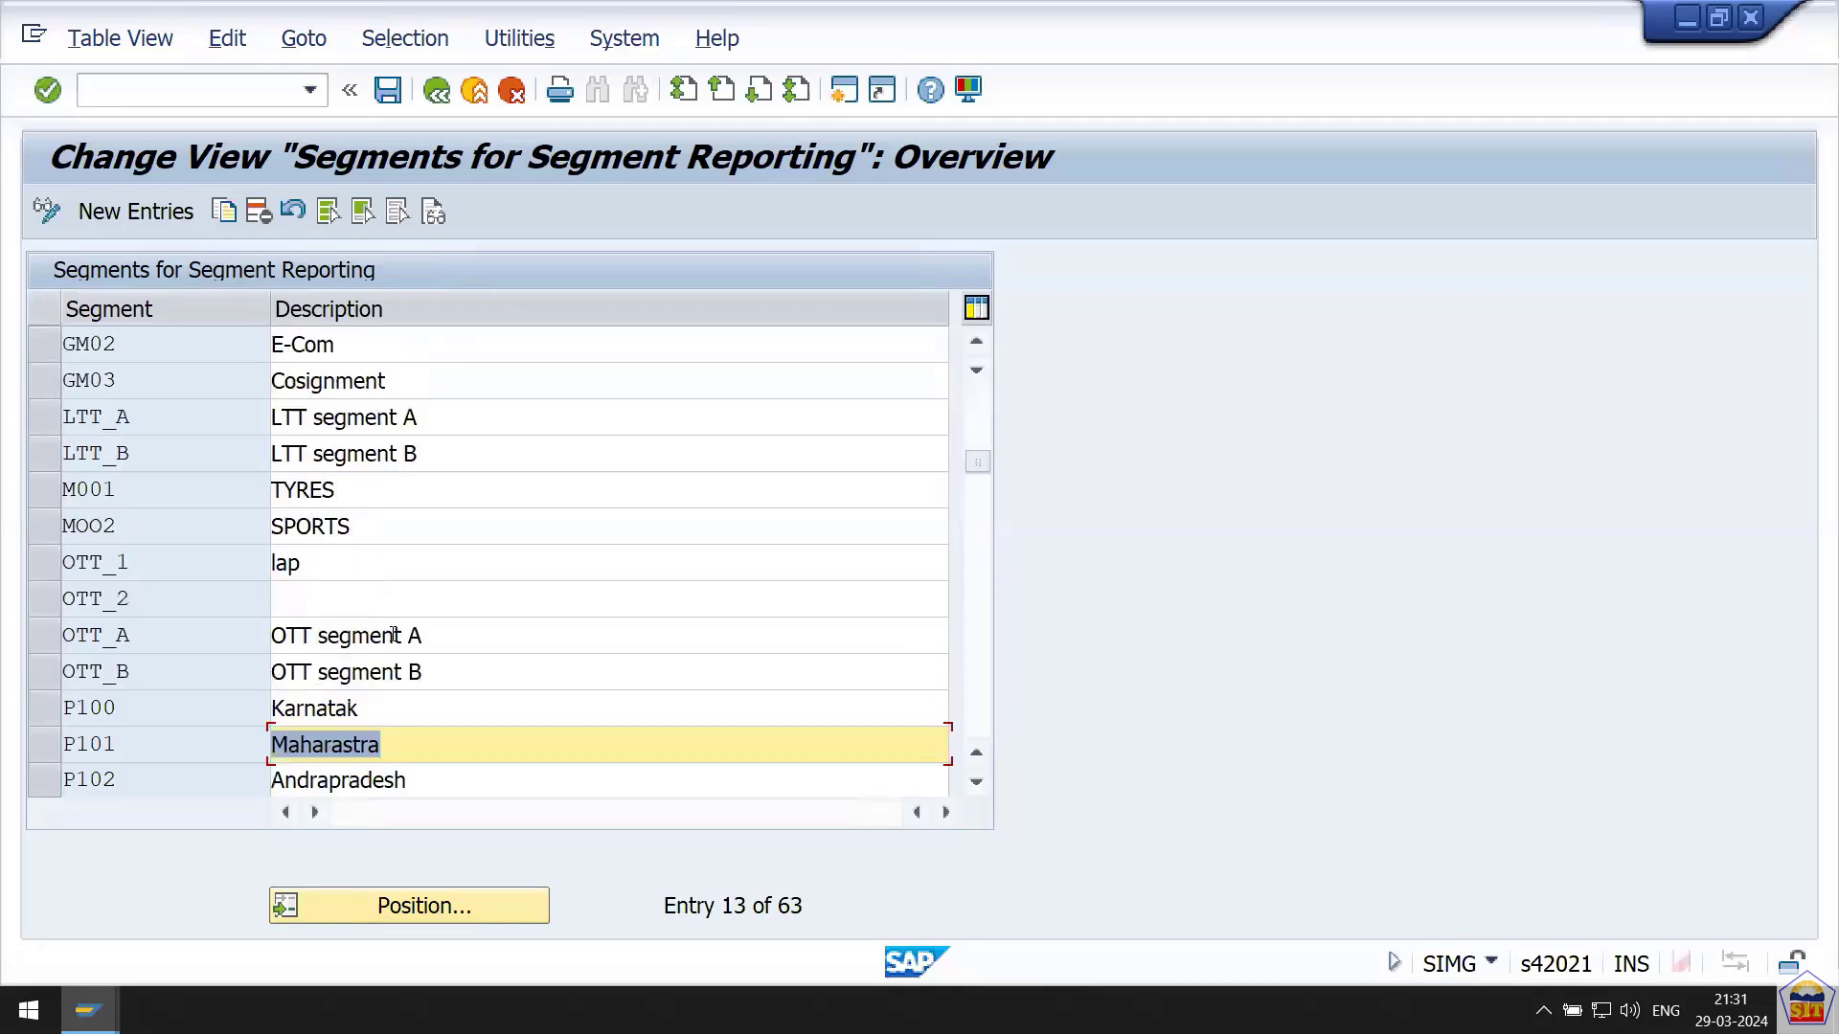
key(Page_Down)
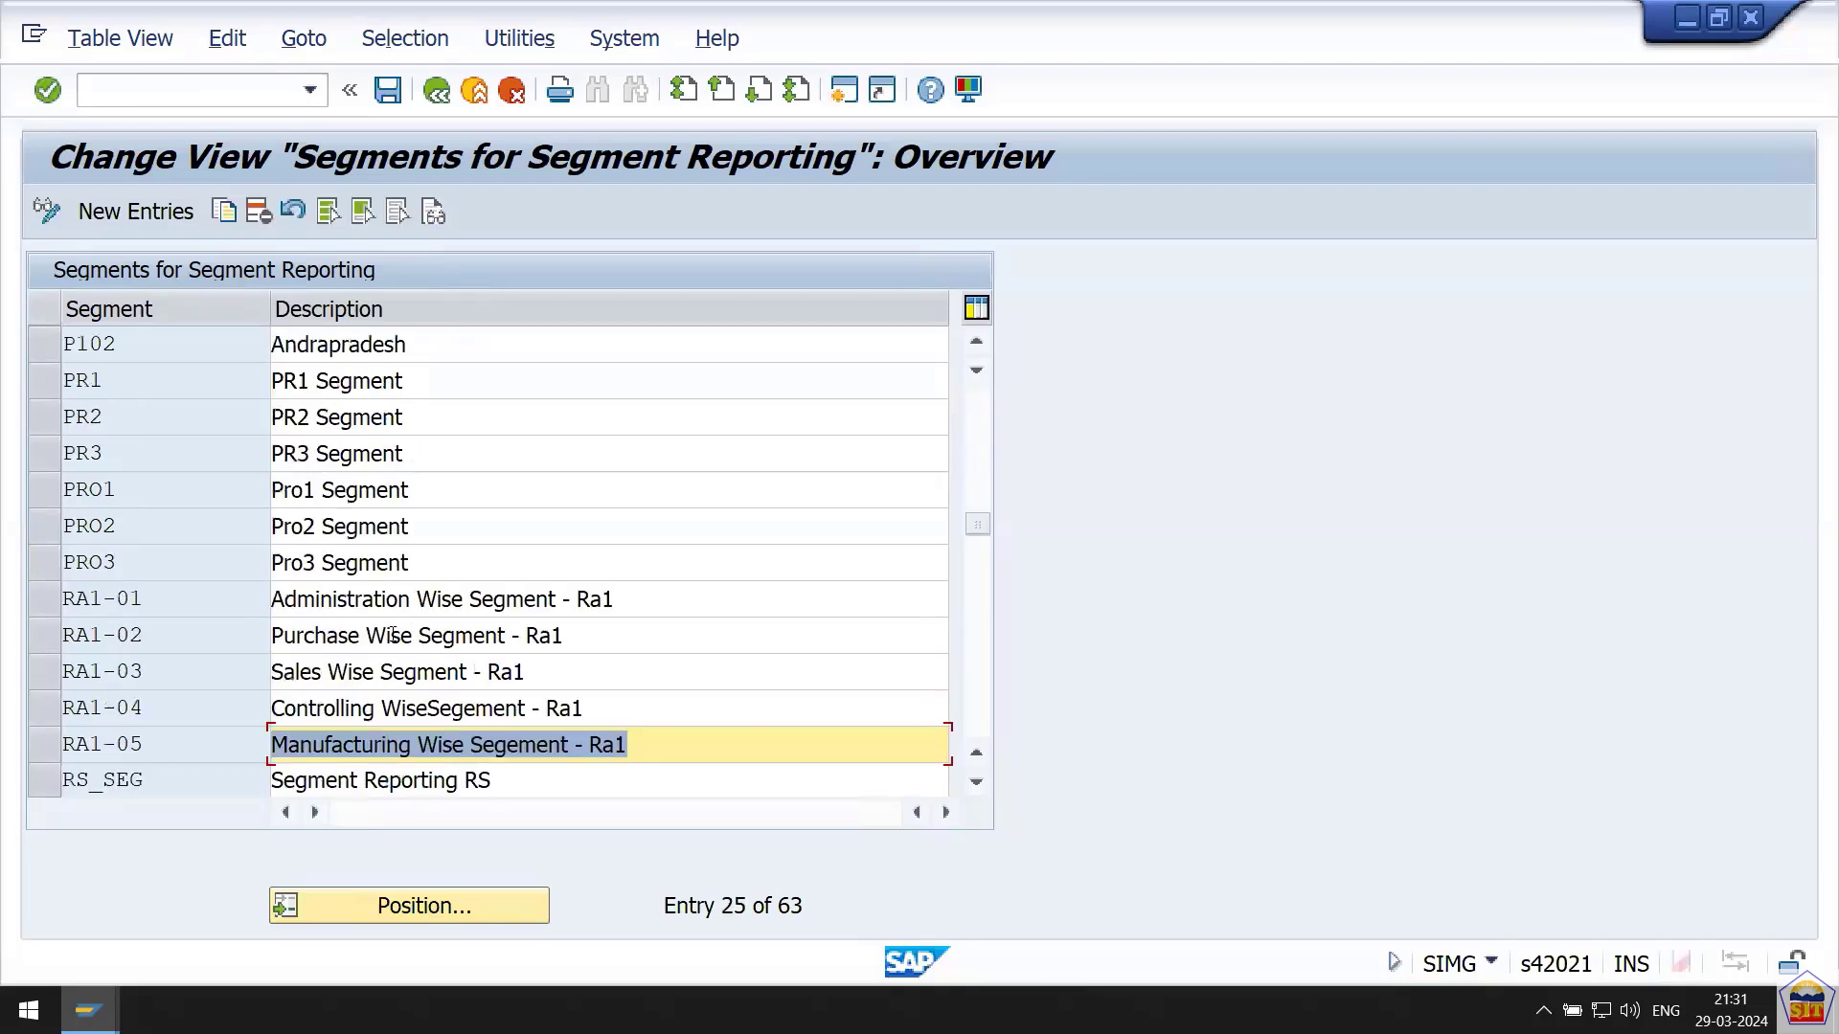
key(Page_Up)
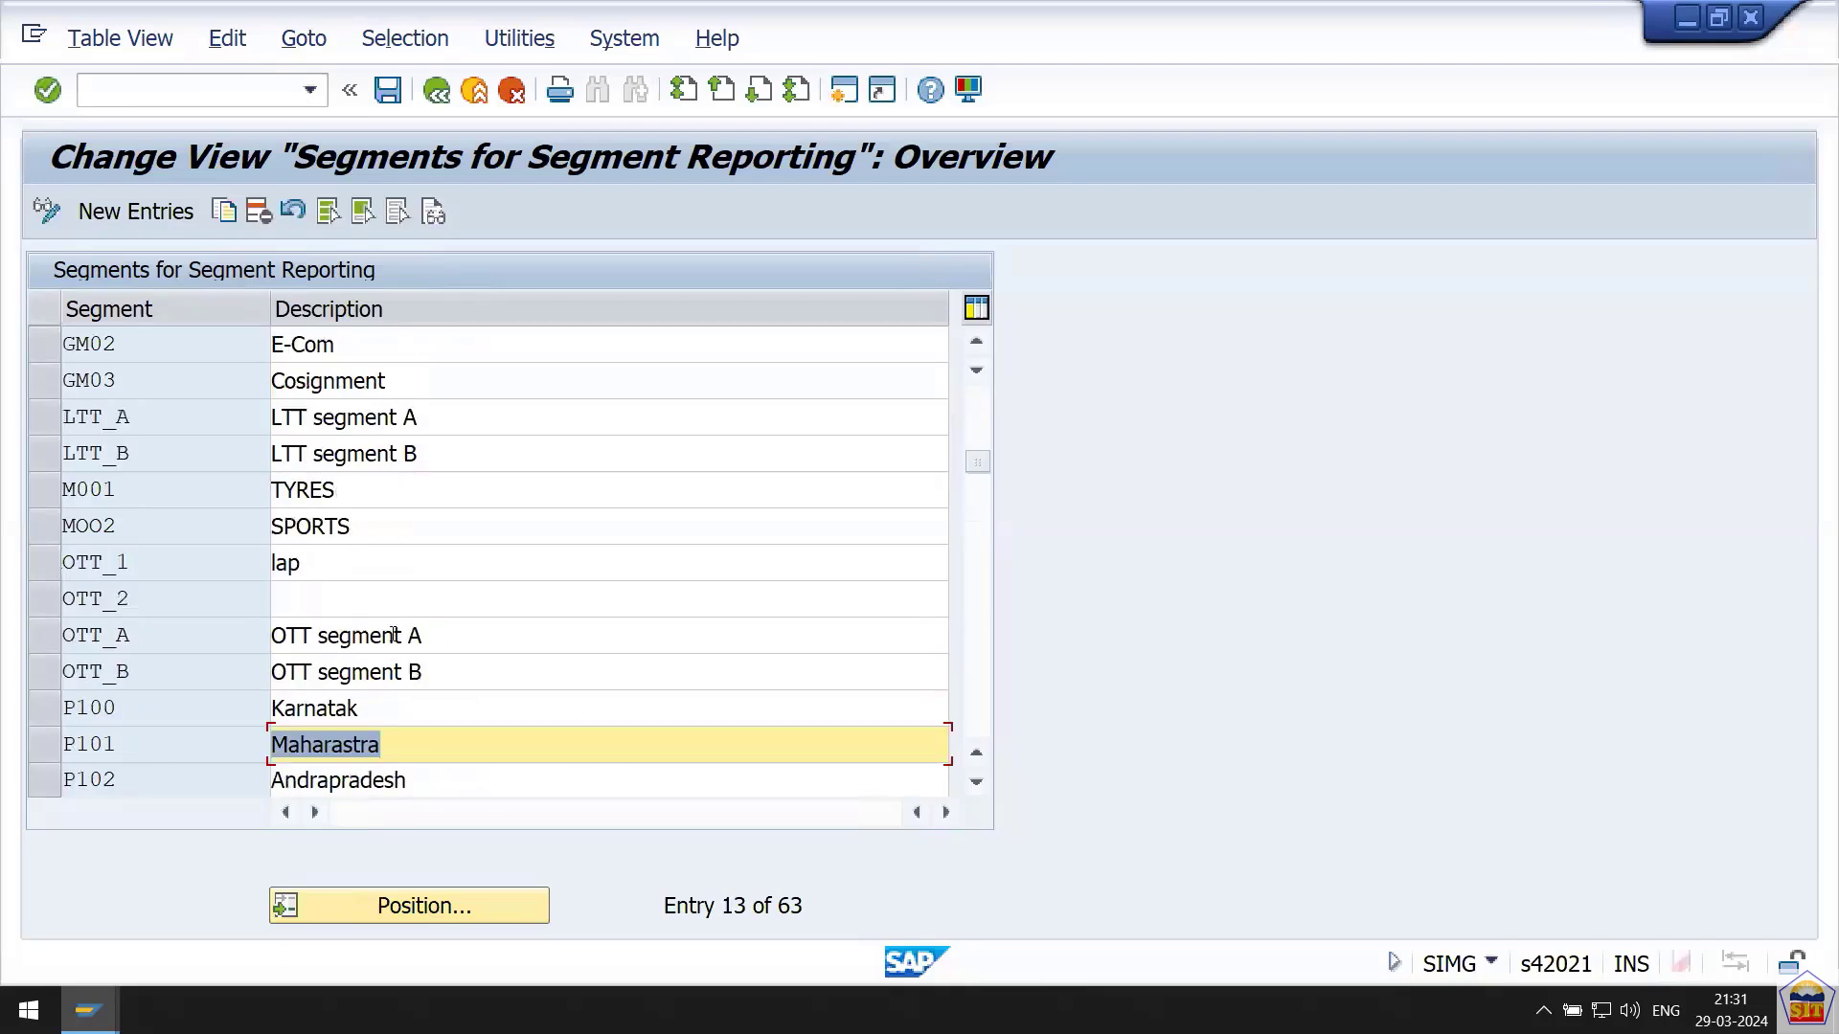
key(Page_Up)
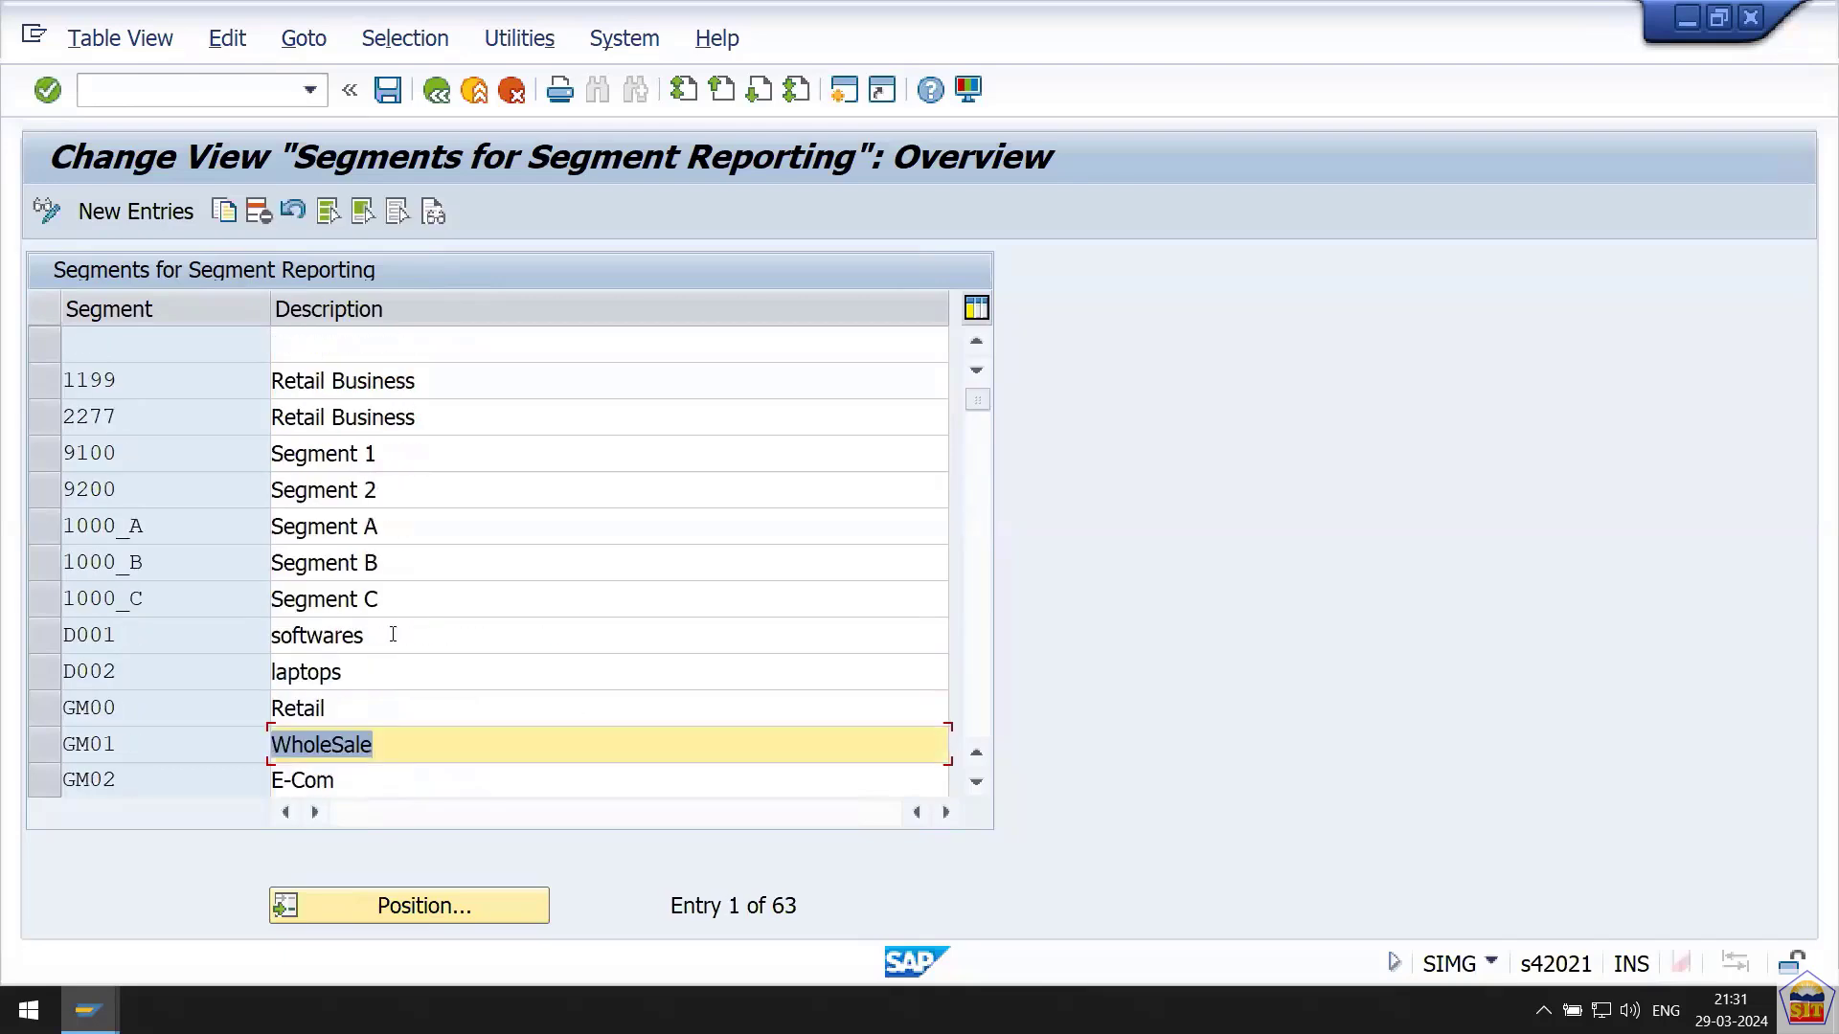
Create a new segment entry 22661 with the description Retail Business.
click(158, 212)
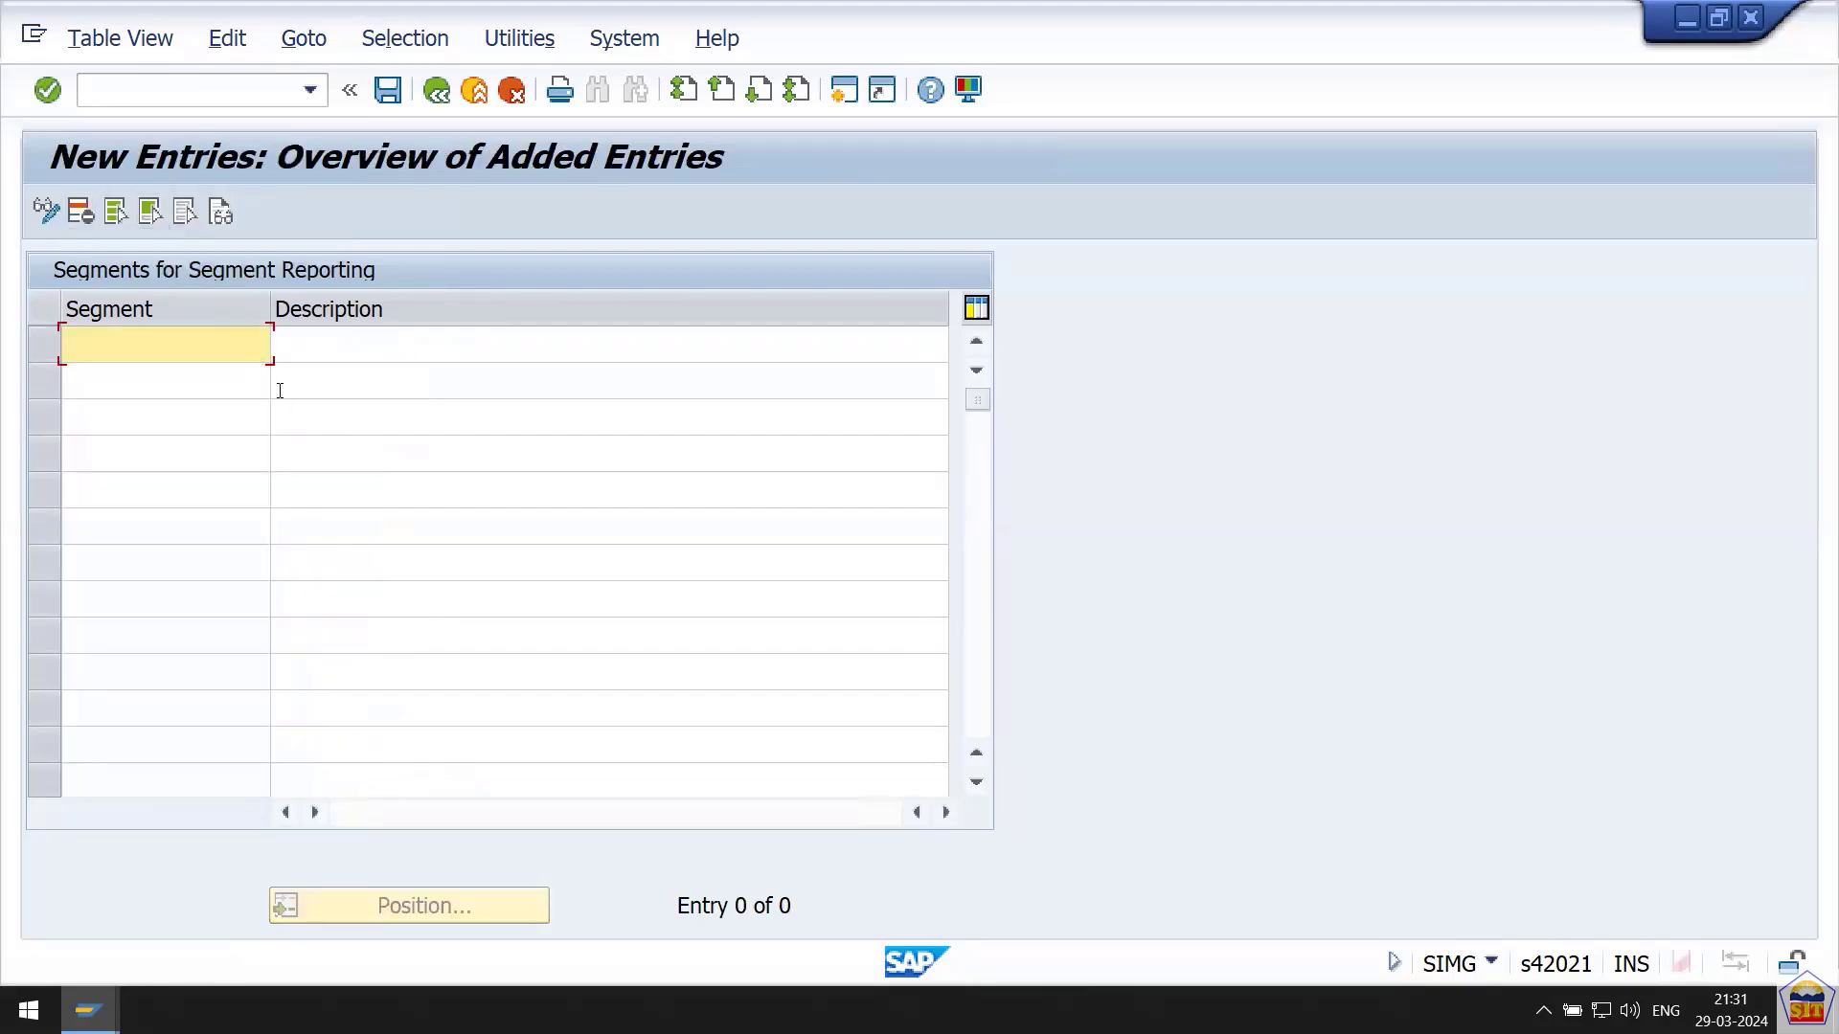
text(22661)
key(Tab)
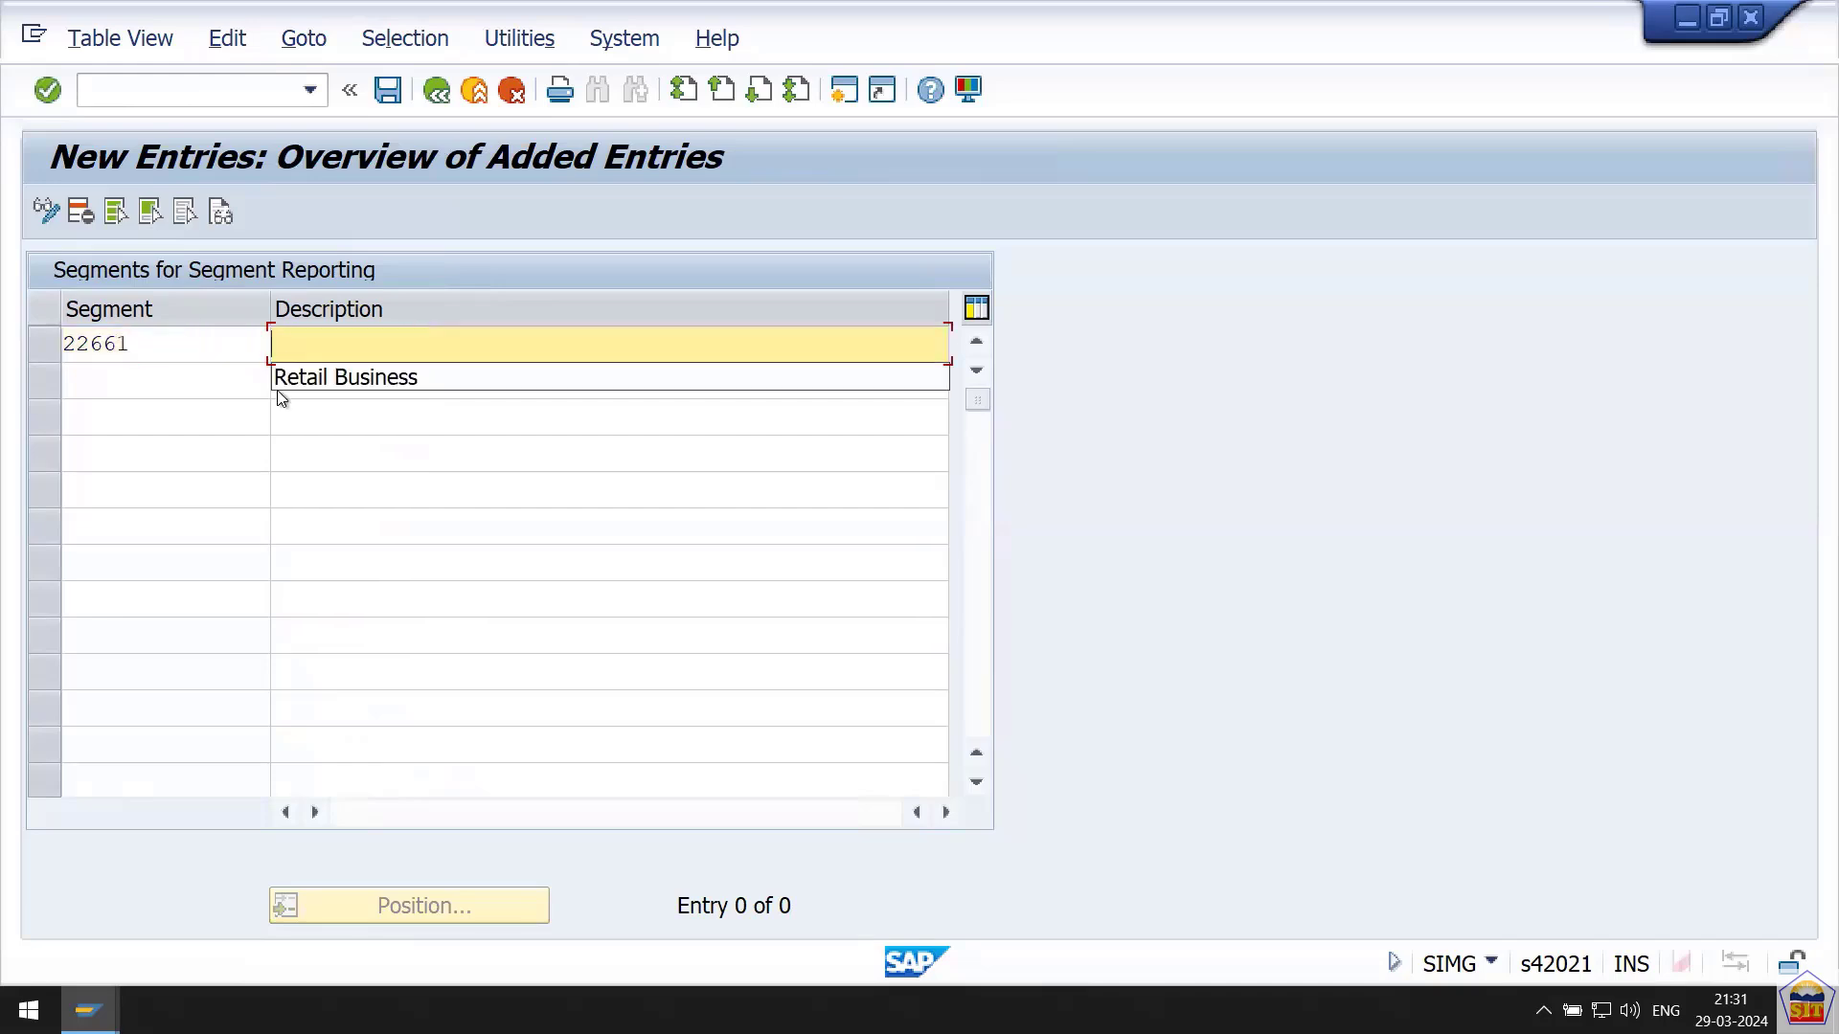
click(281, 393)
Add a second segment 22662 with the description Wholesale Business.
text(22)
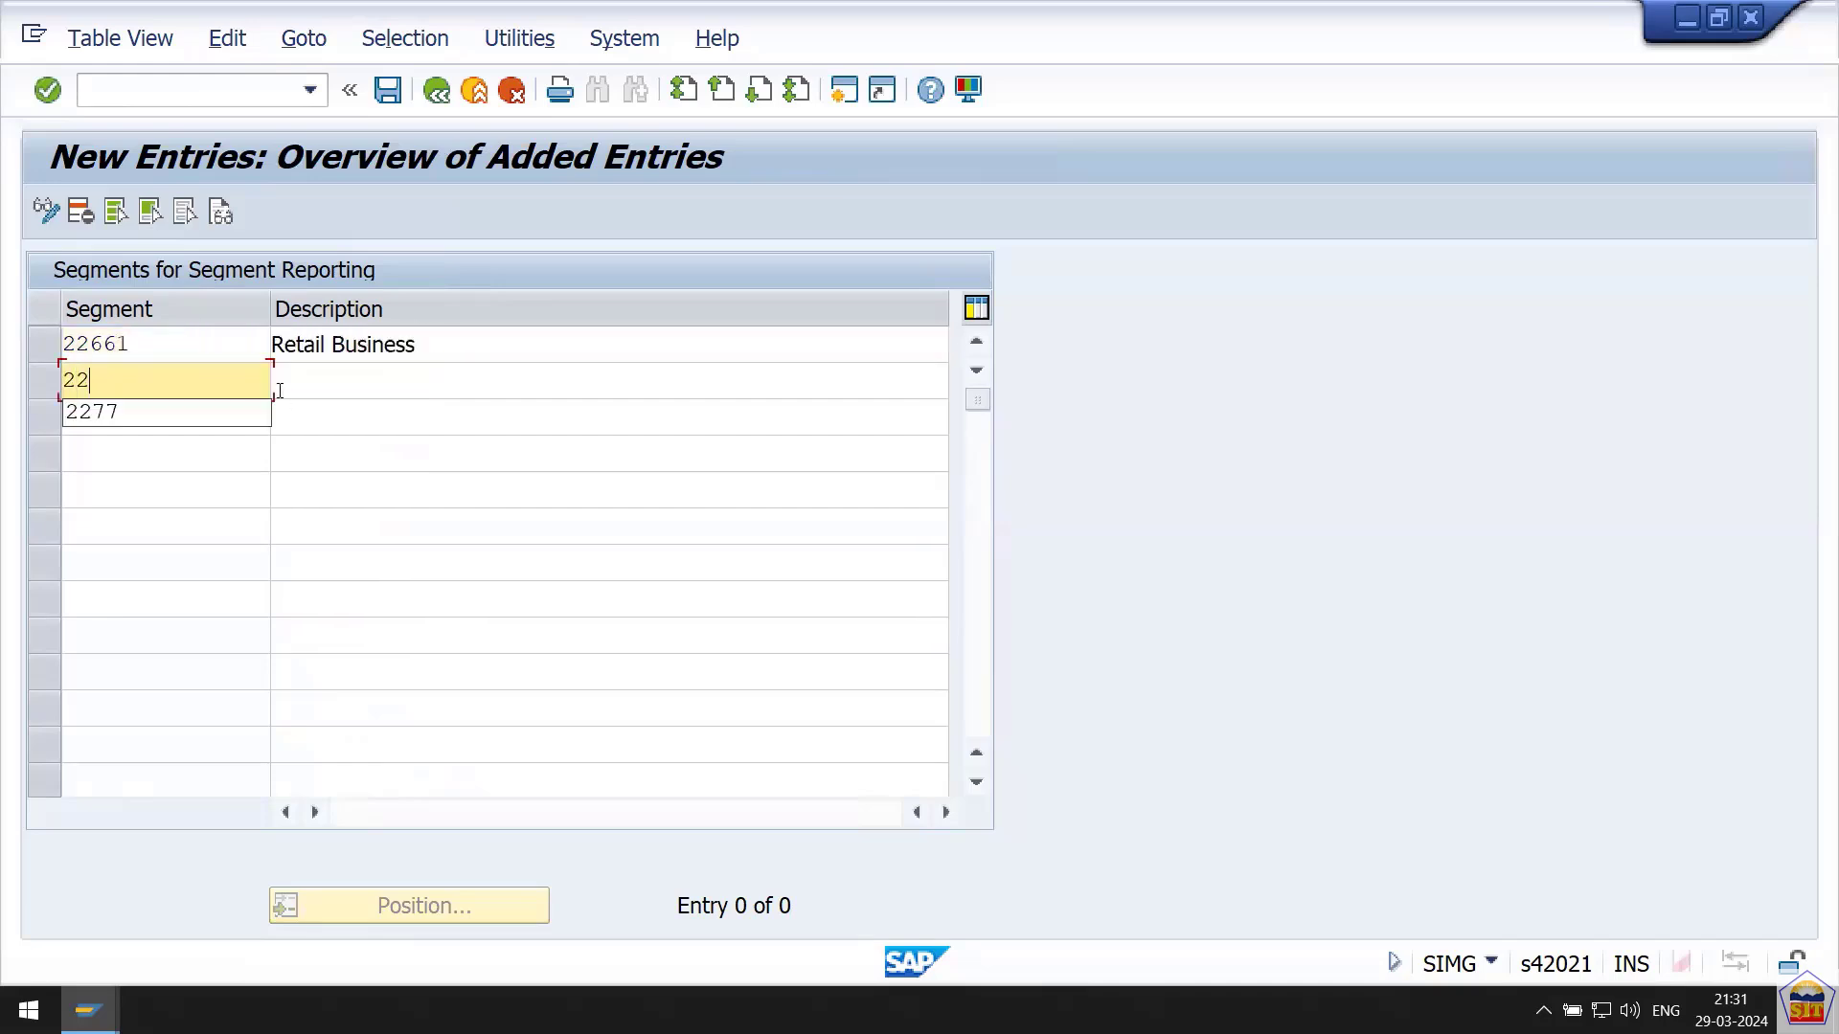
text(662)
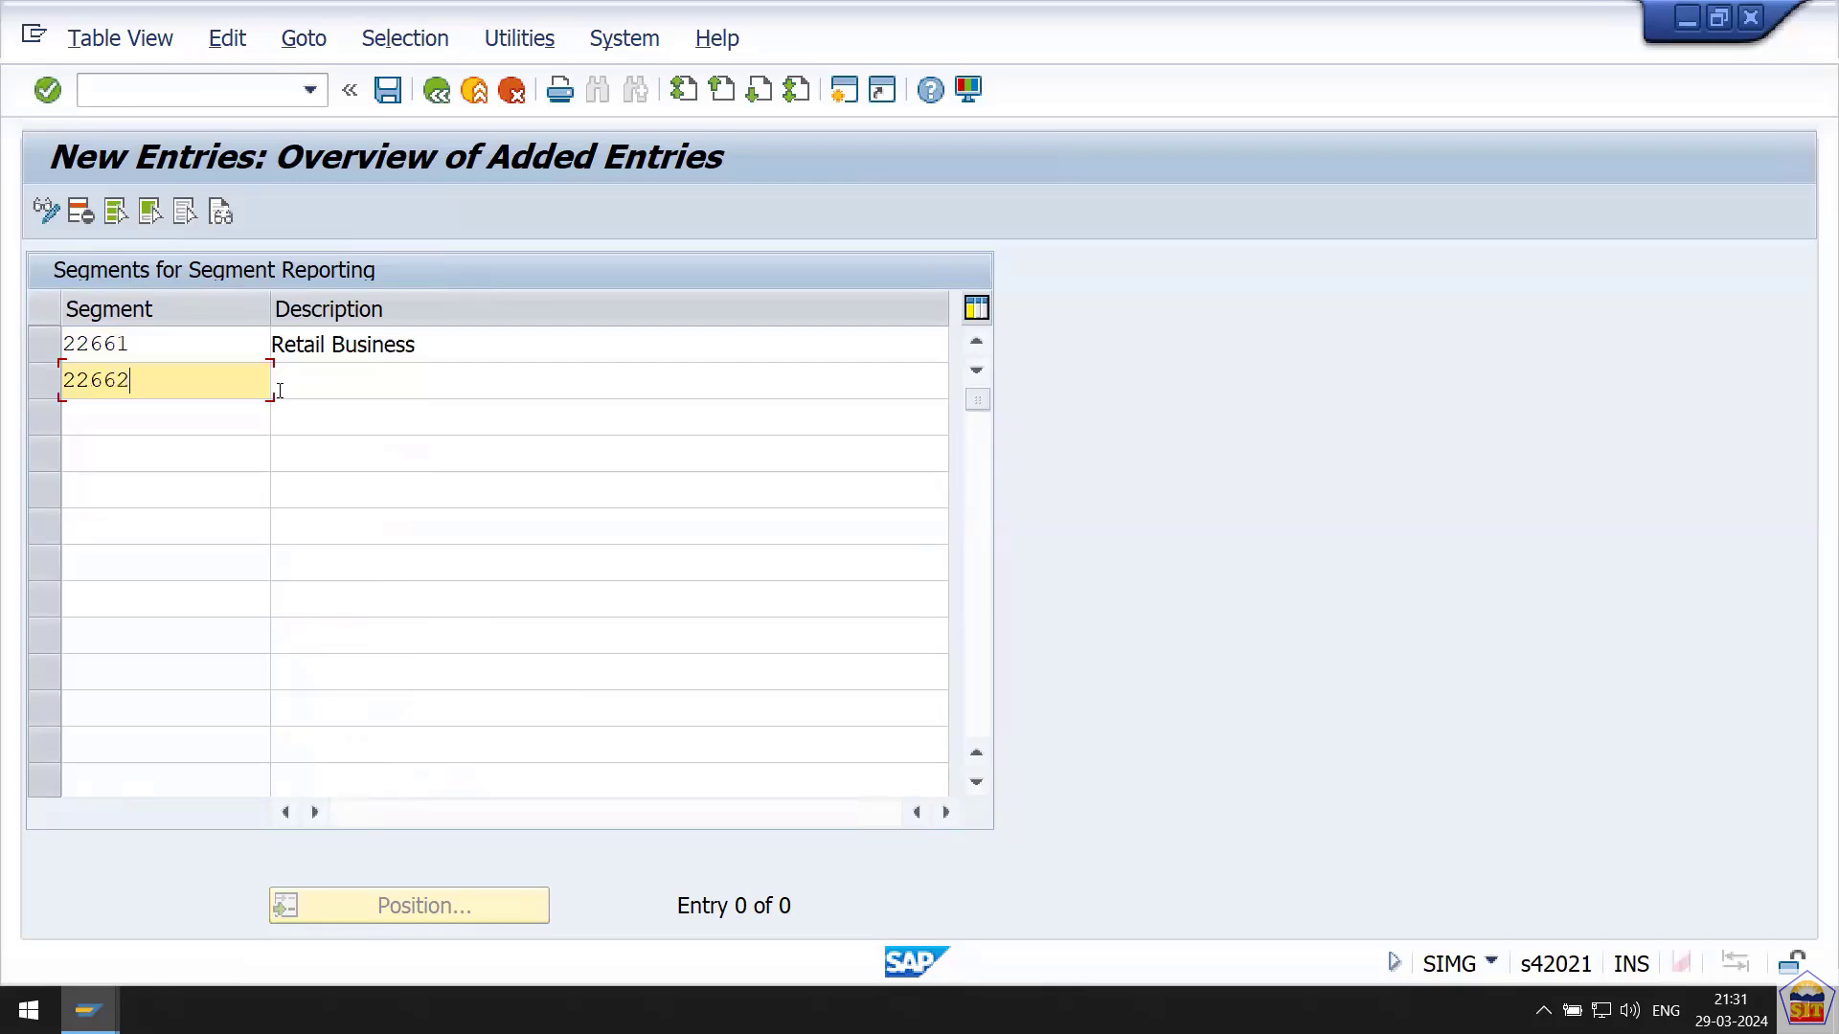
key(Tab)
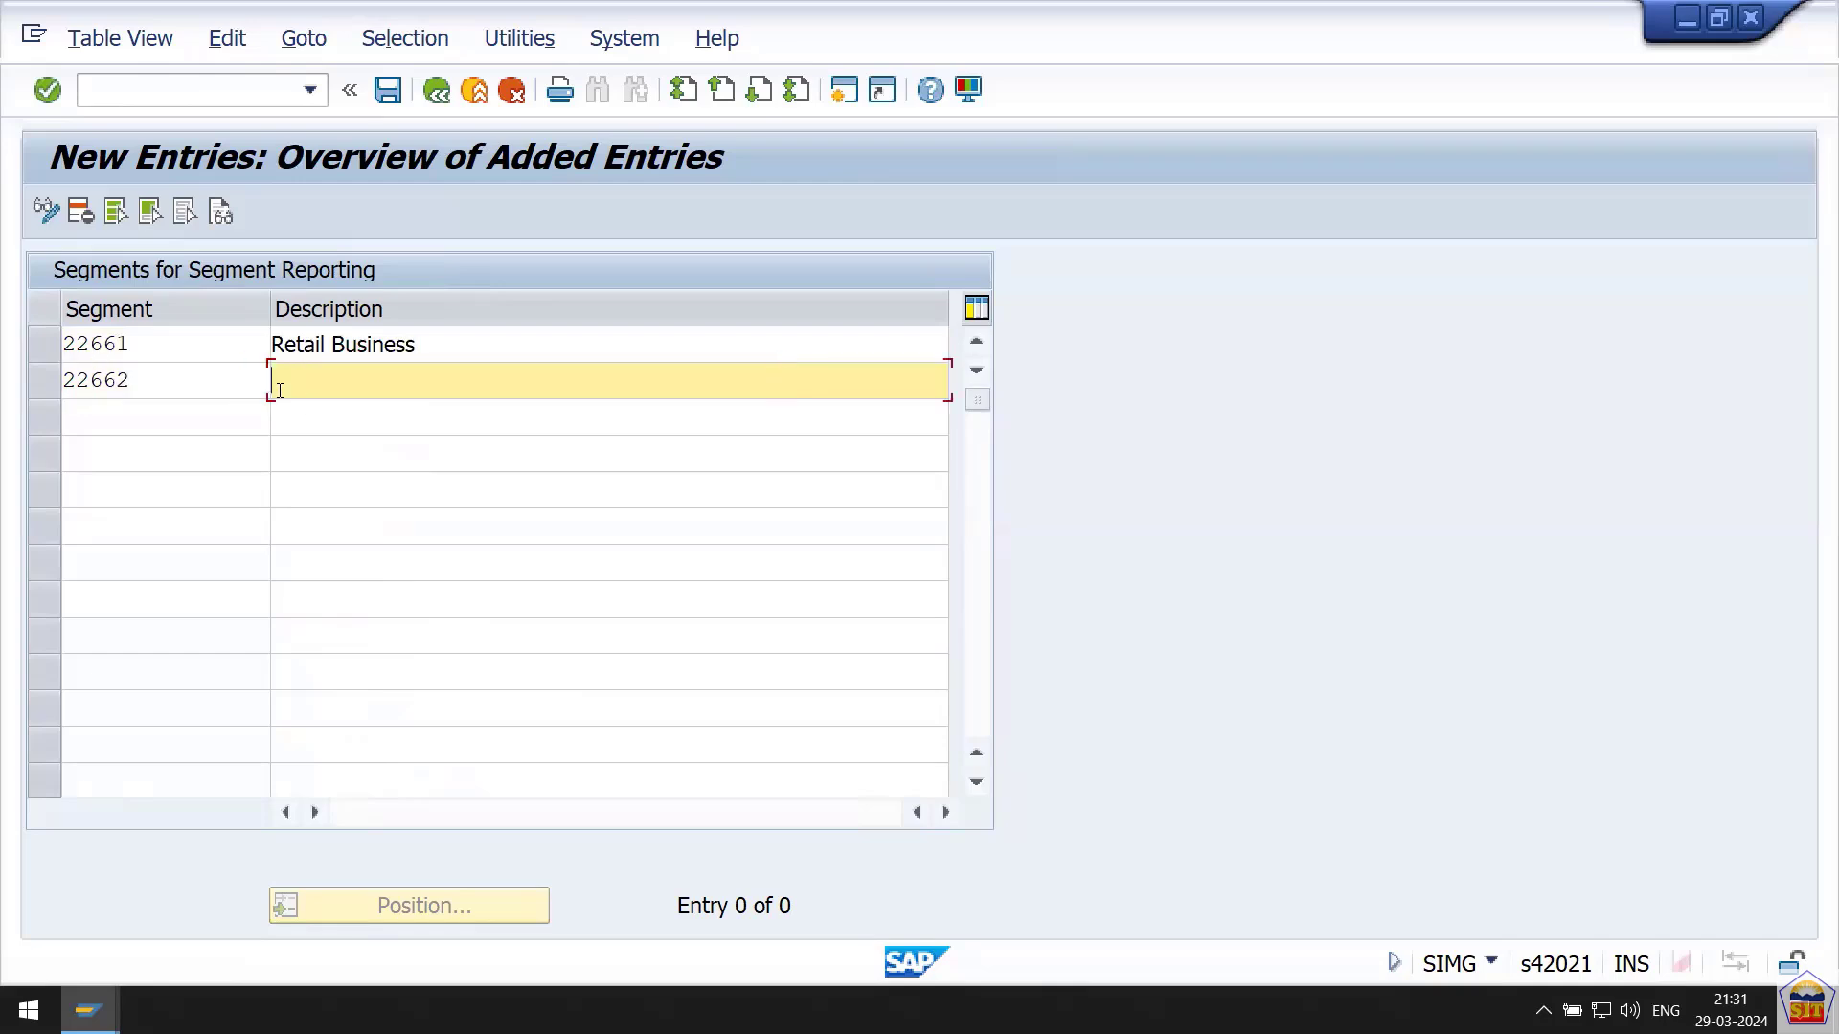
text(Wholesale Business)
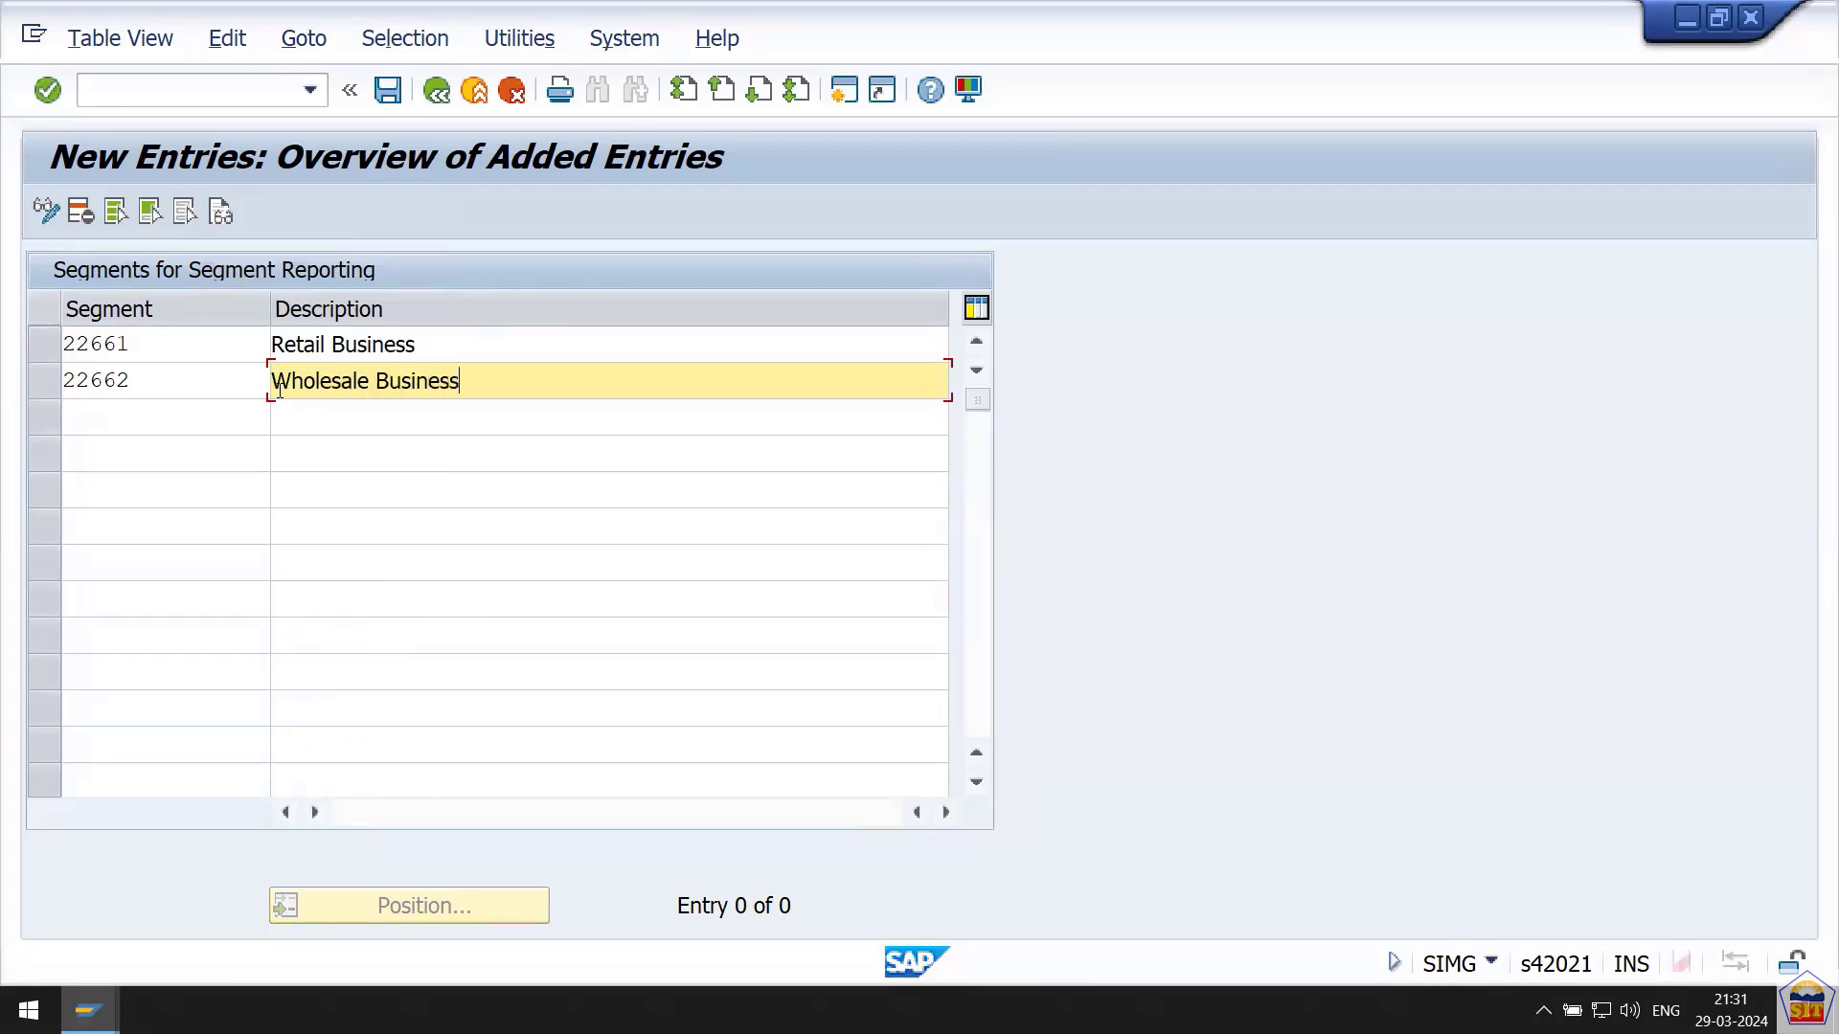
Save the new segment entries and return to the segment overview.
key(Return)
key(ctrl+s)
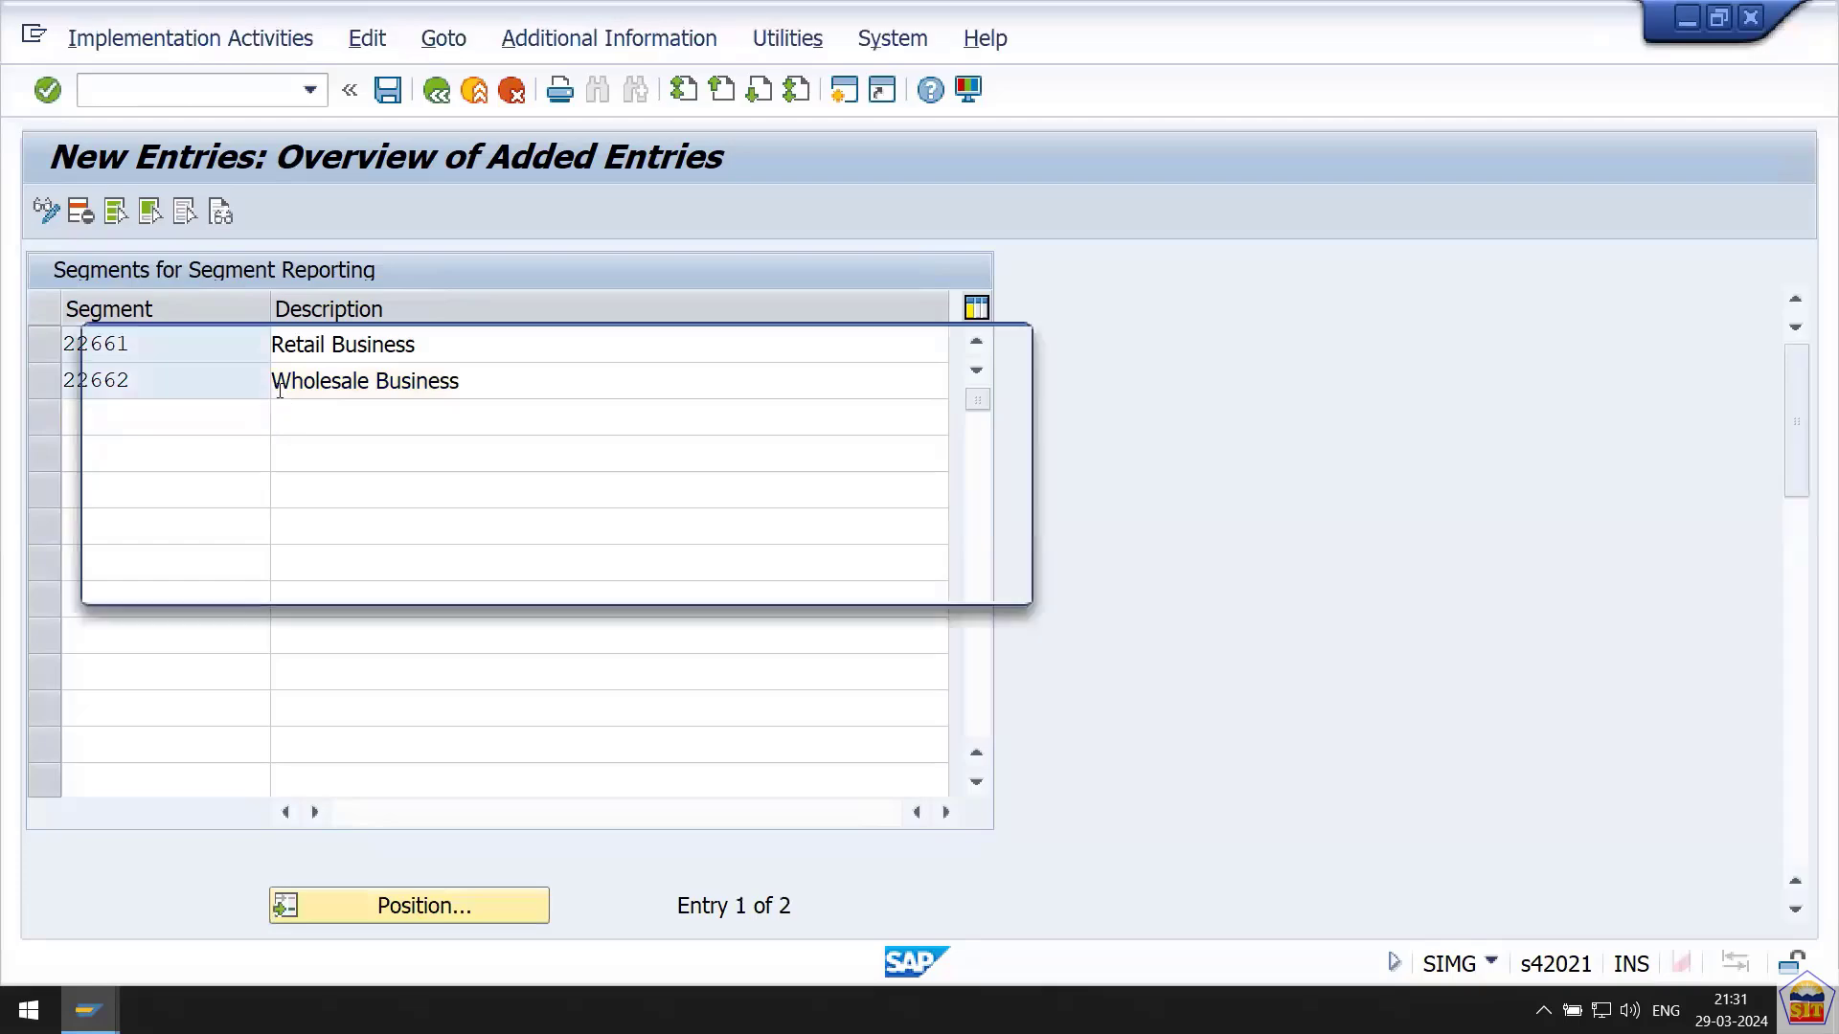
key(Return)
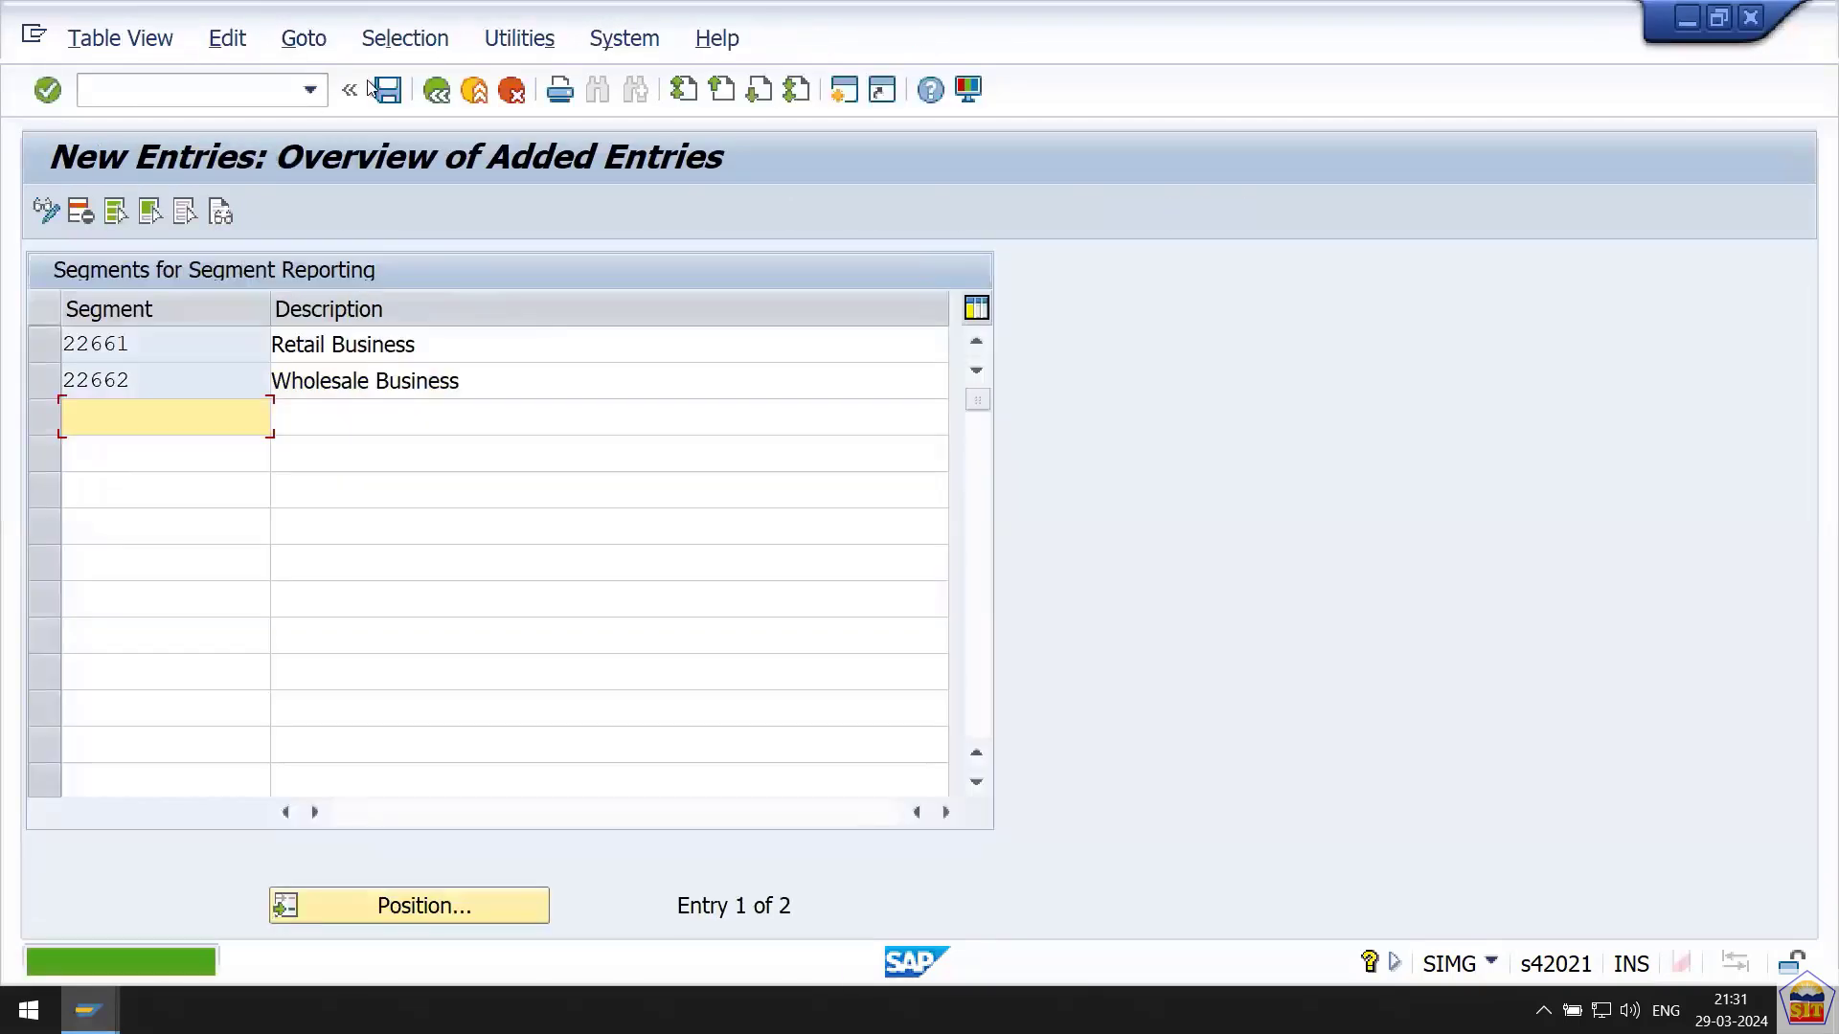
click(438, 92)
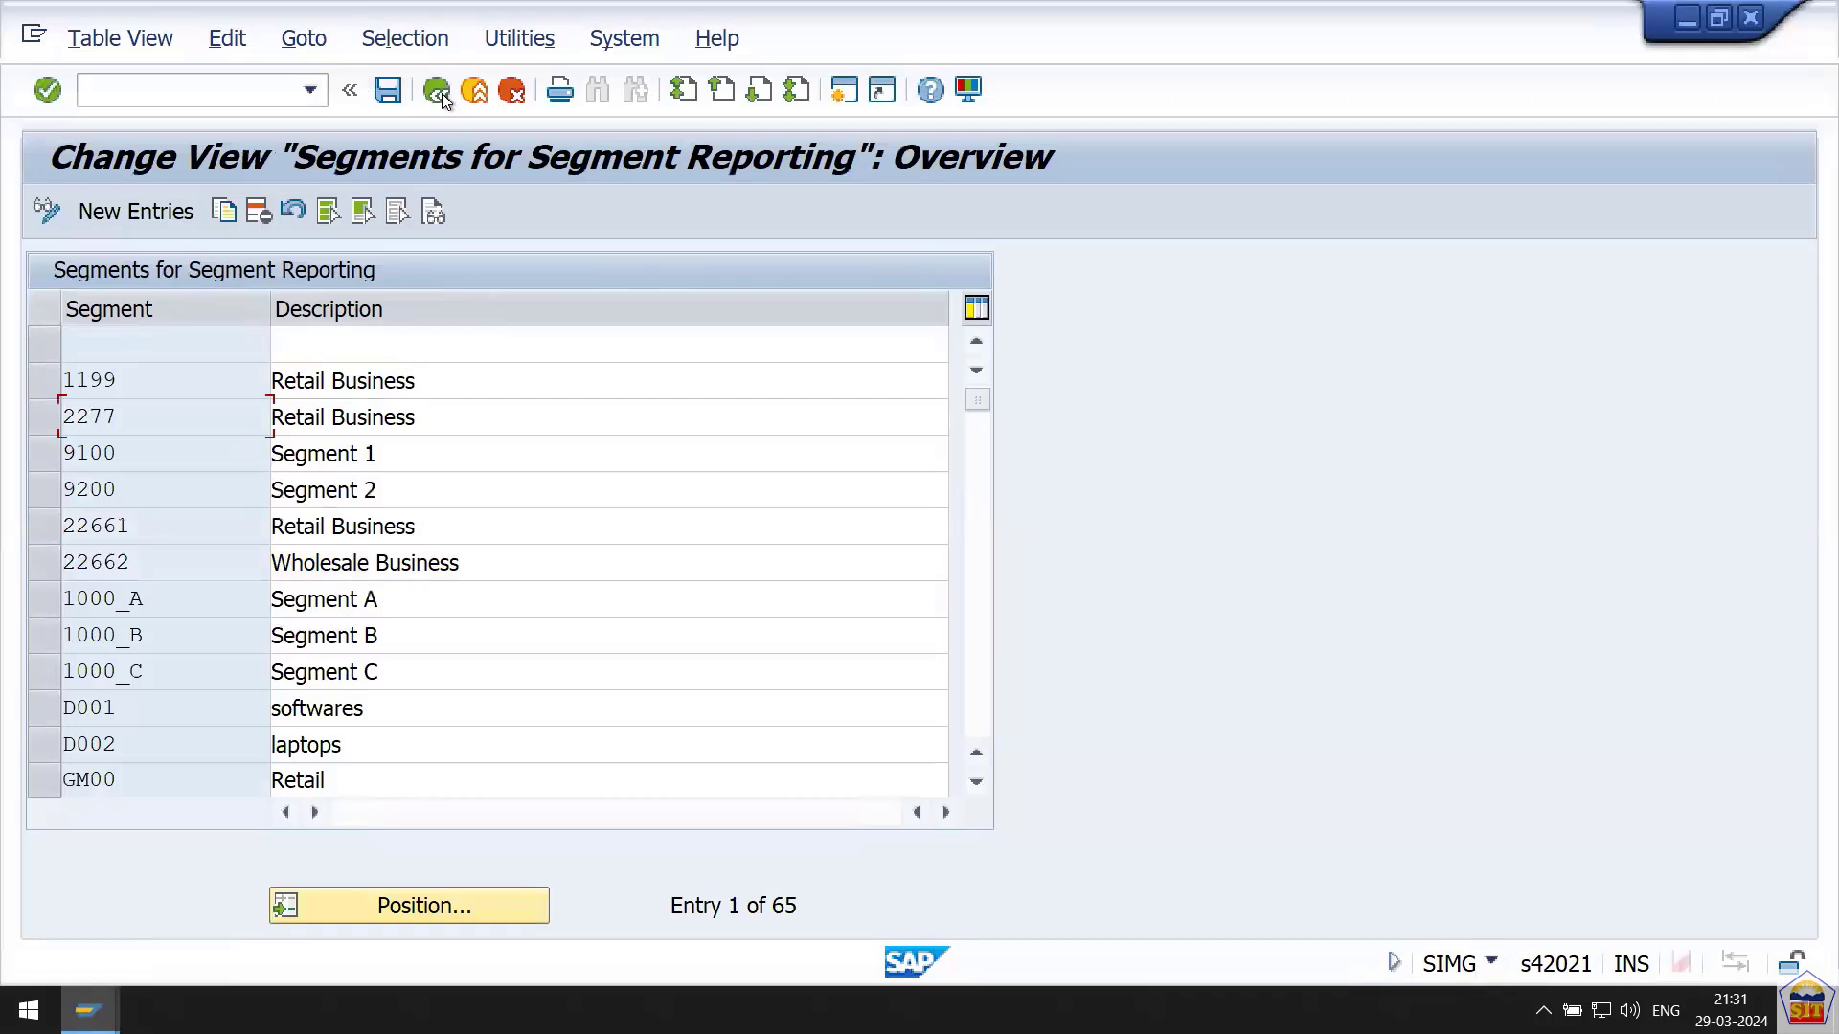
Switch to the basic settings notes in Word and copy transaction code 0KE5 from the Step 21 heading.
mouse_move(556, 13)
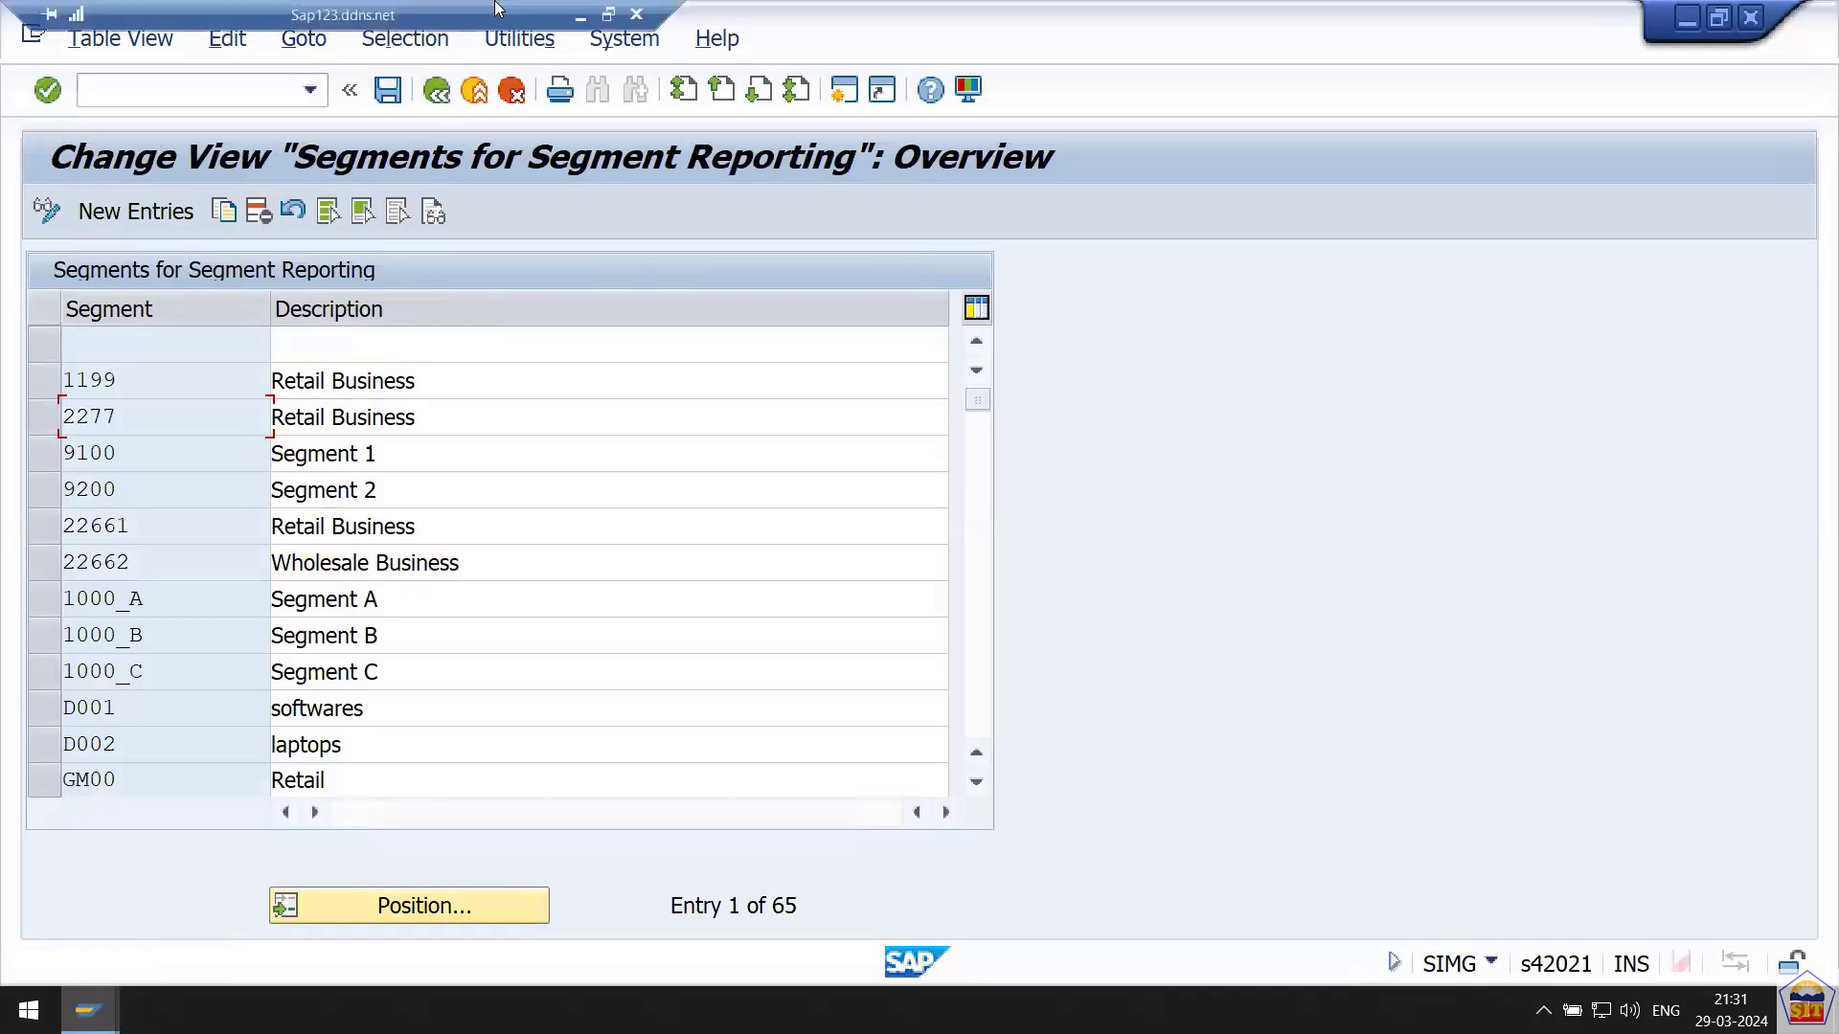
click(582, 17)
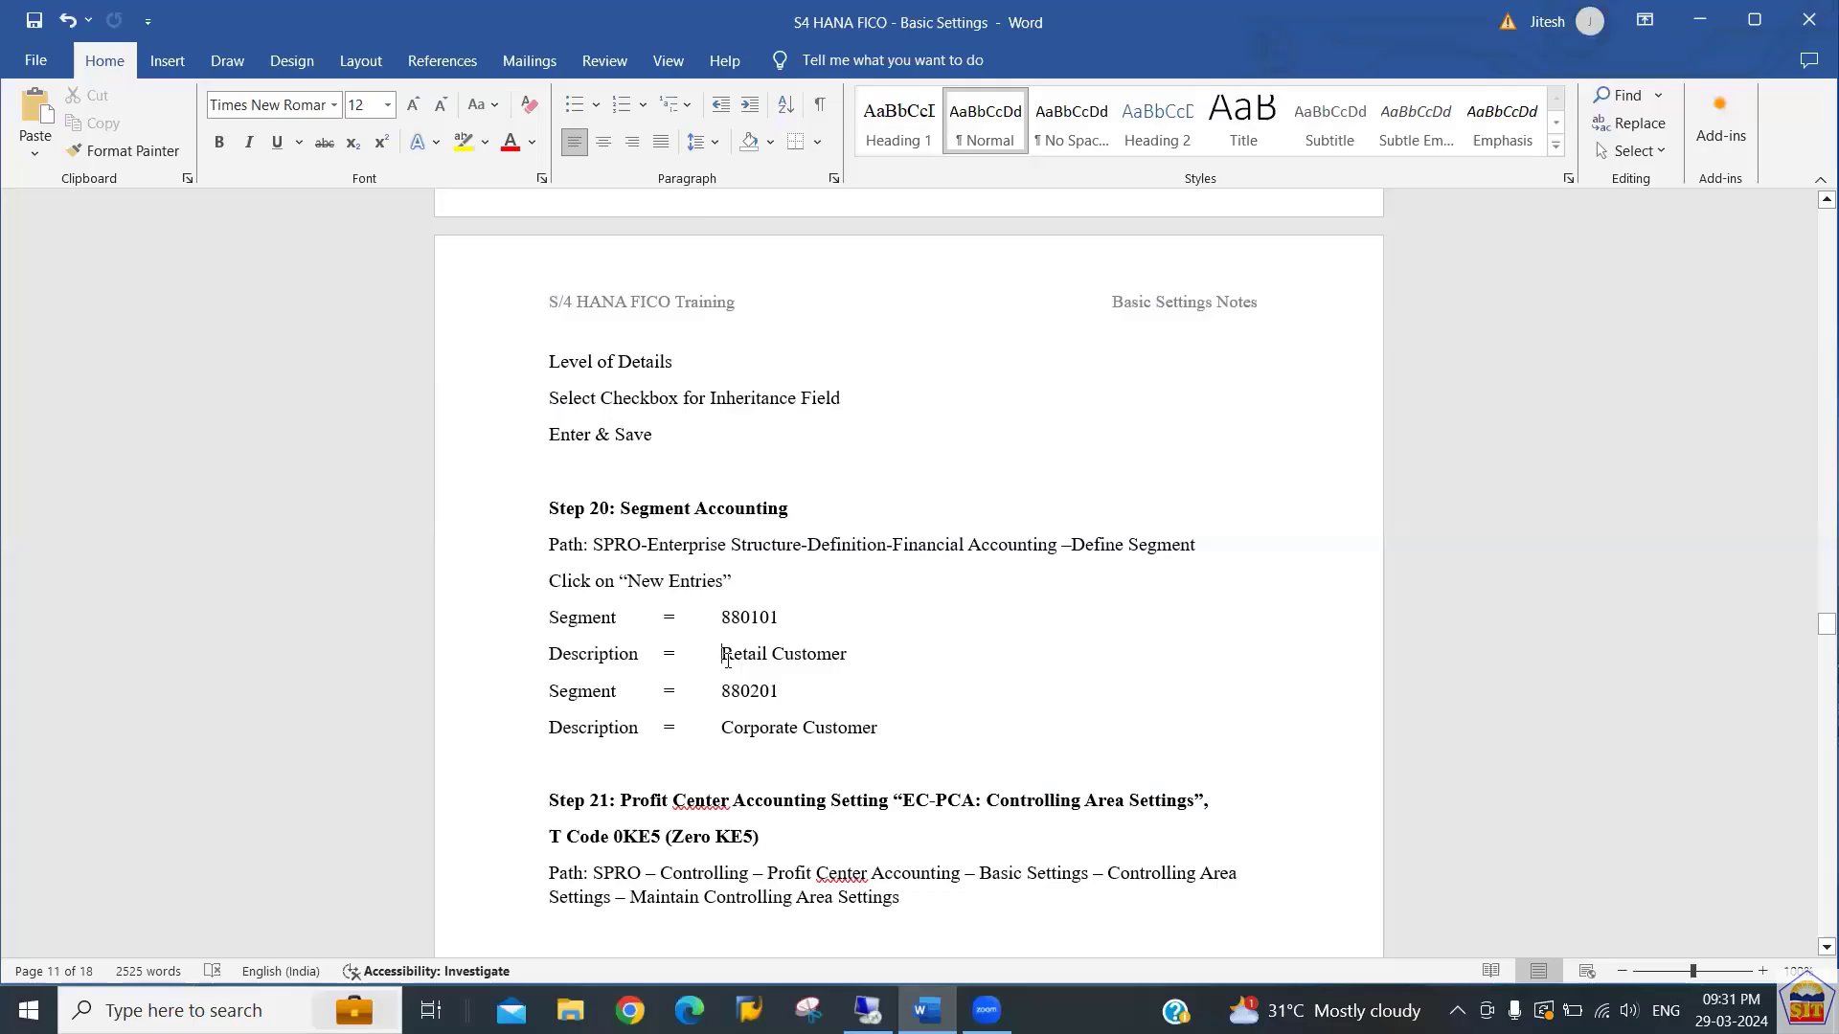
key(Down)
scroll(728, 659, down, 3)
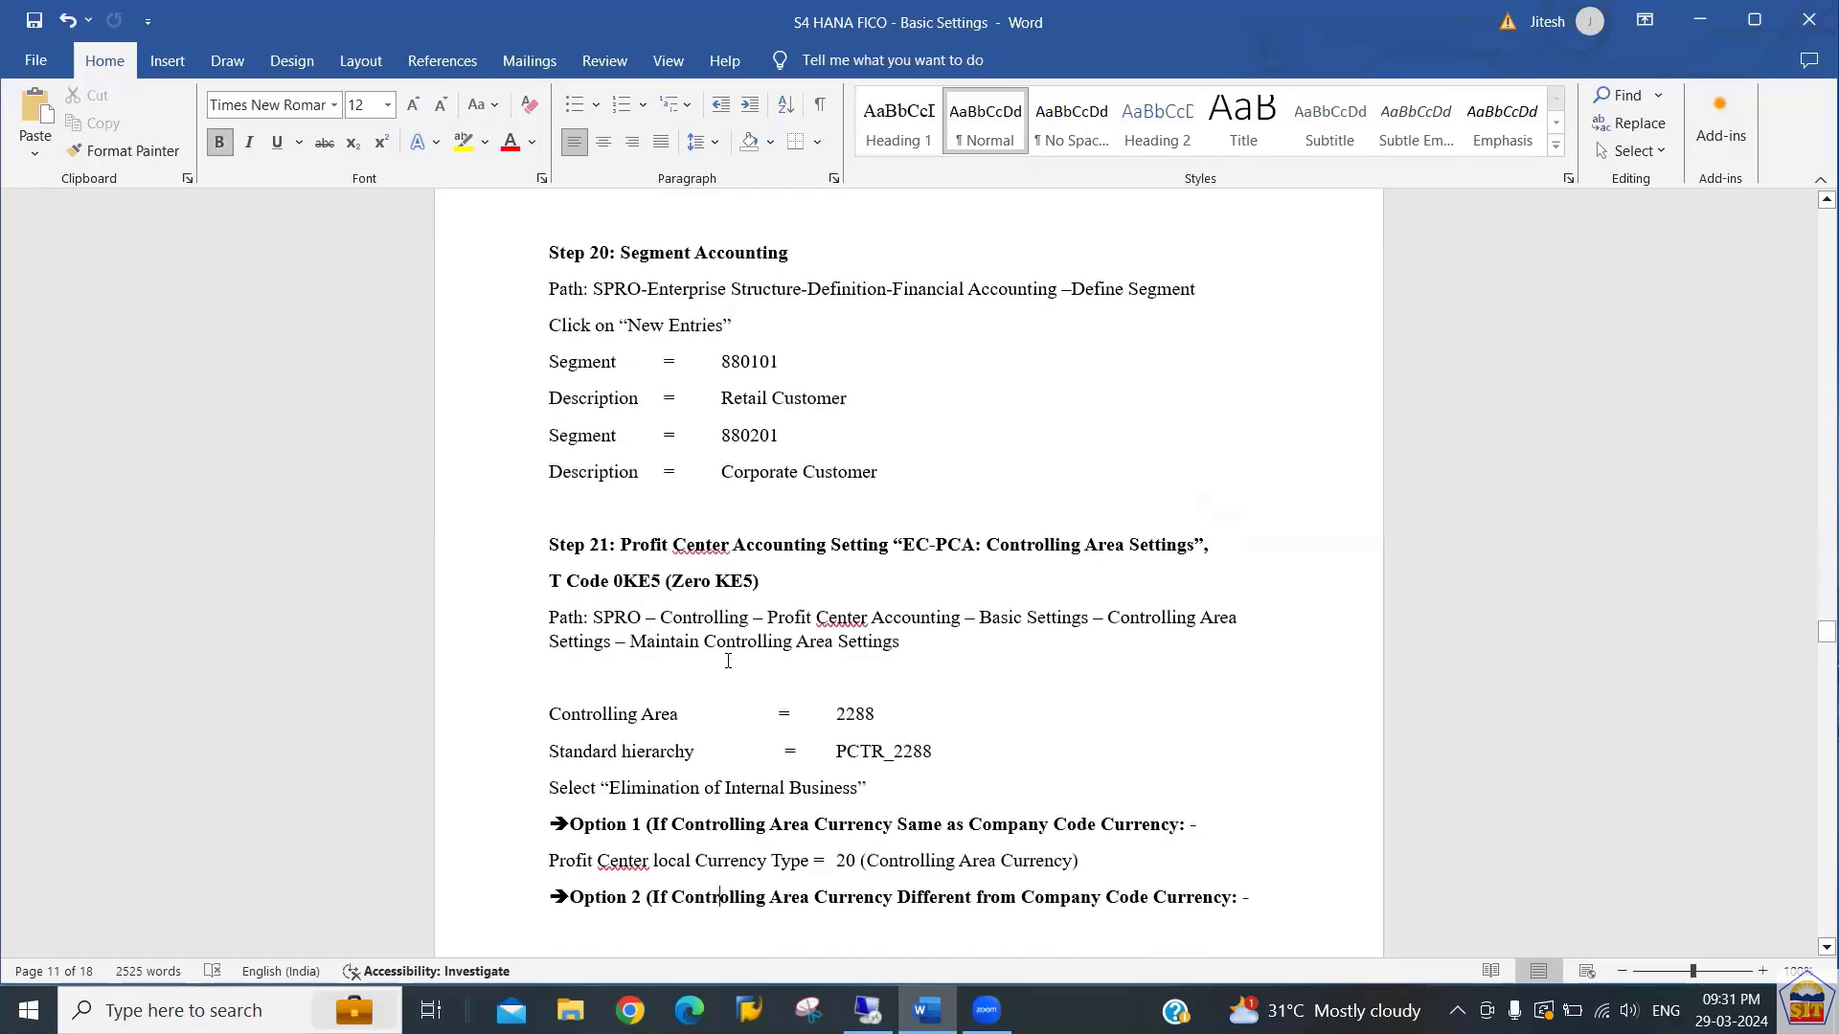
key(Down)
key(Right)
key(Right)
key(Right)
key(Right)
key(Right)
key(Right)
key(Right)
key(Right)
key(Right)
key(Right)
key(Right)
key(Right)
key(Right)
key(Right)
key(Right)
key(Right)
key(Right)
key(Down)
key(Left)
key(Left)
key(Left)
key(Left)
key(Left)
key(Left)
key(Left)
key(Left)
key(Left)
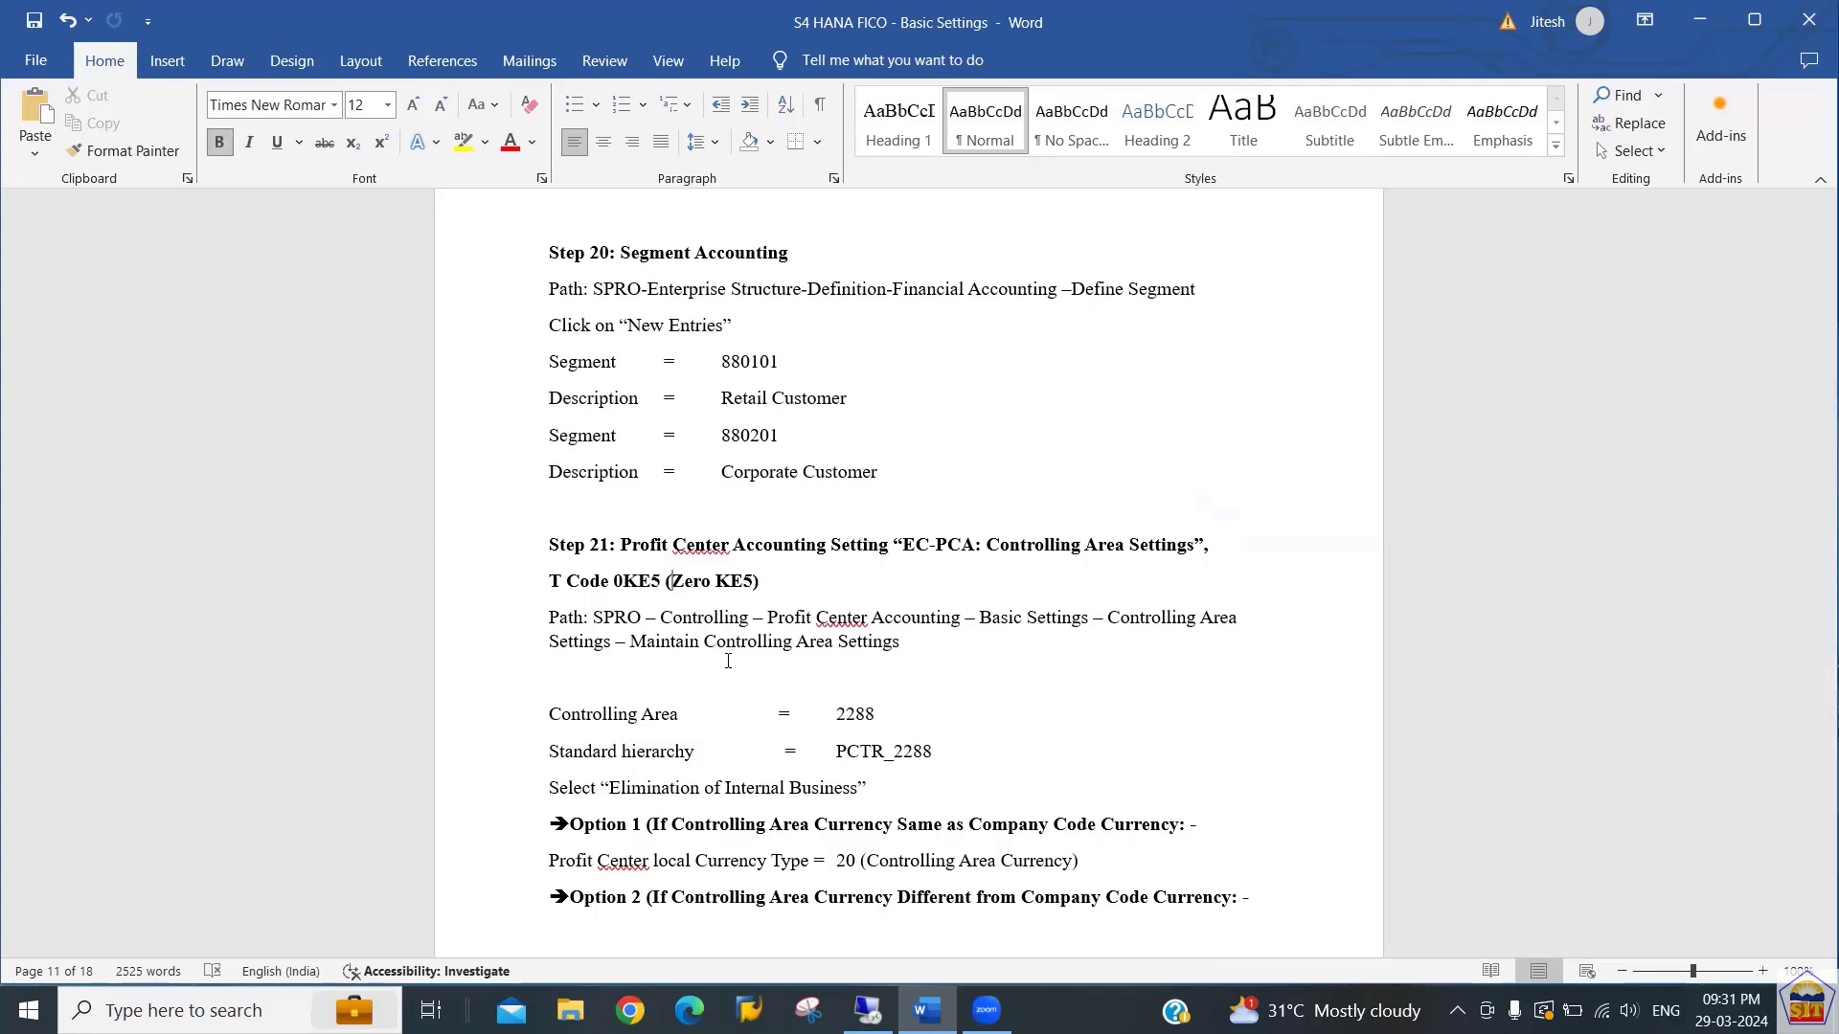
key(shift+Left)
key(shift+Left)
key(shift+Left)
key(shift+Left)
key(ctrl+c)
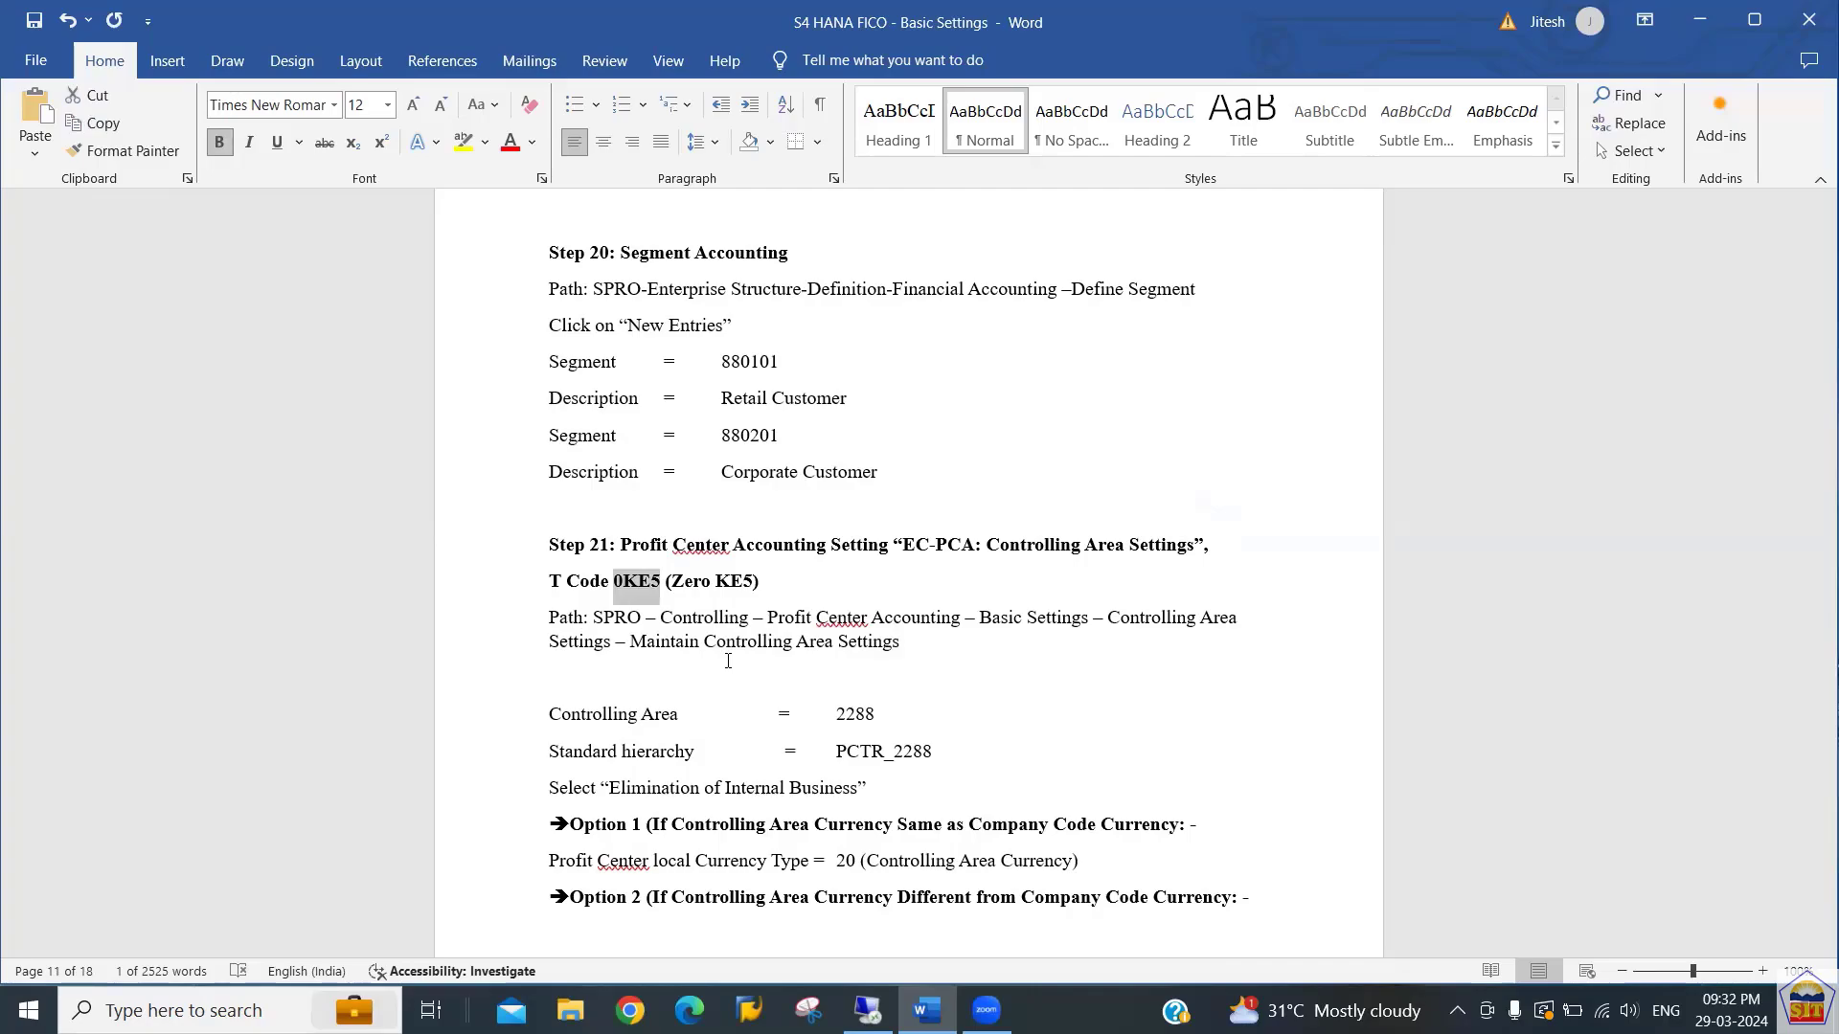
Switch back to SAP, open transaction 0KE5 using the copied code, and check which controlling area is shown.
key(alt+Tab)
click(245, 83)
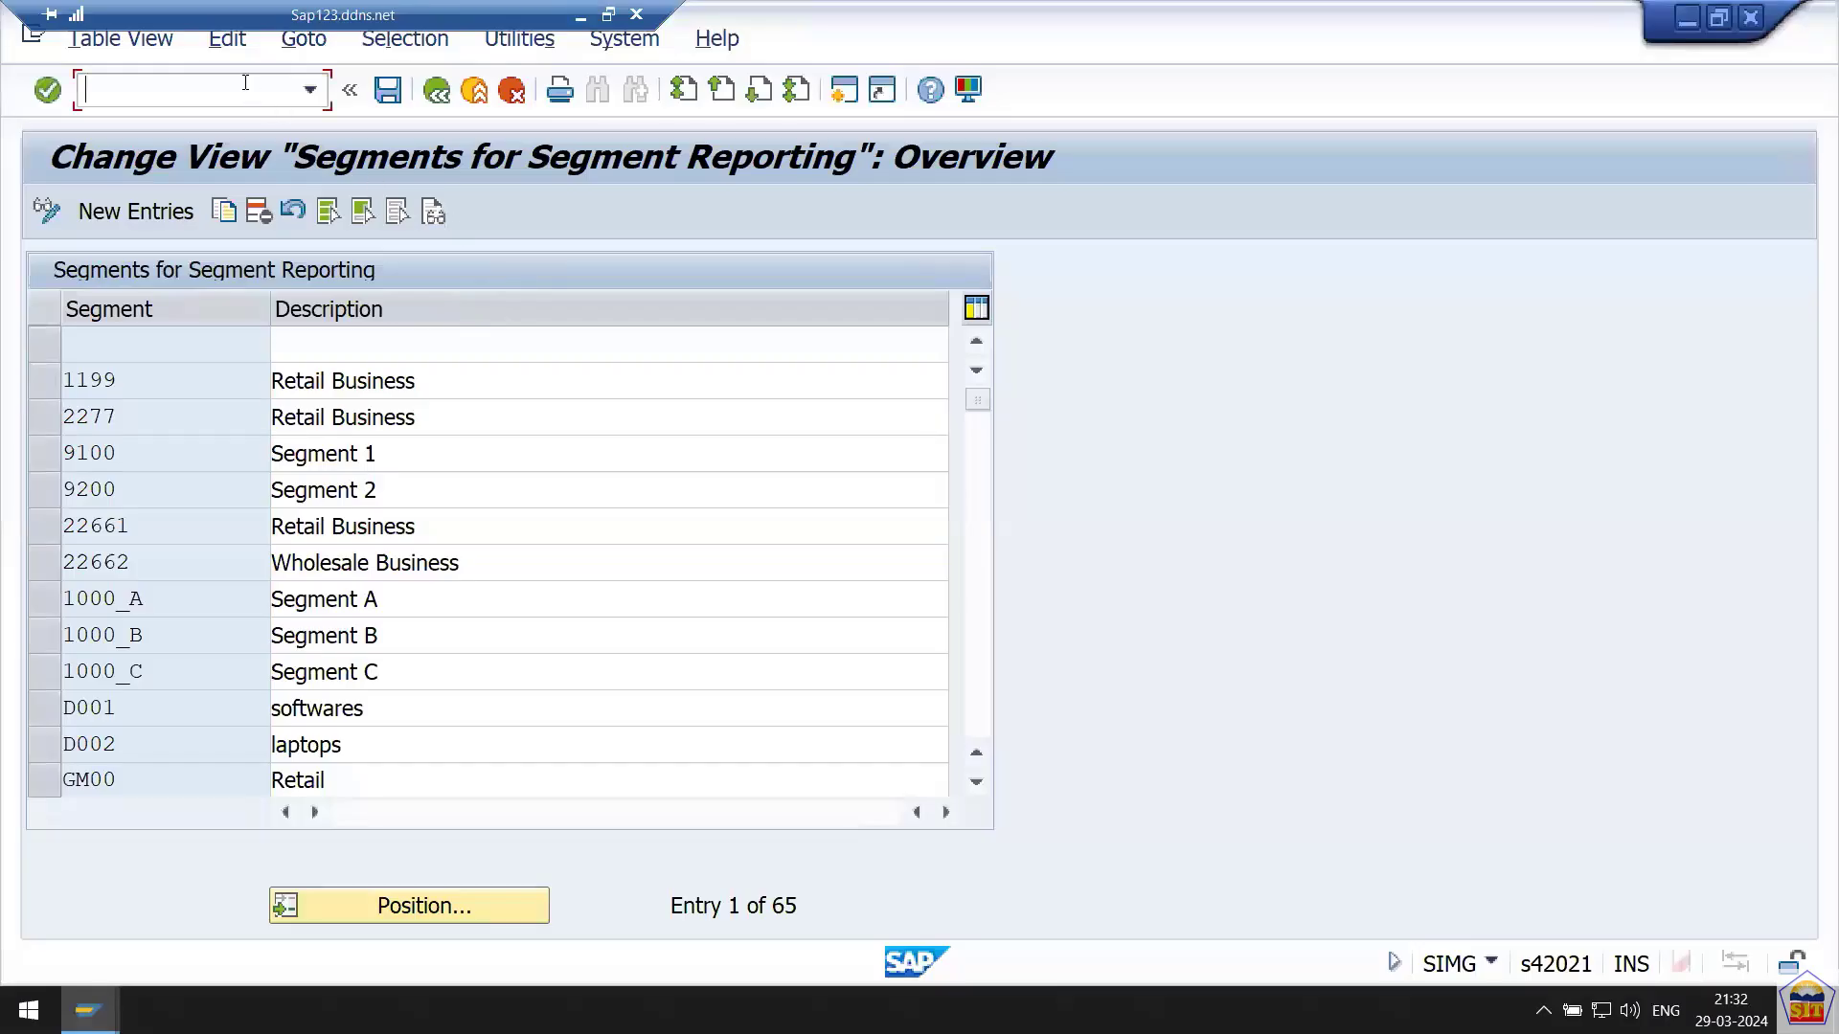
text(/n)
key(ctrl+v)
key(Return)
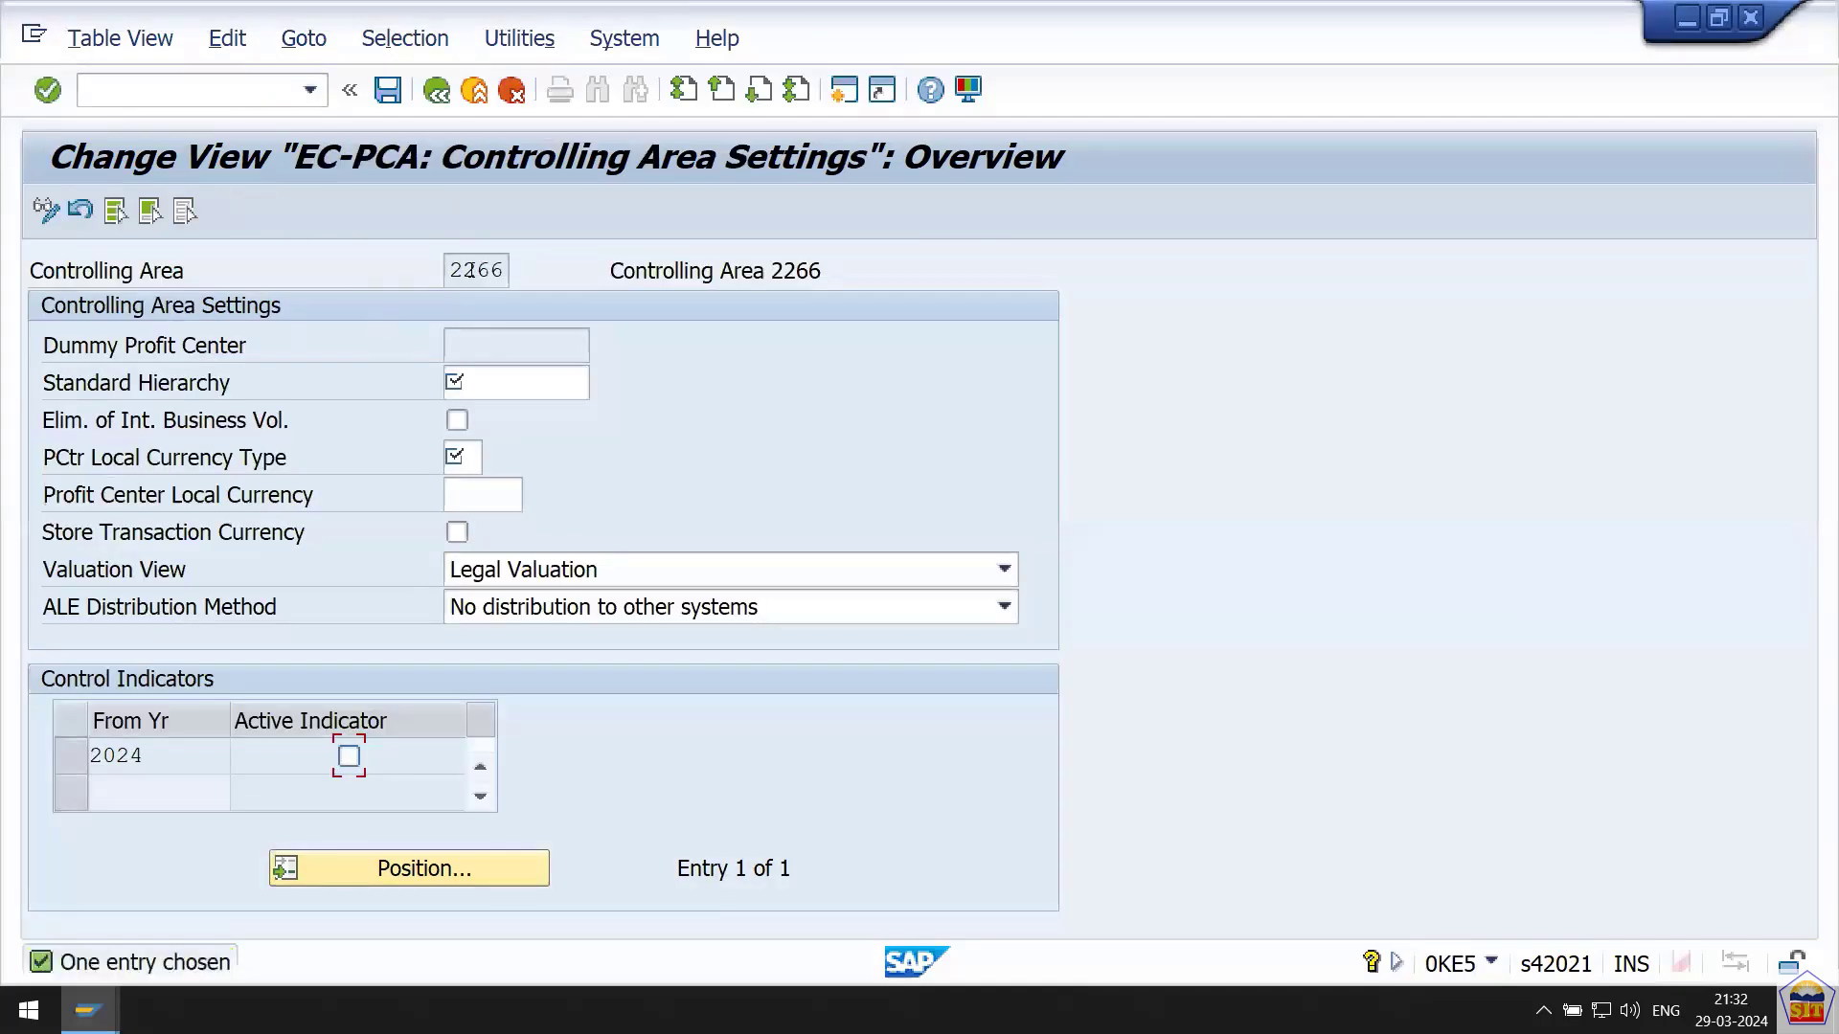
double_click(469, 272)
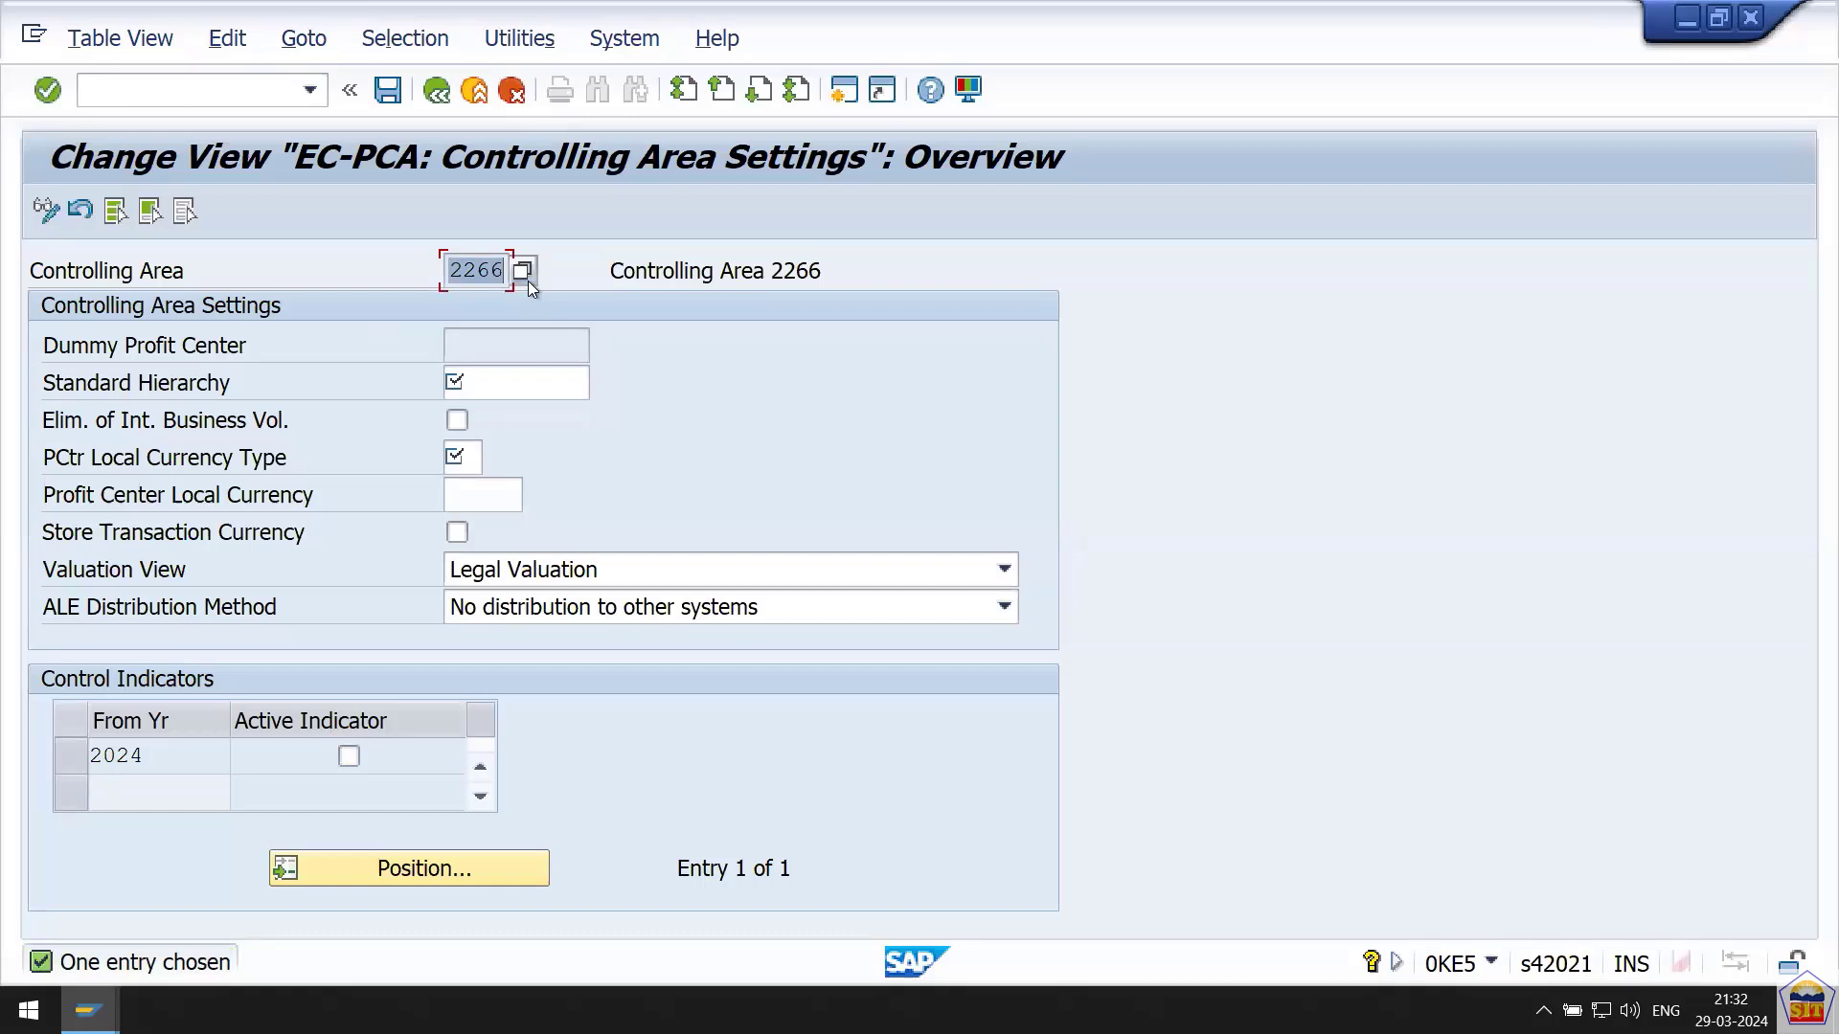
drag(460, 272, 528, 273)
Leave the controlling area settings, run transaction OKKS and confirm 2266 as the controlling area.
click(222, 97)
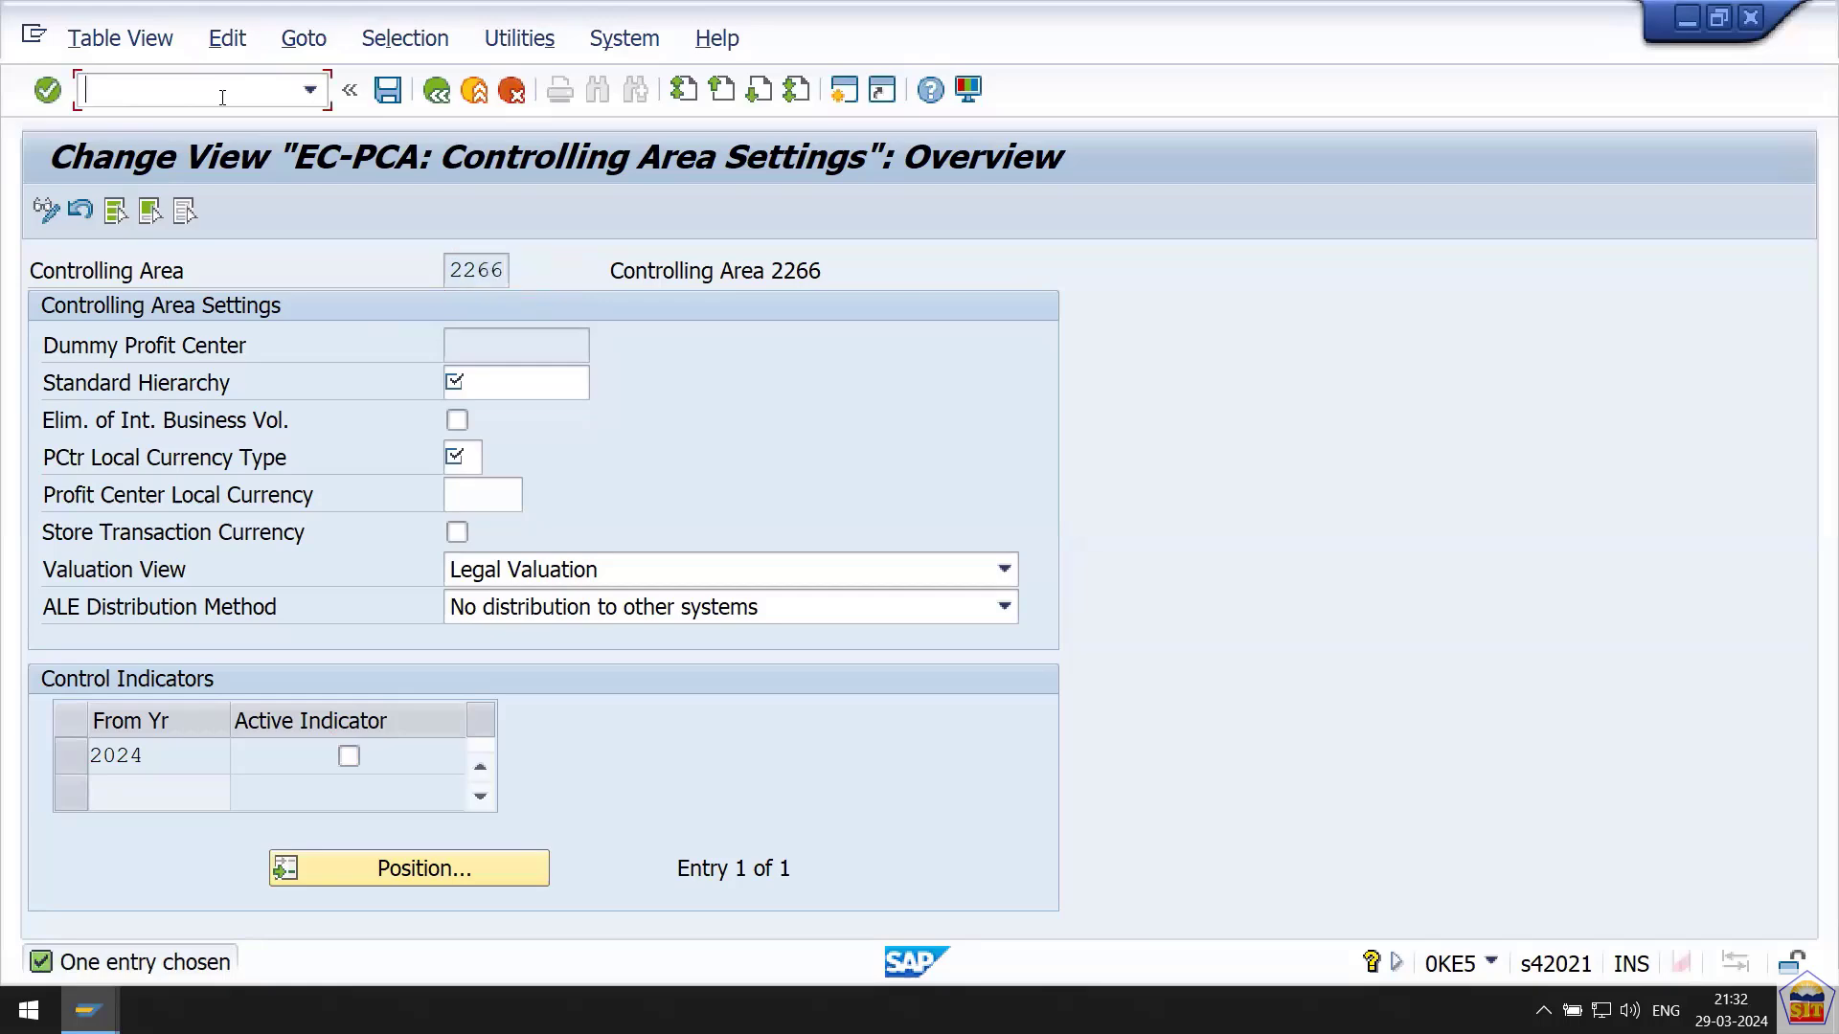
text(/n)
key(Return)
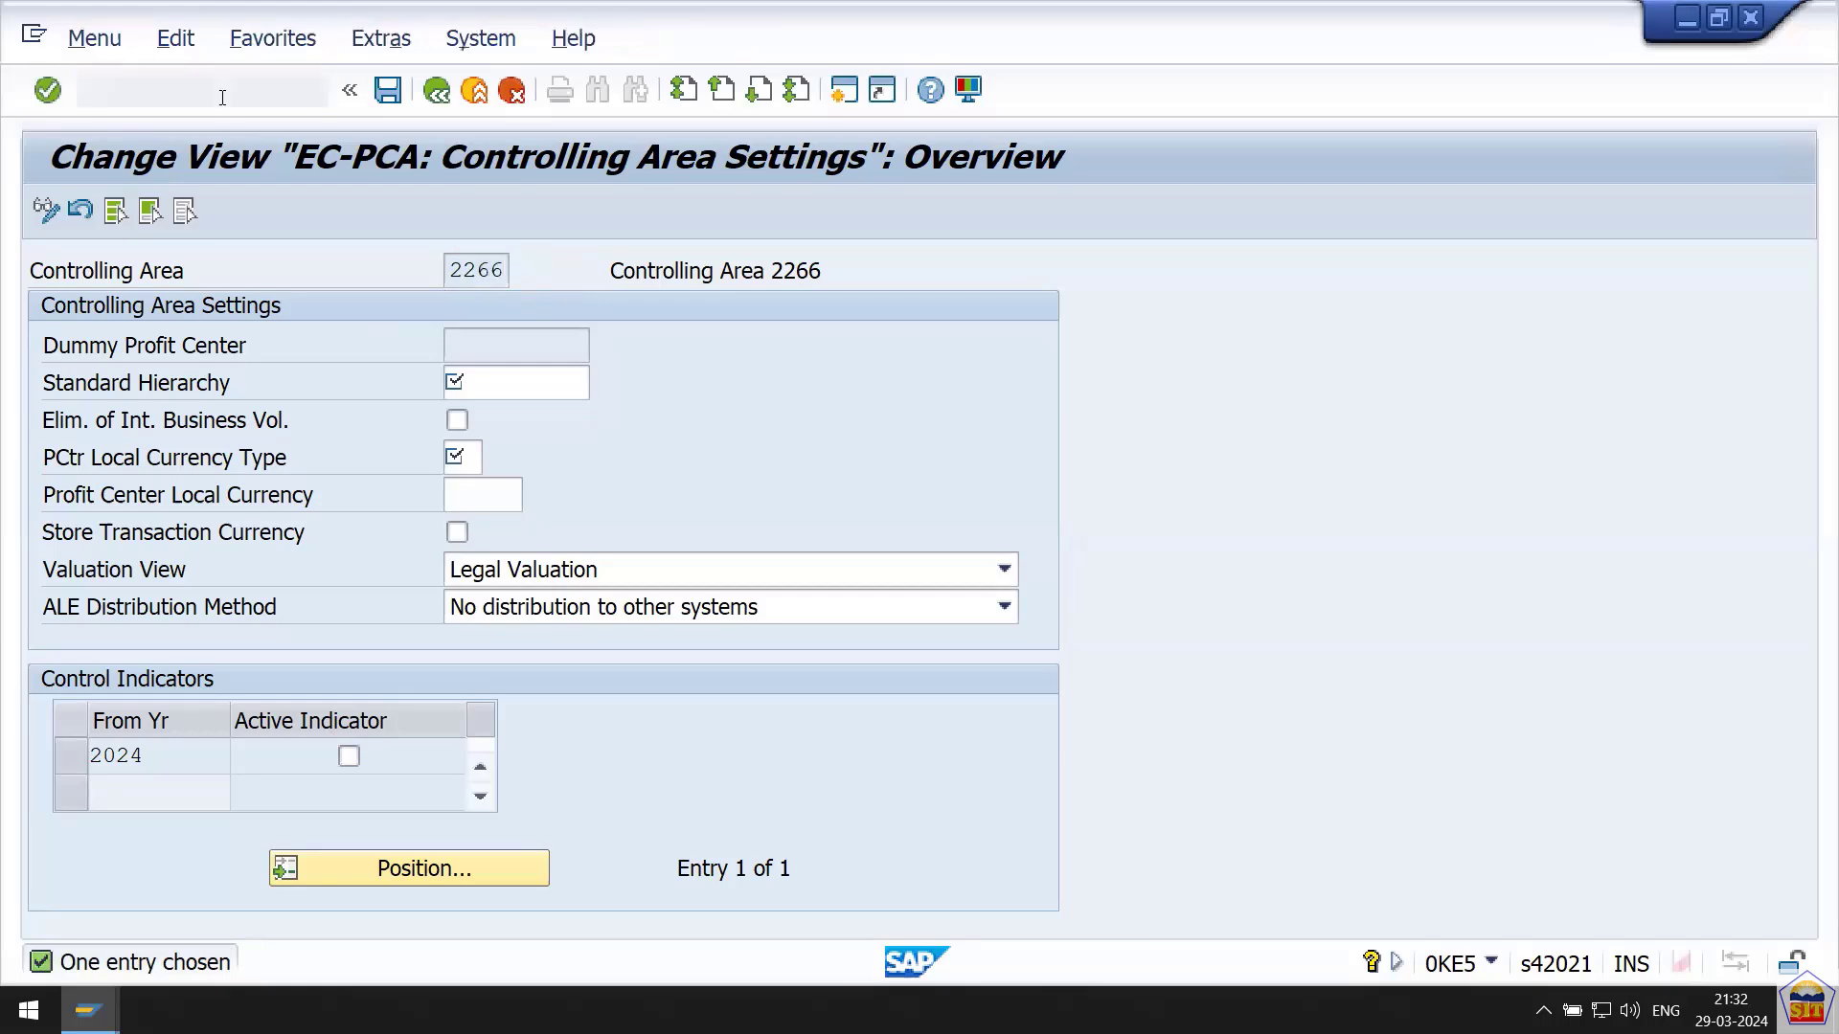
text(okks)
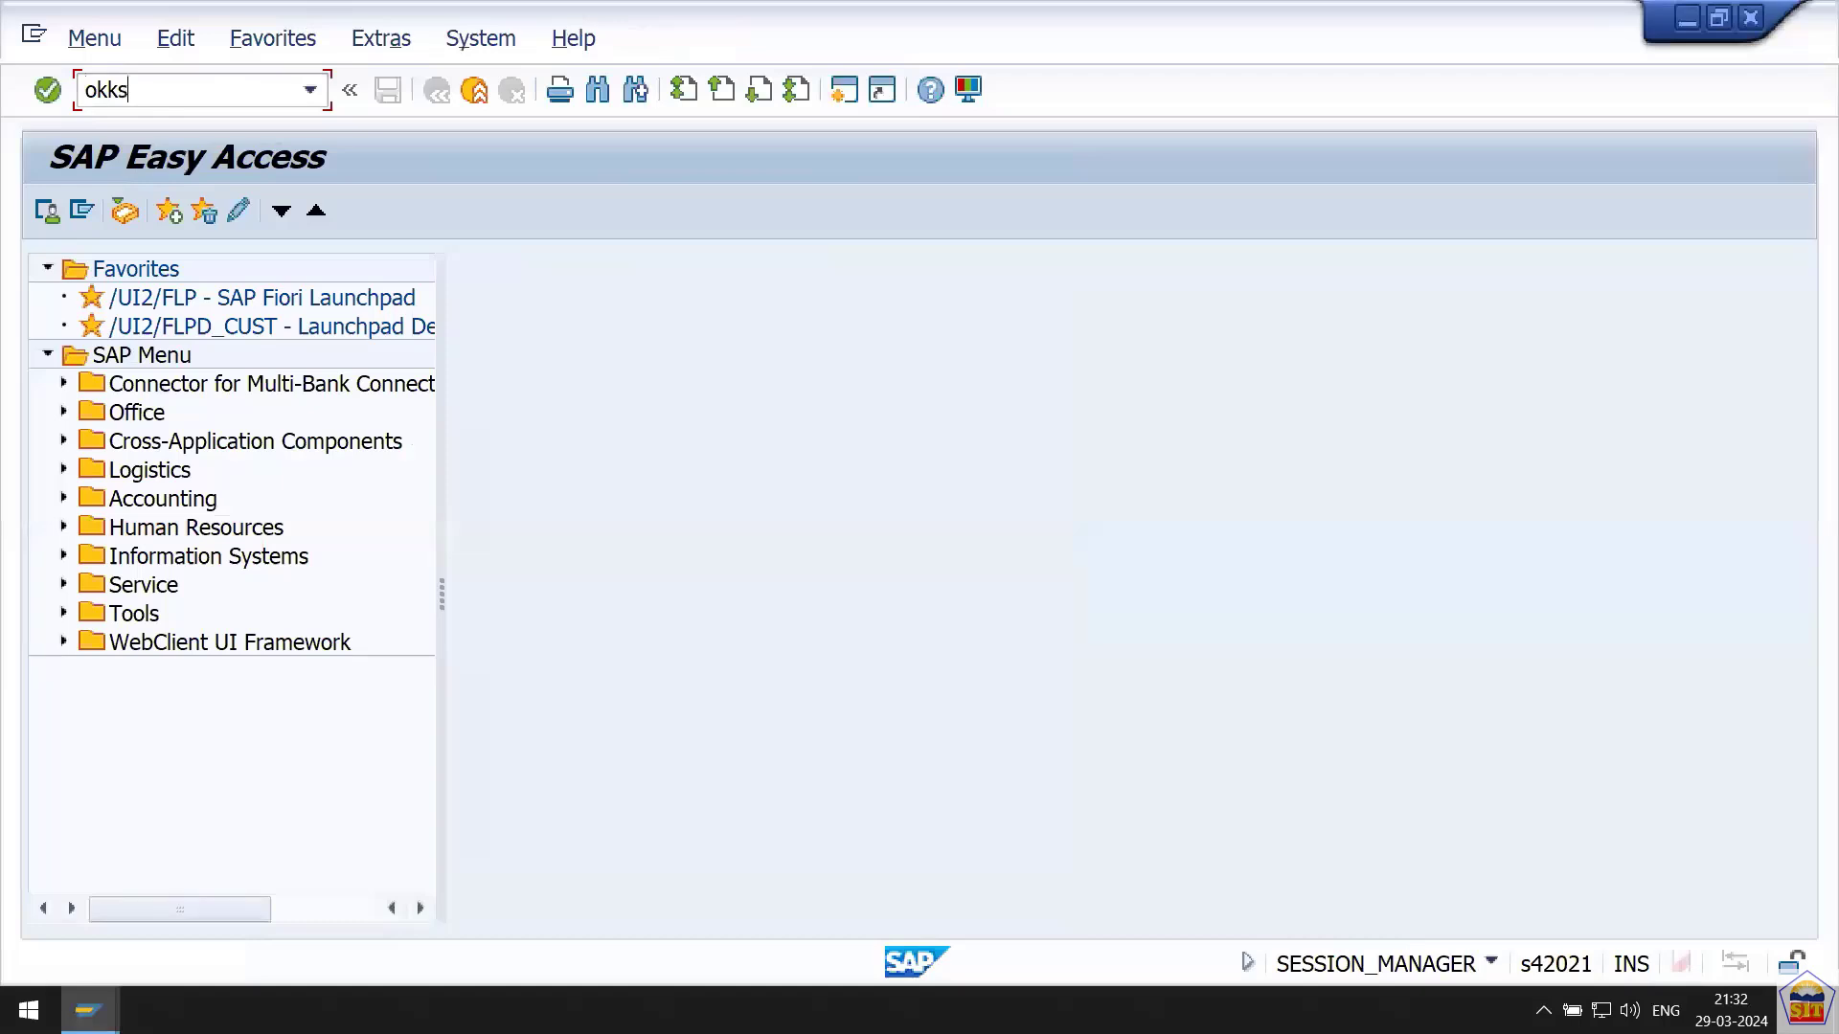
key(Return)
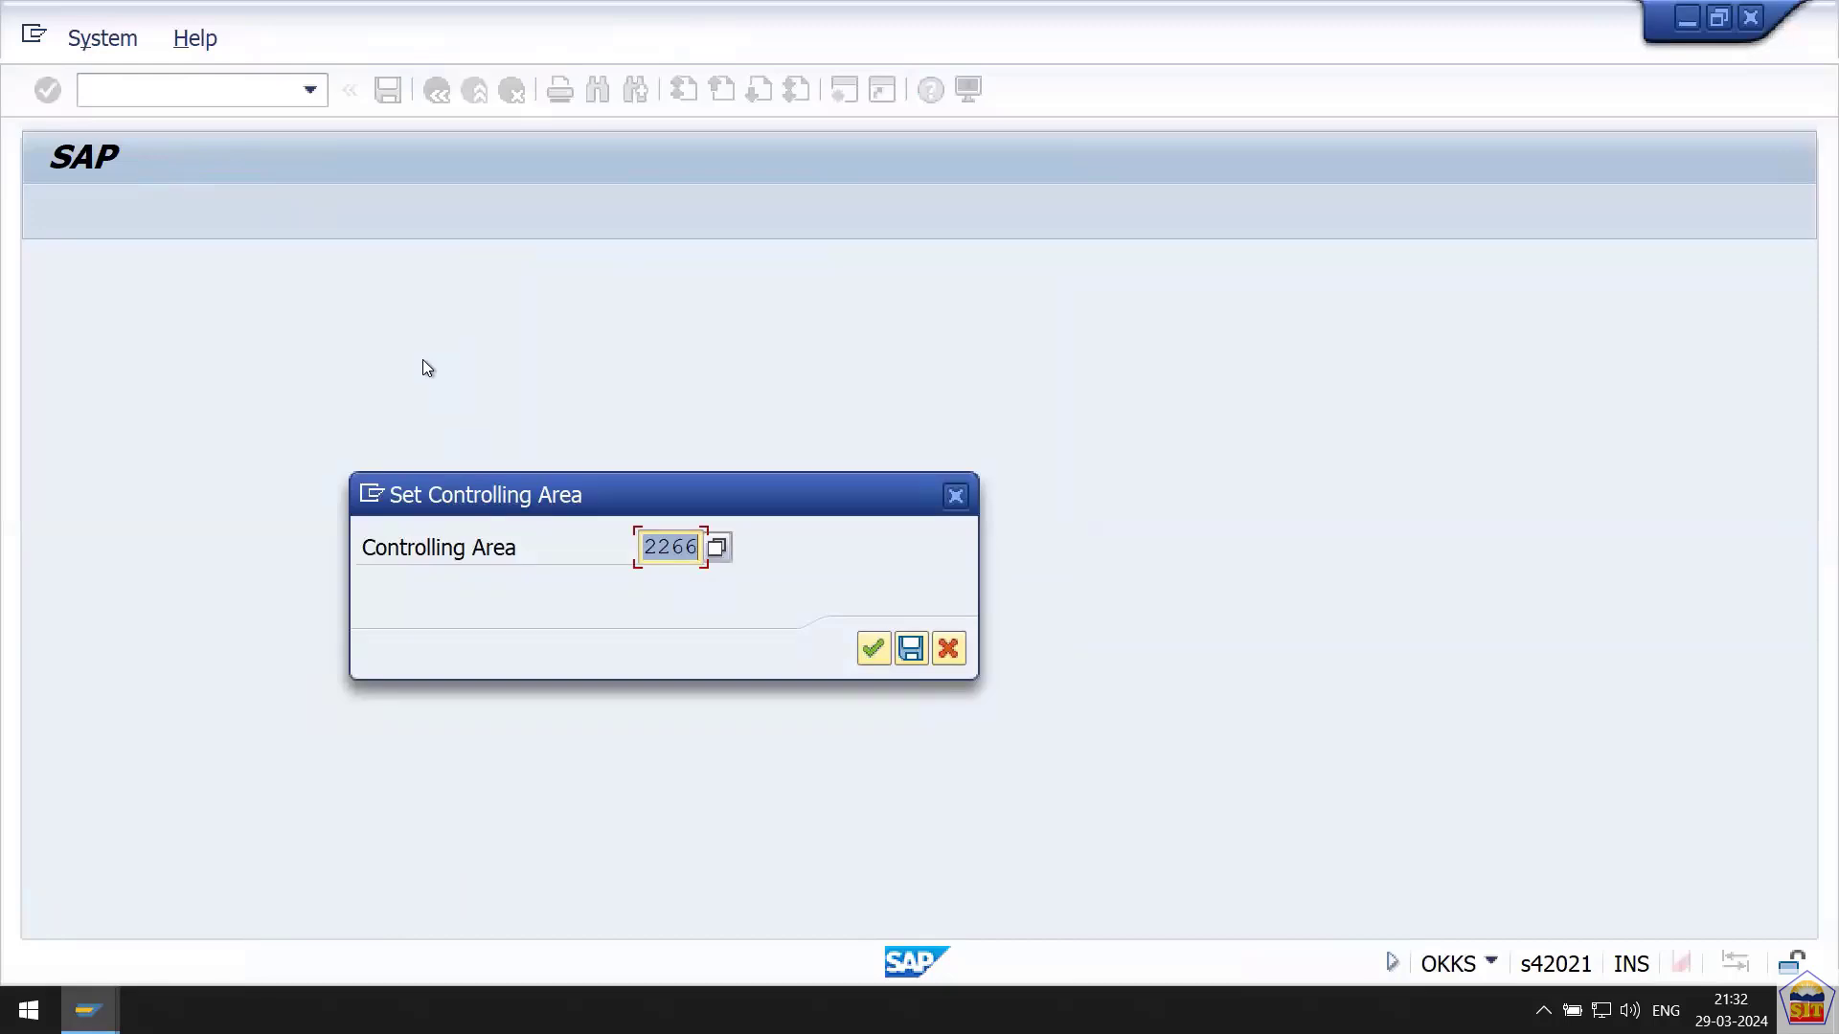
key(Return)
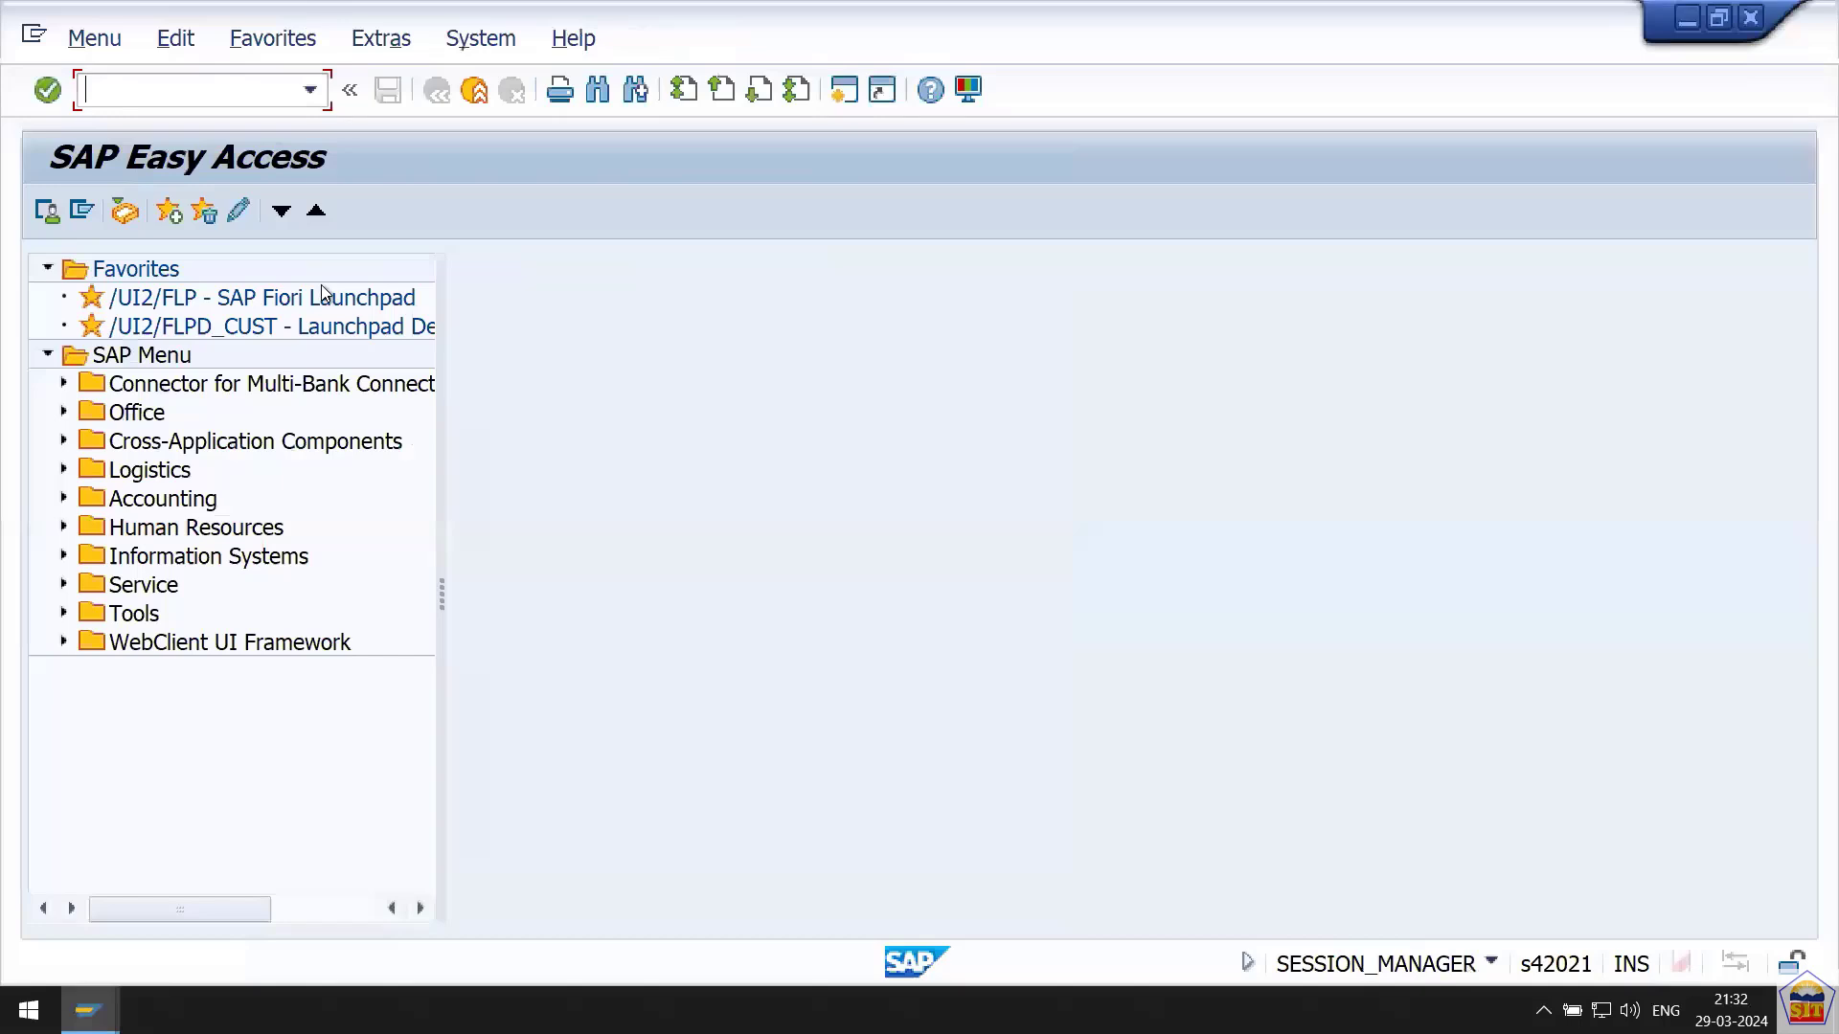
Open transaction 0KE5 and set the standard hierarchy of controlling area 2266 to PCTR_2266.
text(0ke5)
key(Return)
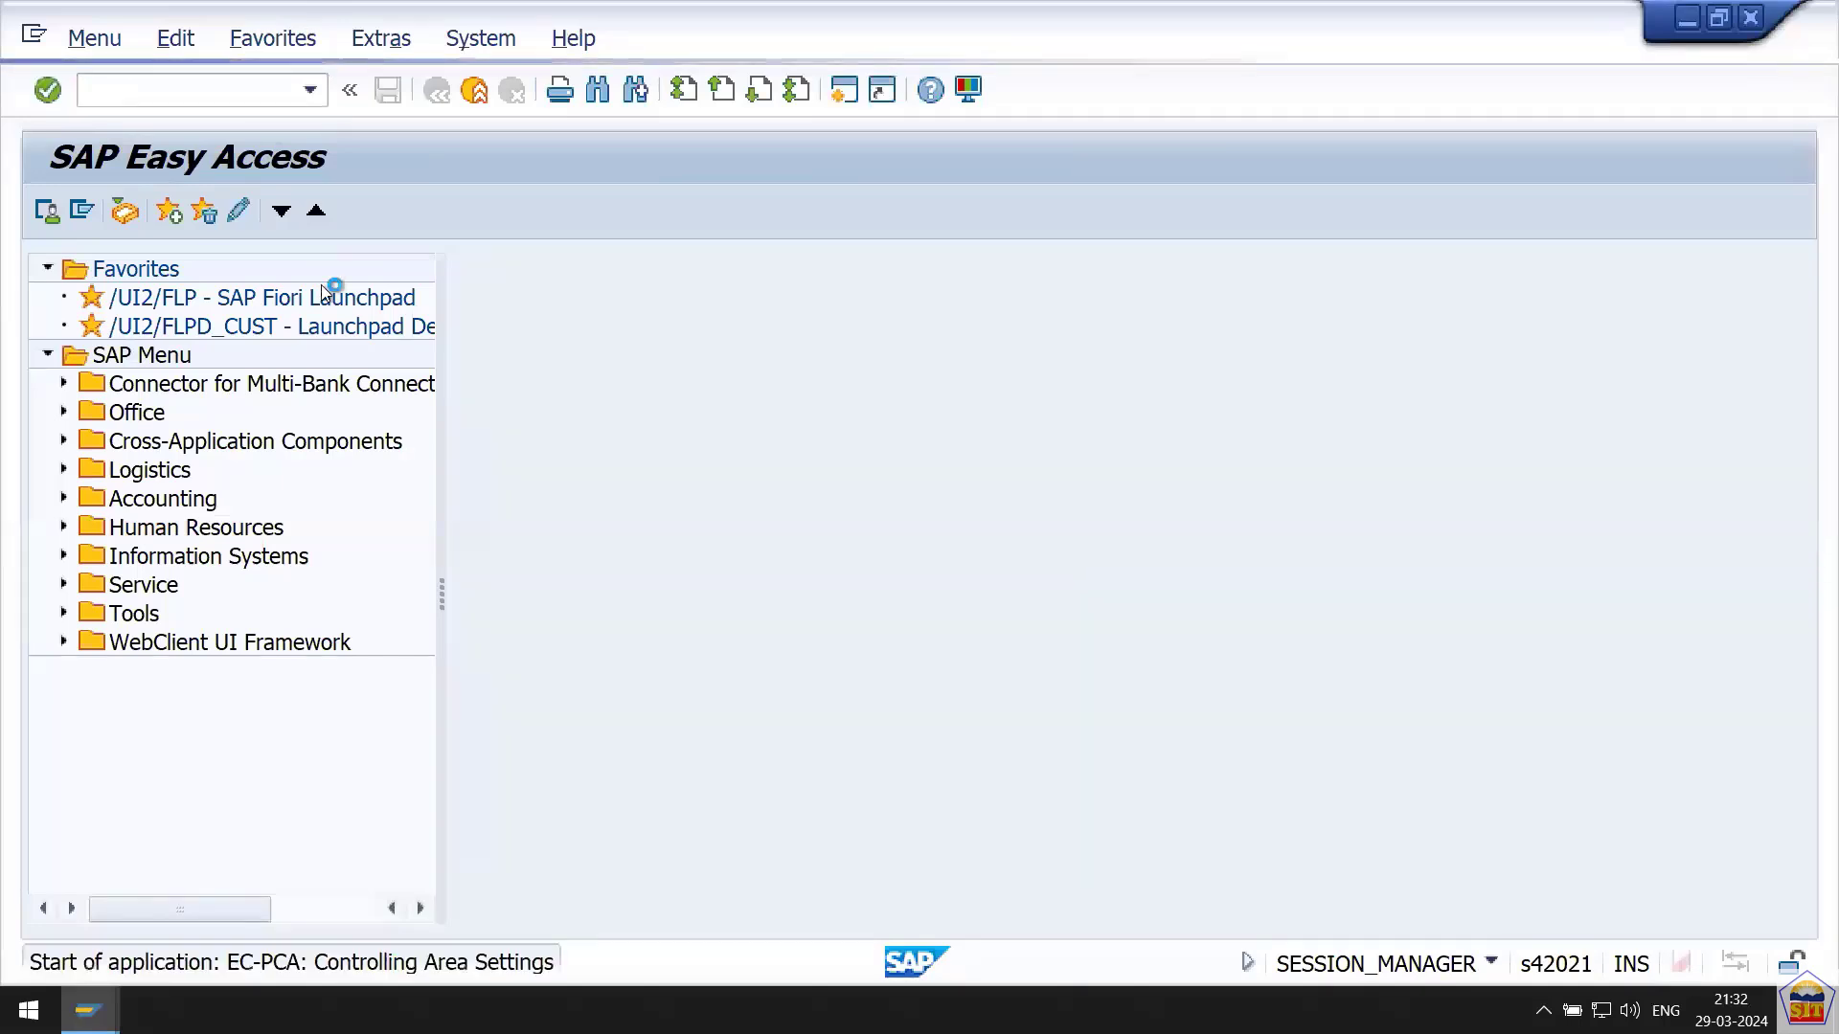
click(509, 382)
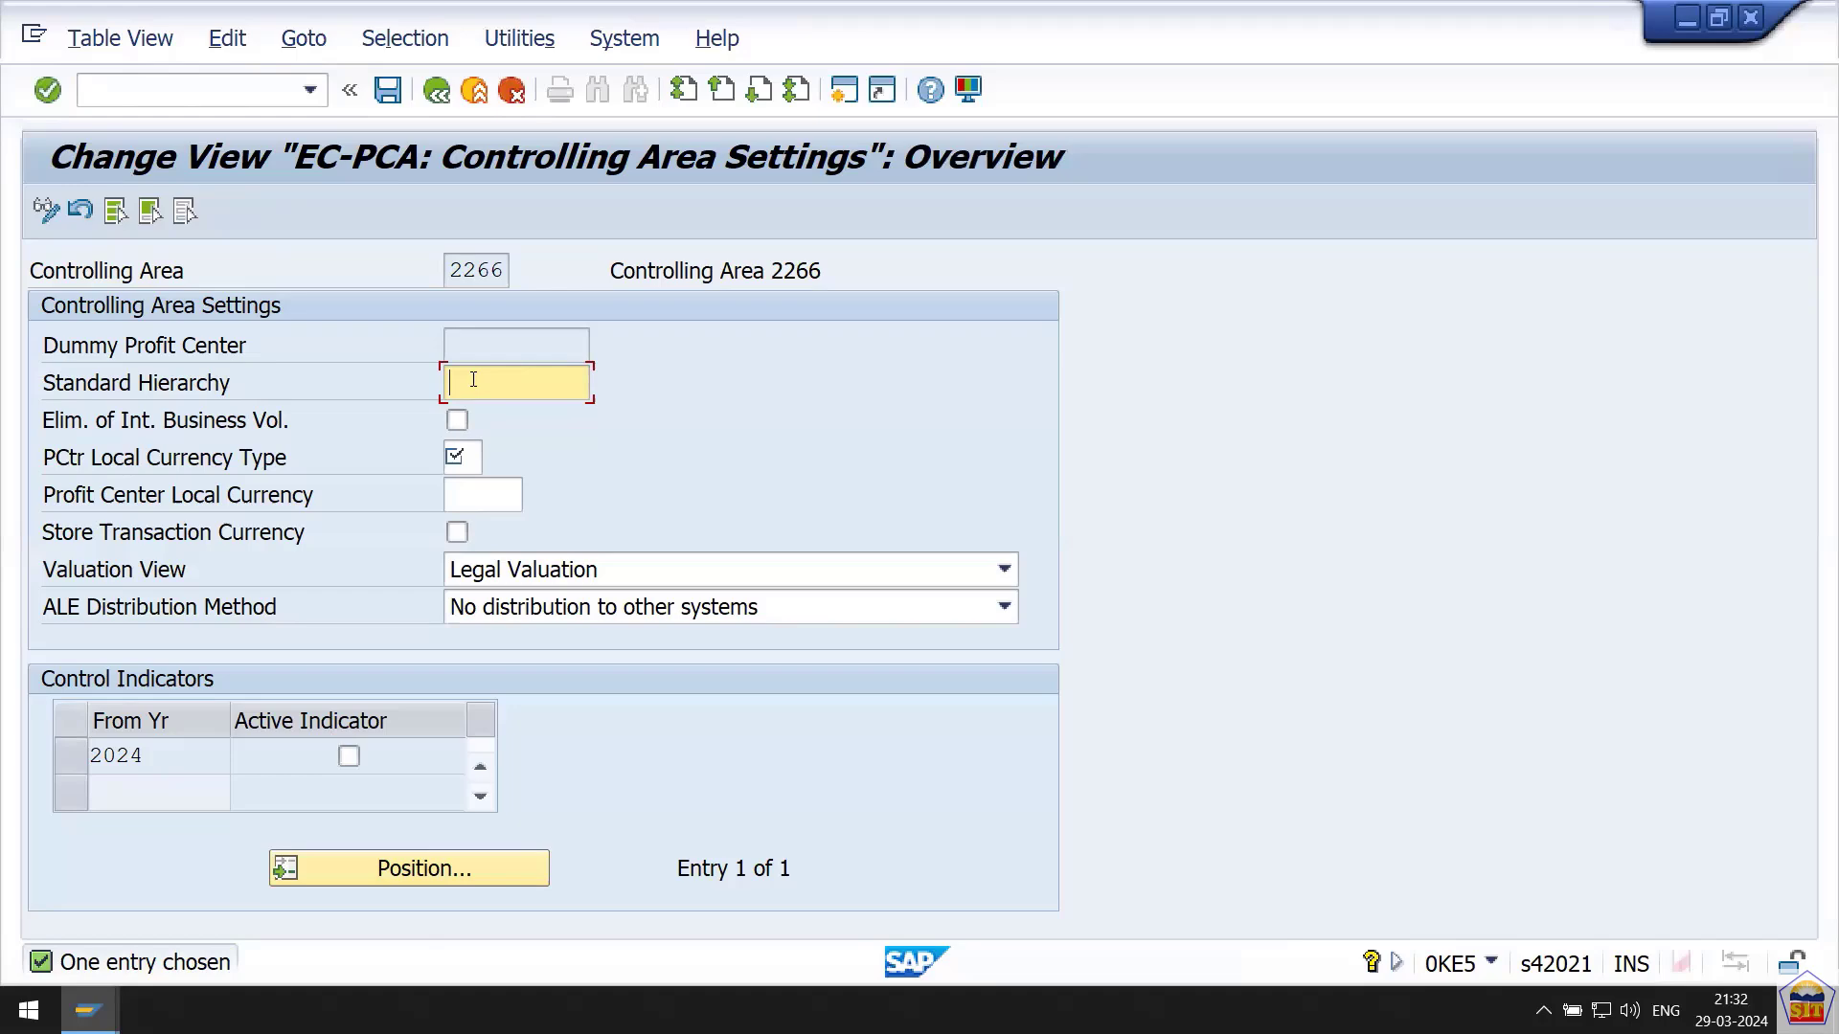
text(pc)
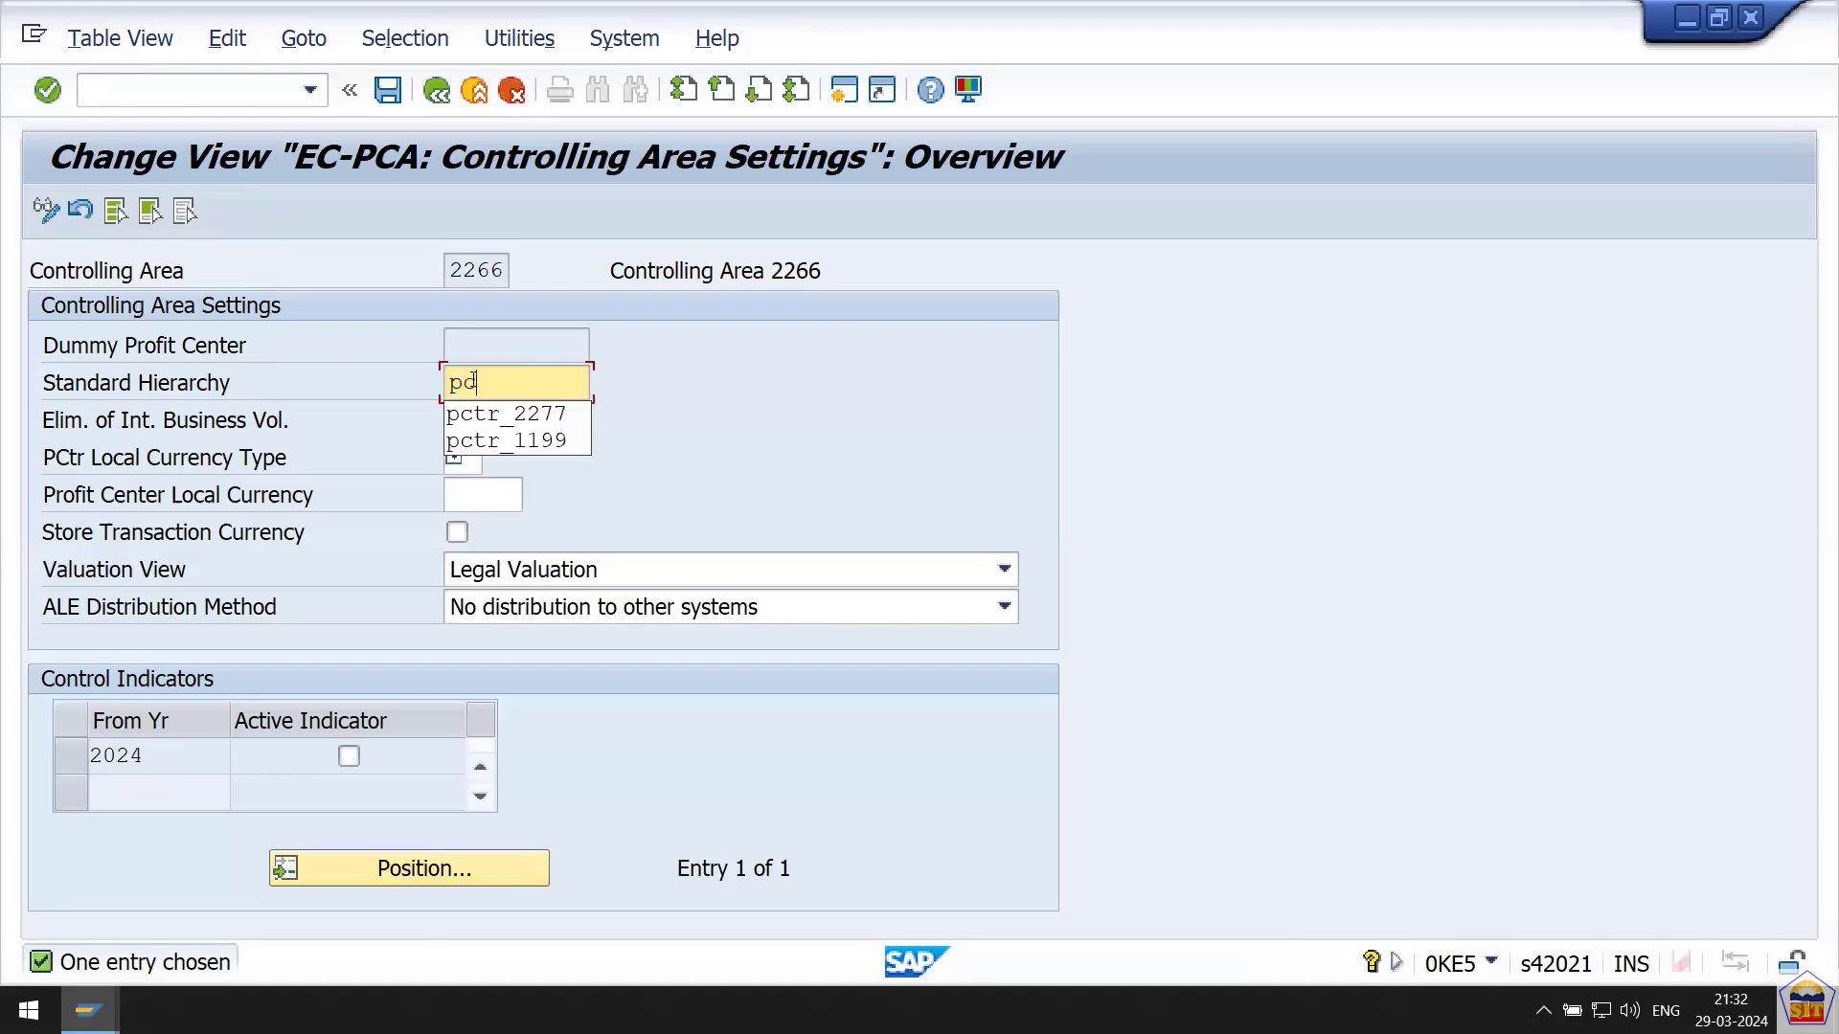
key(Down)
key(Return)
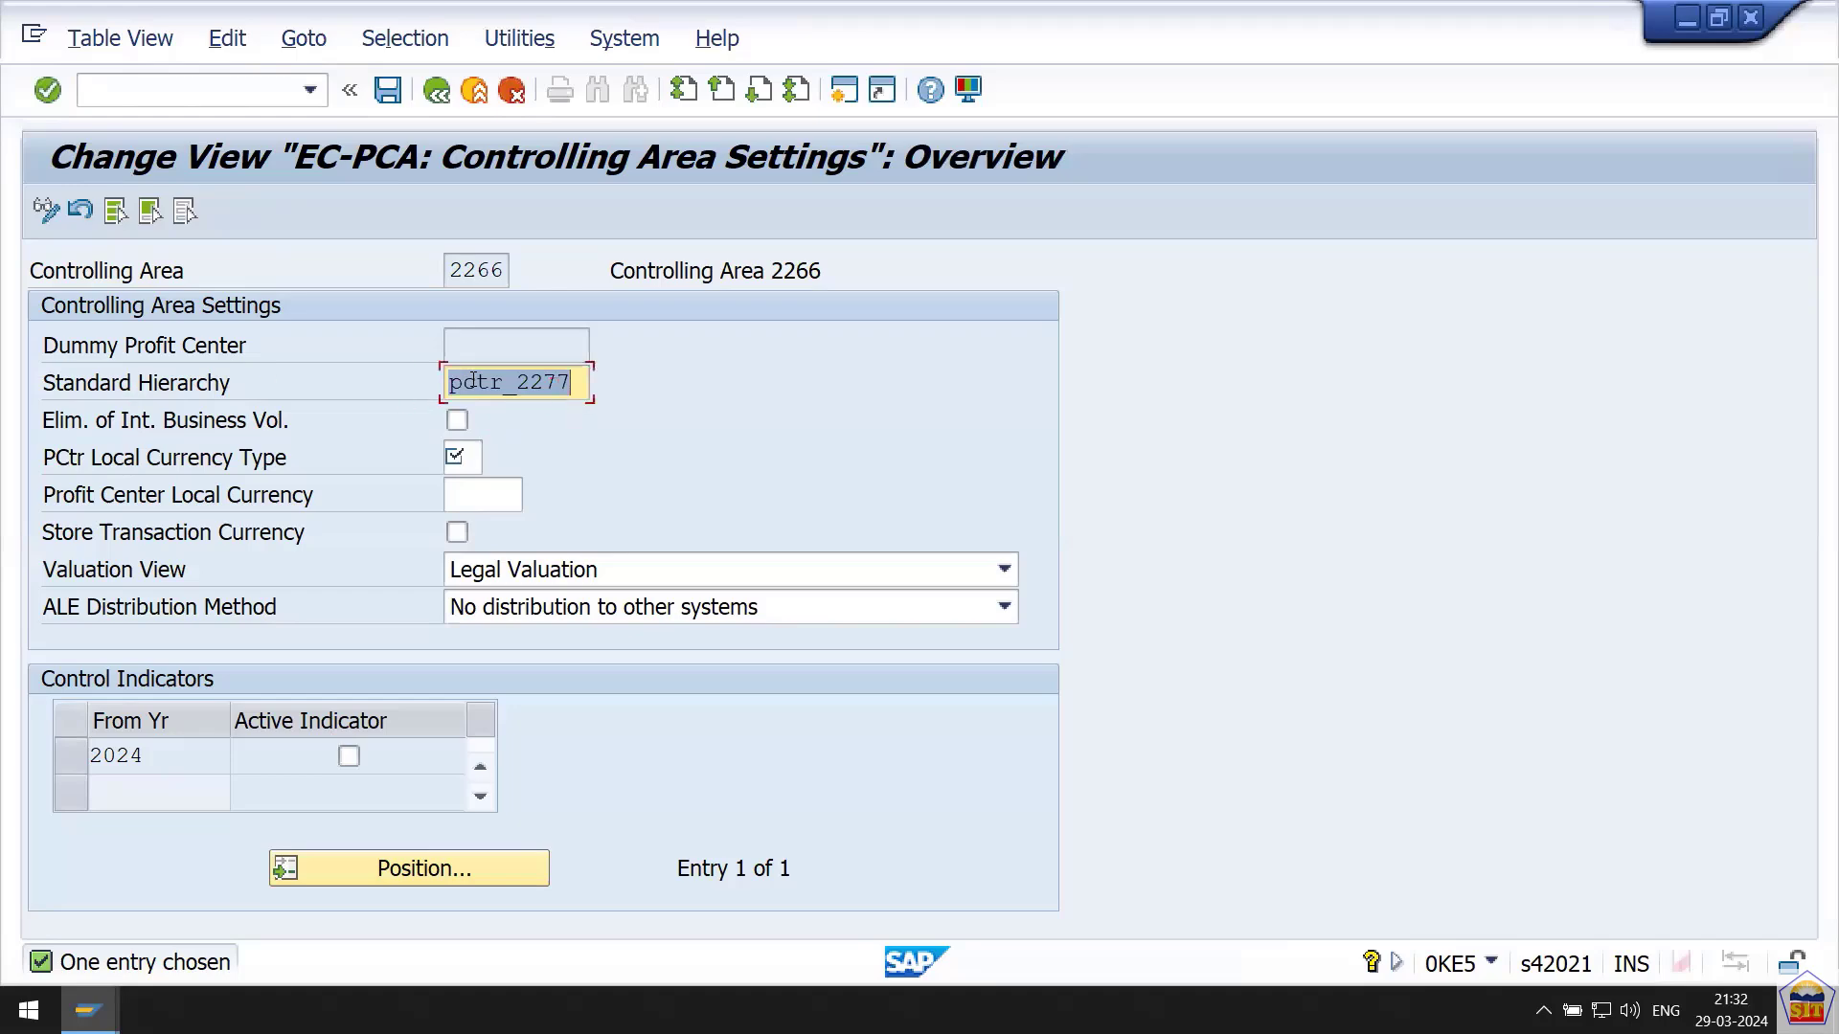
key(BackSpace)
key(BackSpace)
text(66)
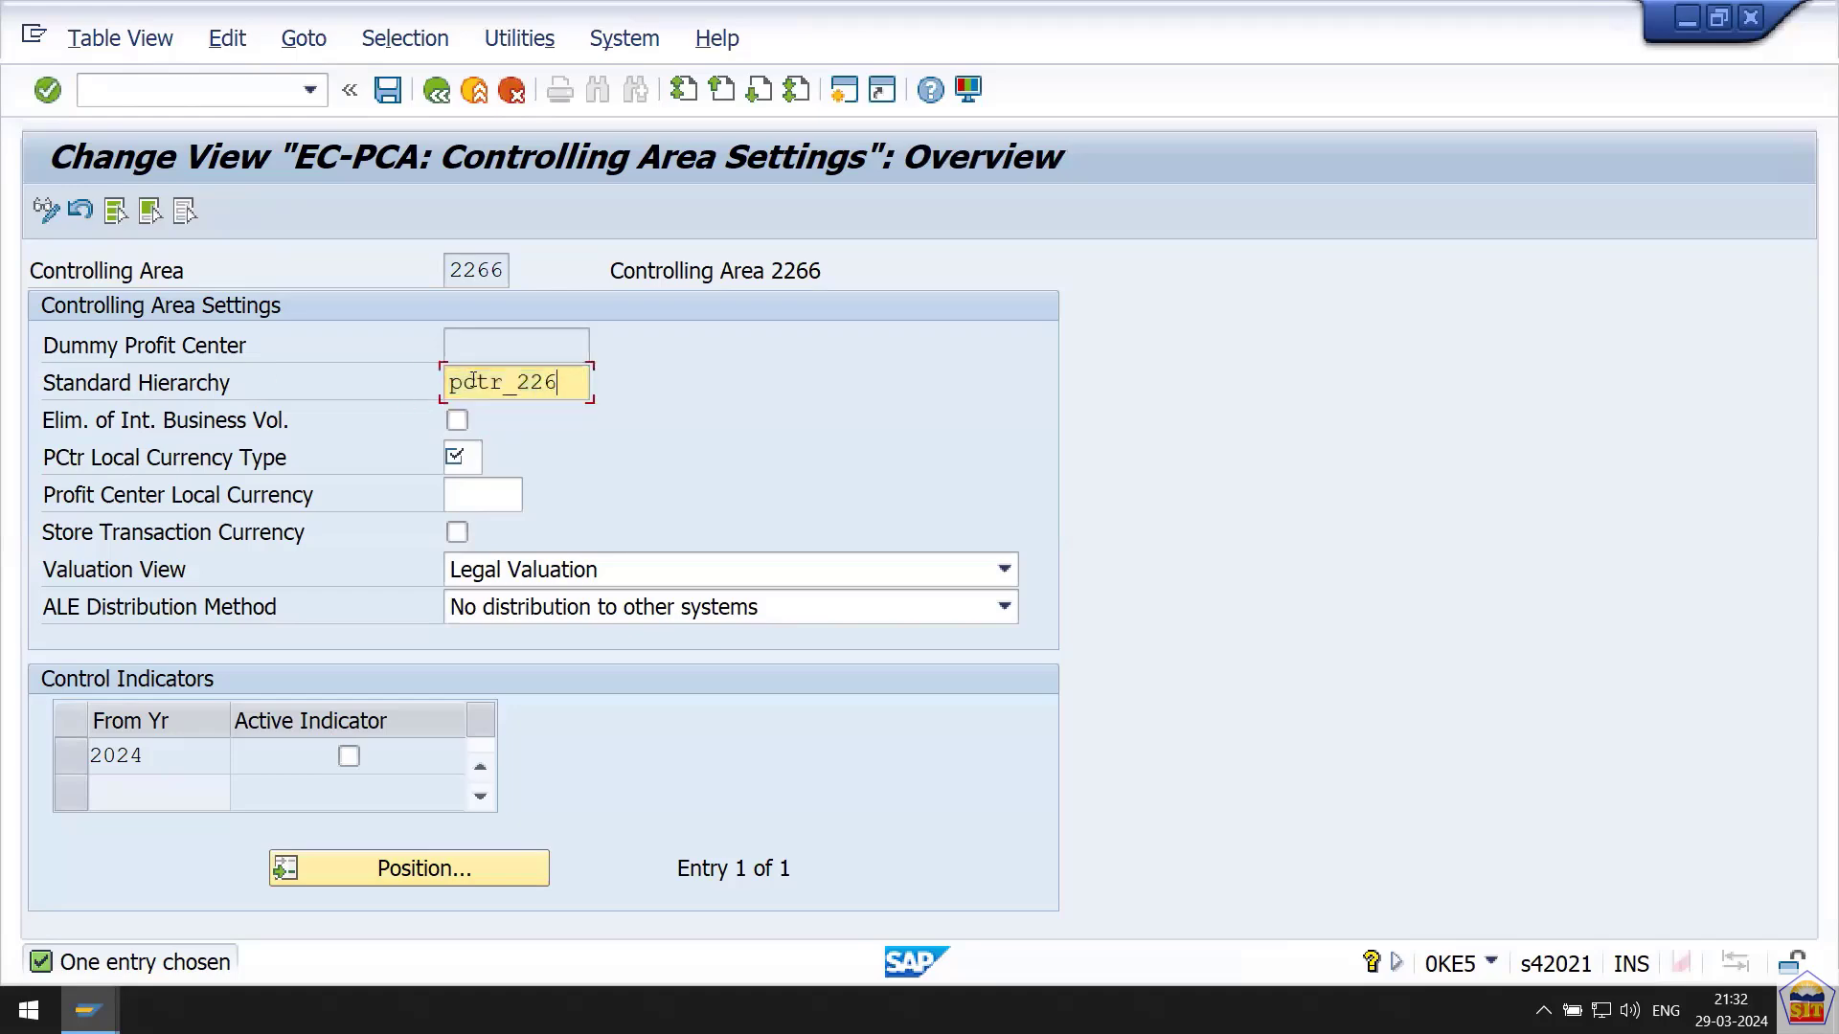
key(Tab)
key(Tab)
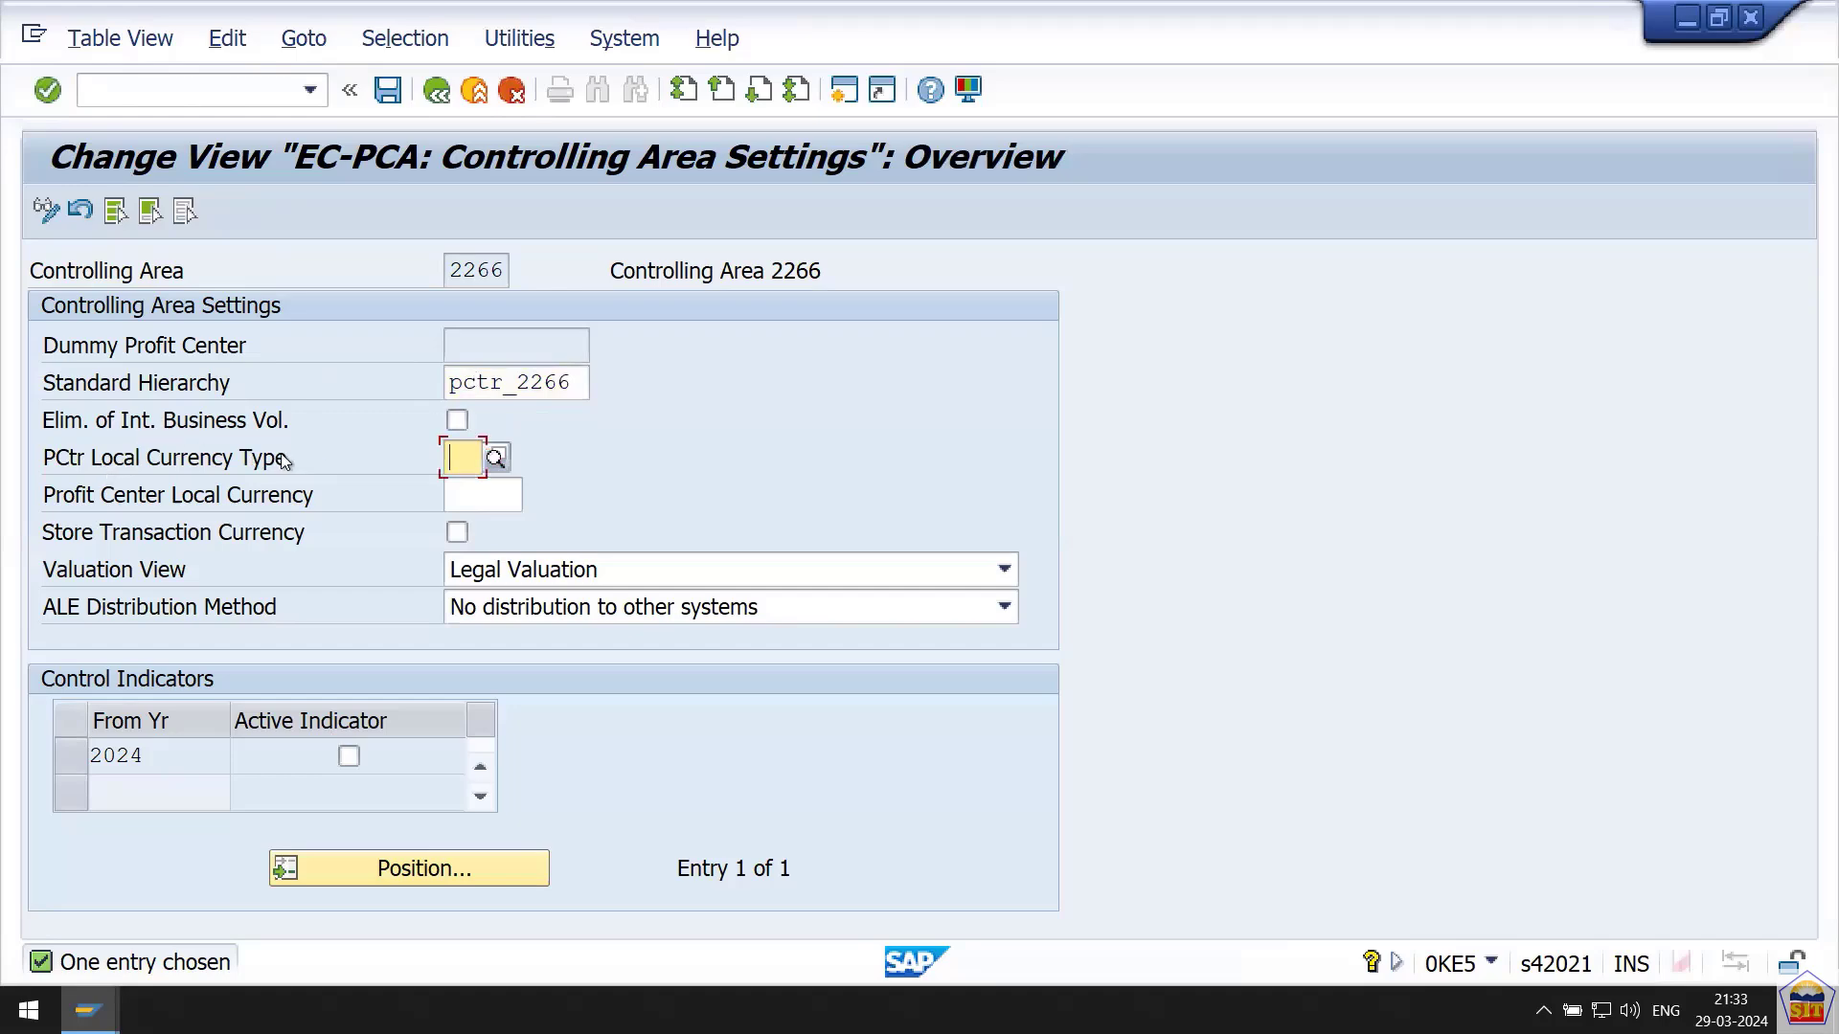
Set the profit center local currency type to 30 (Group currency).
click(496, 459)
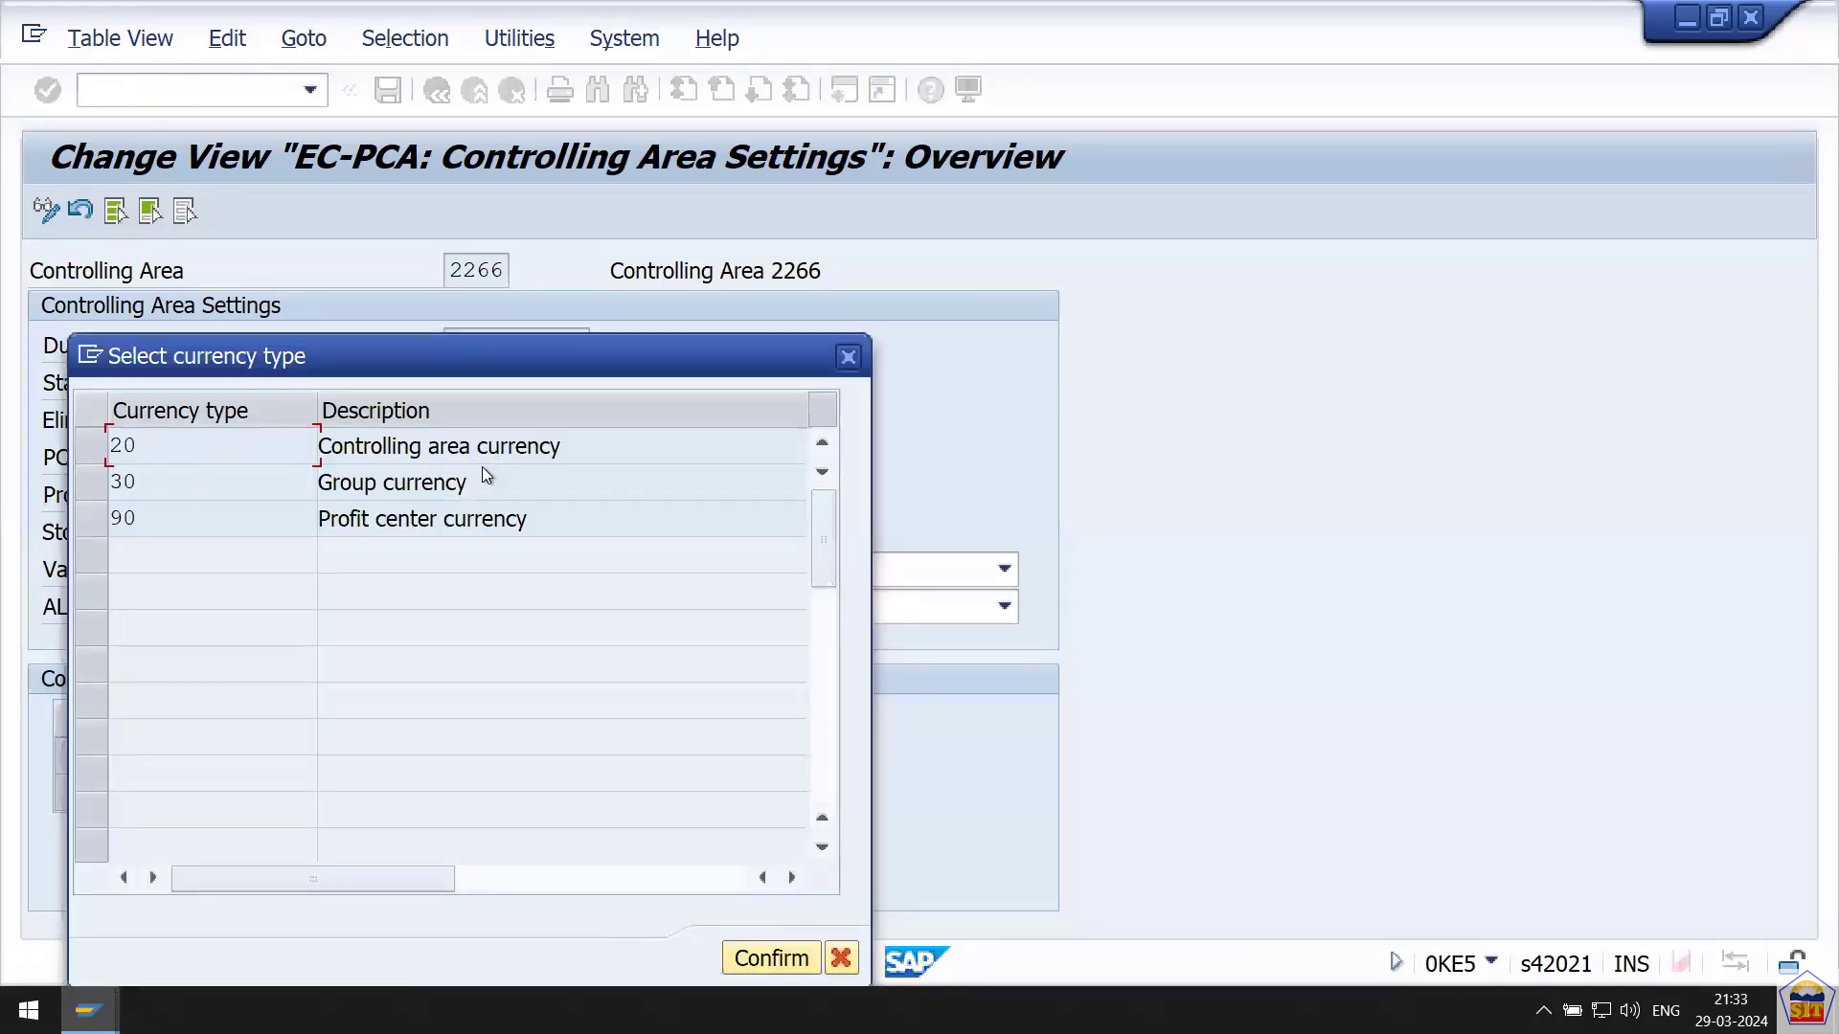
drag(430, 486, 308, 493)
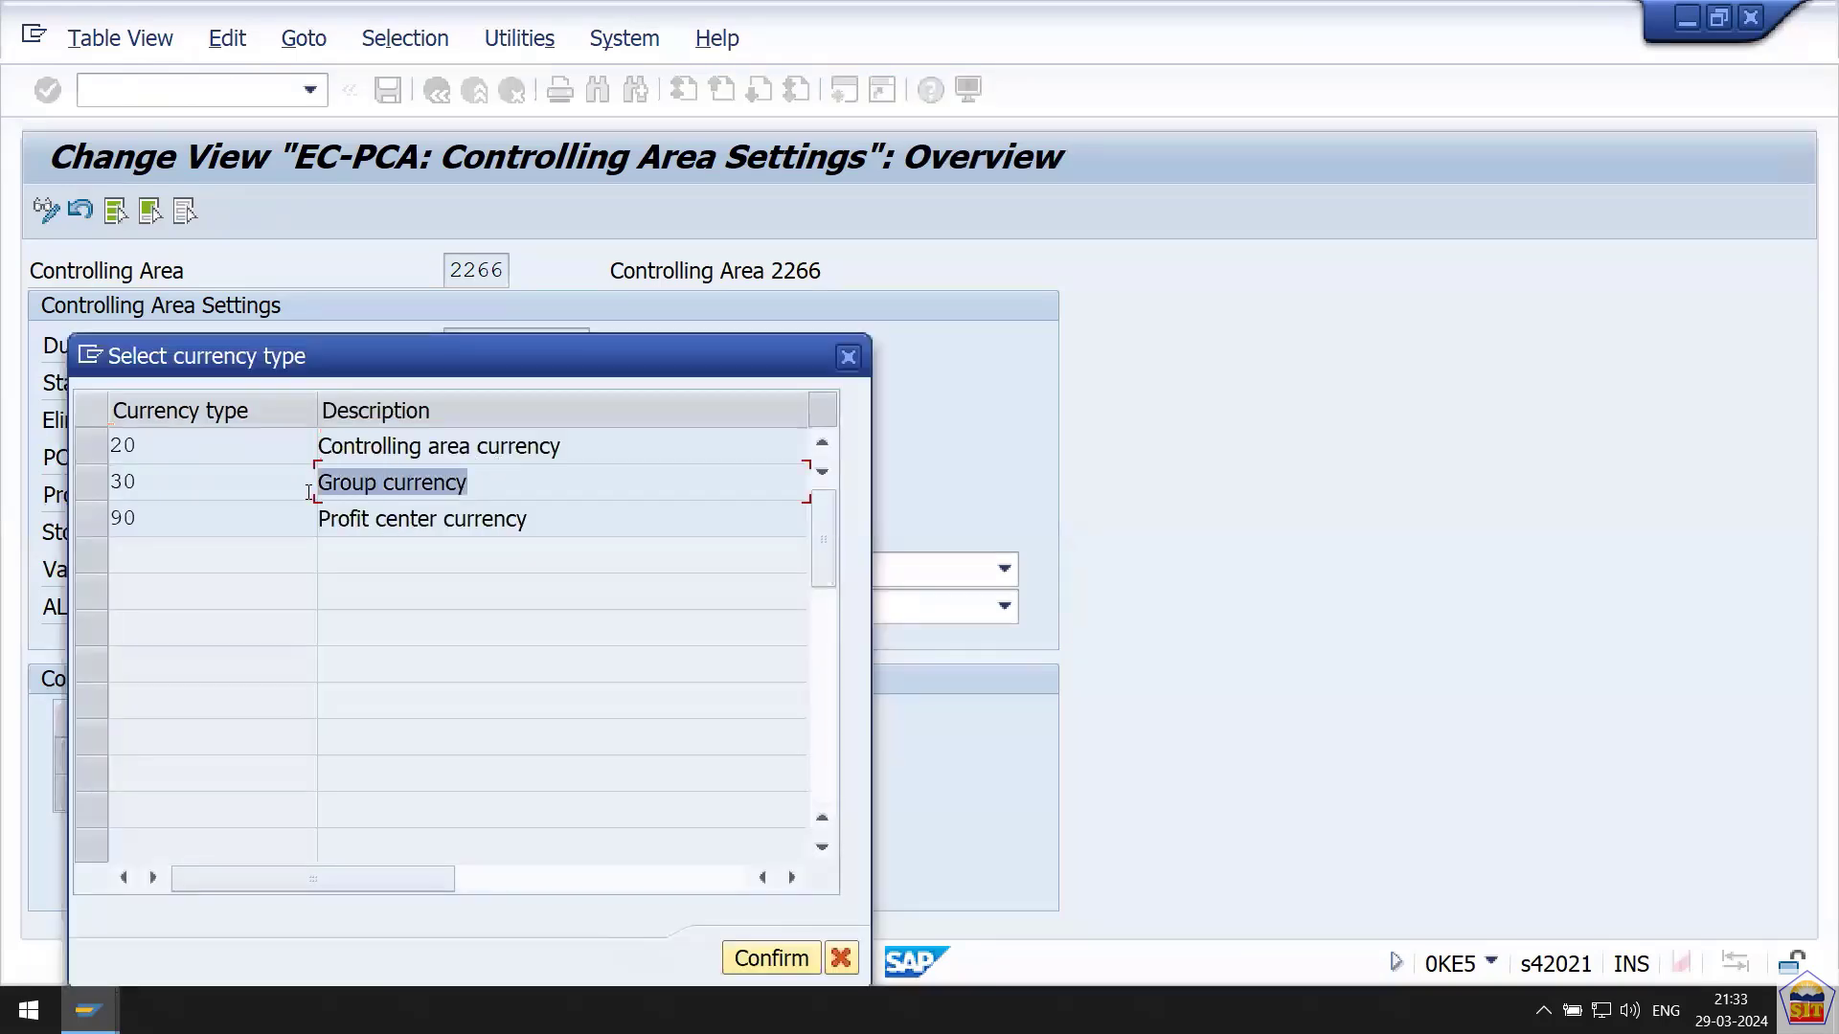
click(184, 481)
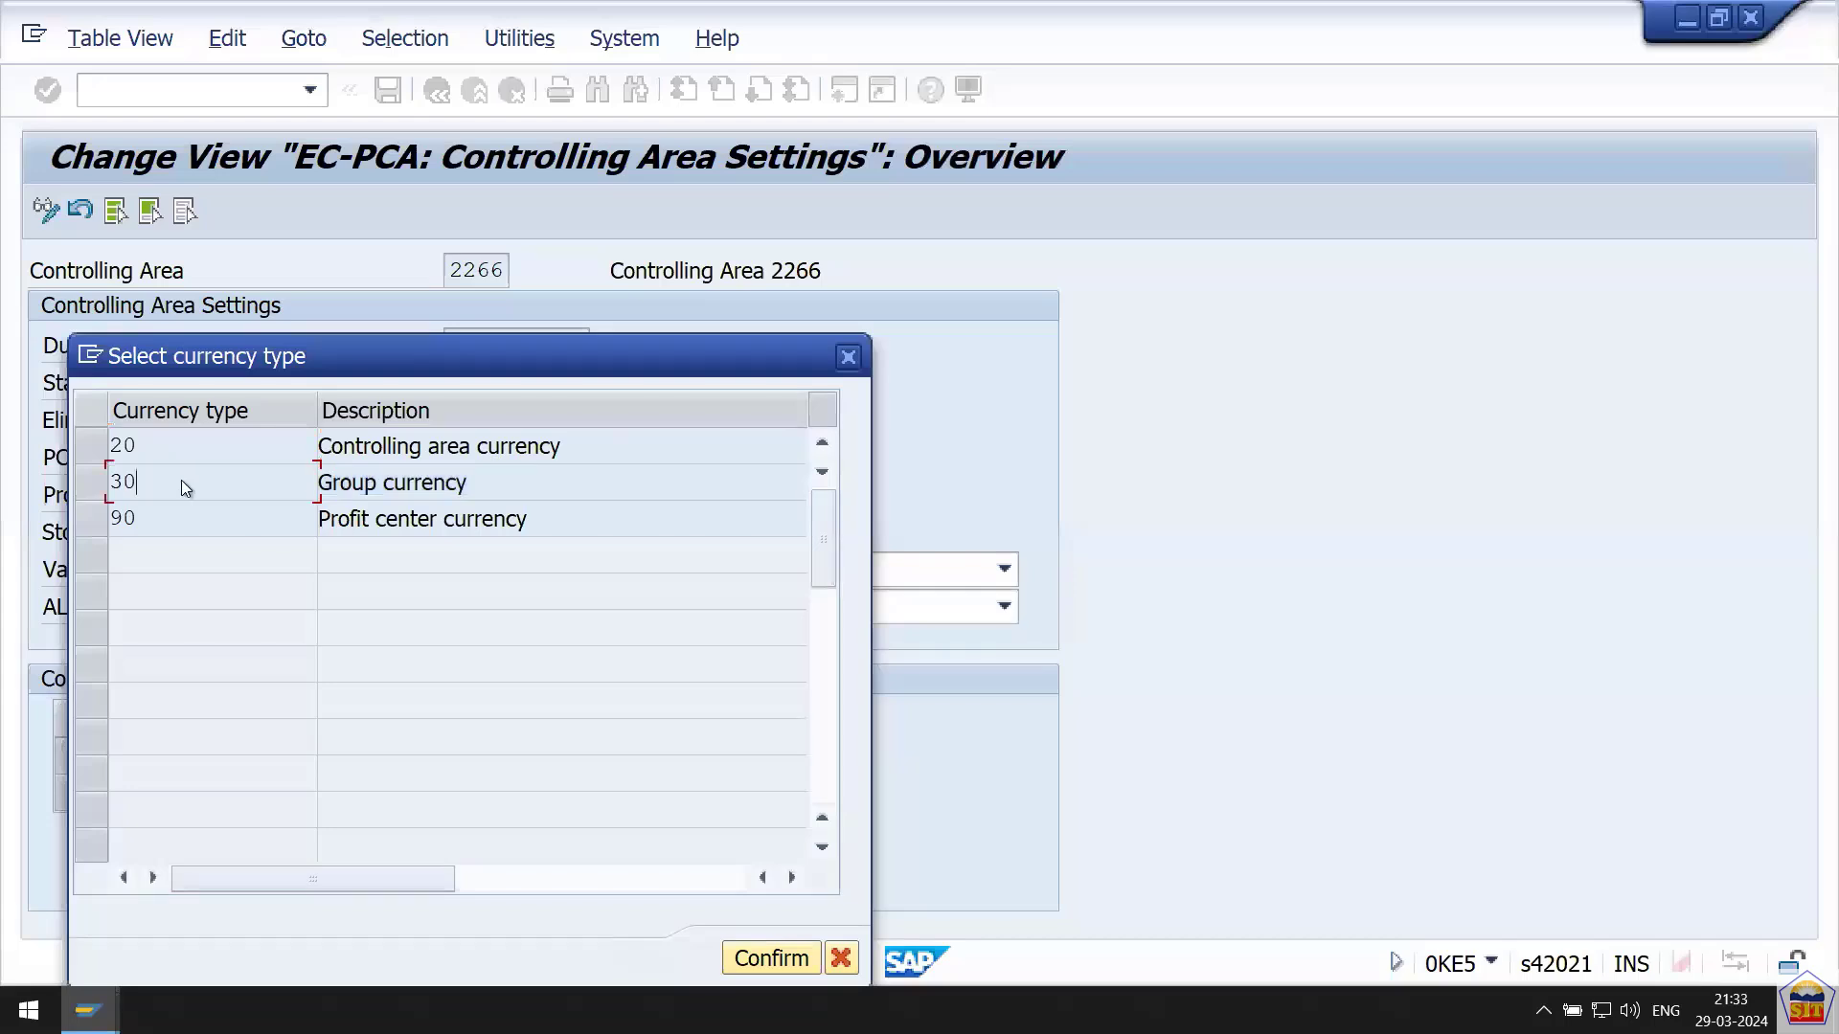
click(771, 959)
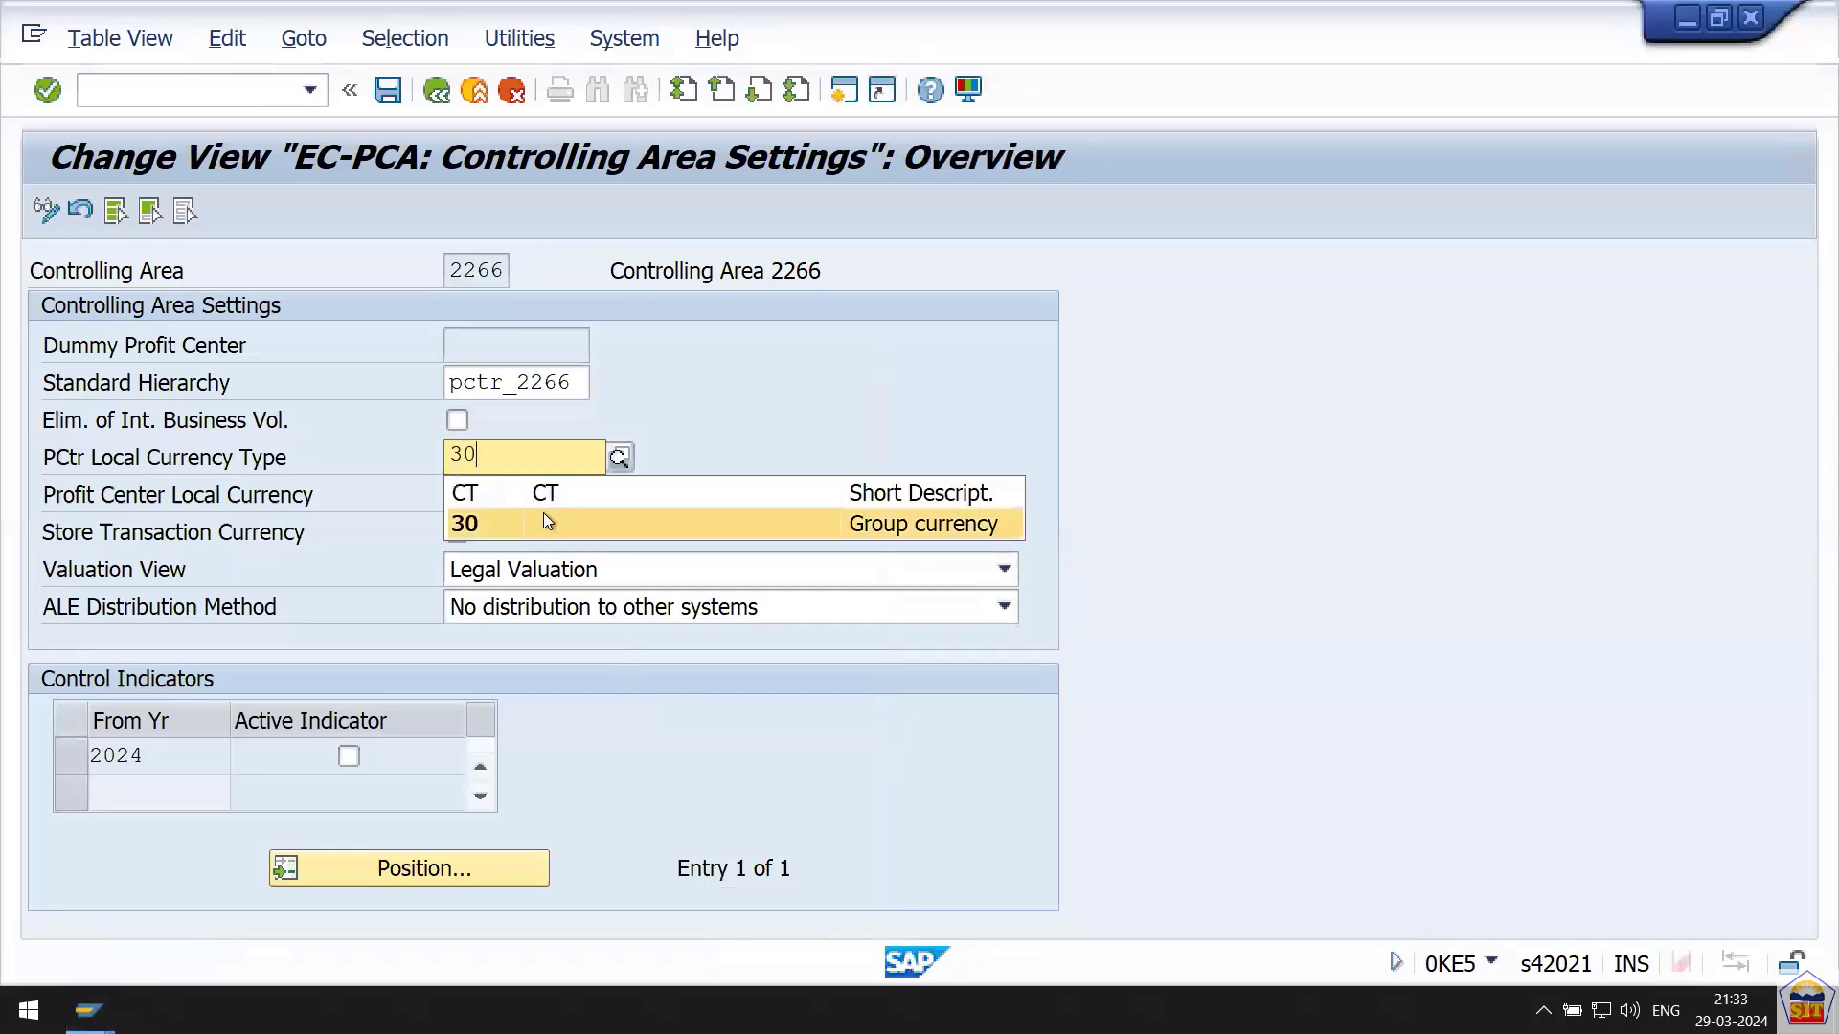
click(543, 513)
Set the profit center local currency to USD, mark the 2024 control indicator as active and save the settings.
click(494, 490)
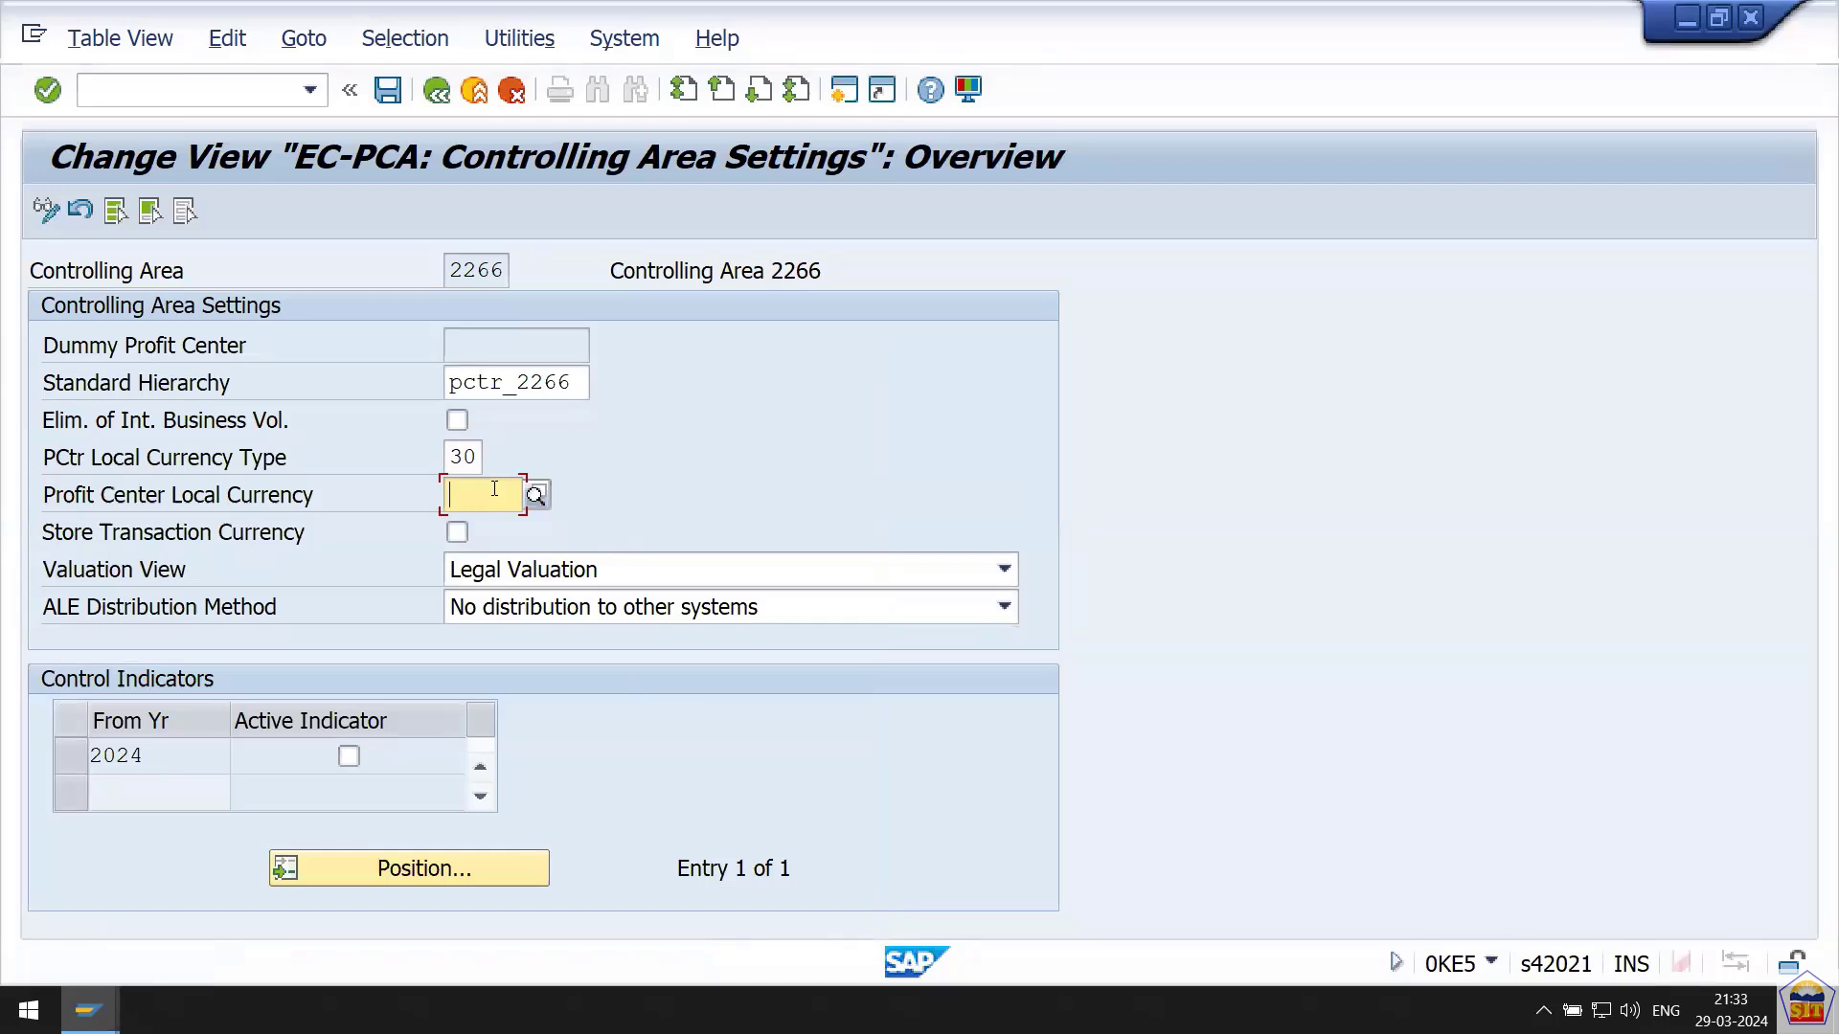
text(USD)
key(Return)
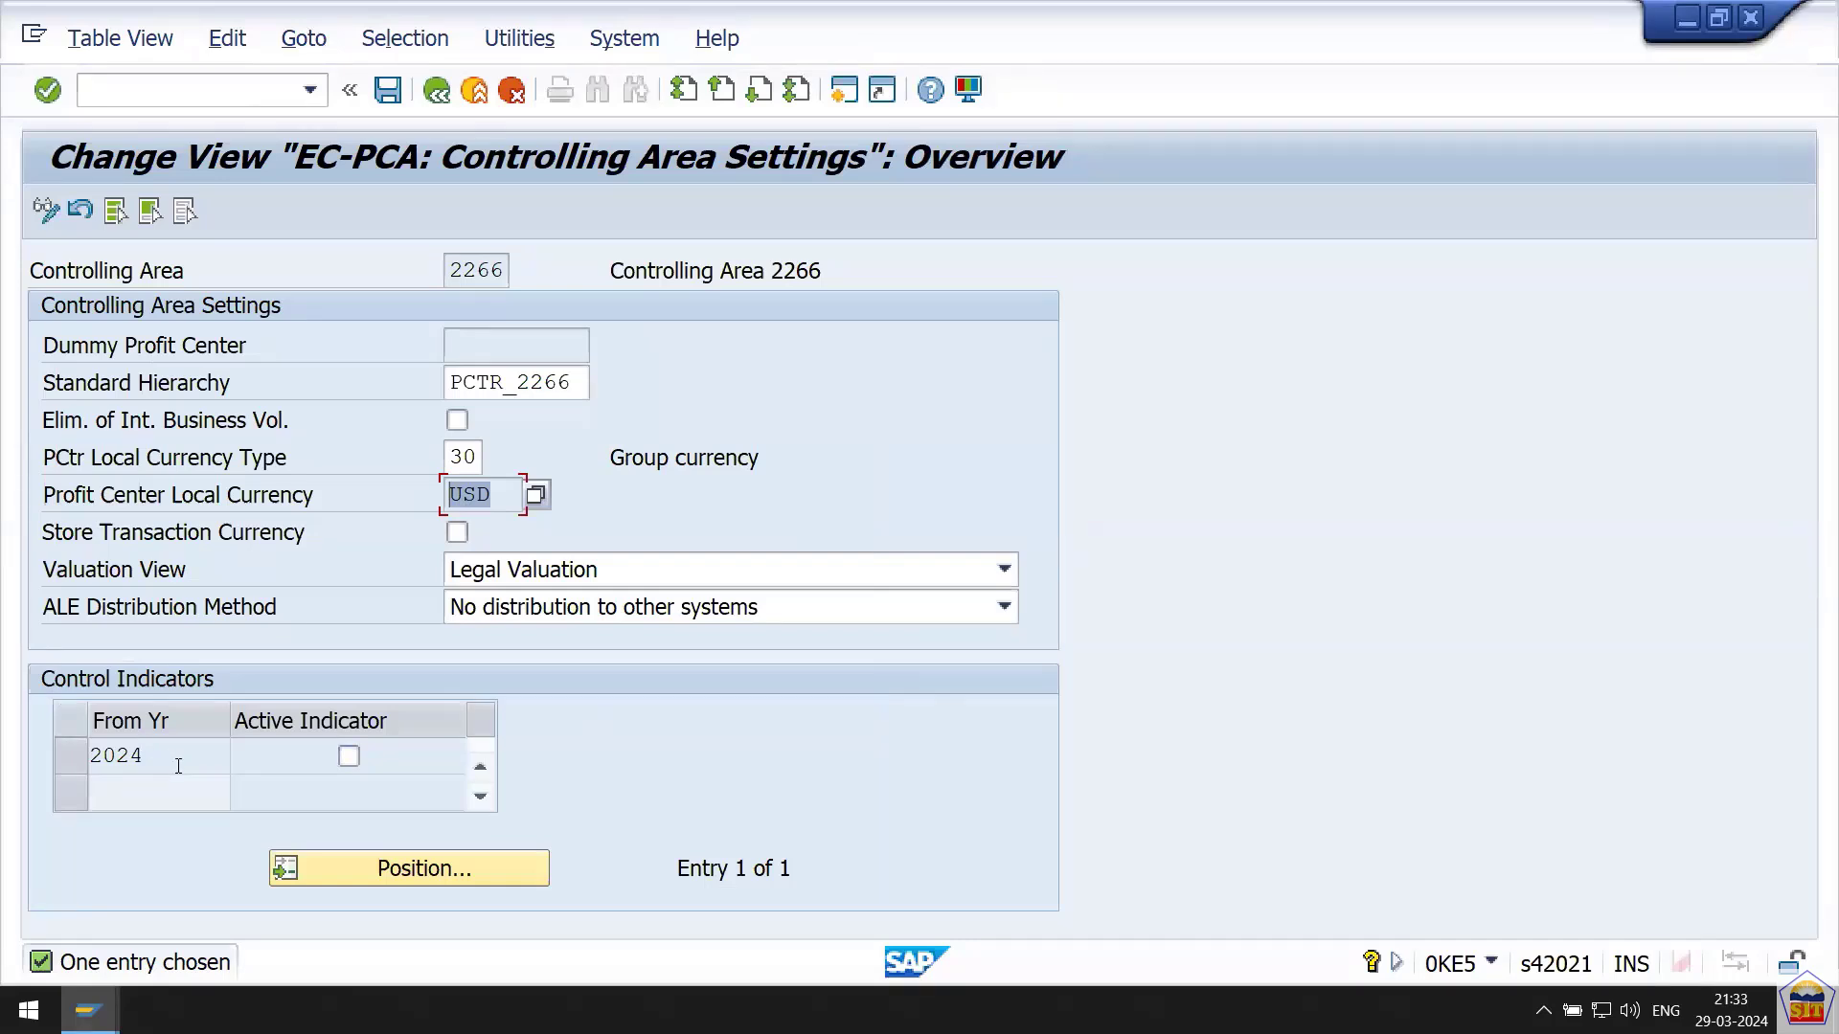
click(350, 758)
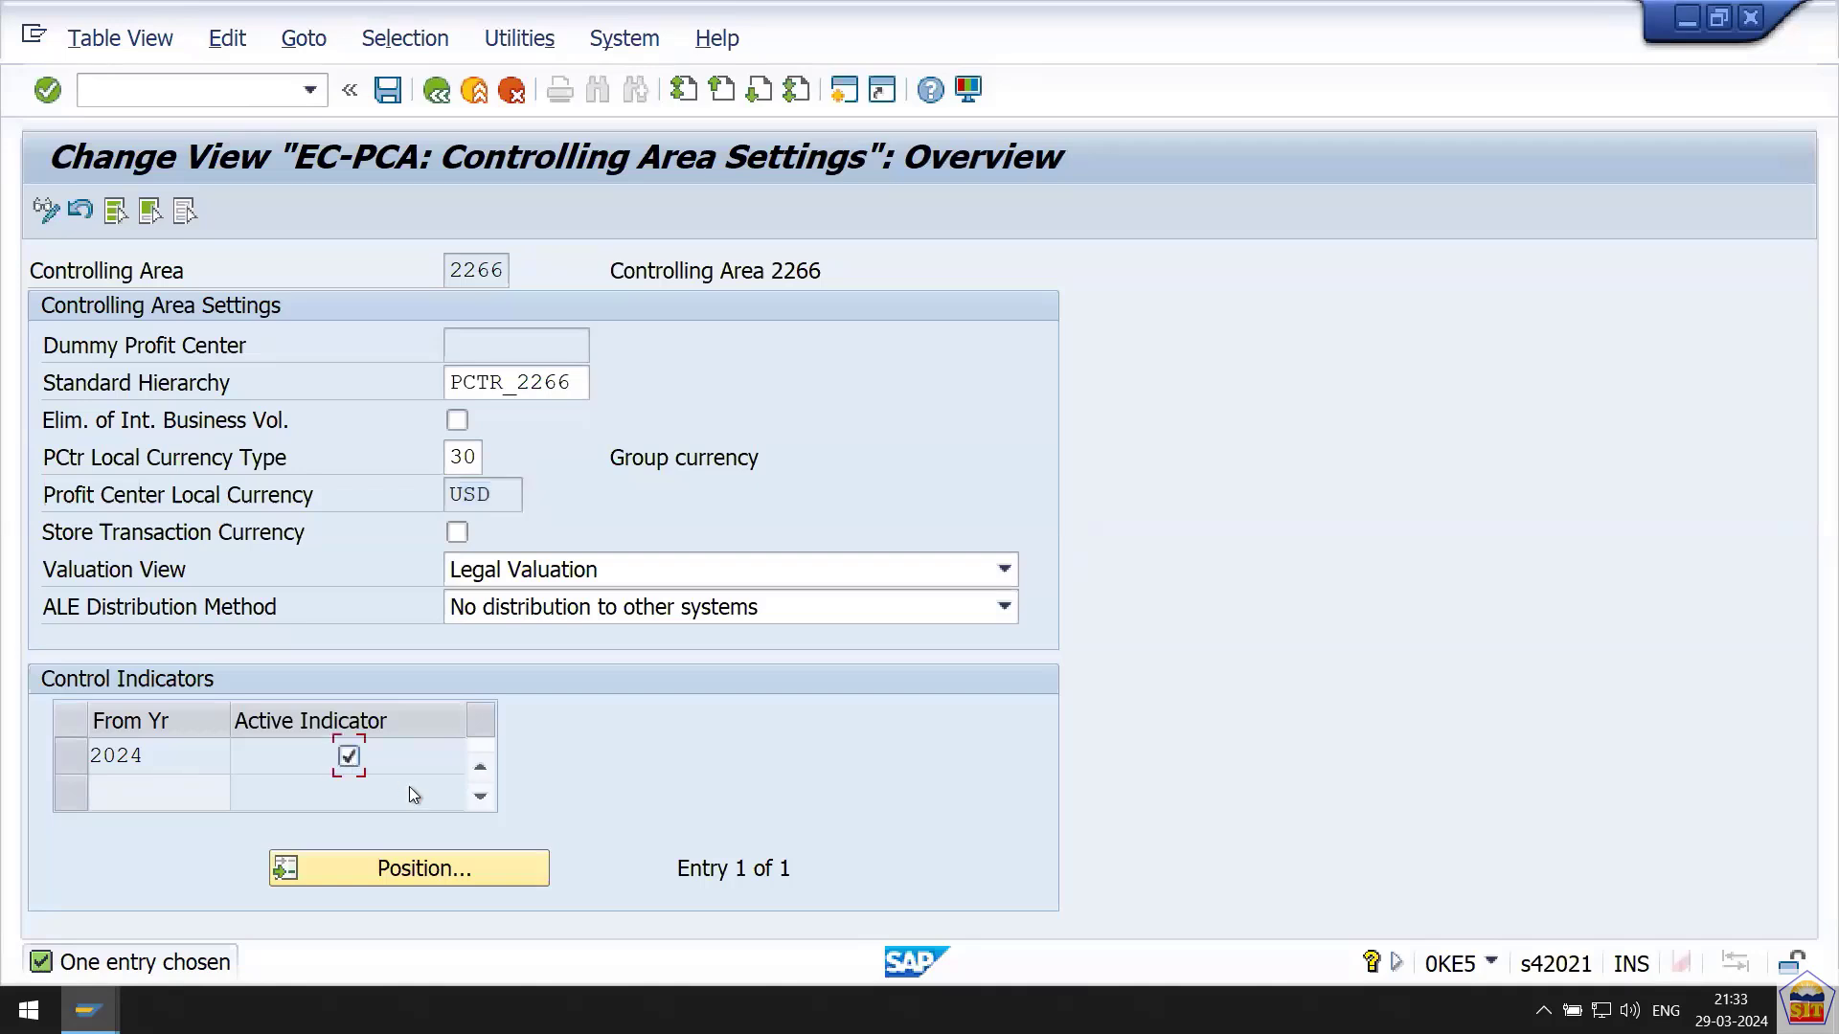
key(ctrl+s)
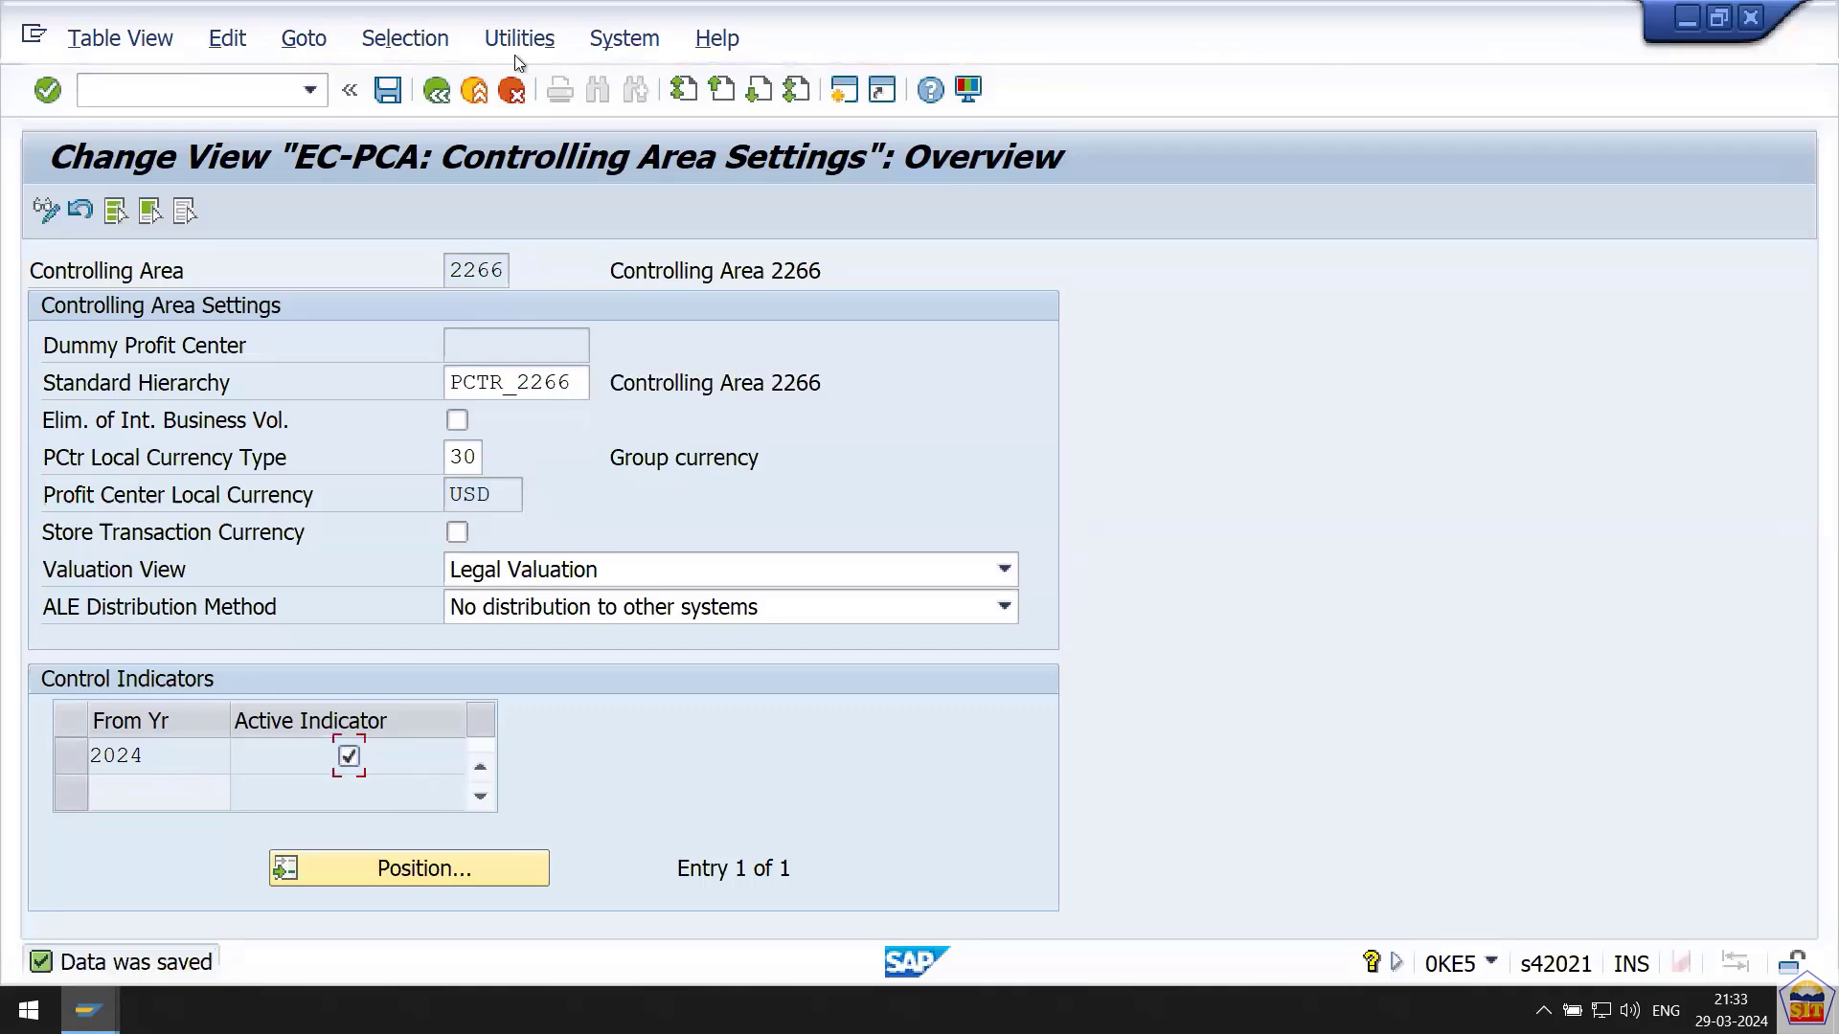
Switch to the basic settings notes in Word and review Step 22 on creating the dummy profit center.
mouse_move(535, 9)
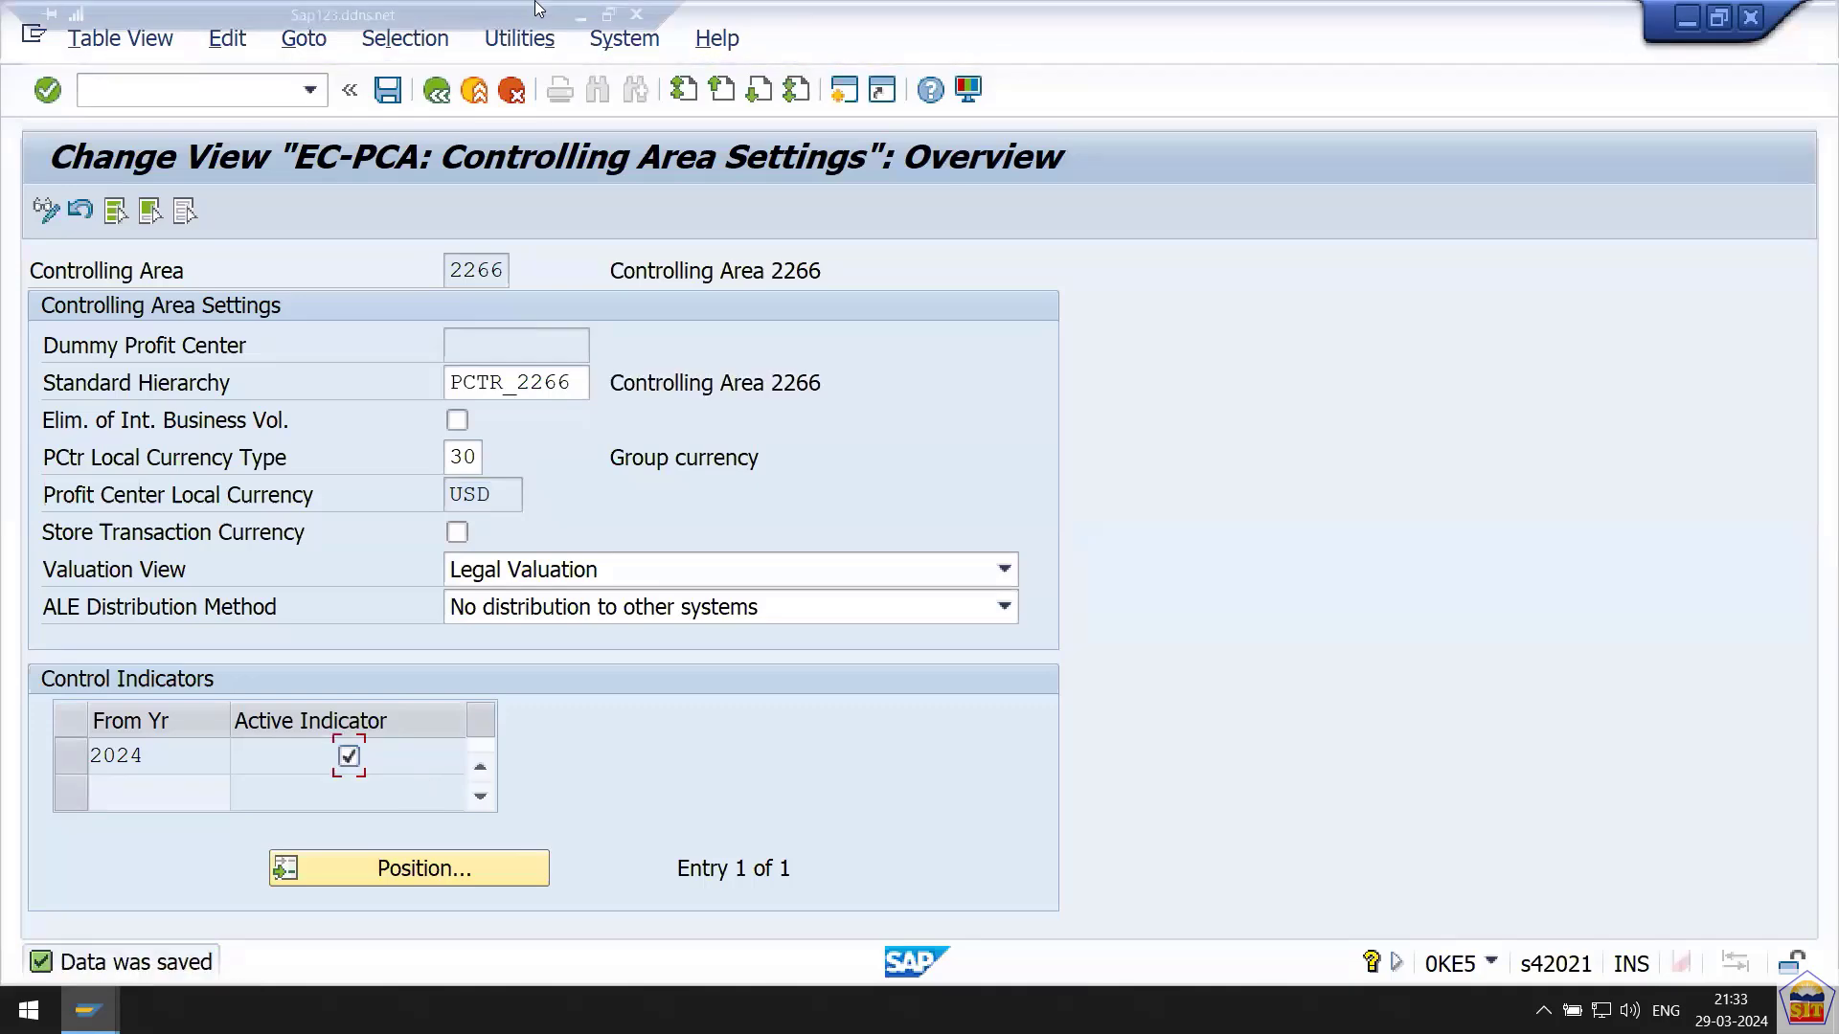
click(581, 16)
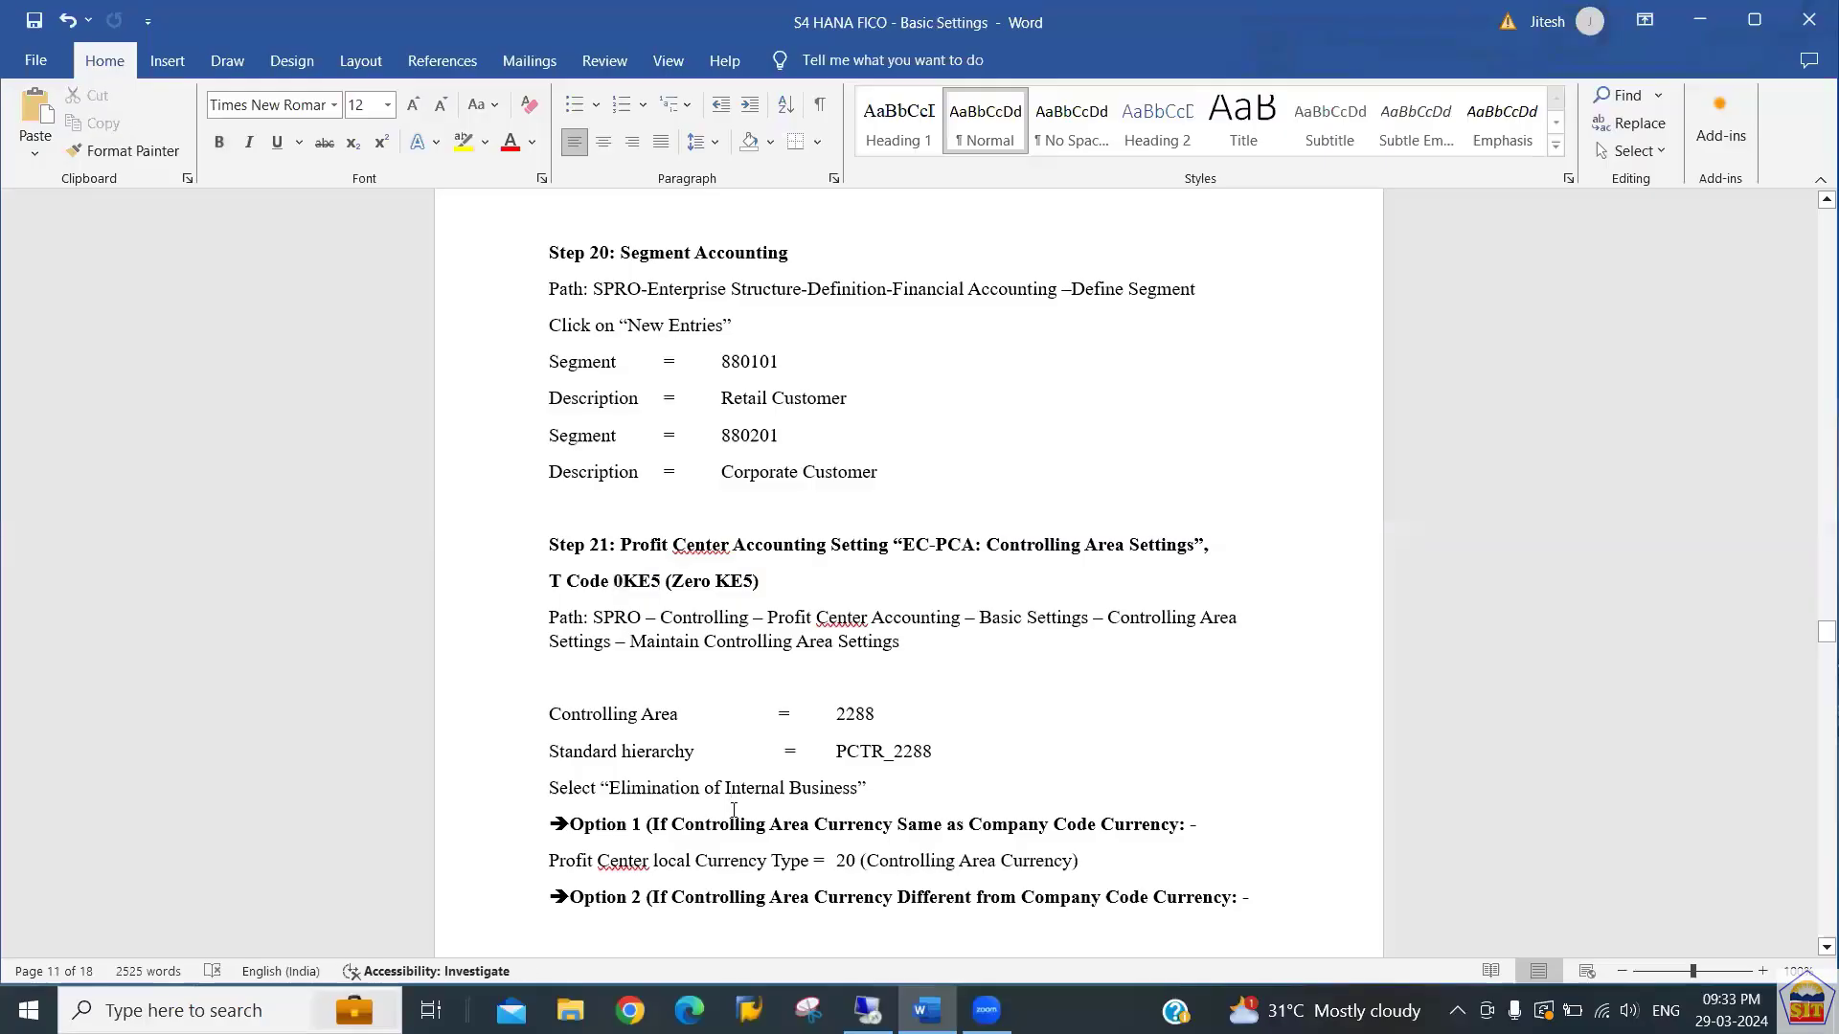
scroll(733, 810, down, 7)
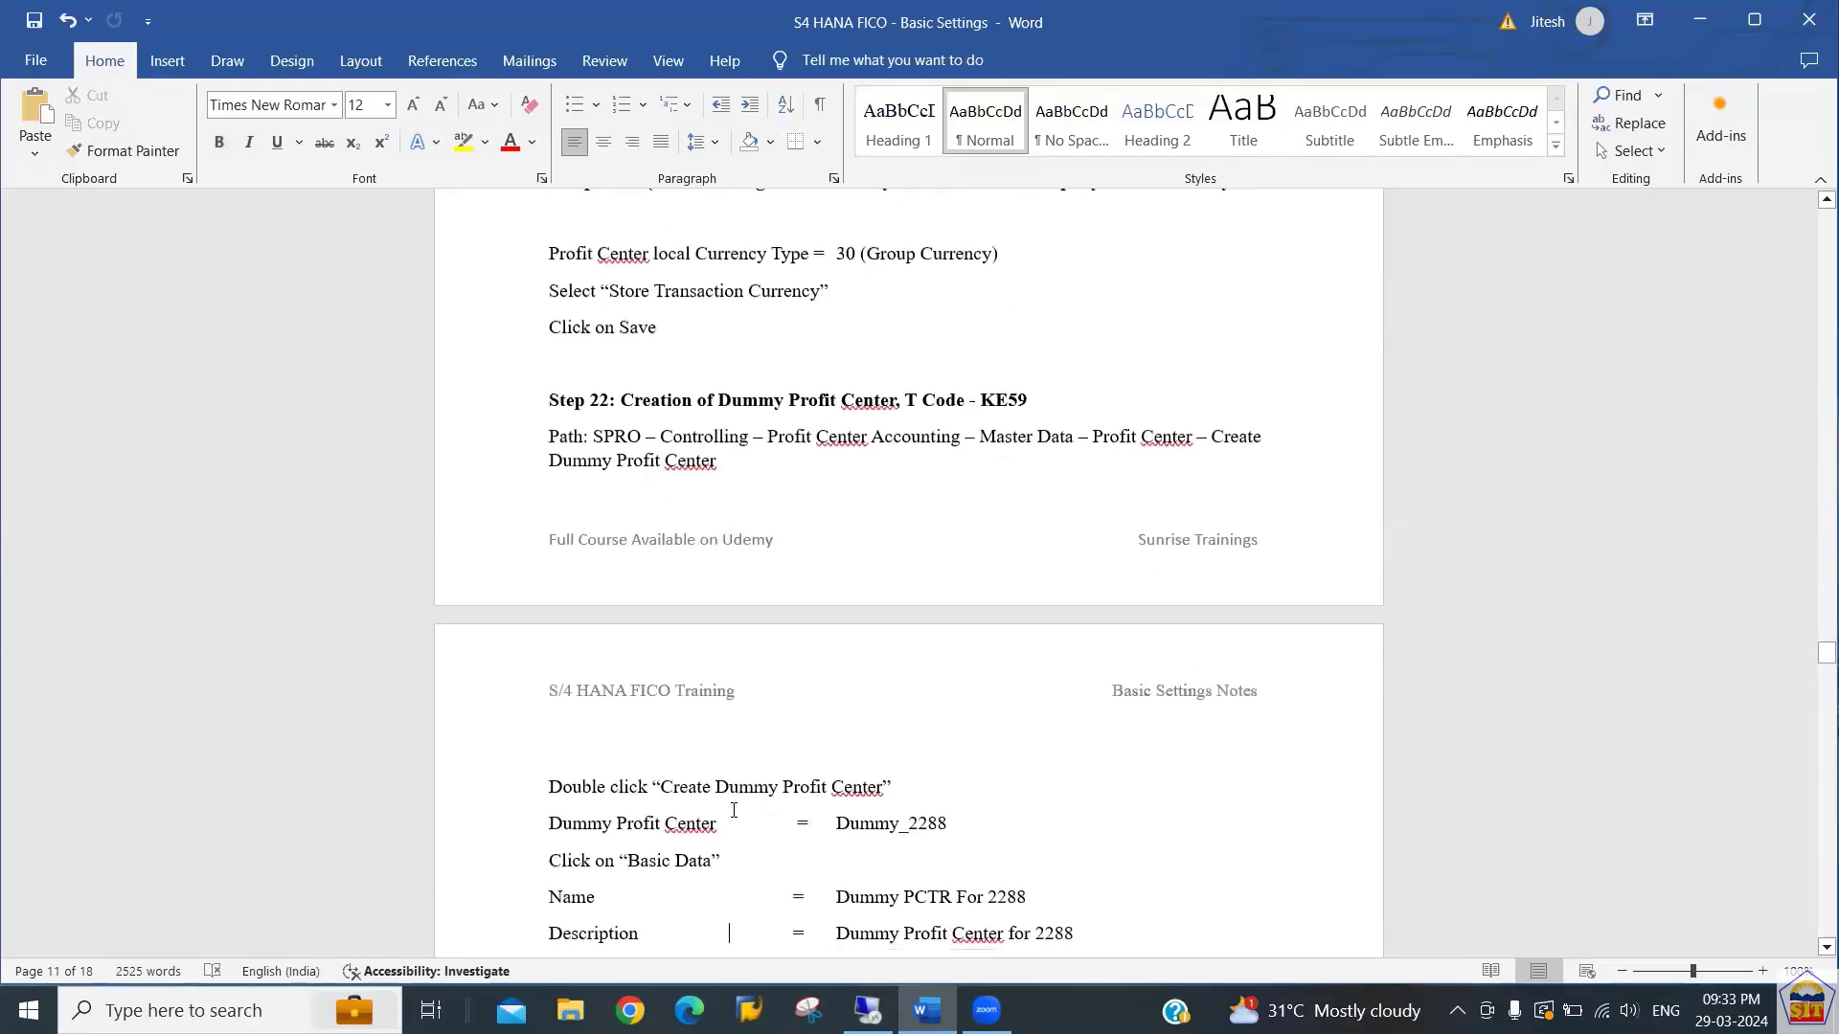
scroll(733, 810, down, 1)
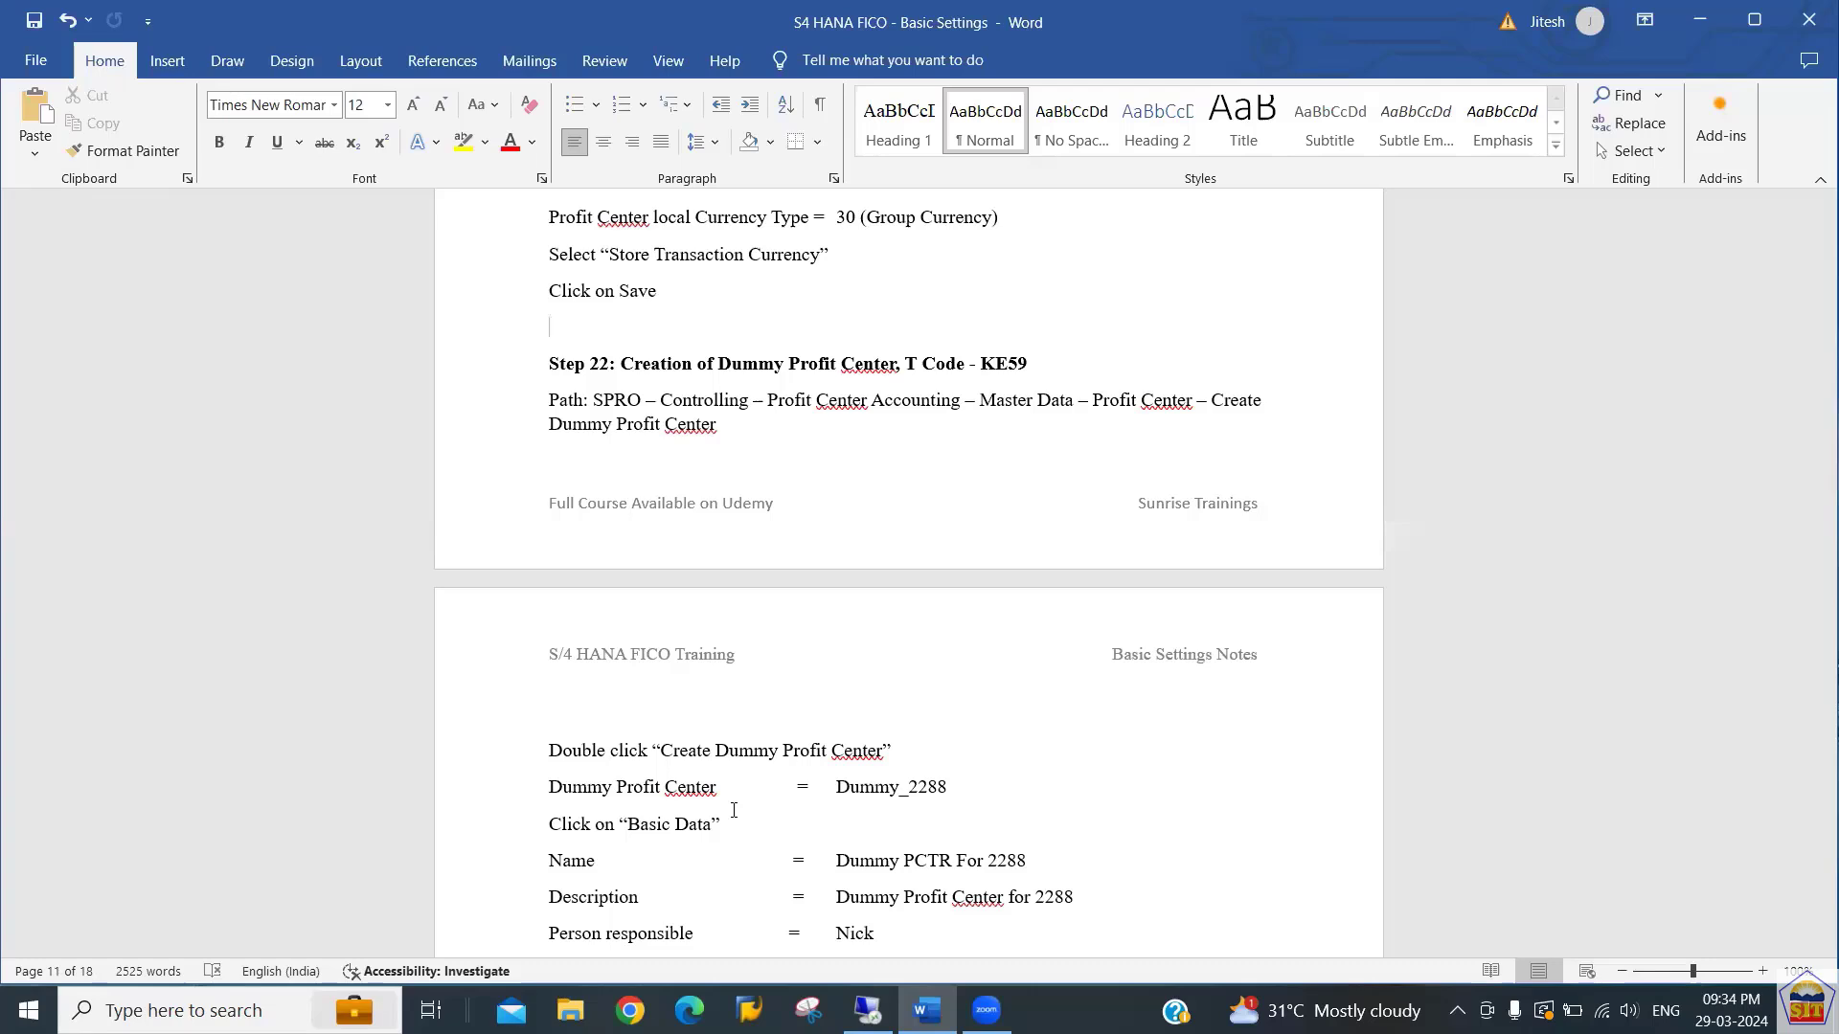
key(Down)
key(shift+Right)
key(shift+Right)
key(shift+Right)
key(shift+Right)
key(shift+Right)
key(shift+Right)
key(shift+Right)
key(shift+Right)
key(shift+Right)
key(shift+Right)
key(shift+Right)
key(shift+Right)
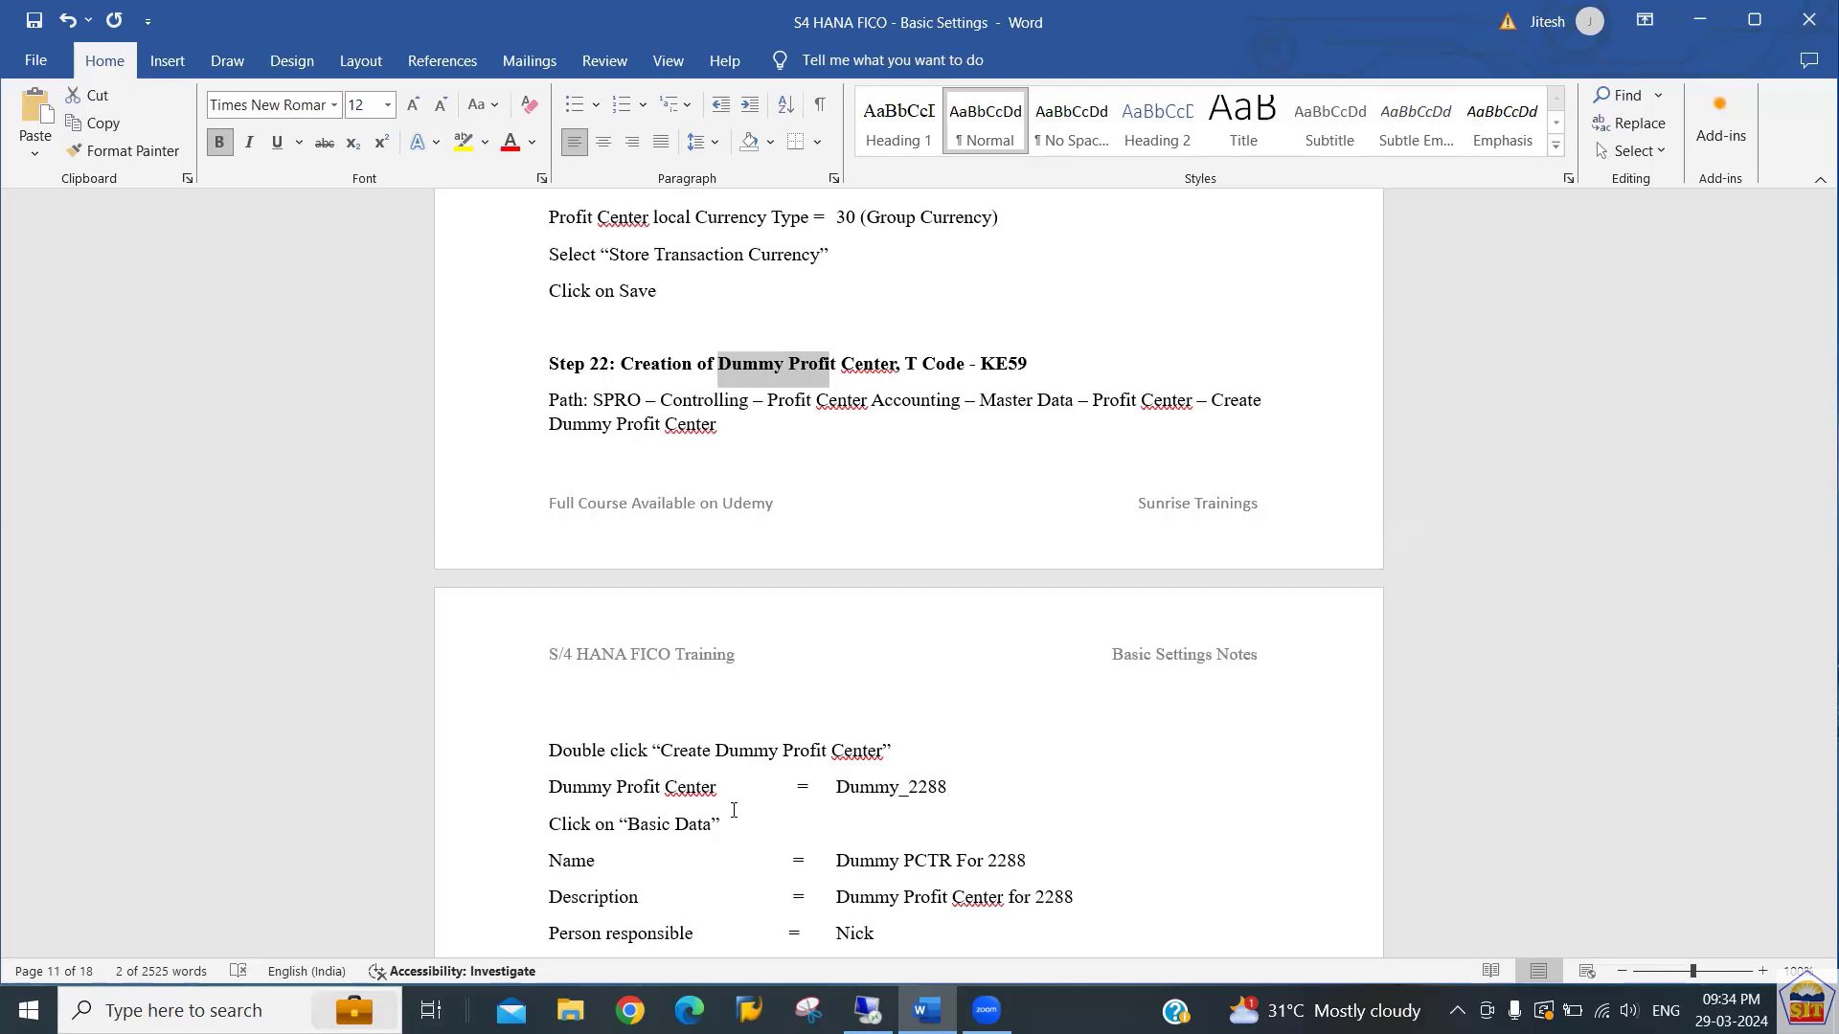
Copy transaction code KE59 from the Step 22 heading in the notes.
key(Right)
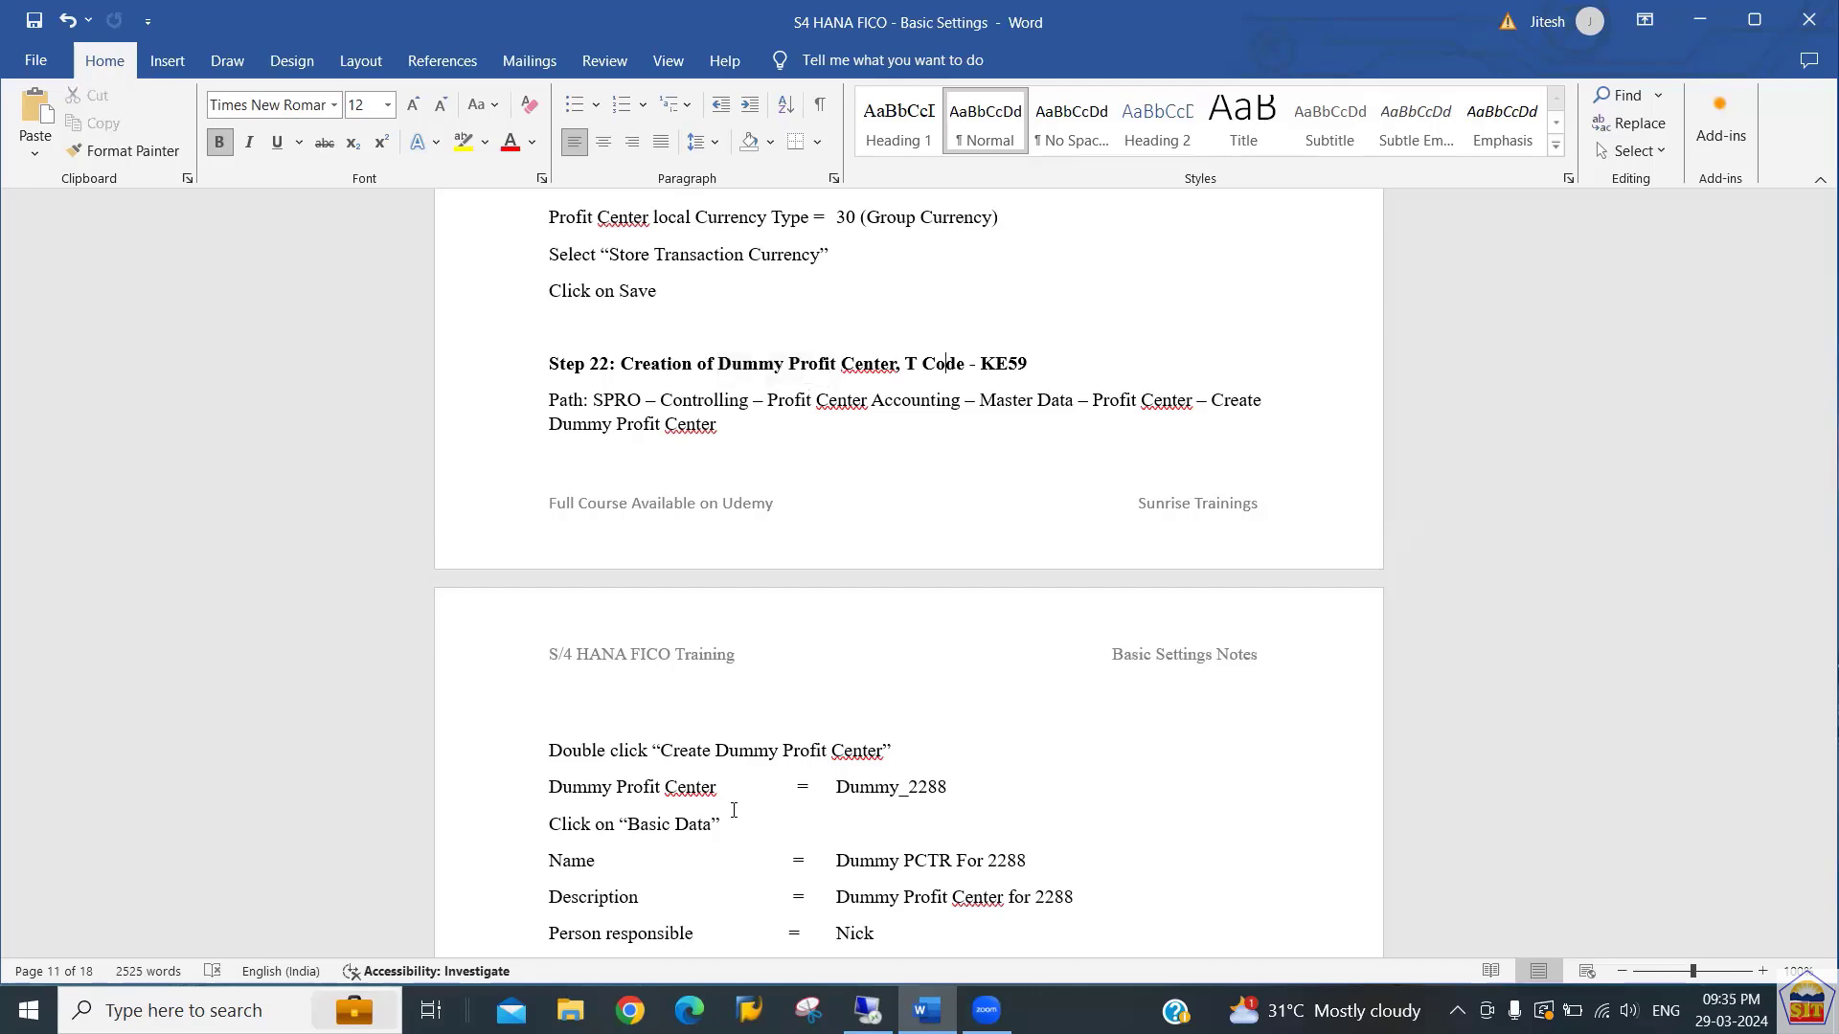
key(shift+Right)
key(shift+Right)
key(shift+Right)
key(shift+Right)
key(ctrl+c)
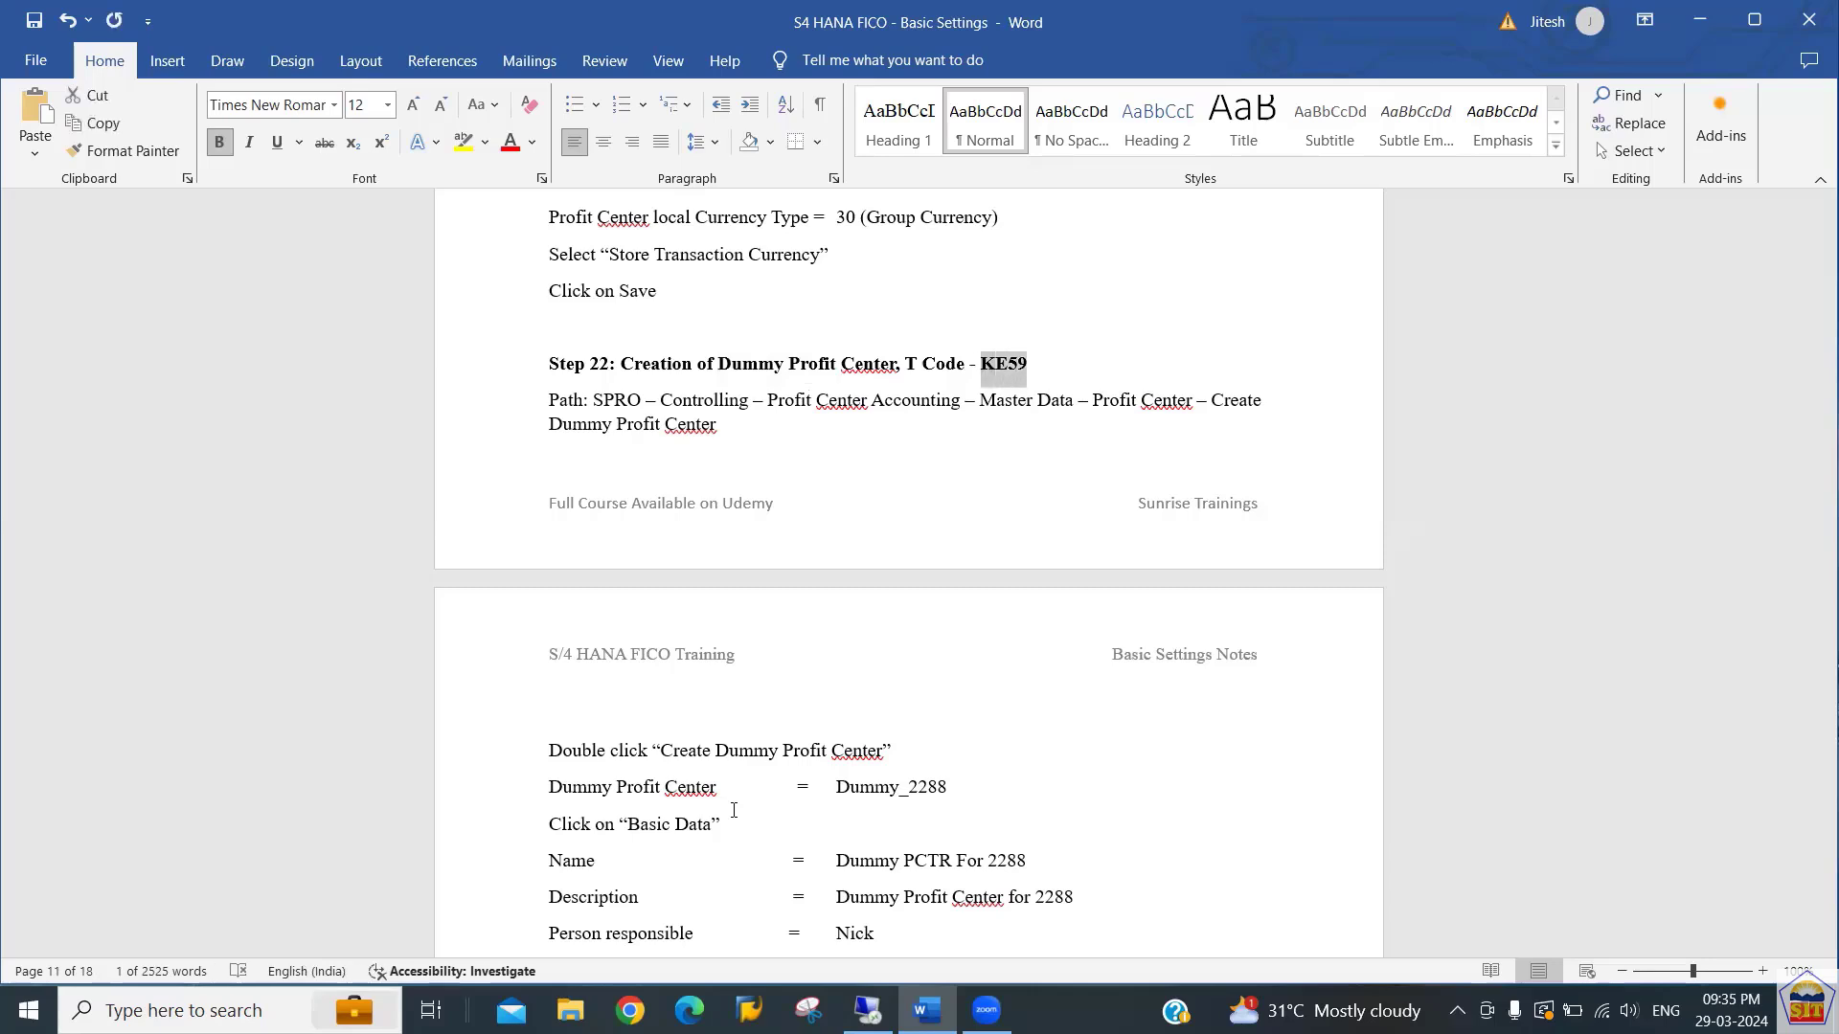
Switch back to SAP, leave the controlling area settings and open transaction KE59 using the copied code.
key(alt+Tab)
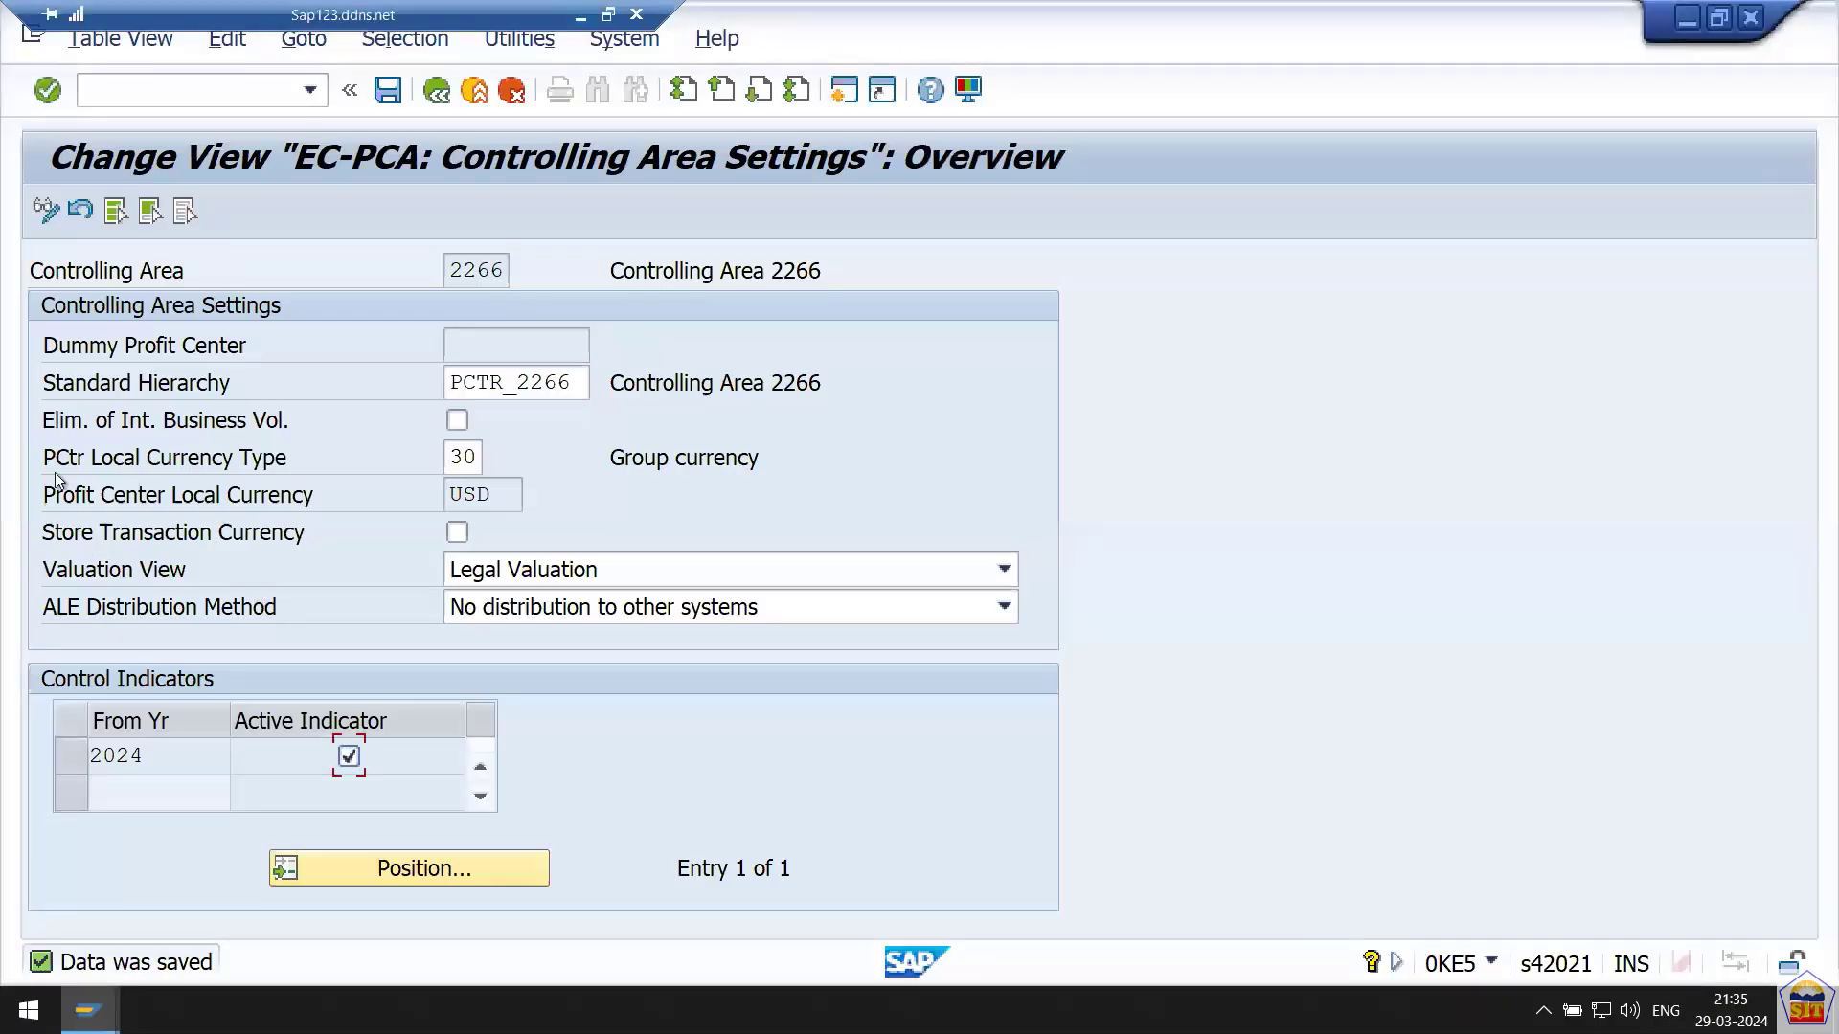
click(162, 84)
text(/n)
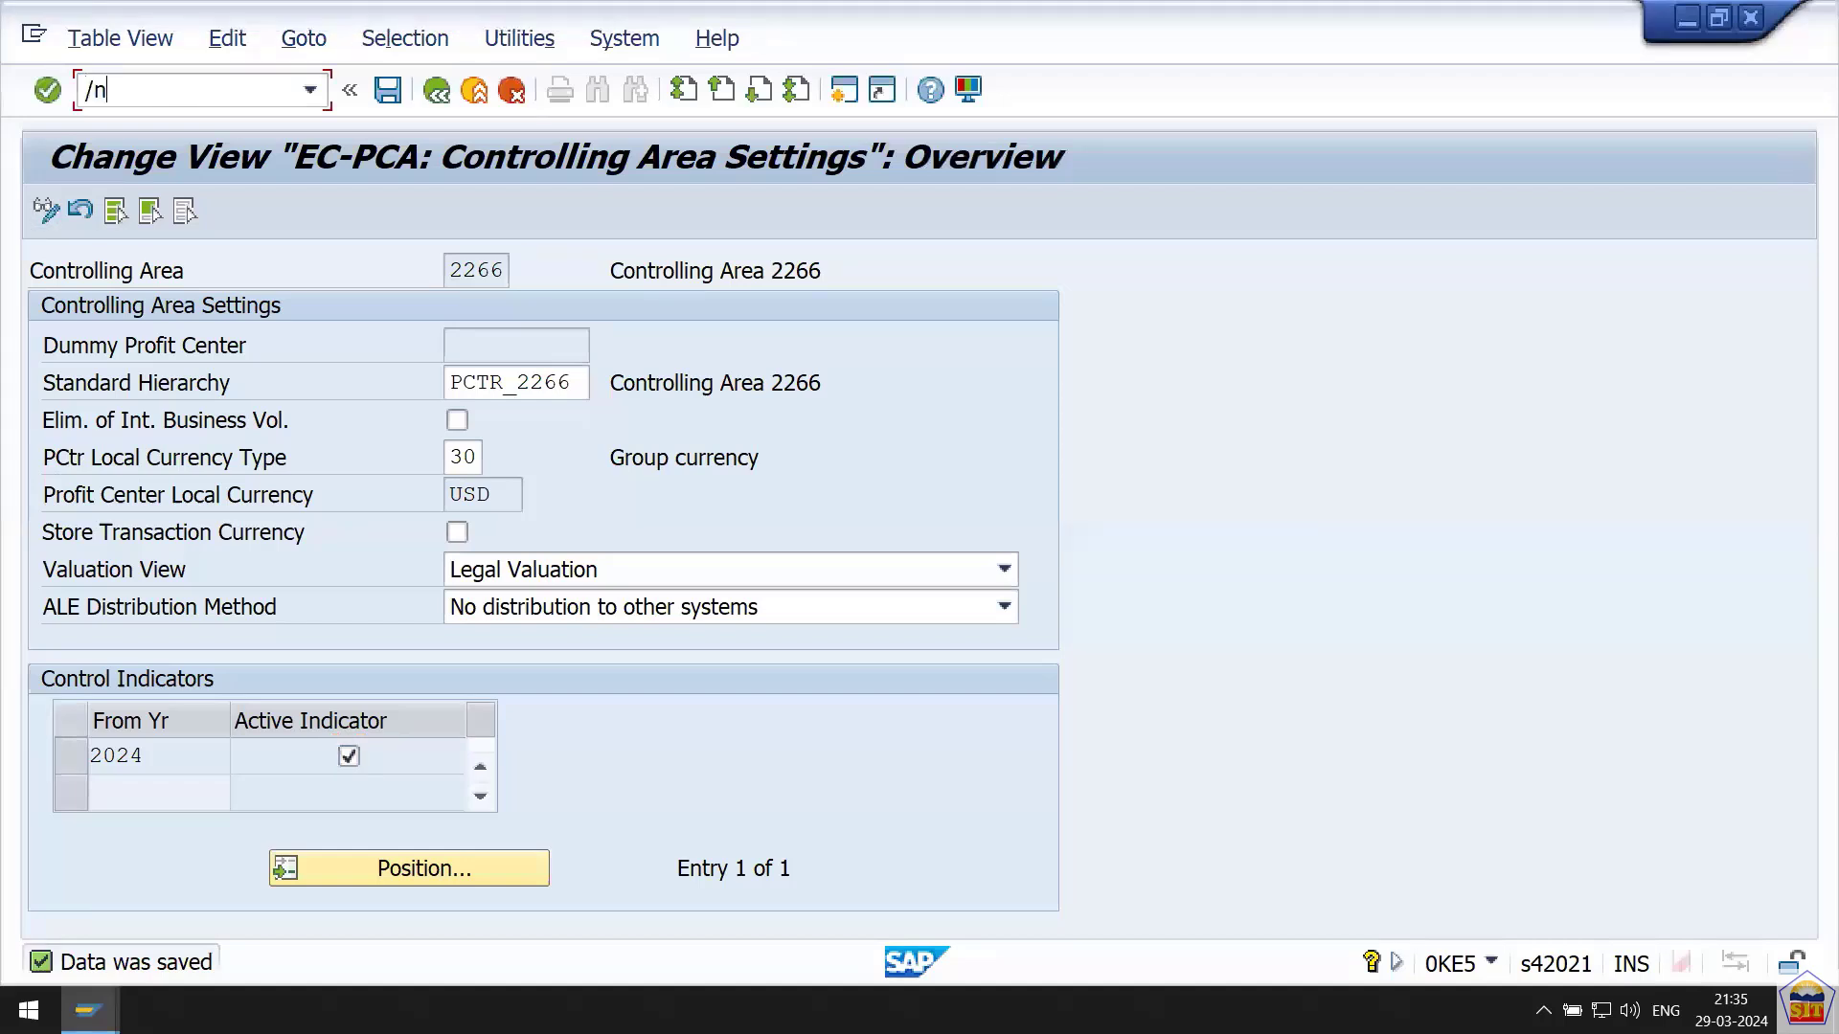
key(ctrl+v)
key(Return)
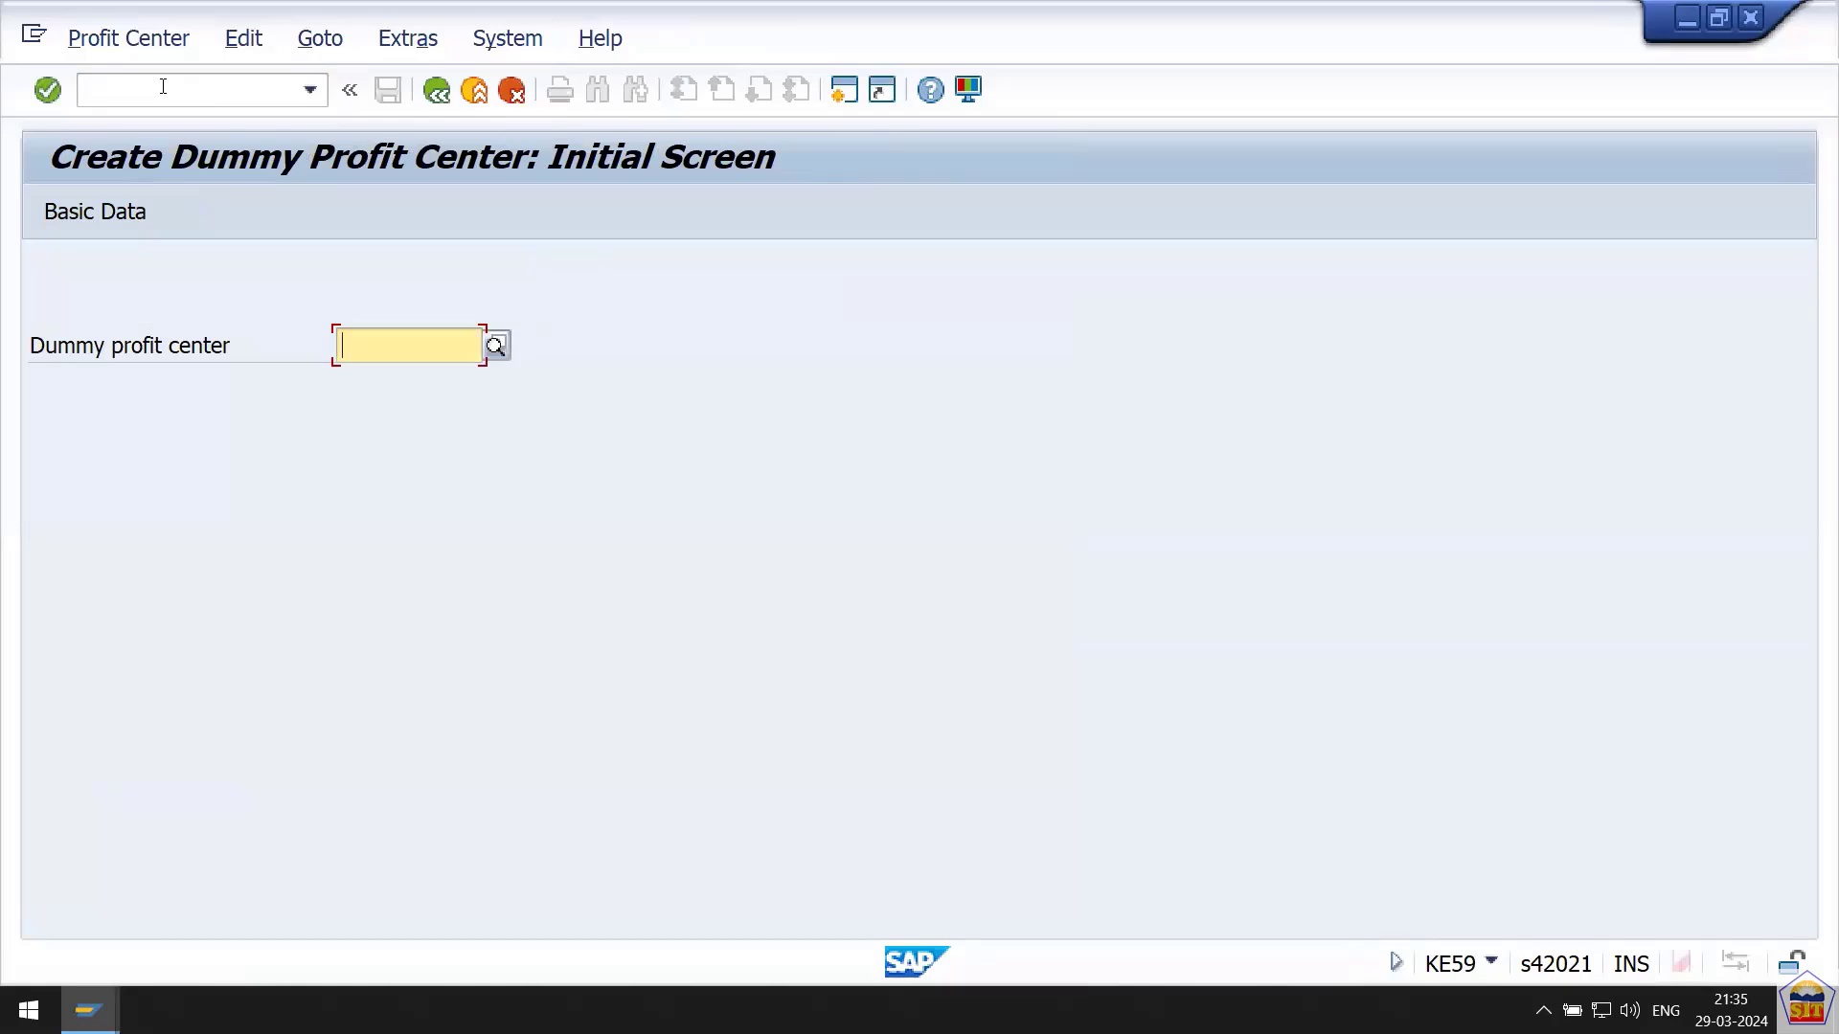
Enter DUMMY_2266 as the dummy profit center and open its basic data.
key(BackSpace)
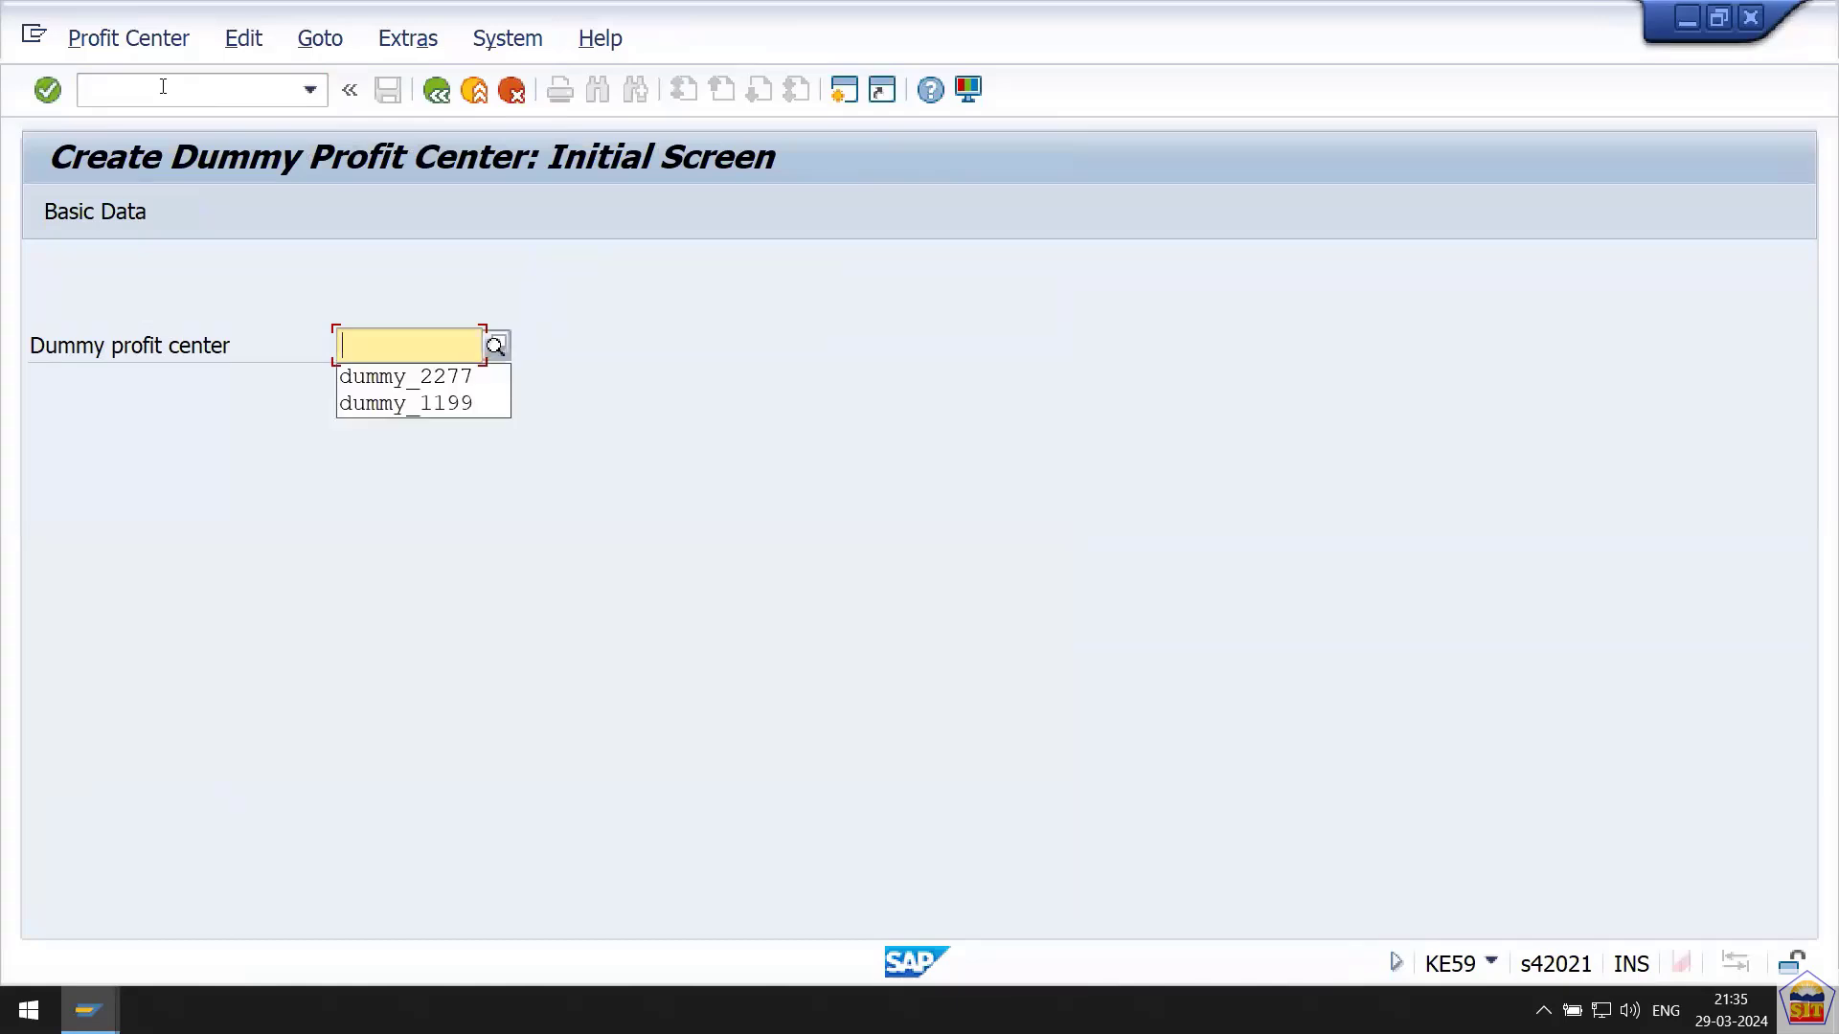
key(Down)
key(Down)
key(Up)
key(Tab)
key(shift+Tab)
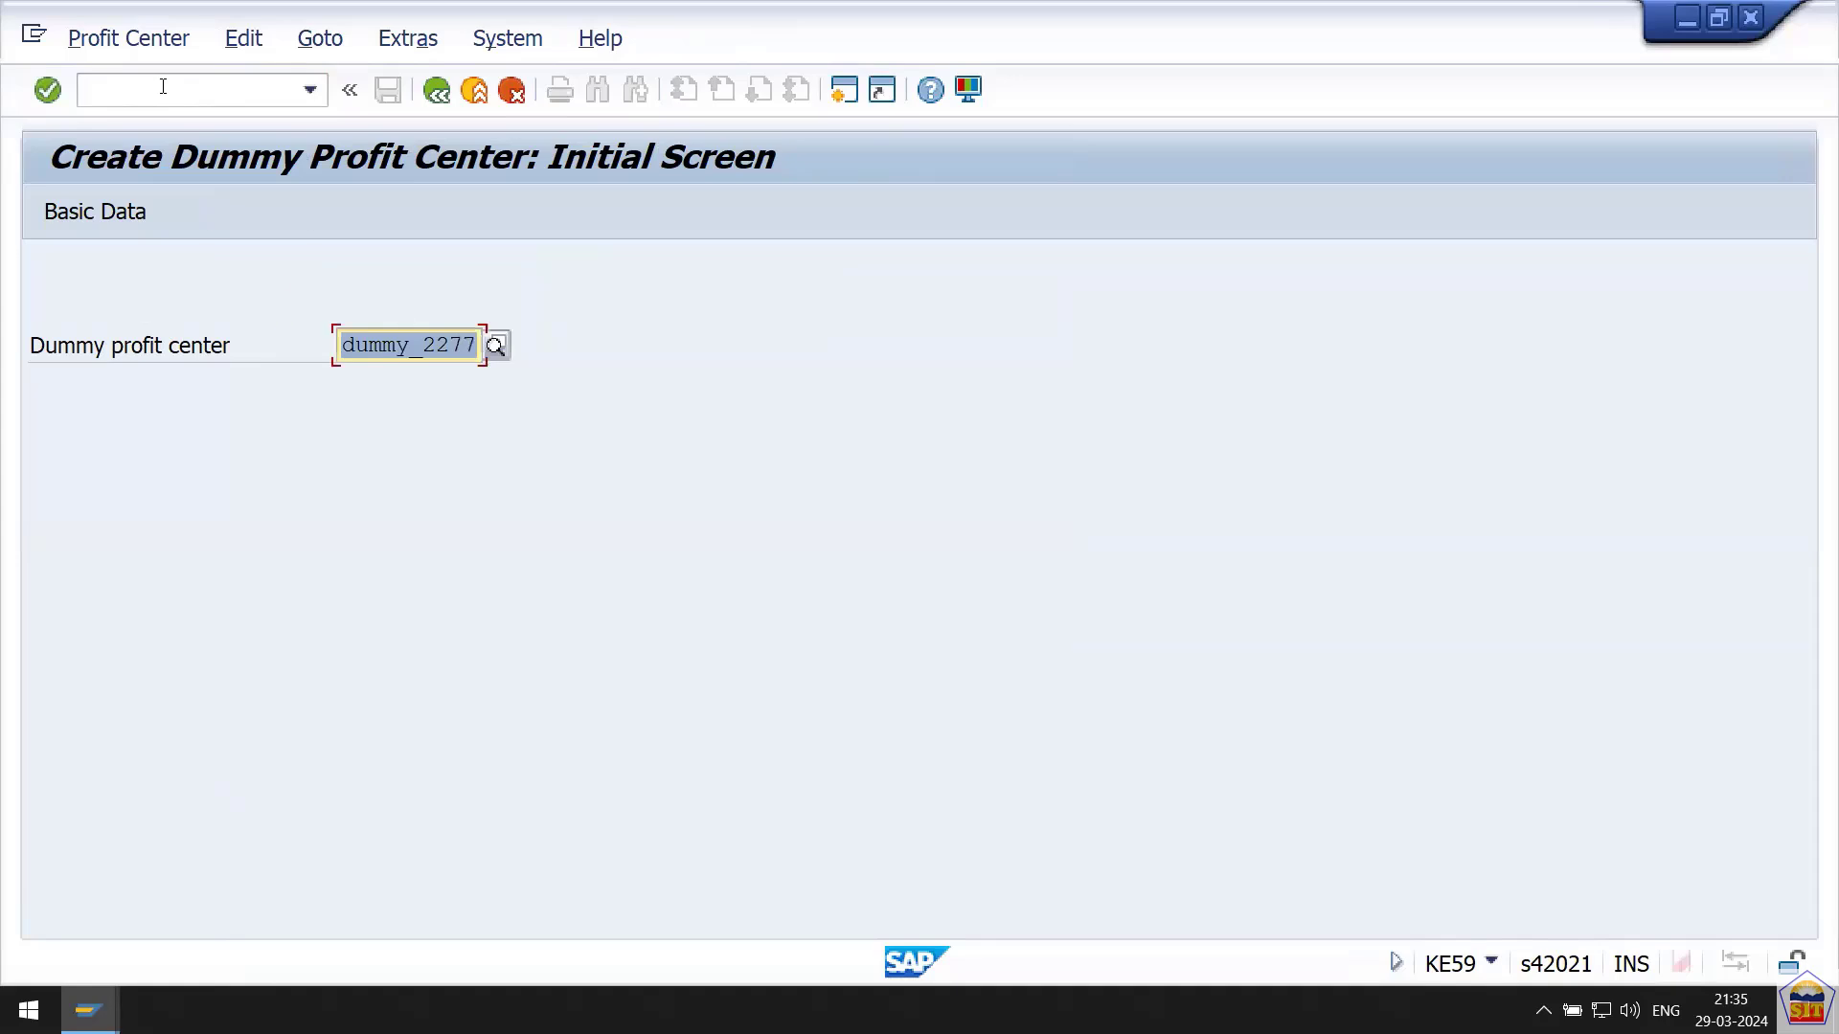
key(End)
key(BackSpace)
key(BackSpace)
key(BackSpace)
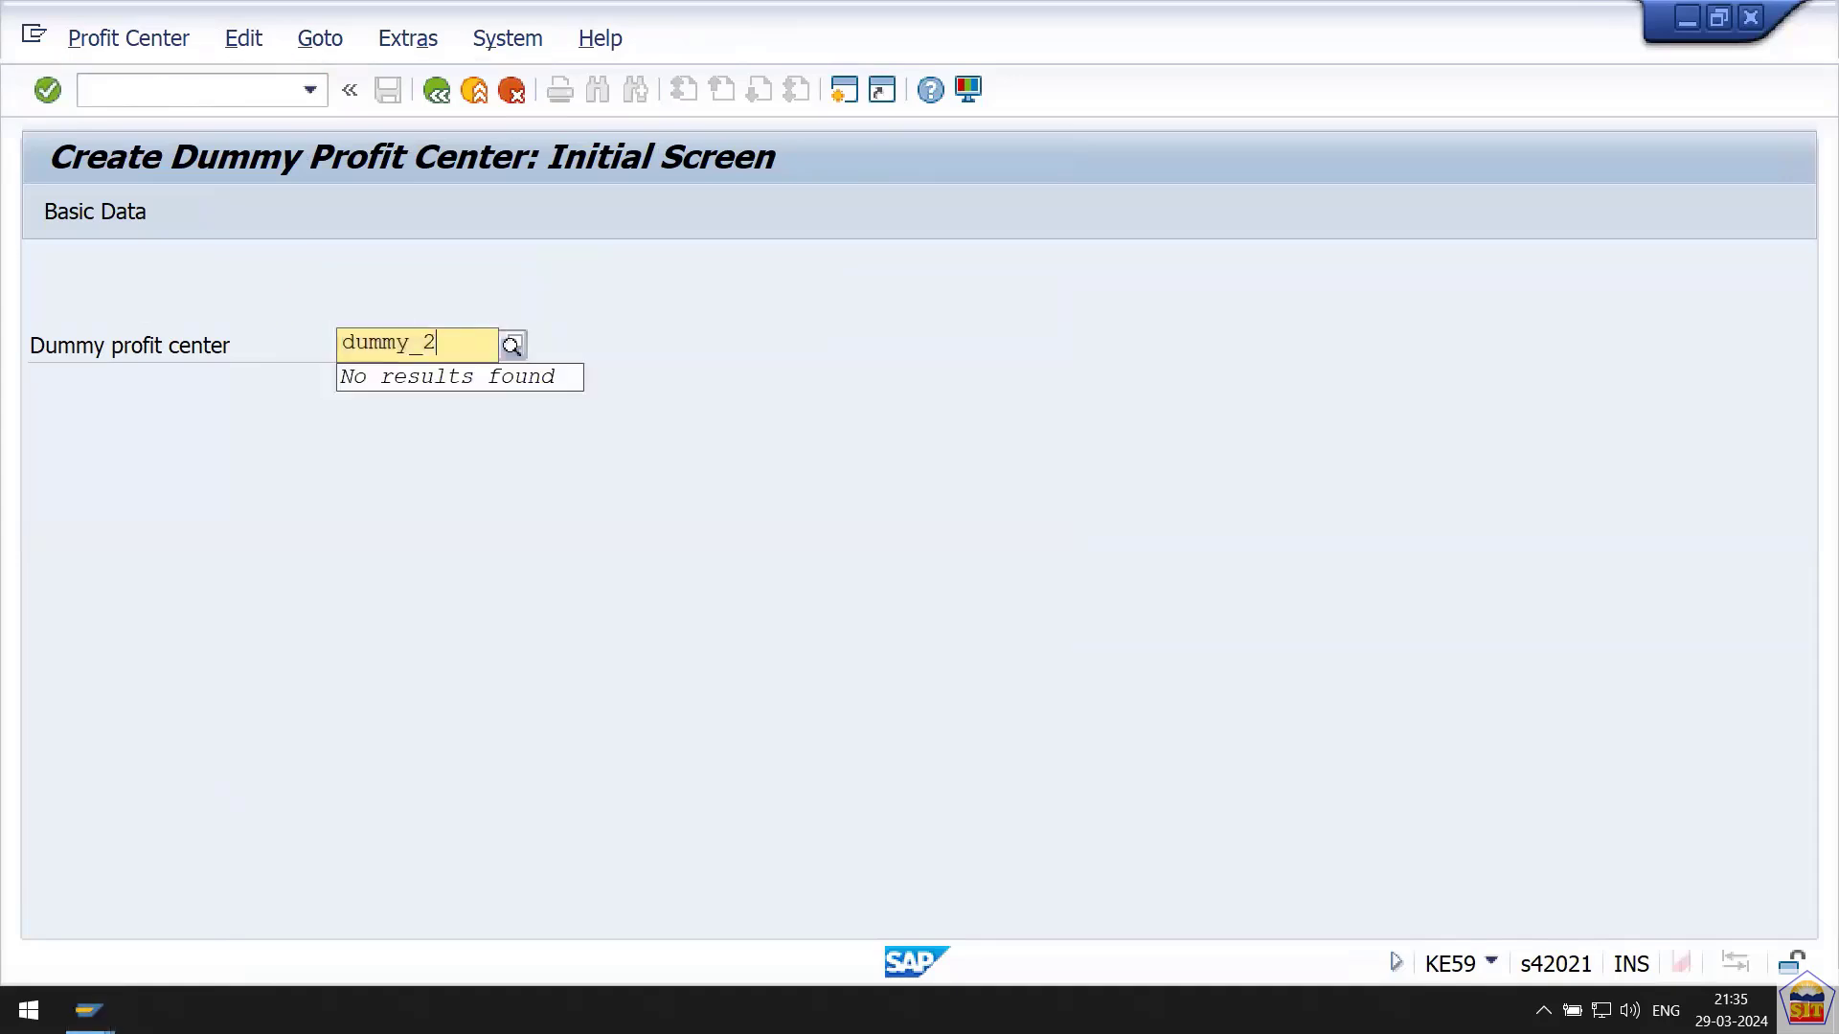
text(266)
key(Return)
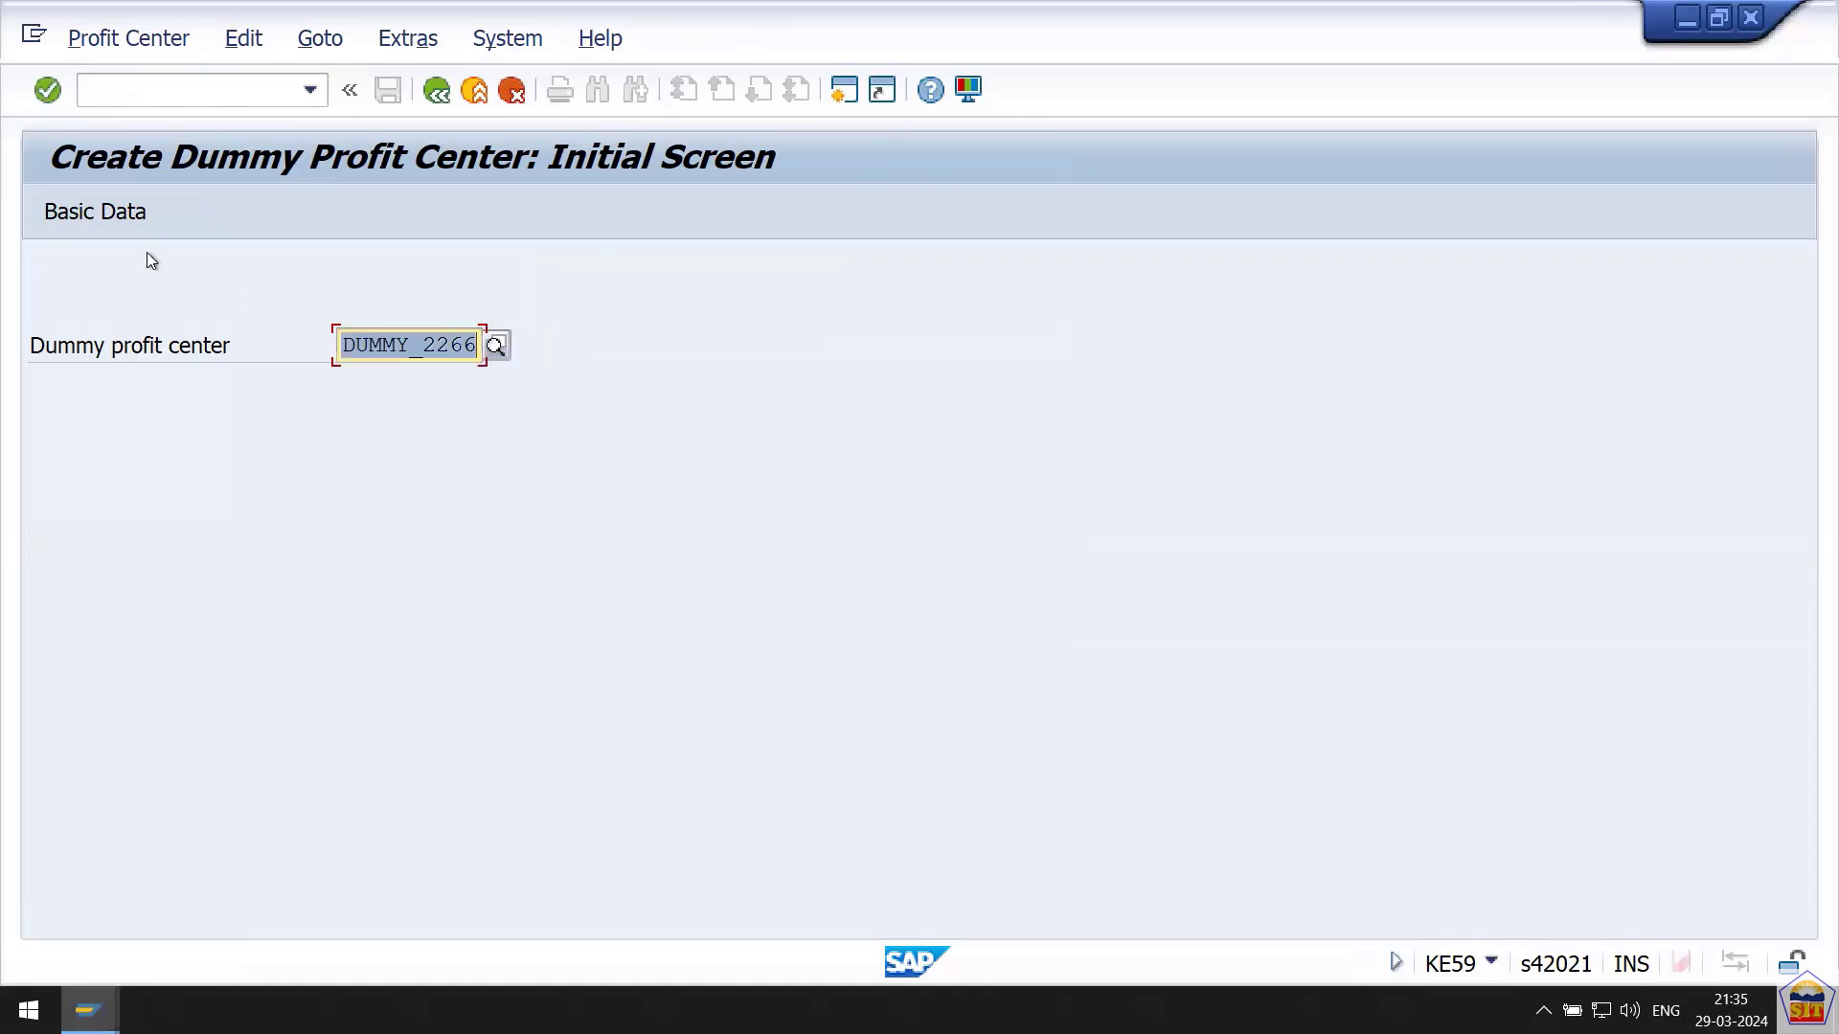
click(89, 218)
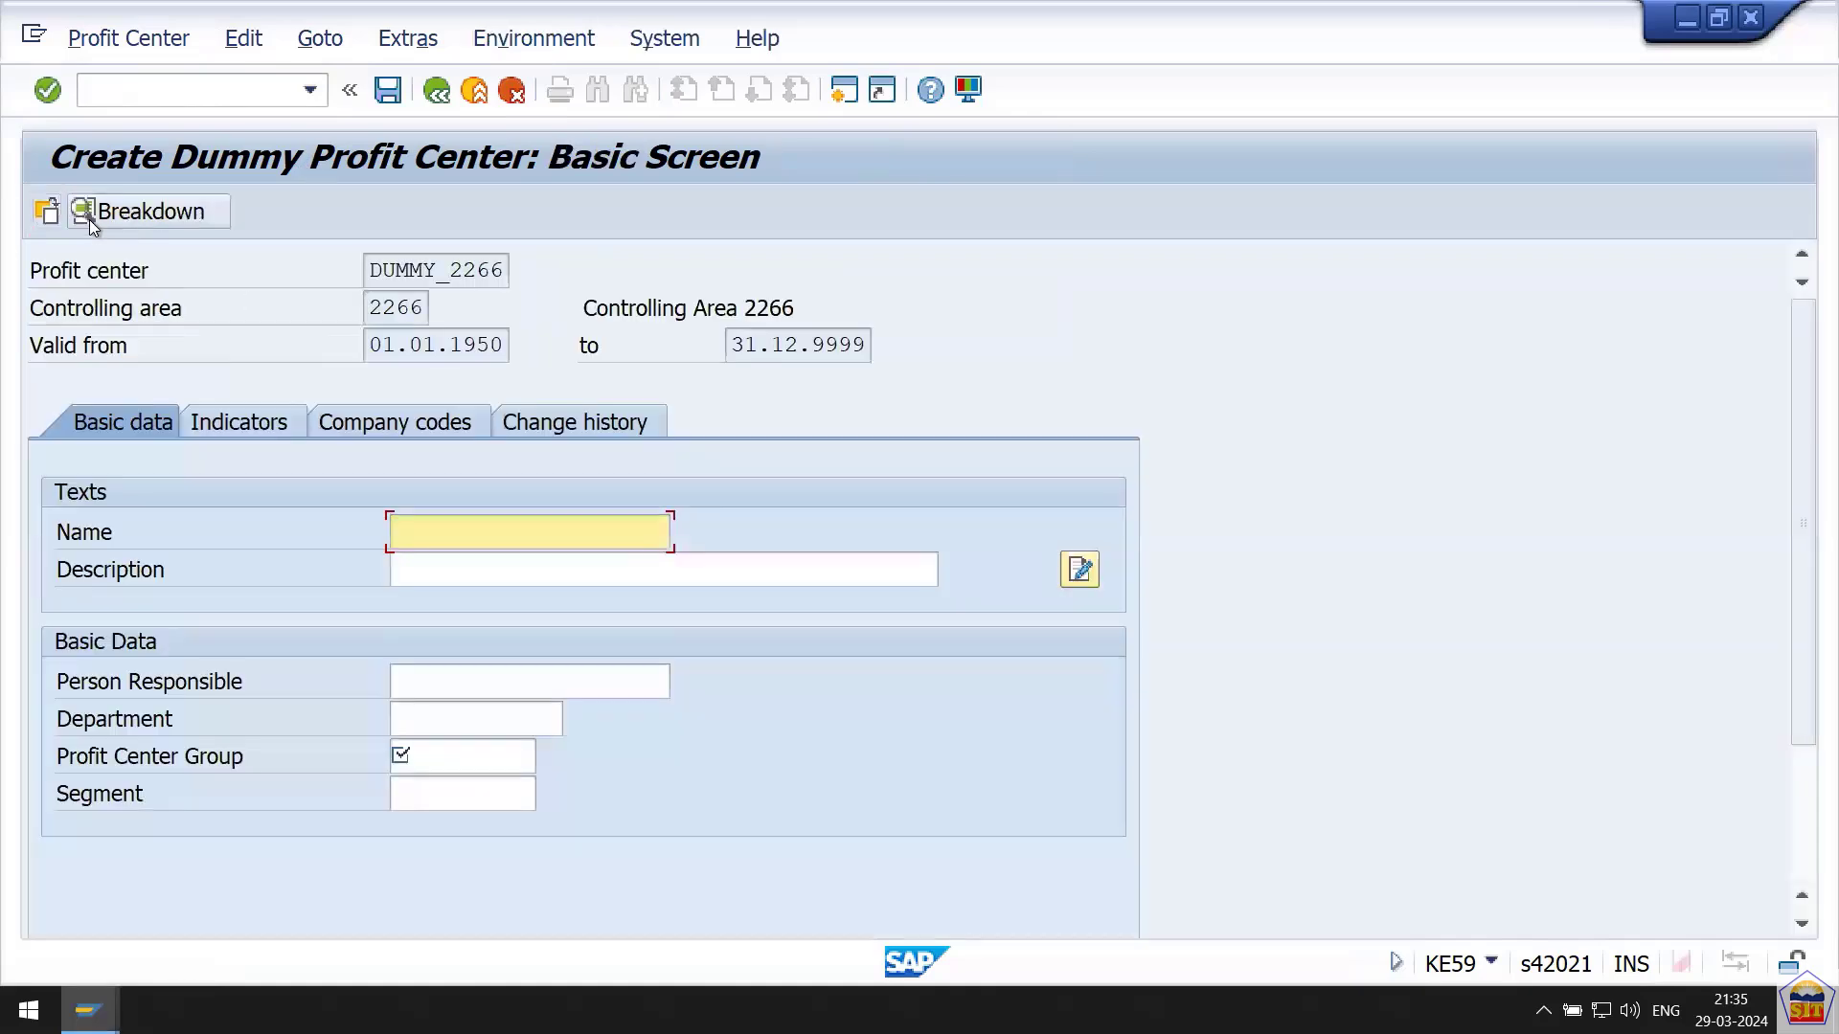
Enter "Dummy Pctr 2266" as the dummy profit center's name.
click(480, 532)
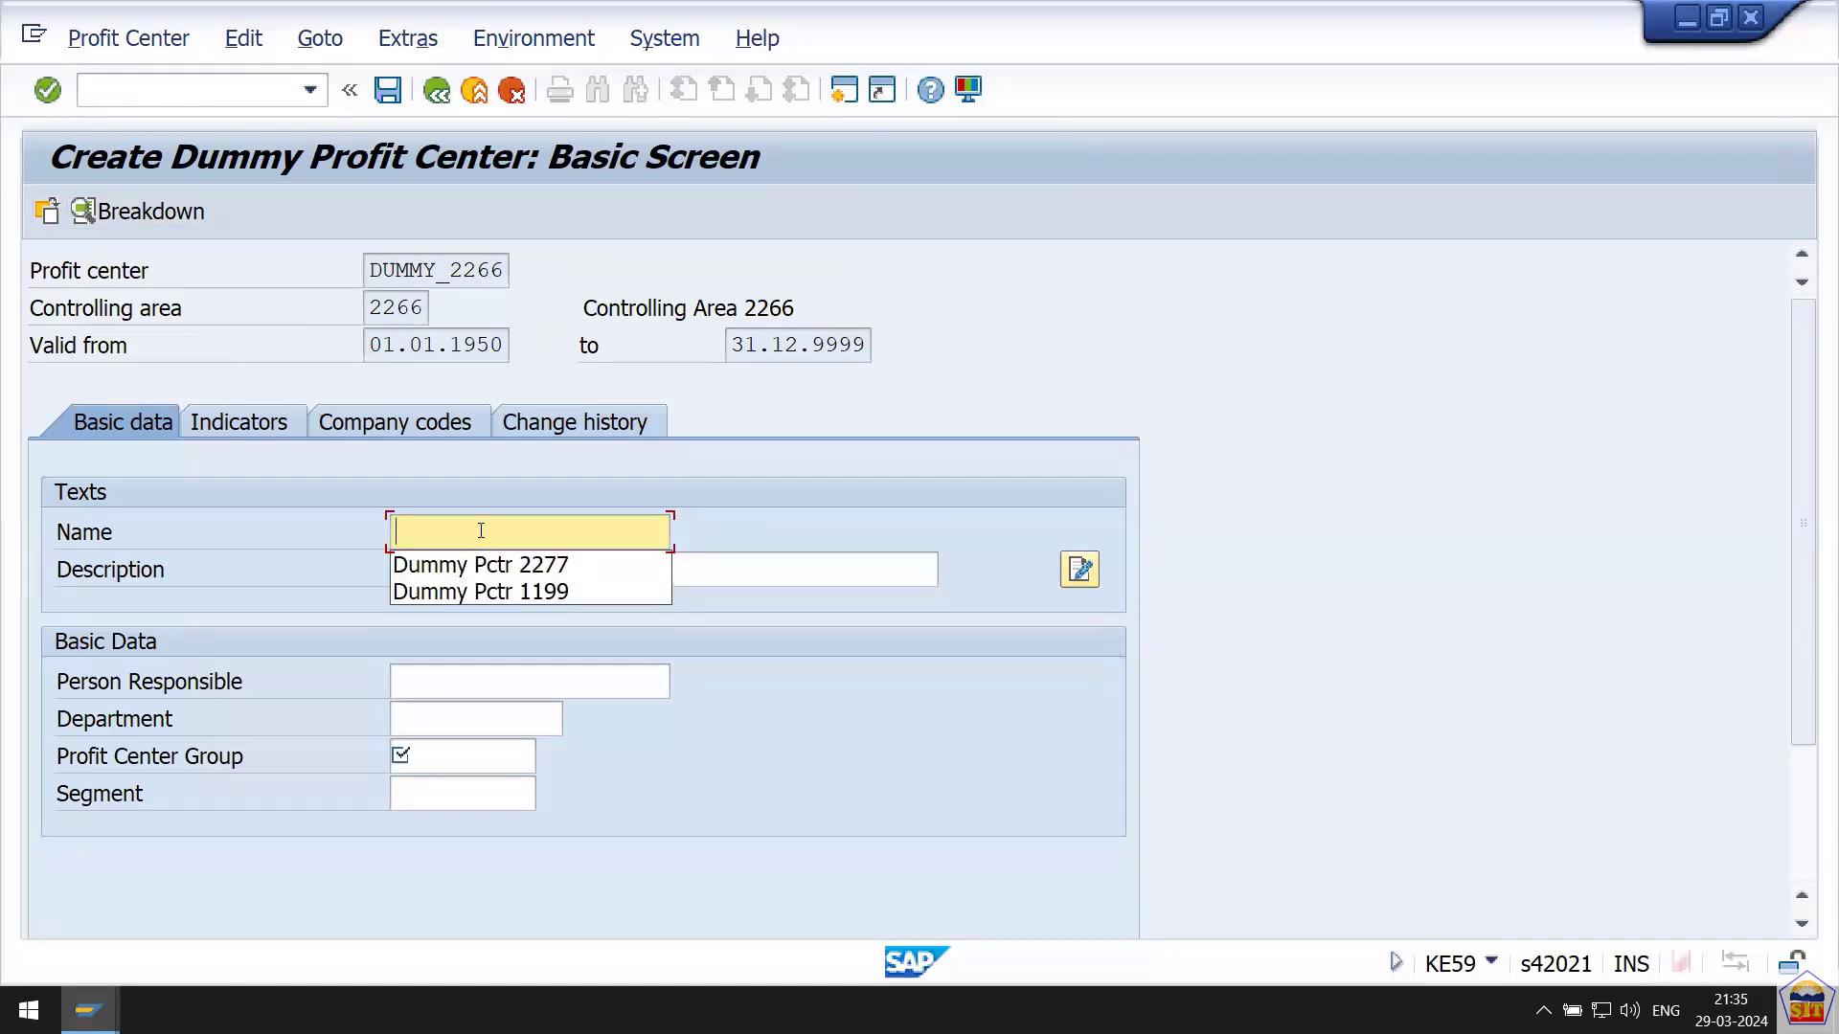
key(Down)
key(Tab)
key(shift+Tab)
key(Right)
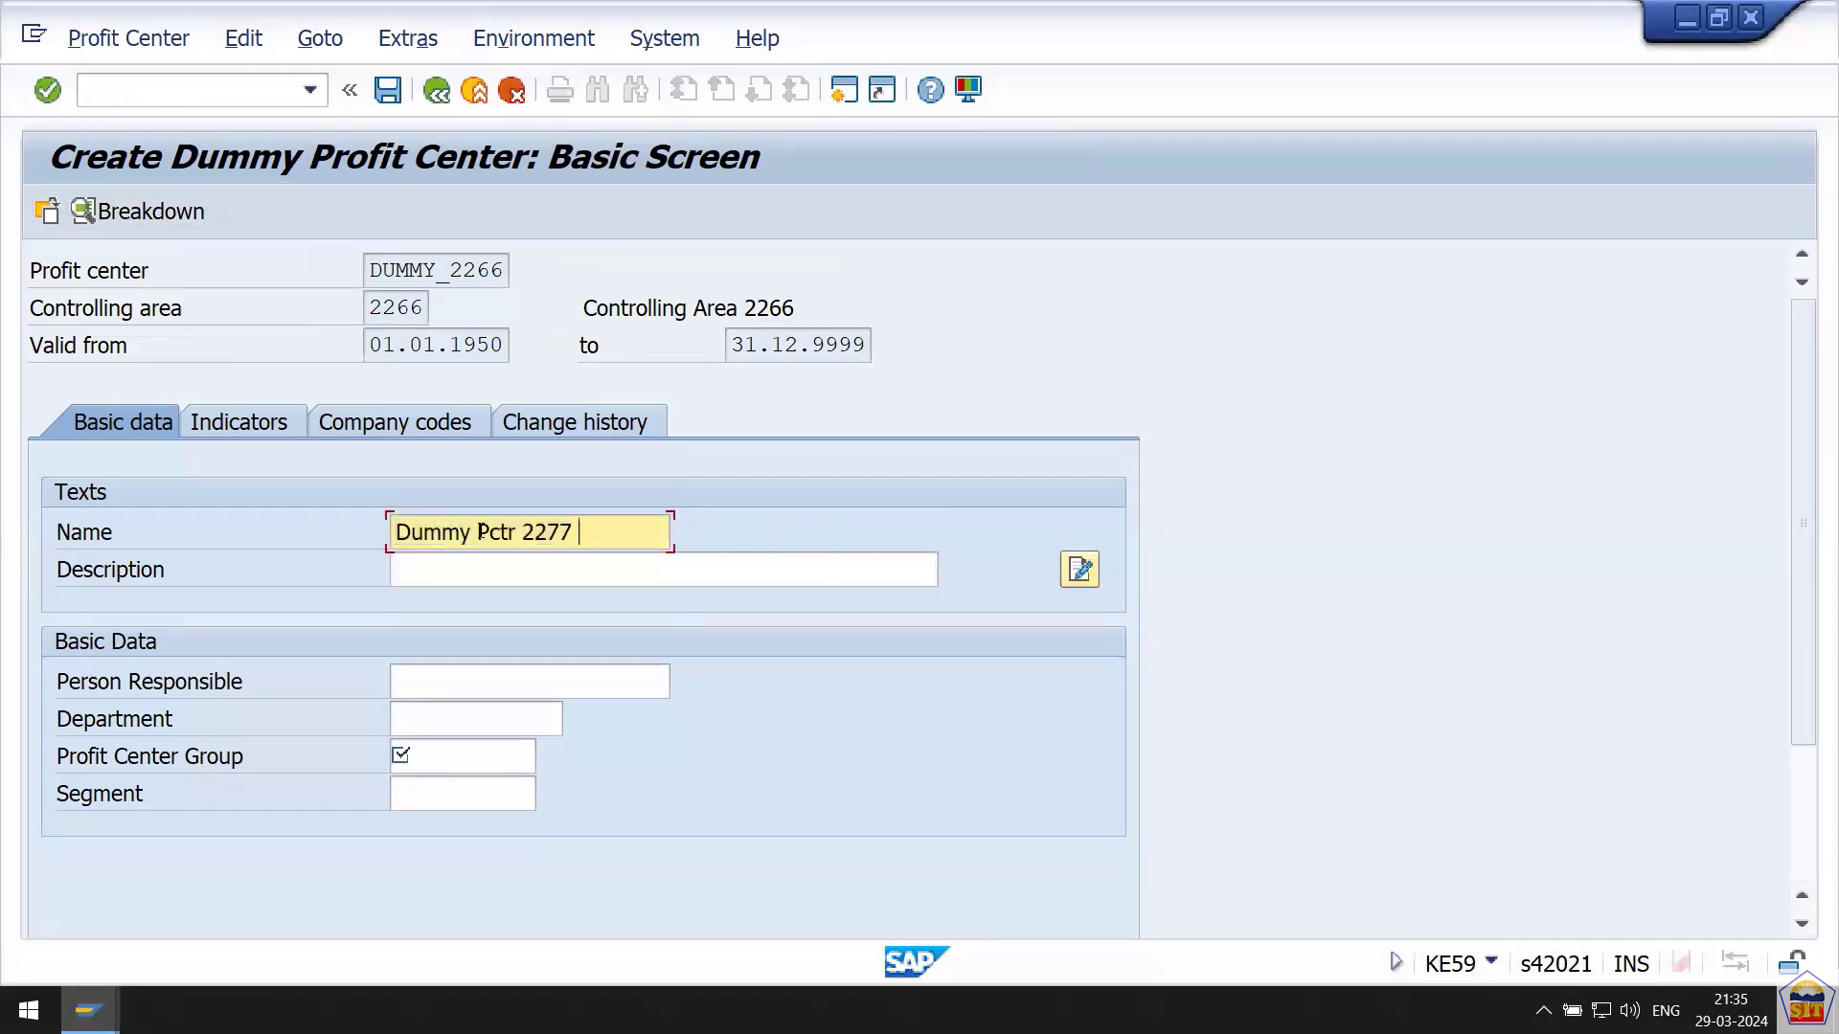
key(BackSpace)
key(BackSpace)
key(BackSpace)
text(66)
key(Tab)
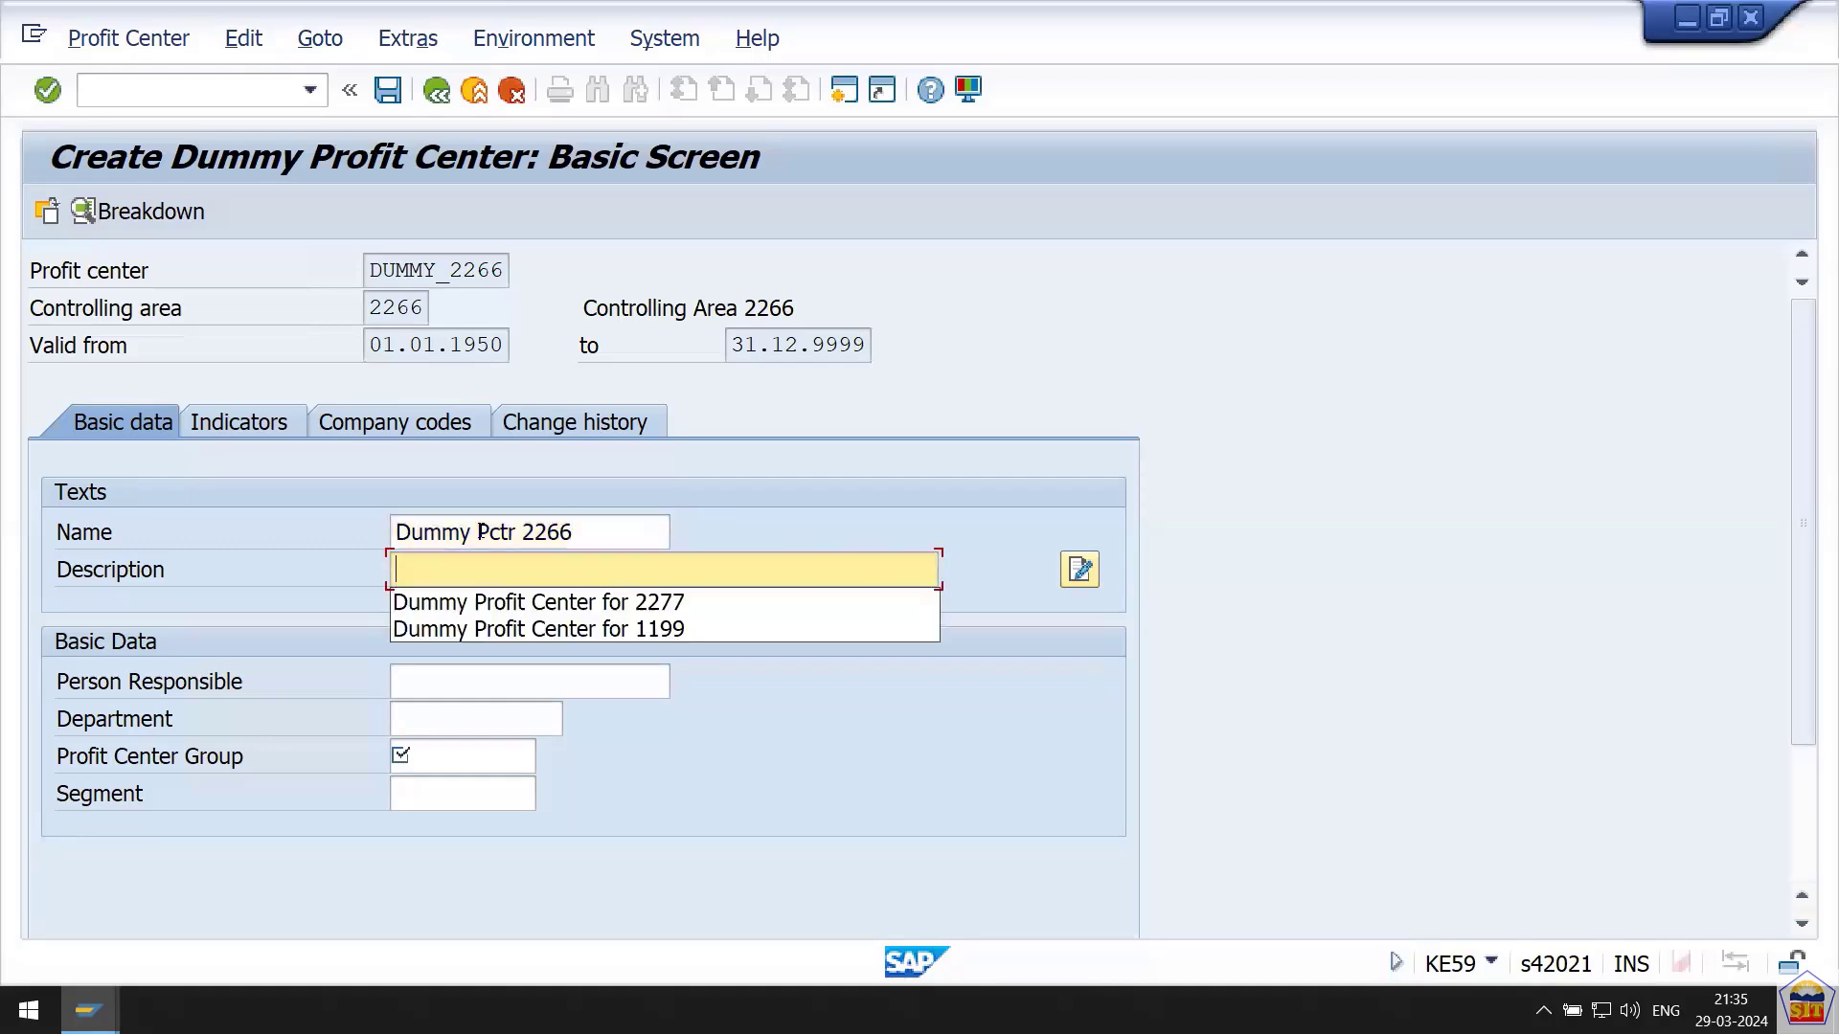
Enter "Dummy Profit Center for 2266" as the description and go to the profit center group entry.
key(Down)
key(Tab)
key(shift+Tab)
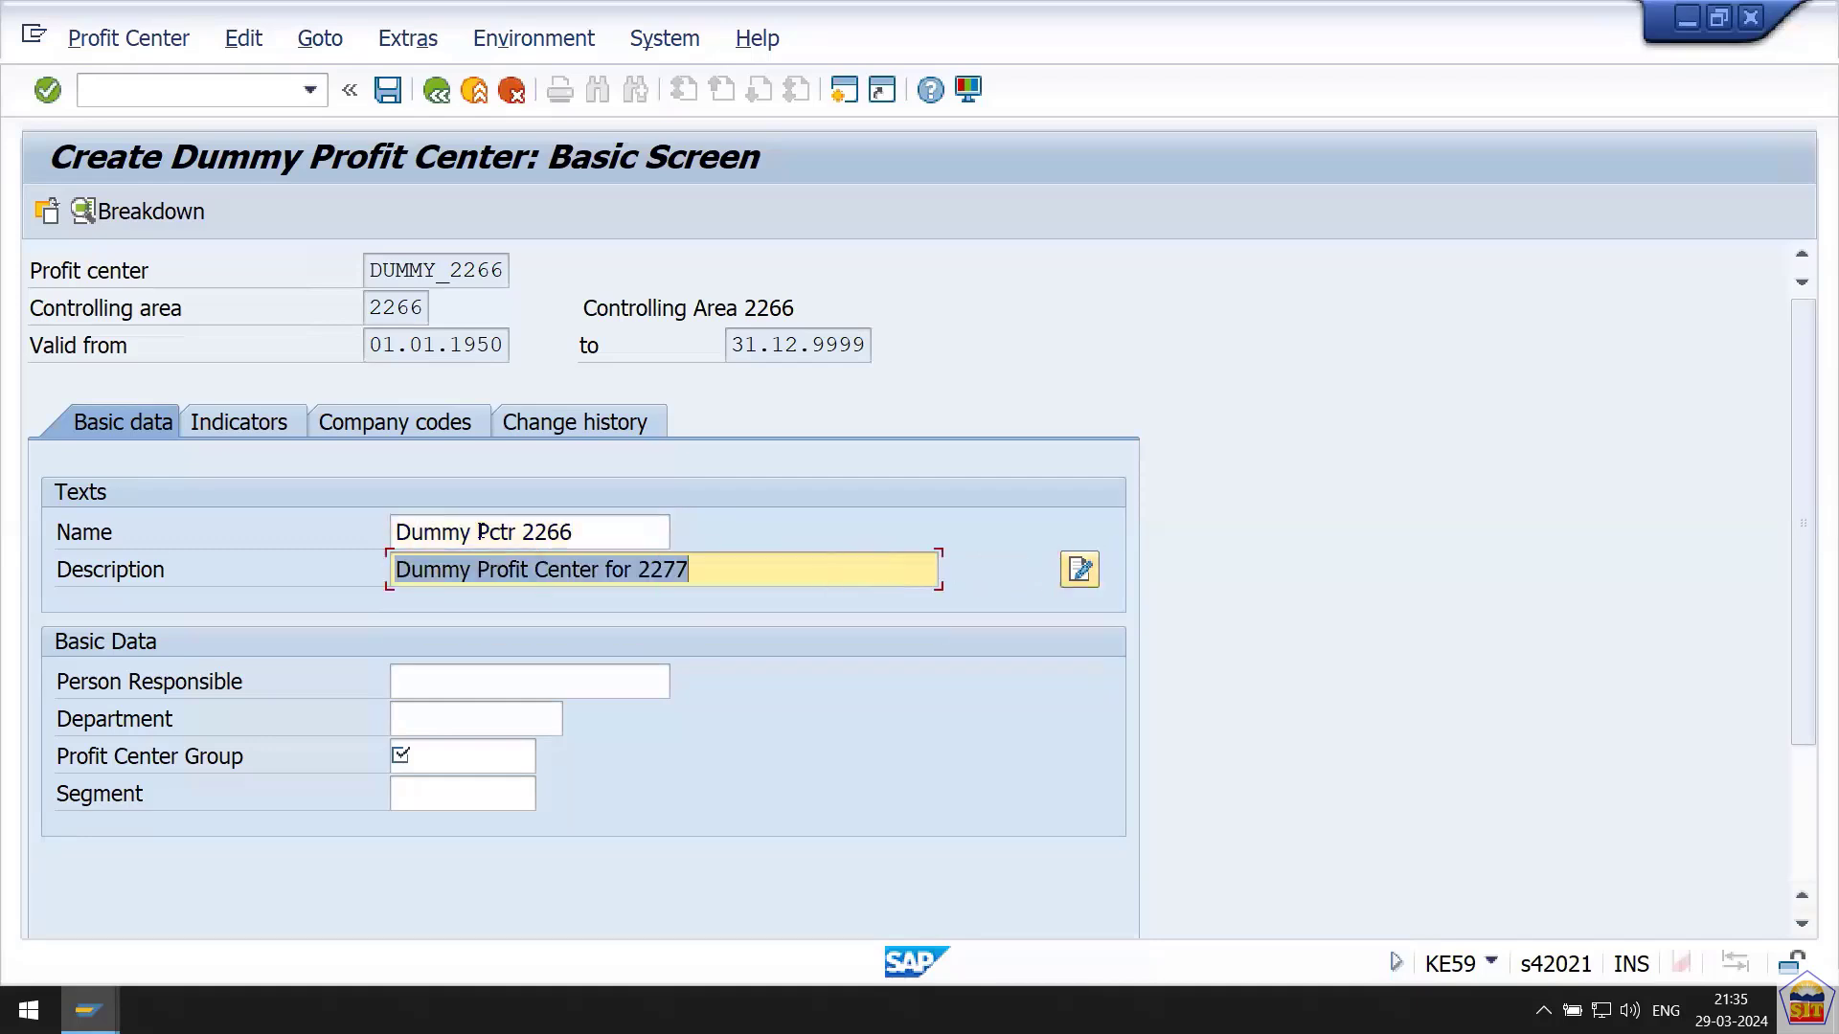
key(Right)
key(BackSpace)
key(BackSpace)
text(66)
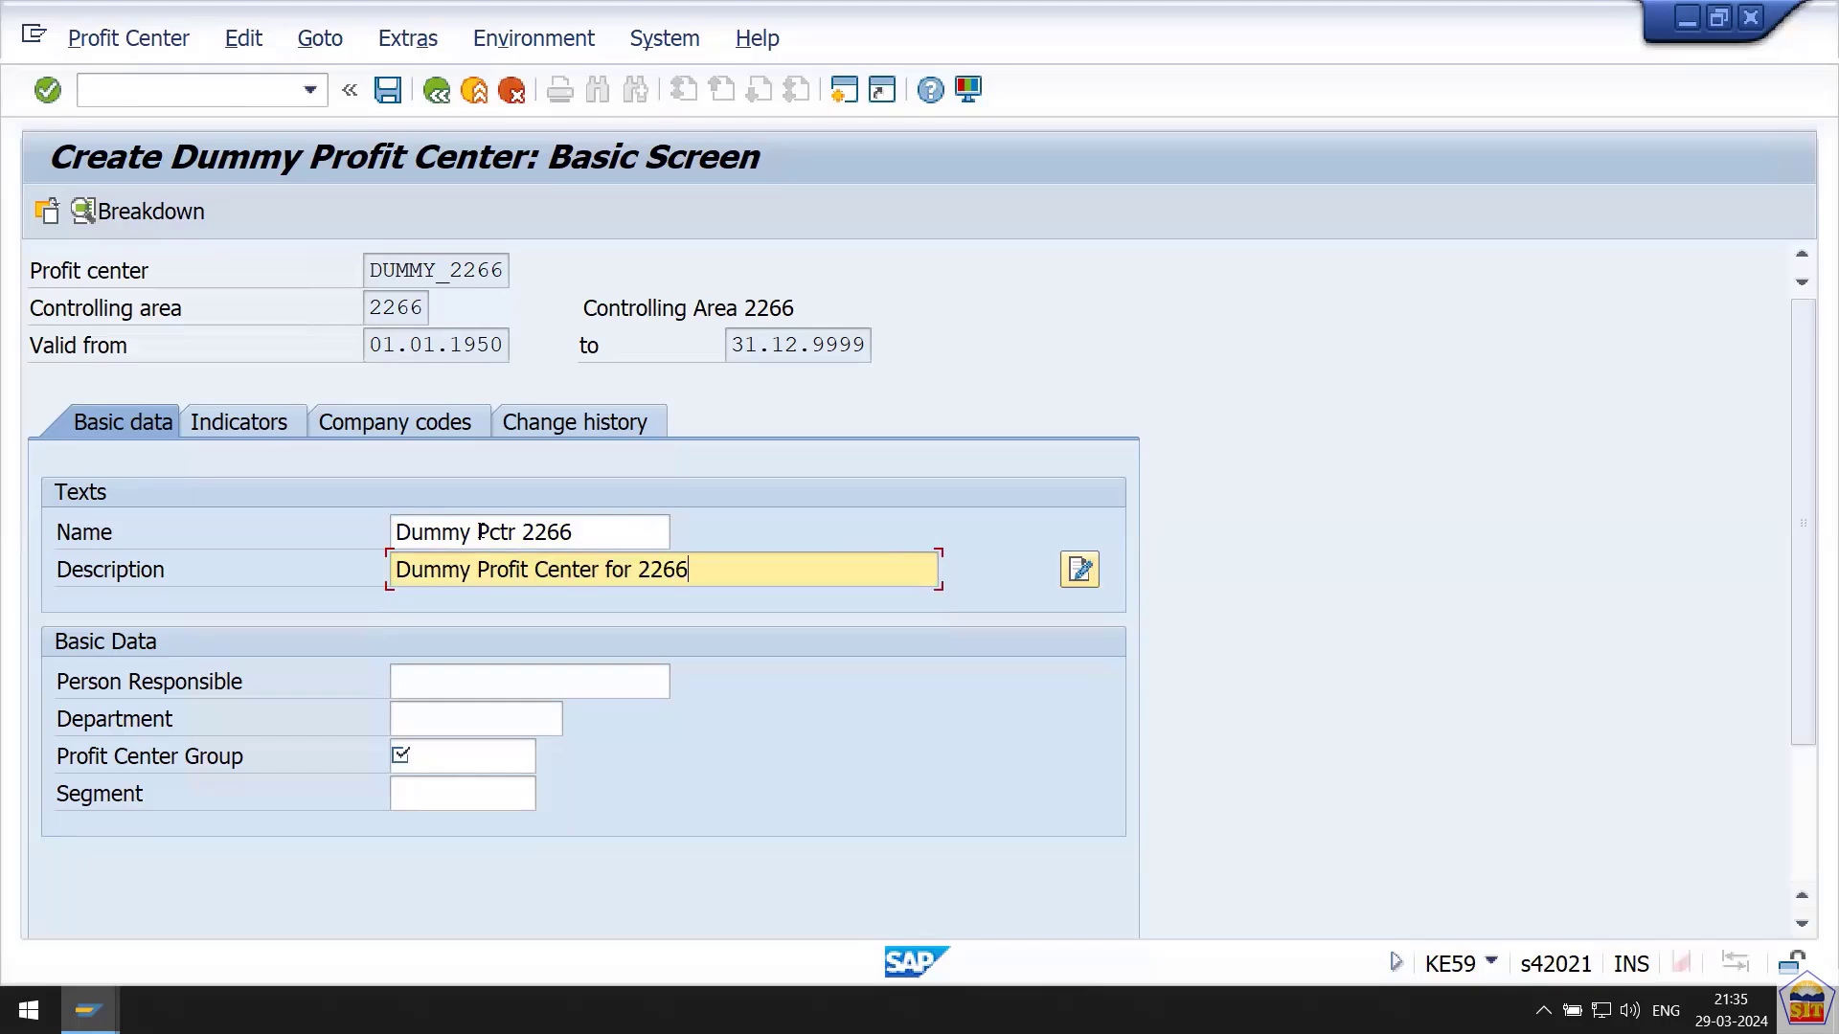
key(Tab)
key(Tab)
key(Tab)
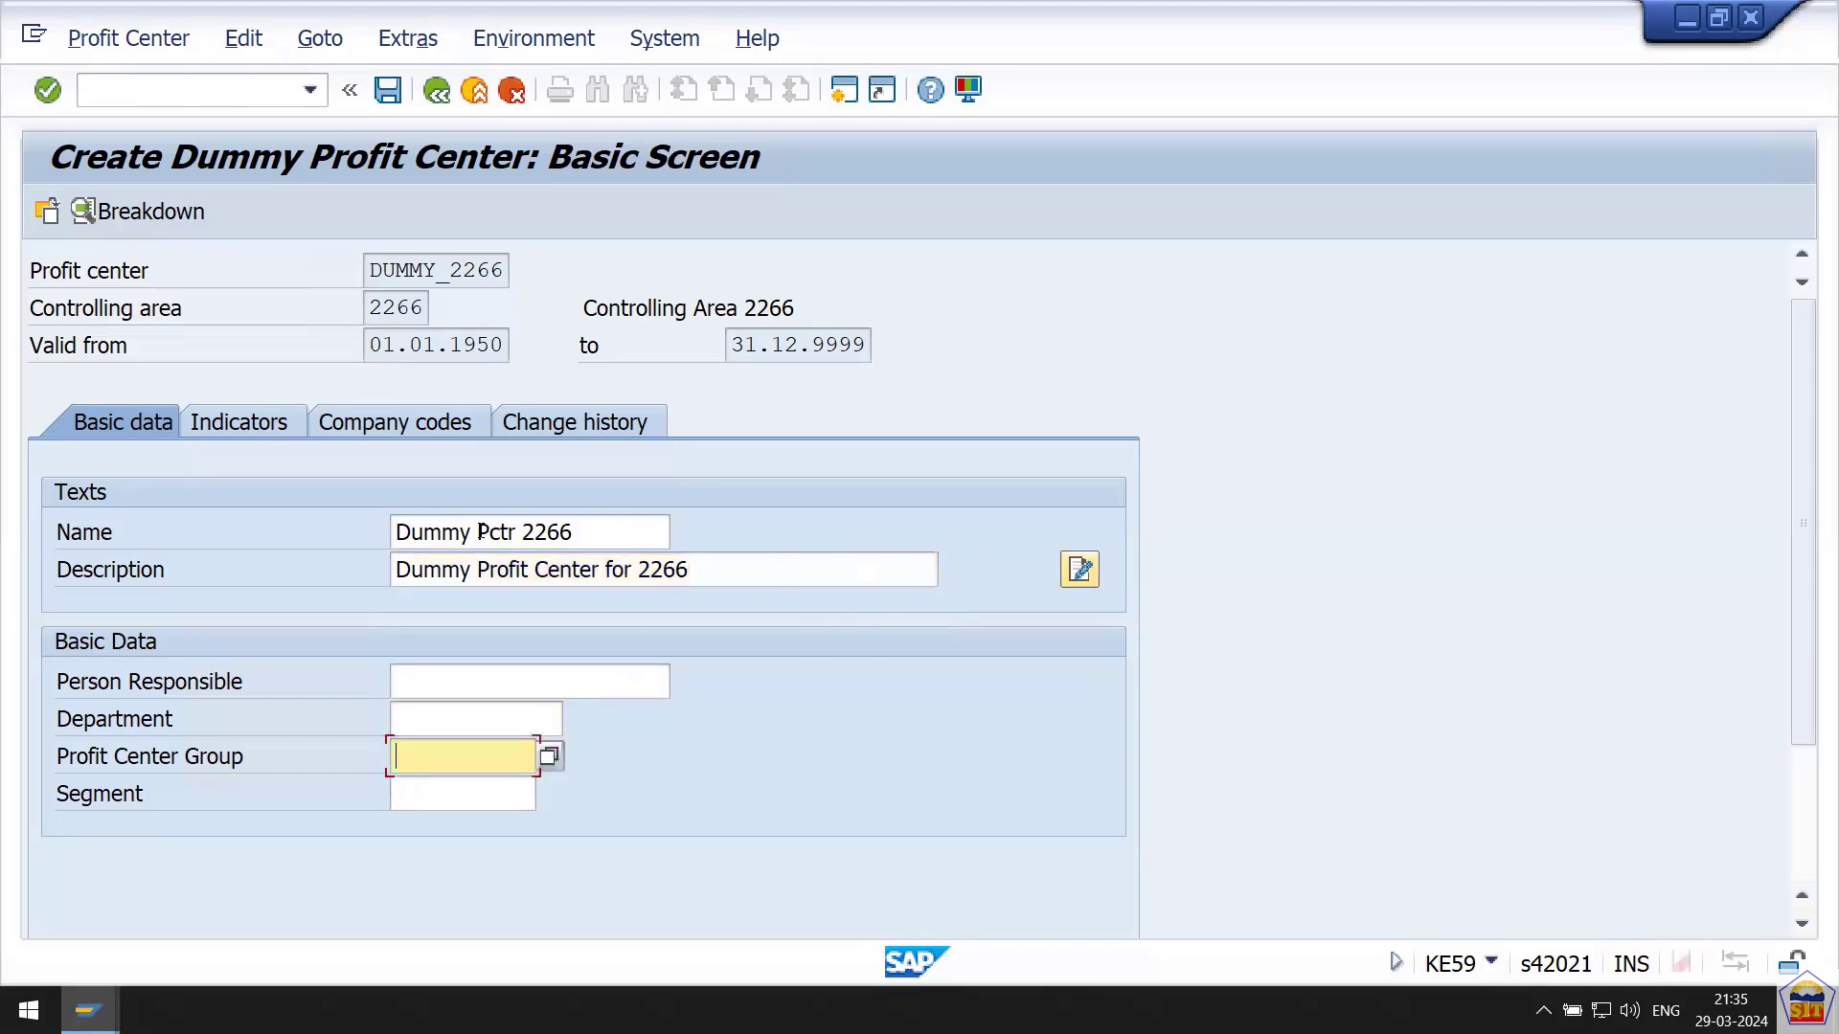
Assign profit center group PCTR_2266 to the dummy profit center and save it.
click(552, 758)
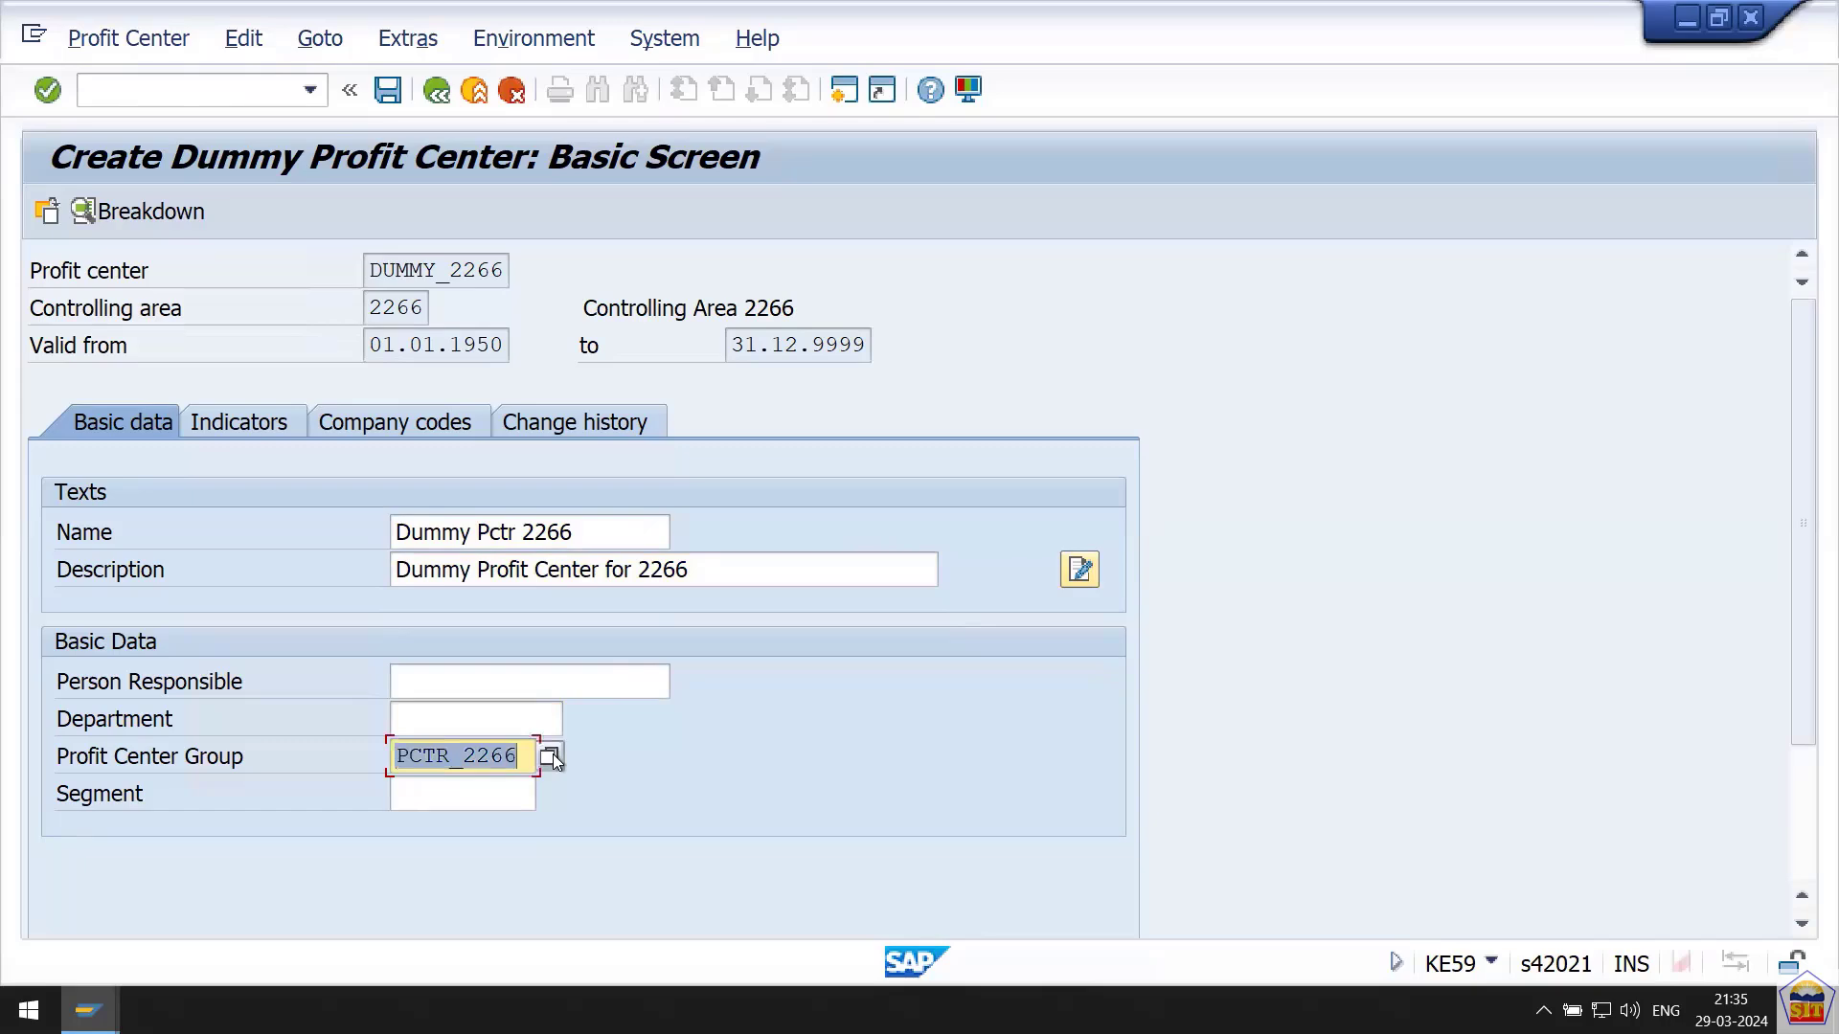
click(384, 93)
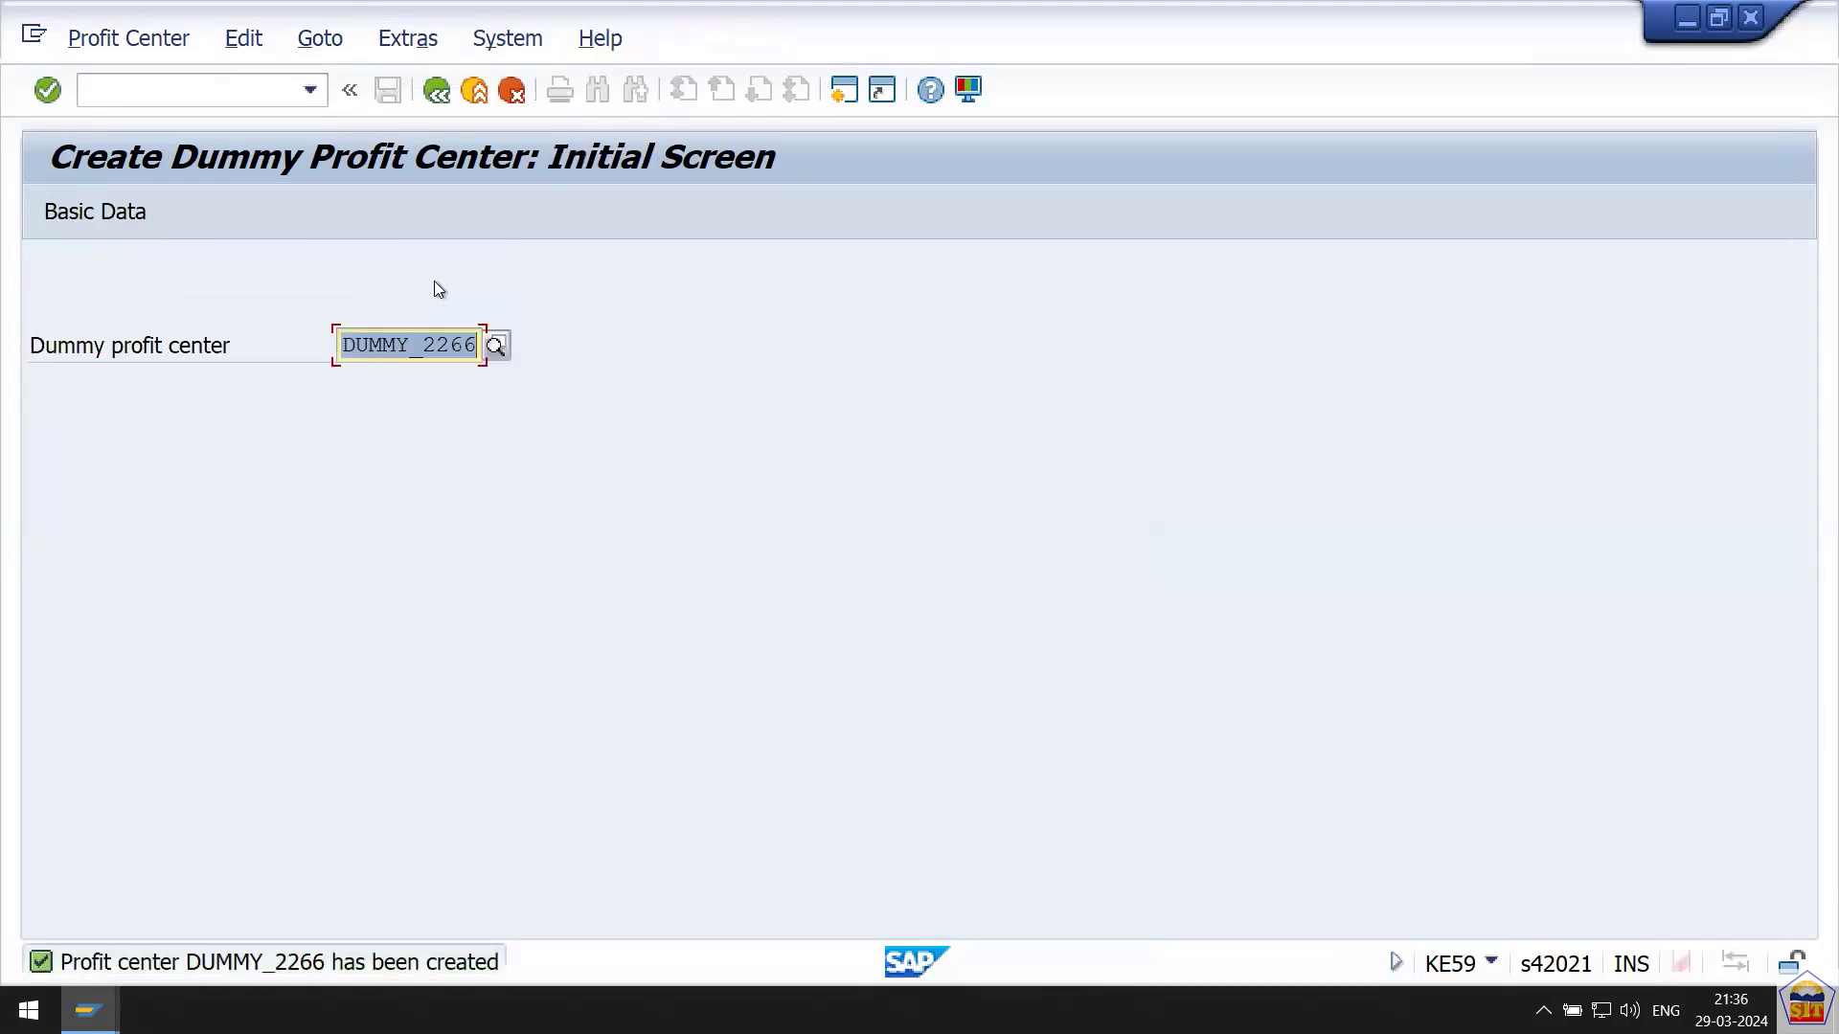
Switch to the Word notes and copy the transaction code 1KEF from the Step 23 heading.
mouse_move(443, 10)
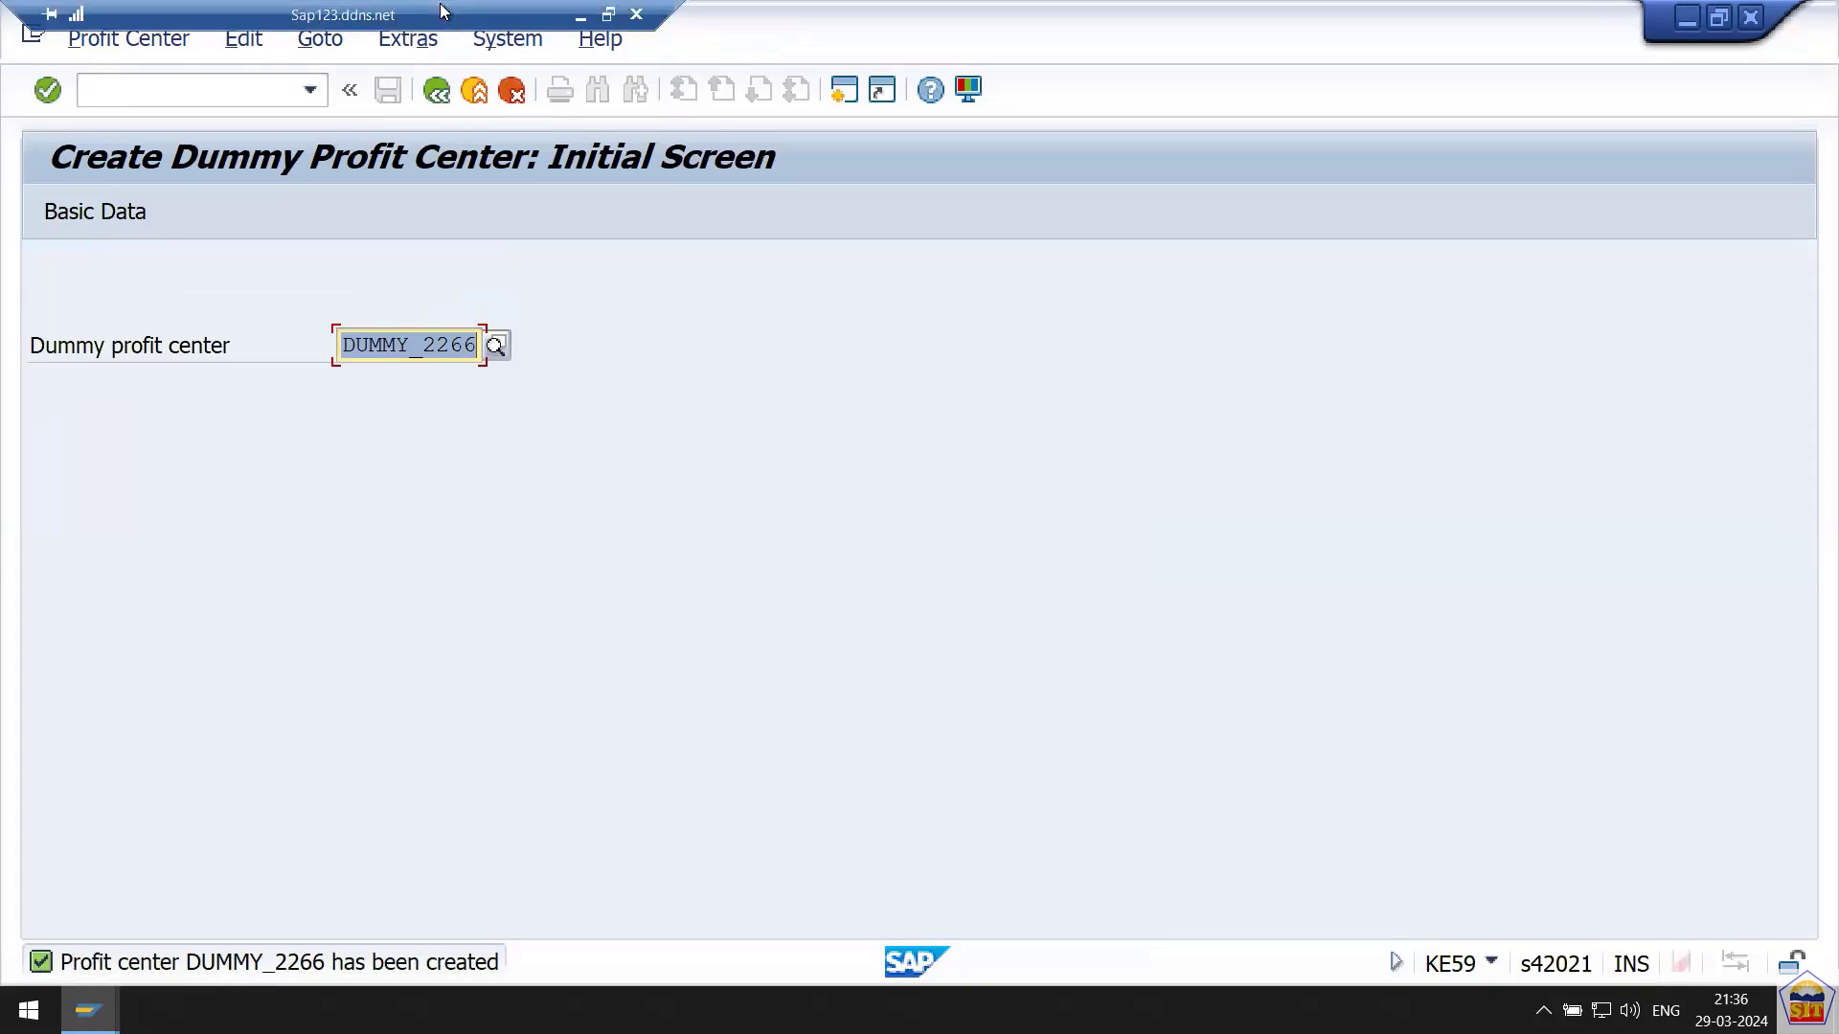
click(580, 16)
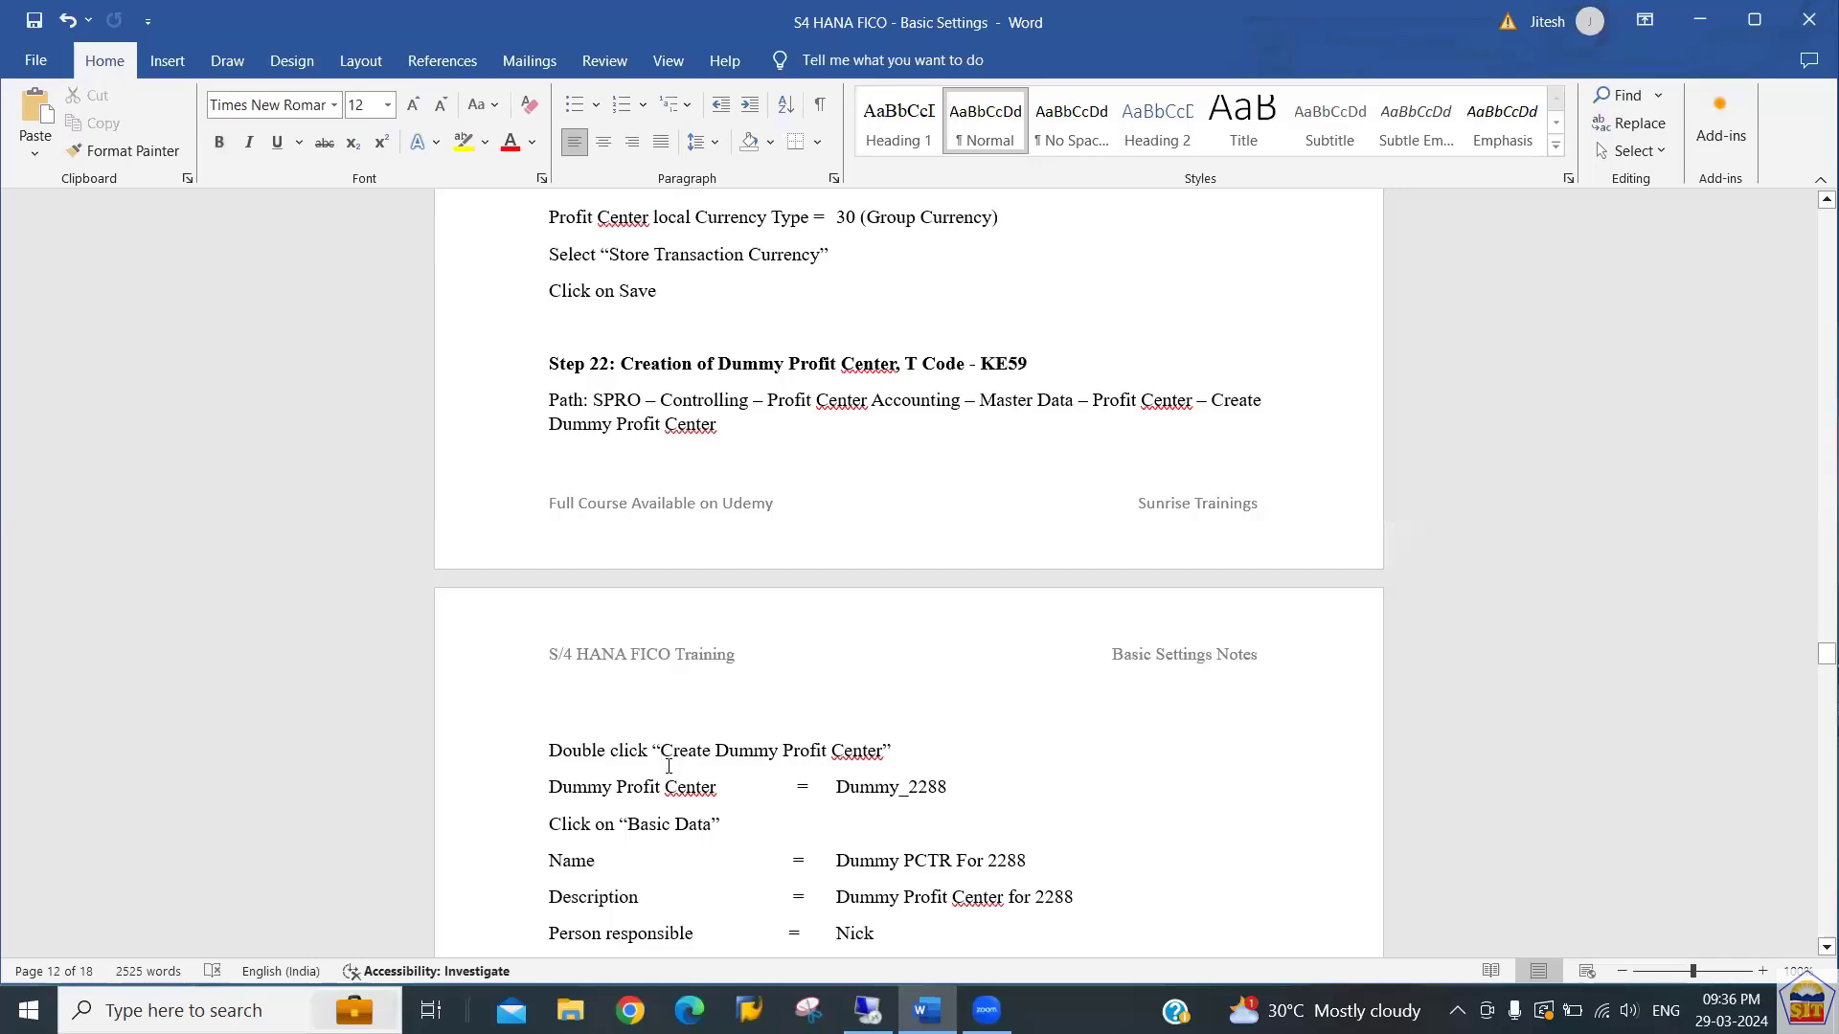
scroll(668, 766, down, 10)
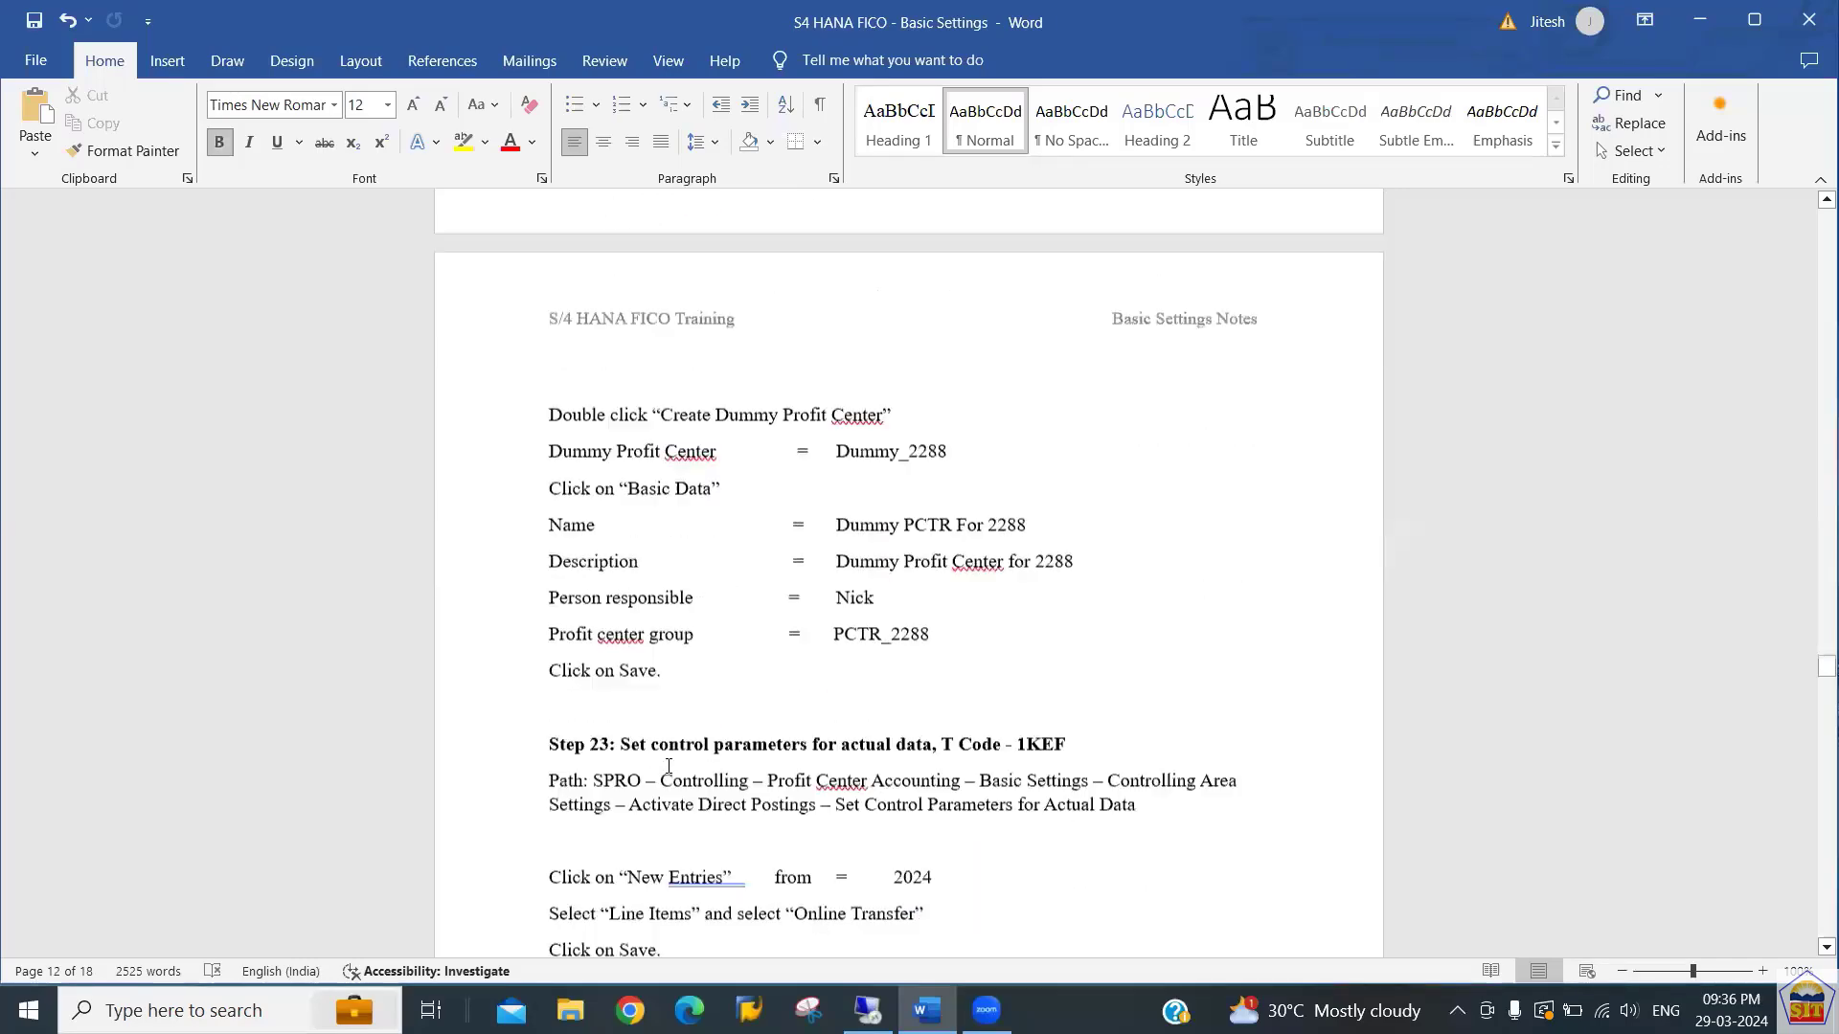
key(Up)
key(Up)
key(Up)
key(Up)
key(Up)
key(Up)
key(Up)
key(Up)
key(Up)
key(Up)
key(Up)
key(Up)
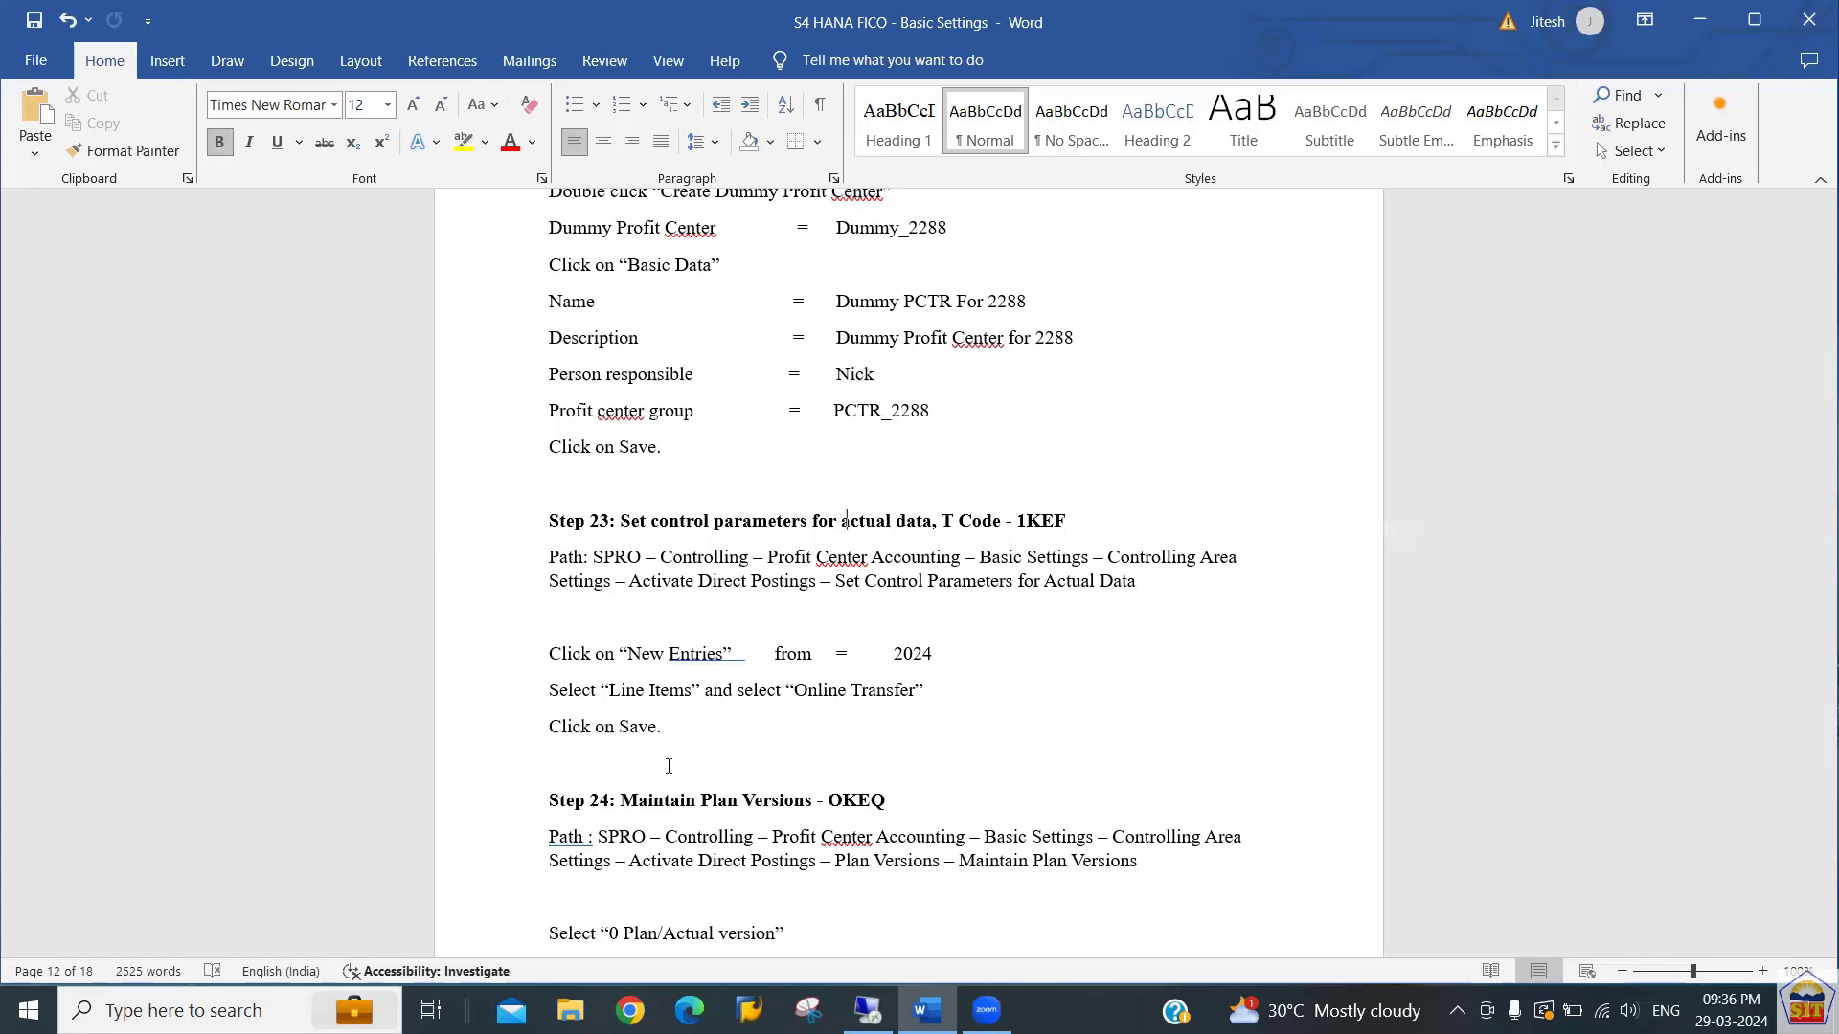
key(ctrl+Right)
key(shift+Right)
key(shift+Right)
key(shift+Right)
key(shift+Right)
key(ctrl+c)
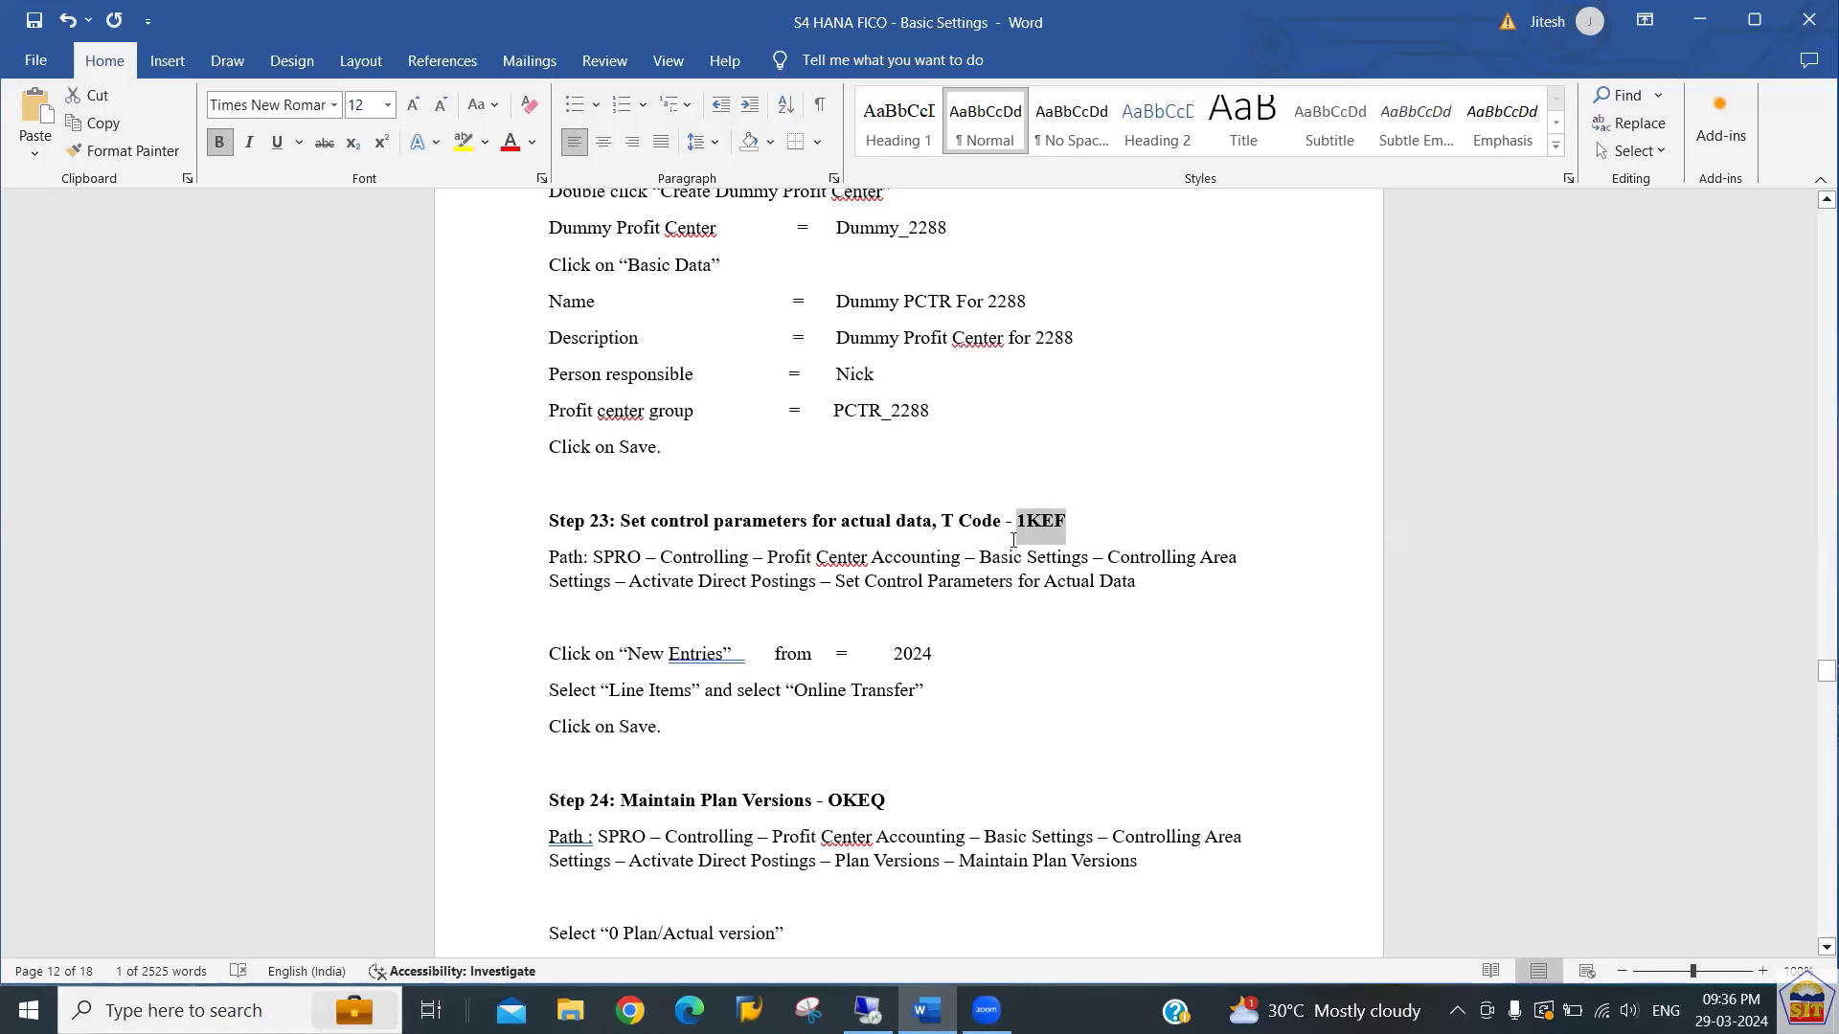
Switch back to SAP and go from the dummy profit center screen straight to transaction 1KEF using the copied code.
key(alt+Tab)
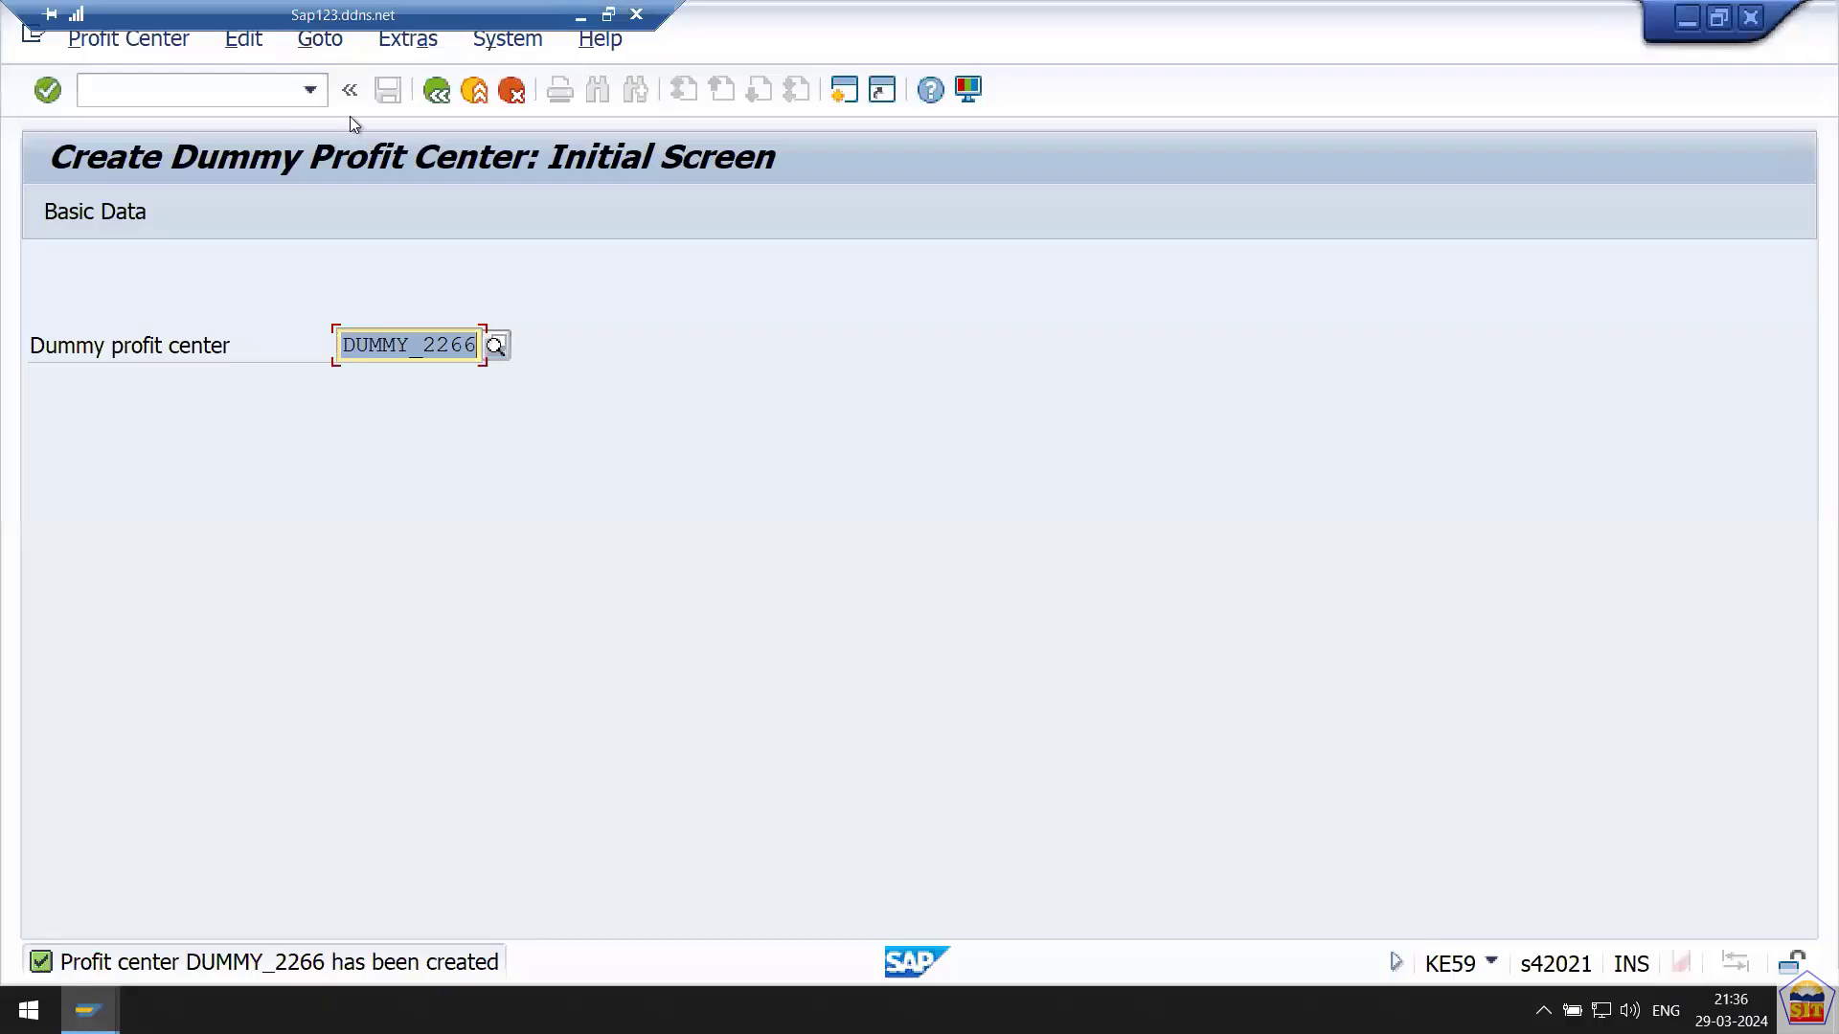
click(232, 88)
text(/n)
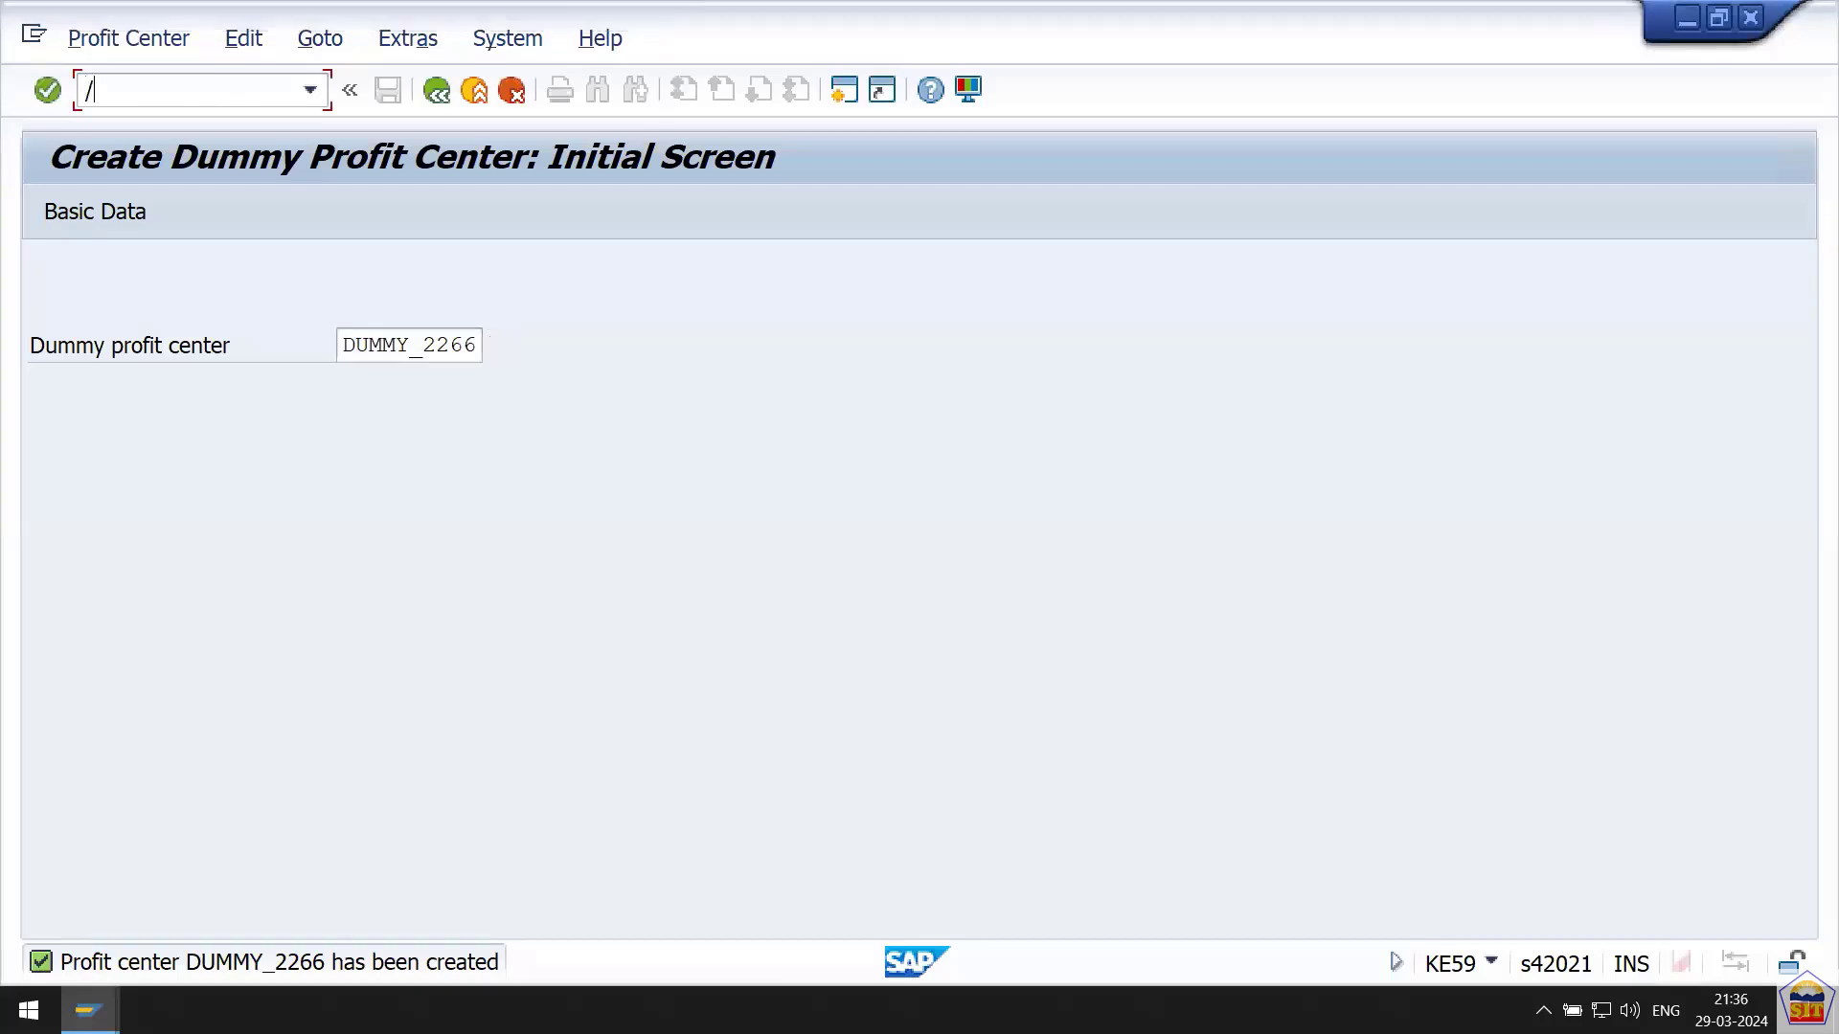
key(ctrl+v)
key(Return)
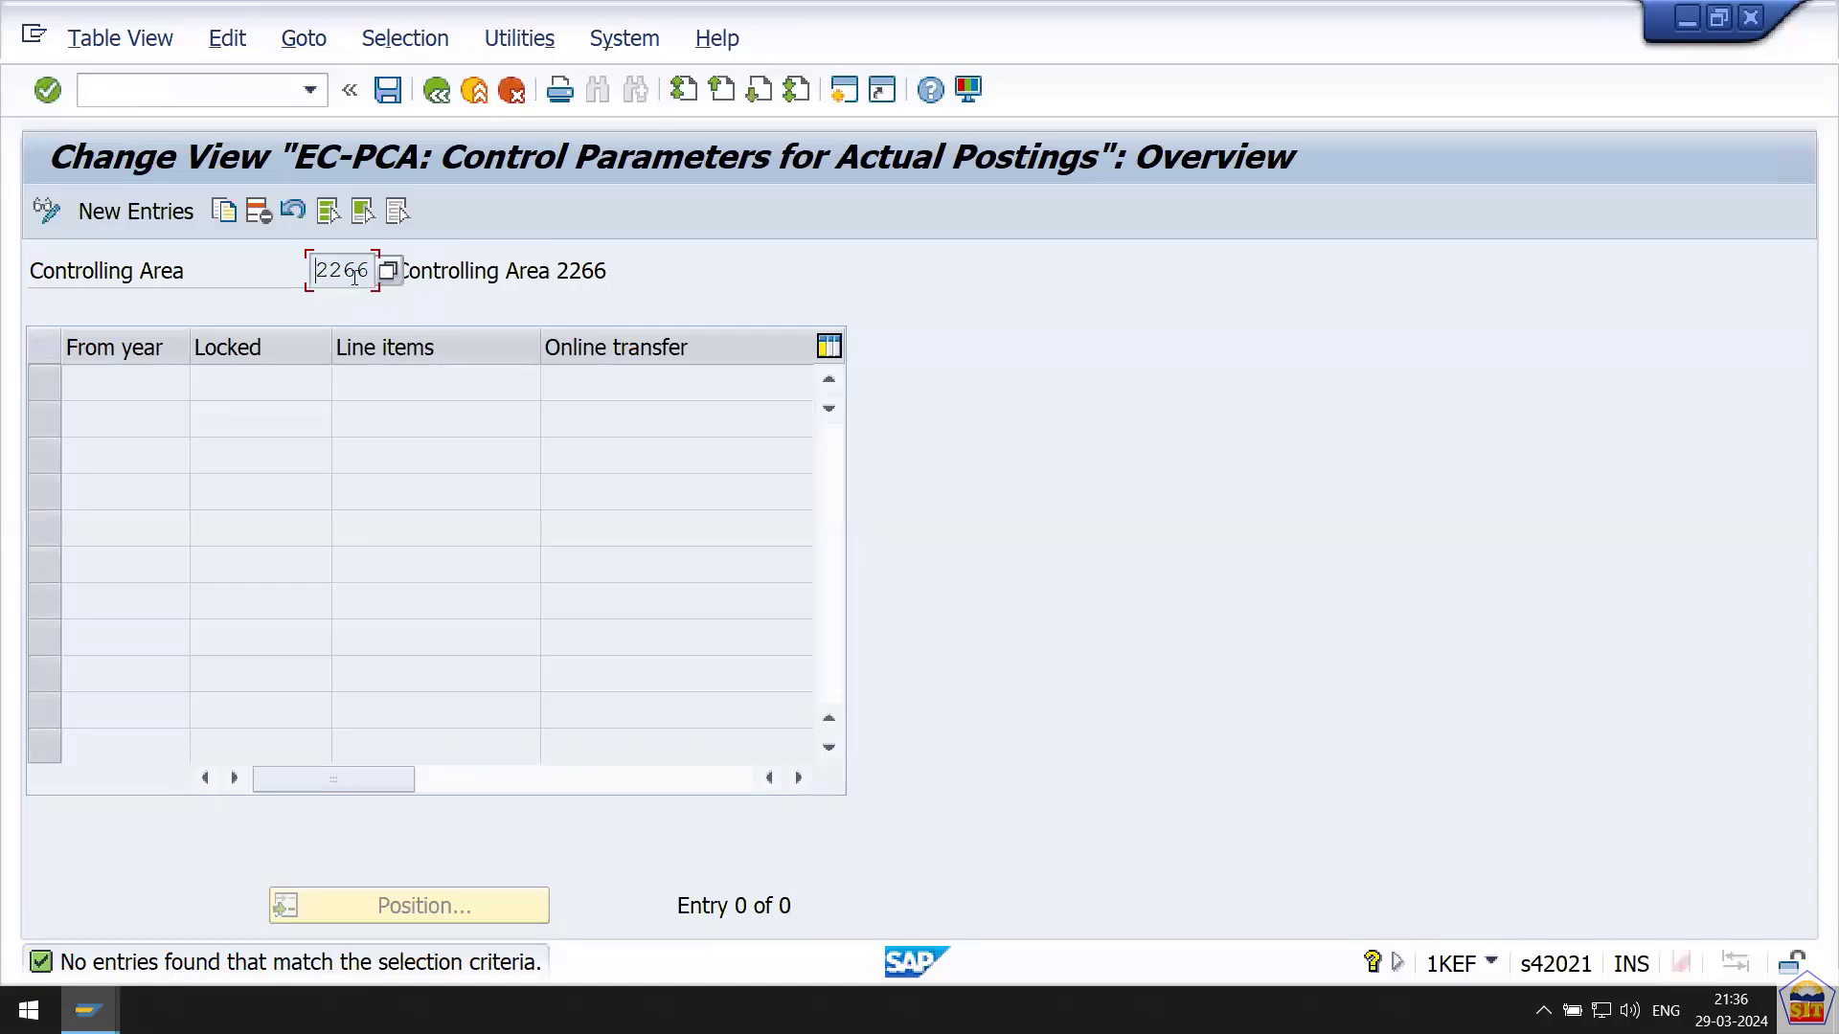
Add an actual postings entry from year 2024 with line items and online transfer enabled for controlling area 2266, save and exit.
drag(331, 273, 384, 276)
click(148, 216)
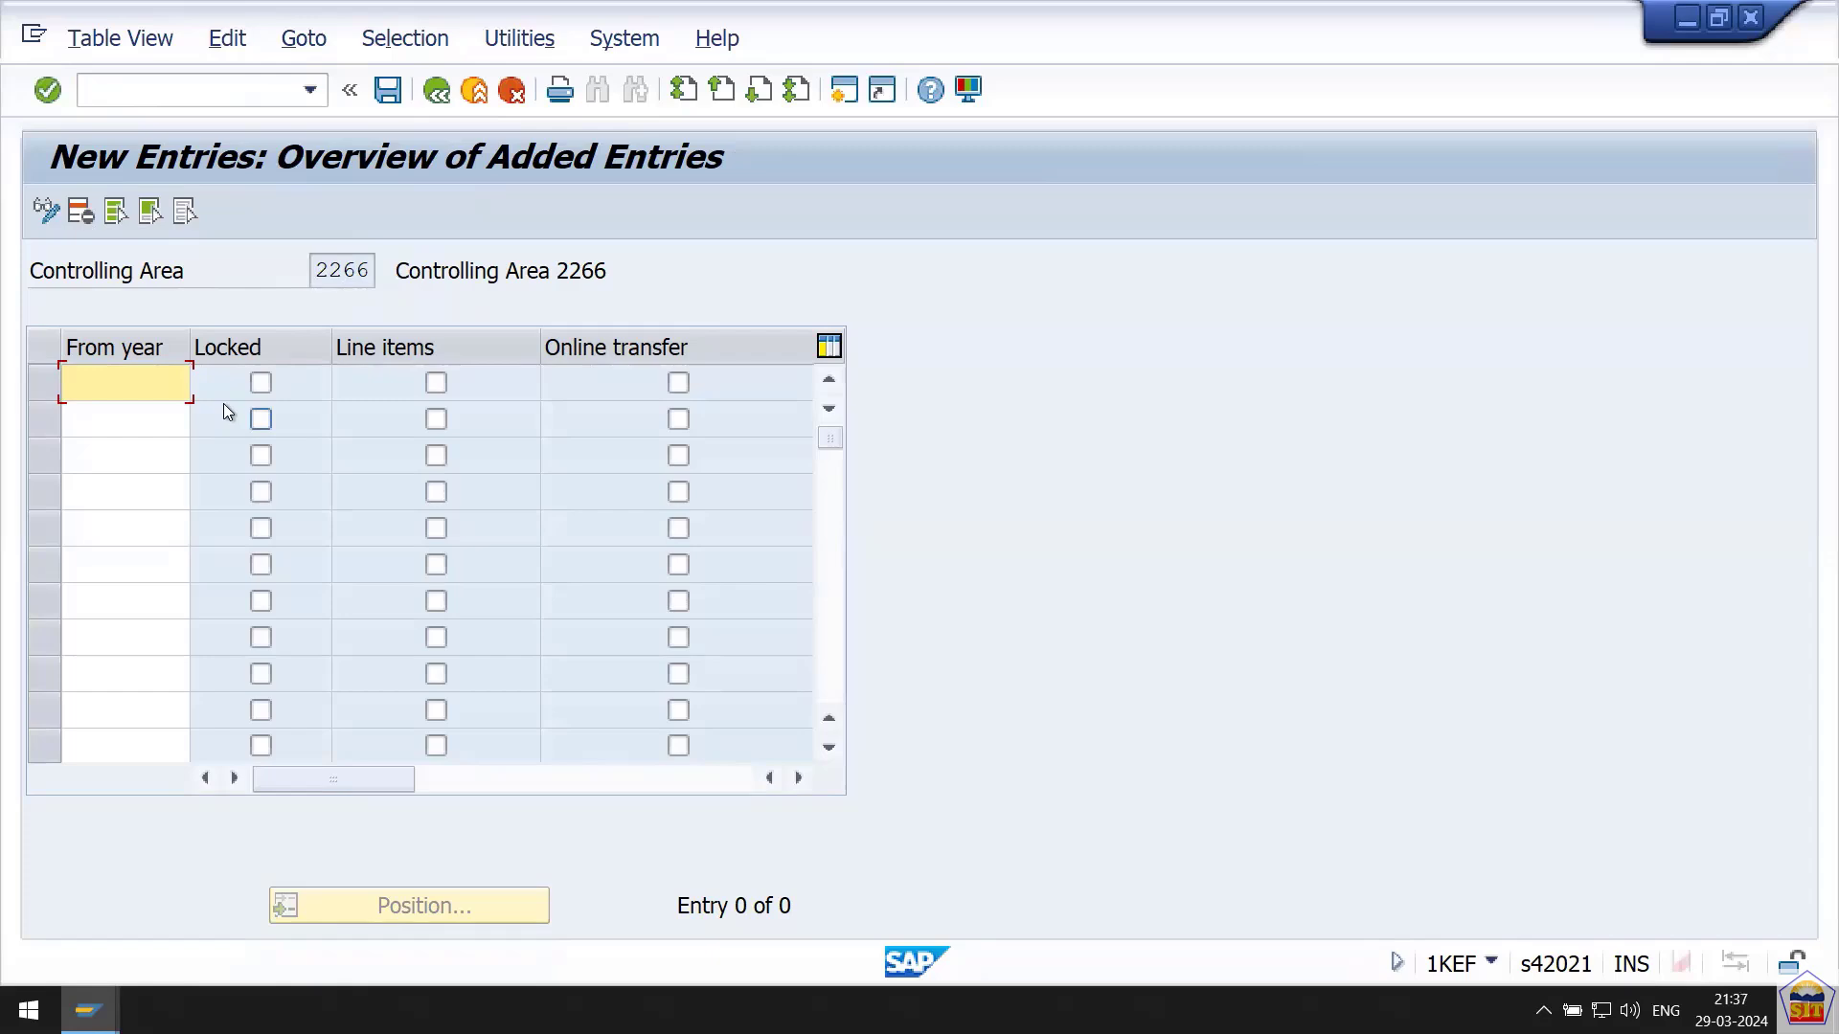
text(2024)
key(Tab)
key(Tab)
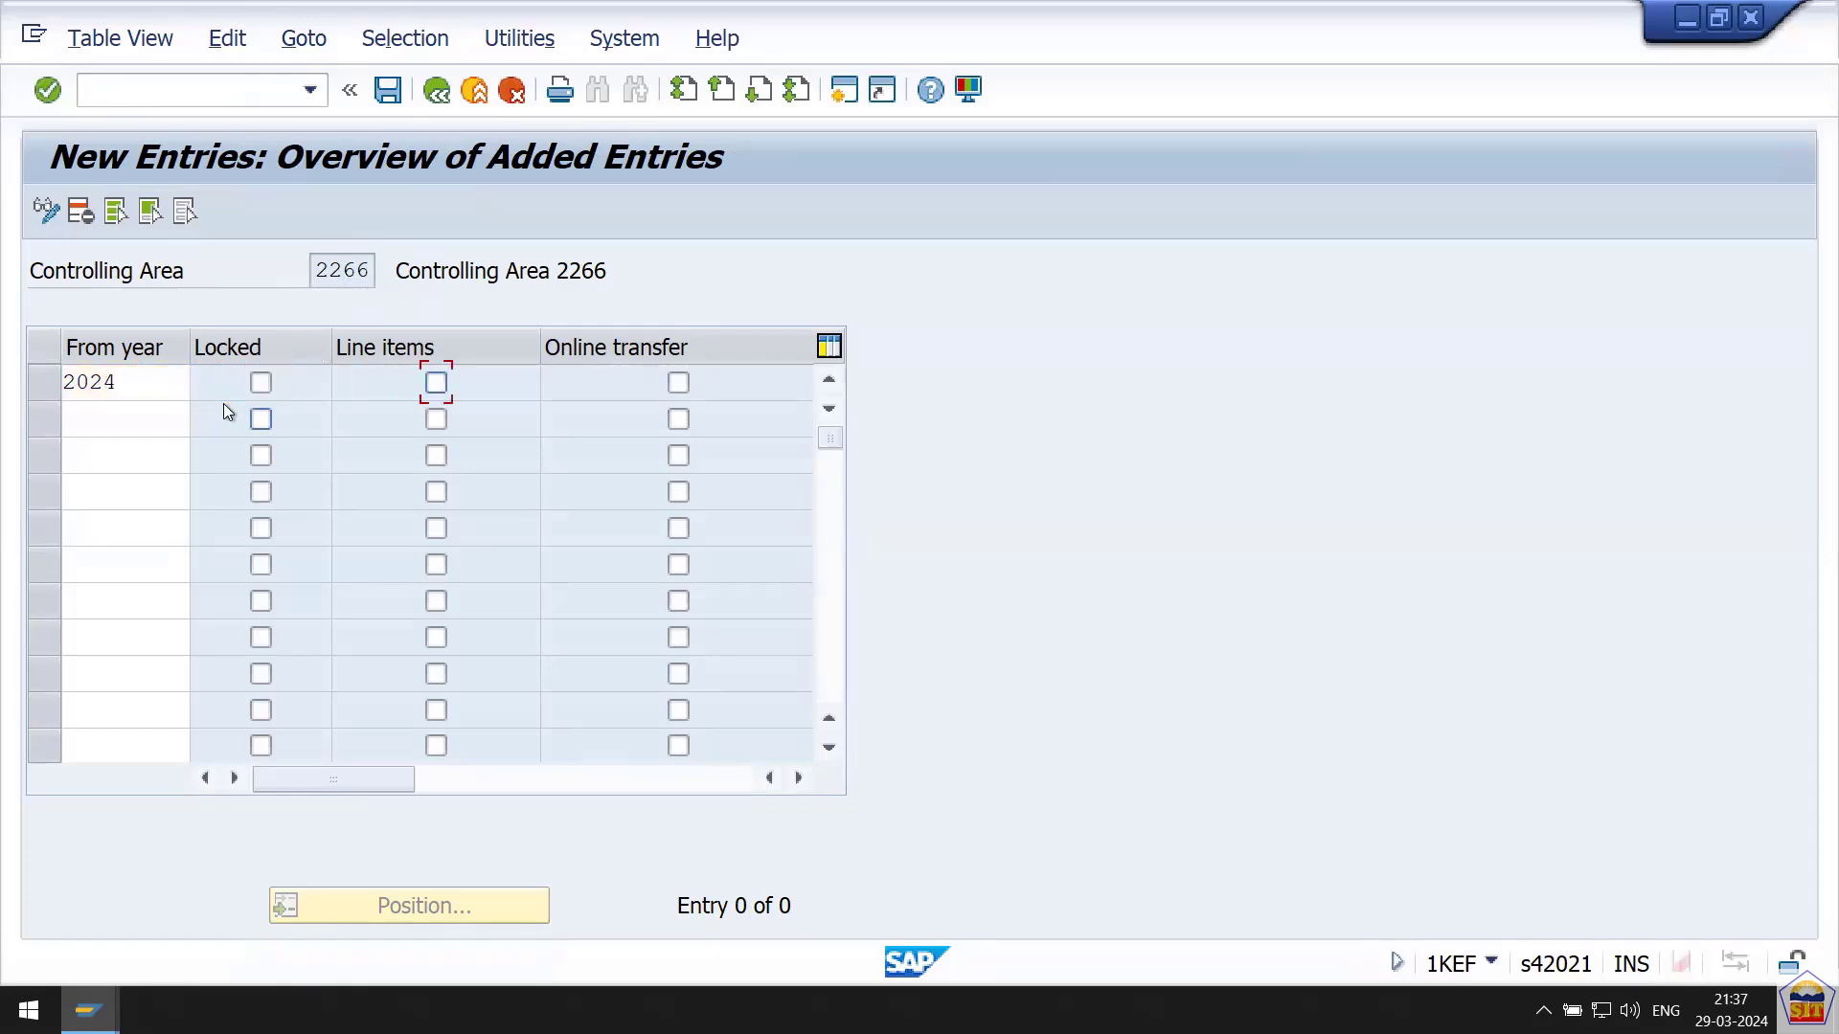
key(space)
key(Tab)
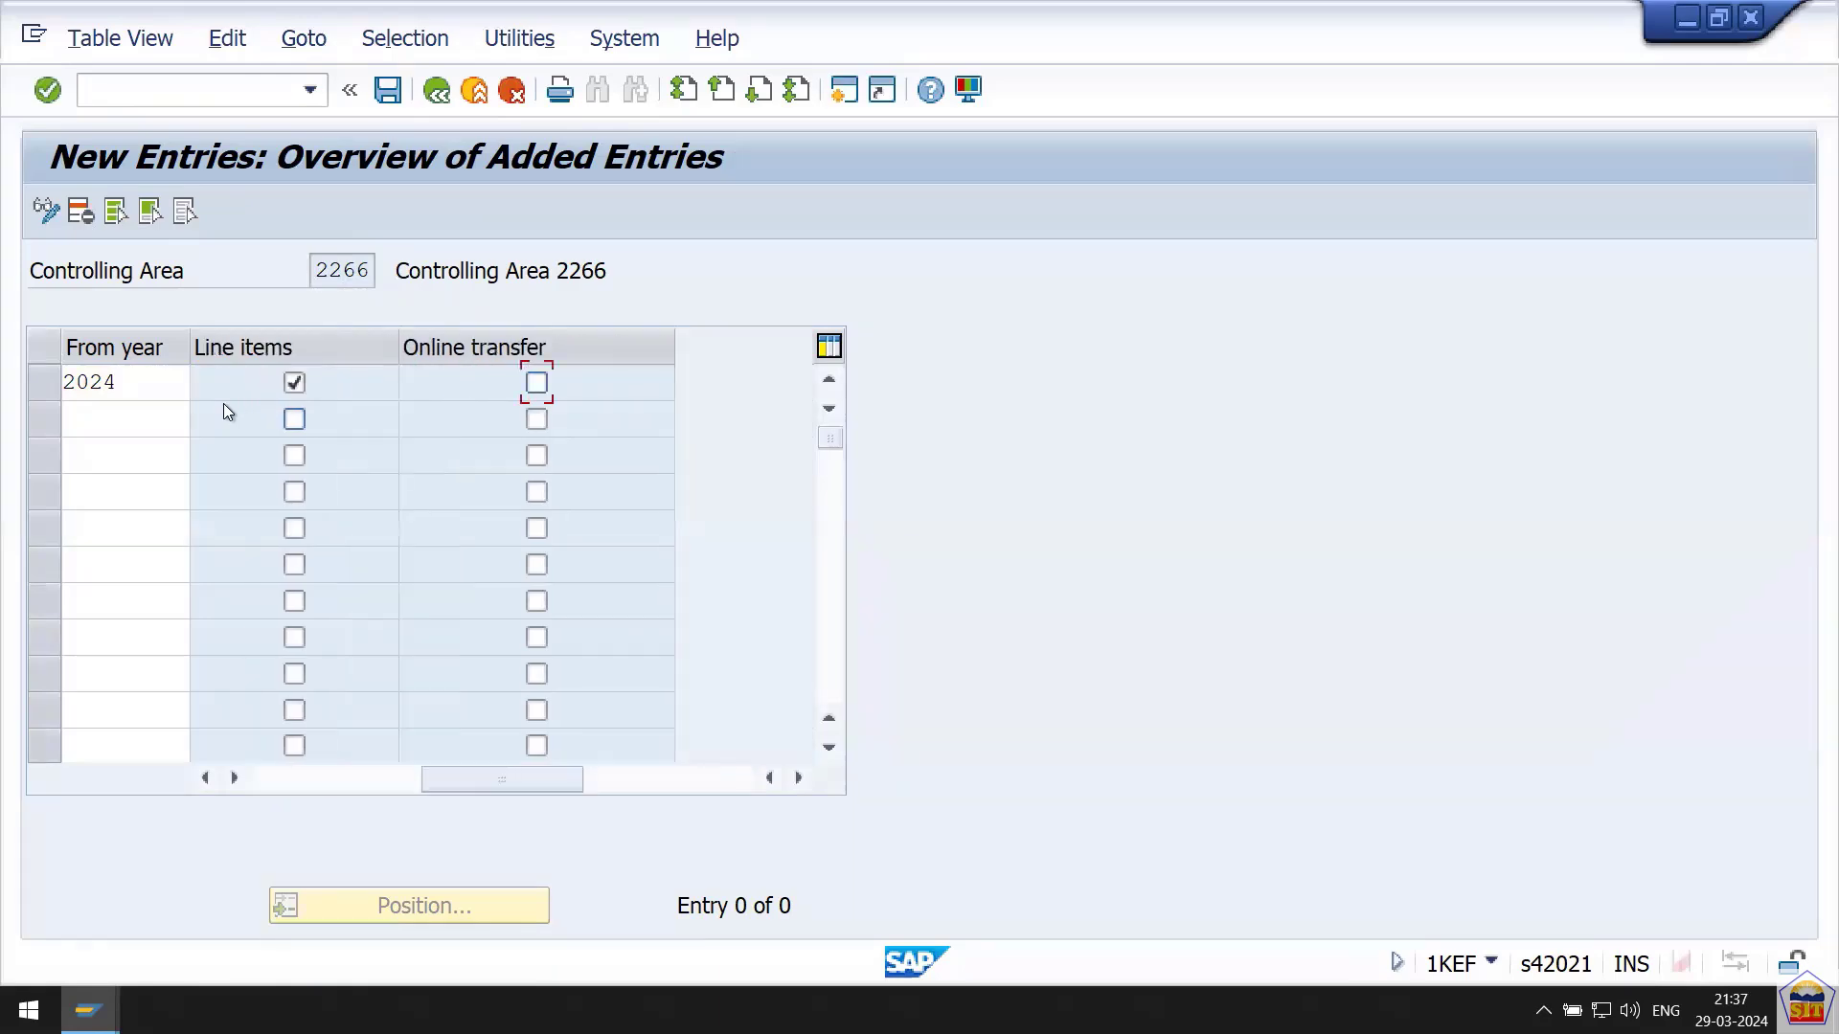
key(space)
key(Return)
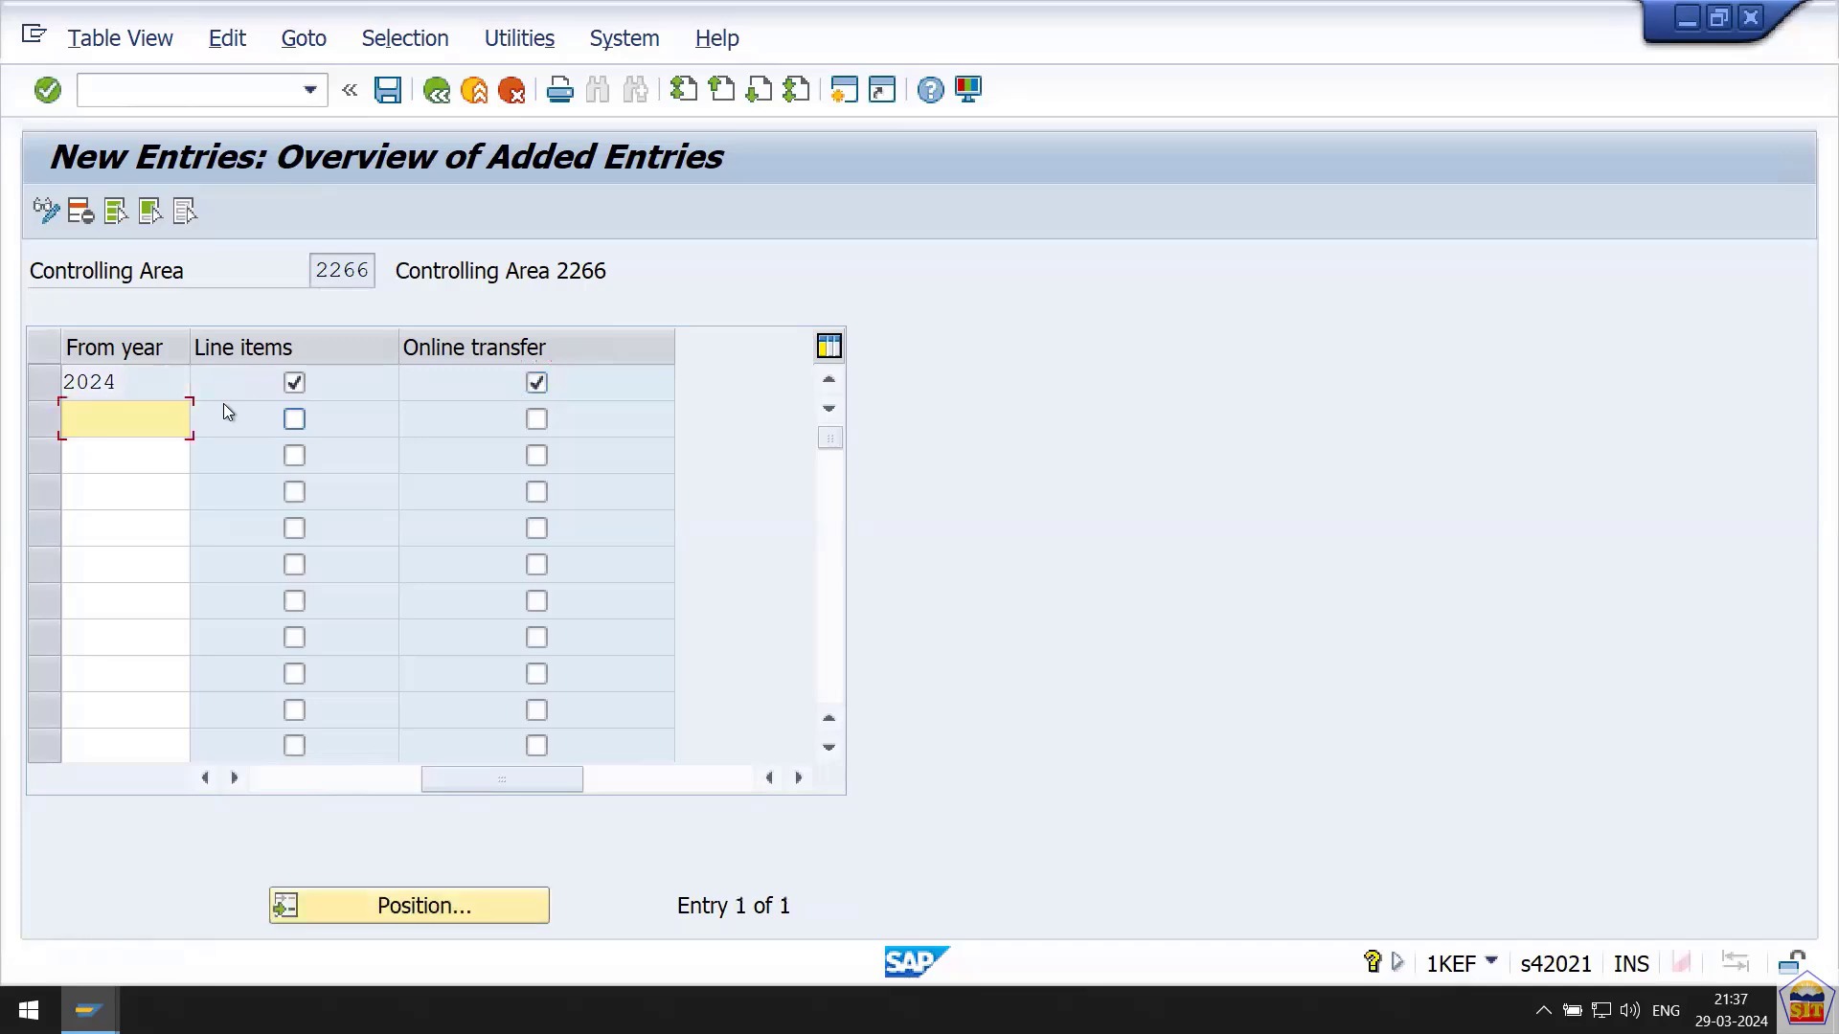
key(ctrl+s)
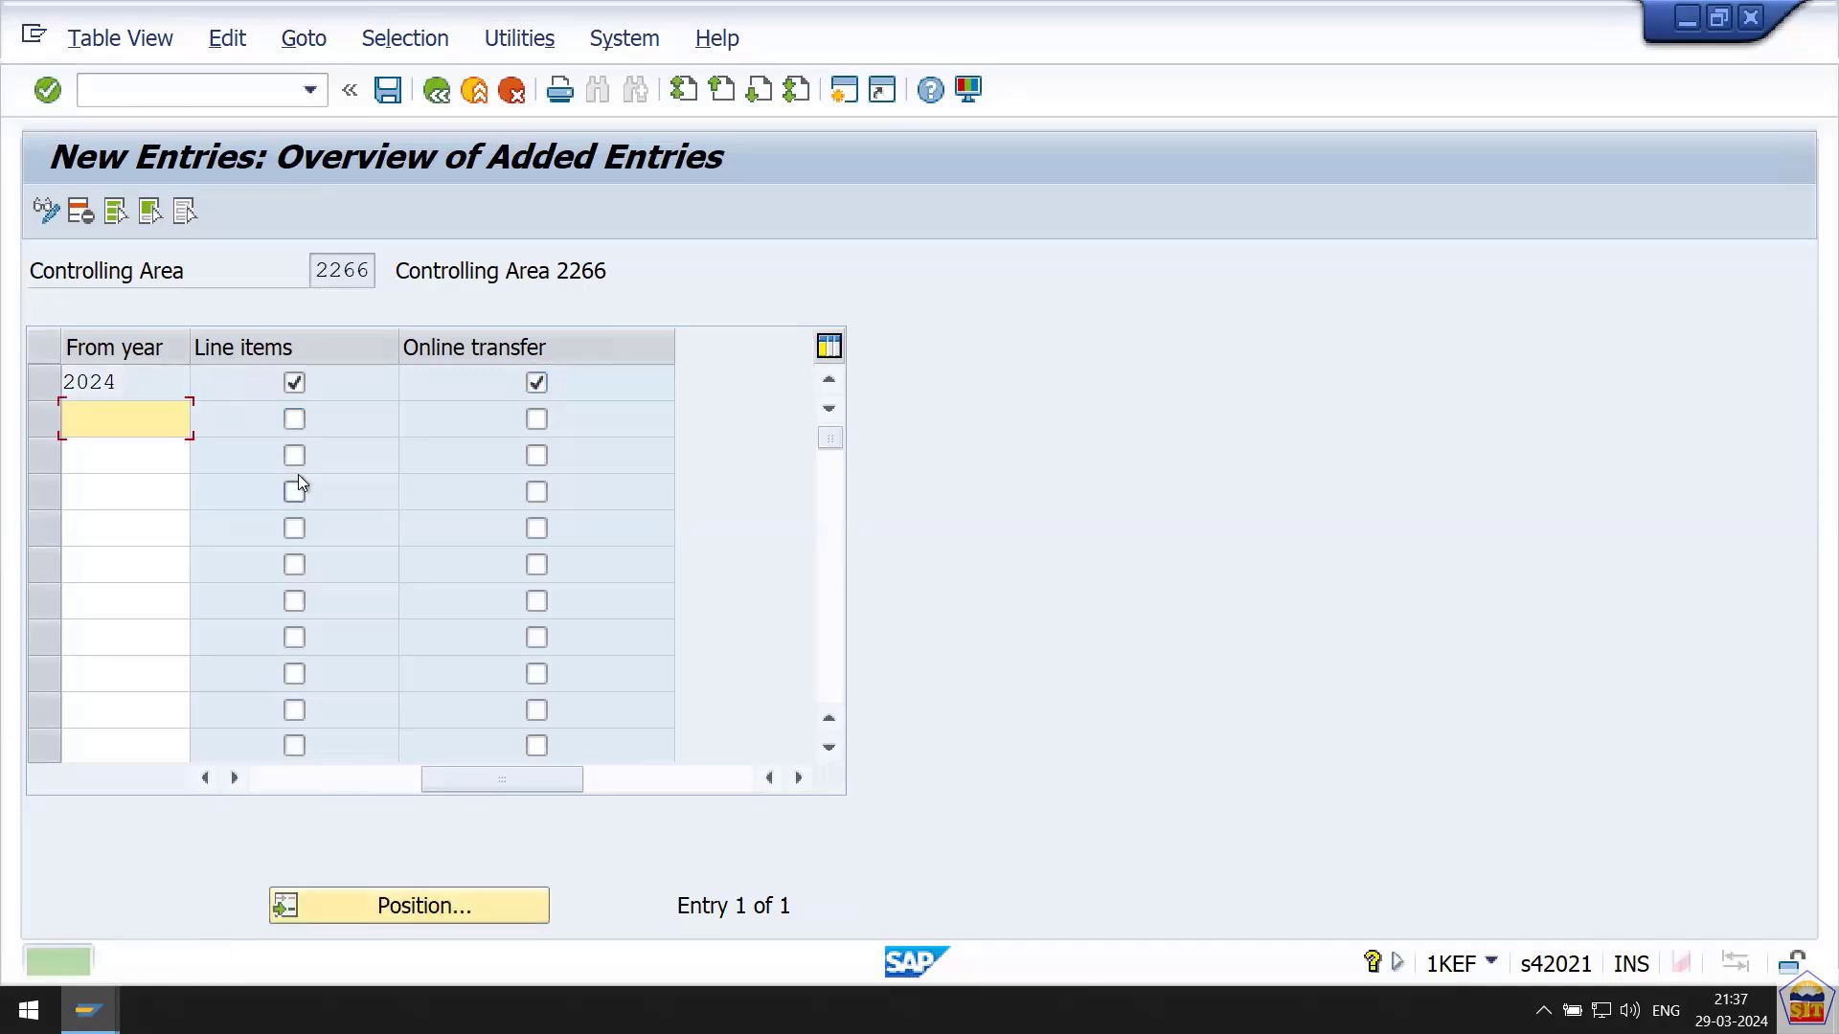
click(436, 91)
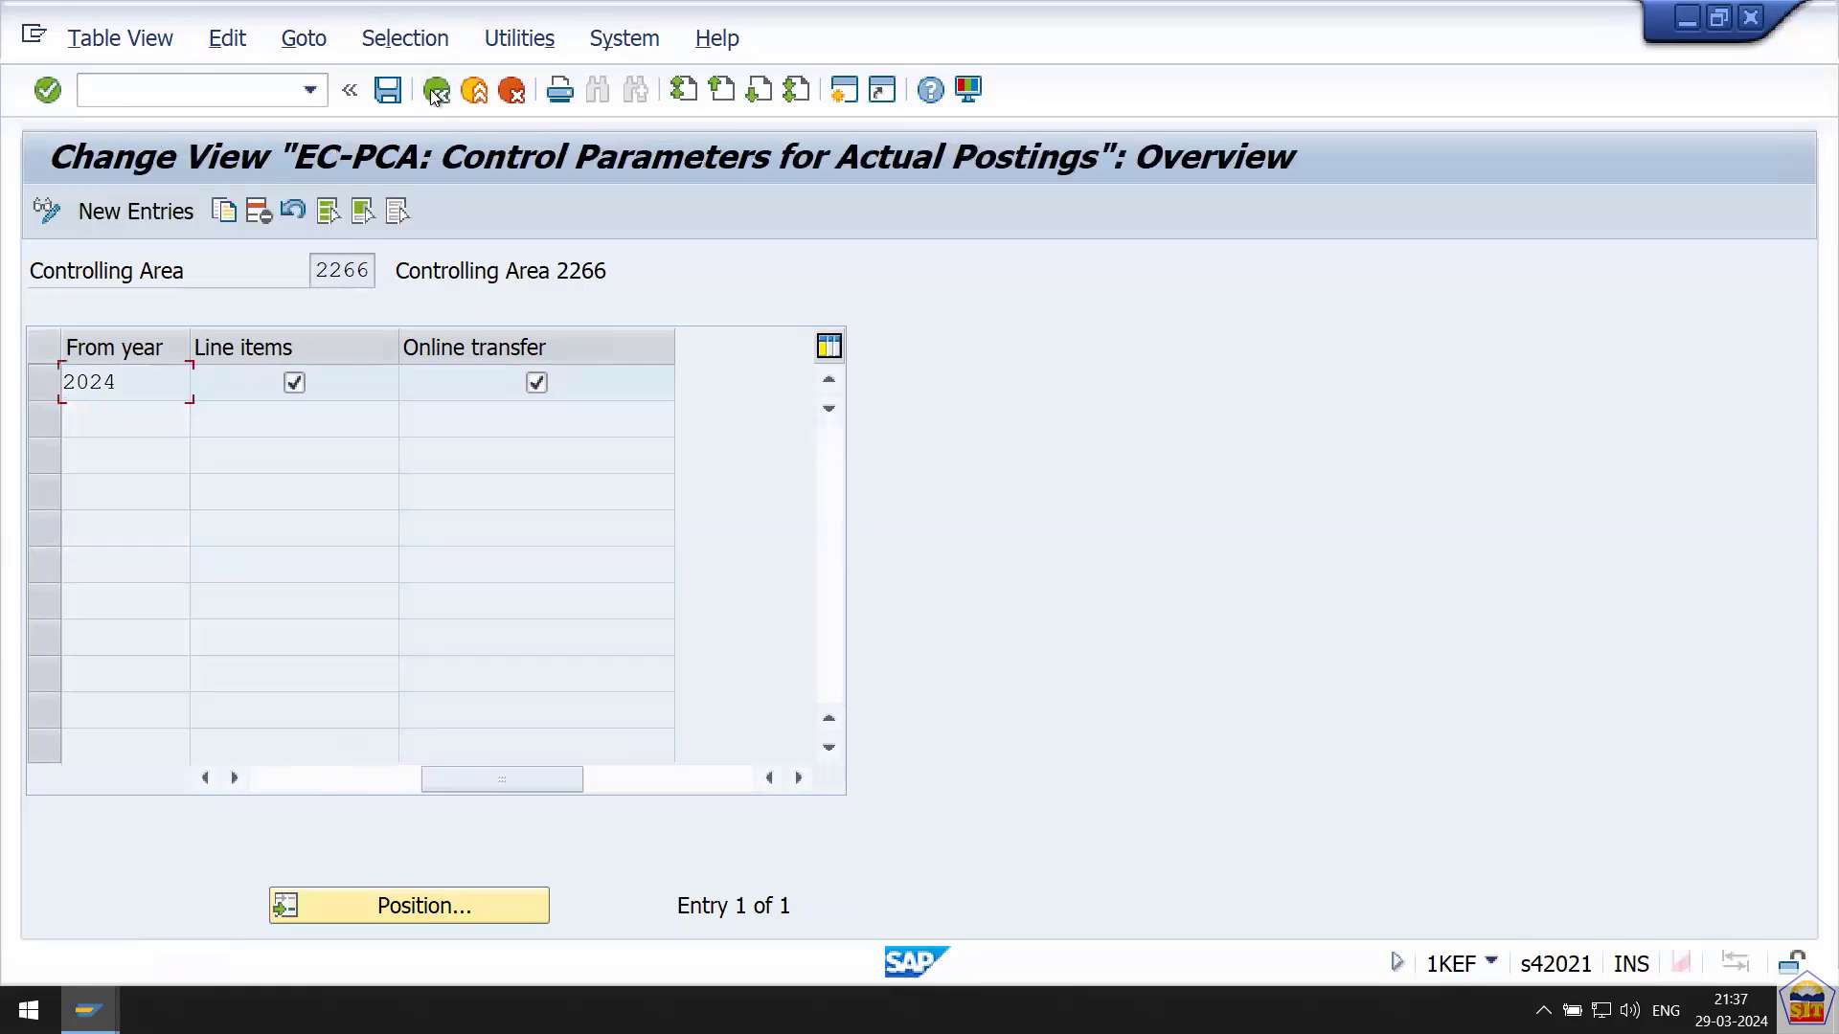
click(436, 91)
Switch to the Word notes and review the Step 24 instructions for maintaining plan versions.
key(alt+Tab)
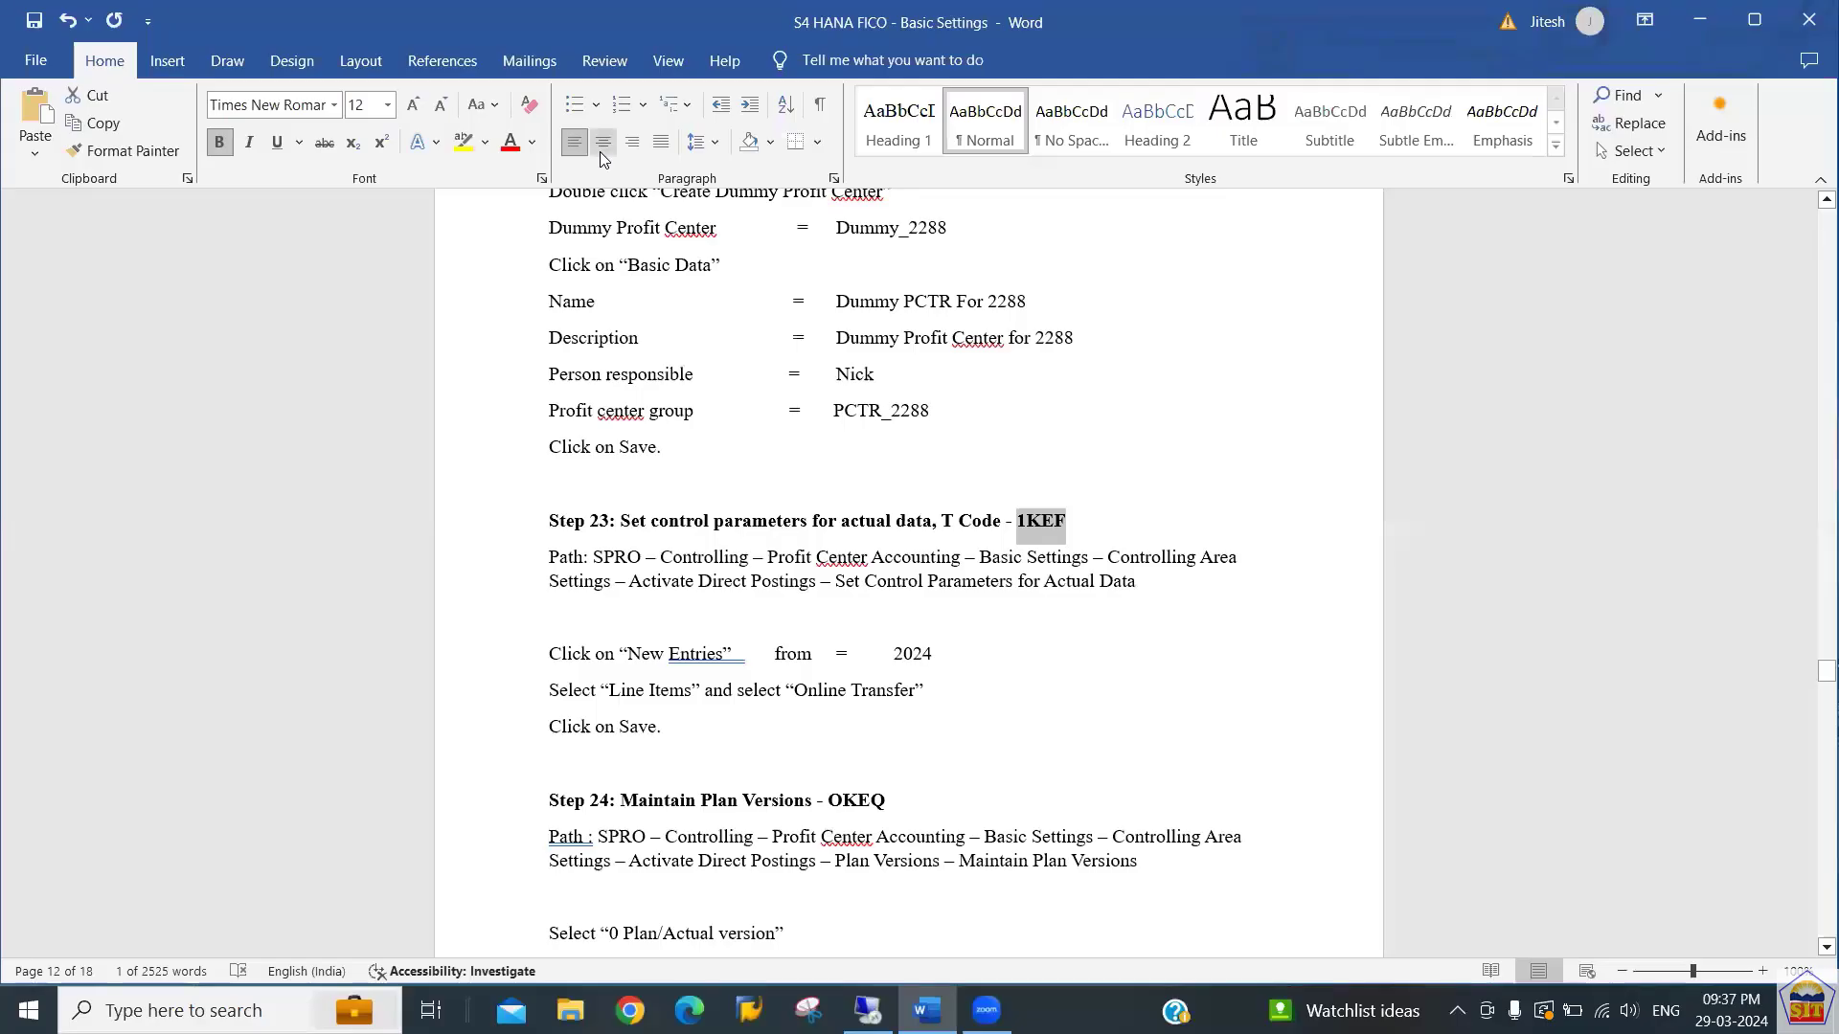
key(Down)
key(Down)
key(Down)
key(Down)
key(Down)
key(Down)
key(Down)
key(Down)
key(Down)
key(Down)
key(Down)
key(Down)
key(Down)
key(Down)
key(Down)
key(Down)
key(Down)
key(Down)
key(Down)
key(Down)
key(Down)
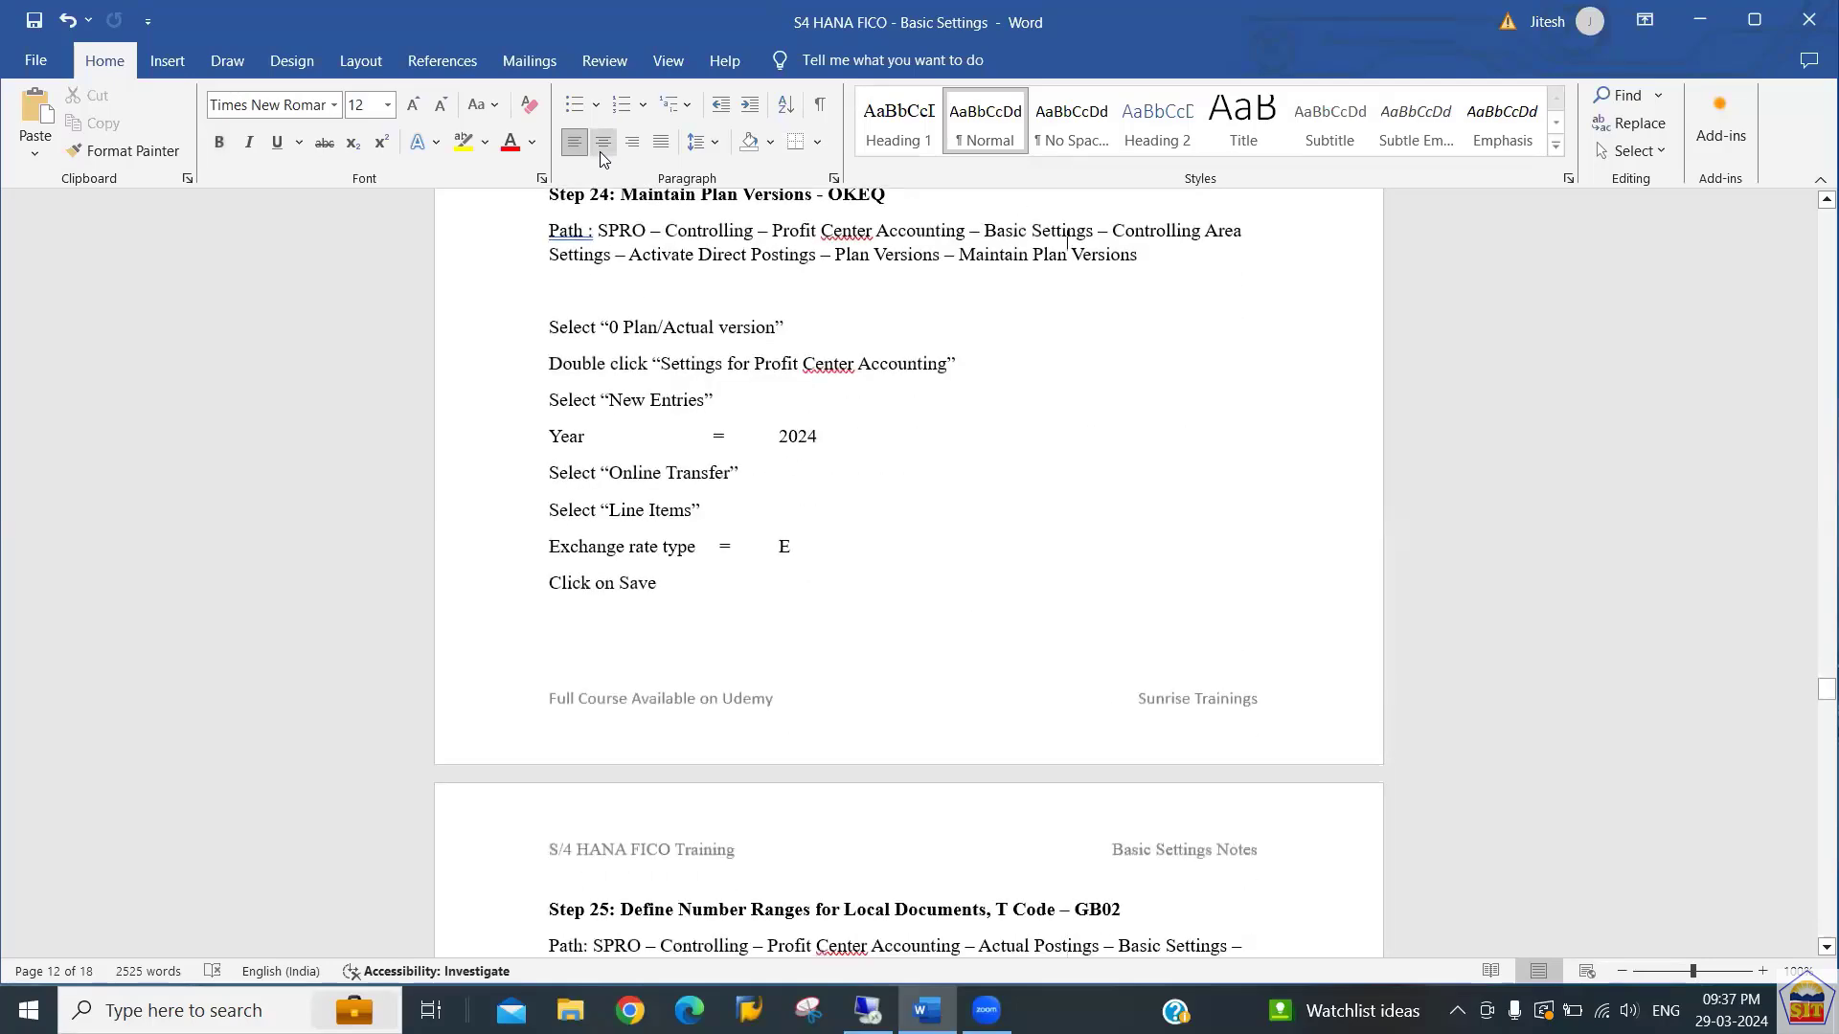
key(Up)
key(Up)
key(Up)
key(Up)
key(Up)
key(Up)
key(Up)
key(Up)
key(Up)
key(Up)
key(Up)
key(Up)
key(Up)
key(Up)
key(Up)
key(Up)
key(Up)
key(Up)
key(Up)
key(Up)
key(Down)
key(Down)
key(Down)
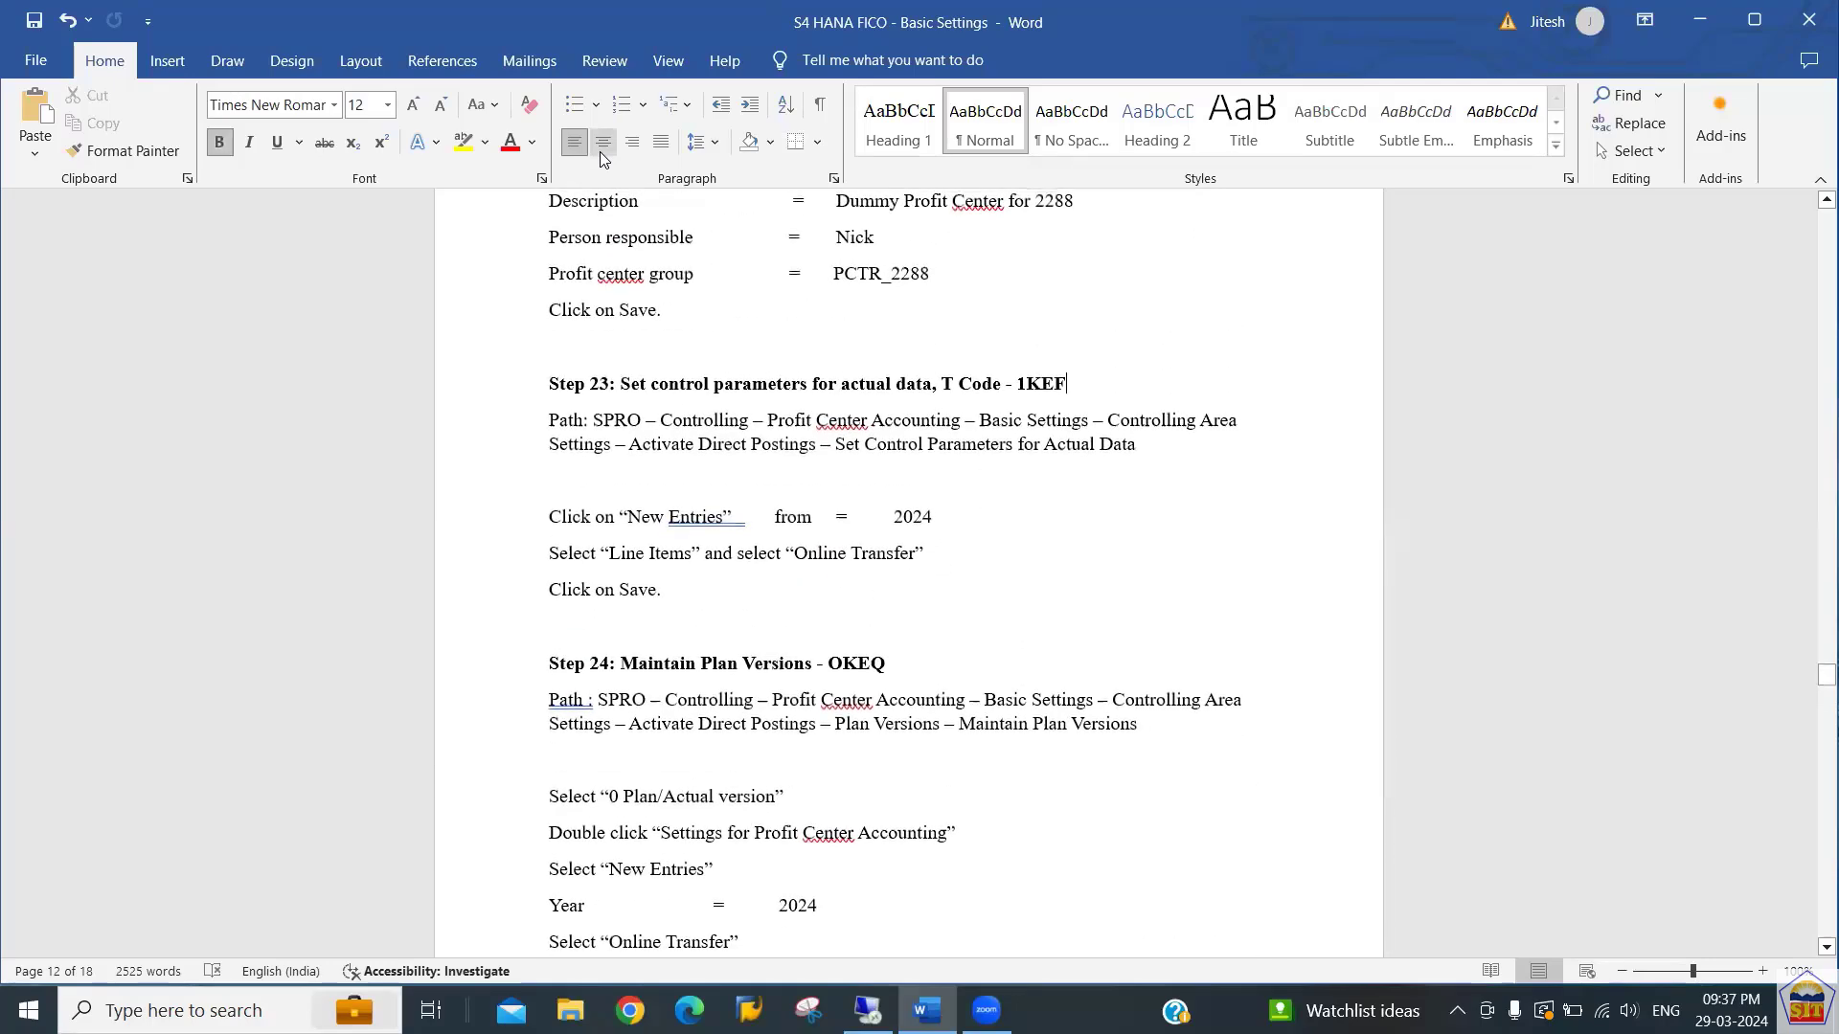
Copy the transaction code OKEQ from the Step 24 heading in the notes.
key(Down)
key(Down)
key(Down)
key(Down)
key(Down)
key(Down)
key(Down)
key(Down)
key(Down)
key(Up)
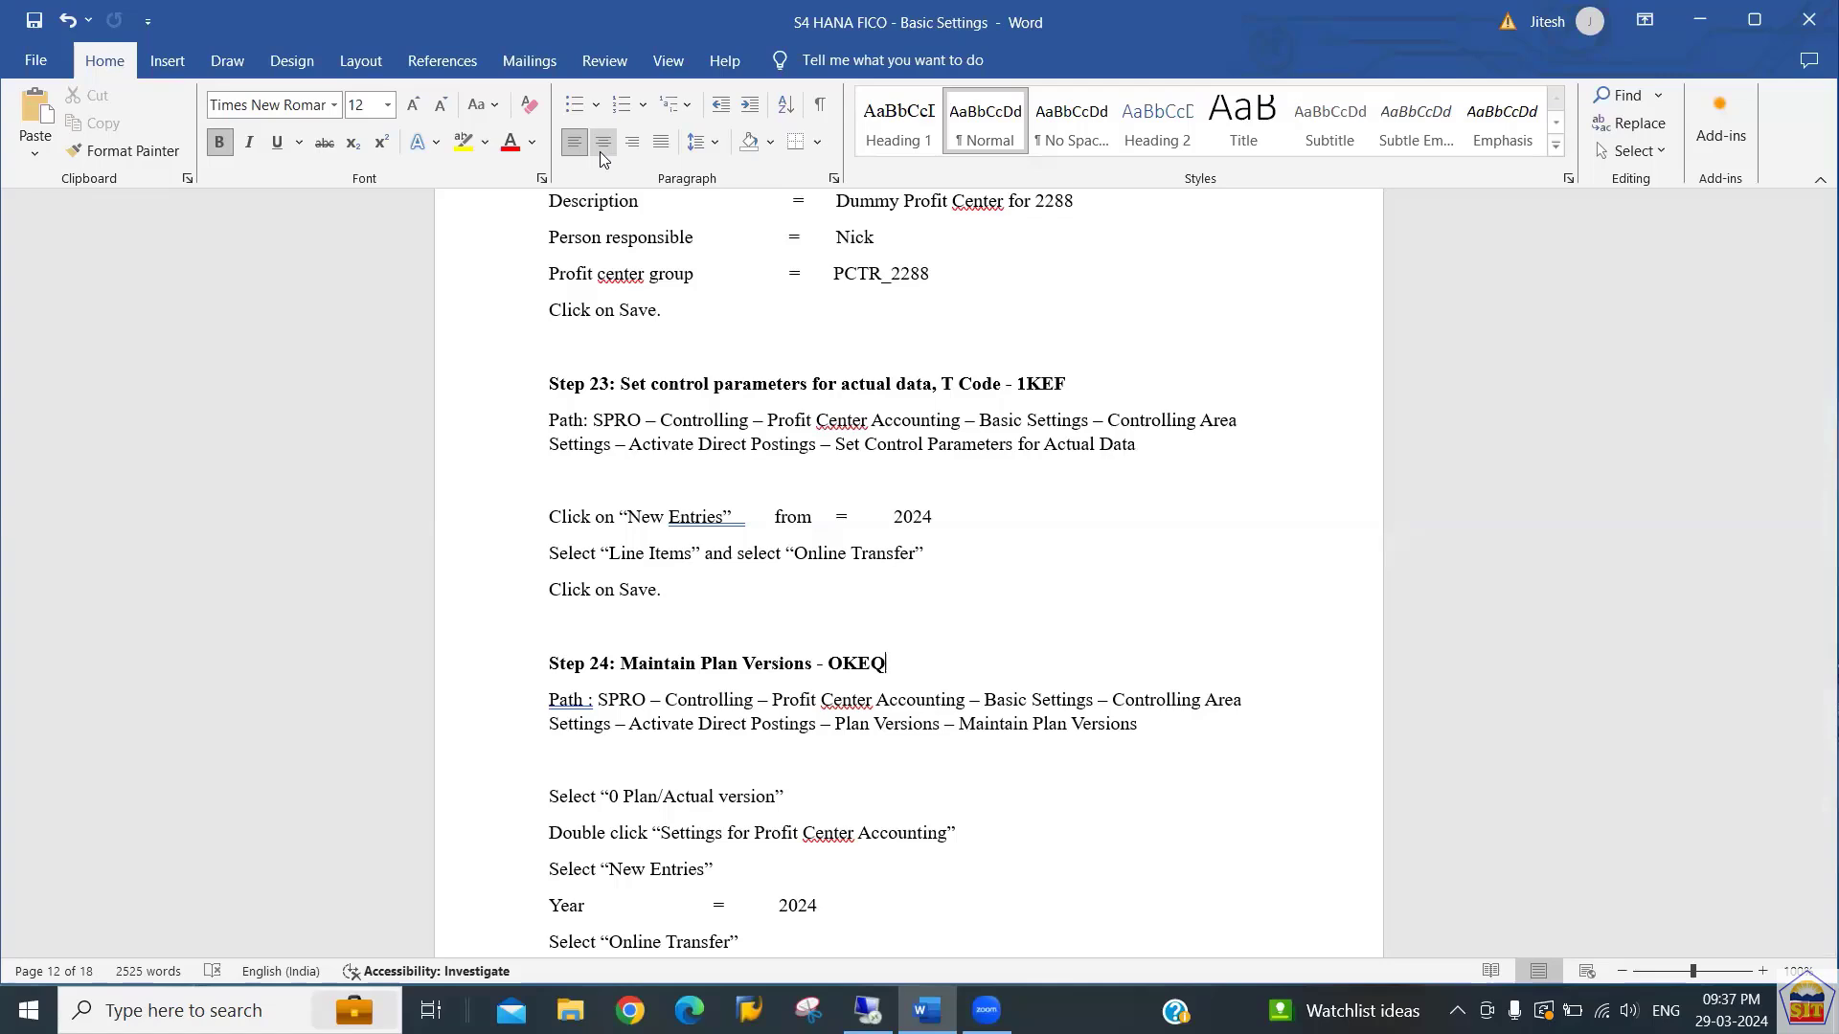
key(shift+Left)
key(shift+Left)
key(shift+Left)
key(shift+Left)
key(ctrl+c)
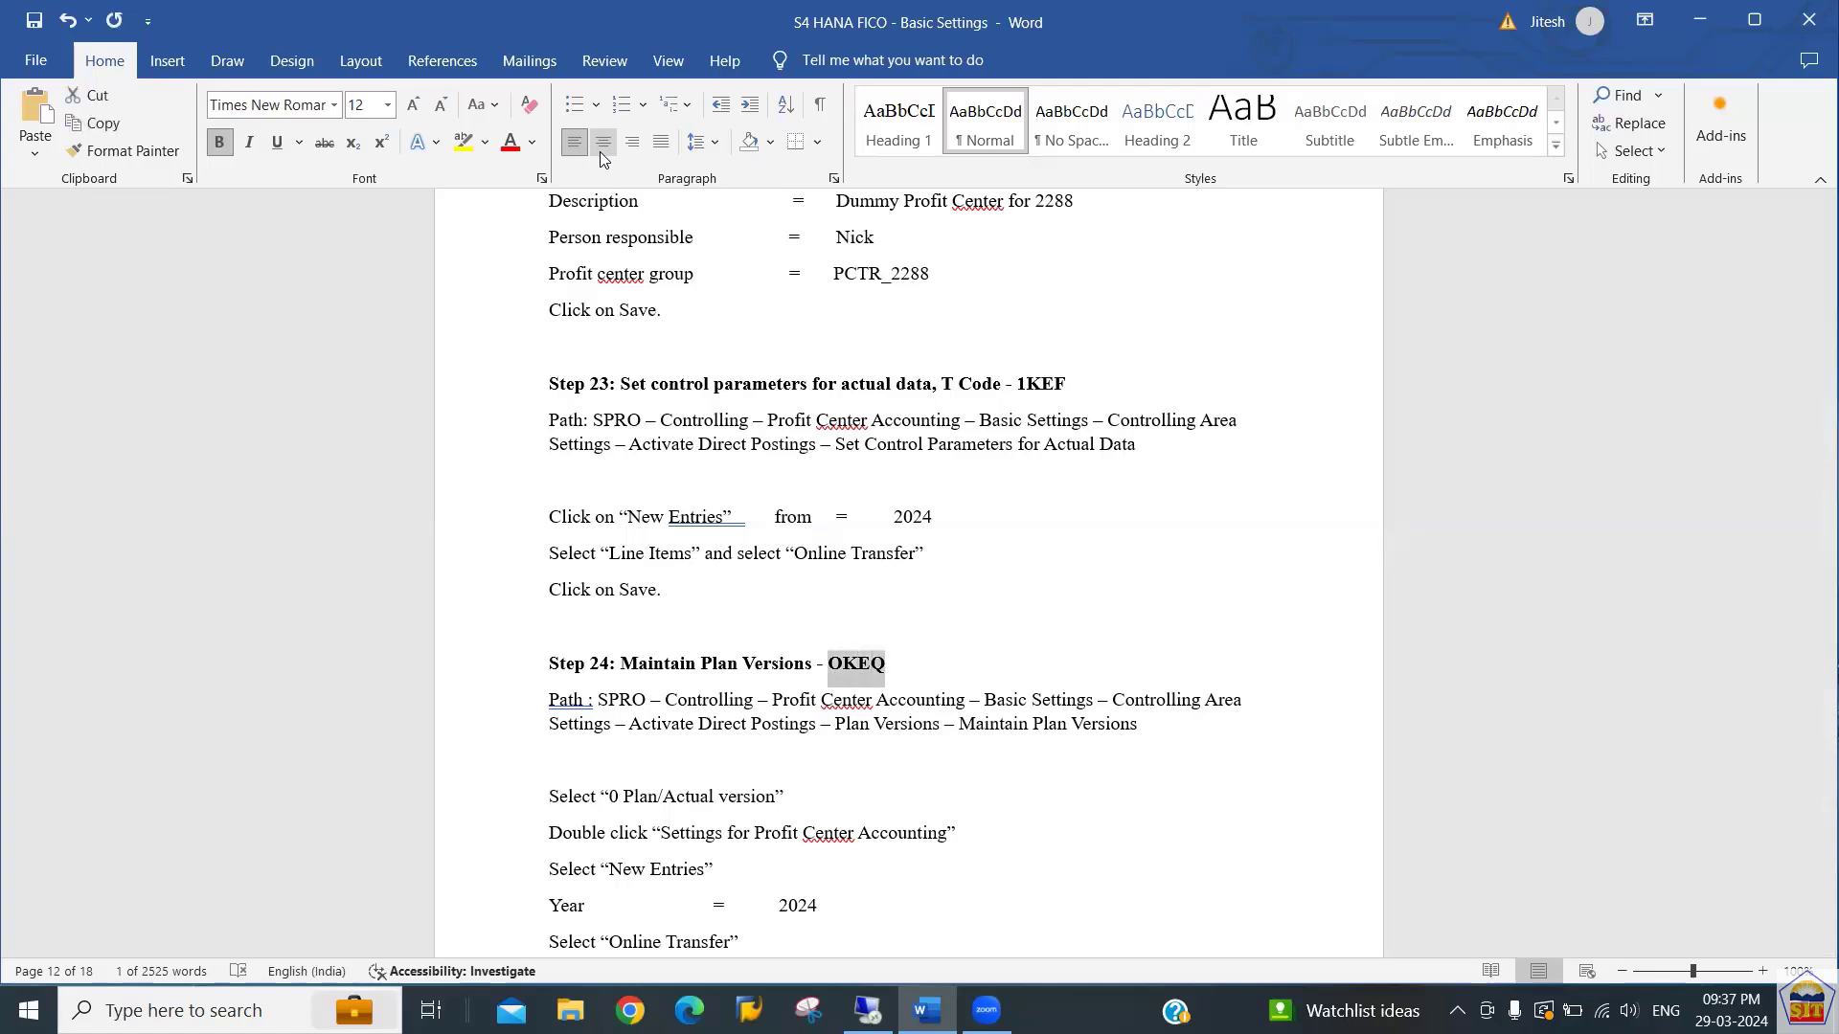
Switch back to SAP and open transaction OKEQ using the copied code.
key(alt+Tab)
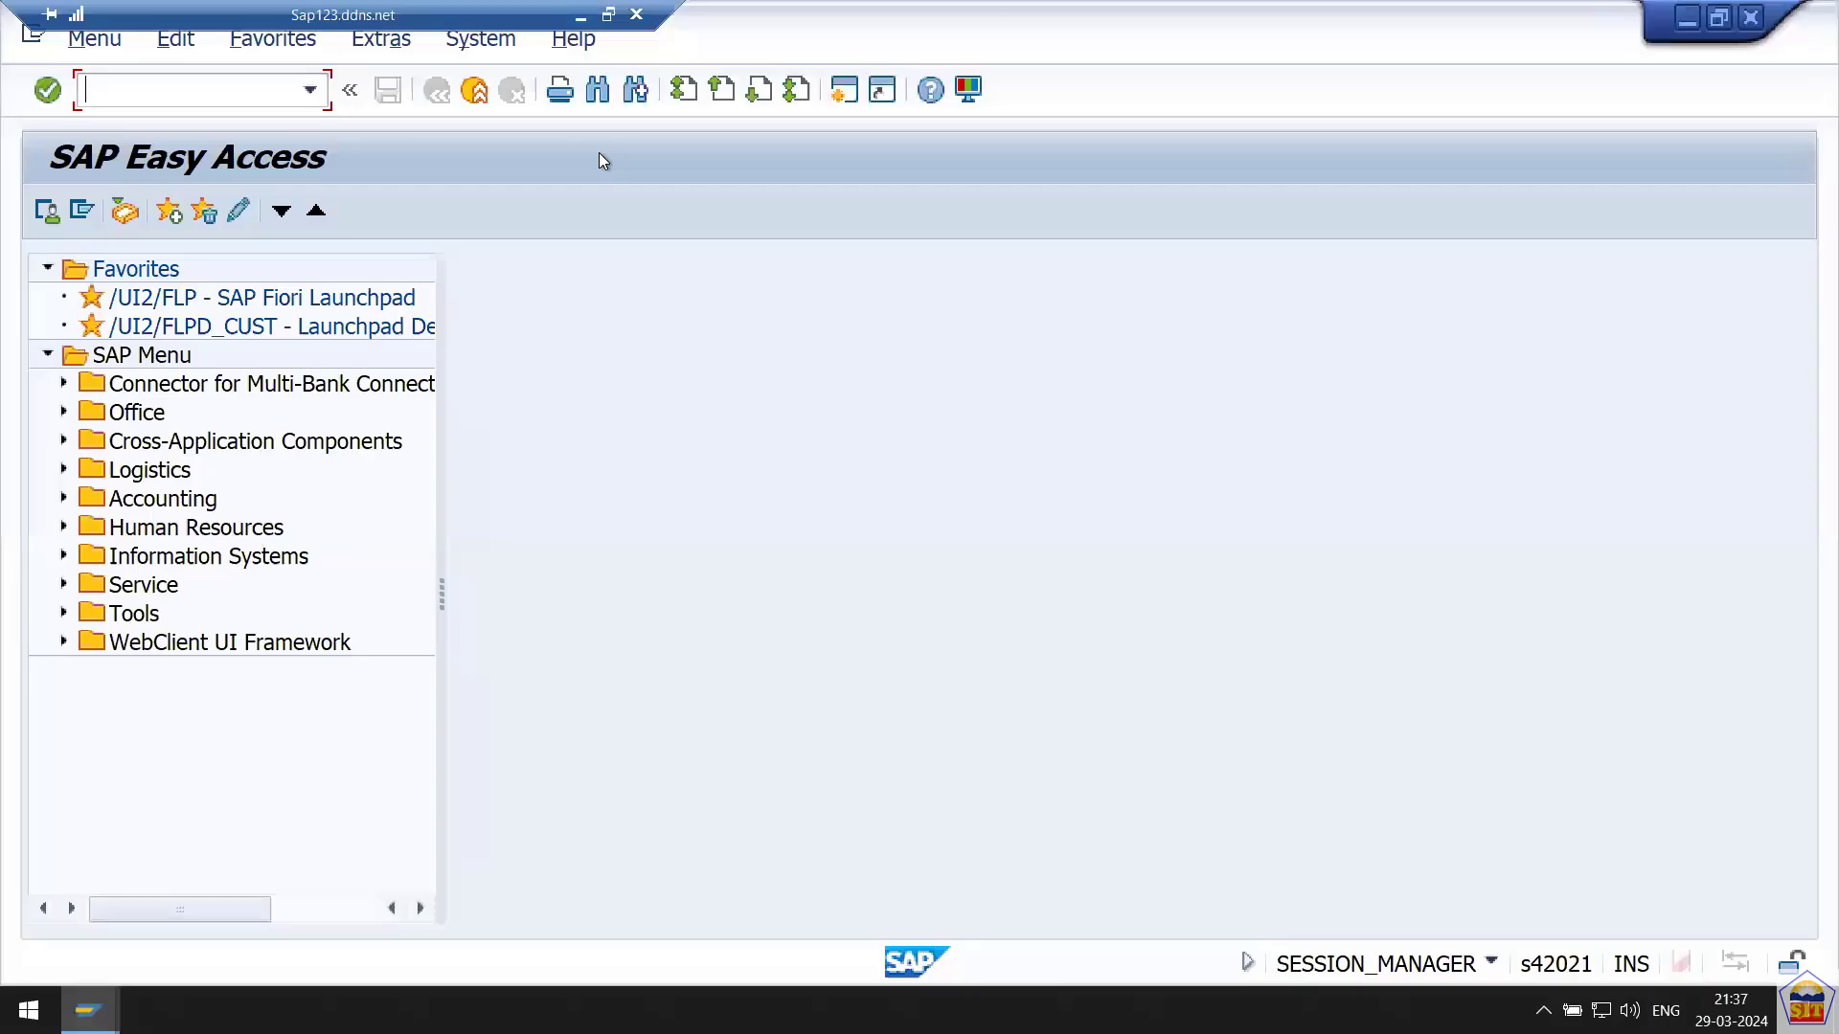
key(ctrl+v)
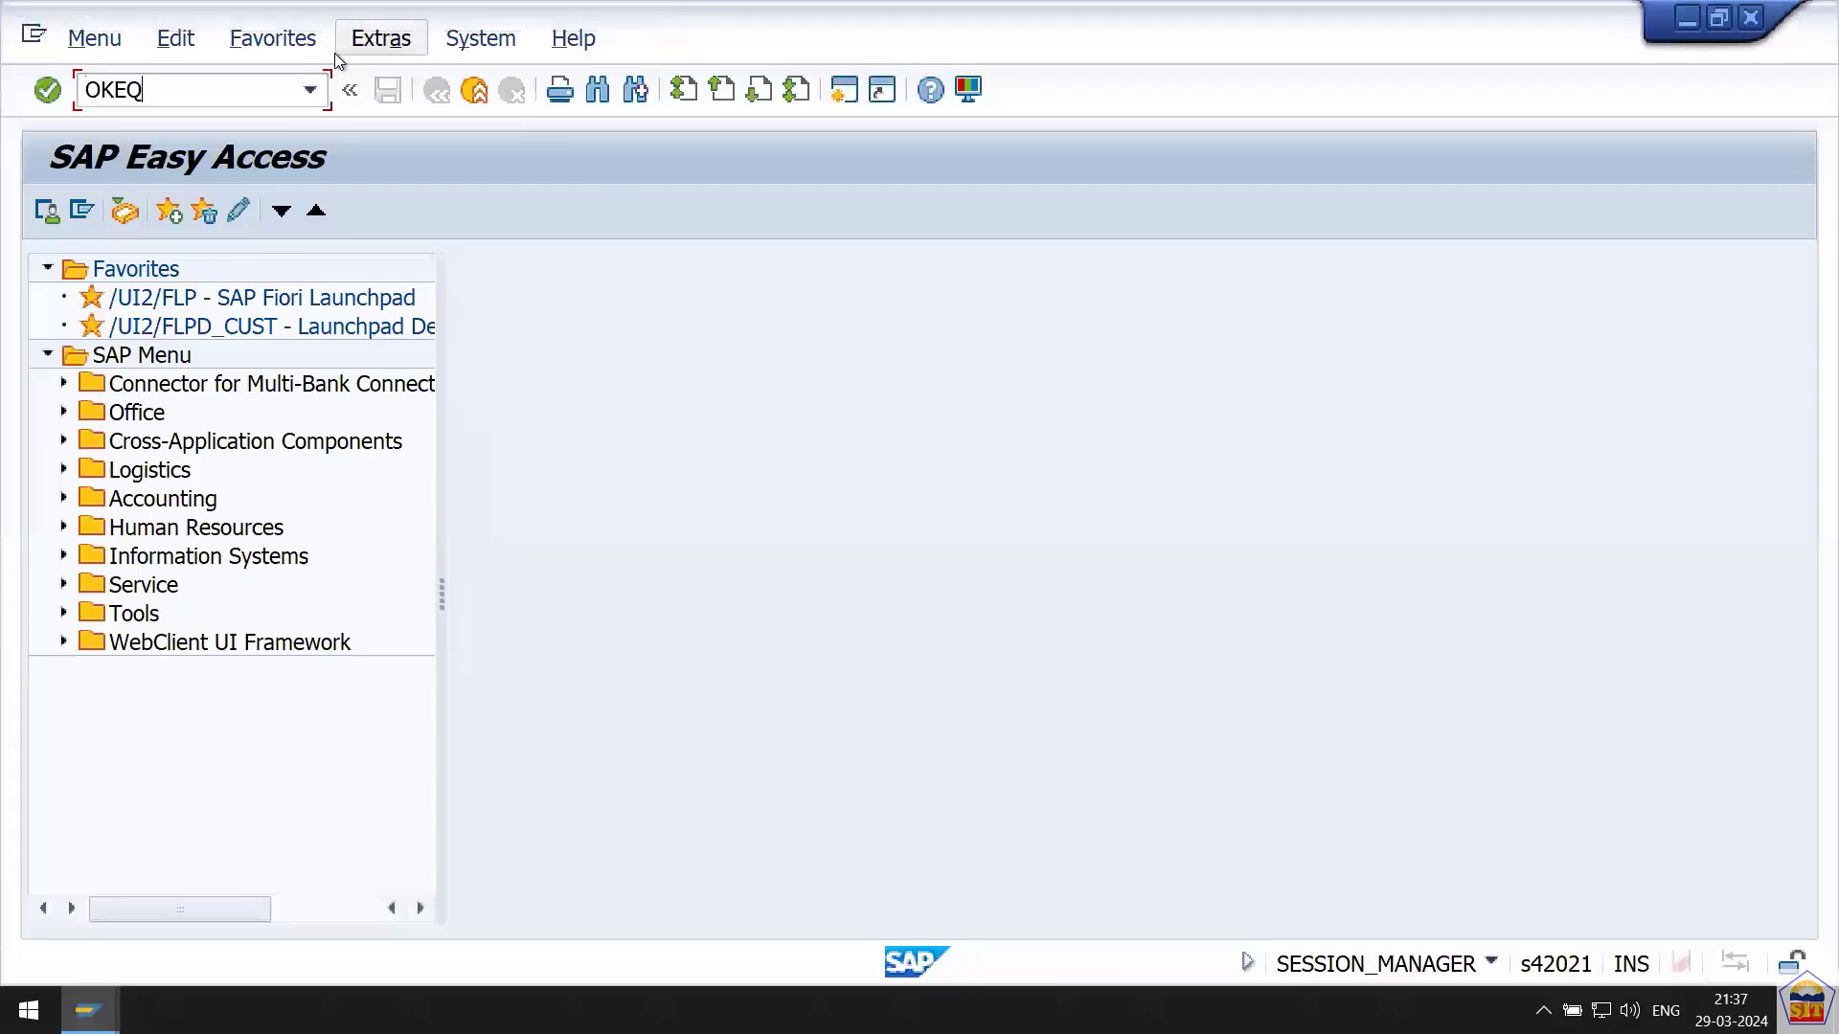
key(Return)
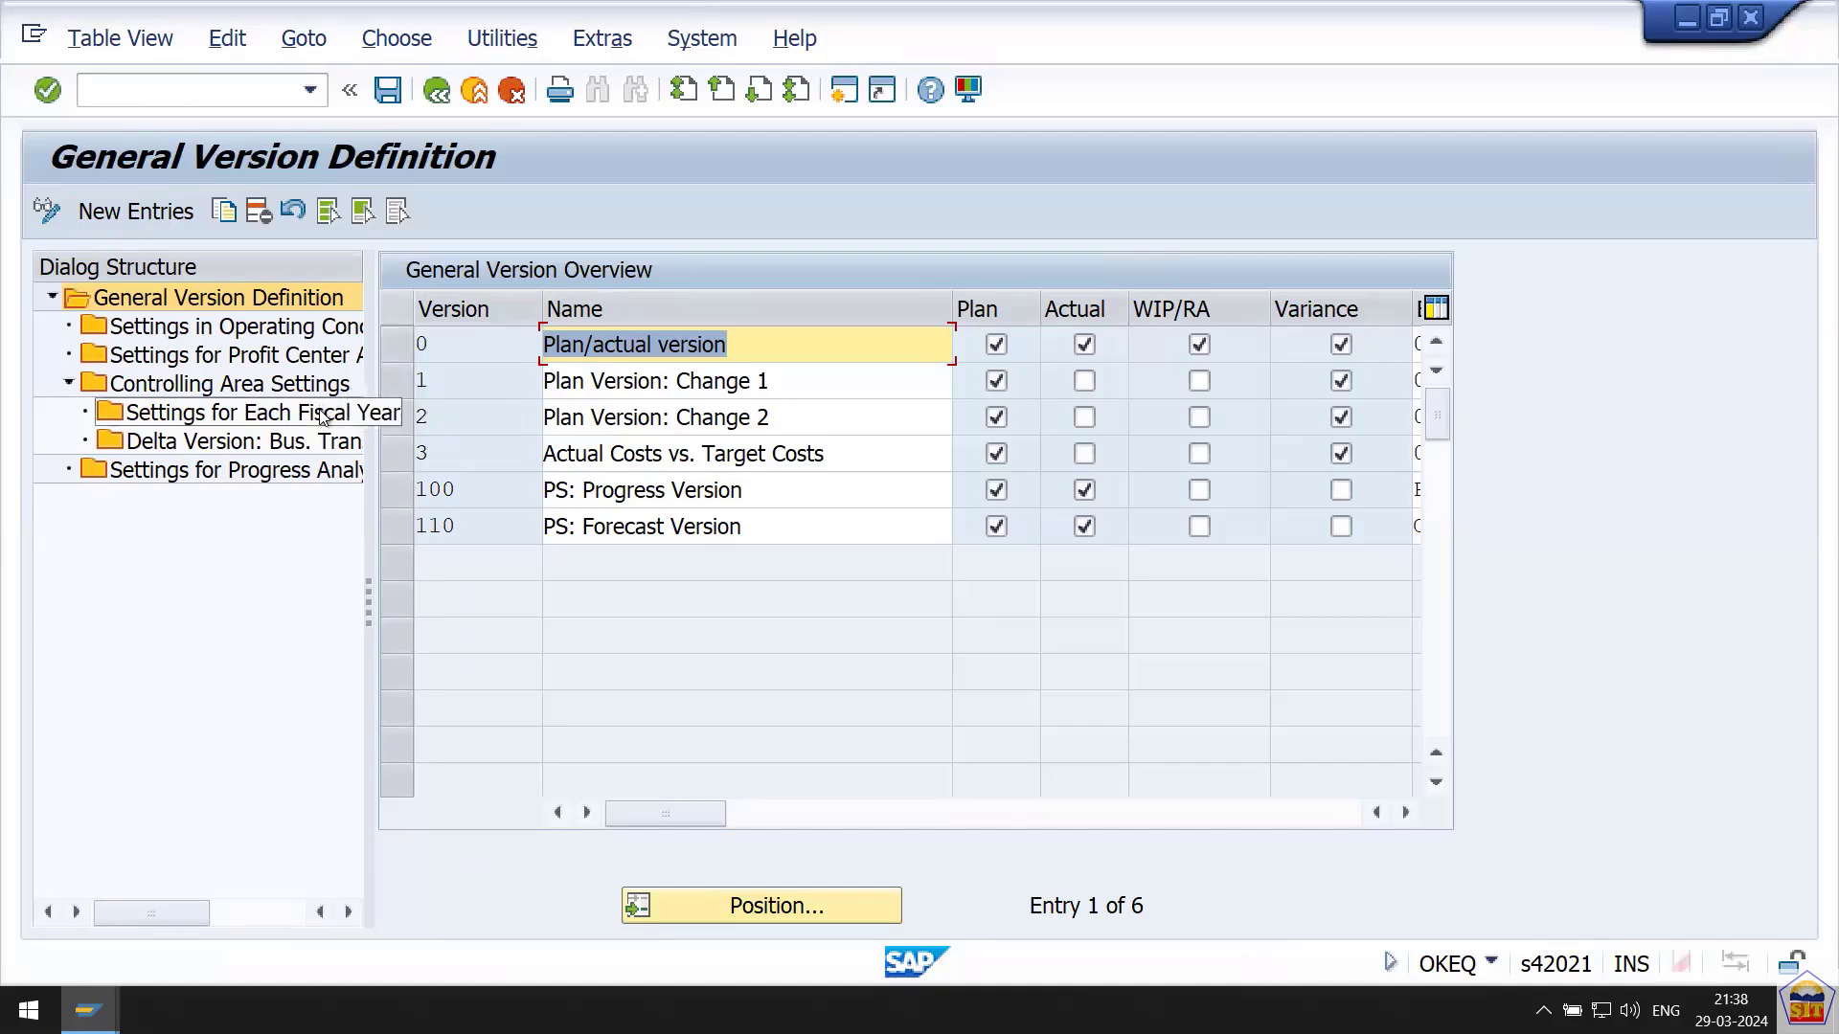
Open the profit center accounting settings for version 0, Plan/actual version, and start a new entry.
click(398, 353)
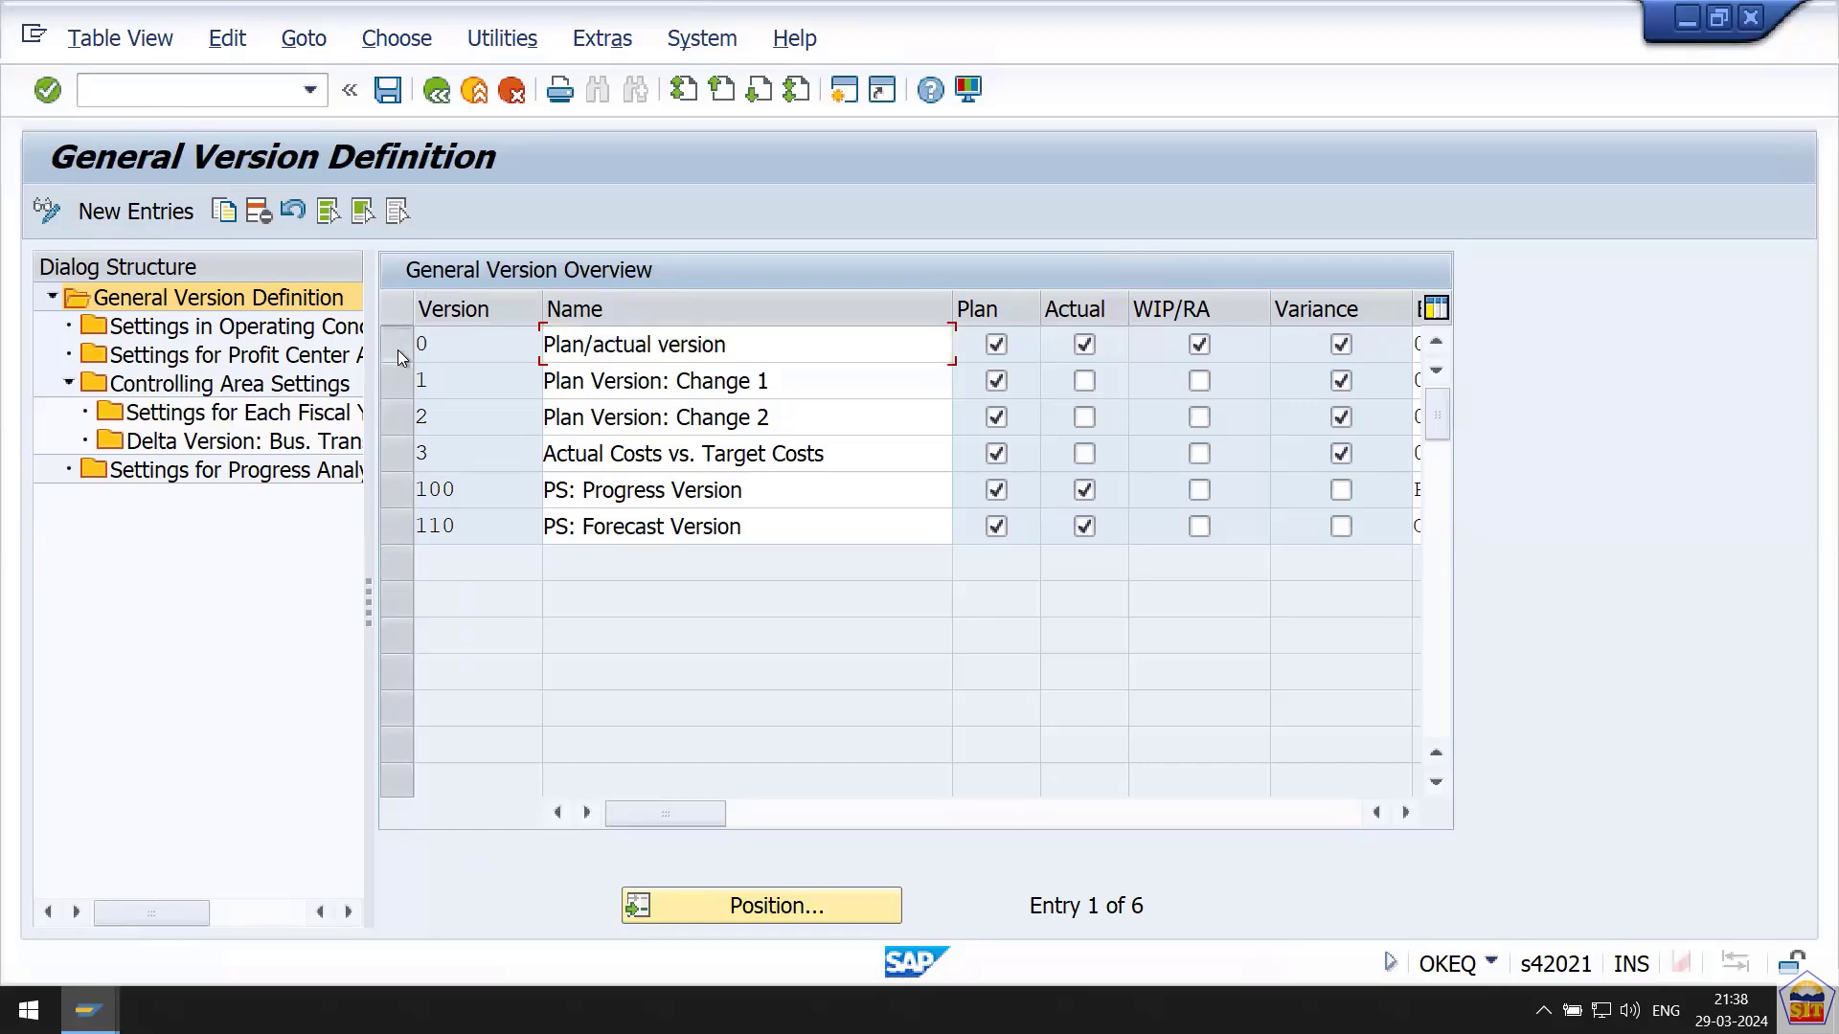
double_click(268, 357)
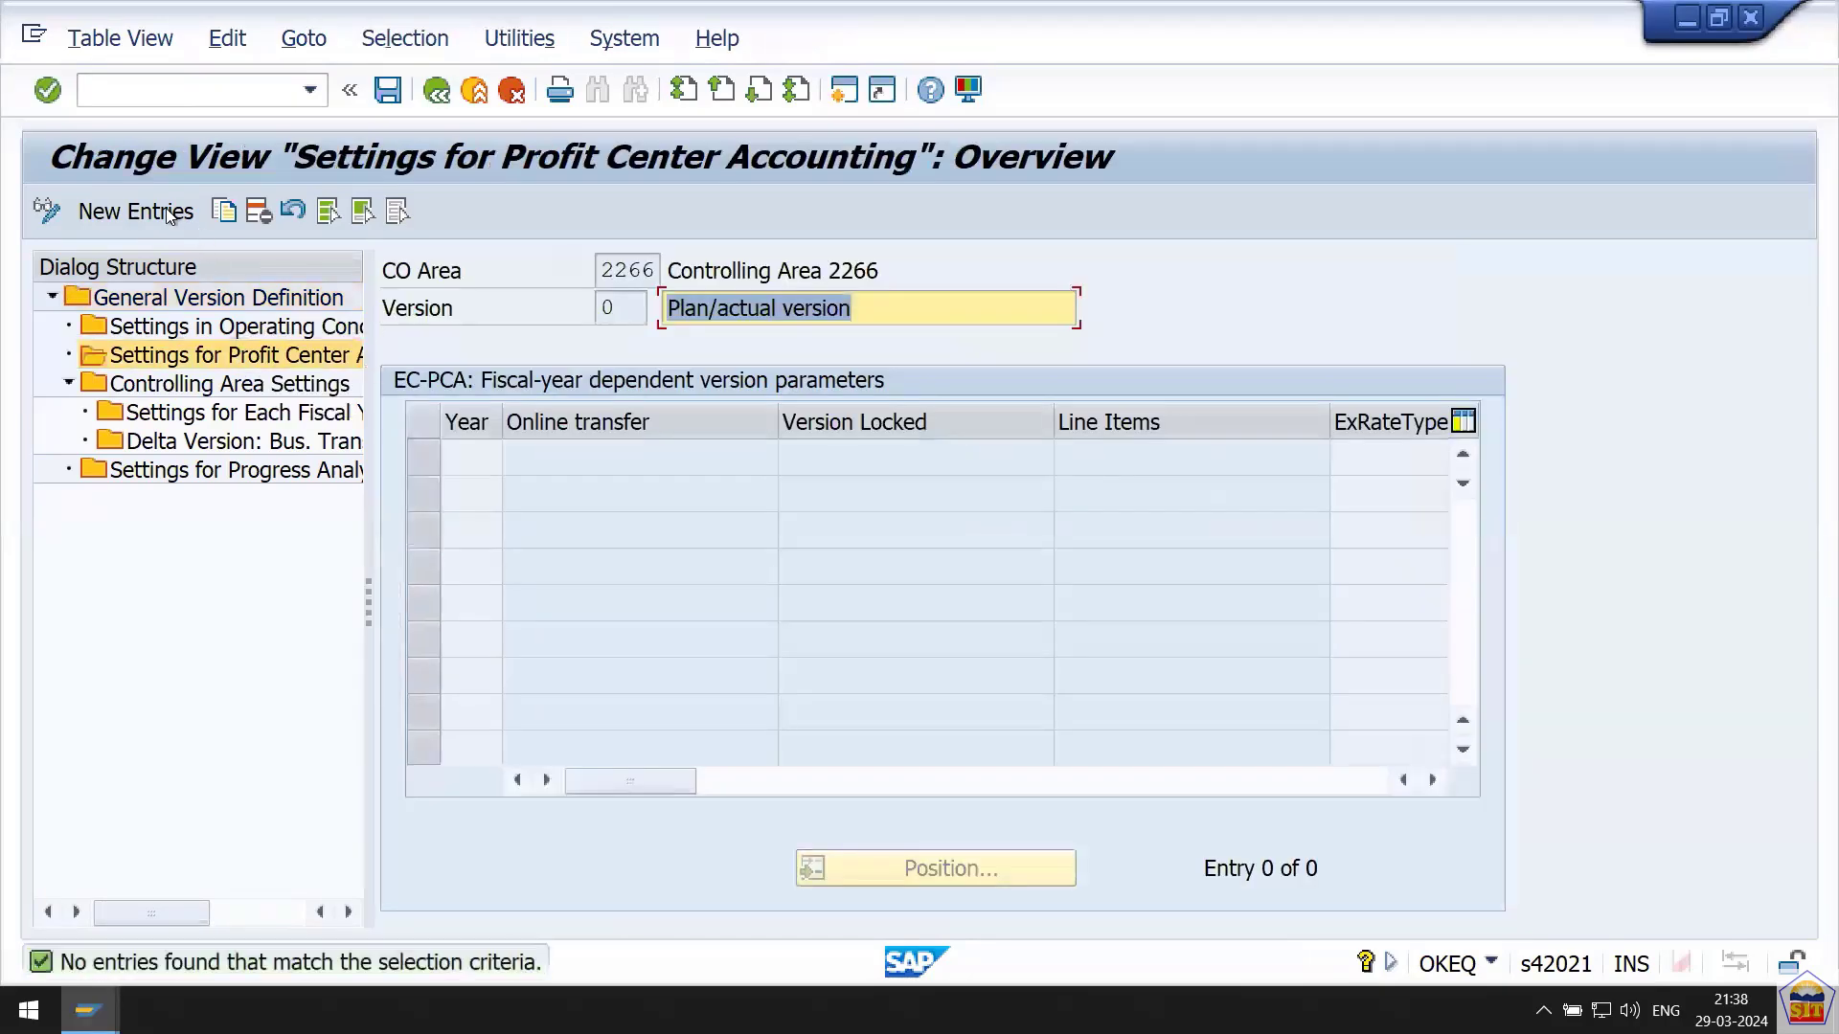
click(169, 213)
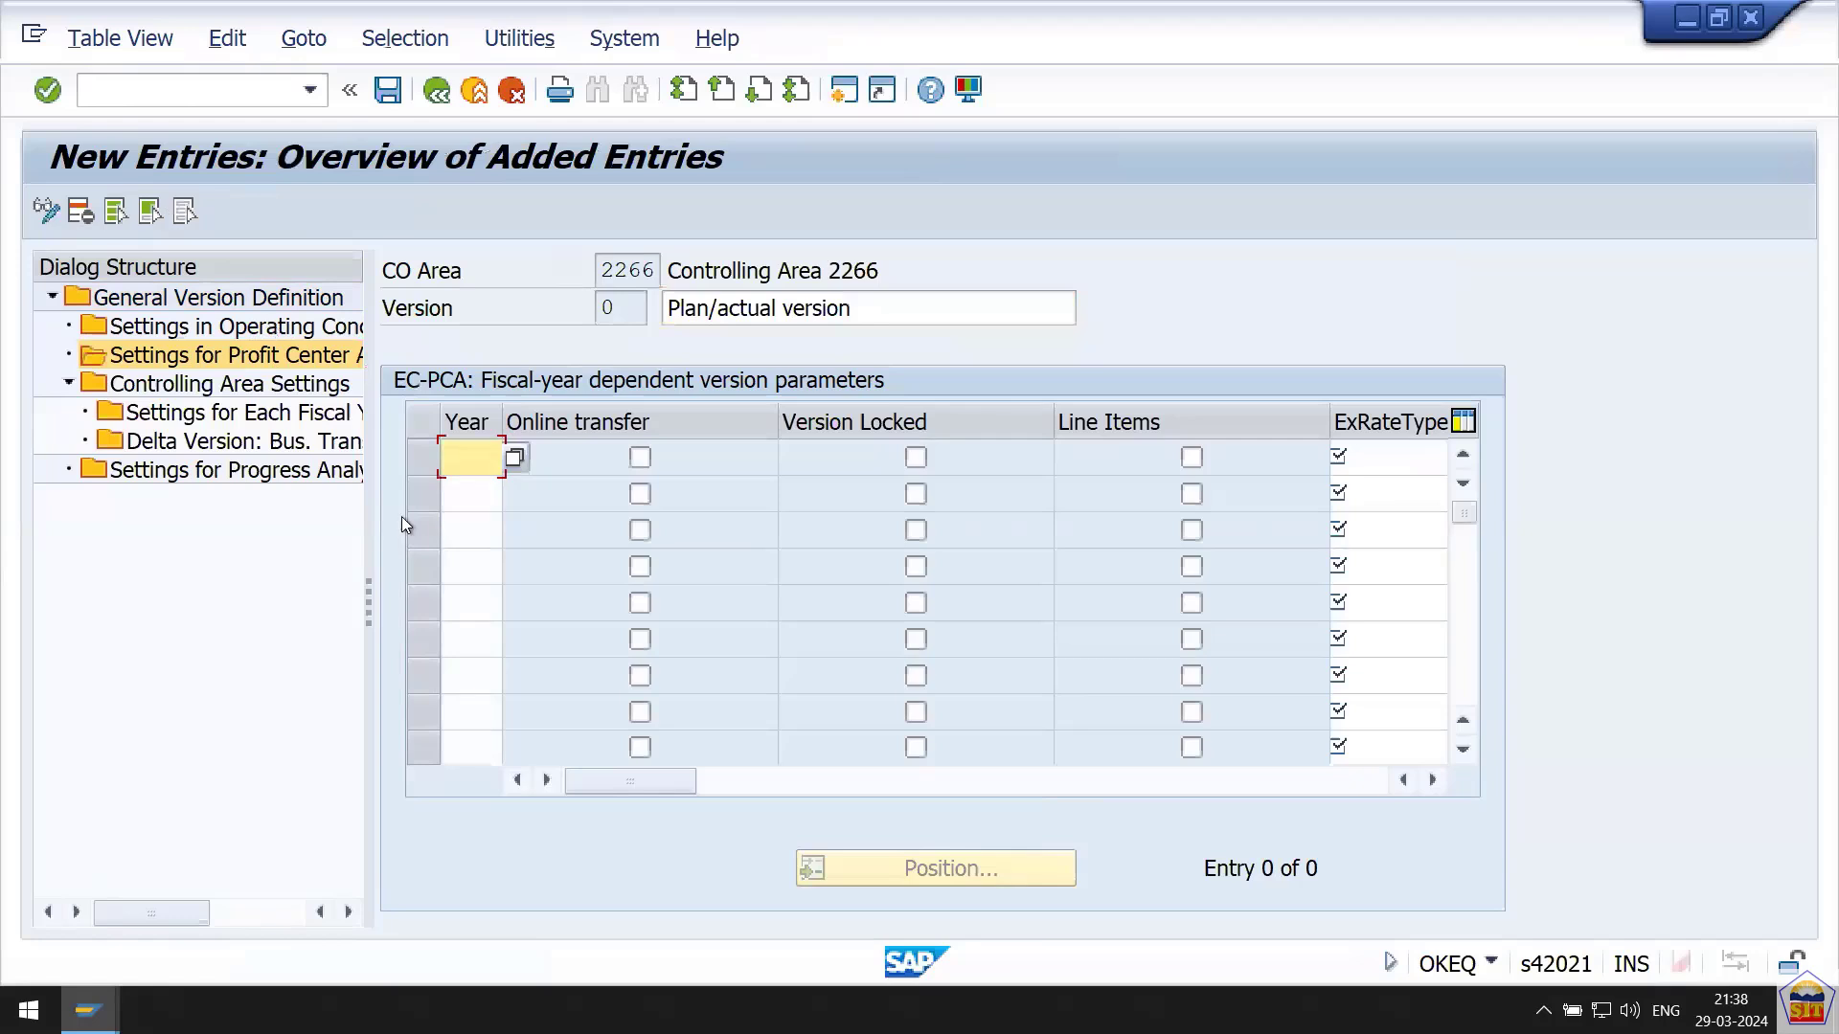
Enter year 2024 in the first row and enable its online transfer and line items.
text(2024)
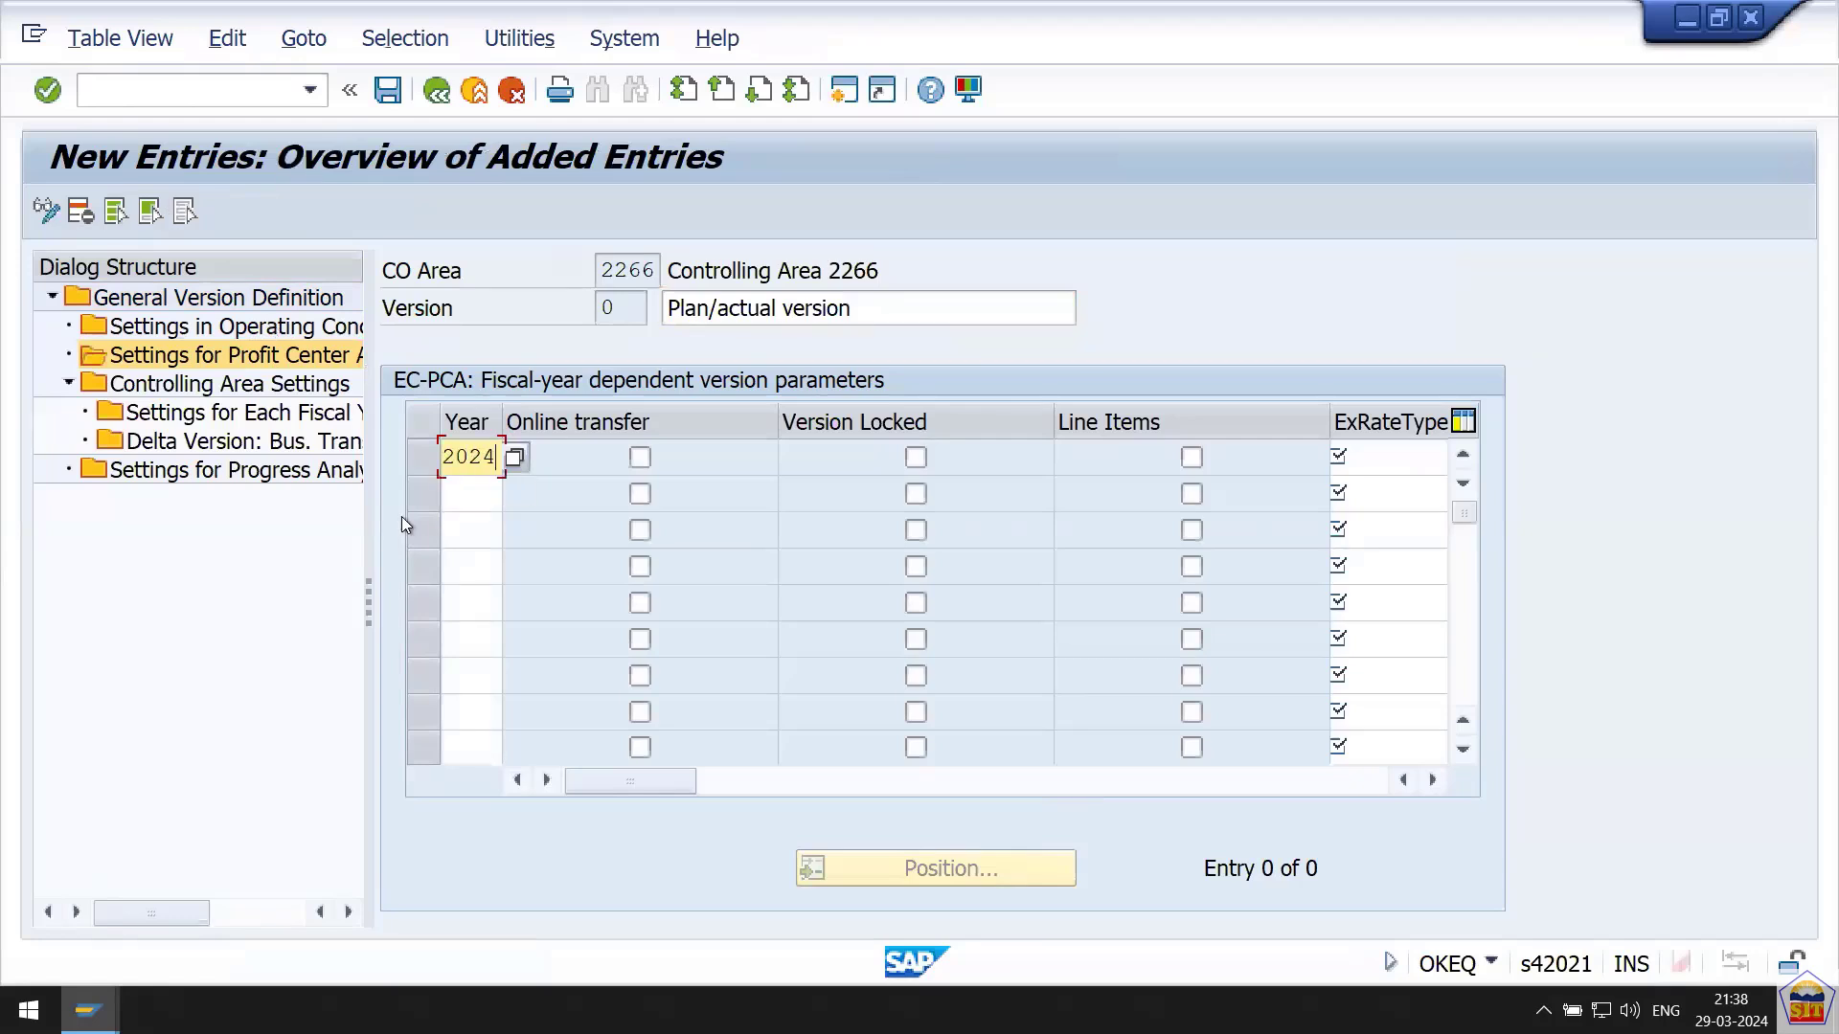
key(Tab)
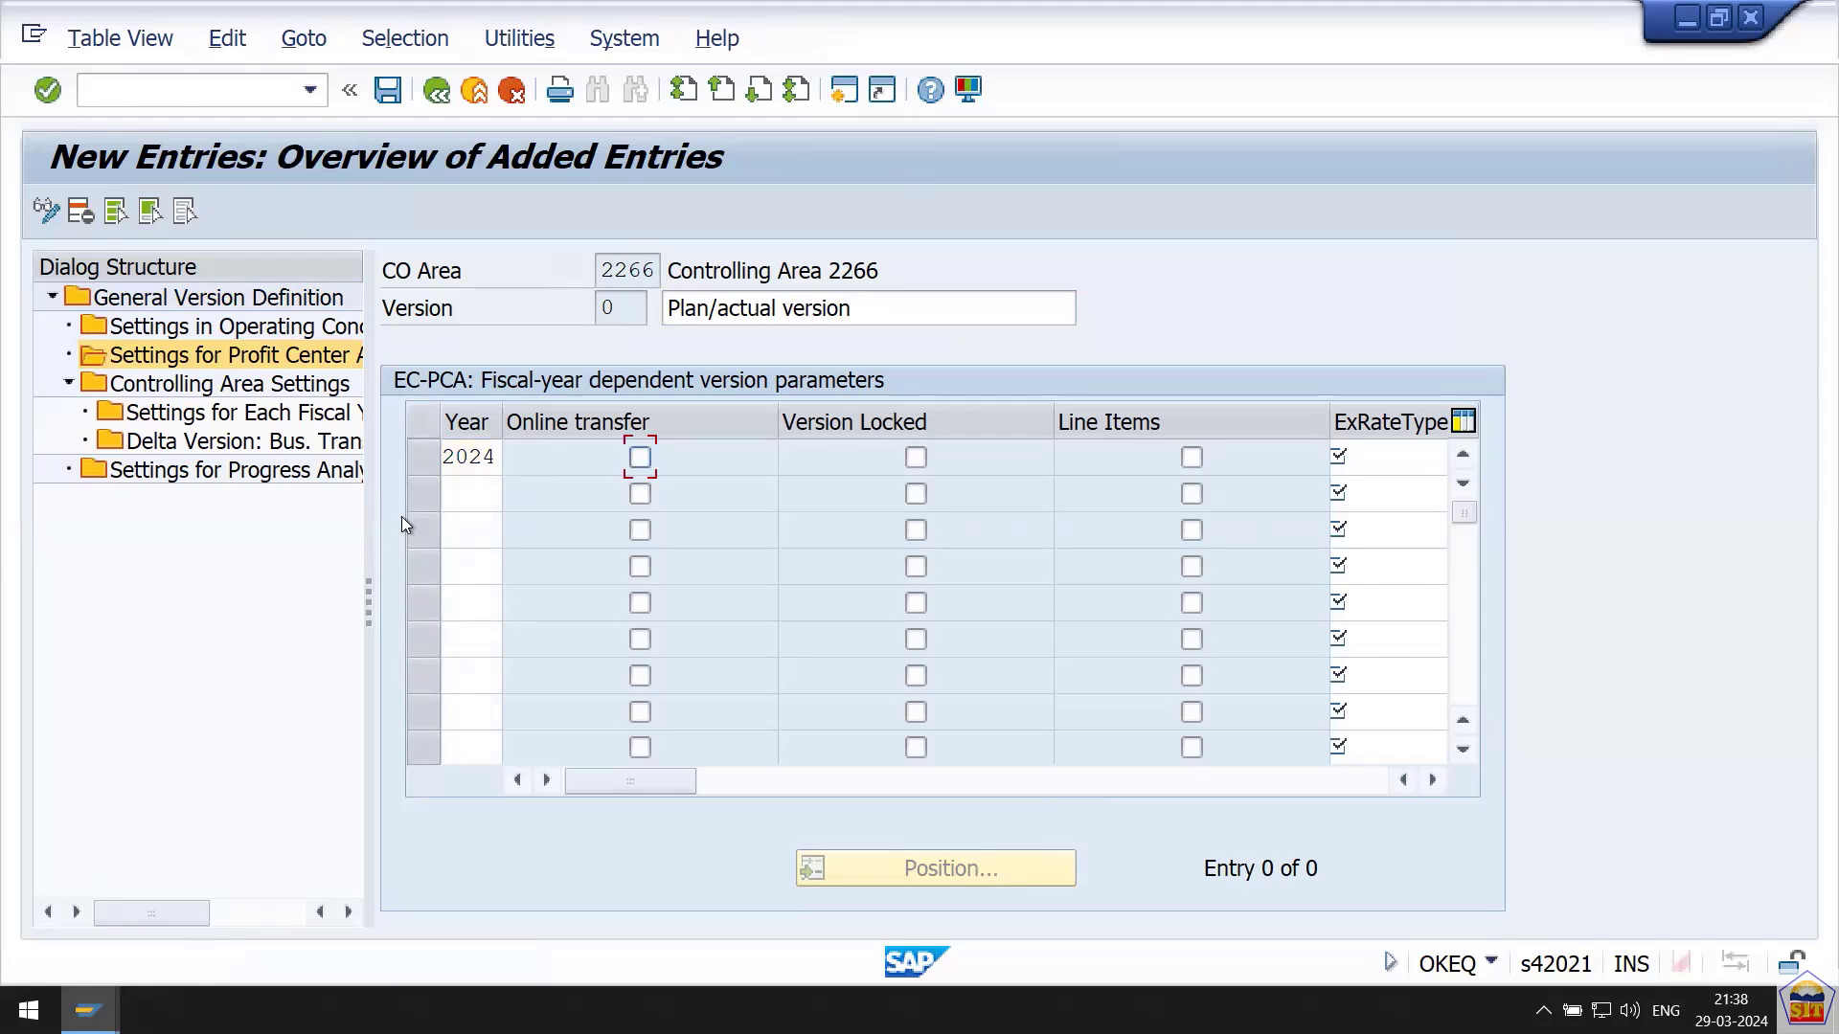
key(space)
key(Tab)
key(Tab)
key(Tab)
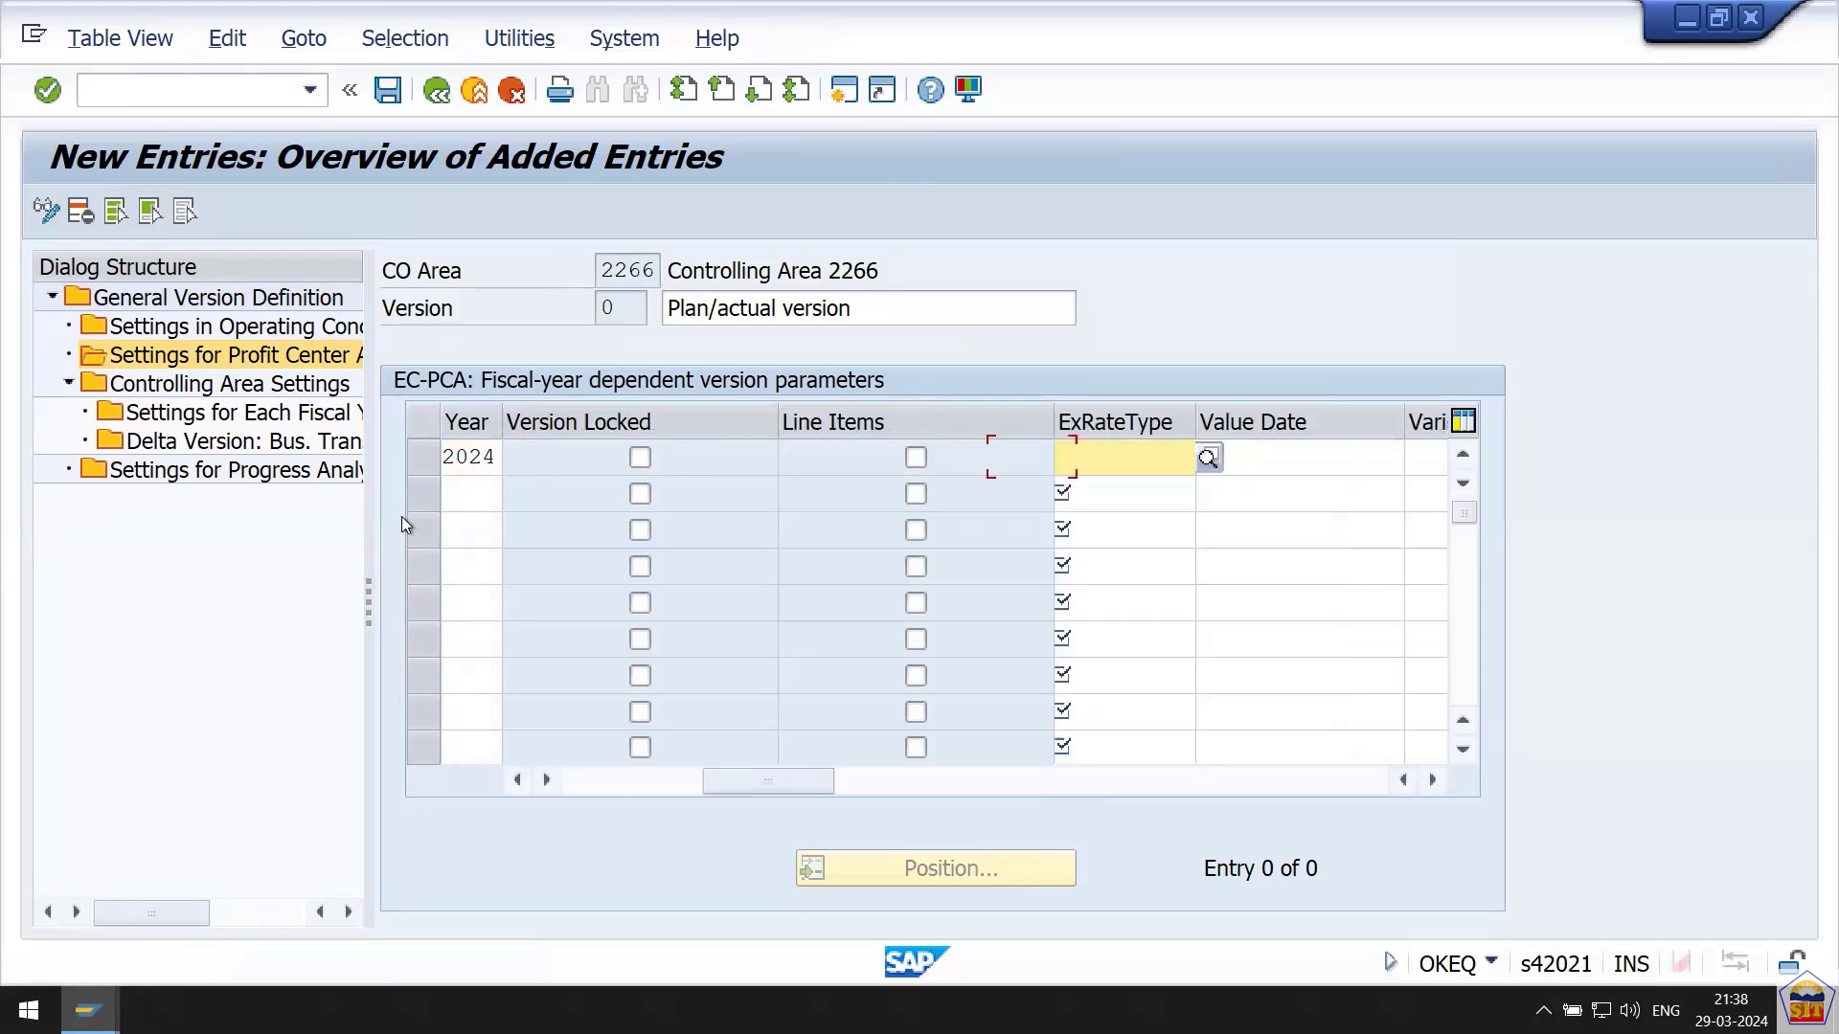
key(shift+Tab)
key(space)
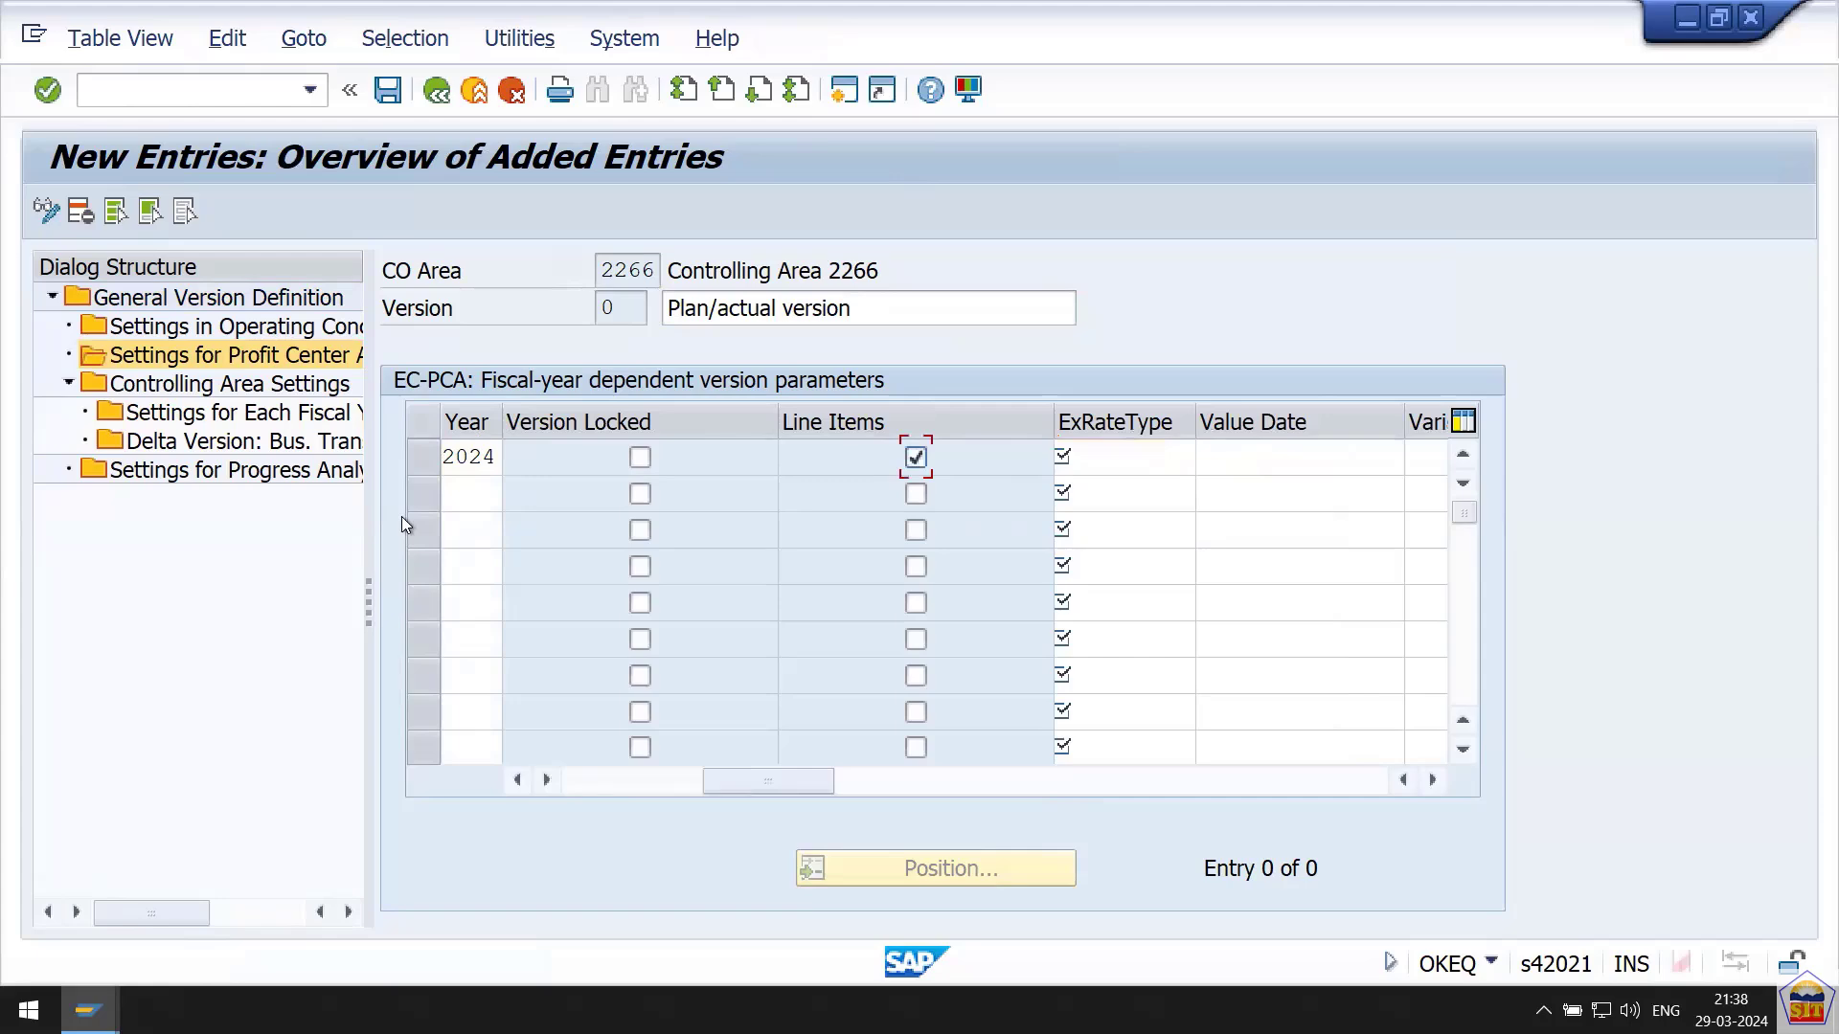
Set the 2024 entry's exchange rate type to M and save the version parameters.
key(Tab)
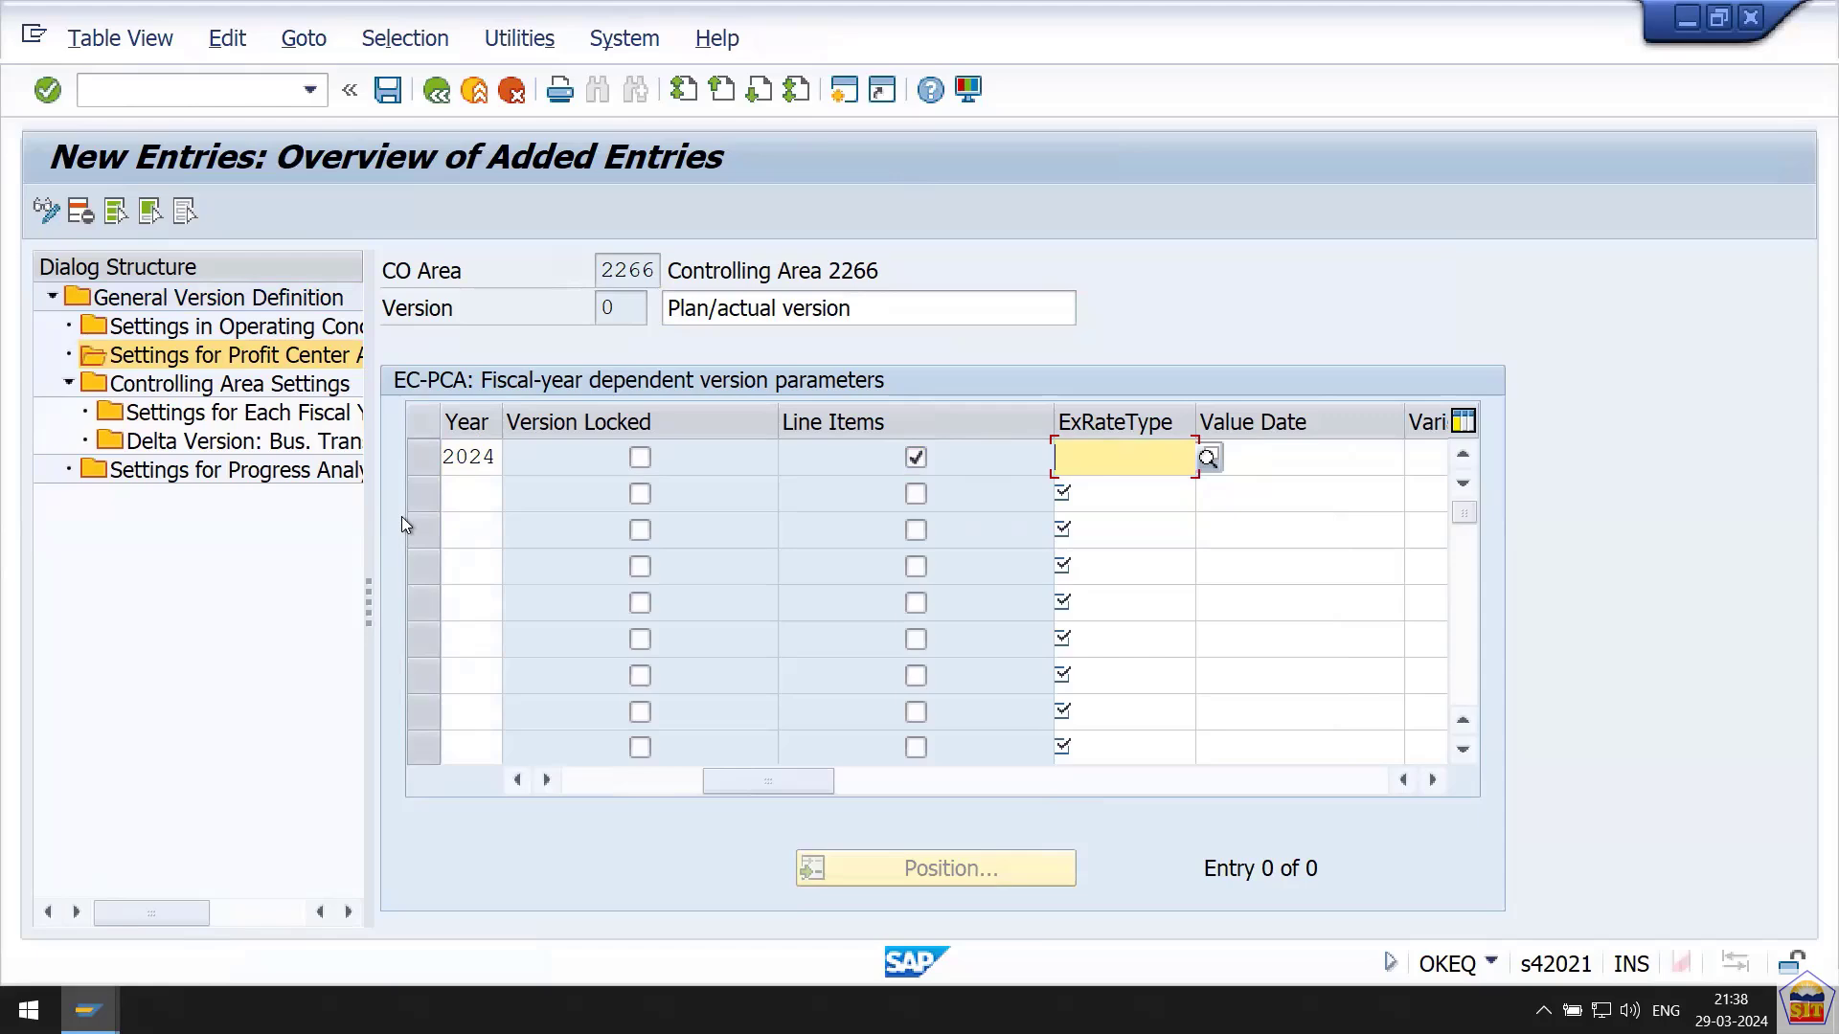
text(M)
key(Down)
key(Return)
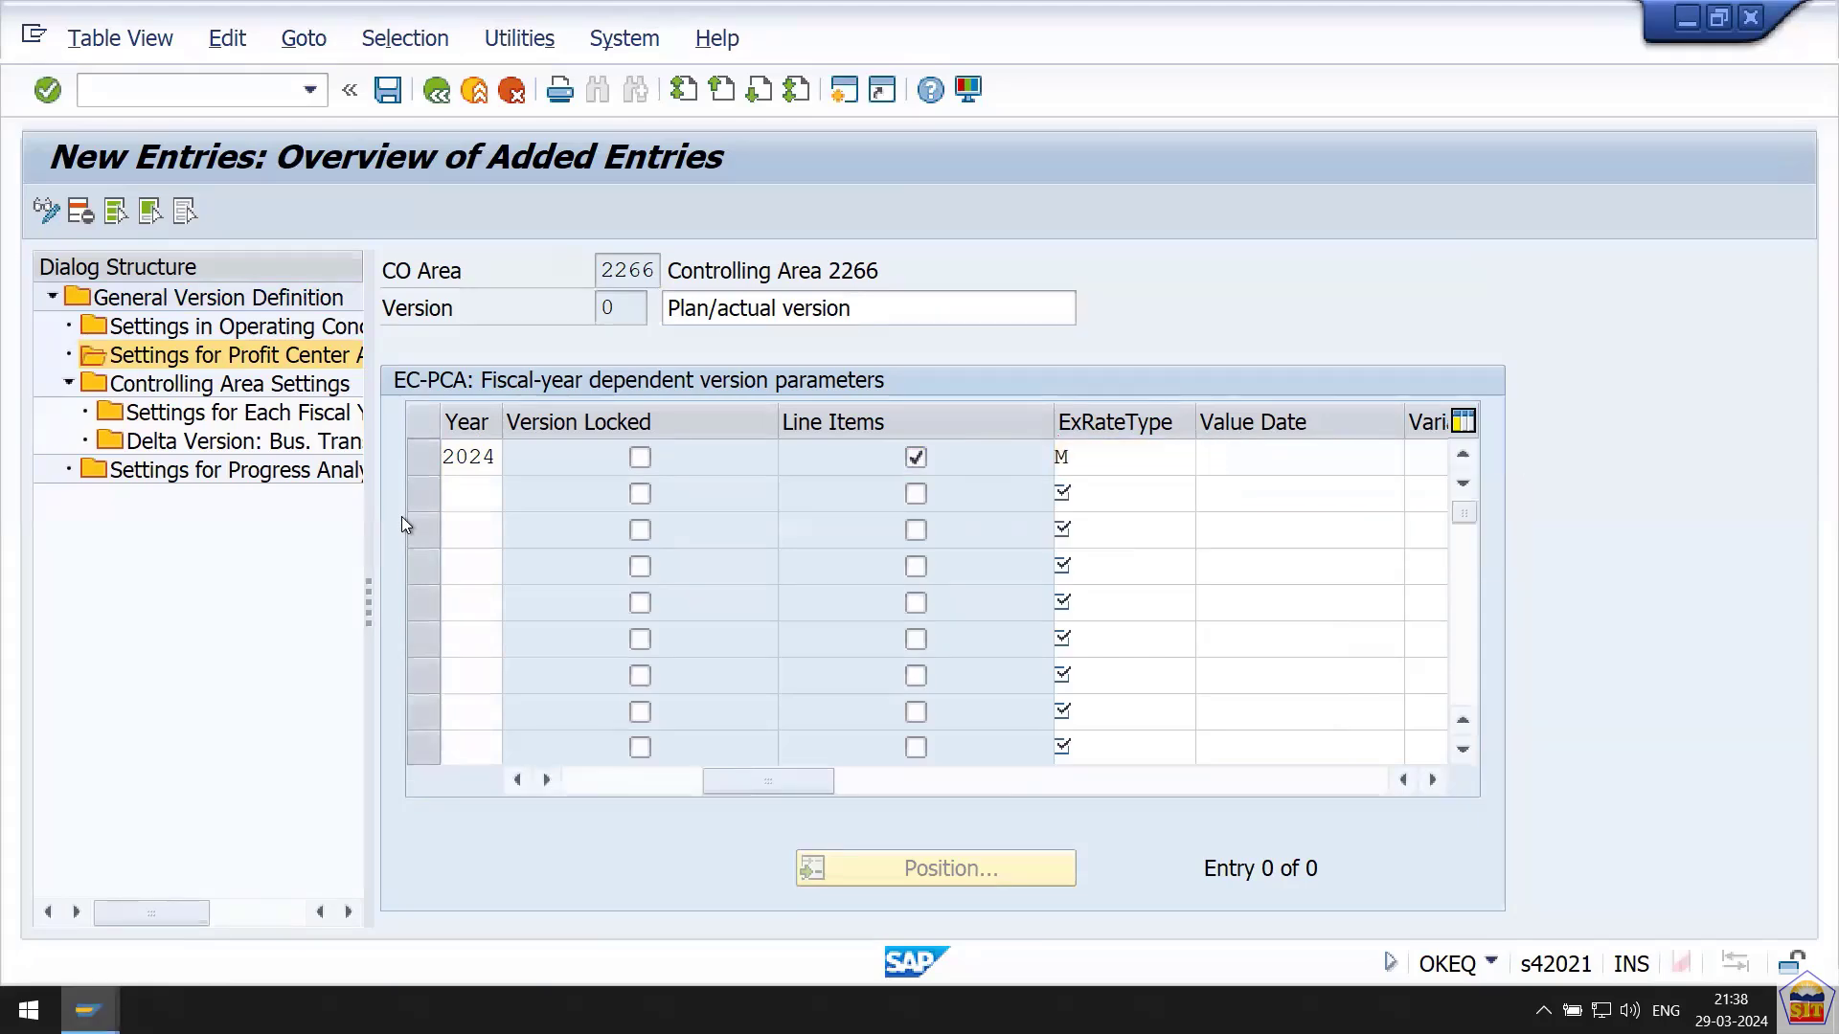
key(ctrl+s)
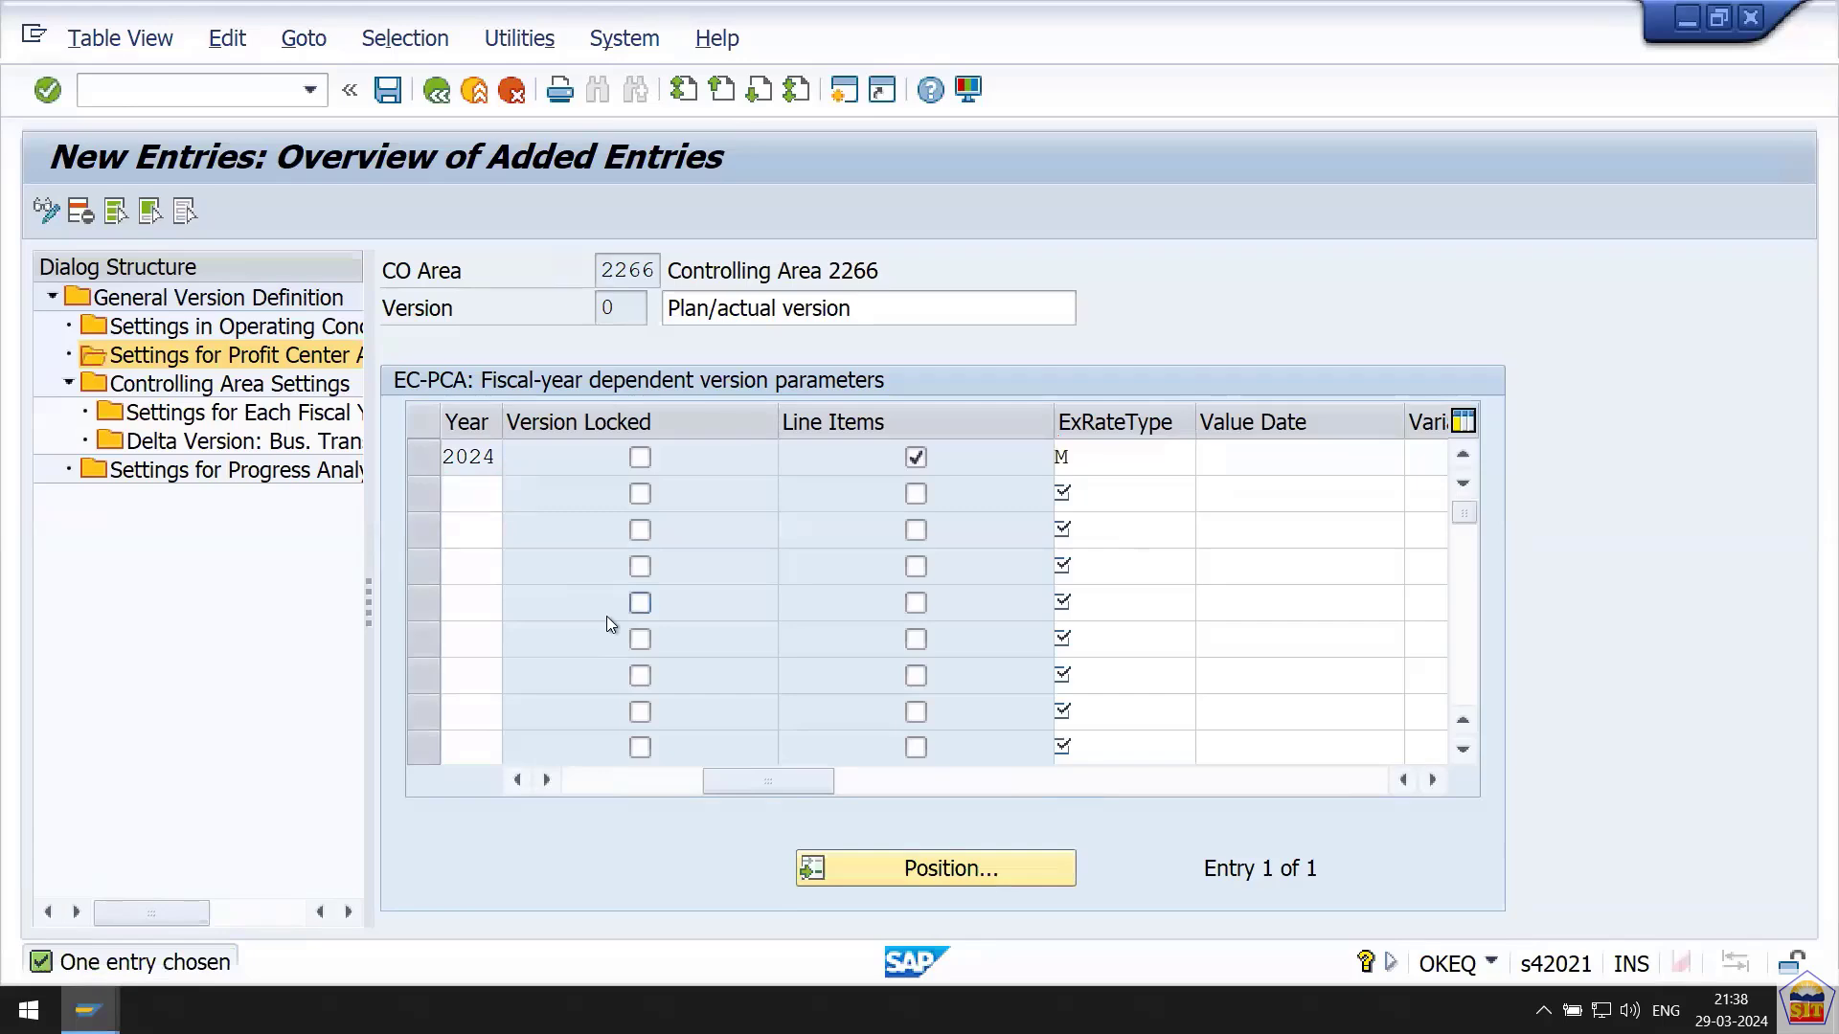
key(Return)
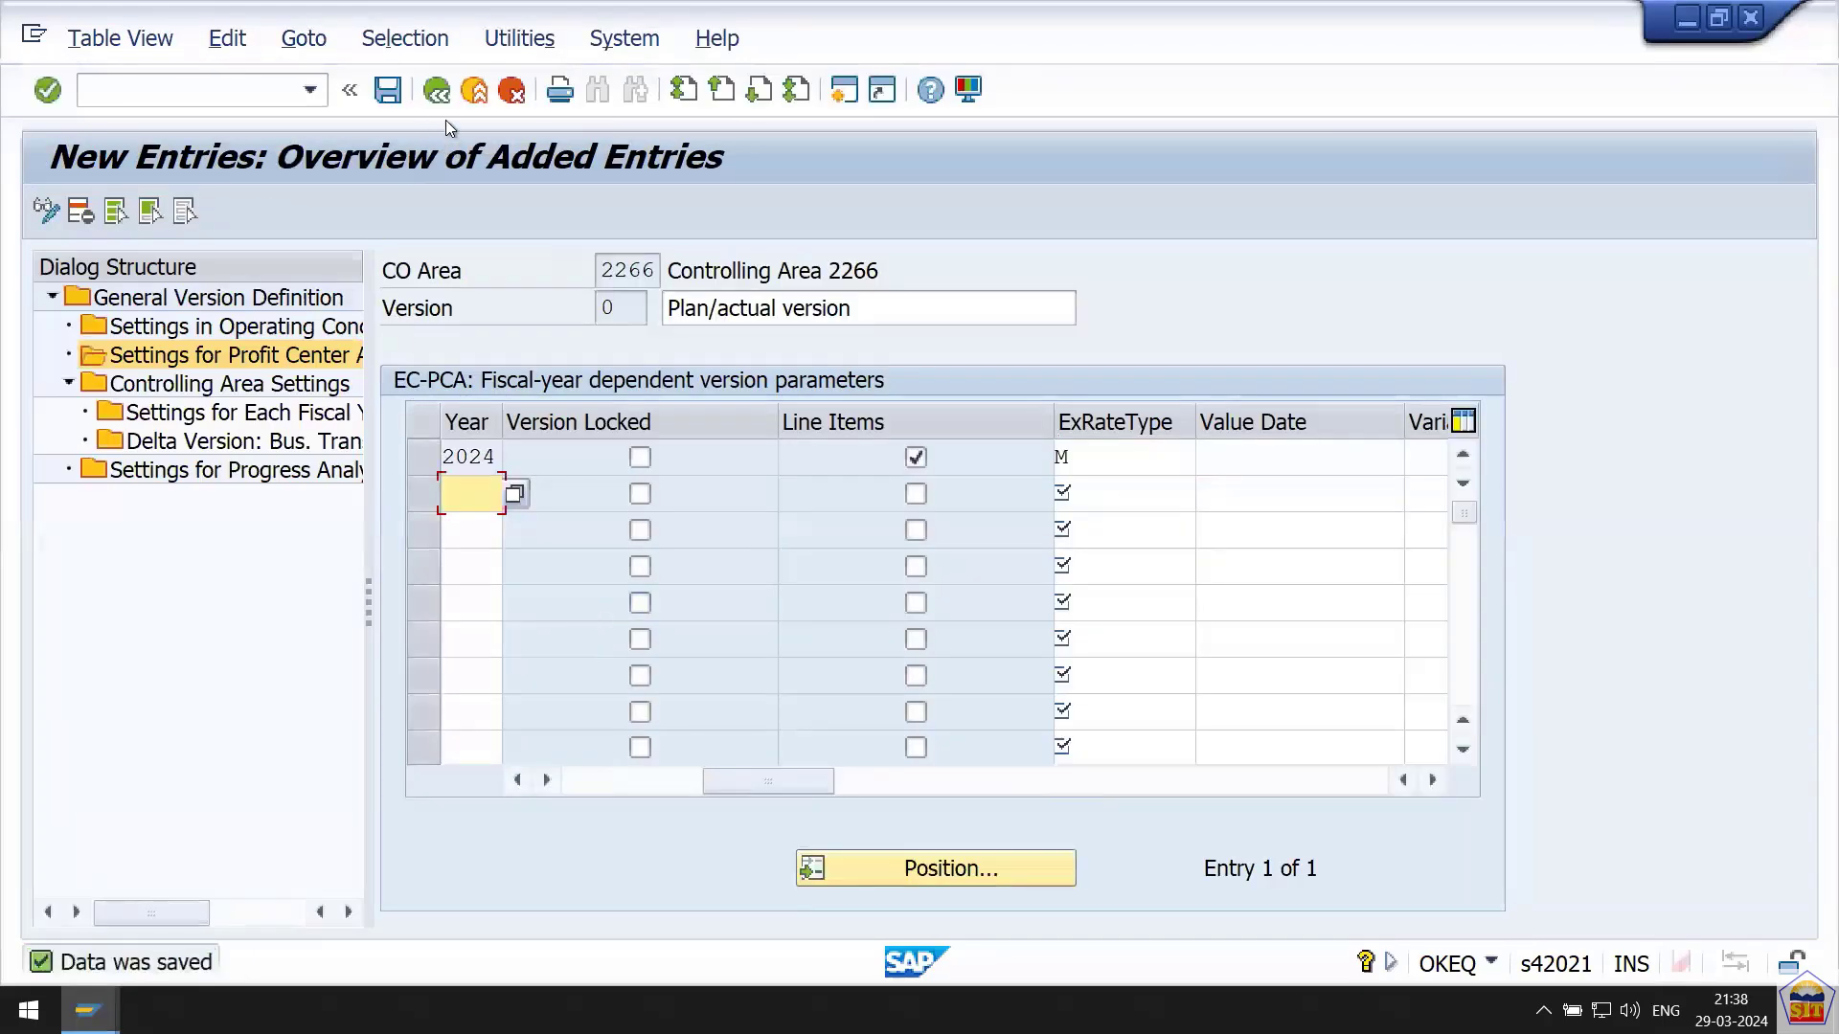
Return to the version settings overview, then switch to the Word notes and find Step 25 on local document number ranges.
click(436, 96)
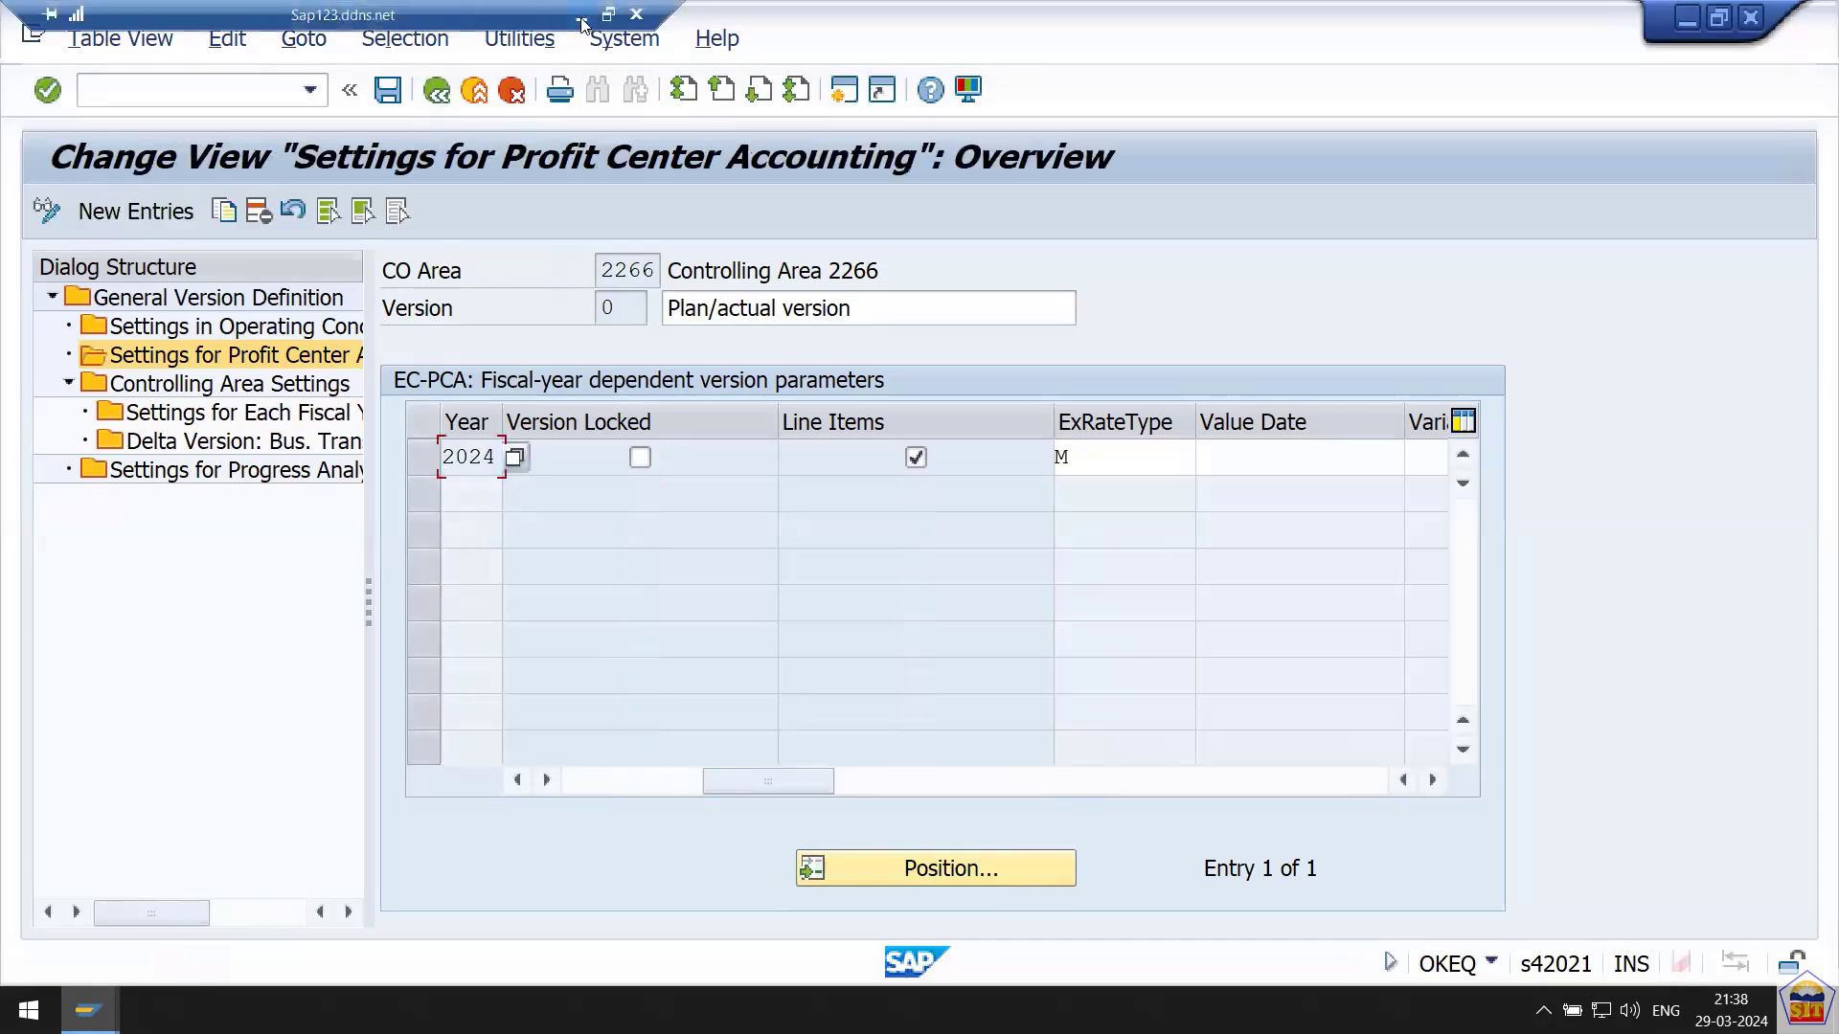
click(581, 17)
click(633, 789)
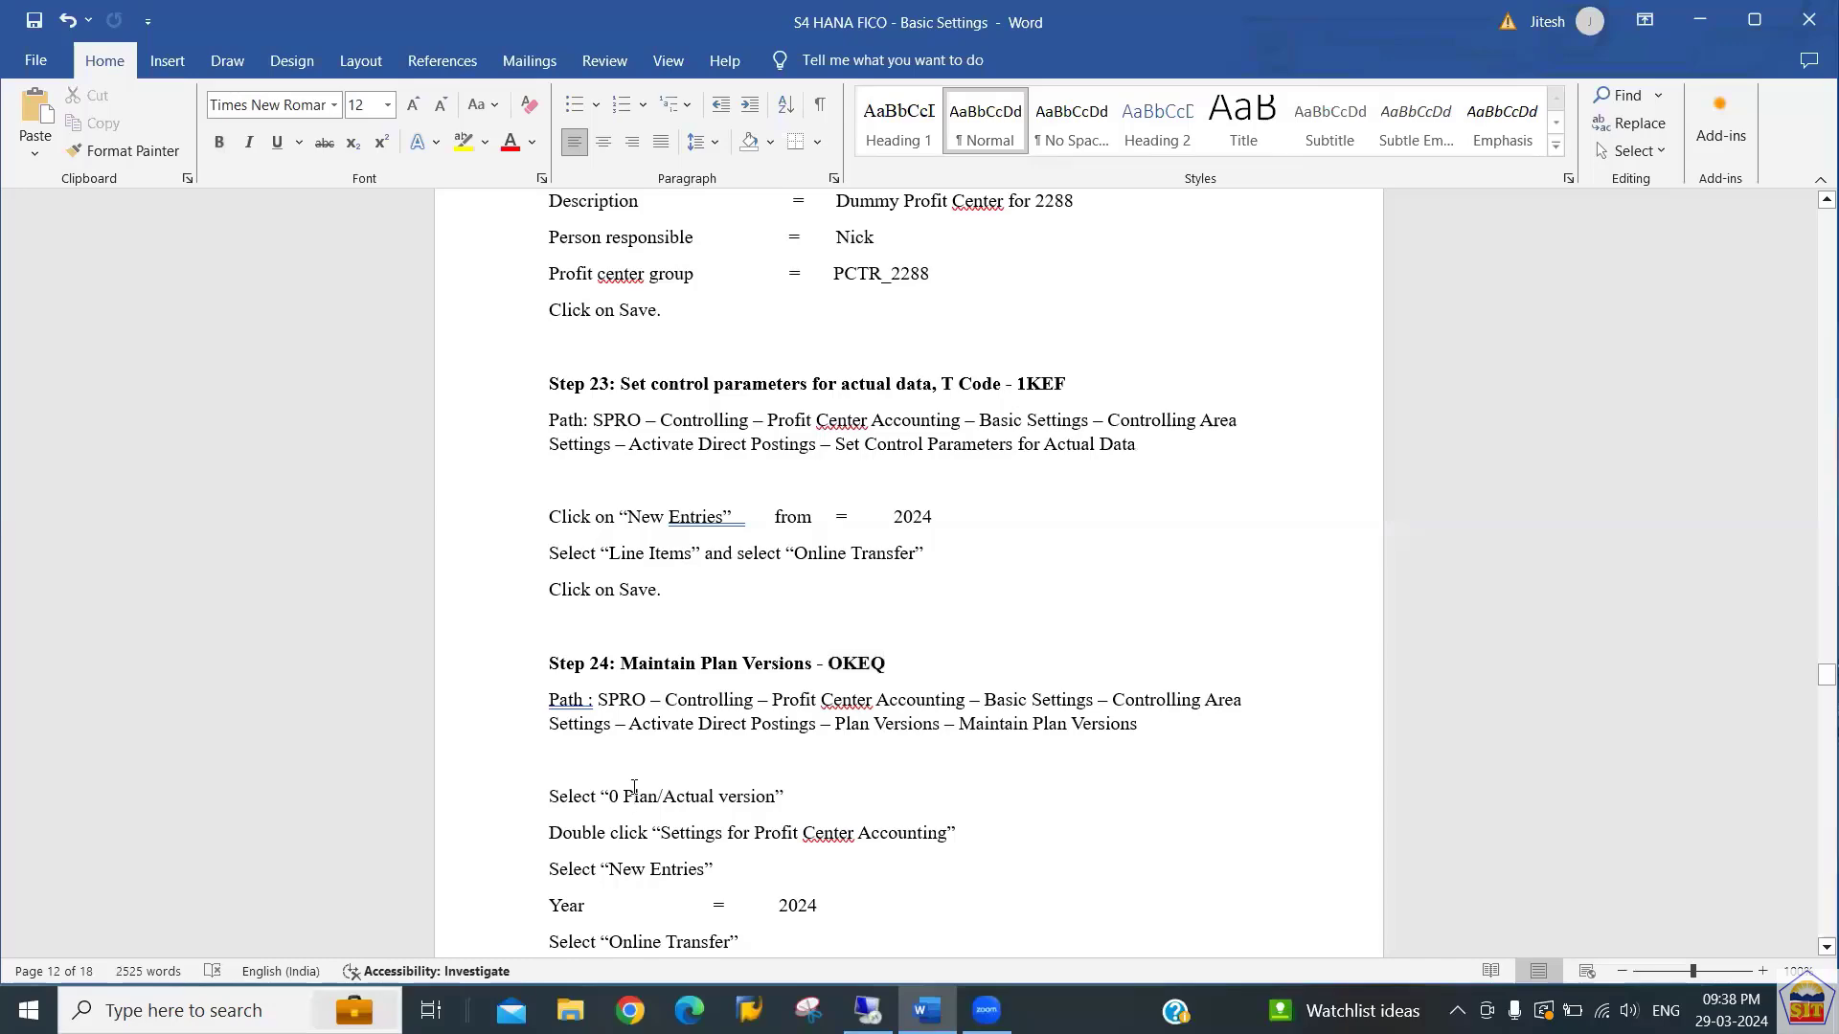
scroll(633, 794, down, 1)
scroll(633, 794, down, 10)
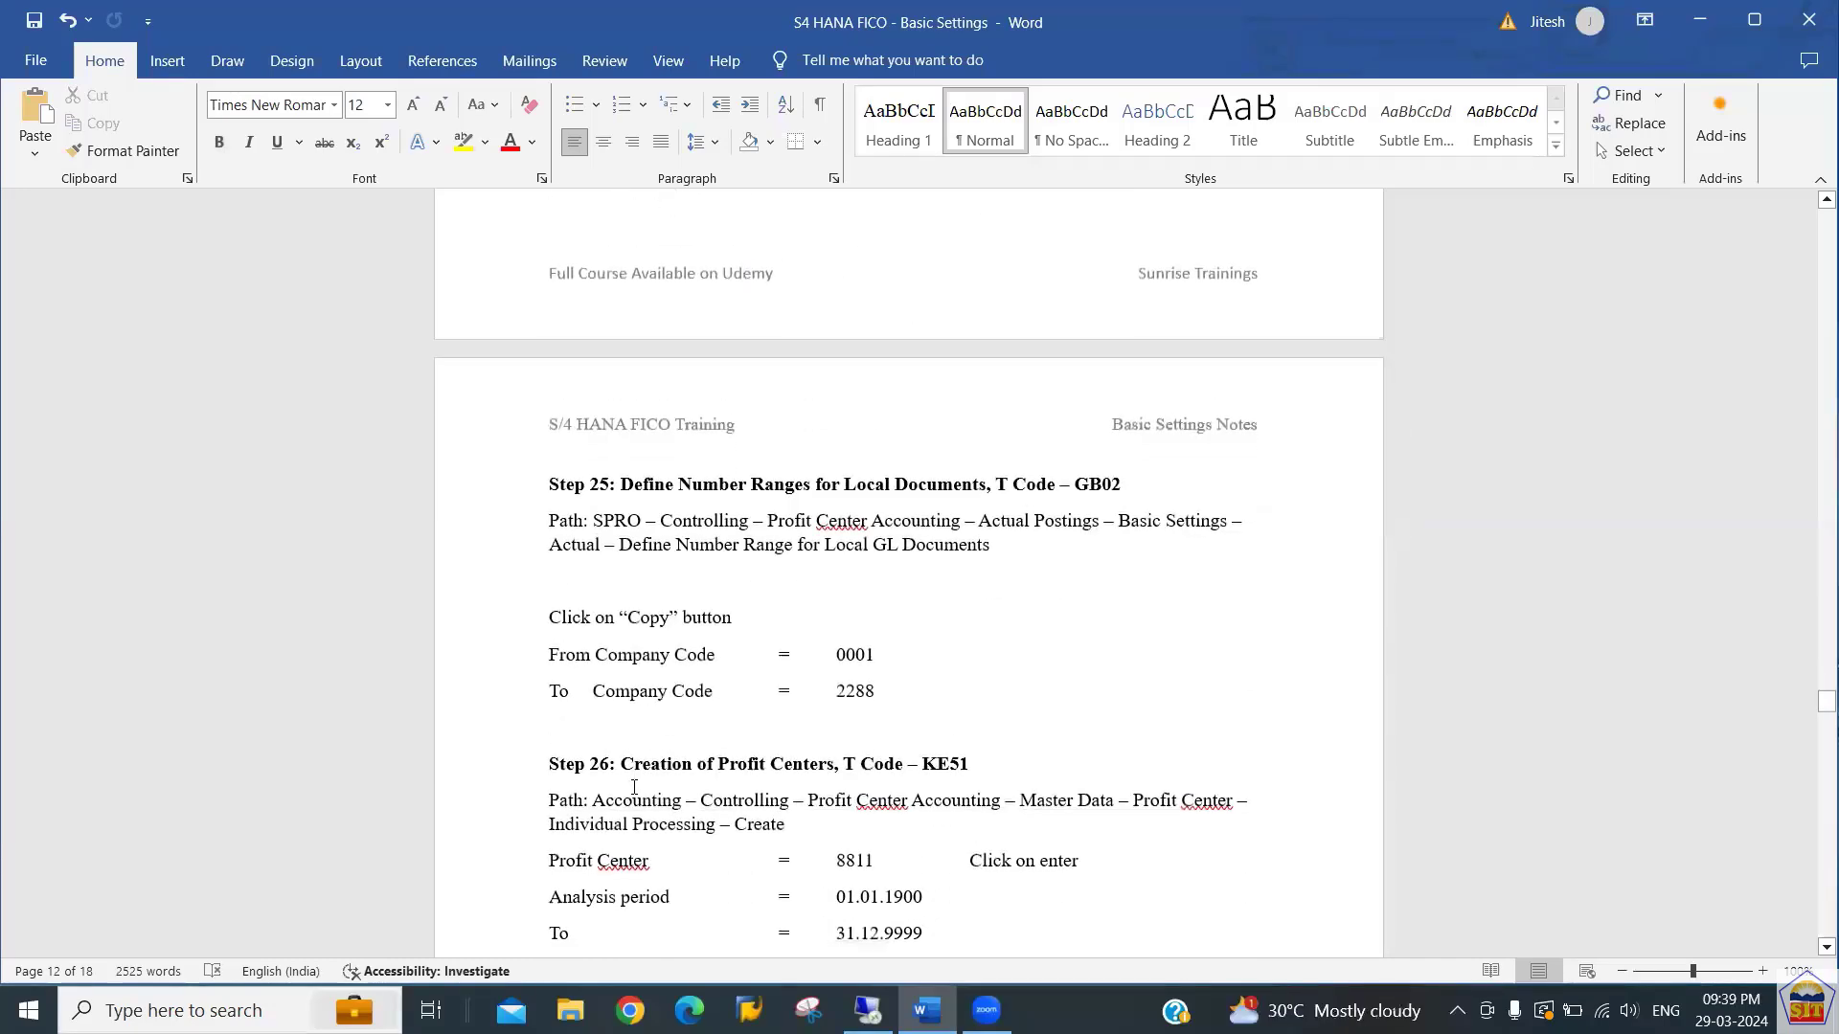
Copy the transaction code GB02 from the Step 25 heading in the notes.
key(Up)
key(Right)
key(Right)
key(Right)
key(Right)
key(Right)
key(Right)
key(Right)
key(Right)
key(Right)
key(Right)
key(Right)
key(Right)
key(Right)
key(Right)
key(Right)
key(Right)
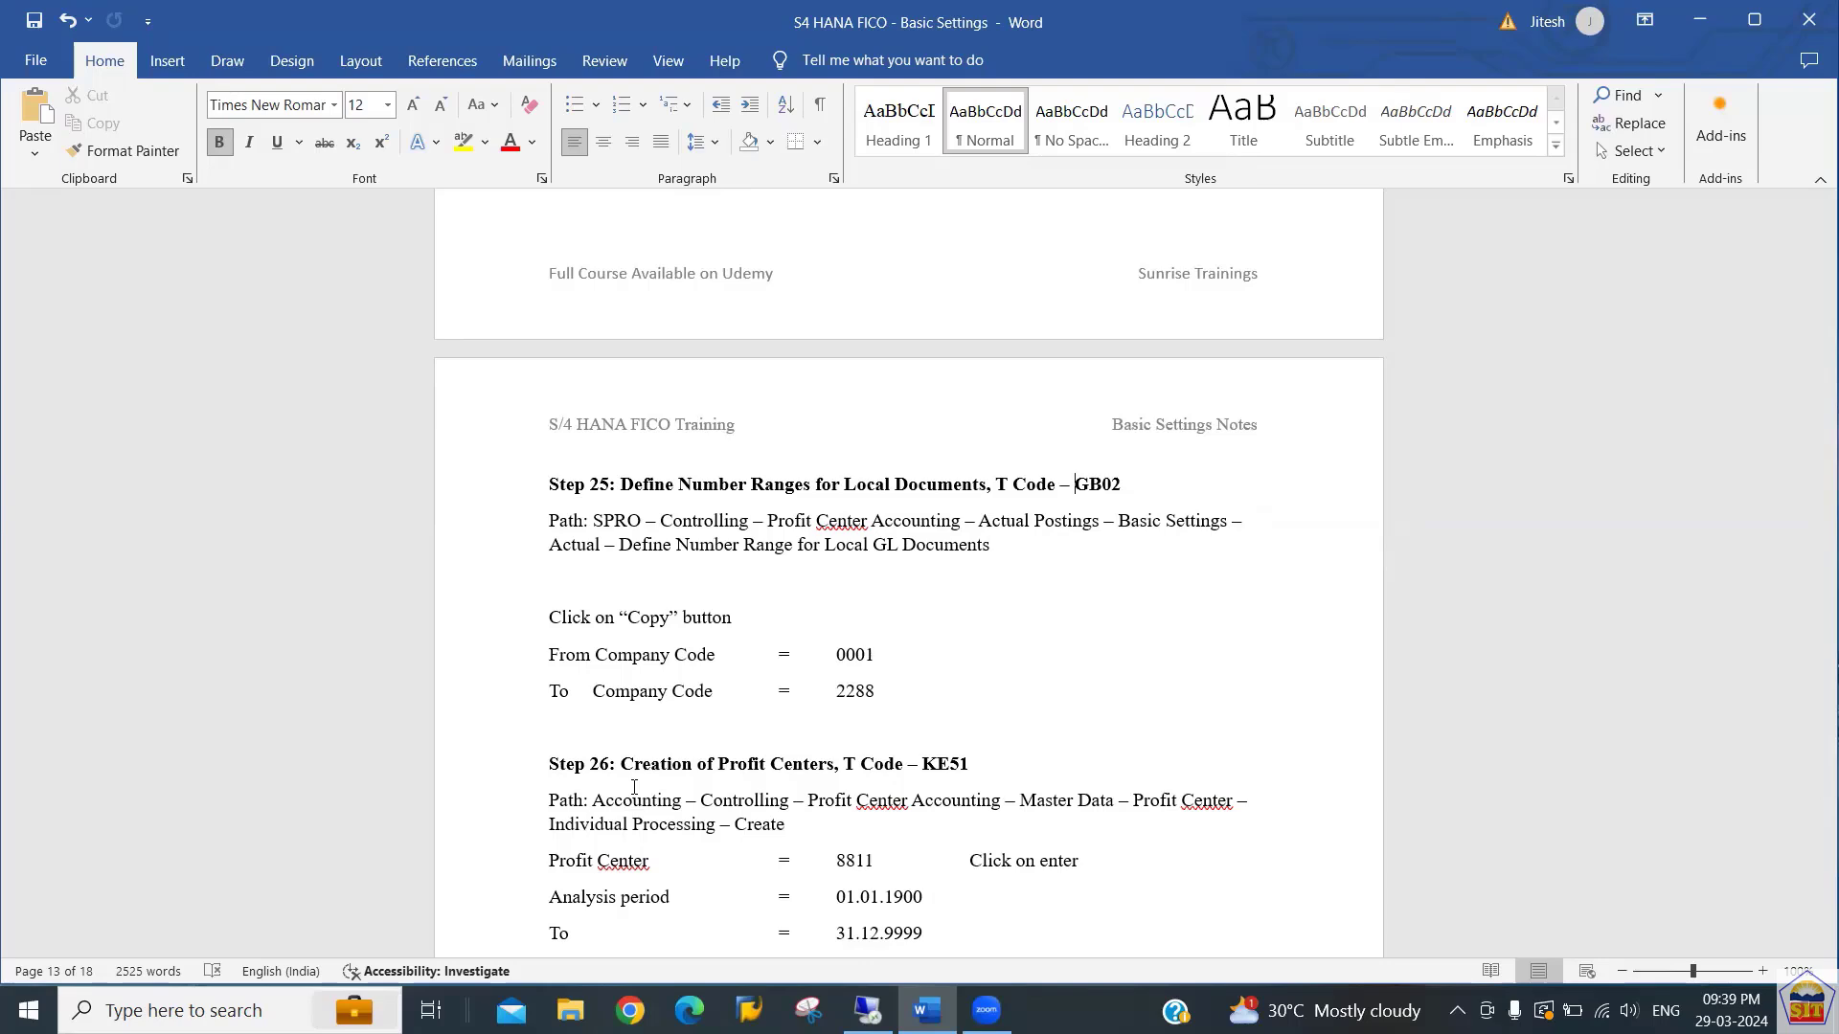
key(shift+Right)
key(shift+Right)
key(shift+Right)
key(shift+Right)
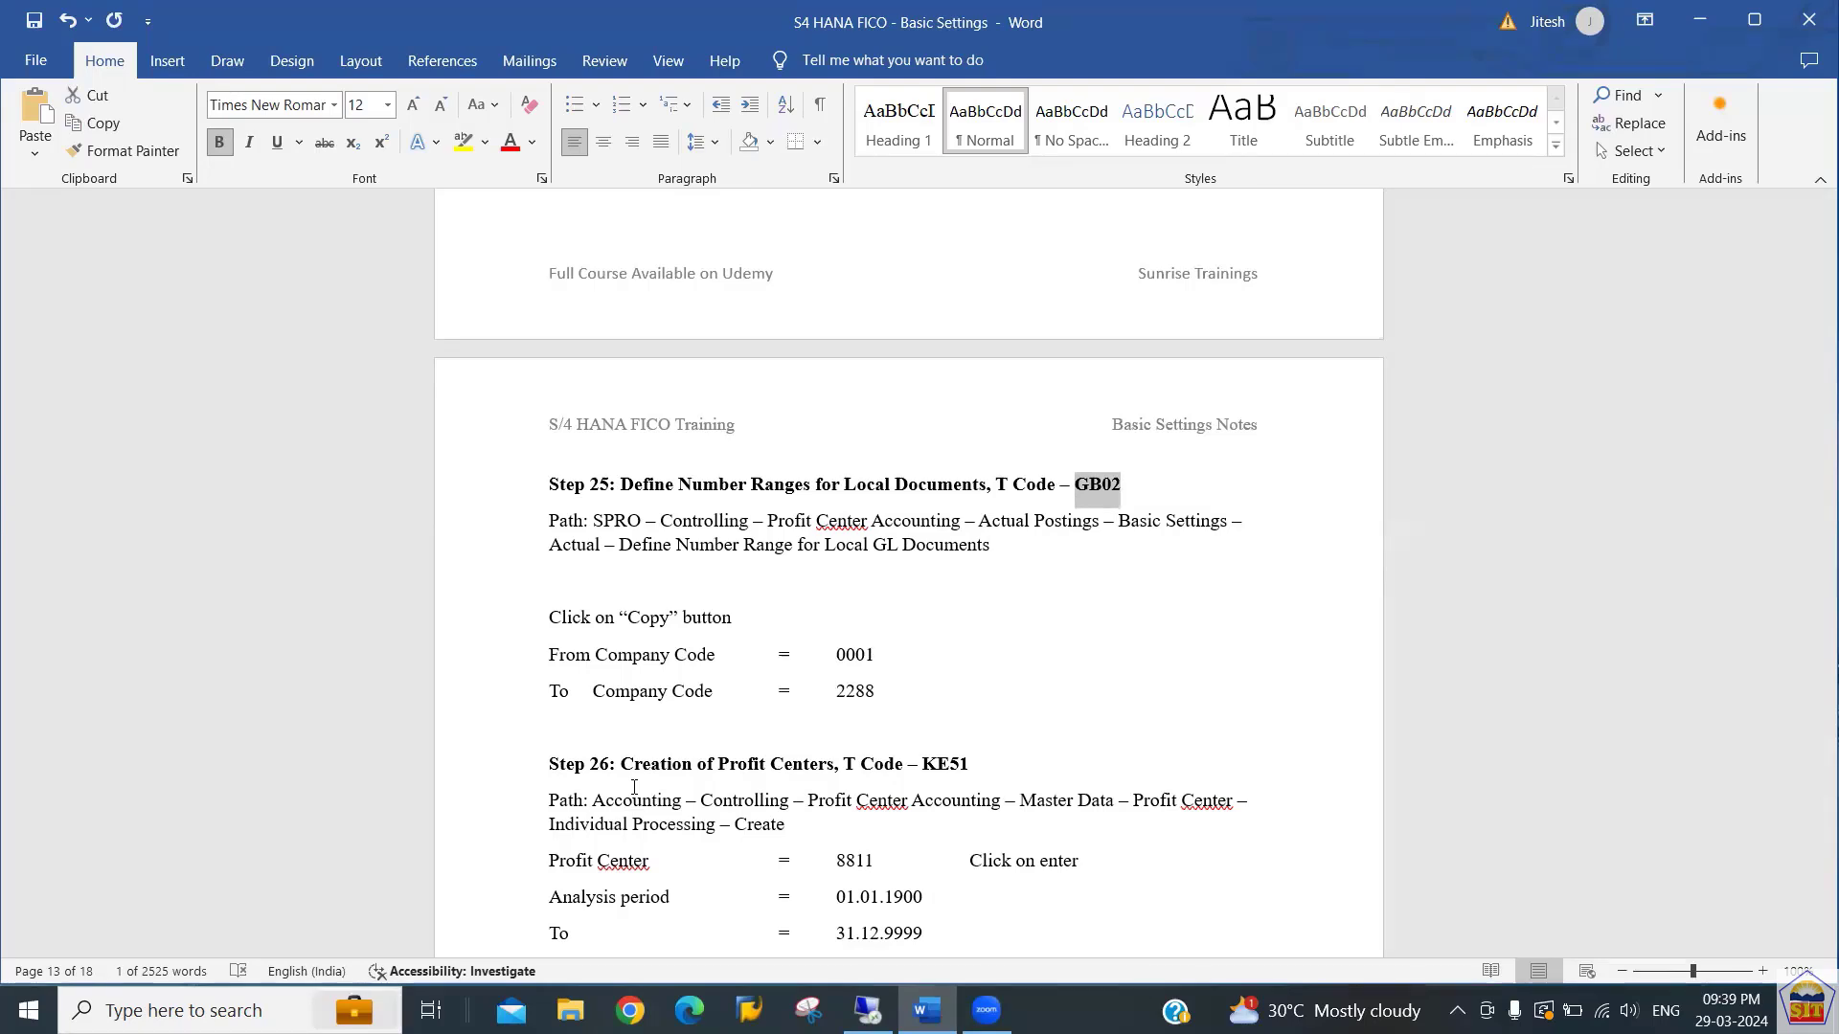
Switch back to SAP and open transaction GB02.
key(alt+Tab)
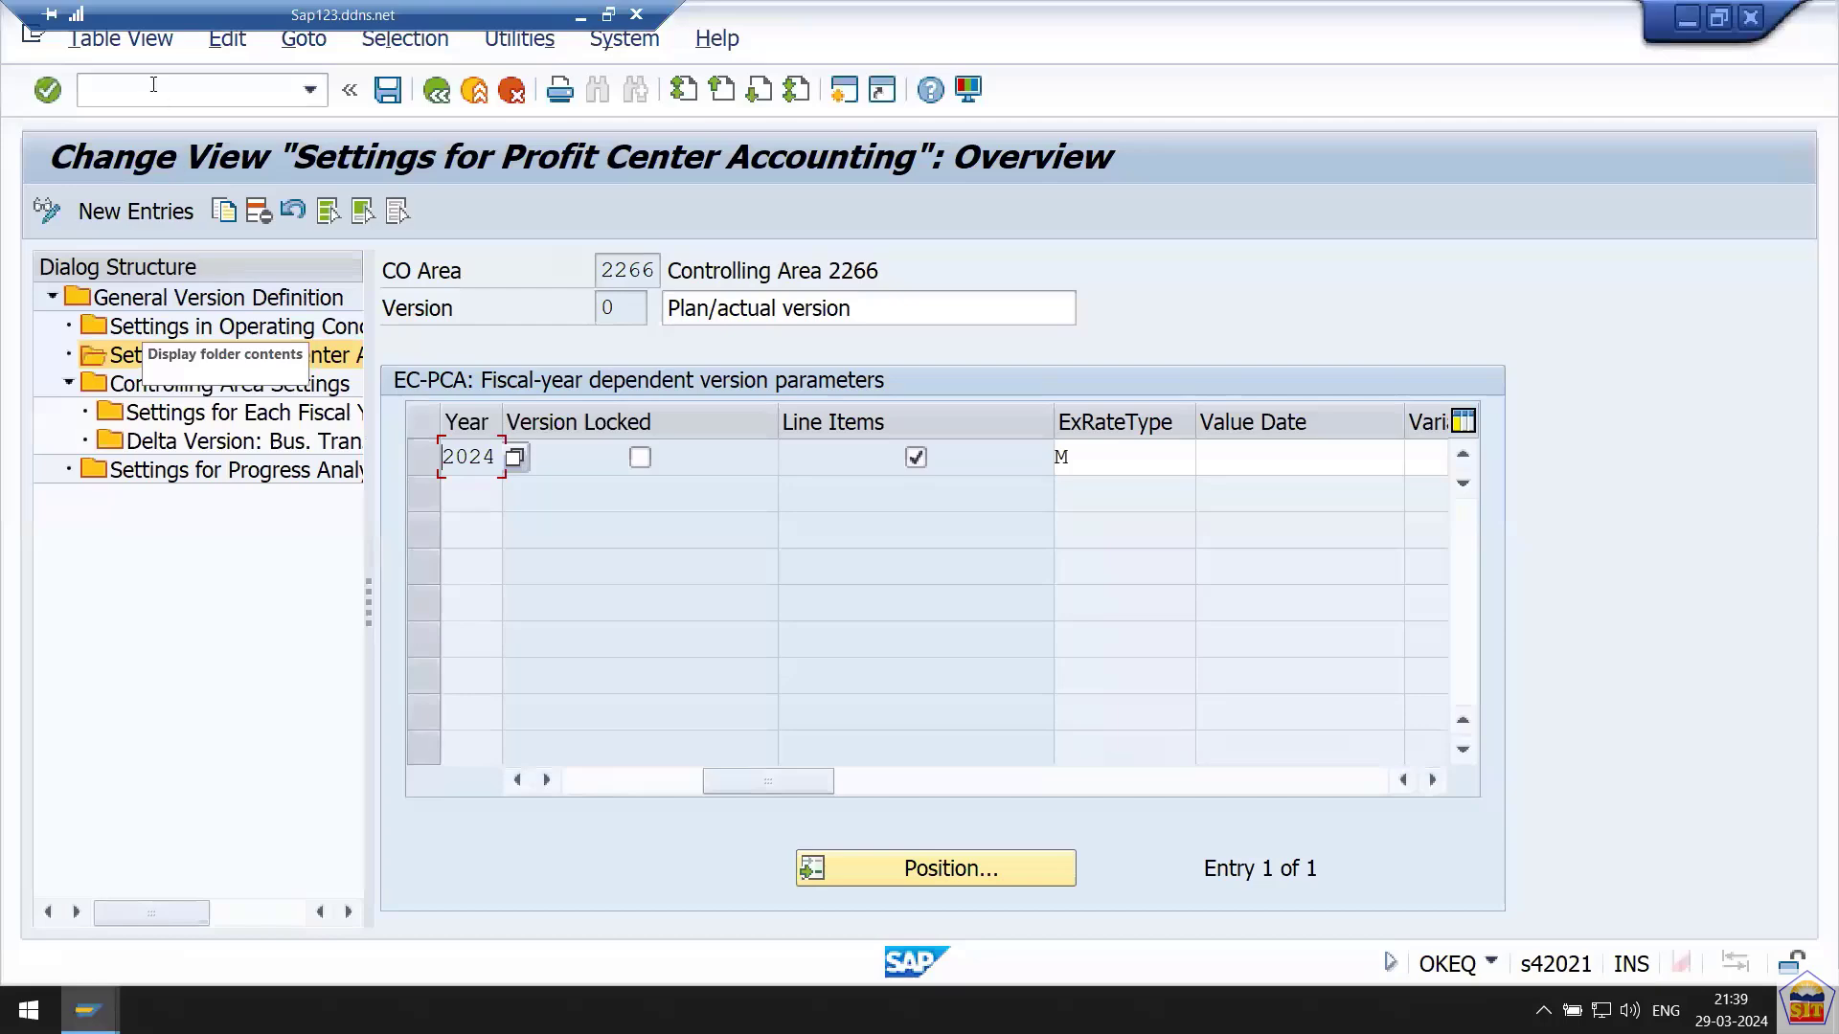
click(153, 84)
text(/n)
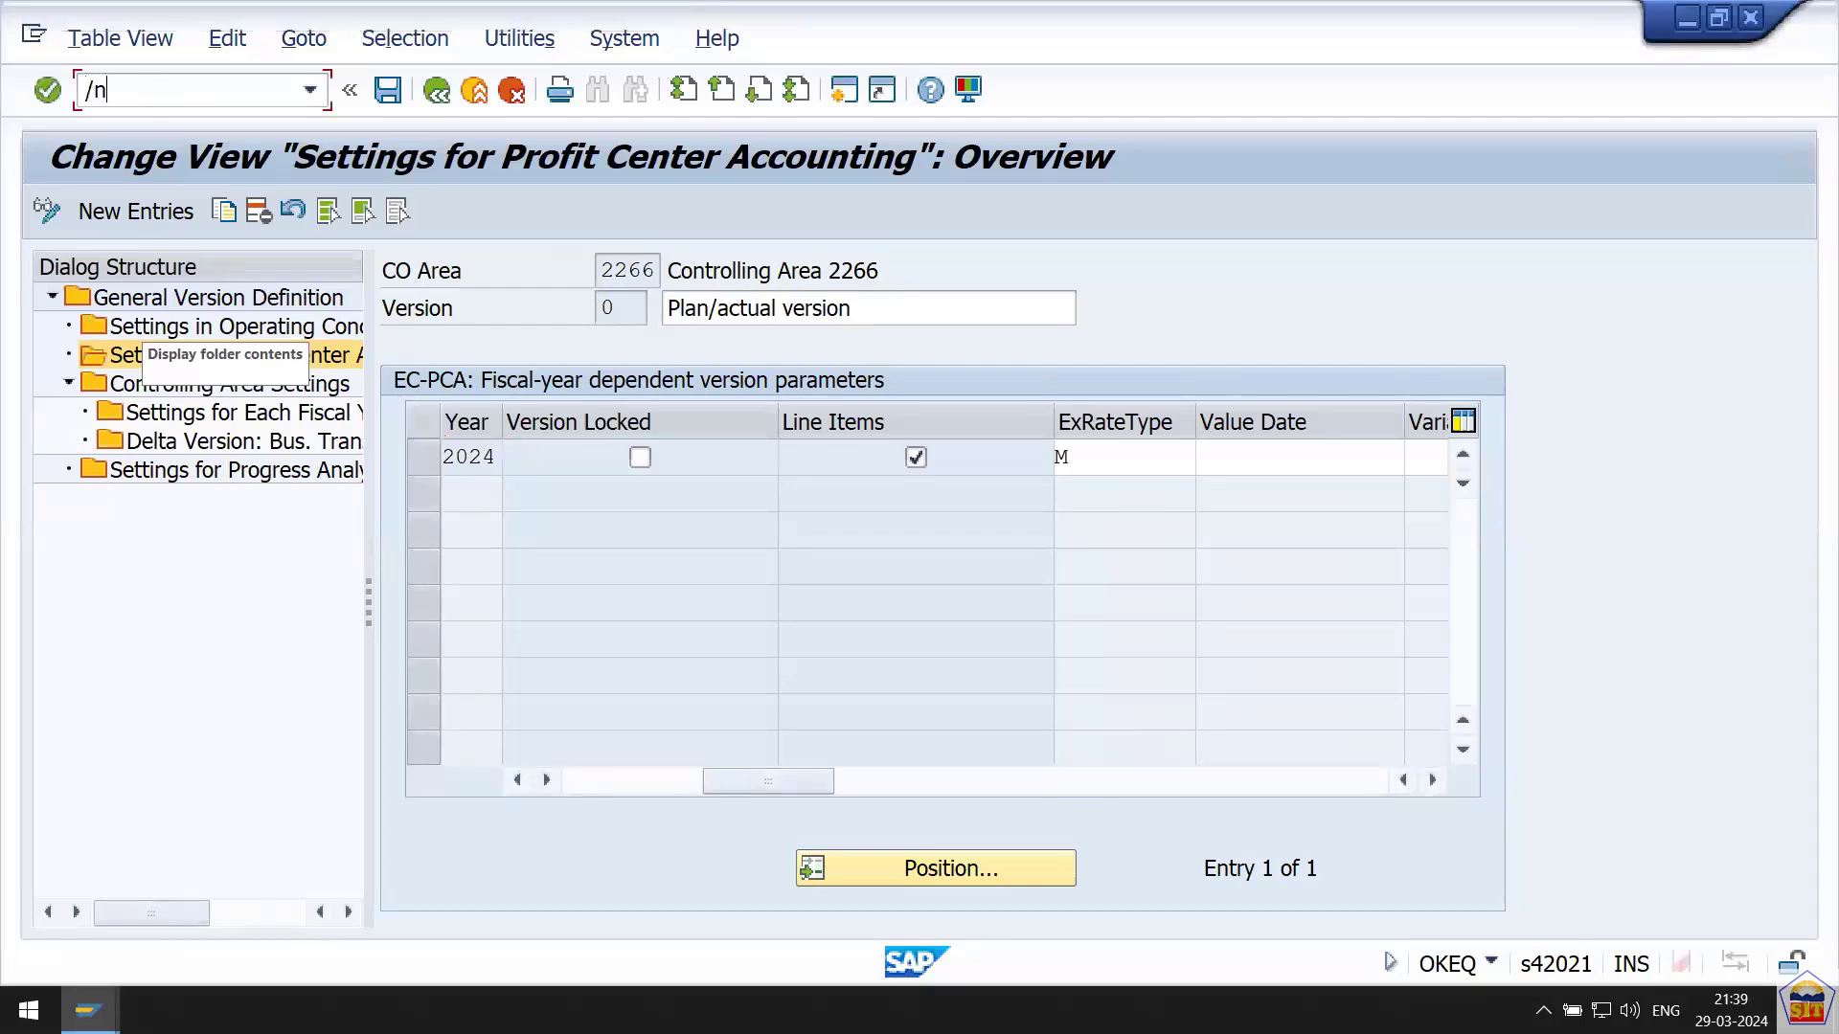
text(GB02)
key(Return)
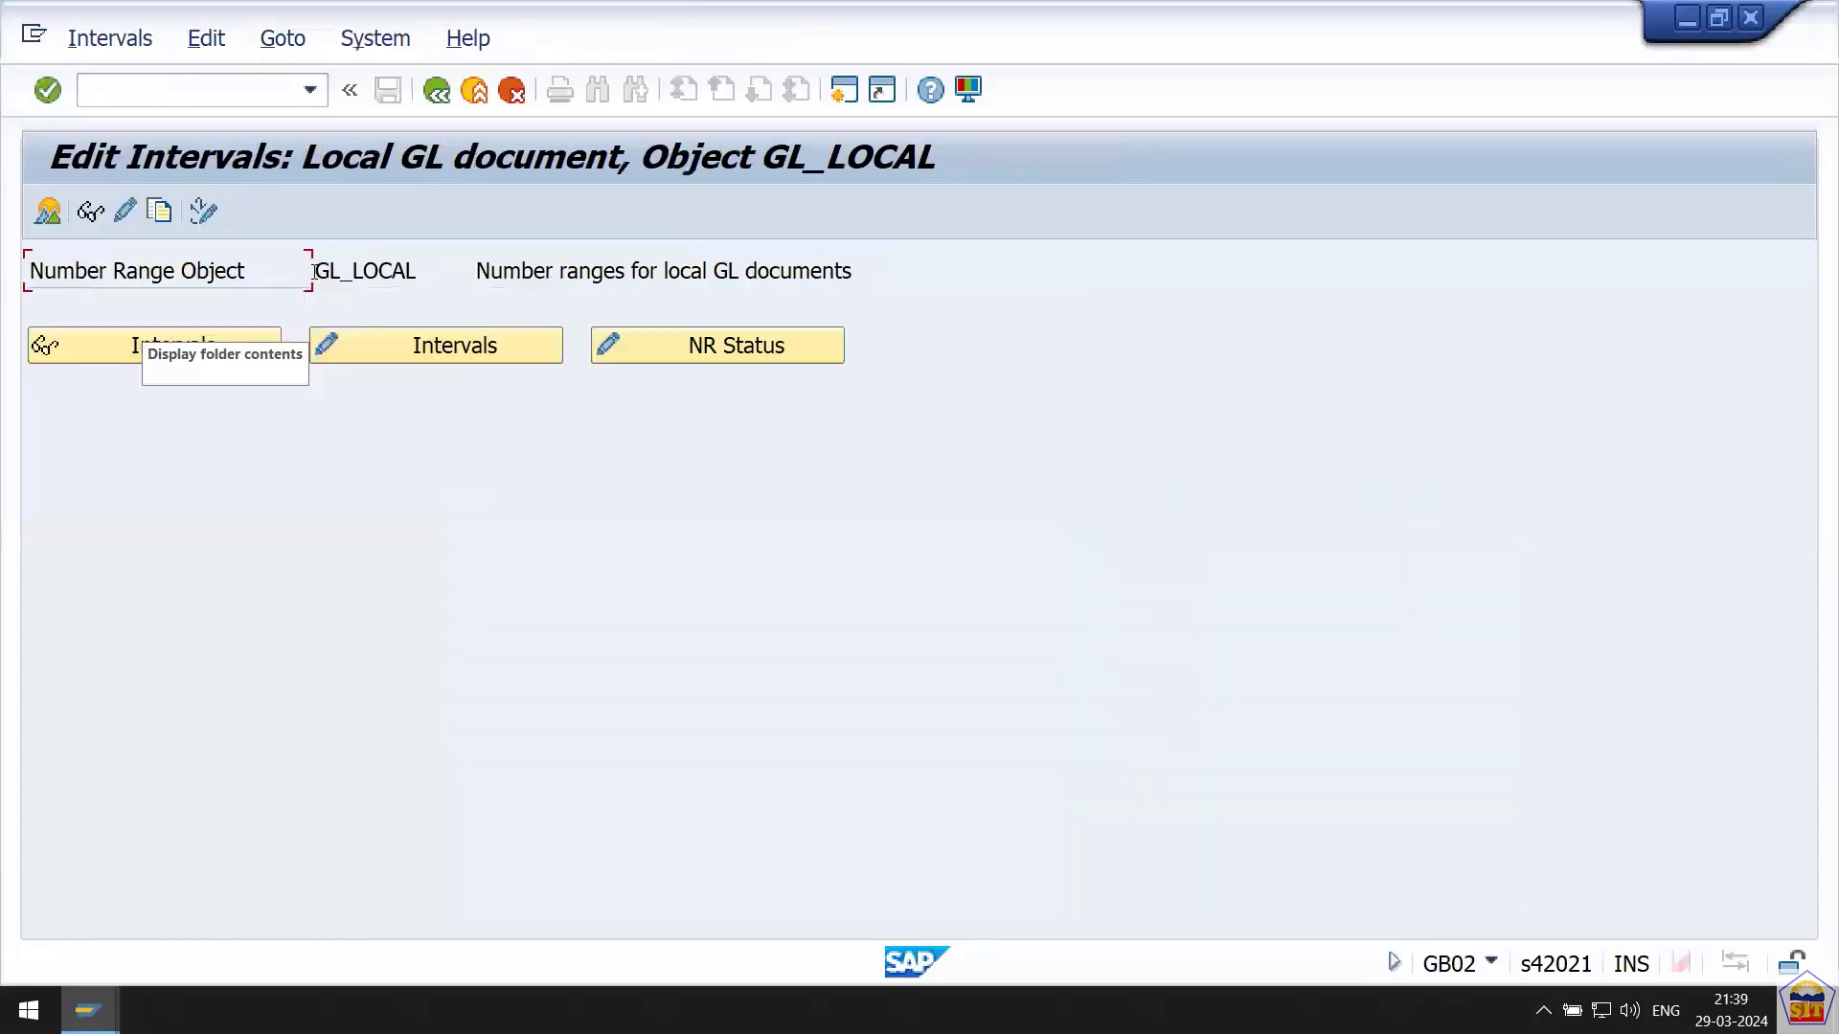
Copy the local GL document number range intervals from company code 0001 to company code 2266.
click(160, 212)
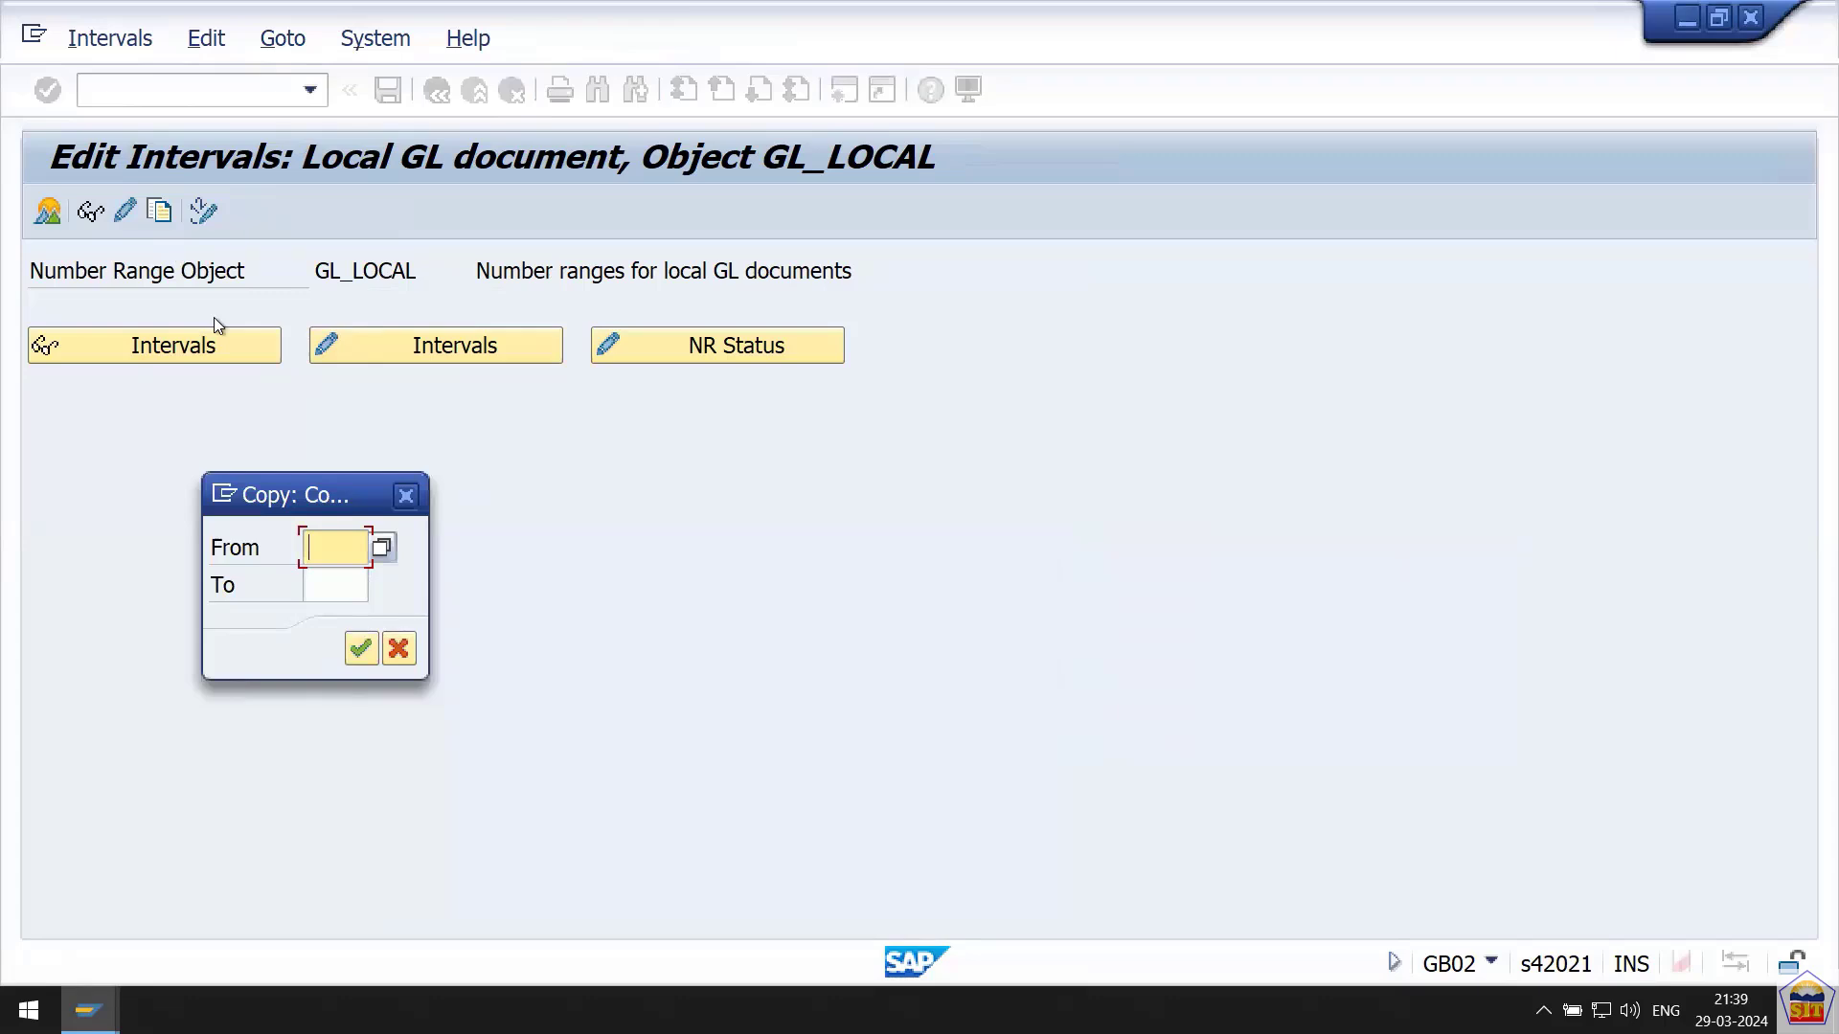
text(0001)
key(Tab)
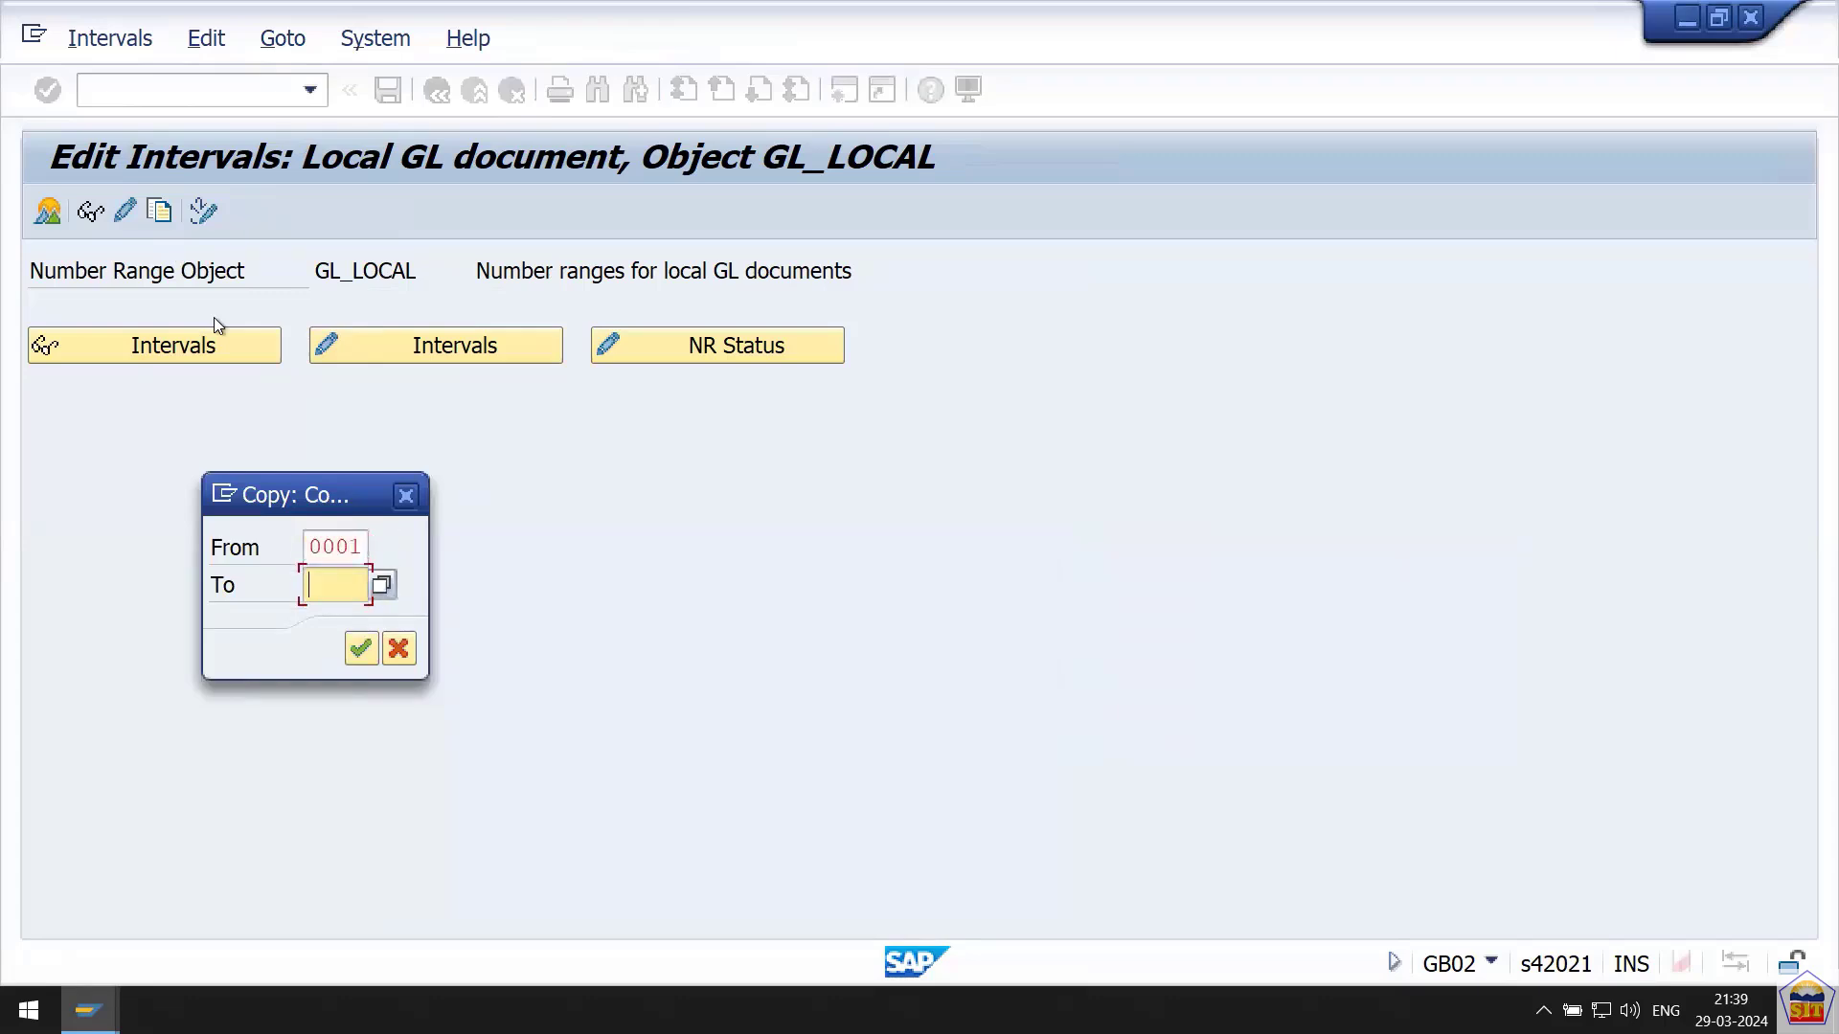
text(2266)
key(Return)
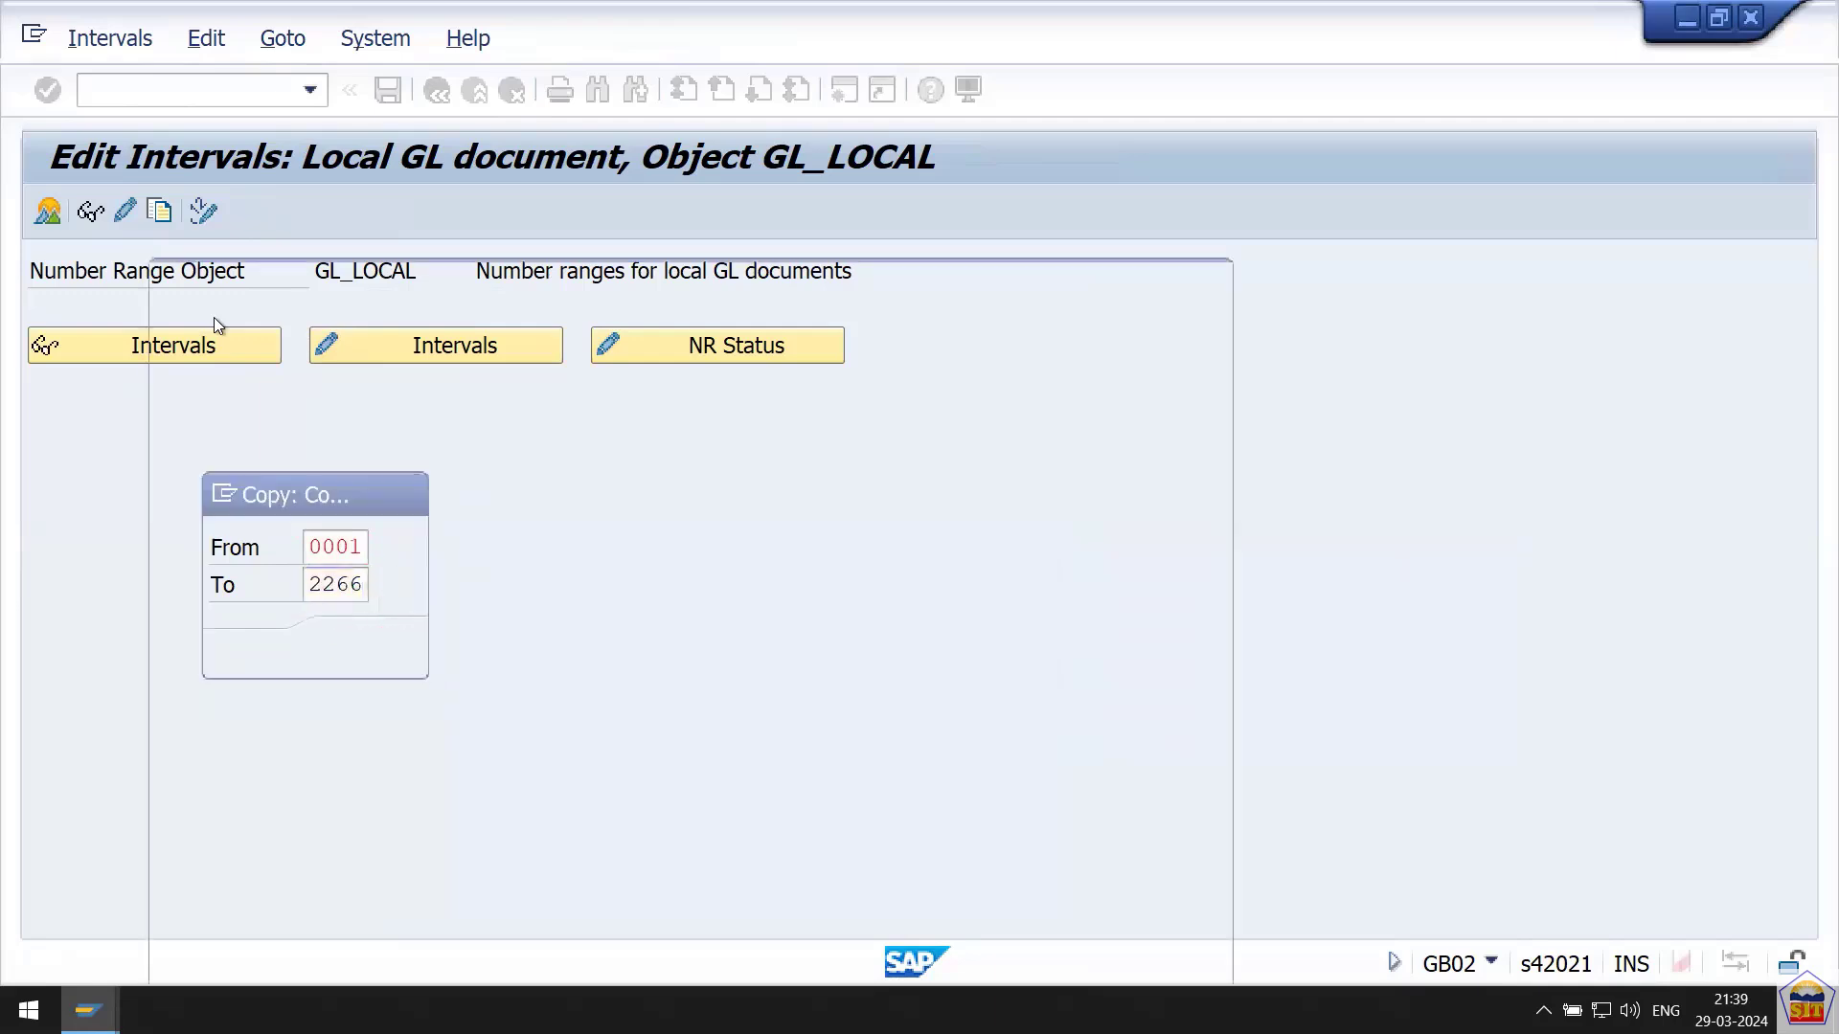
key(Return)
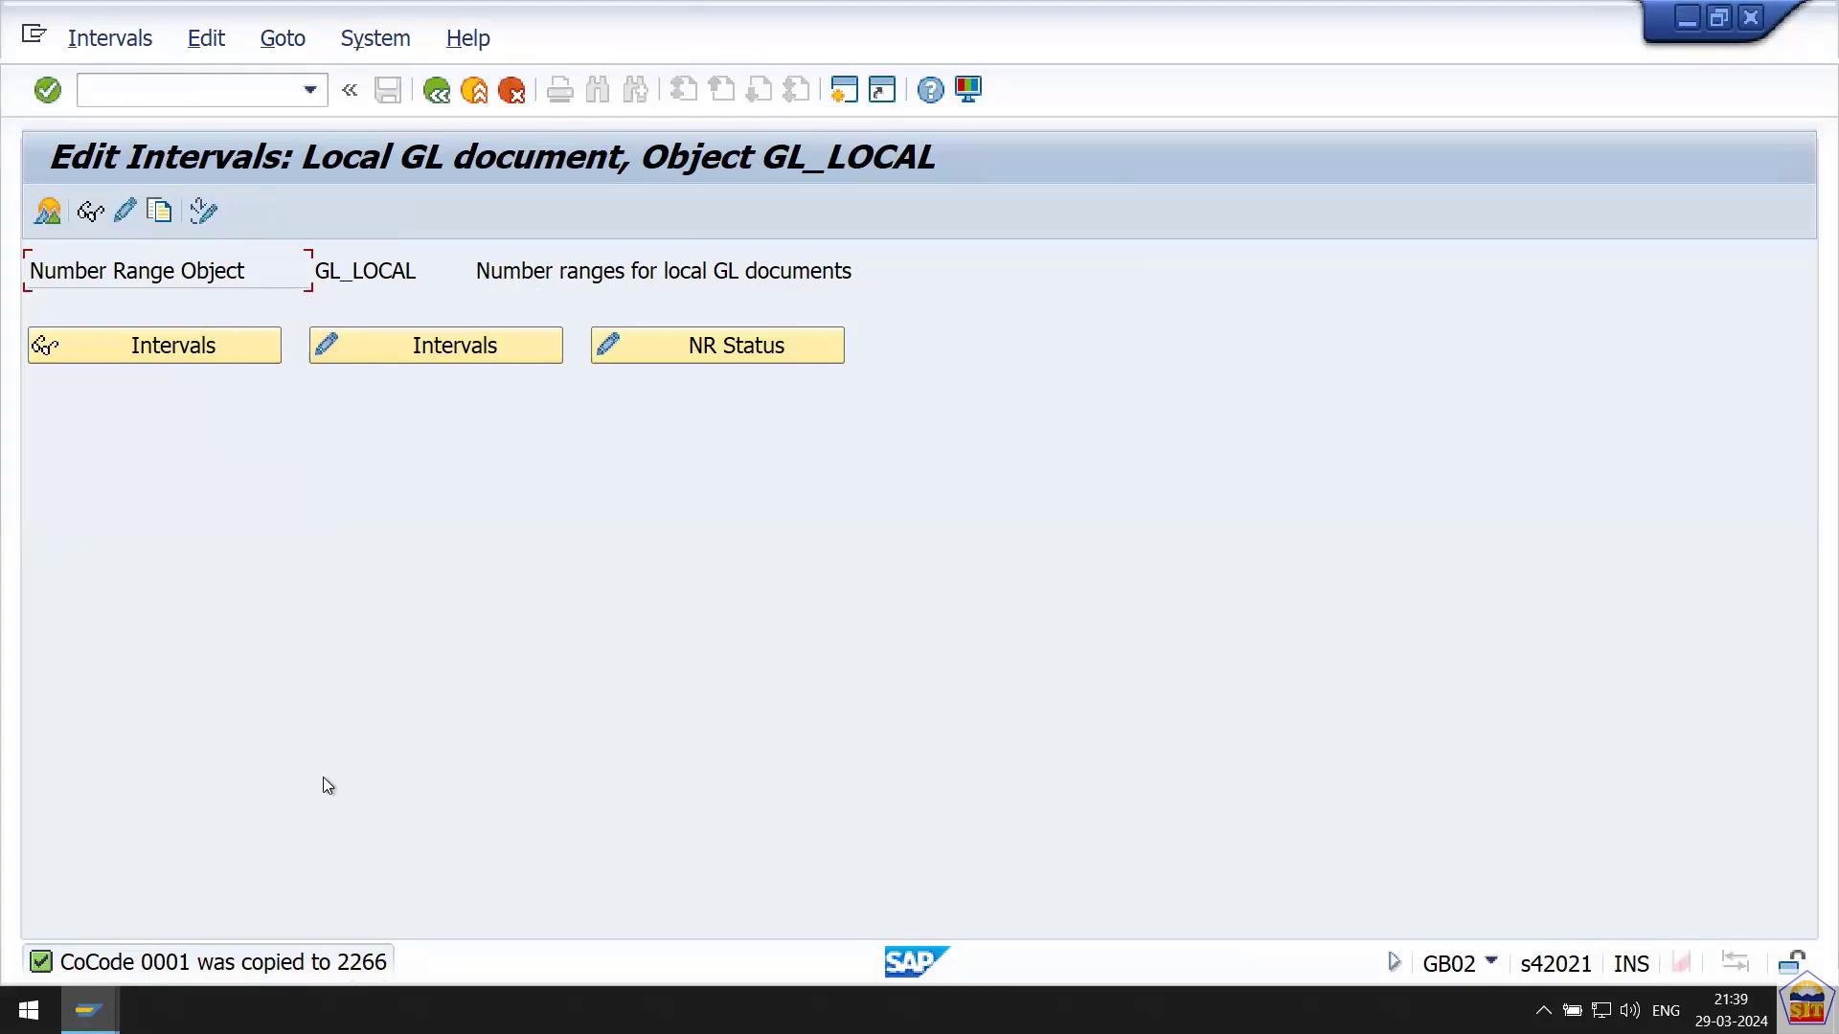
Display the local GL document intervals for company code 2266 and return to the SAP Easy Access screen.
click(215, 352)
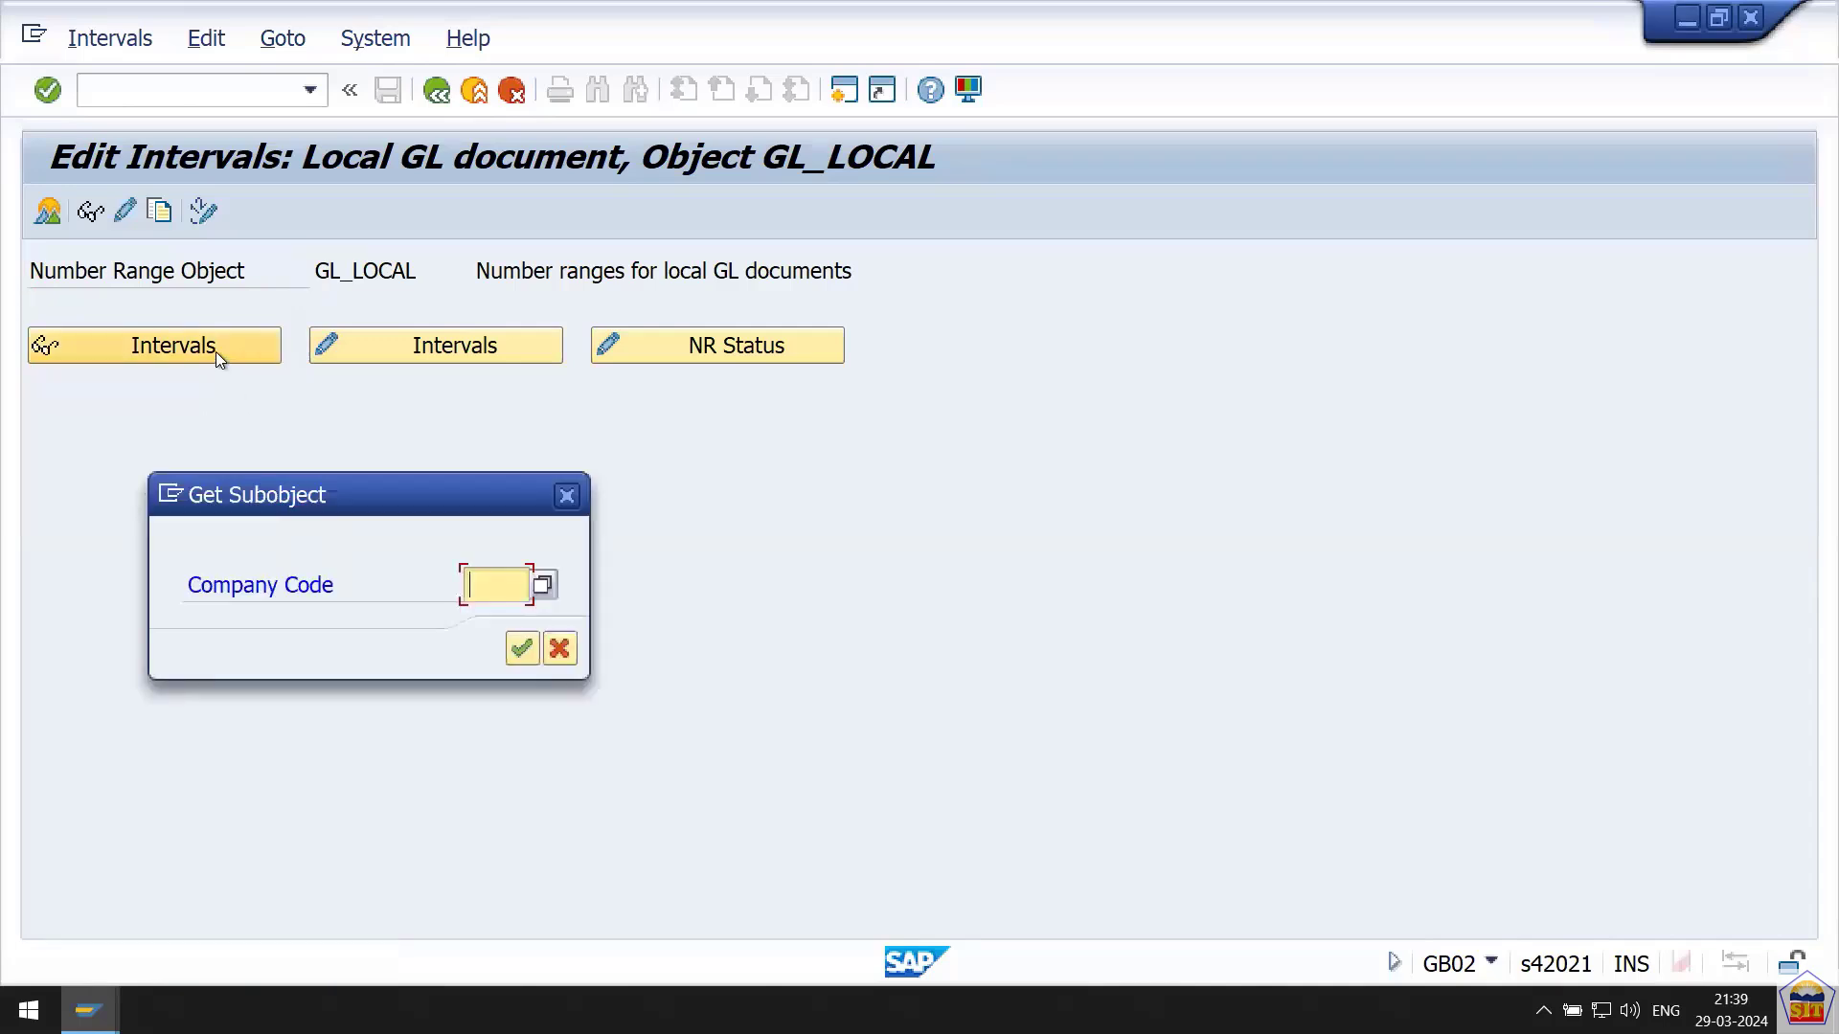
text(22)
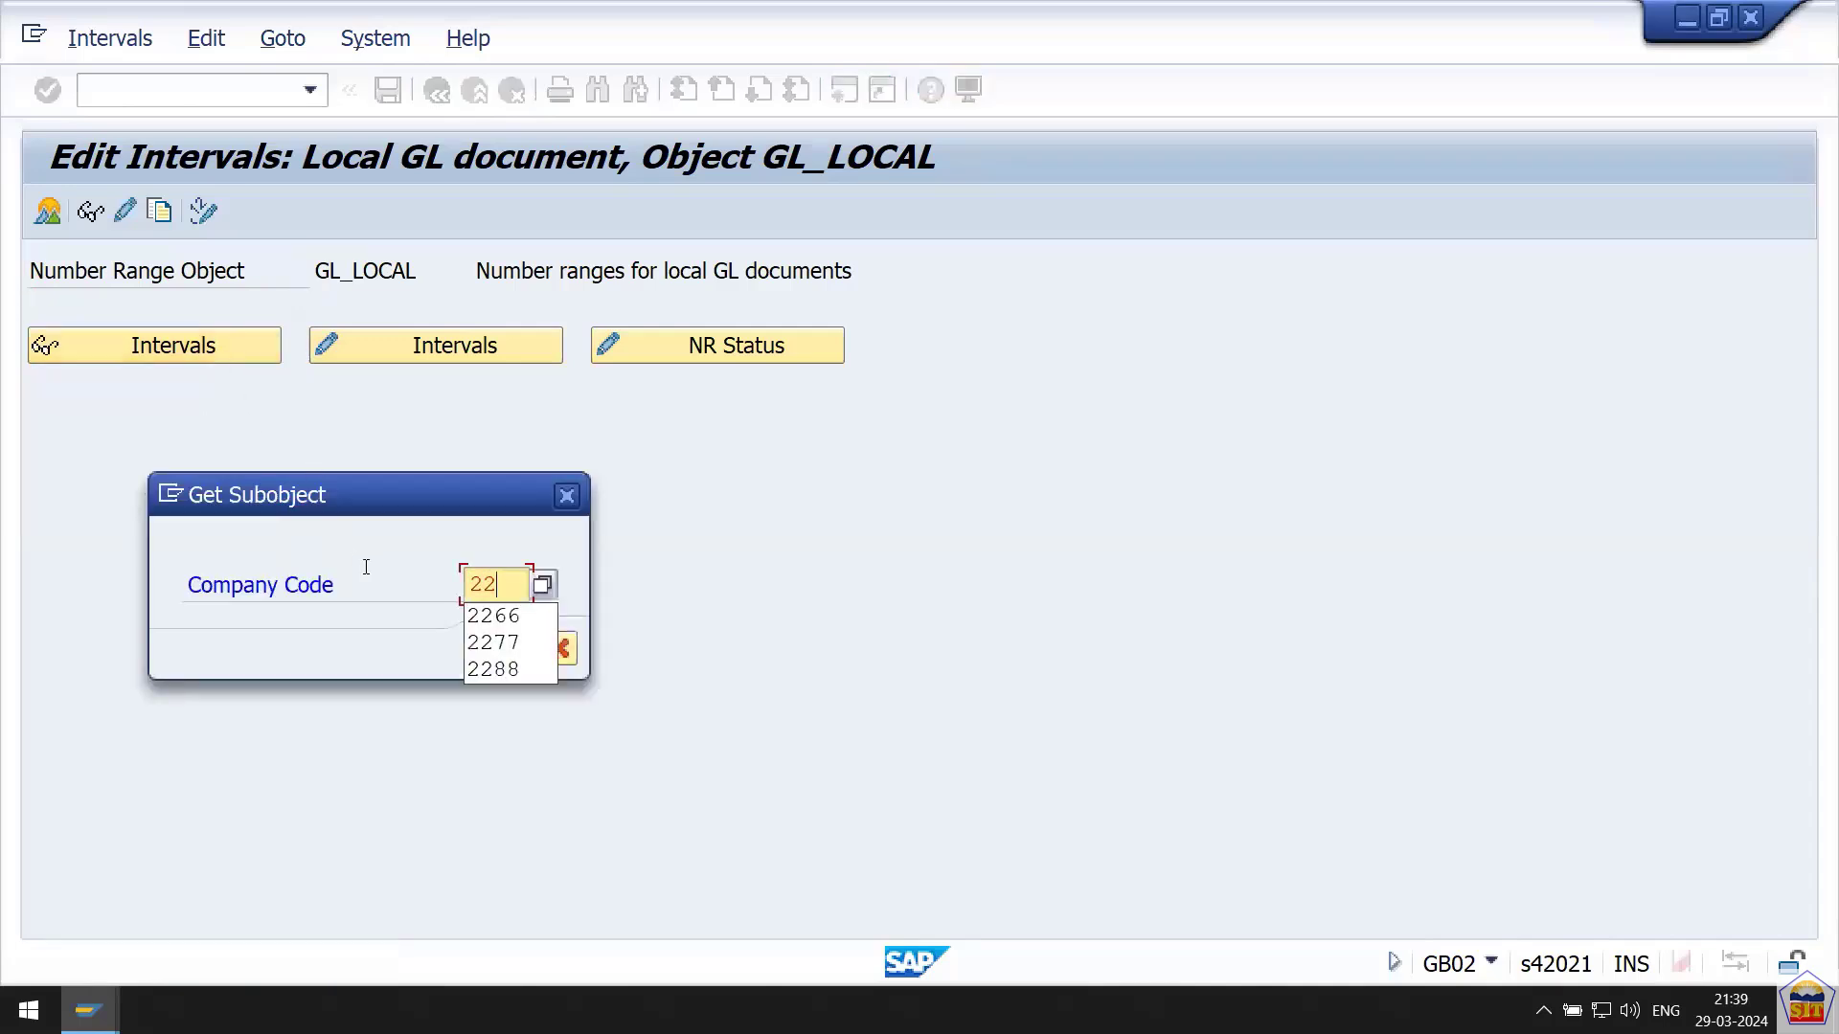
text(66)
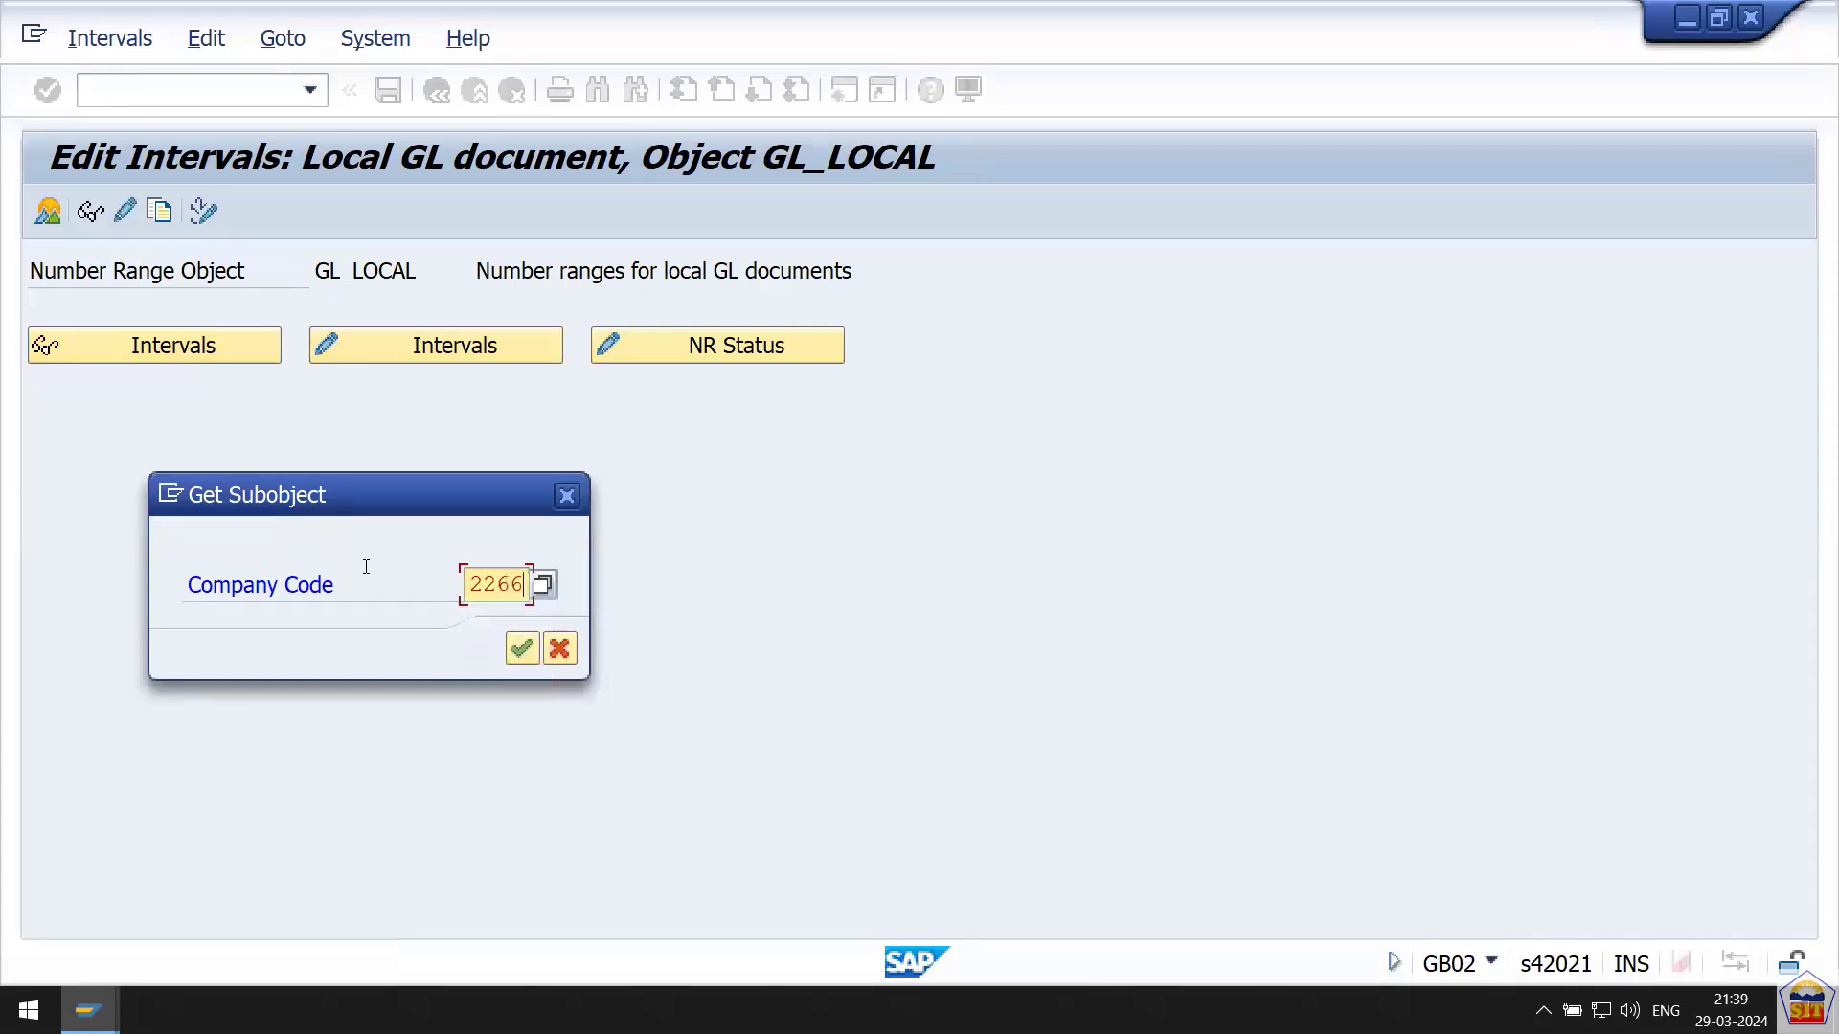
key(Return)
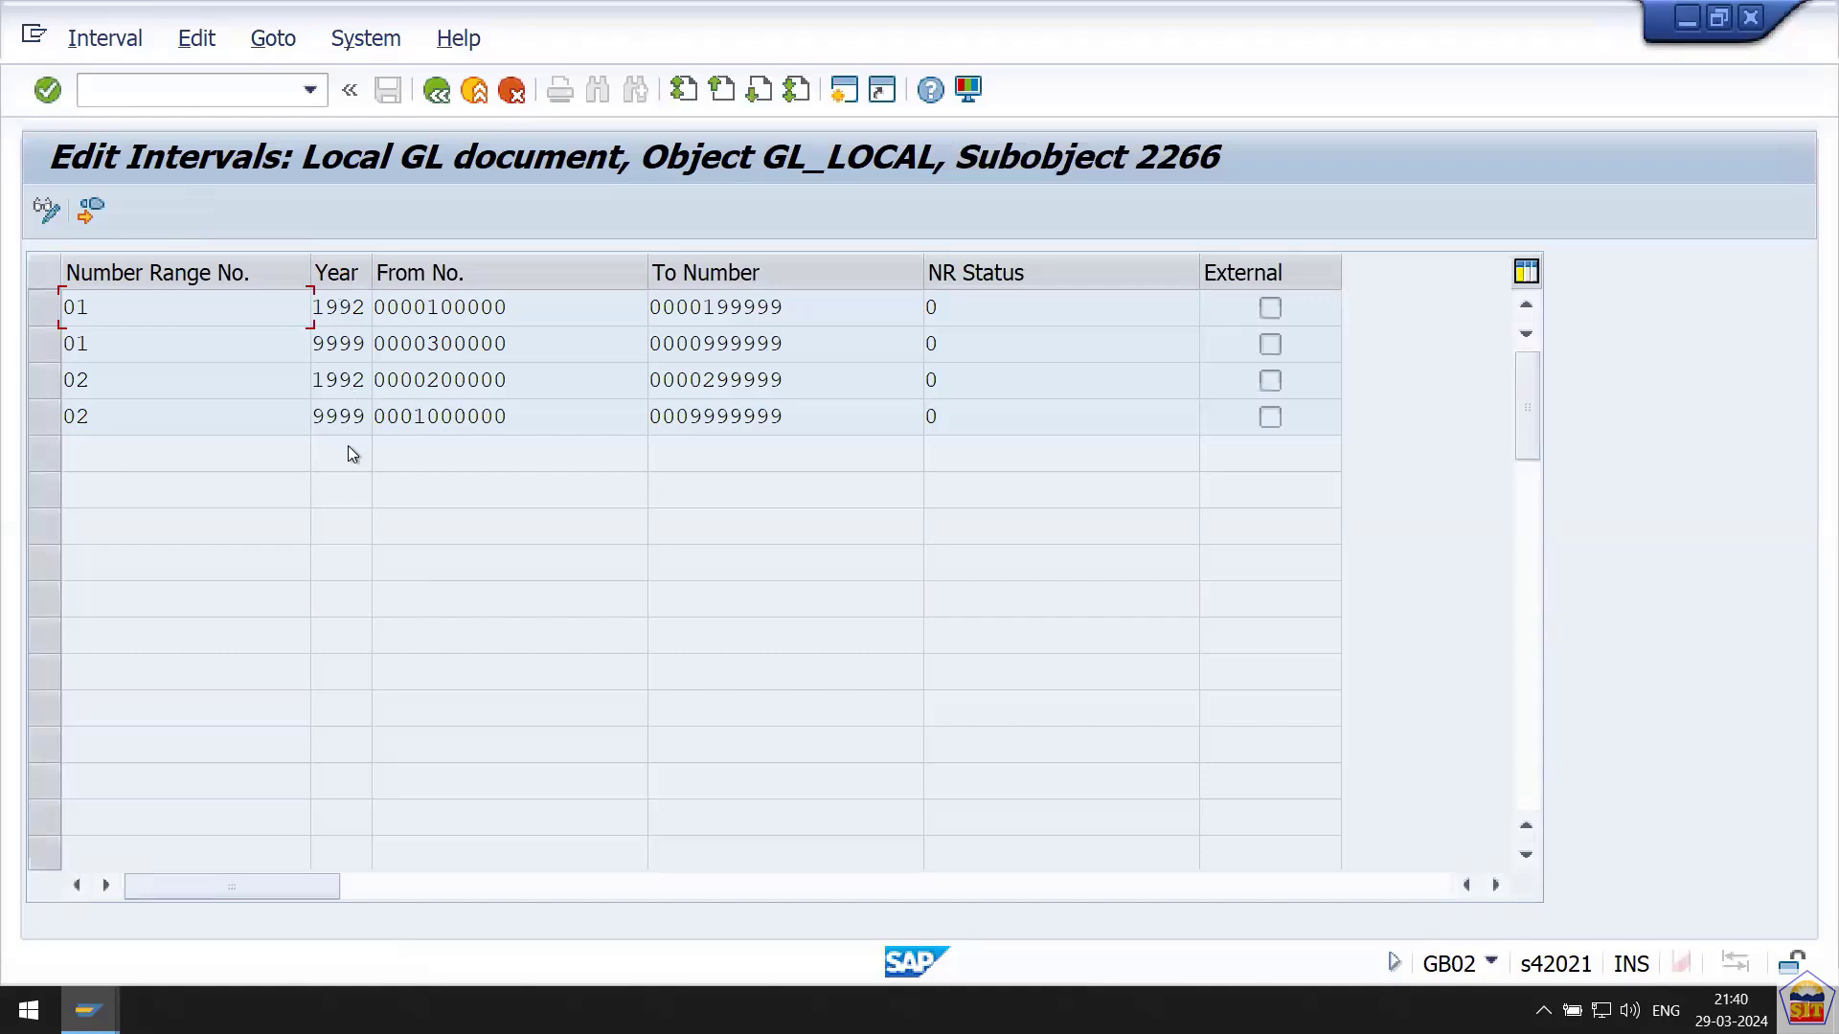
click(436, 93)
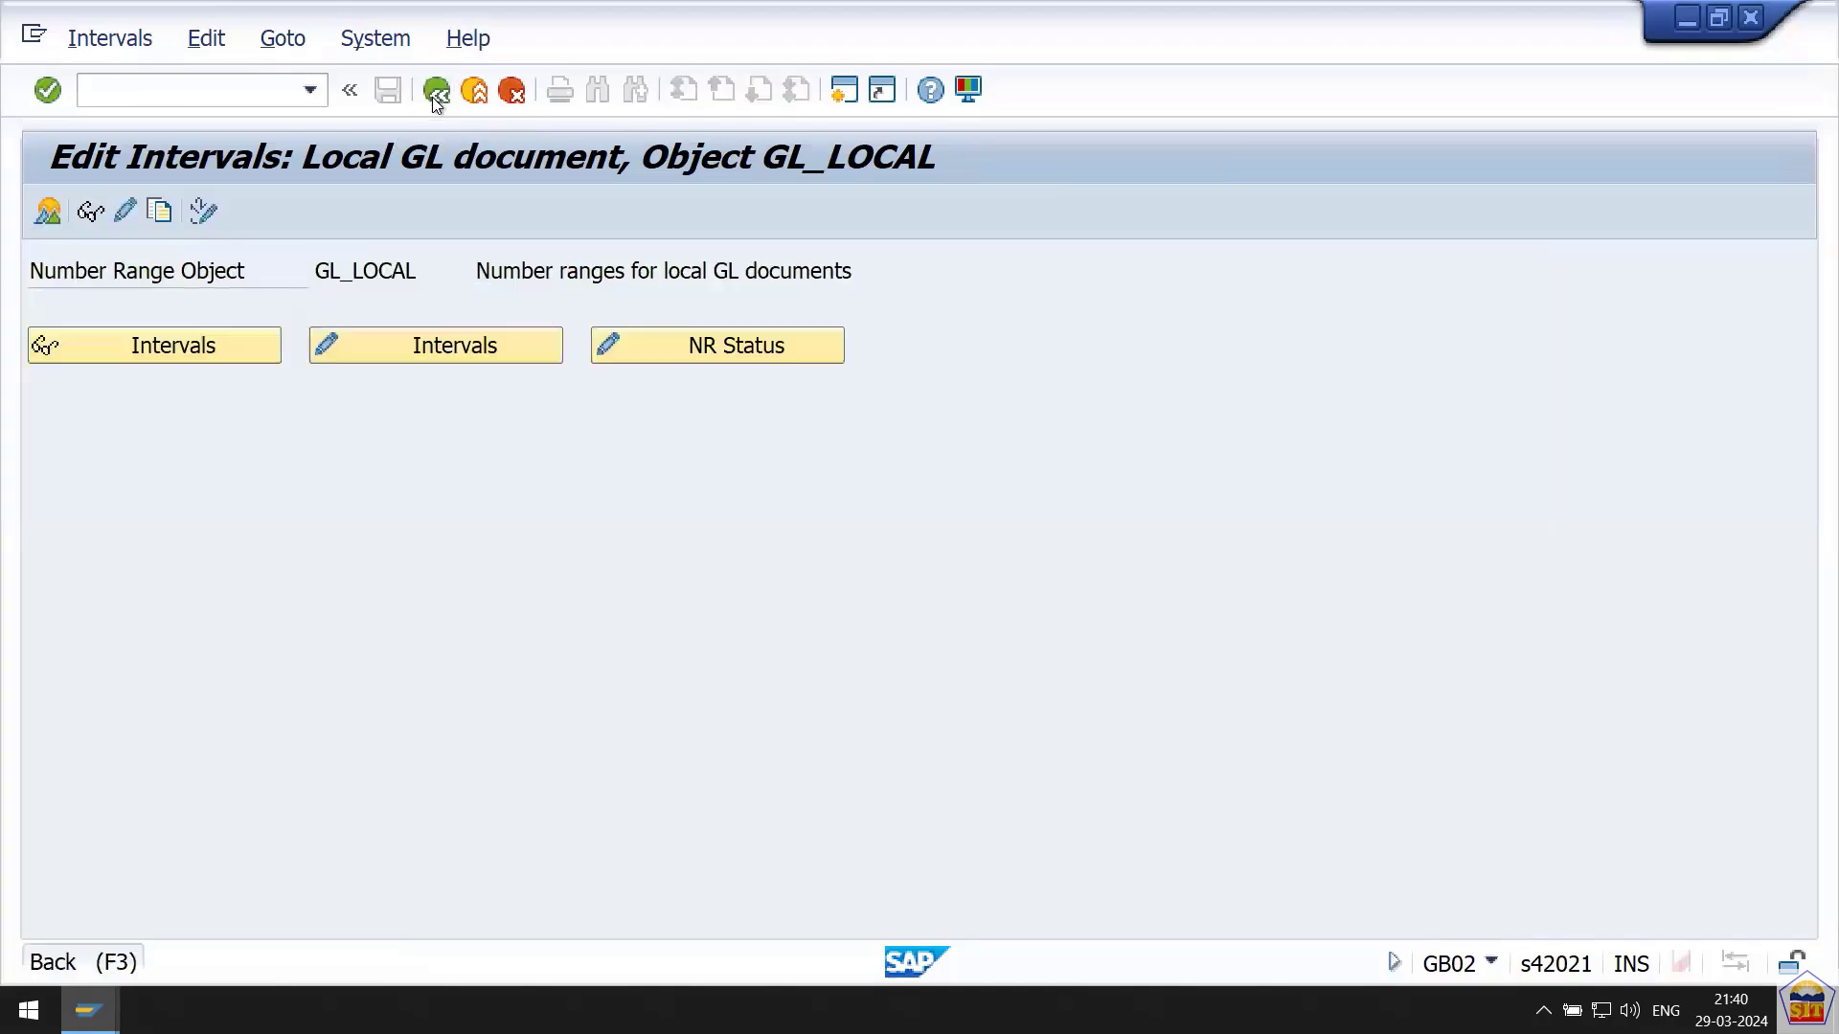
click(436, 93)
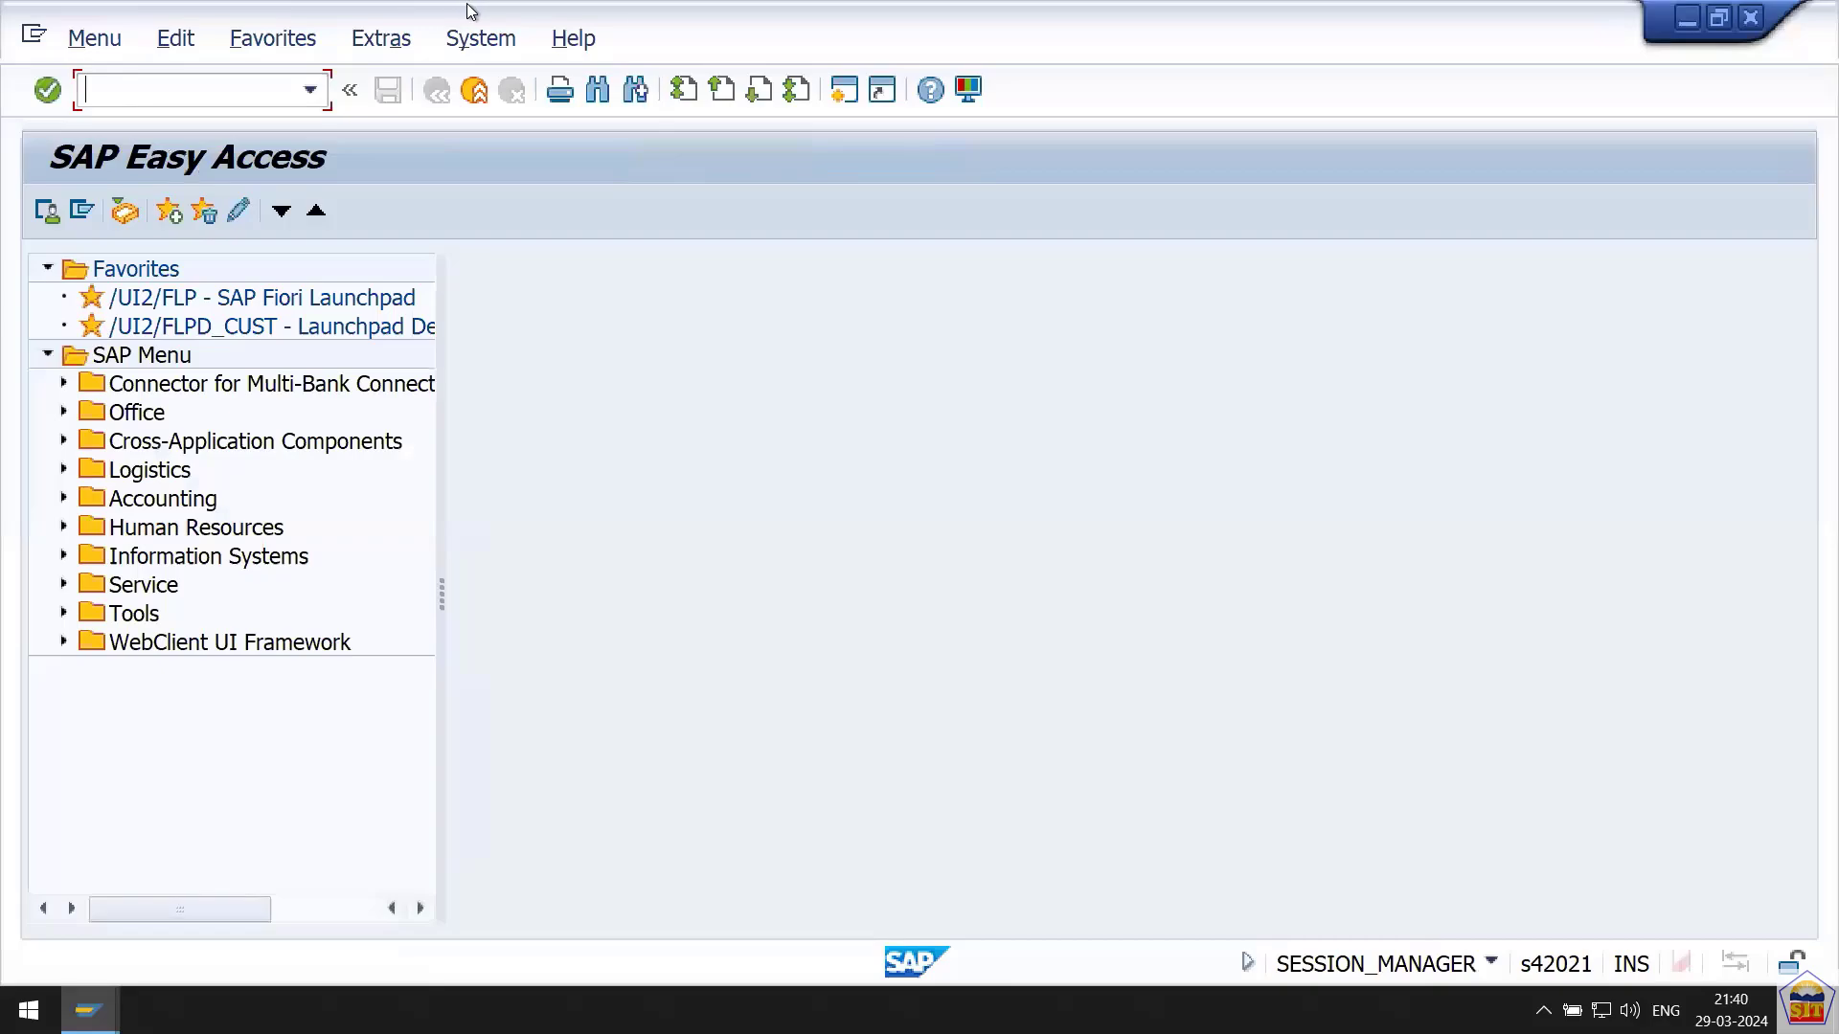
Switch to the Word notes and review the profit center creation details under Step 26.
mouse_move(468, 3)
click(580, 19)
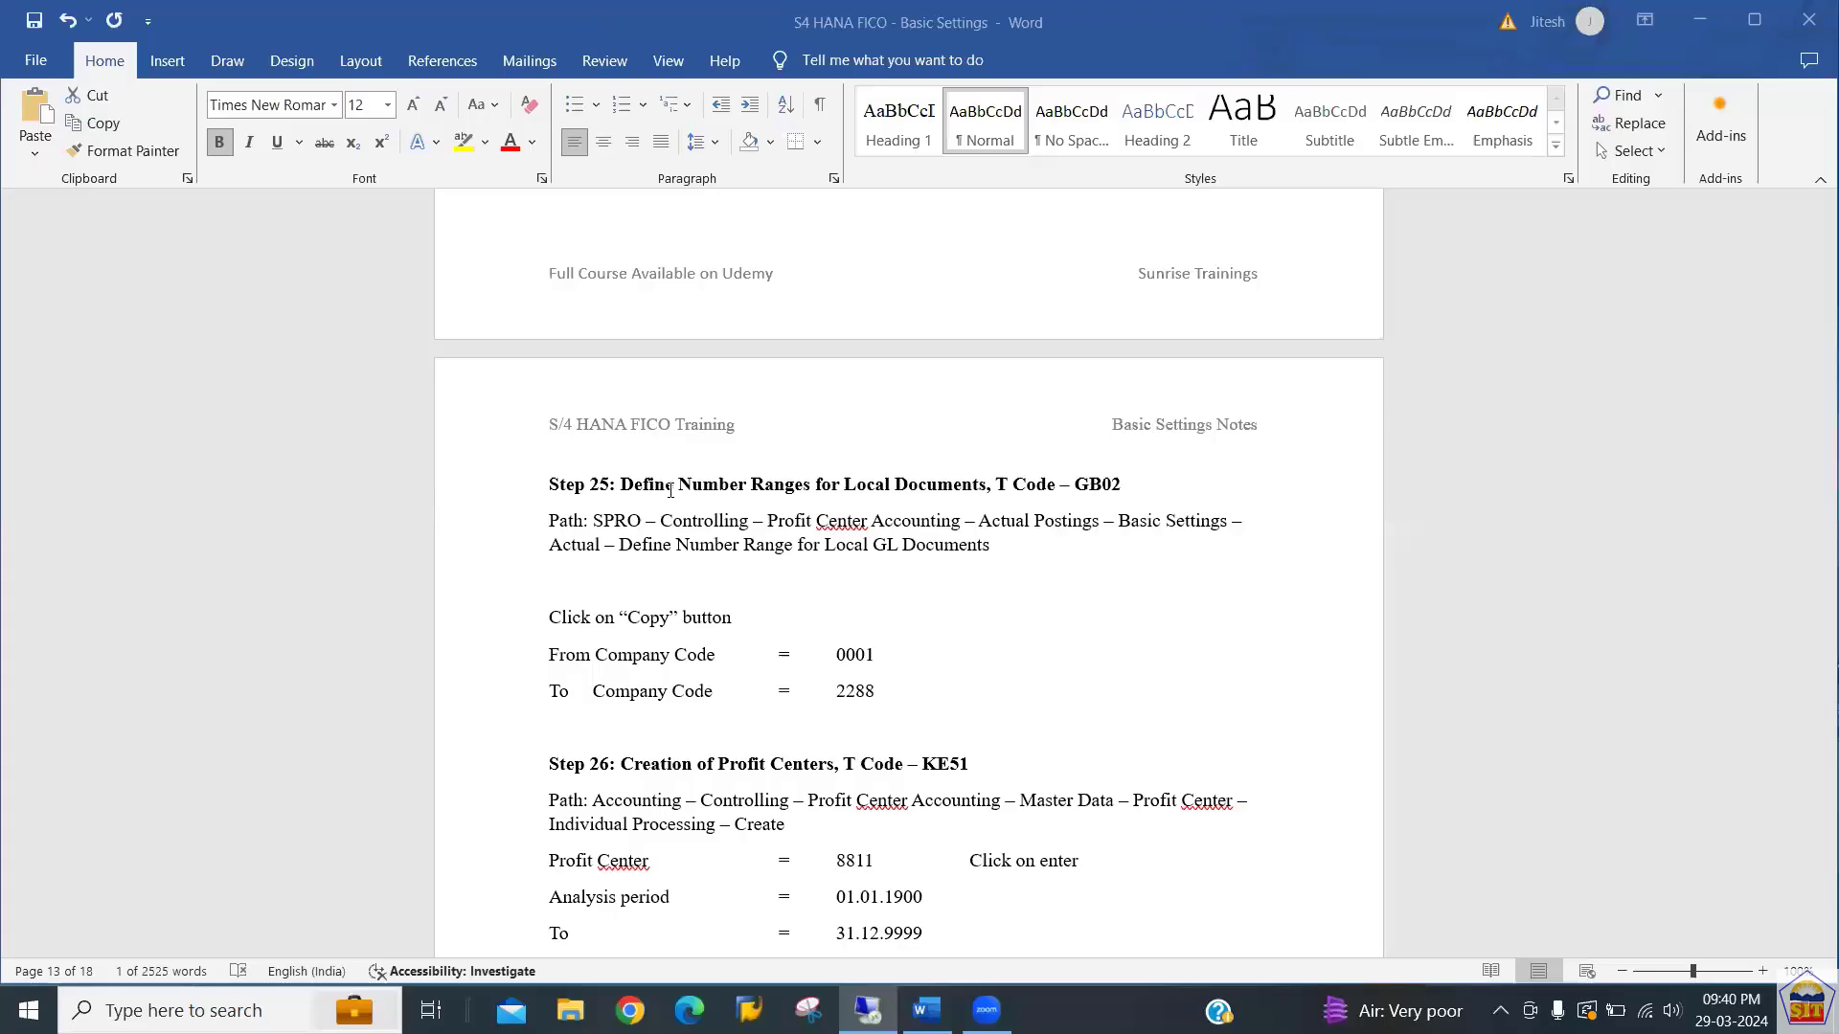
key(Down)
key(Down)
key(Down)
key(Down)
key(Down)
key(Down)
key(Down)
key(Down)
key(Down)
key(Down)
key(Down)
key(Down)
key(Down)
key(Down)
key(Down)
key(Down)
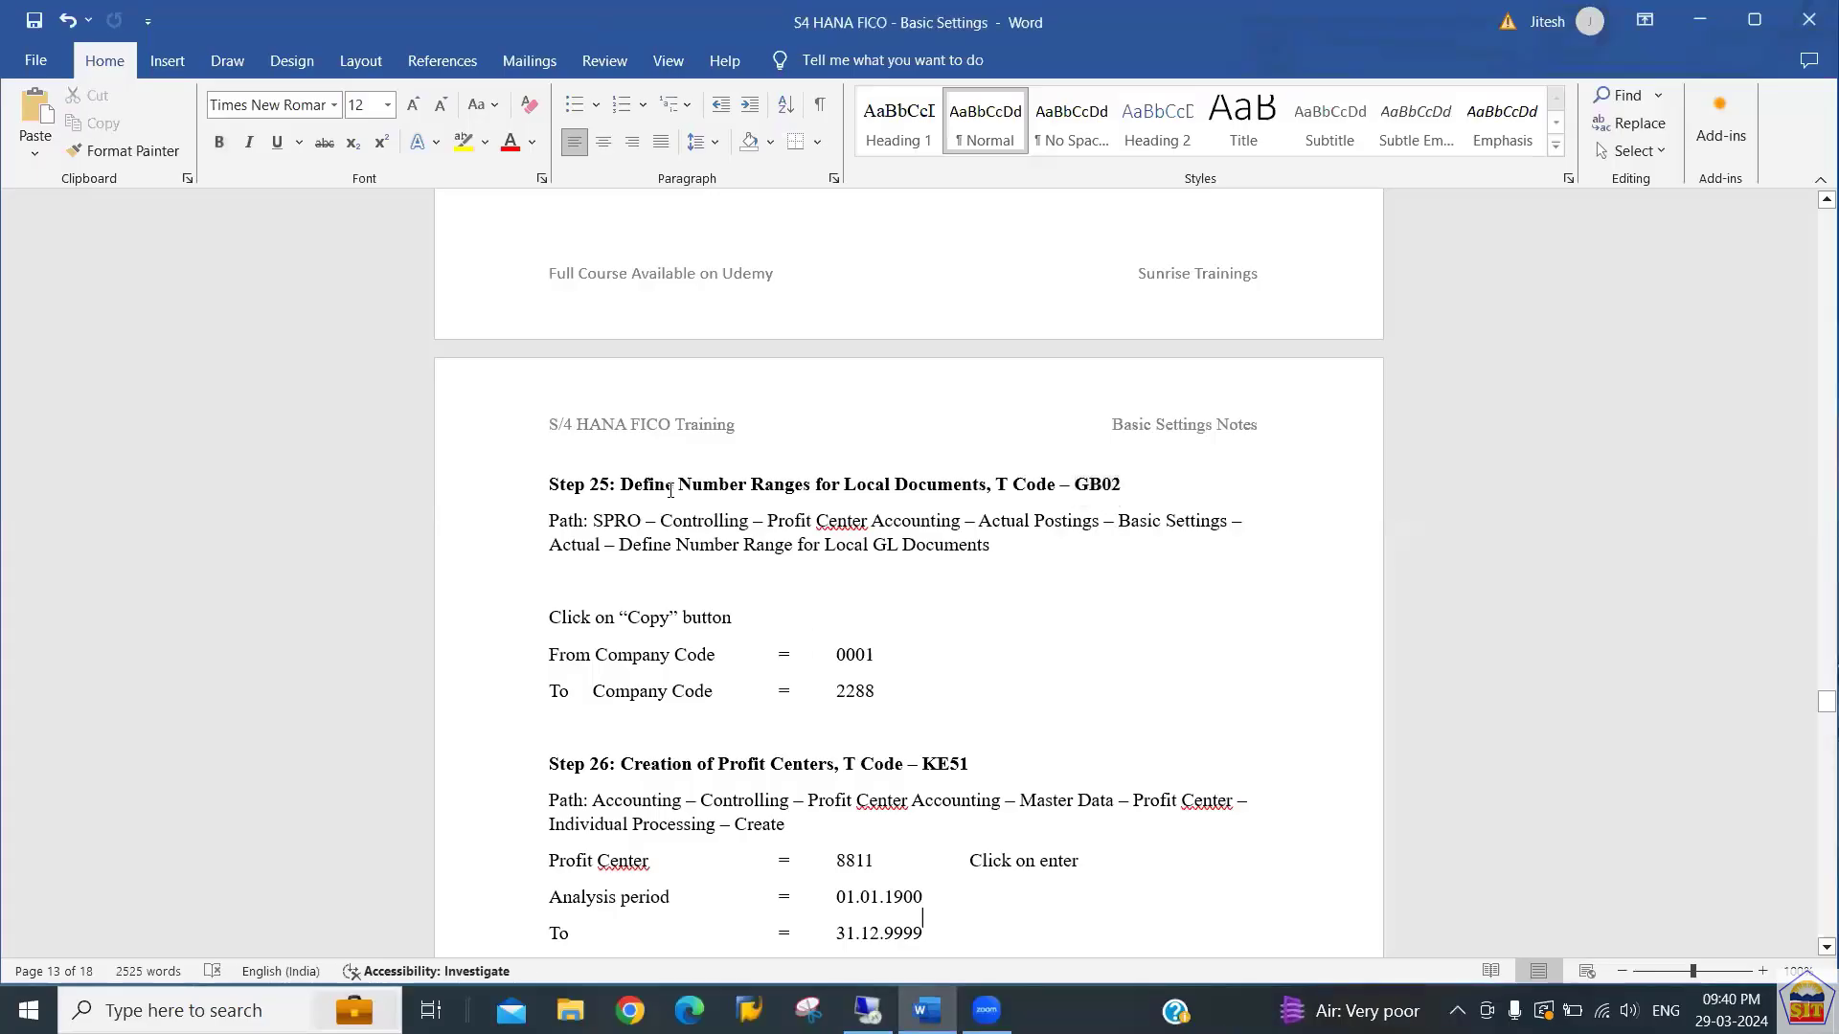
key(Down)
key(Down)
key(Down)
key(Down)
key(Down)
key(Down)
Copy the transaction code KE51 from the Step 26 heading.
key(Up)
key(Up)
key(Up)
key(Up)
key(Up)
key(Up)
key(Up)
key(Up)
key(Up)
key(Up)
key(Up)
key(Up)
key(Up)
key(Up)
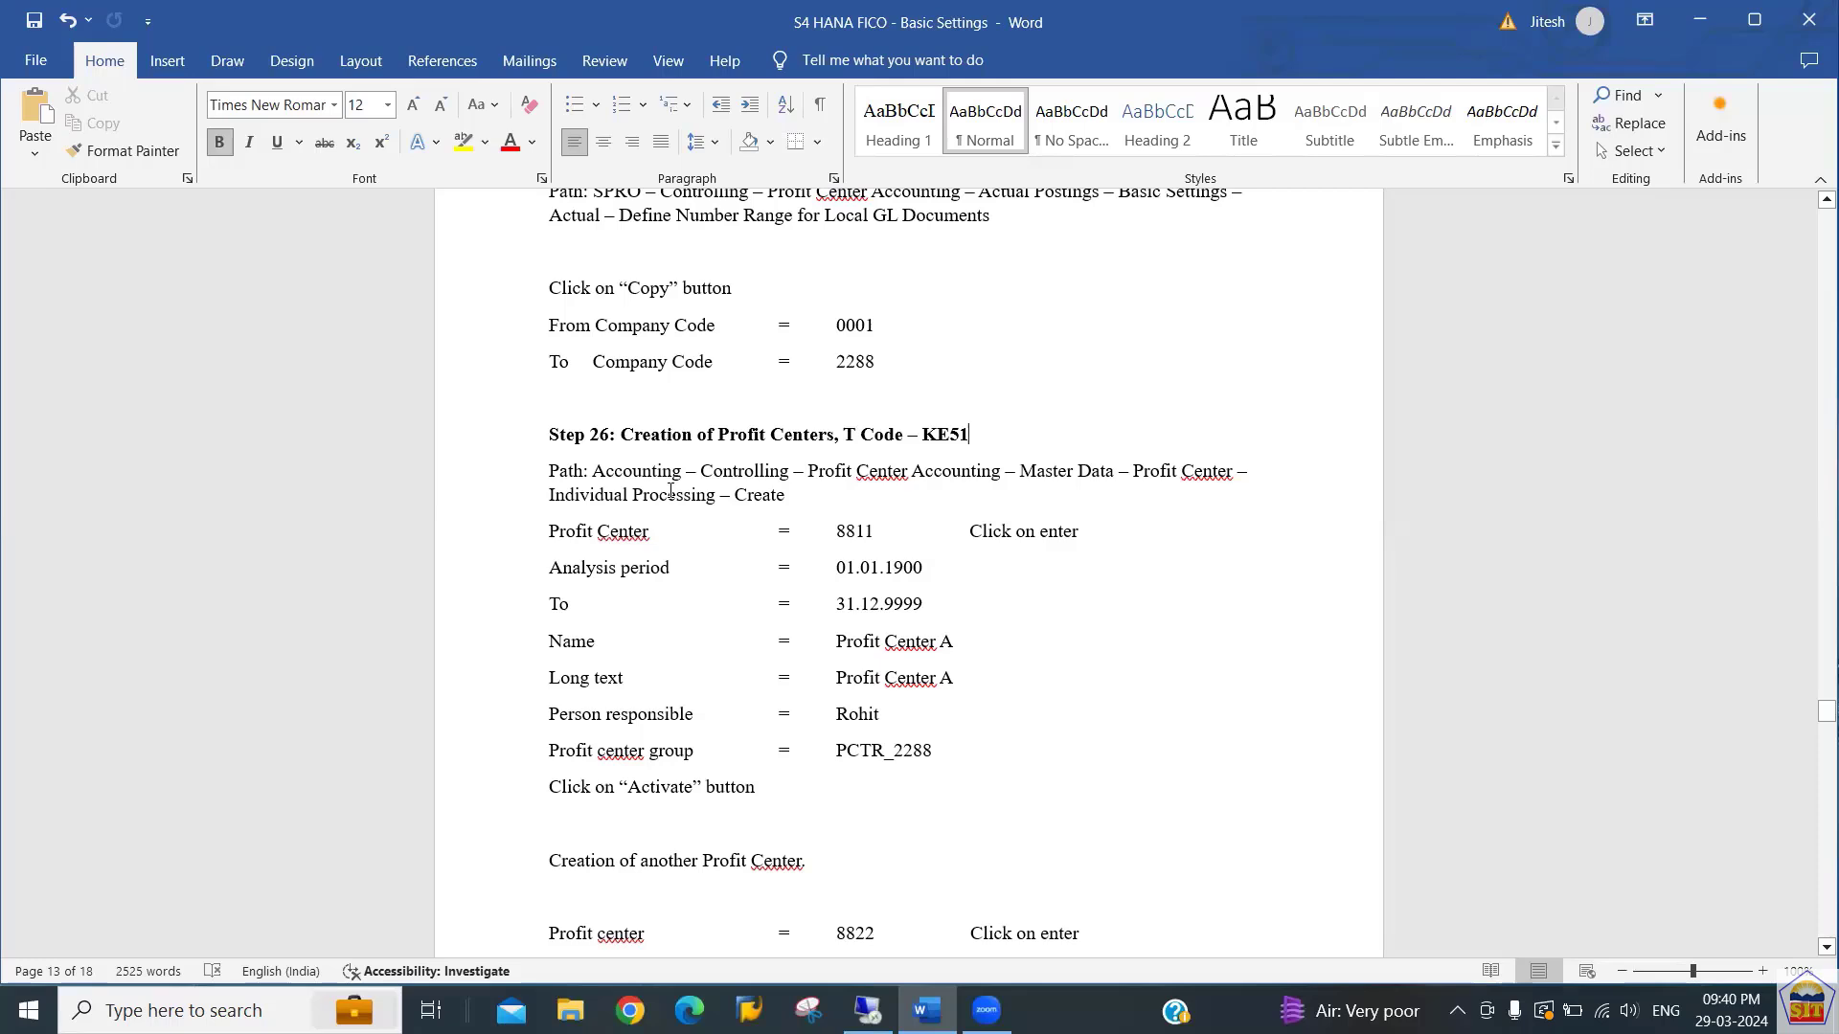
key(shift+Left)
key(shift+Left)
key(shift+Left)
key(shift+Left)
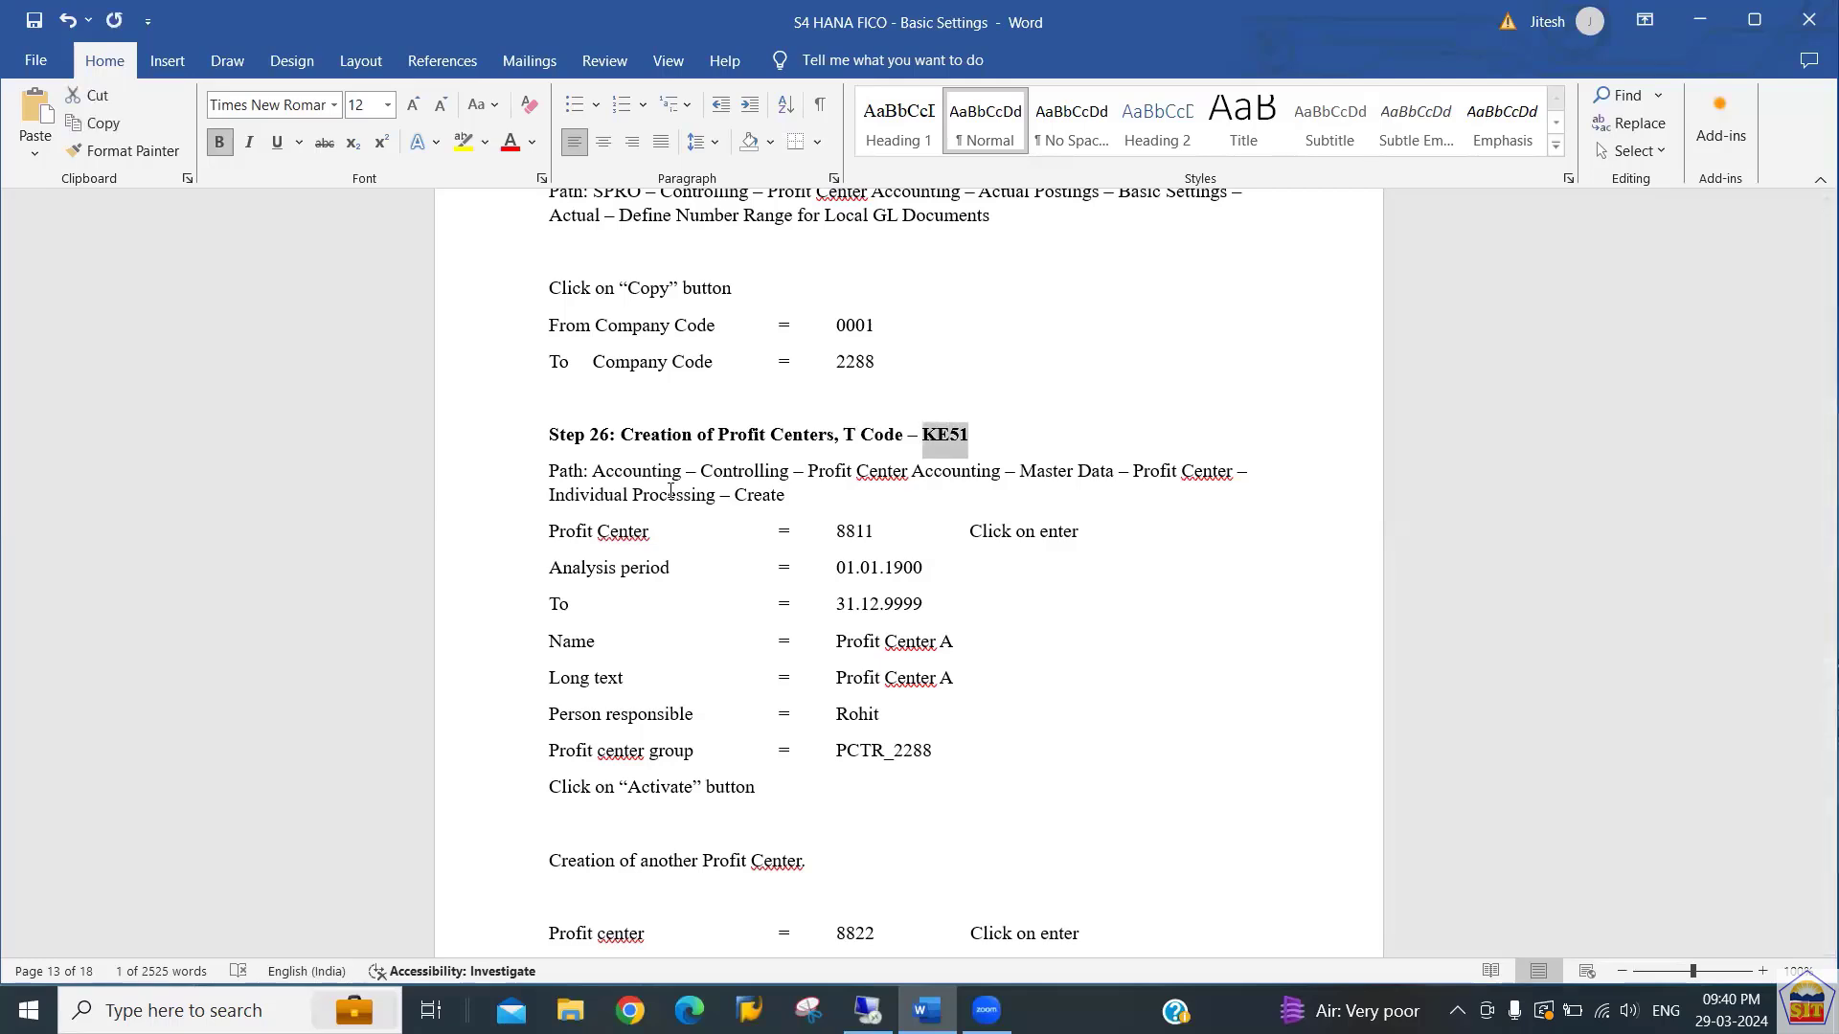
Switch to SAP and open transaction KE51 using the copied code.
key(alt+Tab)
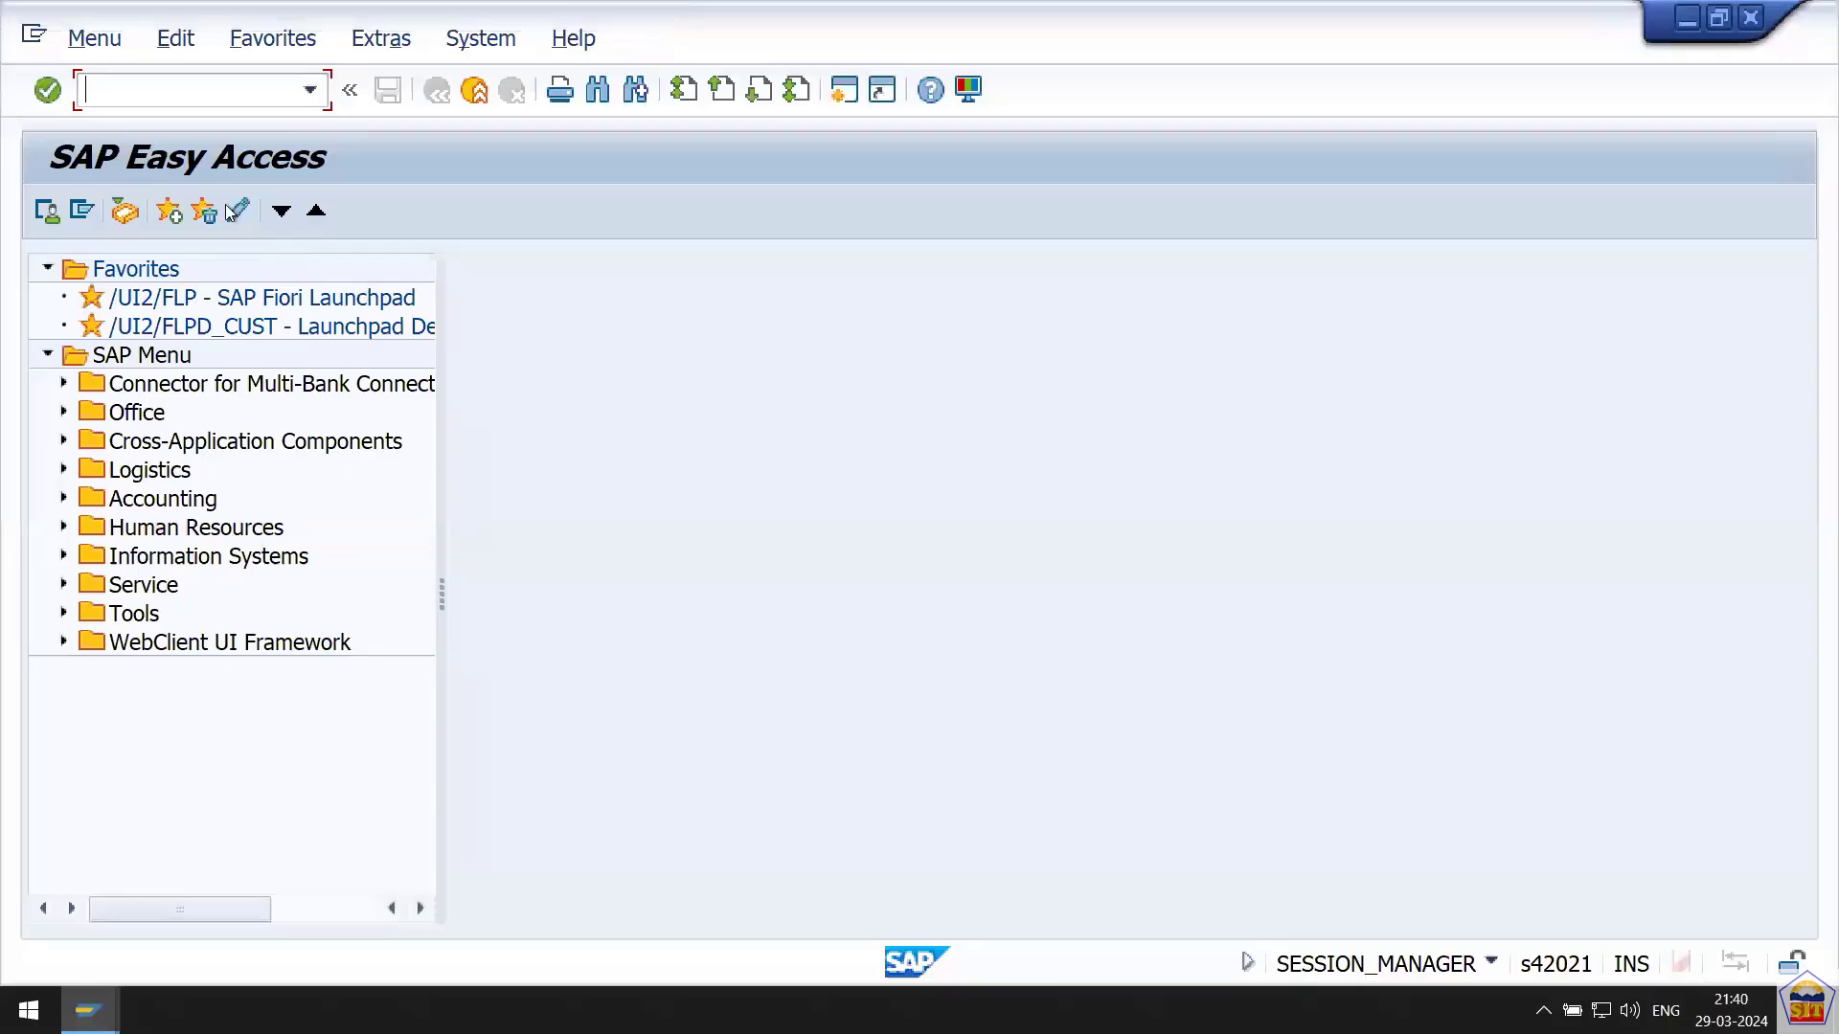
text(/n)
key(ctrl+v)
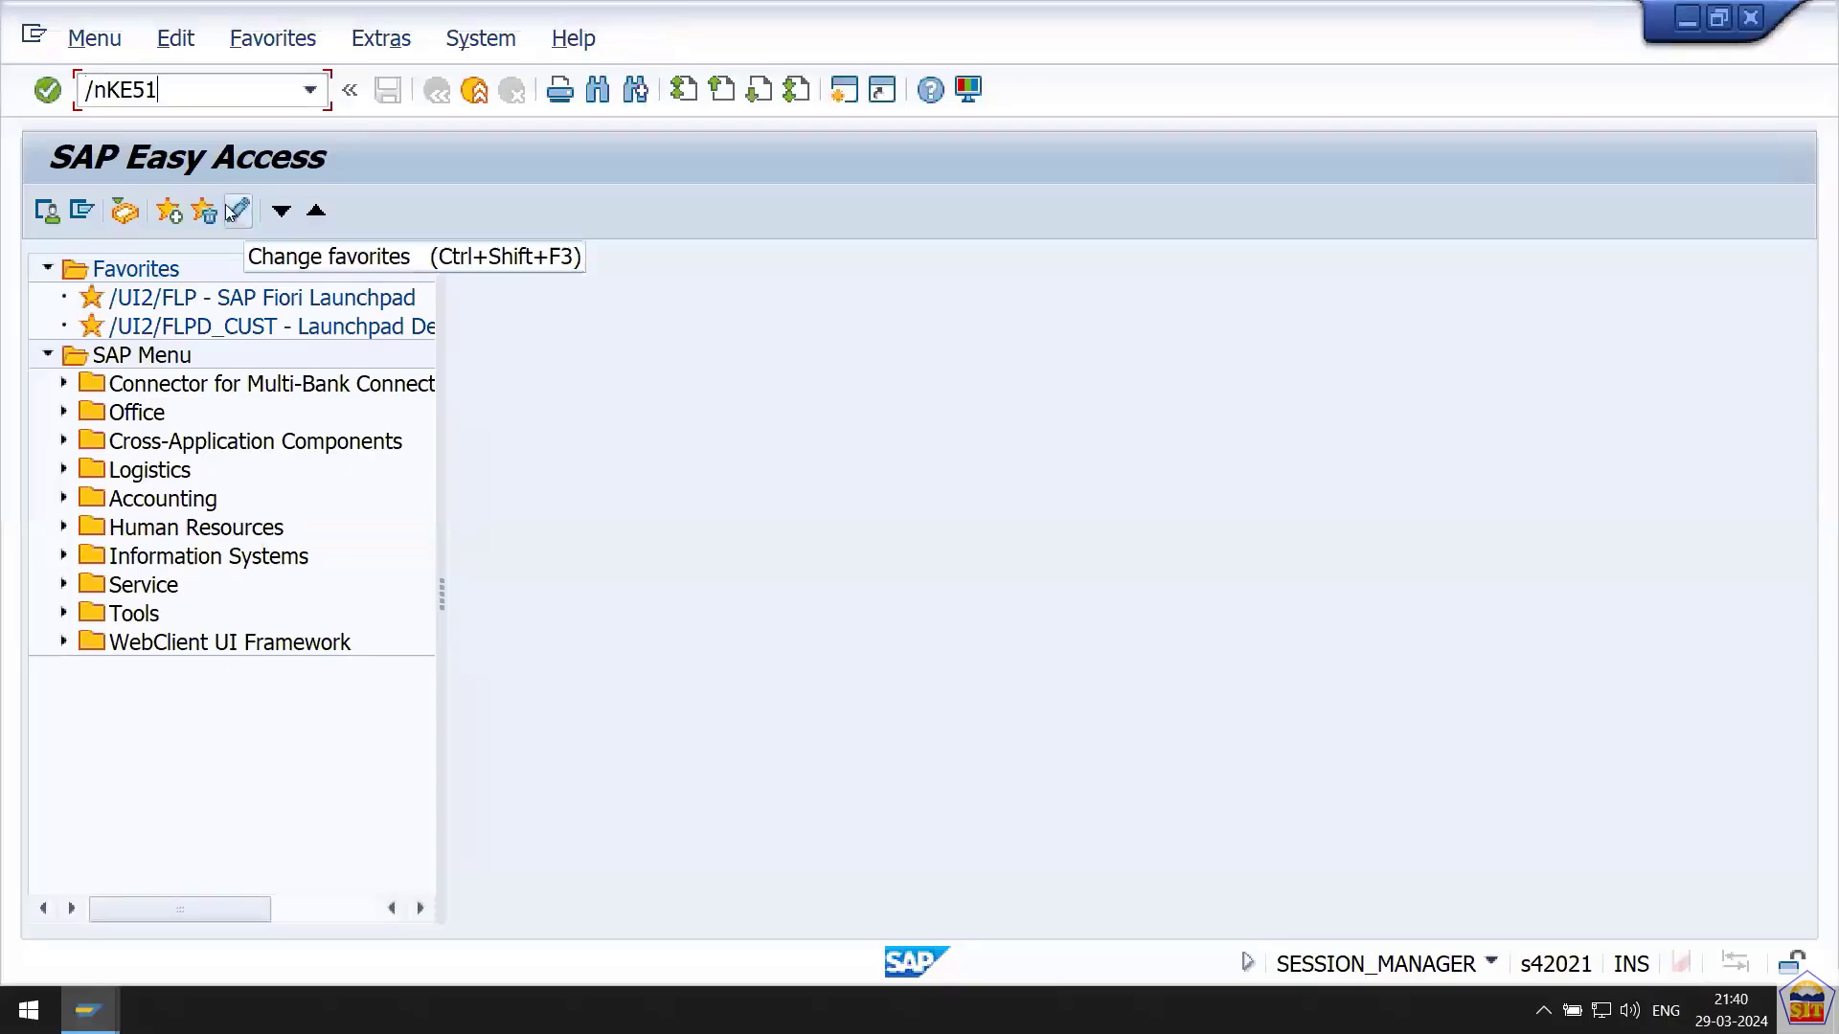
key(Return)
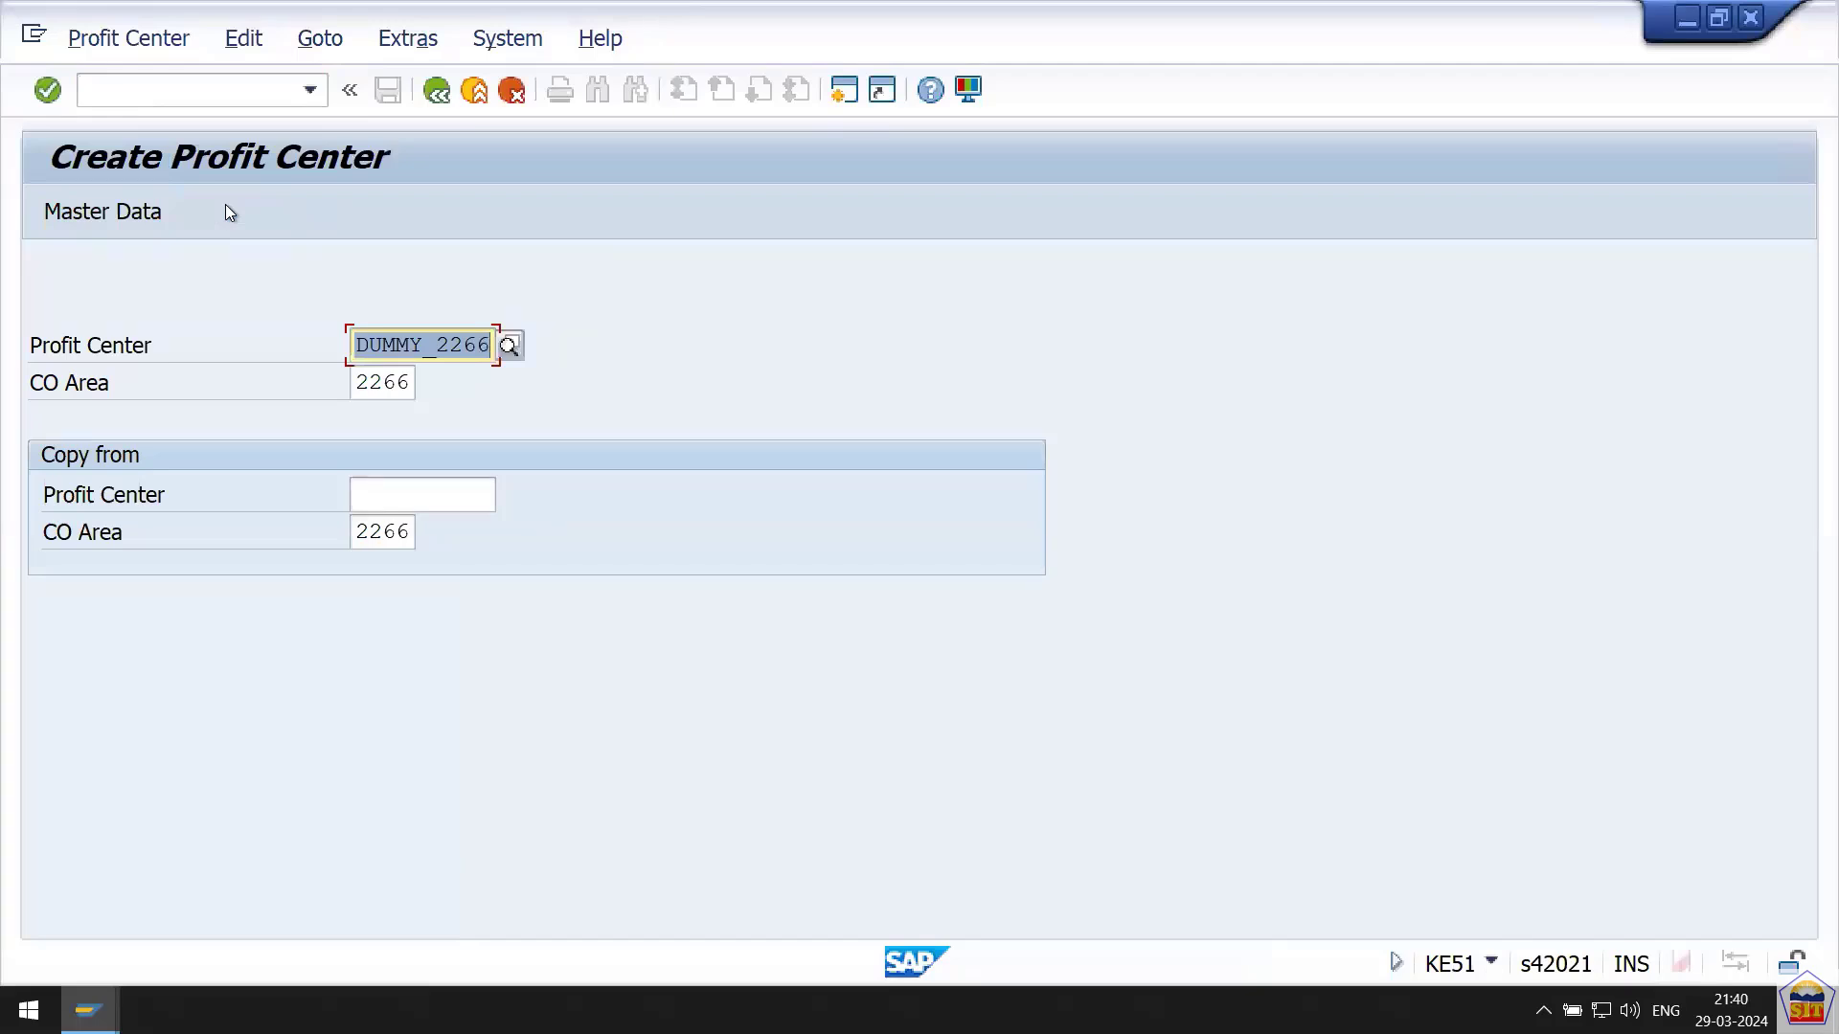
Enter profit center 226601 in controlling area 2266 without a copy reference and open its master data.
text(22660)
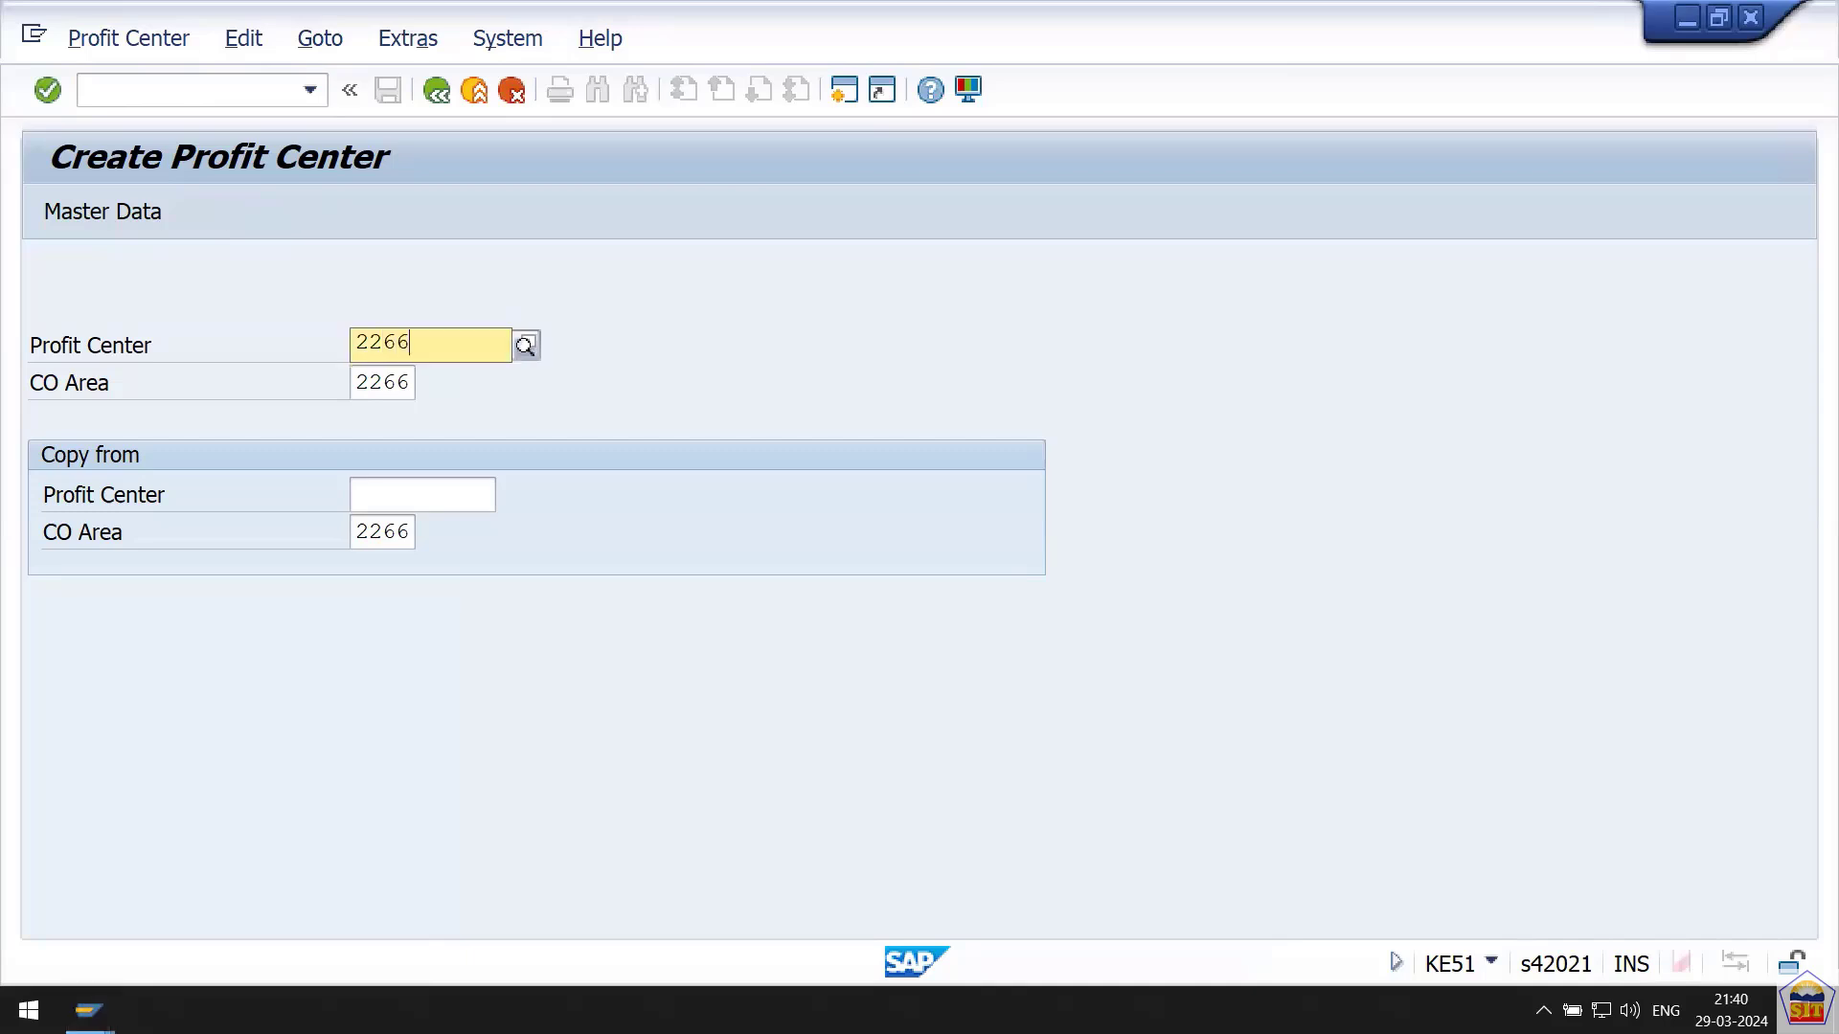
text(1)
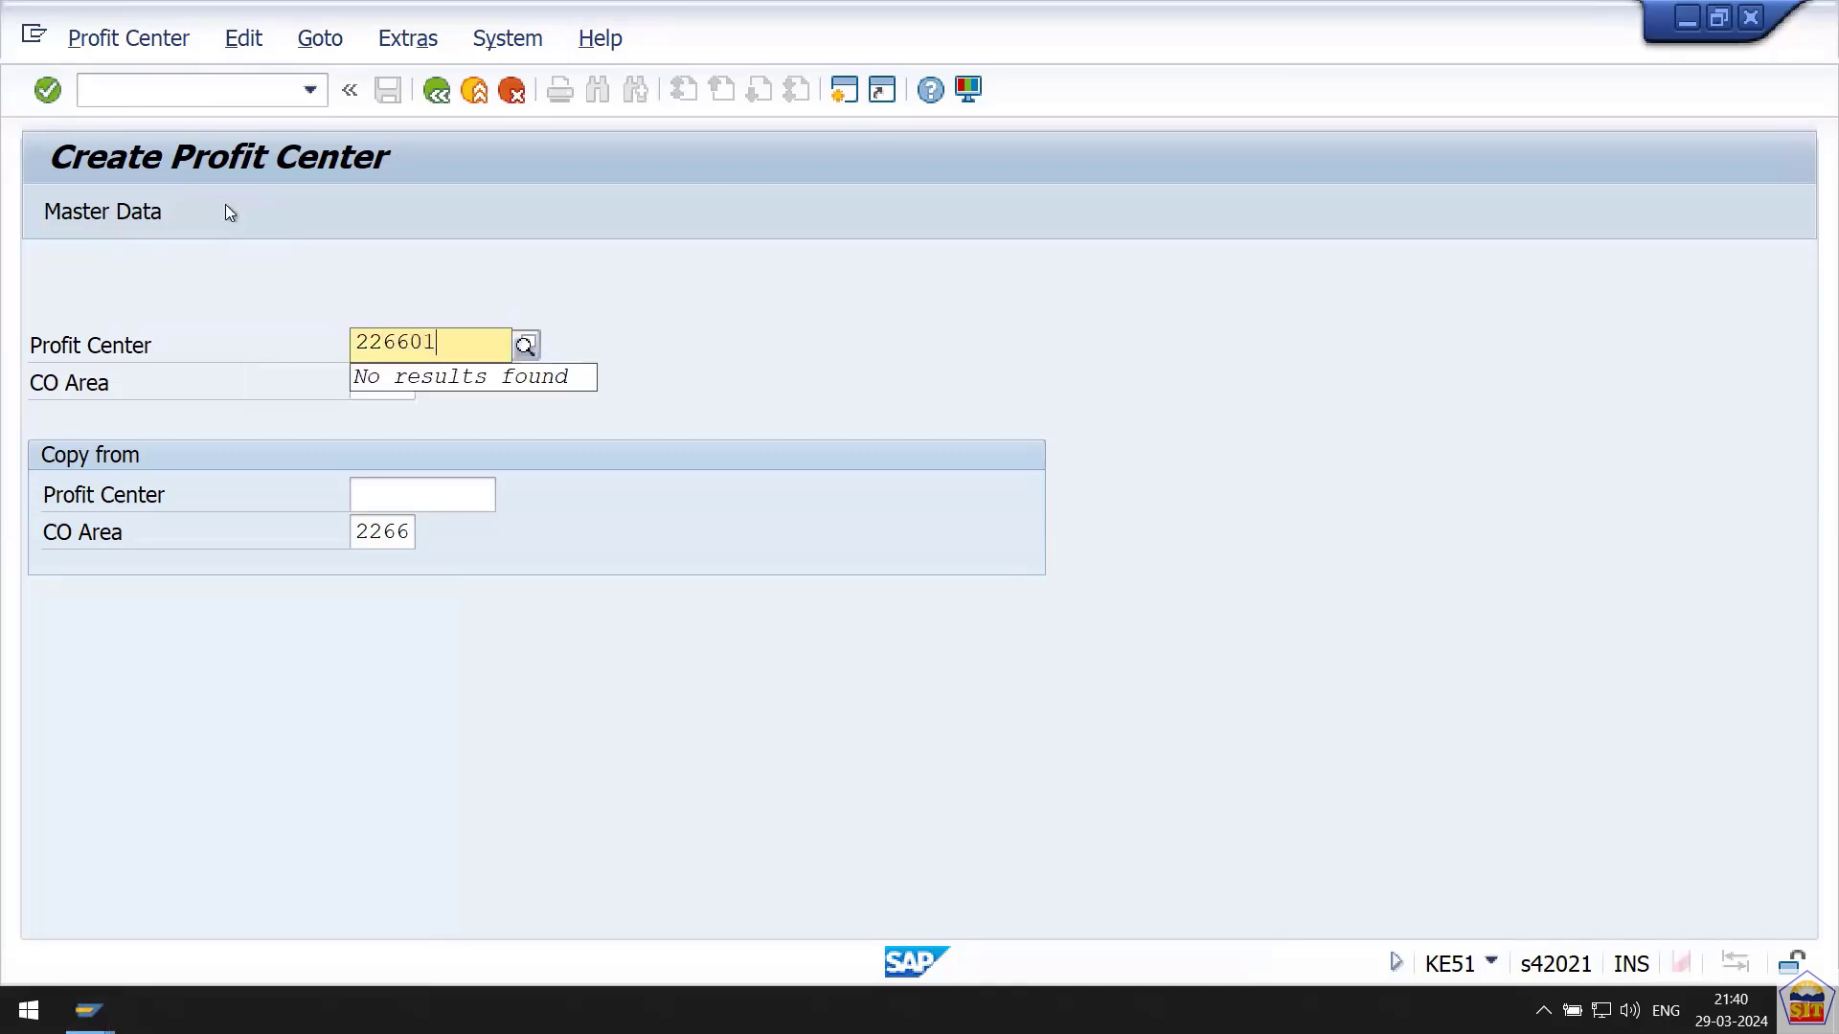
key(Tab)
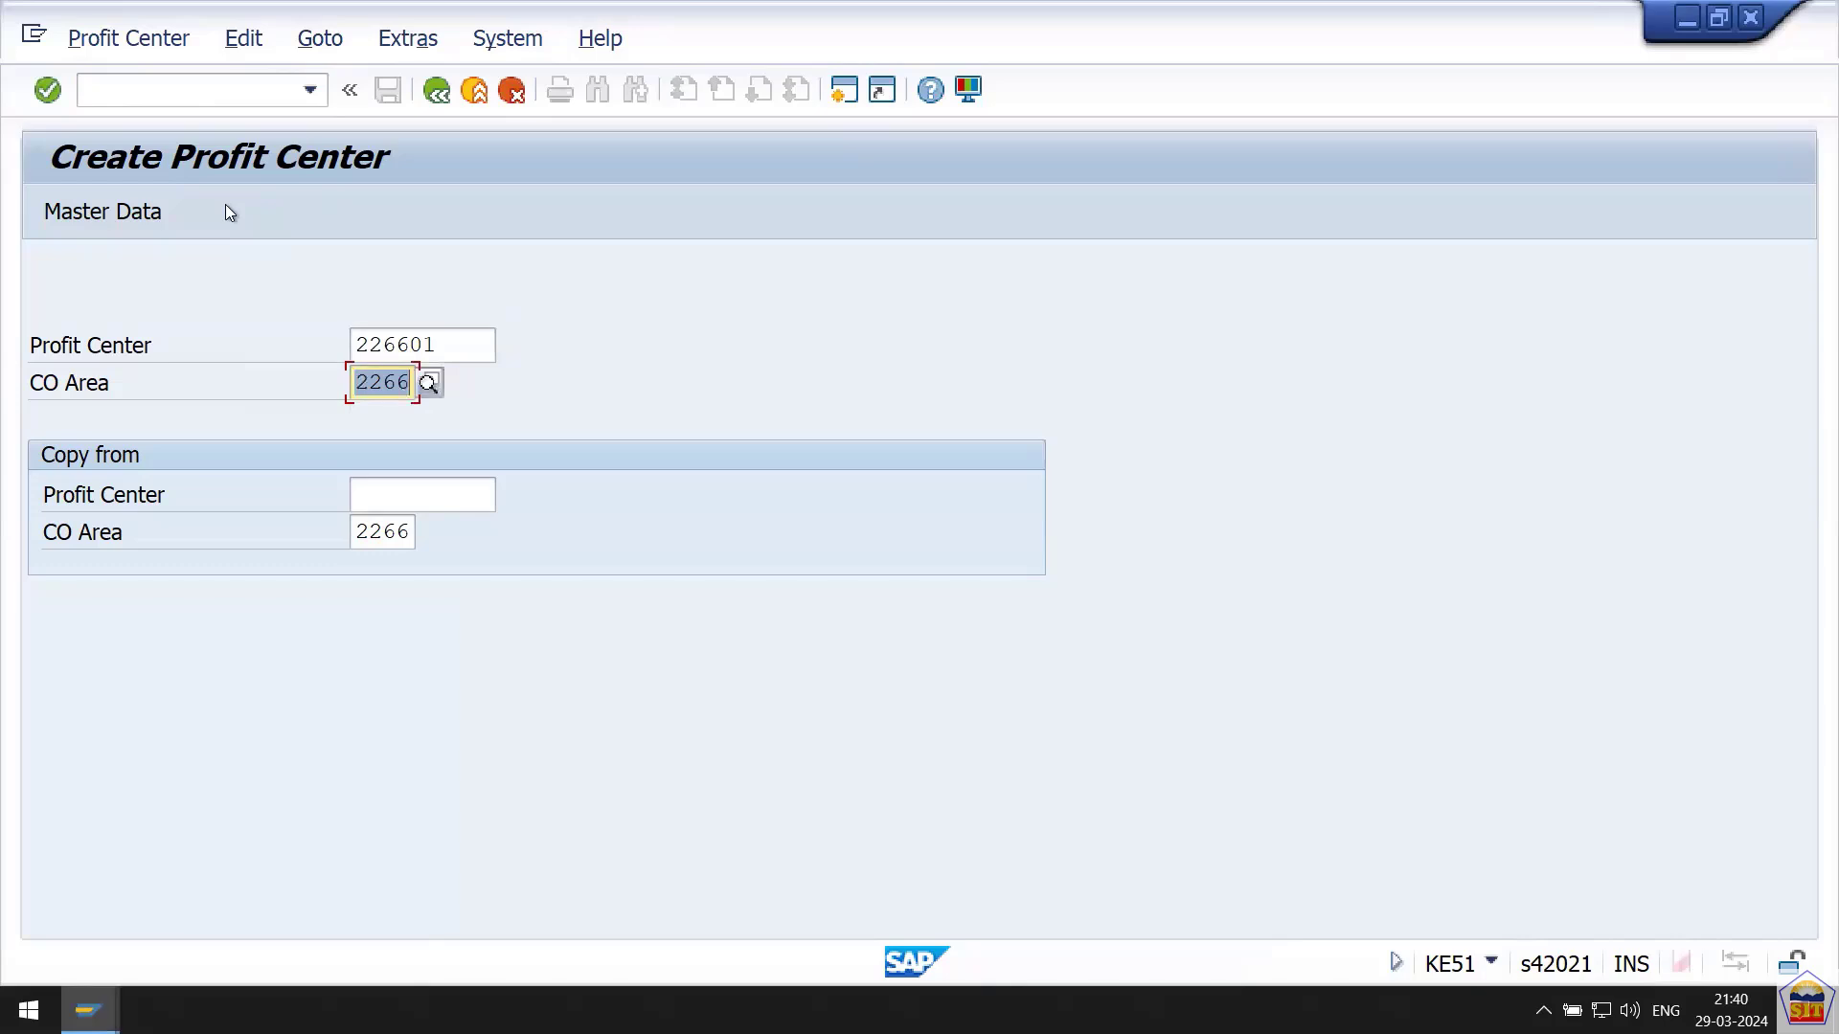
key(Tab)
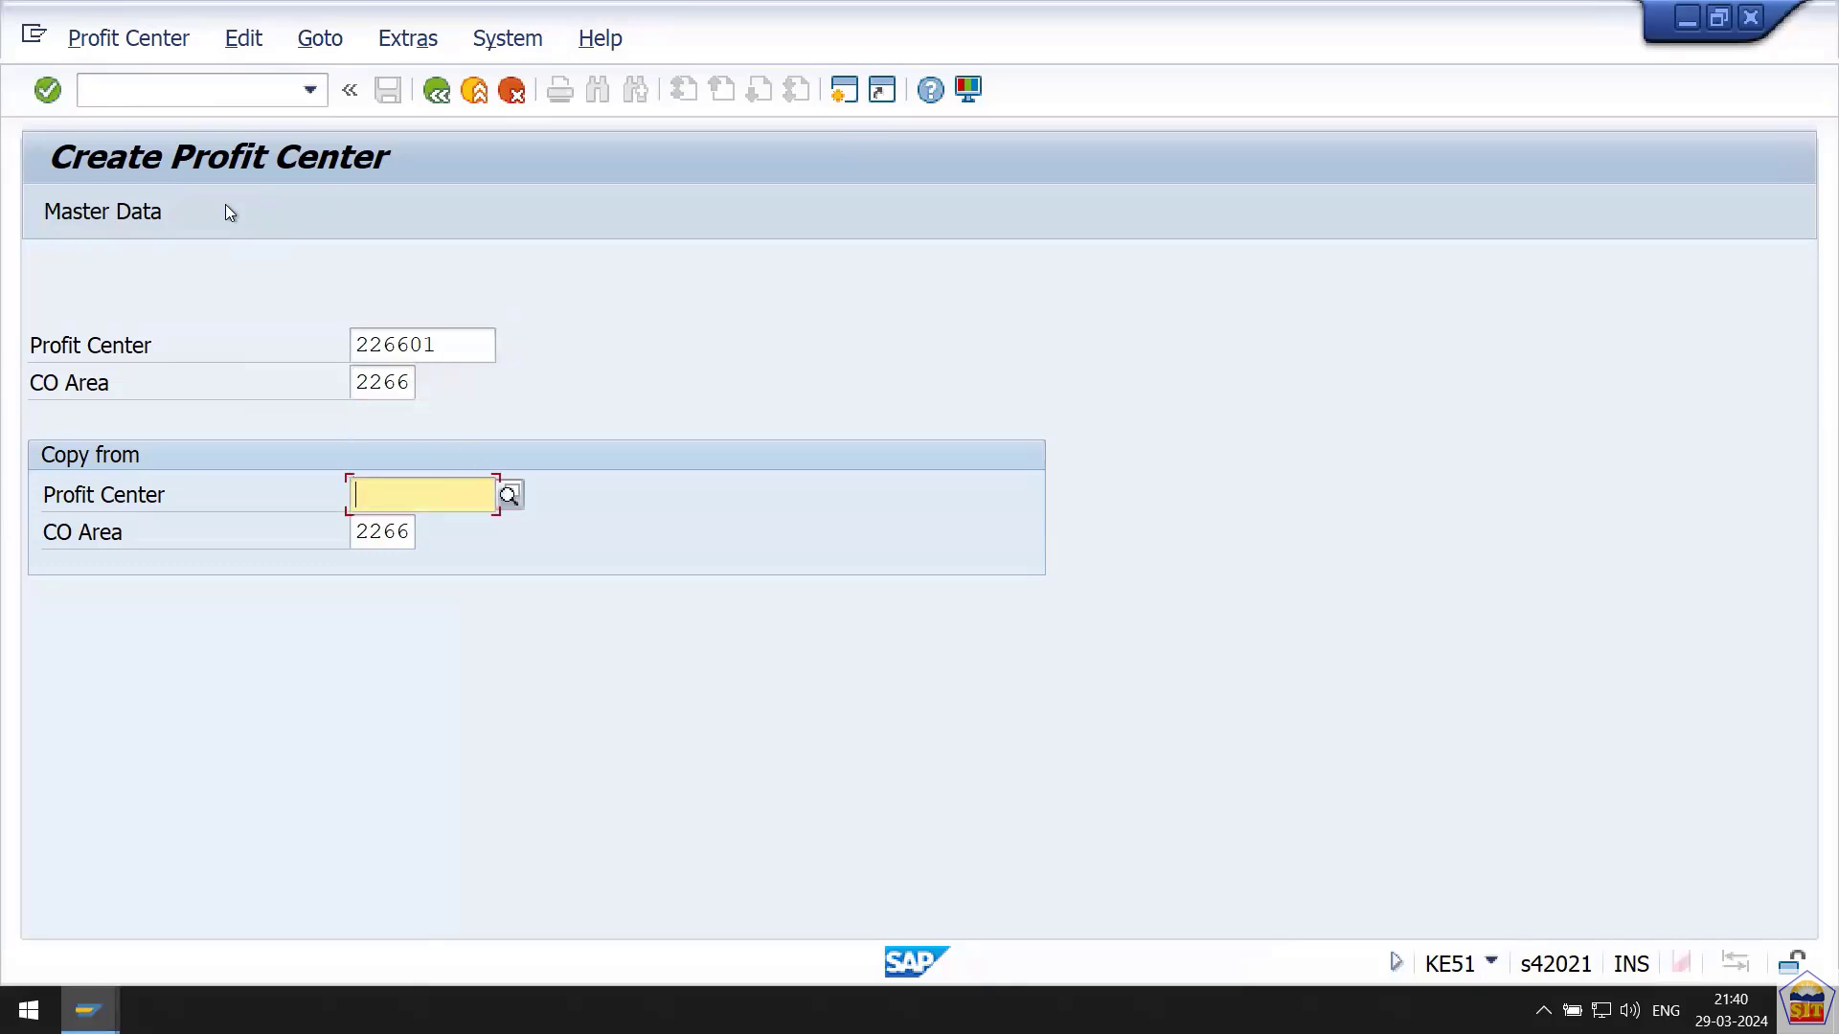
key(Return)
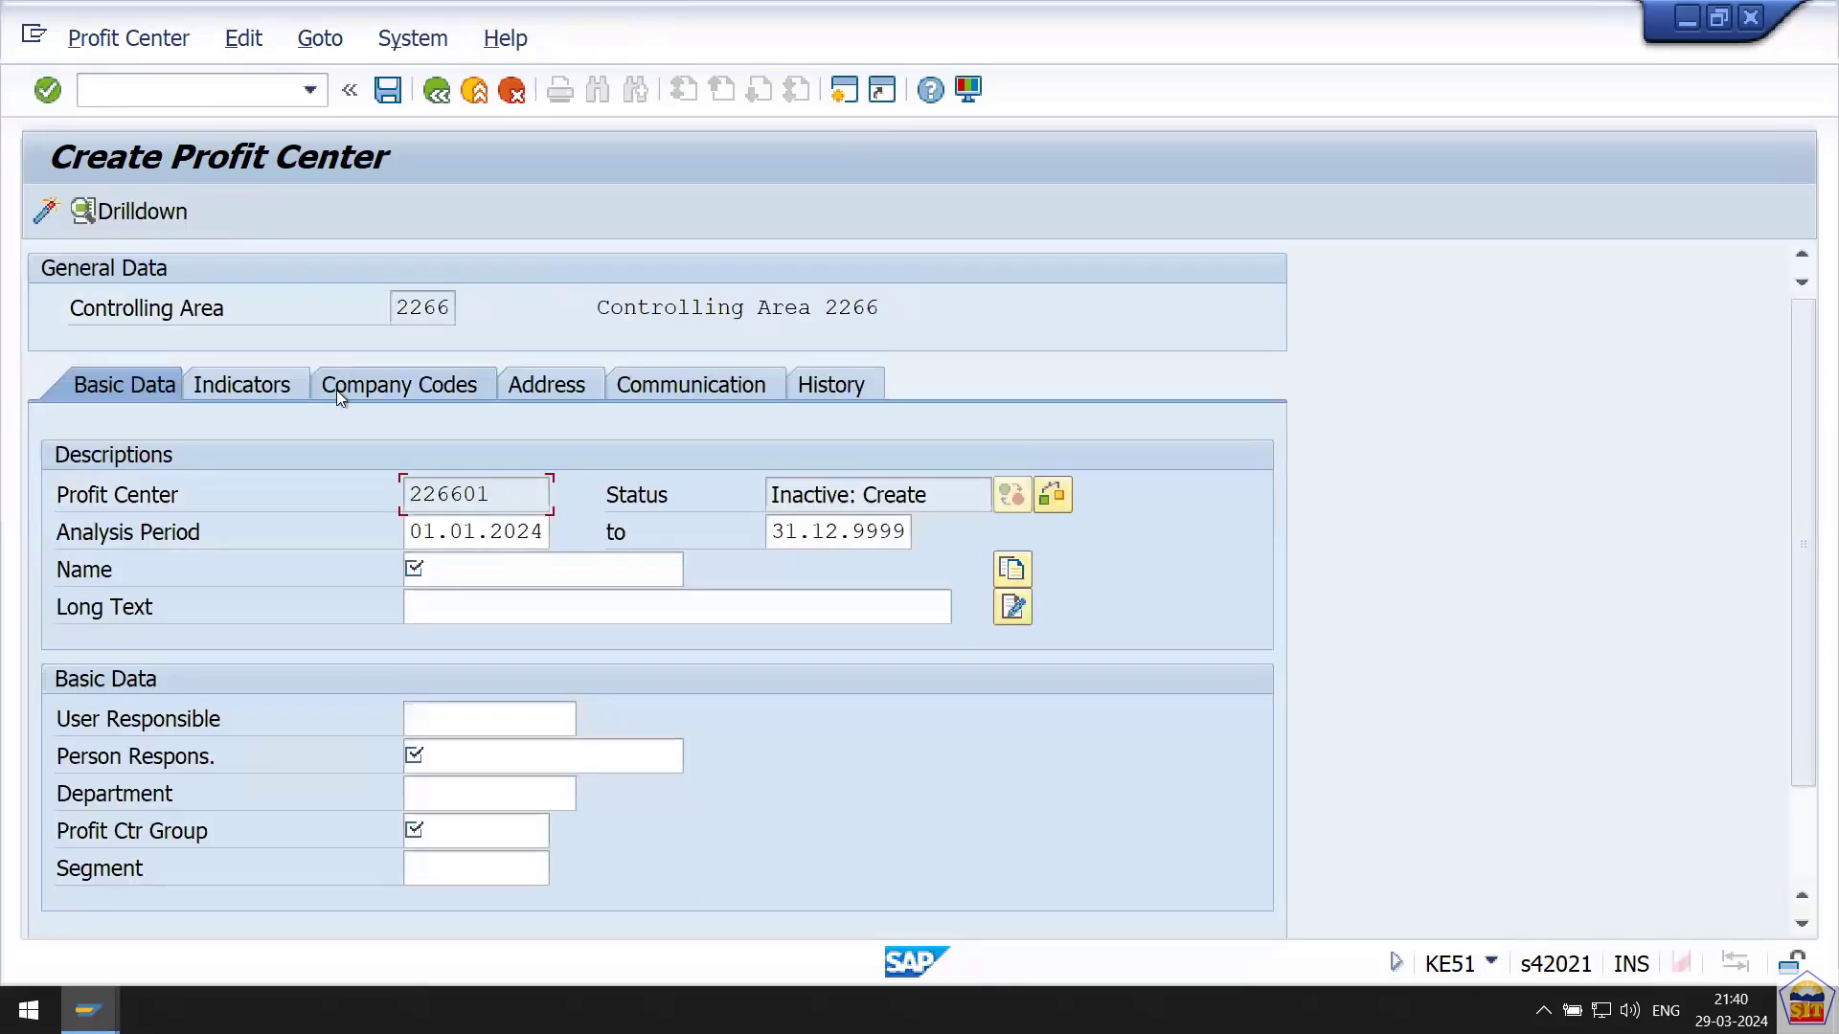
Set the start of profit center 226601's analysis period to 01.01.1900.
key(Tab)
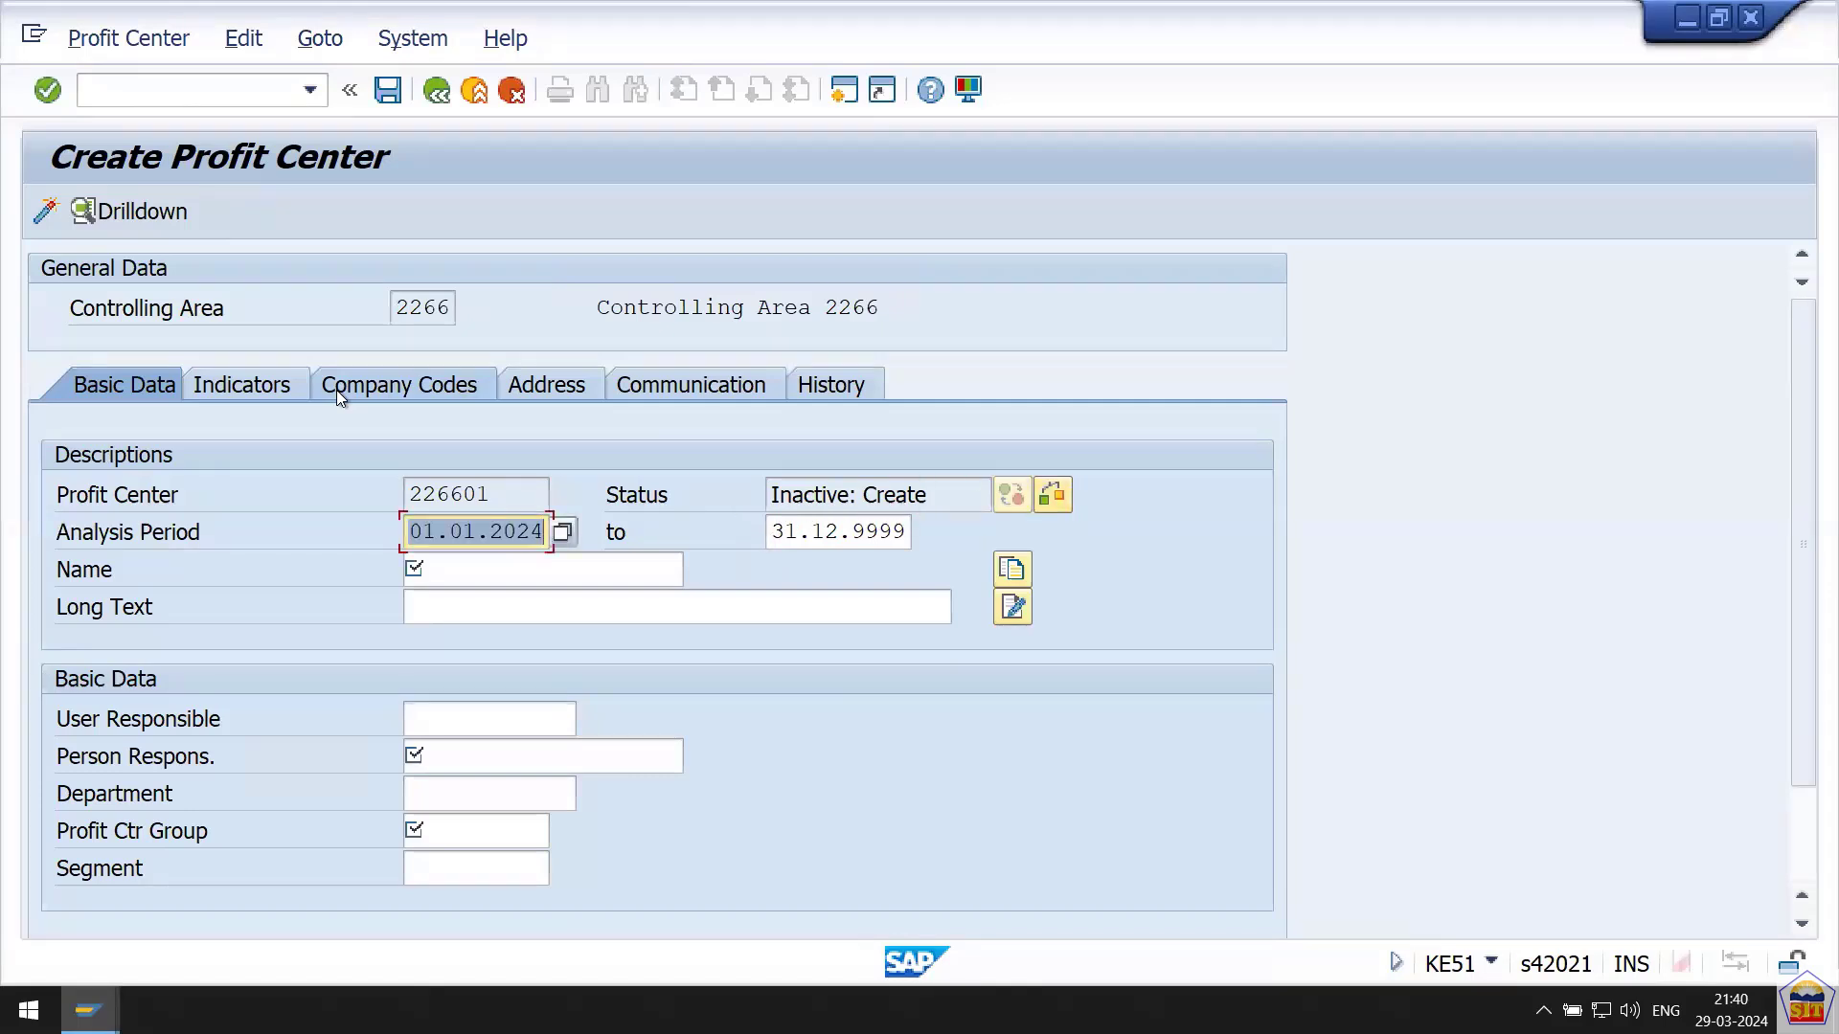
key(Tab)
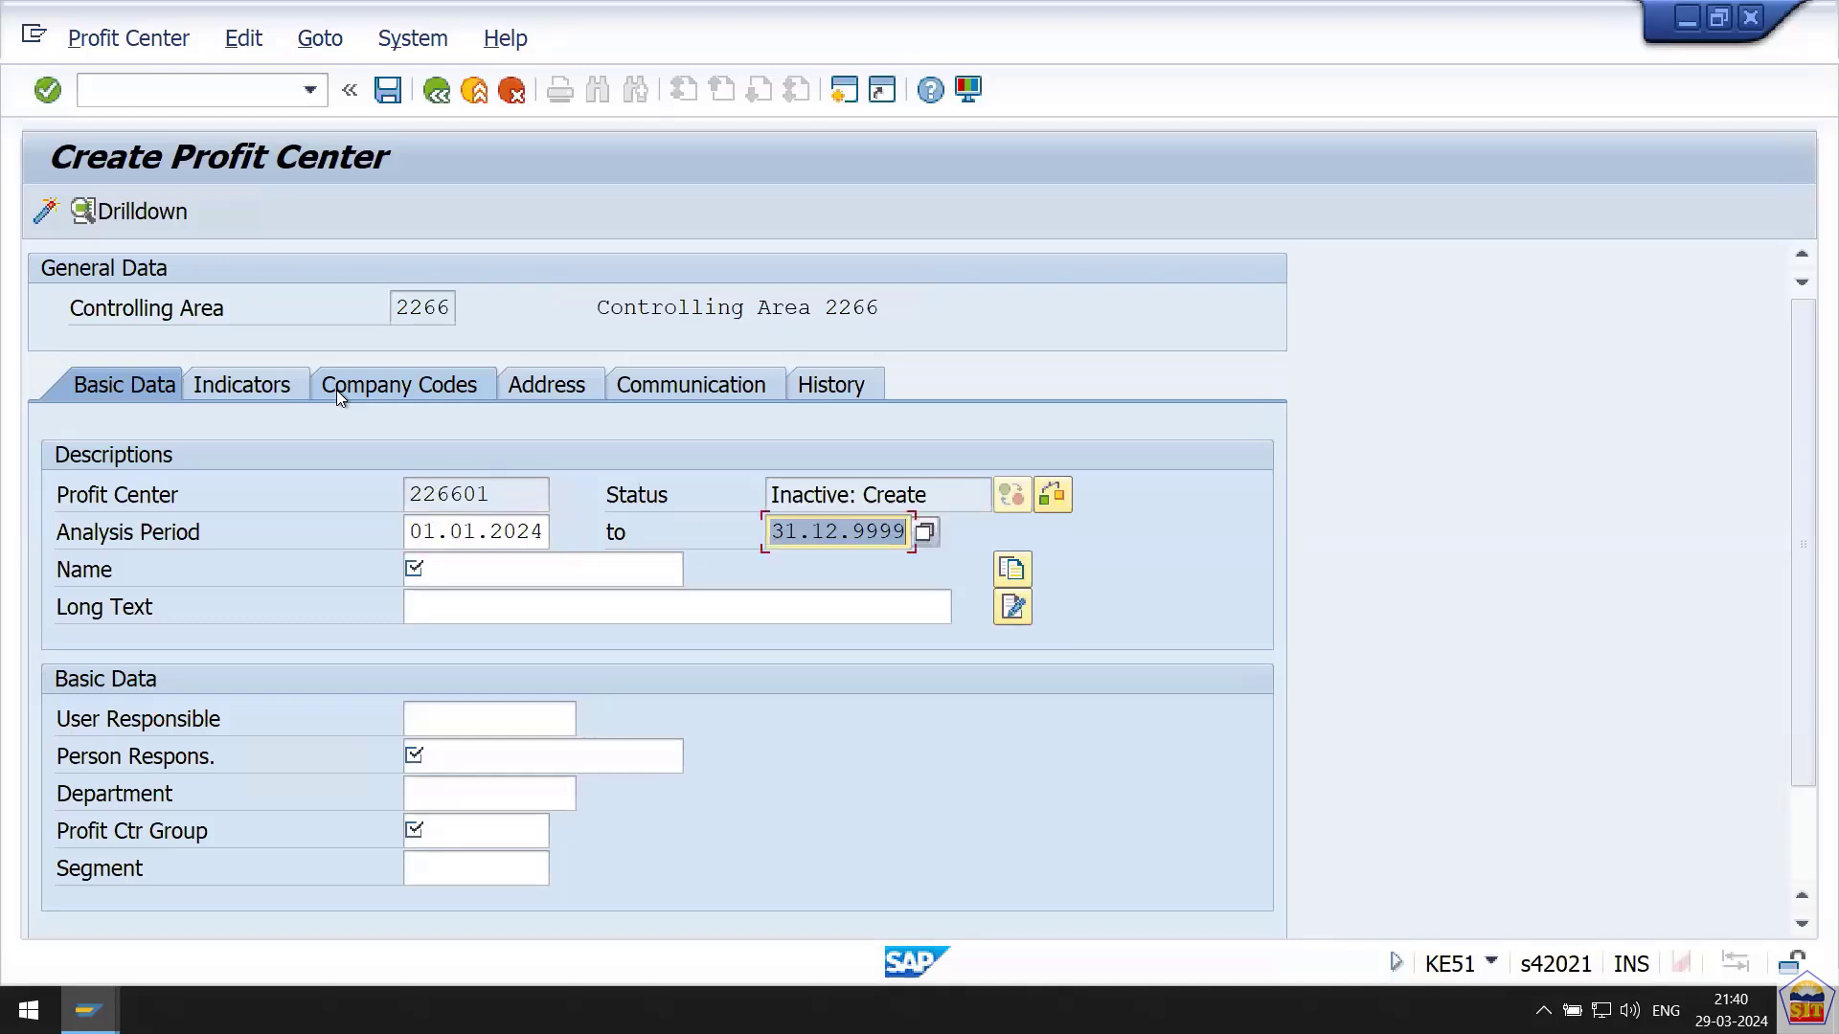
key(shift+Tab)
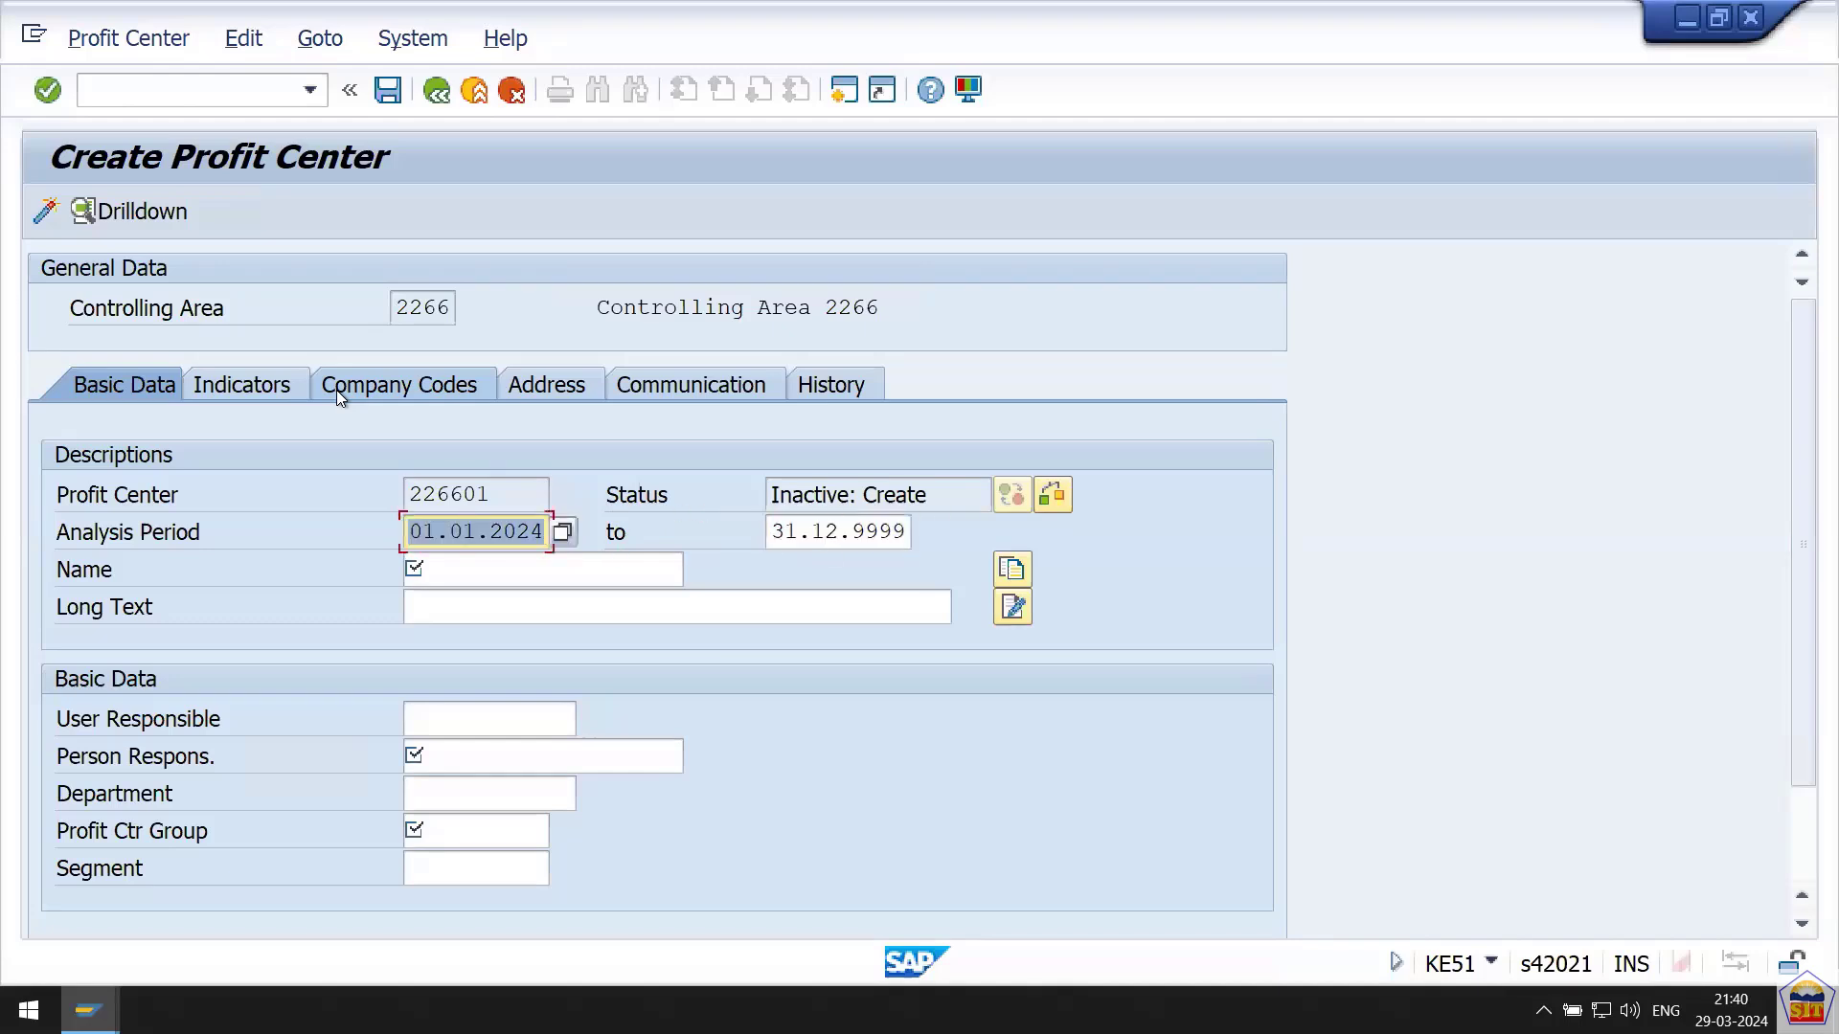
text(01.01.)
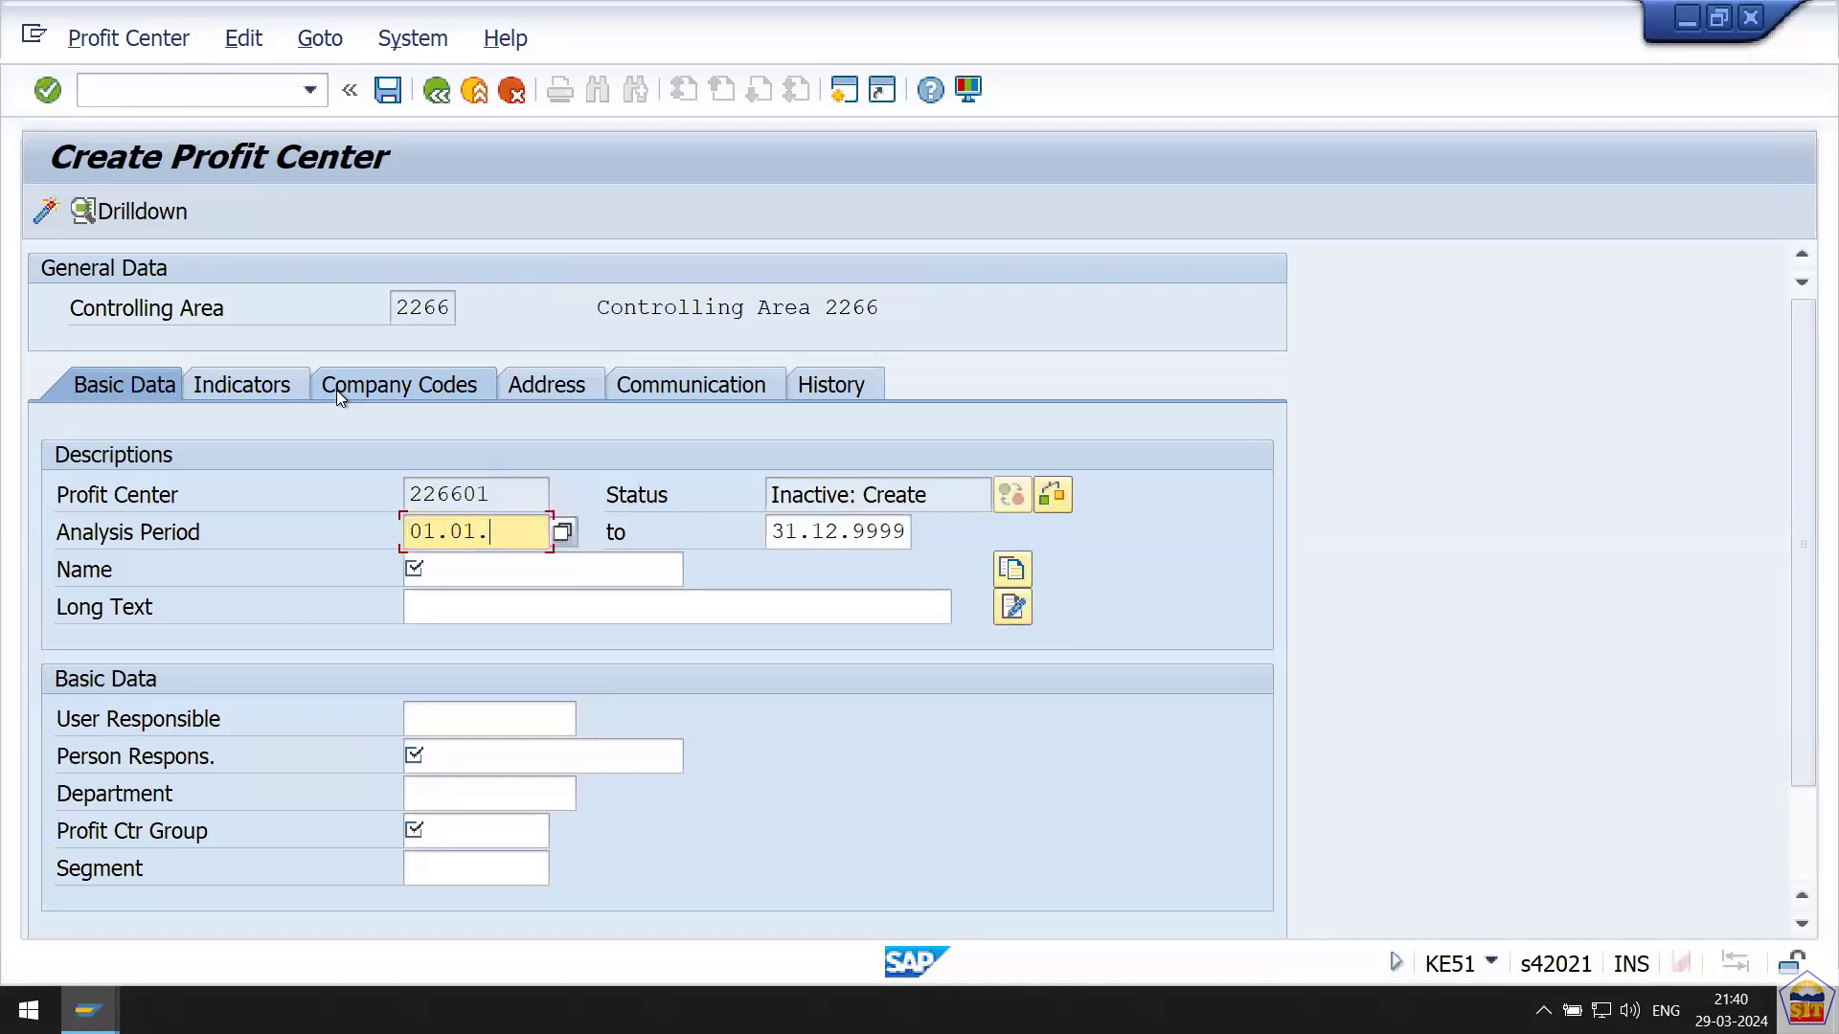
key(Down)
key(Tab)
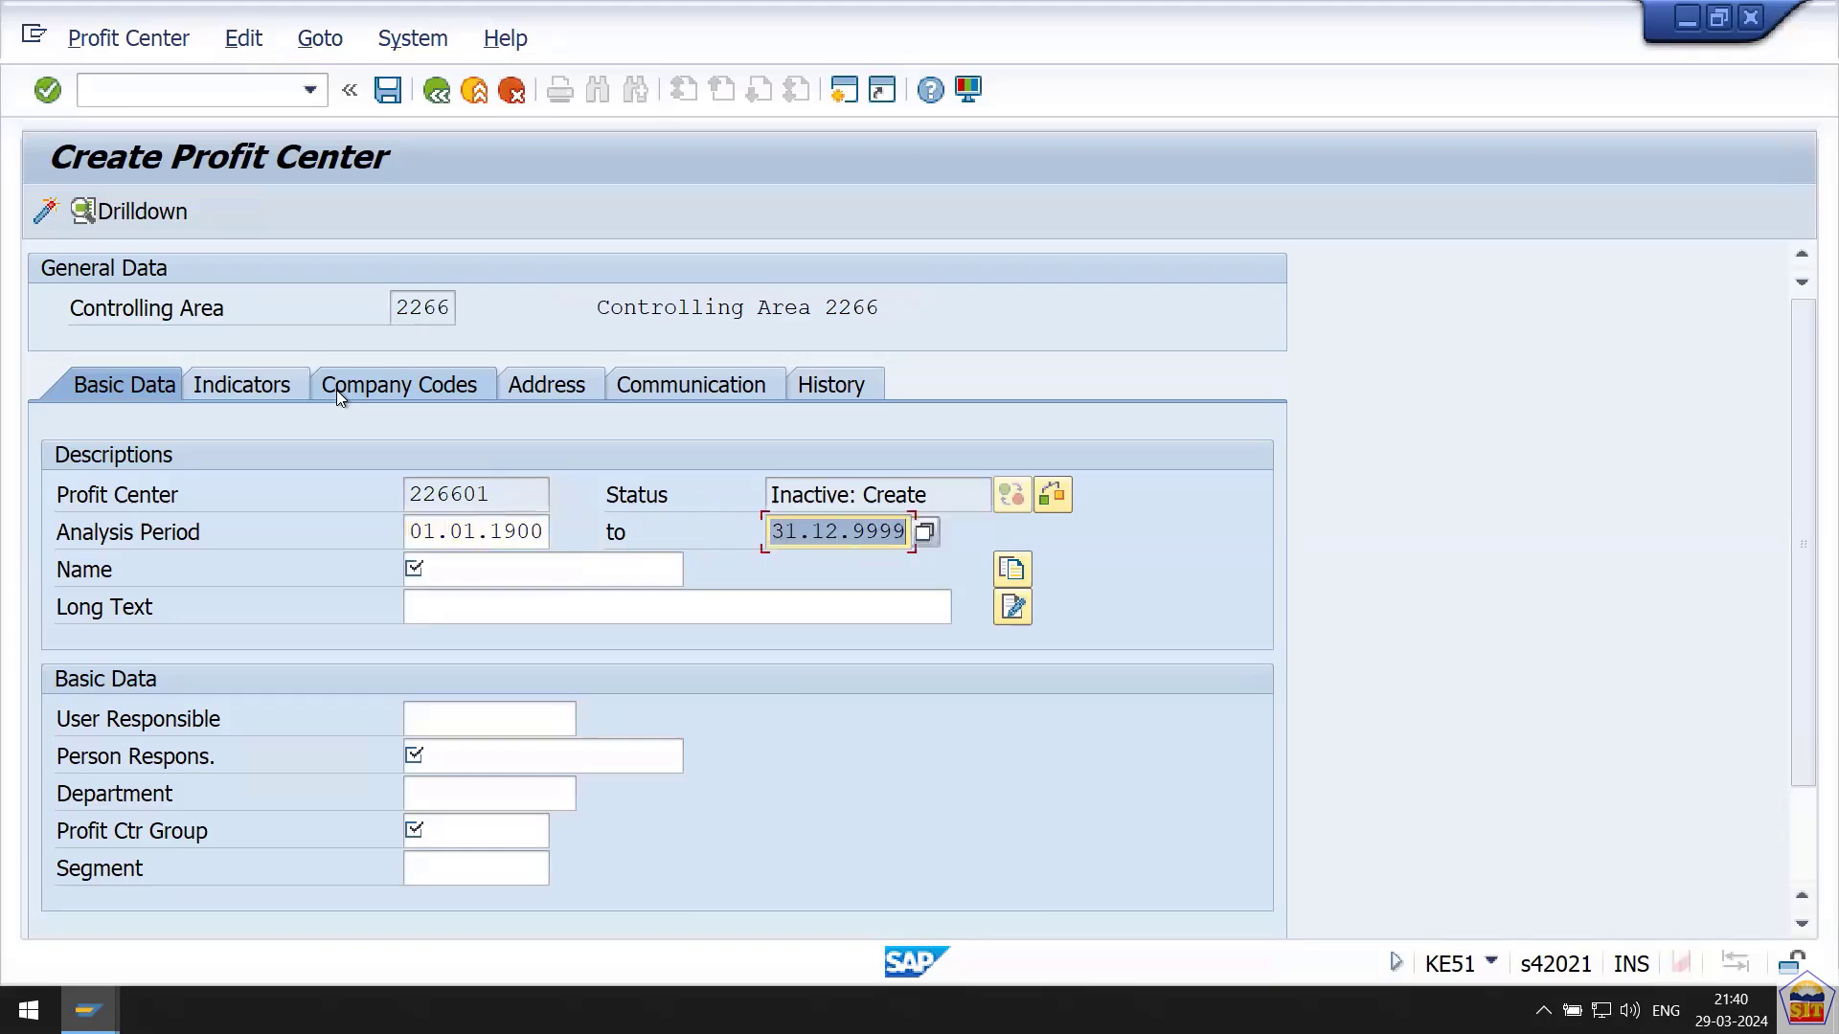
Enter Profit Center PlantA as the name and Profit Center Plant A as the long text for profit center 226601.
key(Tab)
key(BackSpace)
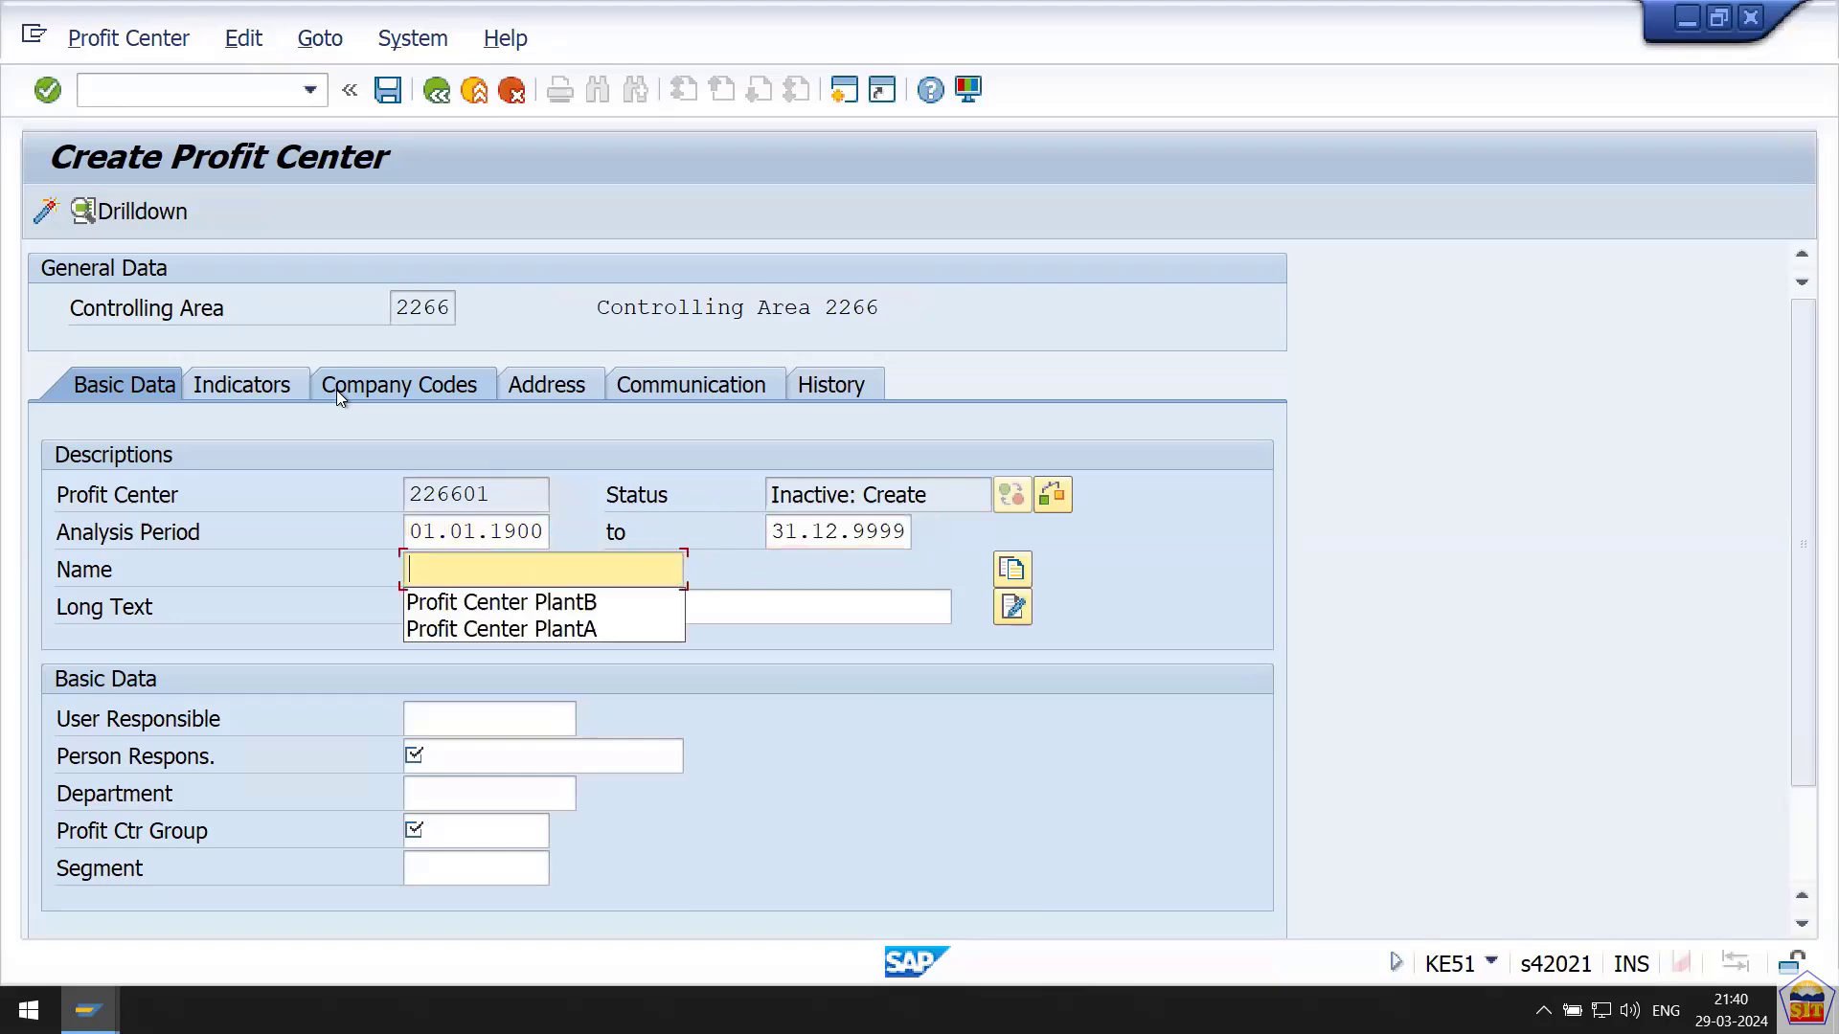
key(Down)
key(Down)
key(Tab)
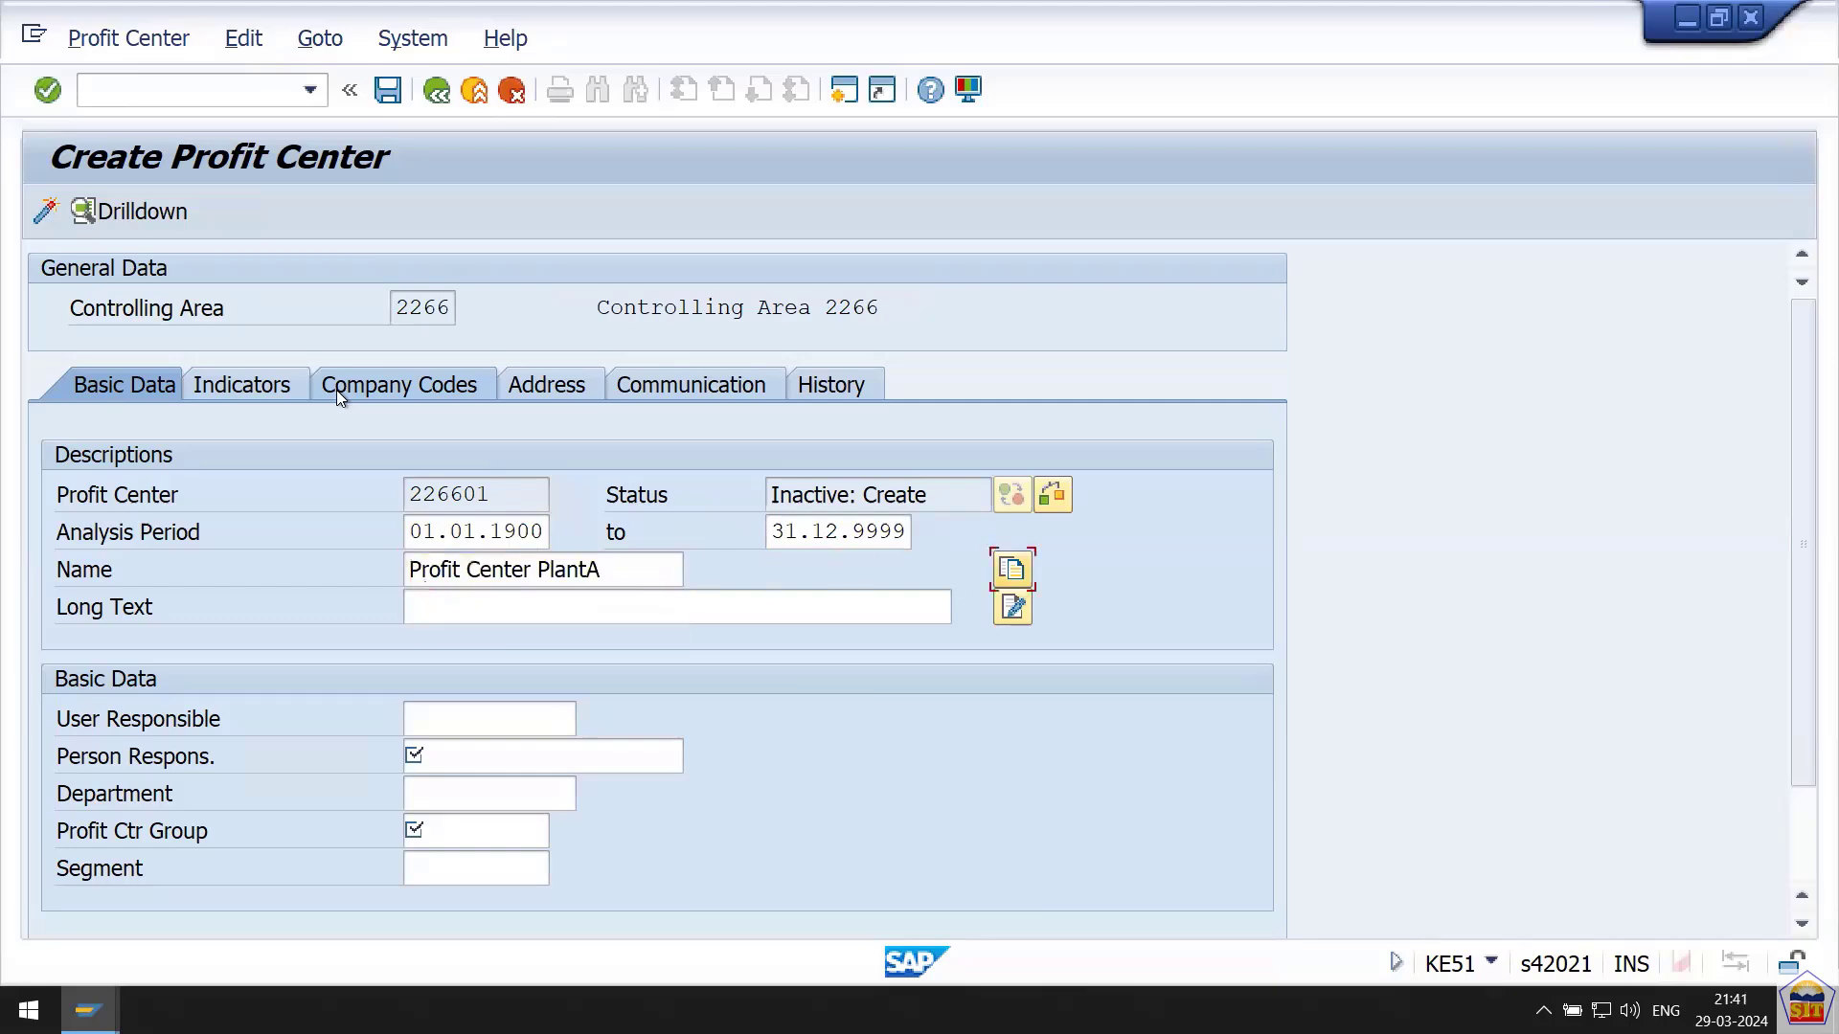
key(Tab)
key(BackSpace)
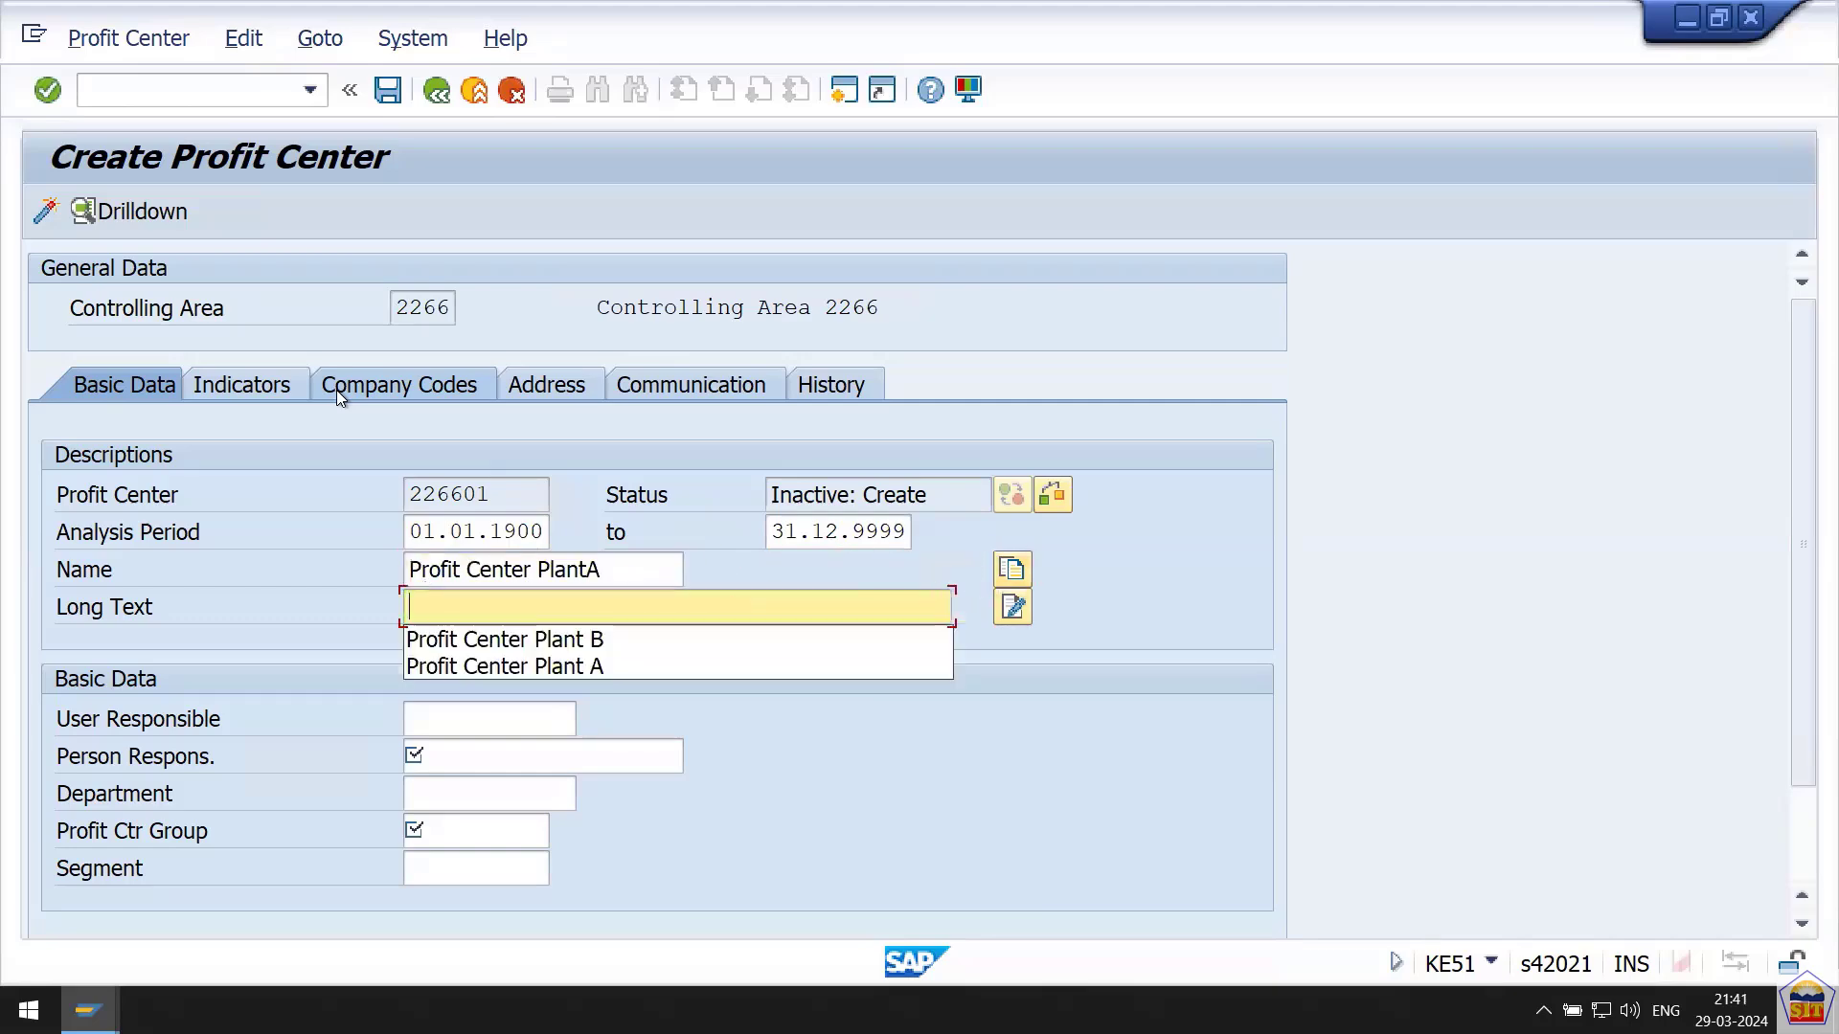
key(Down)
key(Down)
key(Tab)
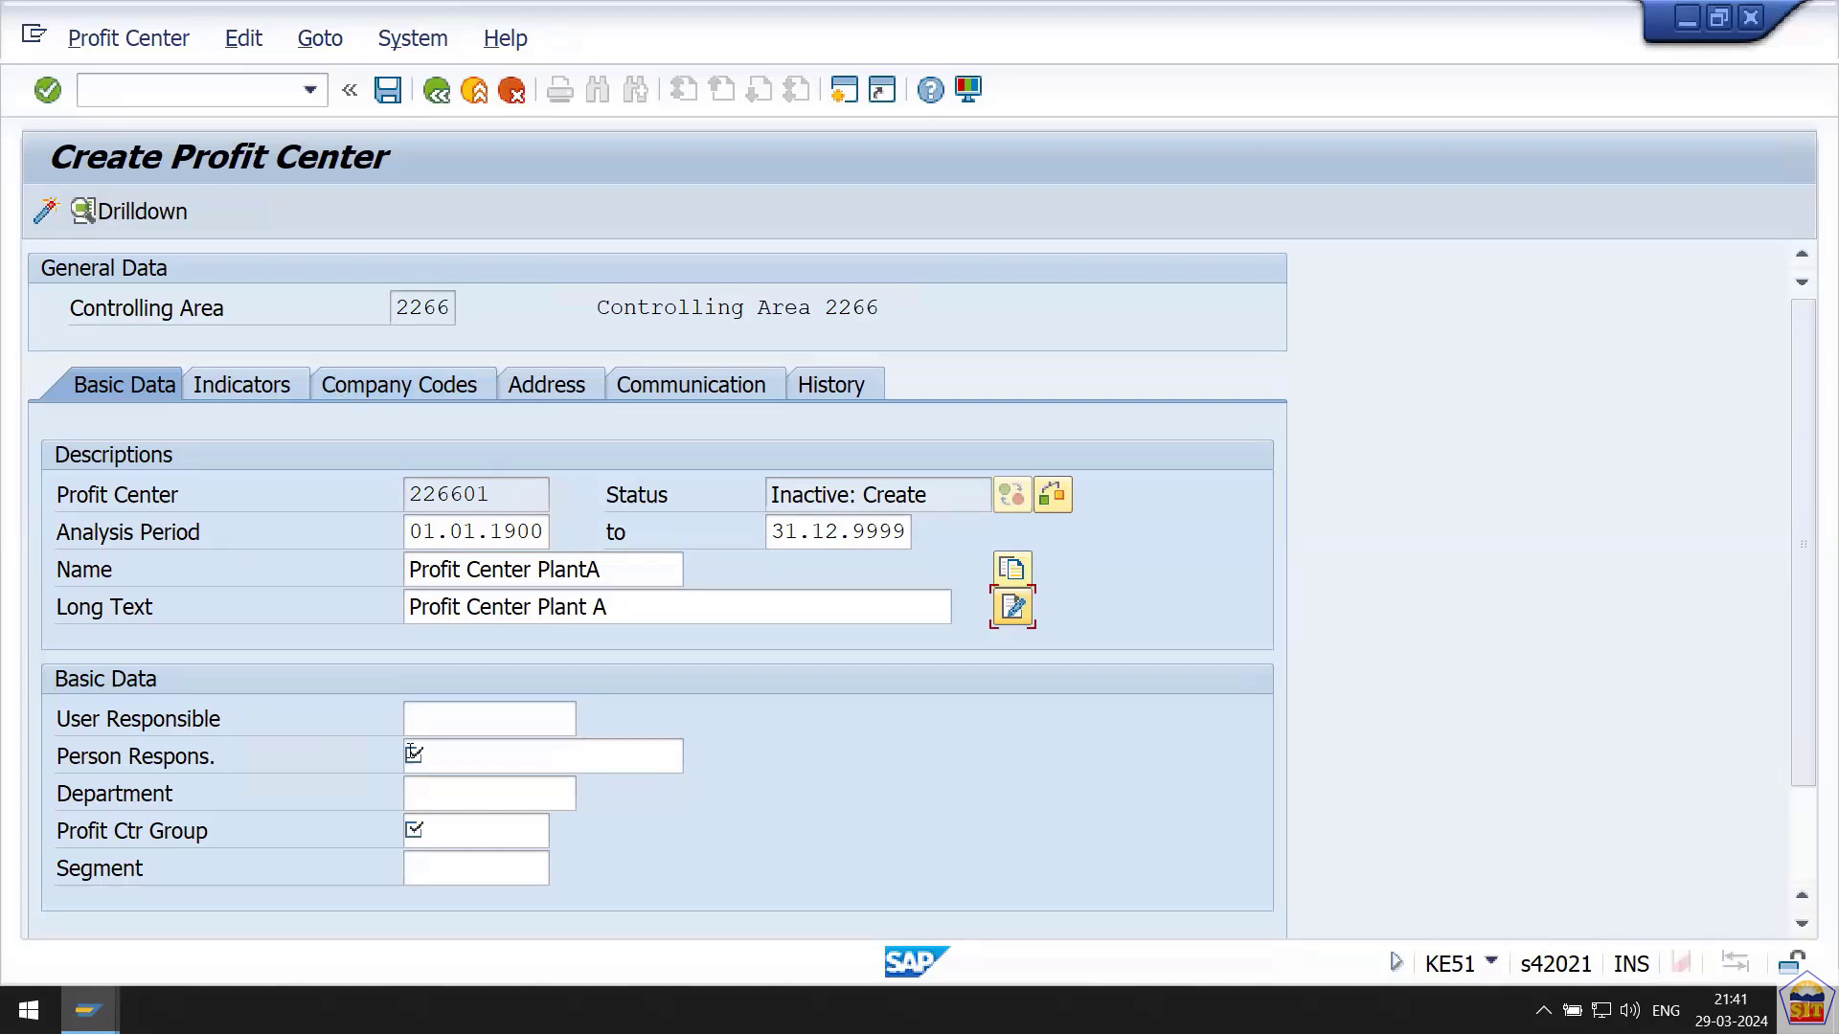
Fill in the person responsible for profit center 226601 with the second of the previously used names.
click(486, 751)
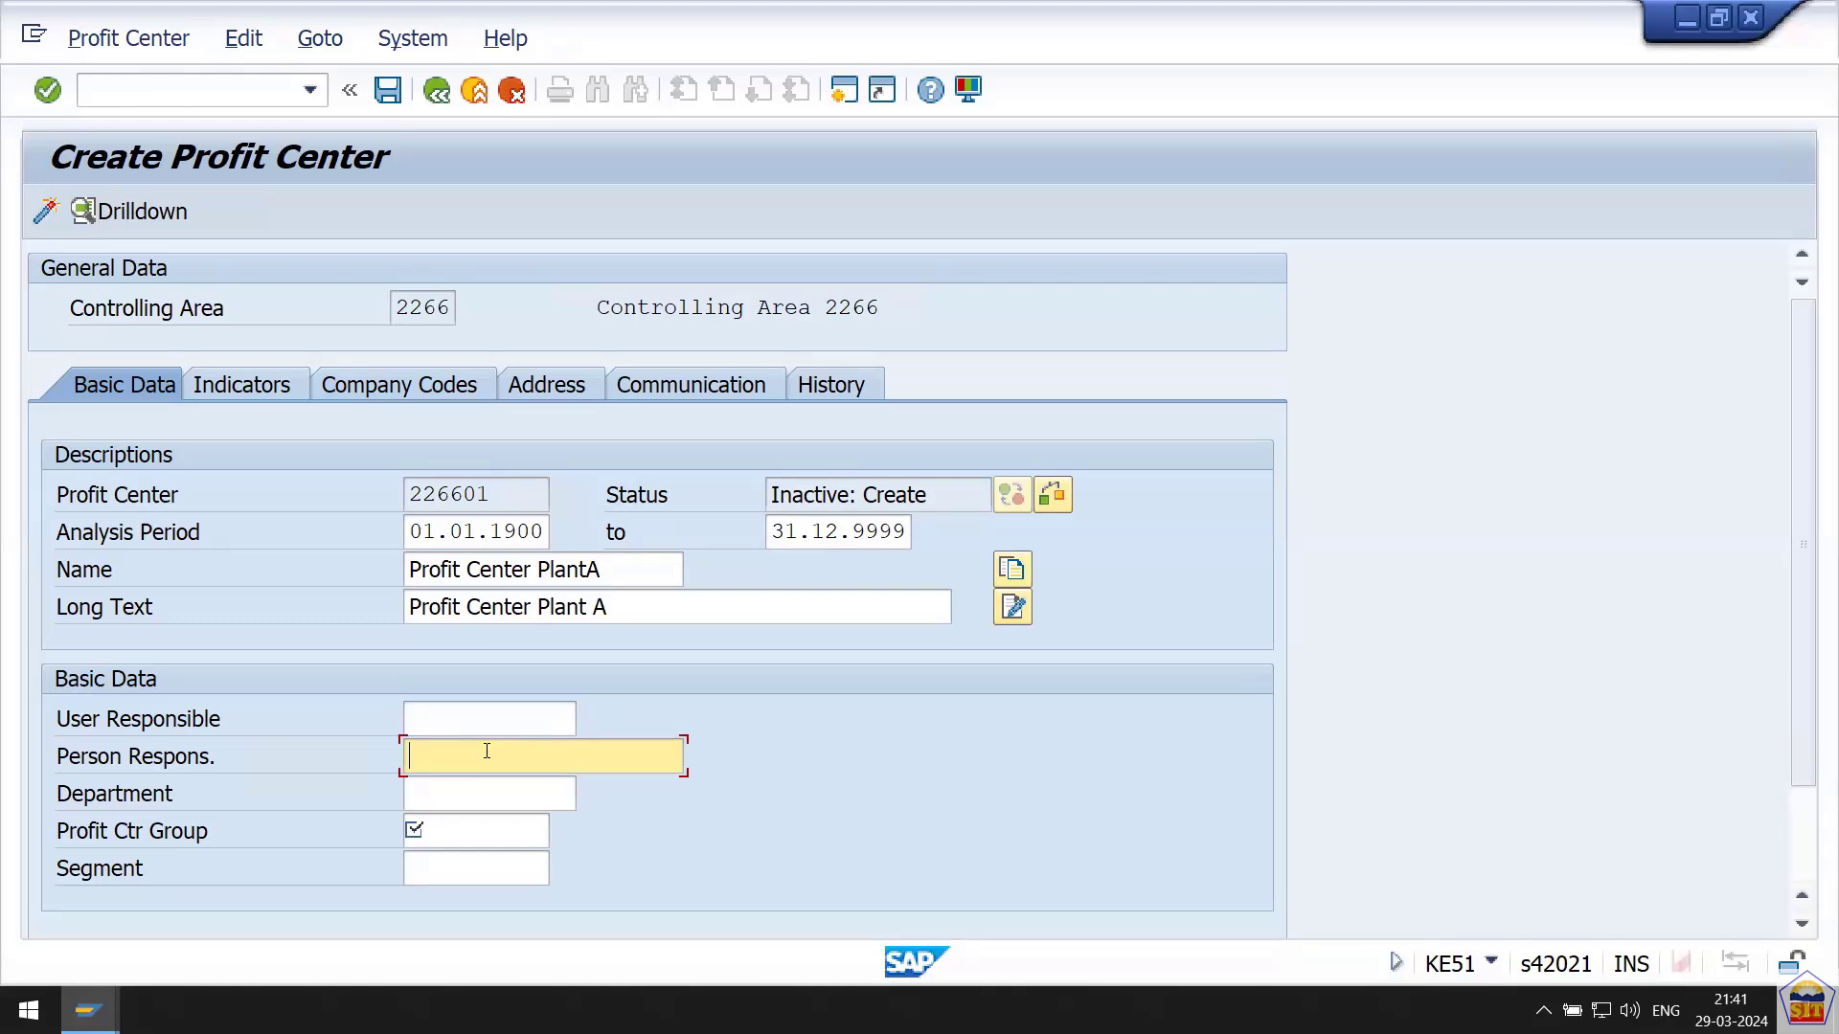
click(487, 750)
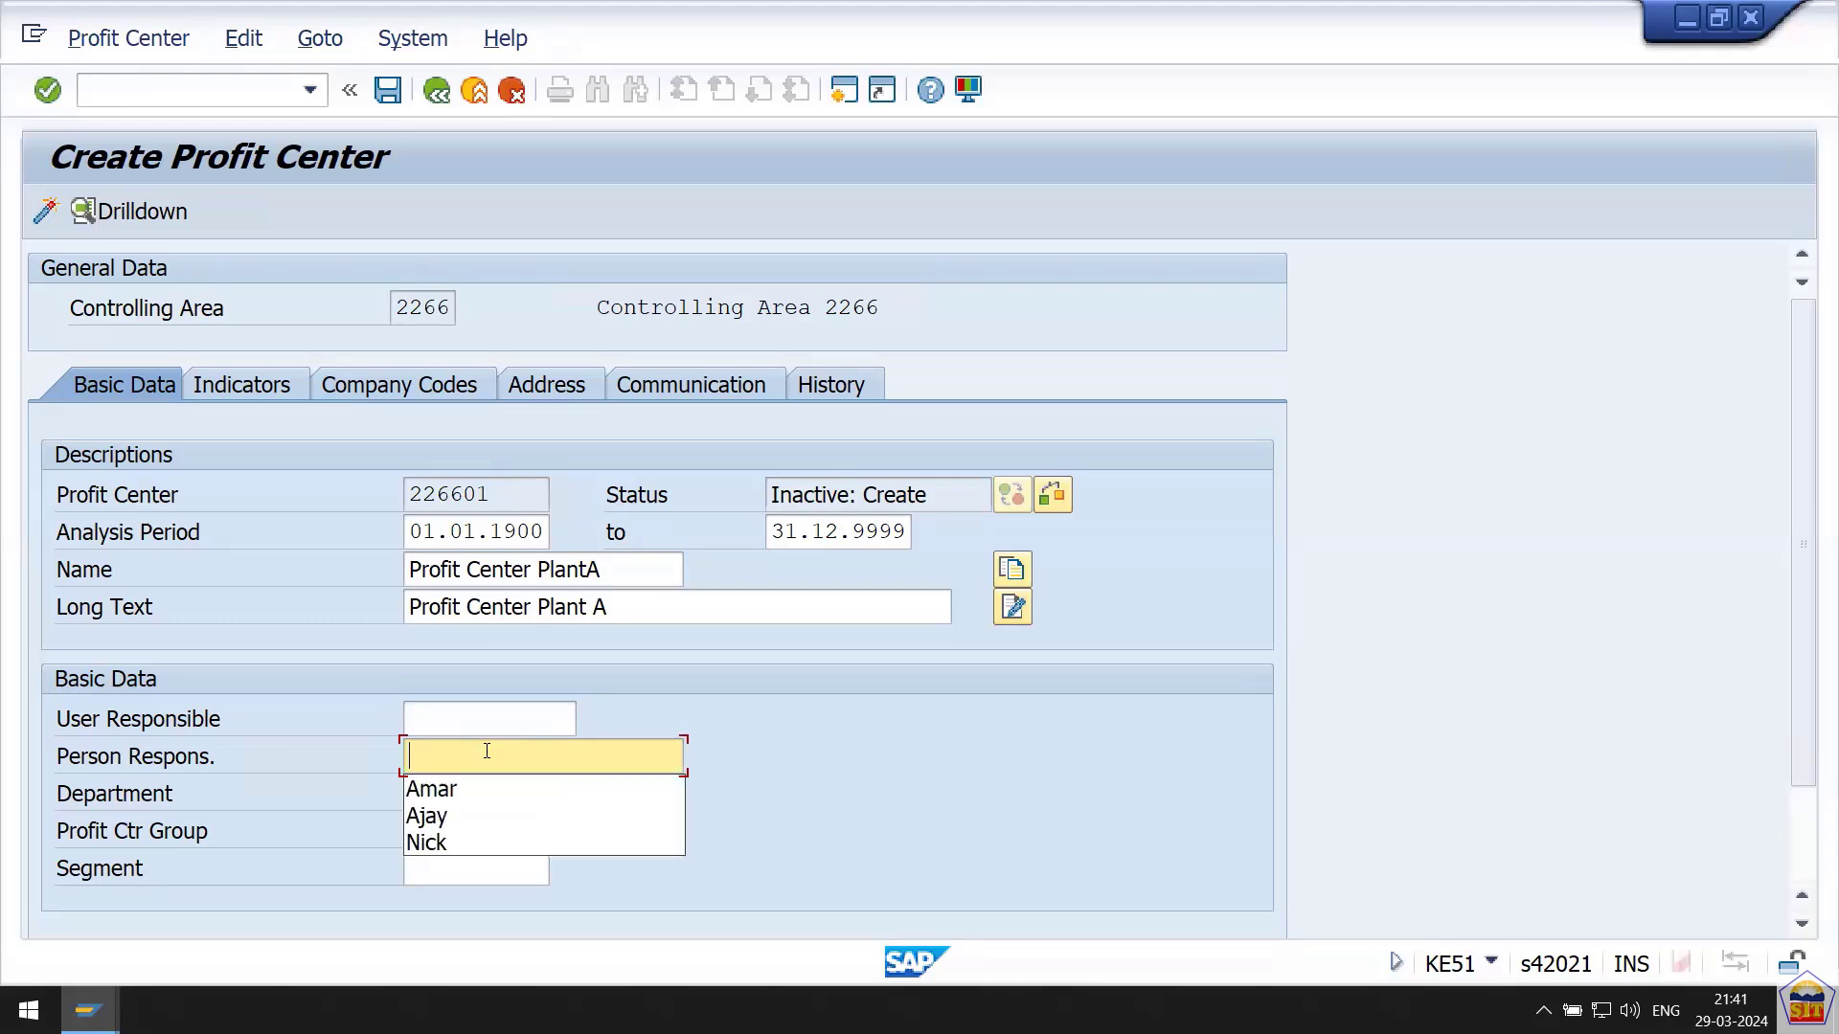
key(Down)
key(Down)
key(Tab)
key(Tab)
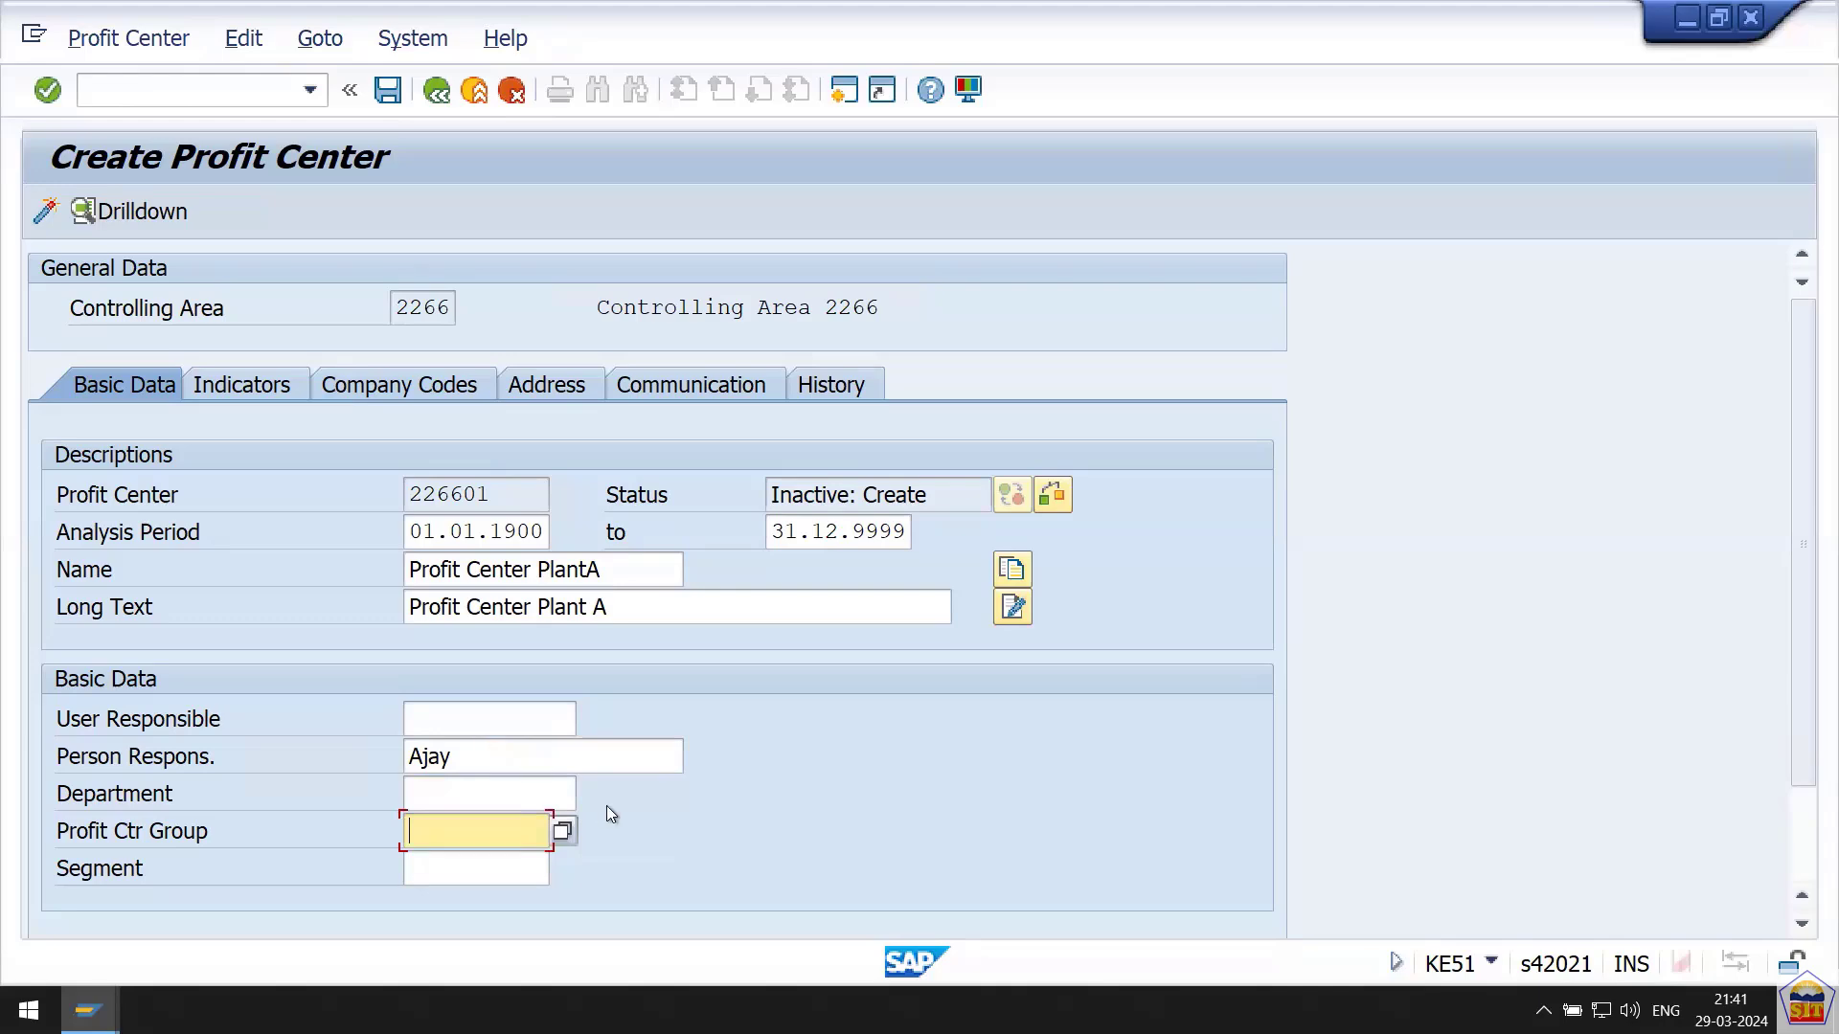
Assign profit center 226601 to profit center group PCTR_2266 and activate it.
key(Down)
key(Down)
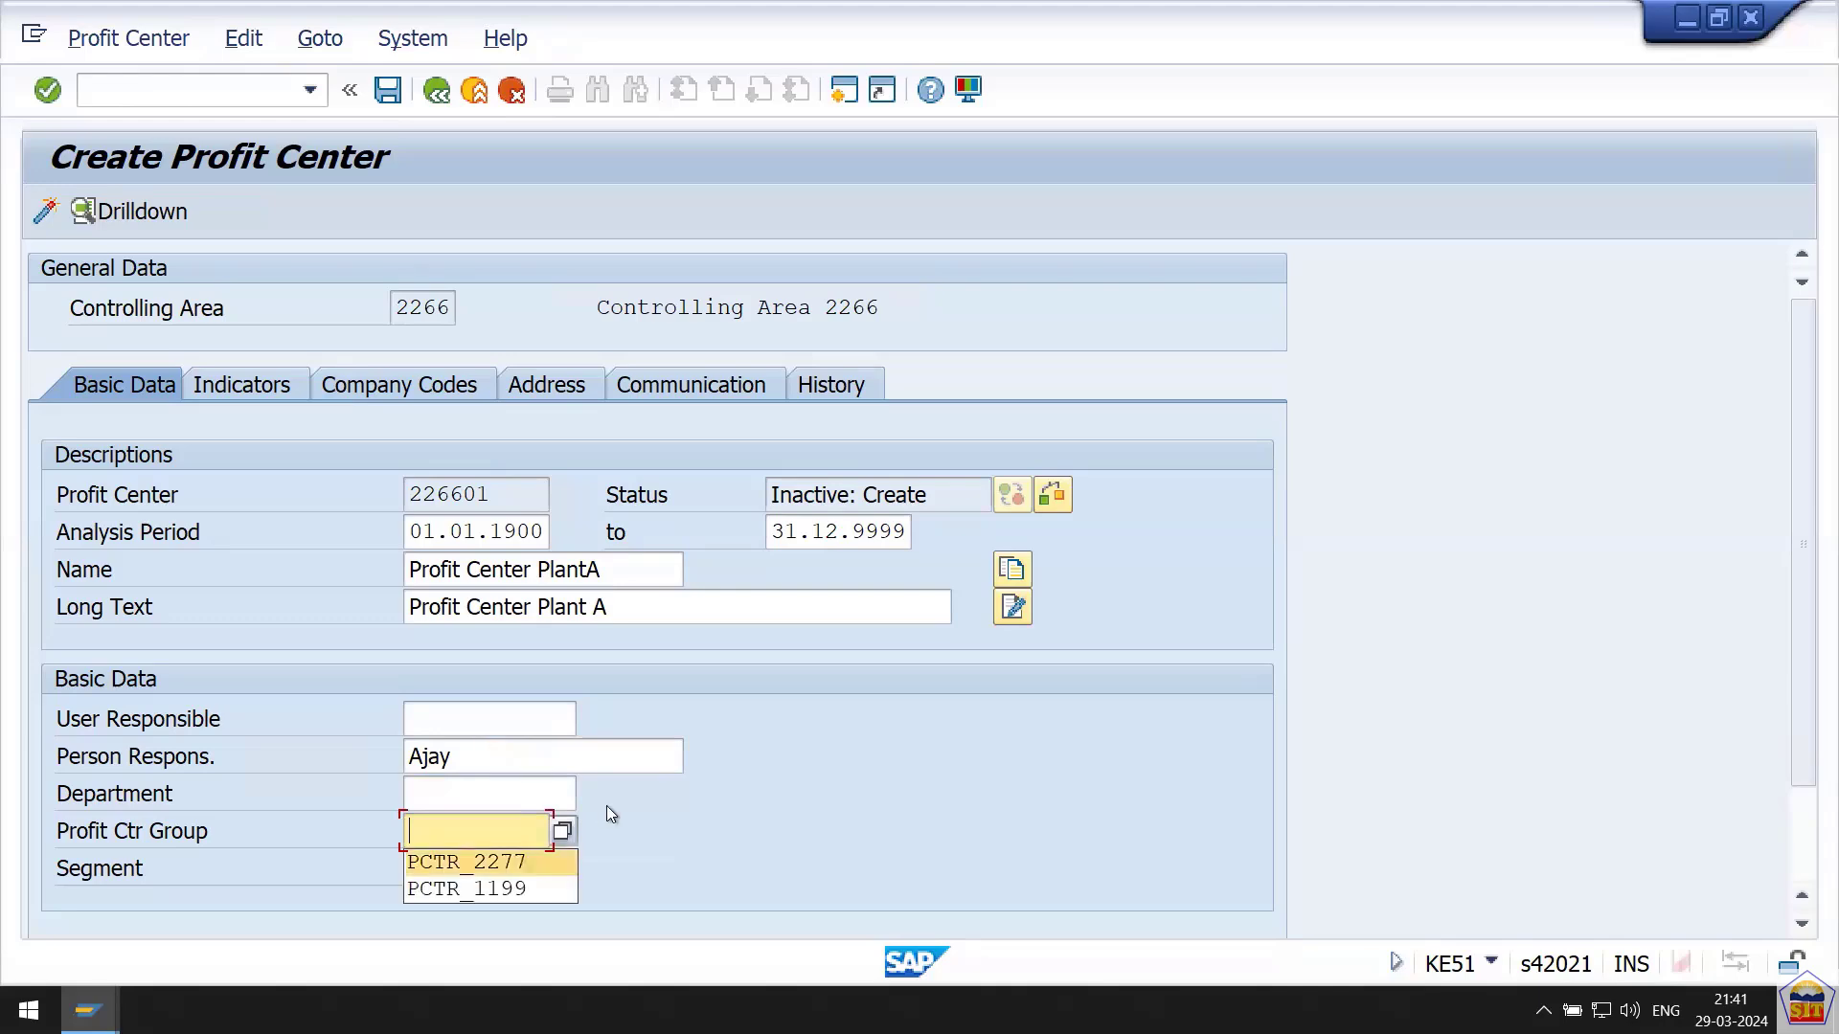
click(563, 831)
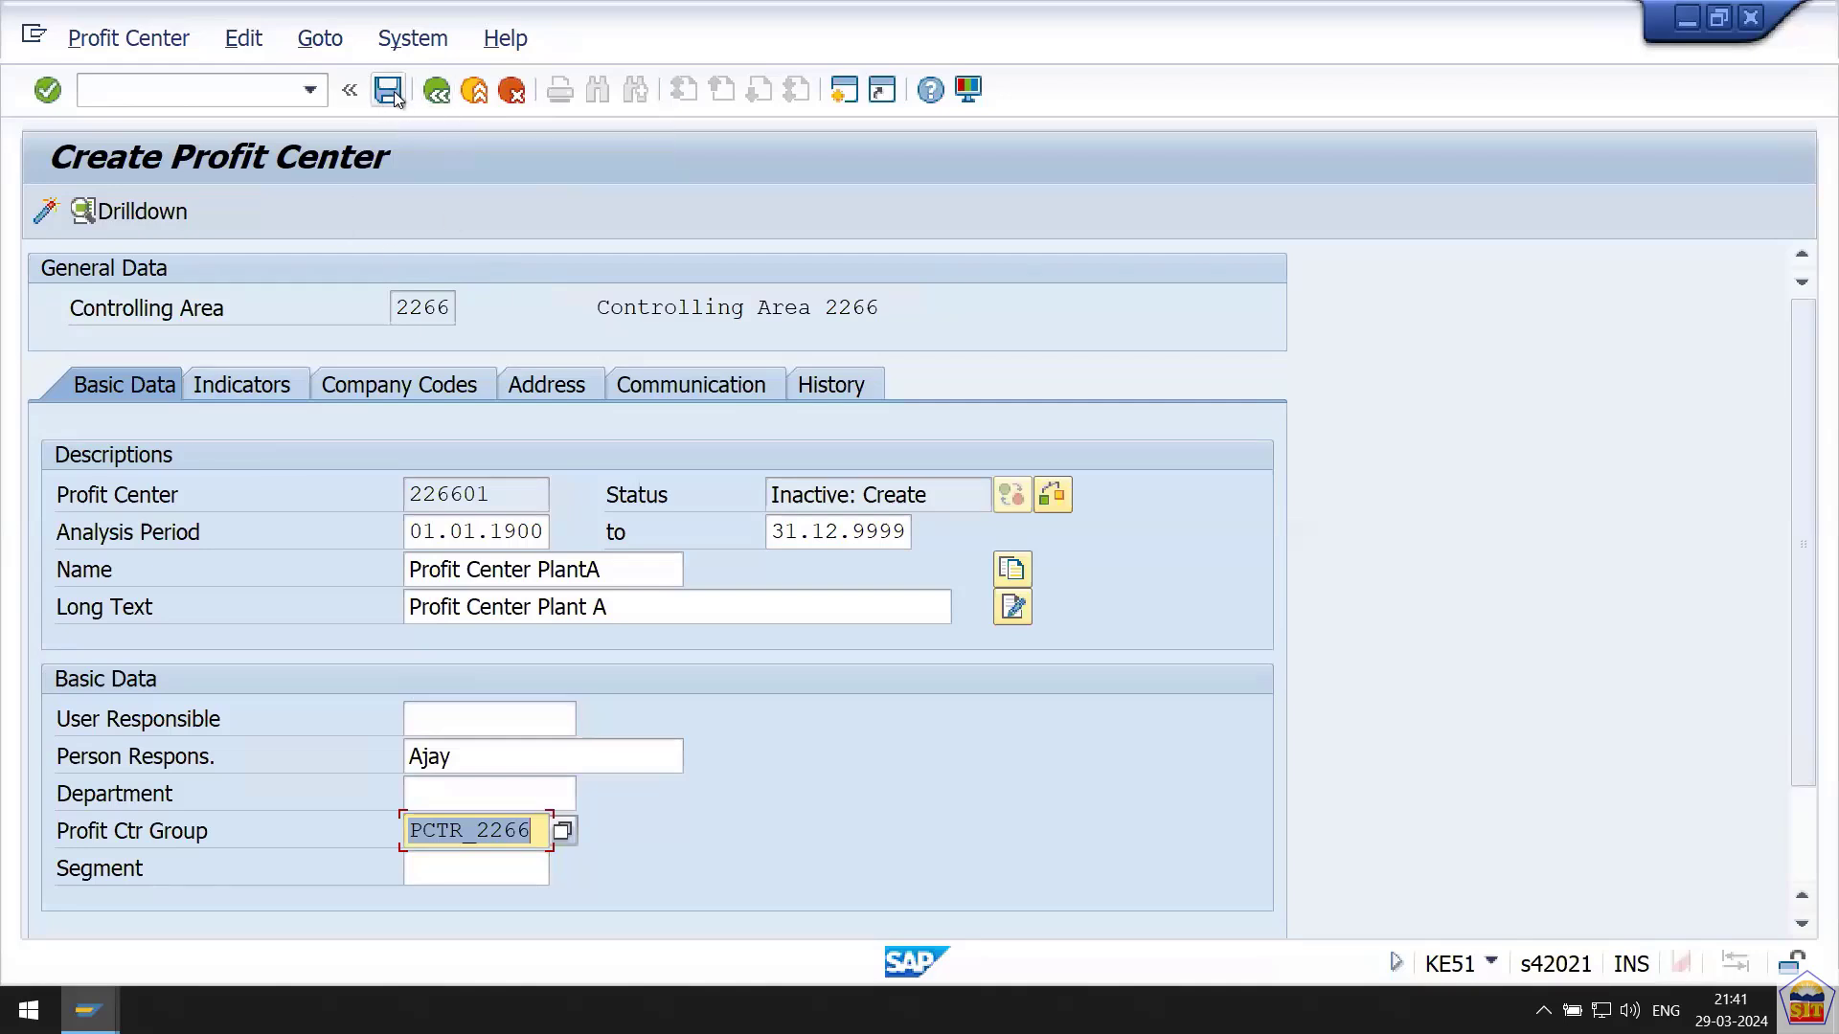
click(46, 215)
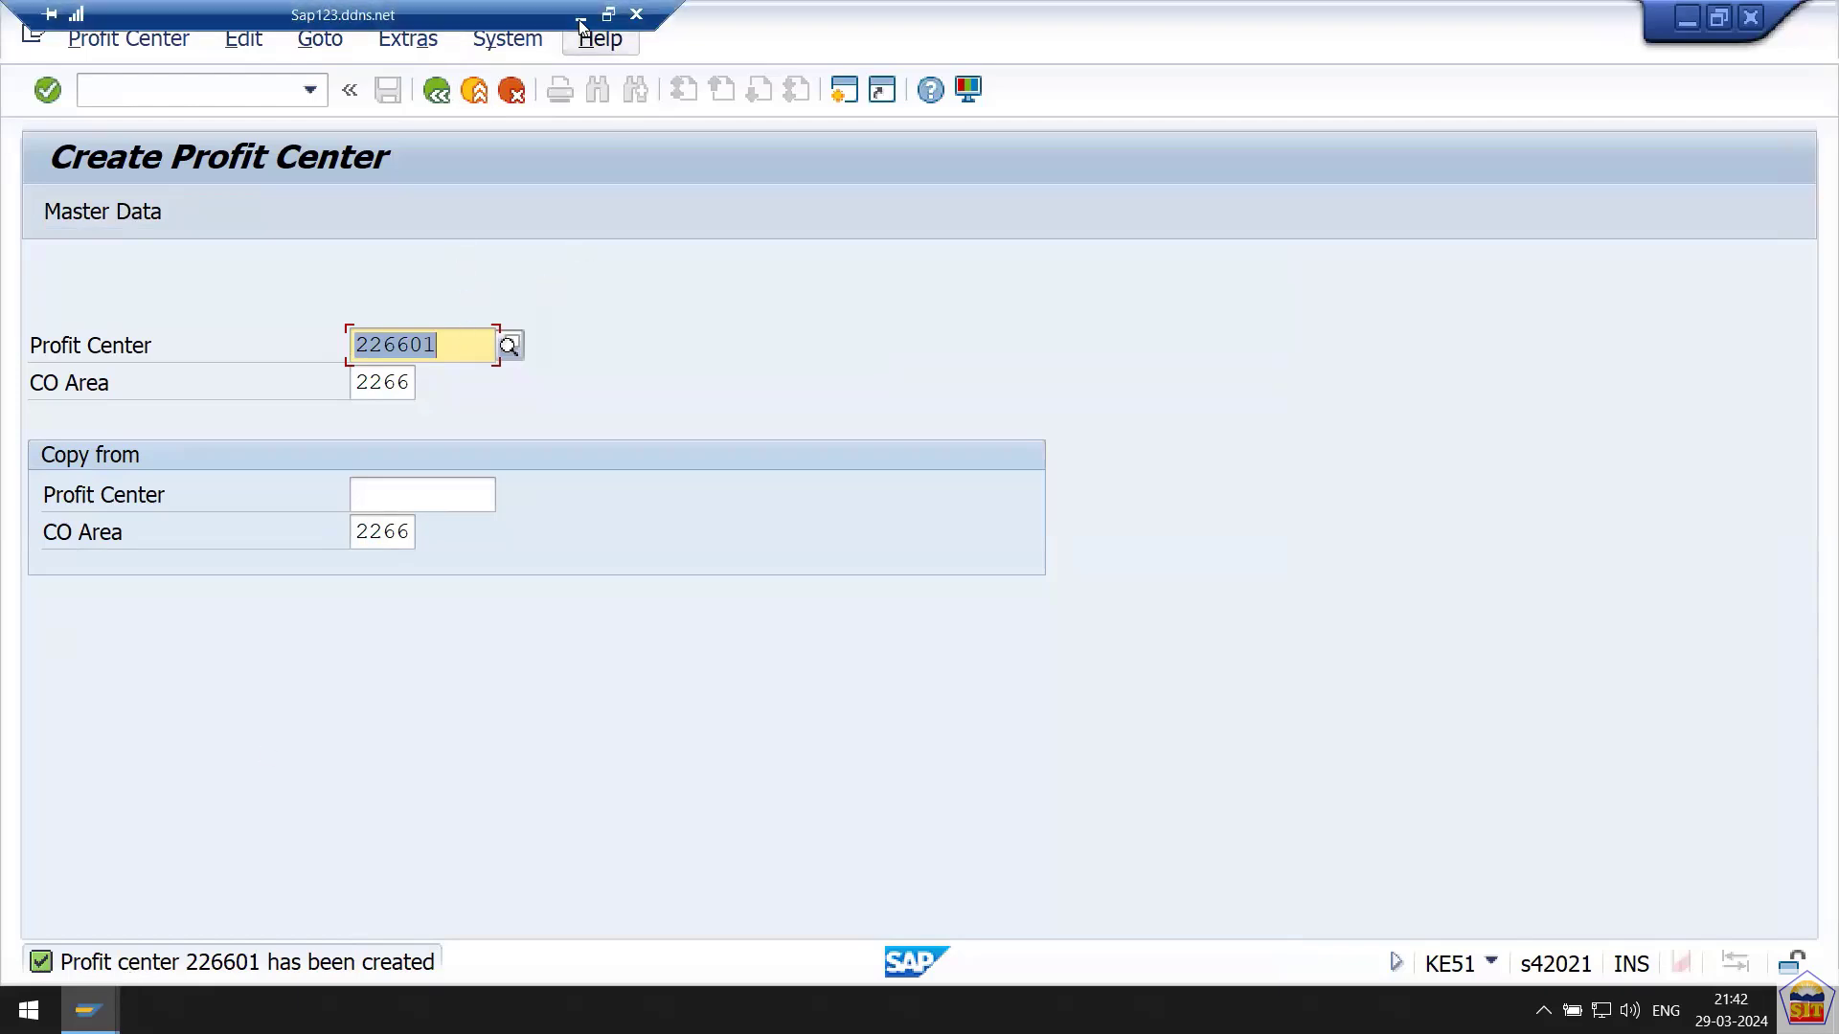
Enter profit center 226602 with profit center 226601 of controlling area 2266 as copy reference and open its master data.
click(456, 345)
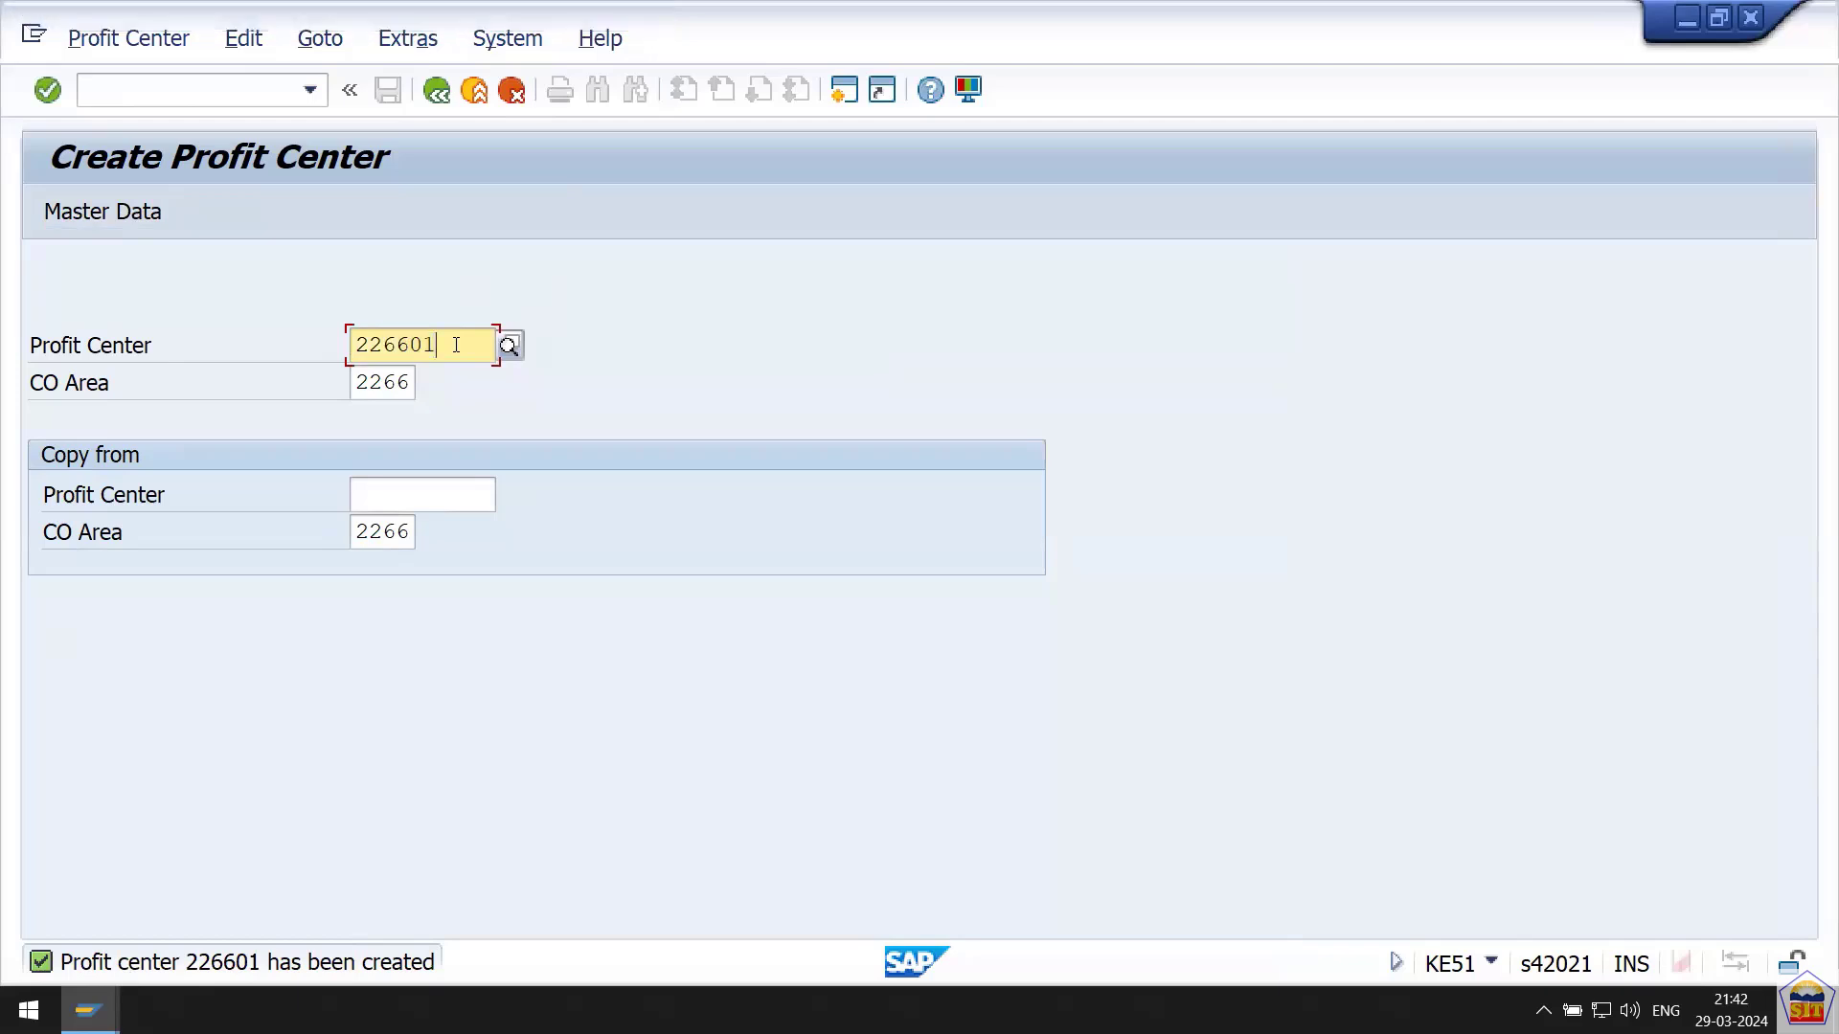
key(BackSpace)
text(2)
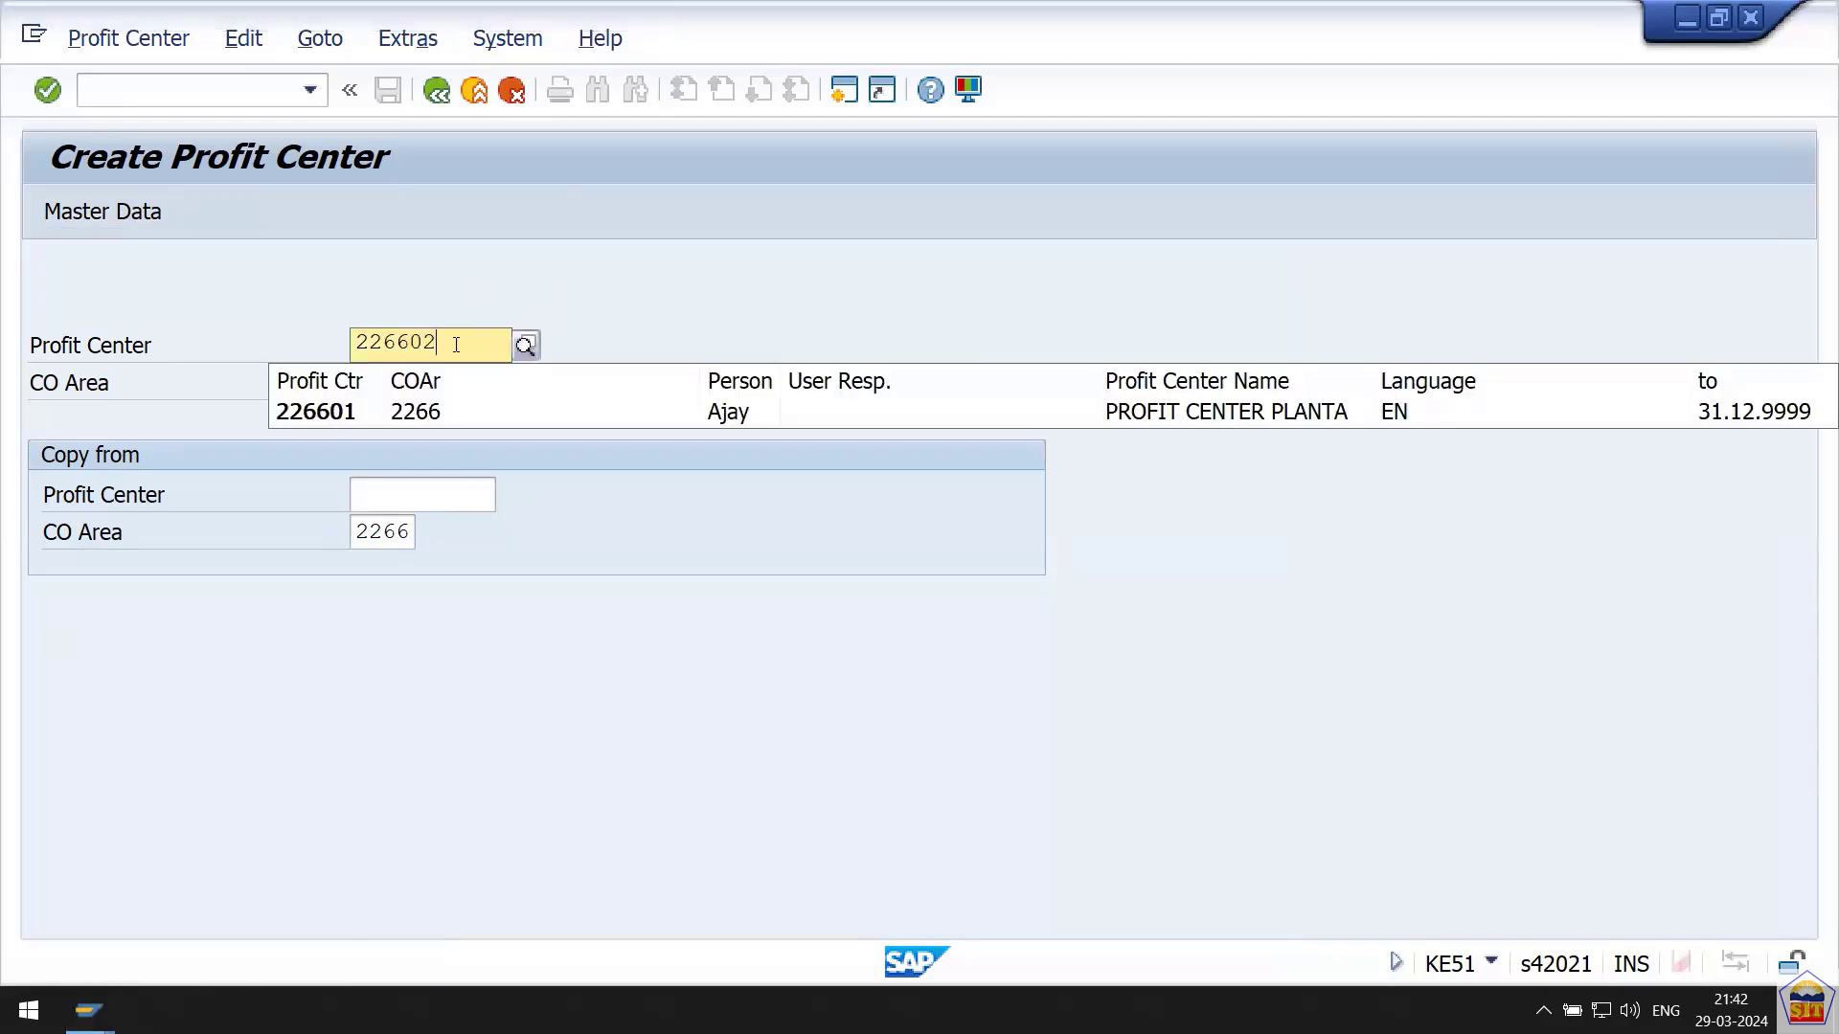
key(Tab)
key(Tab)
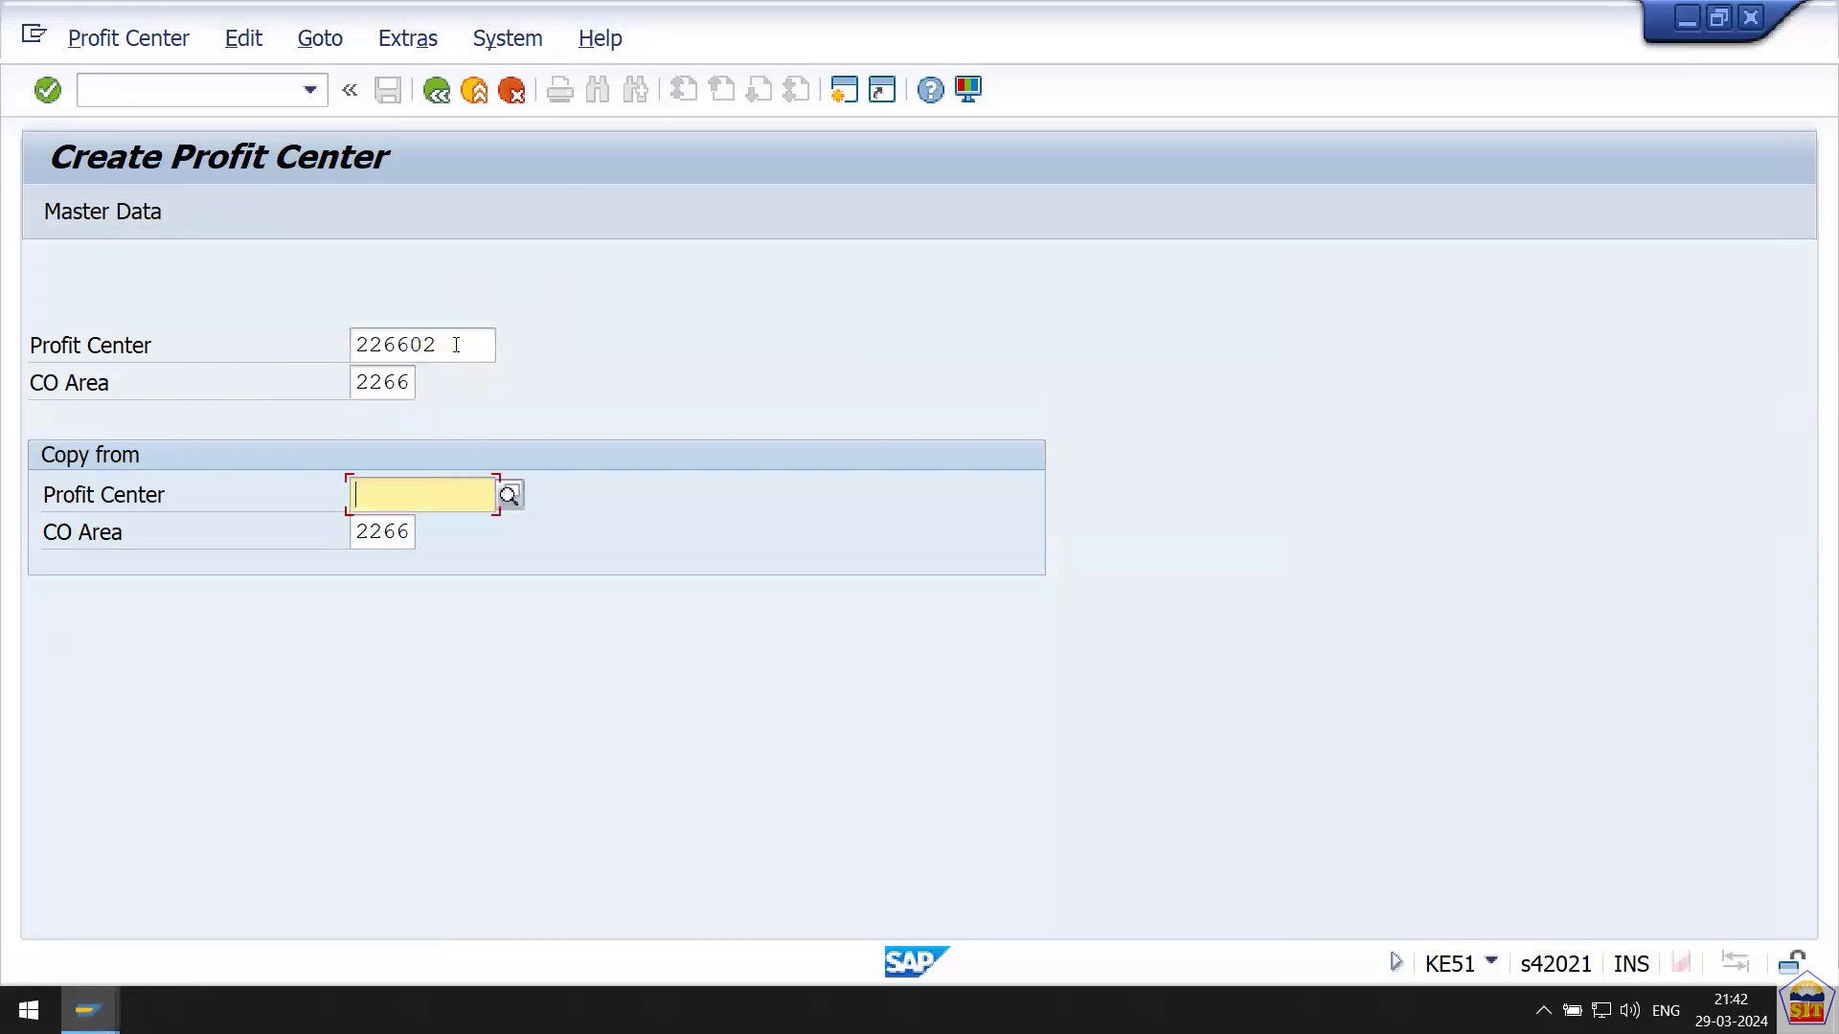
text(2266)
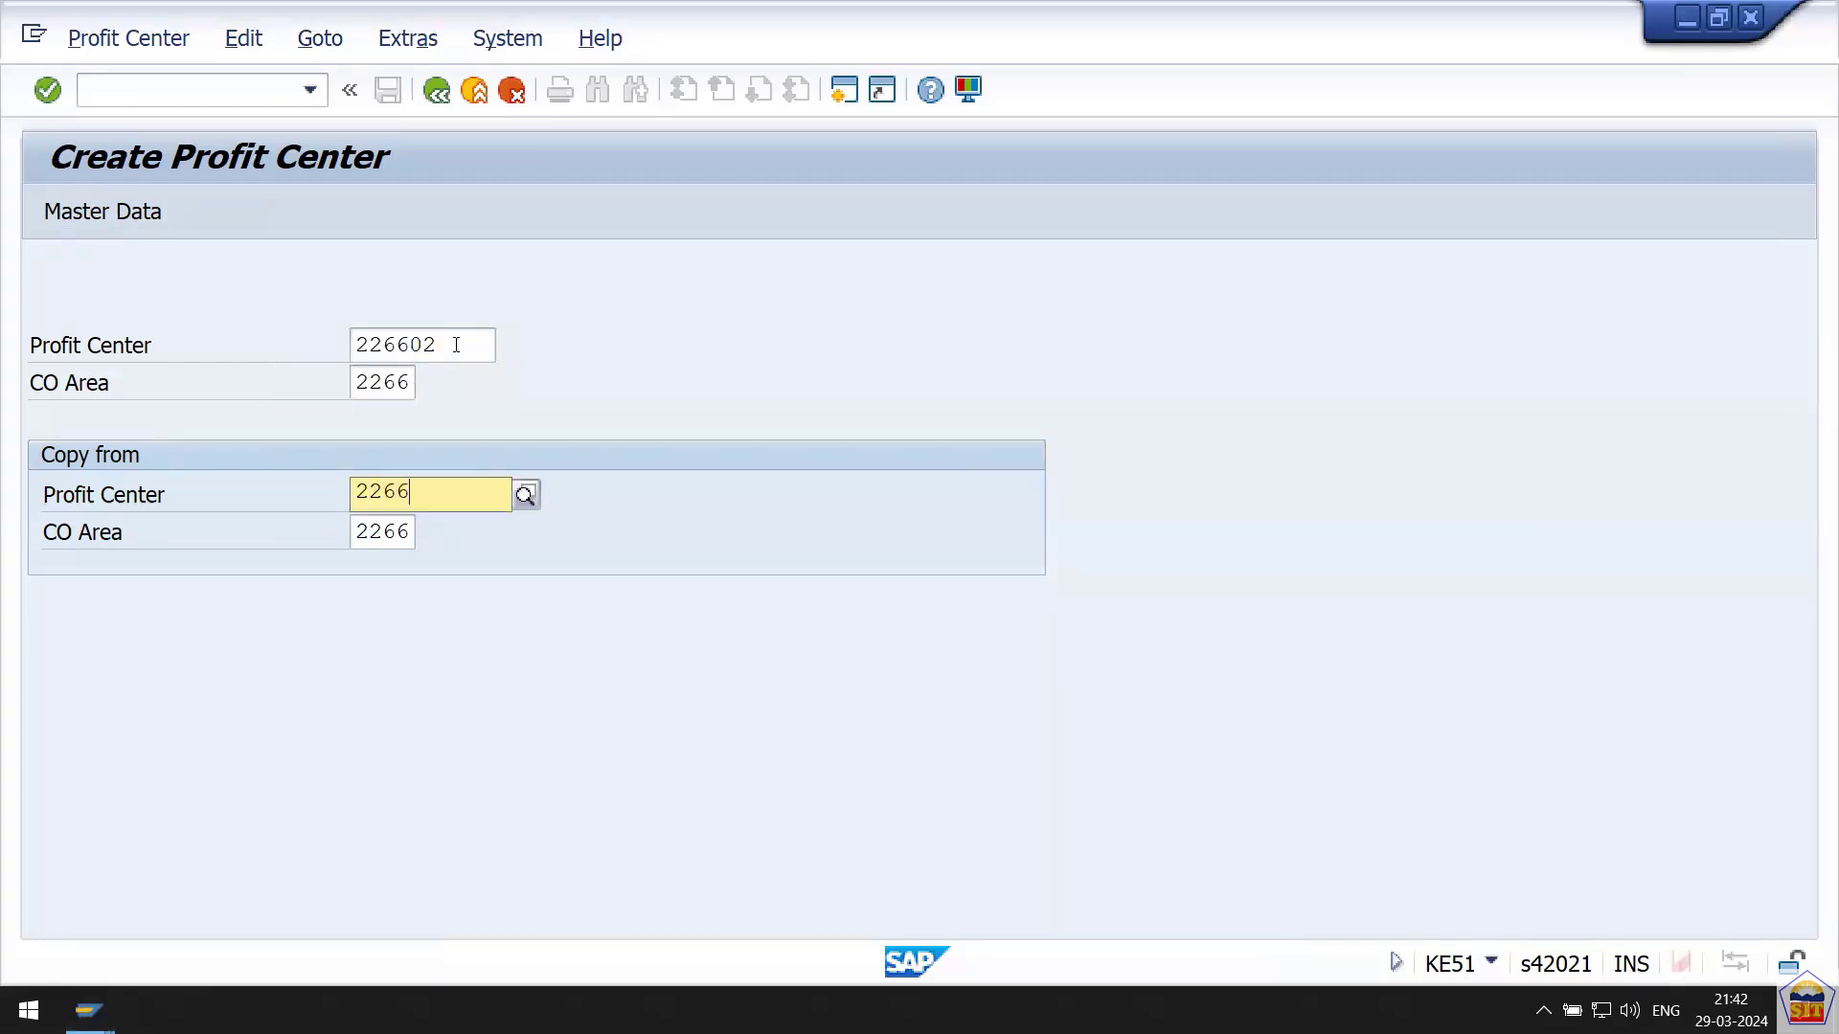
text(01)
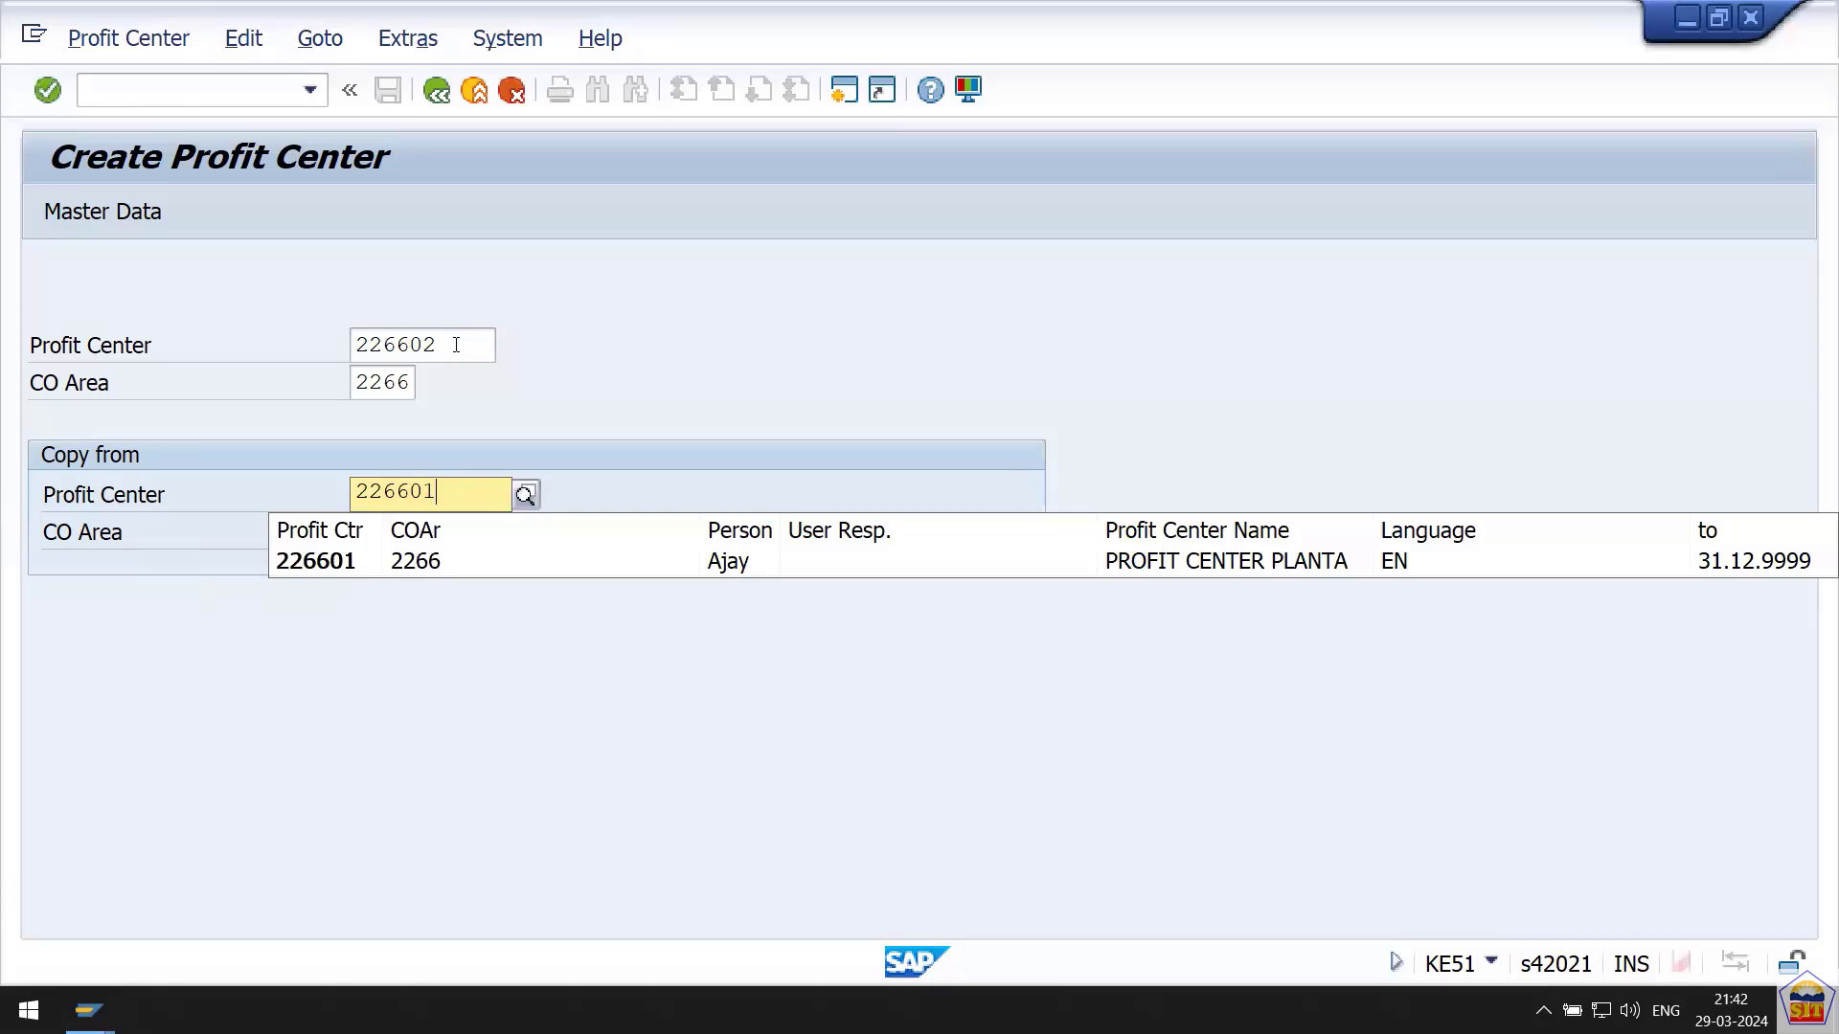
key(Down)
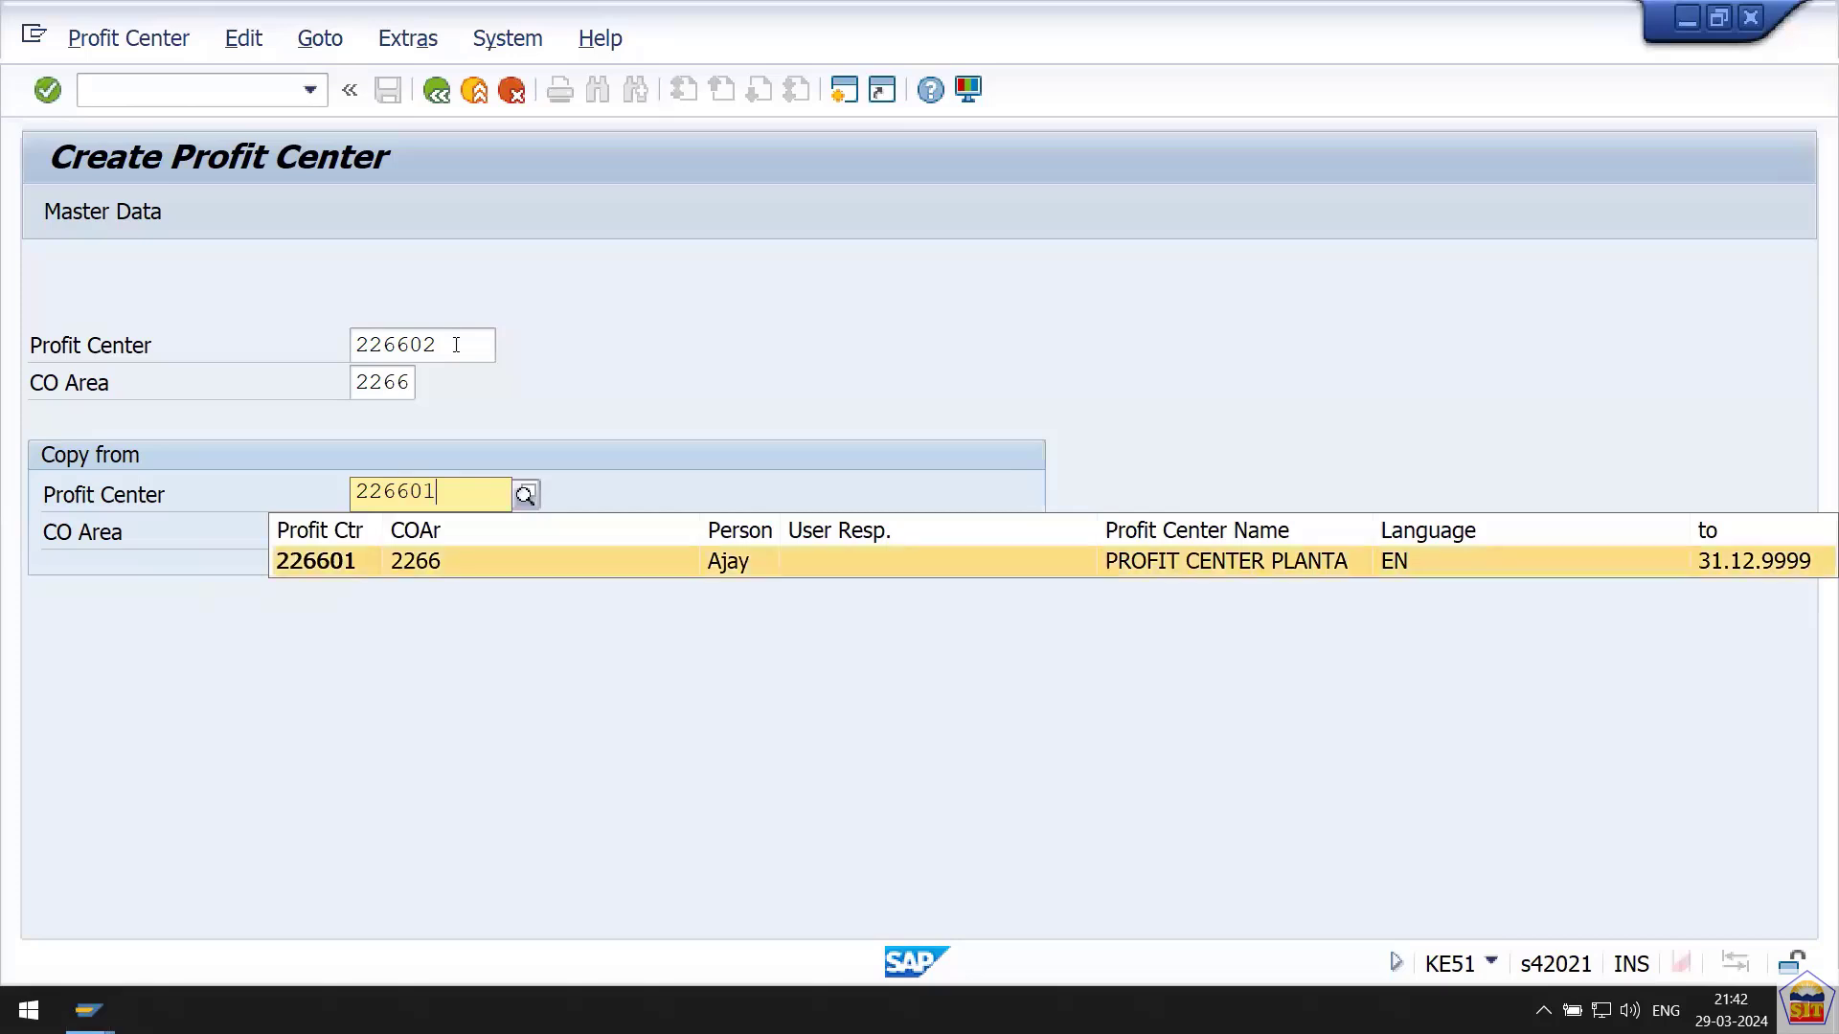
key(Return)
key(Return)
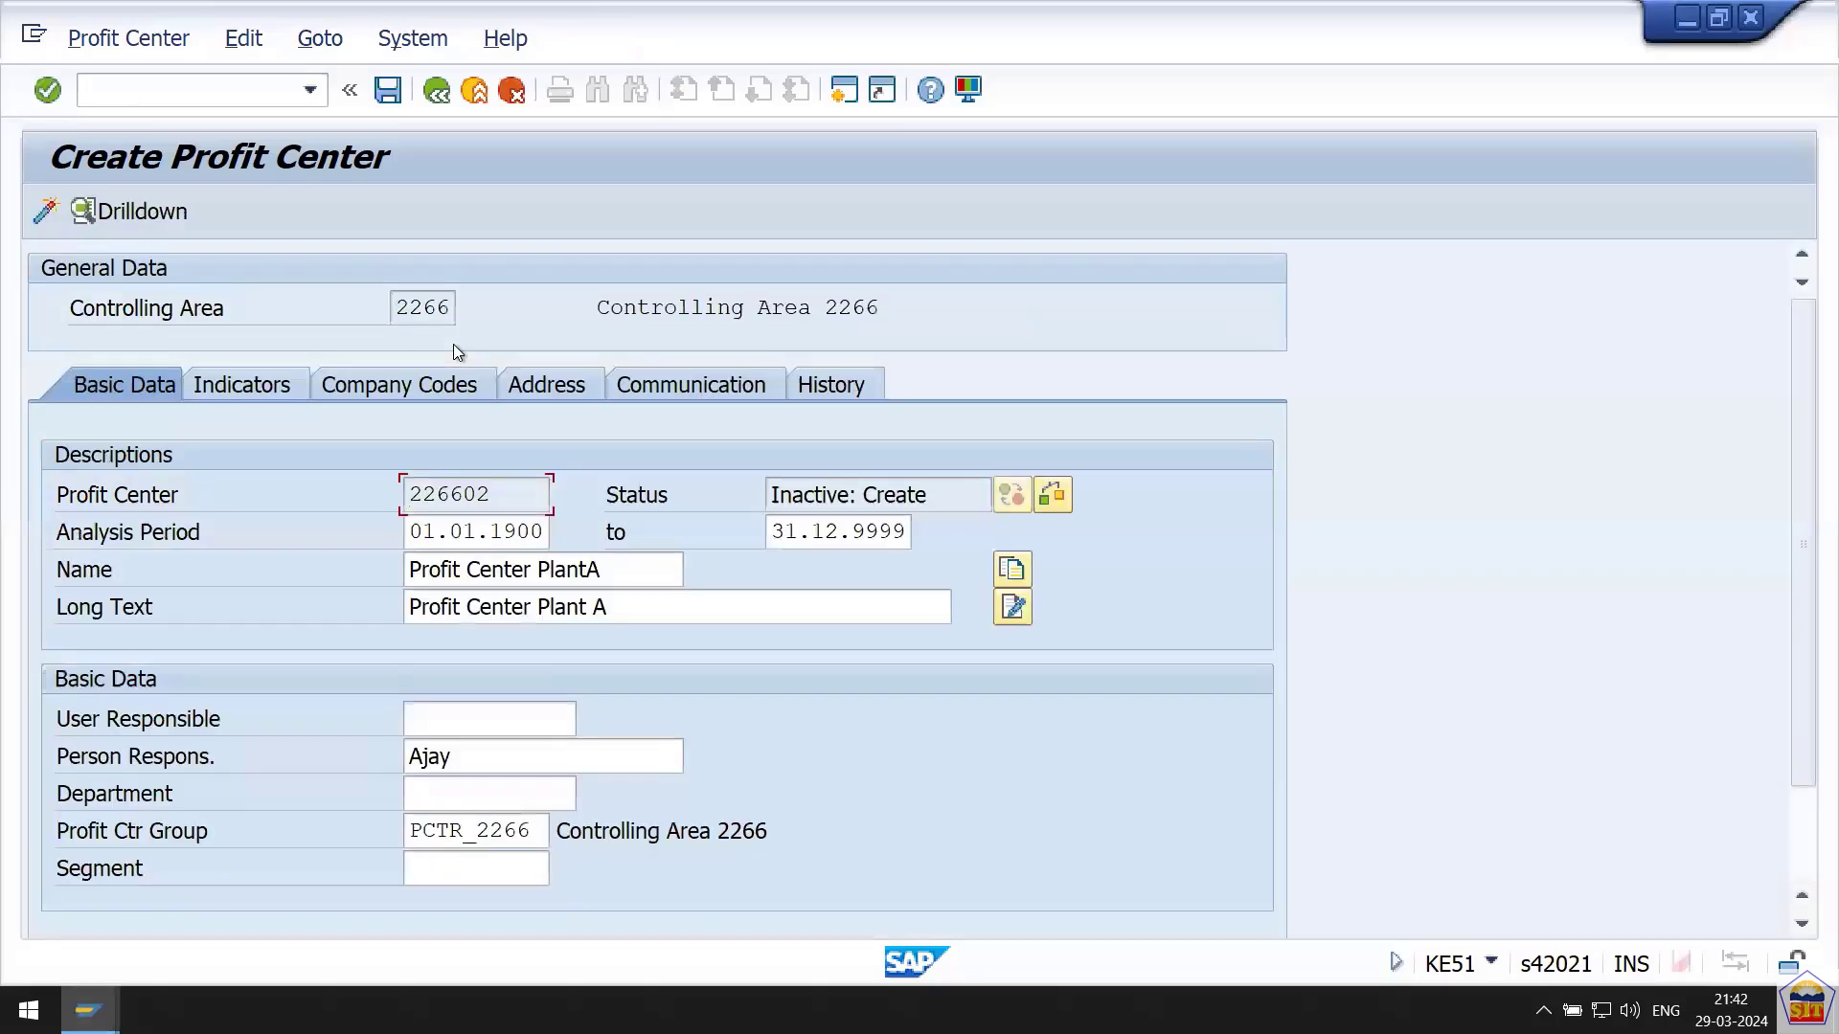
Change the name of profit center 226602 to Profit Center PlantB and the long text to Profit Center Plant B.
key(shift+Tab)
click(602, 556)
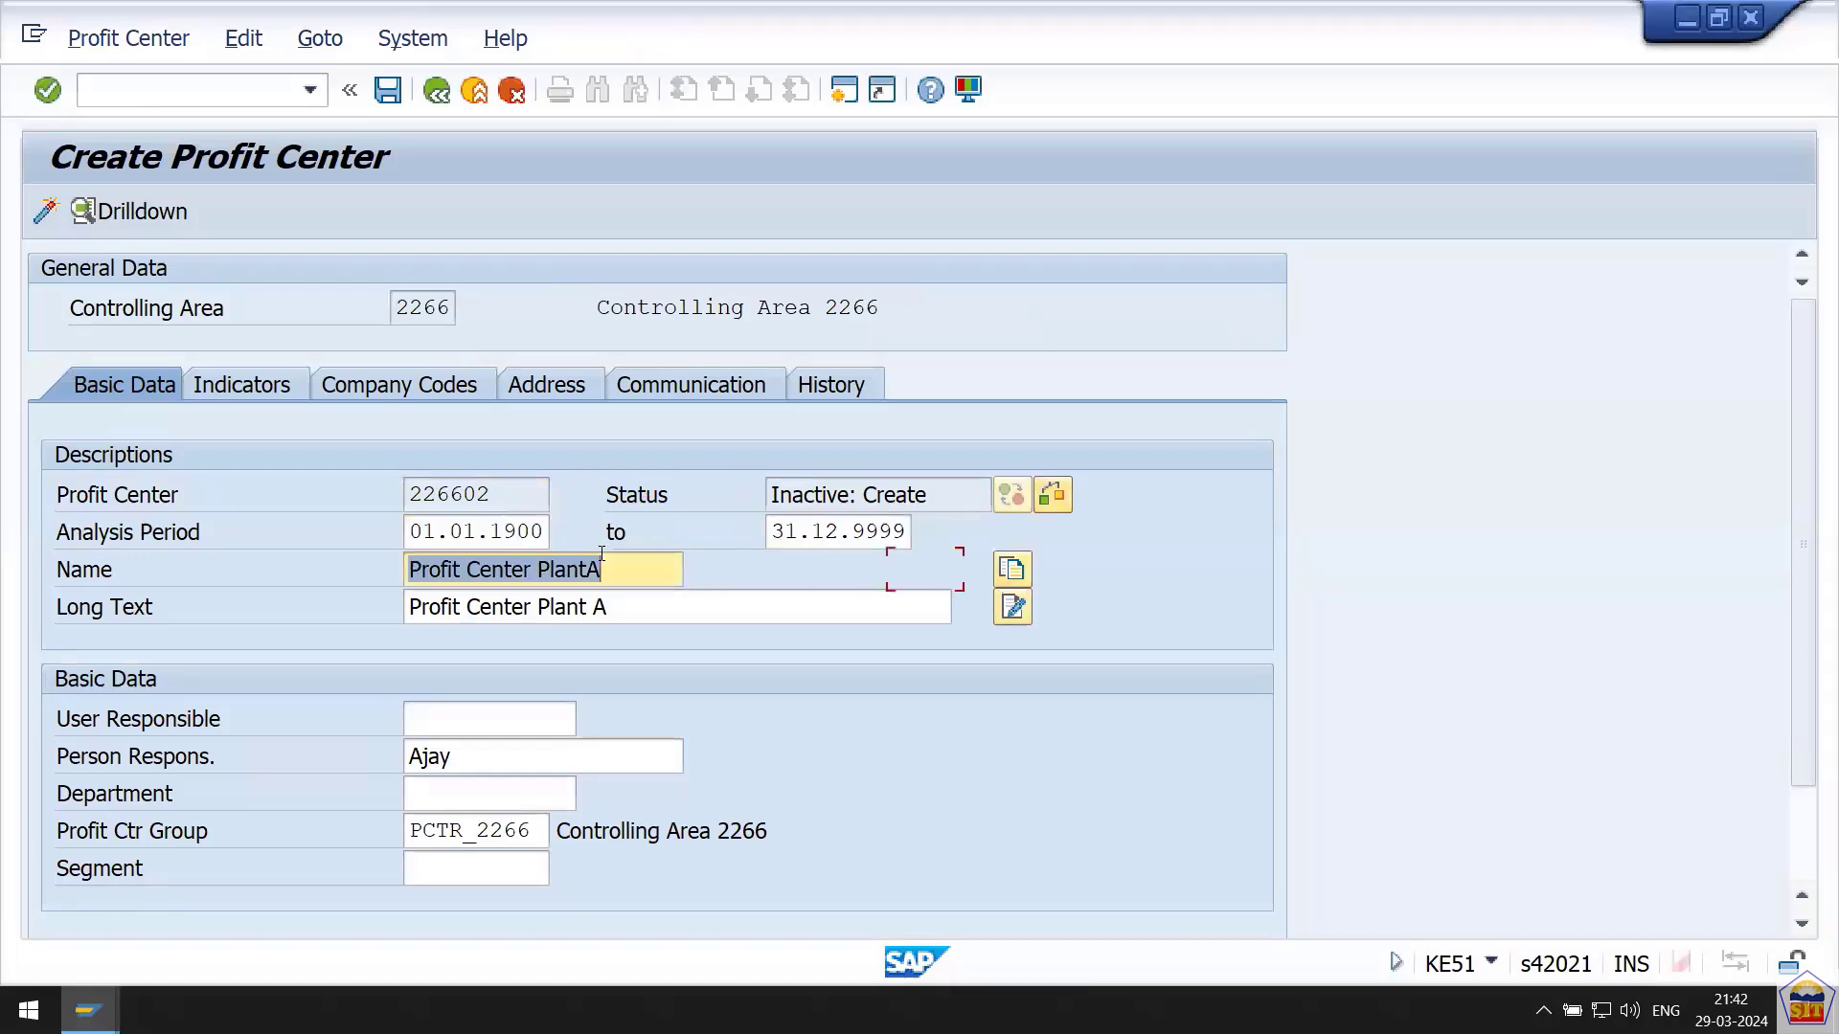
key(BackSpace)
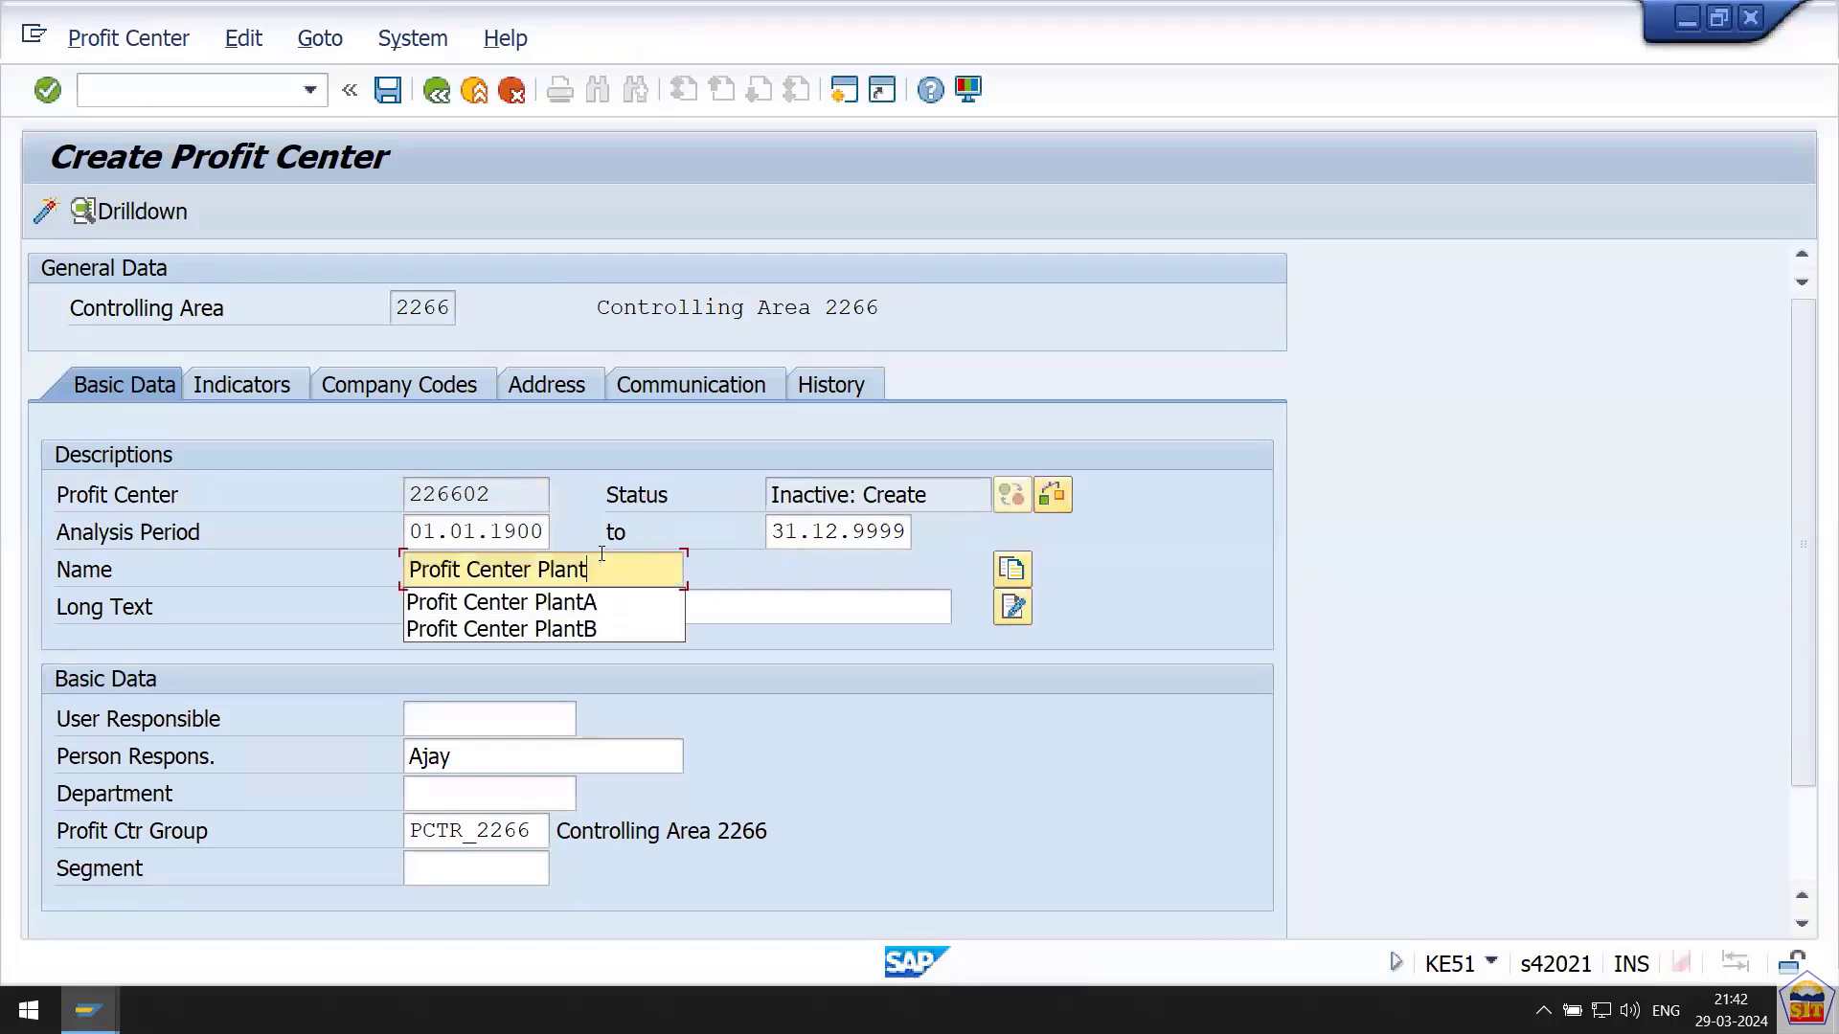
text(B)
key(Down)
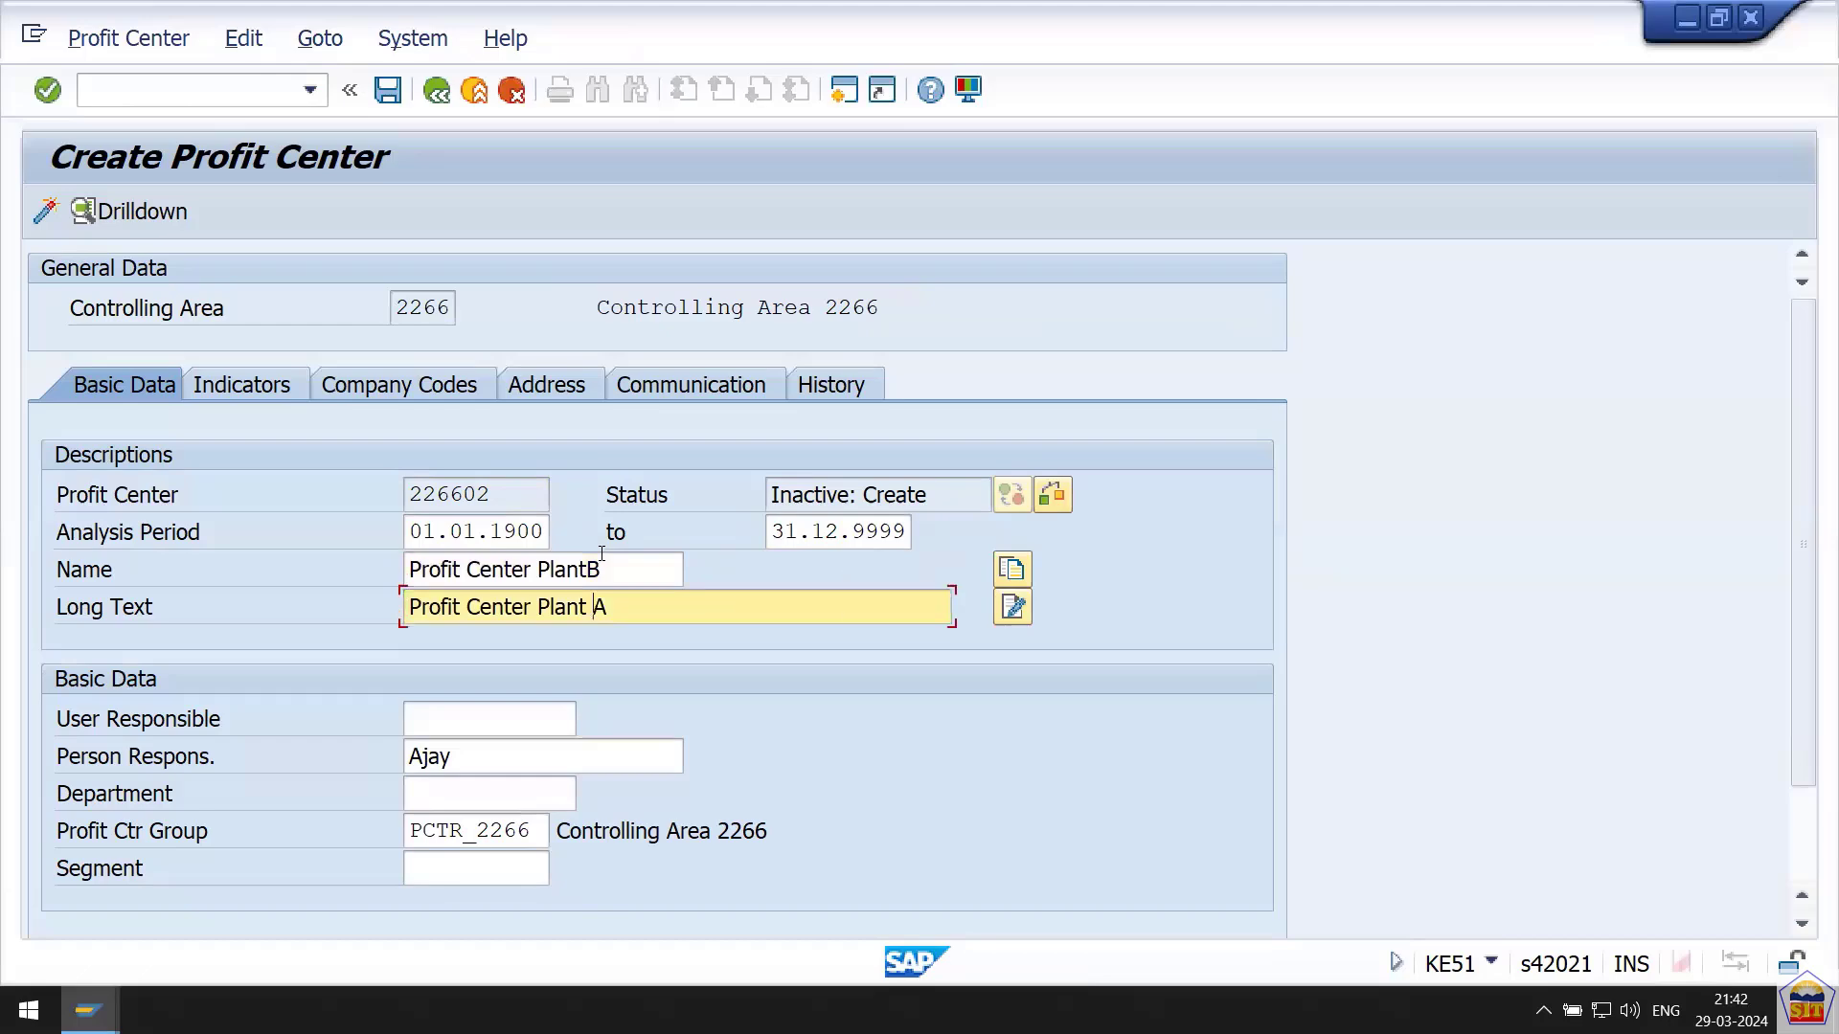
key(Delete)
text(B)
Replace the person responsible for profit center 226602 with the second of the previously used names and activate the profit center.
key(Down)
key(Down)
key(Down)
key(Up)
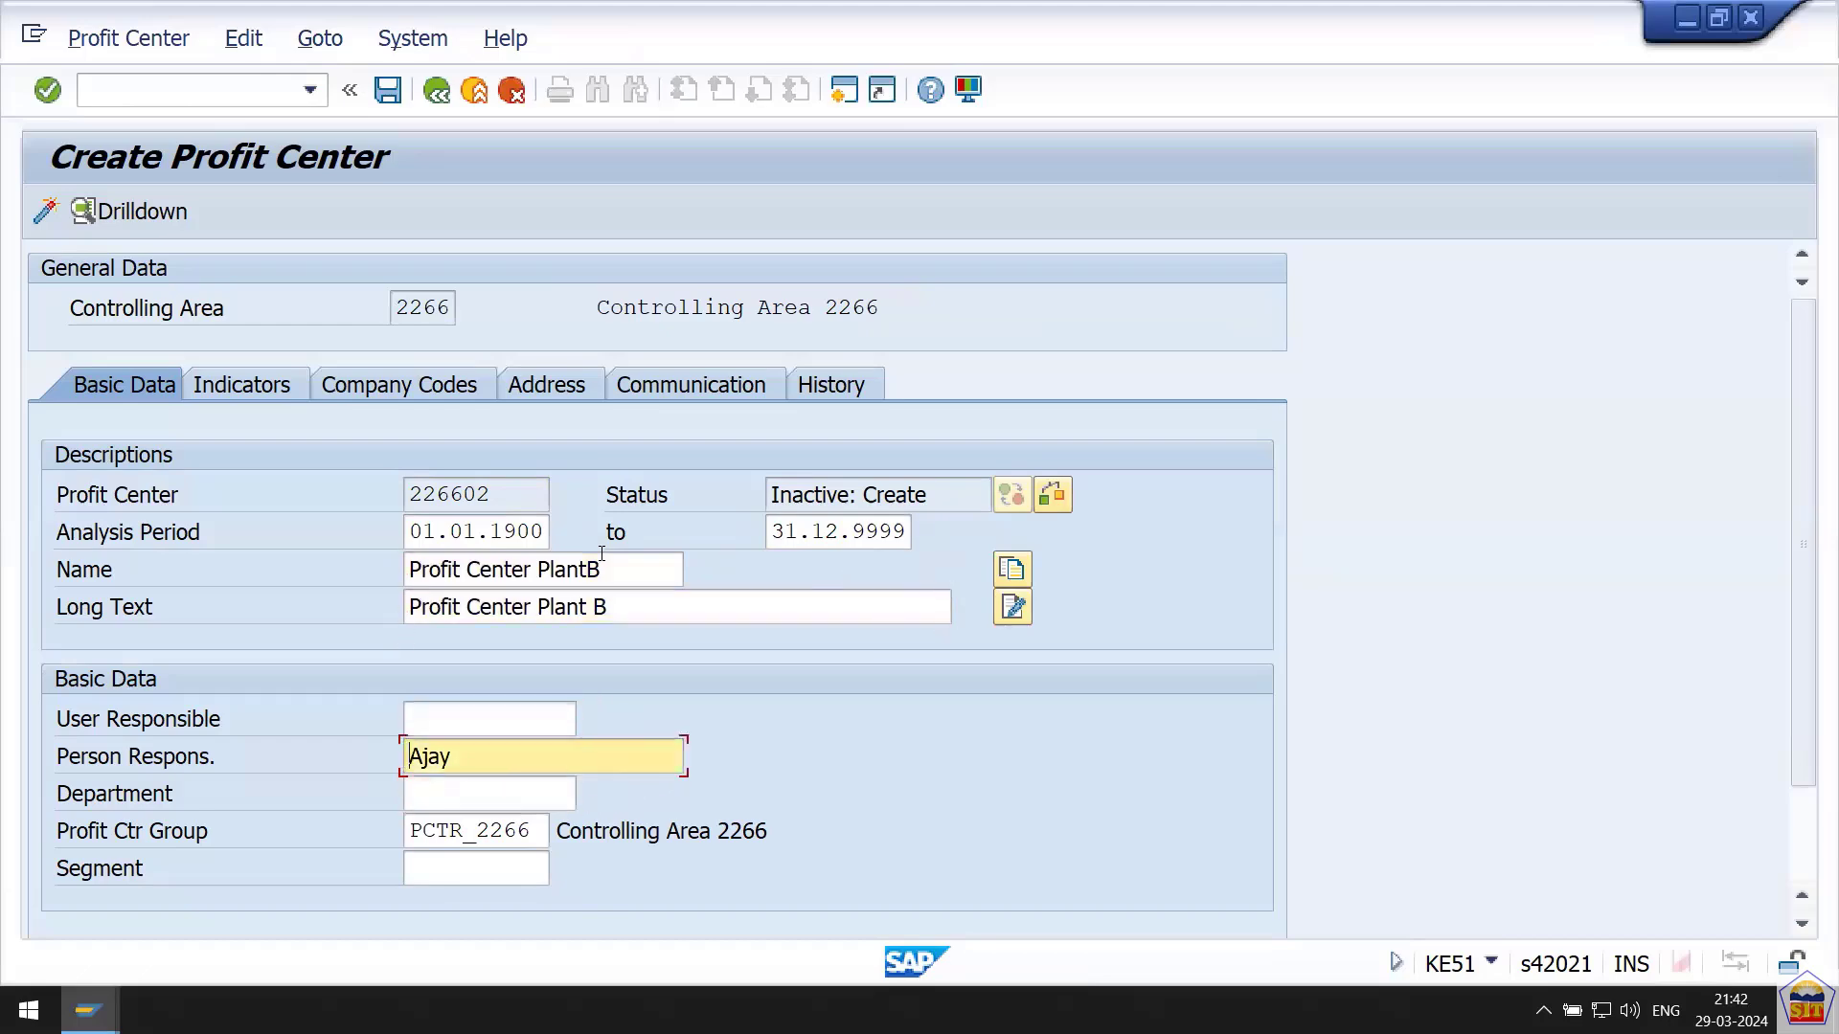
key(Delete)
key(Delete)
key(Delete)
key(Delete)
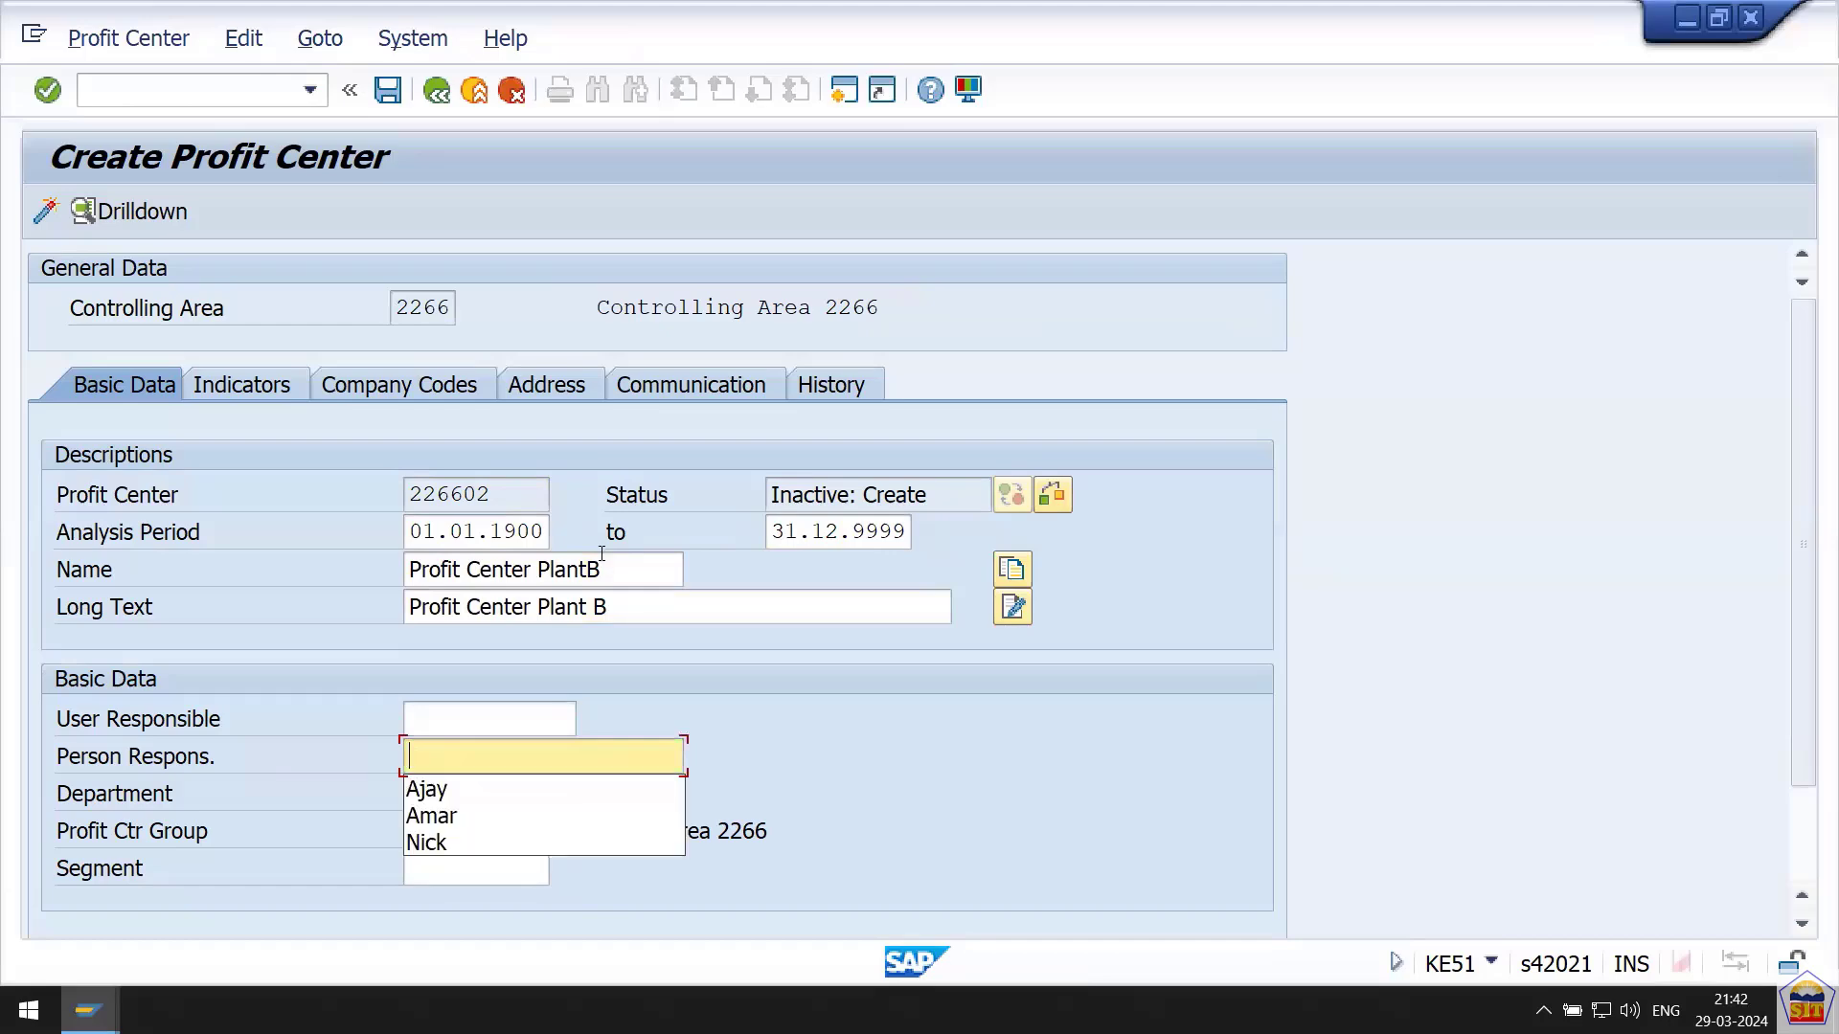
key(Down)
key(Down)
key(Return)
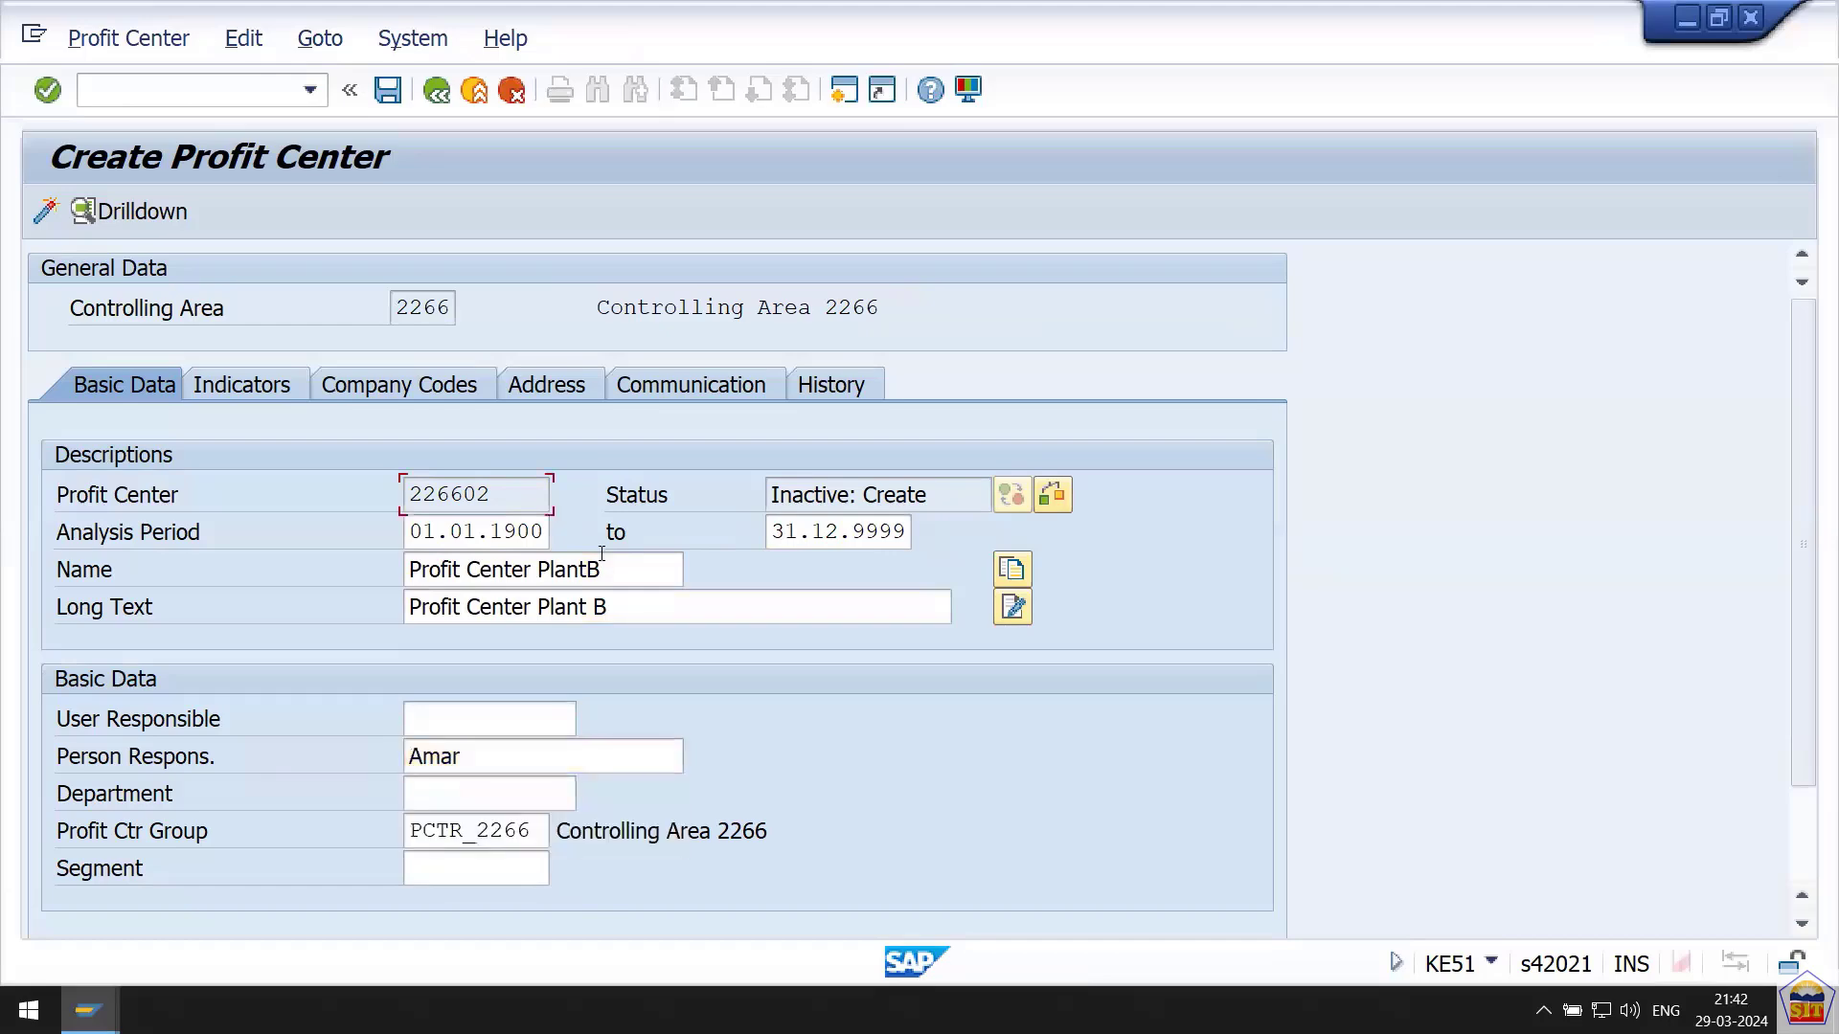
click(47, 213)
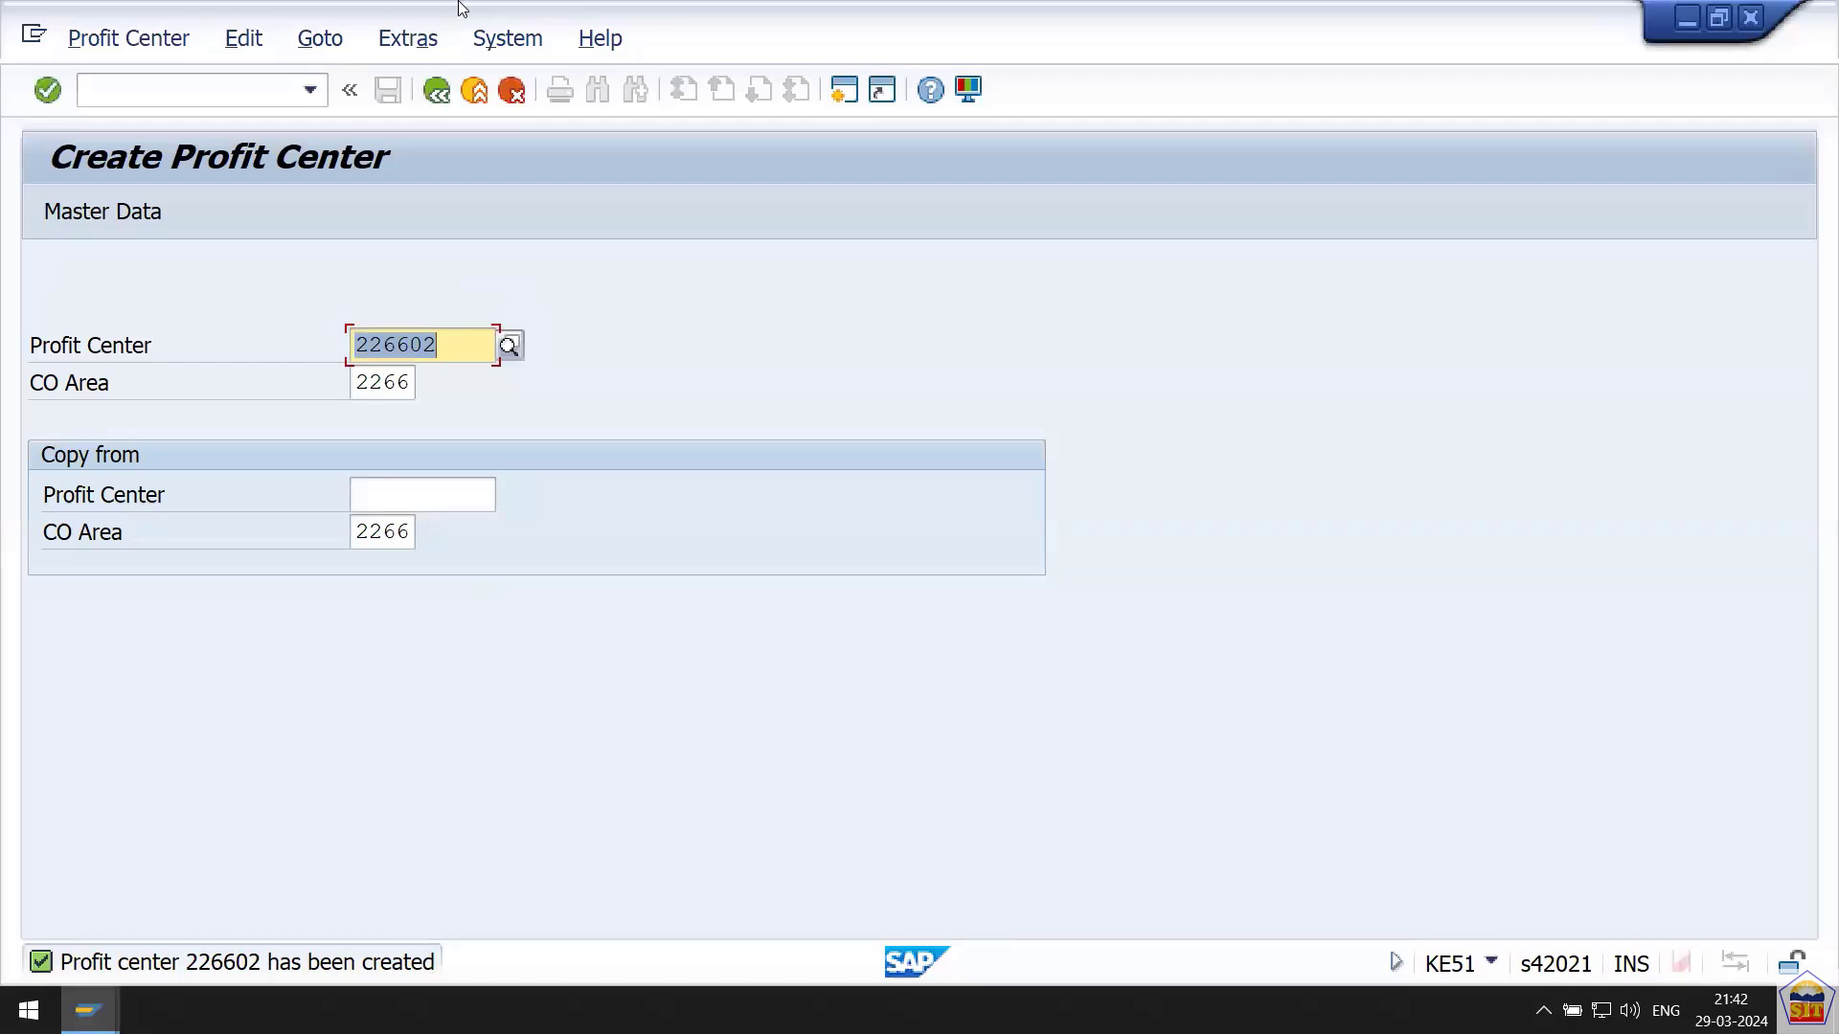
Switch to the Word notes and review the rest of Step 26 and the Step 27 instructions for the cost center standard hierarchy.
mouse_move(598, 14)
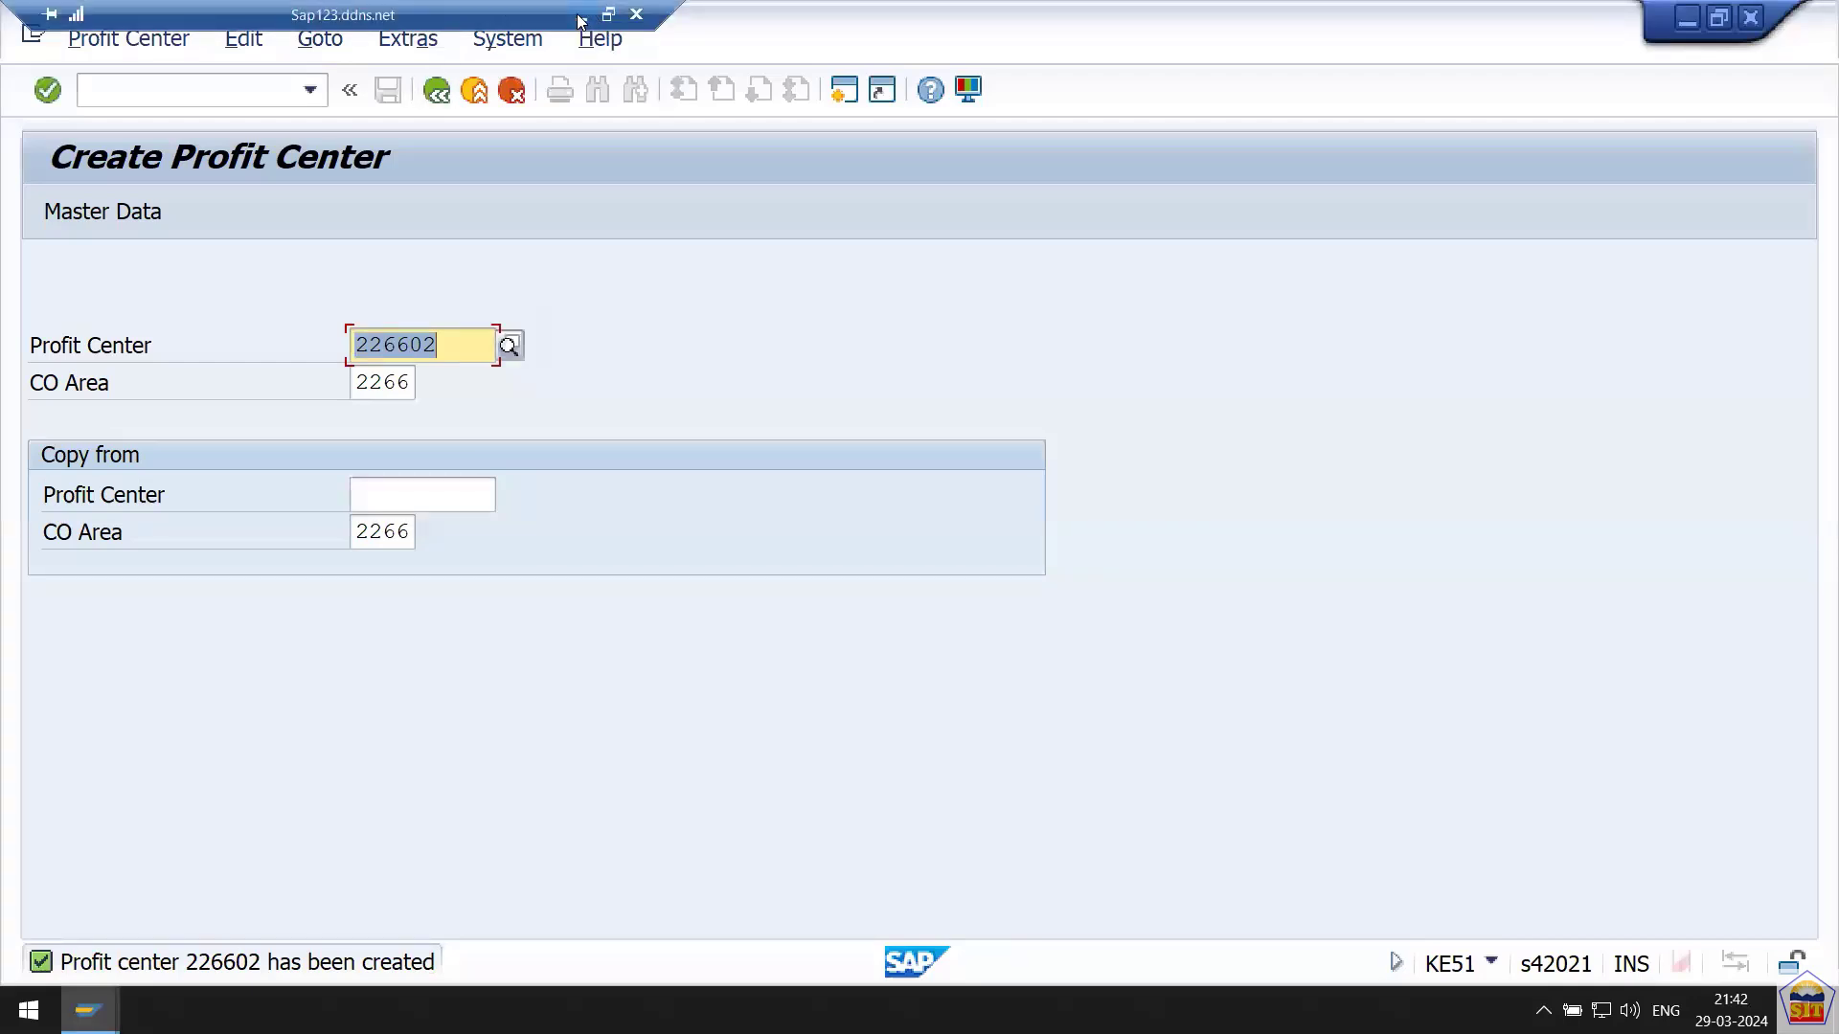
click(581, 16)
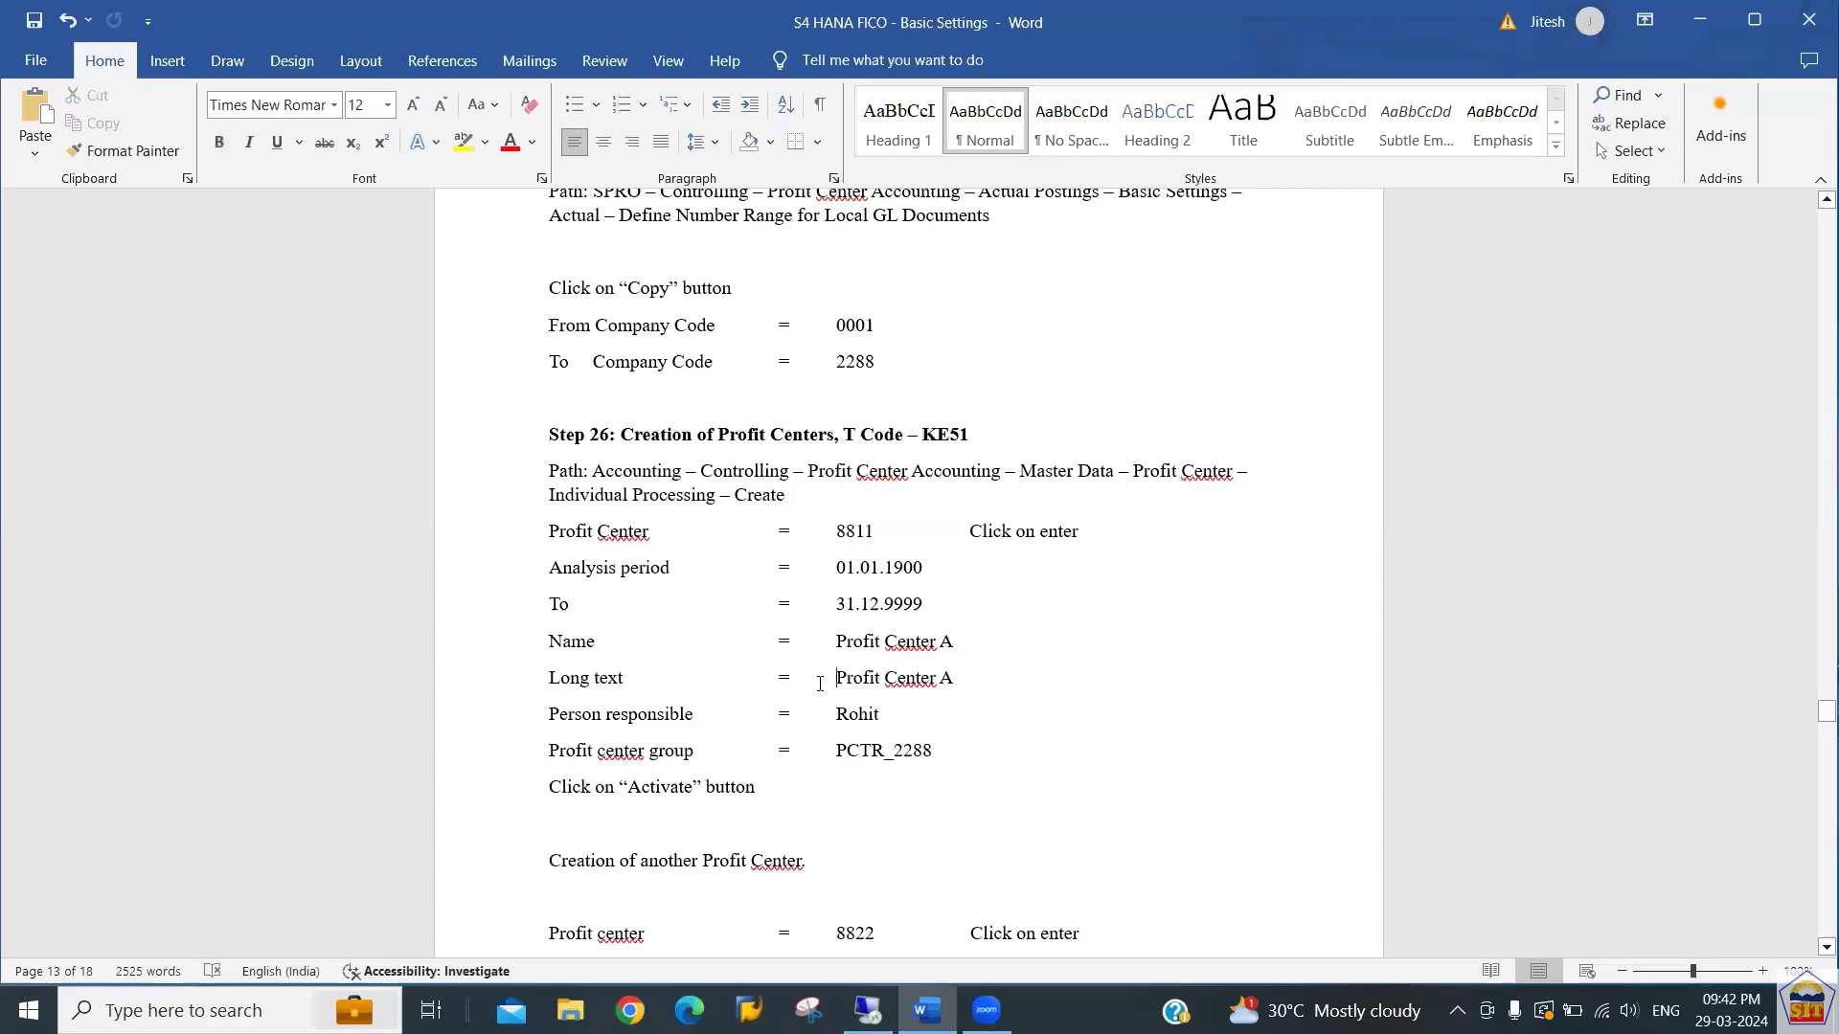
scroll(819, 683, down, 5)
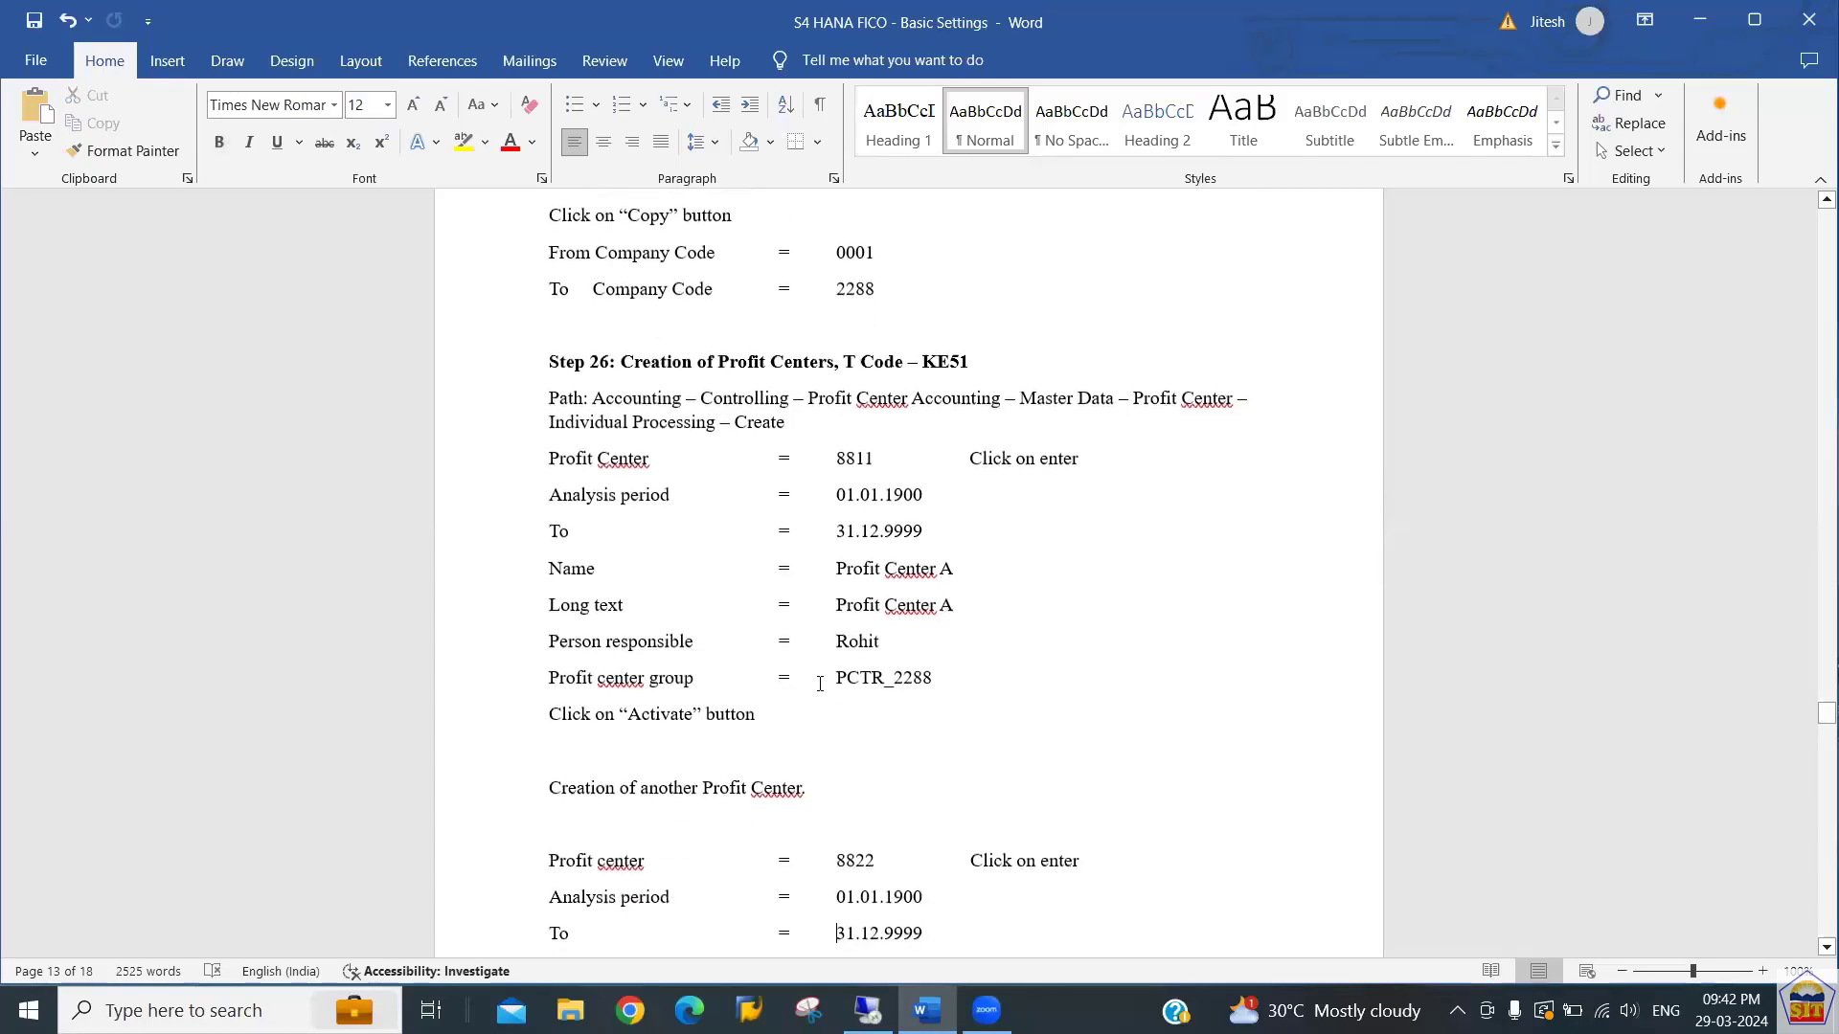
scroll(821, 691, down, 3)
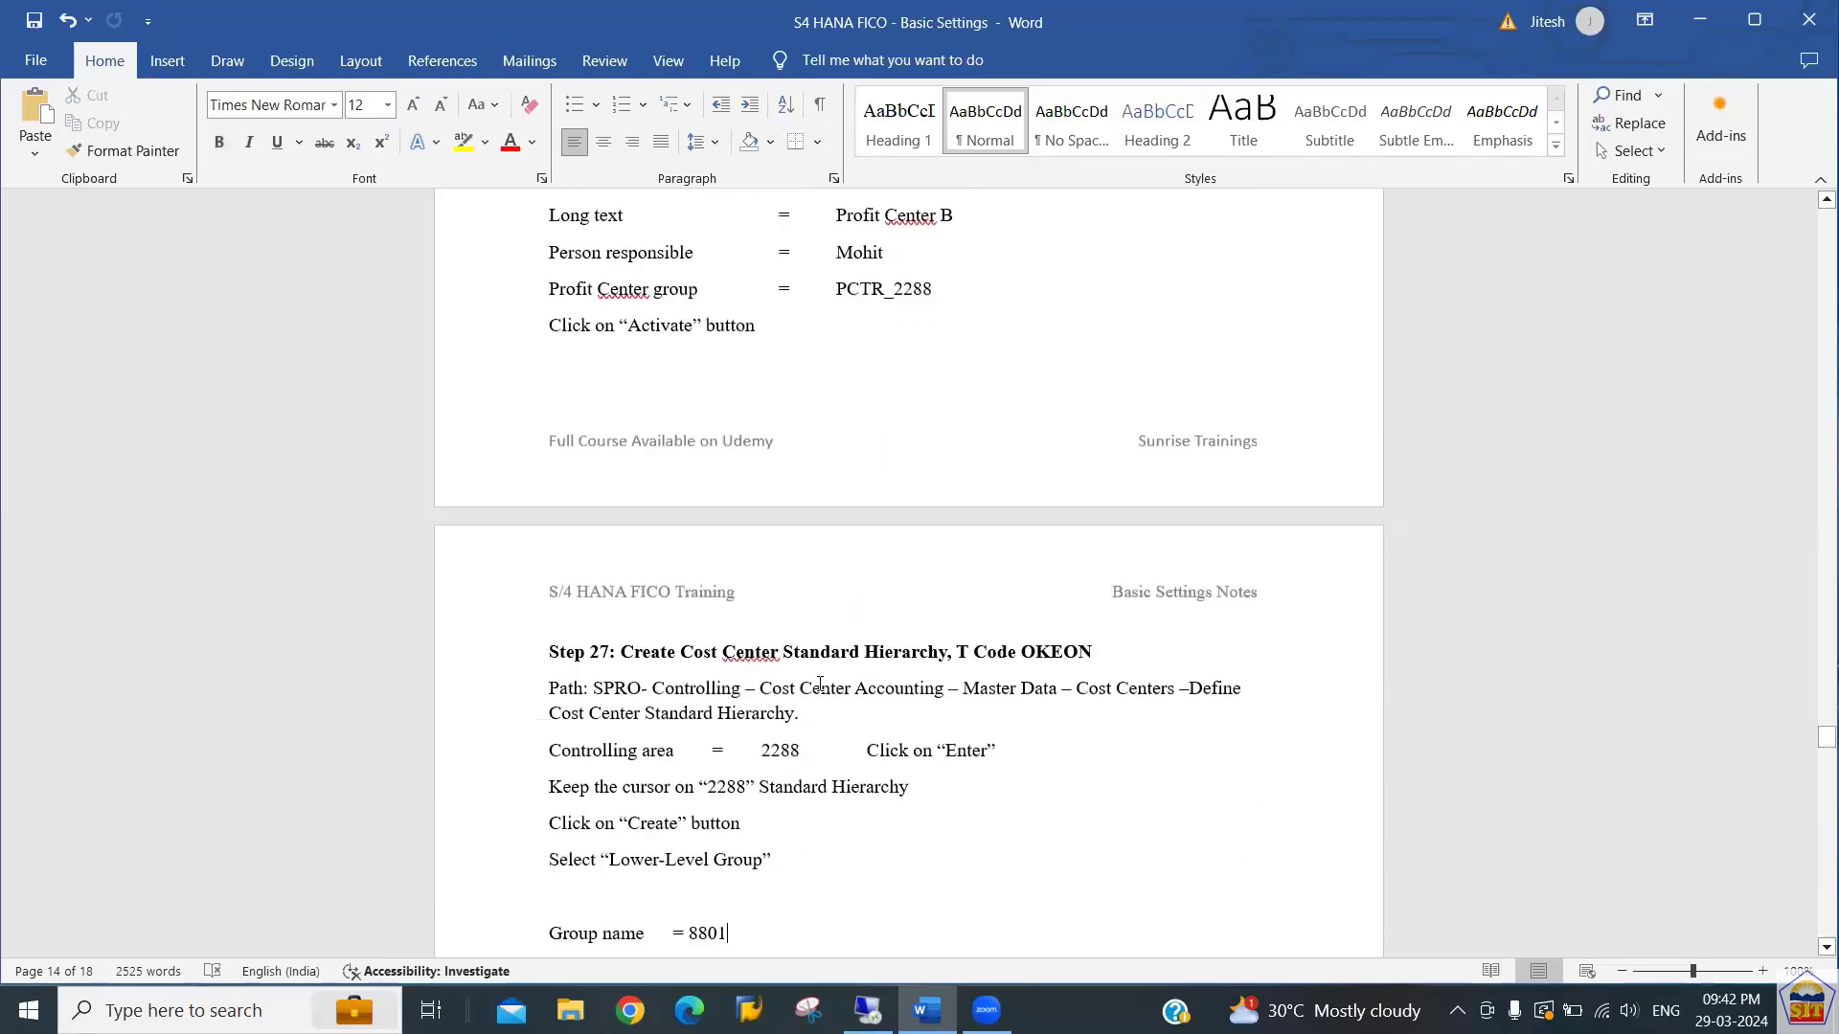
key(Up)
key(Up)
key(Up)
key(Up)
key(Up)
key(Up)
key(Up)
key(Up)
key(Up)
key(Up)
key(Up)
key(Down)
key(Down)
key(Down)
key(Down)
key(Down)
key(Down)
key(Down)
key(Down)
key(Down)
key(Down)
key(Down)
key(Down)
key(Down)
key(Down)
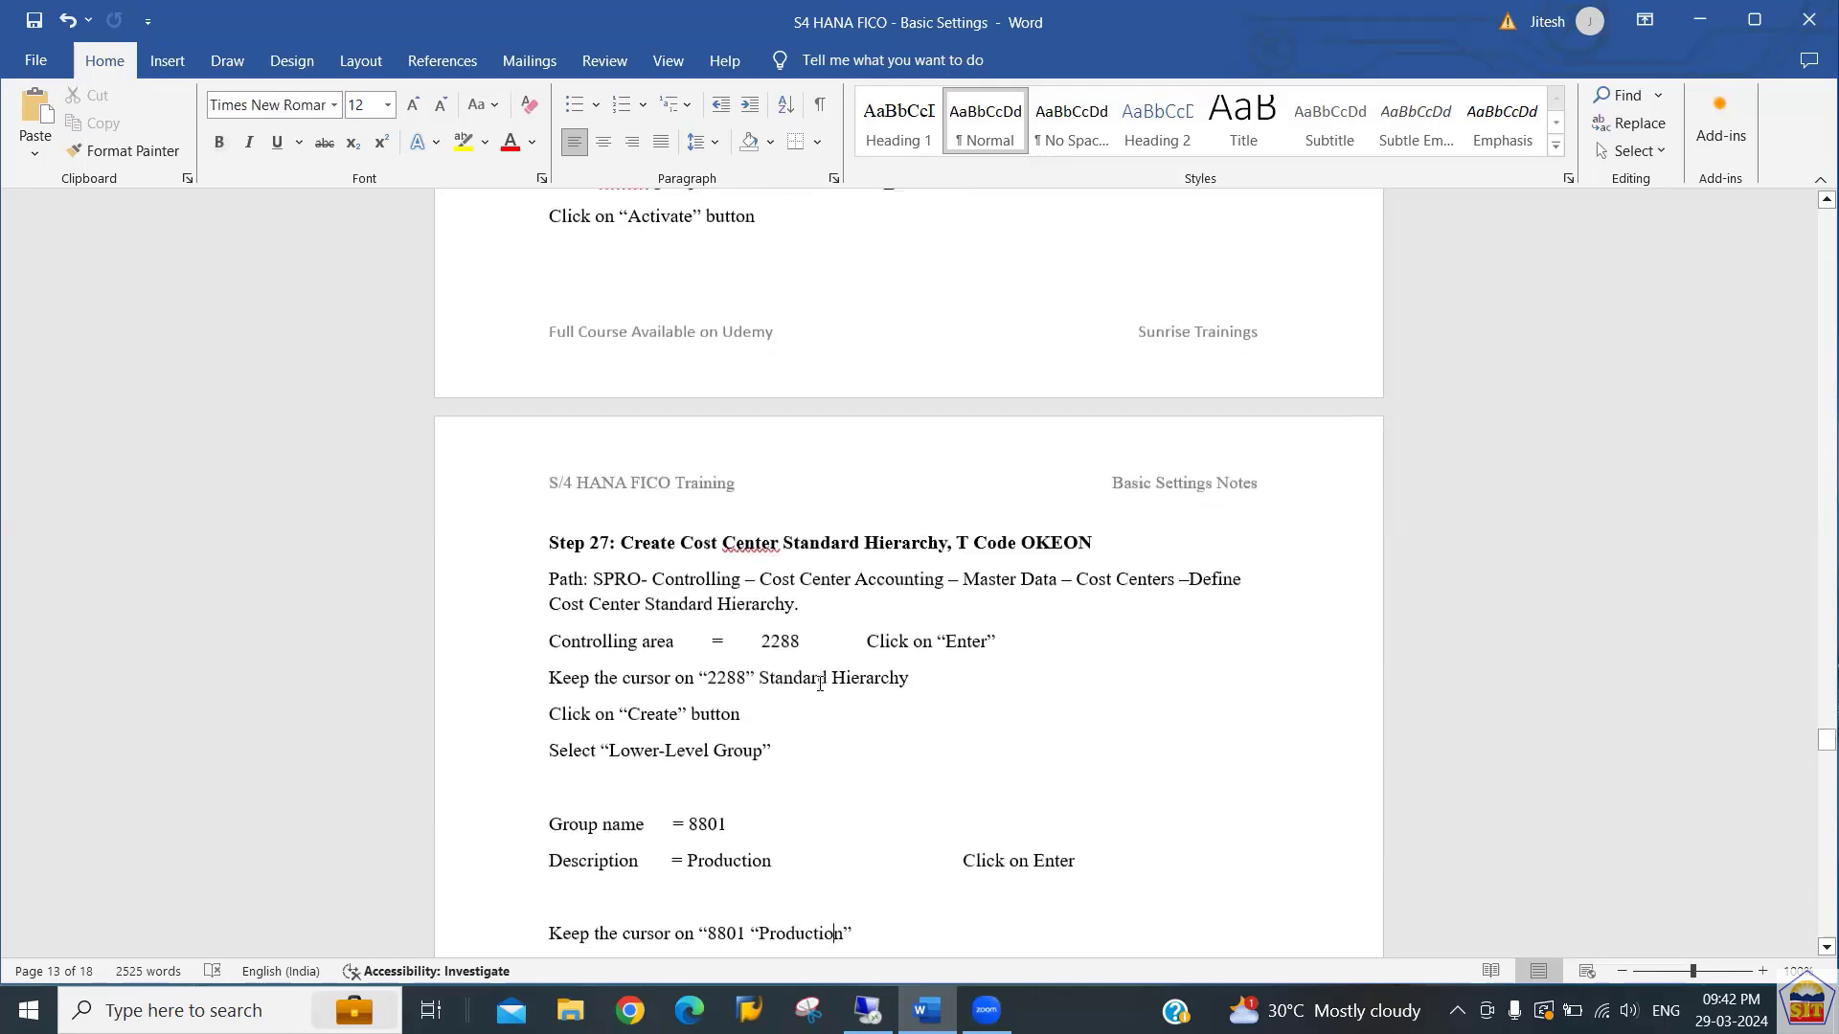
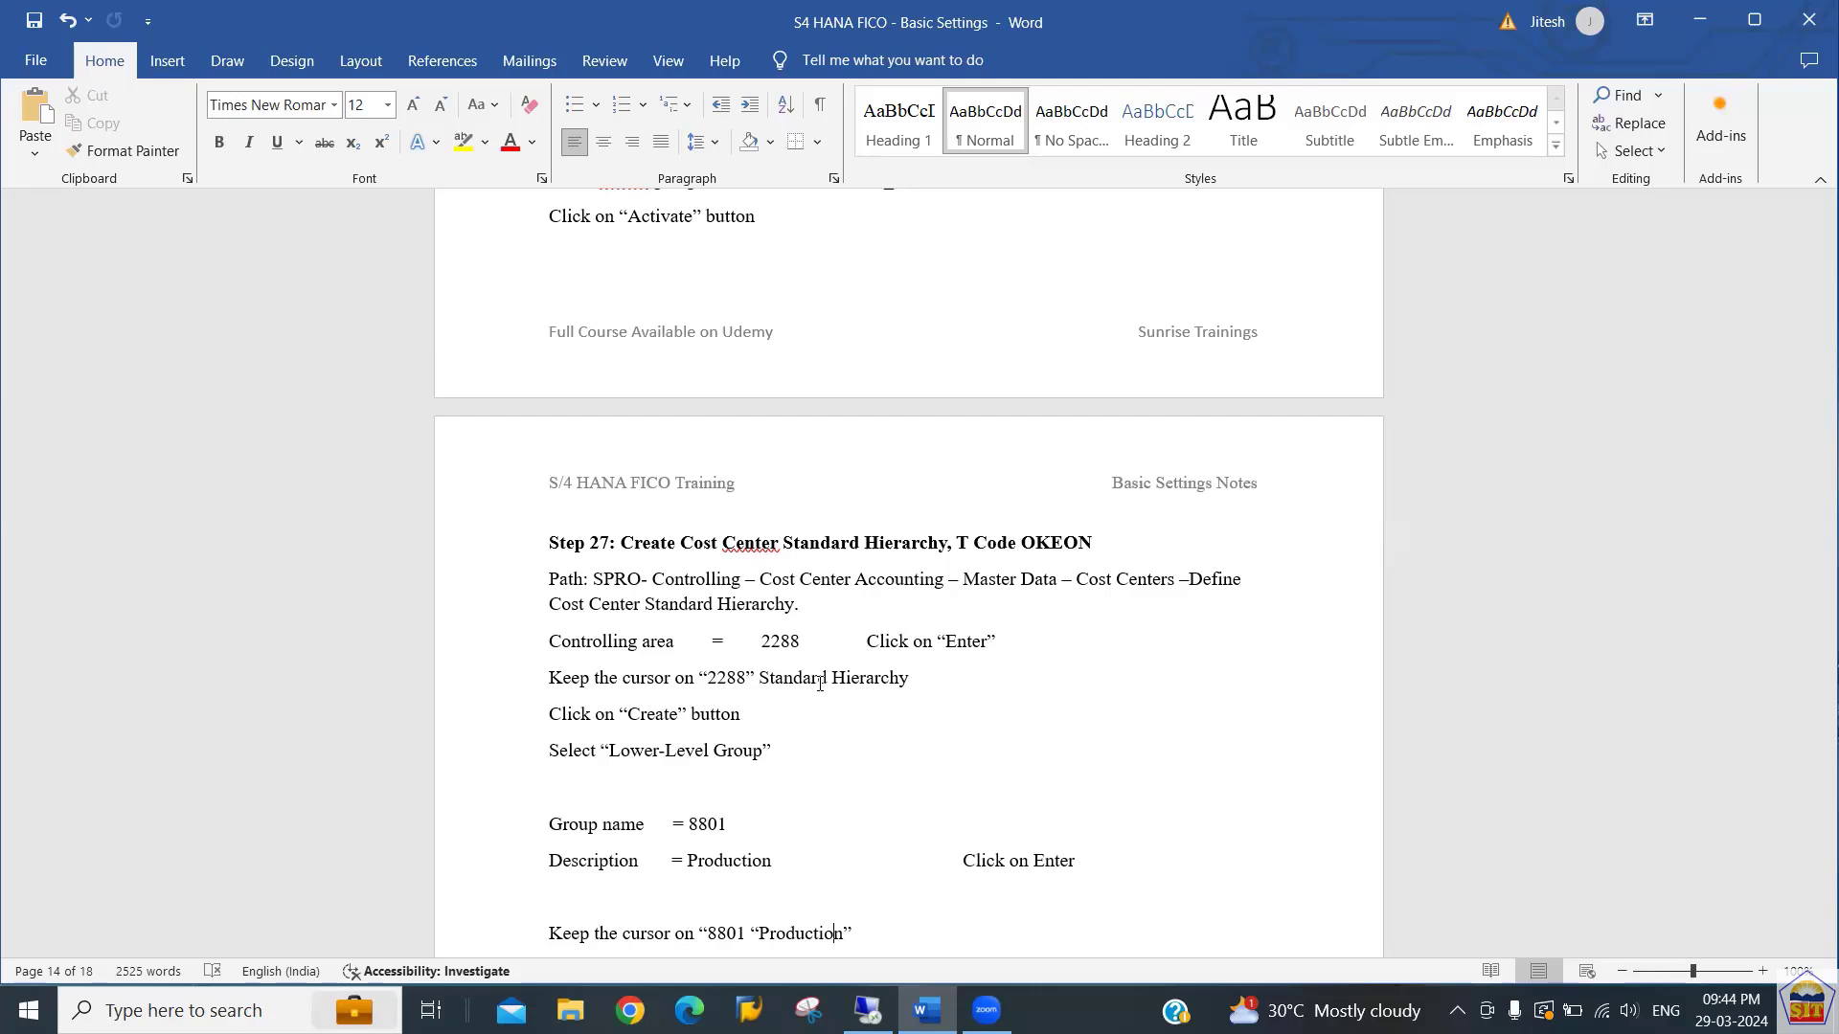
key(Down)
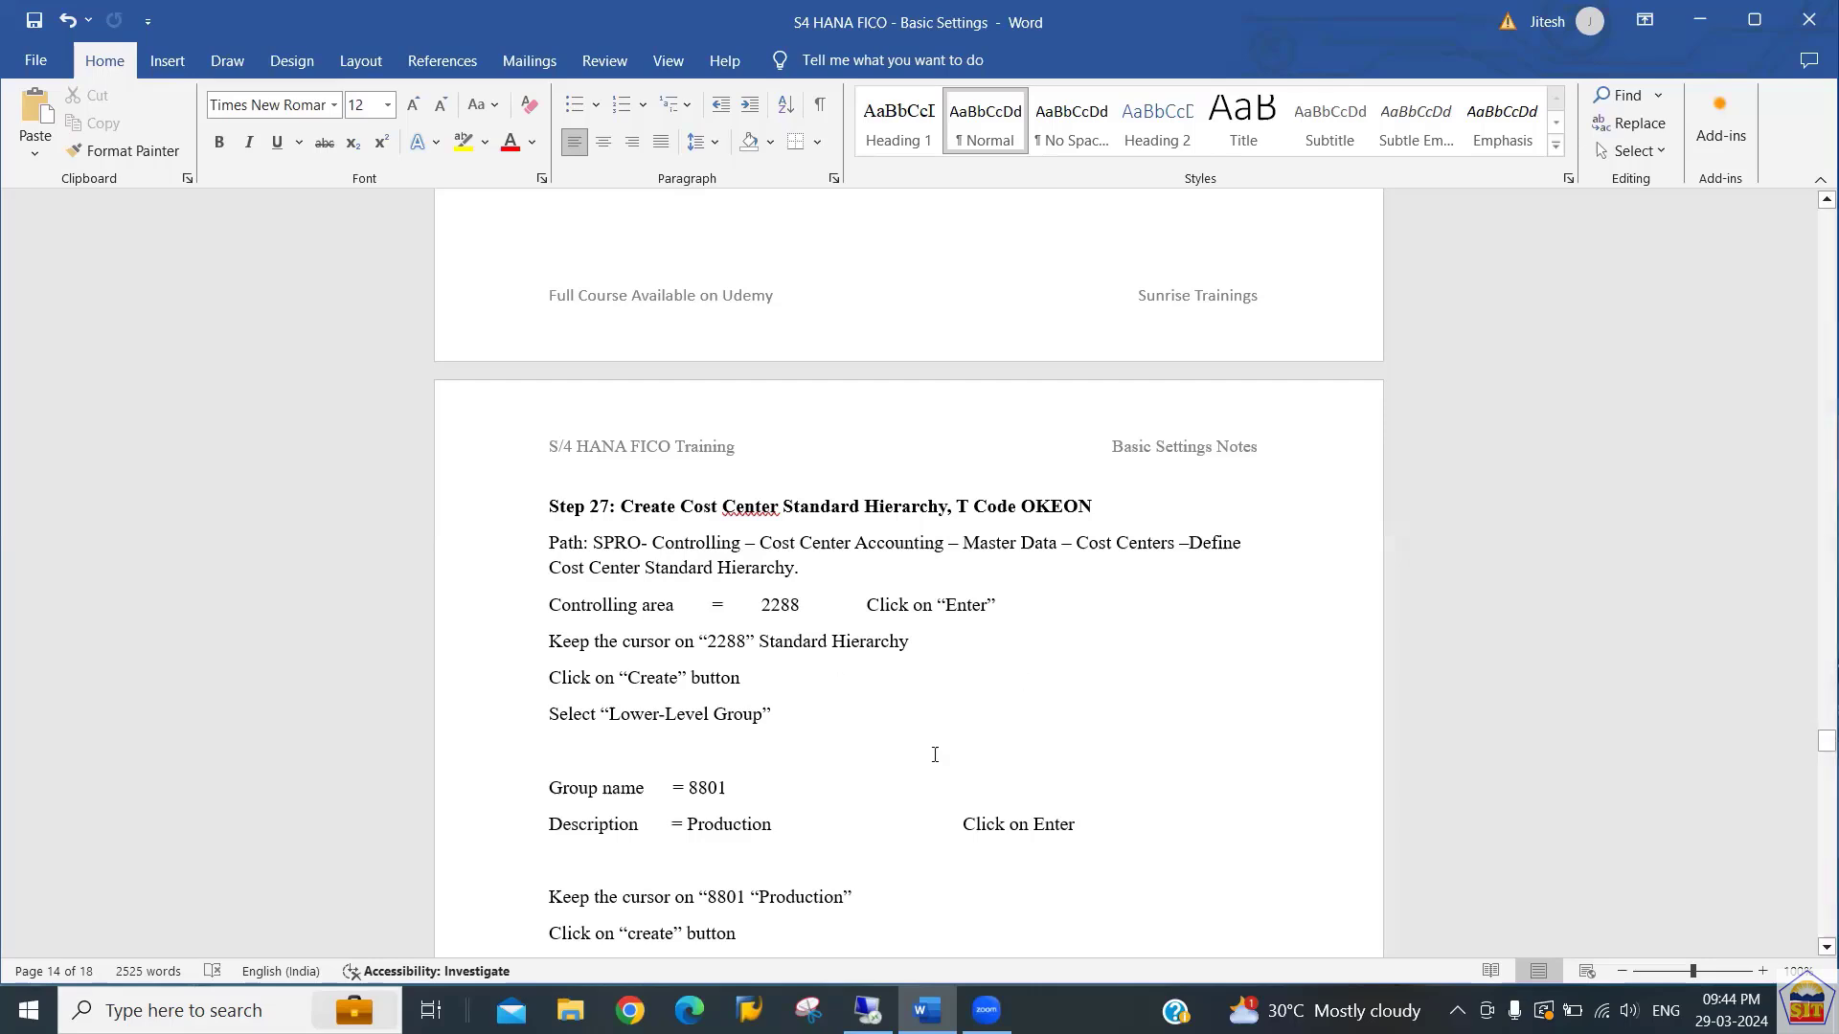
Switch back to SAP, run transaction OKKP and open the basic data details of controlling area 2266.
click(782, 518)
key(alt+Tab)
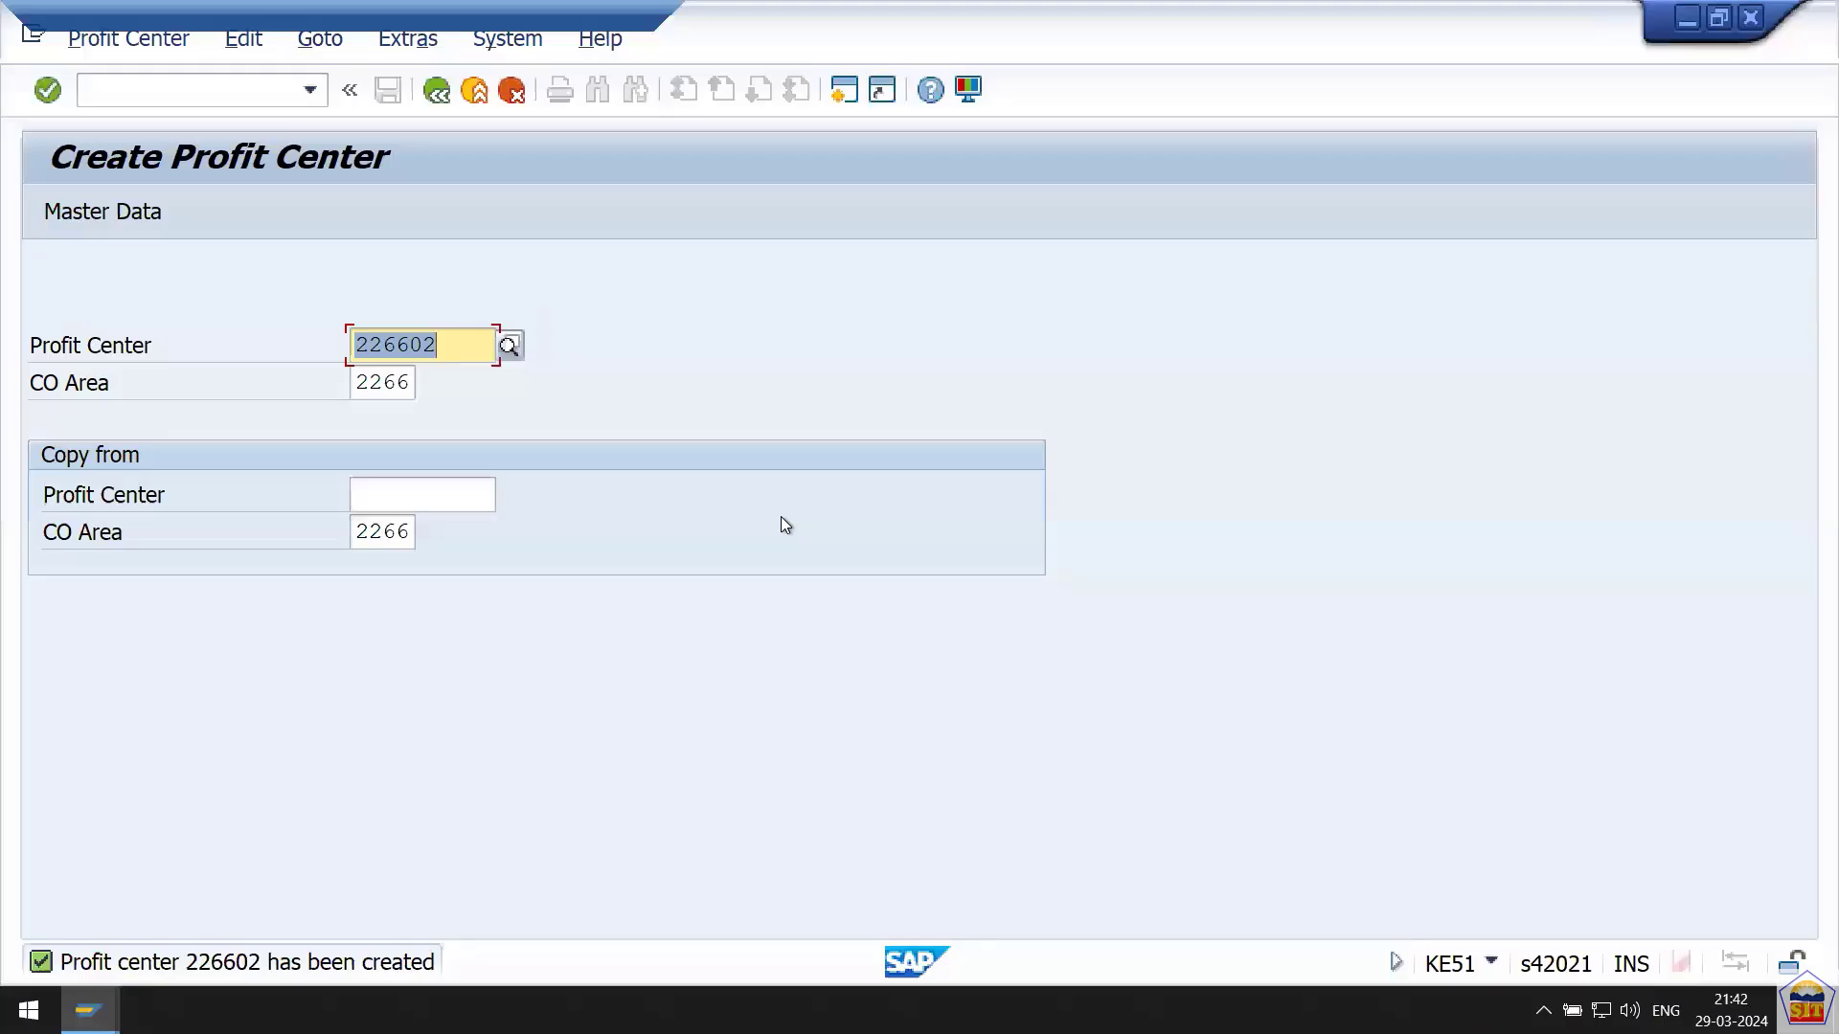
click(205, 91)
text(/n)
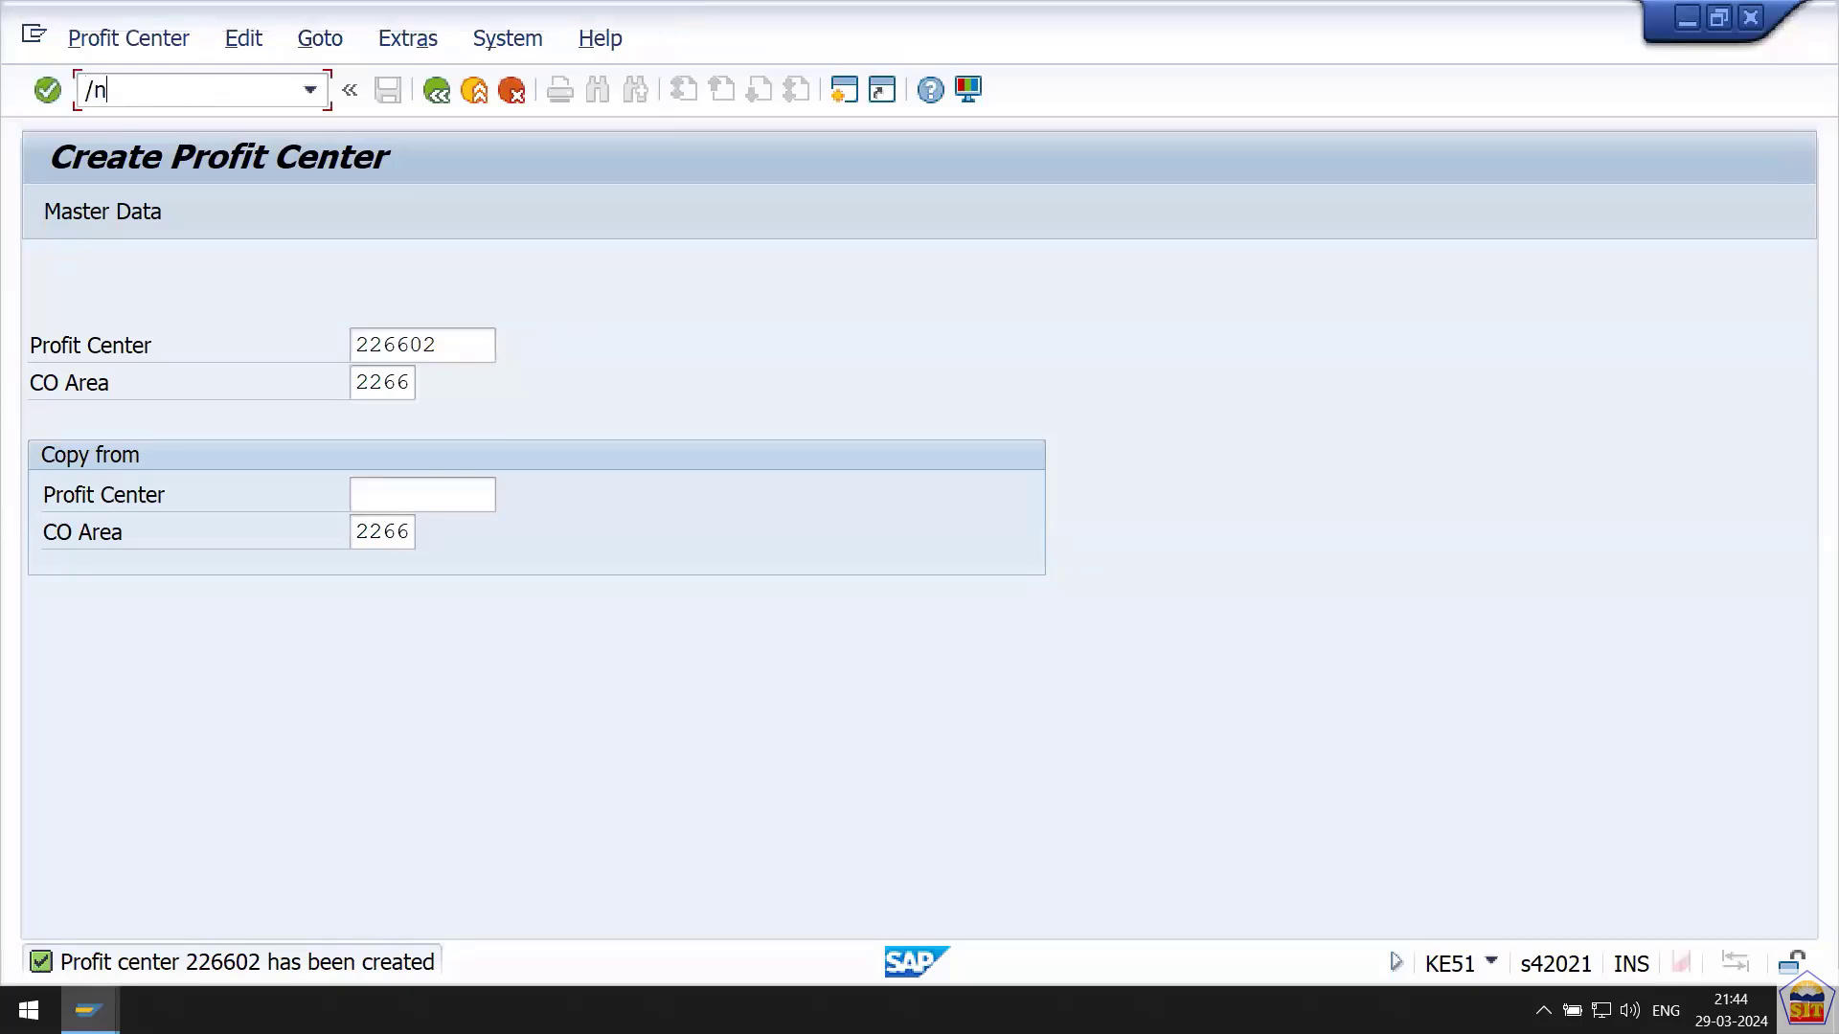
text(okkp)
key(Return)
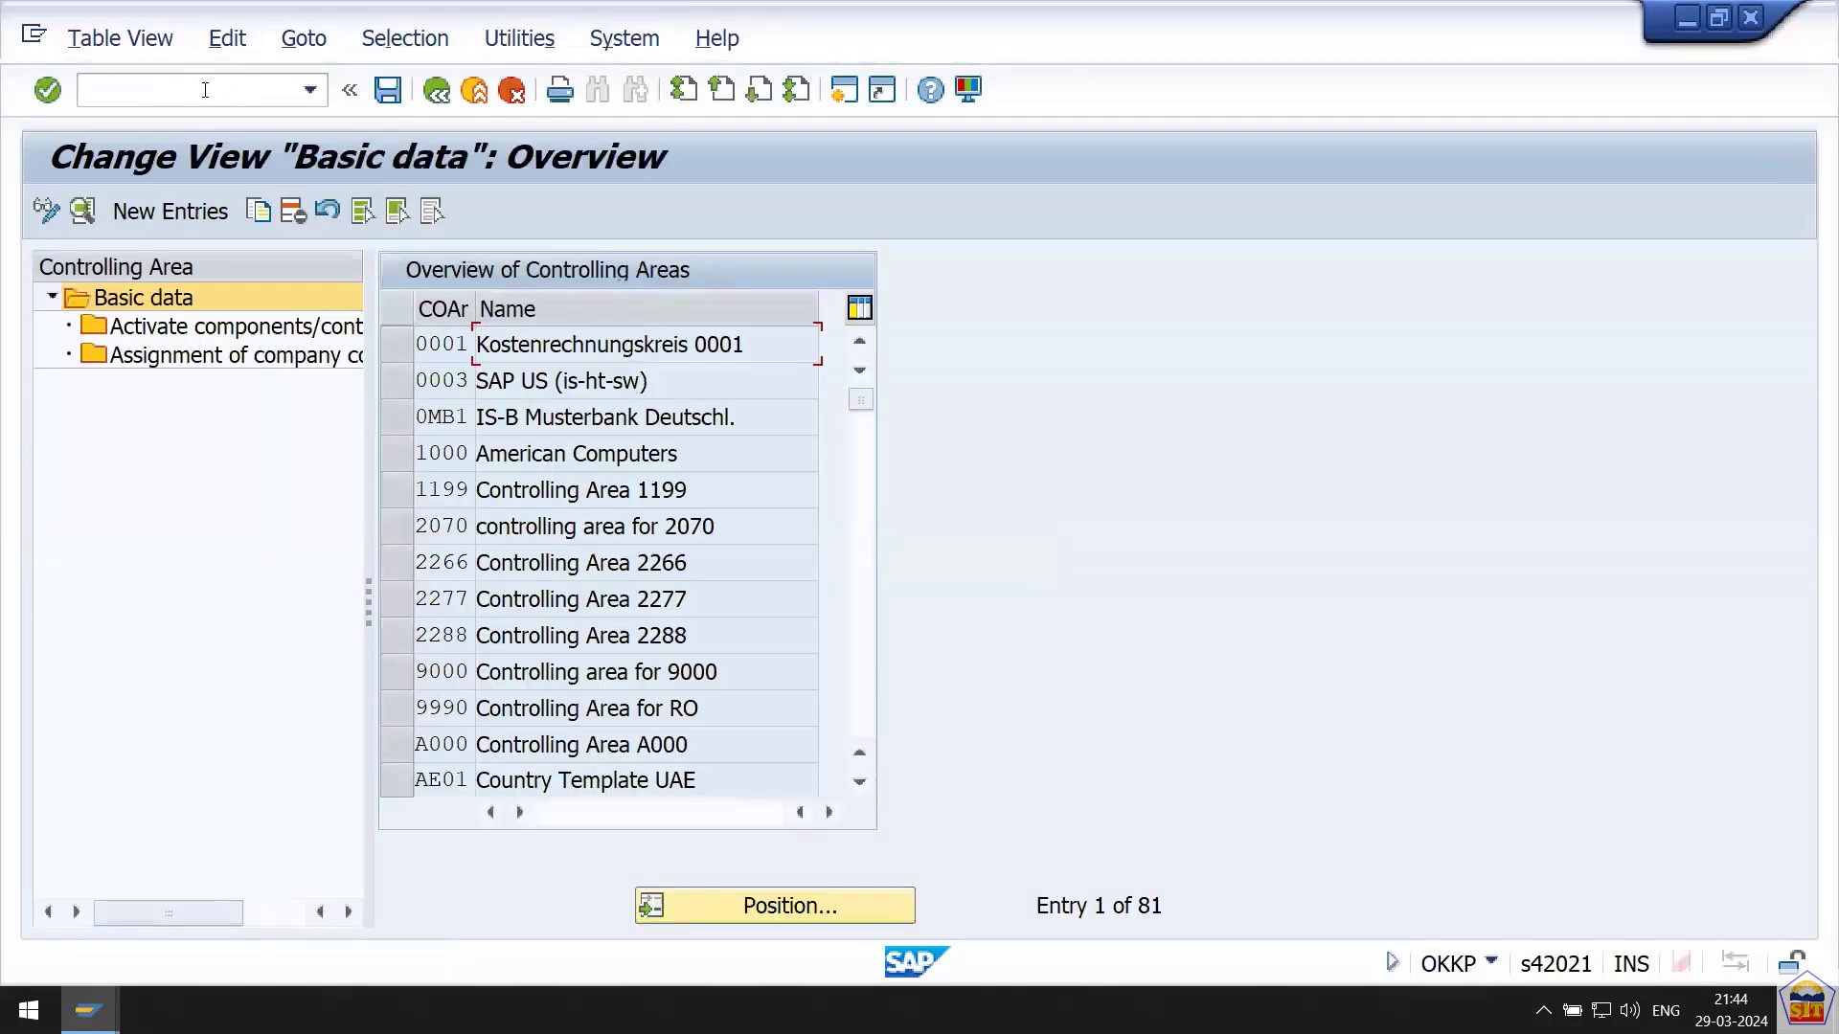
double_click(433, 562)
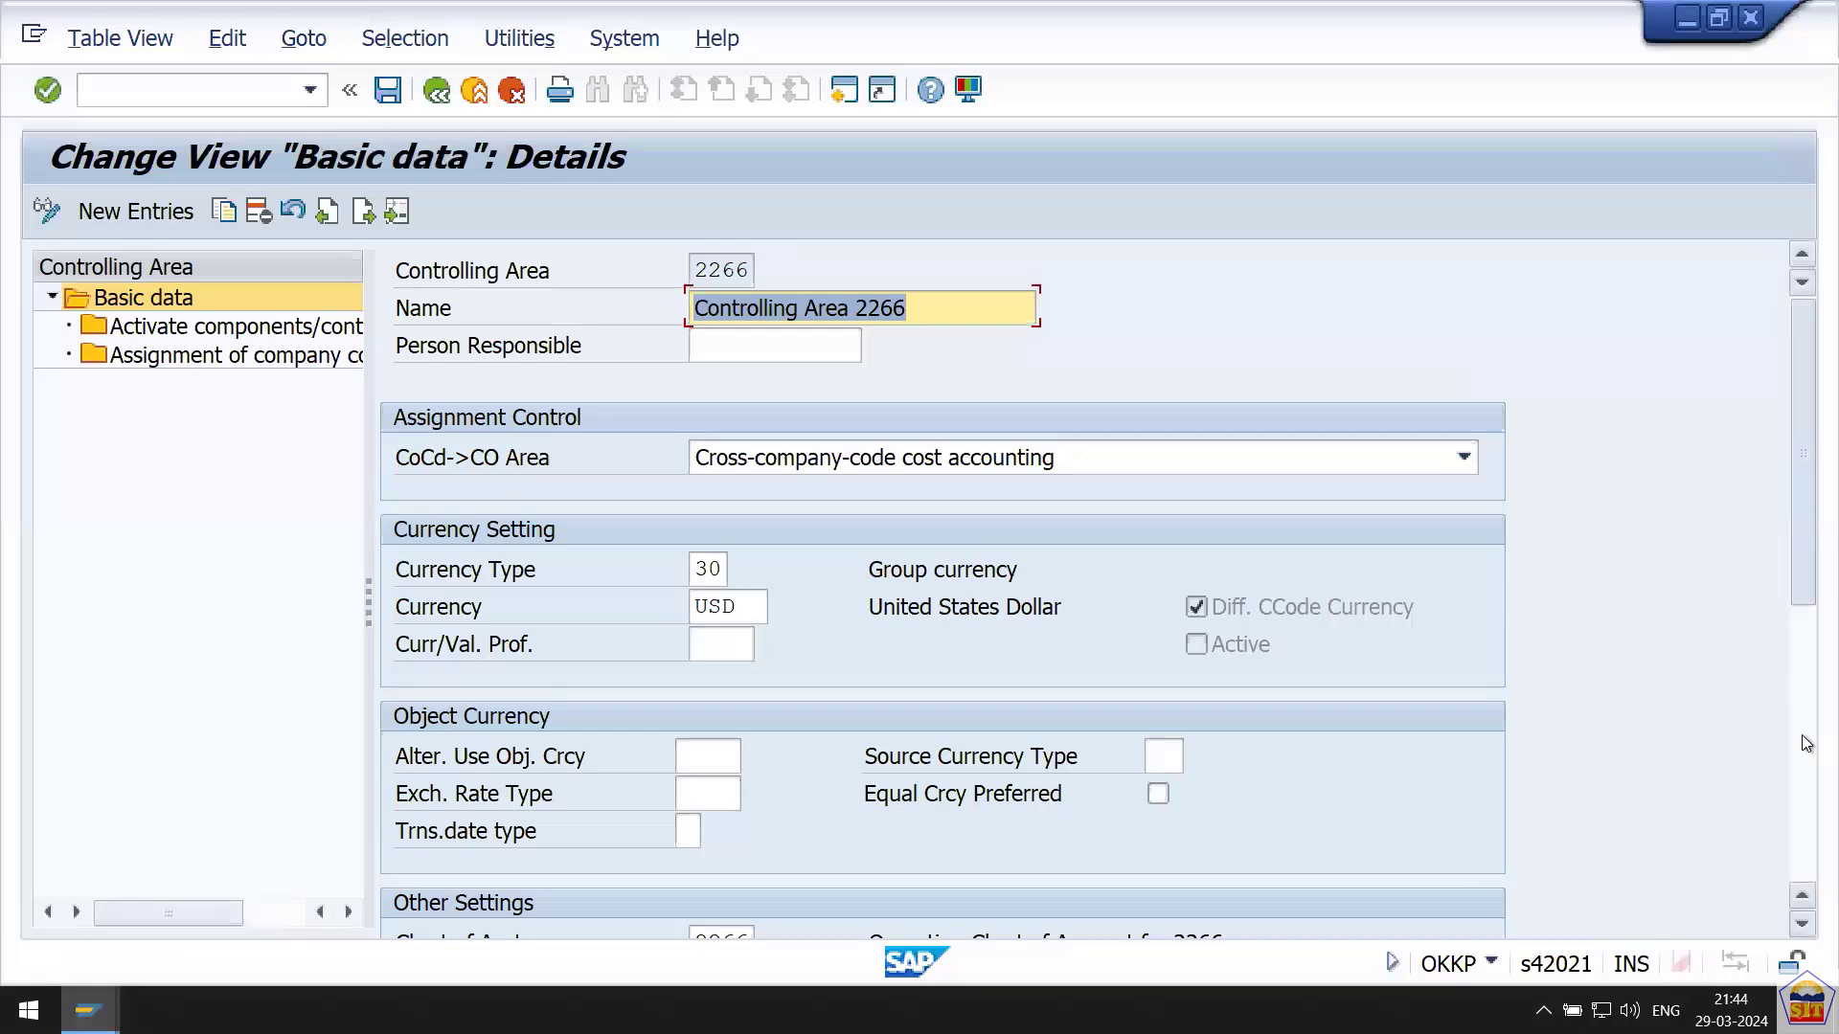
Check the cost center standard hierarchy assigned to controlling area 2266, consult Step 27 in the Word notes, and return to SAP.
scroll(1802, 757, down, 5)
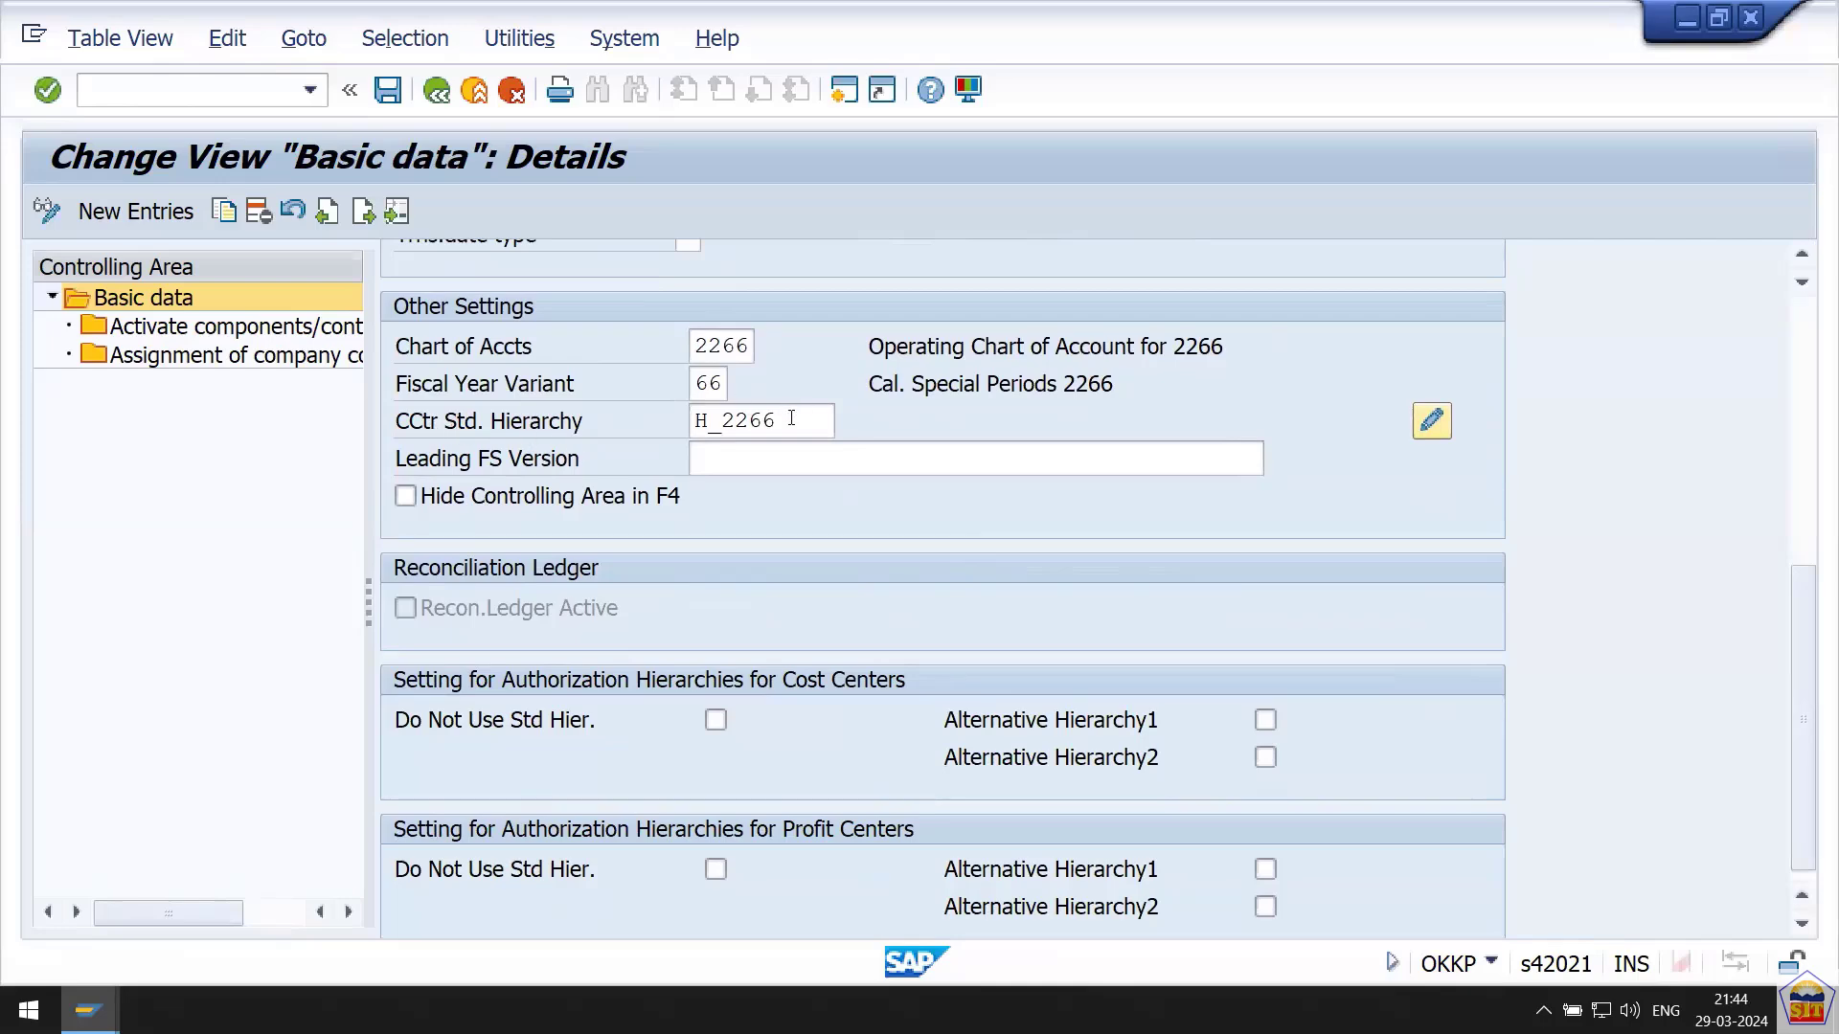
drag(828, 418, 632, 421)
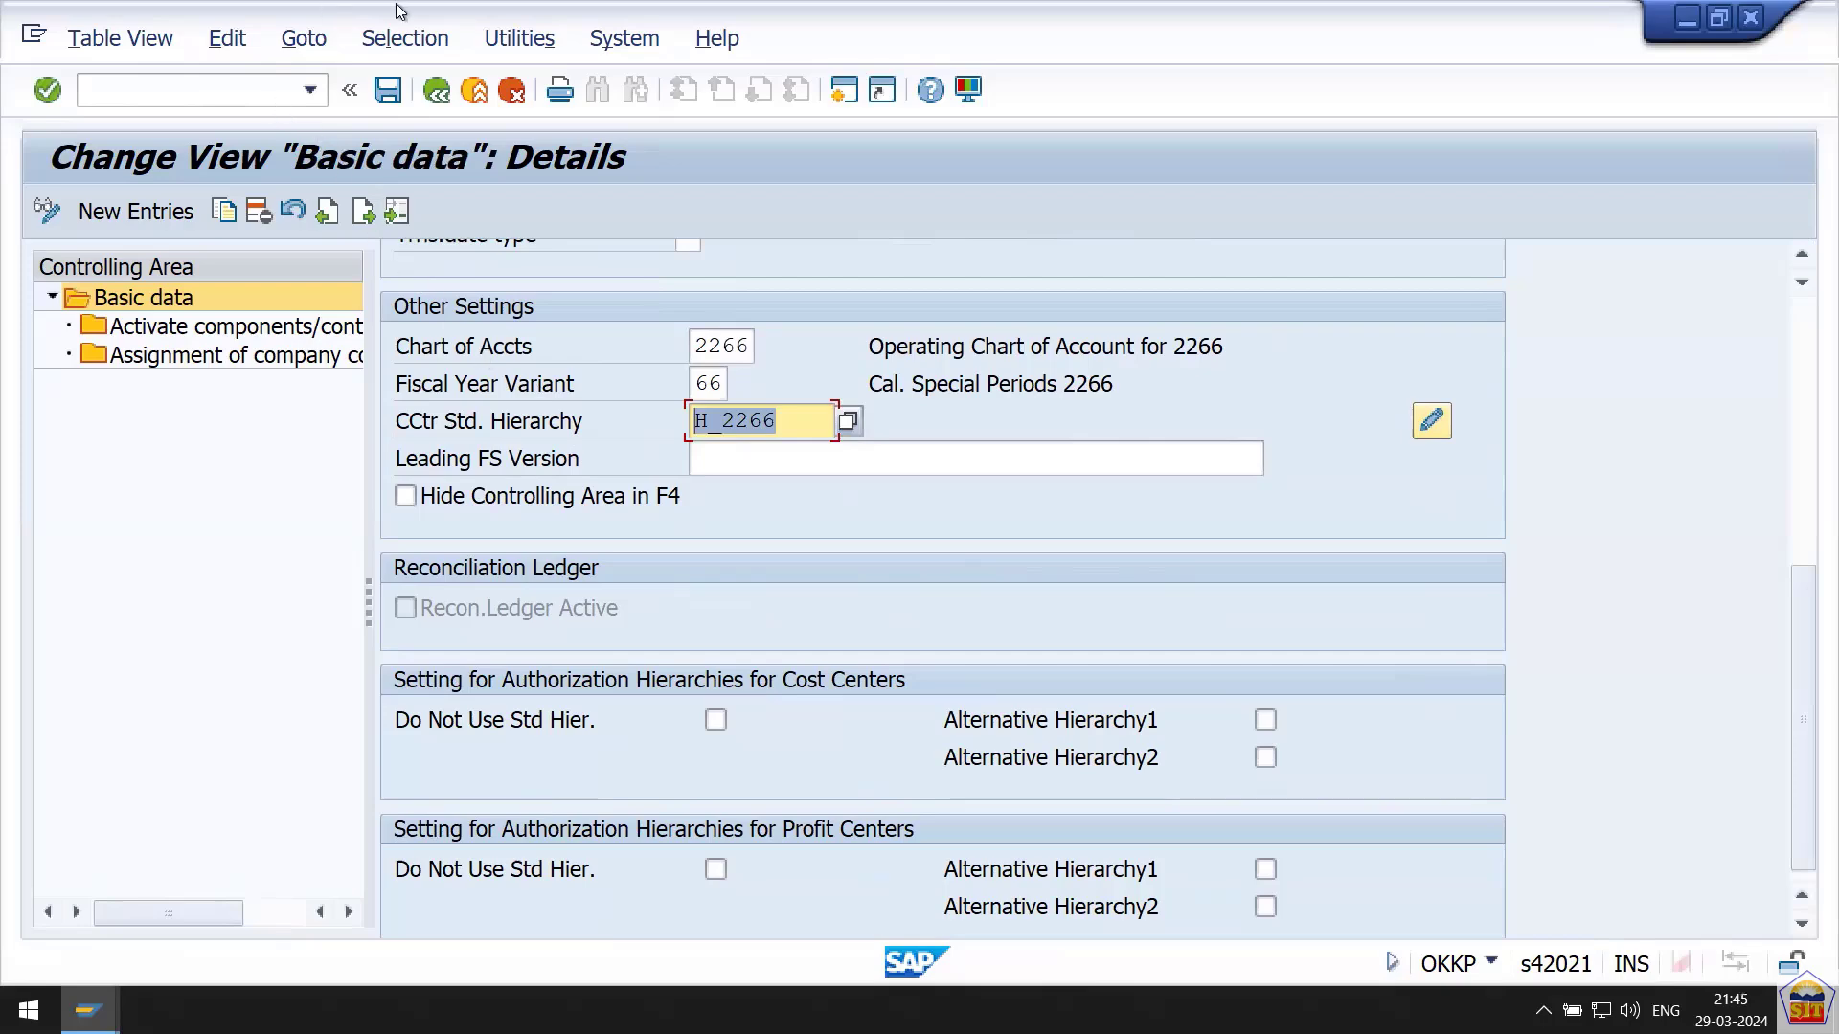
mouse_move(708, 12)
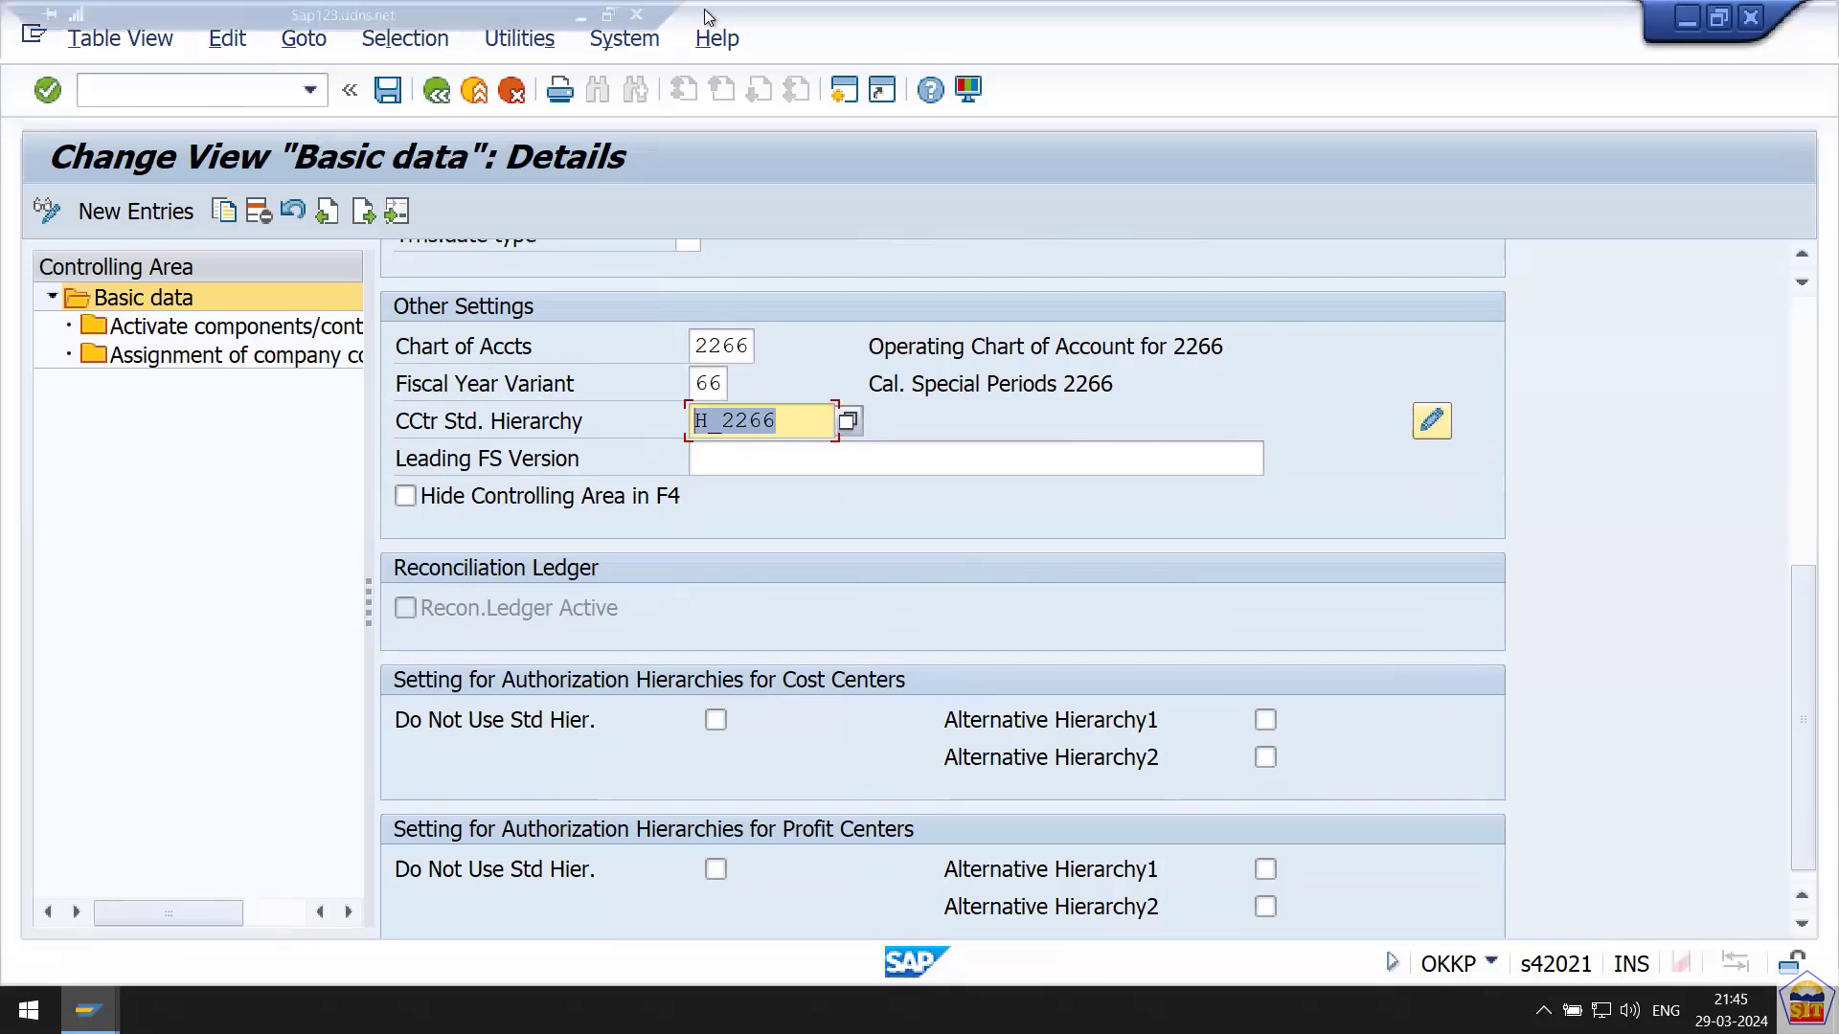
click(584, 15)
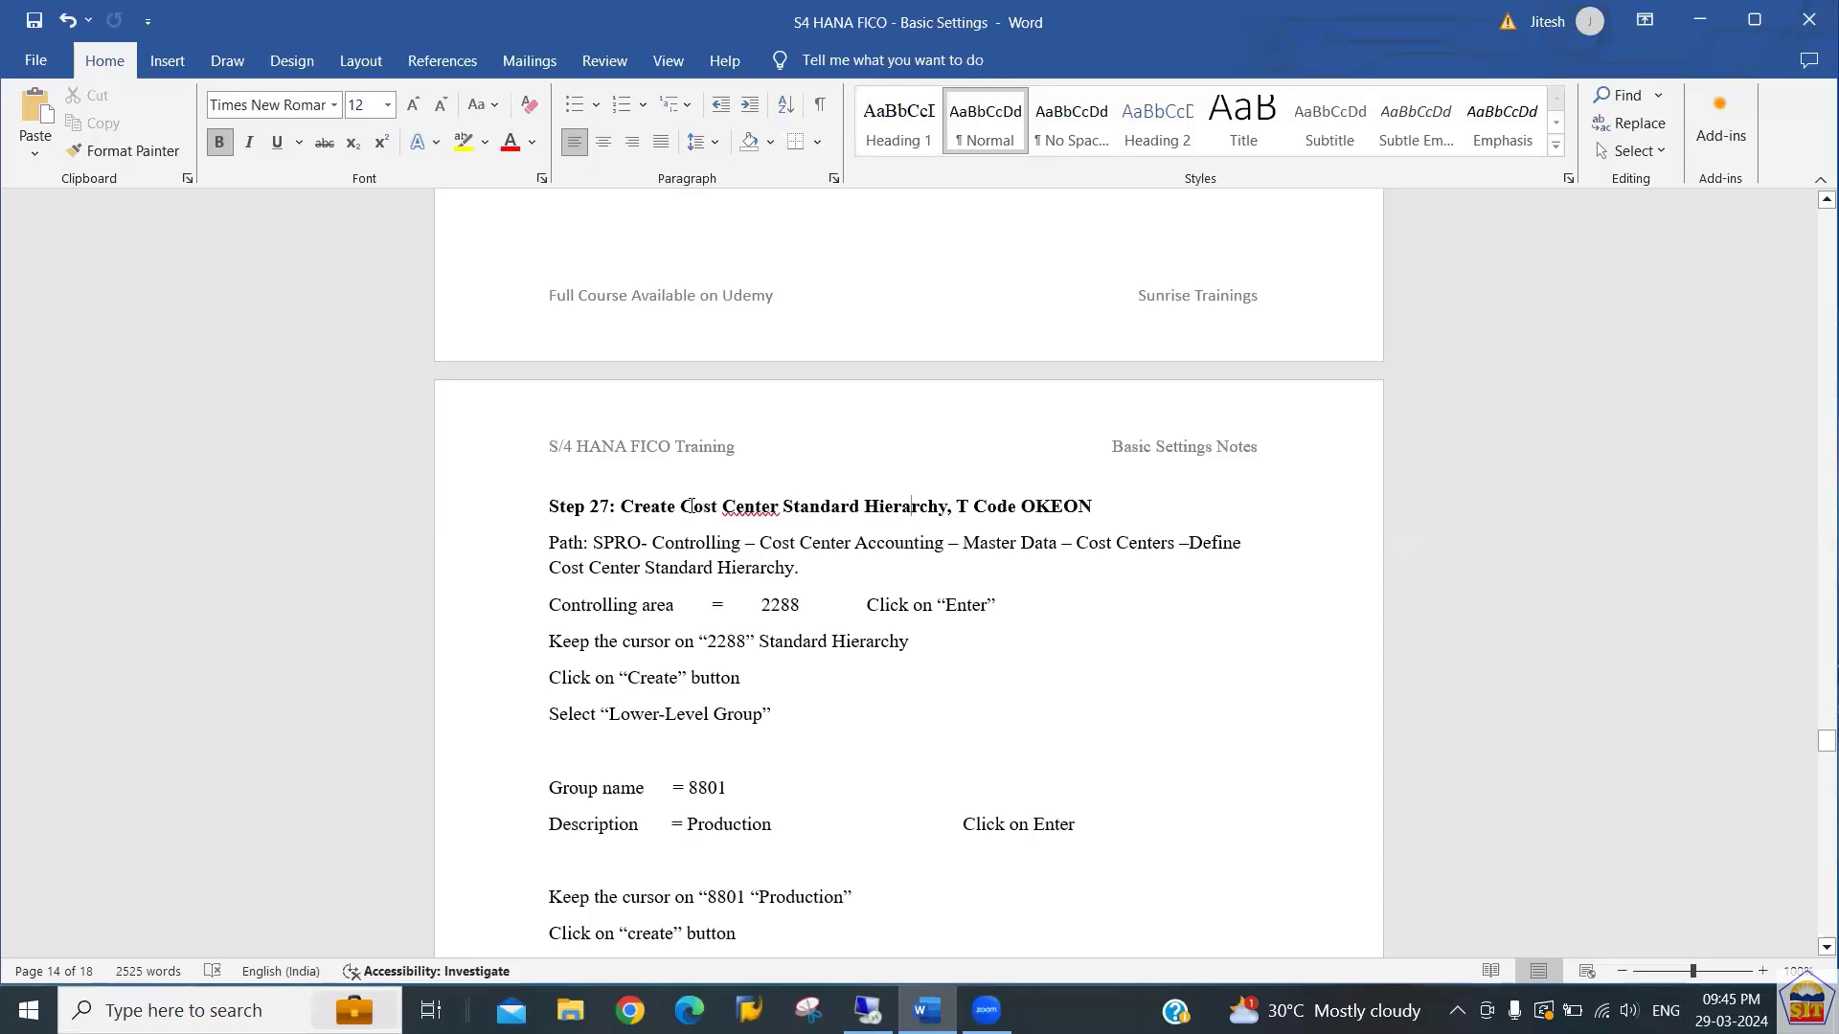
key(alt+Tab)
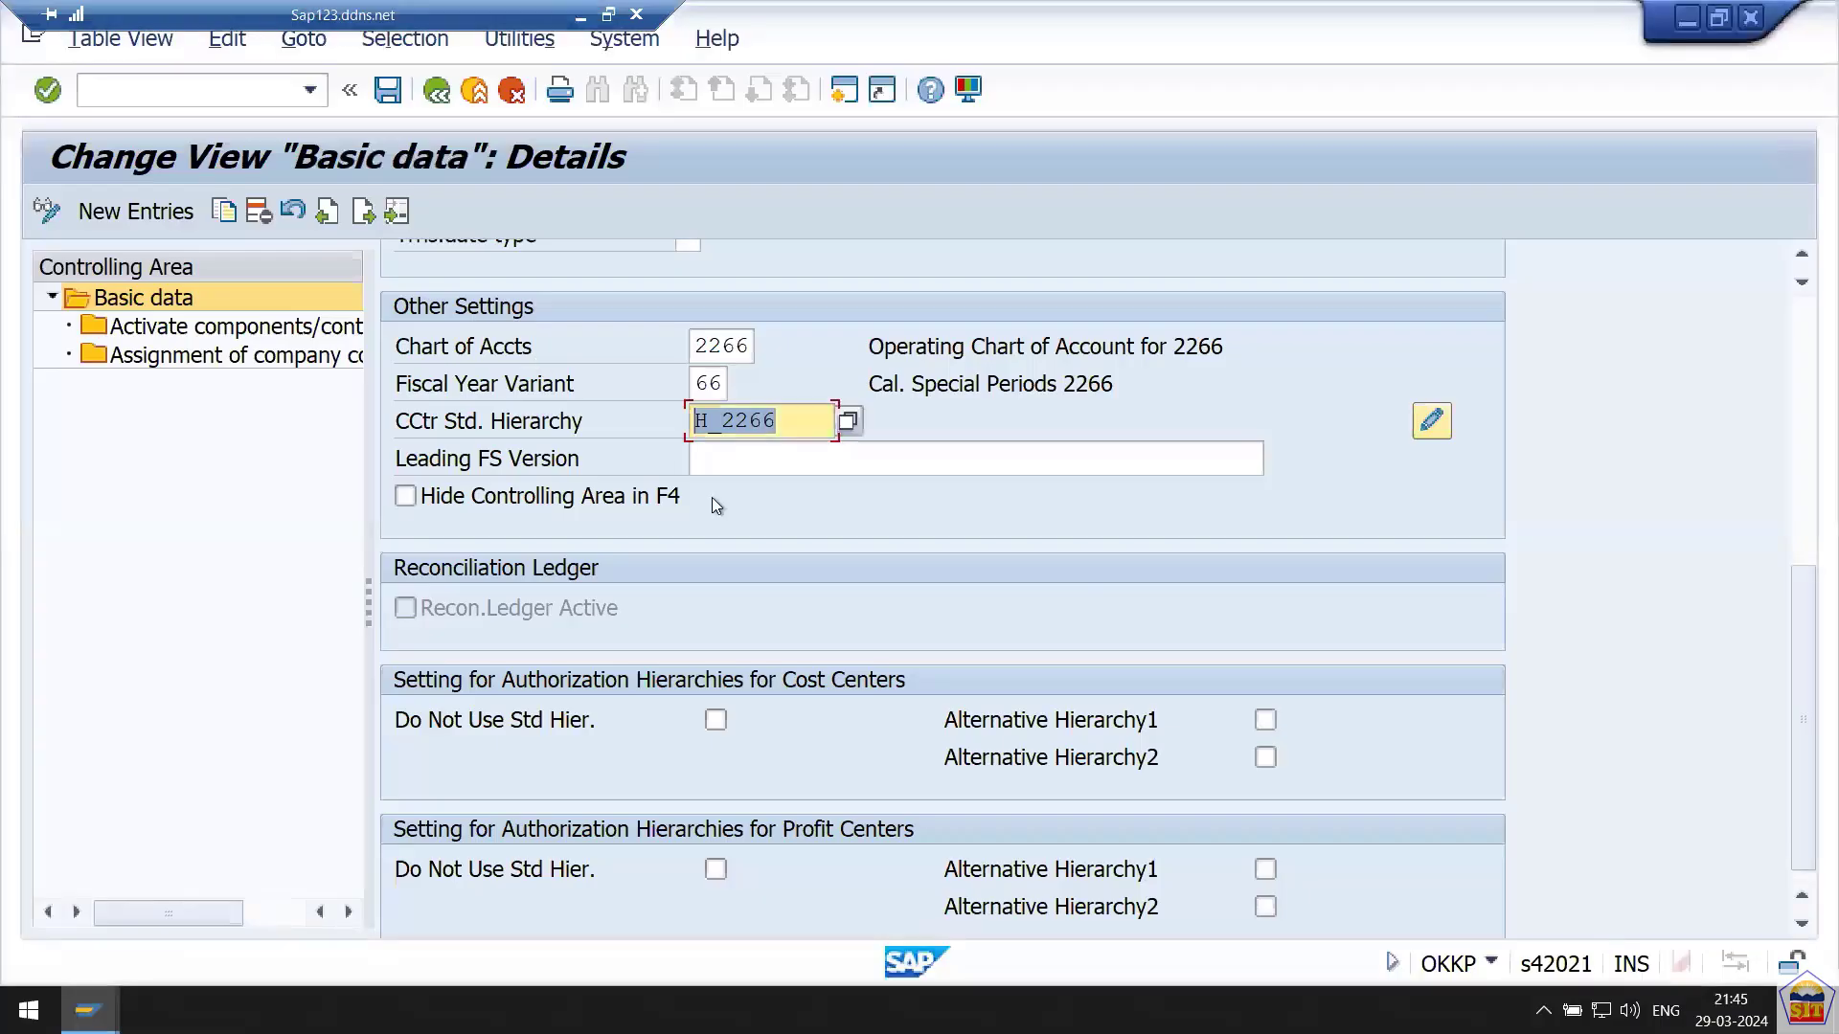
Run transaction OKEON in place of the current one to maintain the cost center standard hierarchy.
click(219, 83)
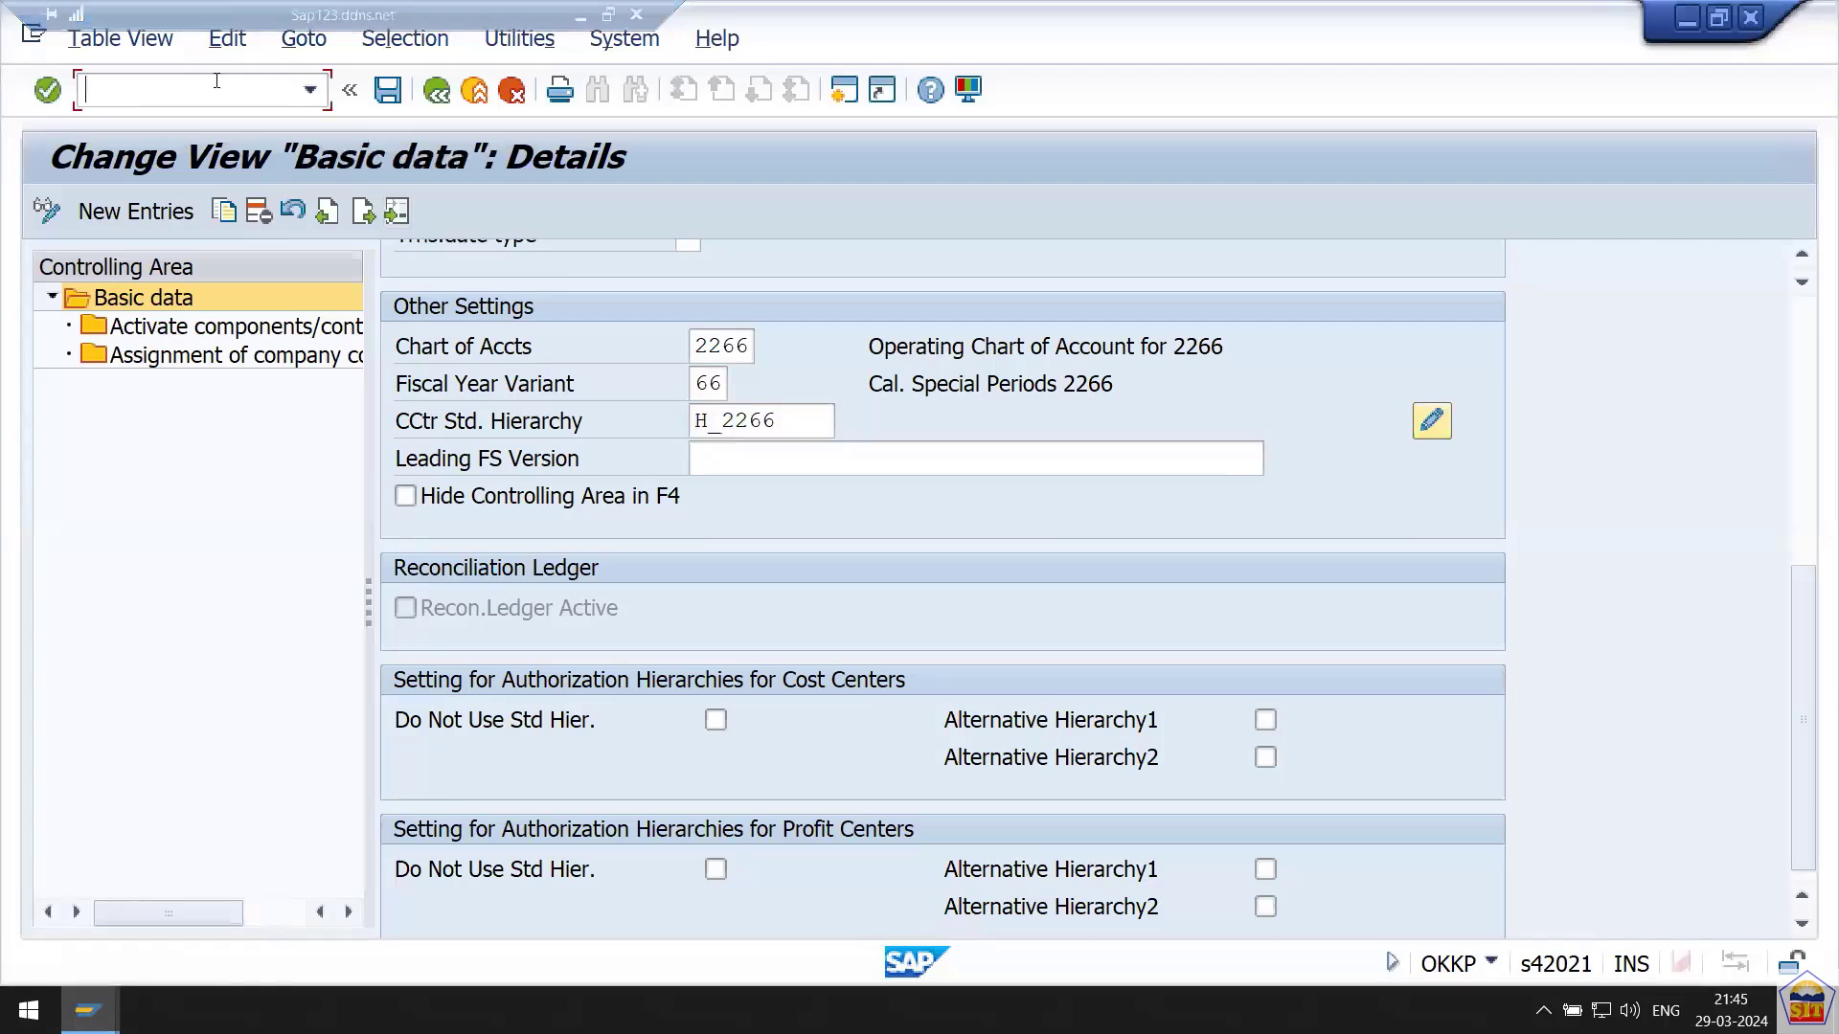
text(/nokeon)
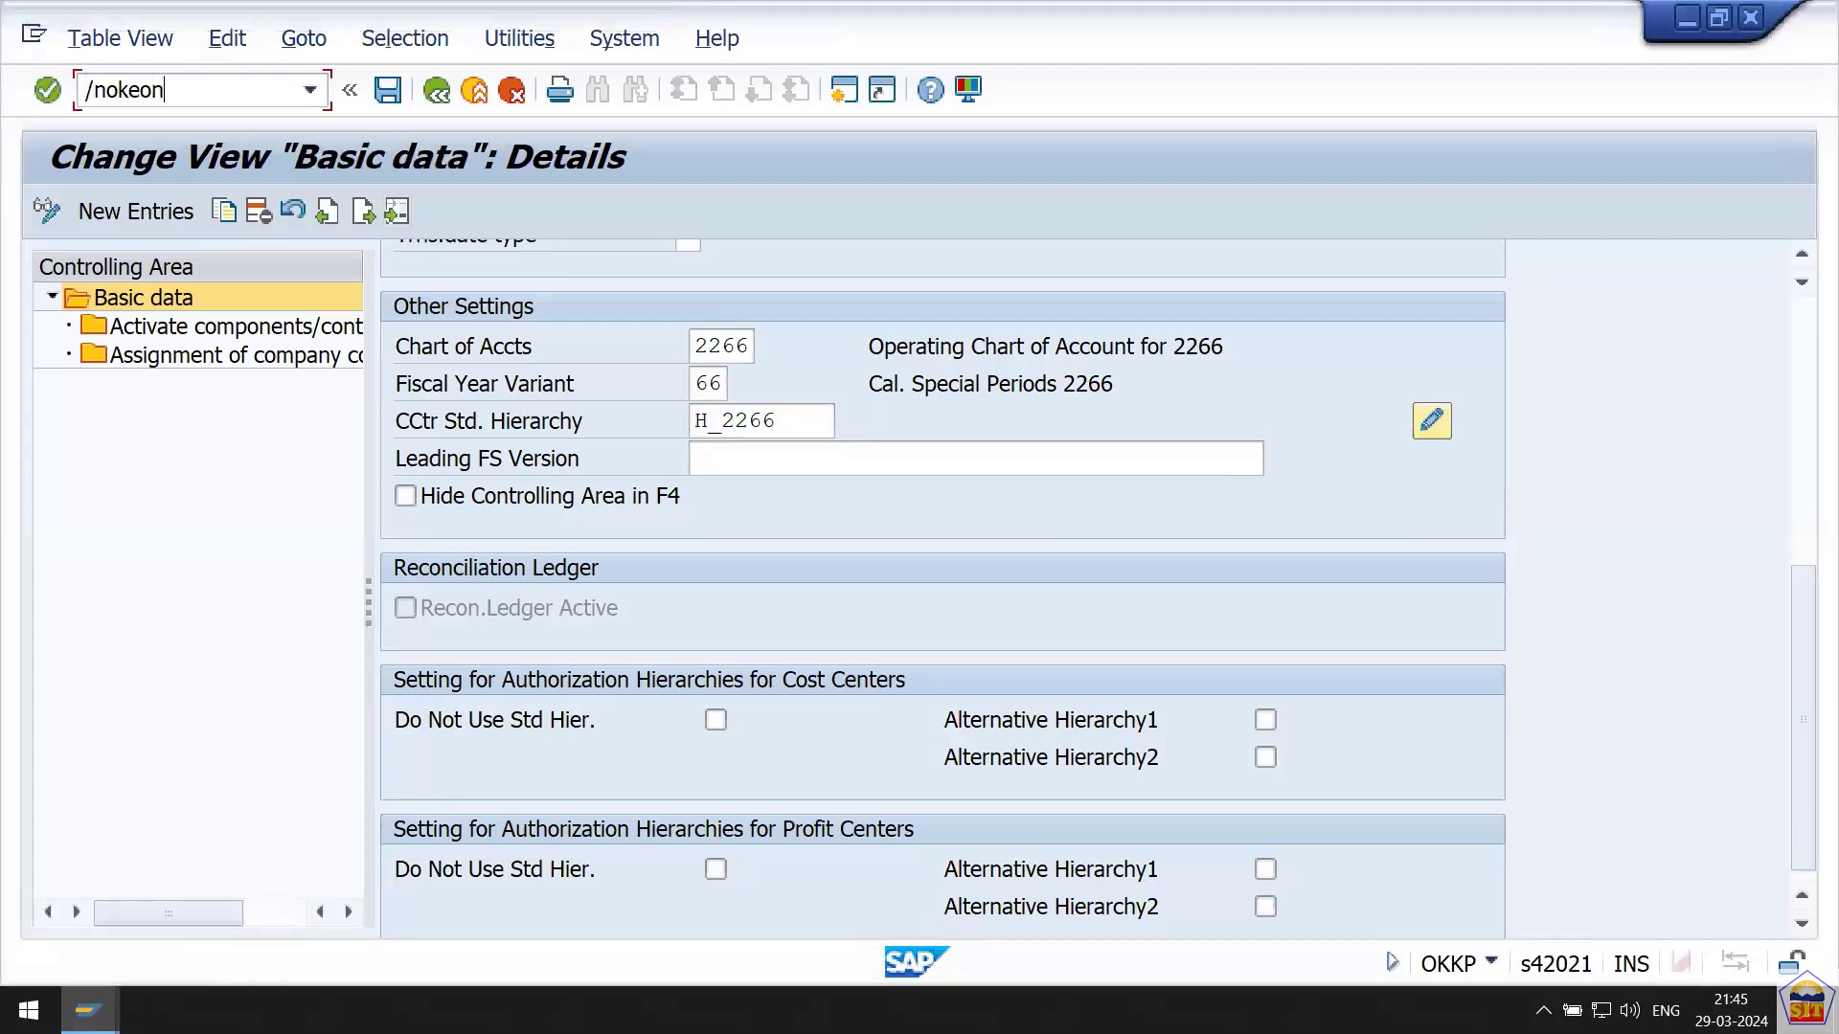
key(Return)
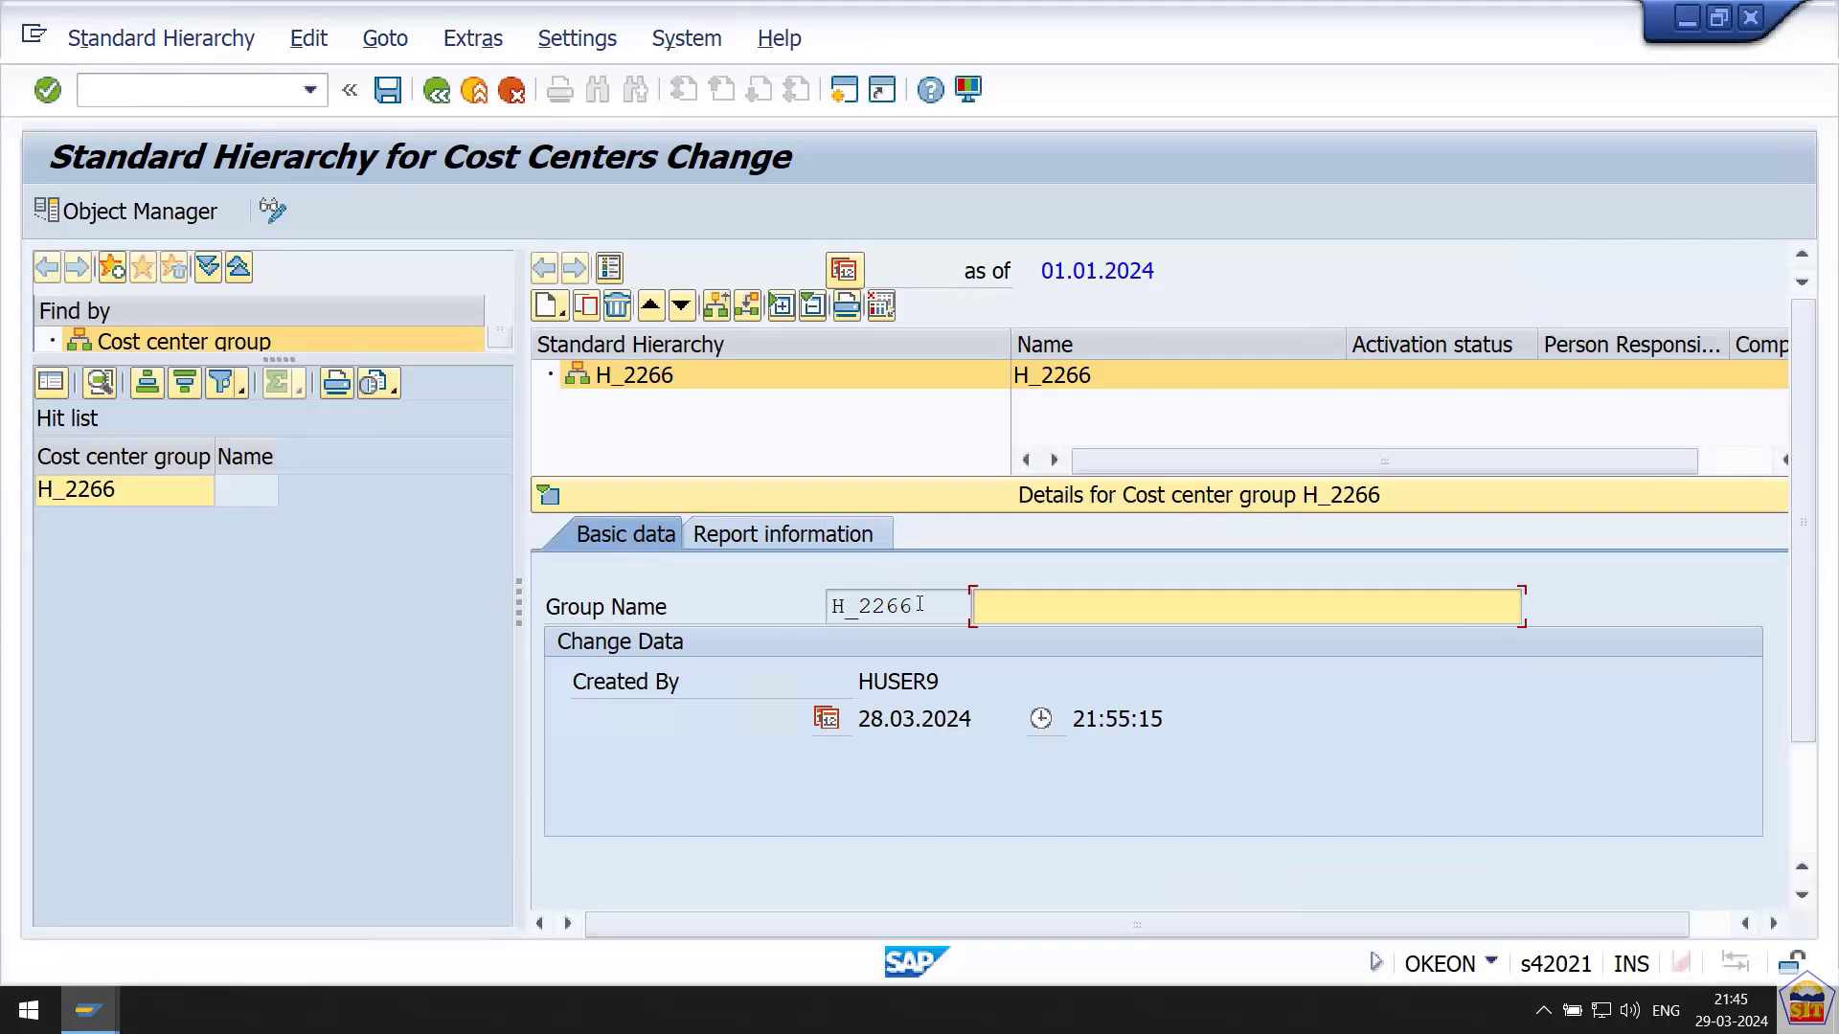
Fill the empty description of cost center group H_2266 with the previously used text Cost Center Standard Hierarchy 2277.
key(shift+Tab)
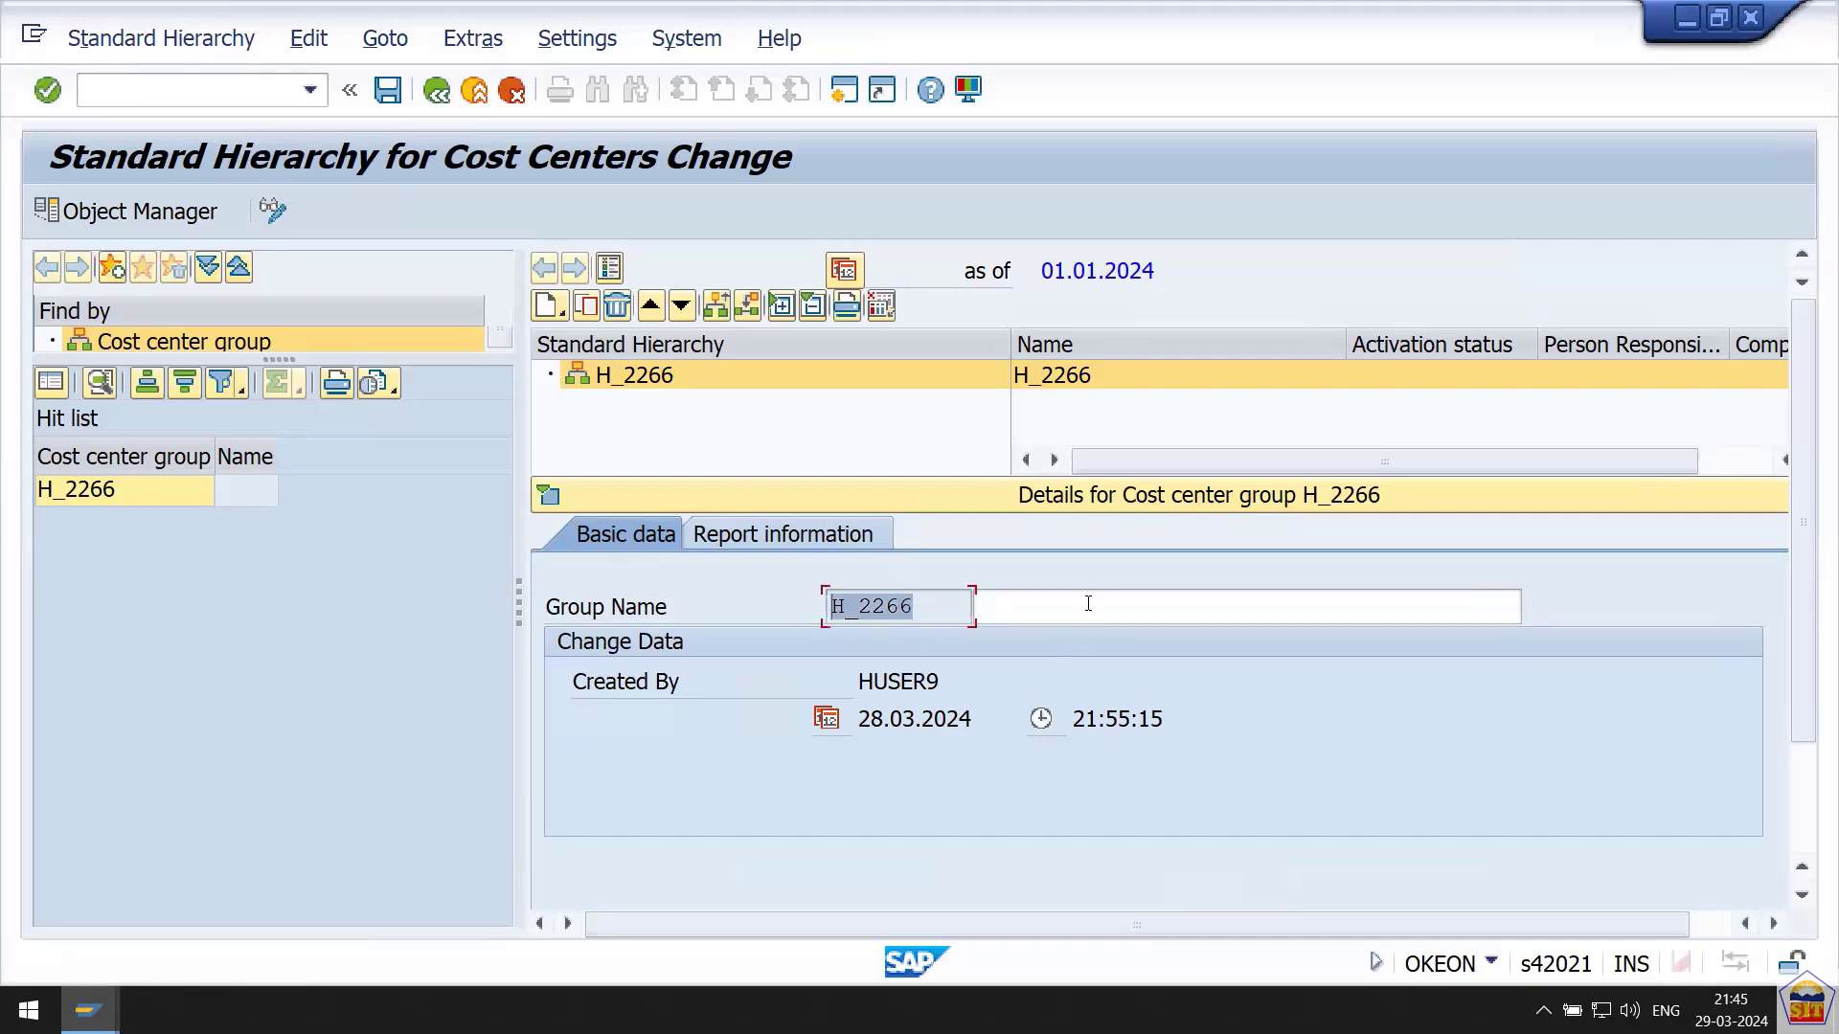
click(1088, 603)
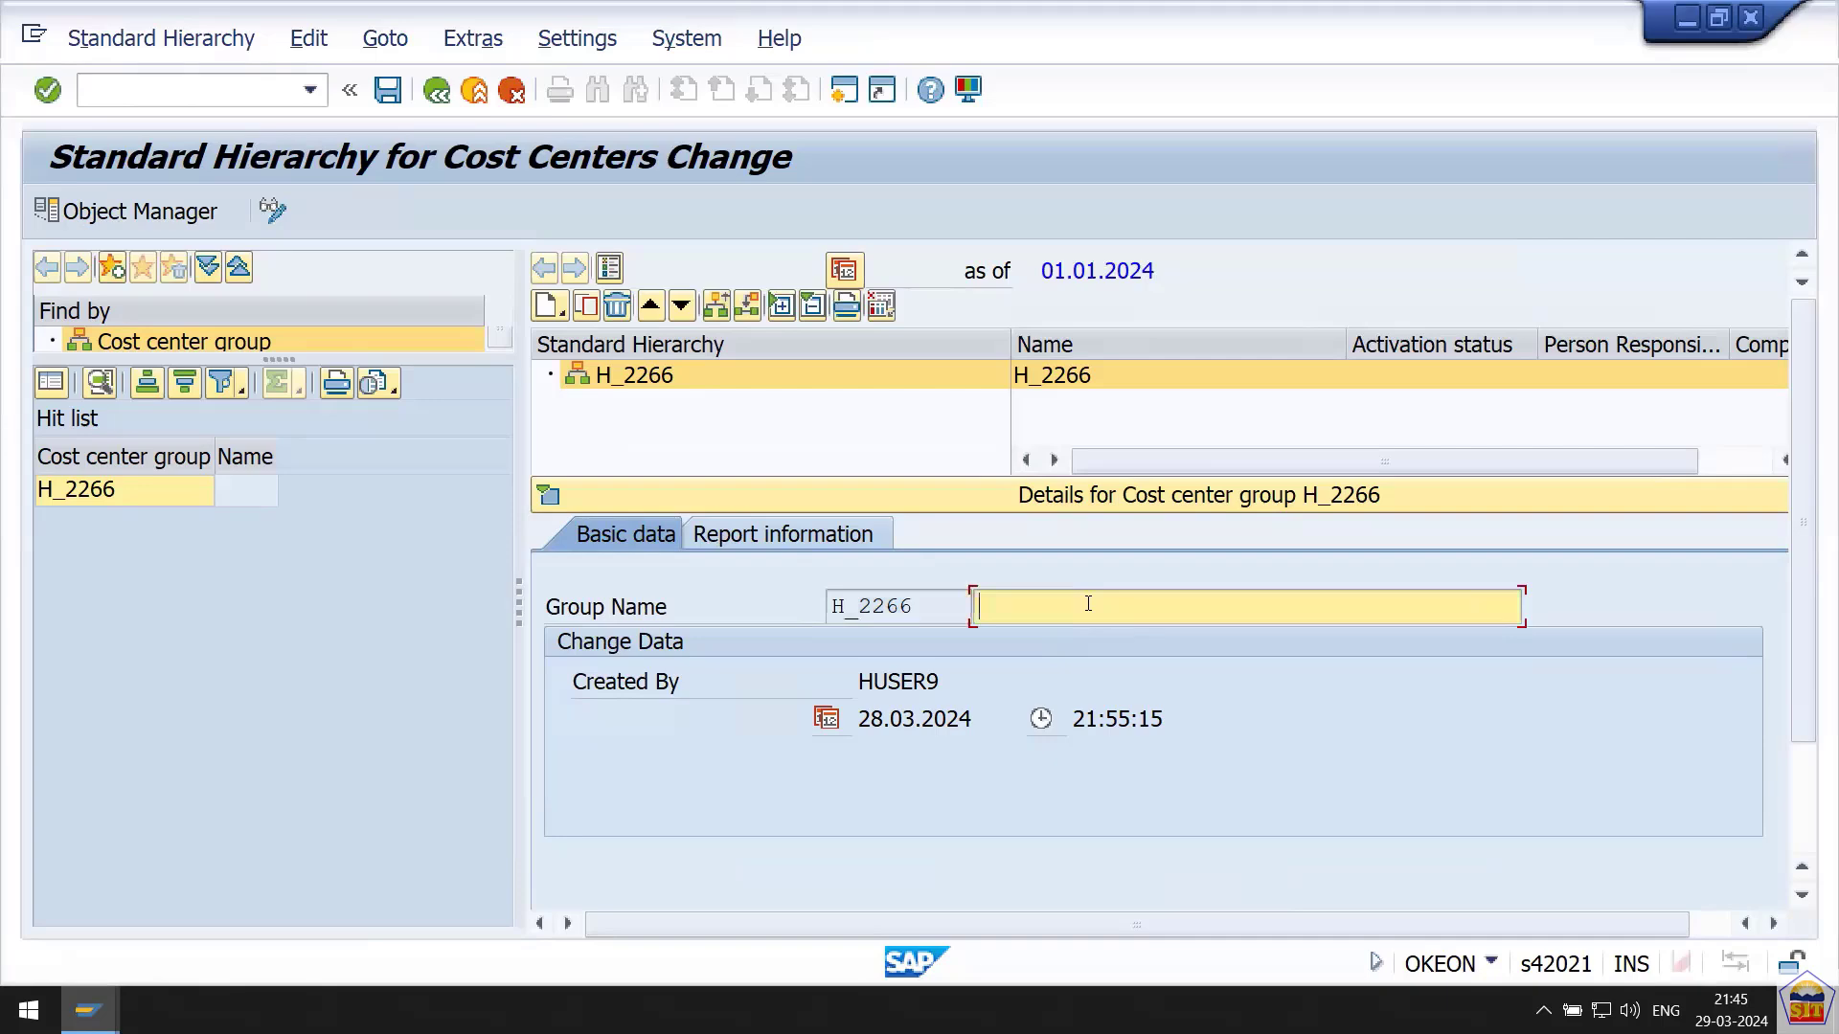
click(1088, 604)
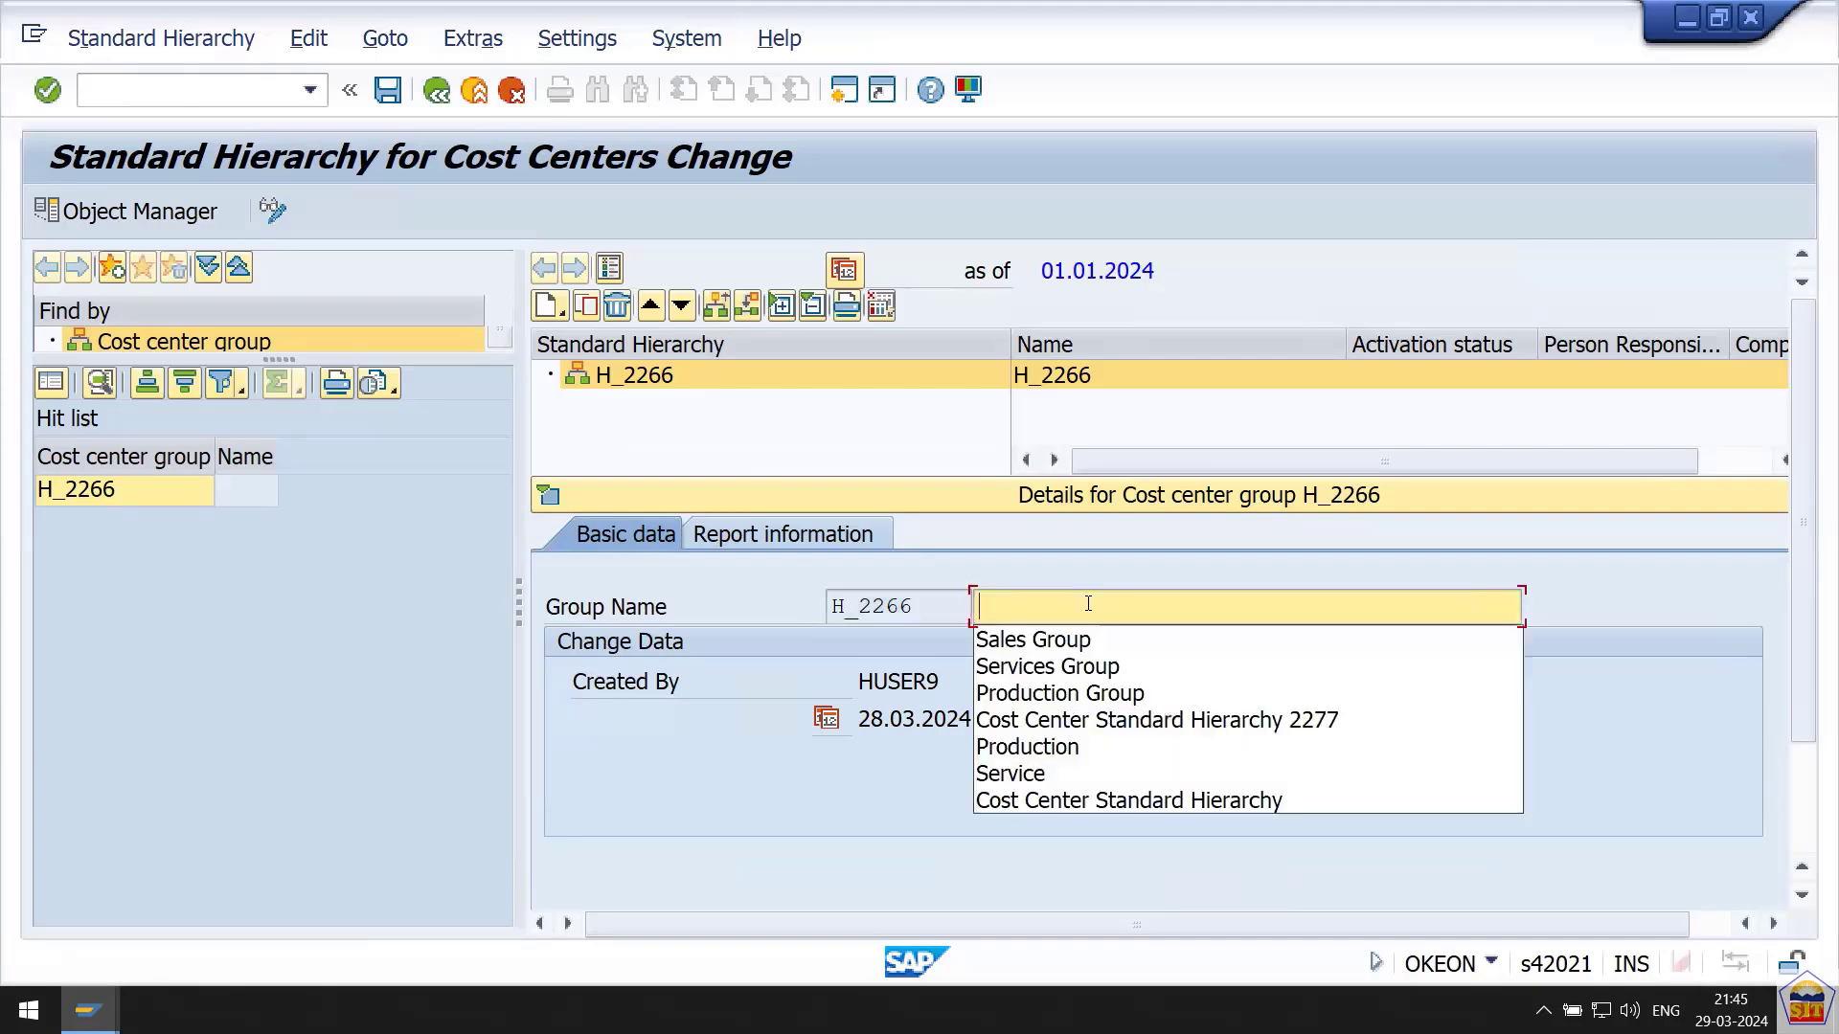
key(Down)
key(Down)
key(Down)
key(Down)
key(Down)
key(Up)
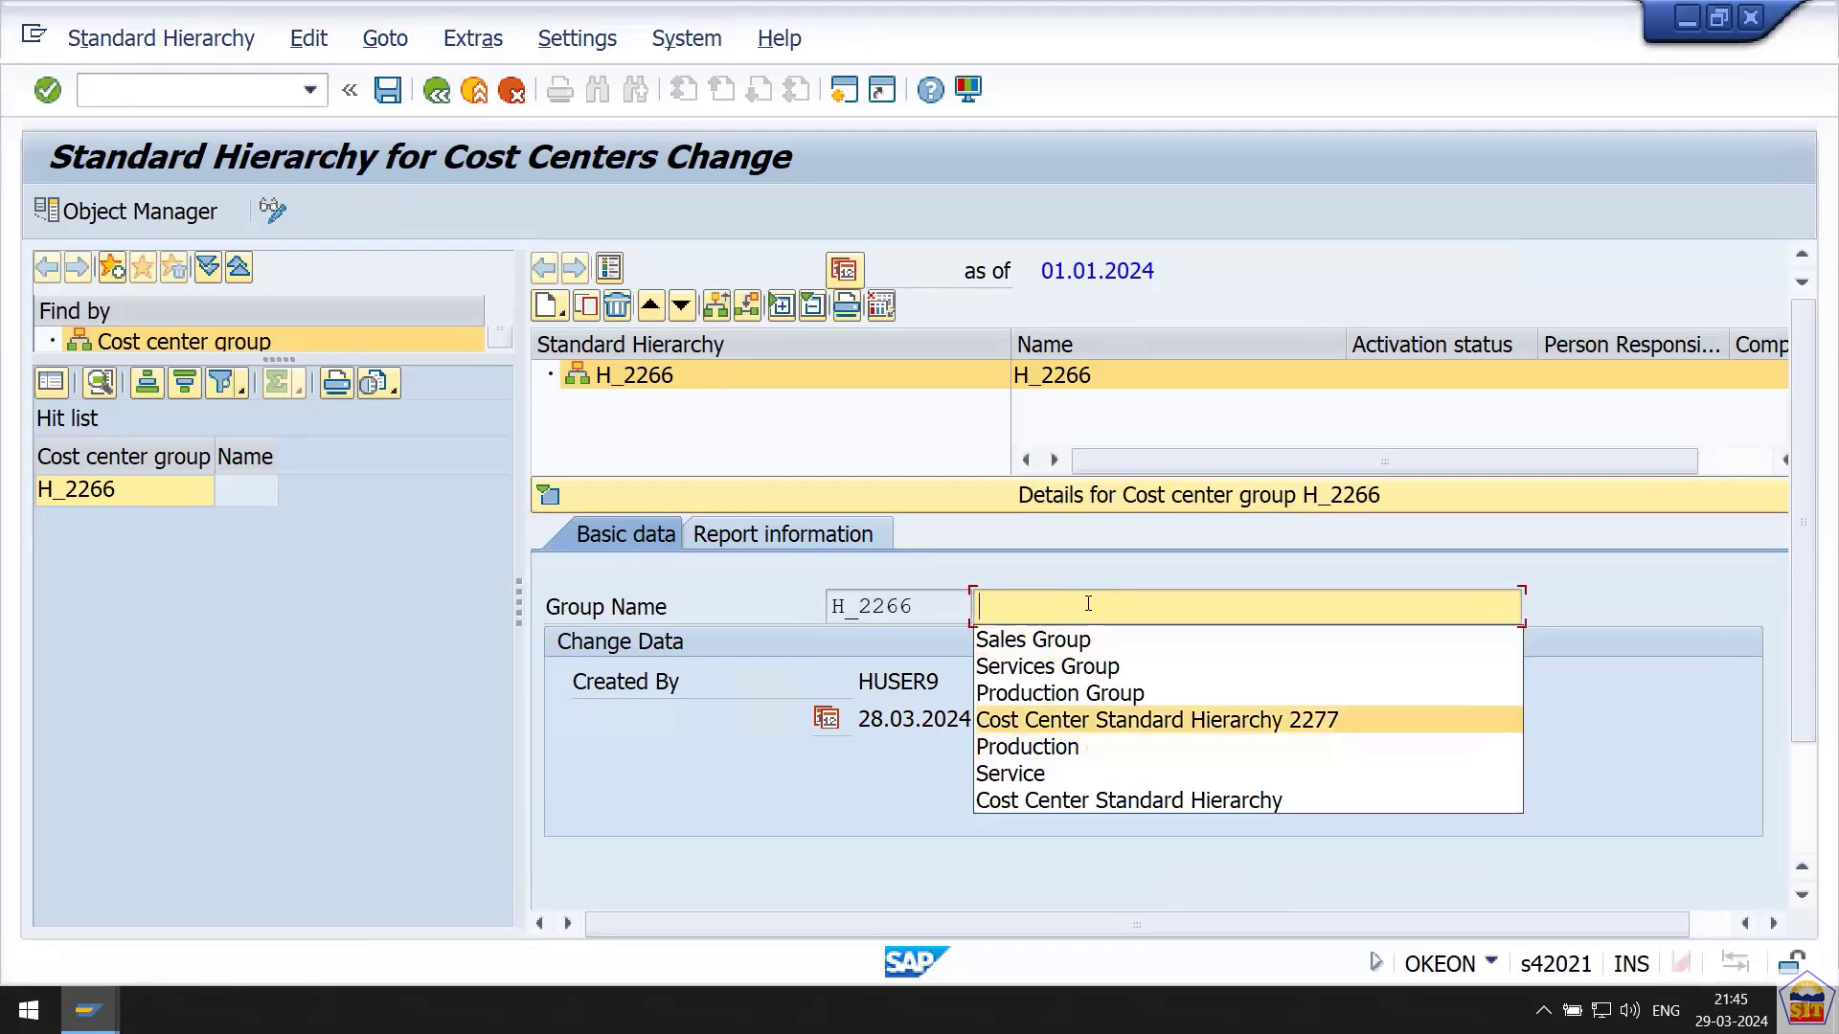
key(Return)
key(End)
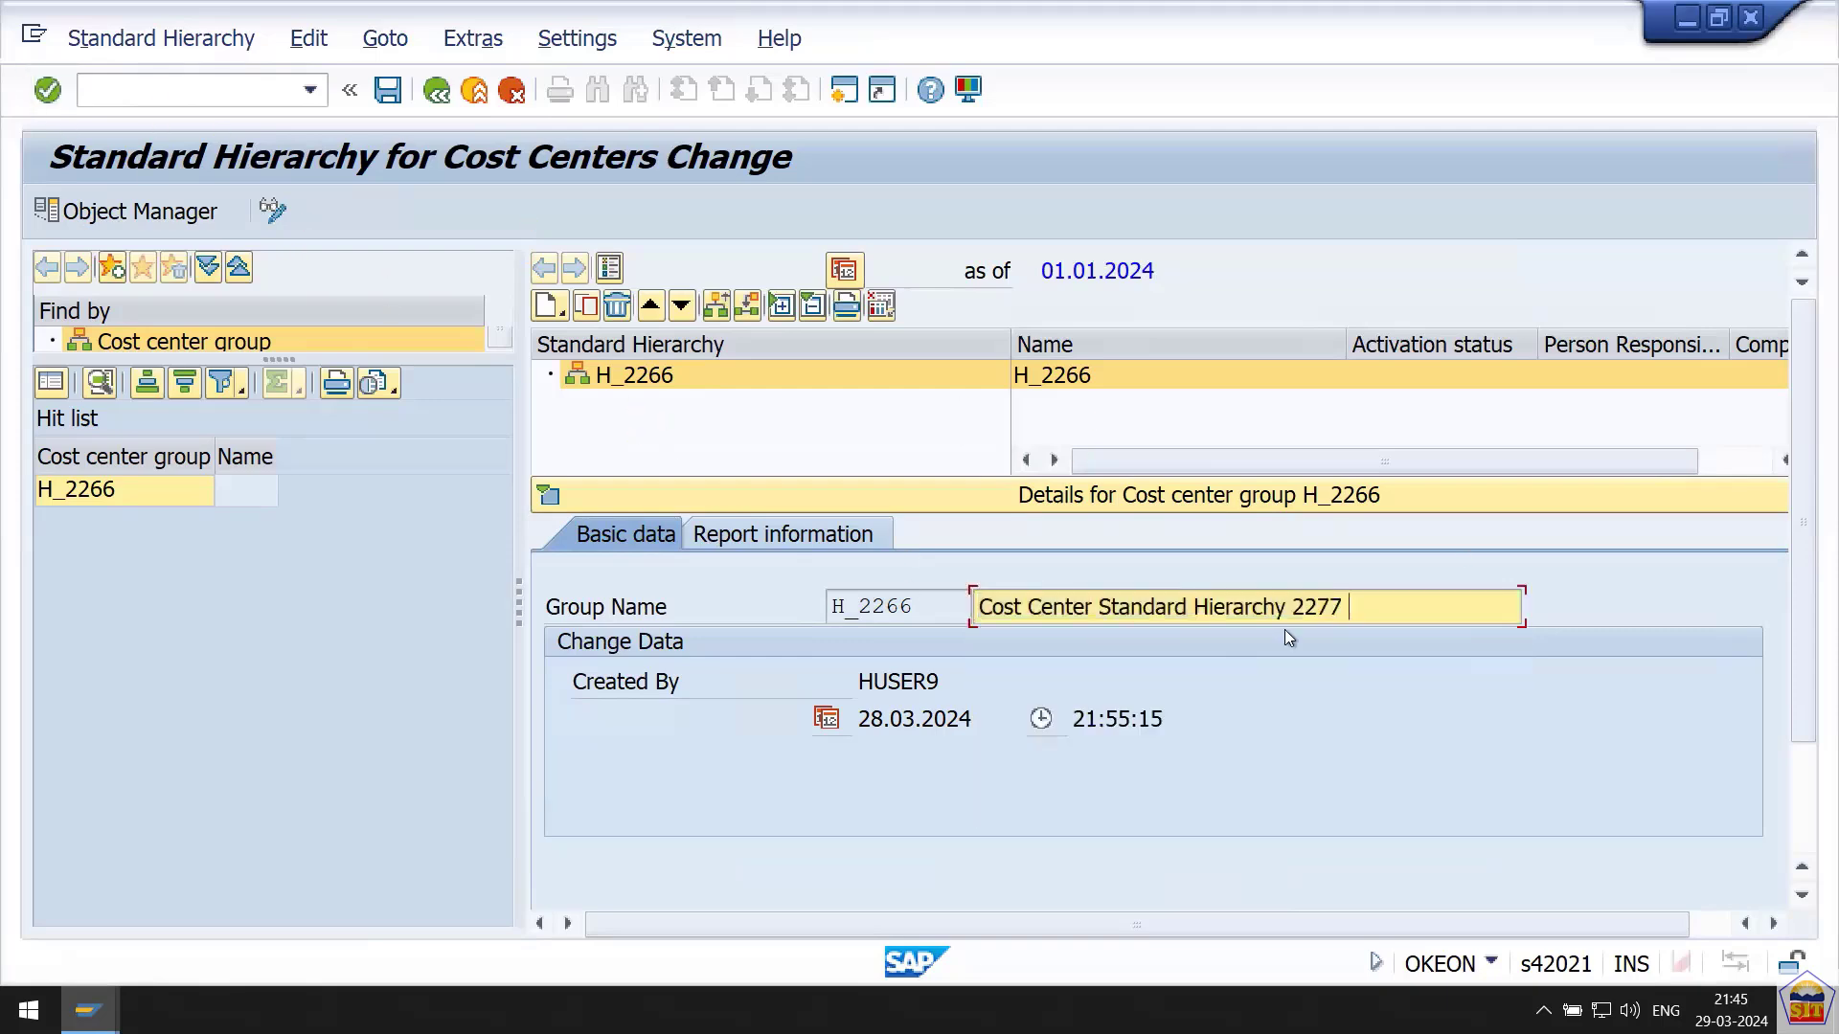
Change the description of group H_2266 to Cost Center Standard Hierarchy 2266, widen the hierarchy's Name column and save the hierarchy.
key(BackSpace)
key(BackSpace)
key(BackSpace)
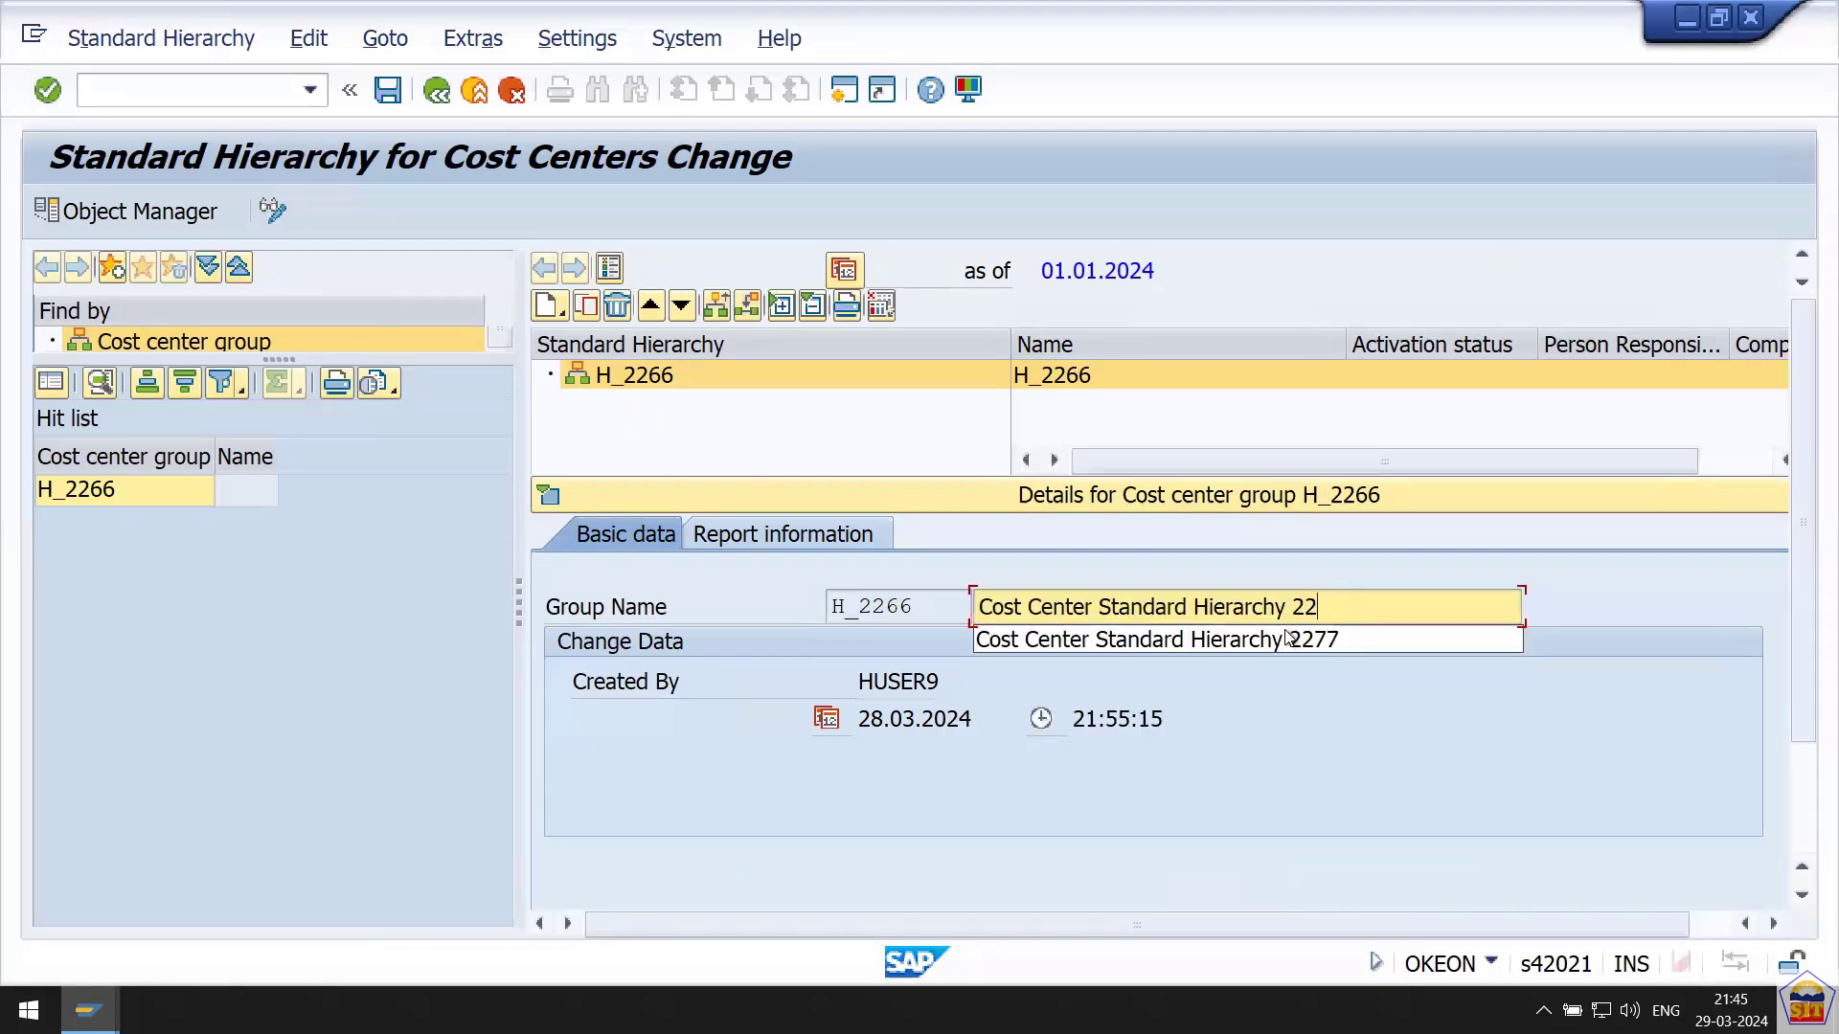
text(66)
key(Return)
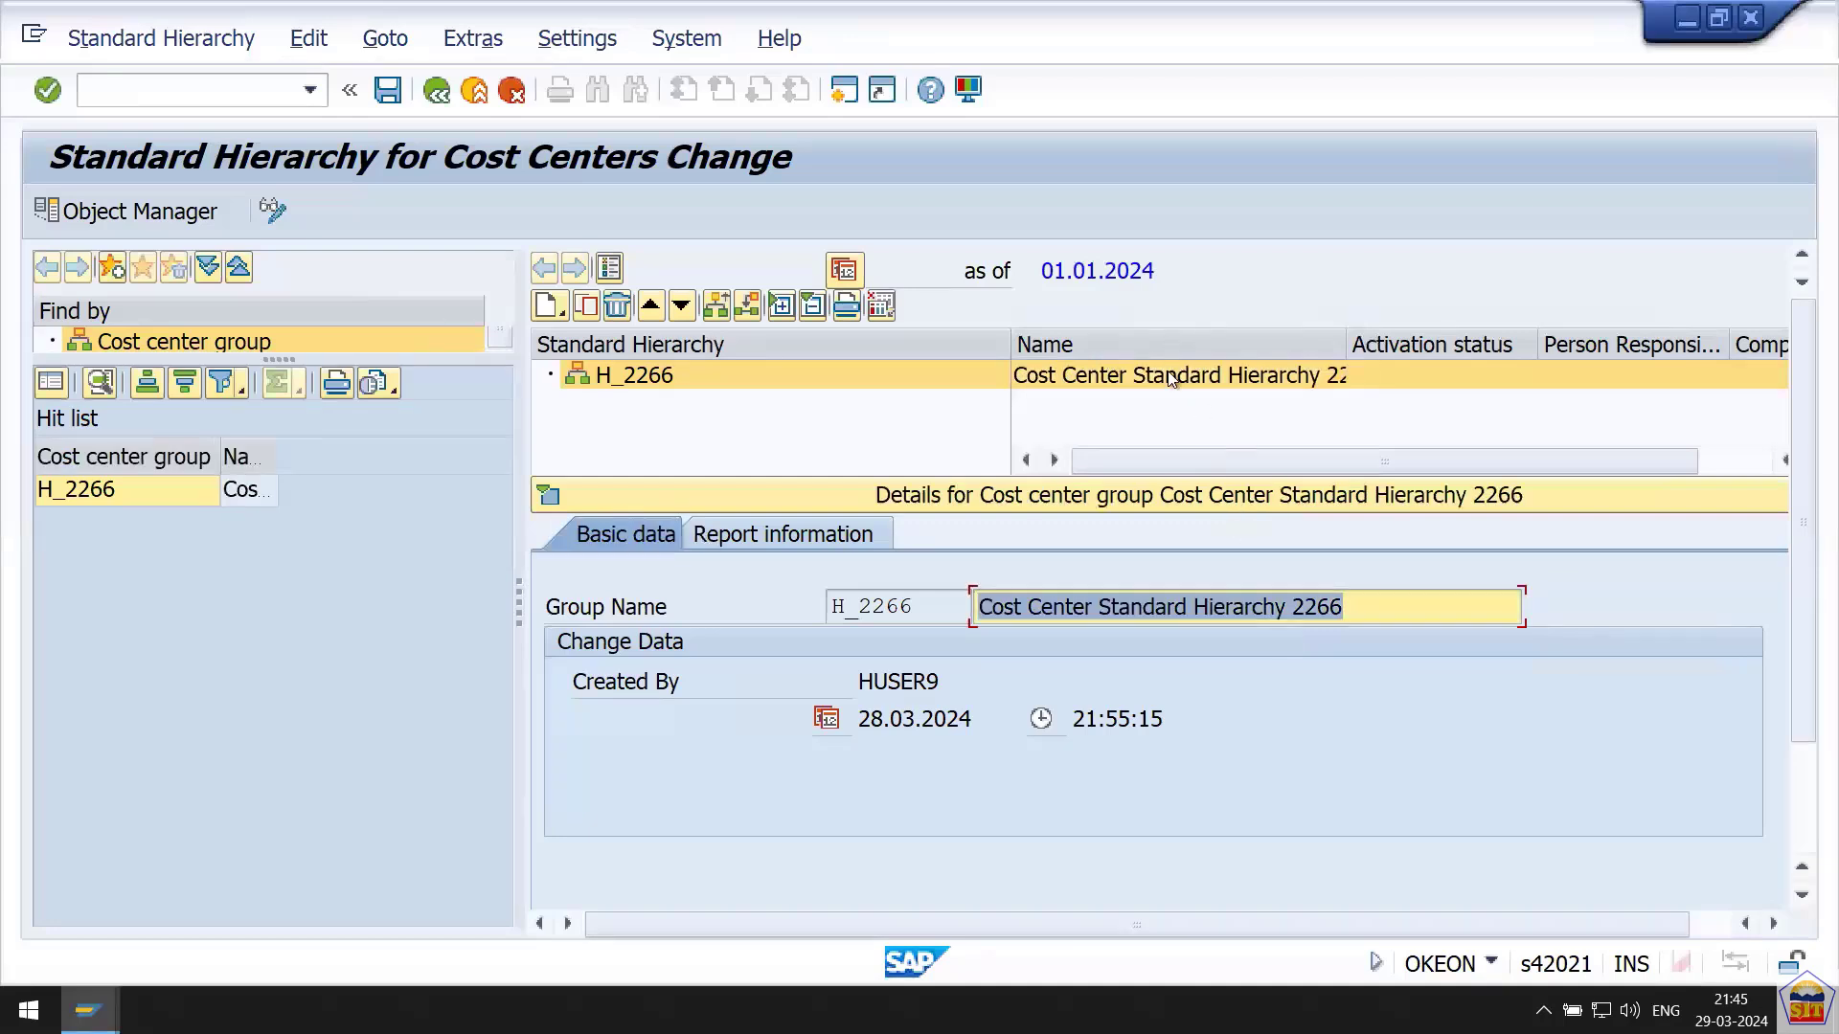
drag(1346, 343, 1441, 330)
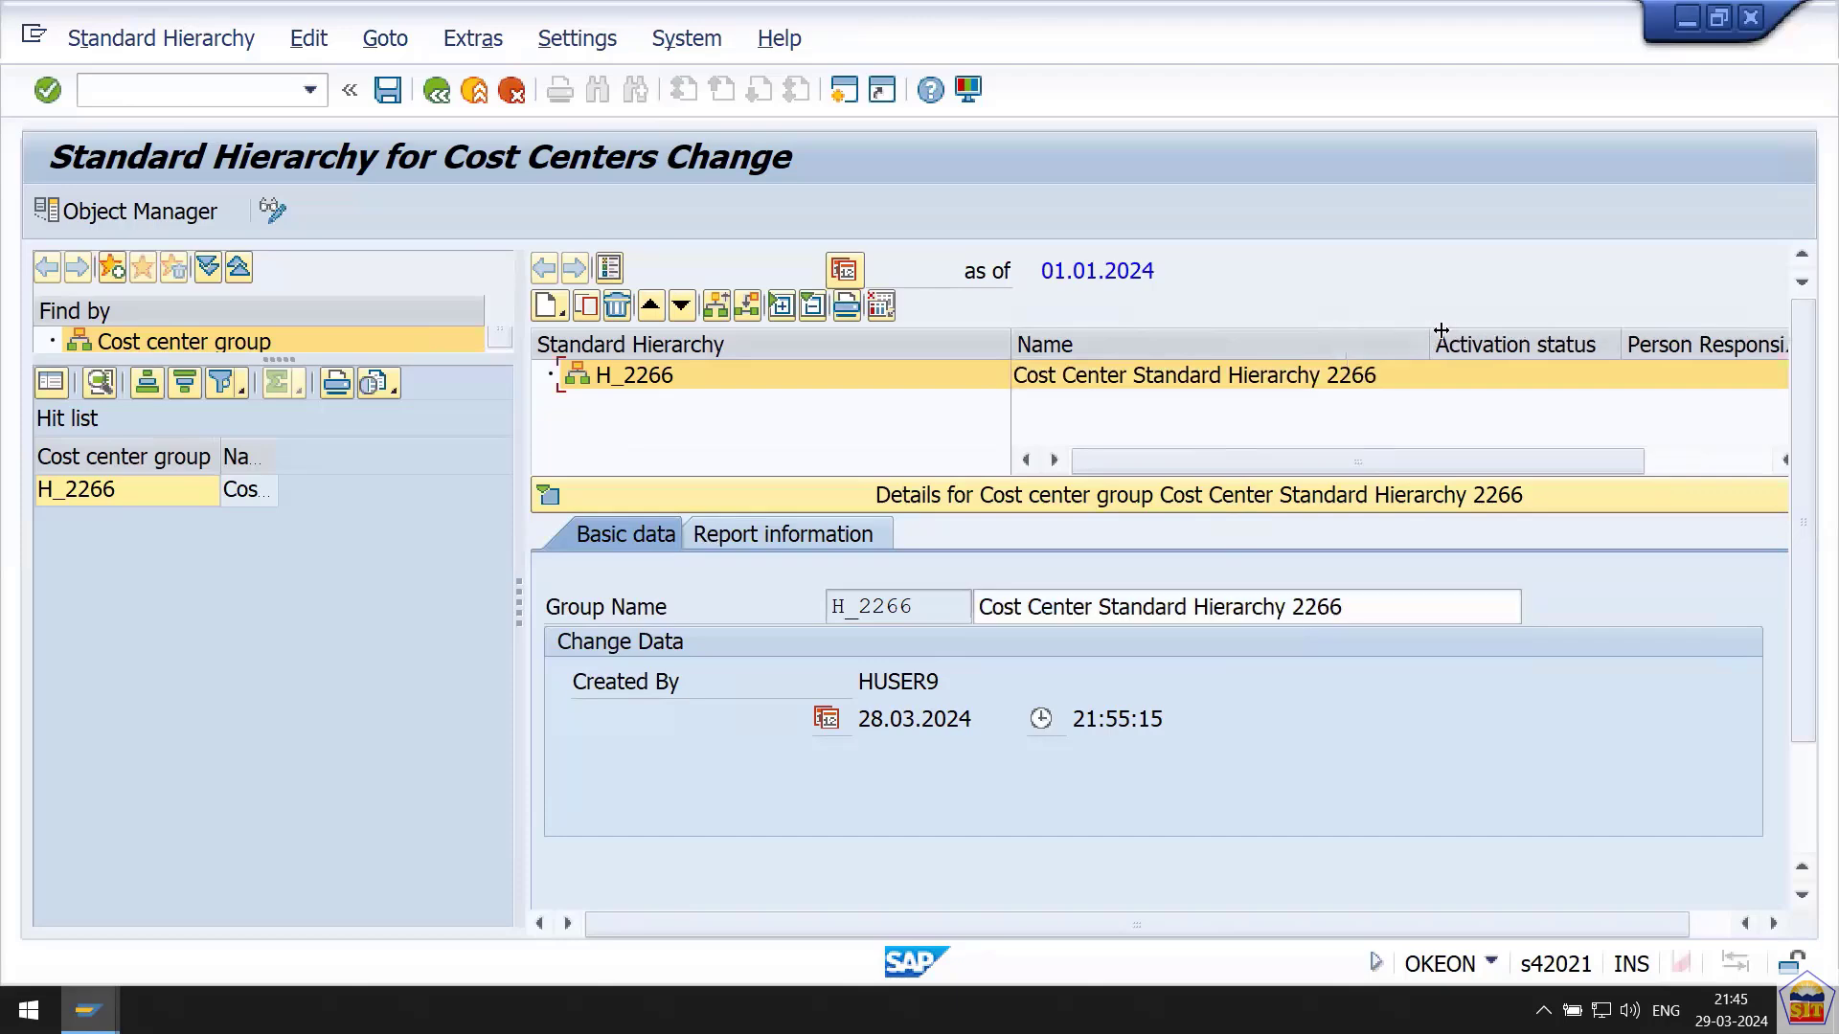
key(ctrl+s)
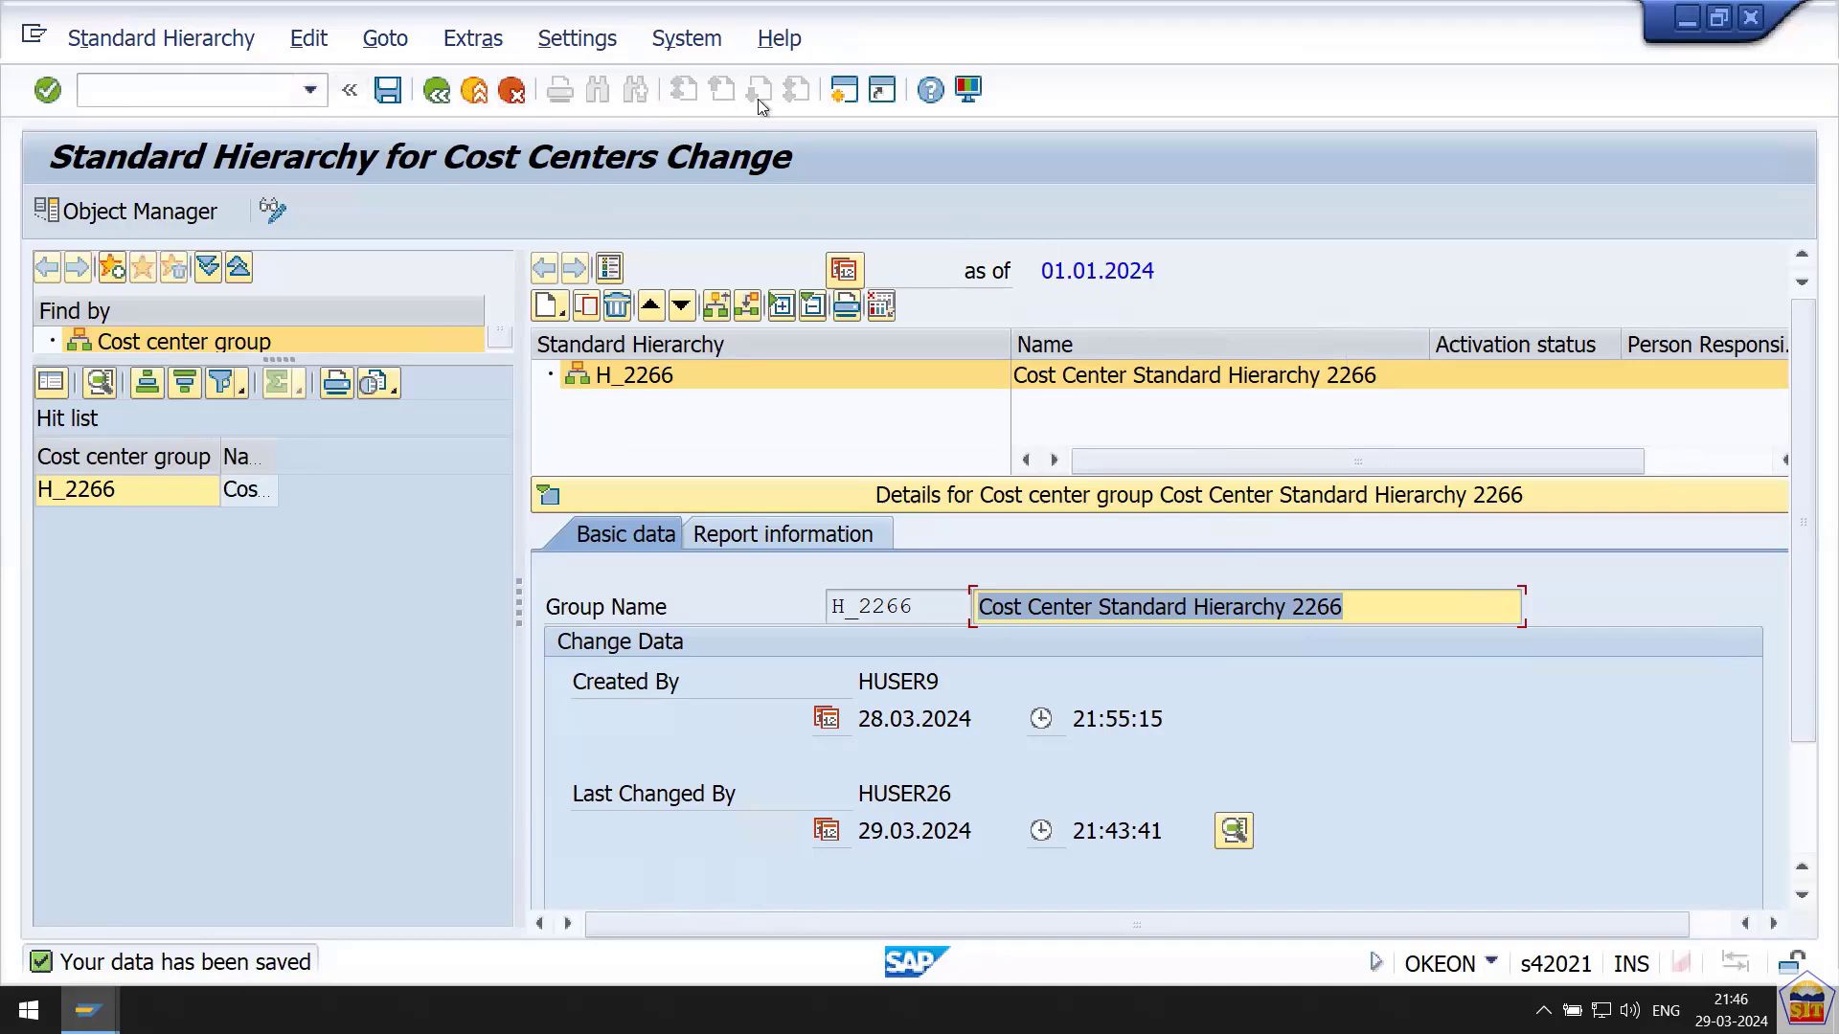
Open a new session, run transaction OKKP and copy the cost center standard hierarchy key from controlling area 0001's basic data.
click(839, 93)
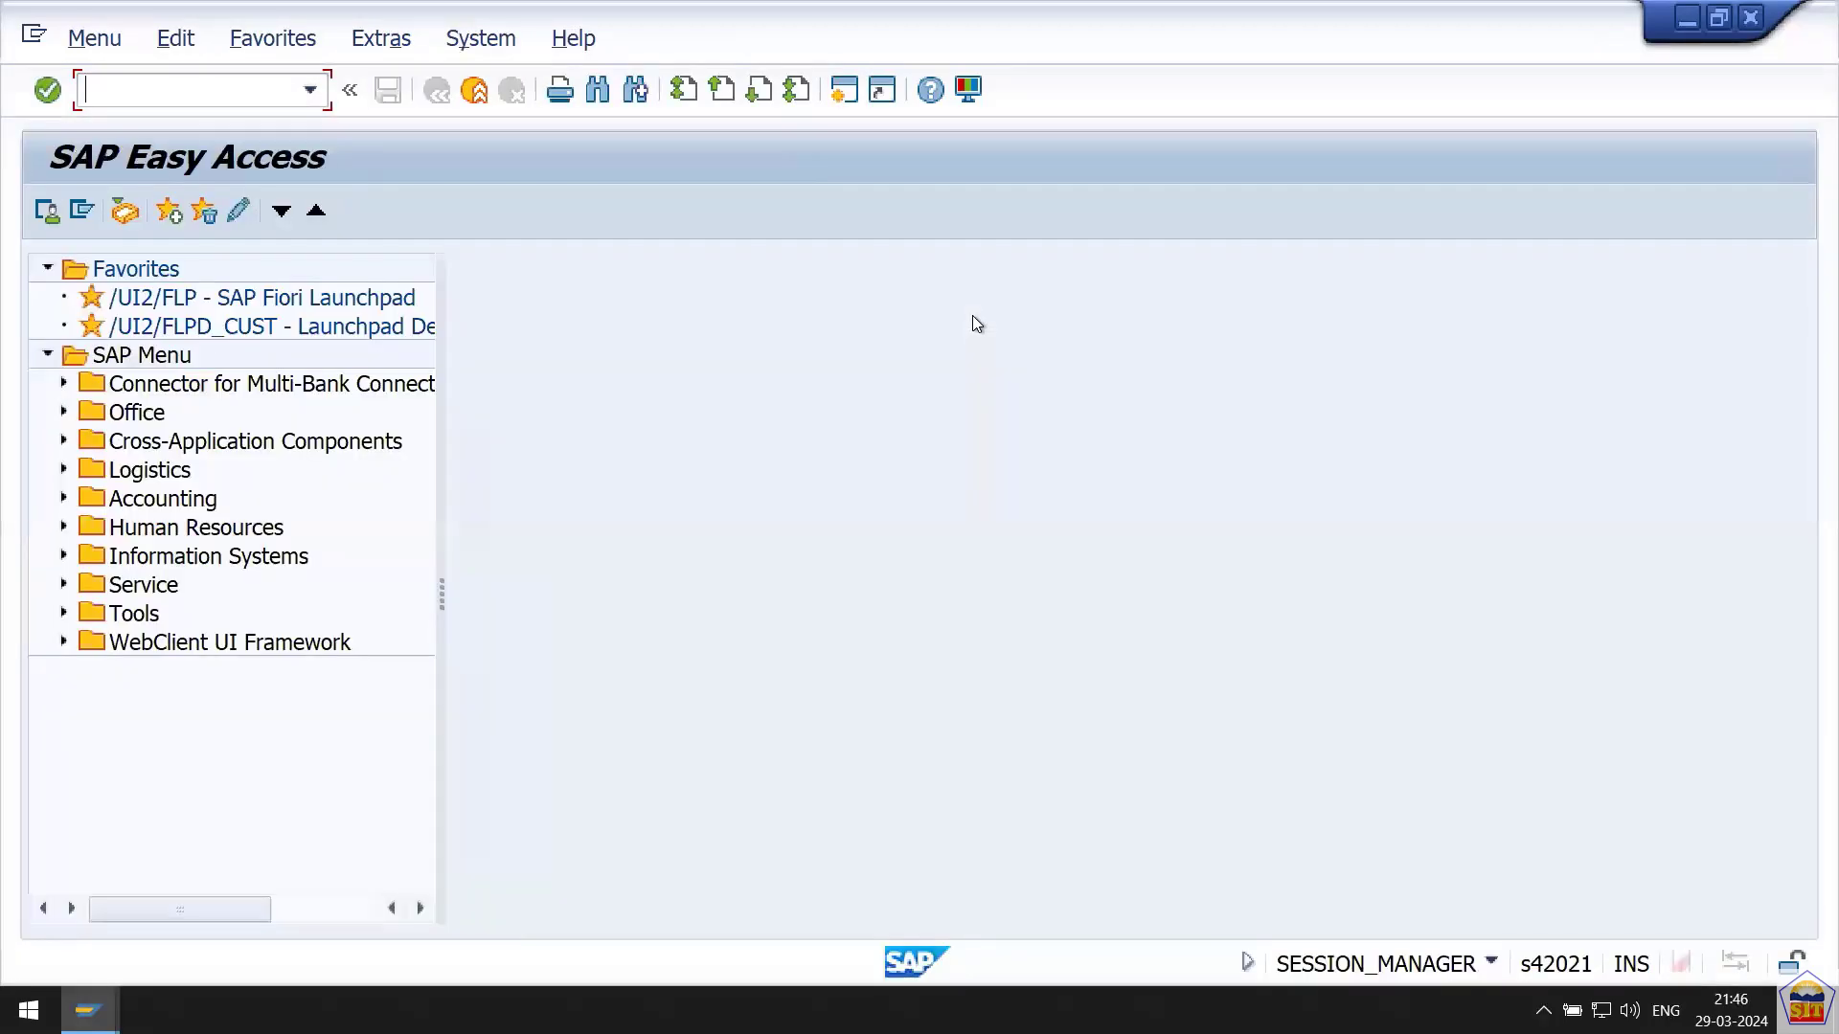
text(okkp)
key(Return)
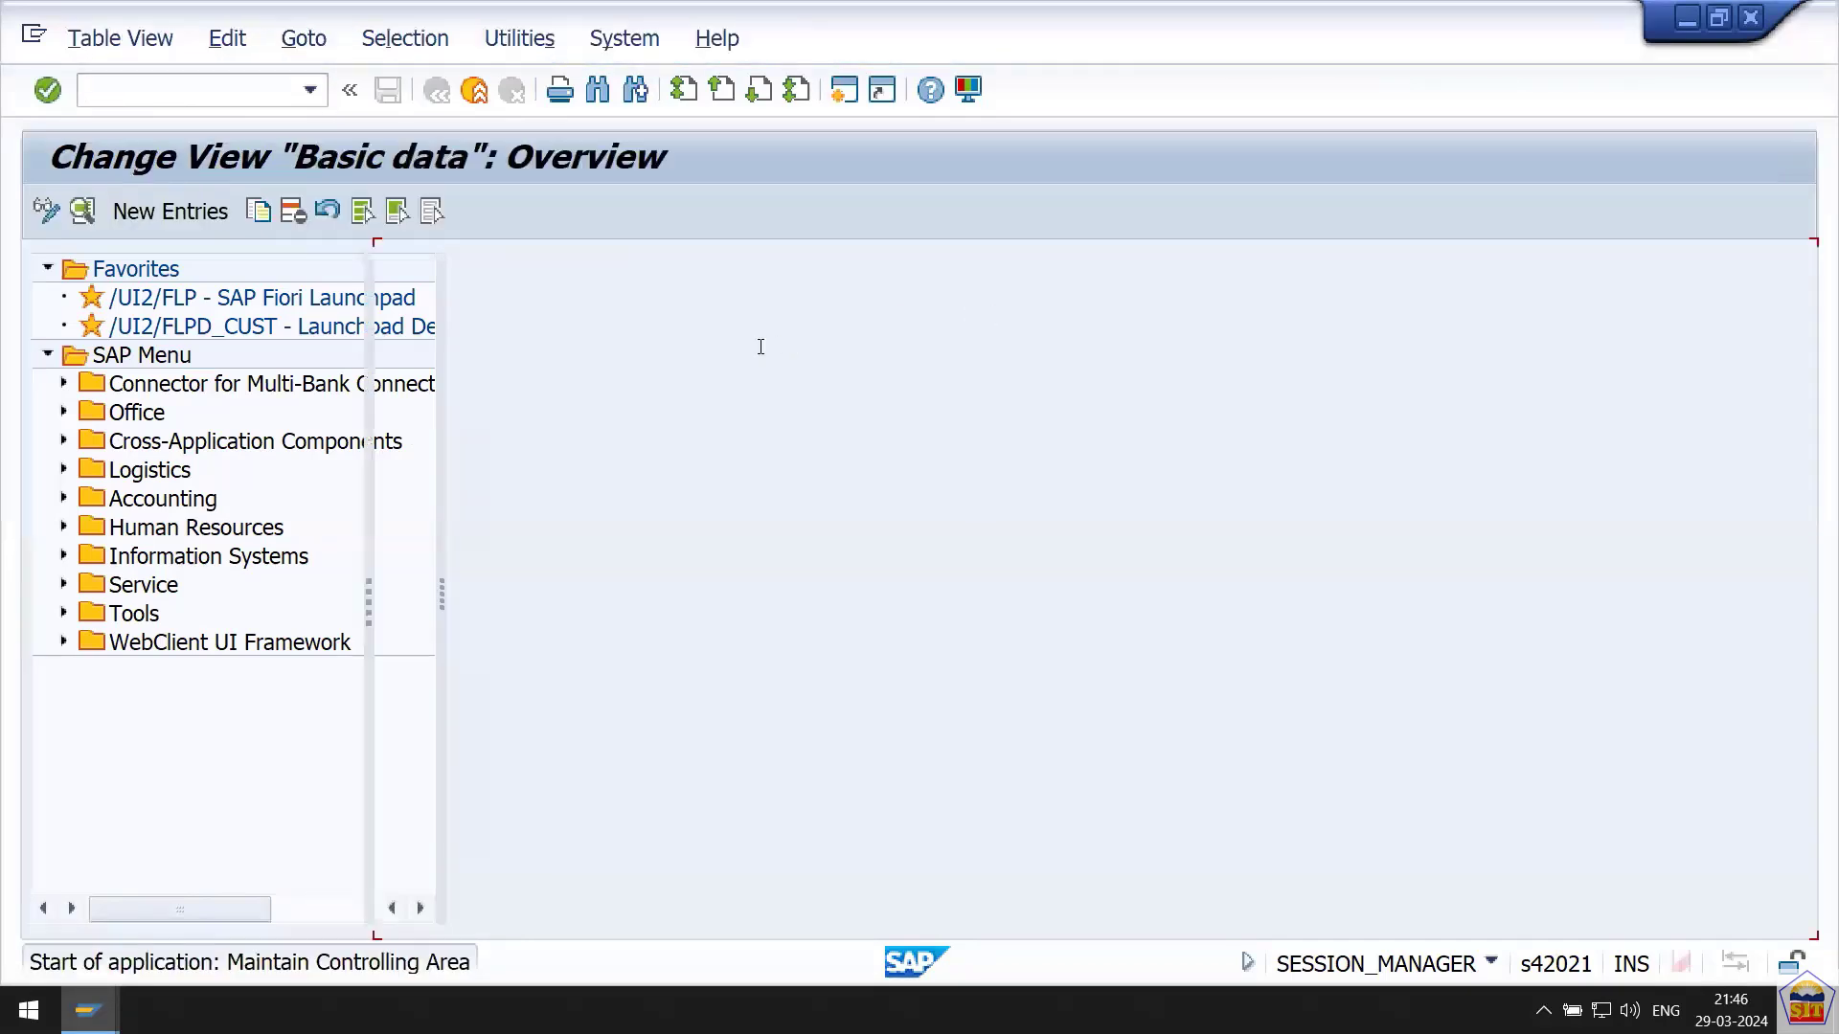
double_click(457, 347)
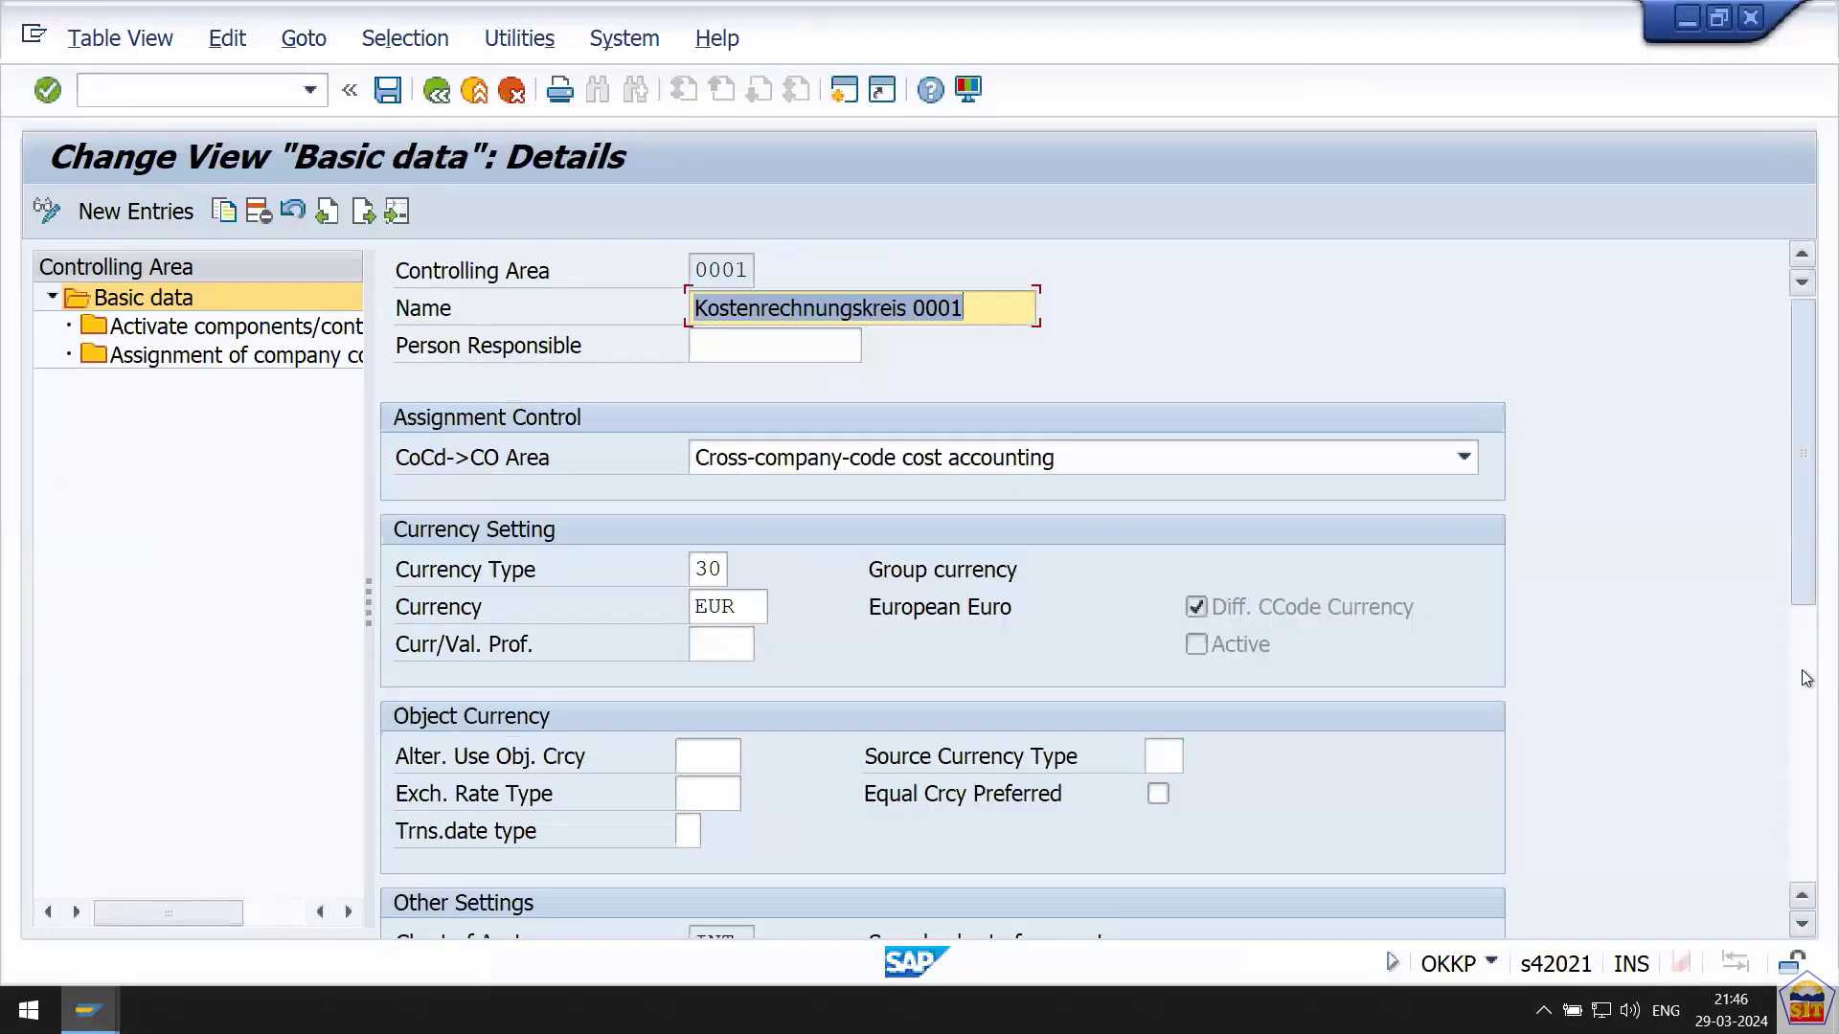
scroll(1124, 563, down, 5)
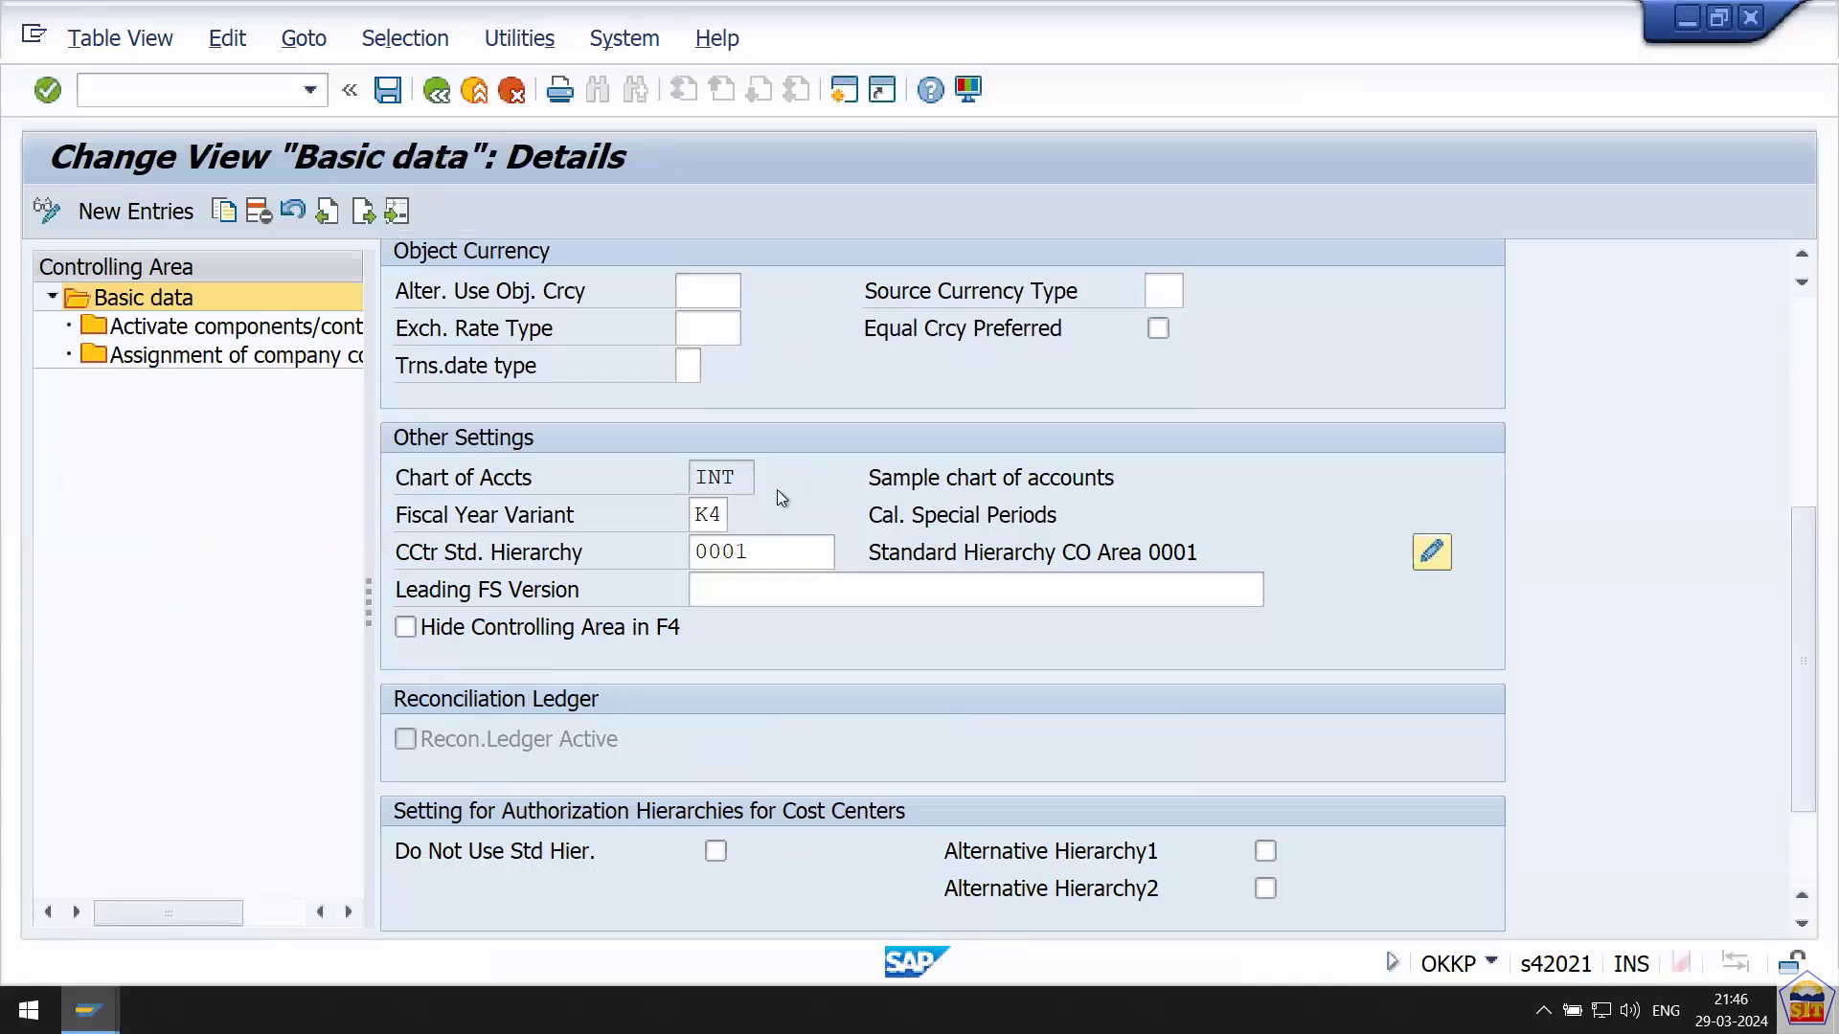
click(752, 553)
drag(666, 563, 612, 566)
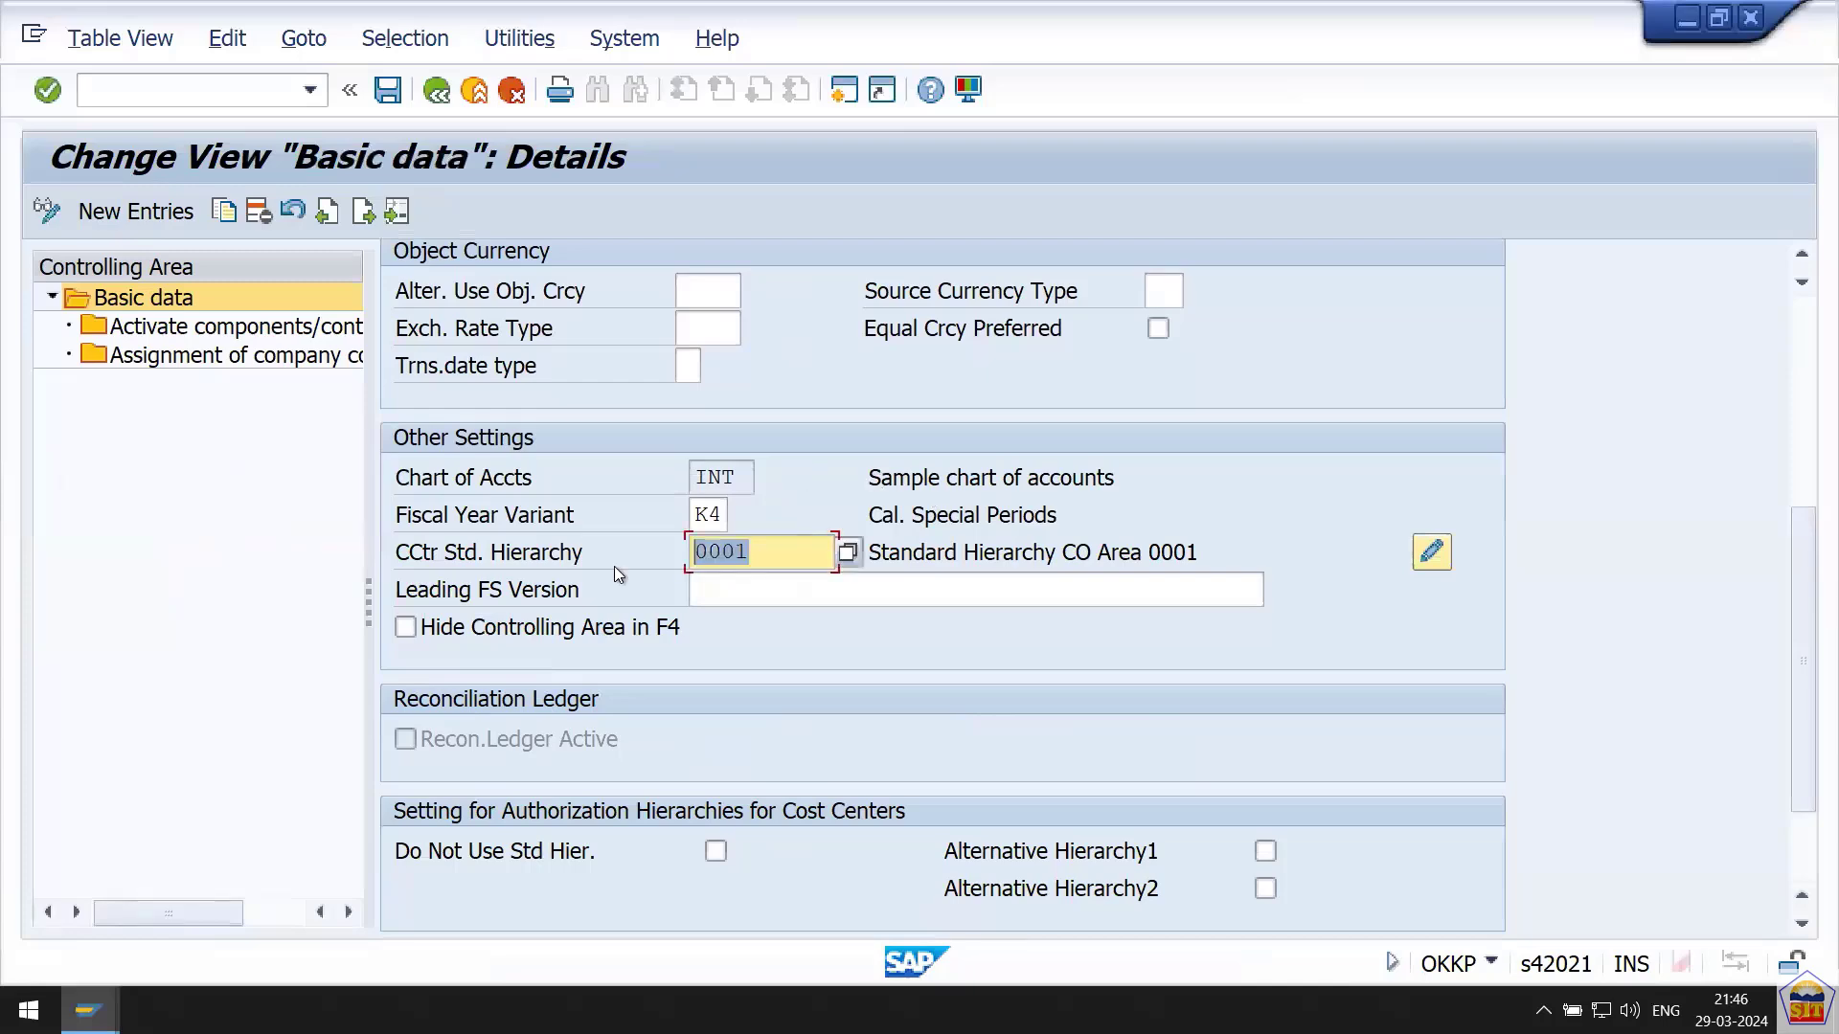
key(ctrl+c)
Run transaction KSH3 for displaying cost center groups and set the controlling area to 0001.
click(201, 85)
text(/)
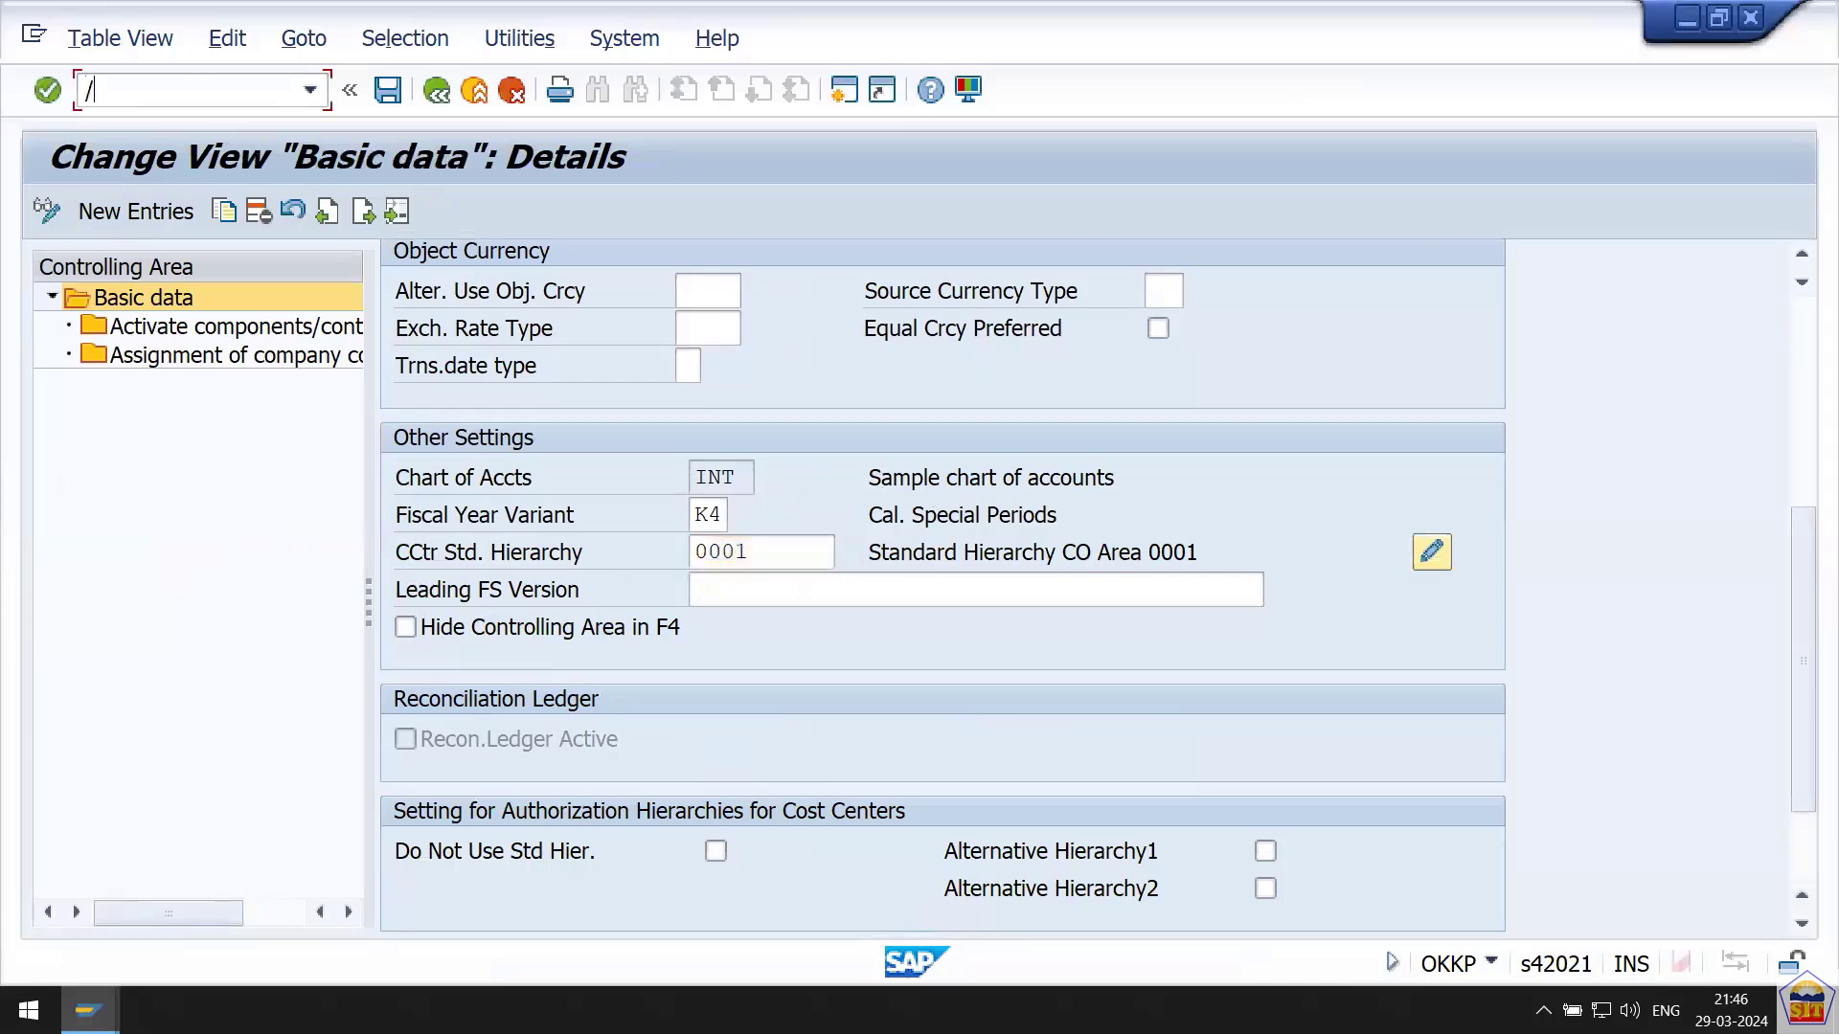
text(nksh3)
key(Return)
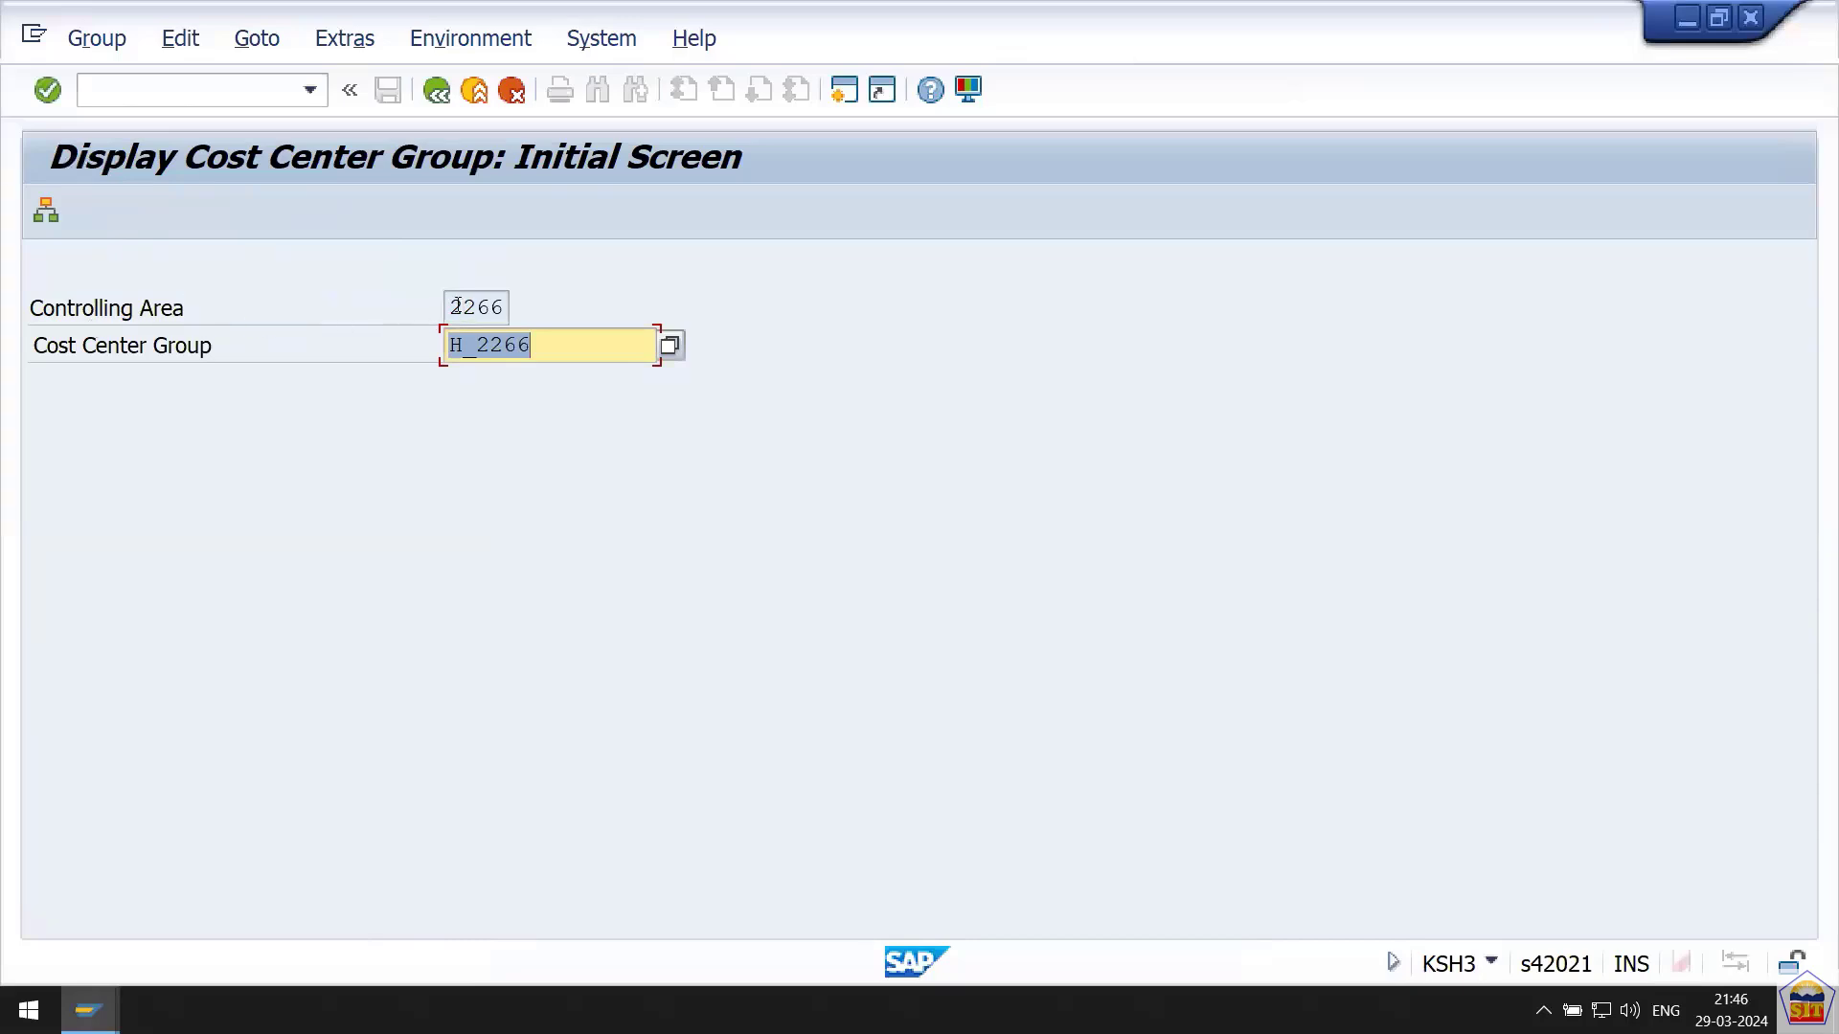
drag(464, 307, 537, 312)
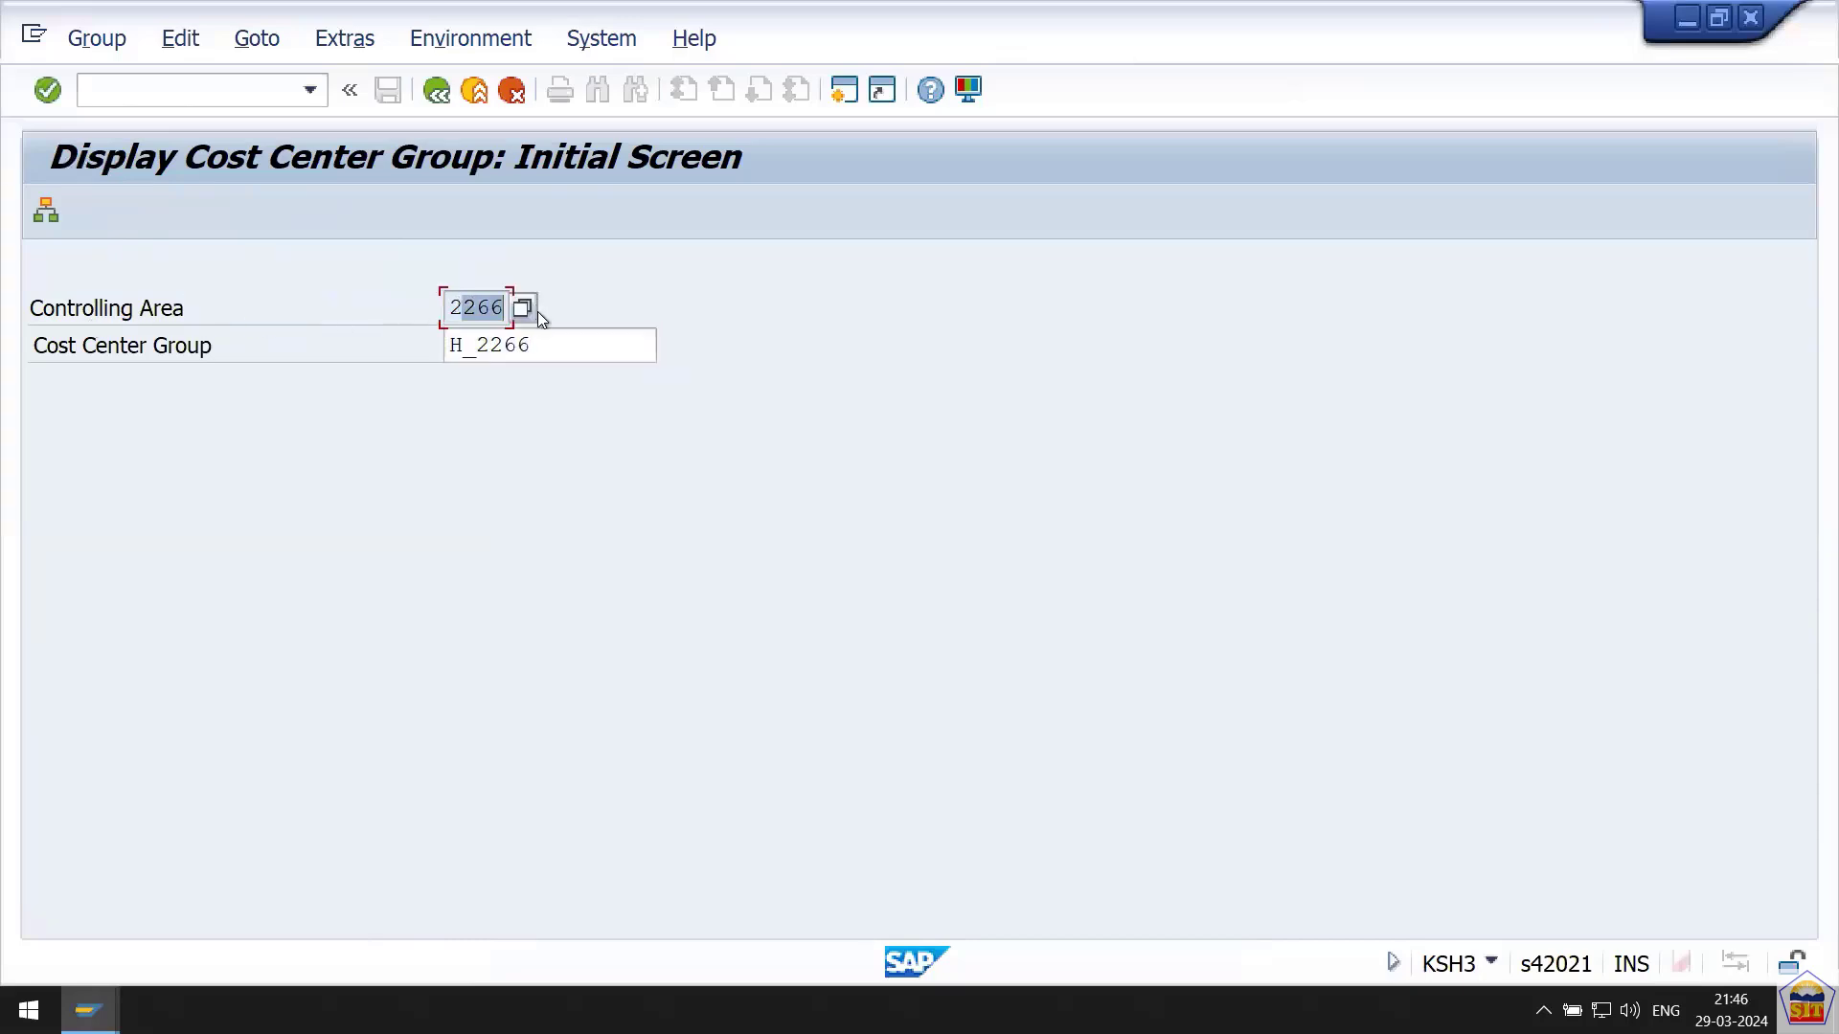
click(476, 40)
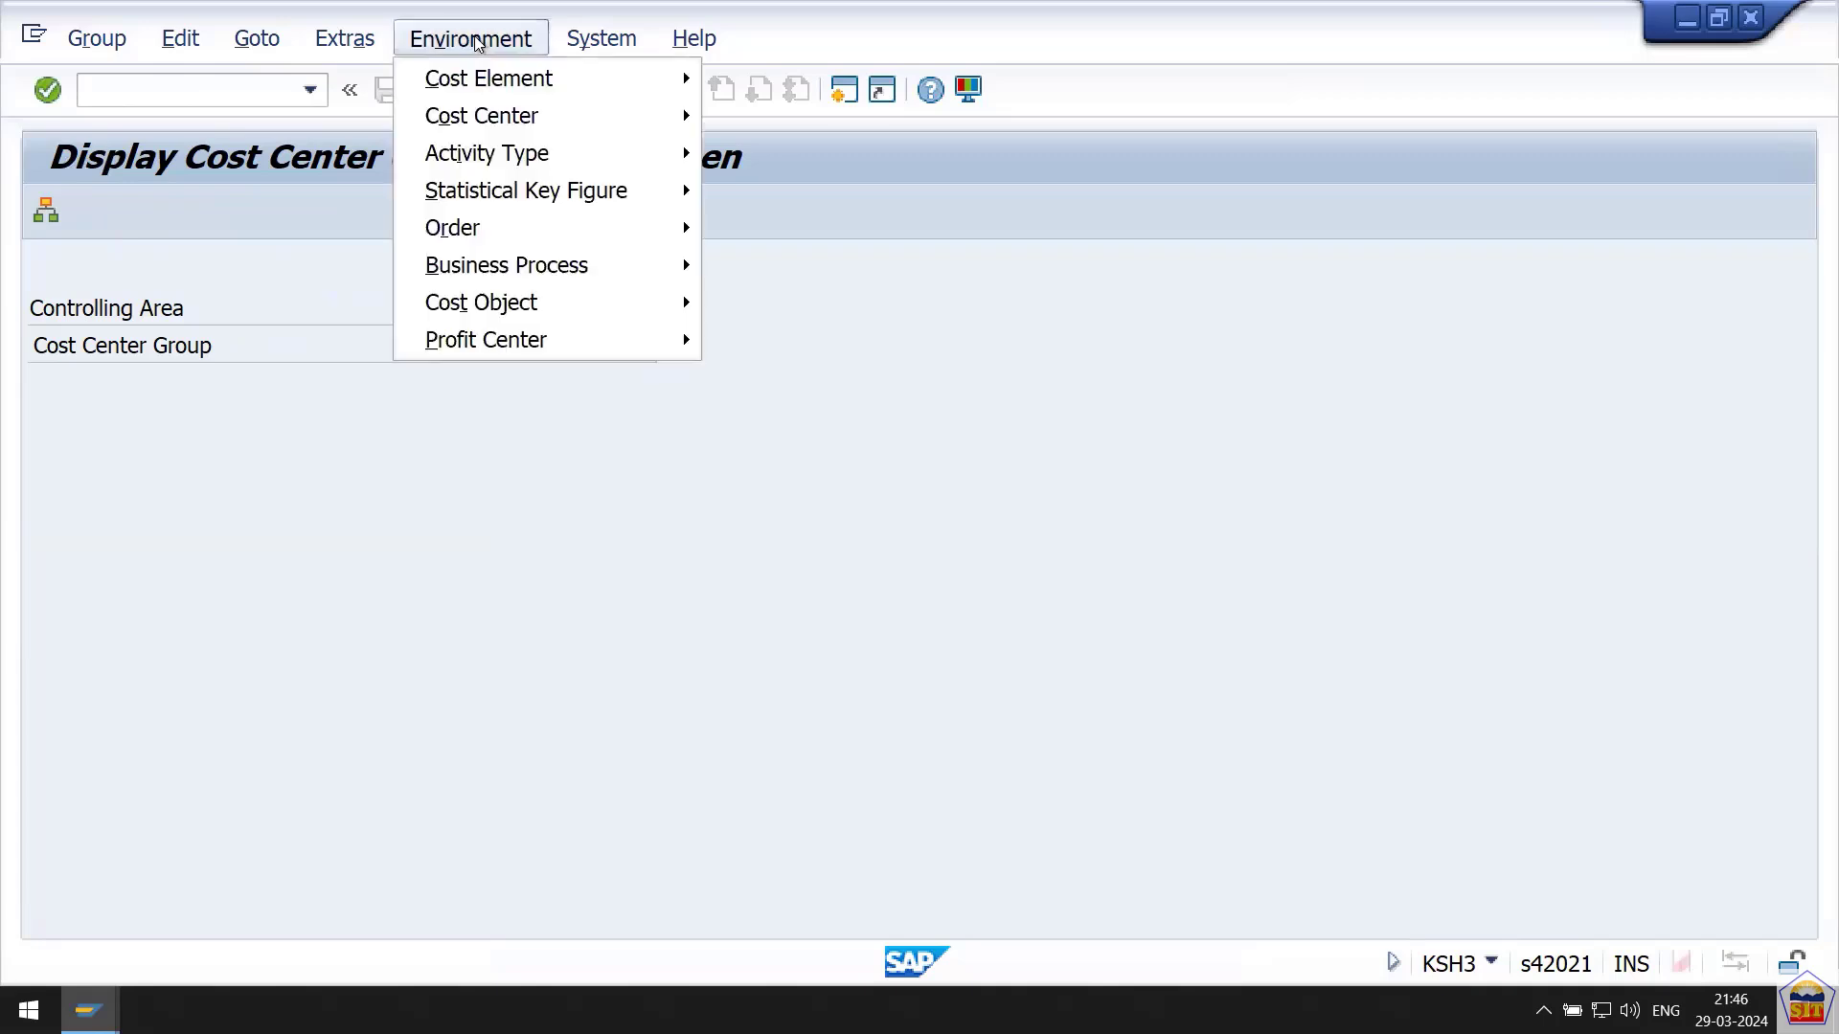
mouse_move(367, 44)
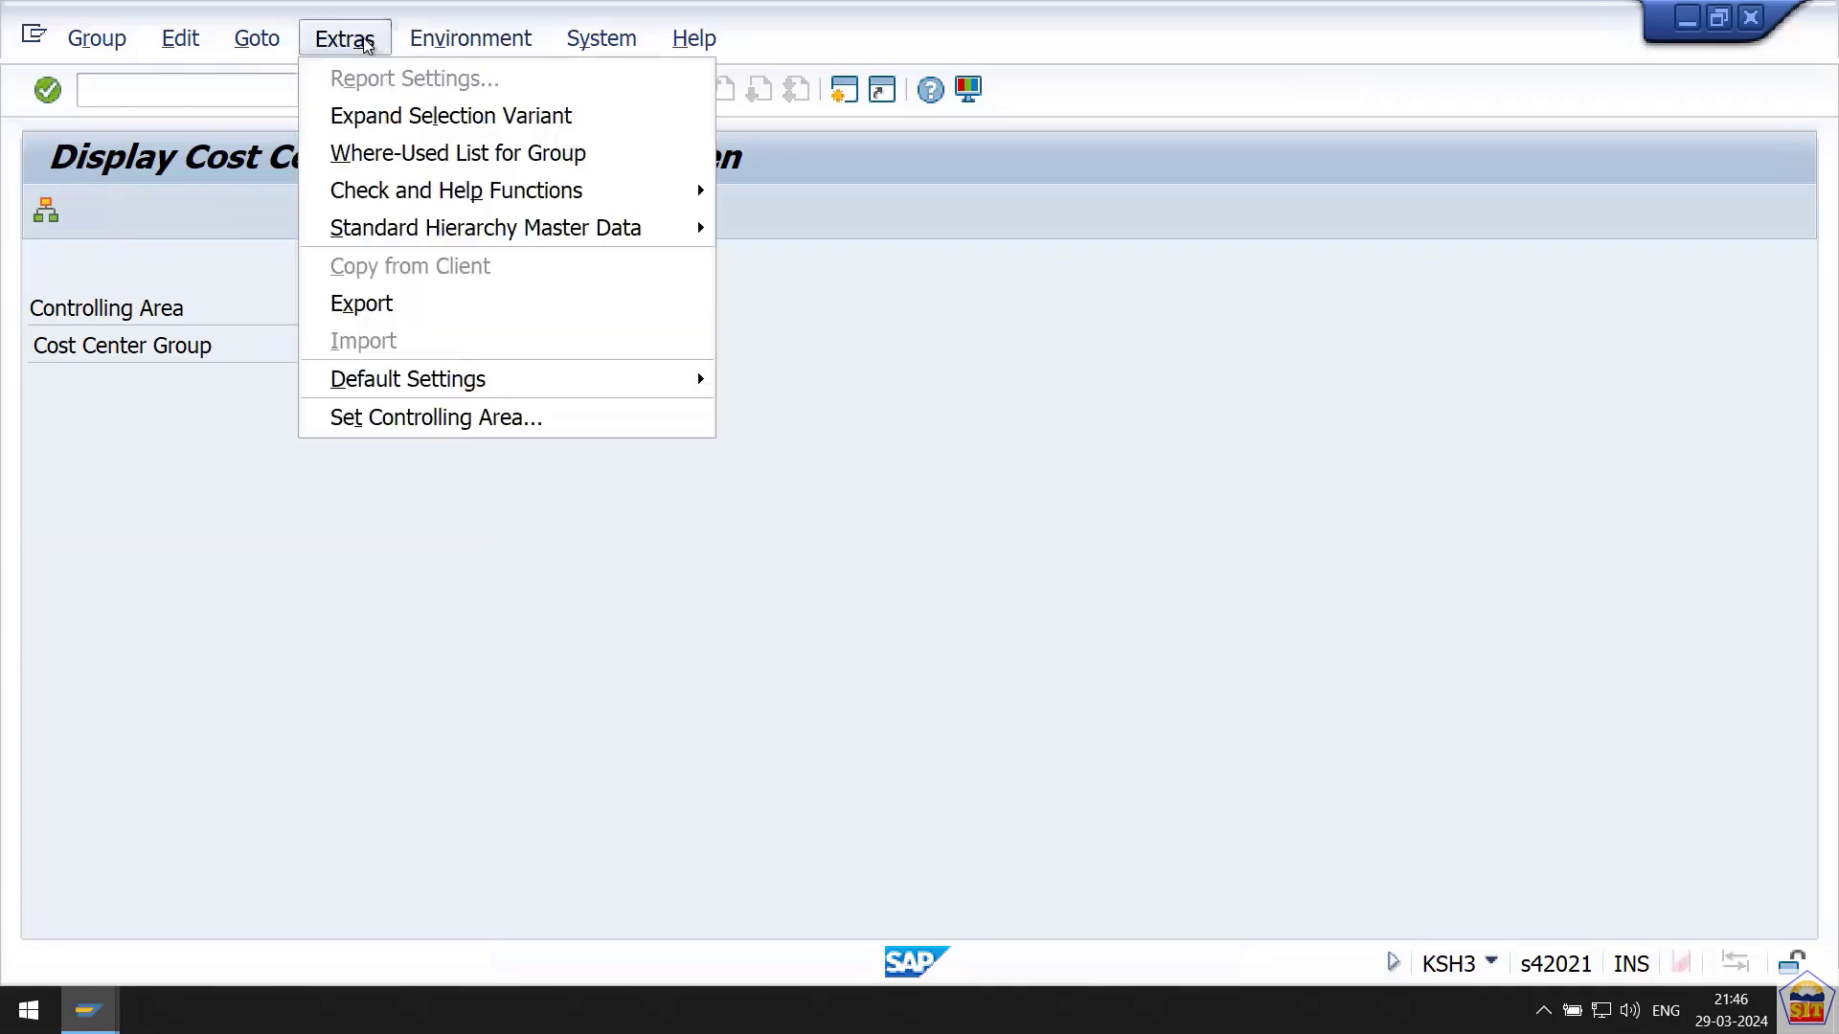
click(439, 416)
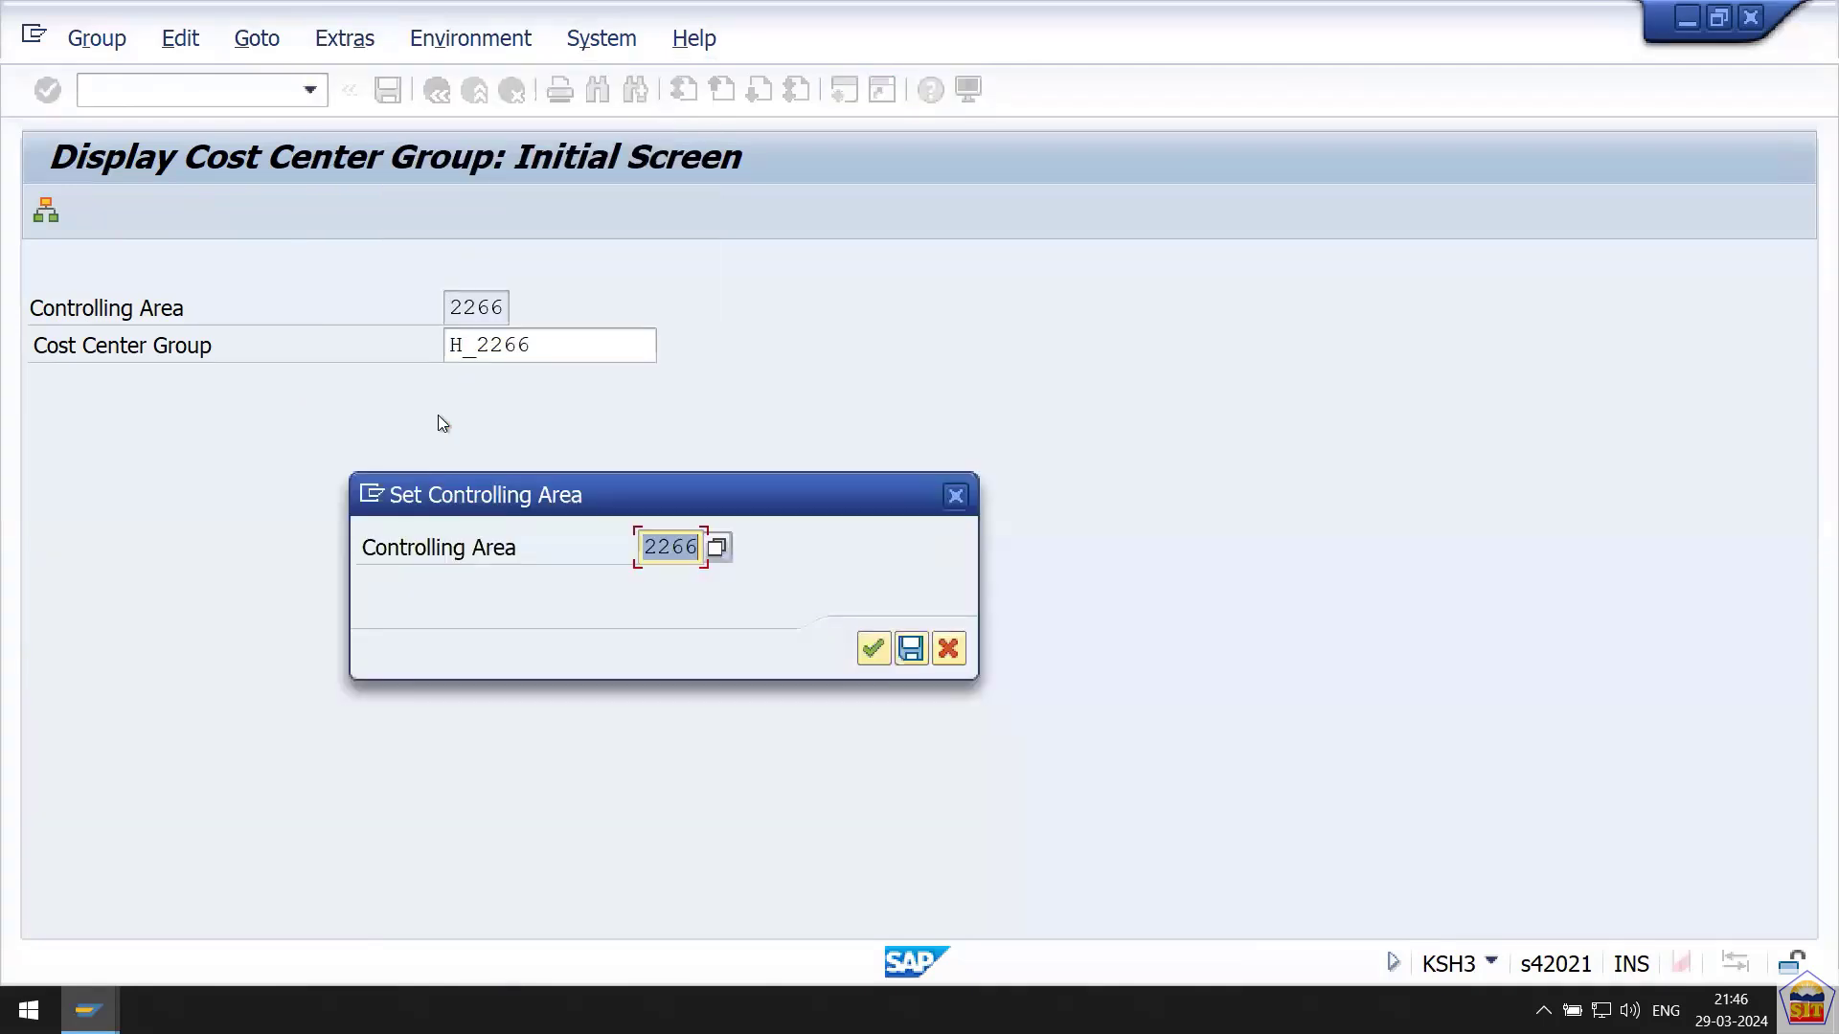
text(0001)
key(Return)
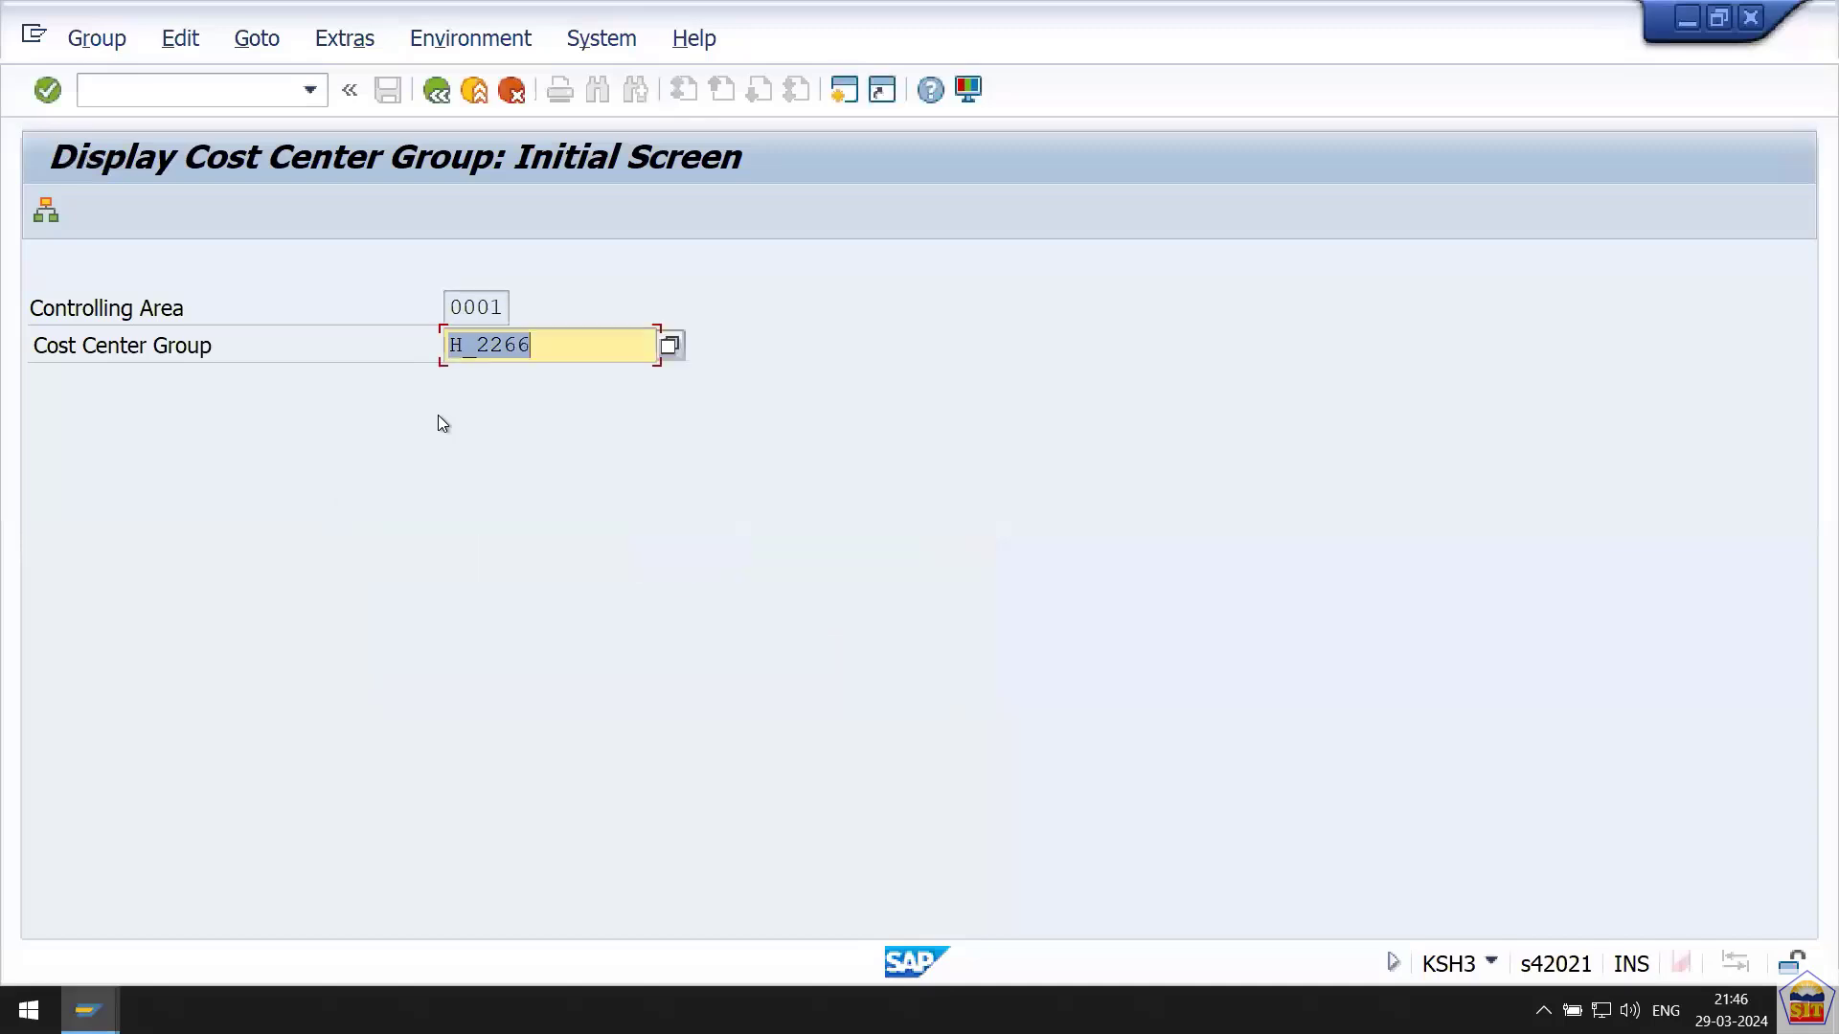
Display cost center group 0001 and examine how its administration, logistics and production subgroups are structured.
text(0001)
key(Return)
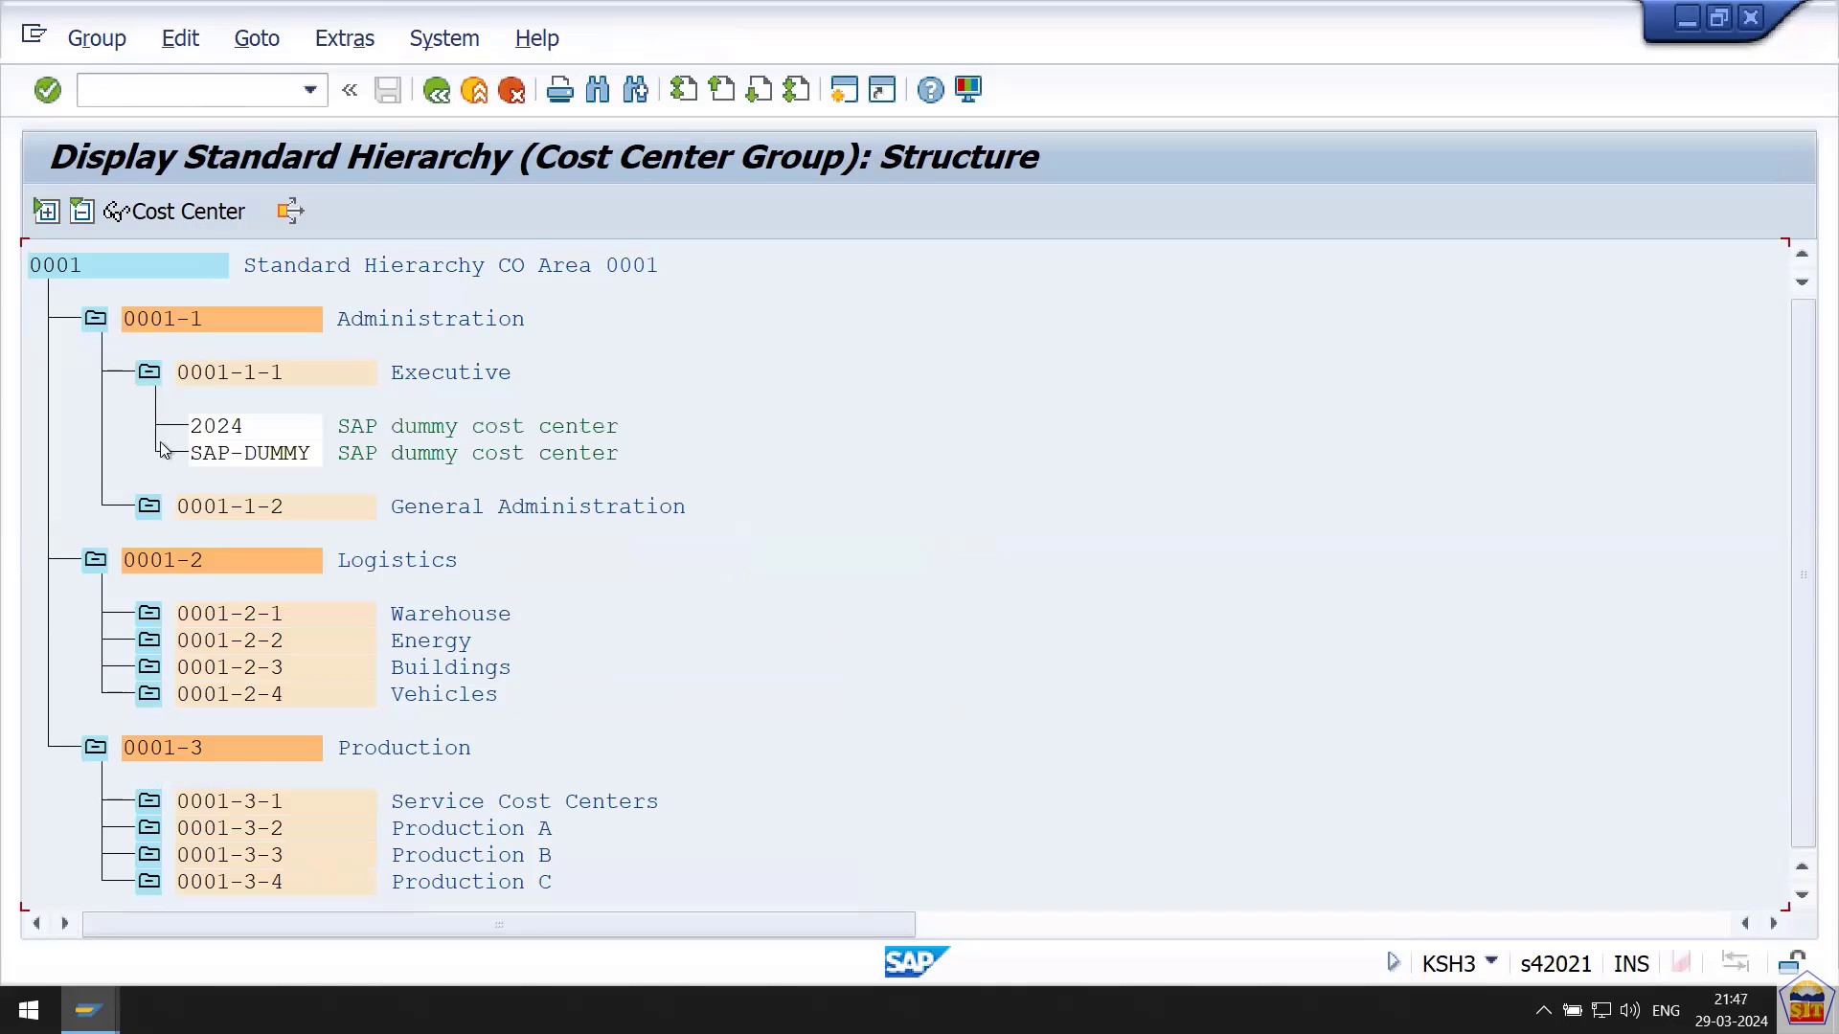
click(149, 506)
click(150, 614)
click(151, 642)
click(237, 614)
click(246, 810)
key(Down)
key(Down)
key(Down)
key(Down)
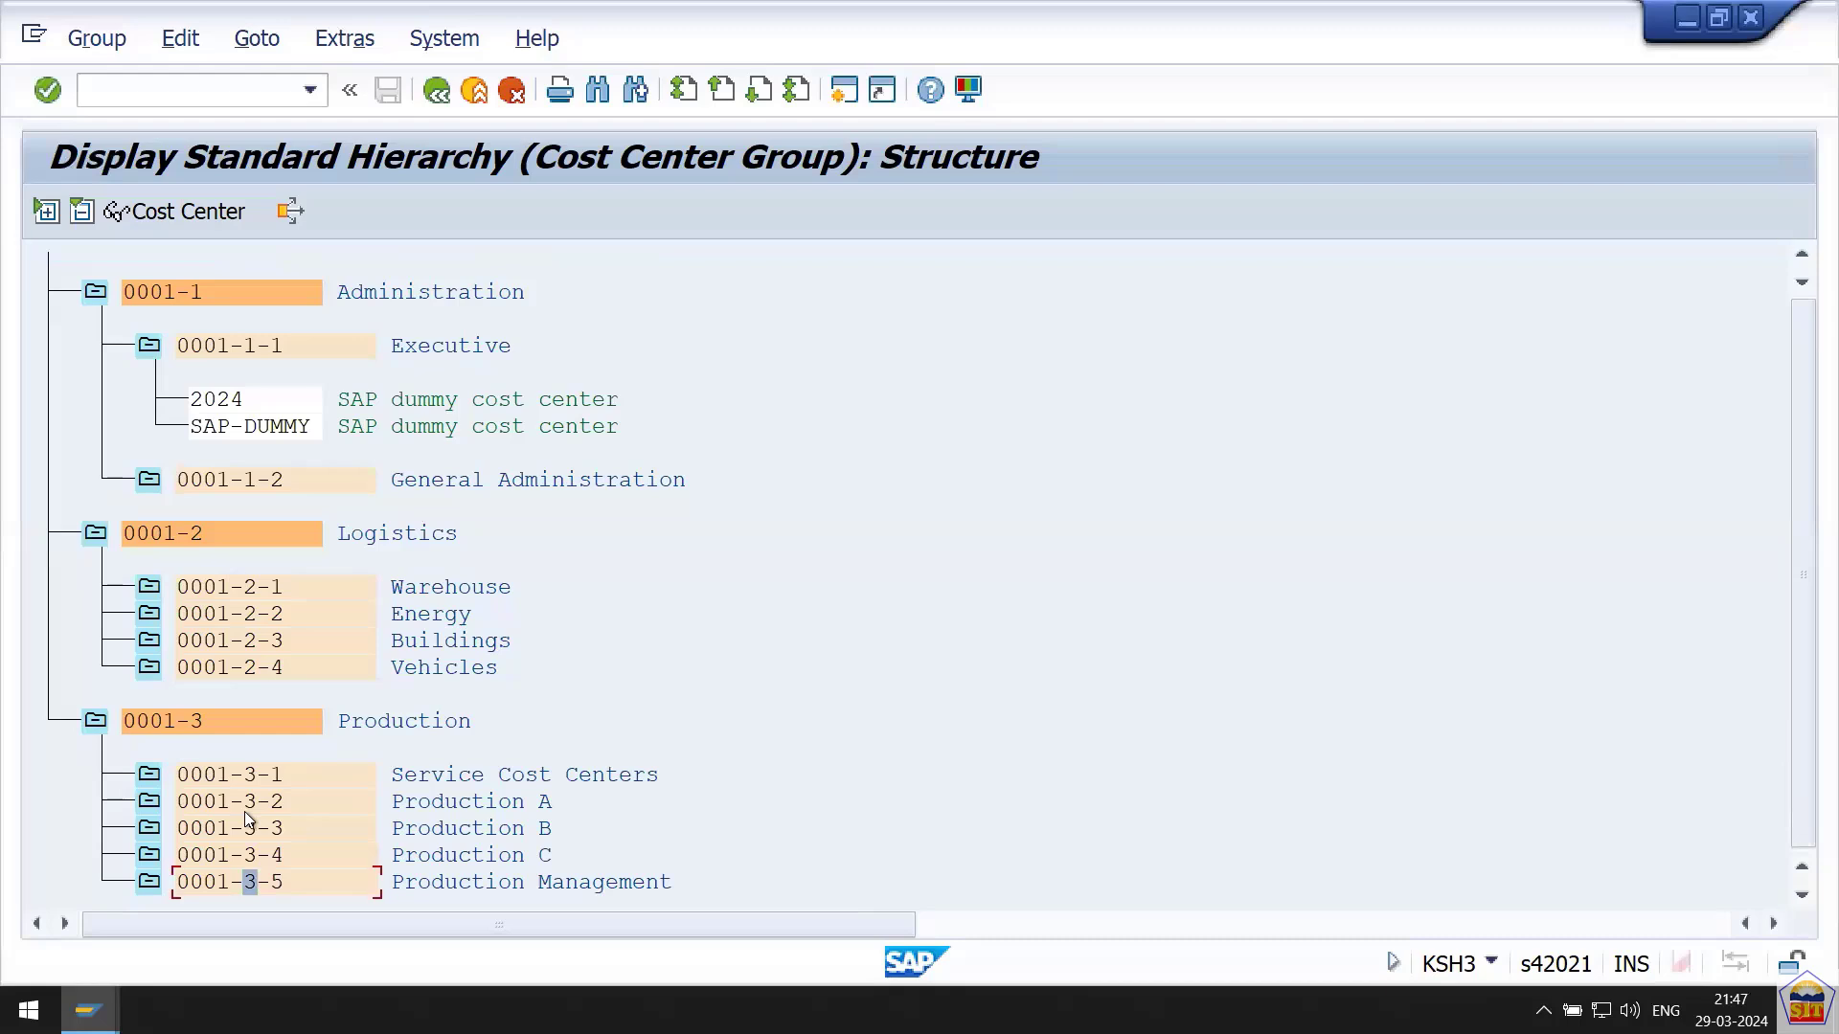
scroll(244, 812, up, 1)
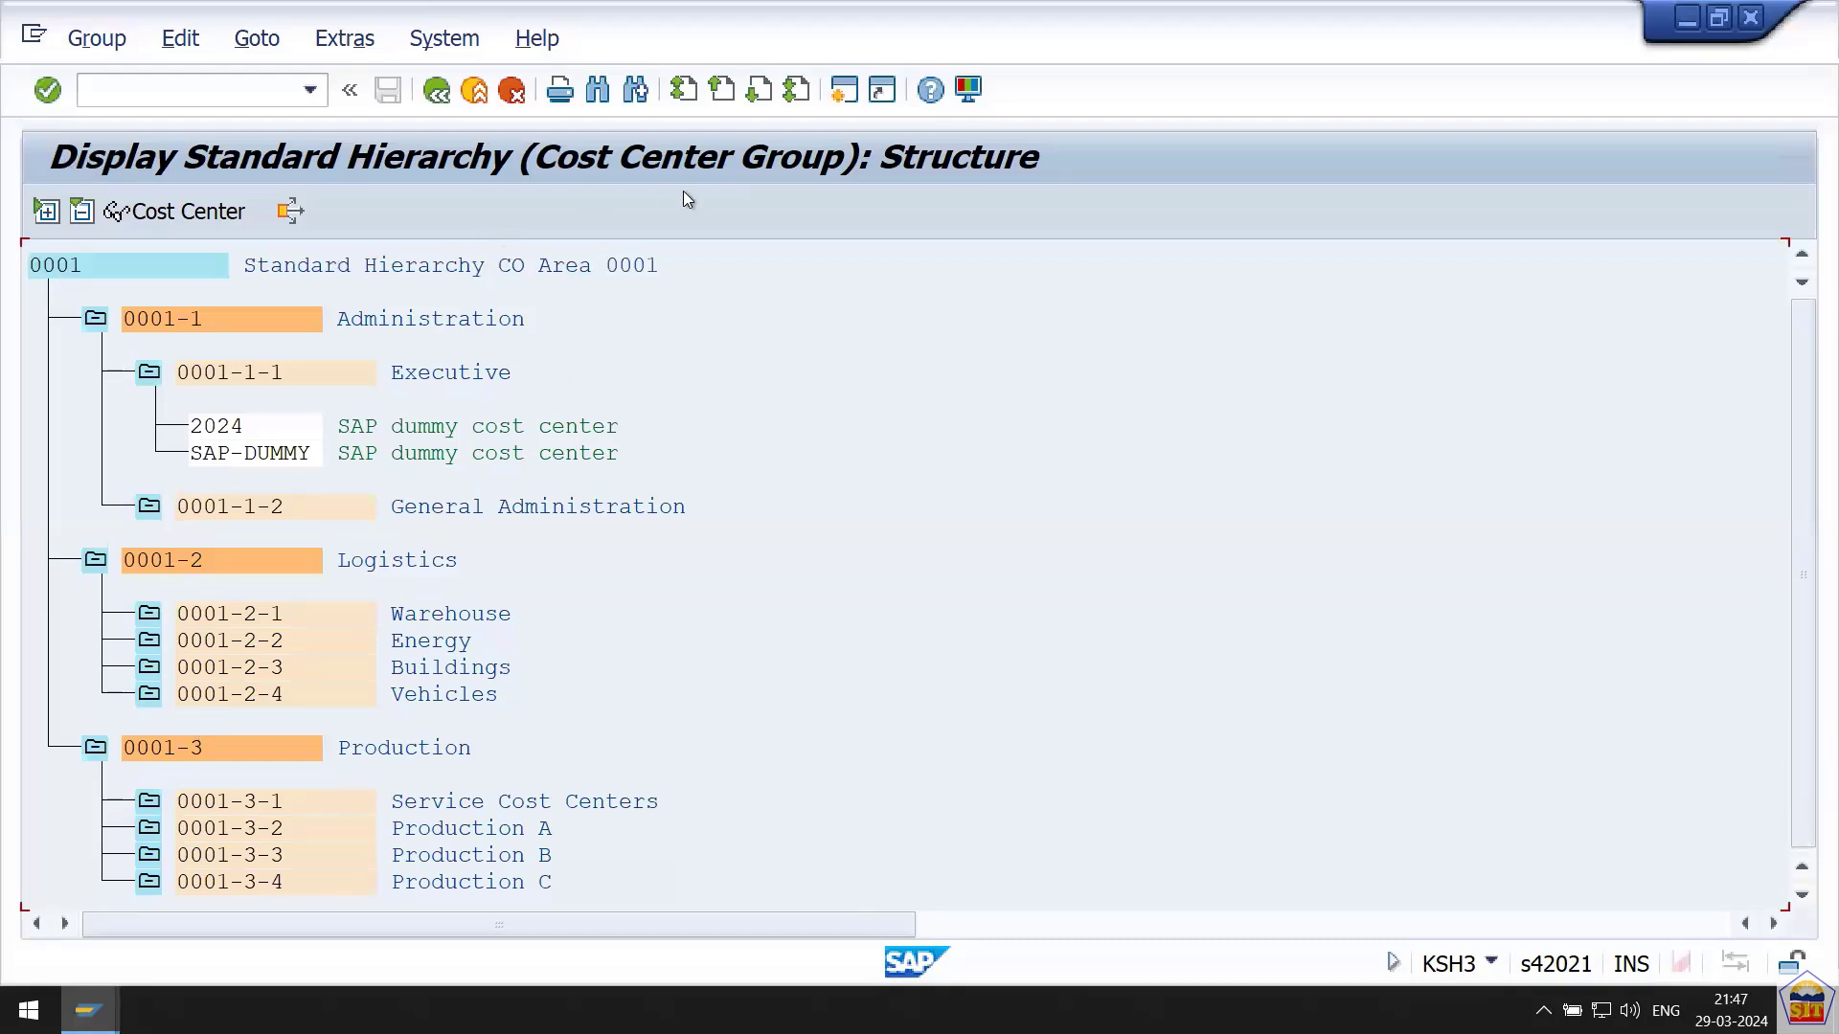
Return to the H_2266 standard hierarchy, create lower-level group 6601 named Production Group and save it.
click(436, 91)
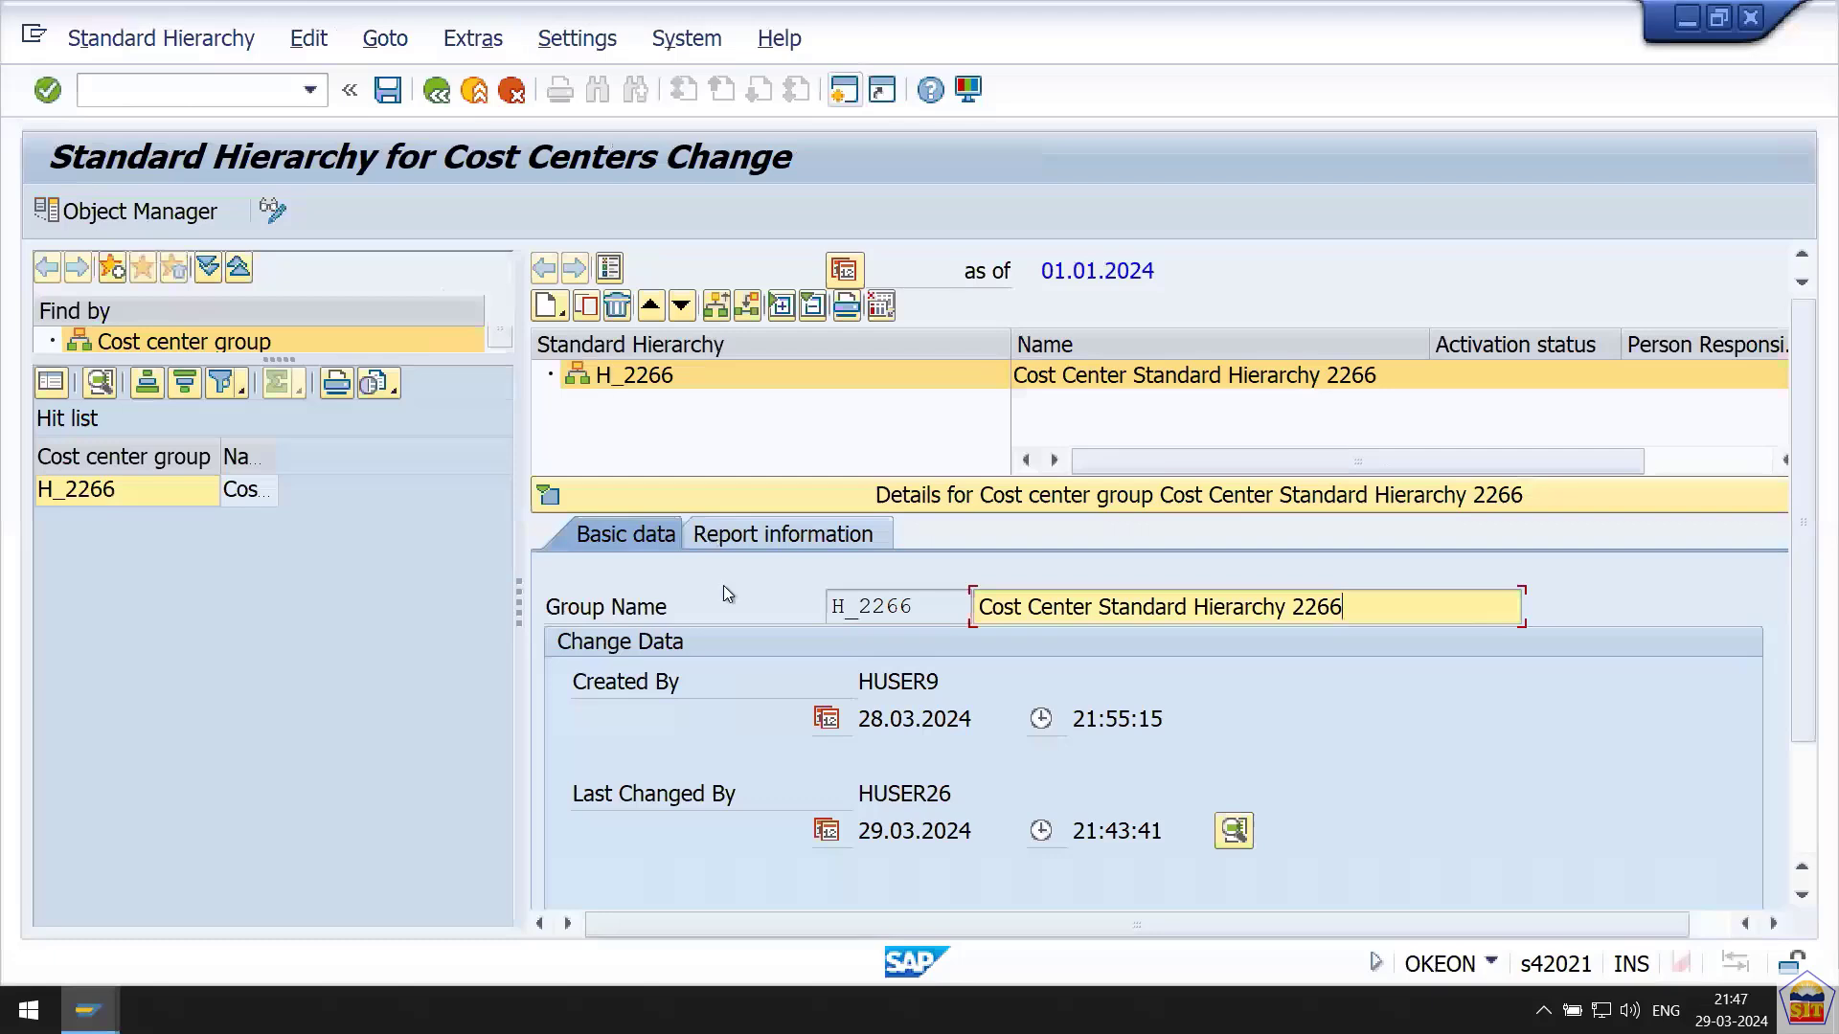
click(562, 313)
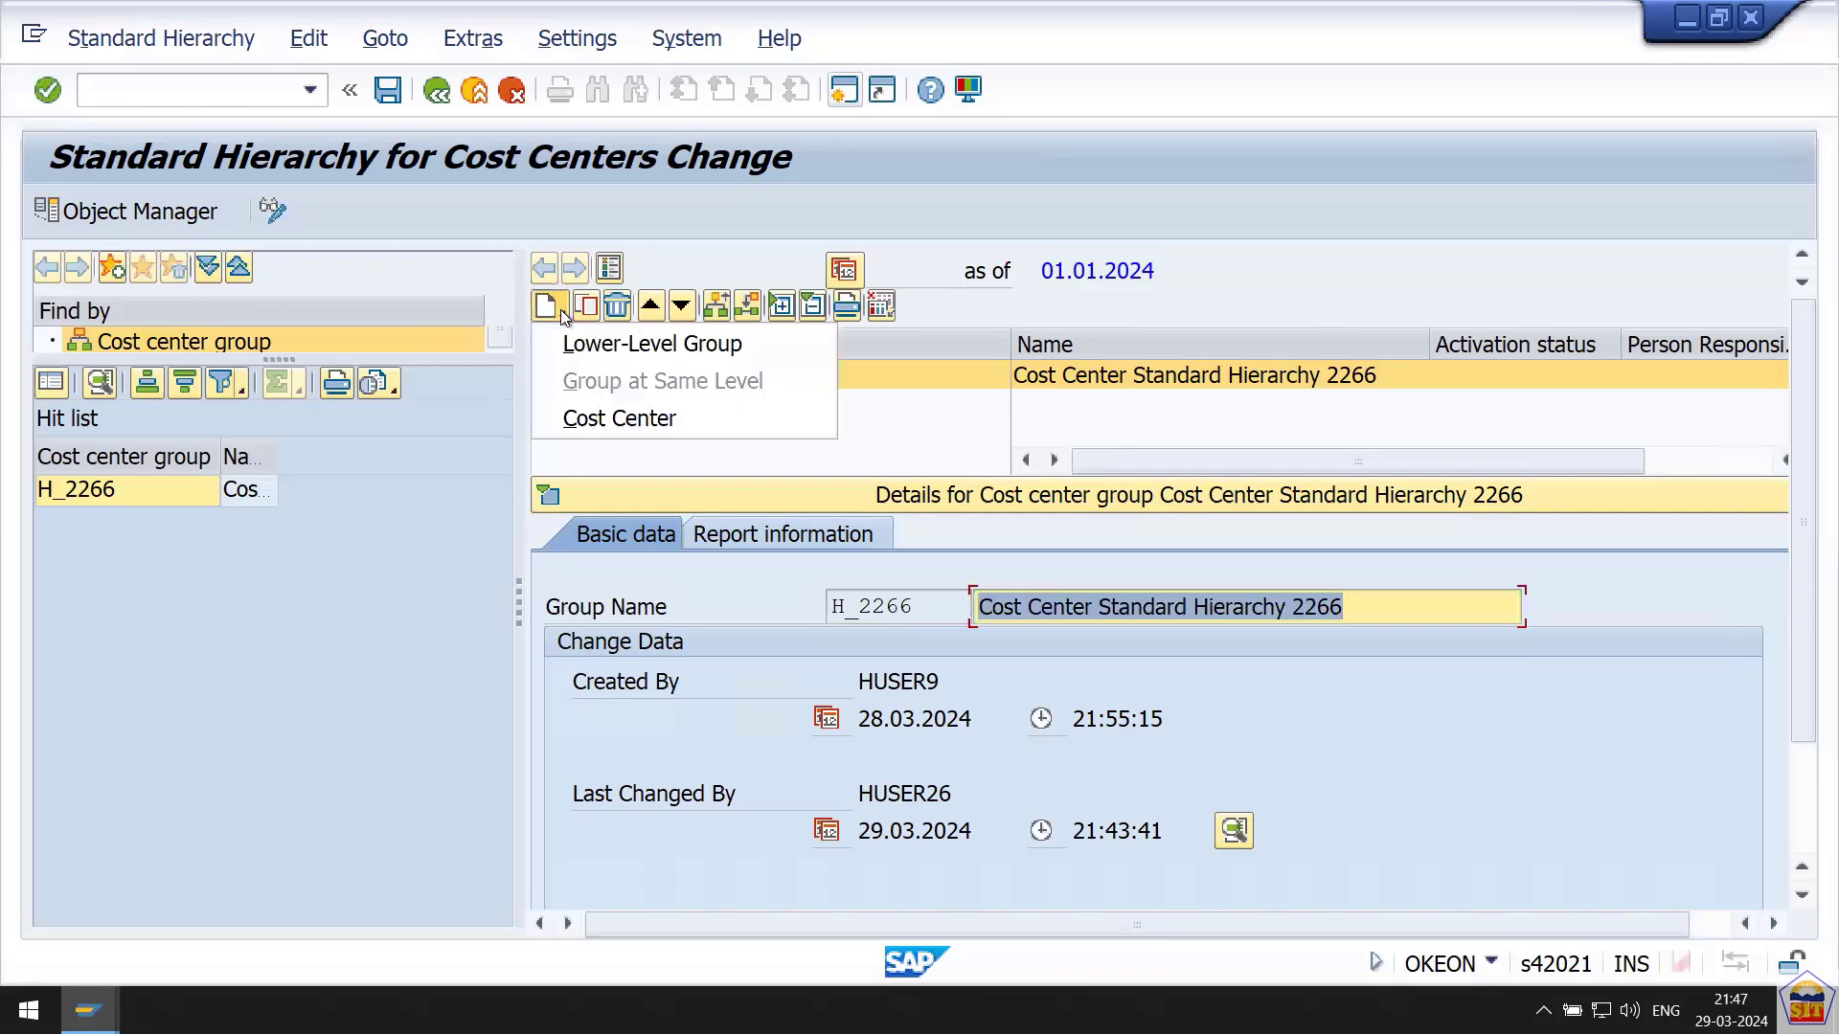
click(590, 349)
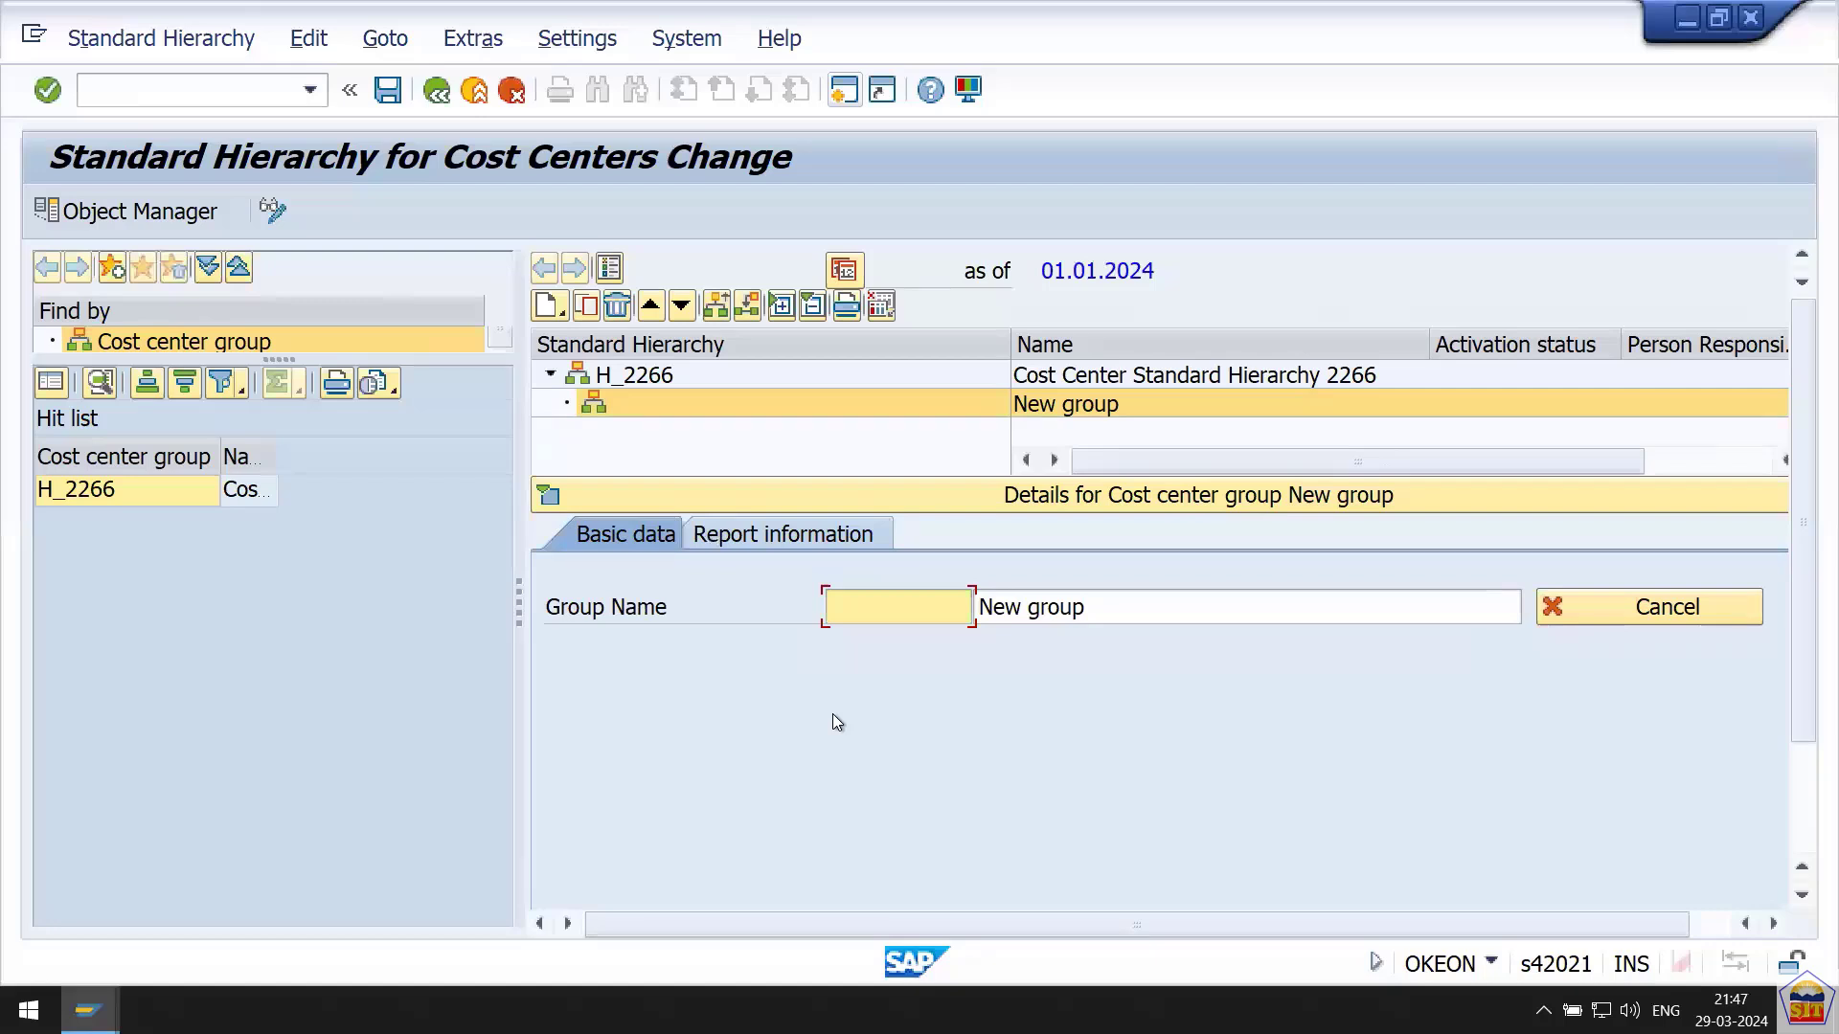
text(6601)
key(Tab)
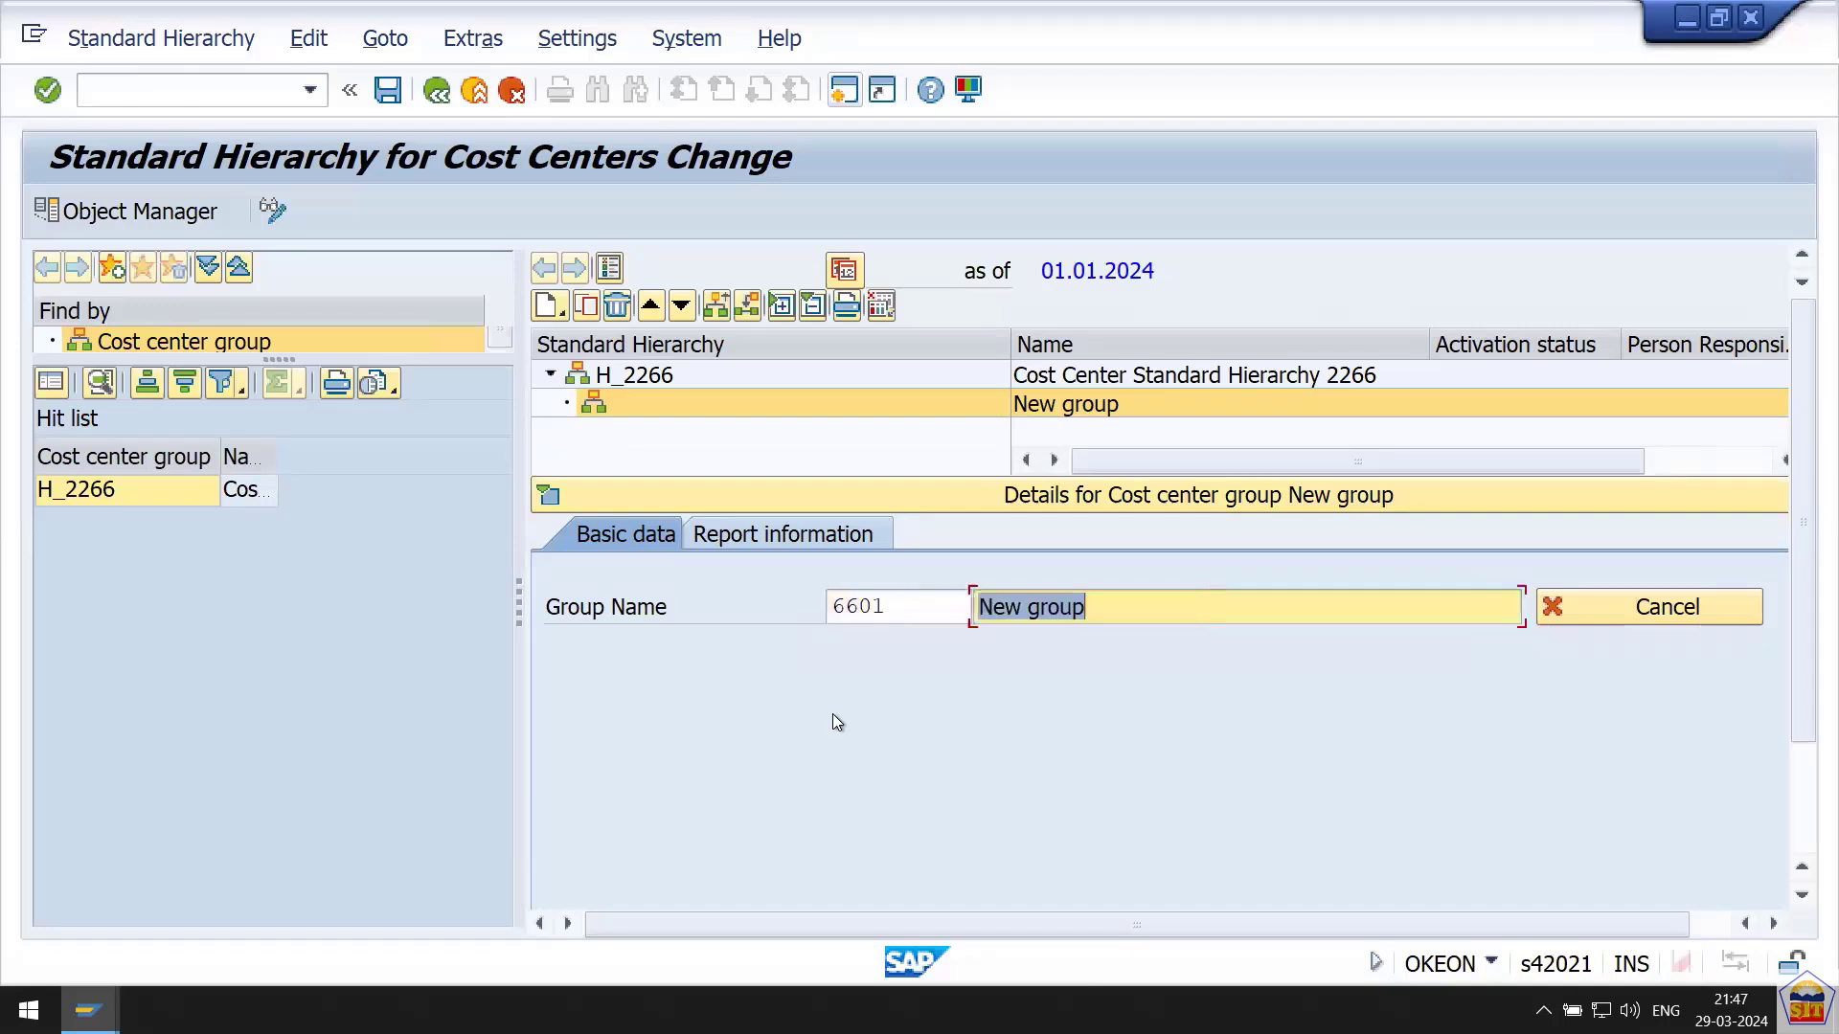
text(Produc)
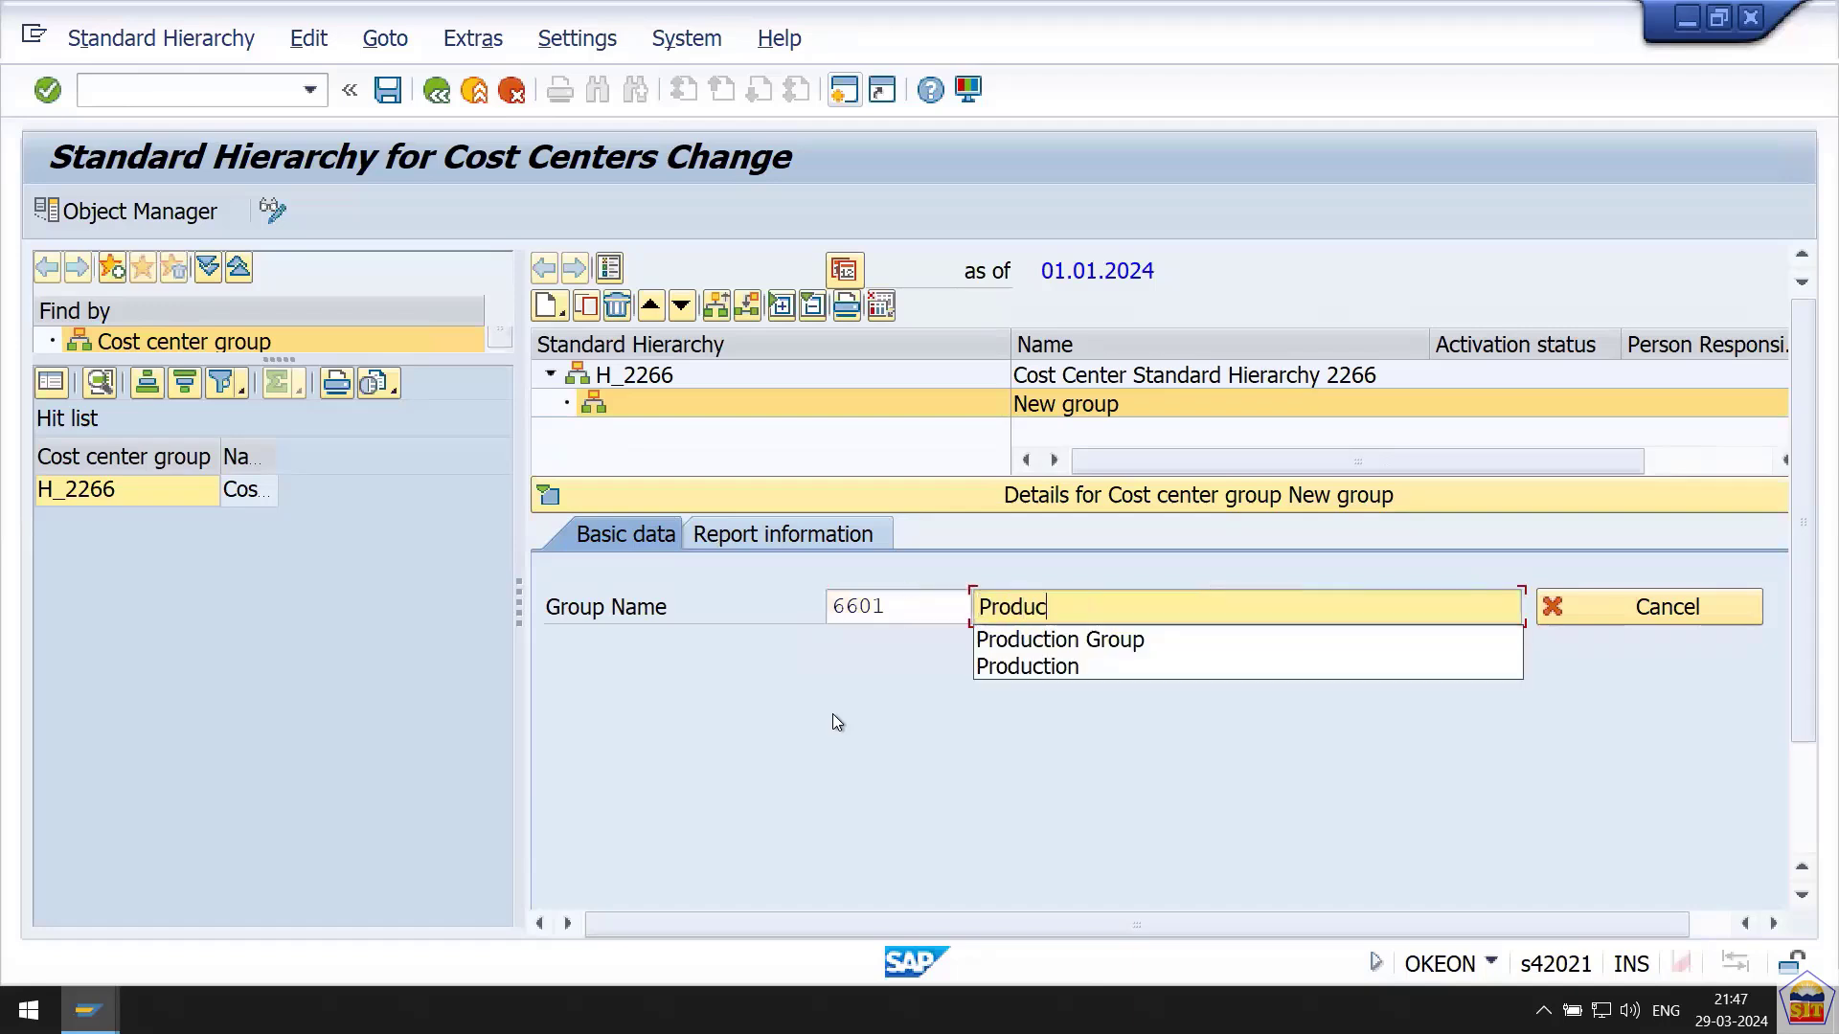
key(Down)
key(Return)
key(Return)
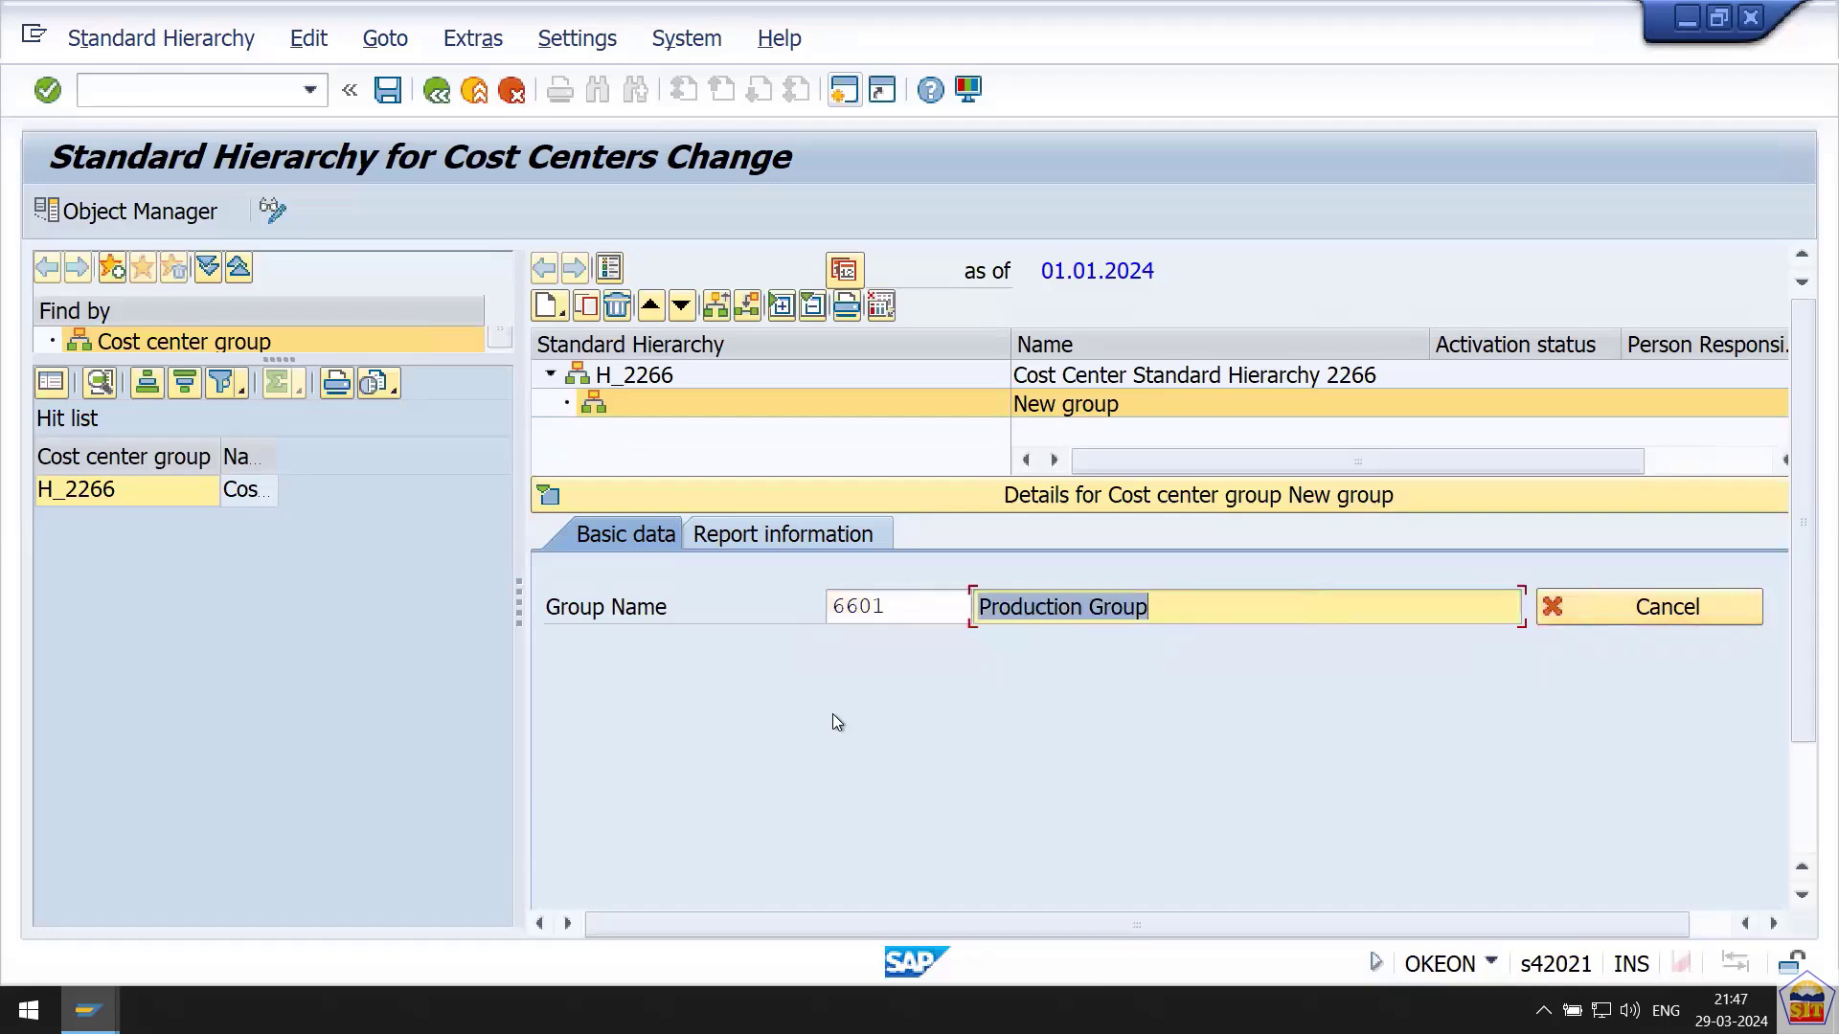
key(ctrl+s)
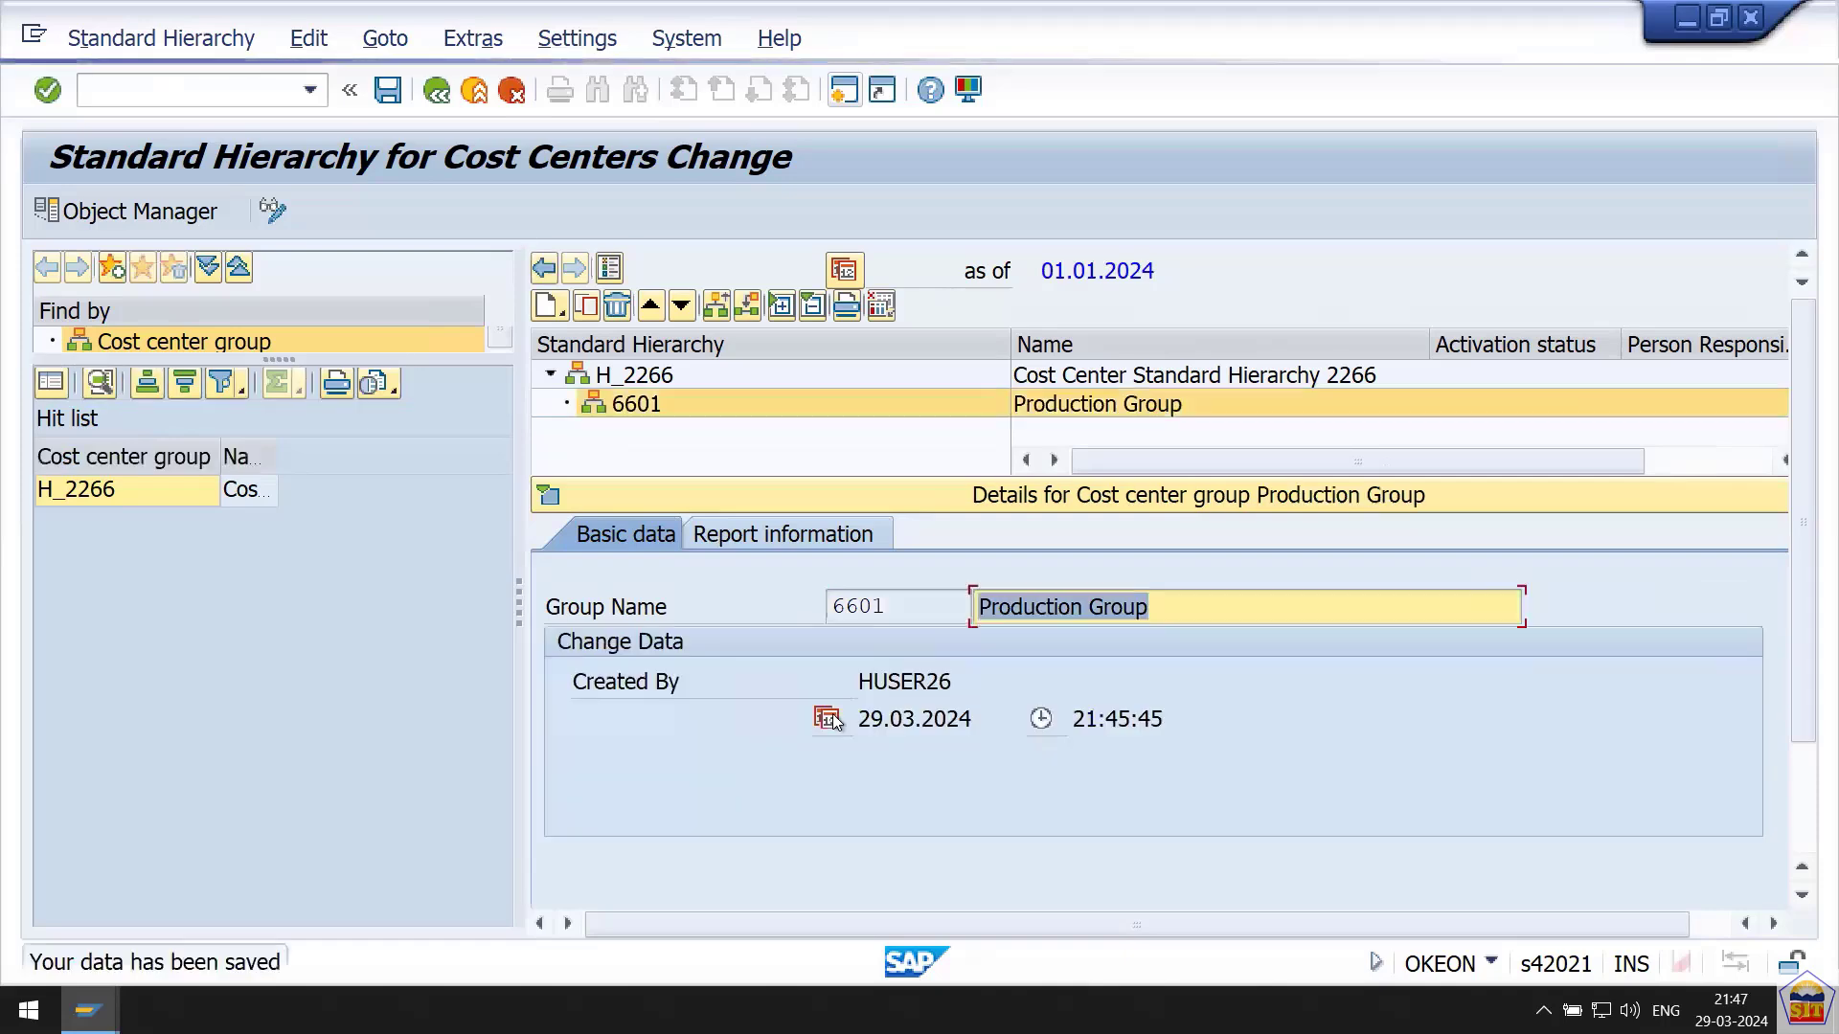
Create group 6602 named Services Group at the same level as group 6601 and save it.
right_click(648, 406)
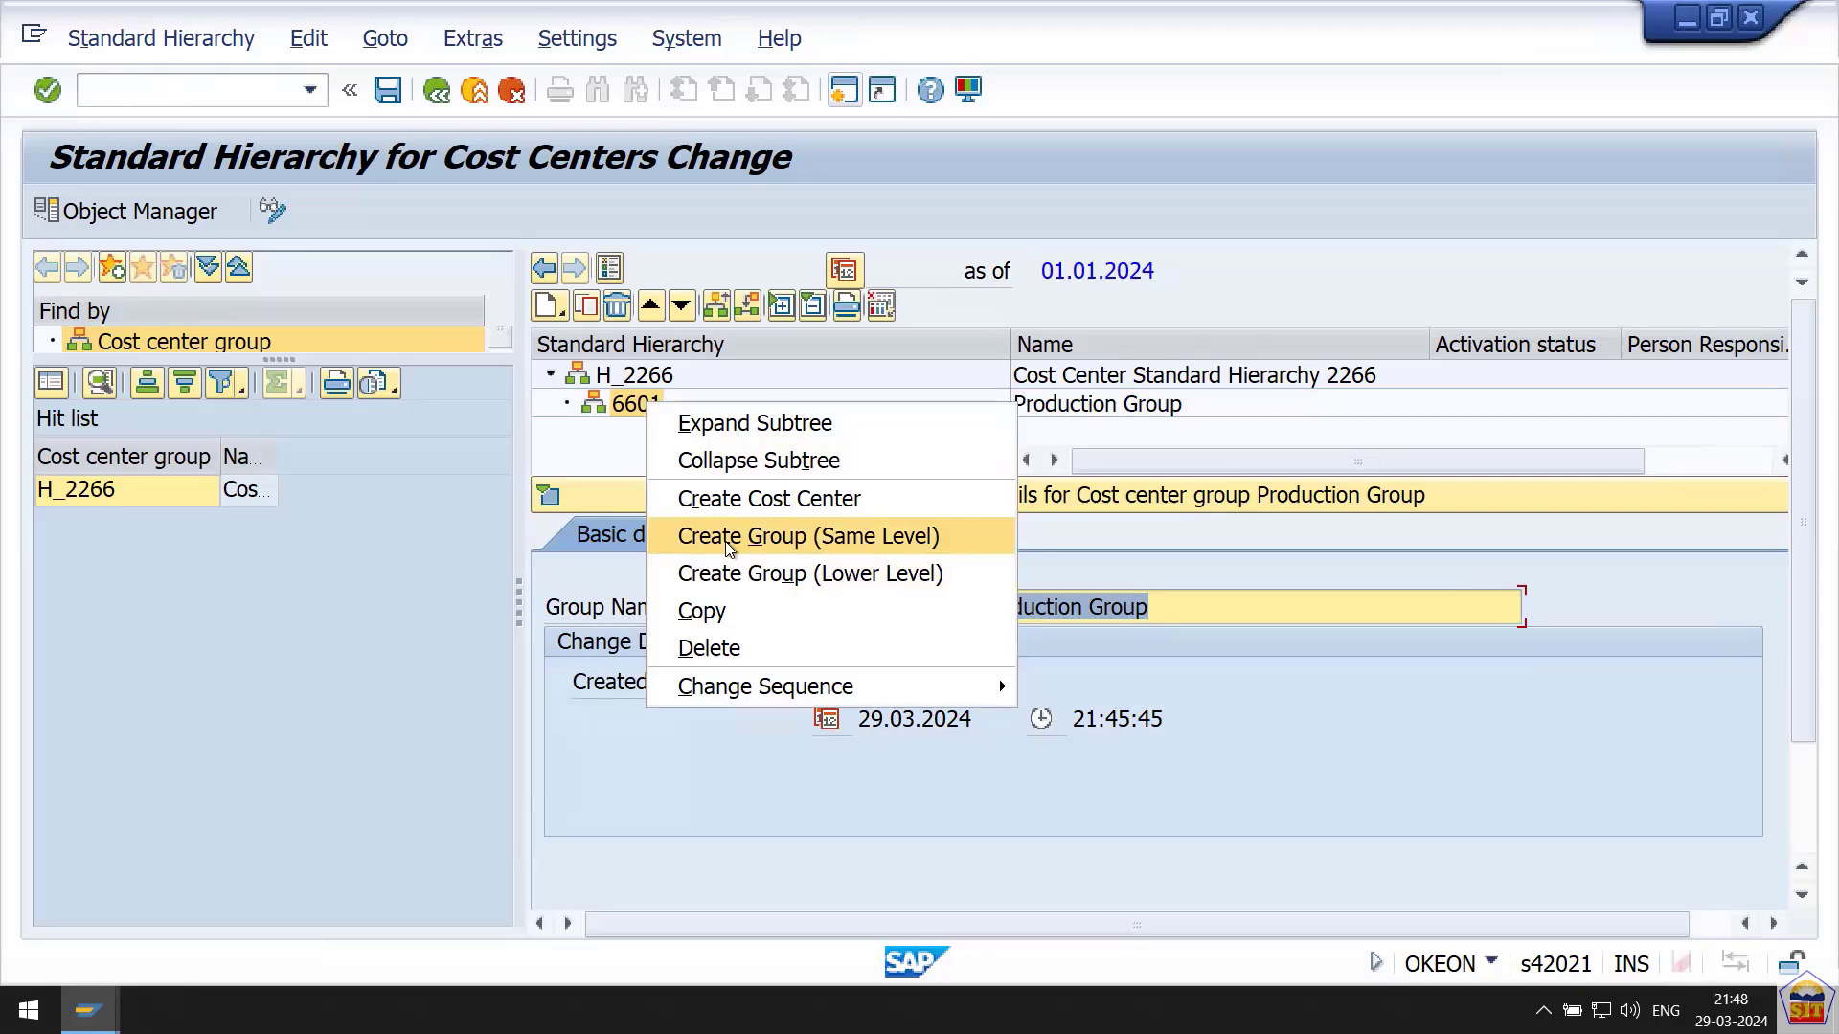
click(728, 541)
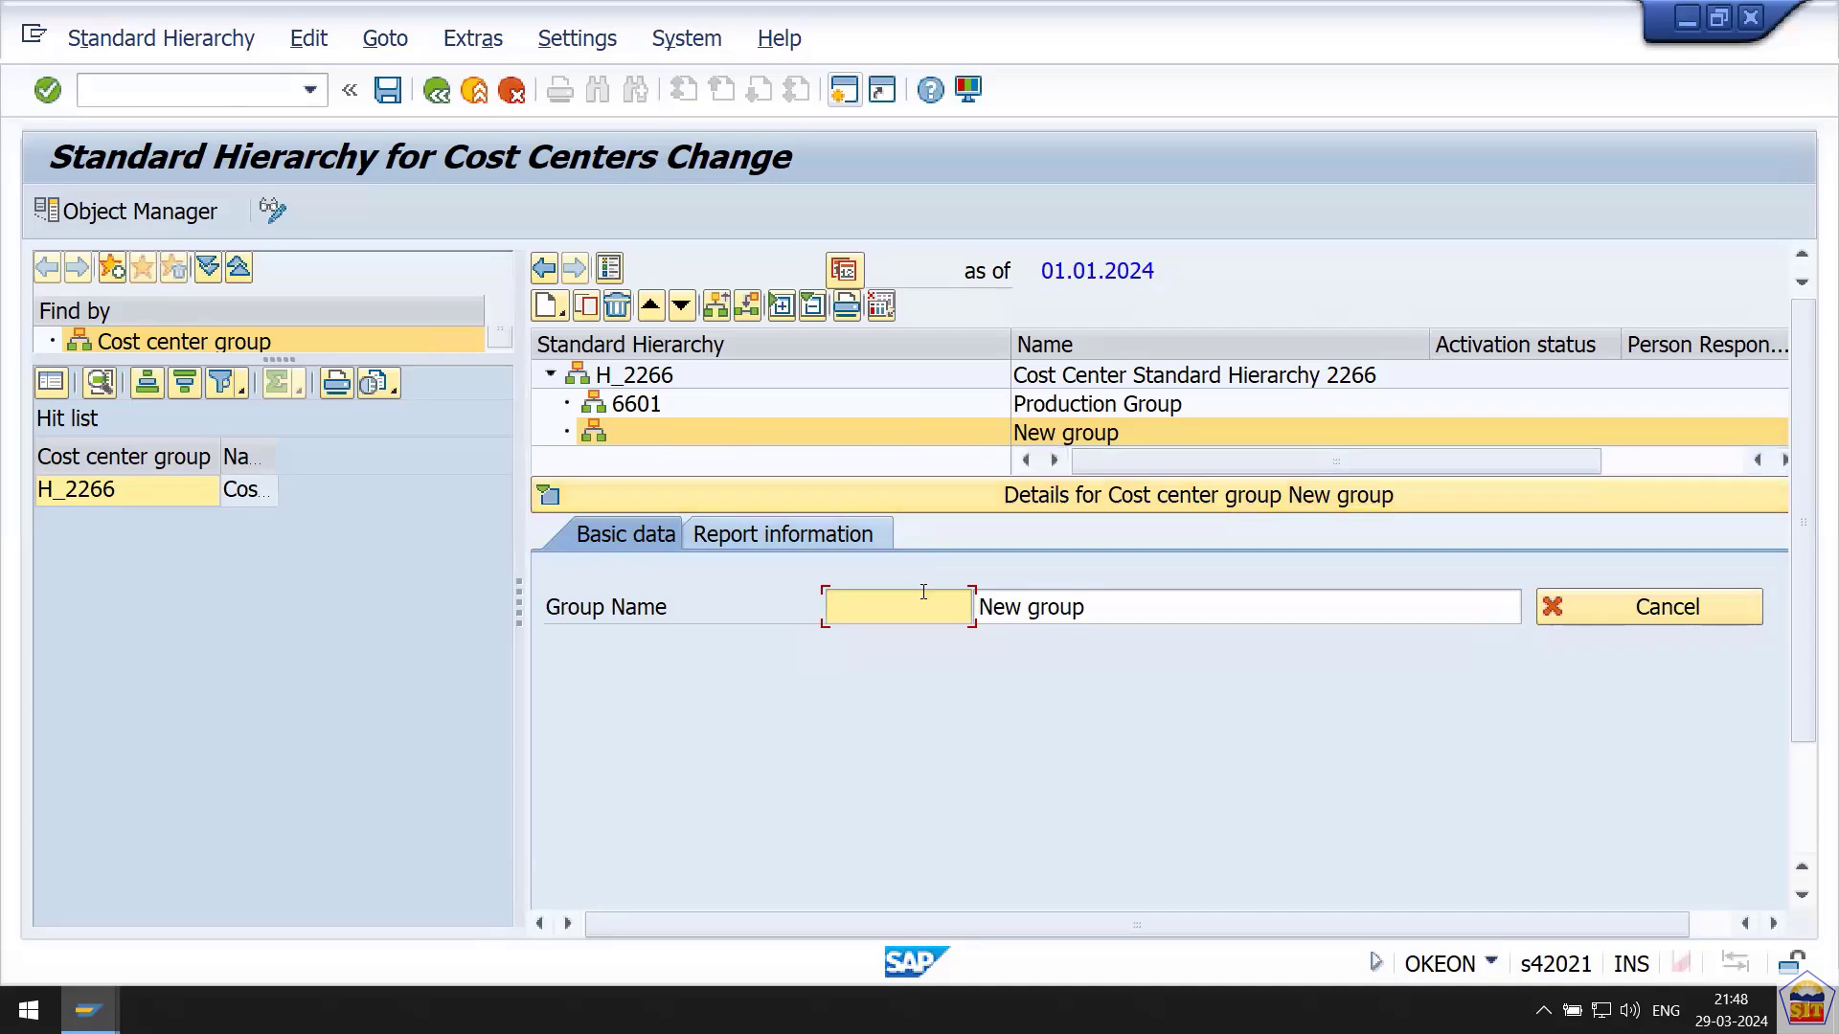
text(6602)
key(Tab)
text(Service)
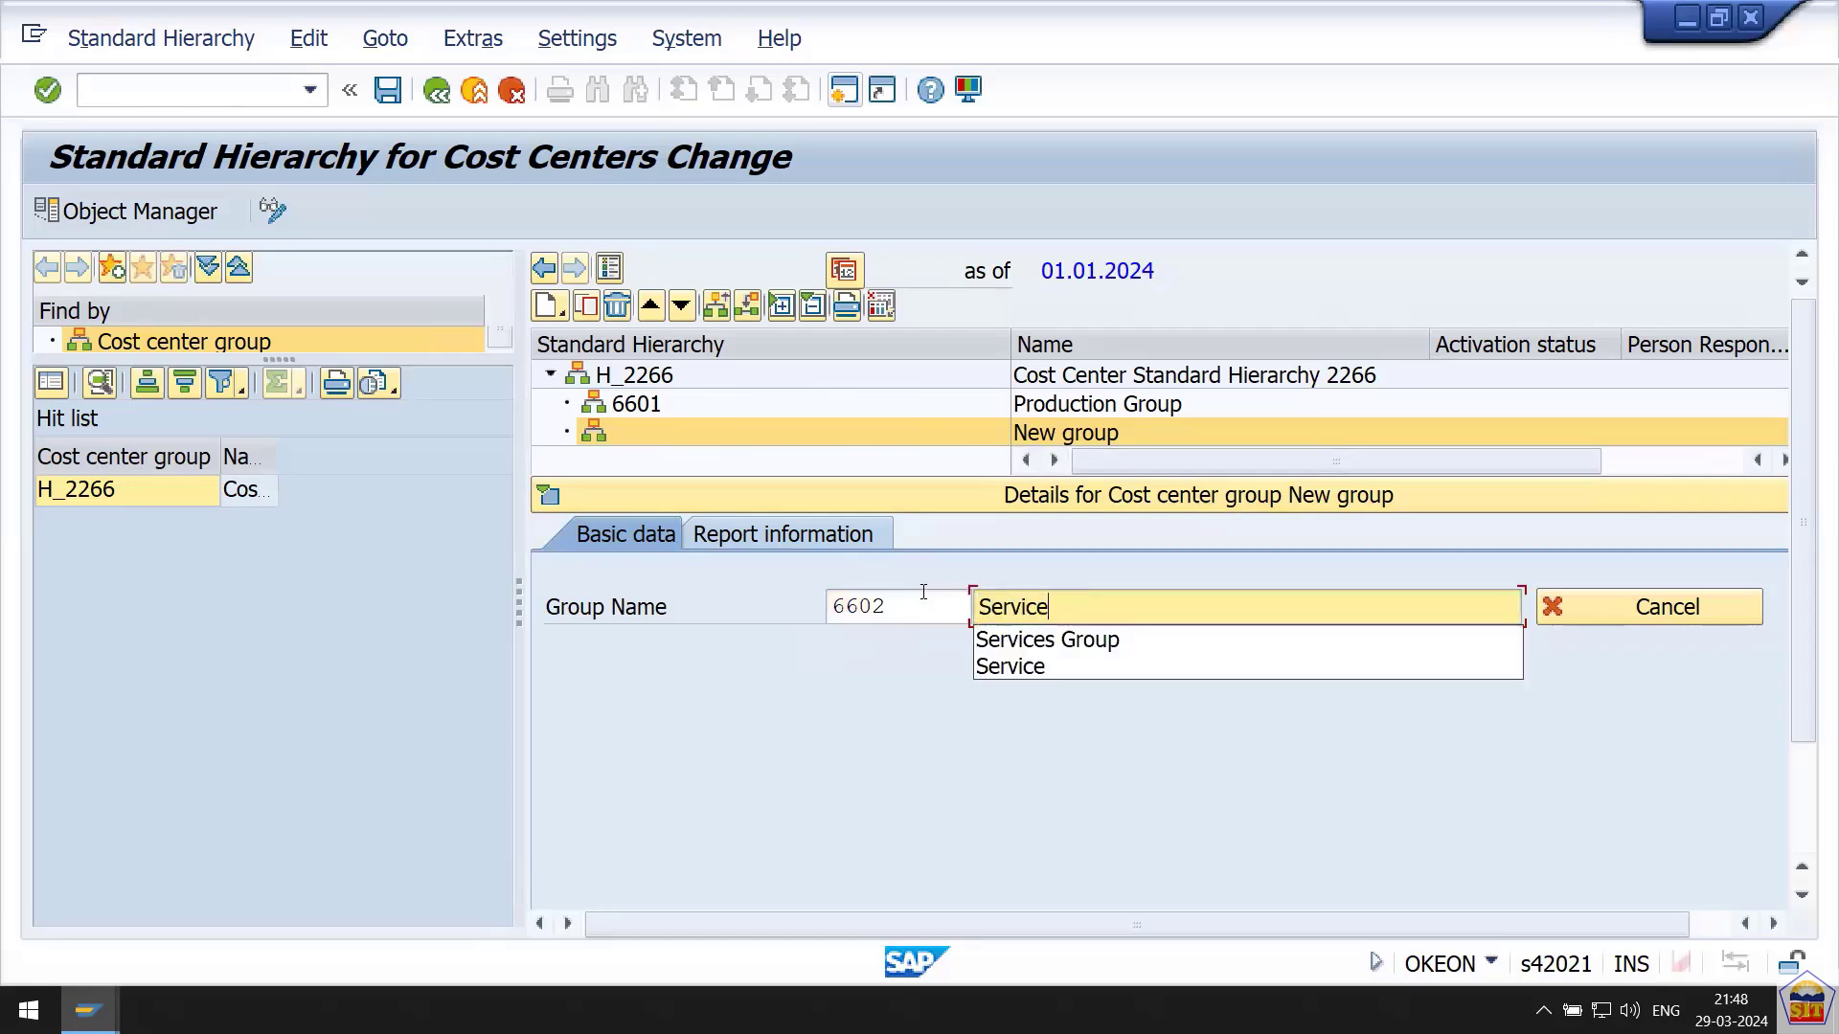
key(Down)
key(Return)
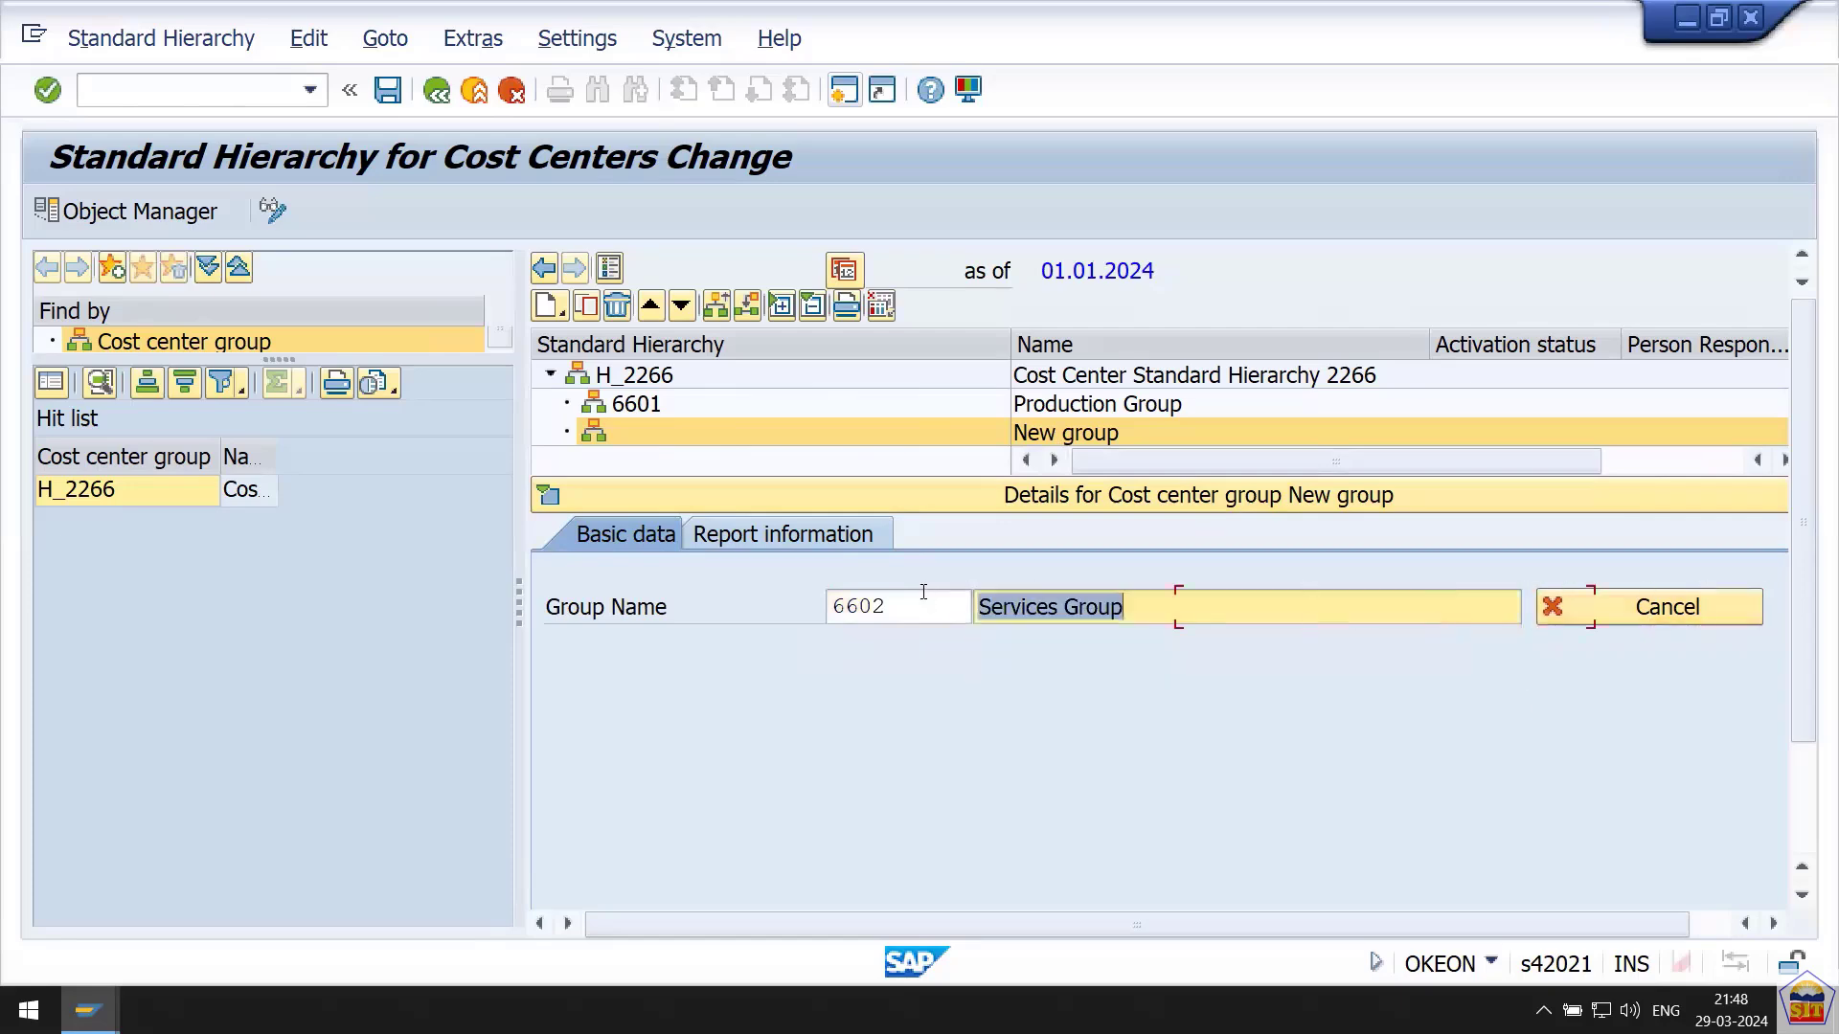
key(ctrl+s)
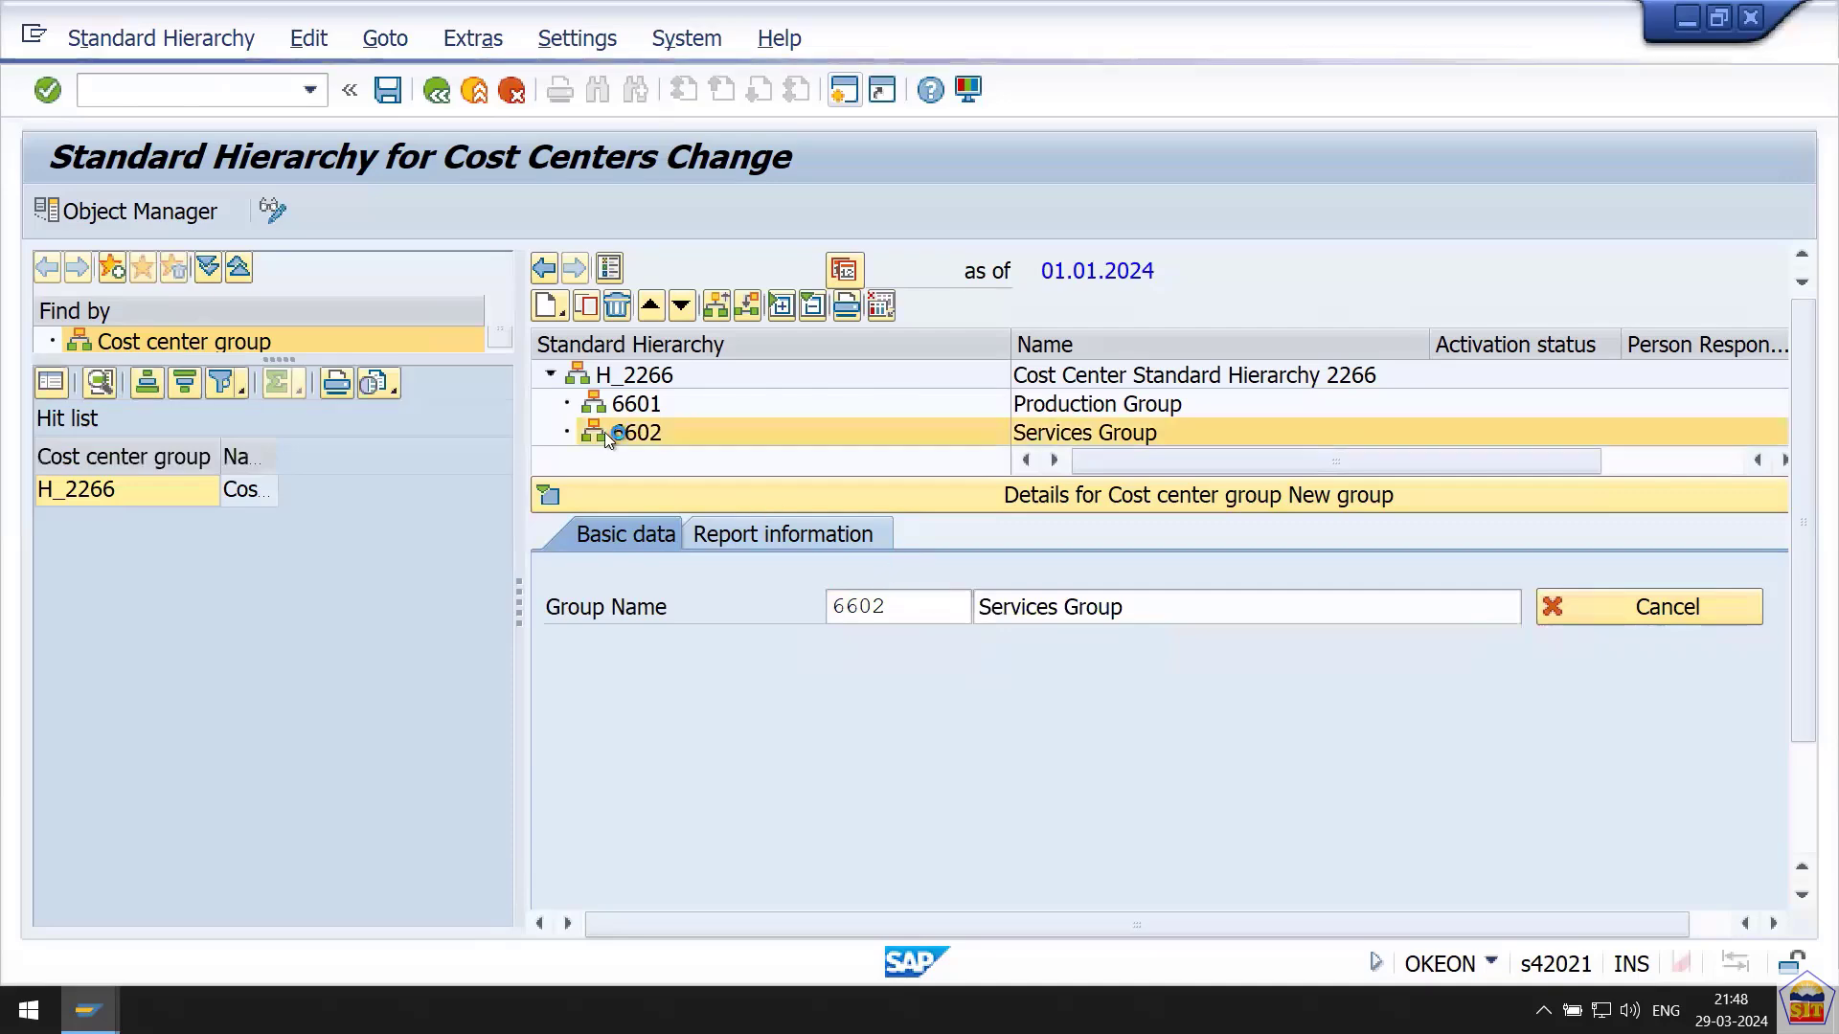
Create group 6603 named Sales Group at the same level as group 6602 and save it.
right_click(625, 439)
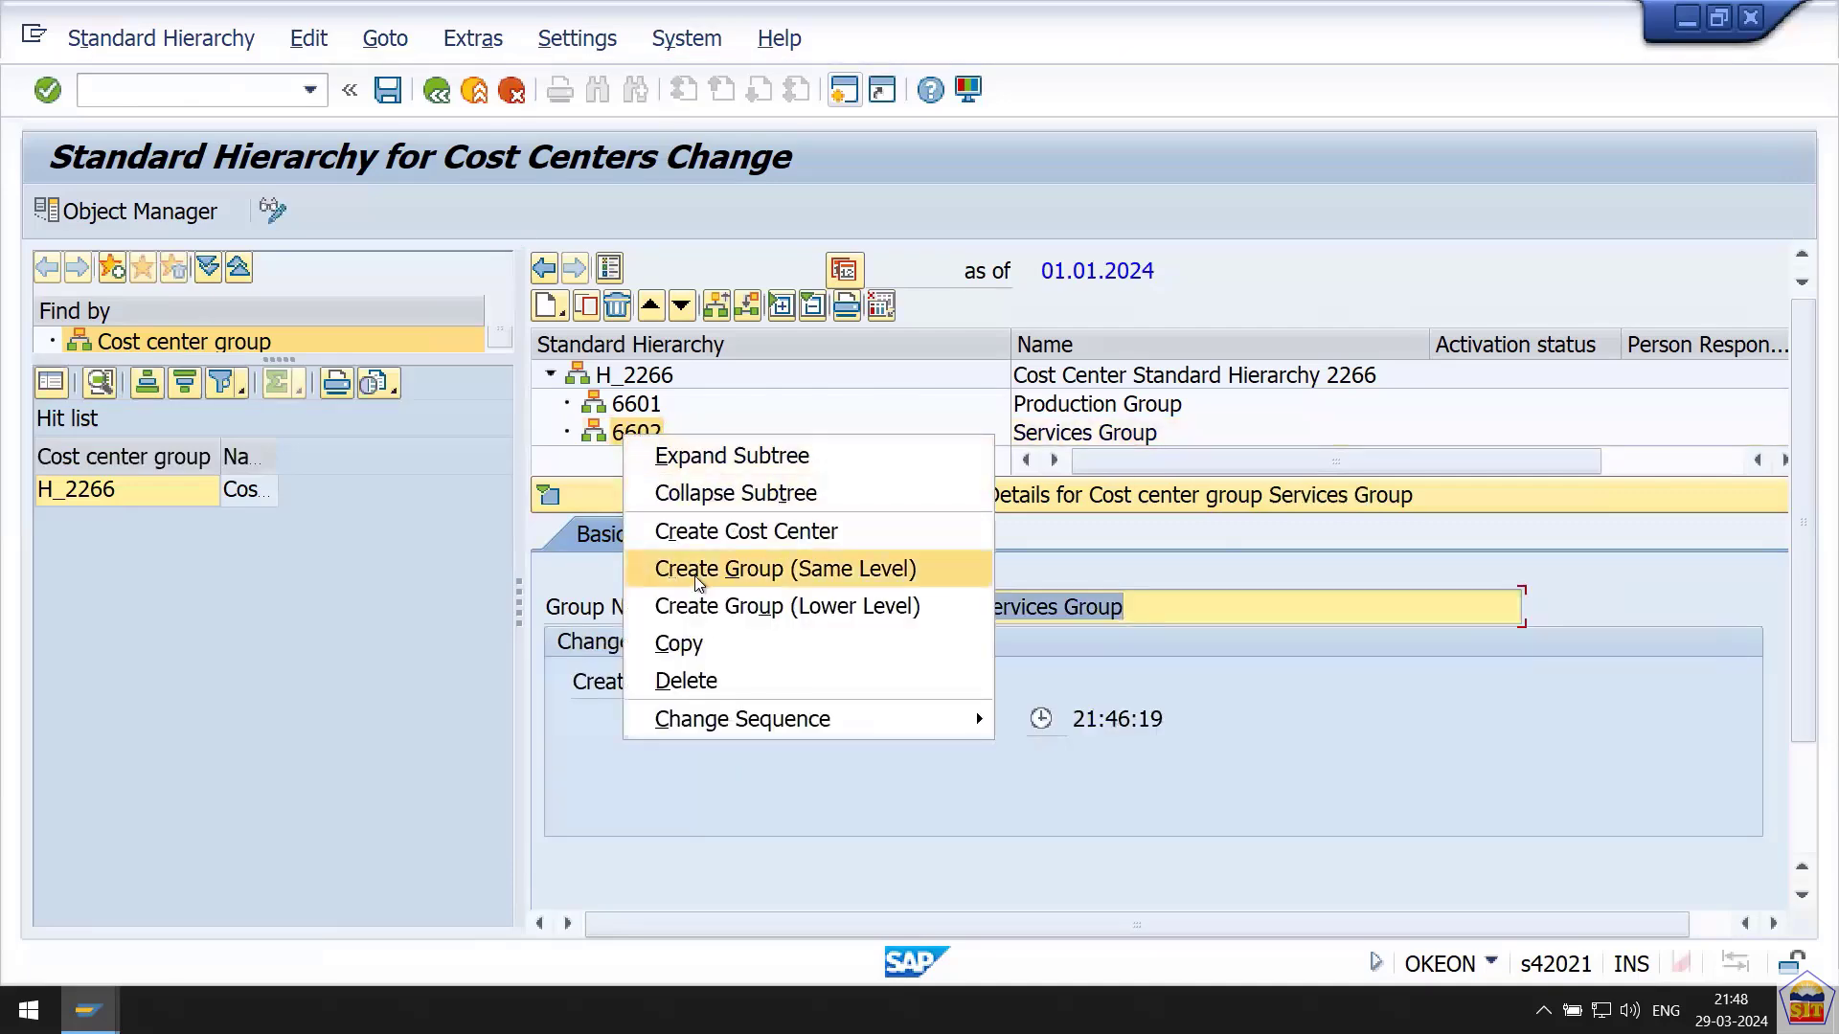
click(745, 571)
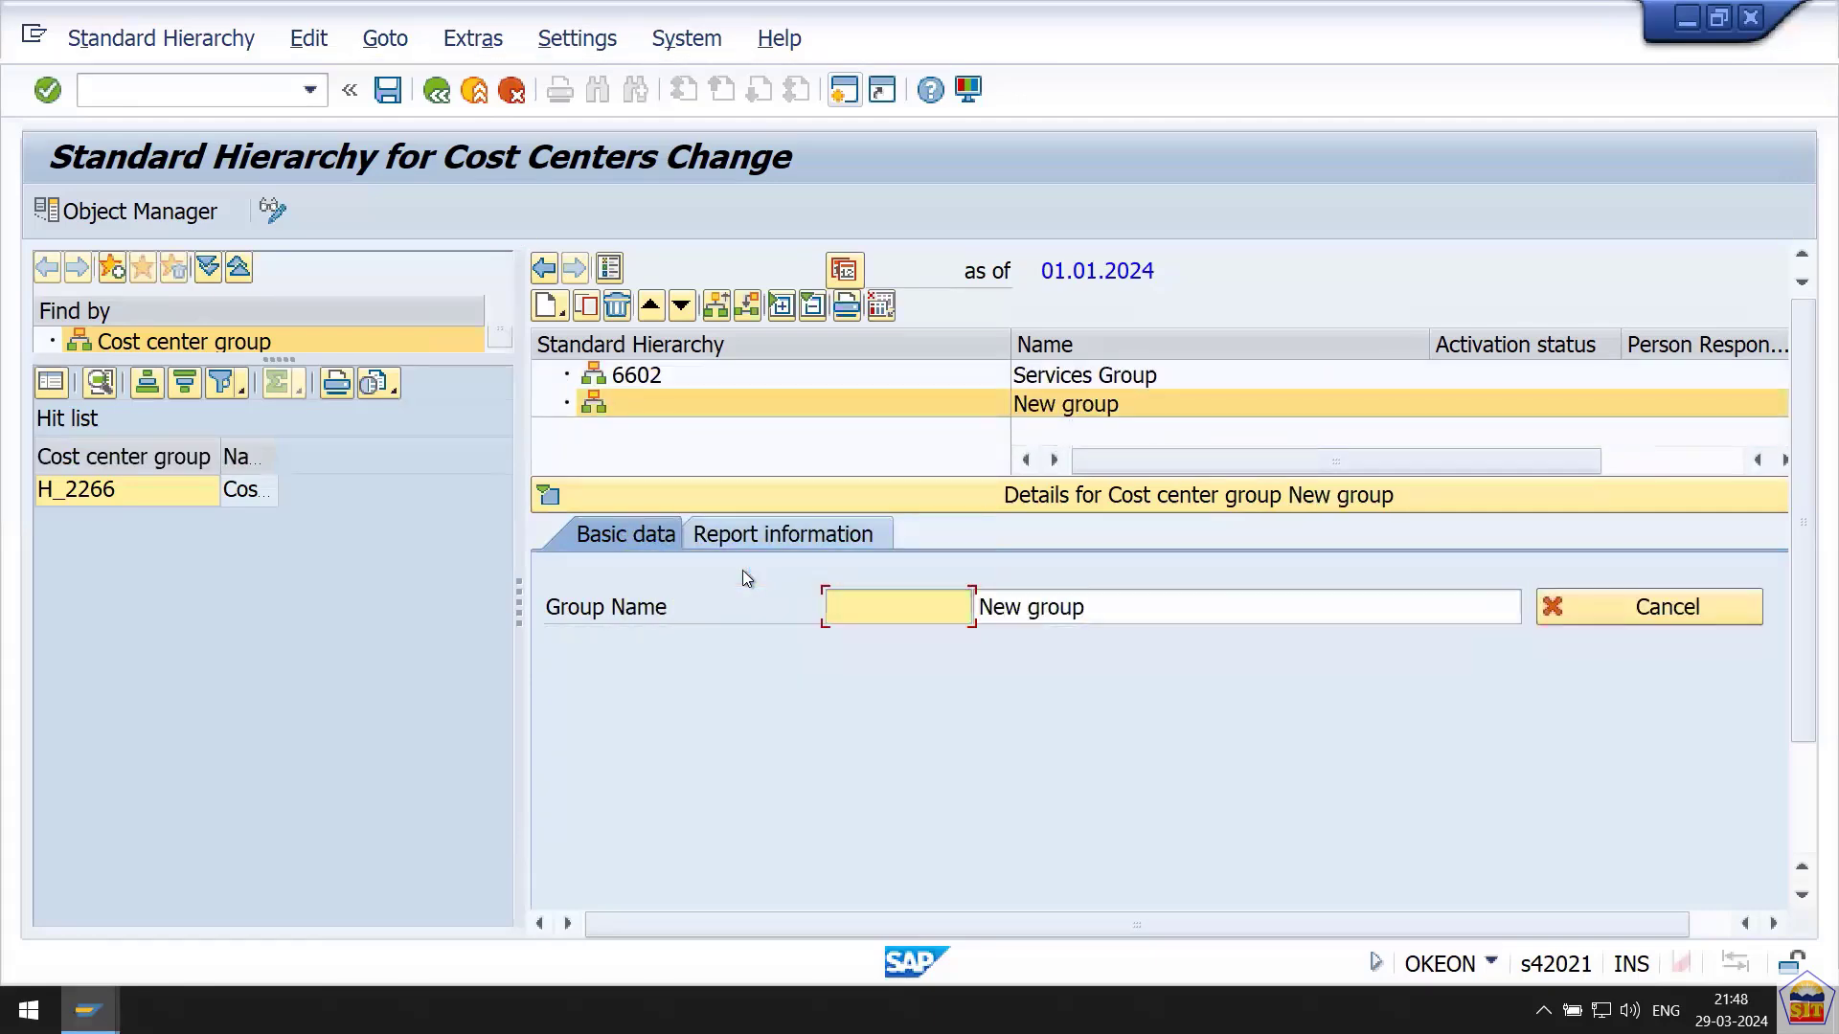
text(6603)
key(Tab)
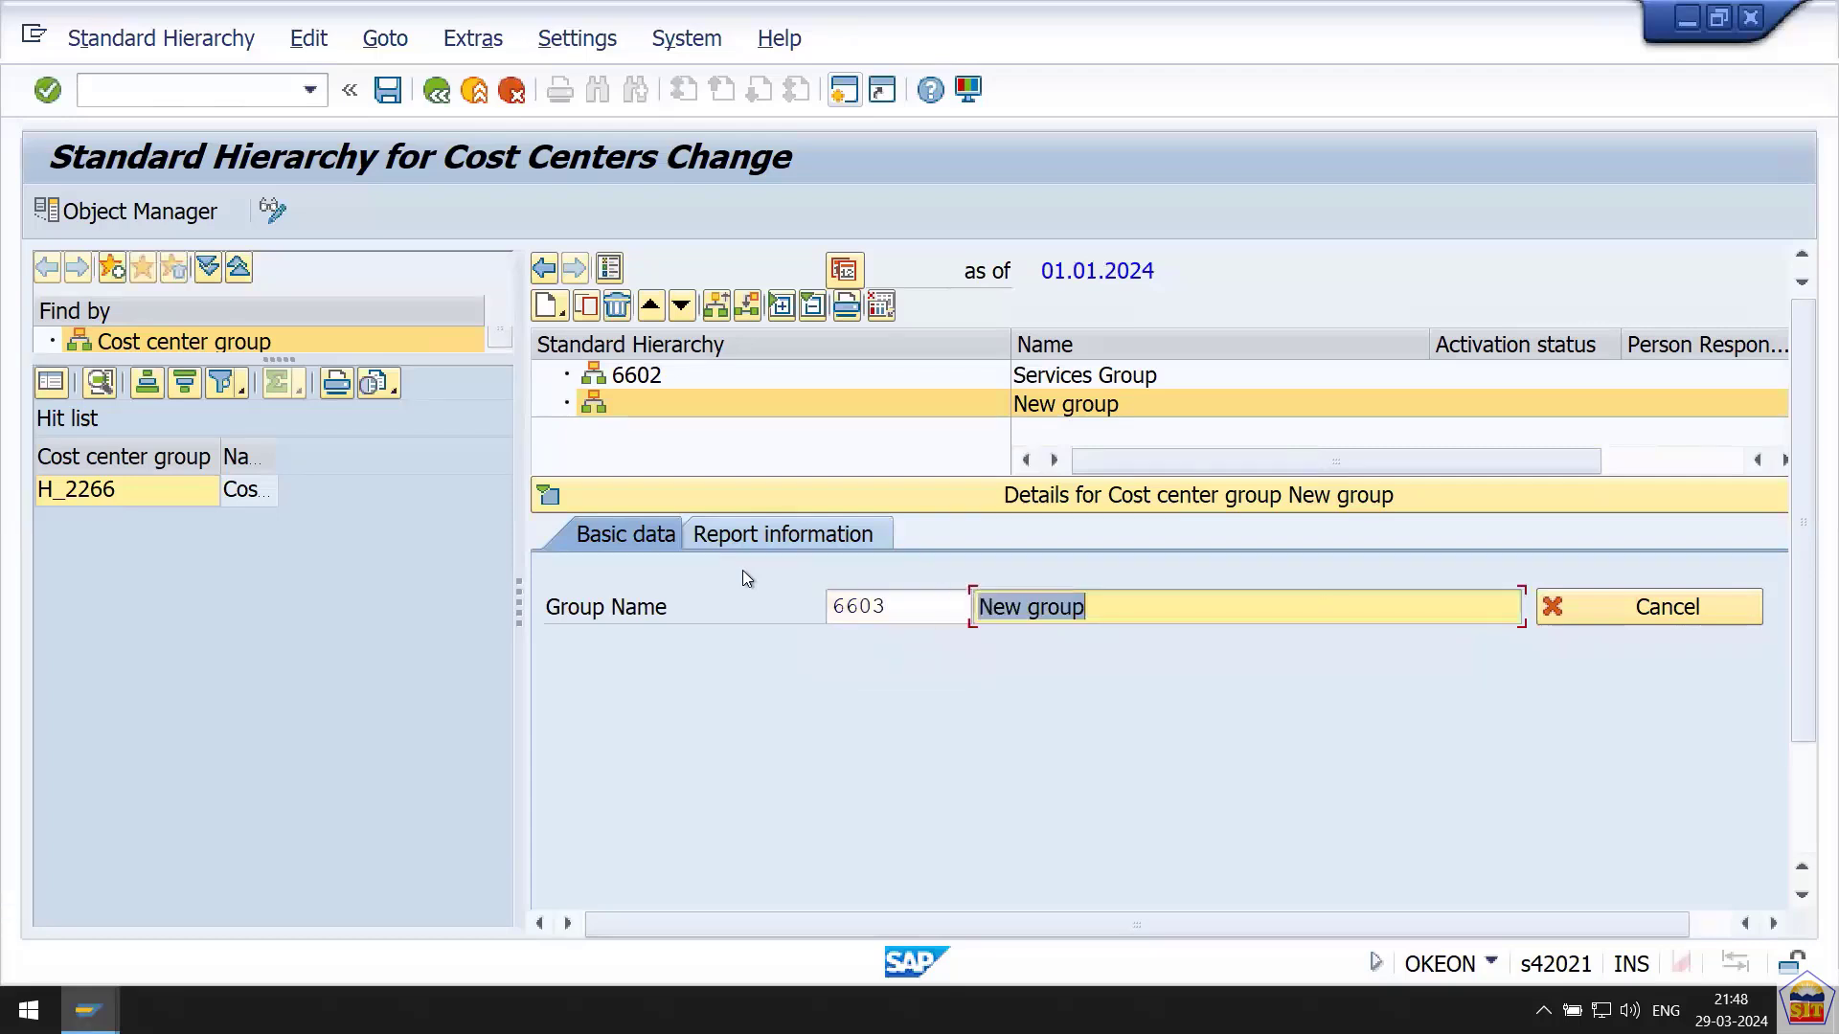
text(Sale)
key(Down)
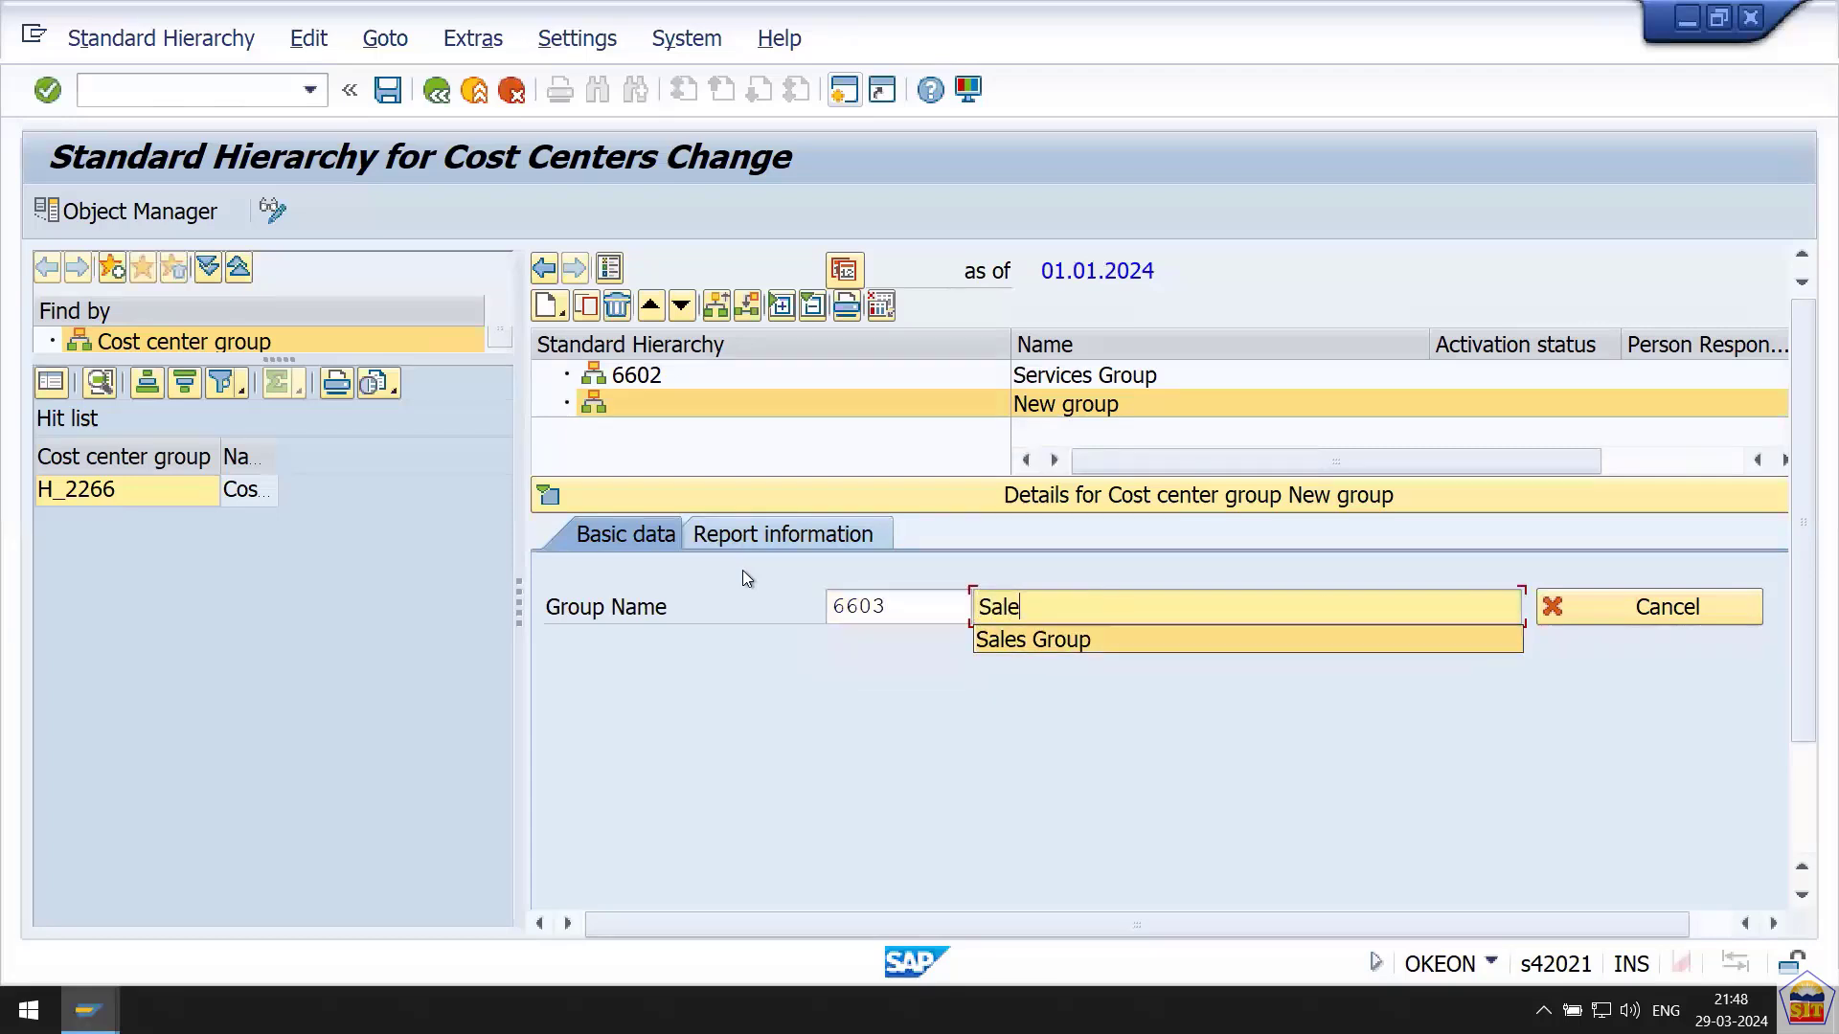
key(Return)
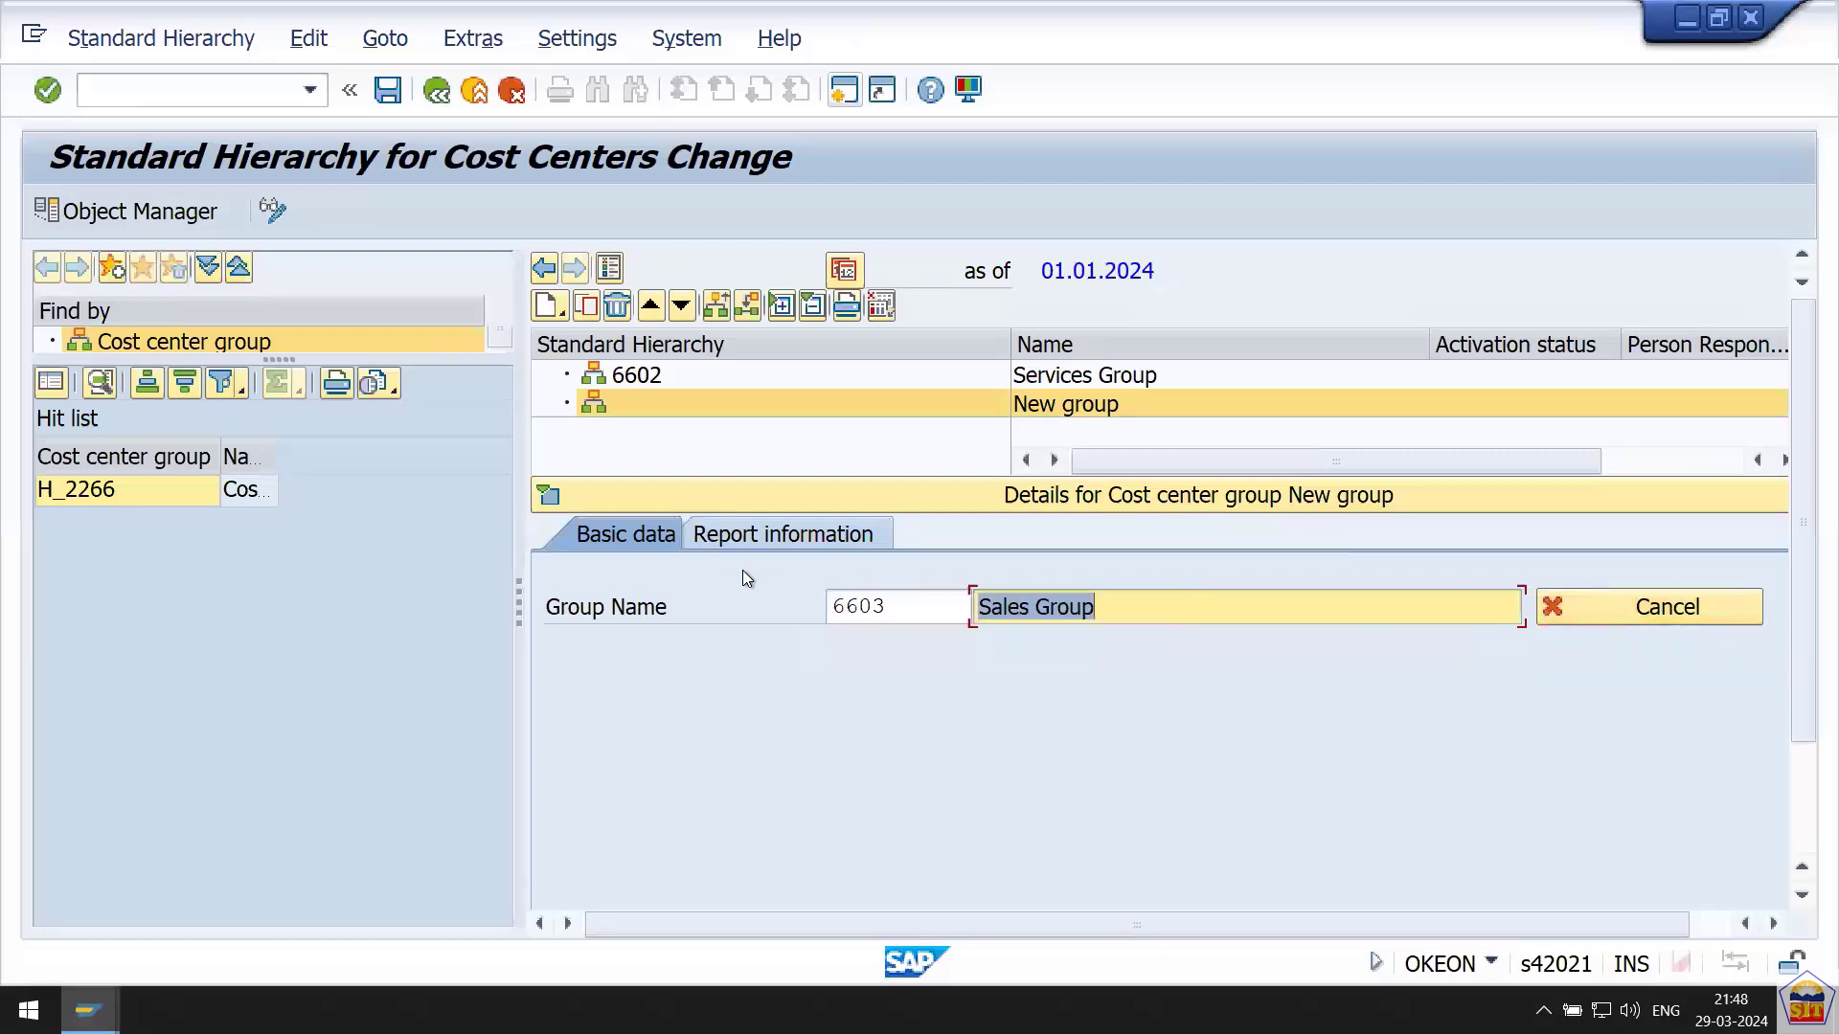
key(ctrl+s)
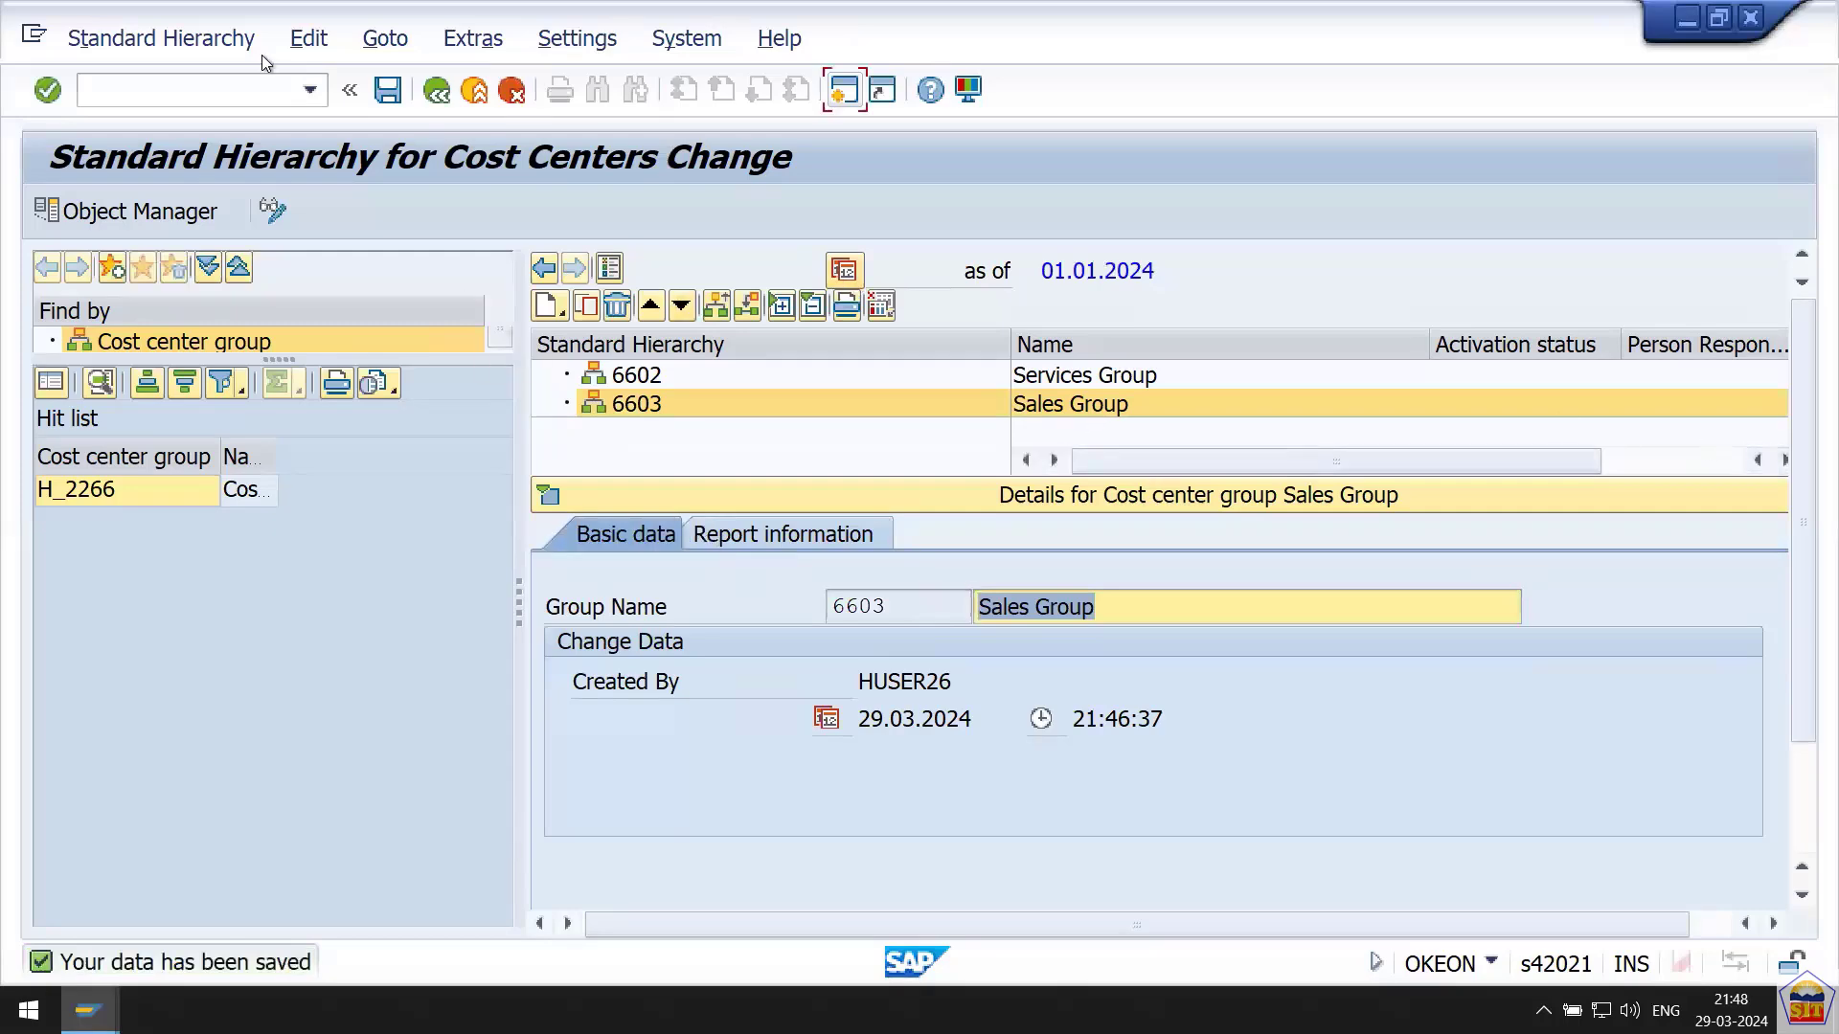
Enter the transaction code /nks01 for creating cost centers.
click(247, 90)
text(/)
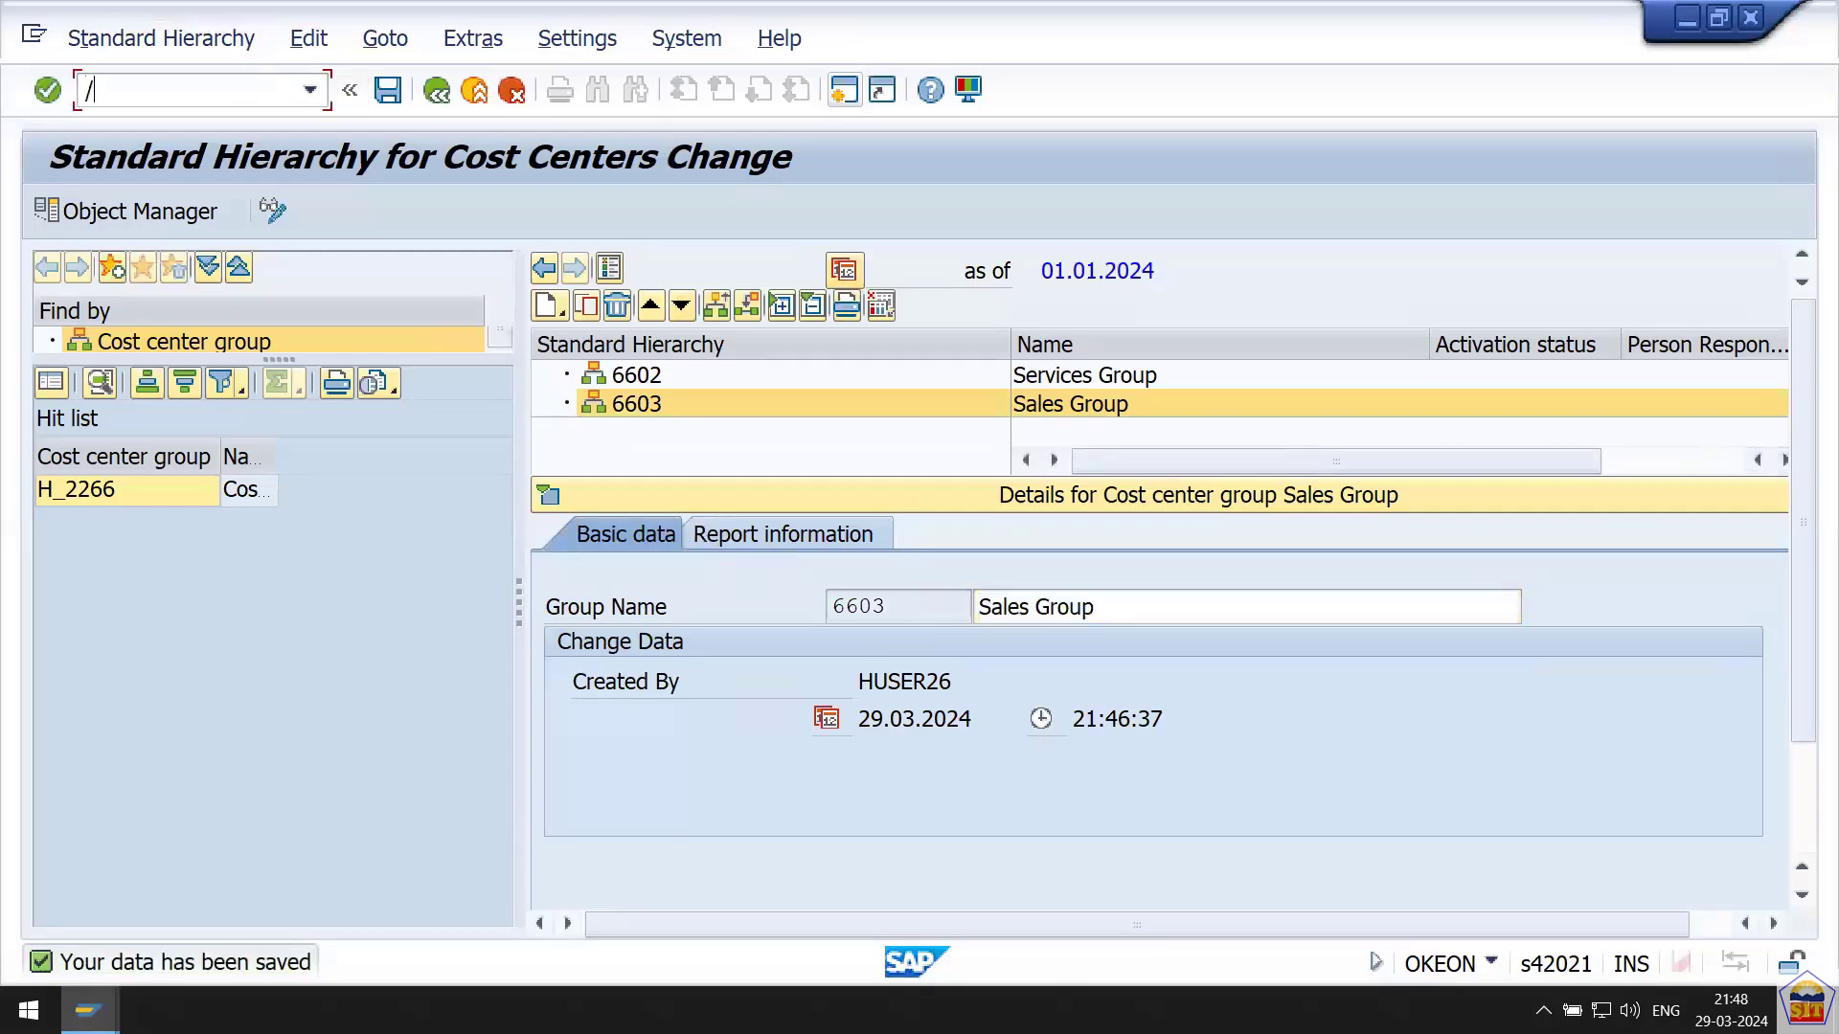
text(nks01)
Switch to the Word notes and read the Step 28 settings for creating cost centers with KS01.
mouse_move(327, 11)
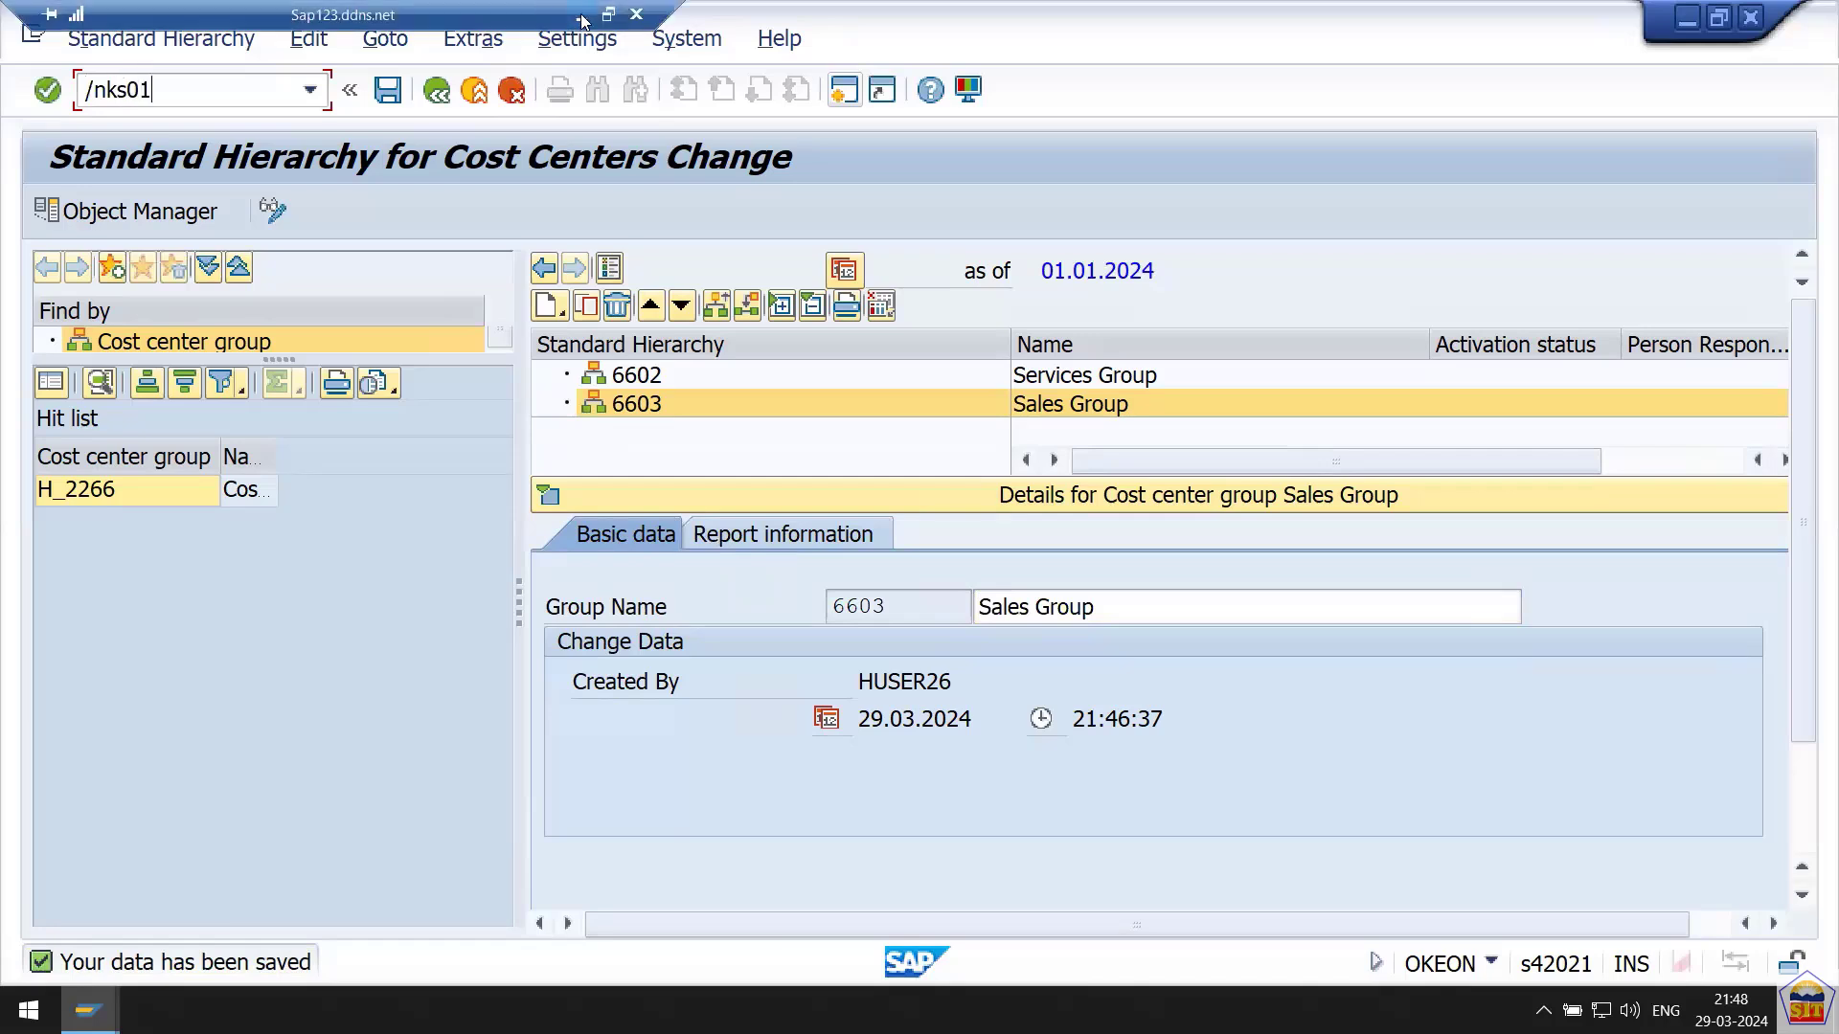
click(583, 16)
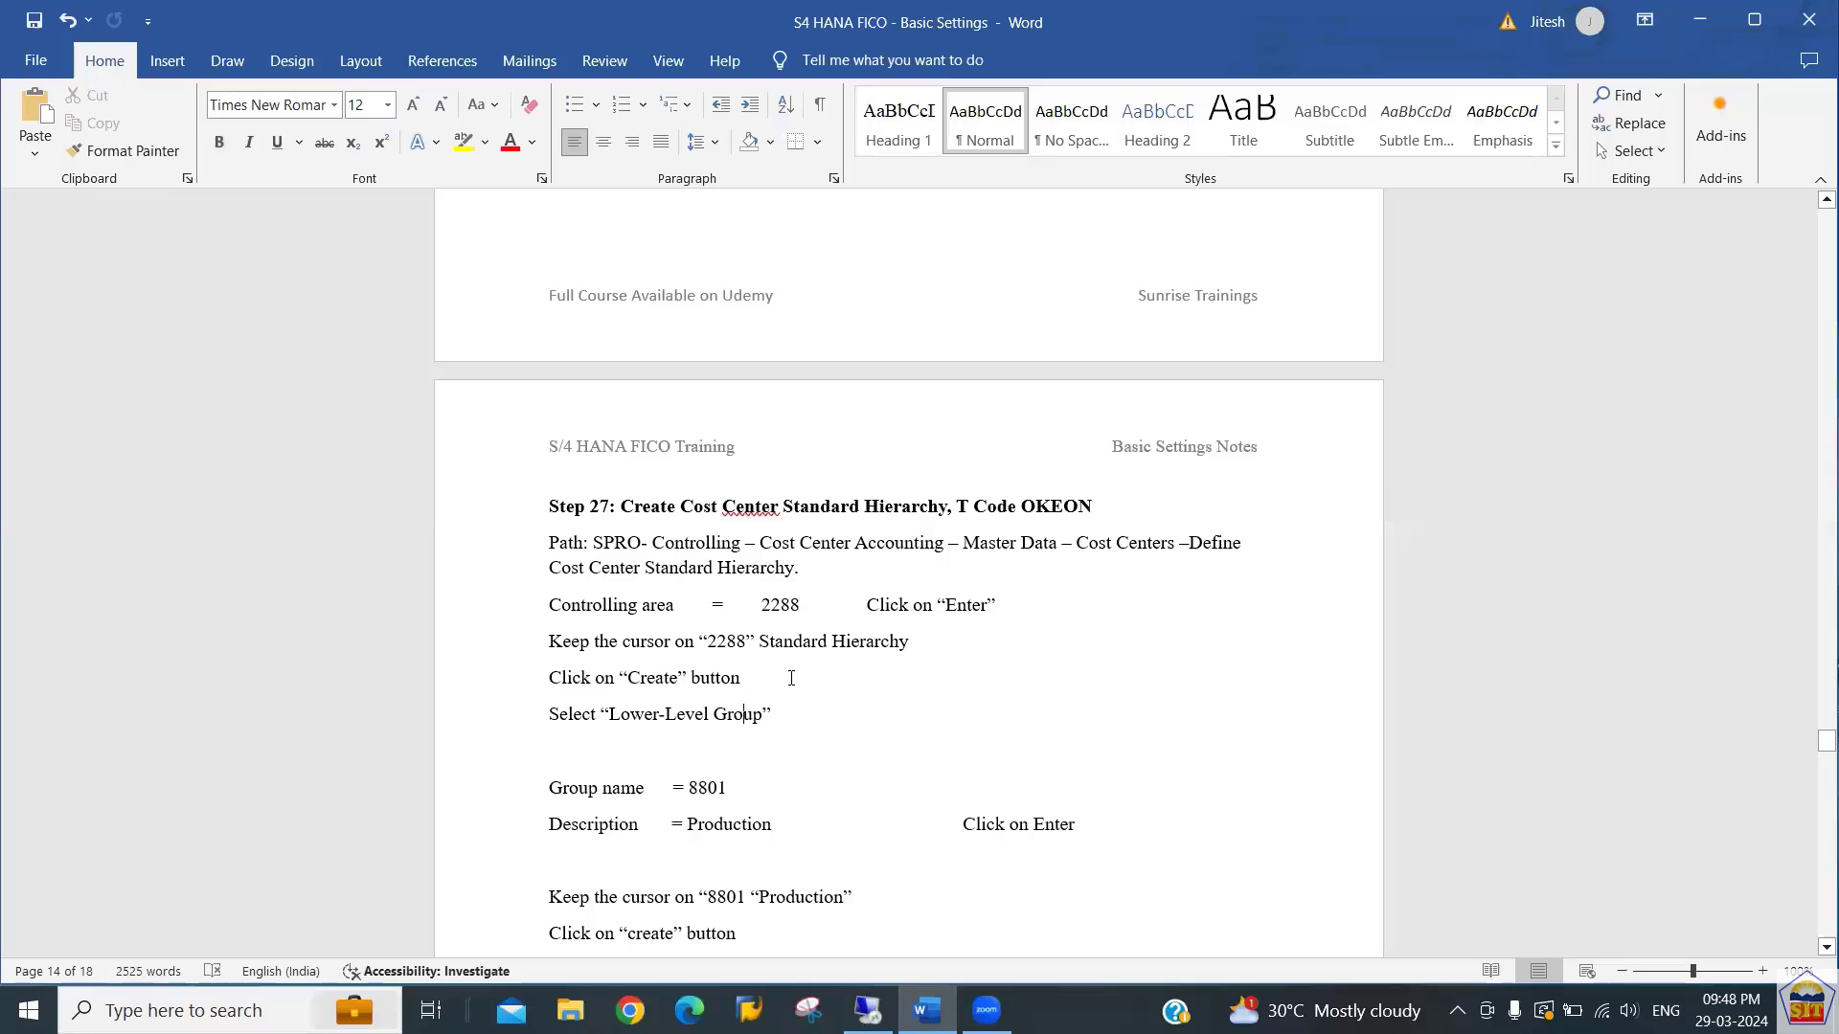
scroll(791, 677, down, 5)
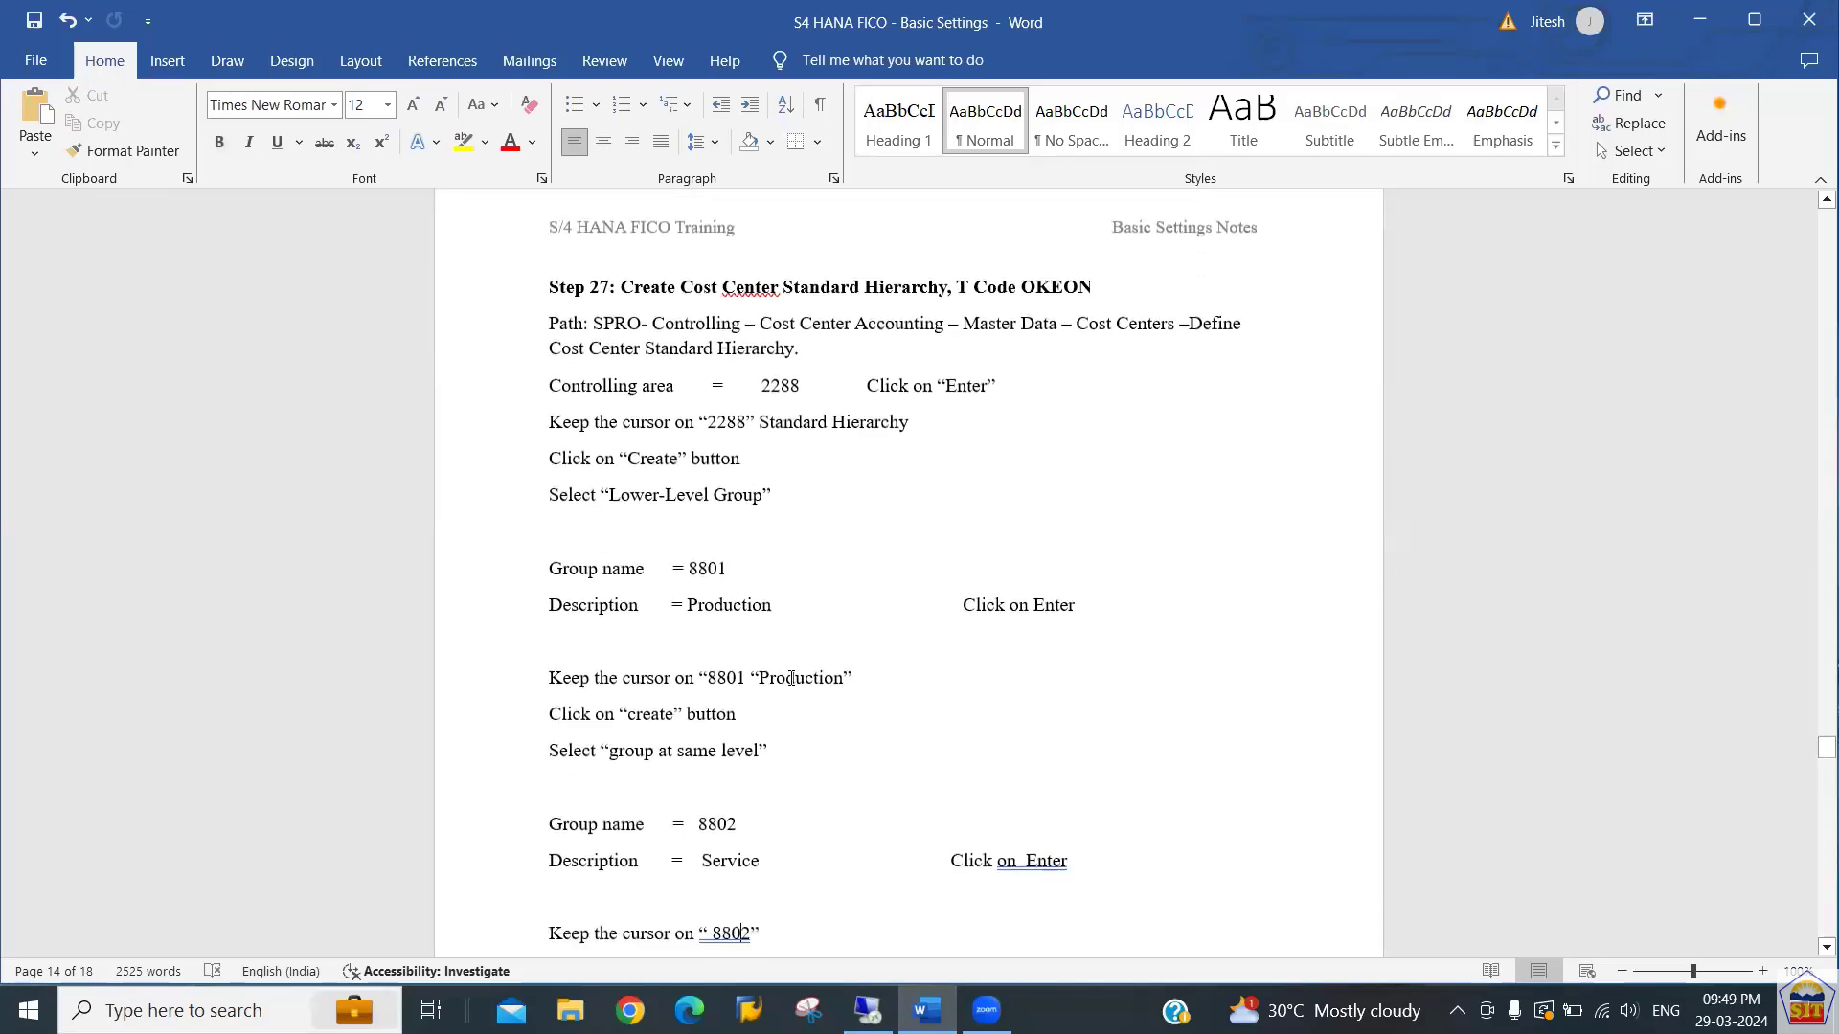
scroll(792, 677, down, 15)
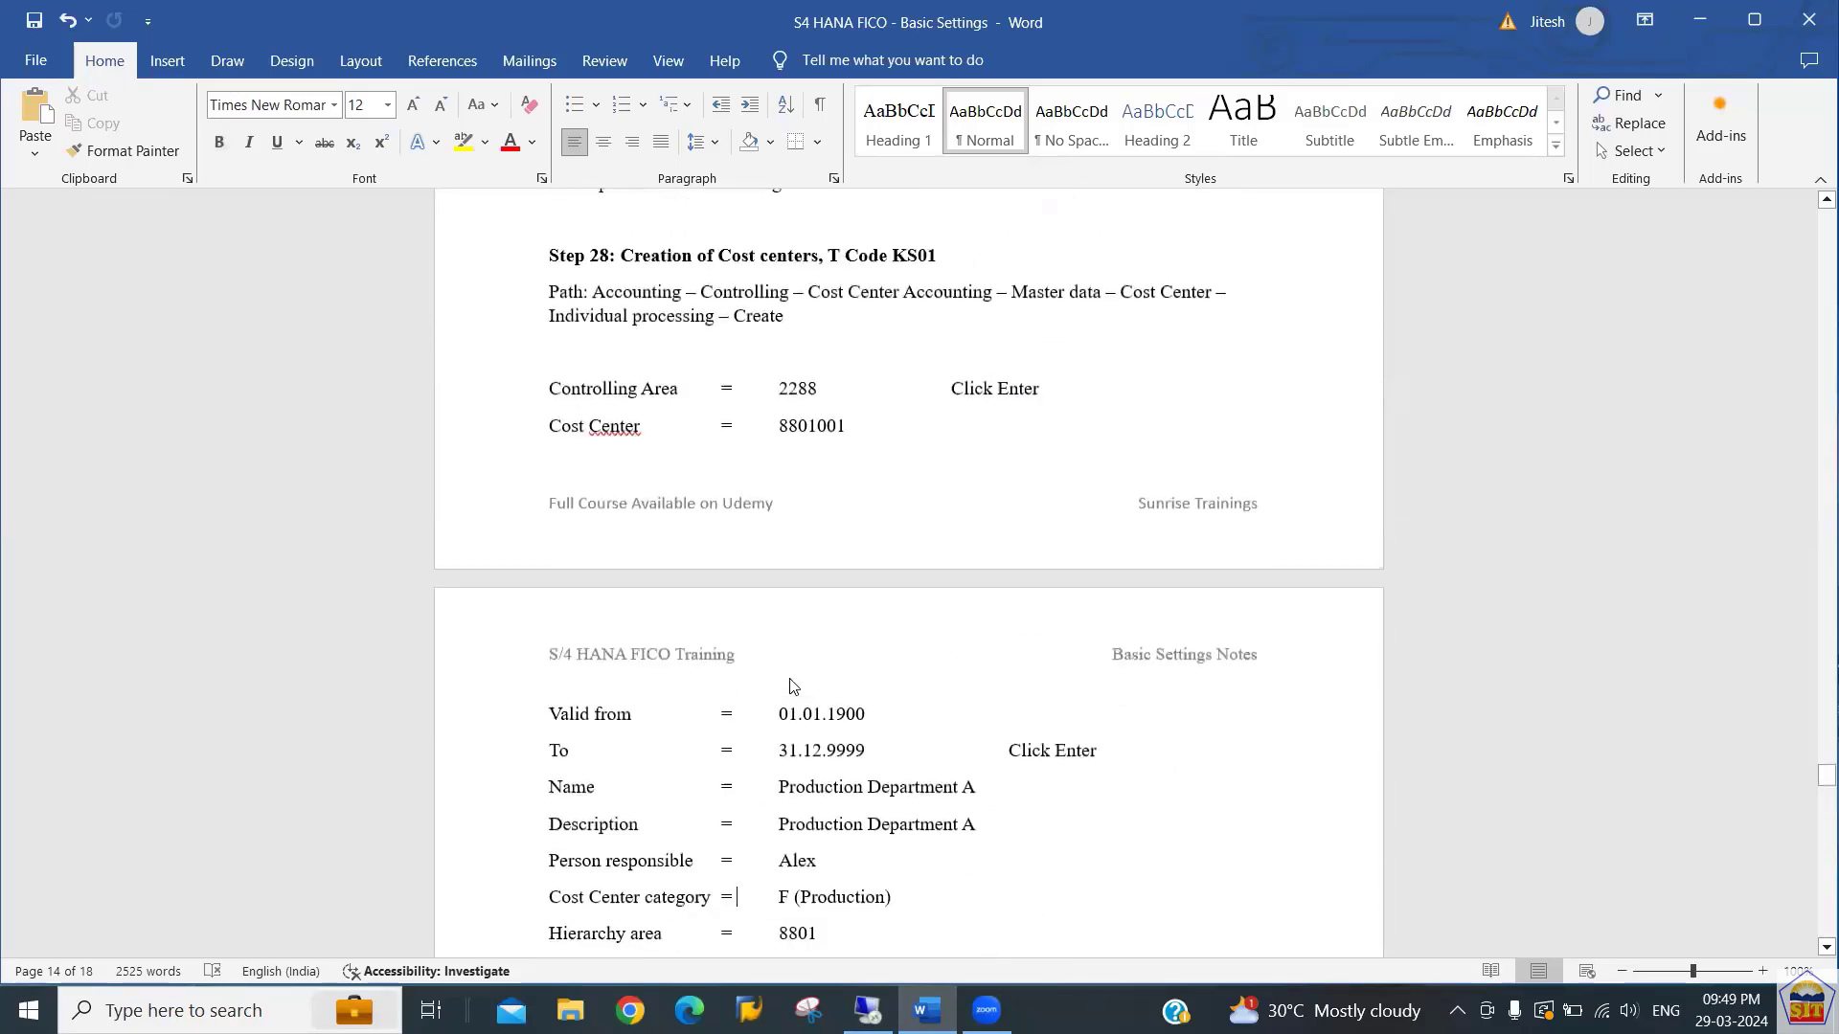
scroll(791, 686, up, 1)
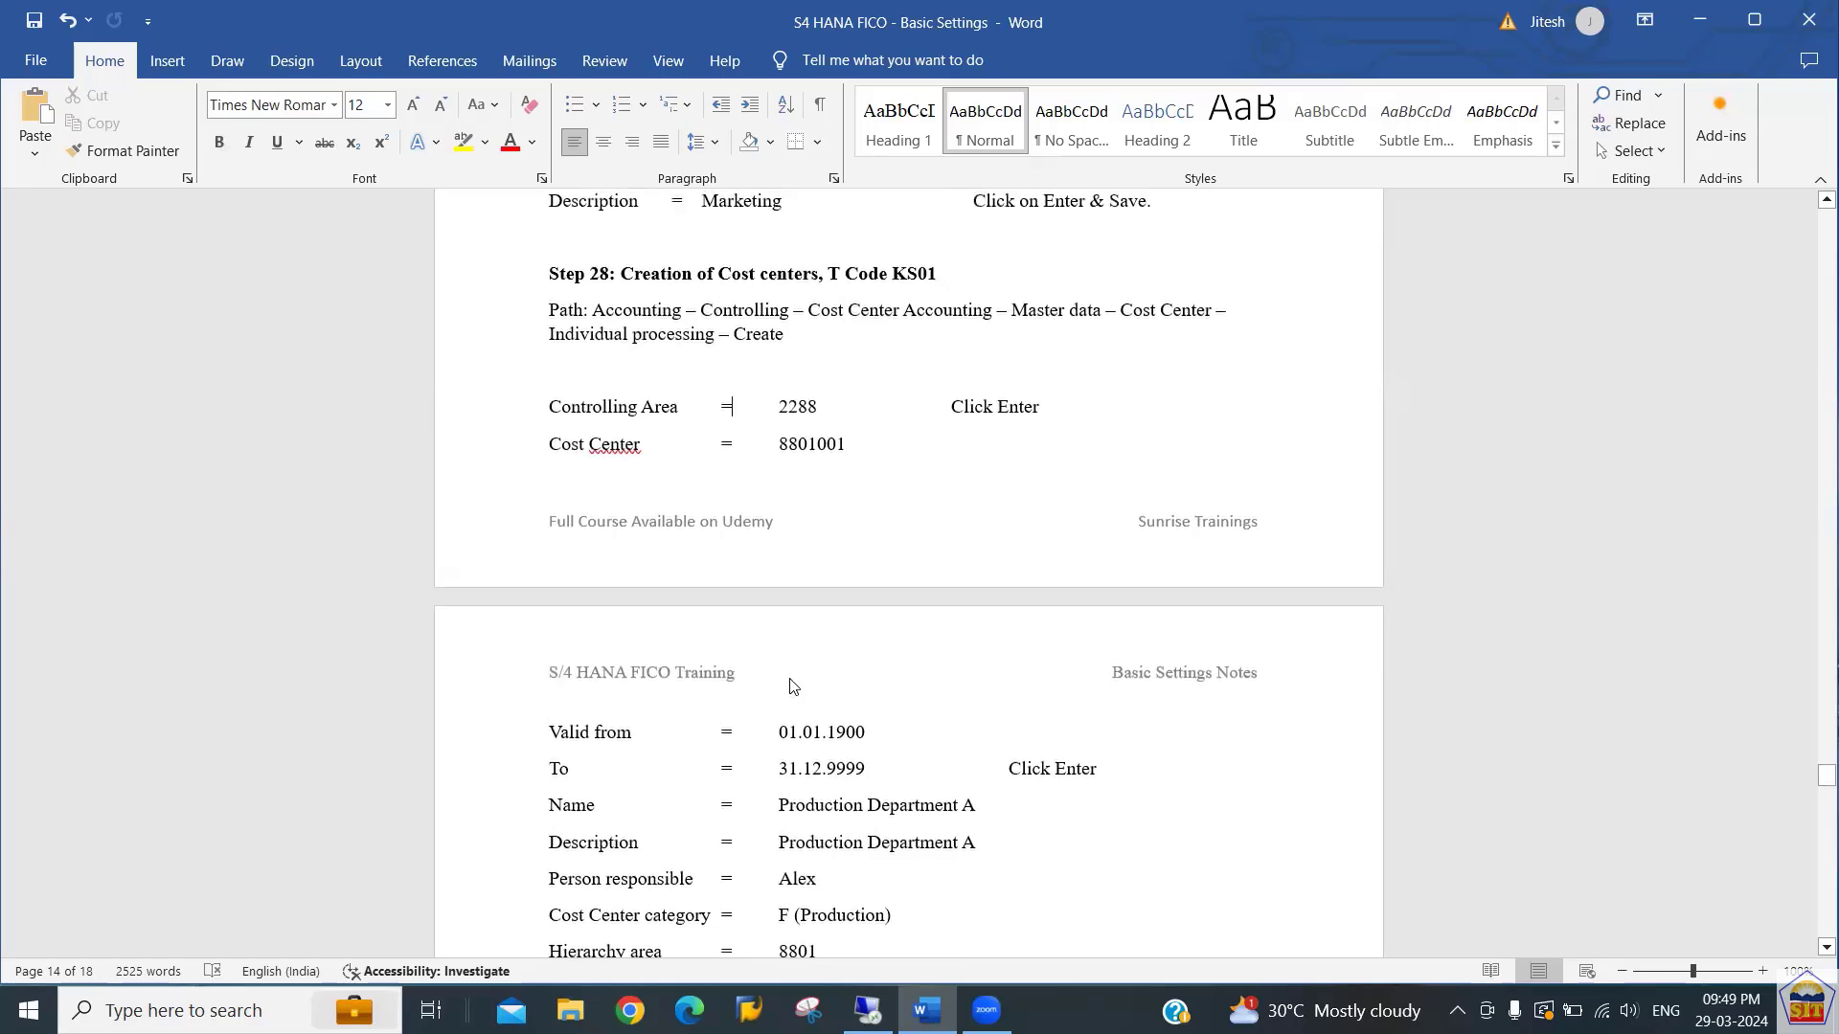
key(Up)
key(Up)
key(Down)
key(Down)
key(Down)
key(Down)
key(Down)
key(Down)
key(Down)
key(Down)
key(Down)
key(Down)
key(Down)
key(Down)
key(Down)
key(Down)
key(Down)
key(Down)
key(Down)
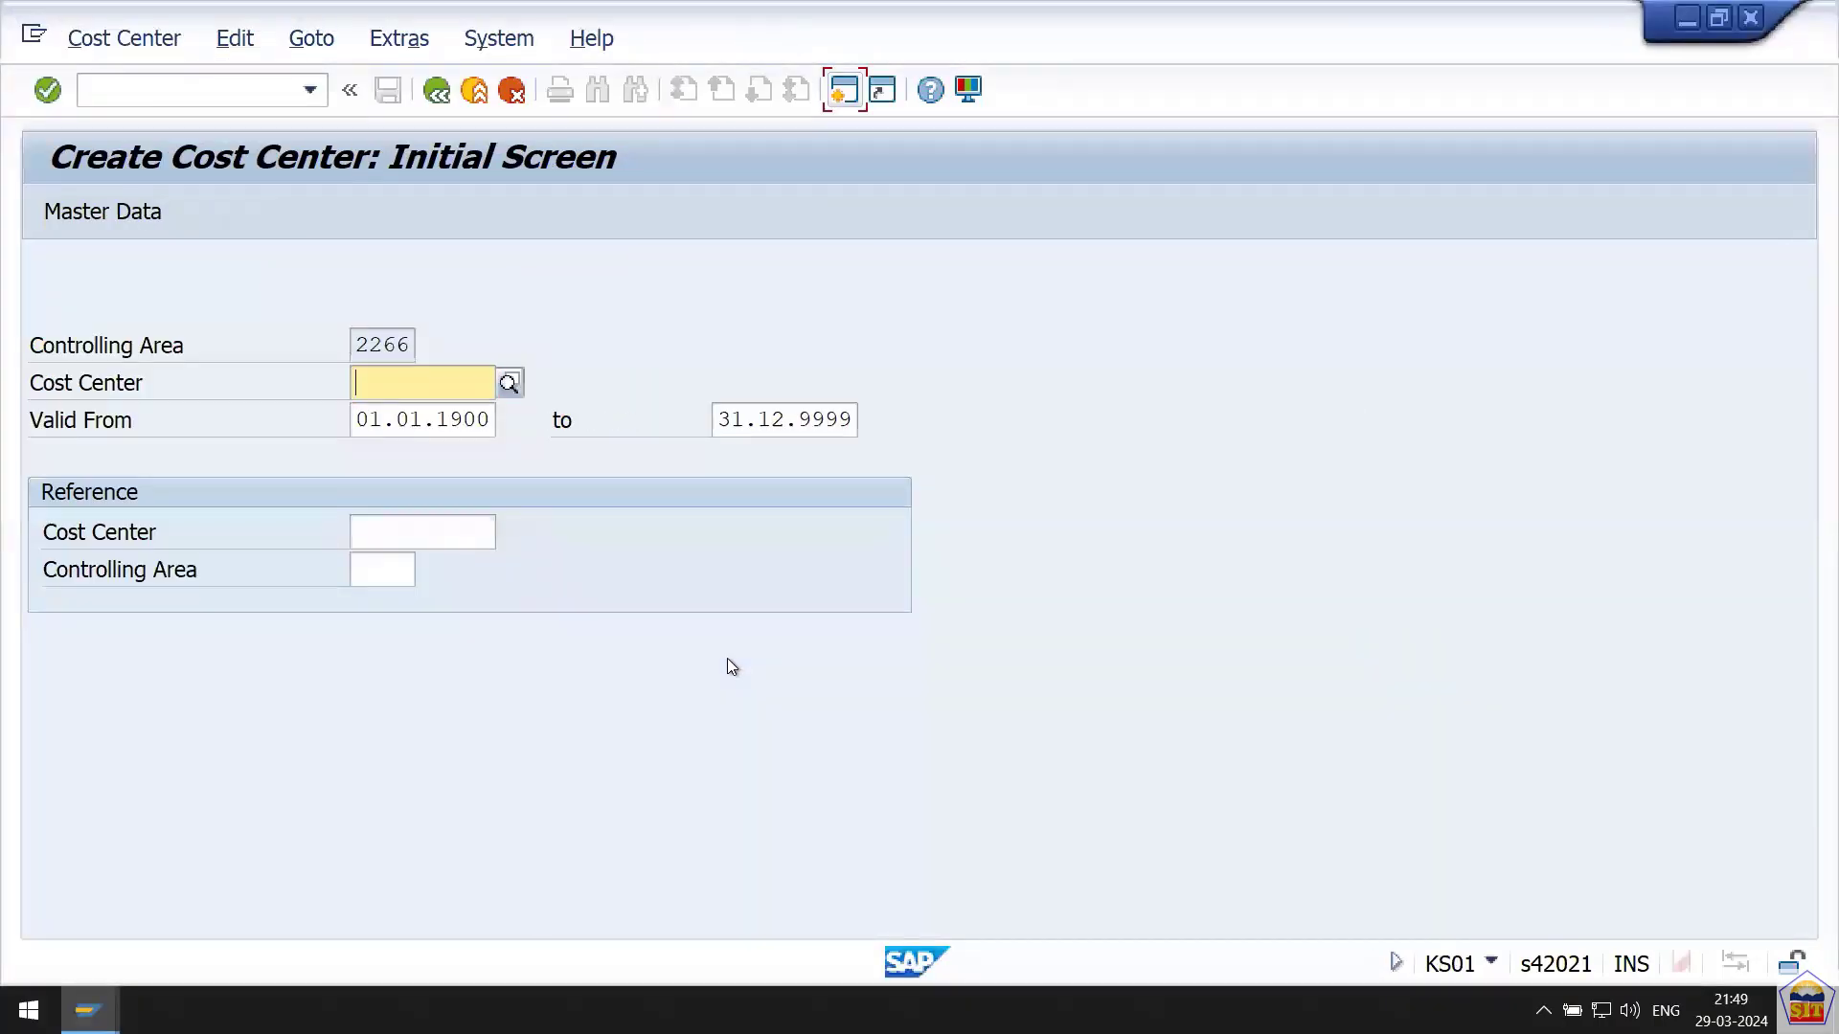
Enter cost center 6601001 in controlling area 2266, keep the proposed validity dates and open its basic data screen.
drag(370, 345, 452, 354)
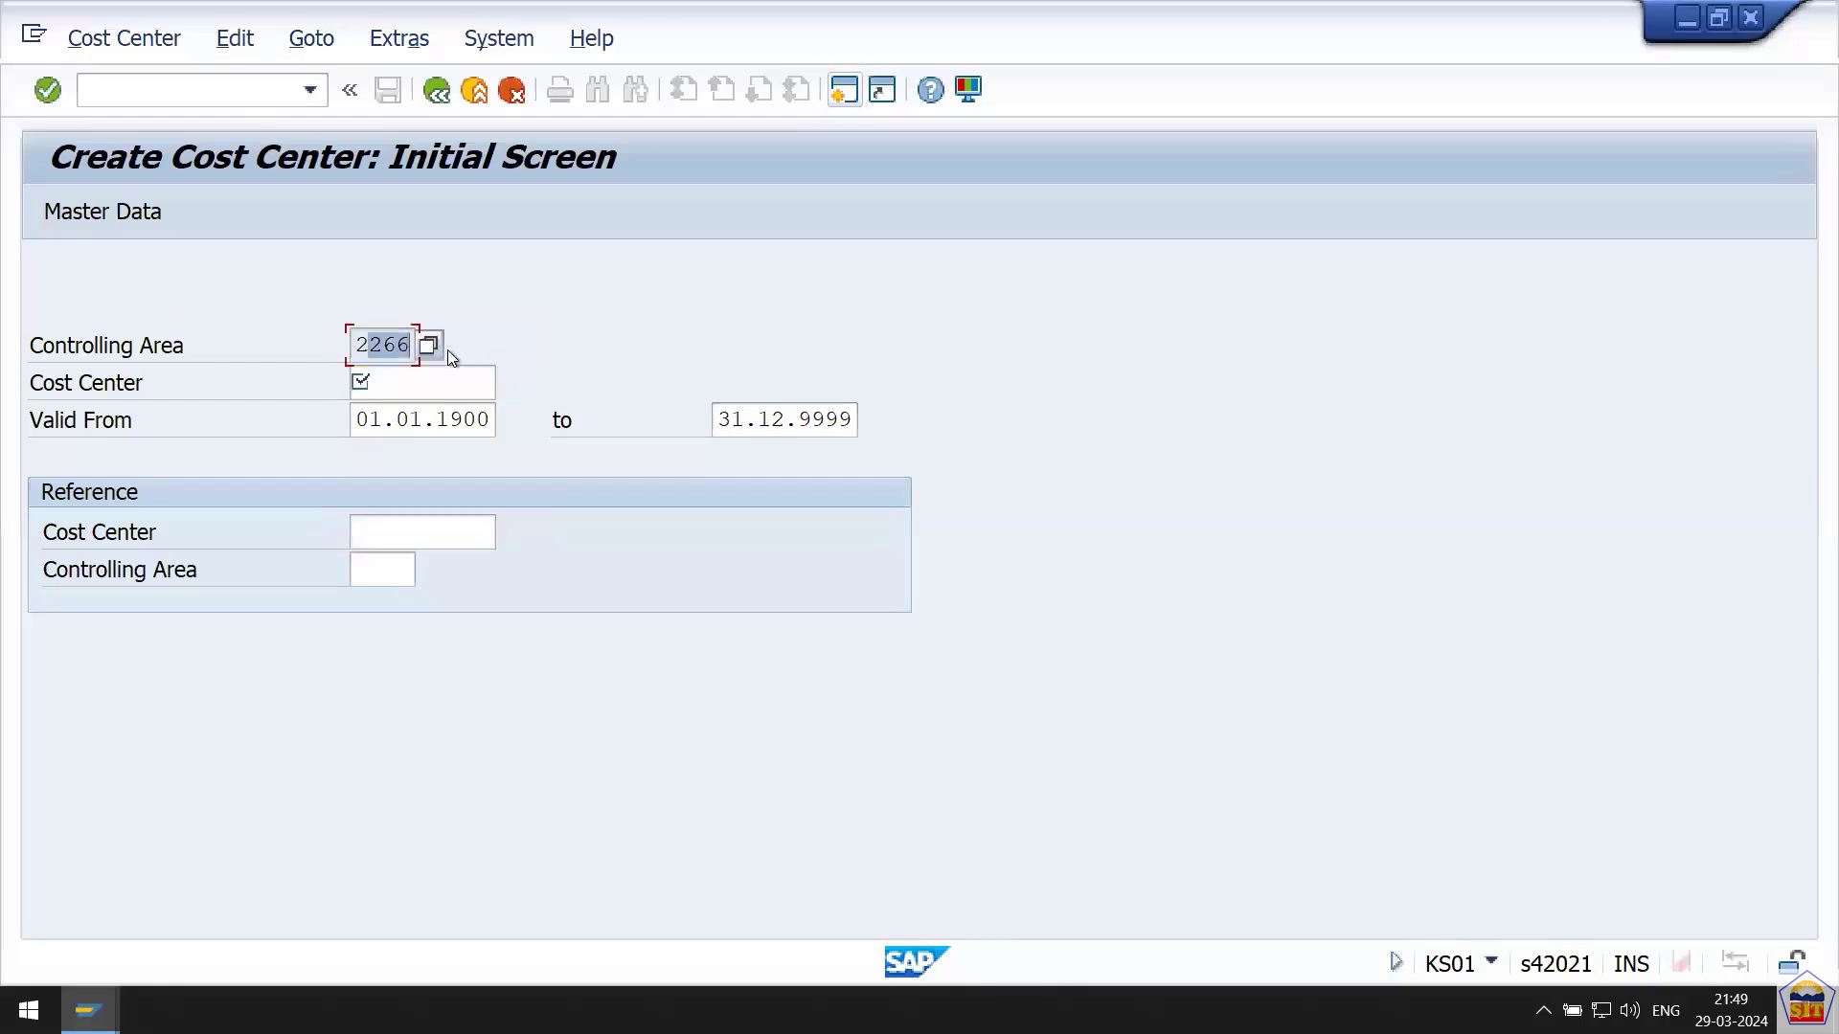
click(421, 384)
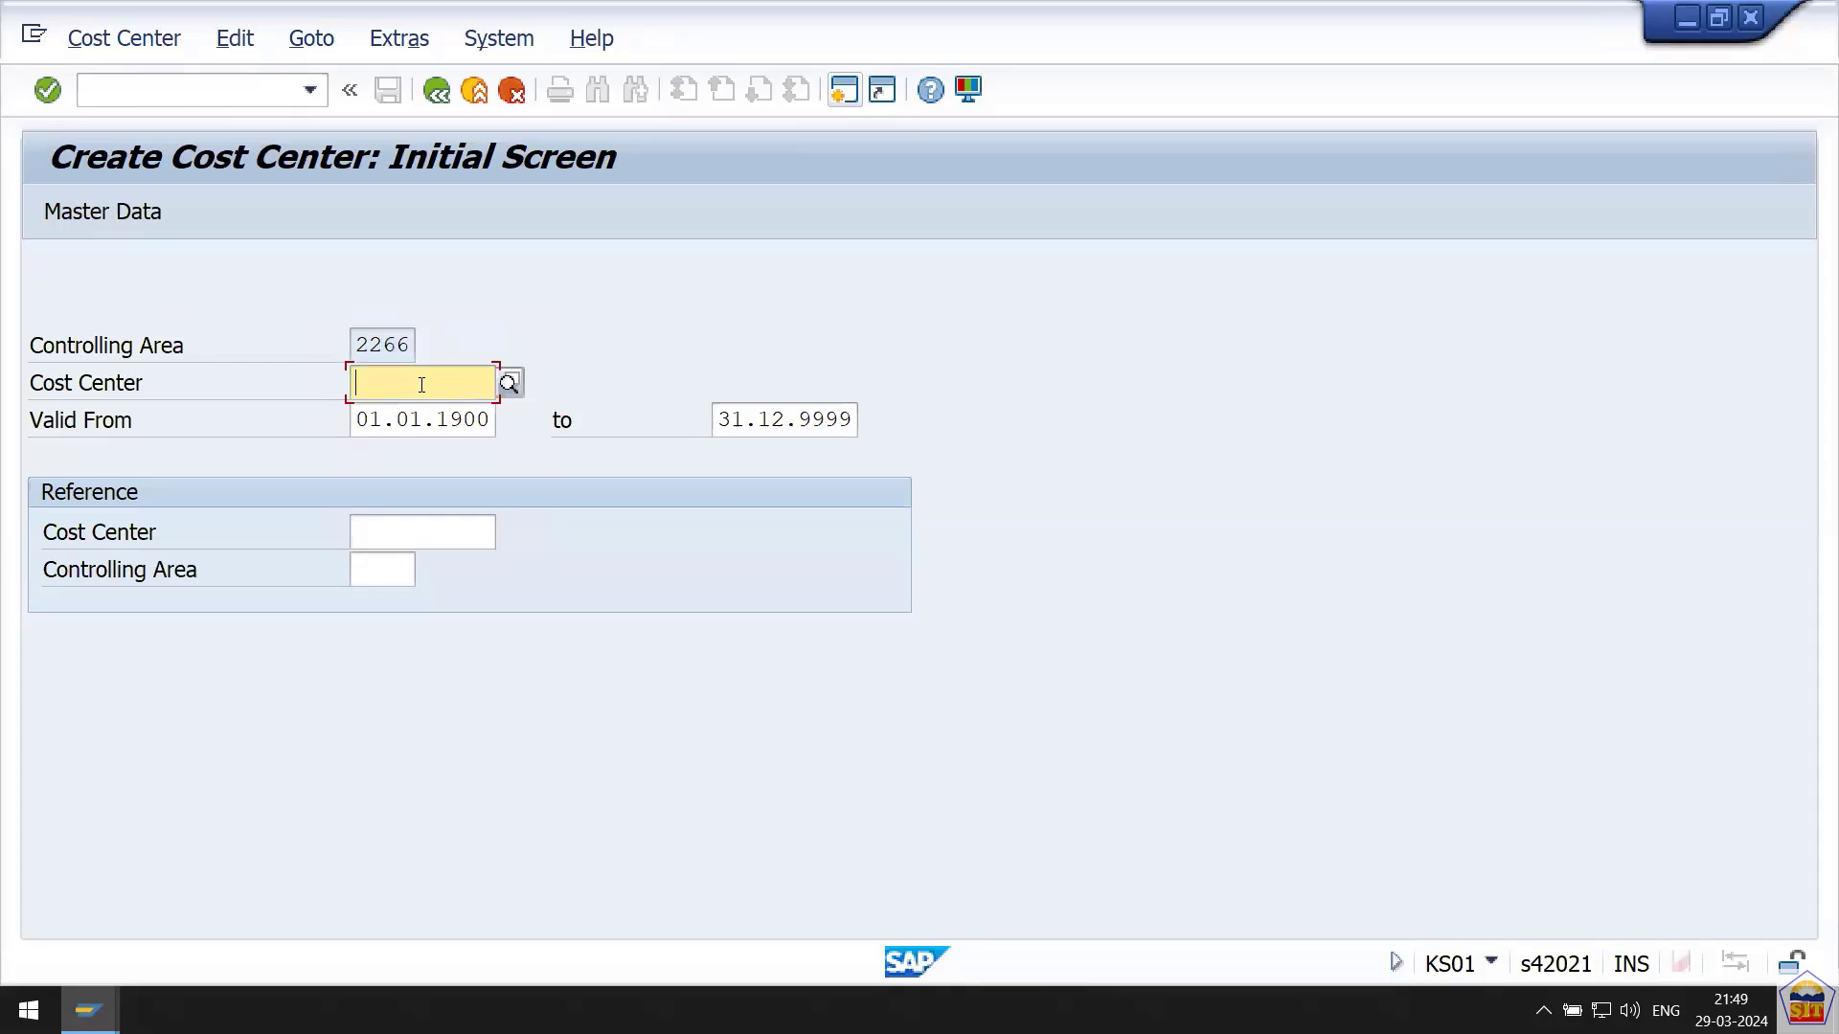
text(6)
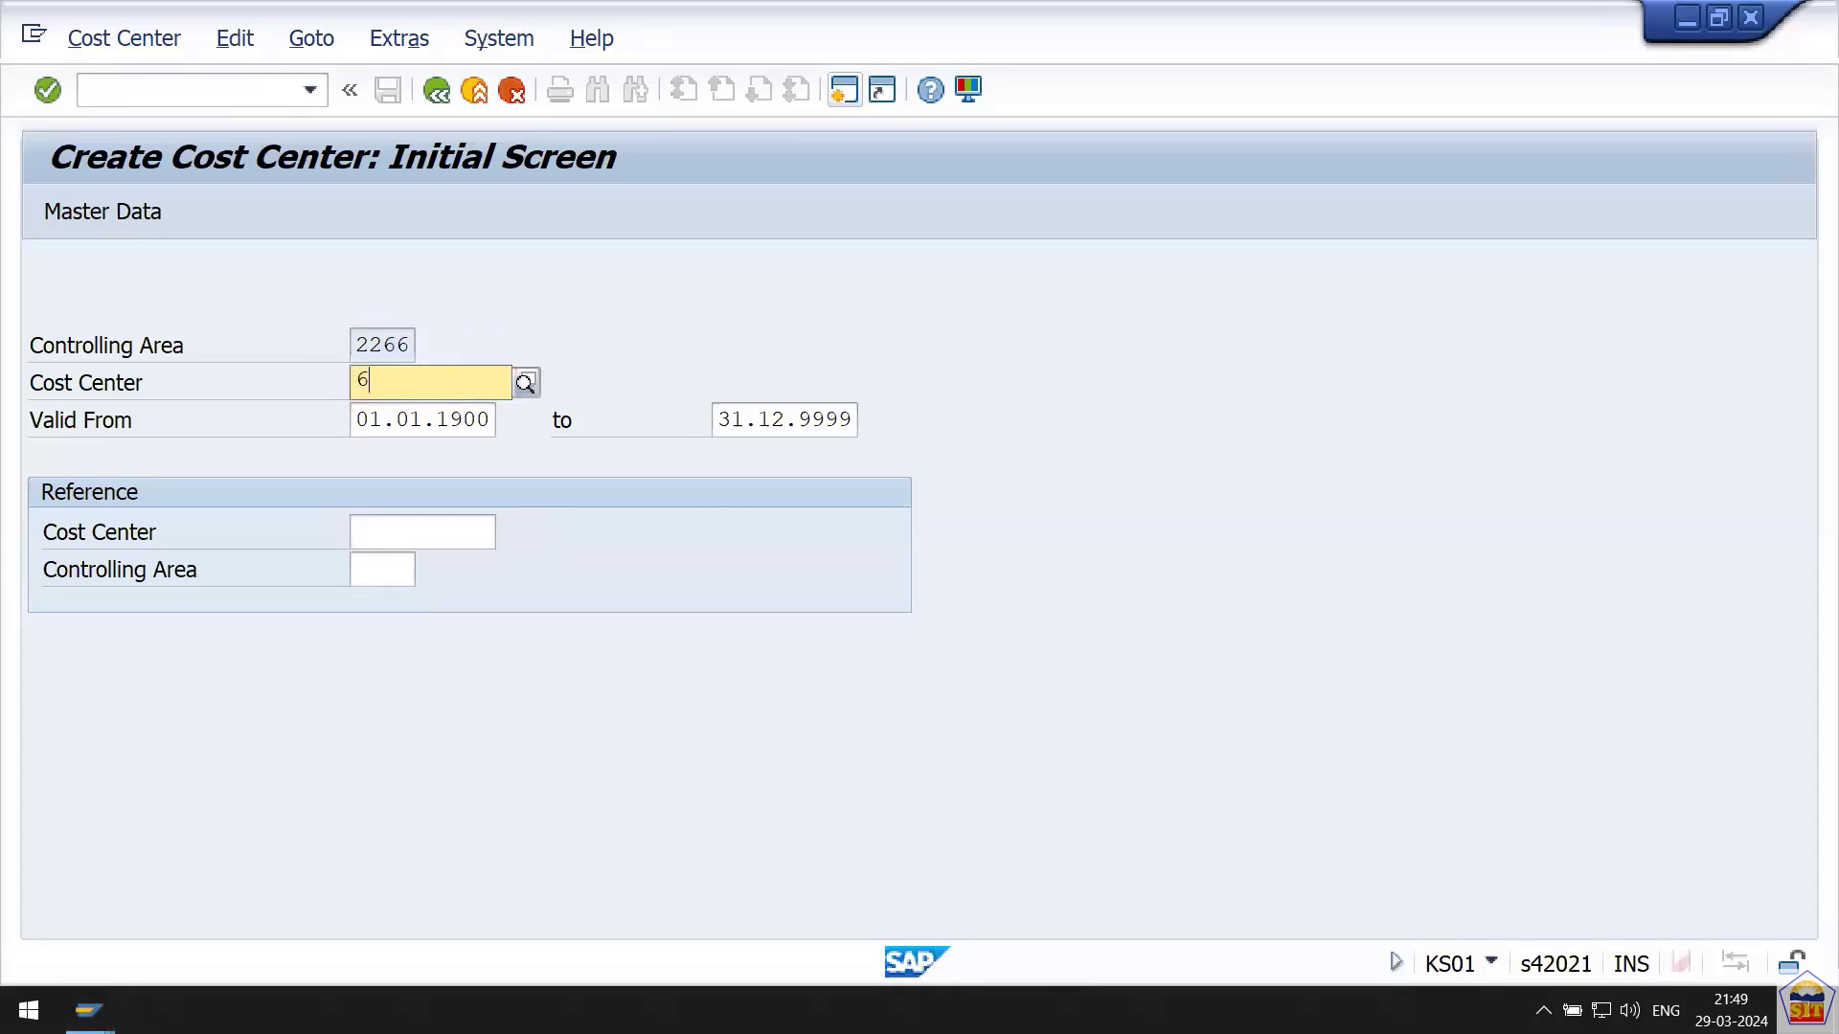
text(601)
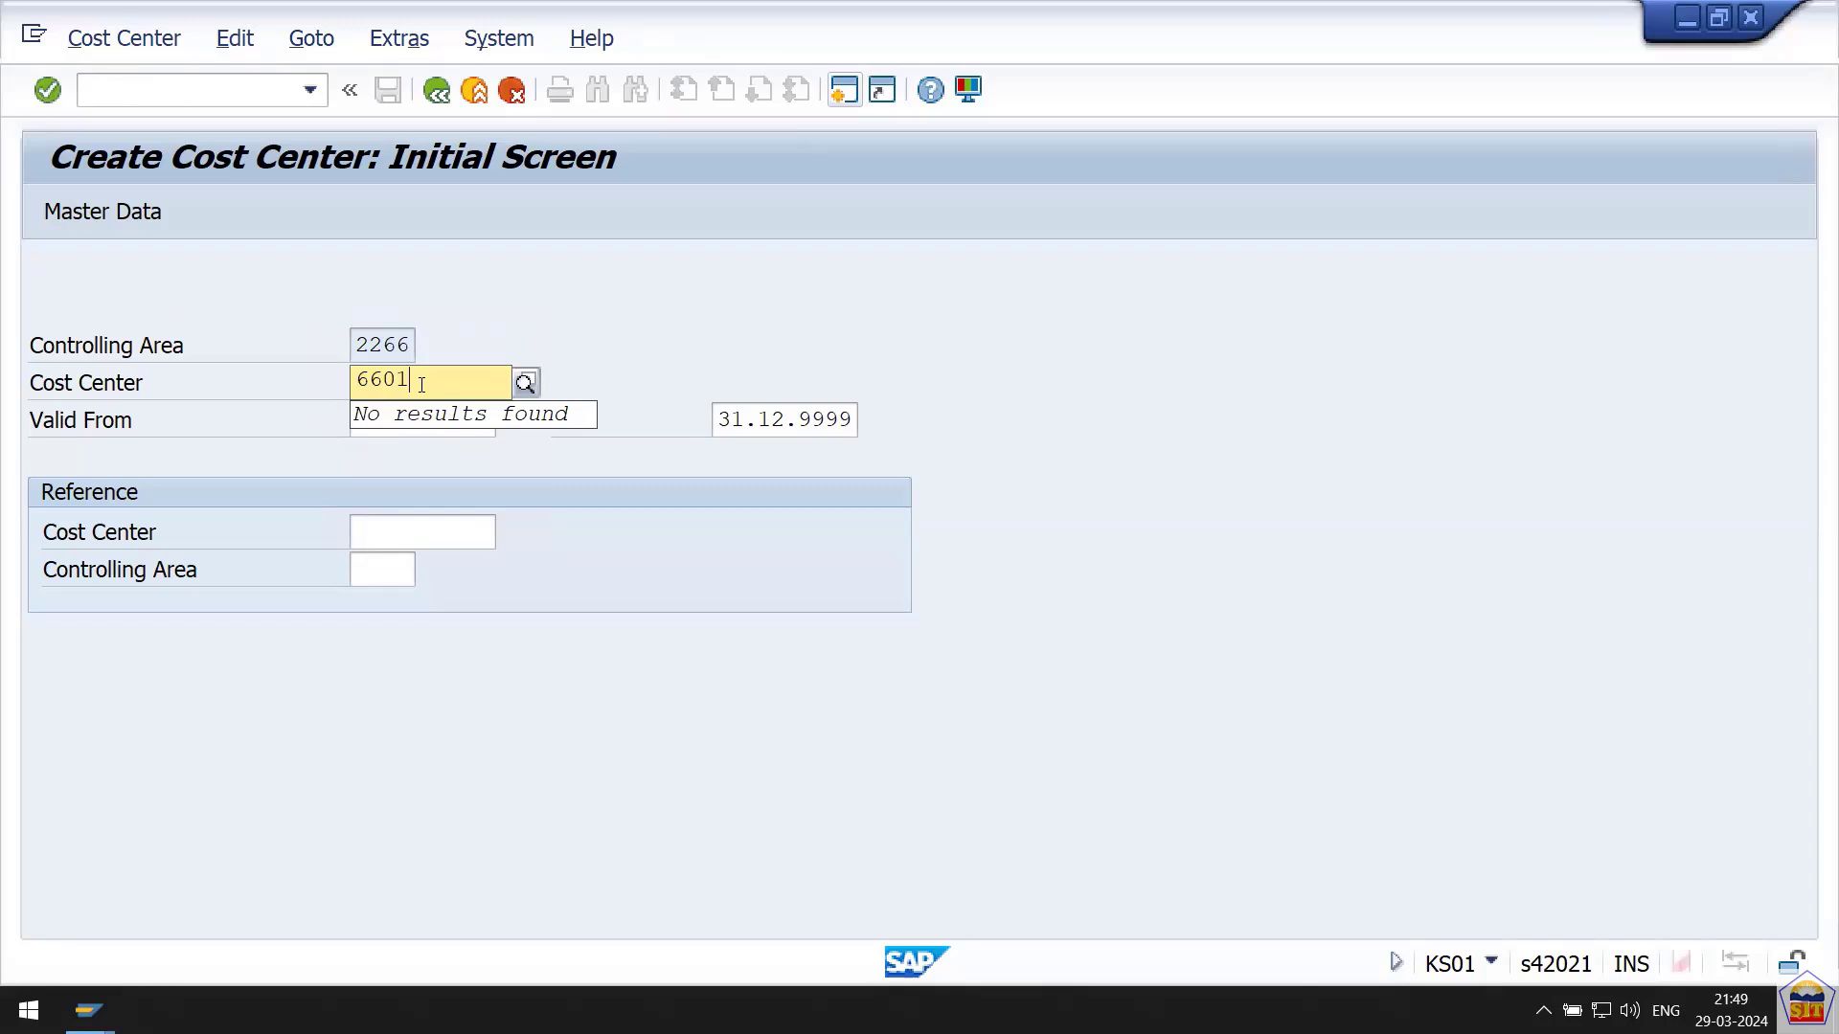
text(001)
key(Tab)
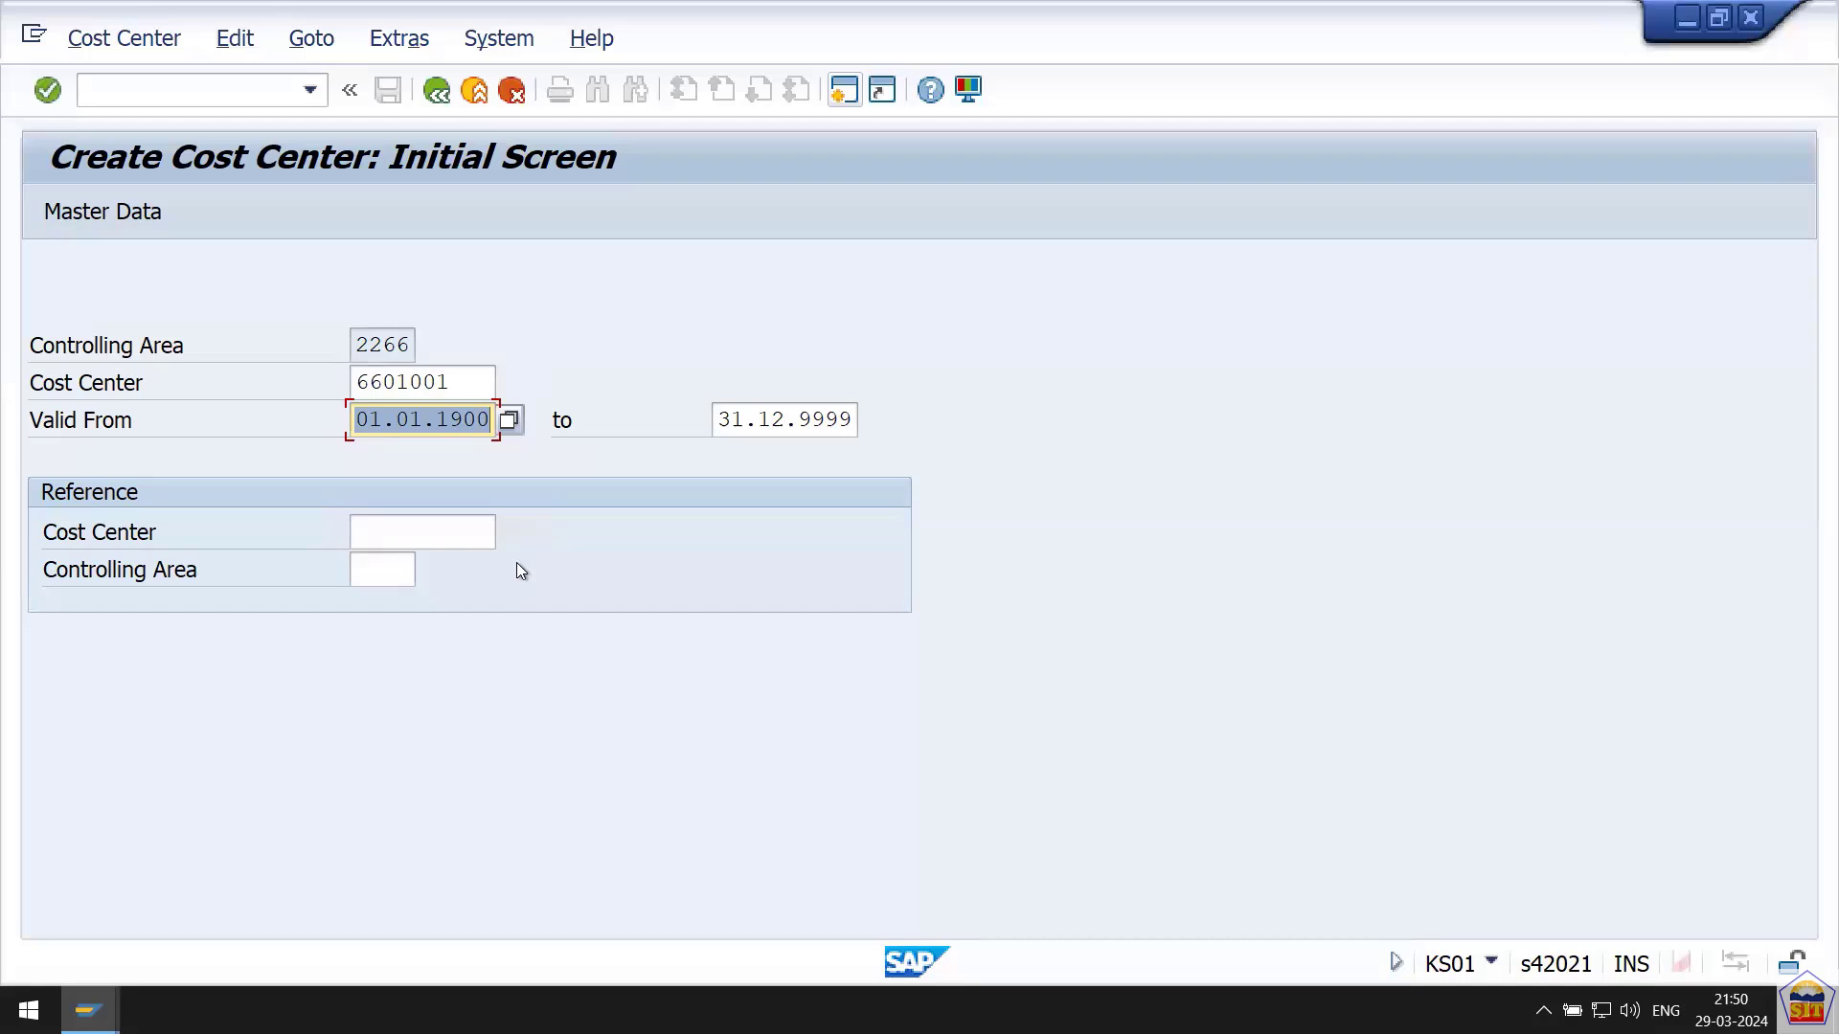
key(Return)
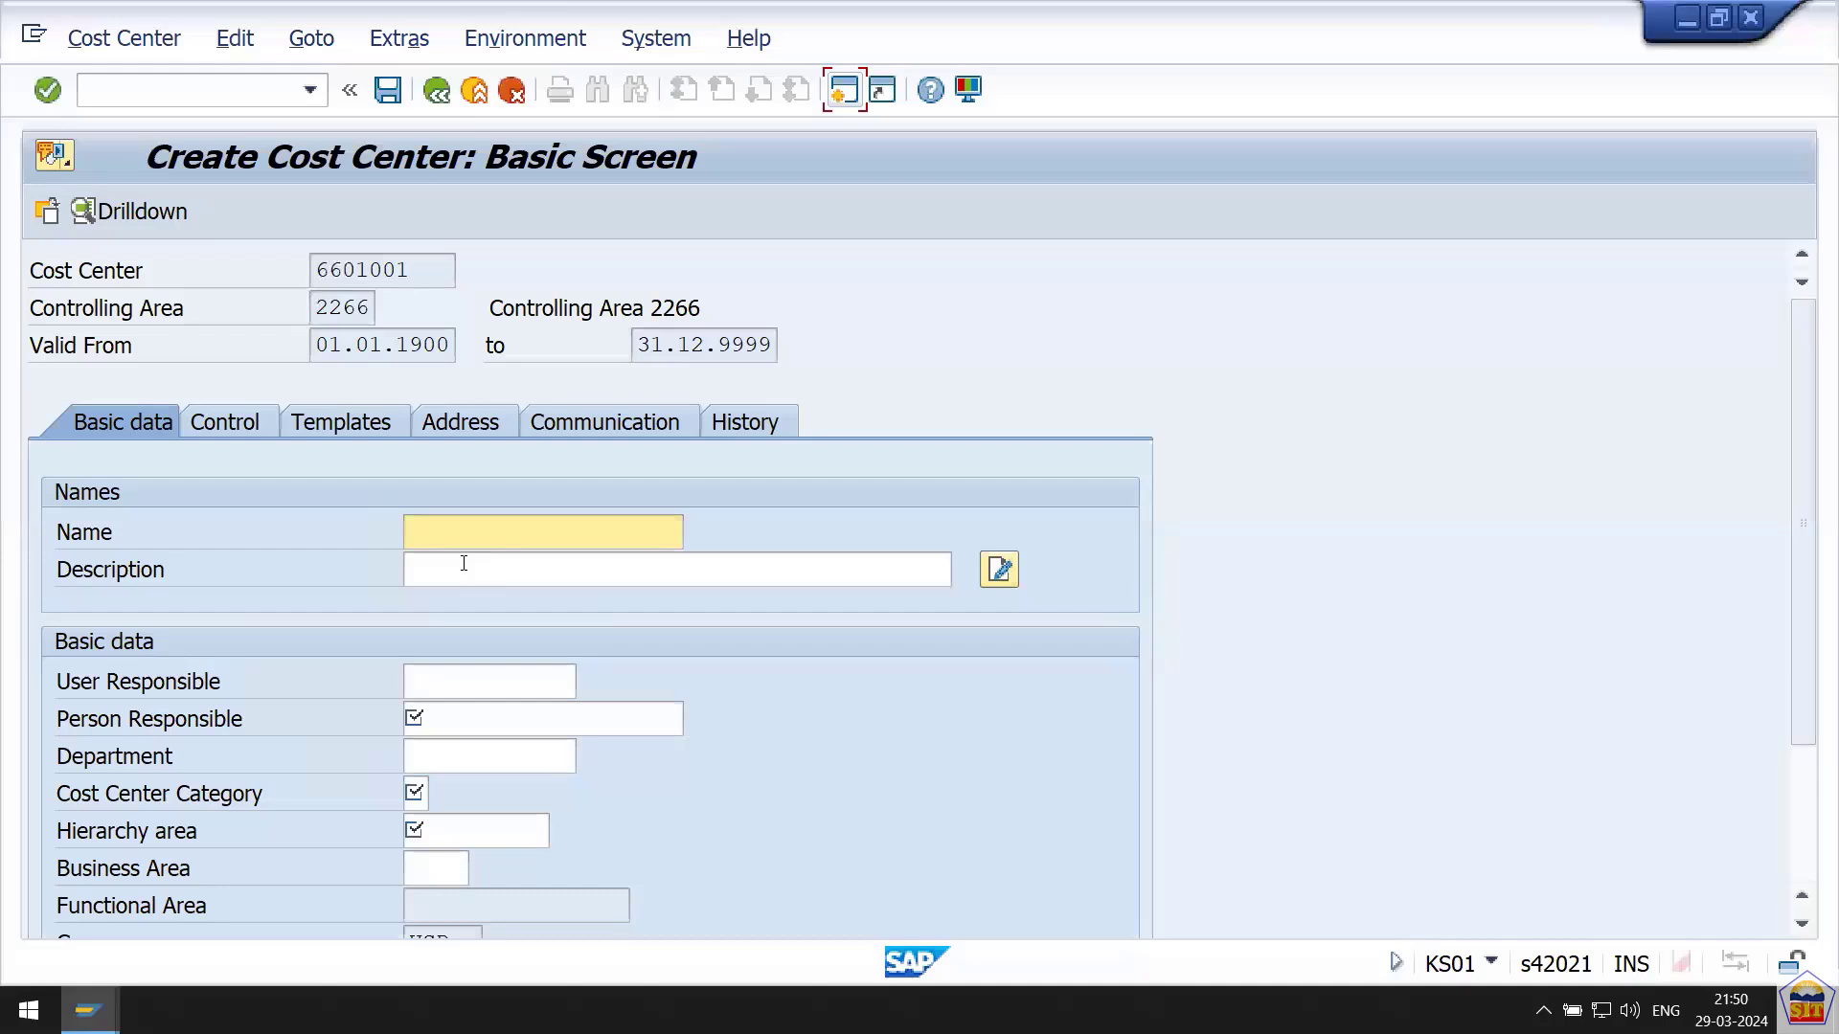
Set the cost center's name and description to Production Dept A and fill in the person responsible's name.
key(BackSpace)
key(Down)
key(Down)
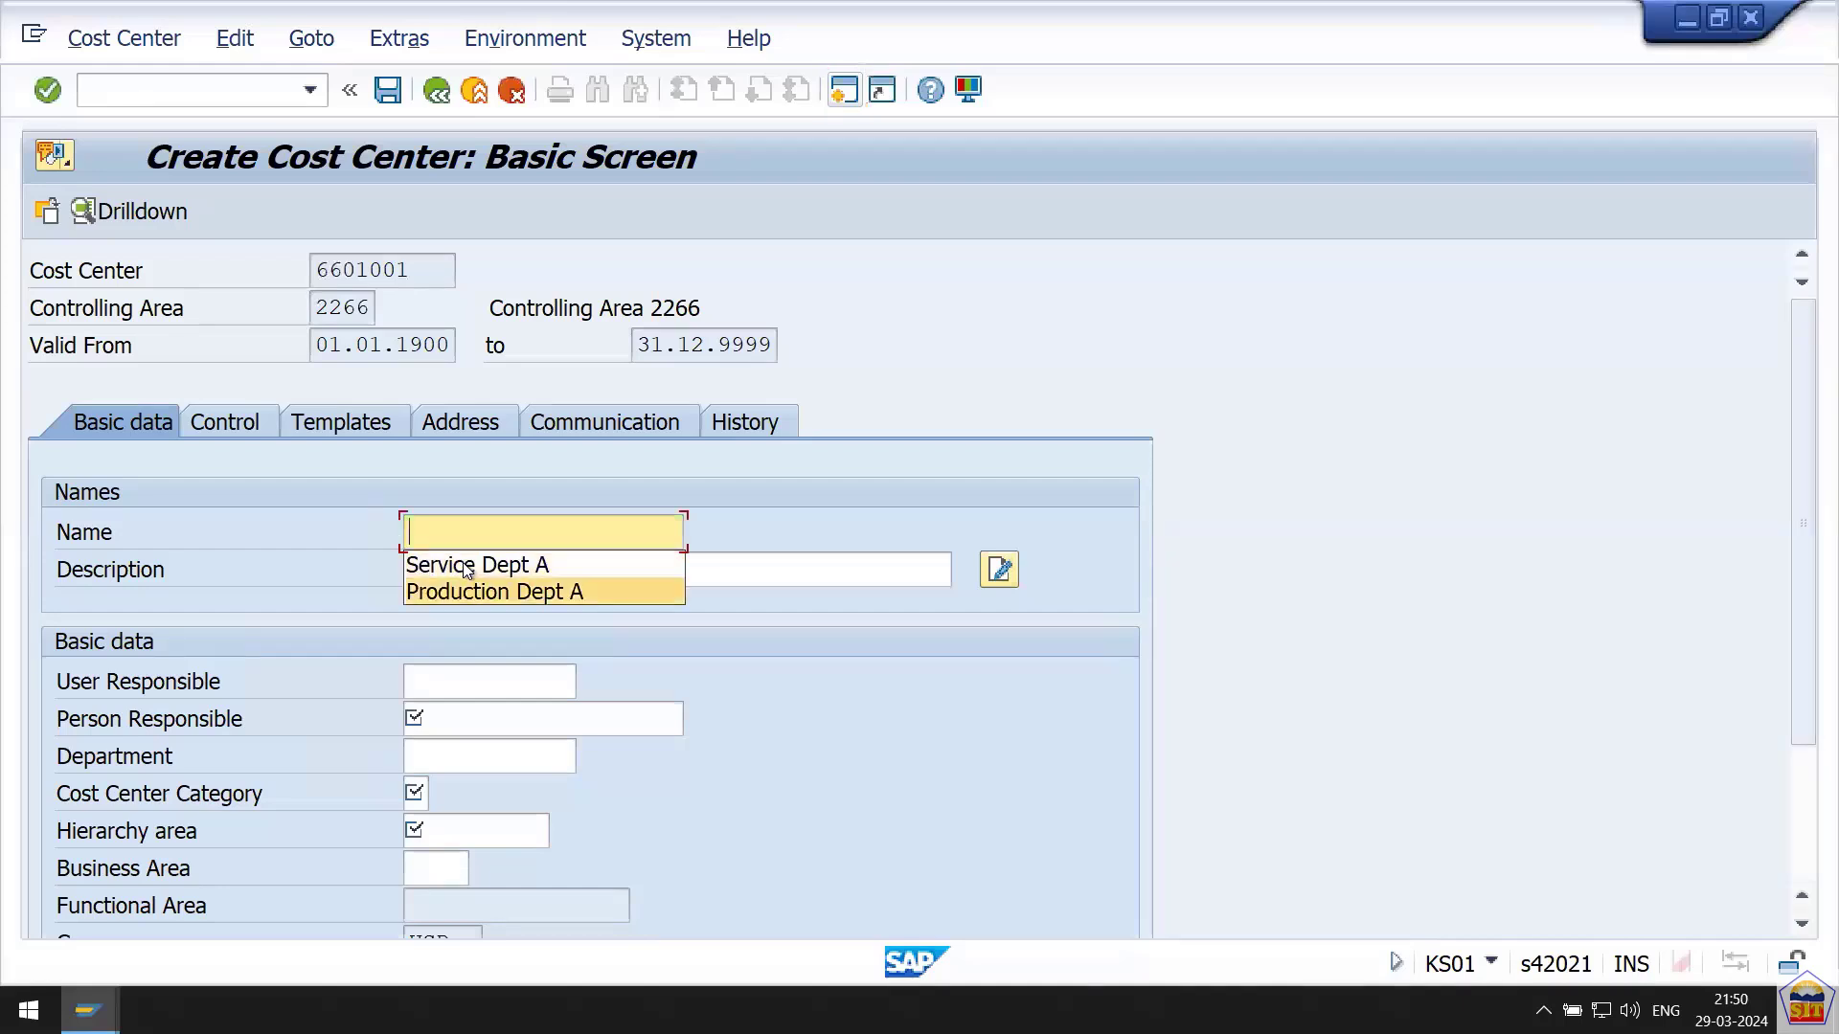
key(Tab)
key(BackSpace)
key(Down)
key(Down)
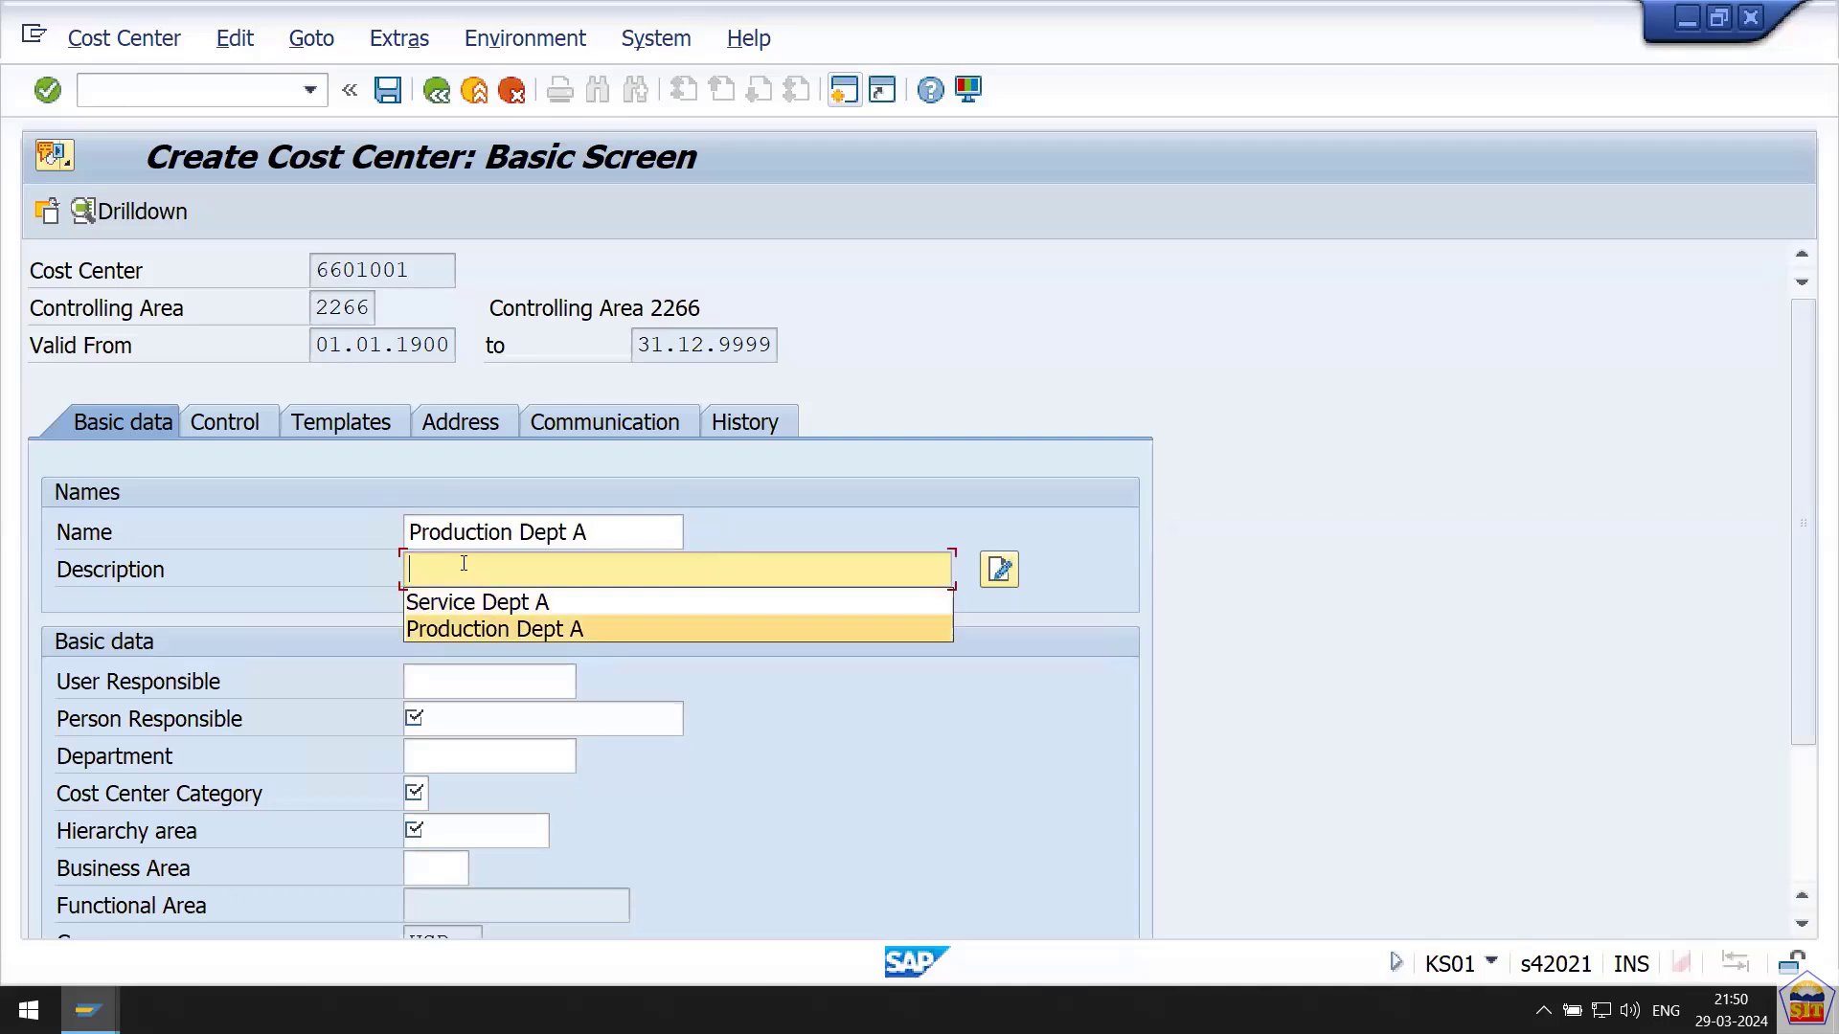
key(Return)
key(Down)
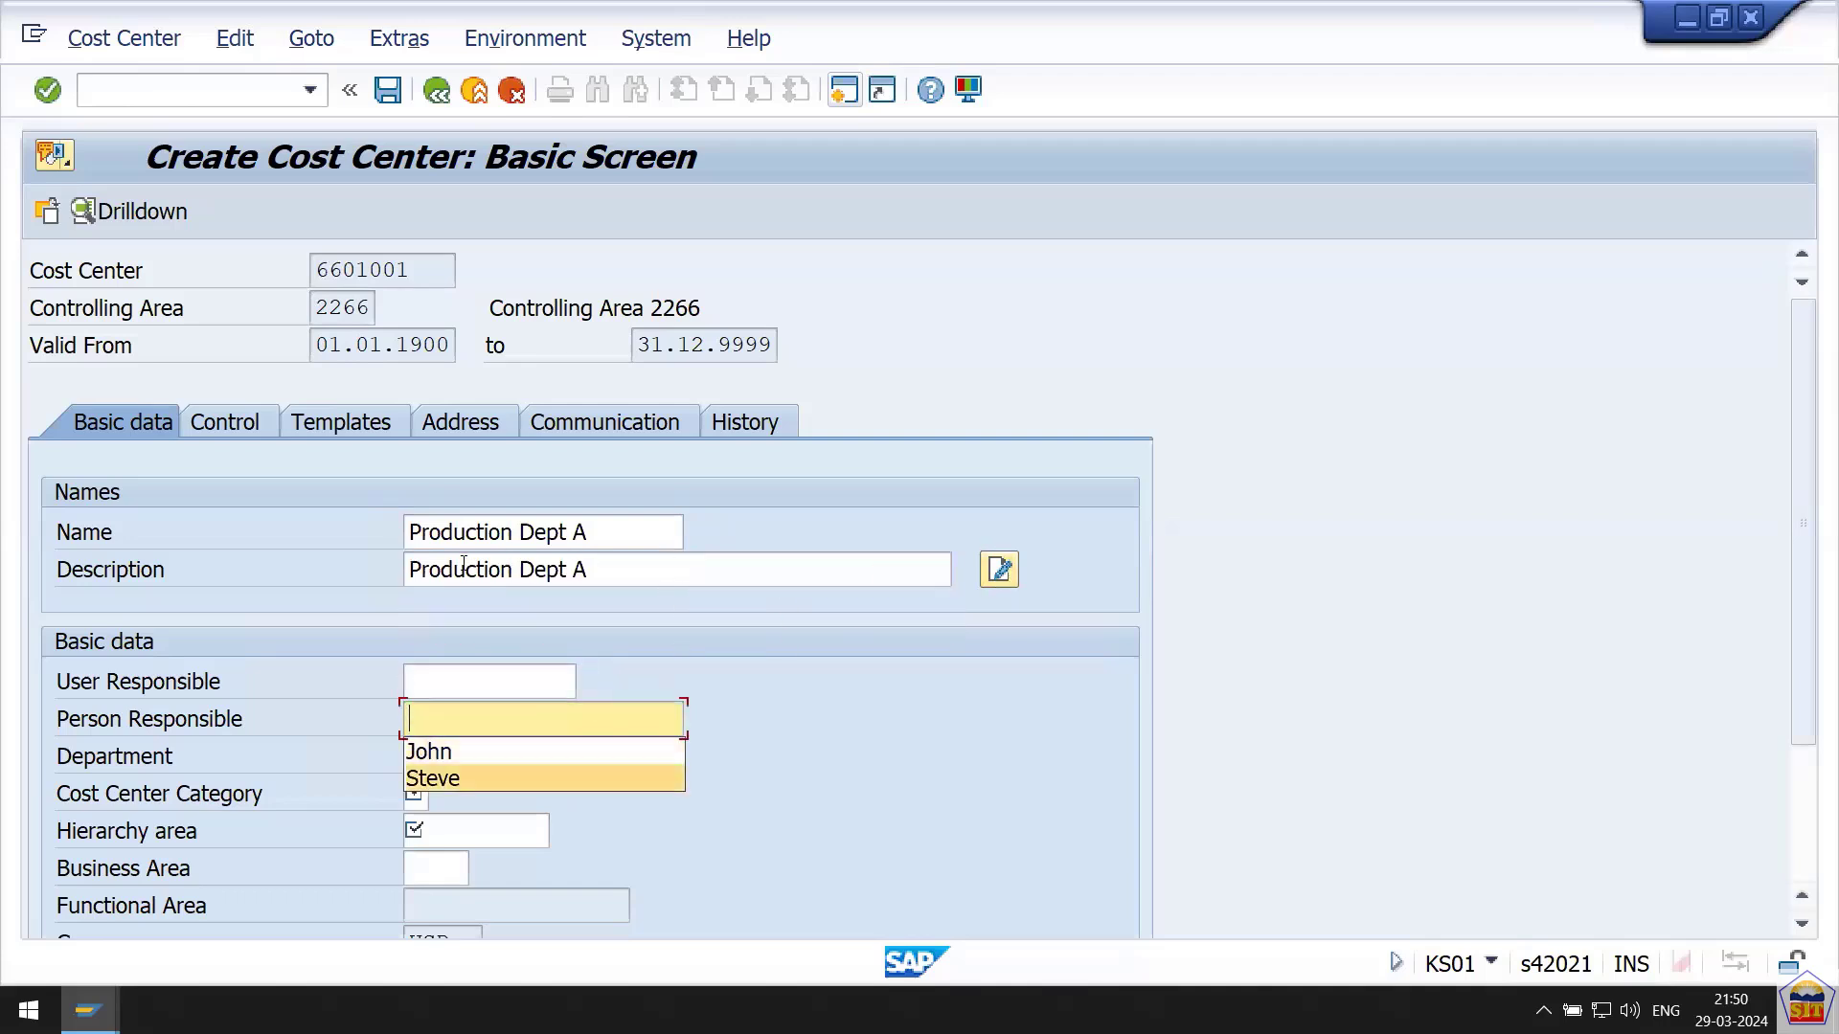
key(Return)
key(Tab)
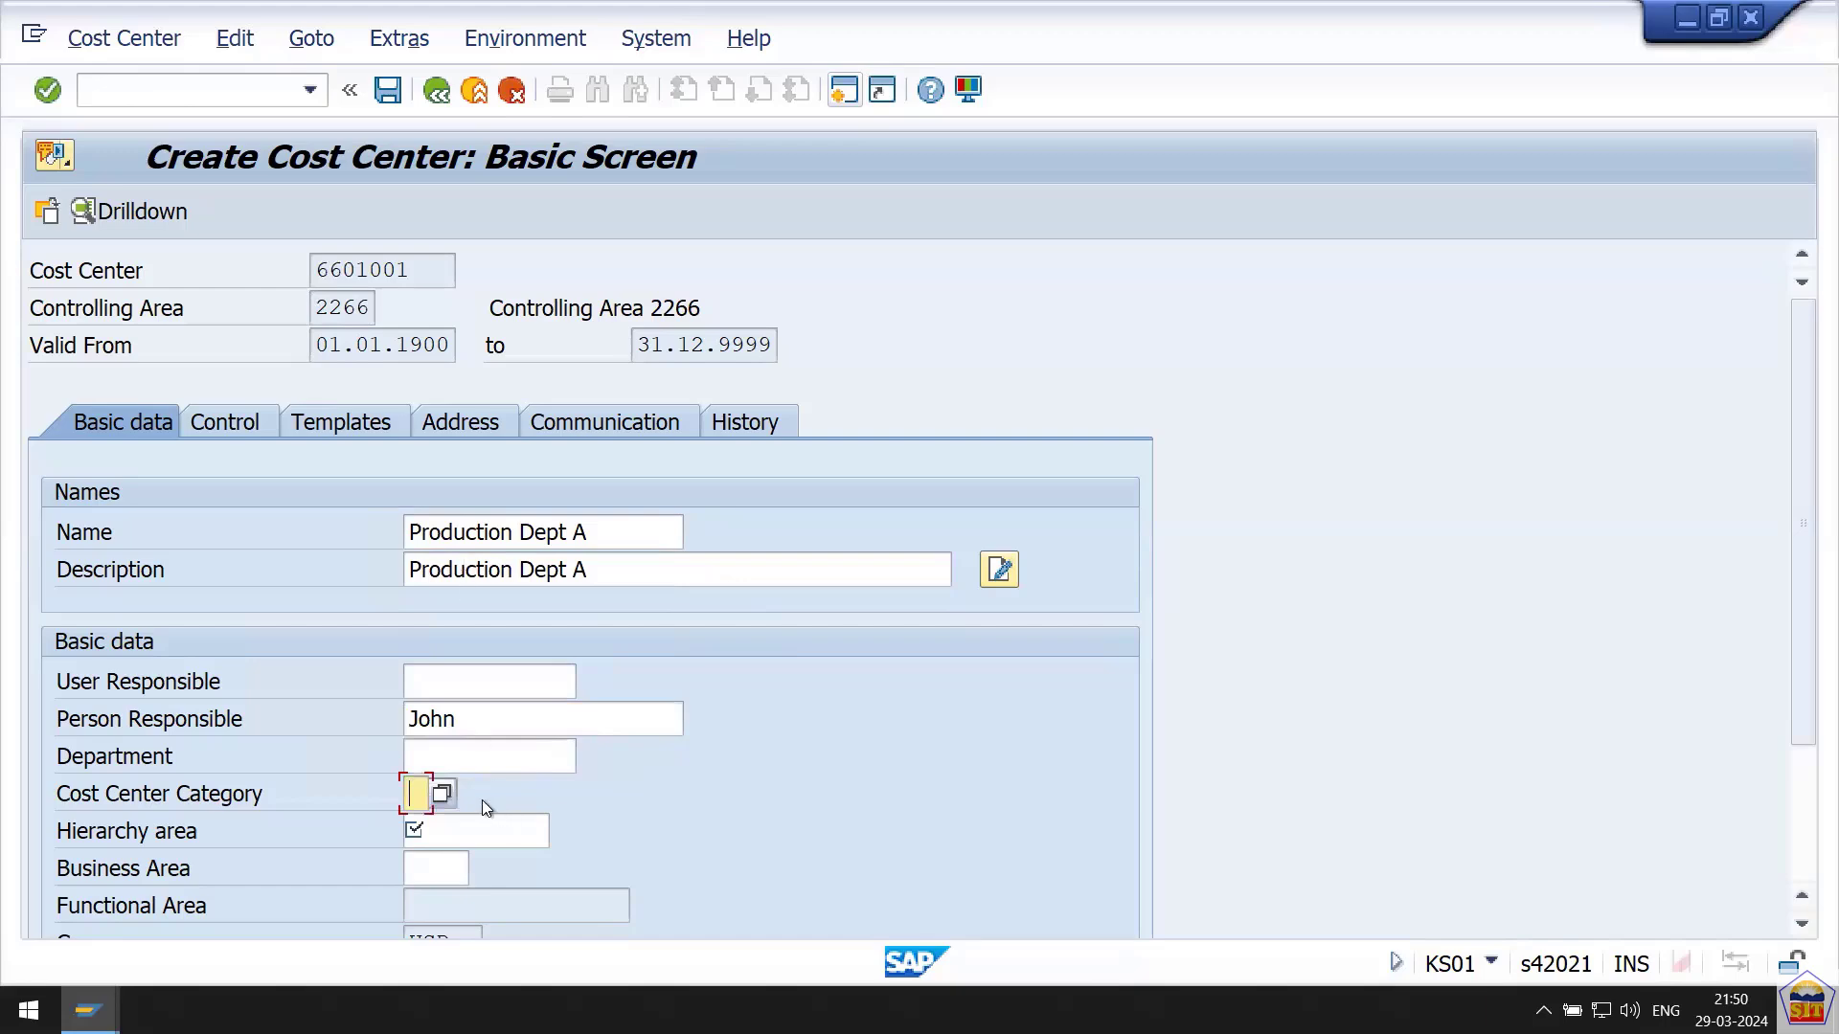
Assign cost center category F (Production) and hierarchy area 6601 (Production Group) to cost center 6601001.
click(443, 794)
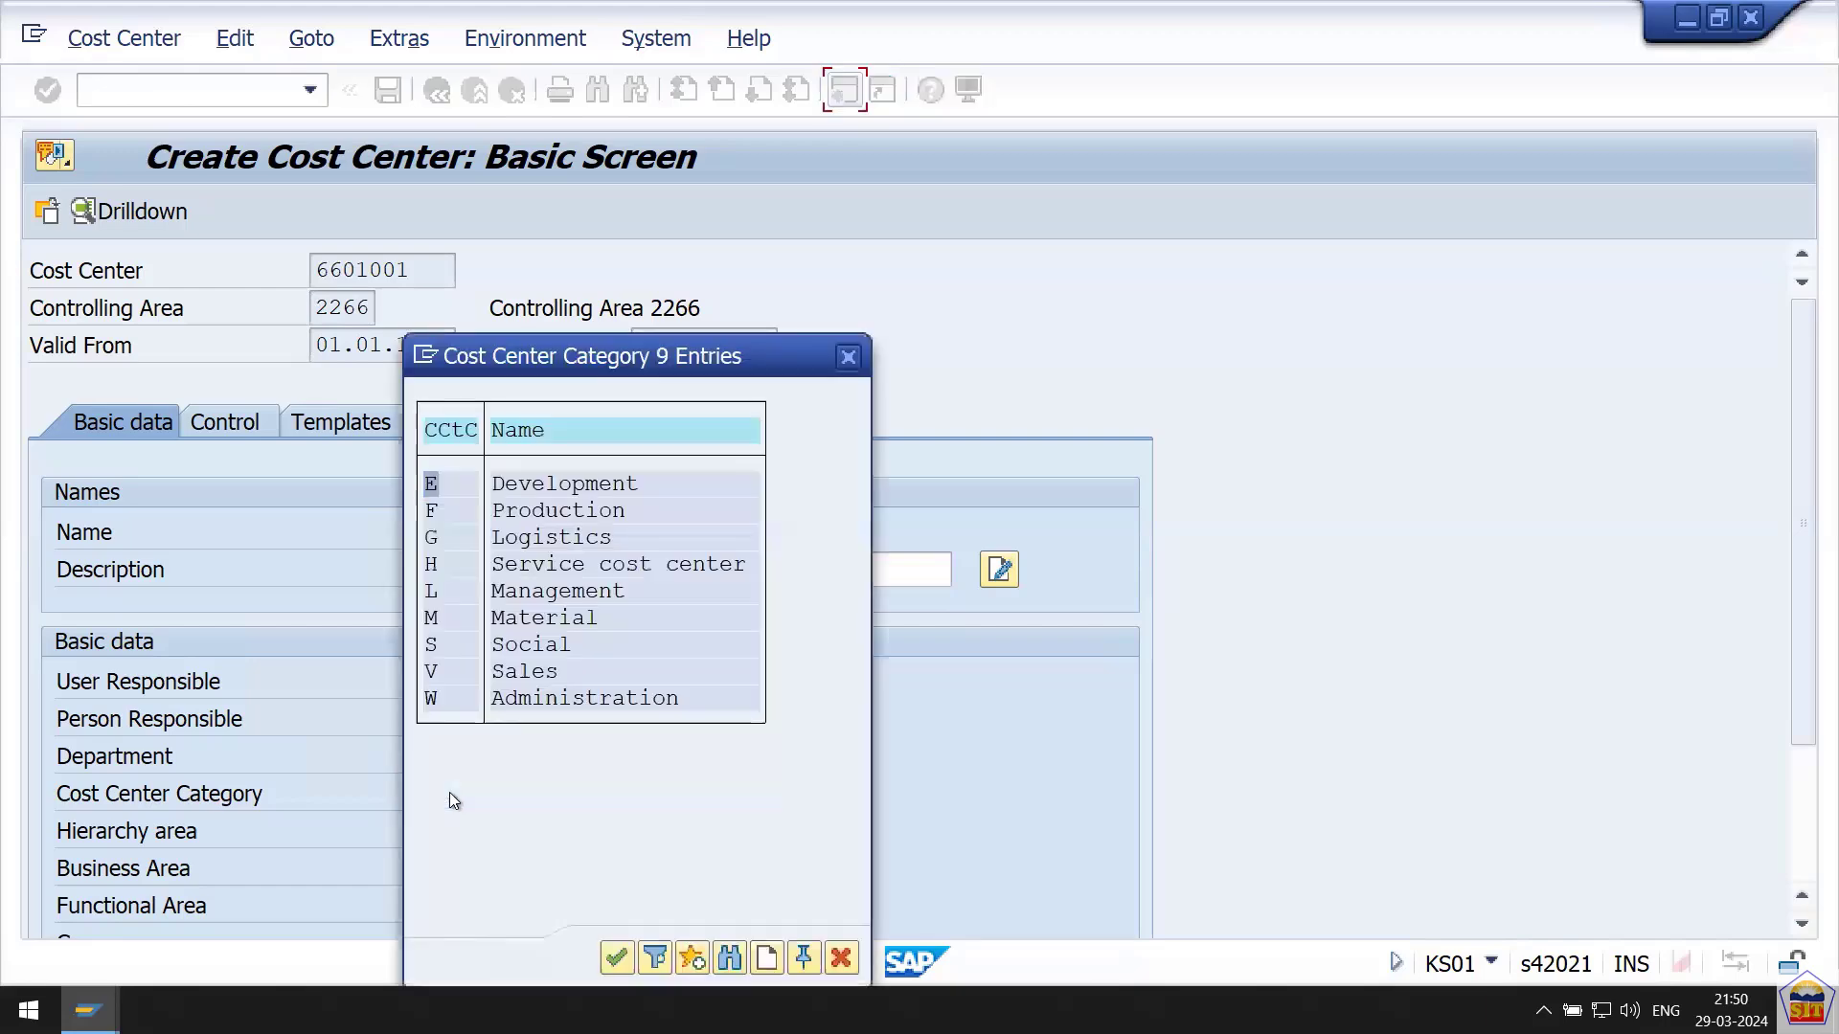
double_click(433, 510)
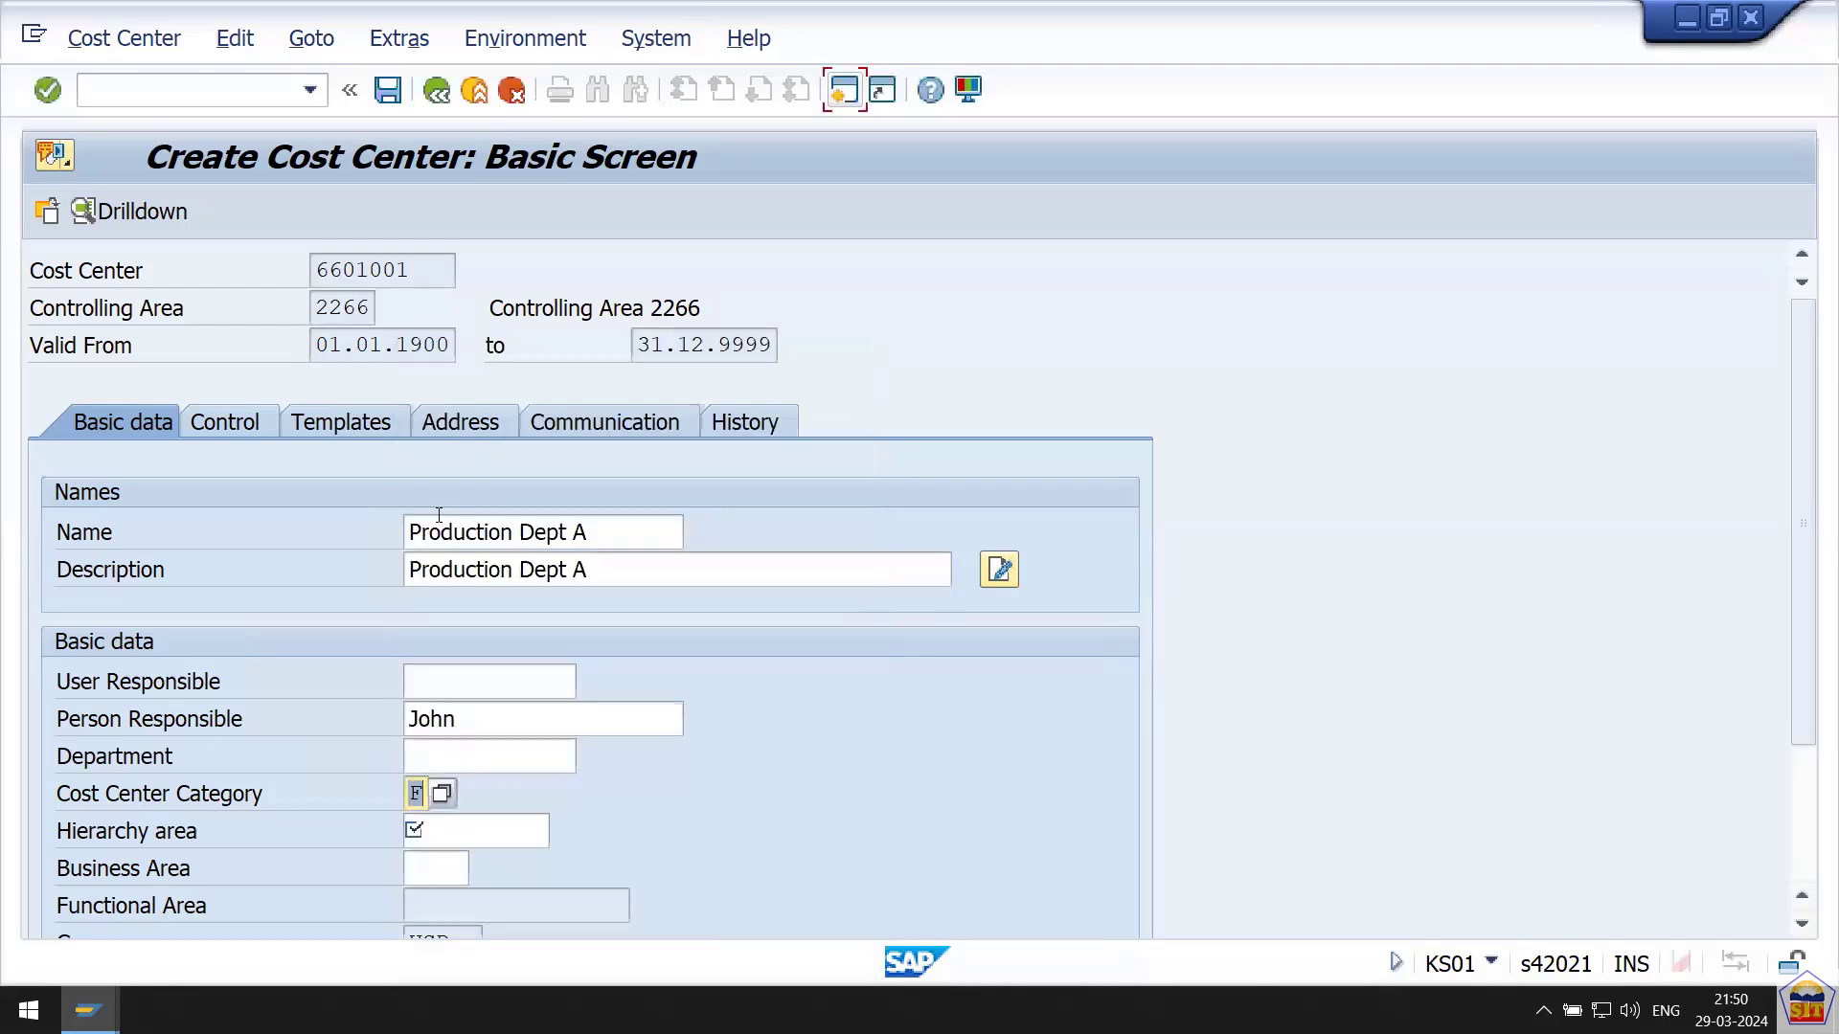
click(456, 839)
click(562, 831)
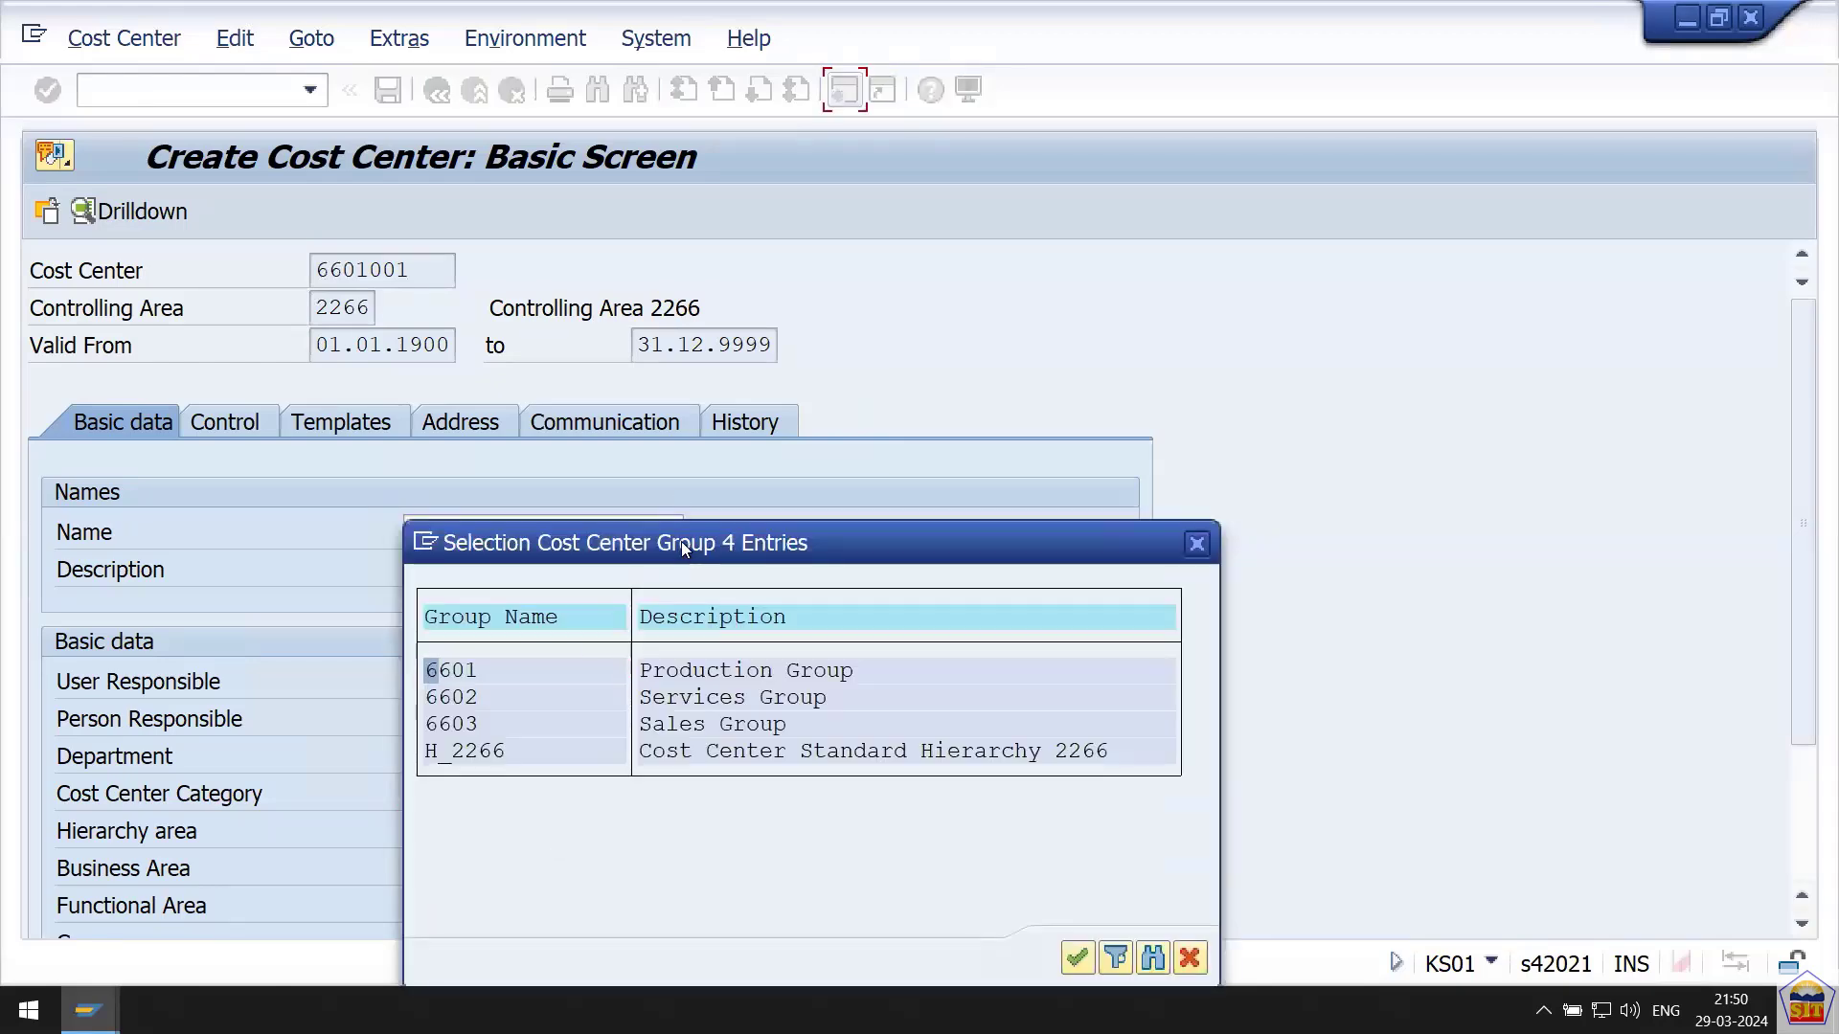
drag(681, 542, 727, 261)
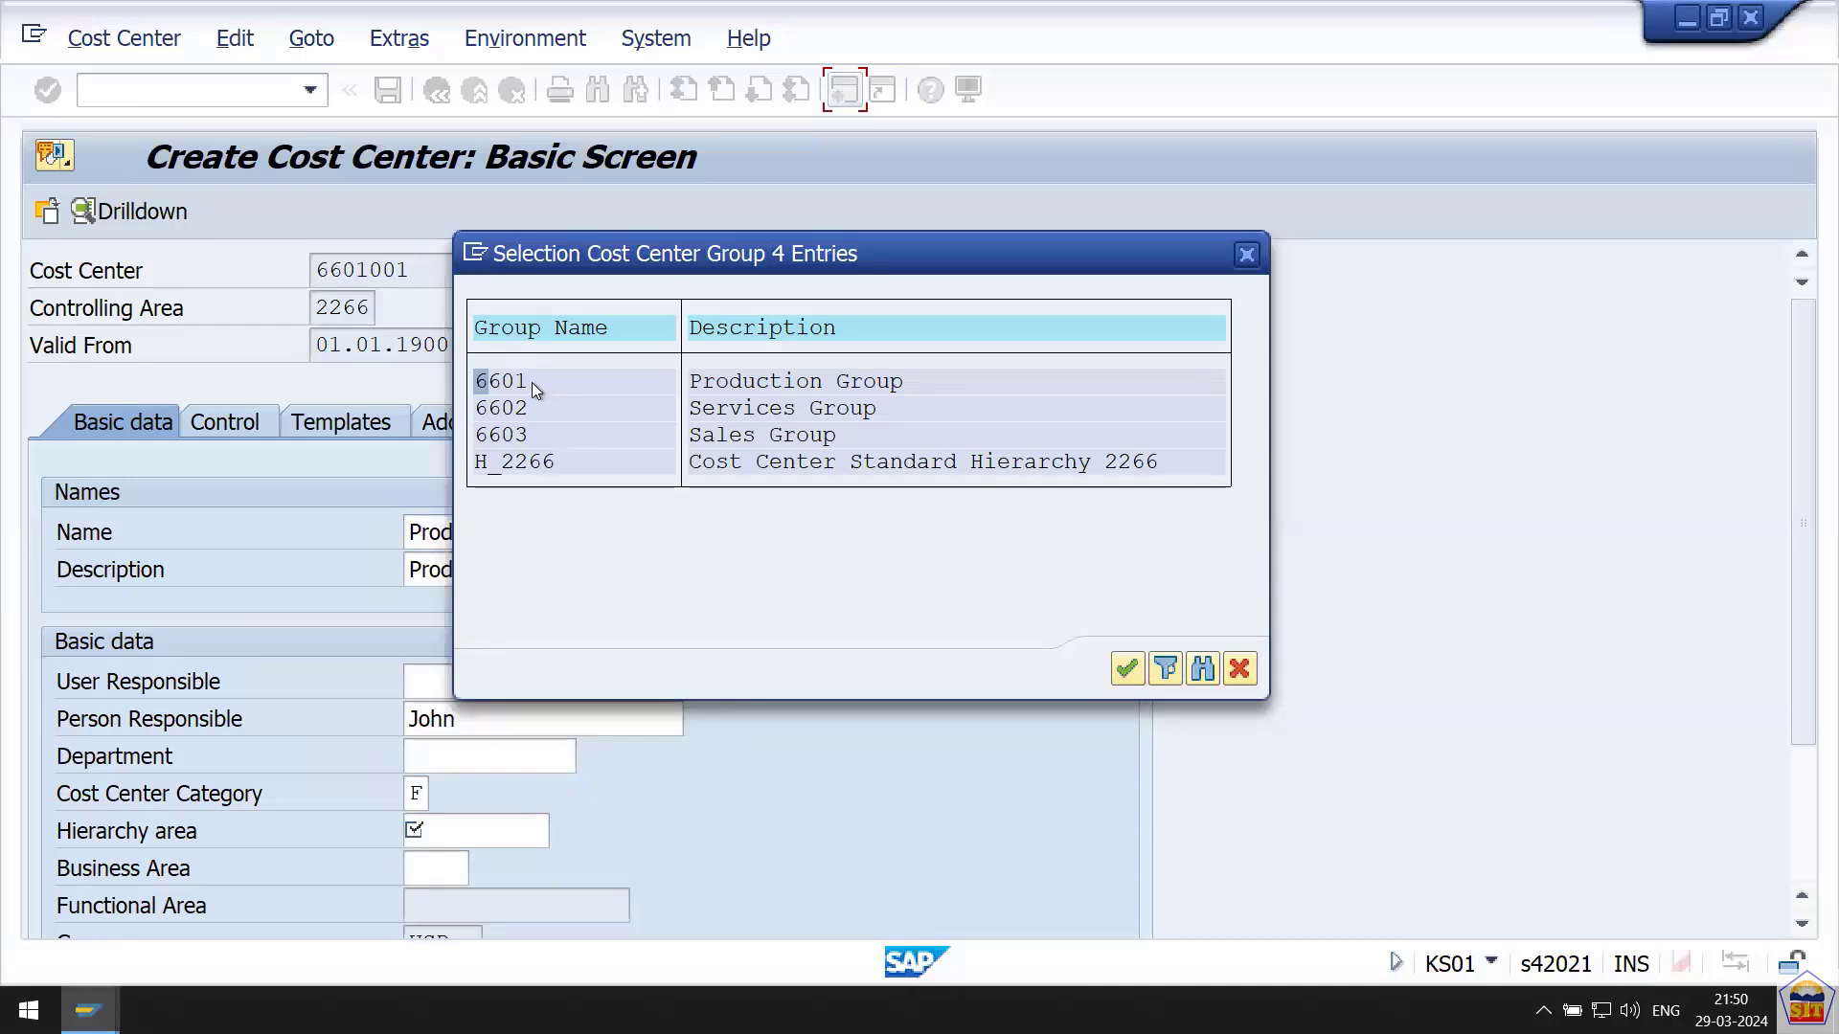
double_click(532, 383)
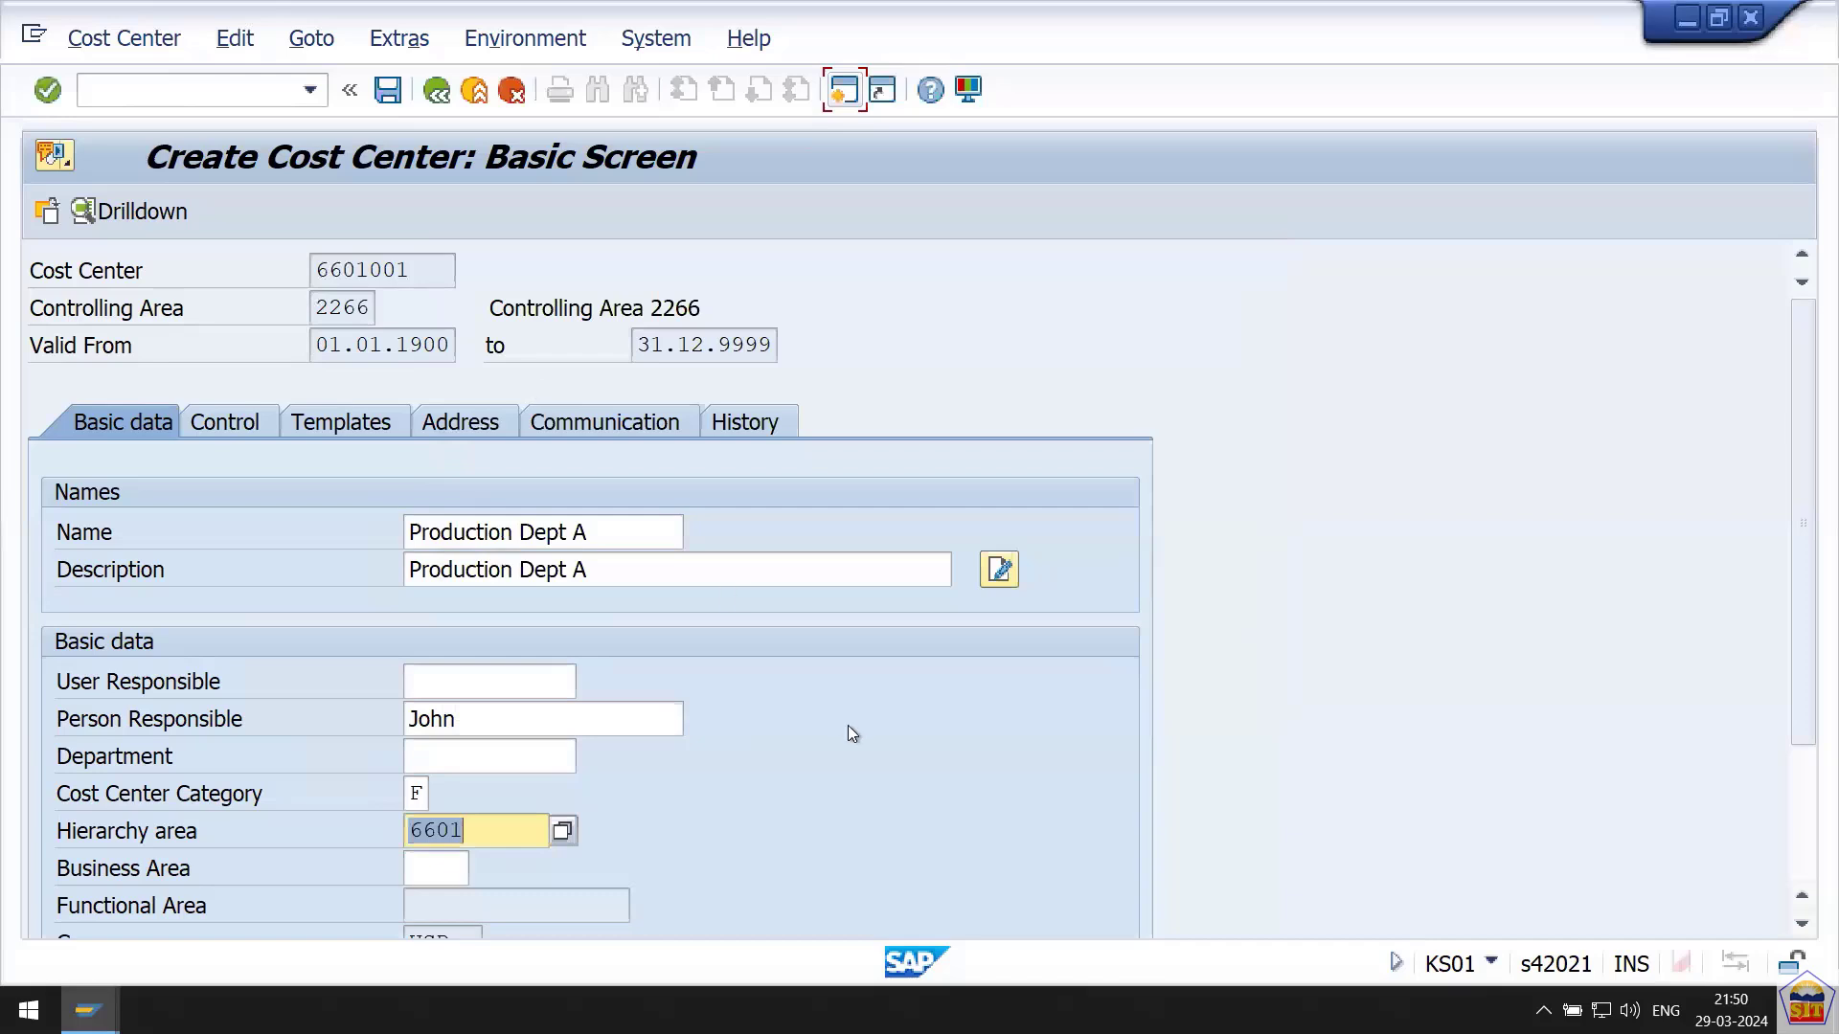
Assign profit center 226601 from controlling area 2266 to cost center 6601001 and save it.
drag(1805, 511, 1805, 643)
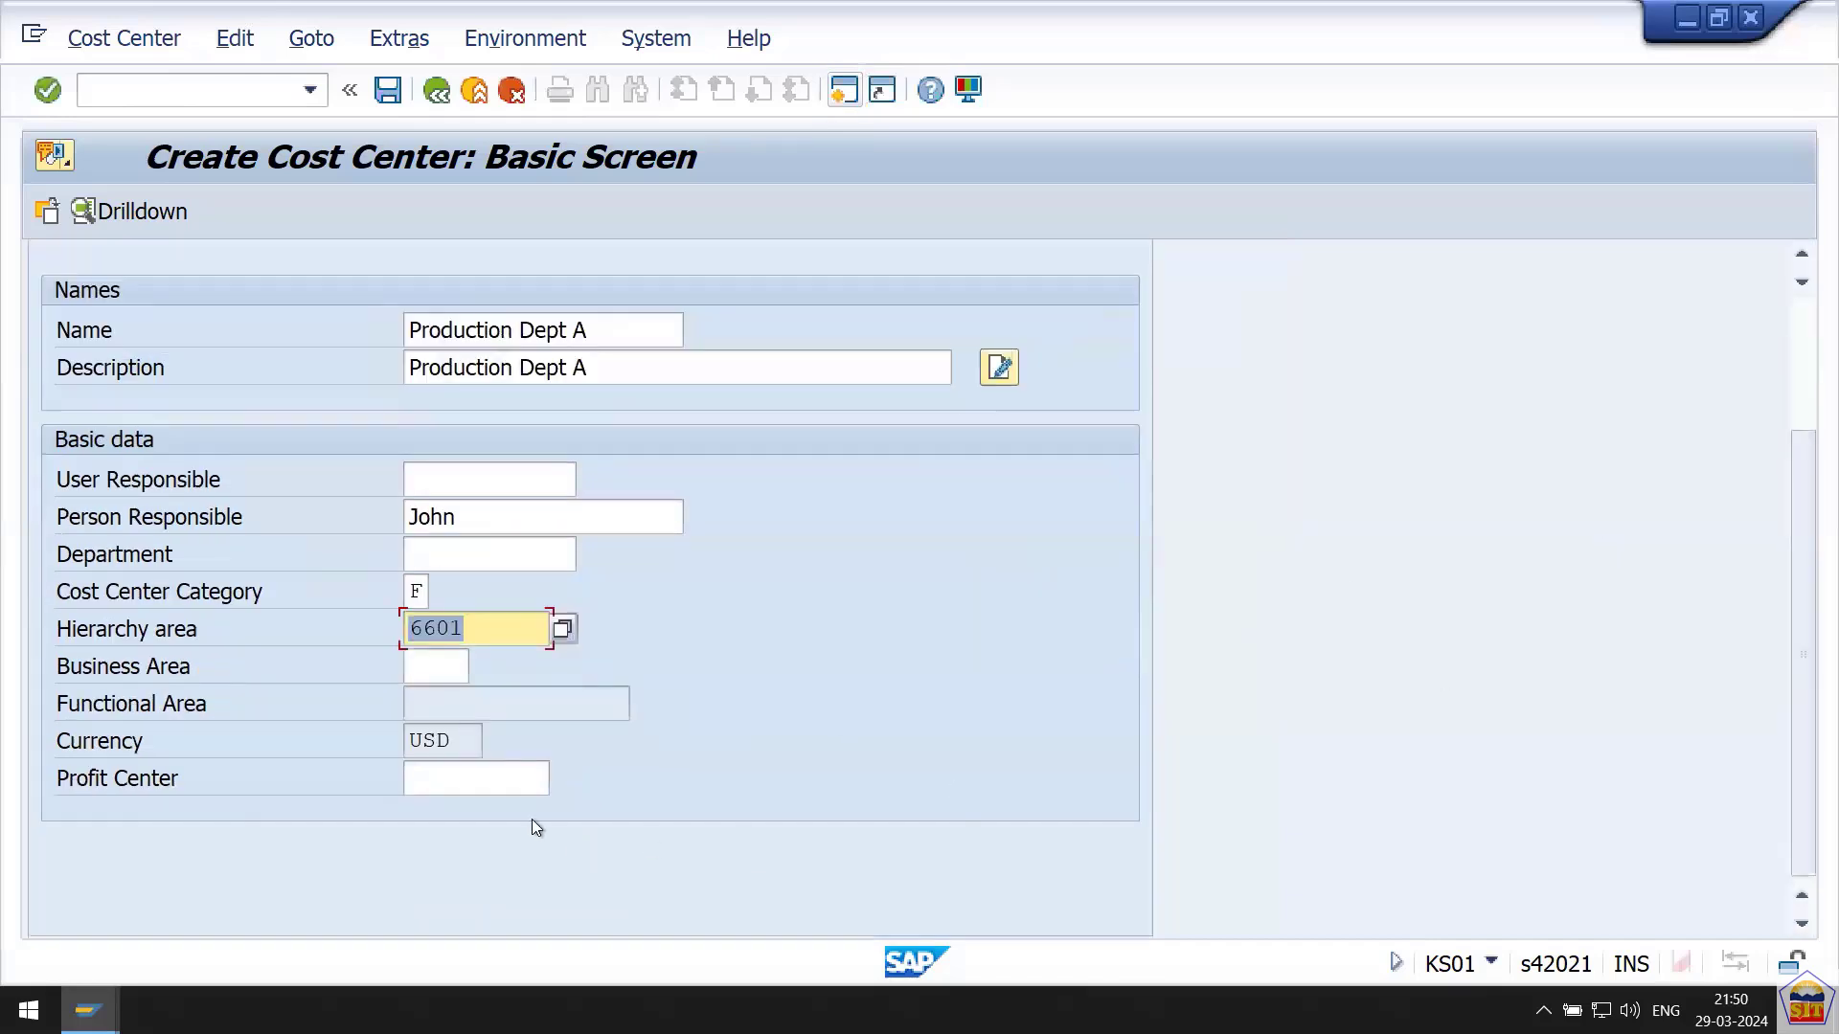
click(470, 775)
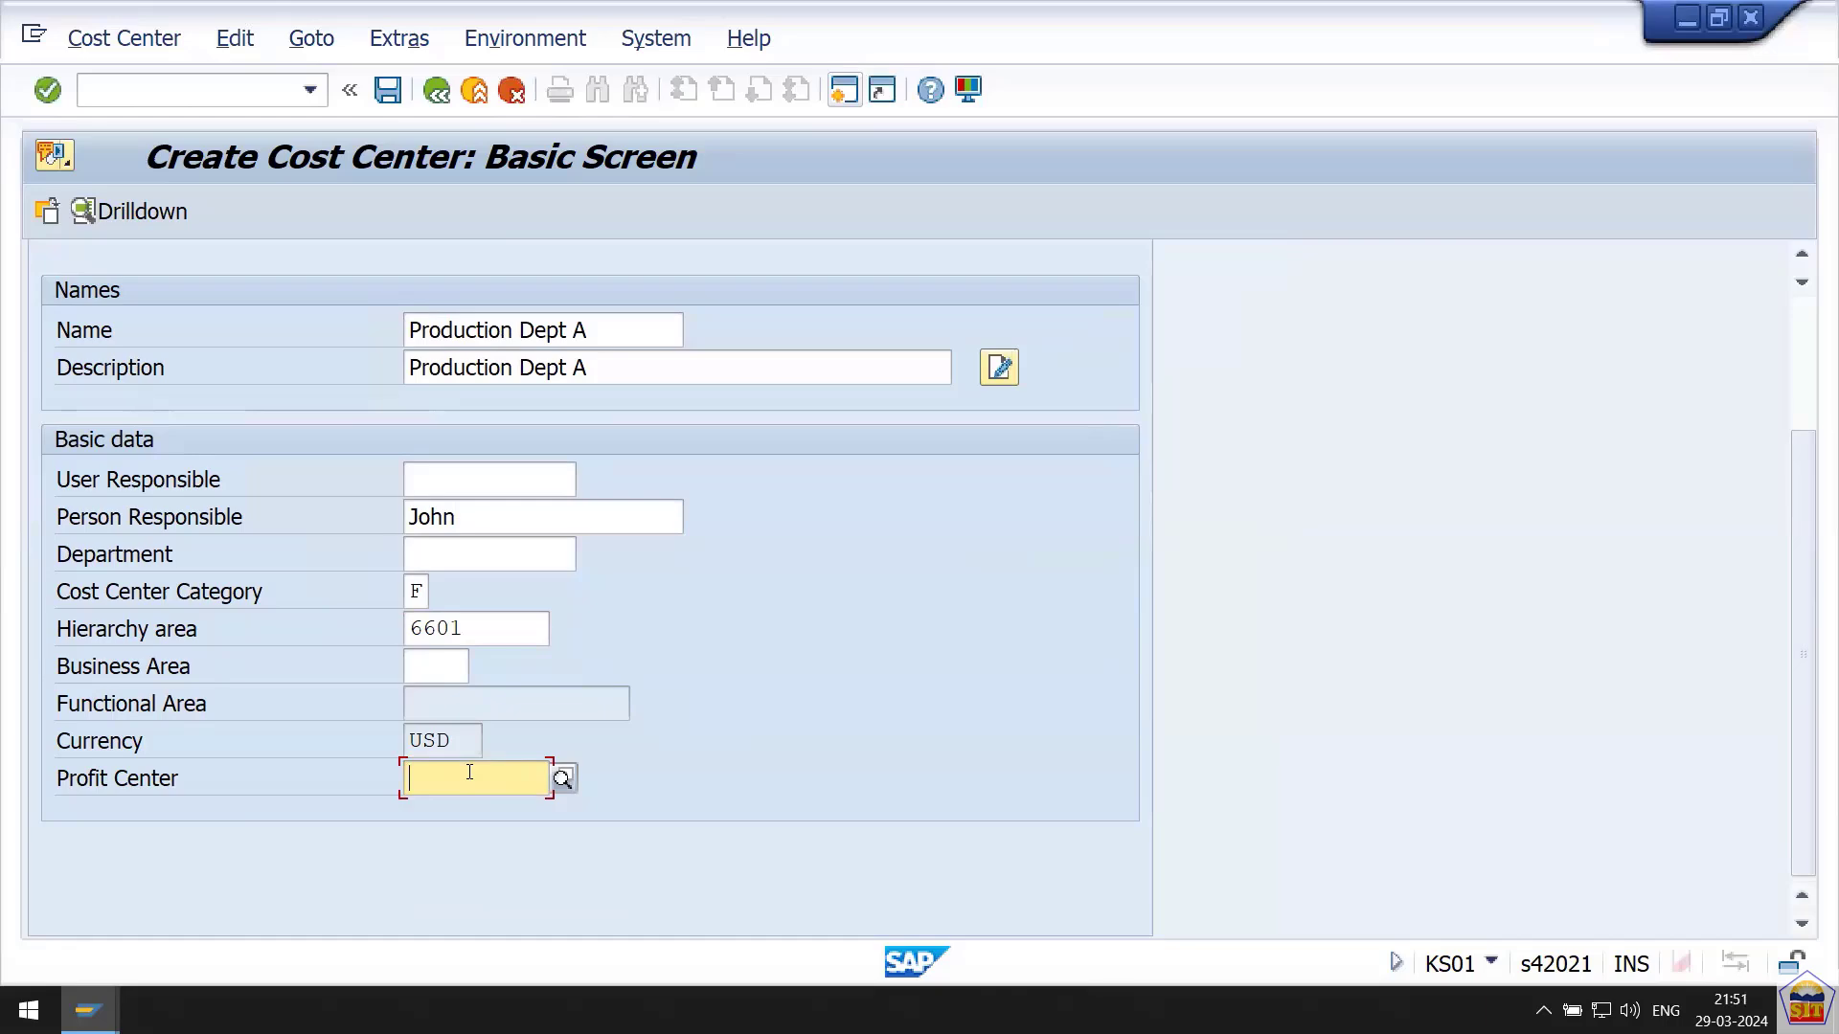
click(562, 778)
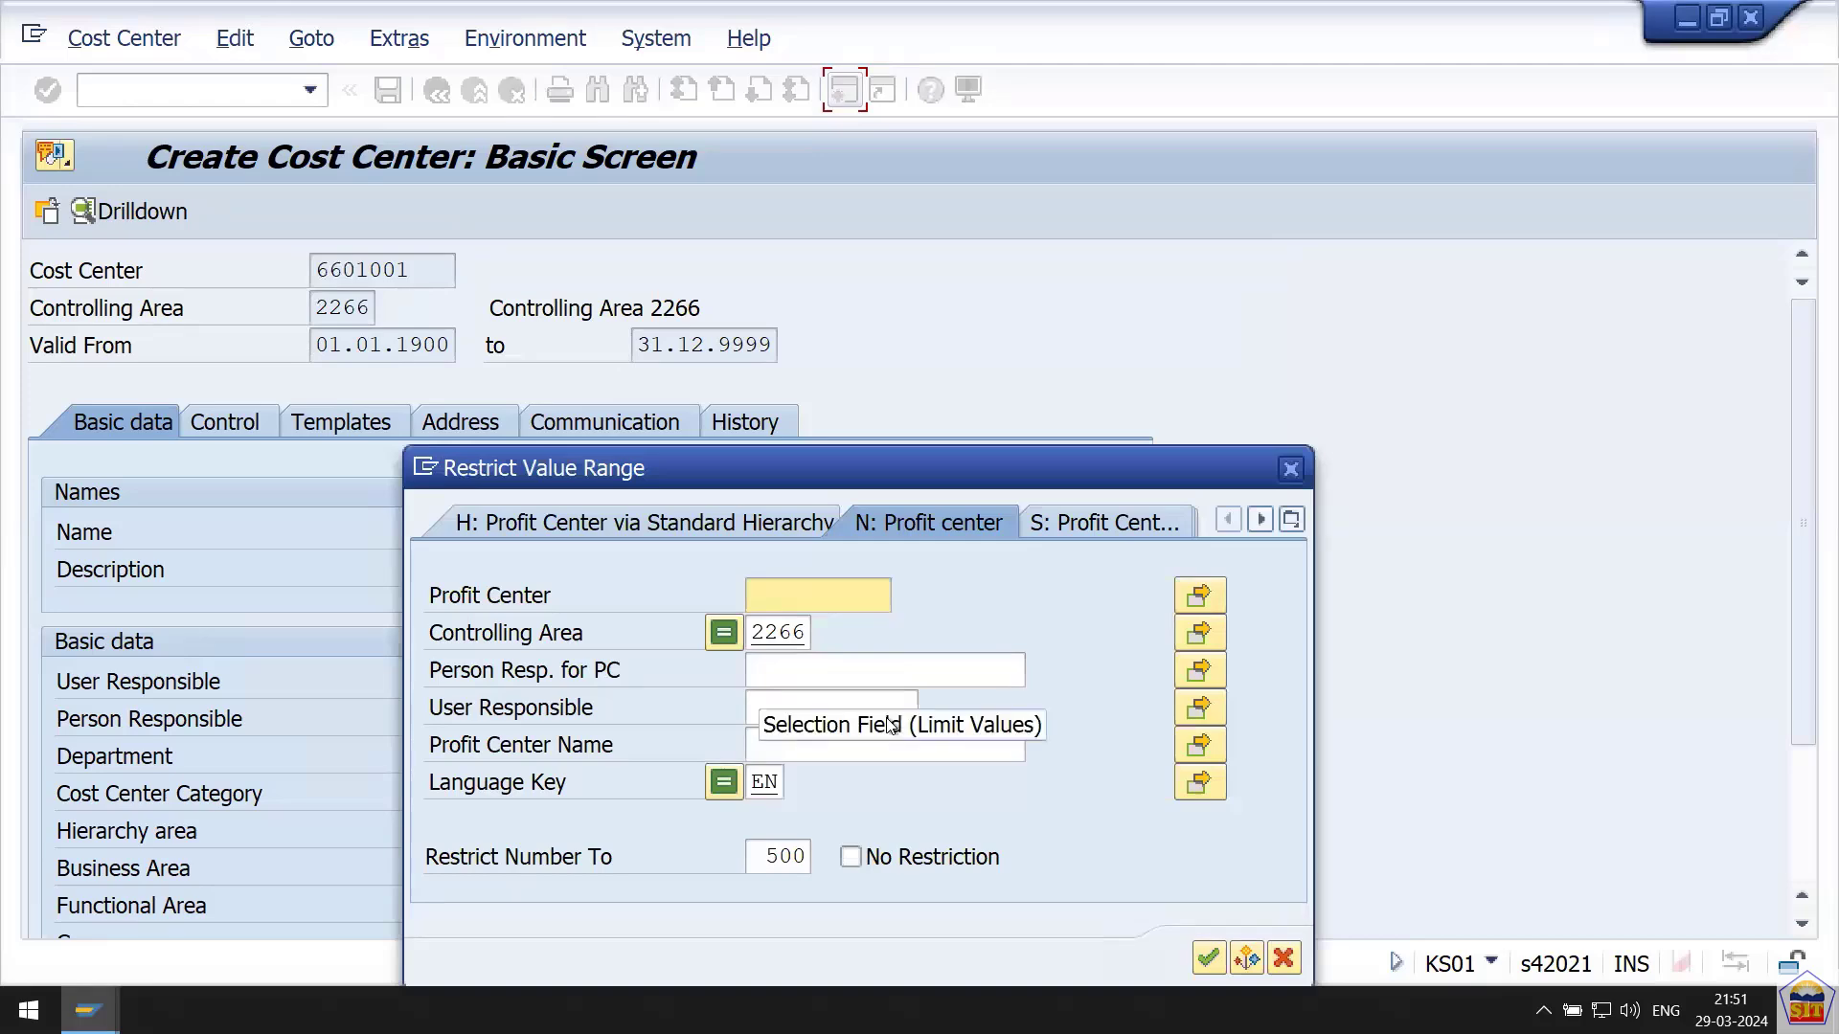
key(Return)
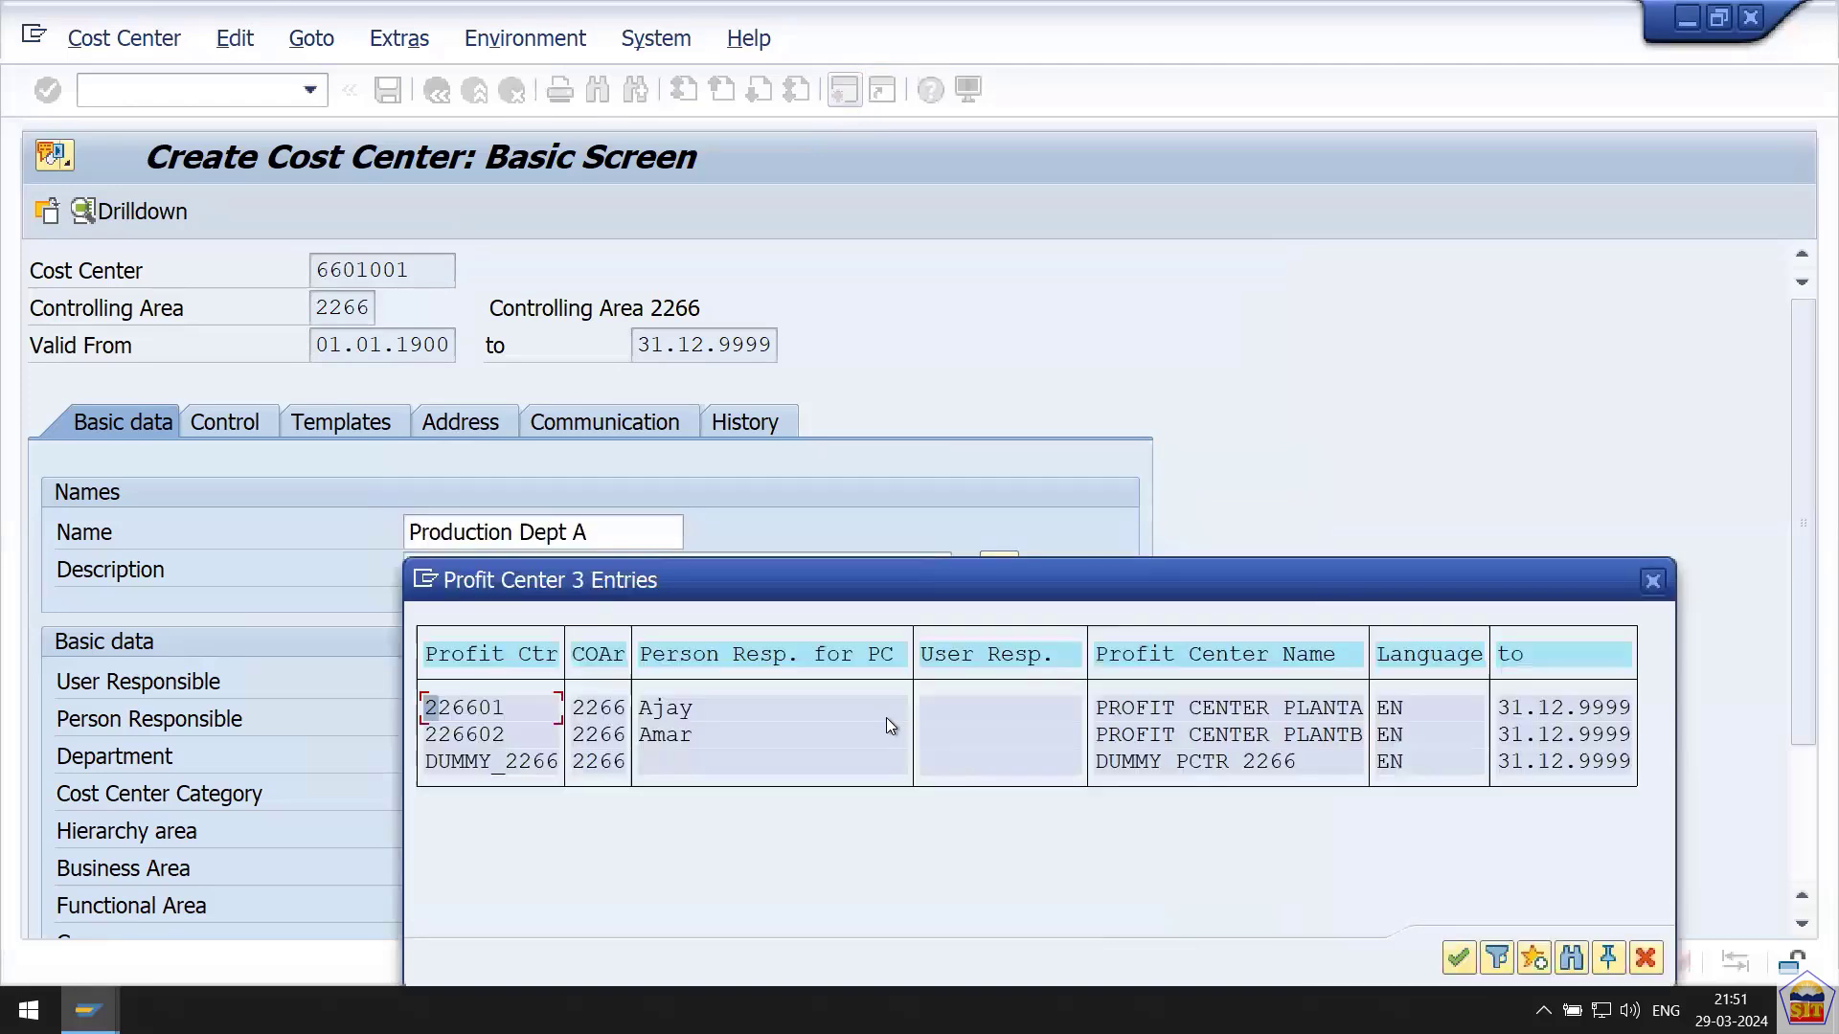
double_click(467, 711)
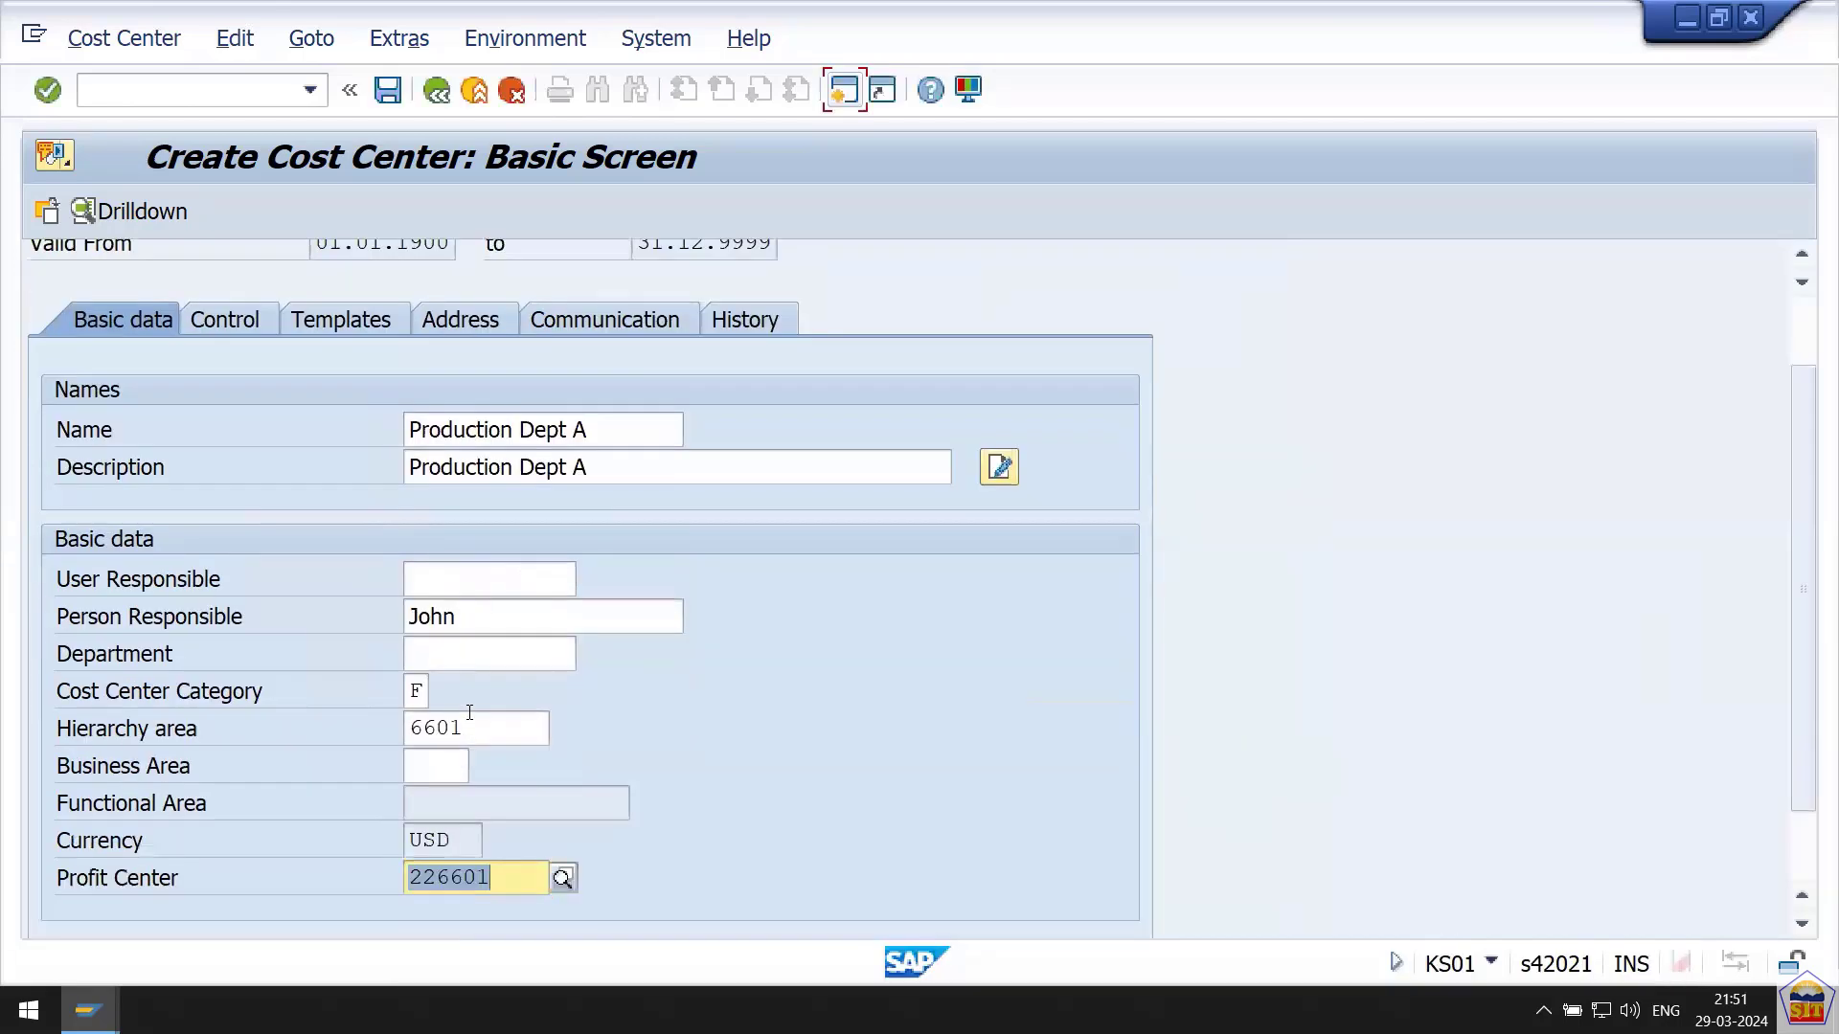
click(386, 92)
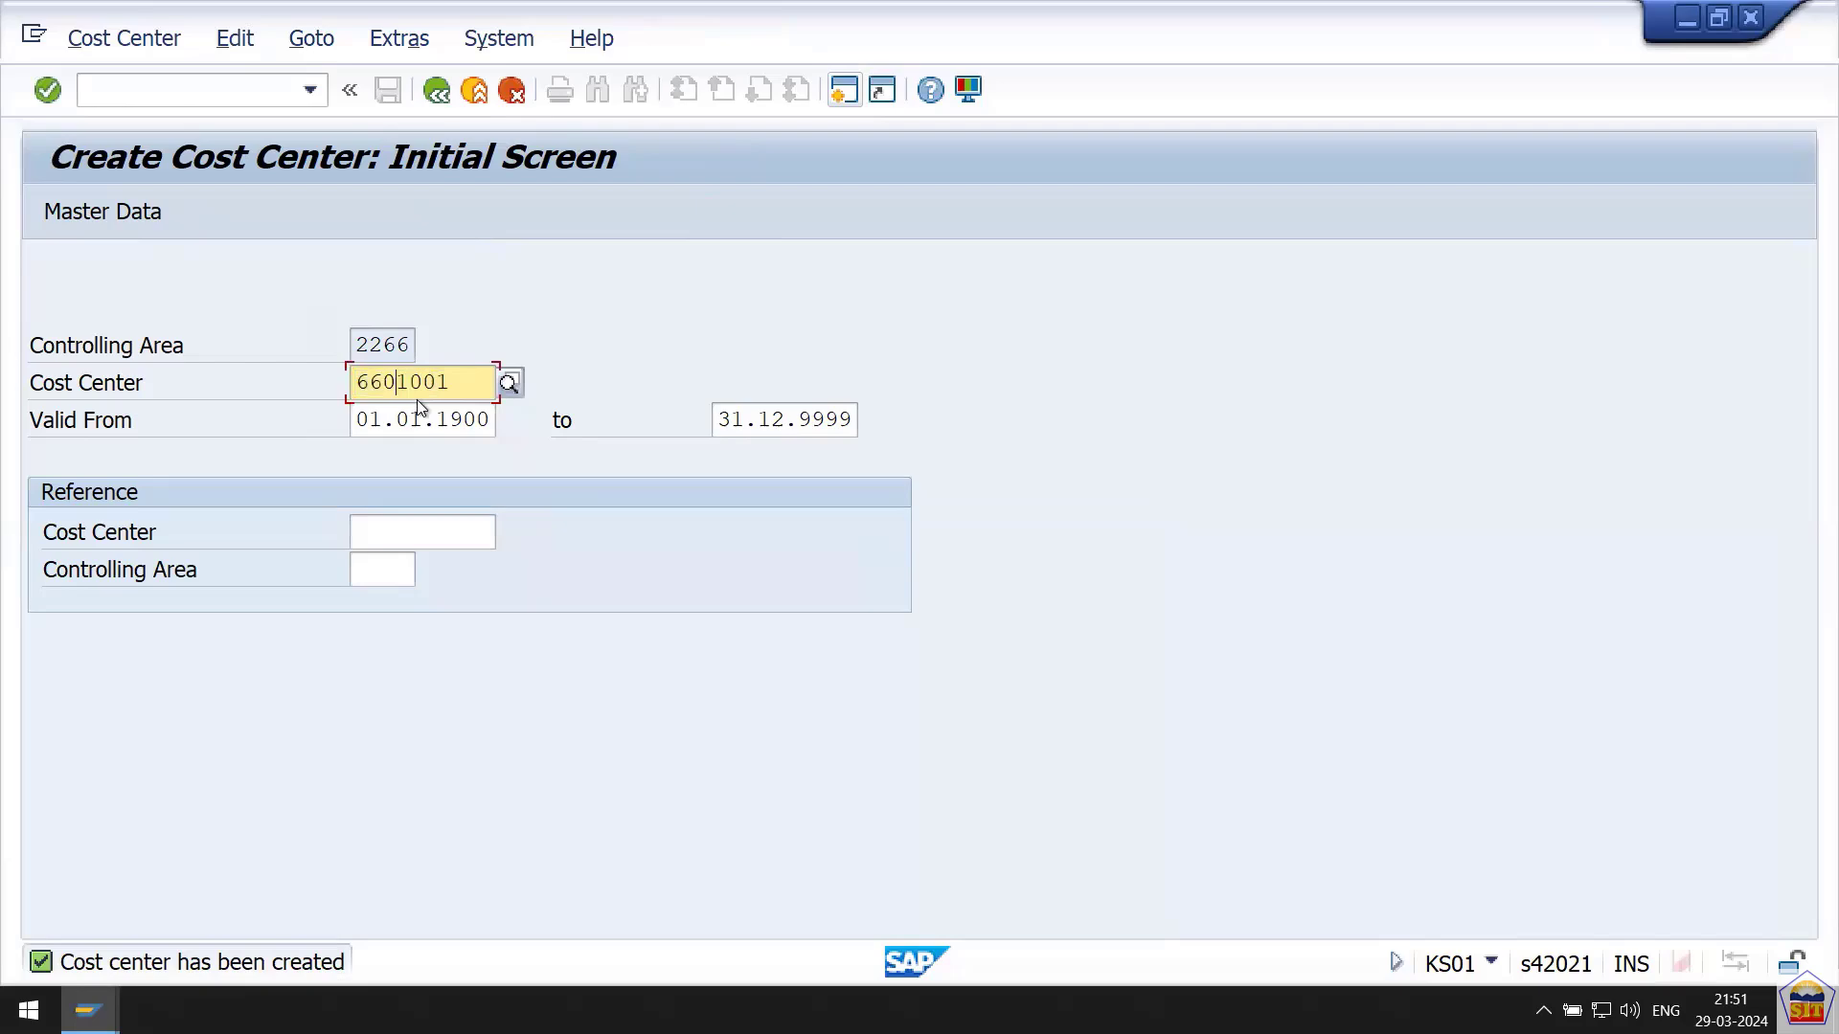
Enter 6602001 as the next cost center, keep the proposed validity dates and open its basic data screen.
key(Delete)
key(End)
text(2)
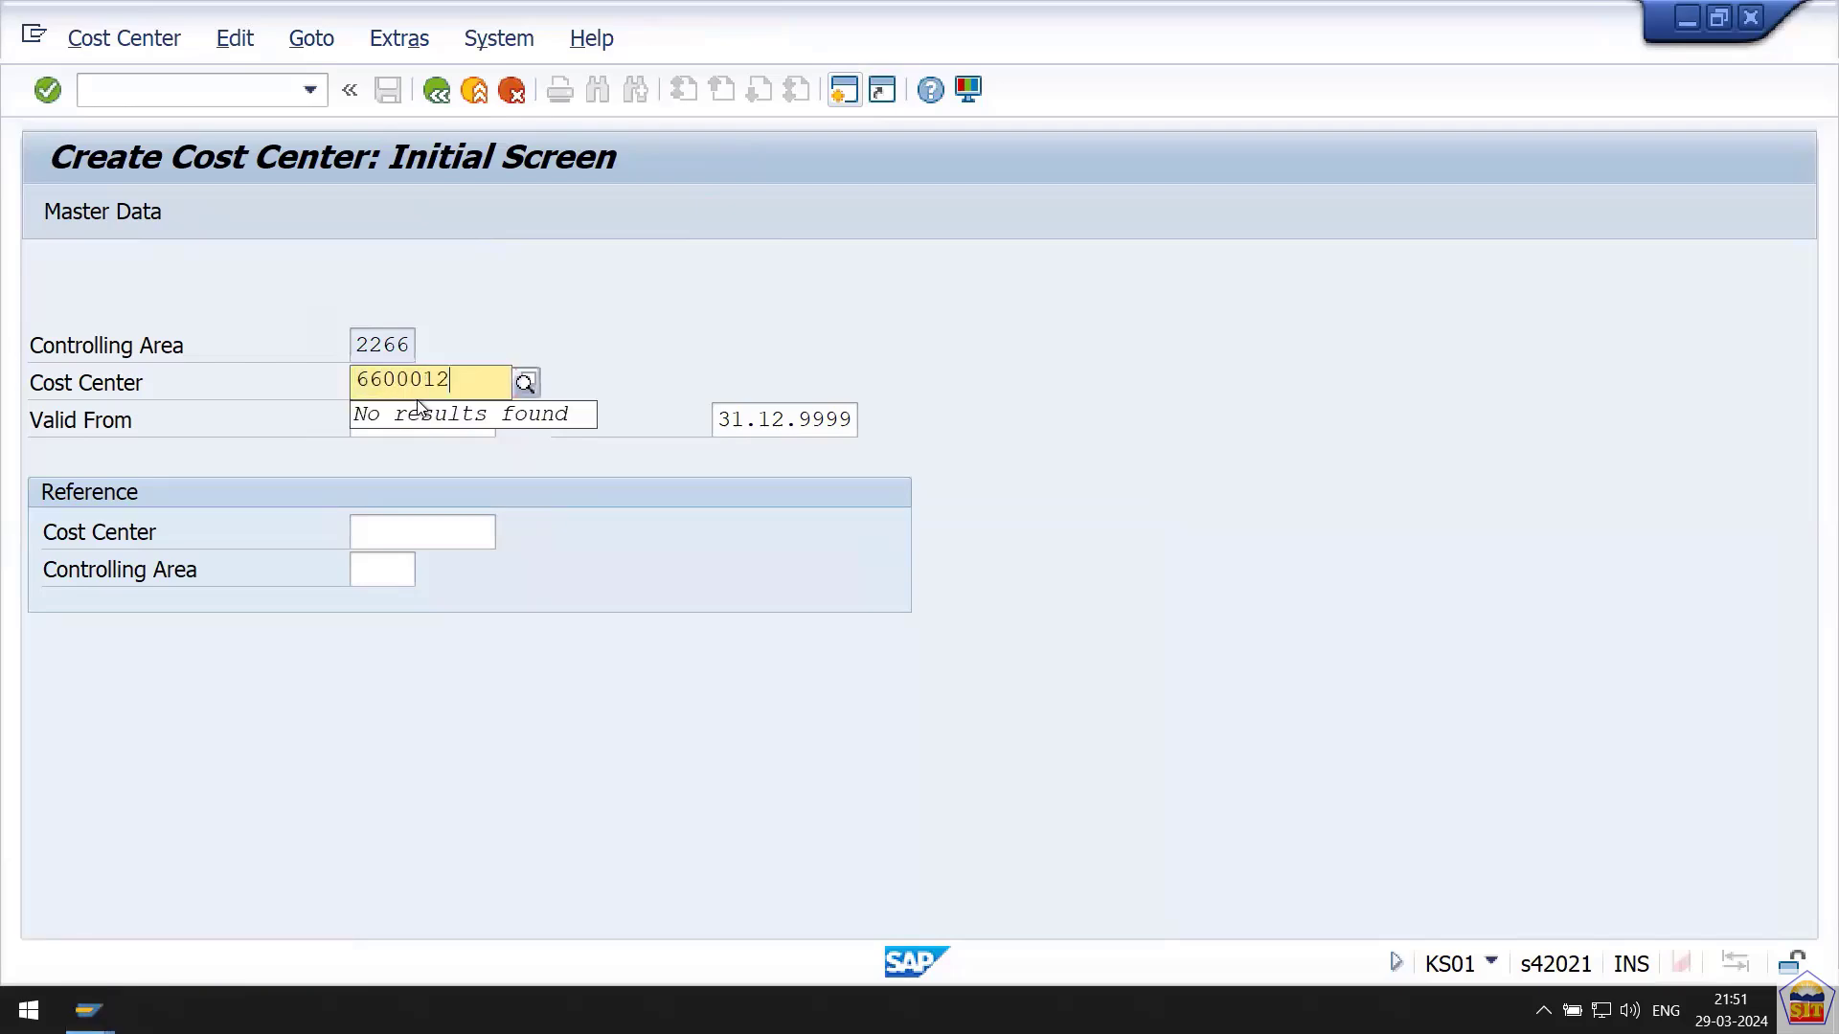
key(BackSpace)
key(BackSpace)
key(BackSpace)
key(BackSpace)
text(2001)
key(Tab)
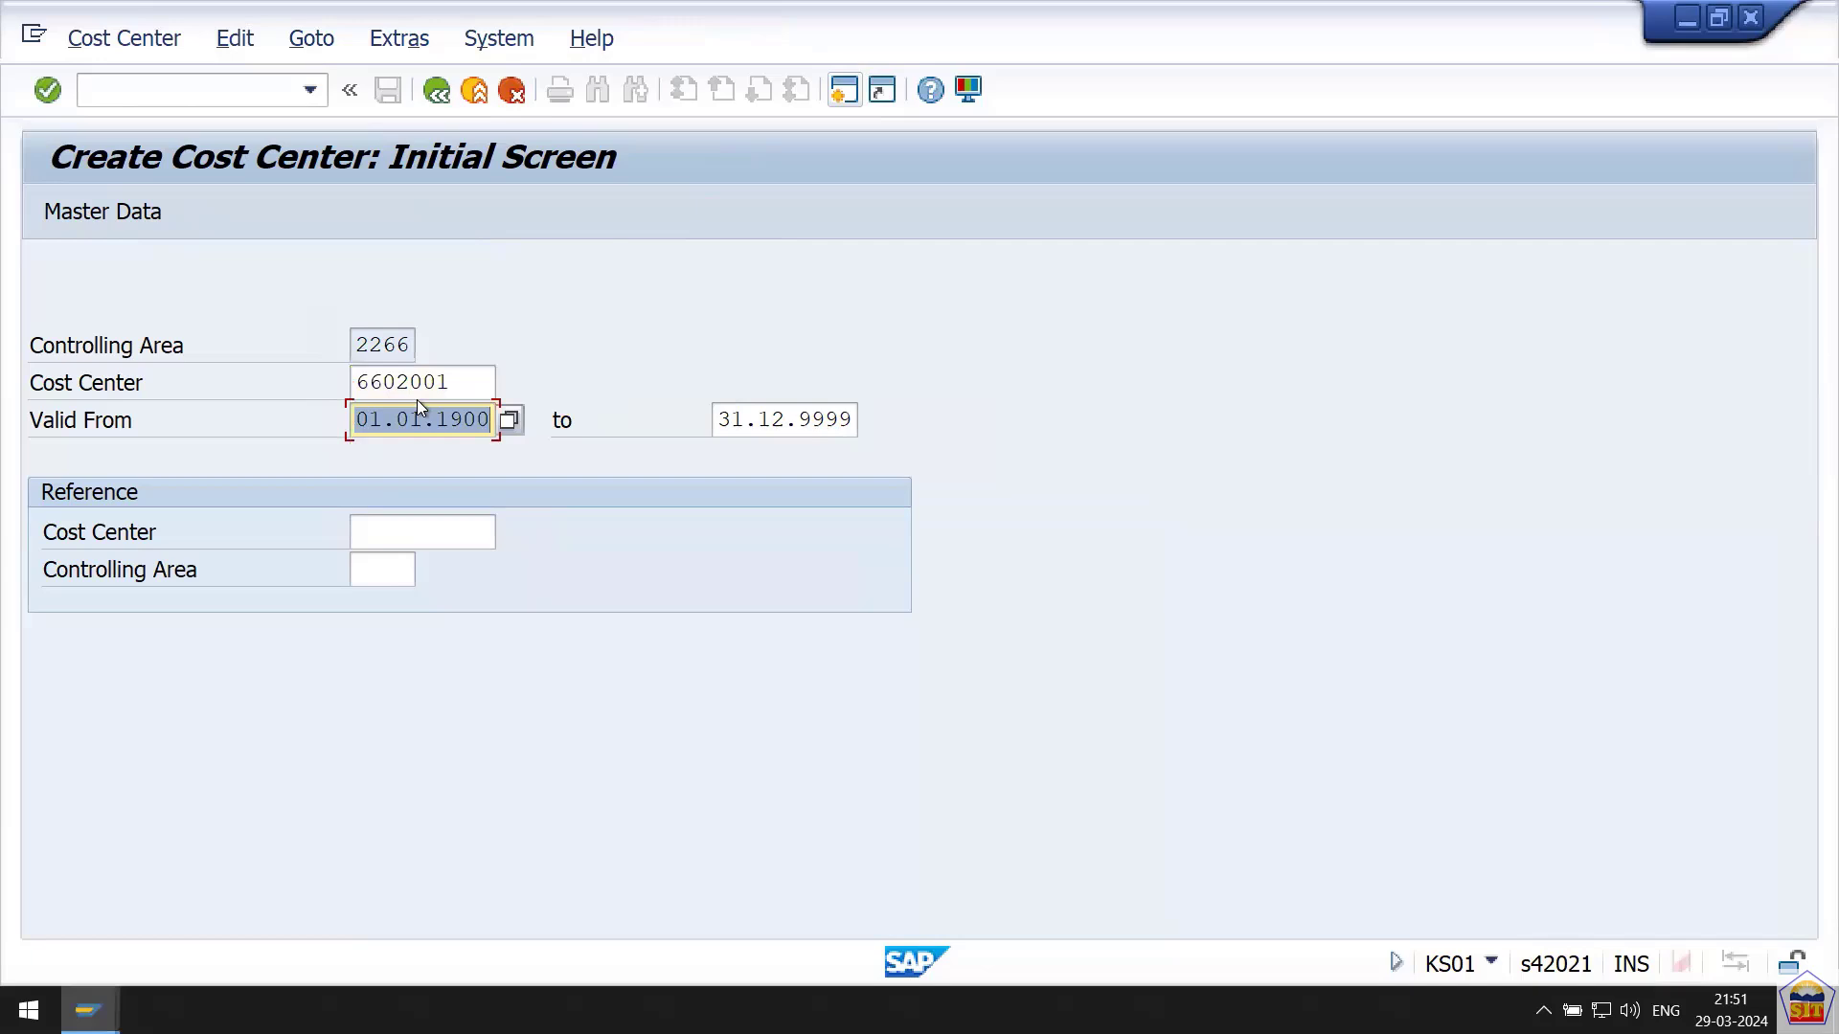
key(shift+Tab)
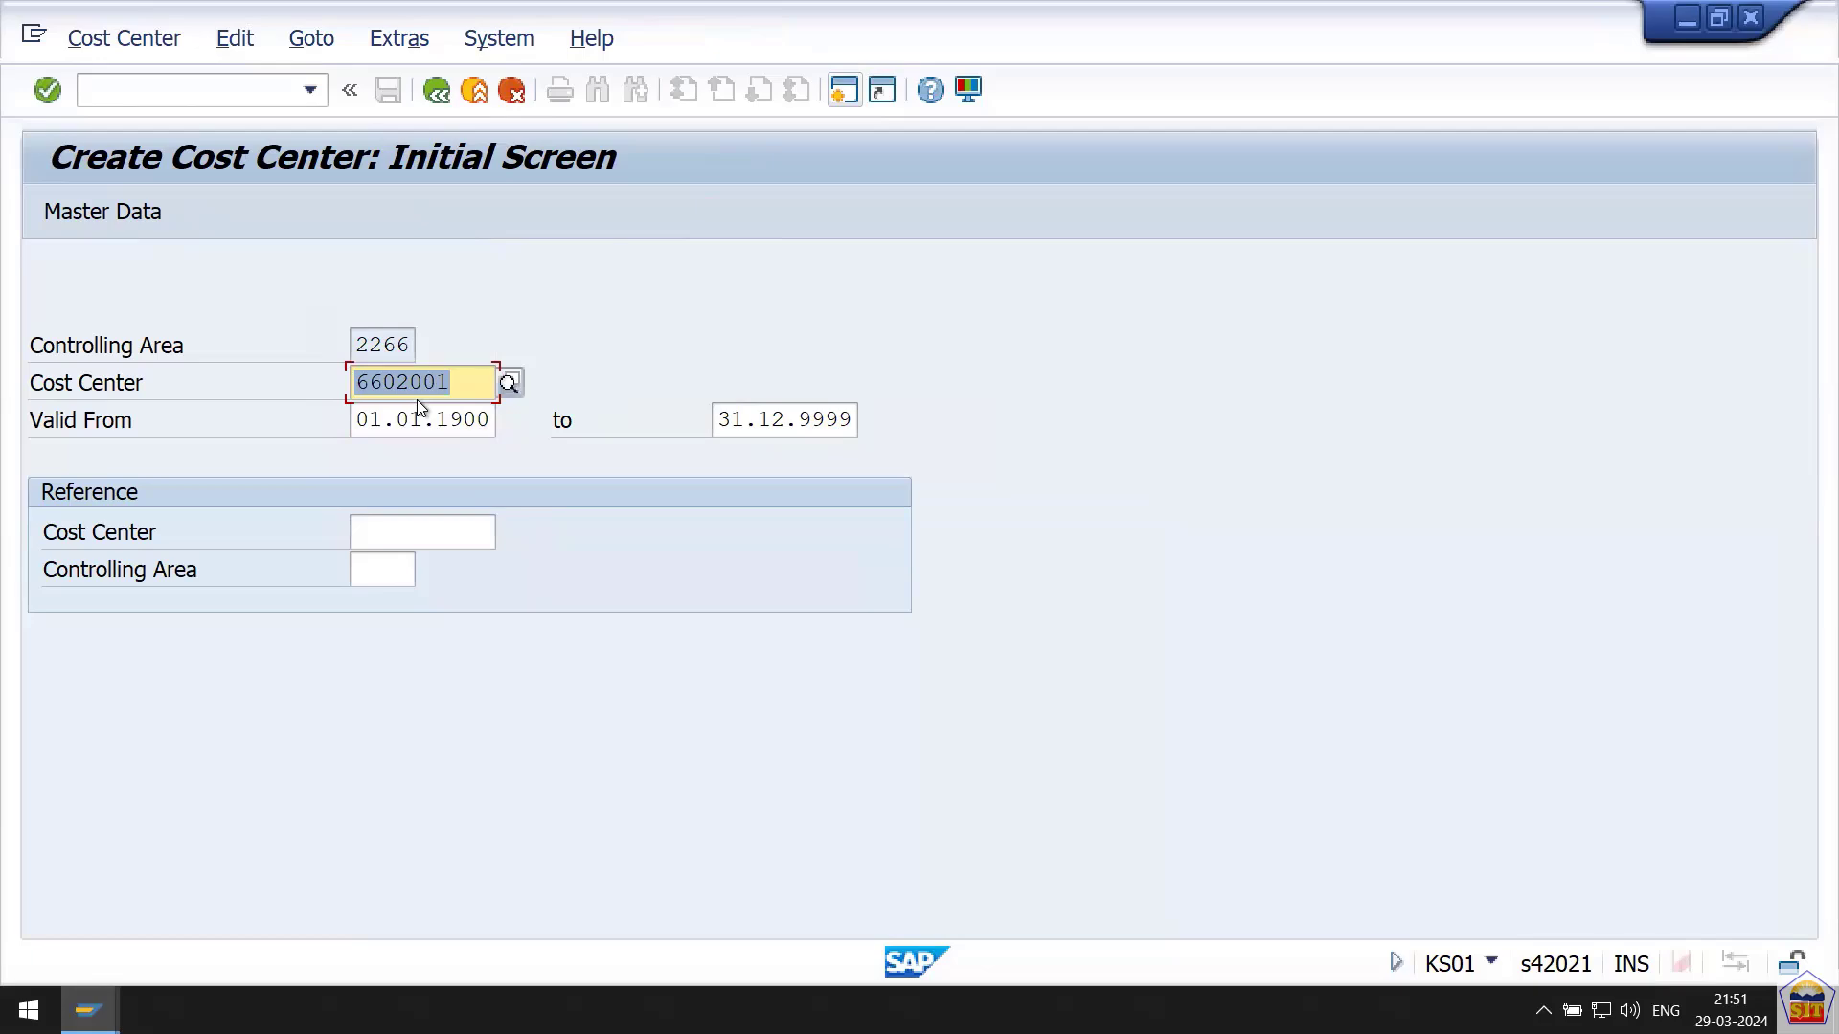
key(Return)
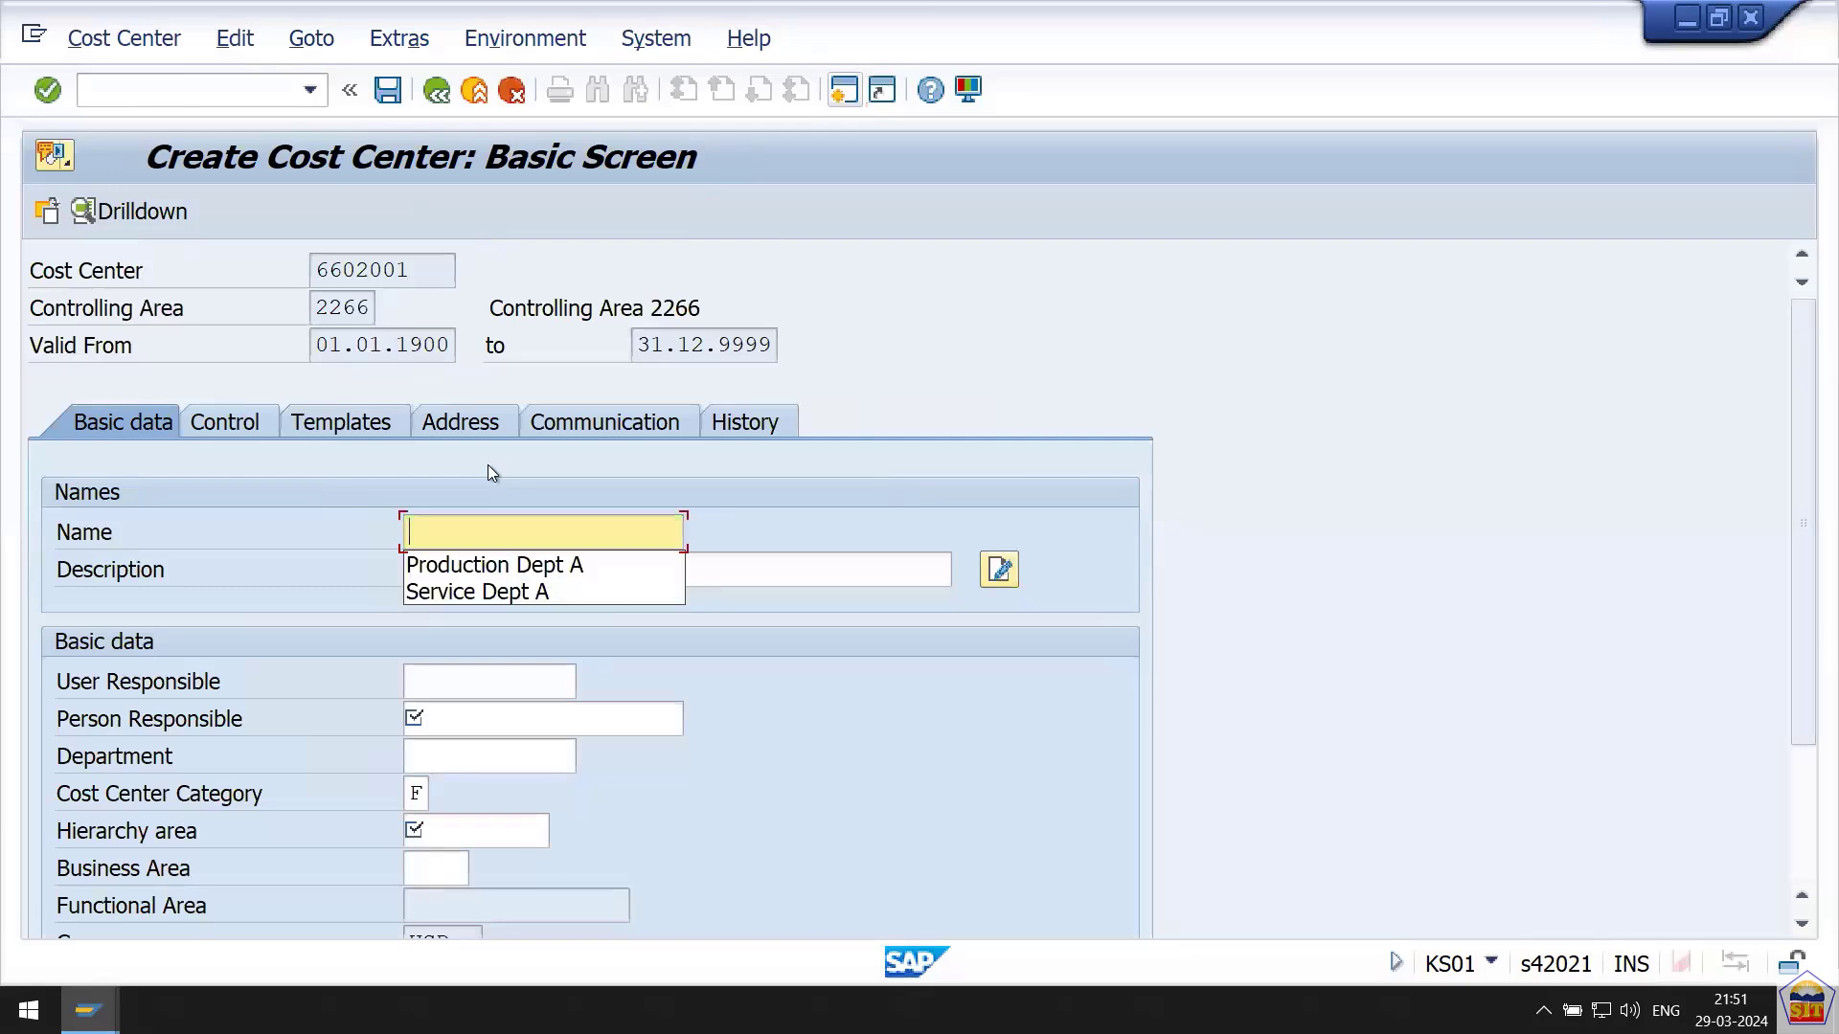
Set both the name and the description of cost center 6602001 to Service Dept A.
key(Down)
key(Down)
key(Return)
key(Tab)
key(Tab)
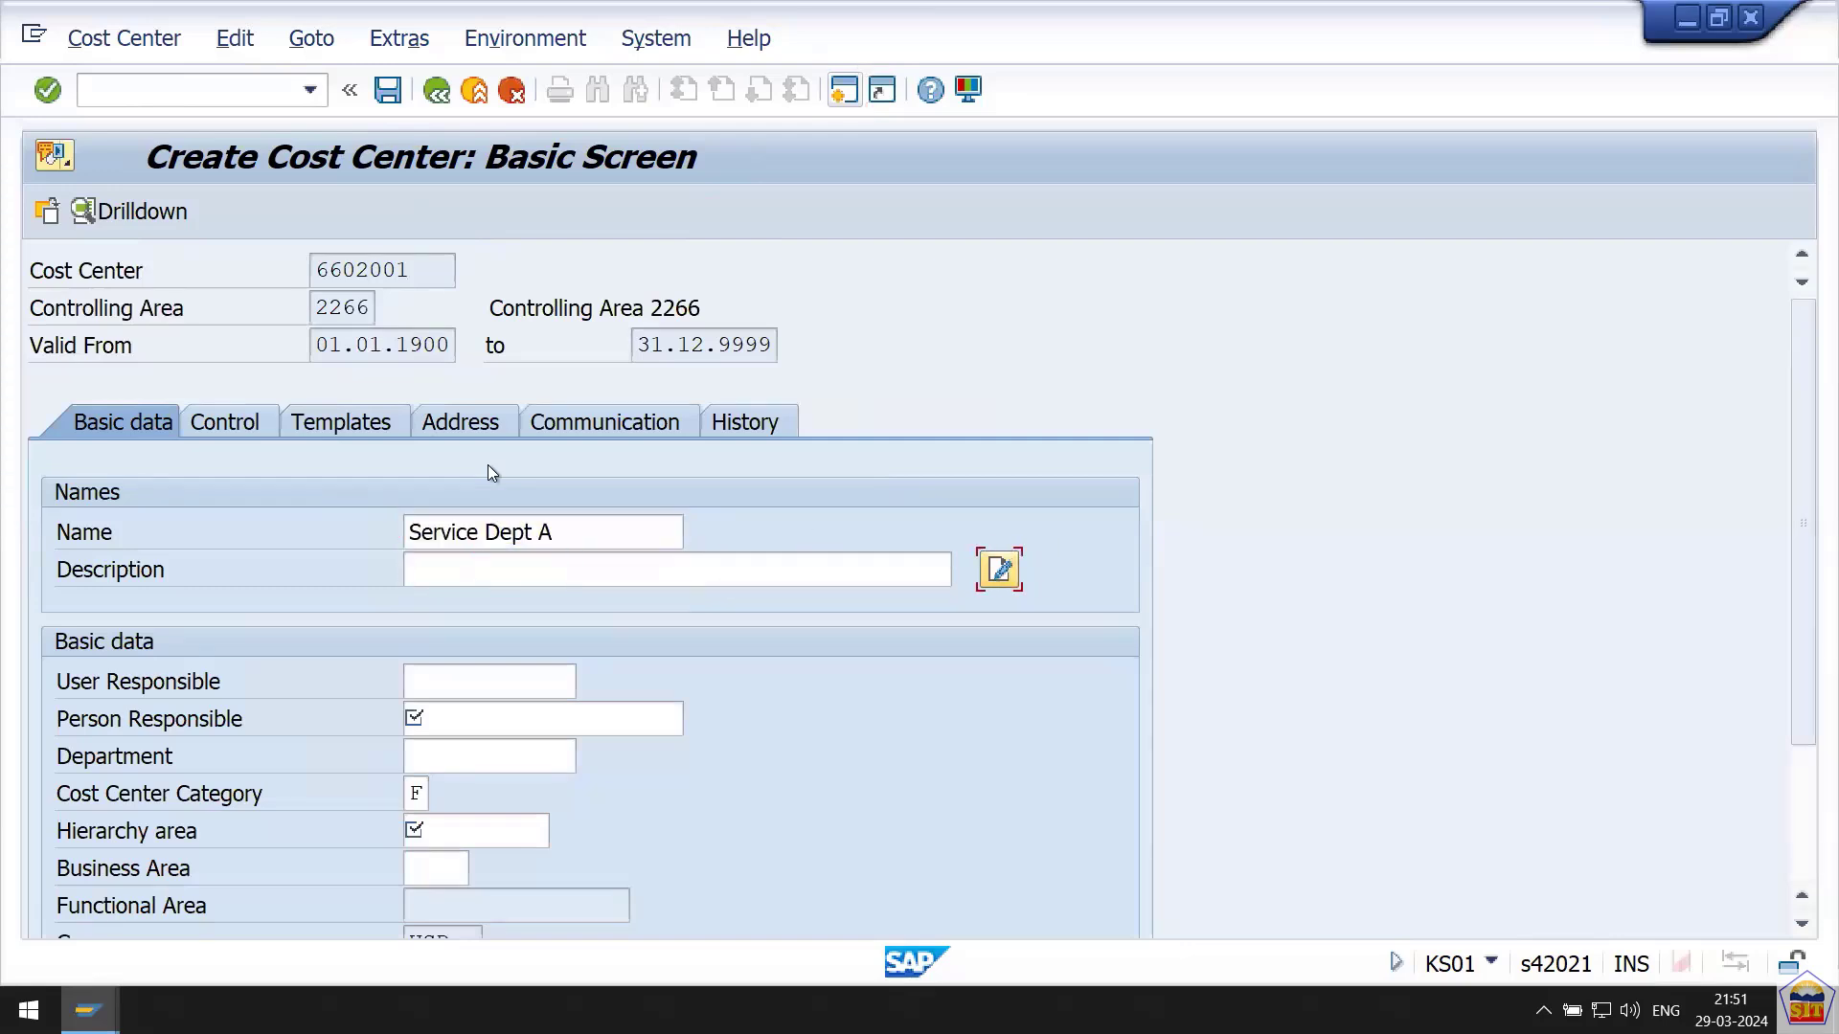
key(Tab)
key(shift+Tab)
key(shift+Tab)
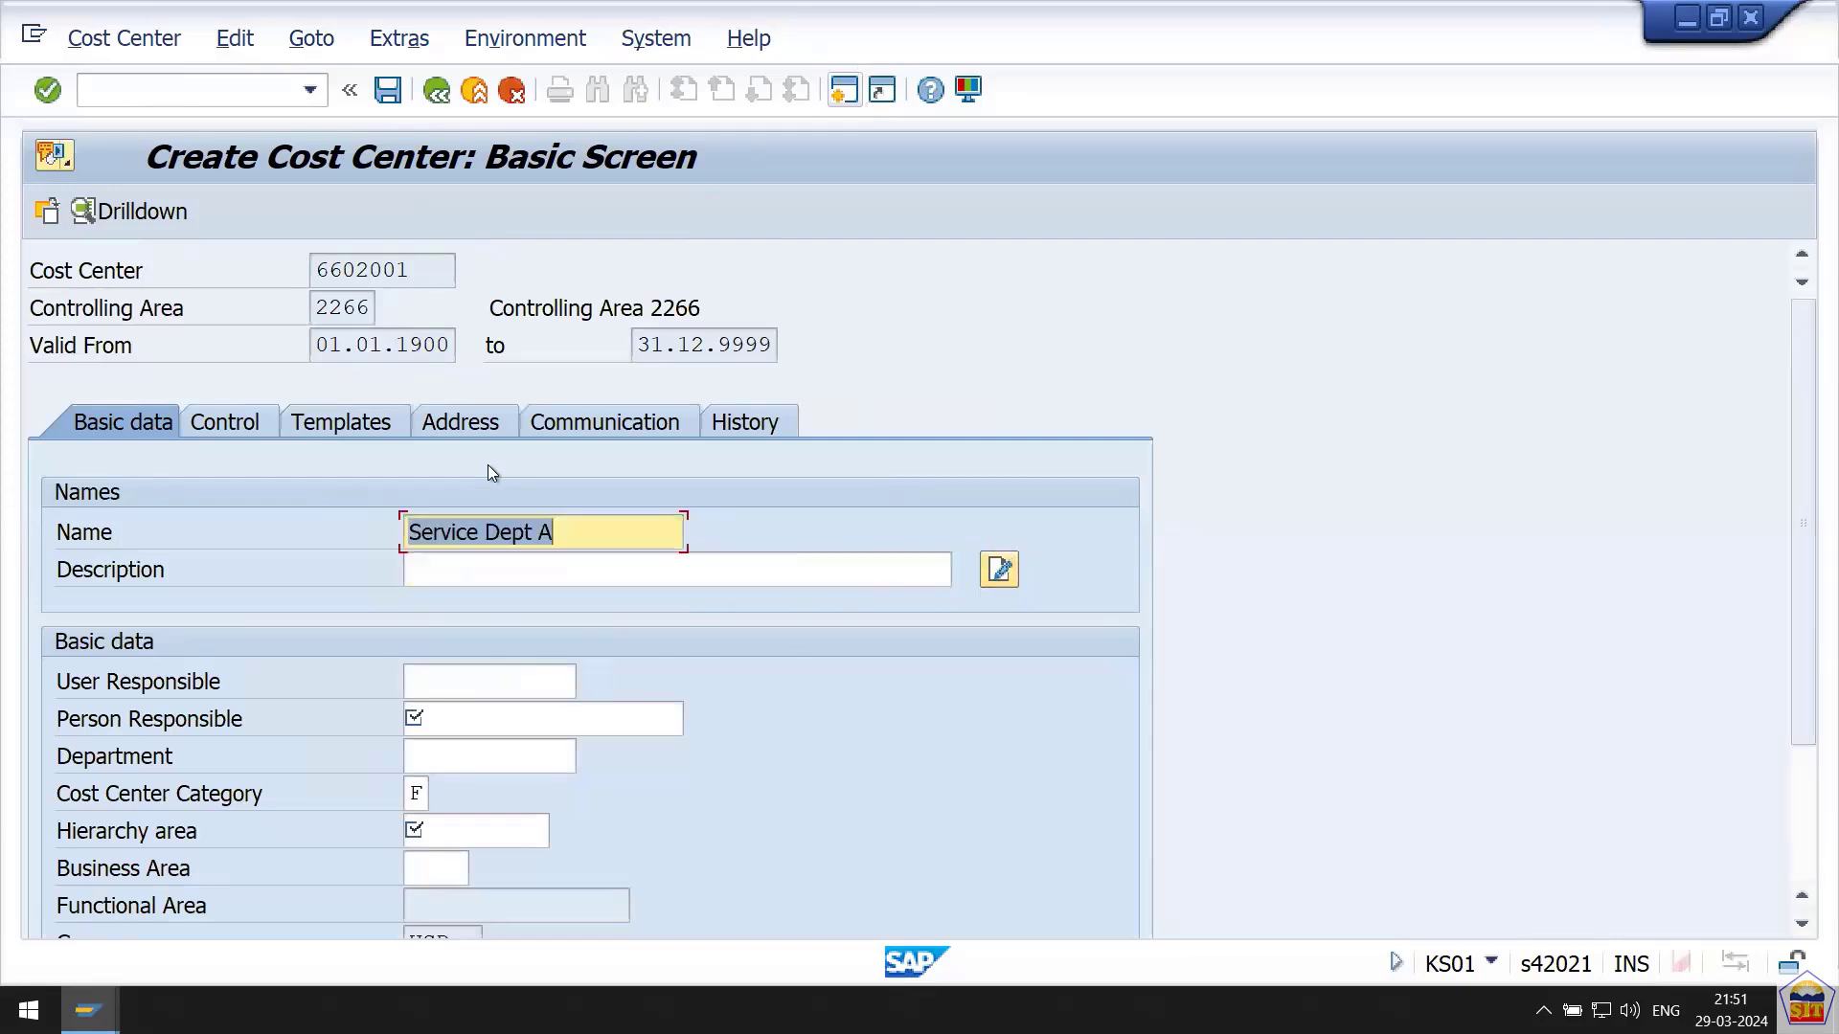
key(Tab)
key(Down)
key(Down)
key(Return)
key(Tab)
key(Tab)
key(Tab)
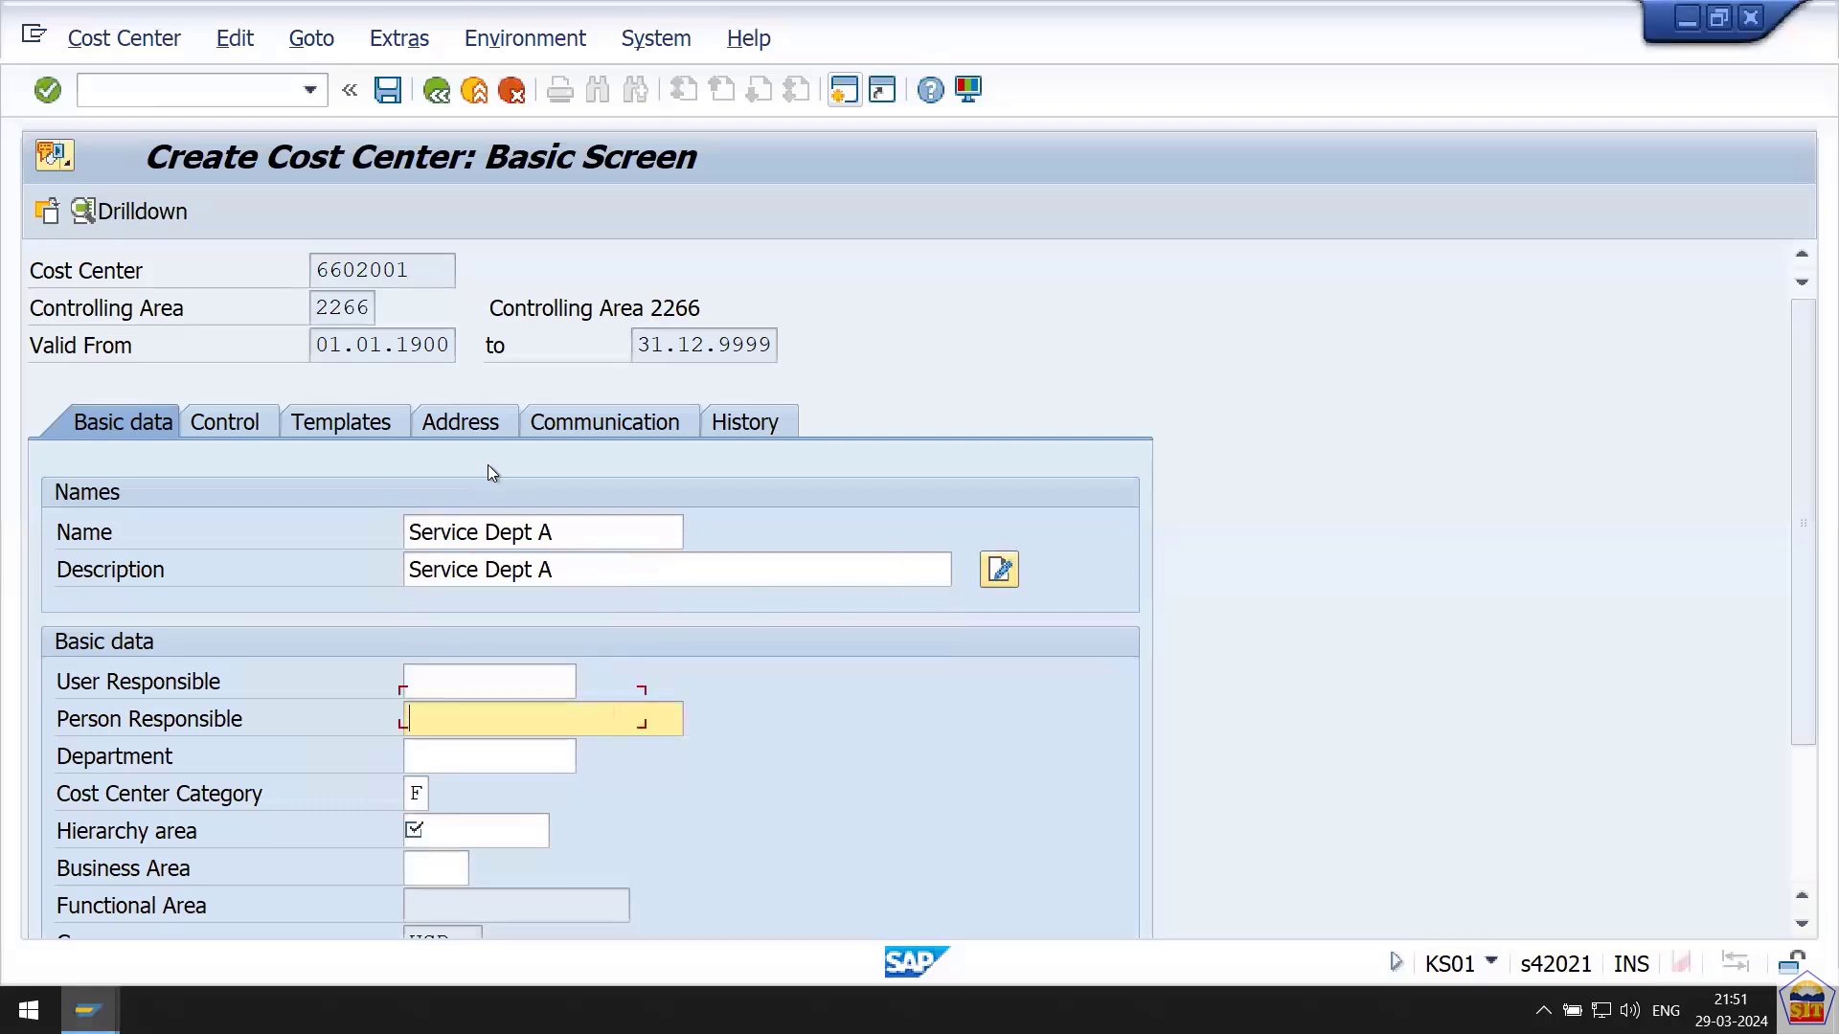
Fill in the person responsible's name with the first suggested entry and leave the department empty.
key(Tab)
key(shift+Tab)
key(Down)
key(Down)
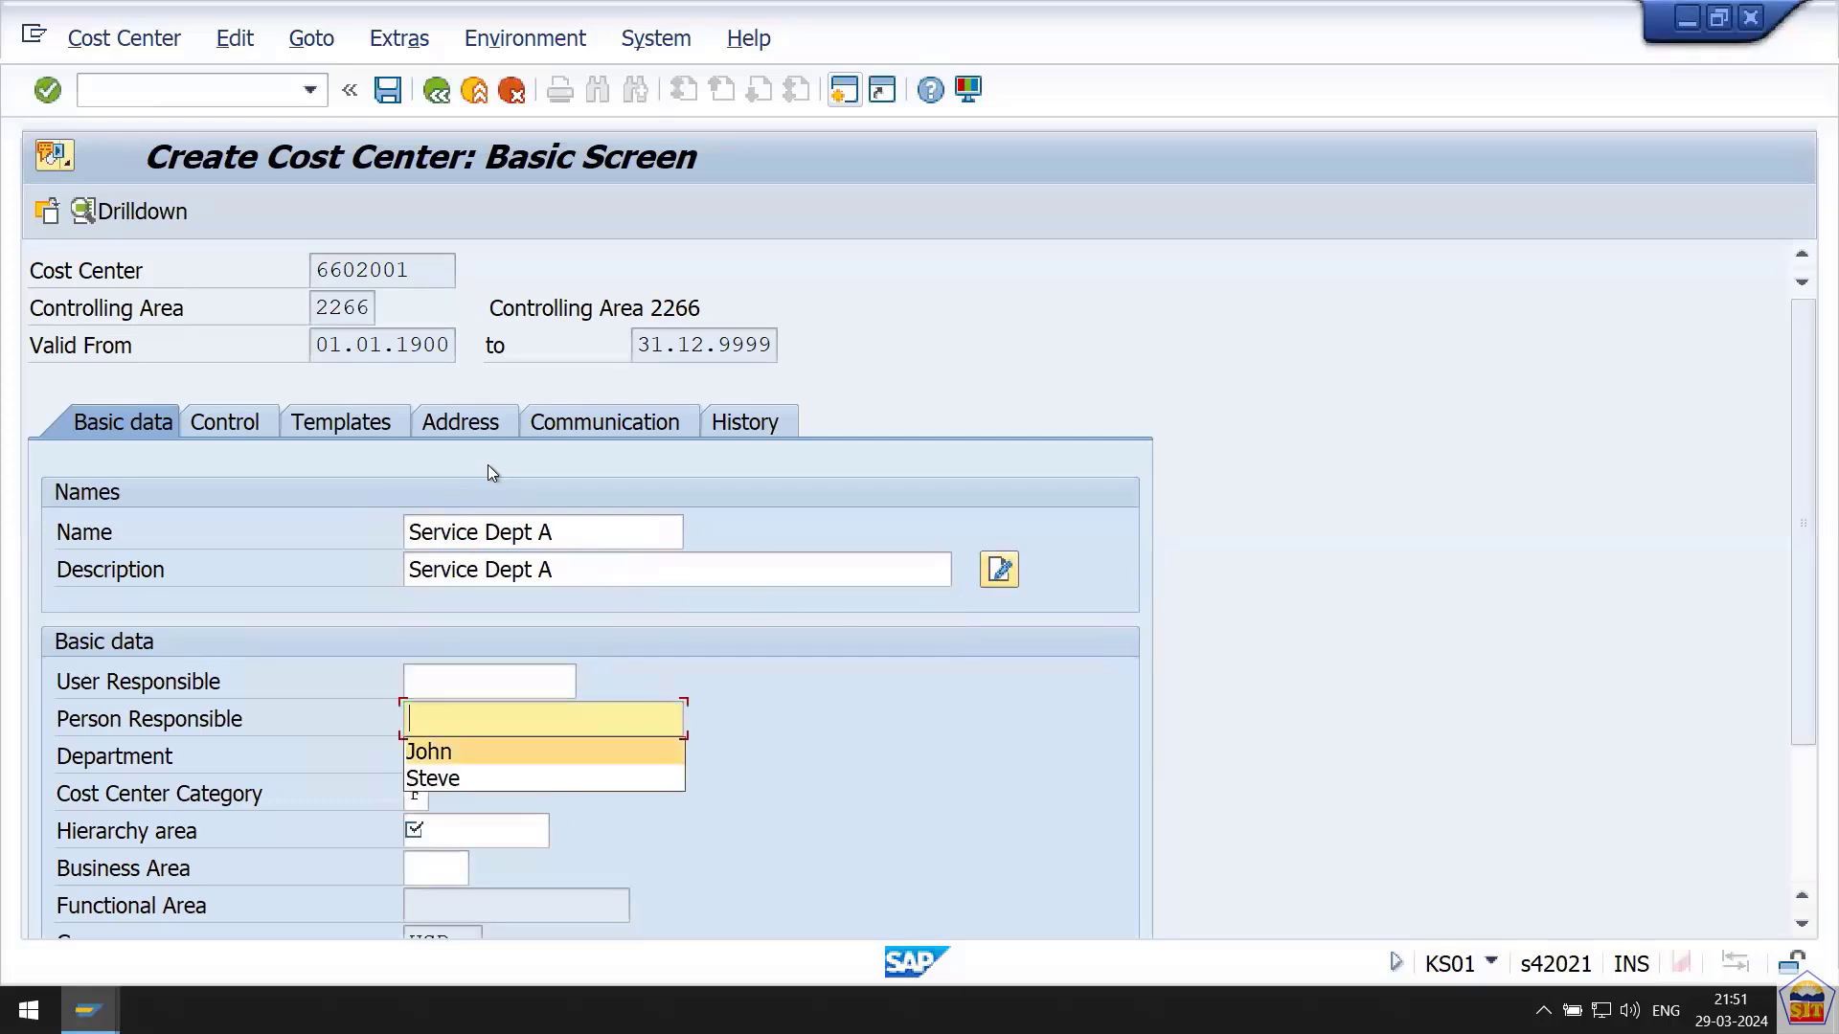
key(Return)
key(Tab)
key(Tab)
key(shift+Tab)
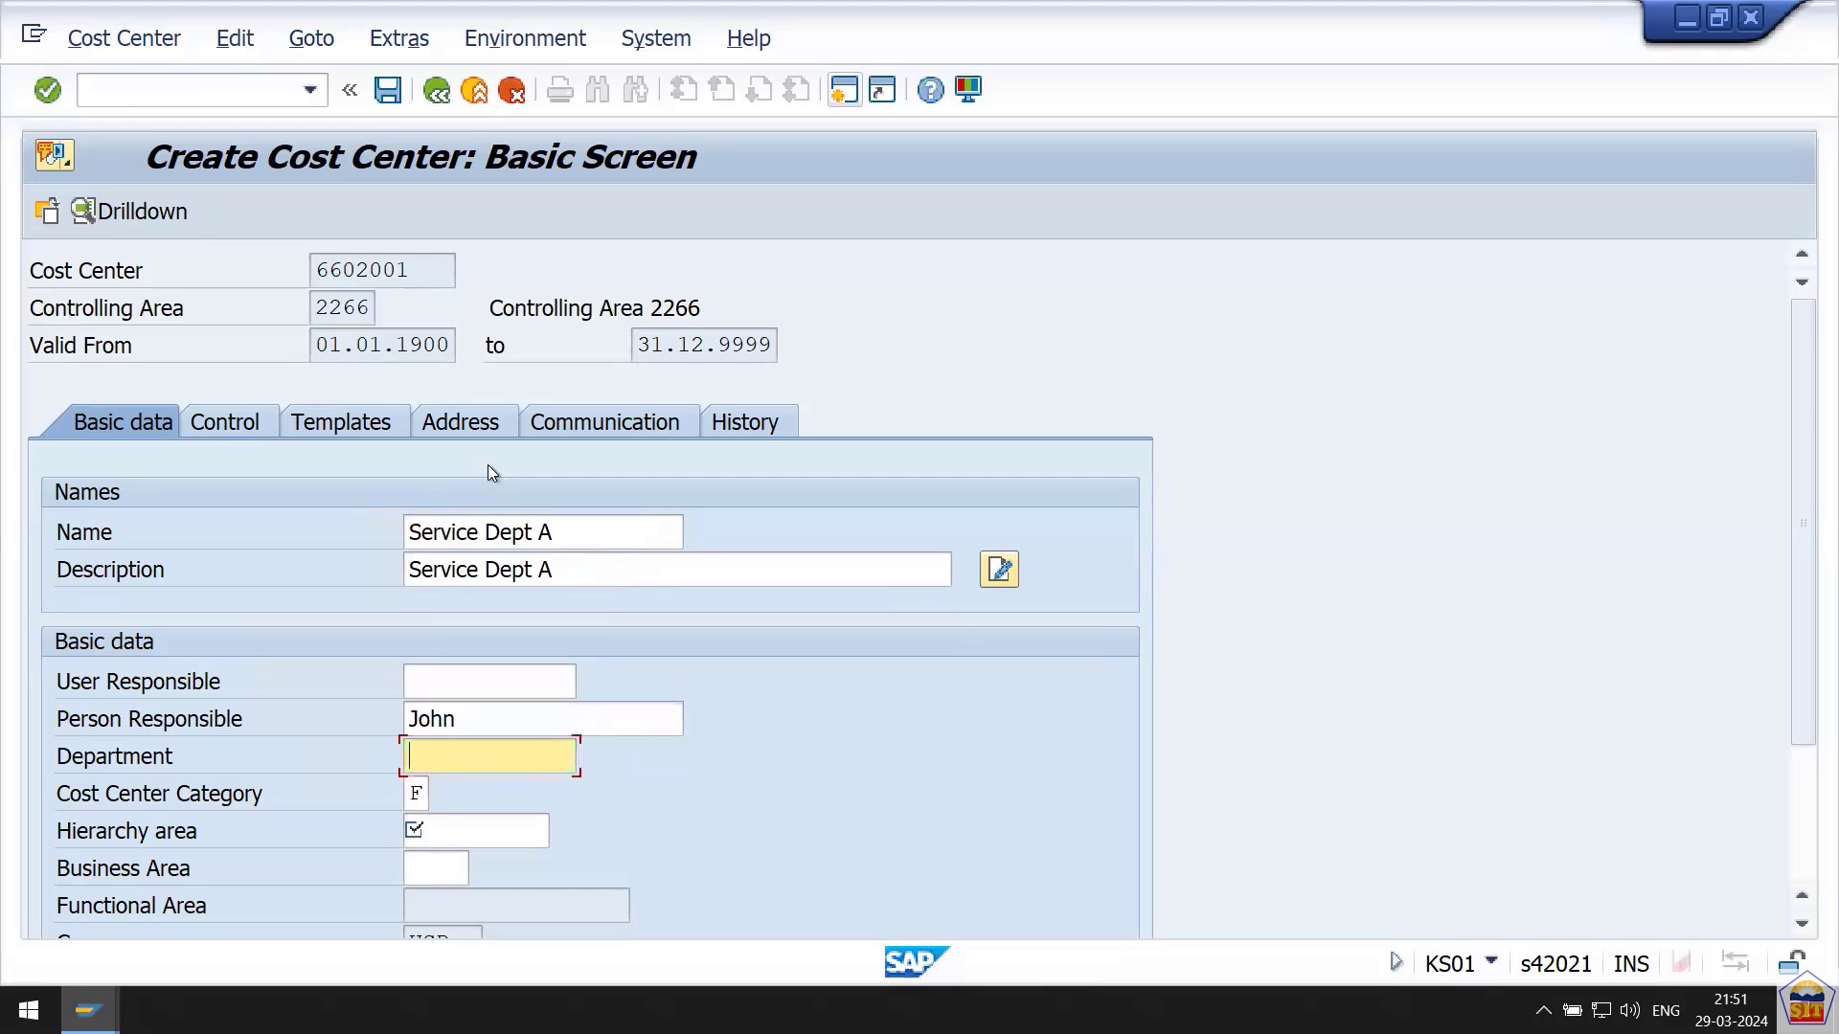
key(Tab)
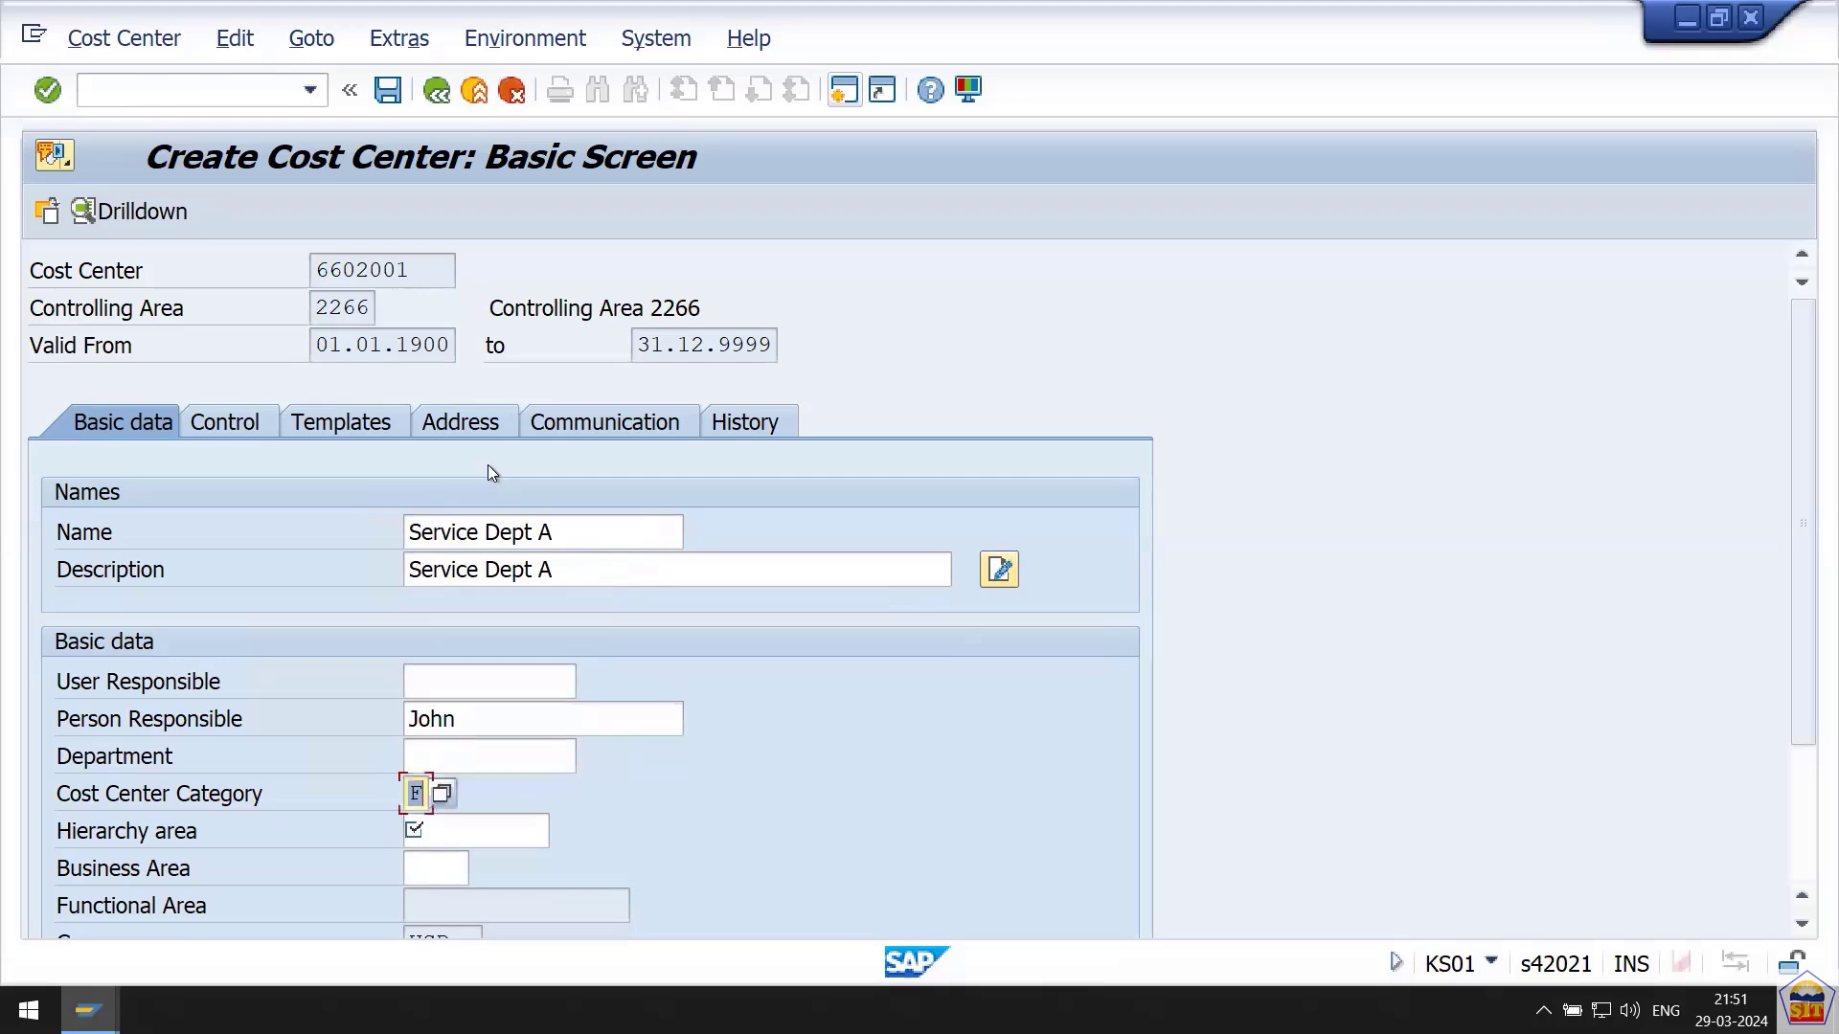
Assign category H (Service cost center) and hierarchy area 6602 (Services Group) to cost center 6602001.
click(440, 794)
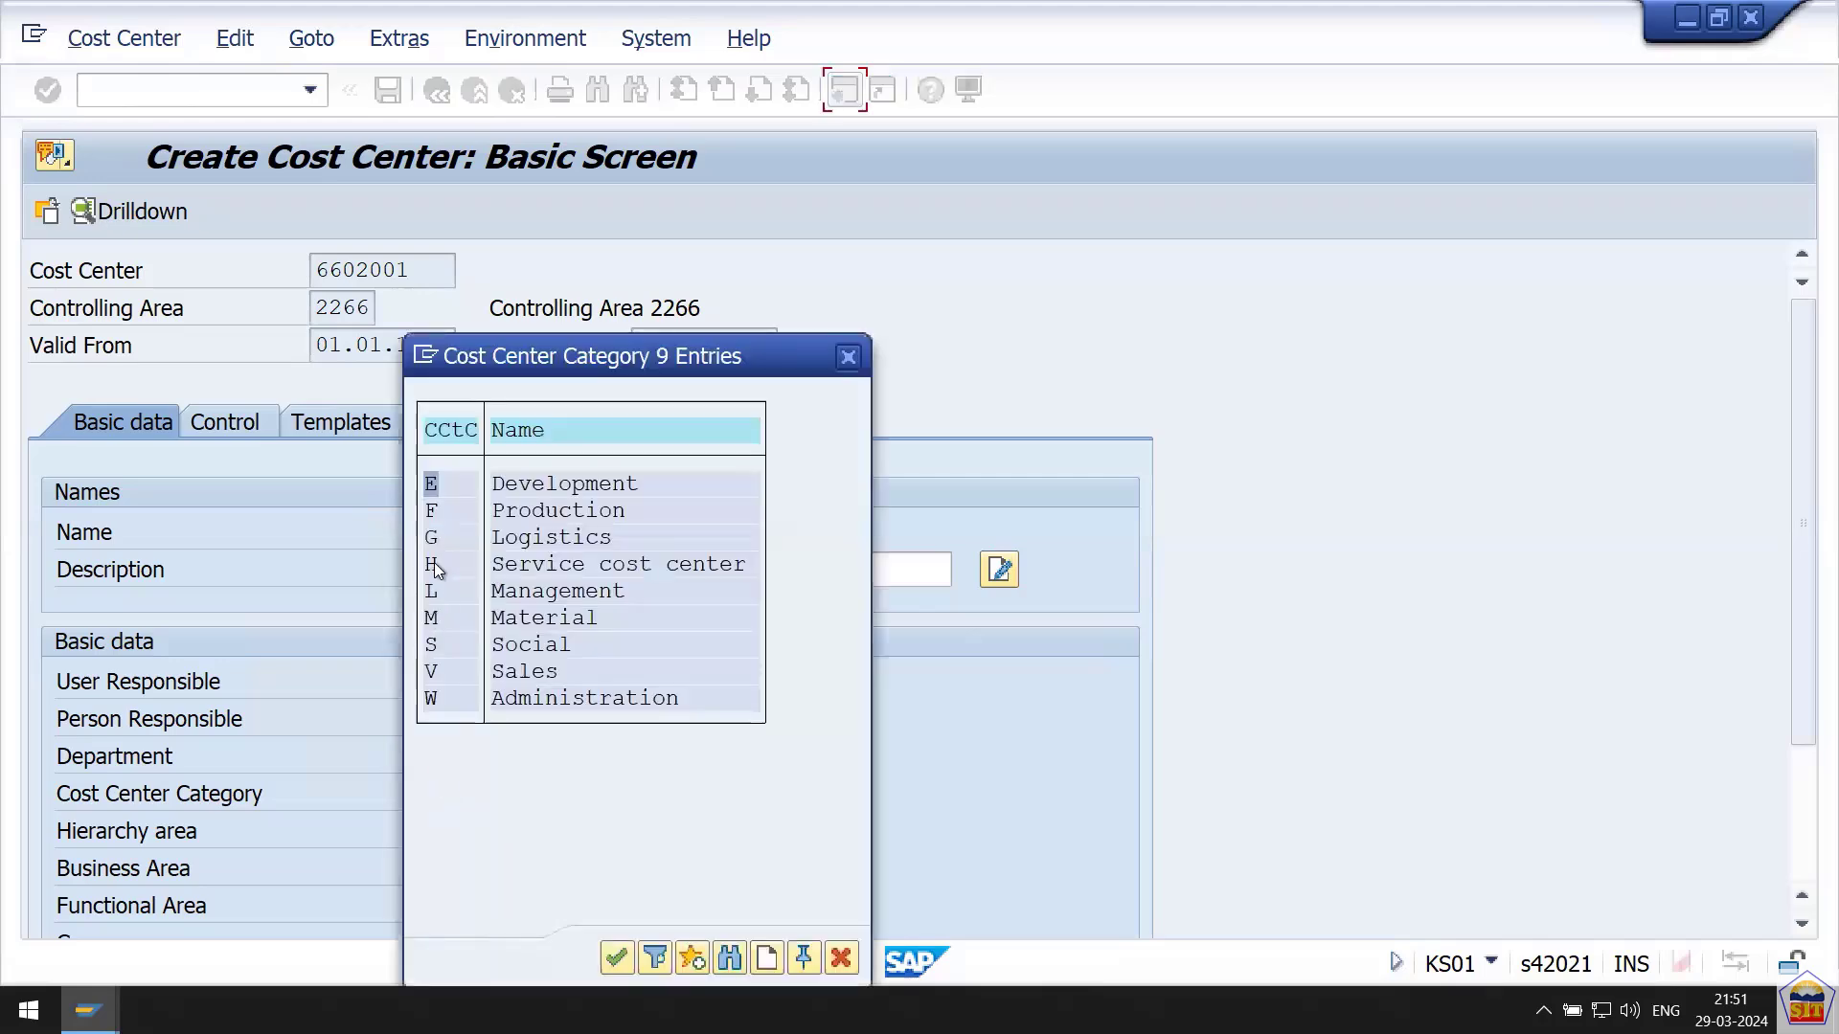
click(435, 565)
double_click(435, 566)
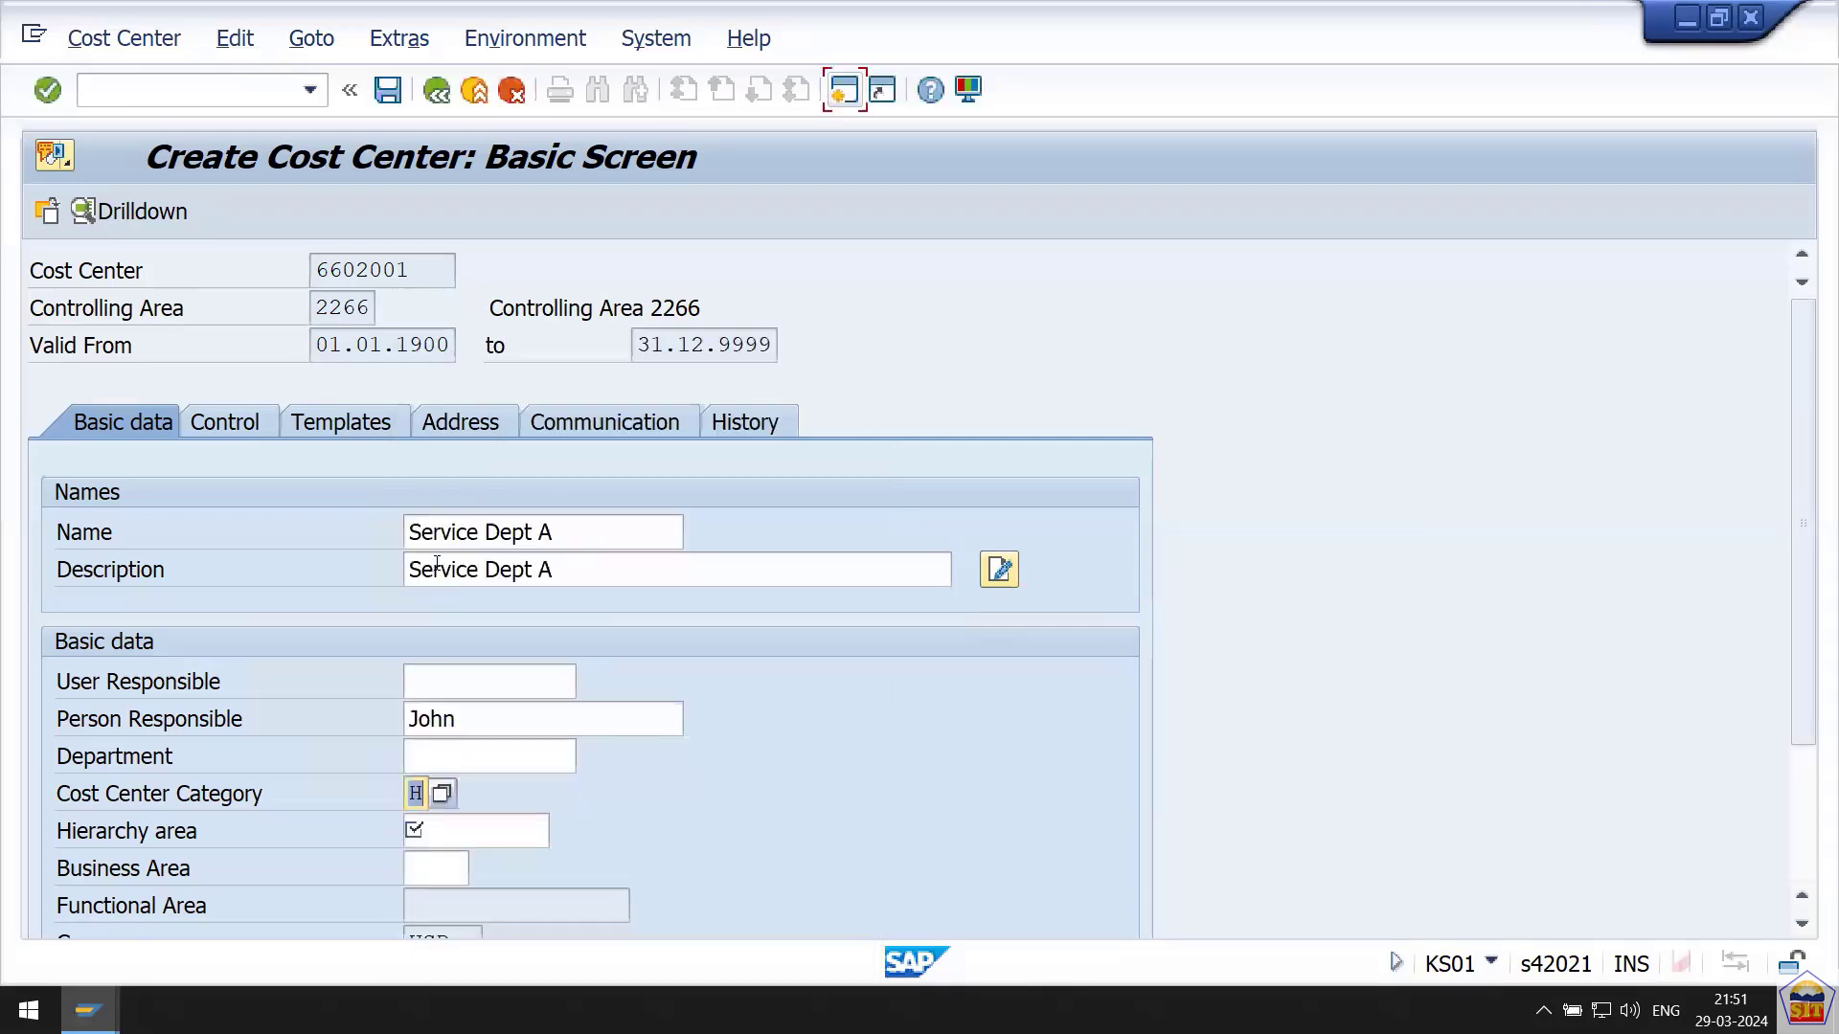
click(462, 825)
click(461, 825)
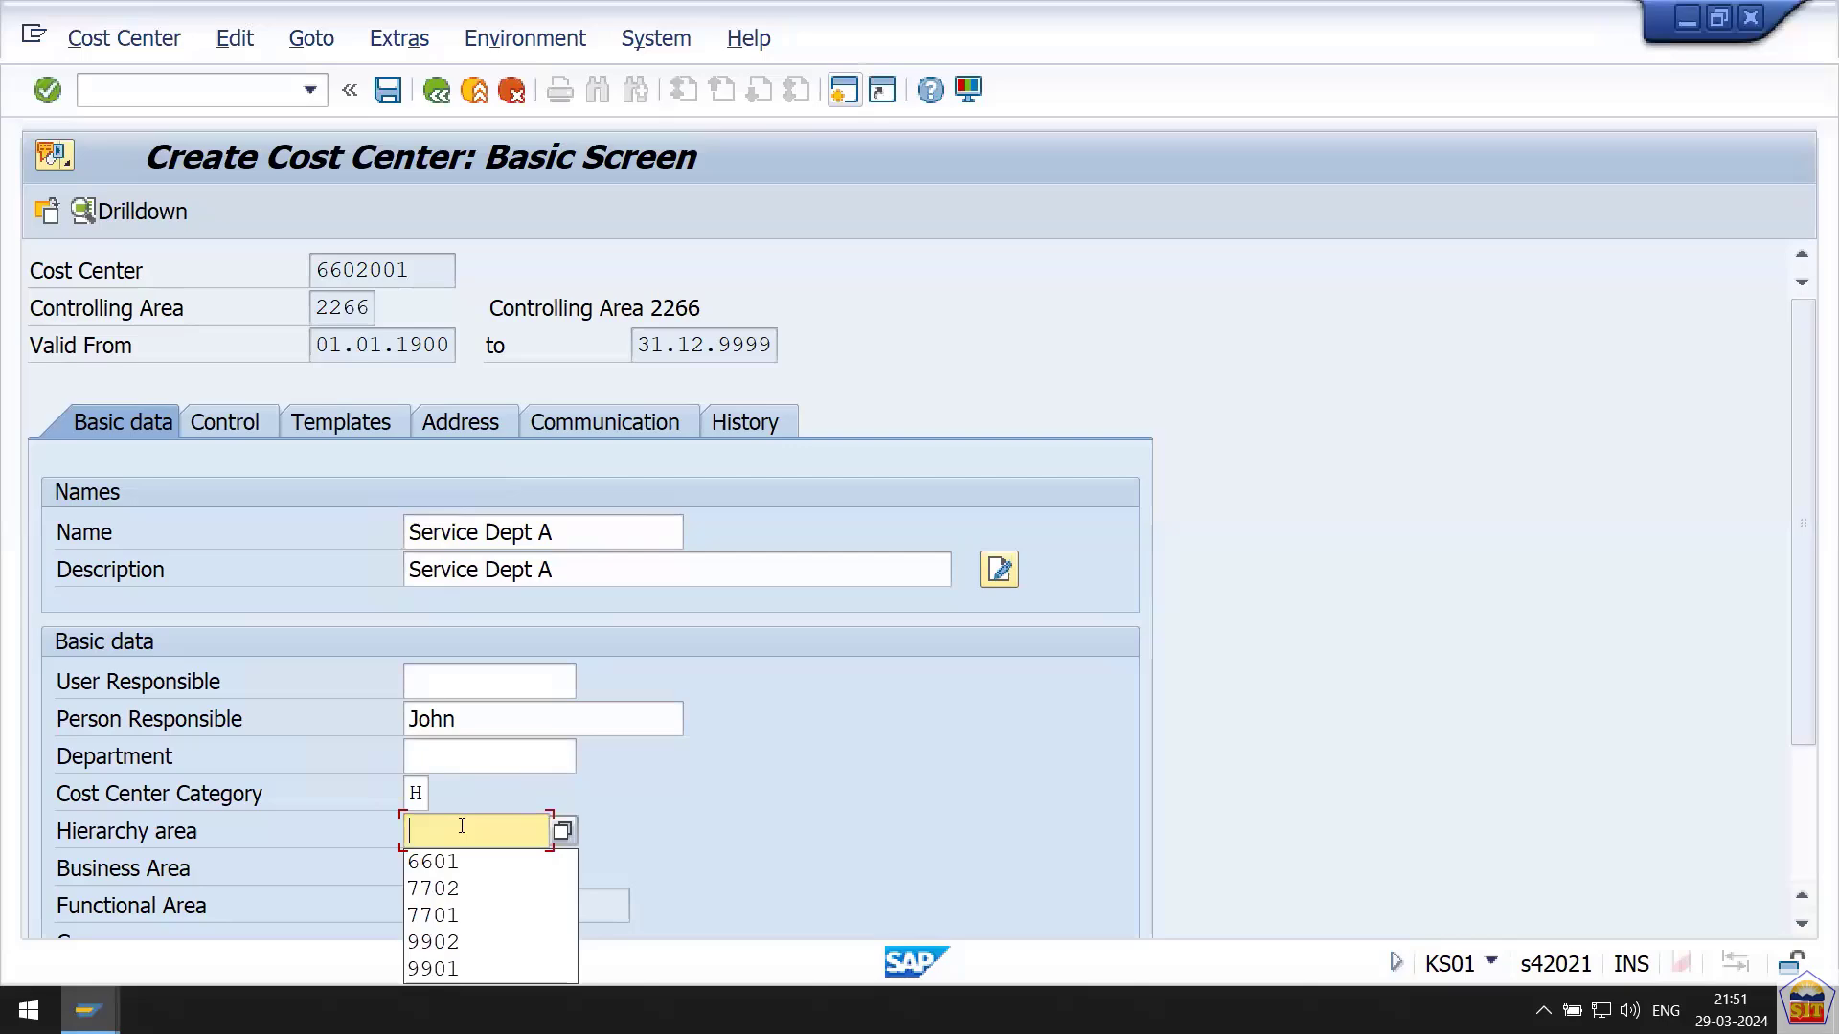
click(561, 833)
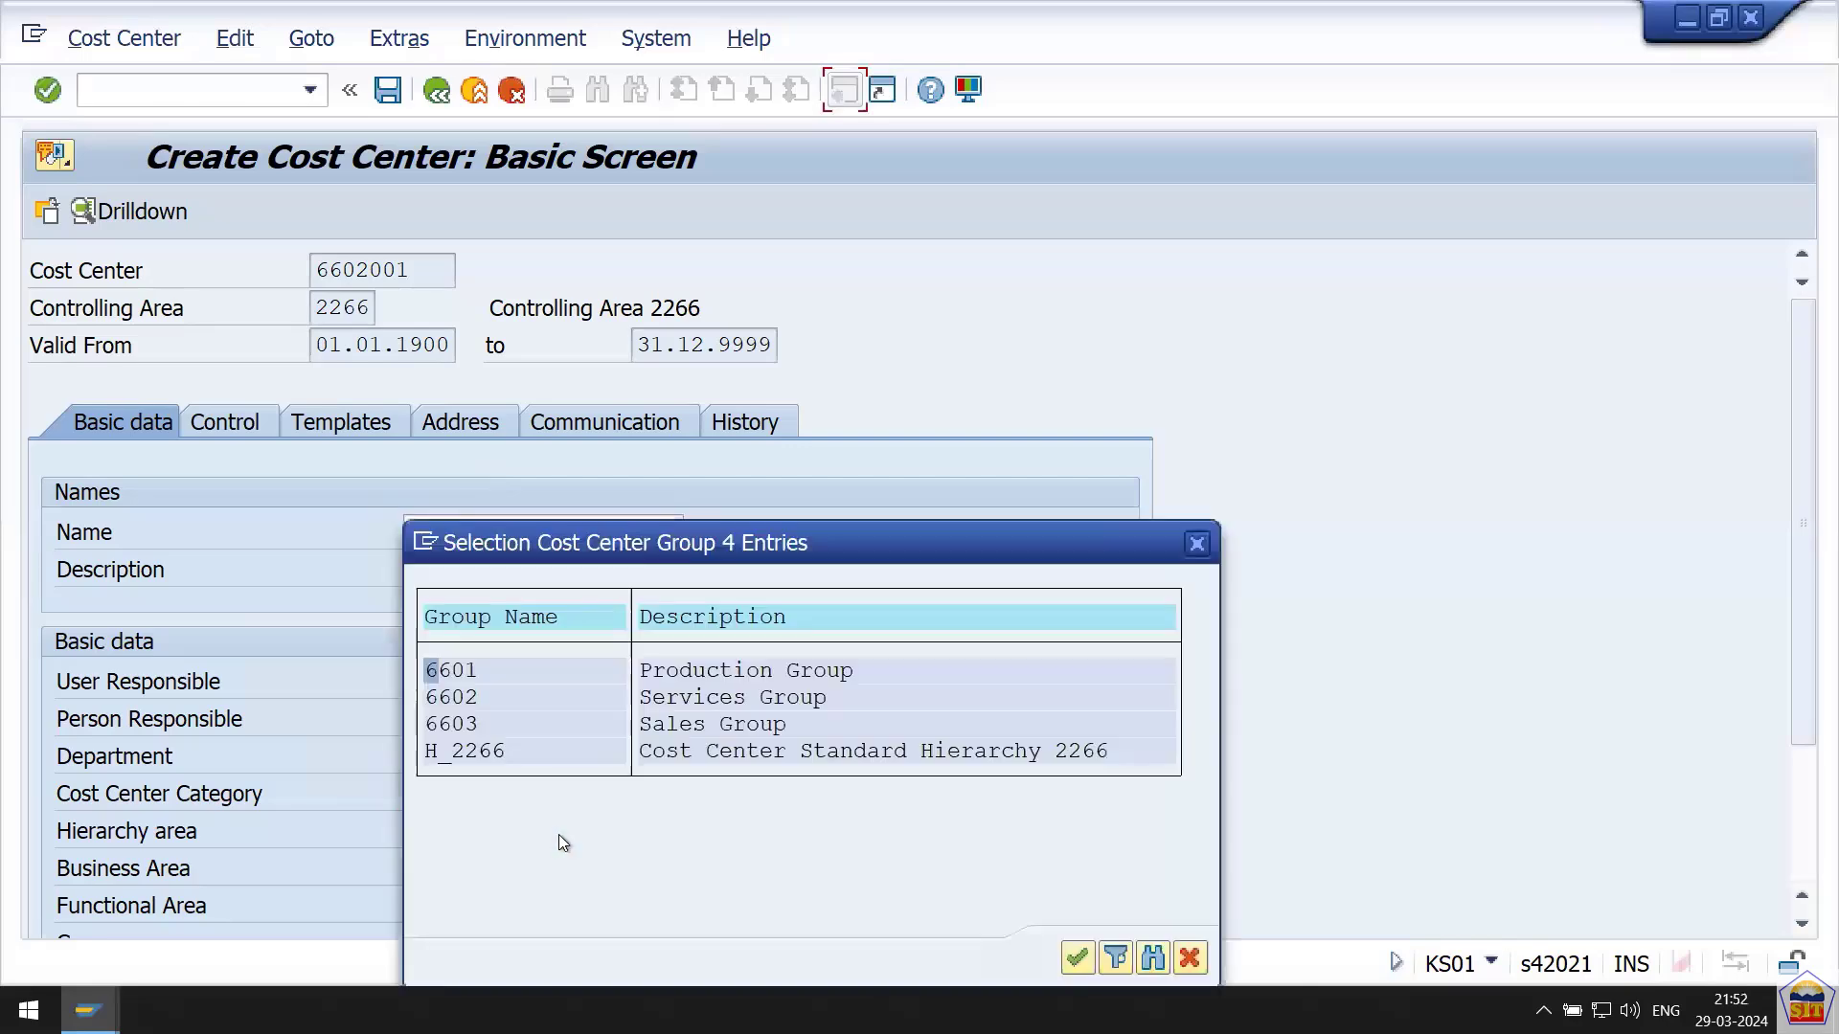
click(454, 701)
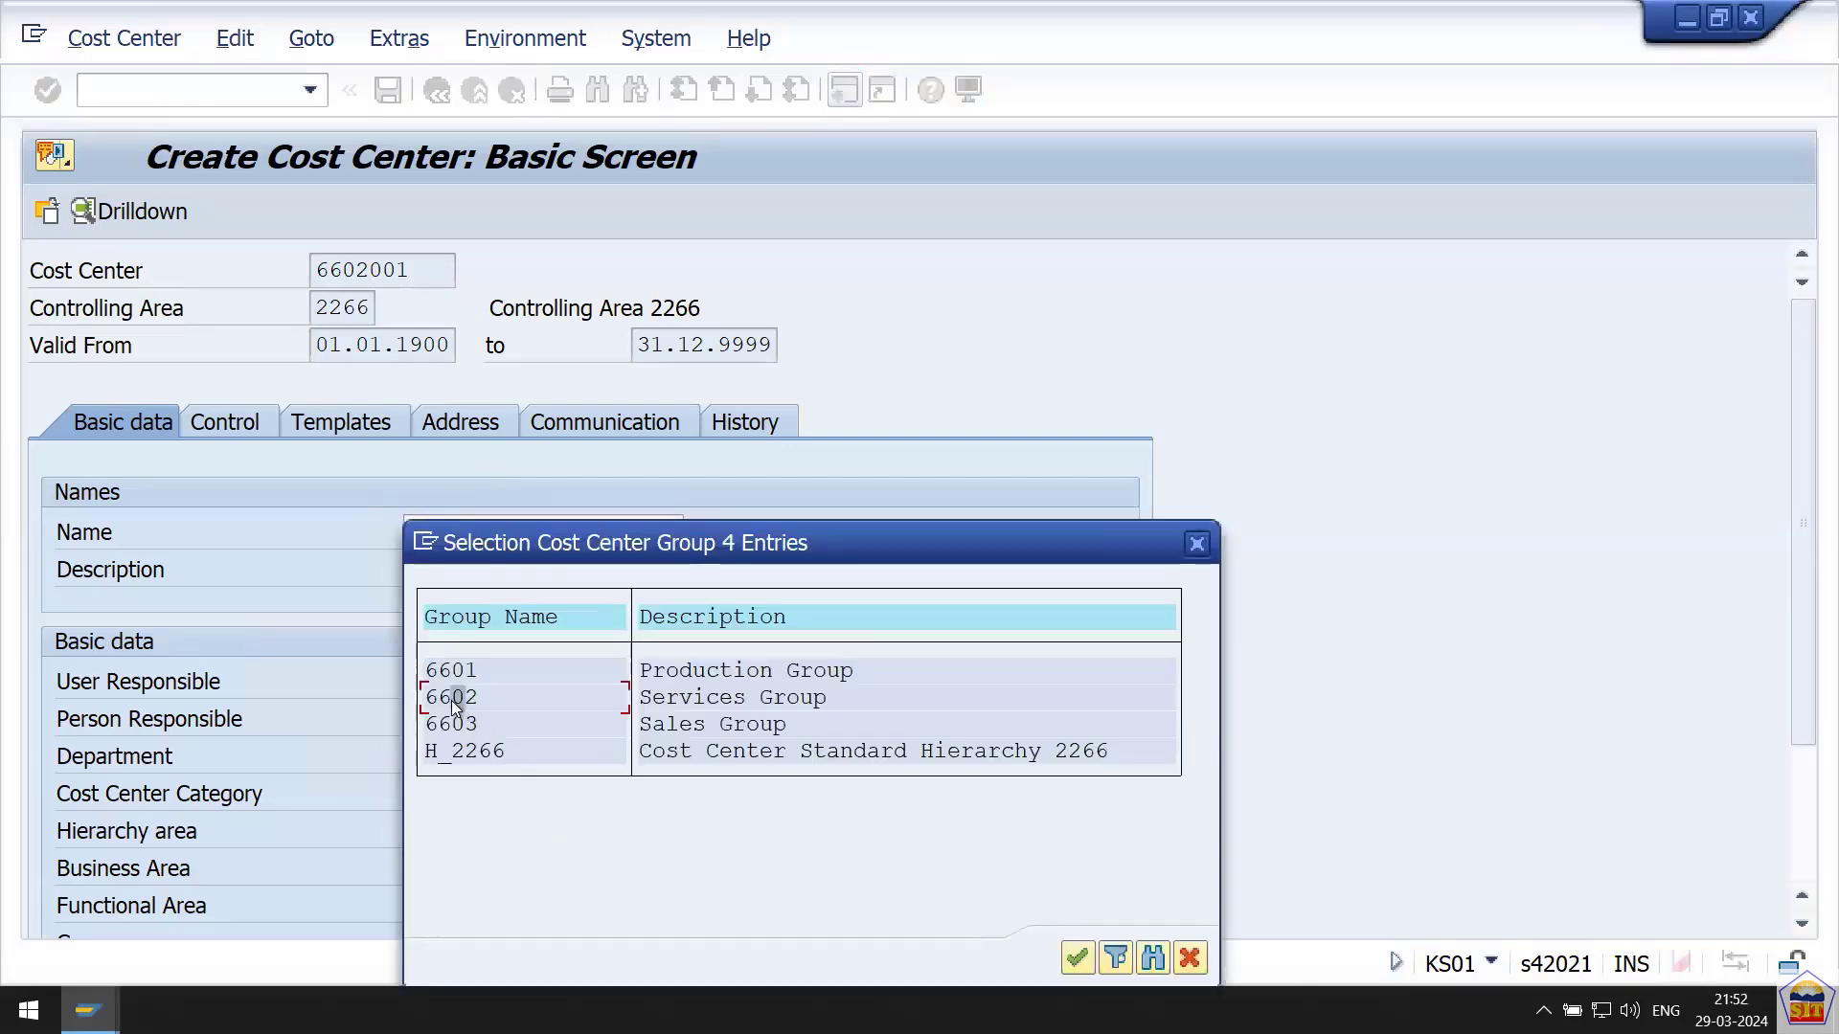
double_click(451, 699)
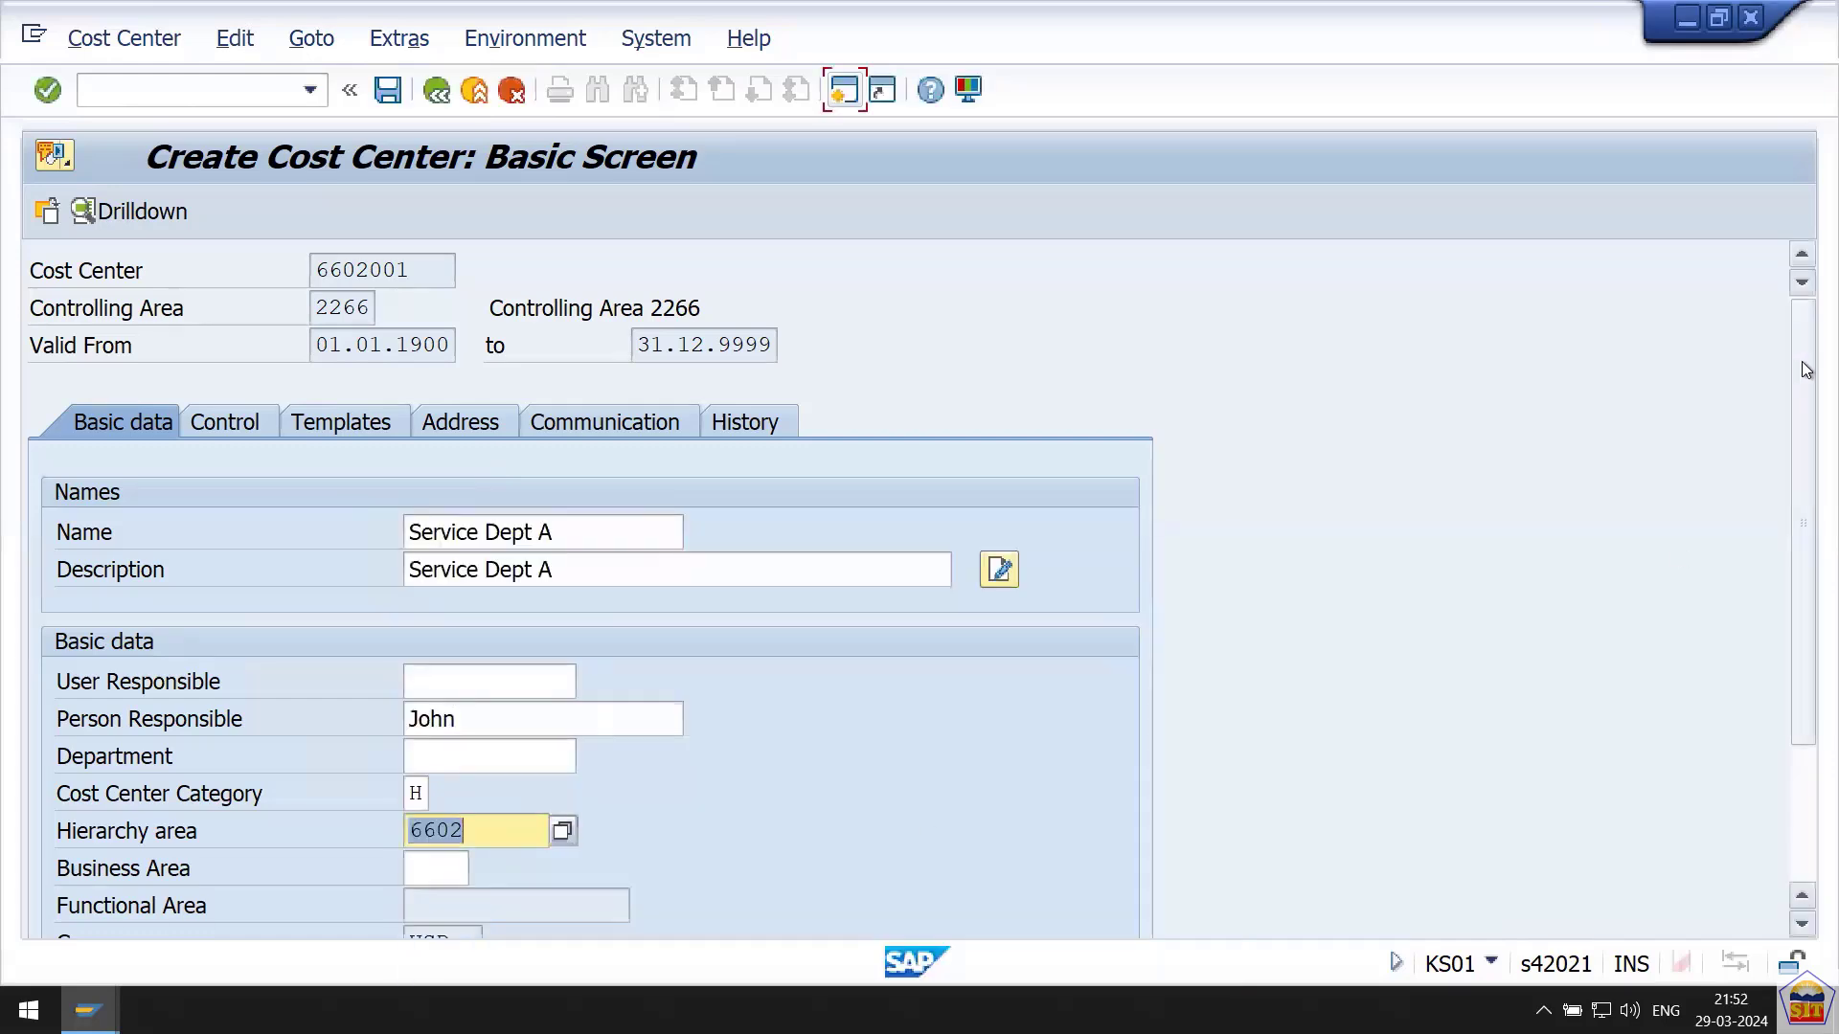
Assign profit center 226602 from controlling area 2266 to cost center 6602001 and save it.
drag(1806, 345, 1806, 477)
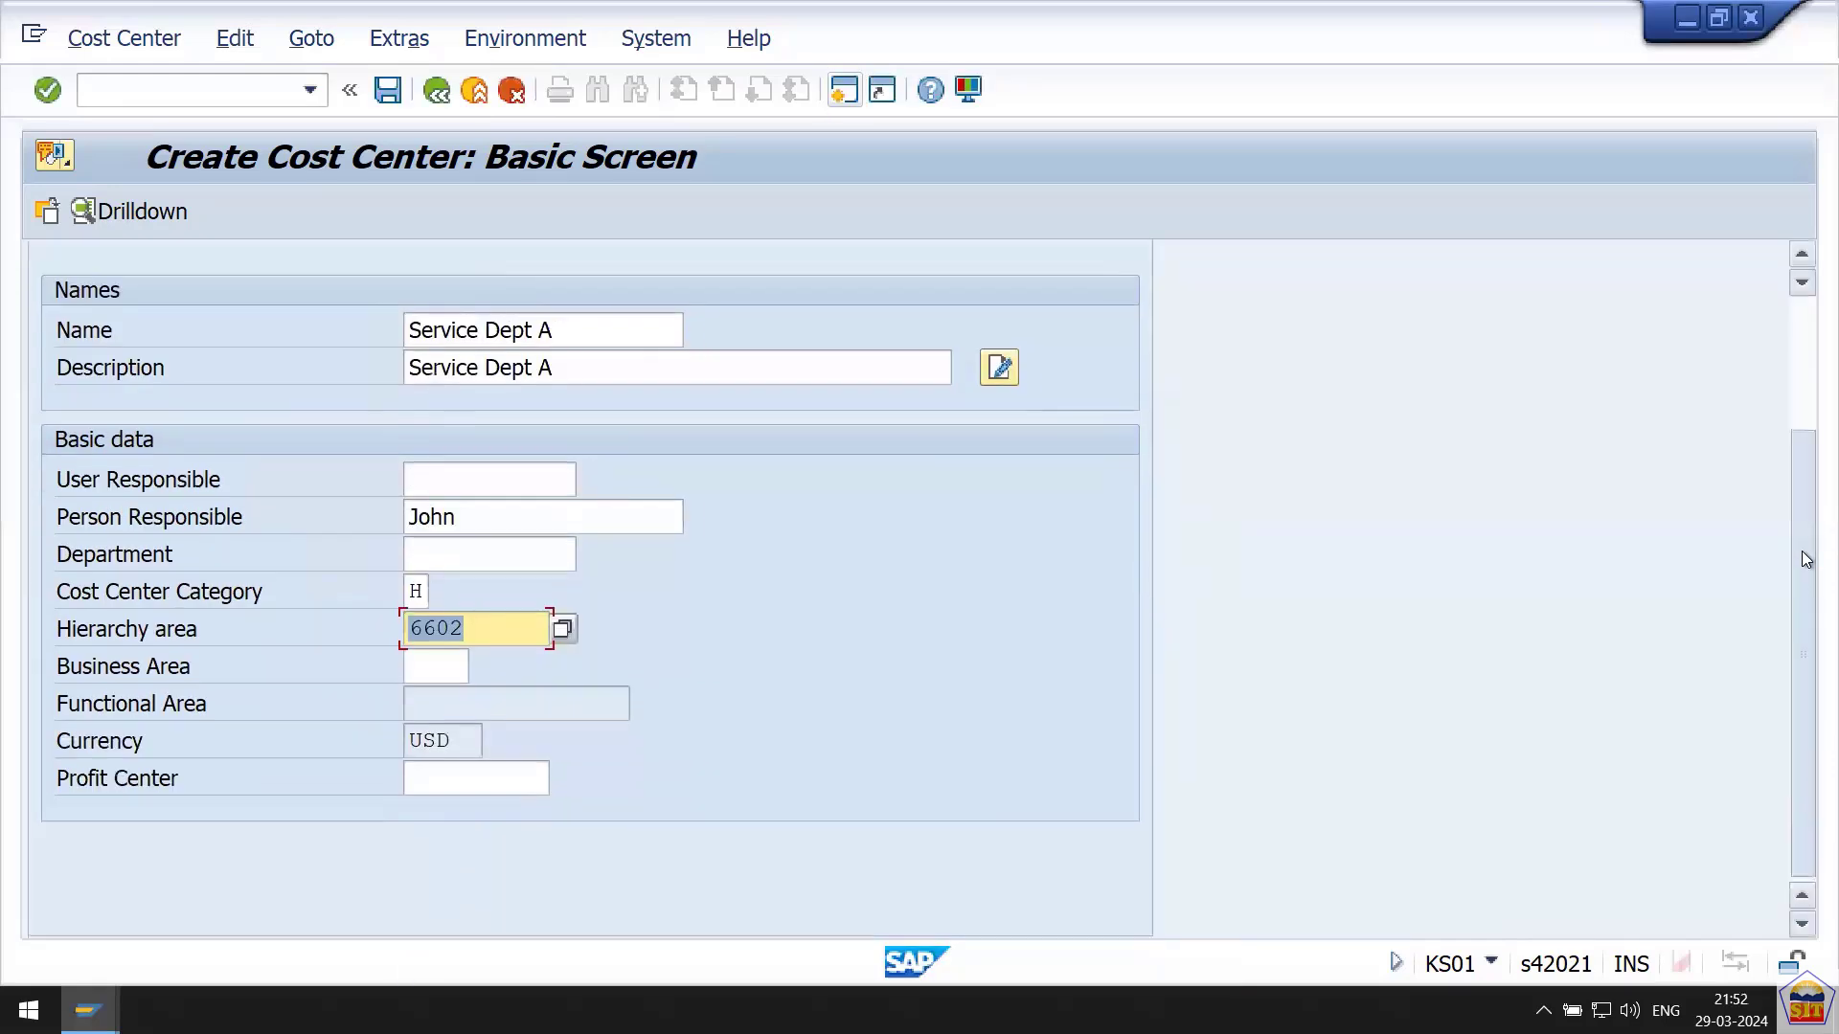
click(450, 785)
click(450, 781)
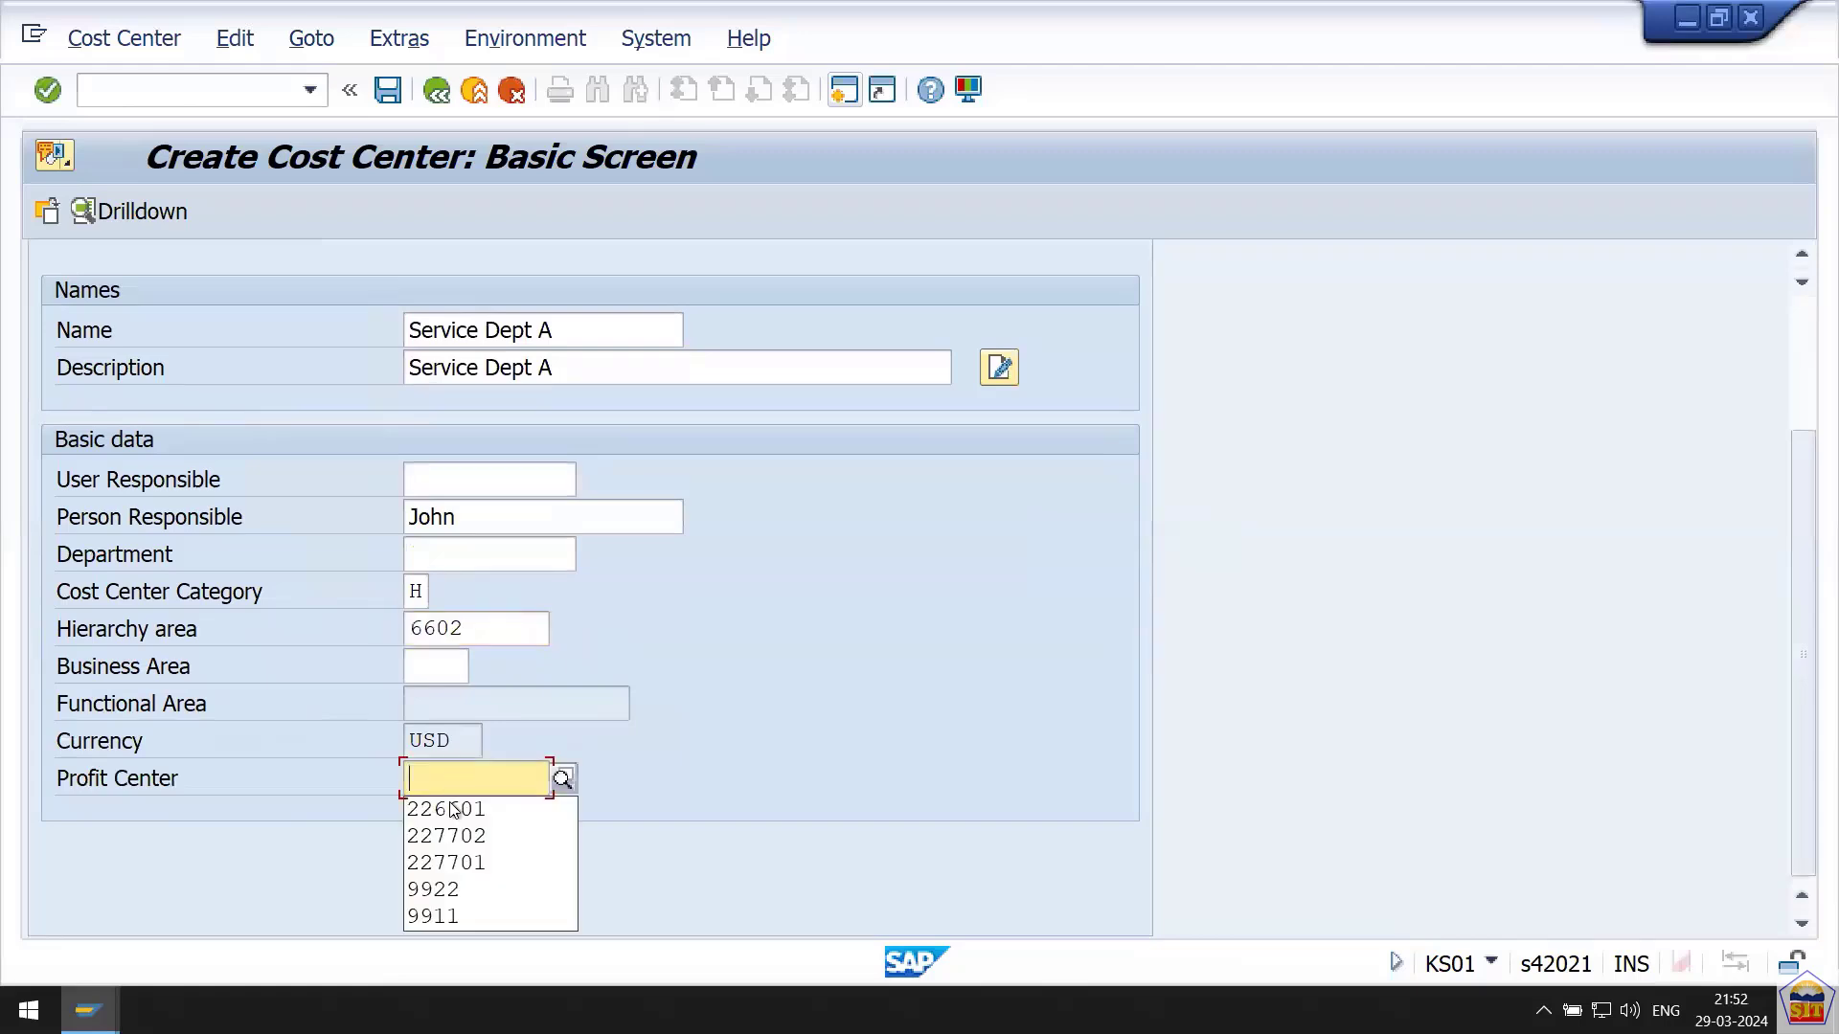
click(560, 780)
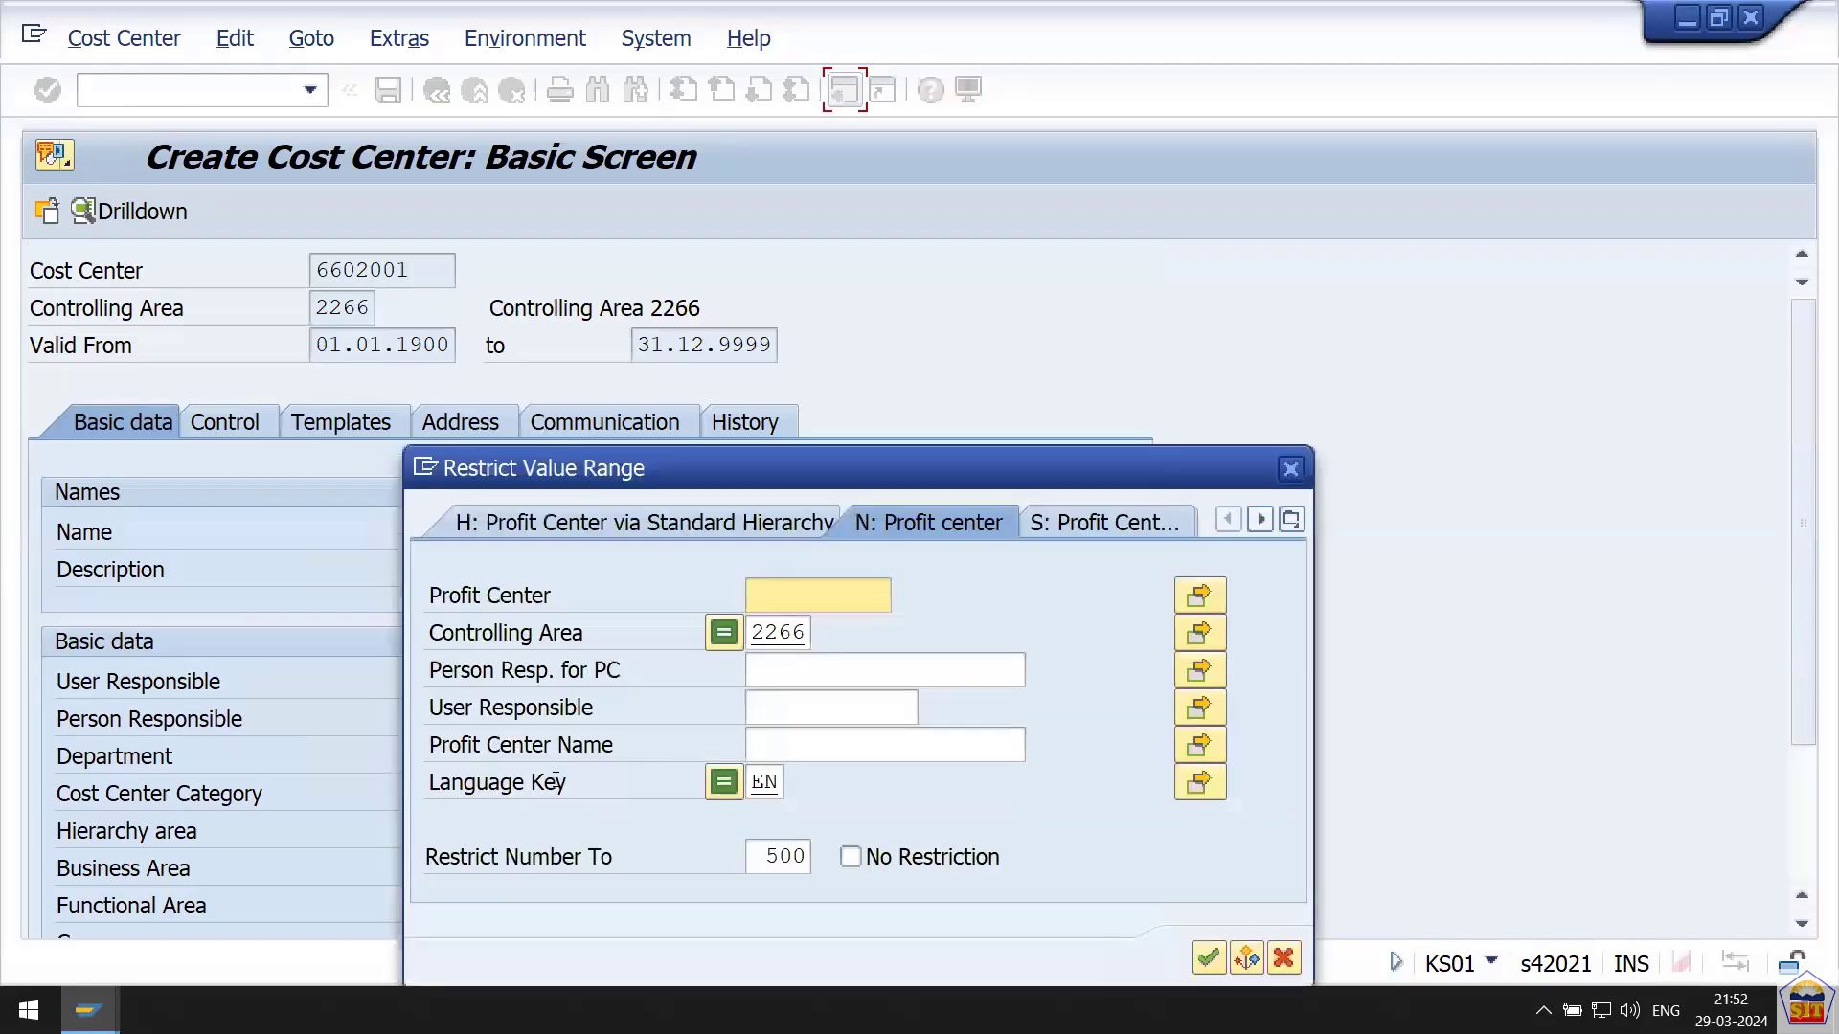
key(Return)
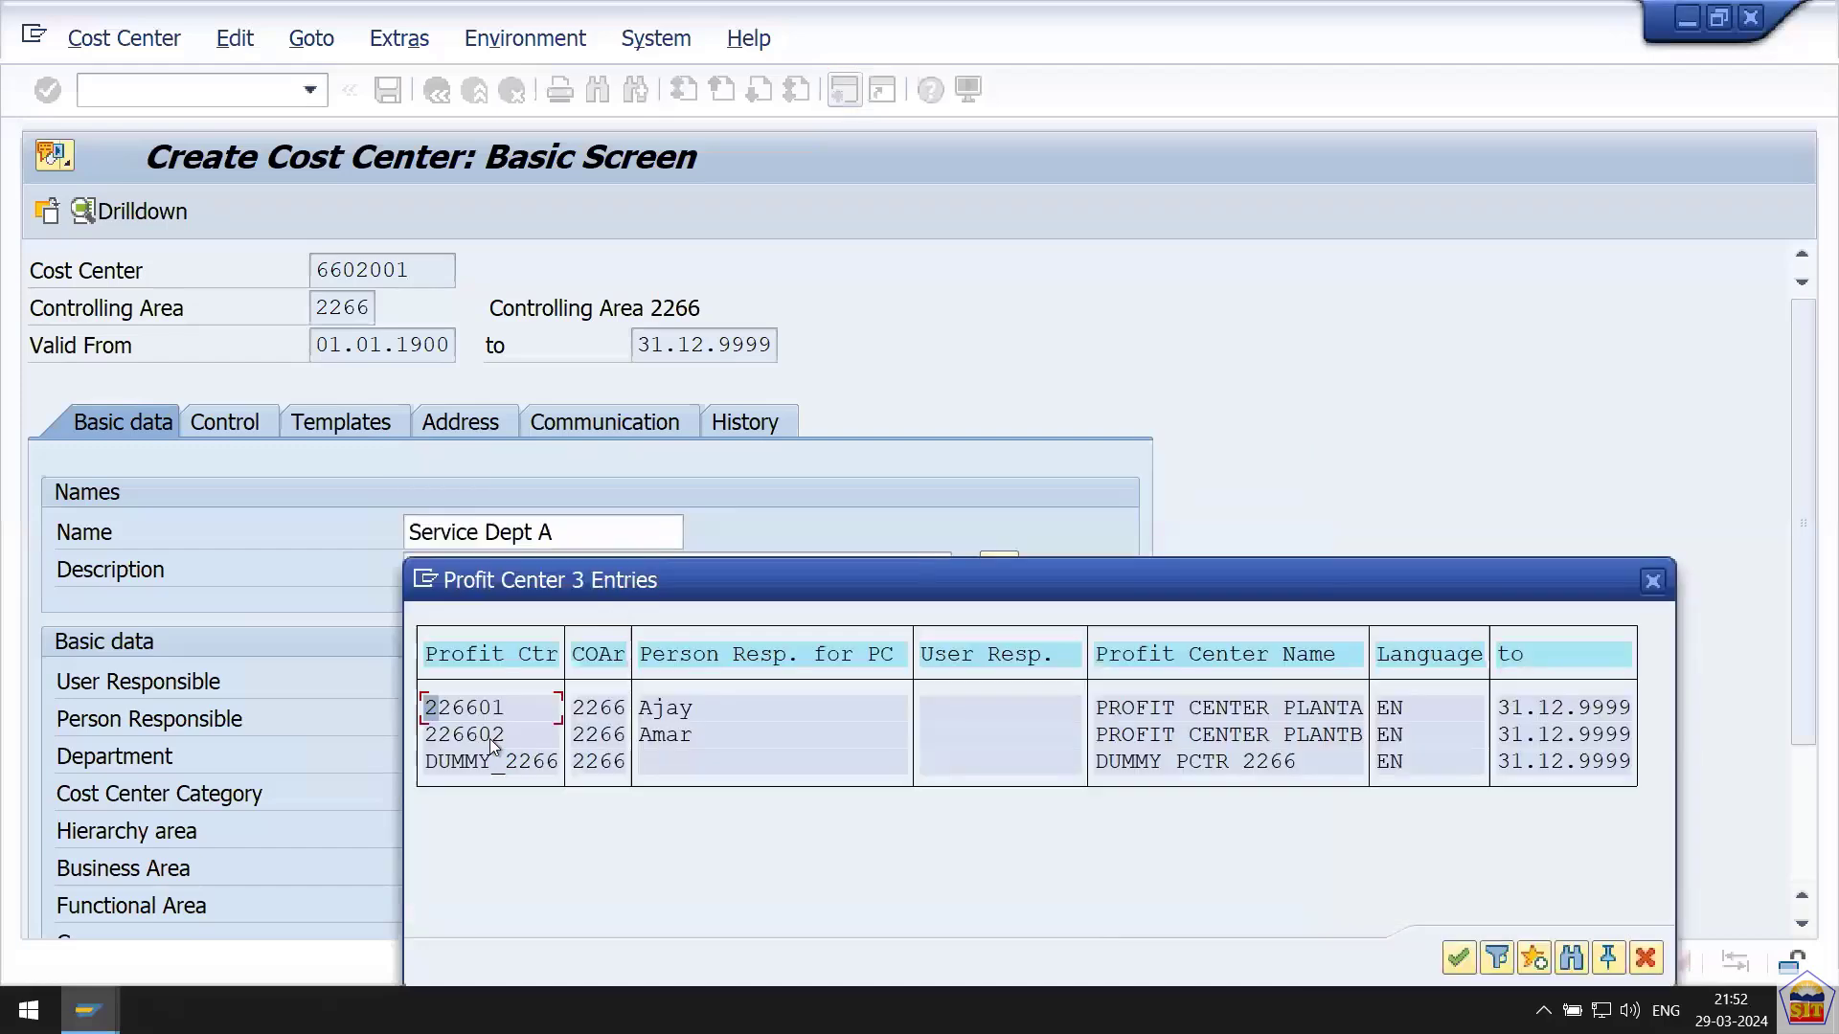
click(481, 735)
double_click(480, 737)
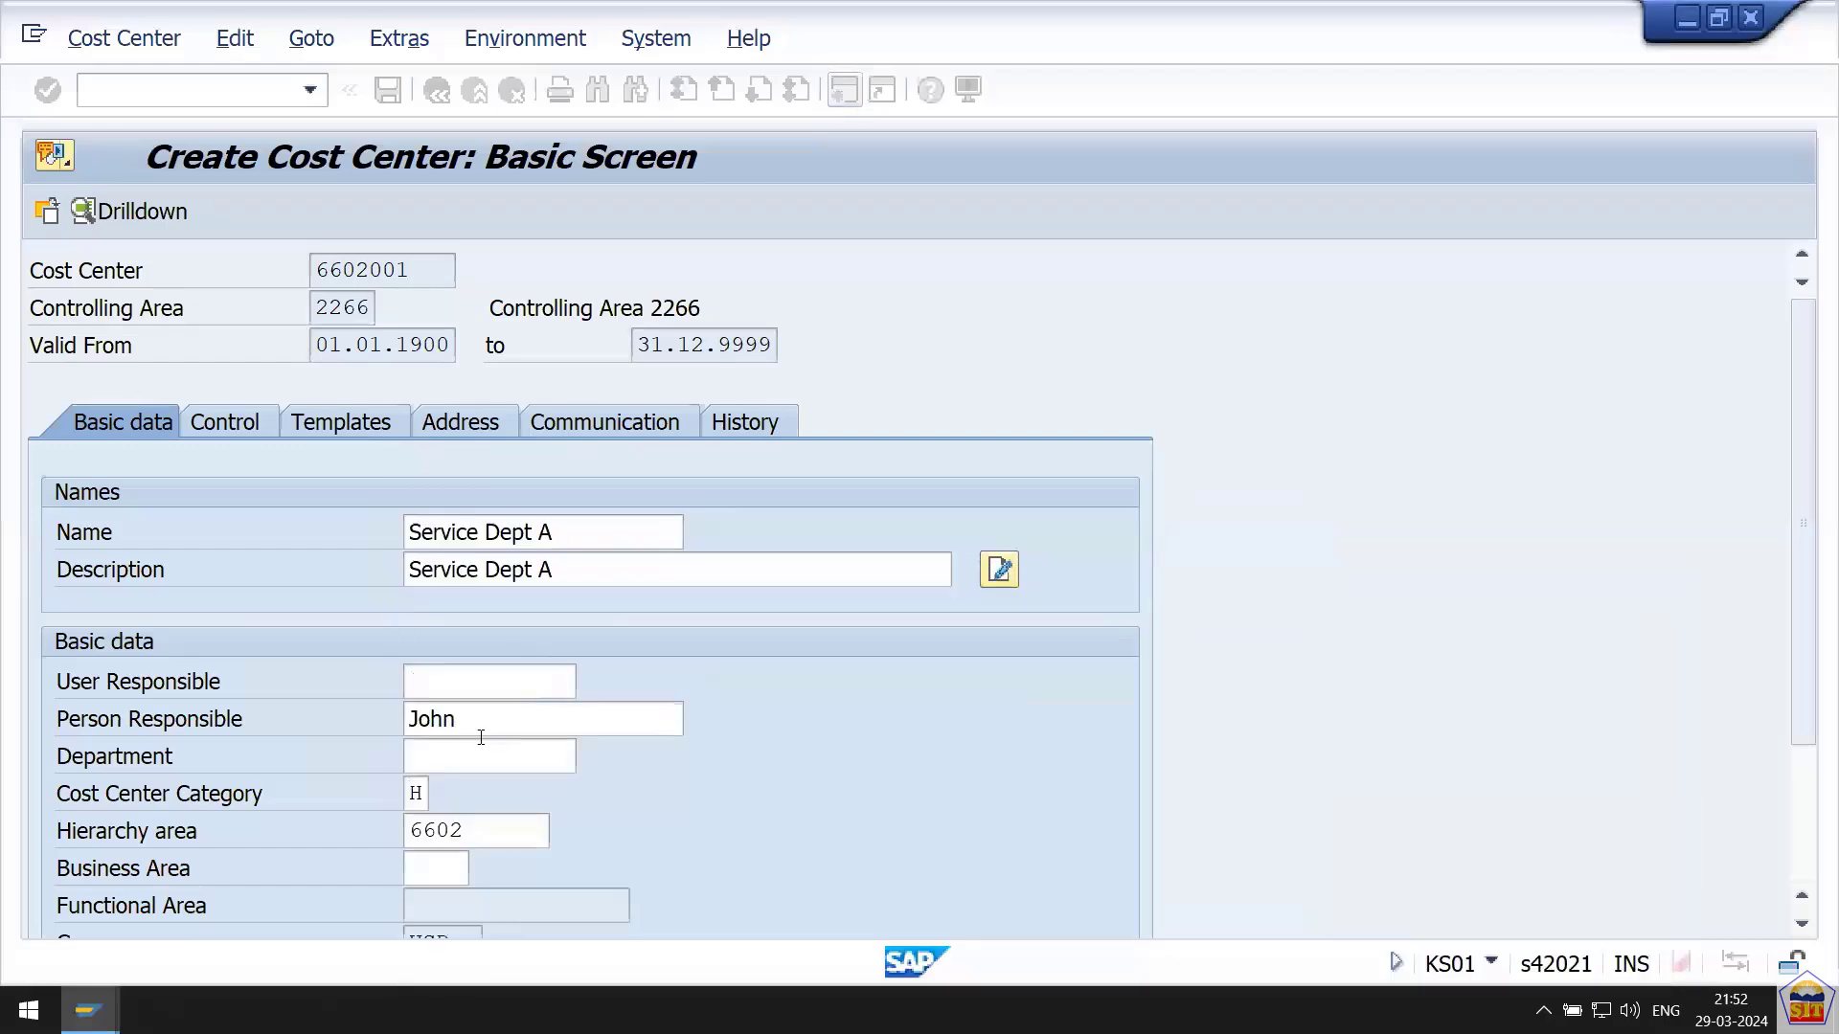
key(ctrl+s)
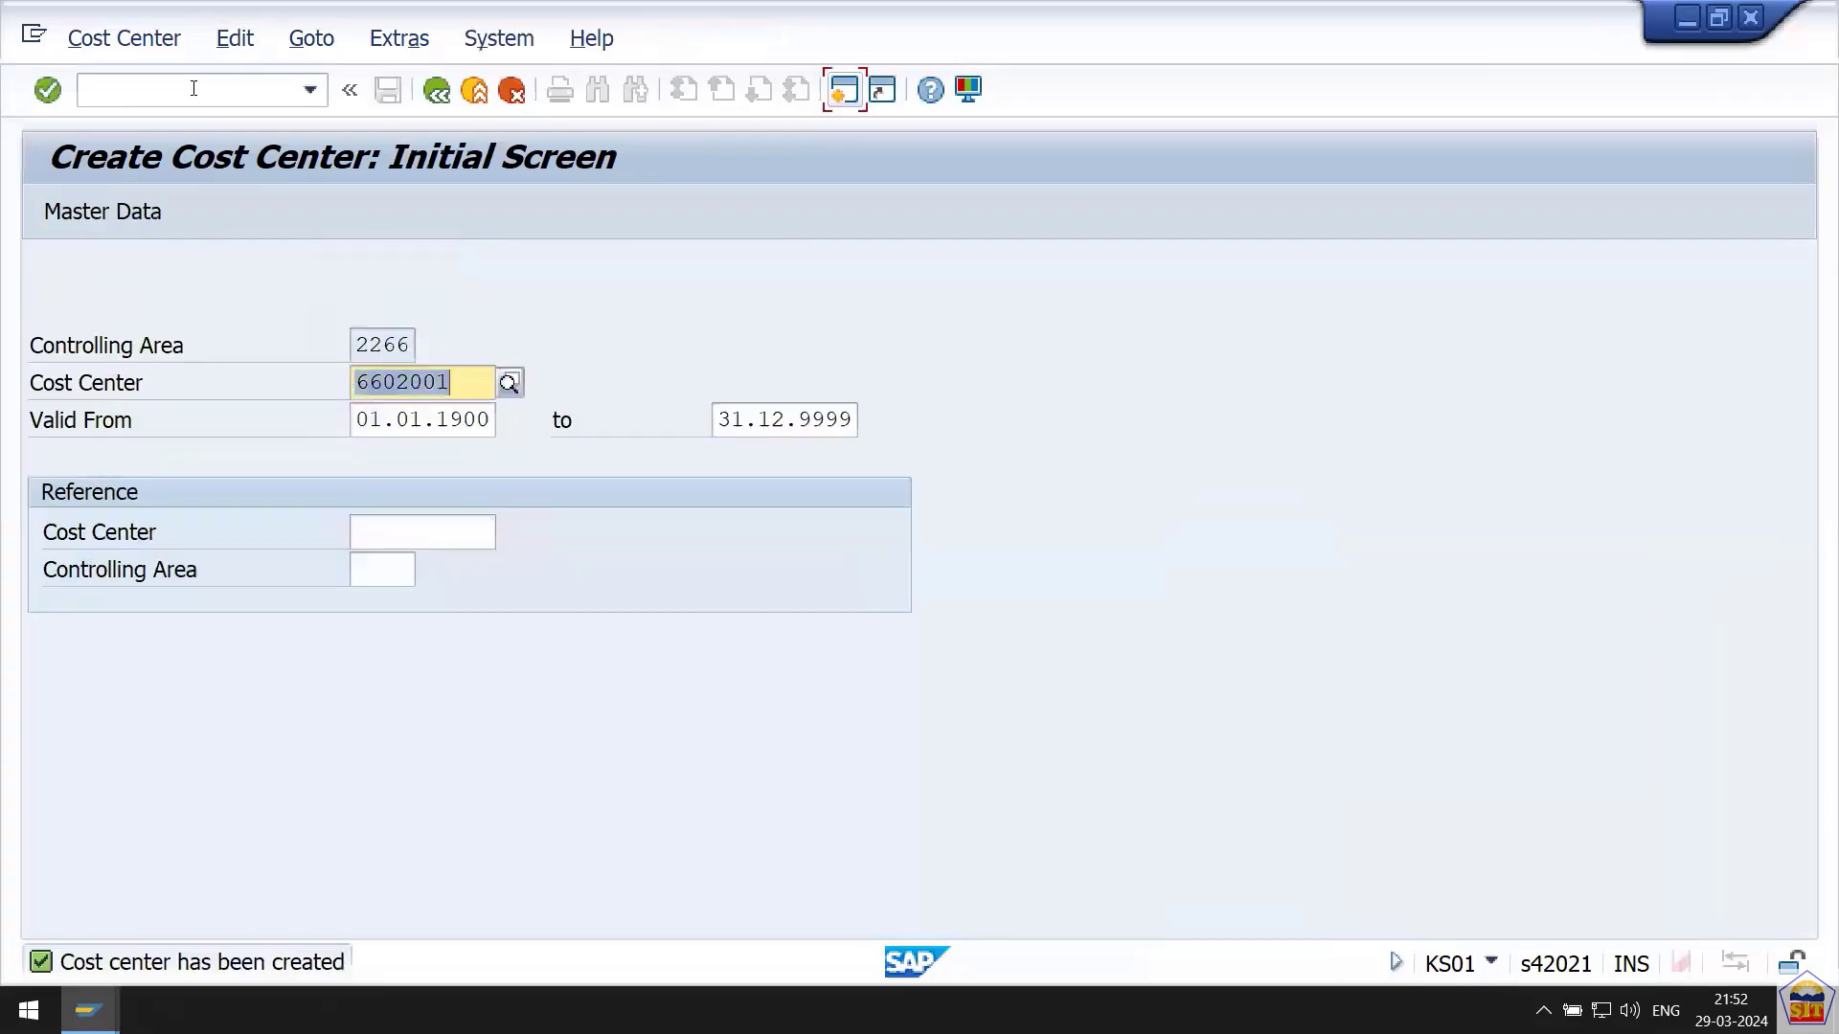
Open the Change Profit Center transaction with the code /nke52.
click(196, 84)
text(/nke)
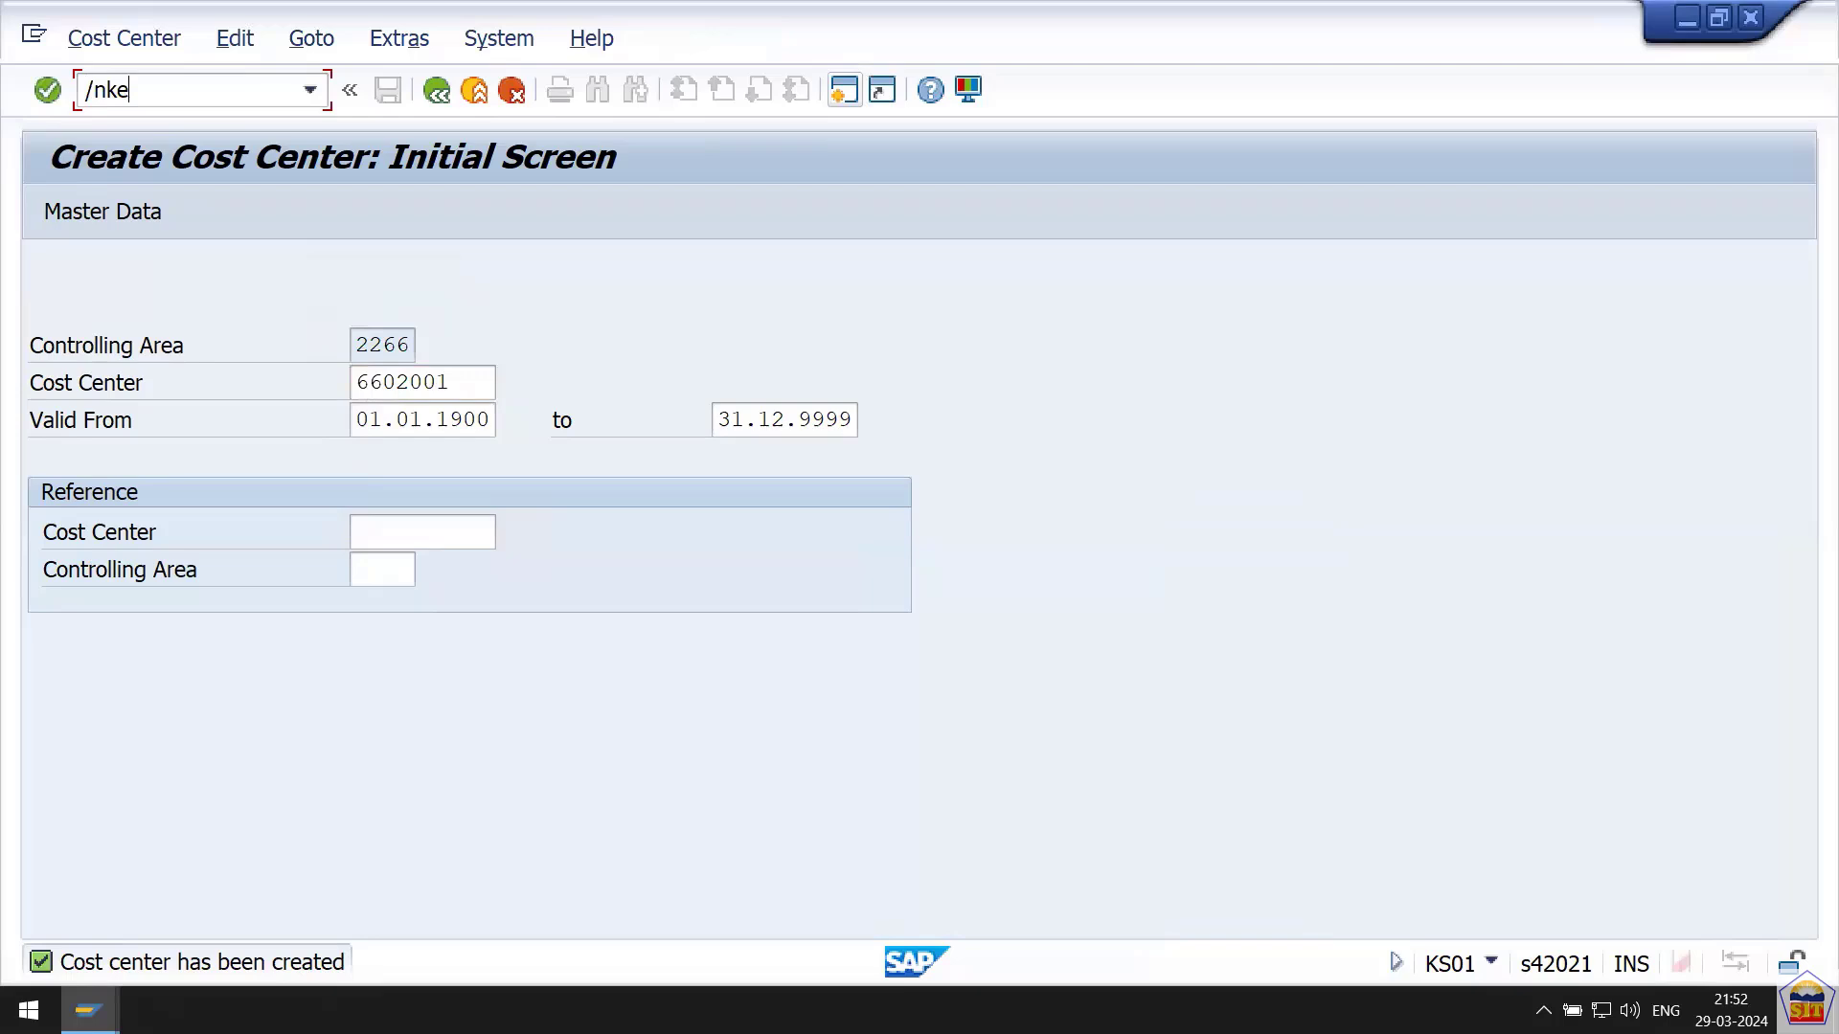
text(52)
key(Return)
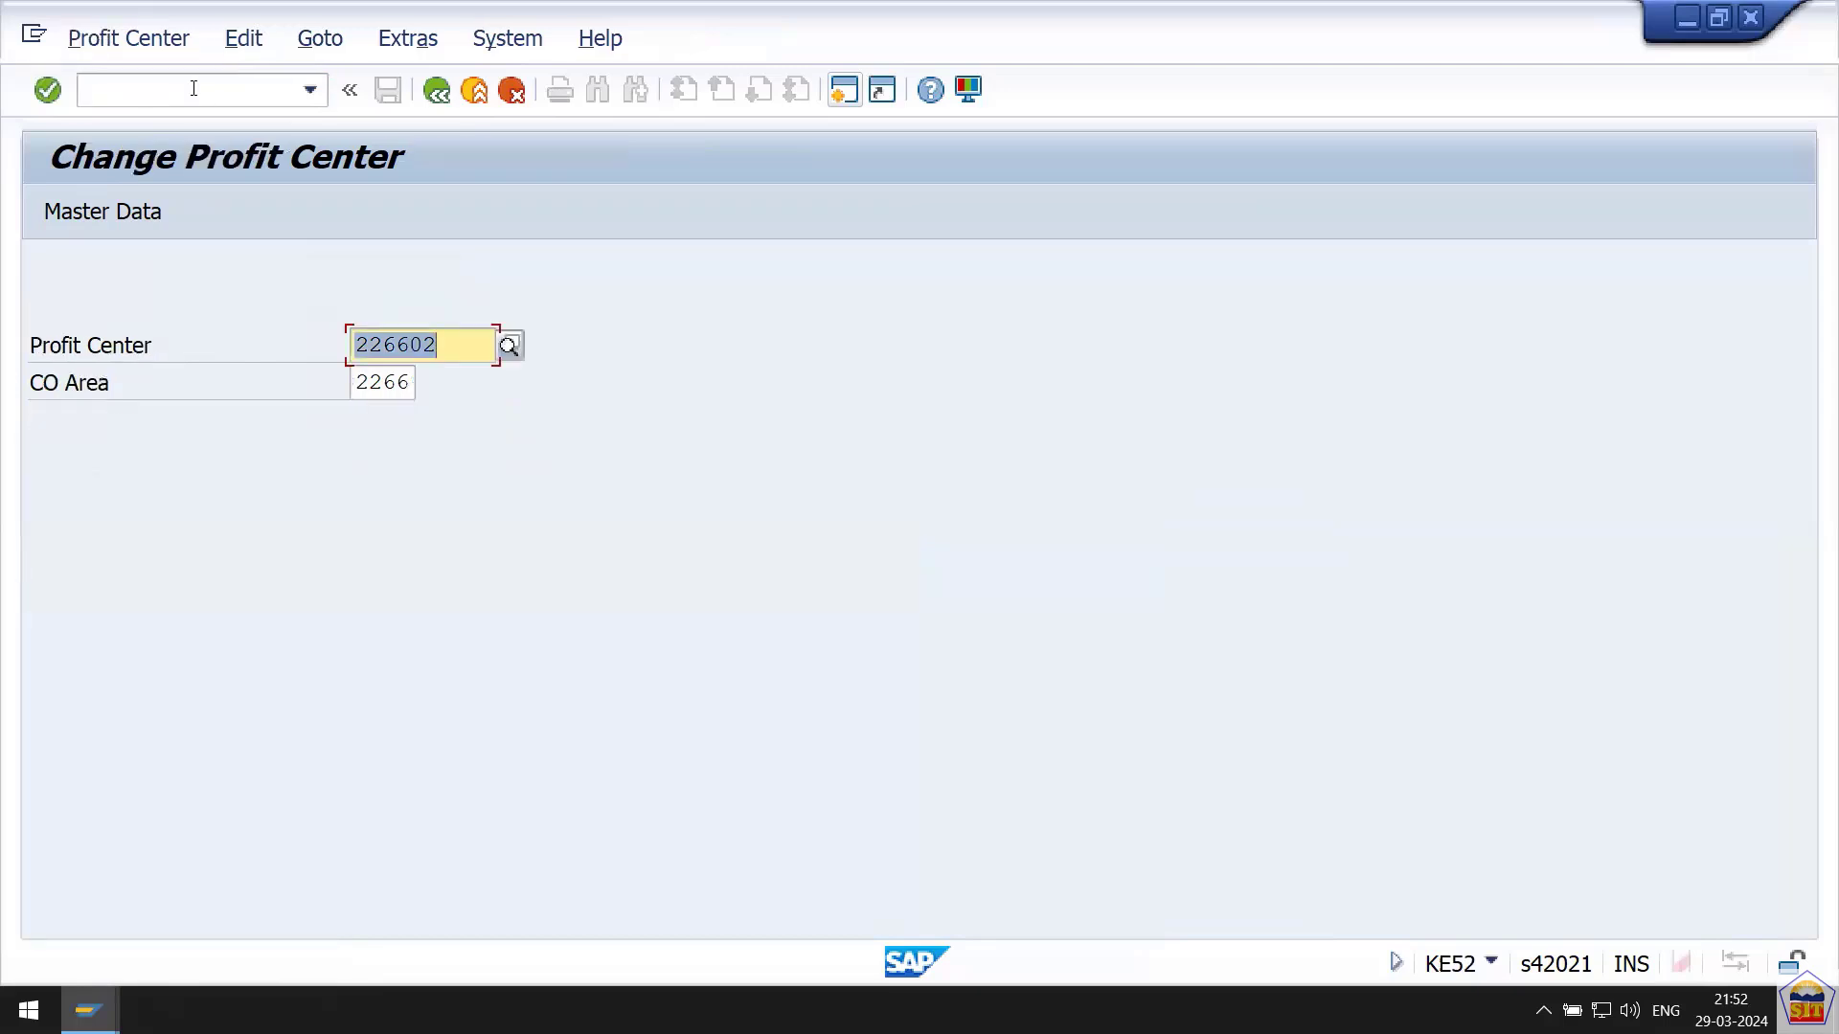
Open profit center 226601 in controlling area 2266 for changing.
key(Right)
key(Right)
key(BackSpace)
key(BackSpace)
key(BackSpace)
key(BackSpace)
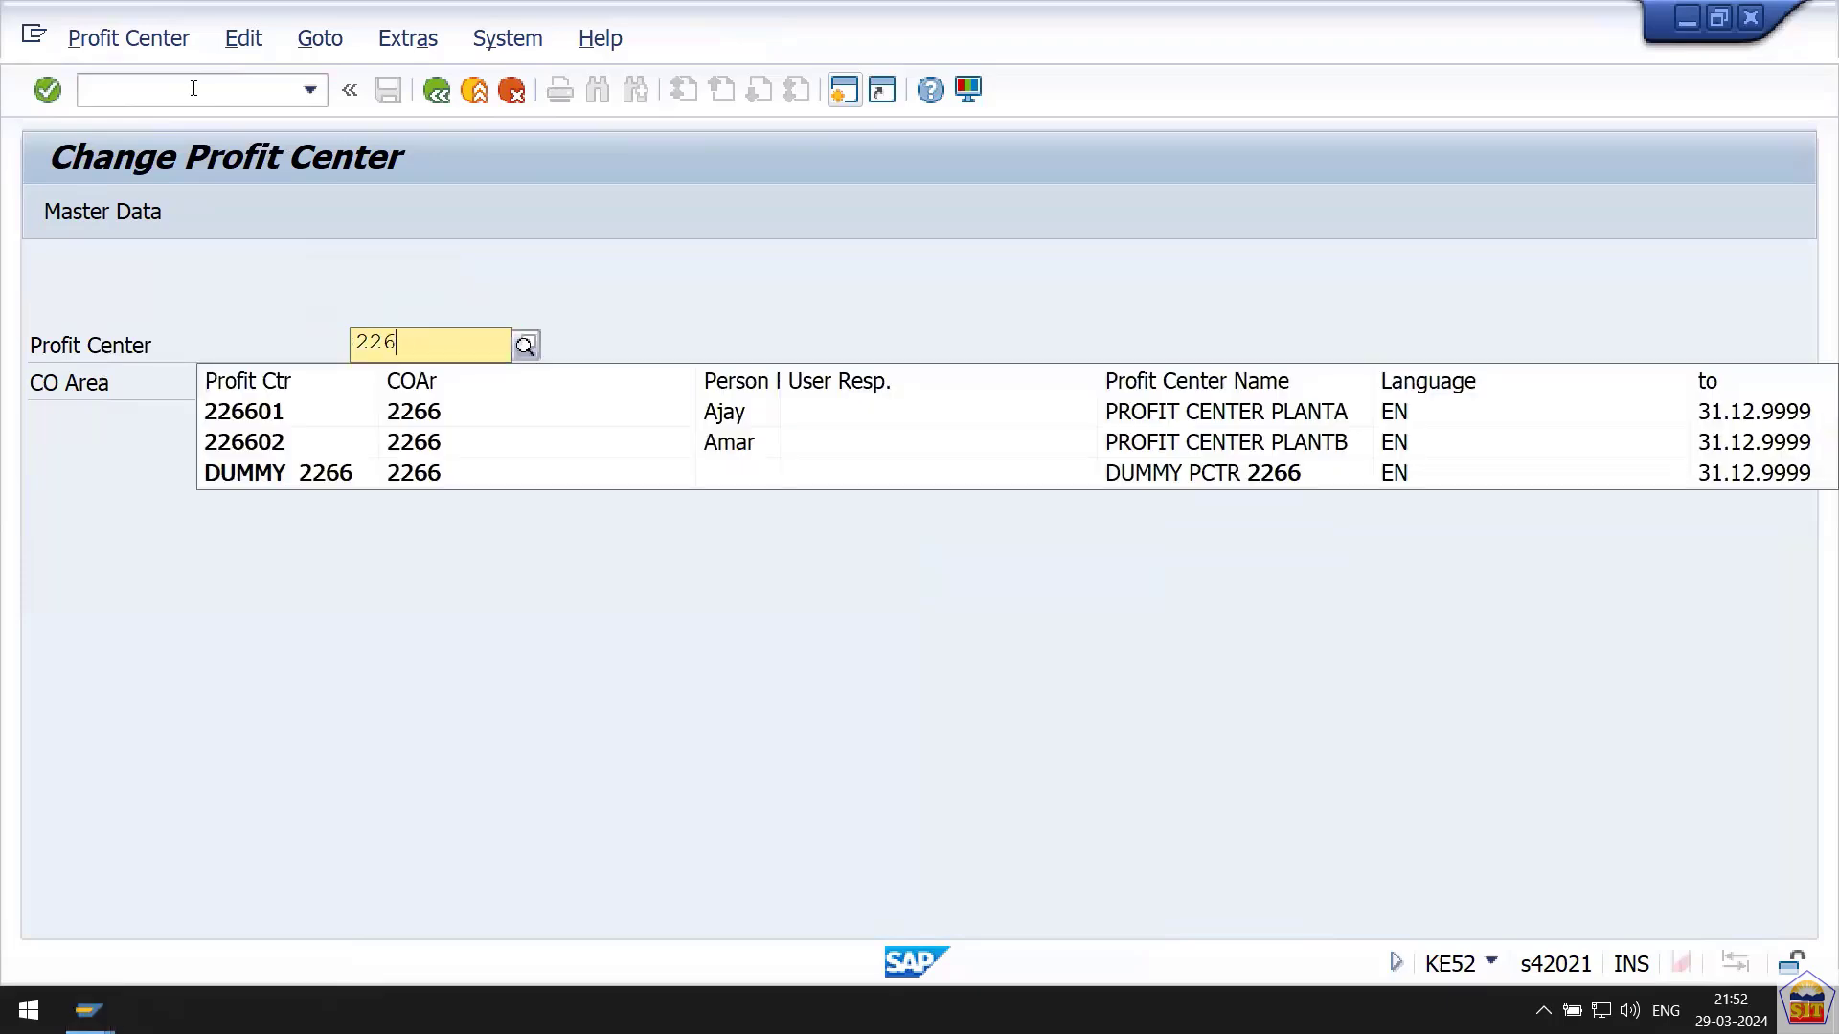
text(601)
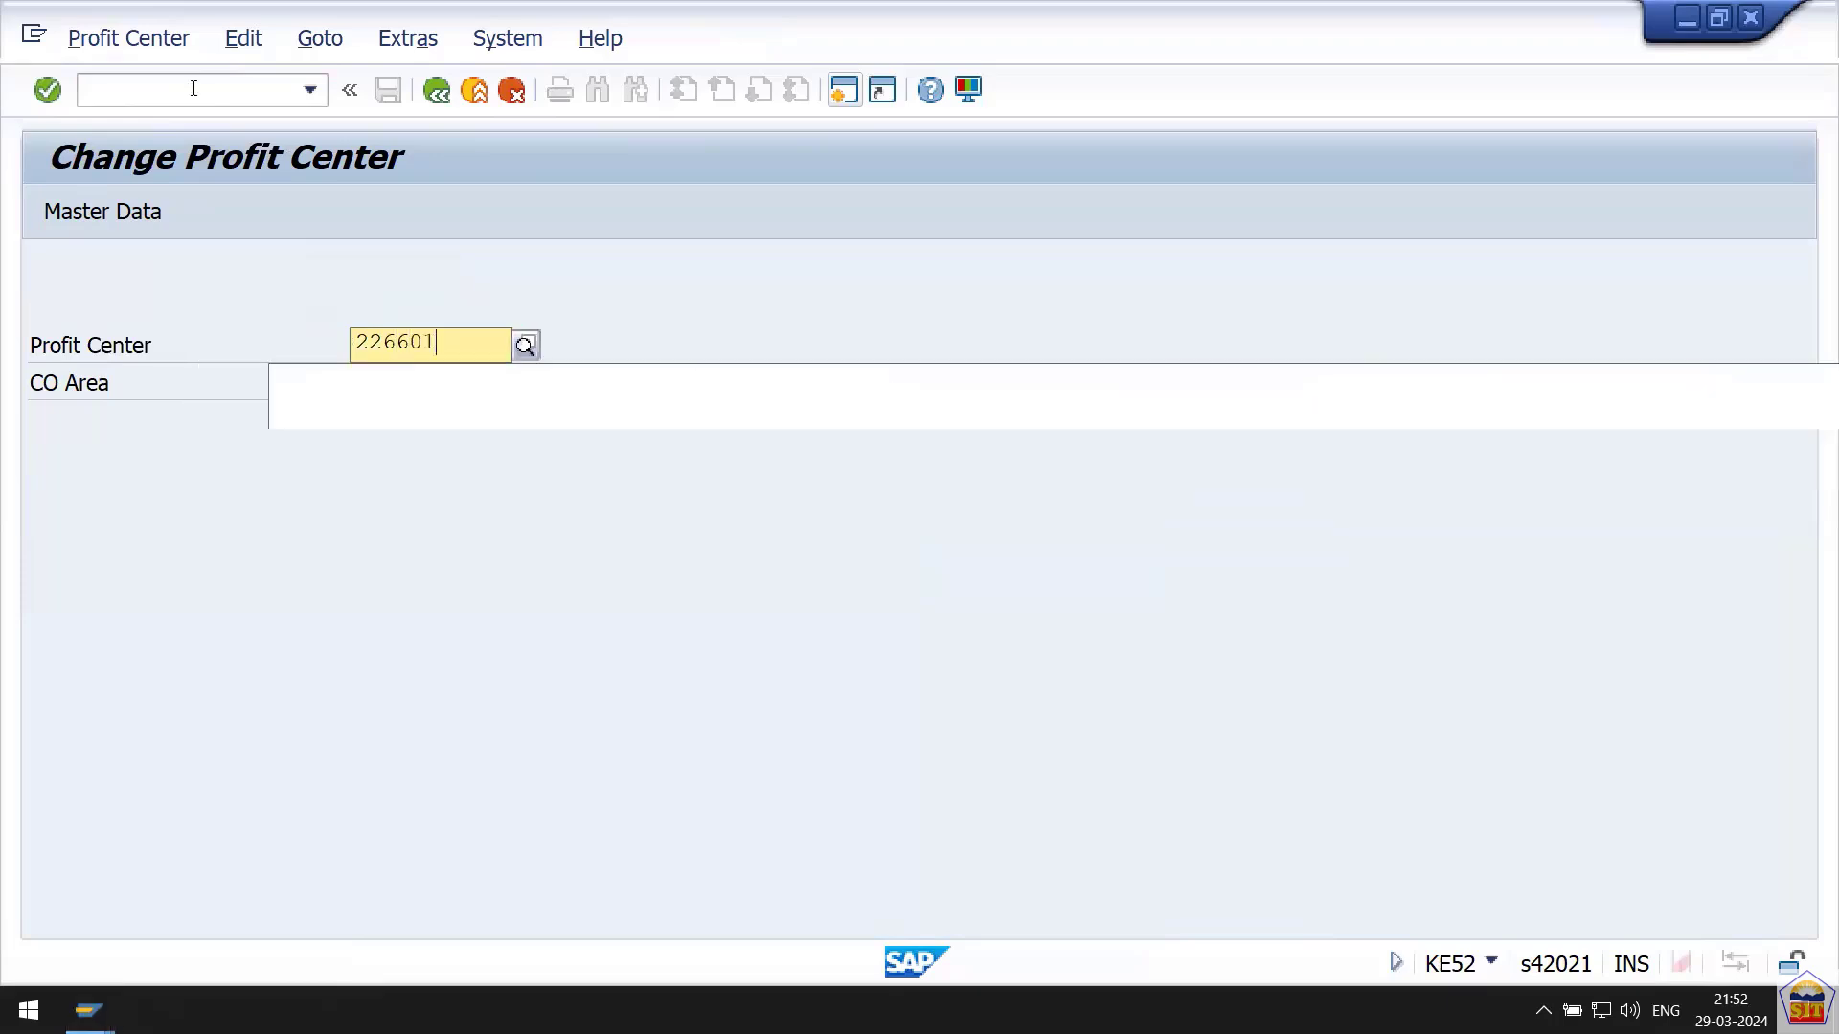
key(Down)
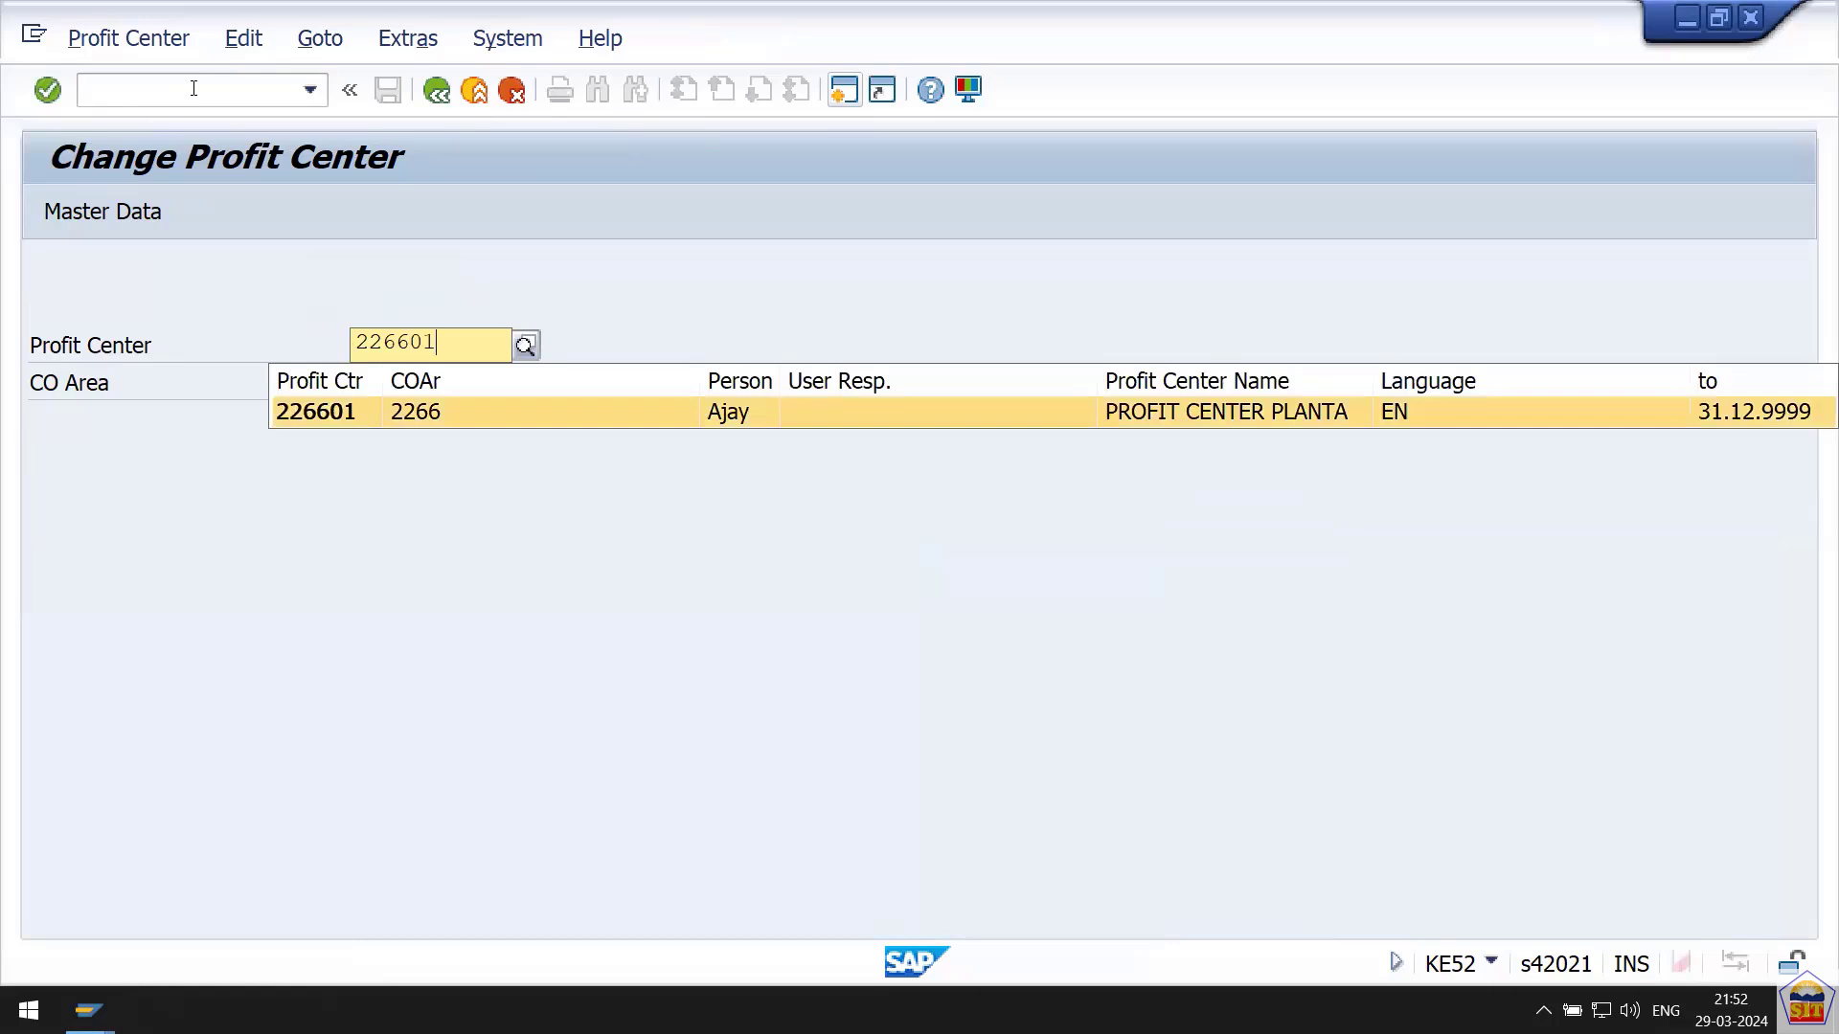
key(Return)
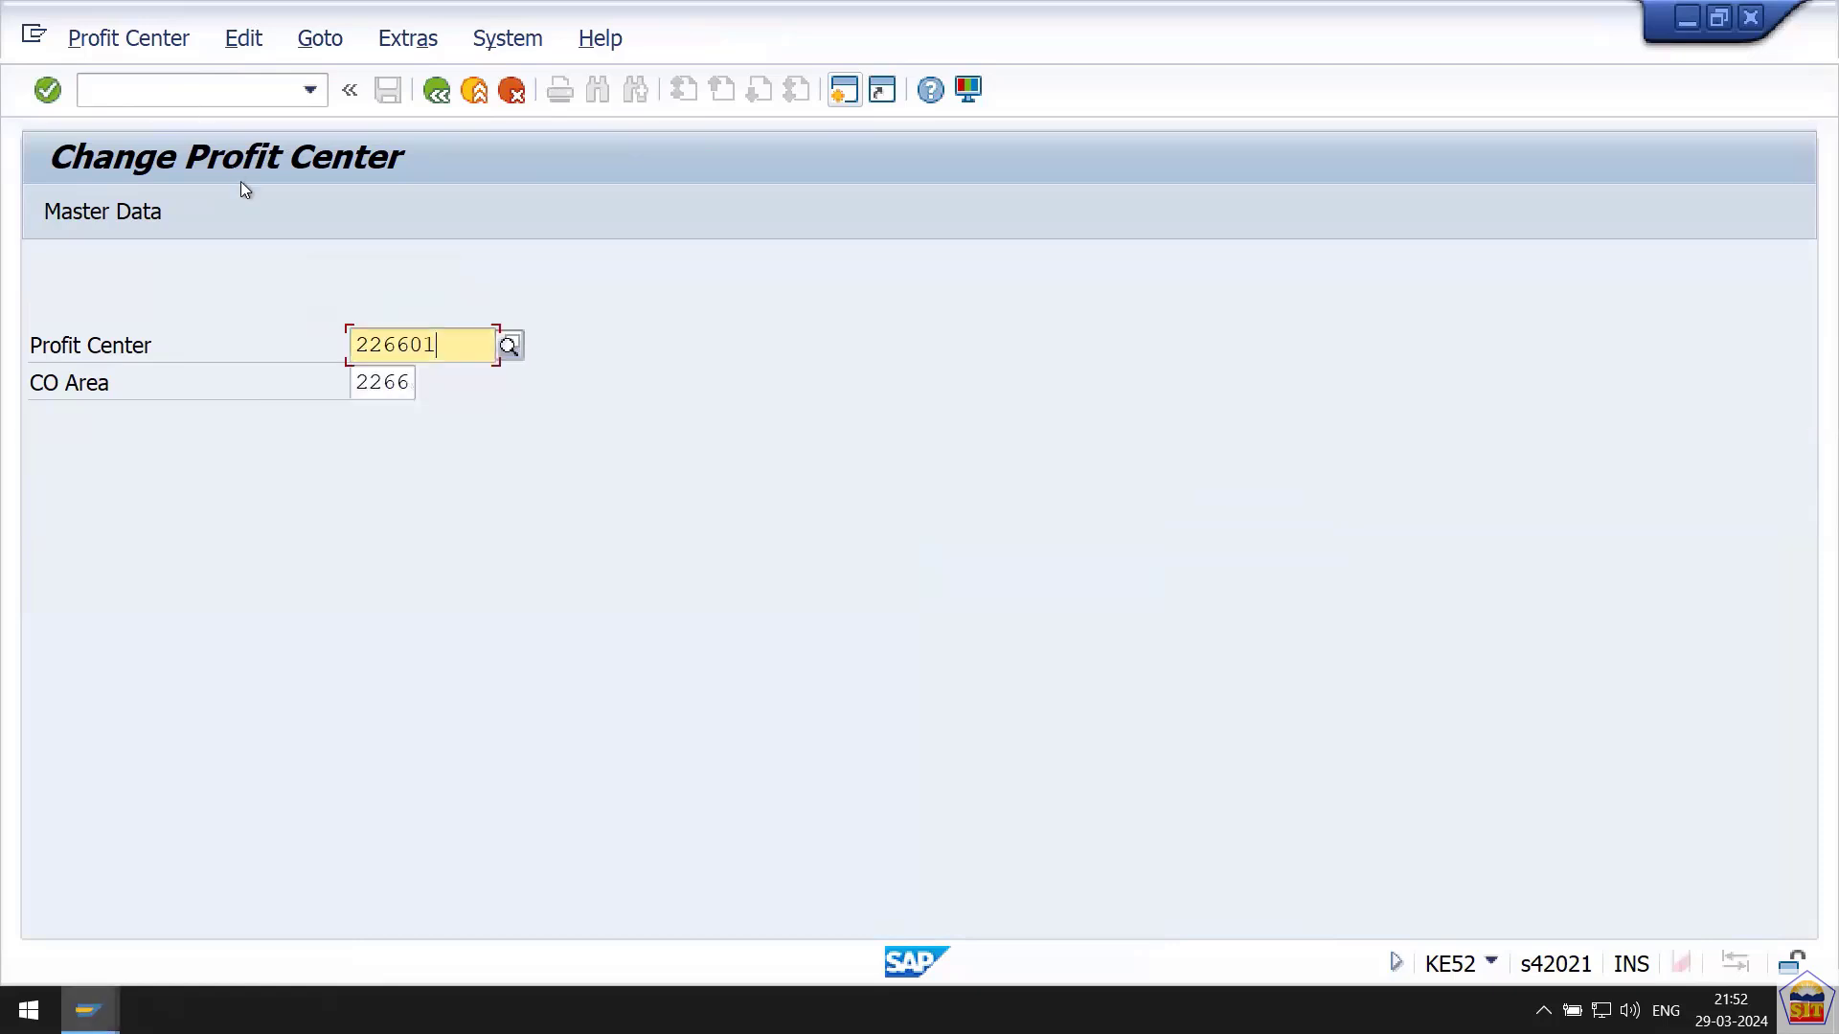
key(Return)
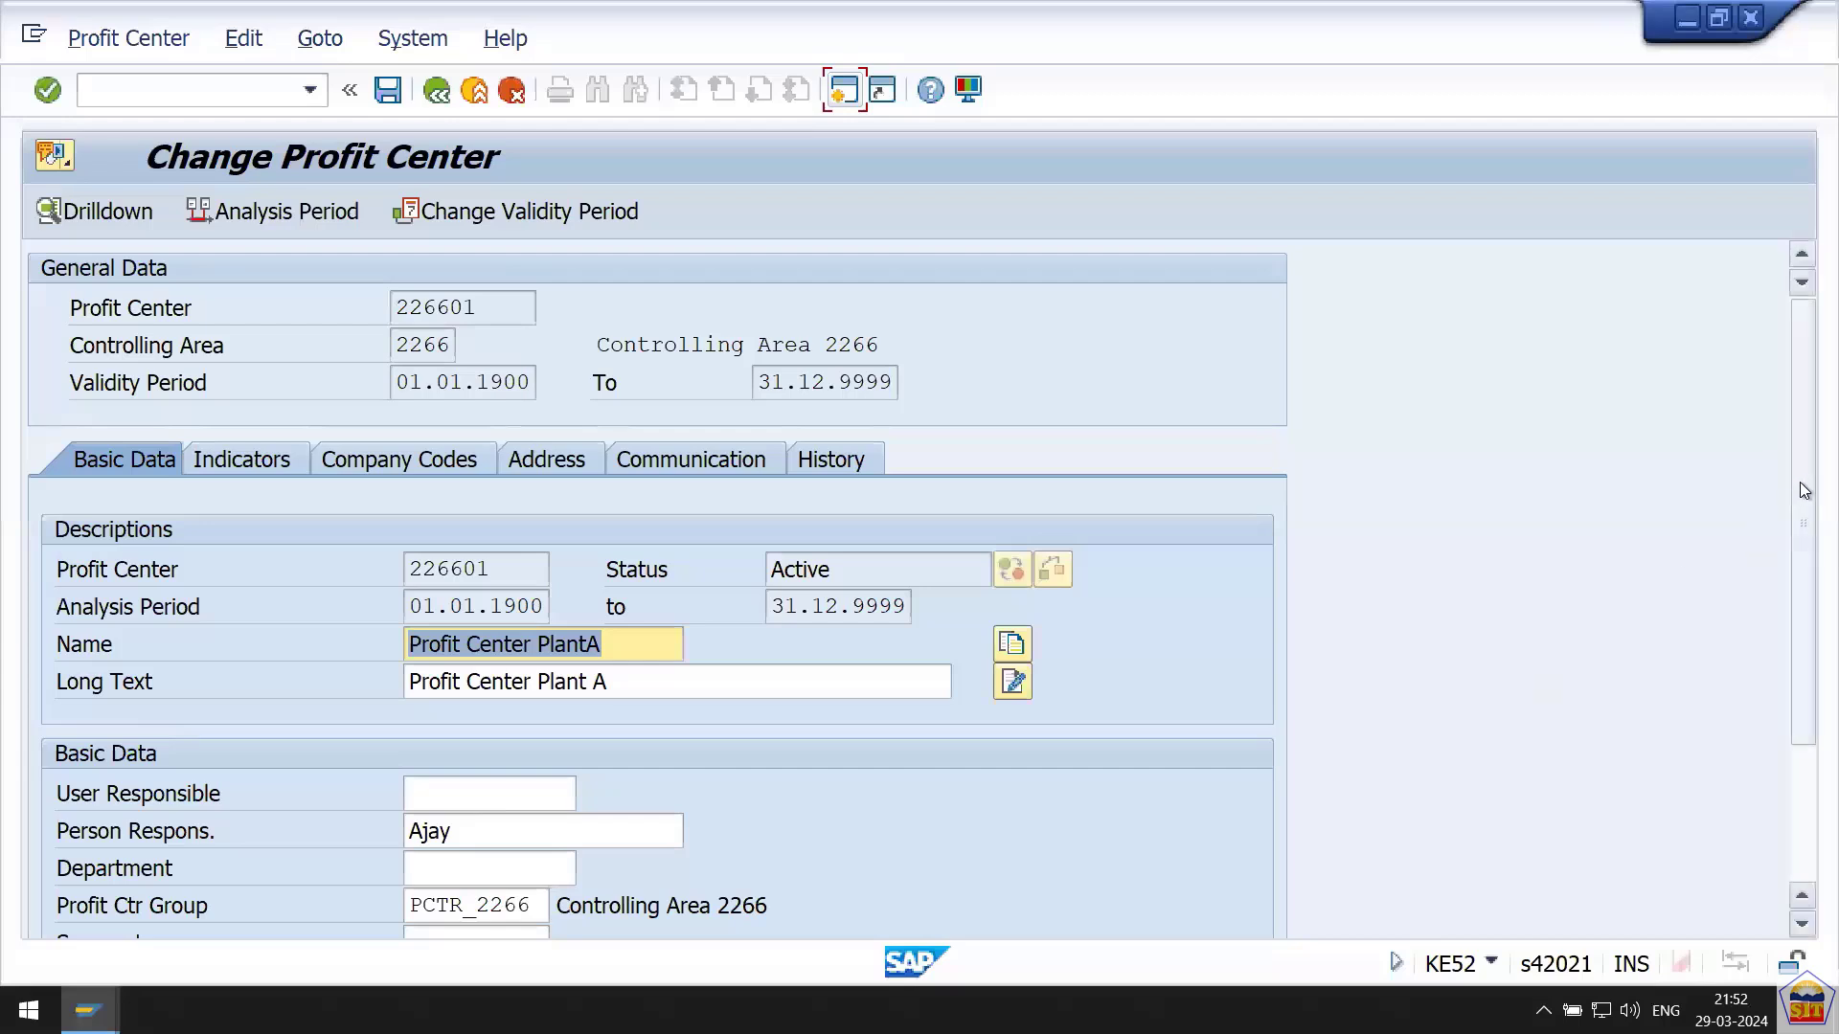
Assign segment 22661 (Retail Business) to profit center 226601.
drag(1802, 479, 1805, 651)
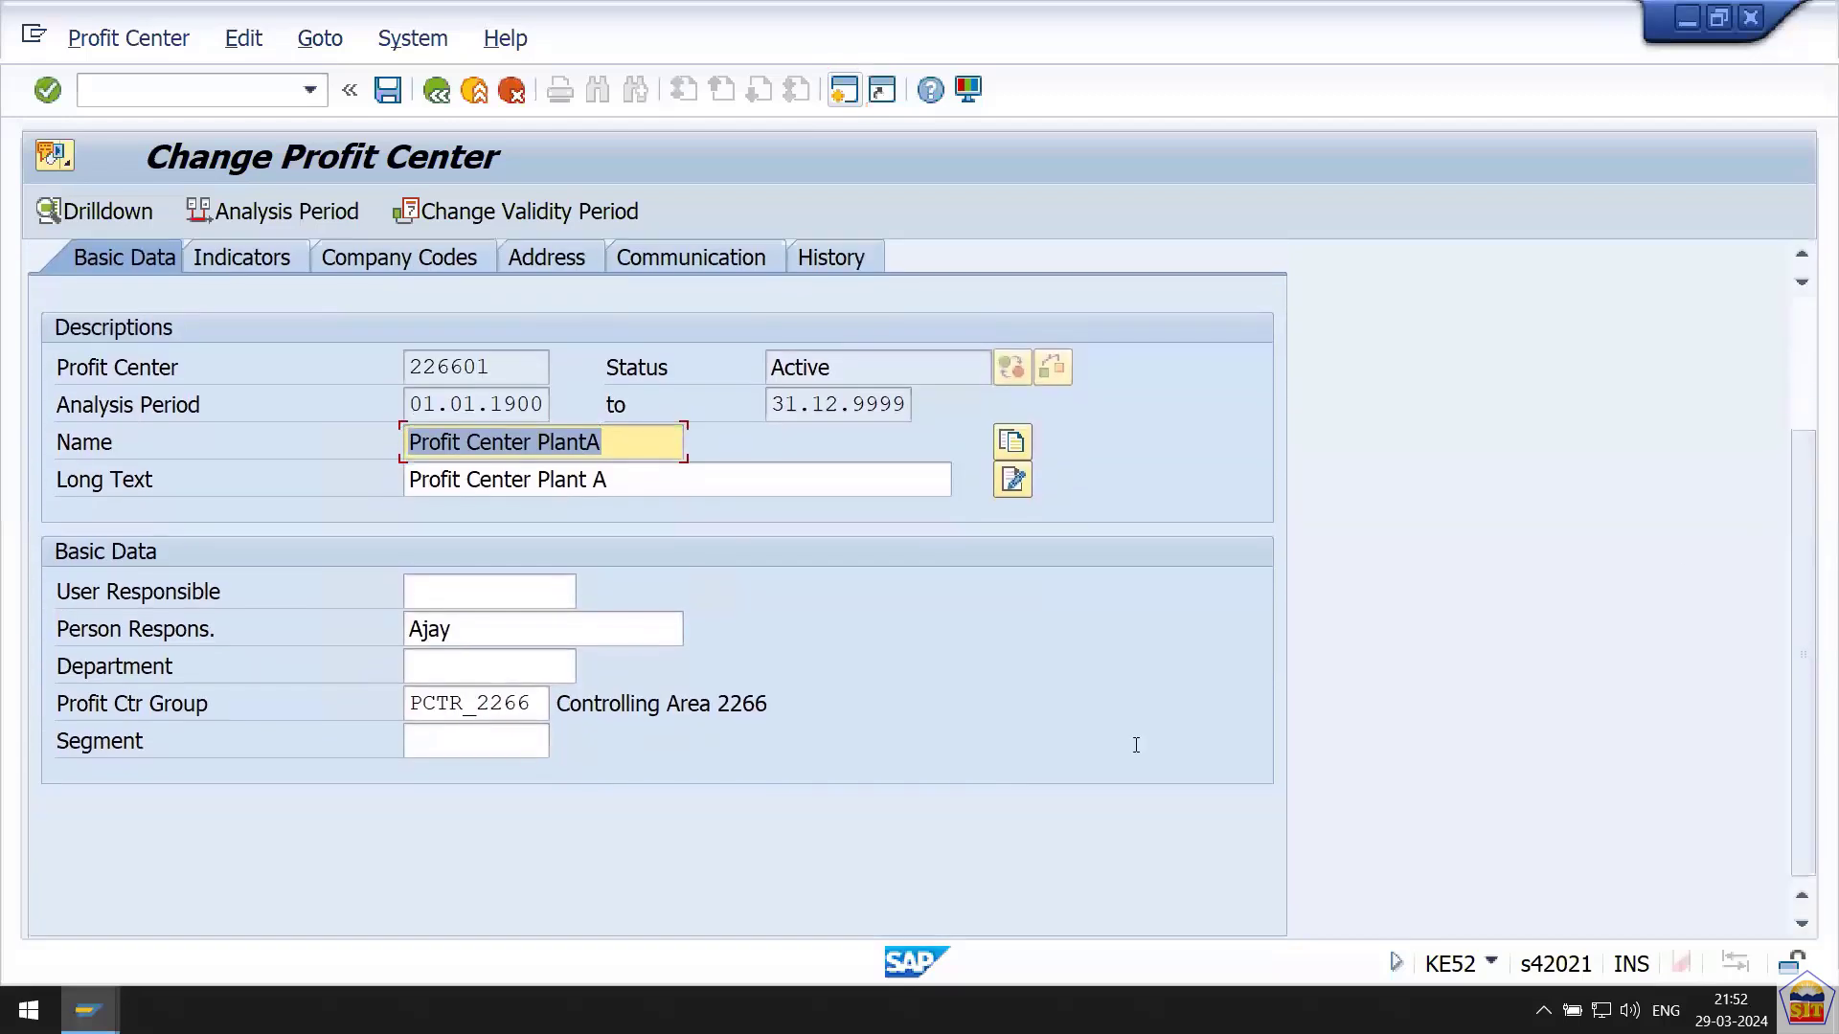
click(507, 743)
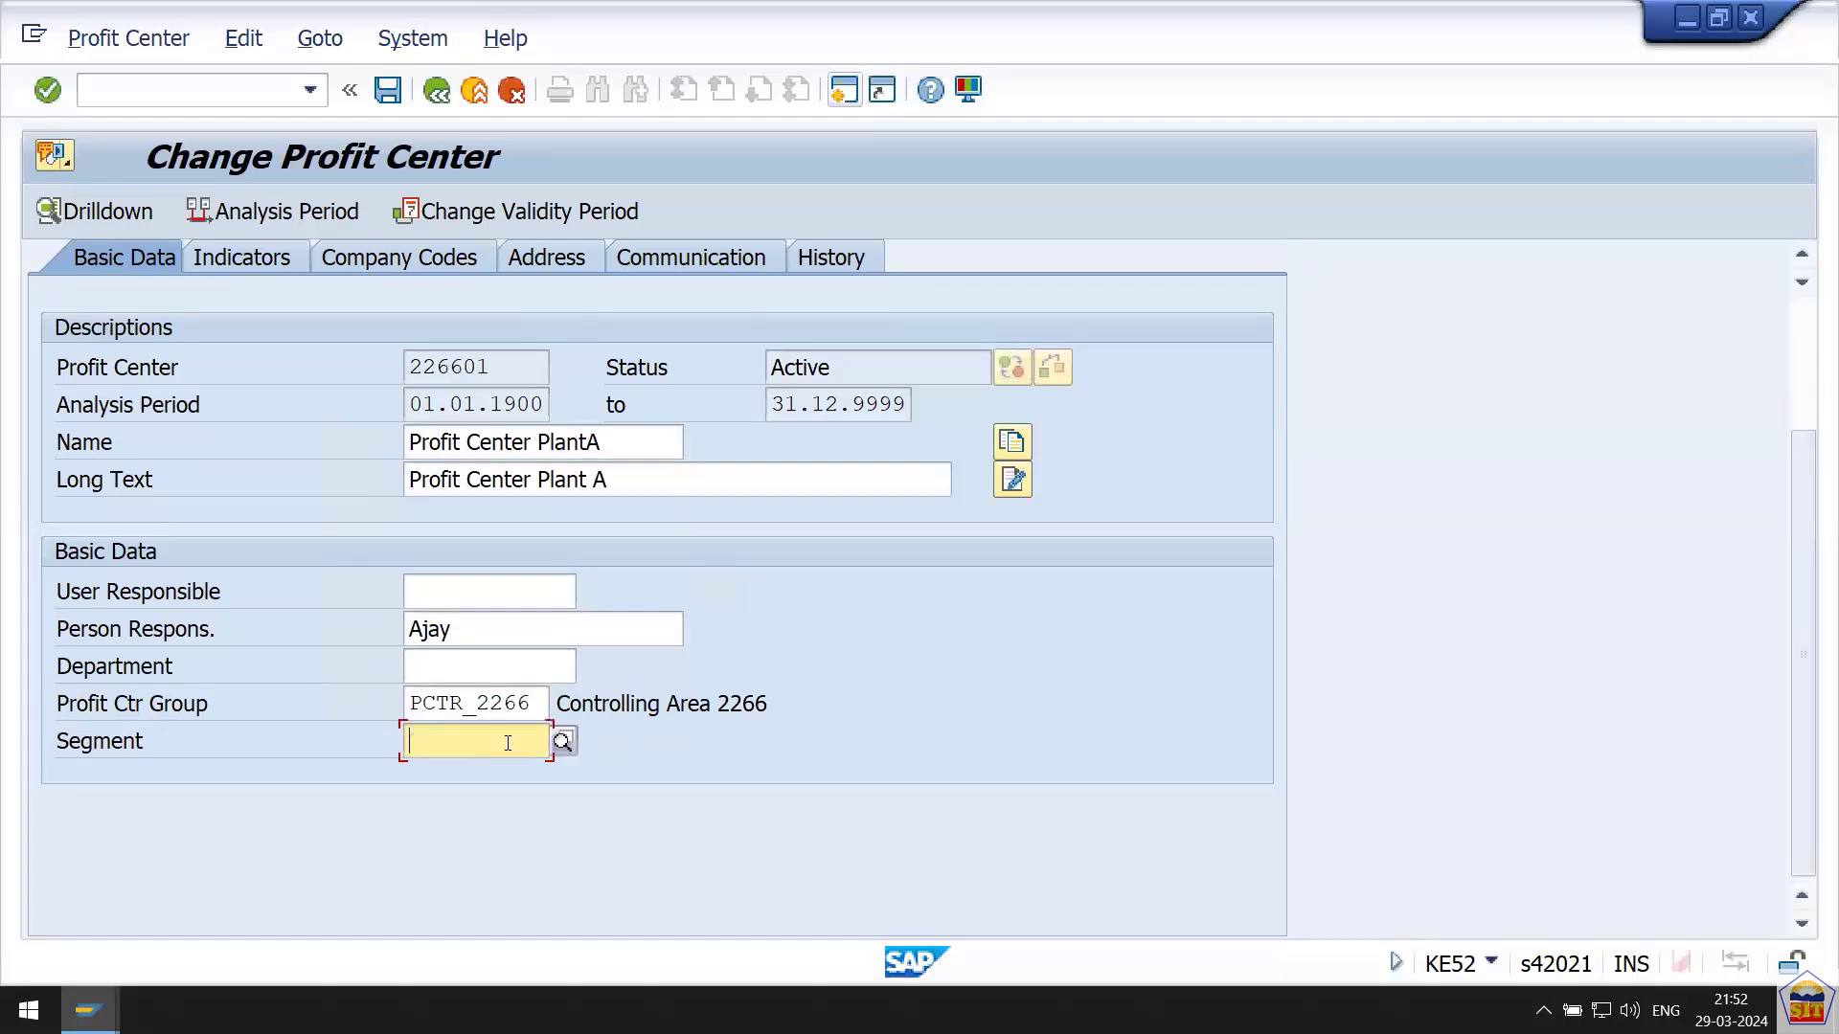
text(2266)
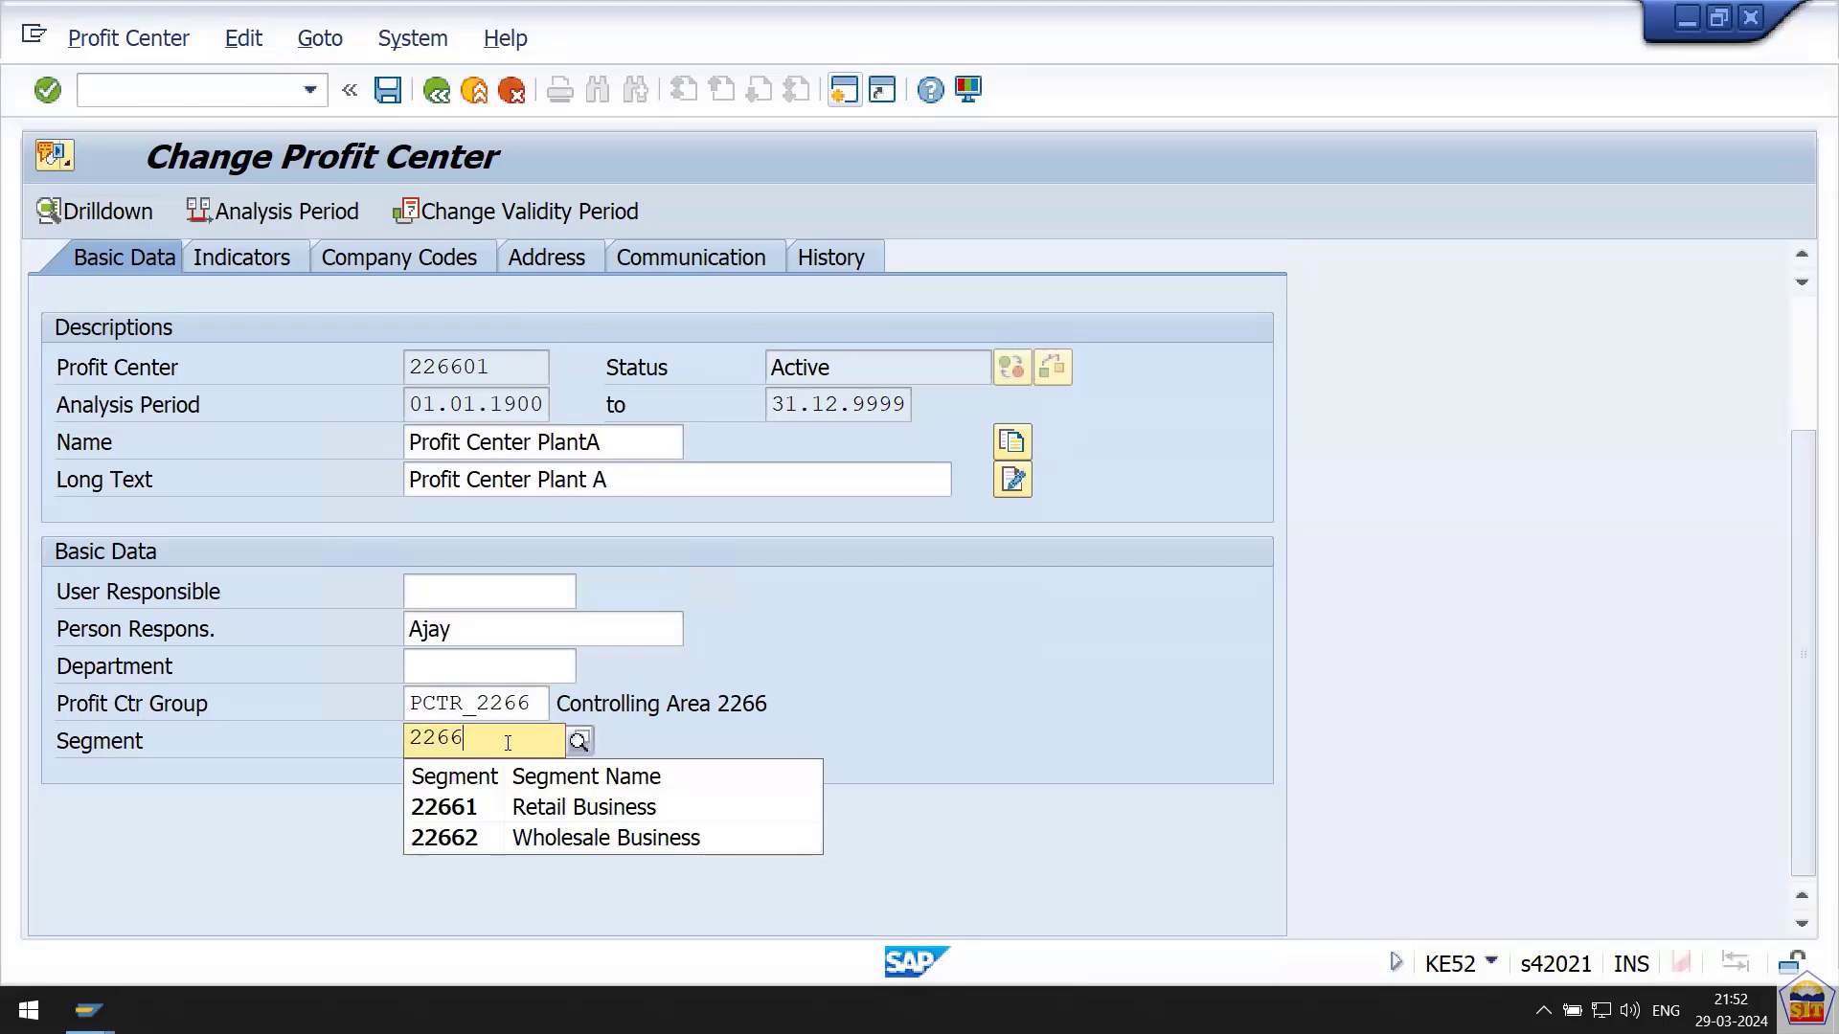
key(Down)
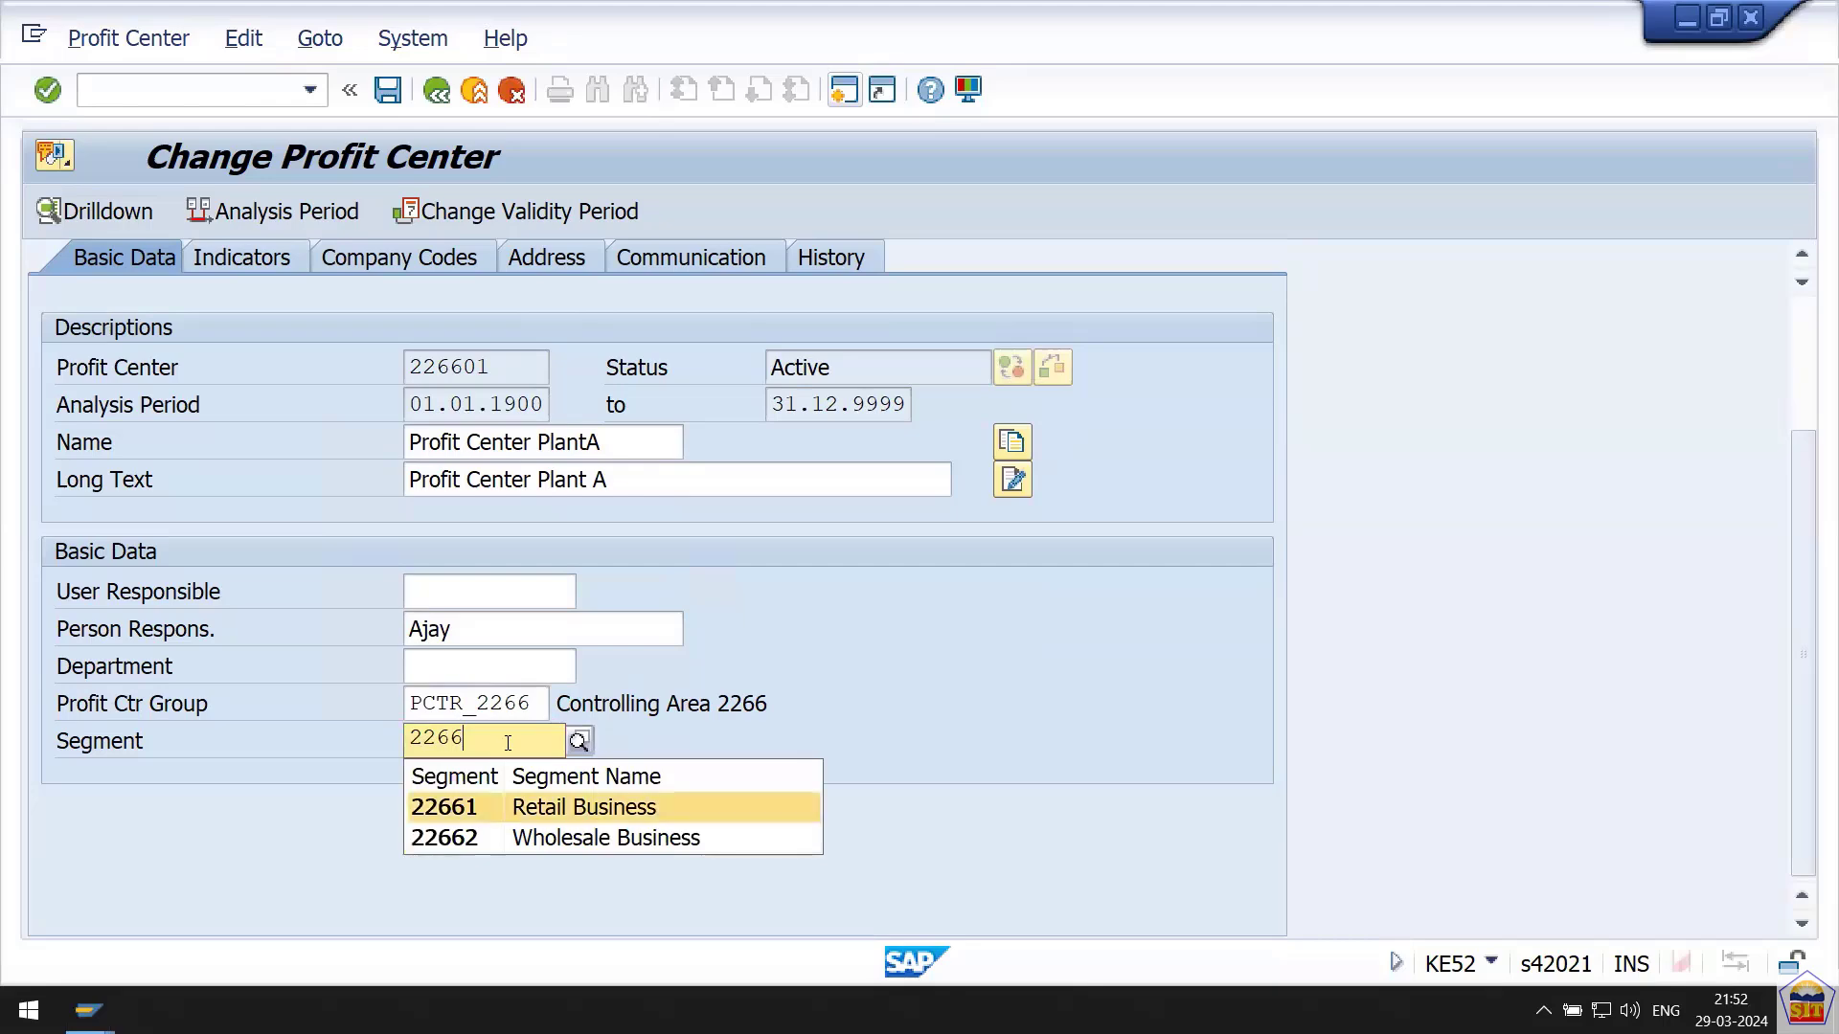
key(Return)
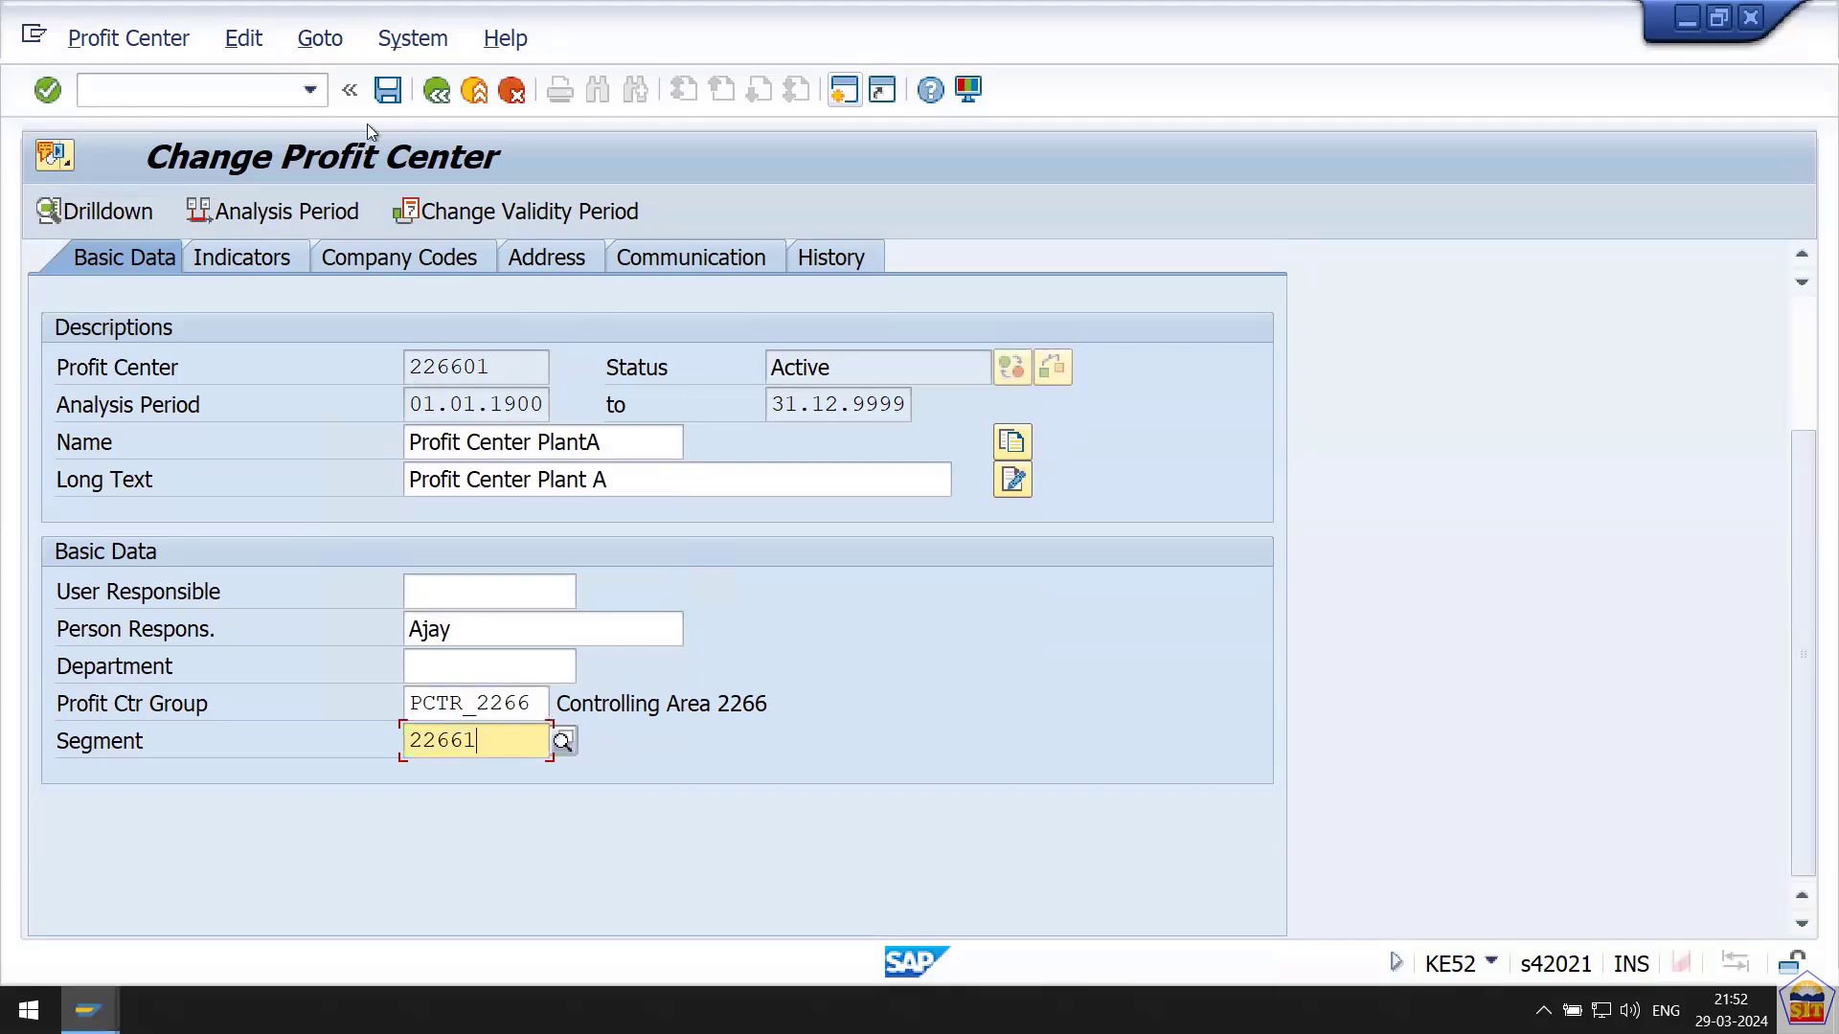
Save profit center 226601 and activate it.
click(386, 91)
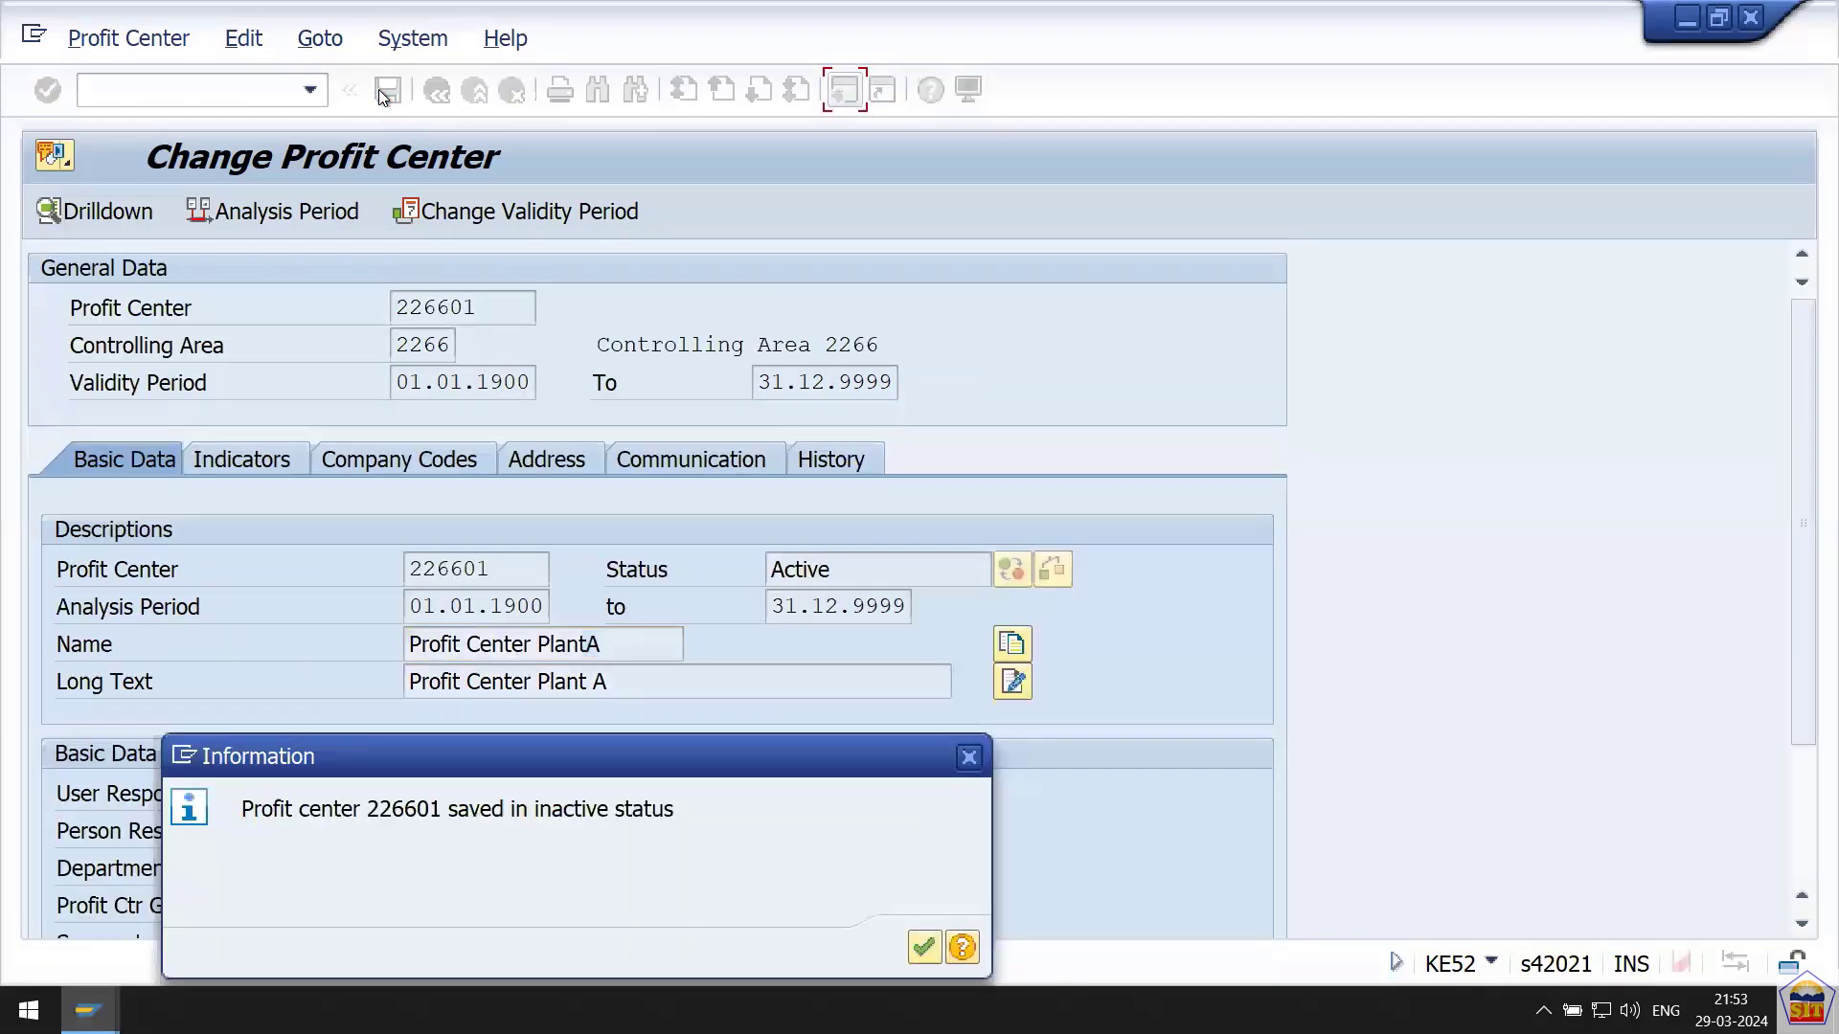
key(Return)
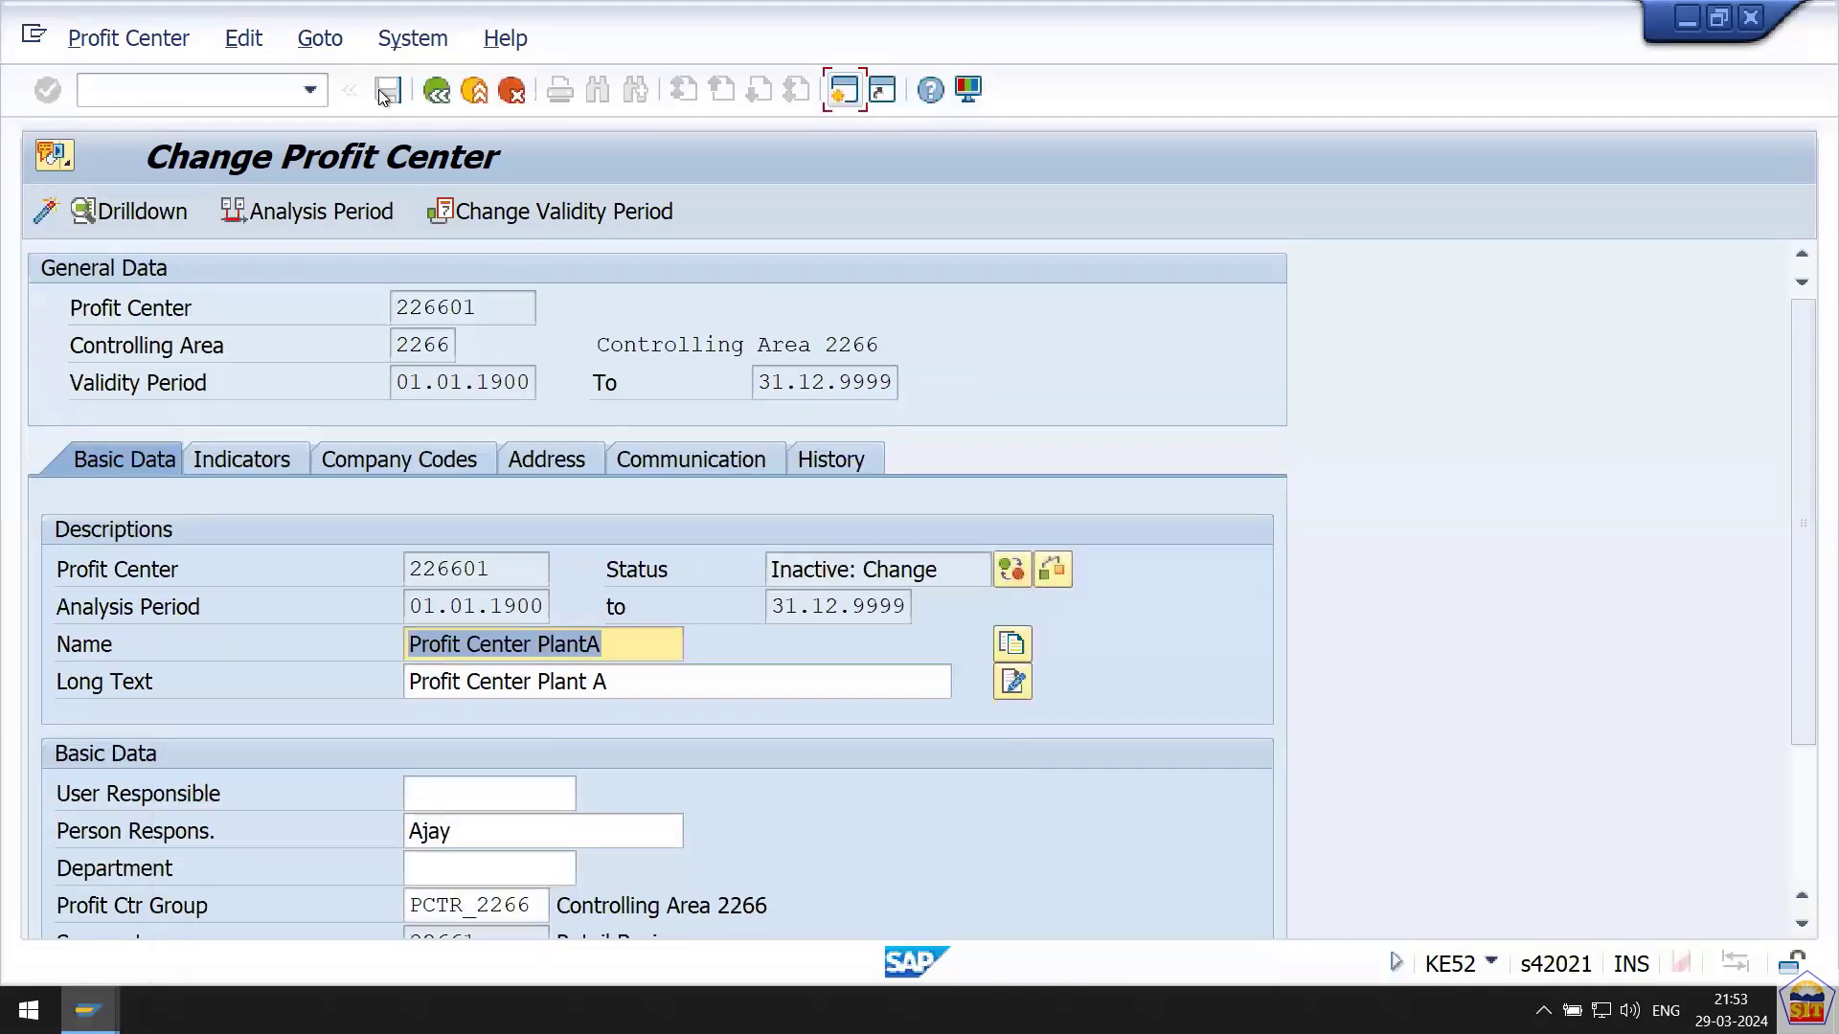
click(40, 214)
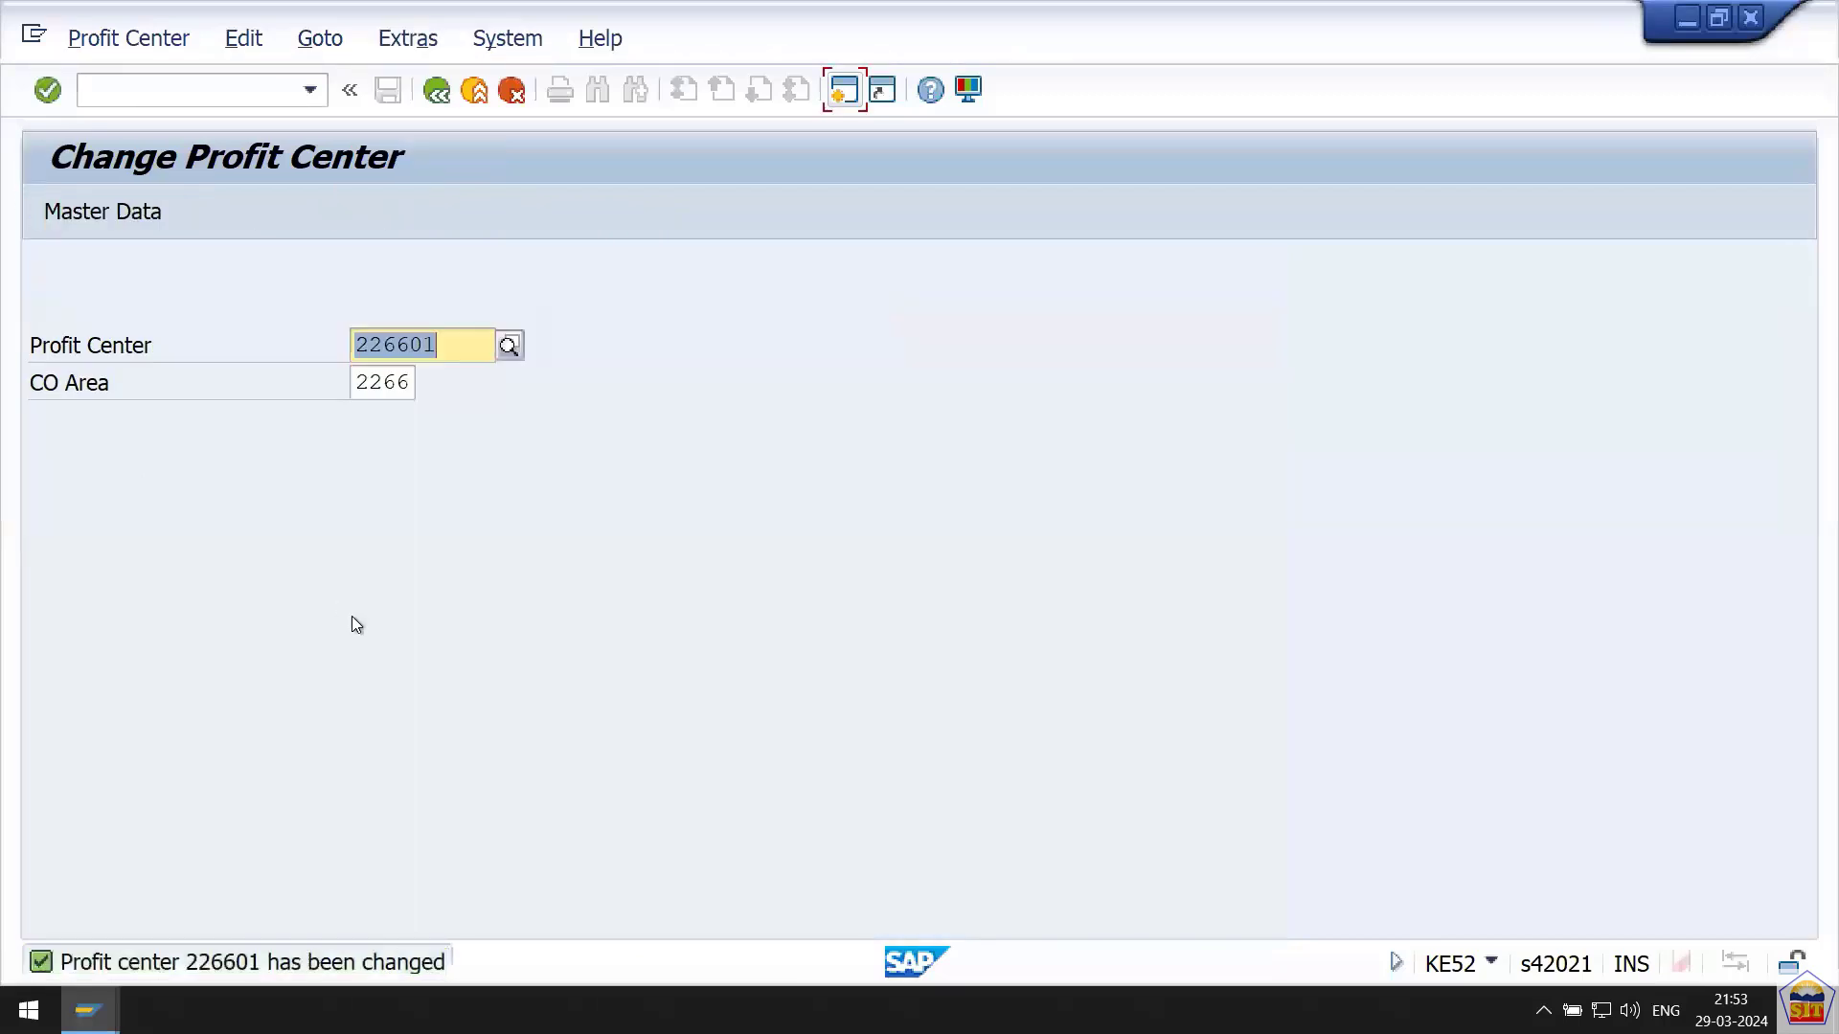
Open profit center 226602 in the same controlling area for changing.
key(BackSpace)
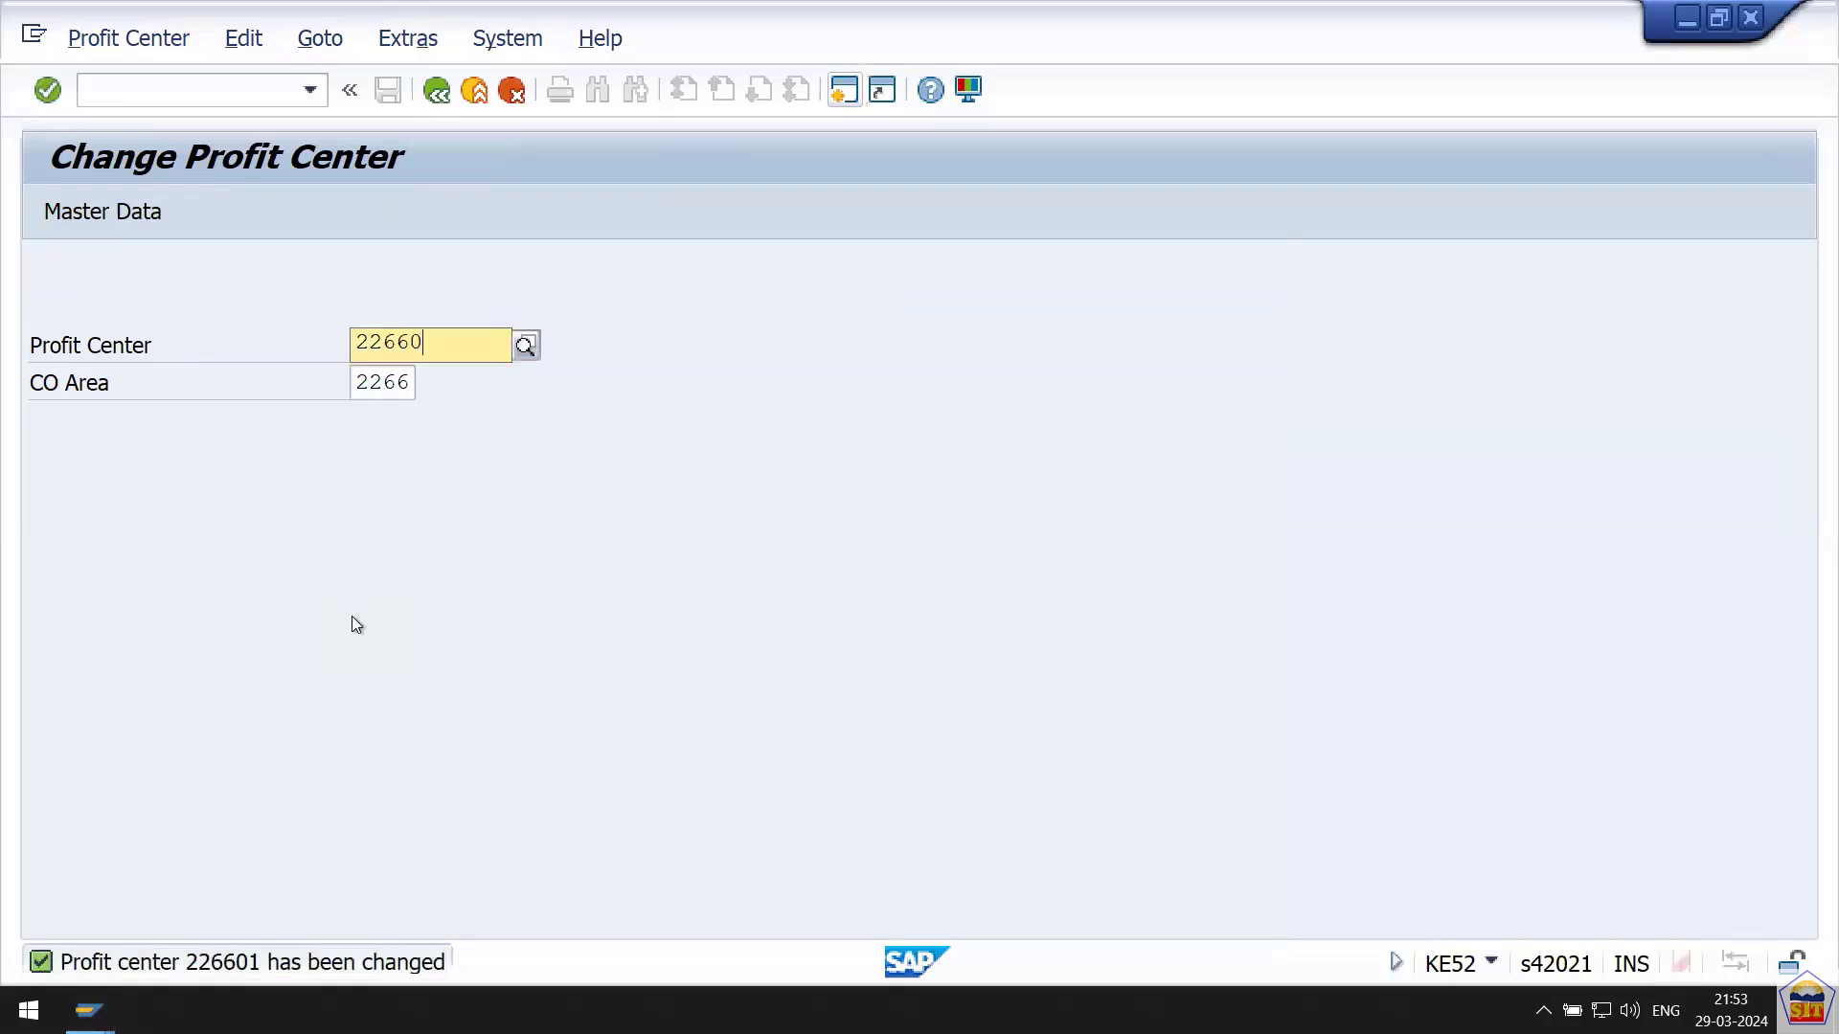
text(2)
key(Return)
Assign segment 22662 (Wholesale Business) to profit center 226602.
key(Tab)
key(Tab)
key(Tab)
key(Tab)
key(Tab)
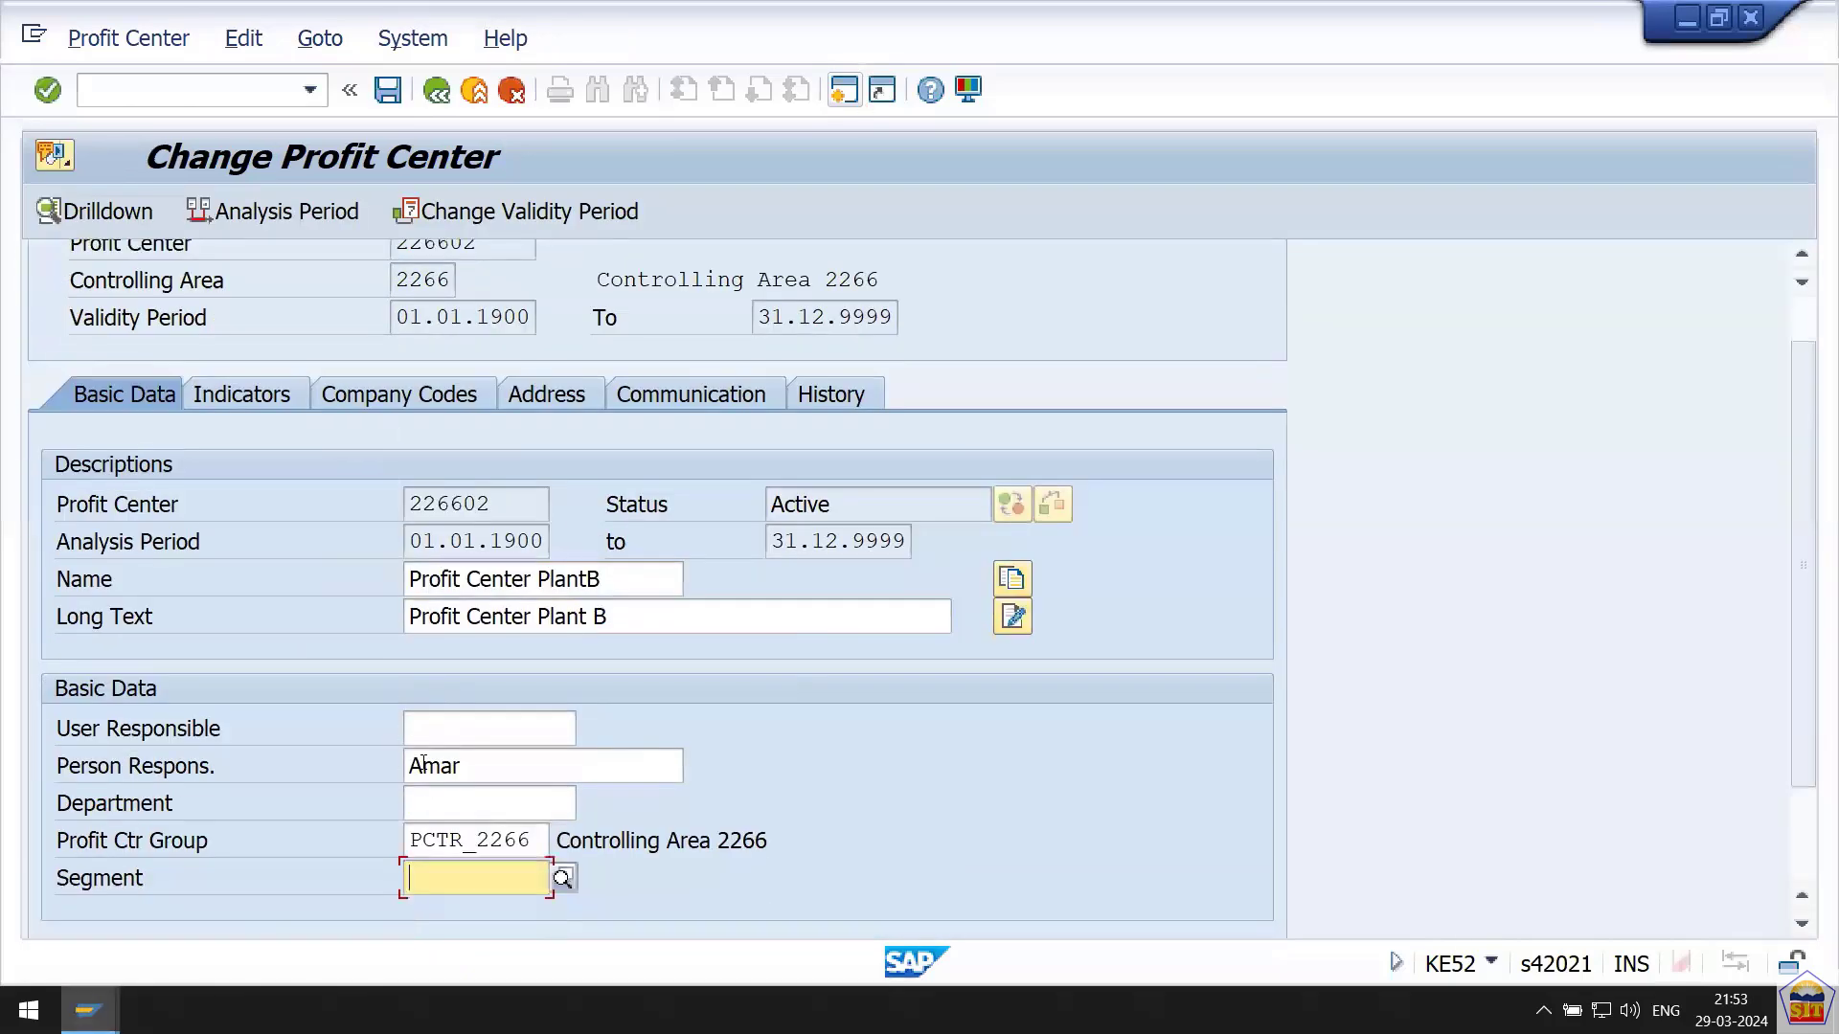
click(458, 907)
key(BackSpace)
text(22662)
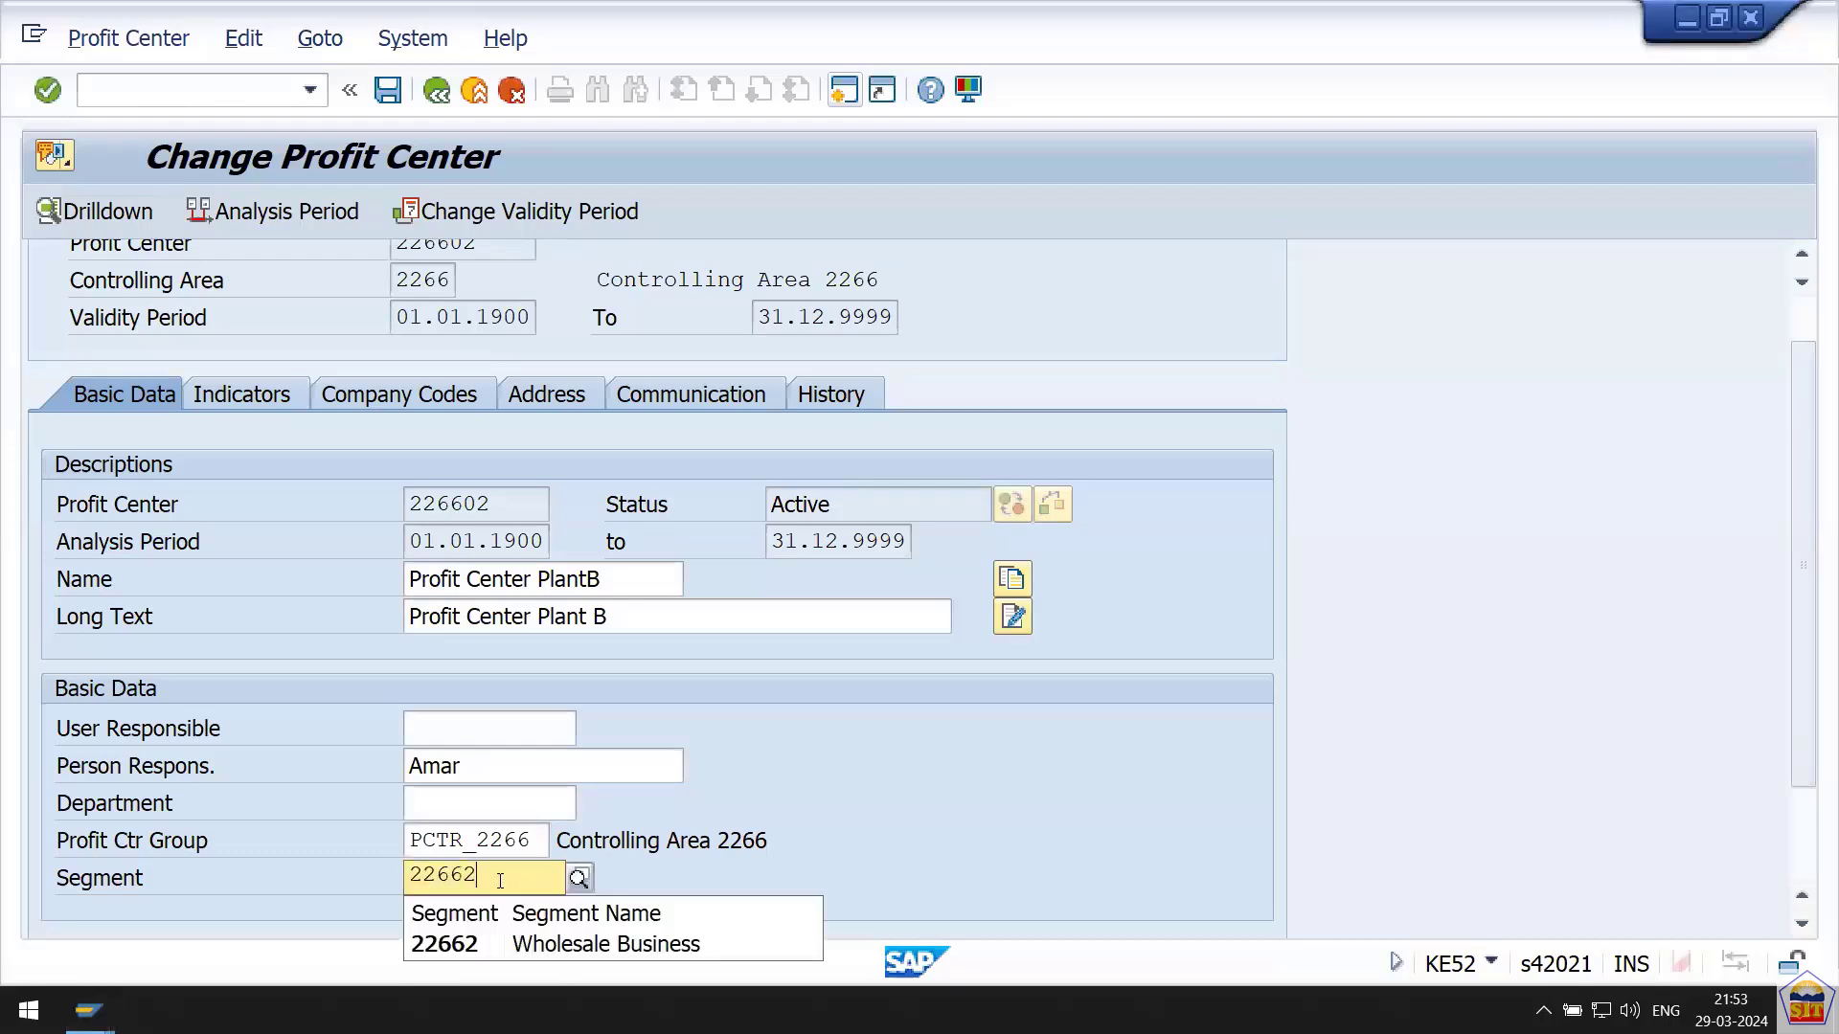
click(519, 935)
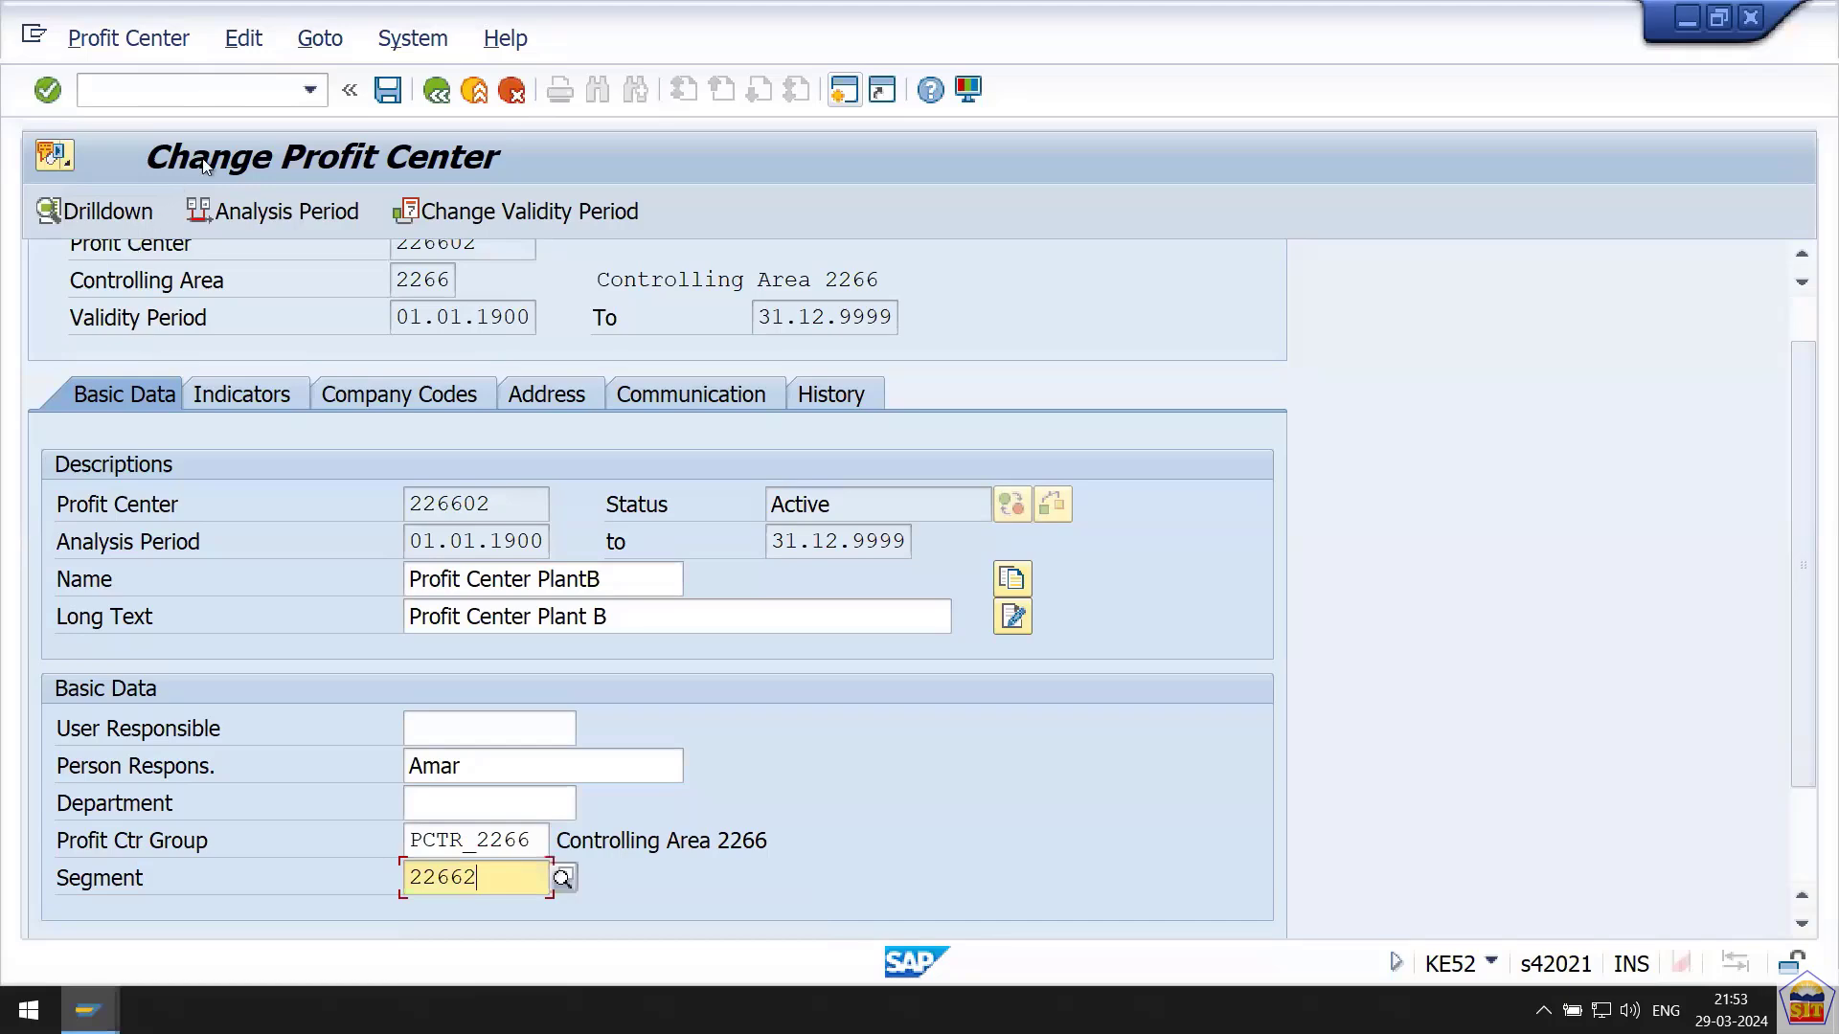
Save profit center 226602 and activate it.
click(387, 91)
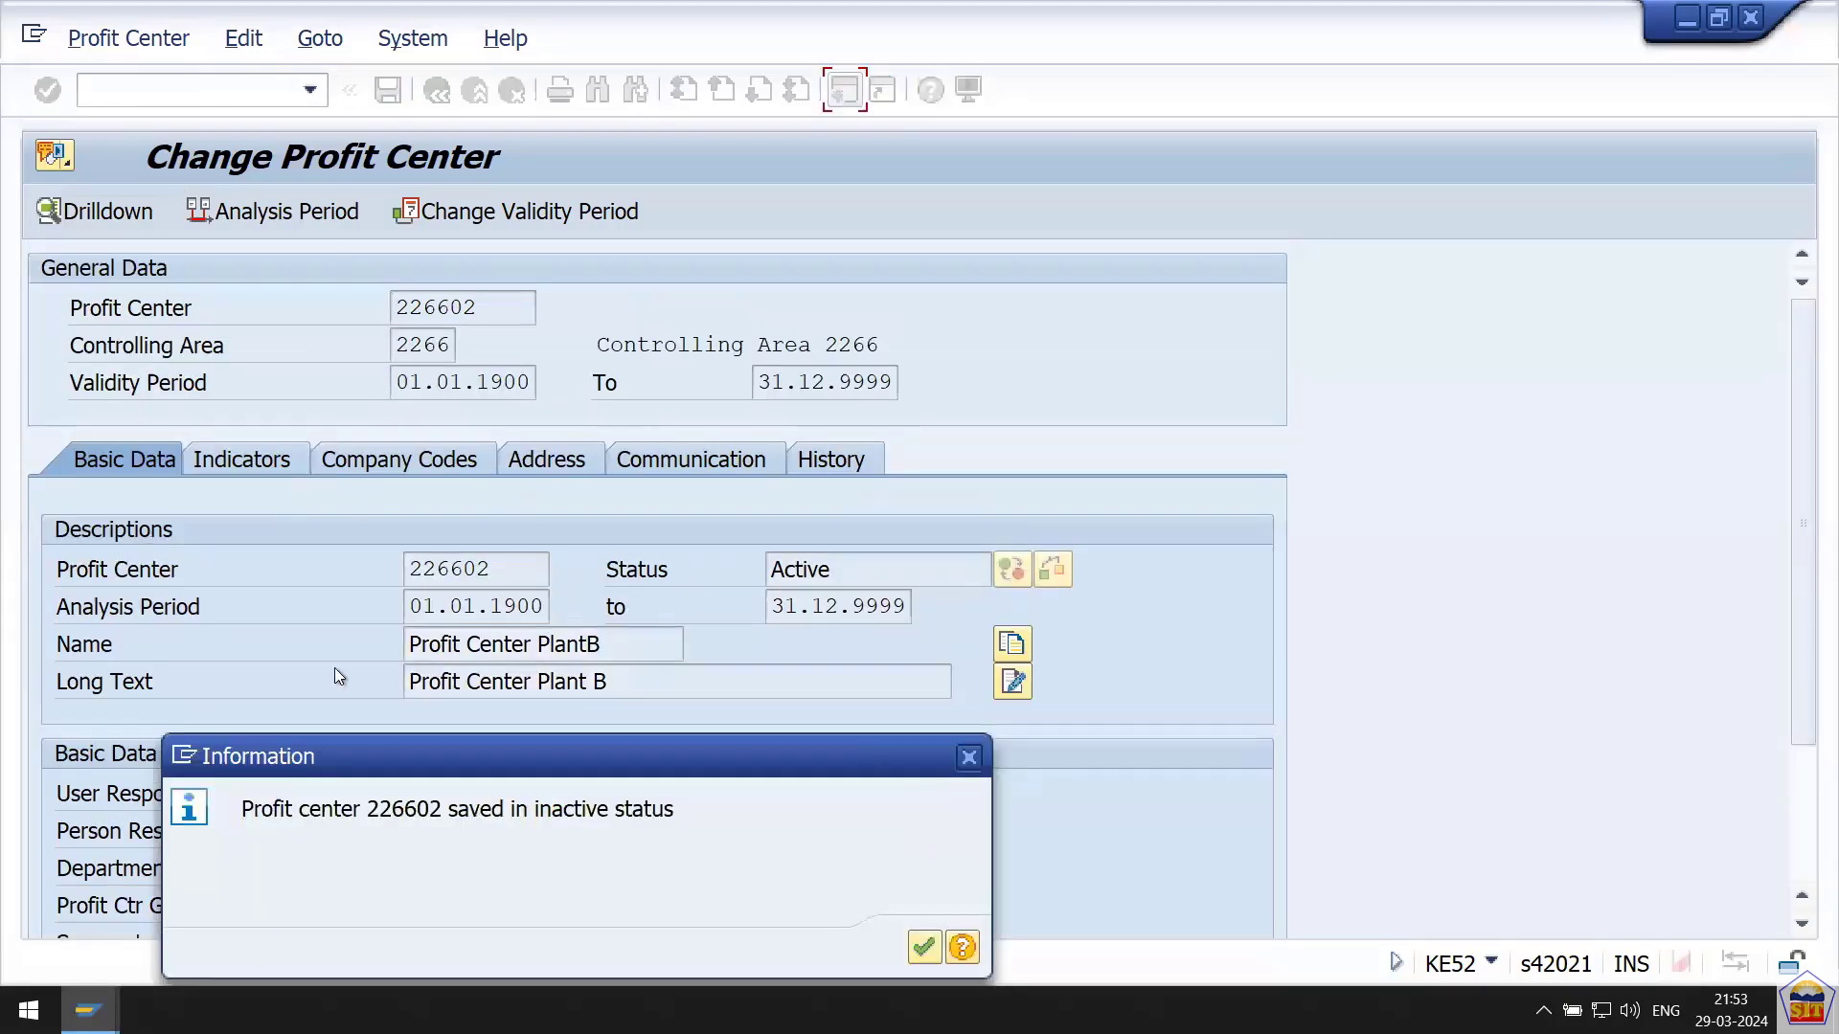
key(Return)
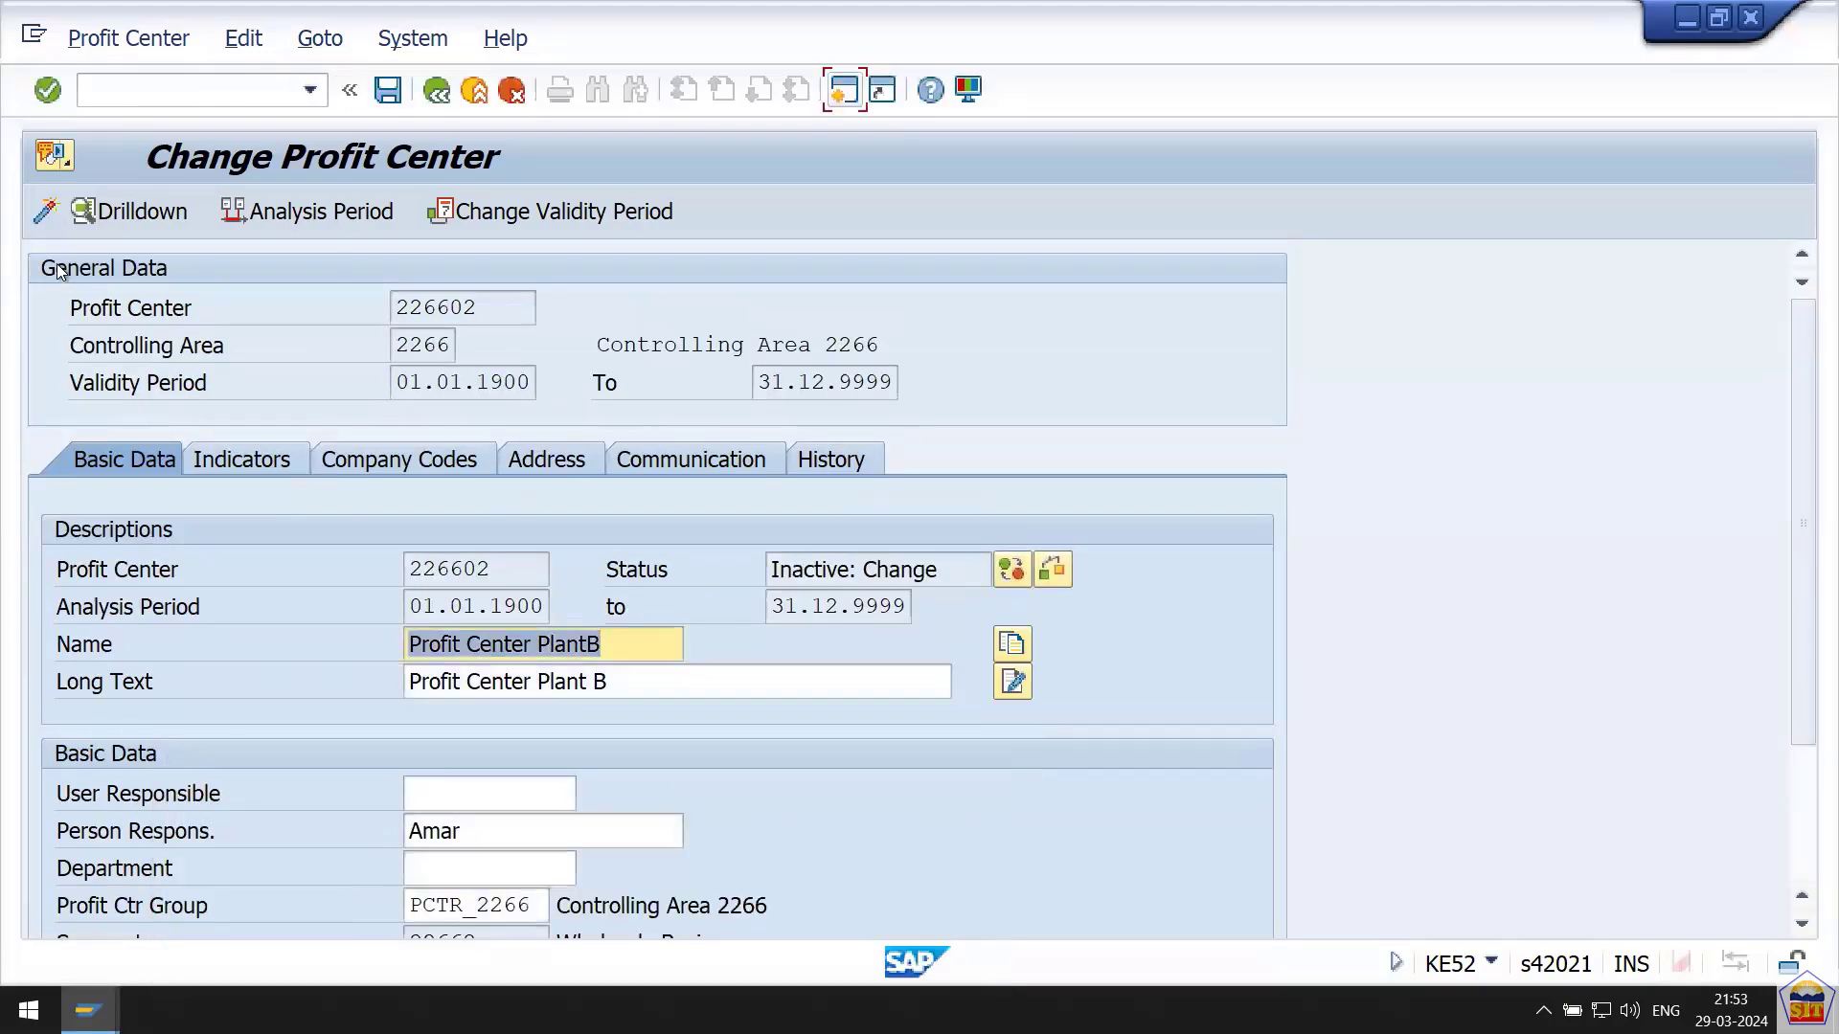
click(46, 213)
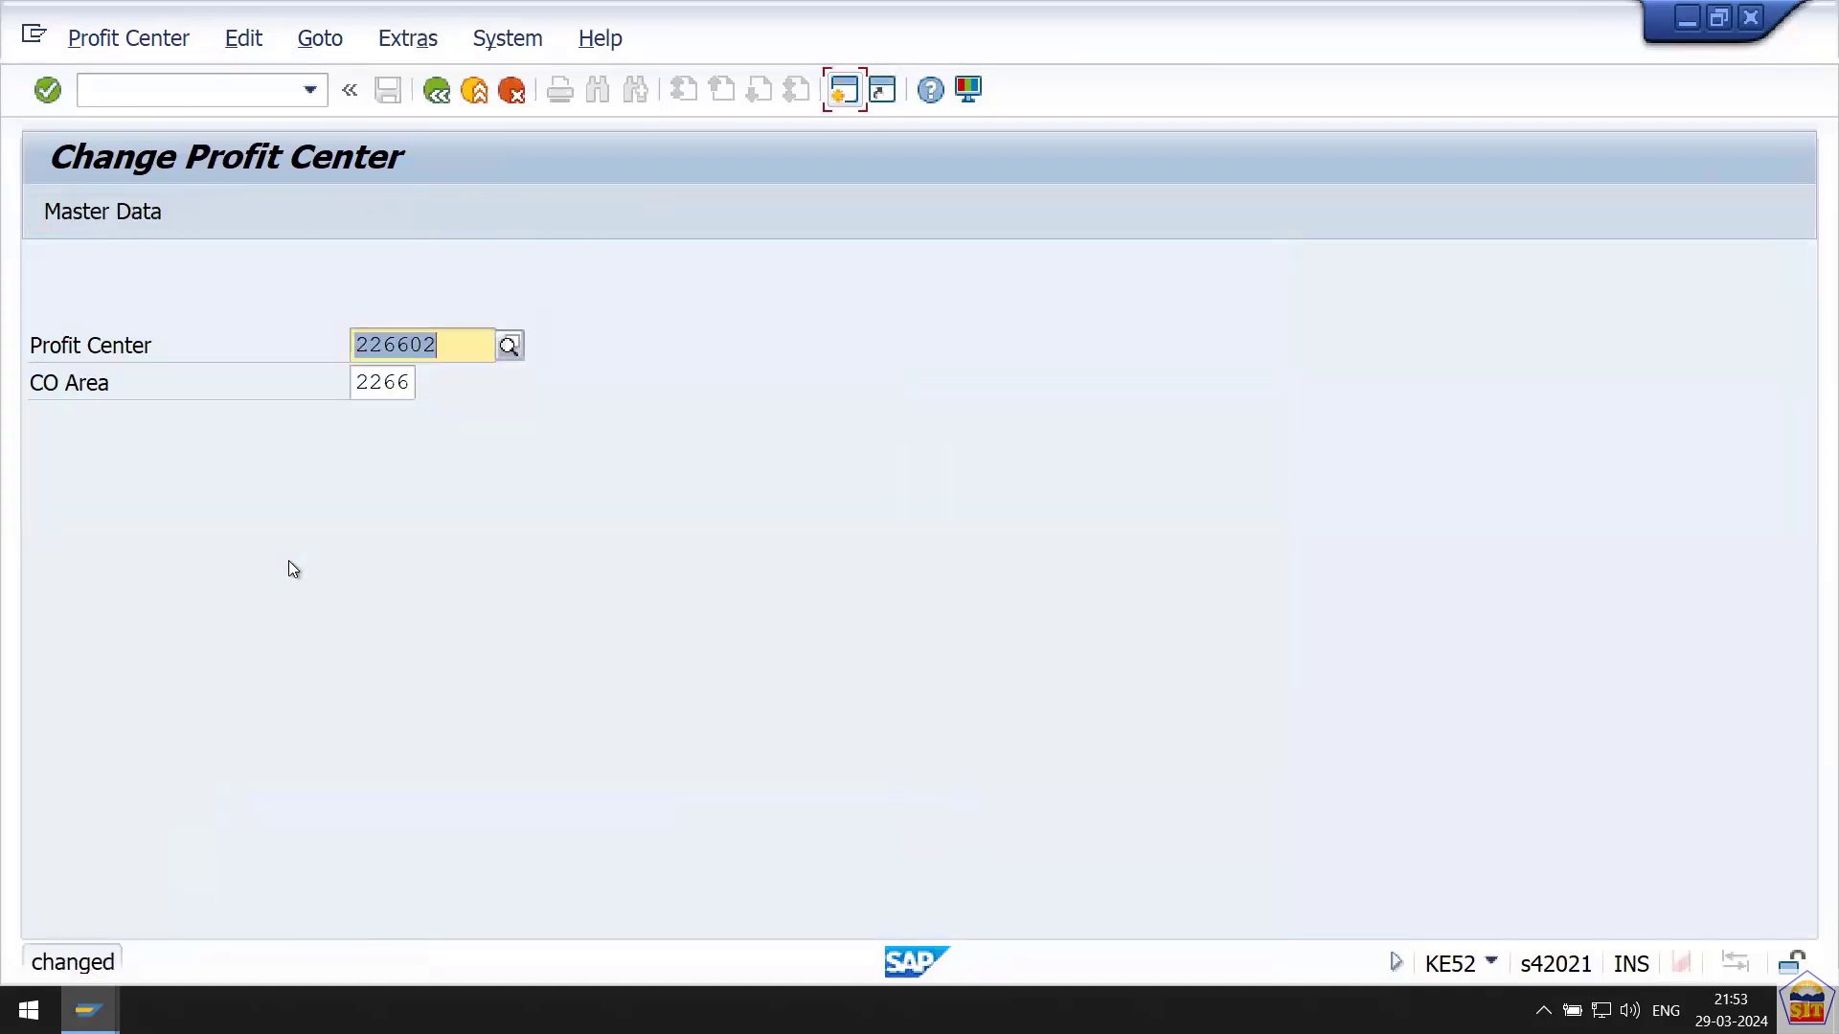
Switch to the Basic Settings notes in Word and review the cost center creation and profit center assignment instructions.
key(alt+Tab)
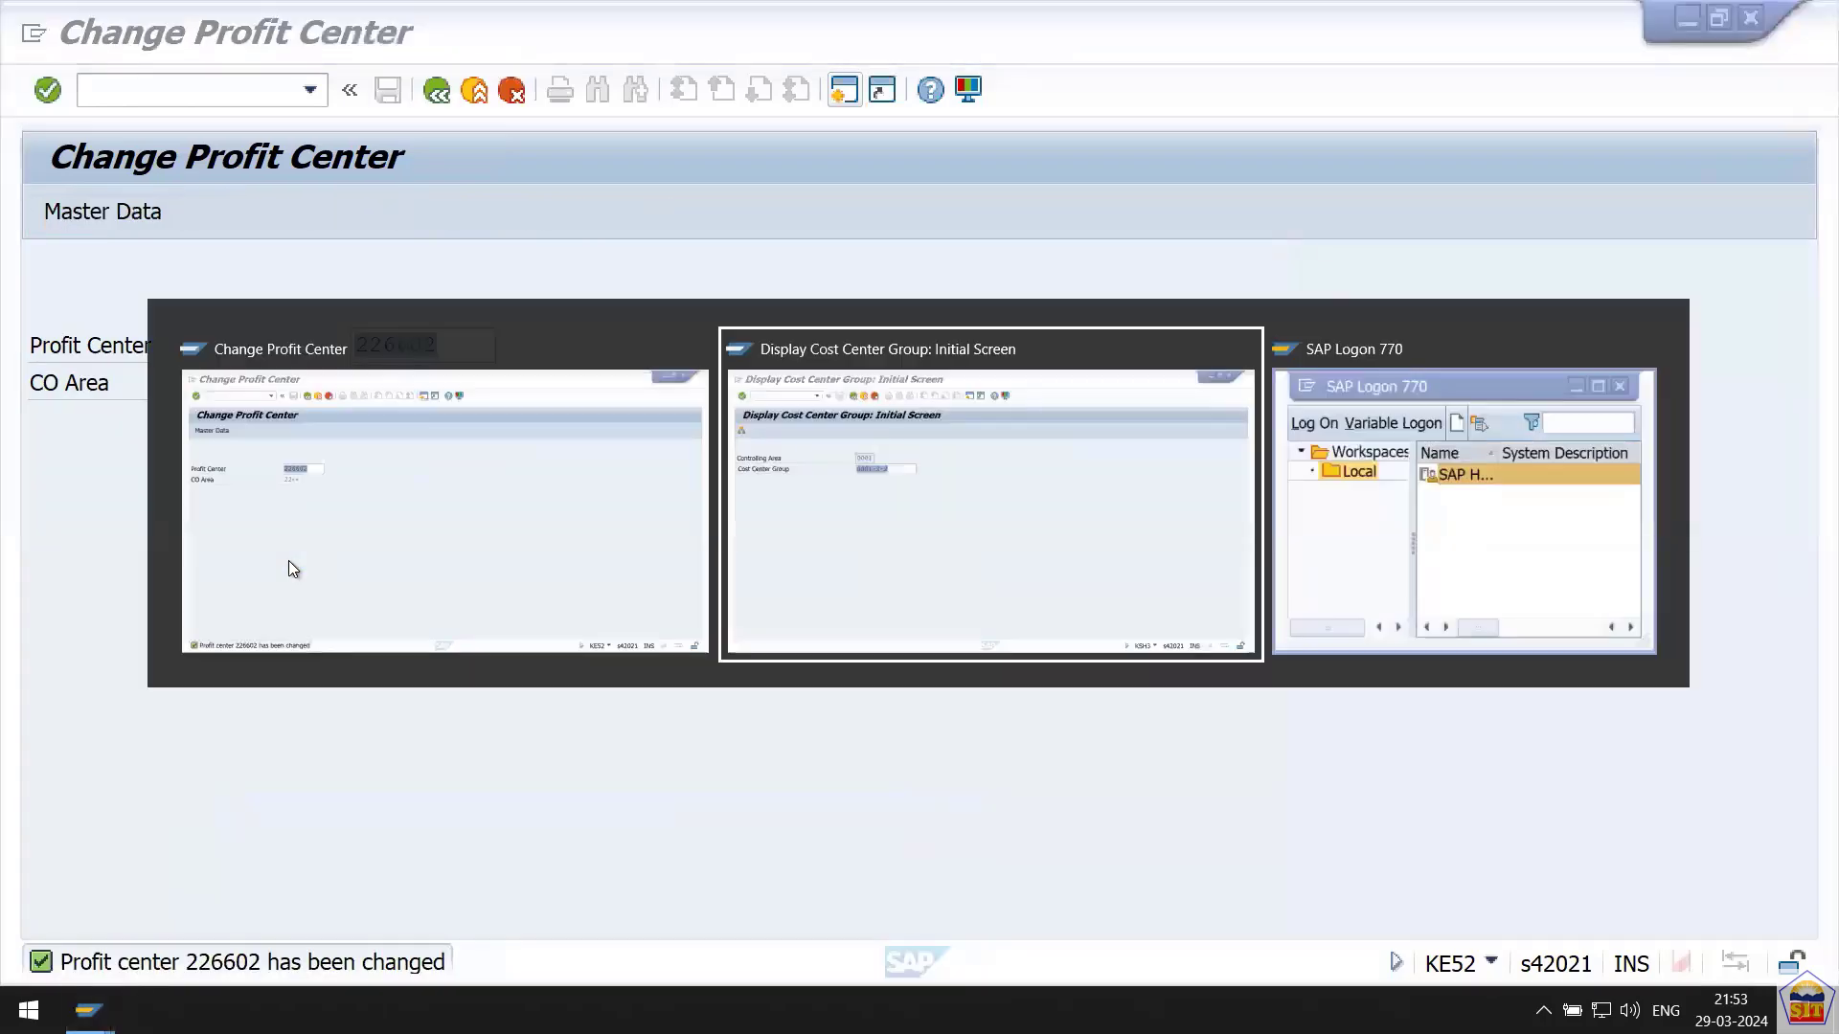
mouse_move(464, 3)
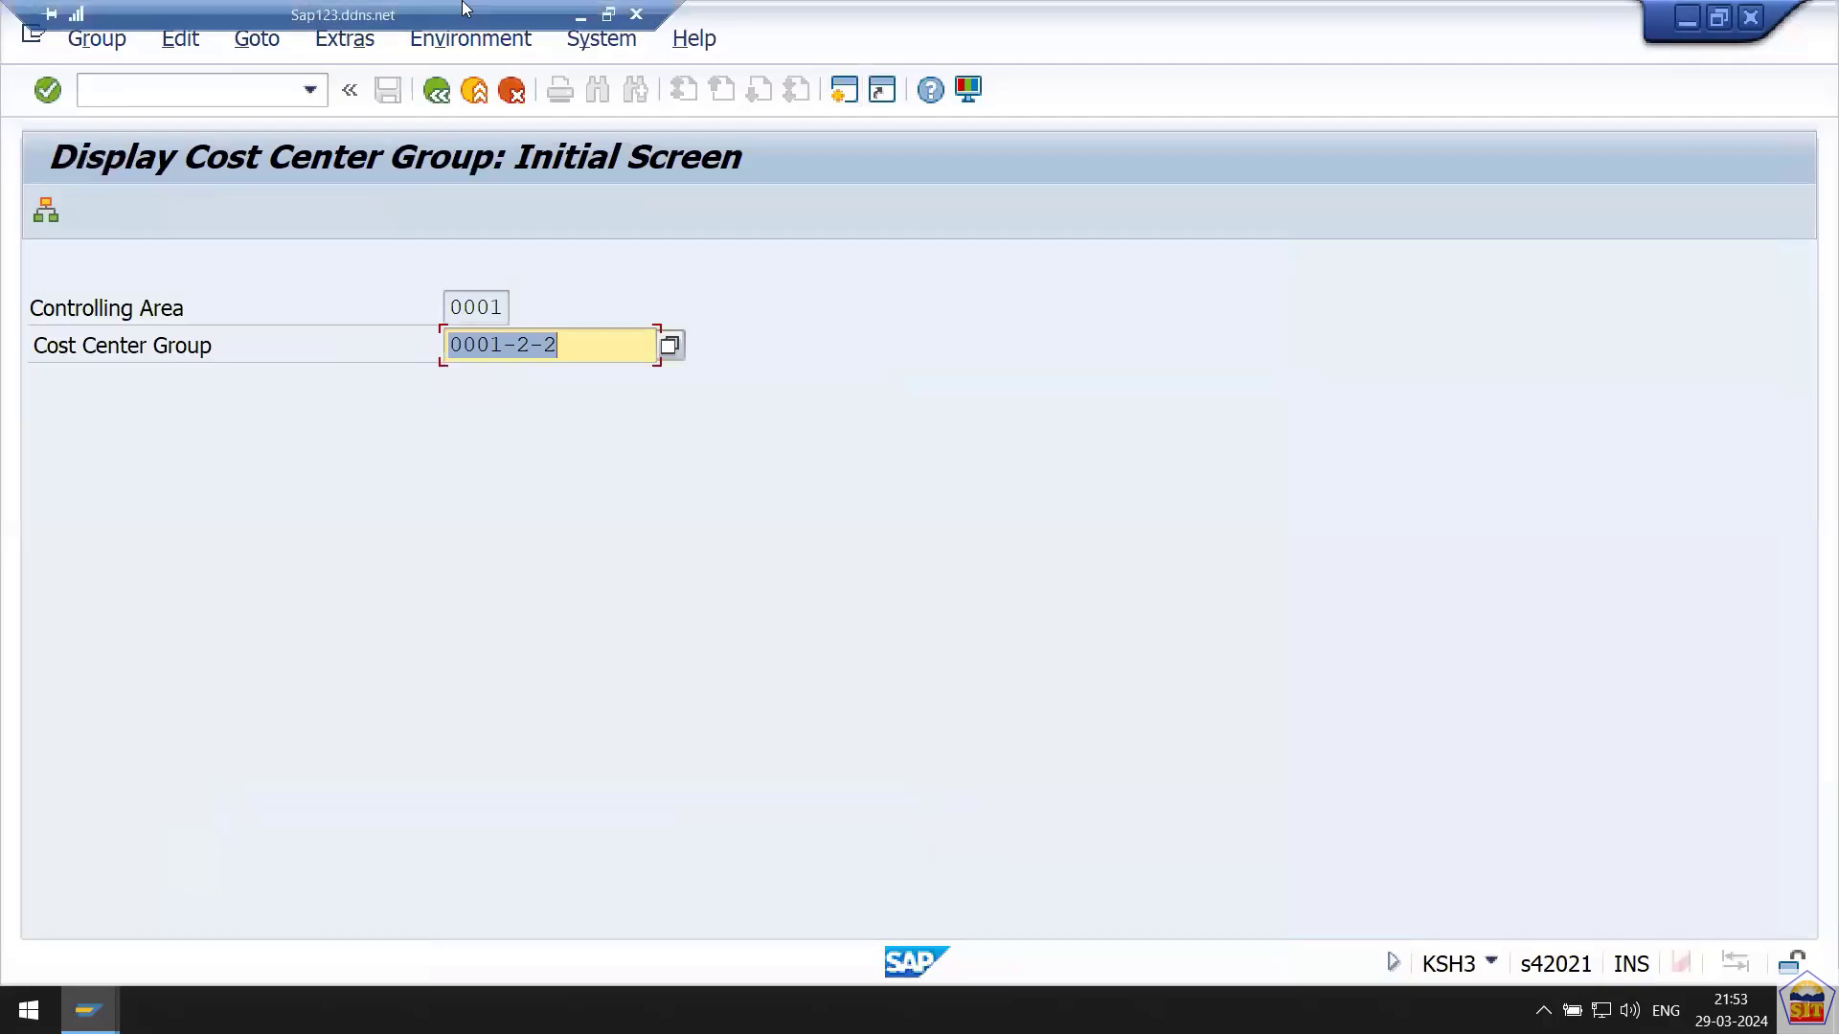
click(582, 15)
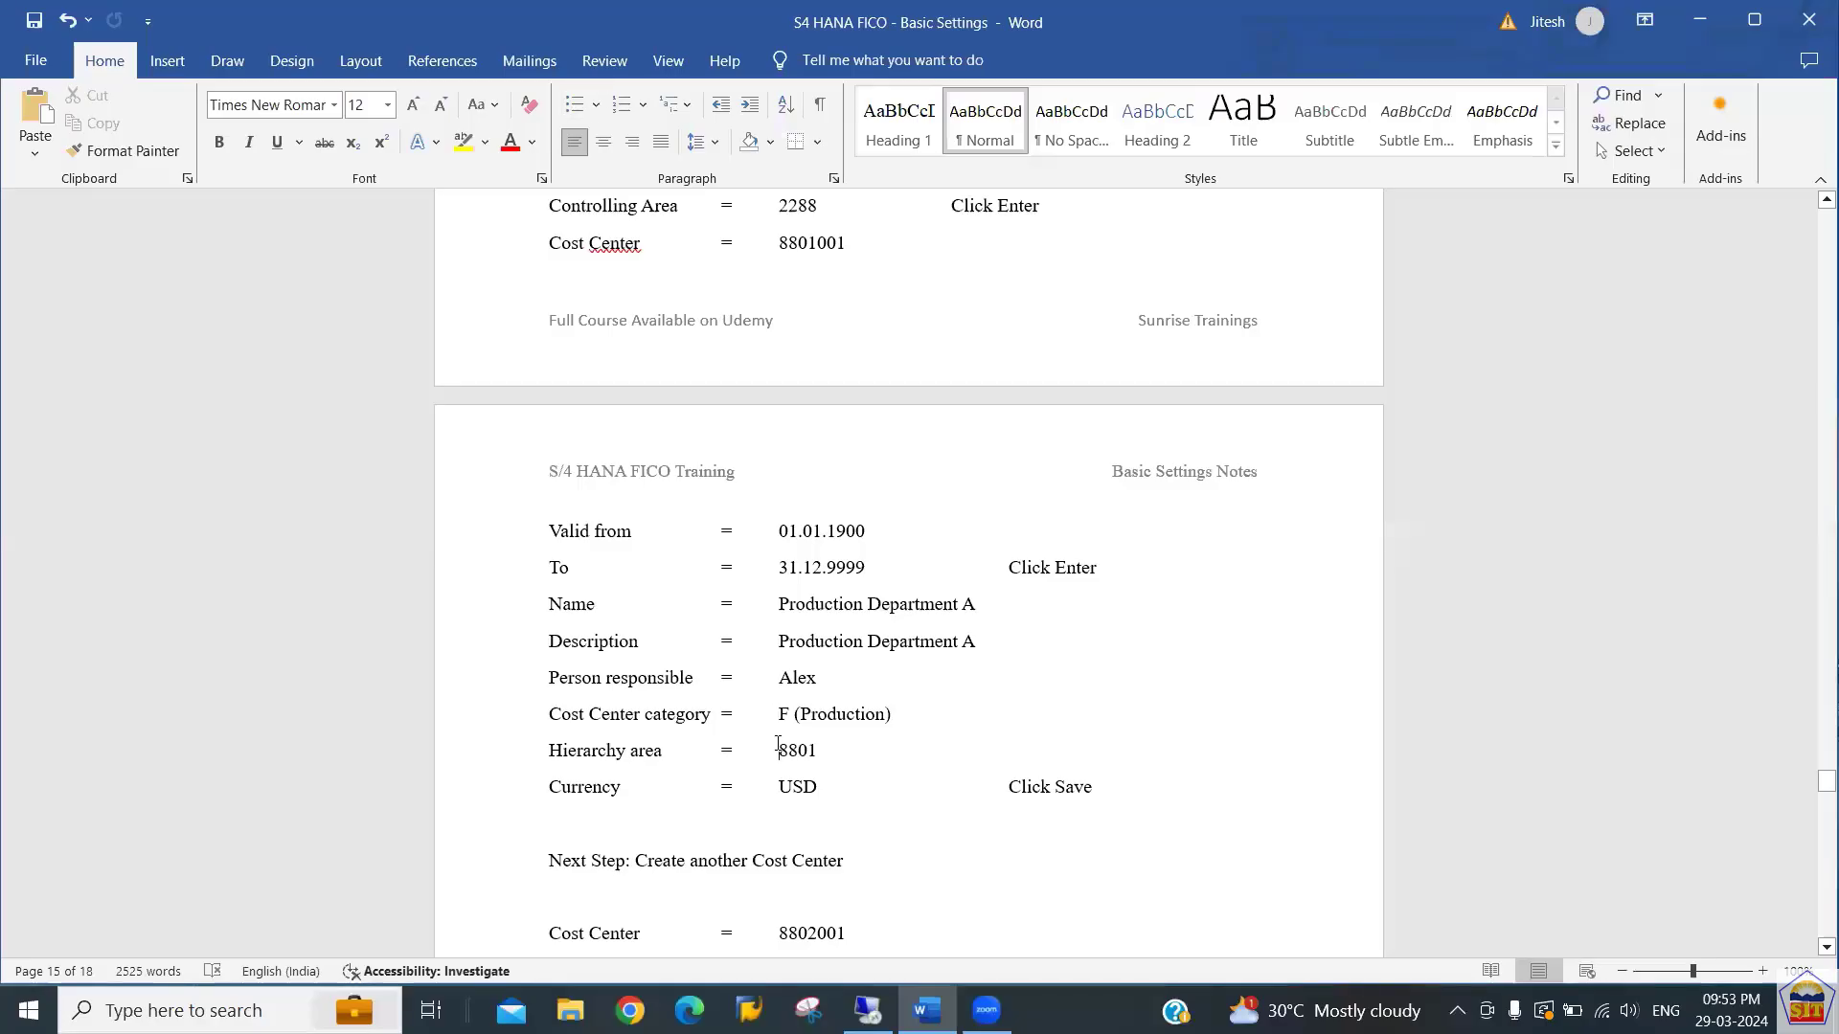
scroll(777, 743, down, 12)
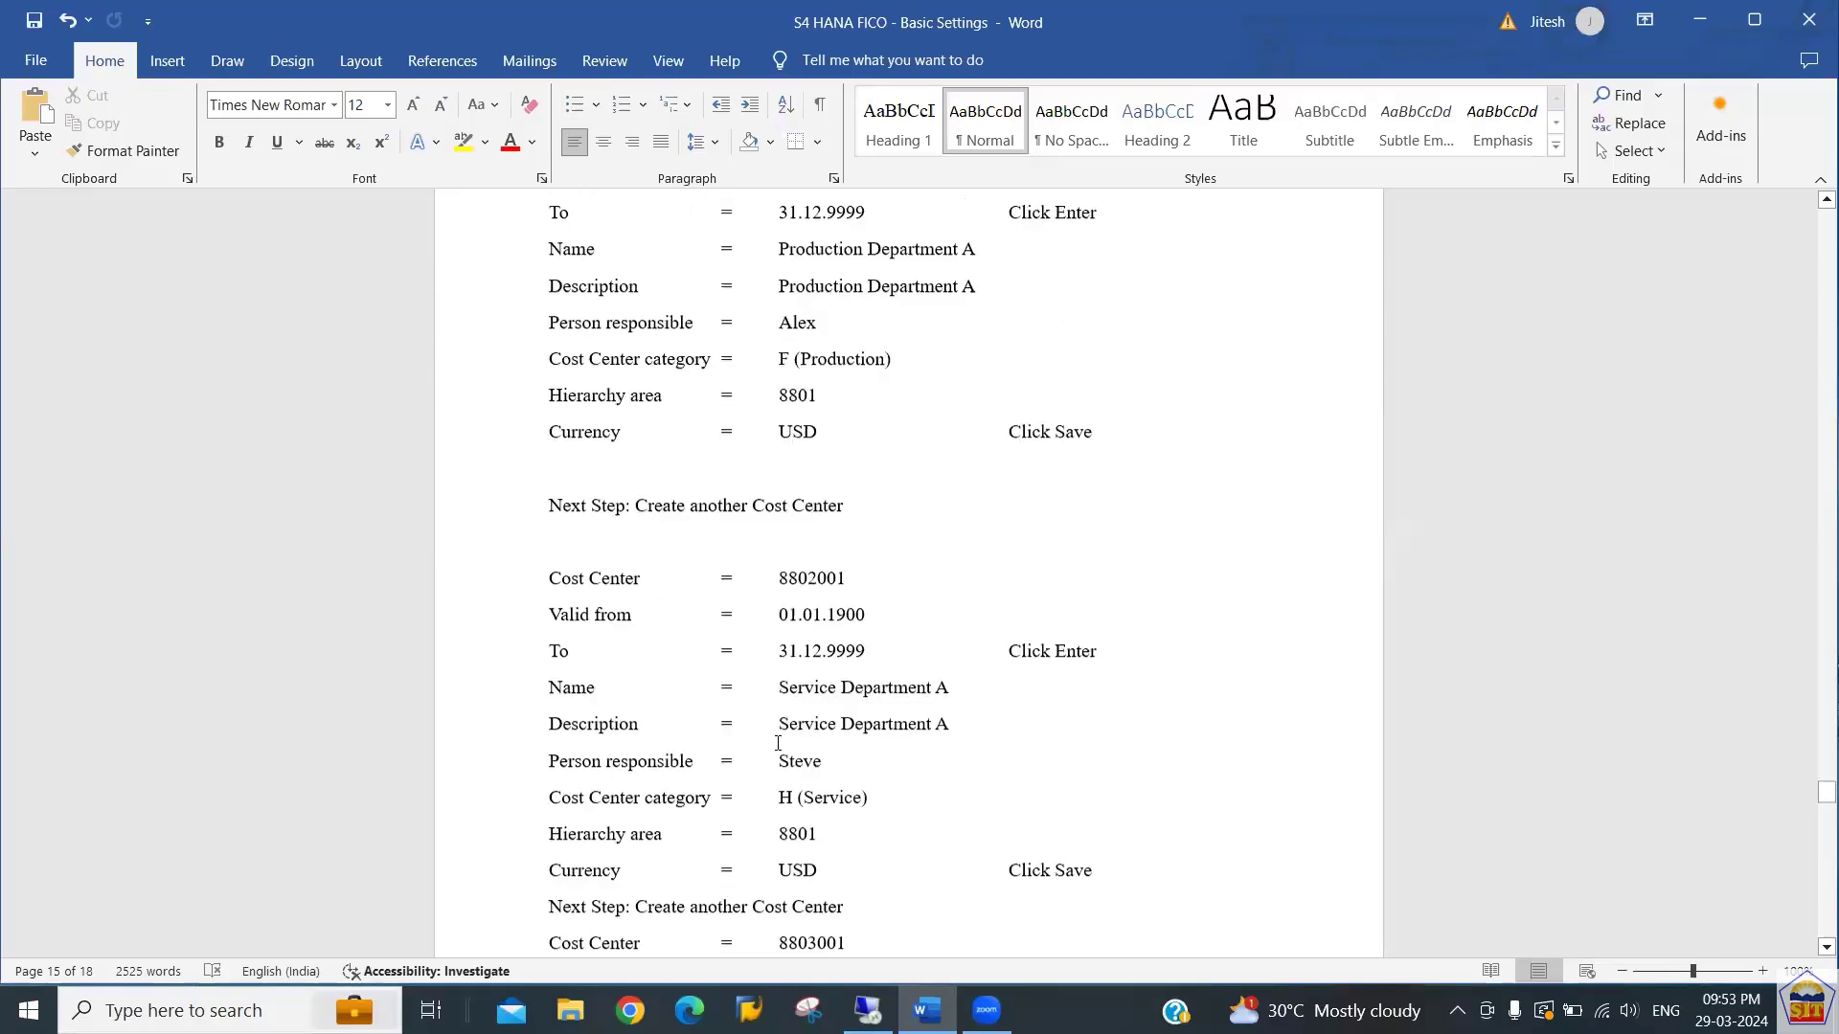
scroll(777, 743, down, 4)
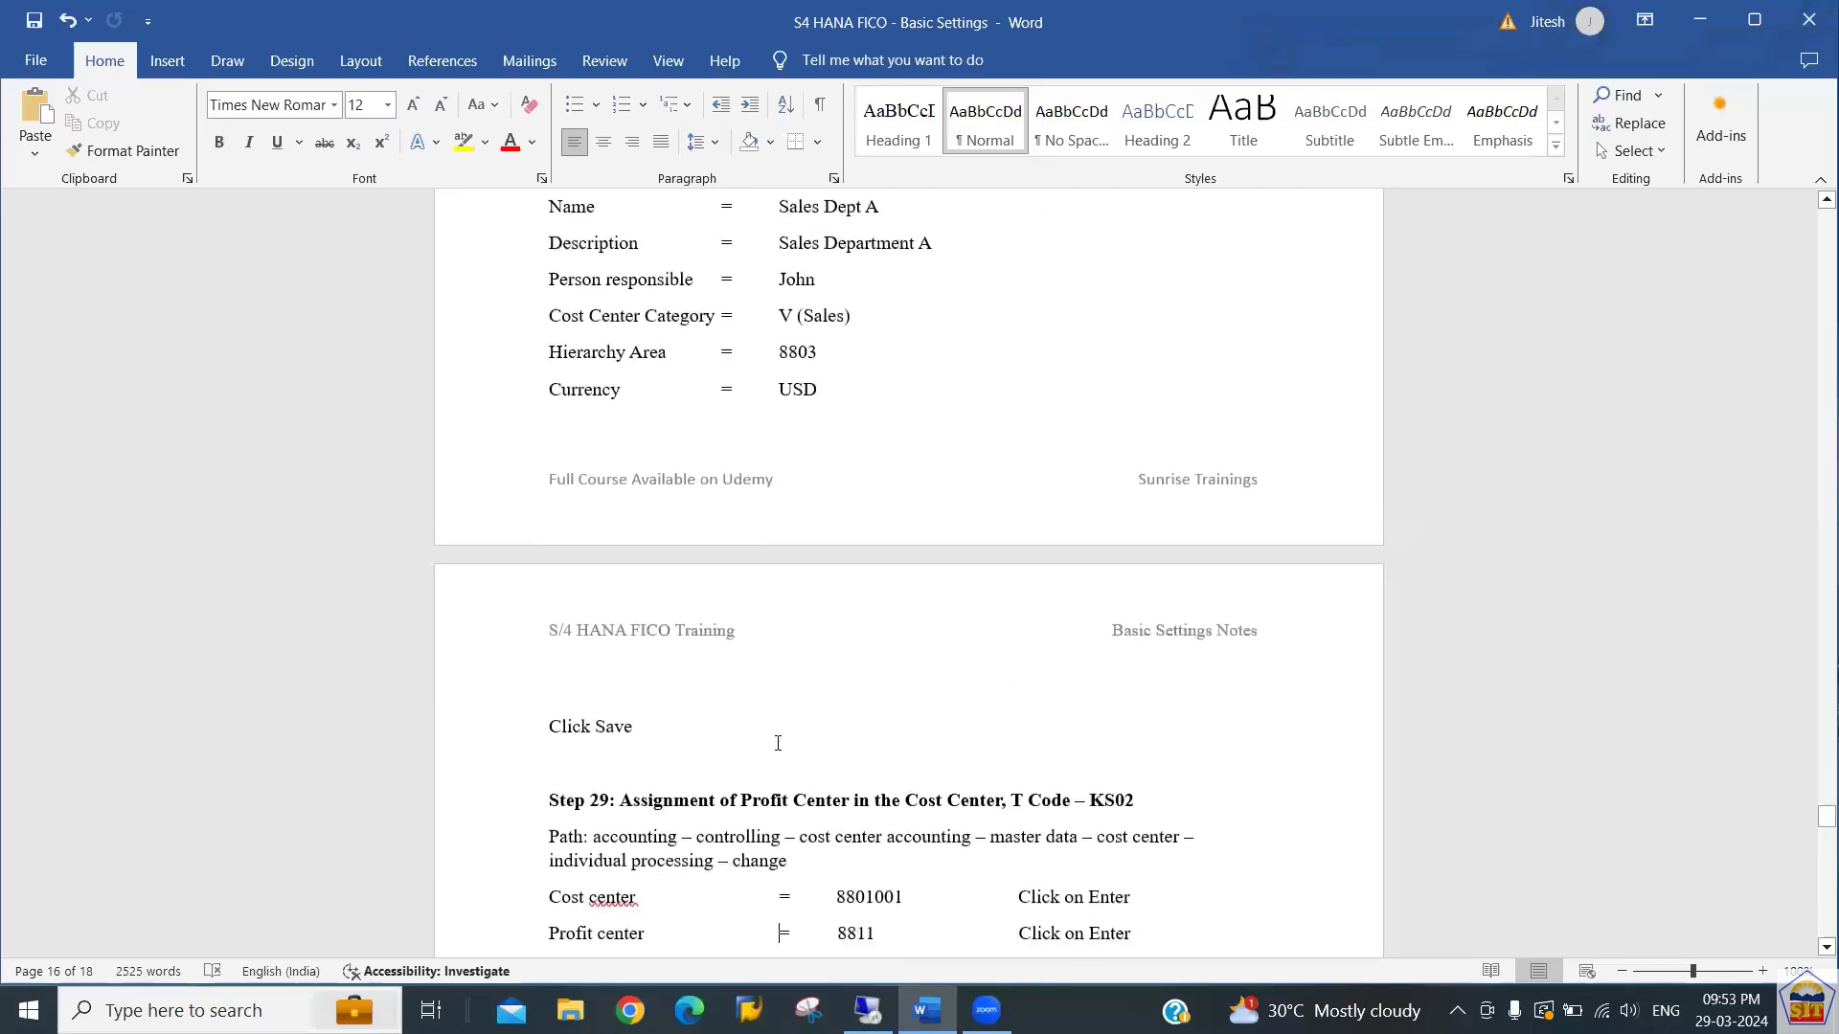
scroll(778, 743, down, 3)
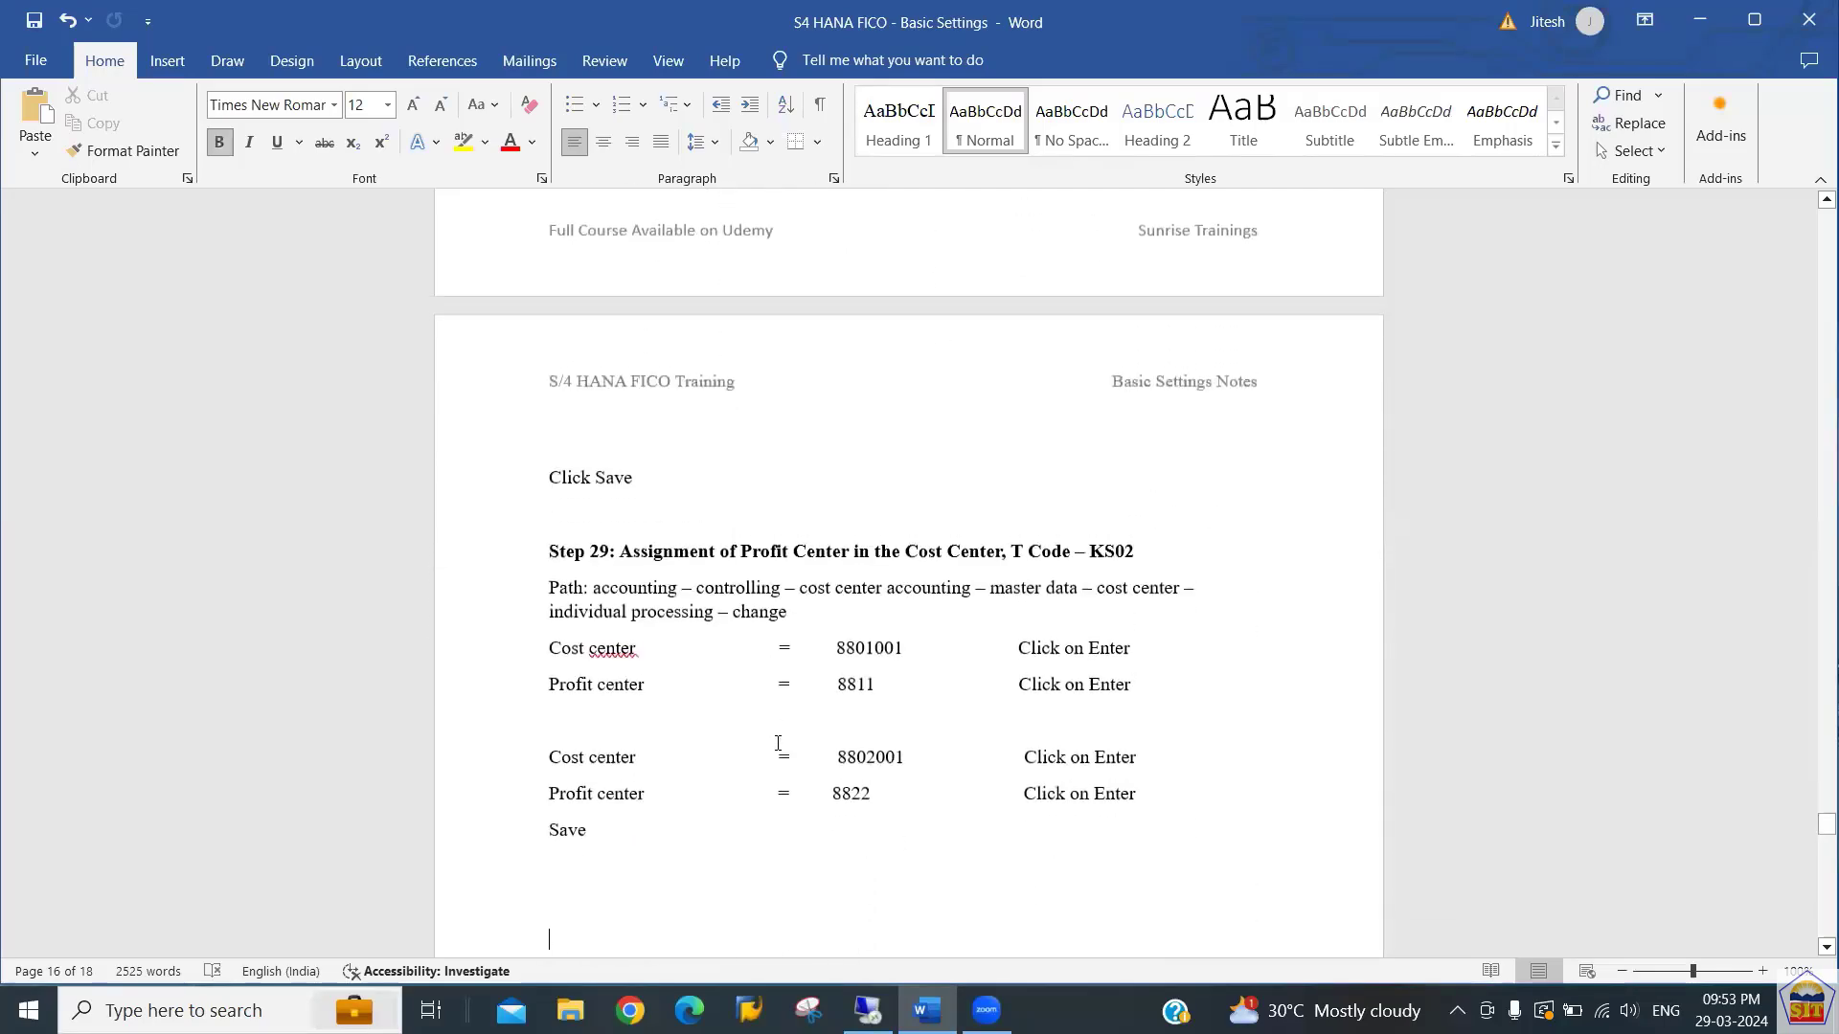
Examine the notes for Step 30, creating the revenue element for sales with transaction FS00.
key(Down)
key(Down)
key(Down)
key(Down)
key(Down)
key(Down)
key(Down)
key(Down)
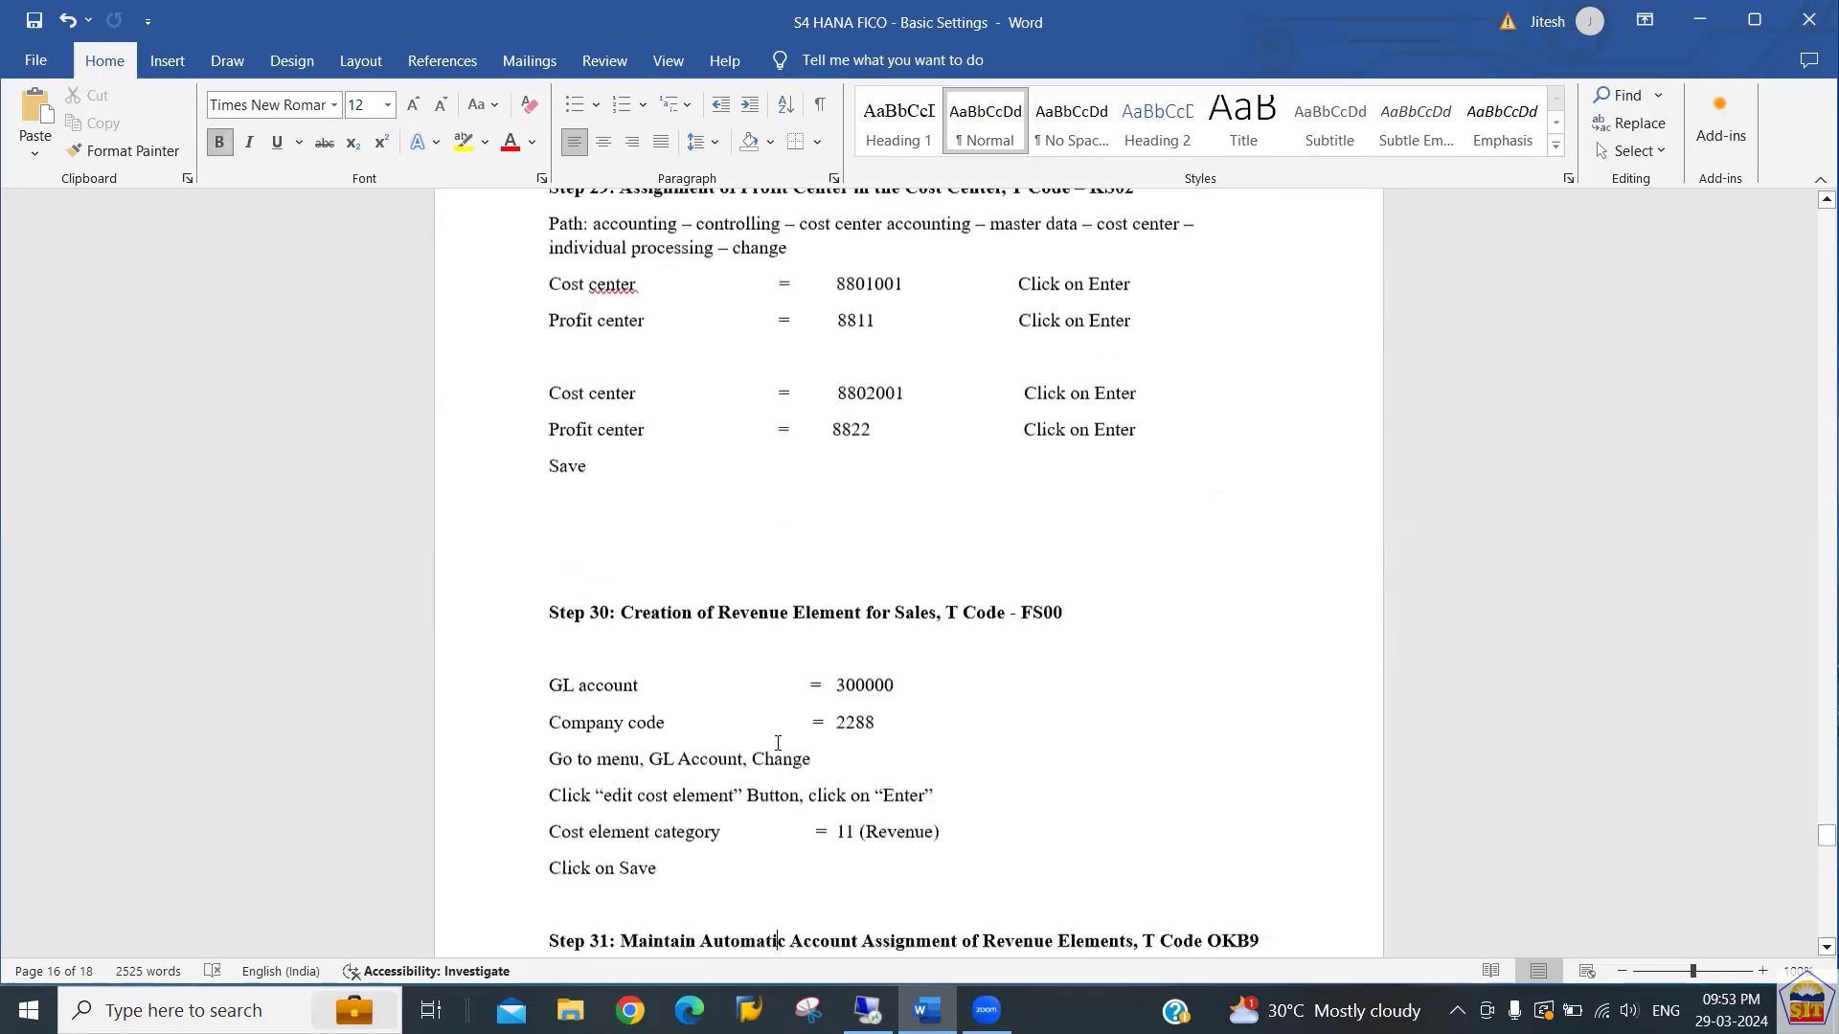
key(Up)
key(Up)
key(Up)
key(Up)
key(Up)
key(Up)
key(Up)
key(Up)
key(Up)
key(Up)
key(Up)
key(Up)
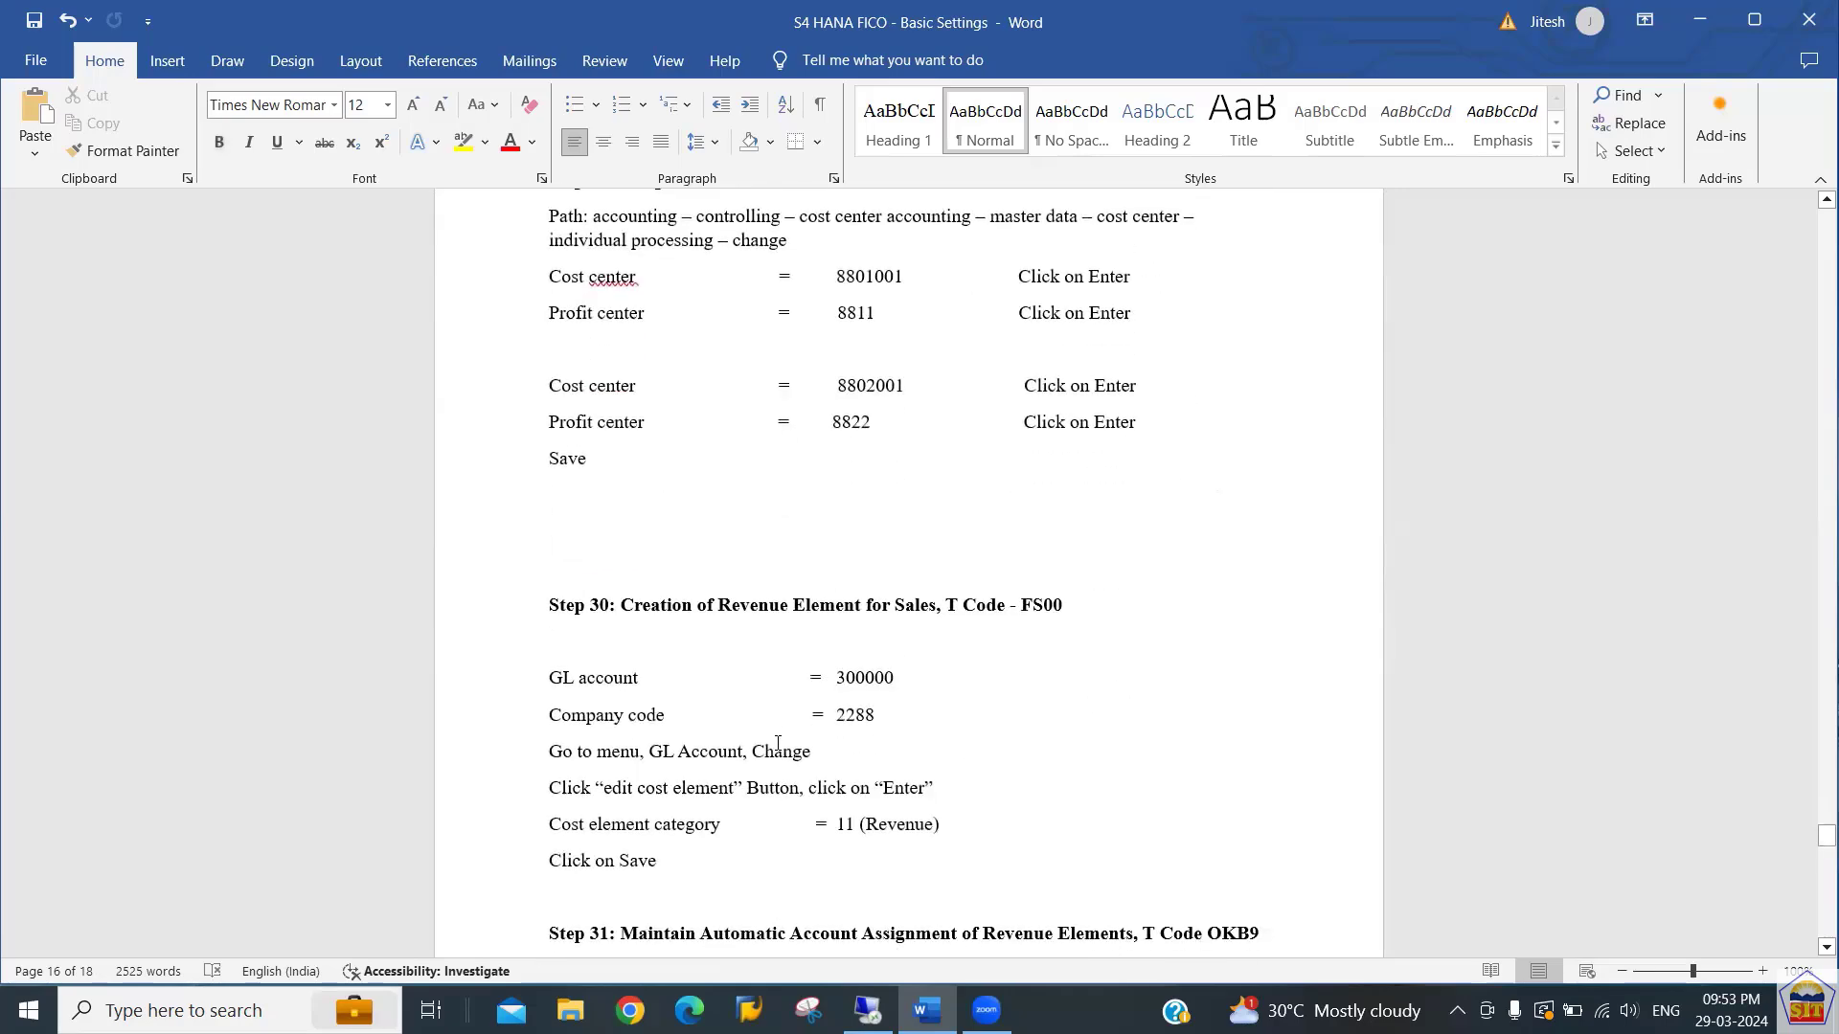
key(ctrl+b)
click(778, 744)
scroll(778, 745, down, 9)
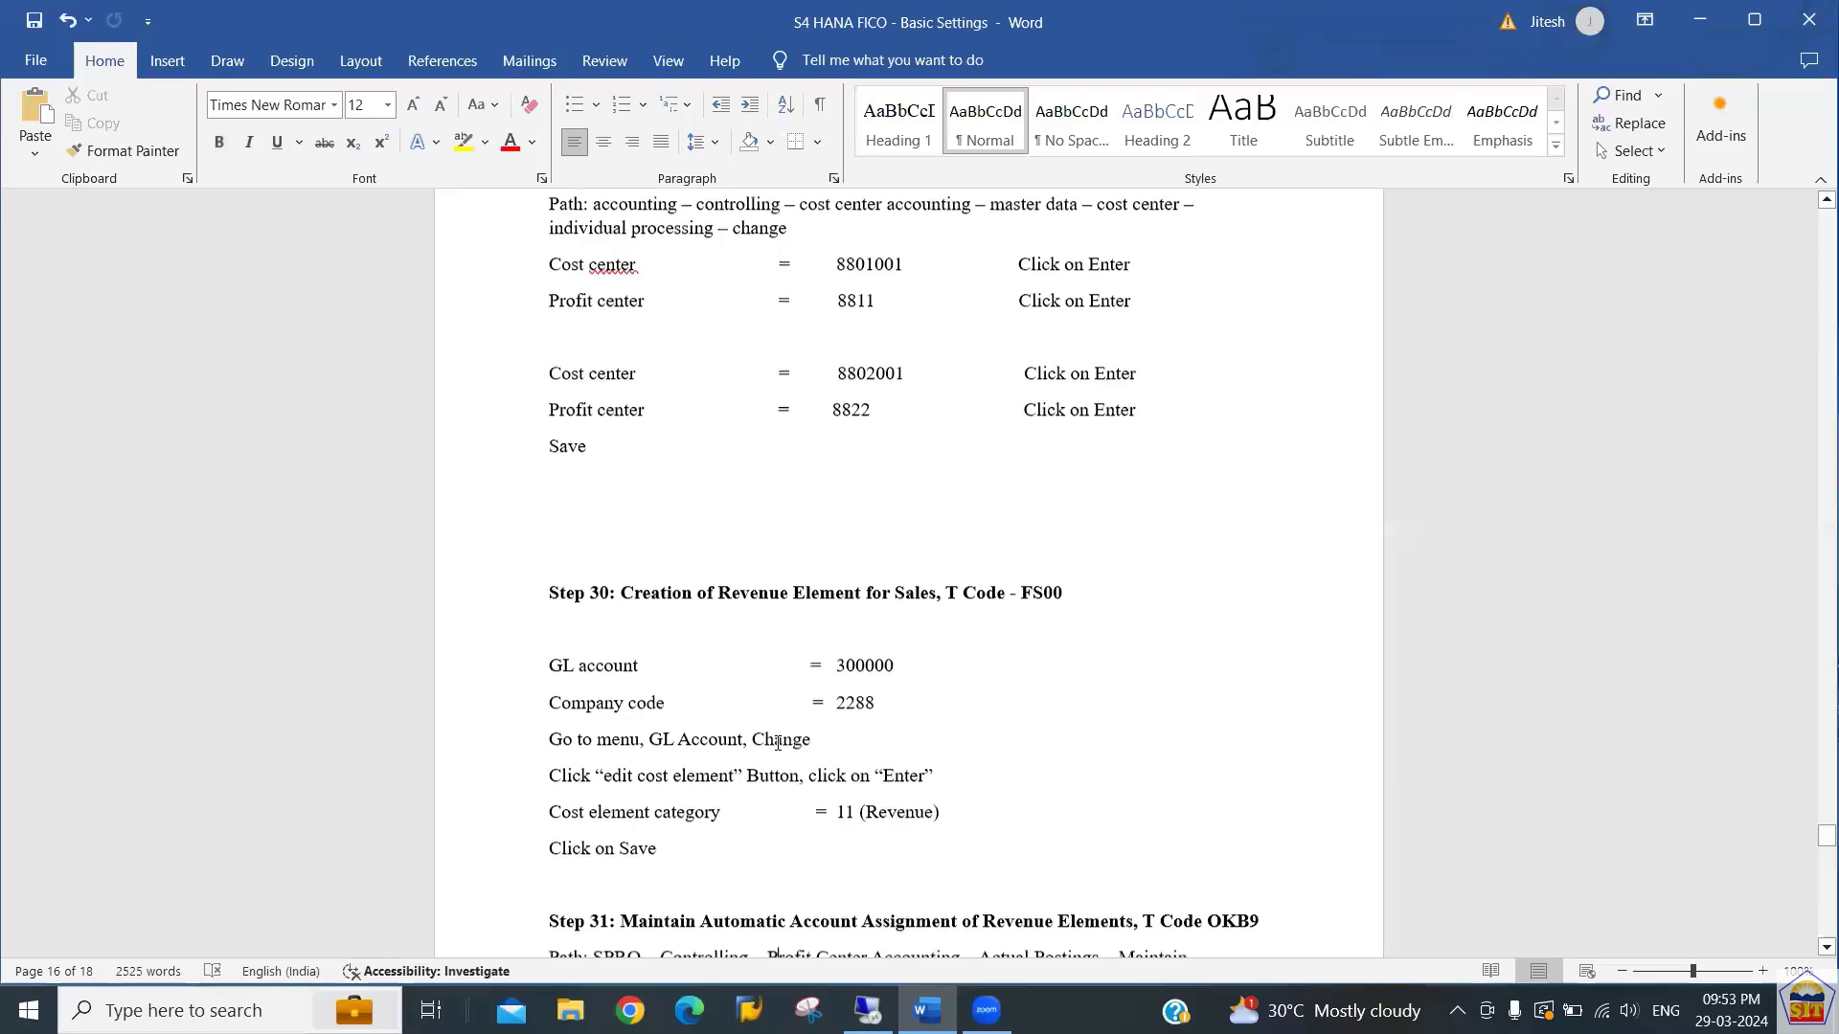